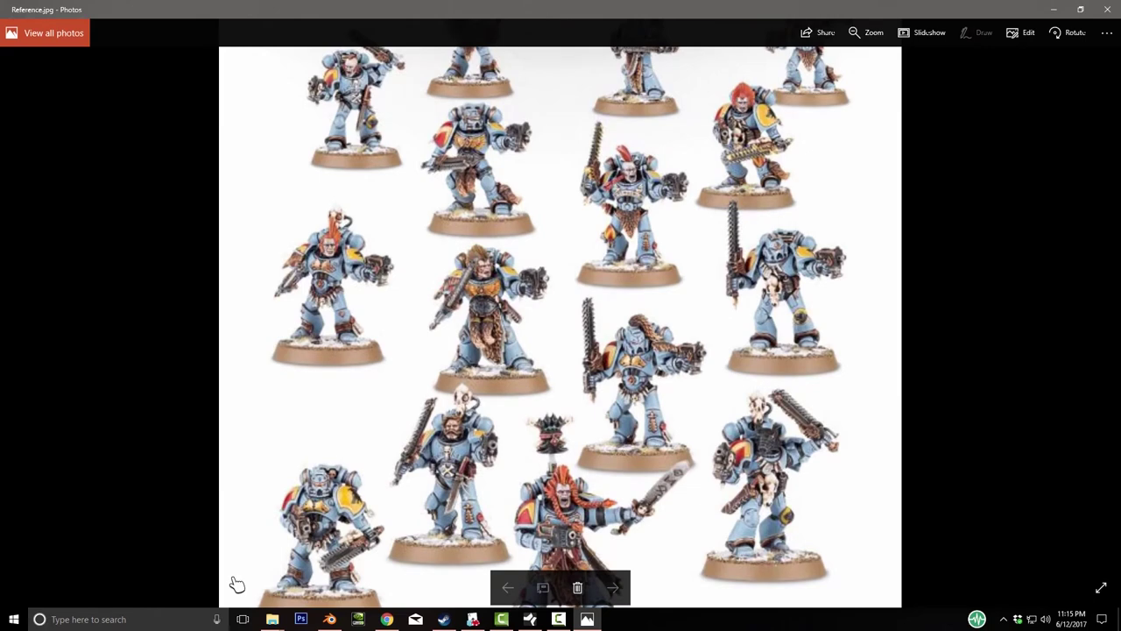
# - Fit the Space Wolves Reference.jpg photo to the window, then move on to Tabletop Simulator
pyautogui.scroll(-2, 236, 585)
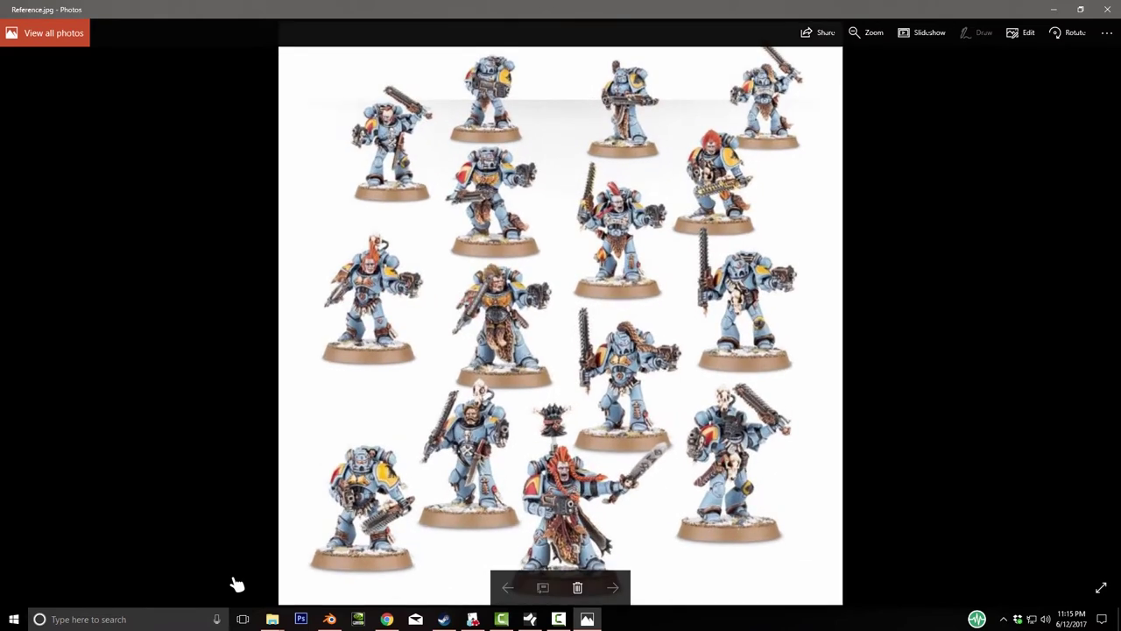
pyautogui.hotkey('alt', 'Tab')
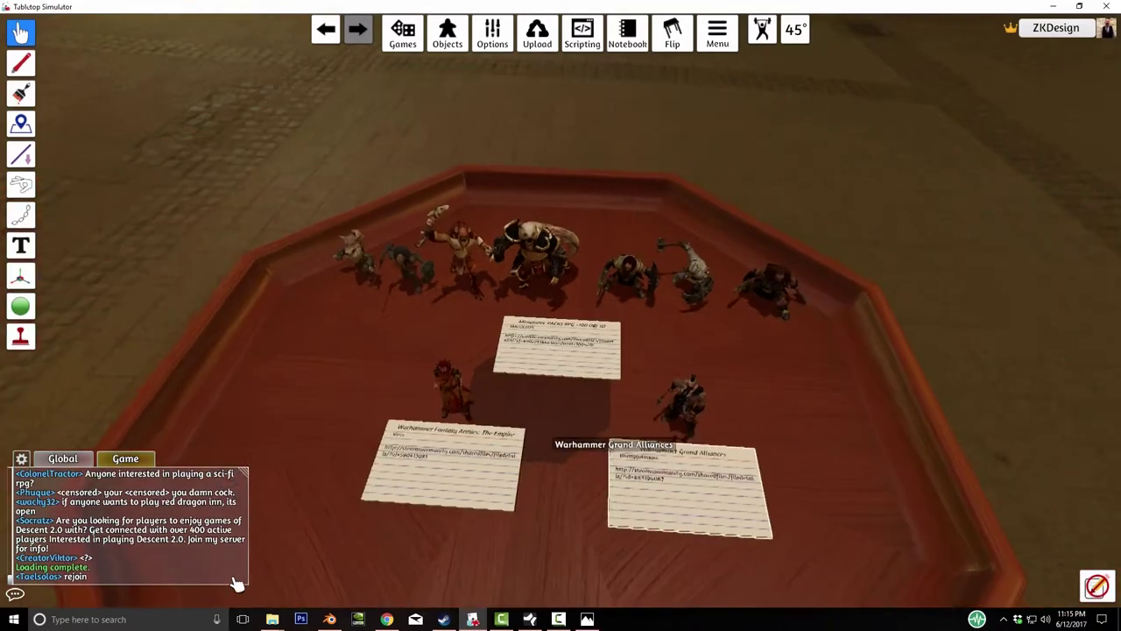
# - Fly the camera across the table to the Grand Alliances card and dwarf figures, then back to an overview
pyautogui.scroll(5, 237, 585)
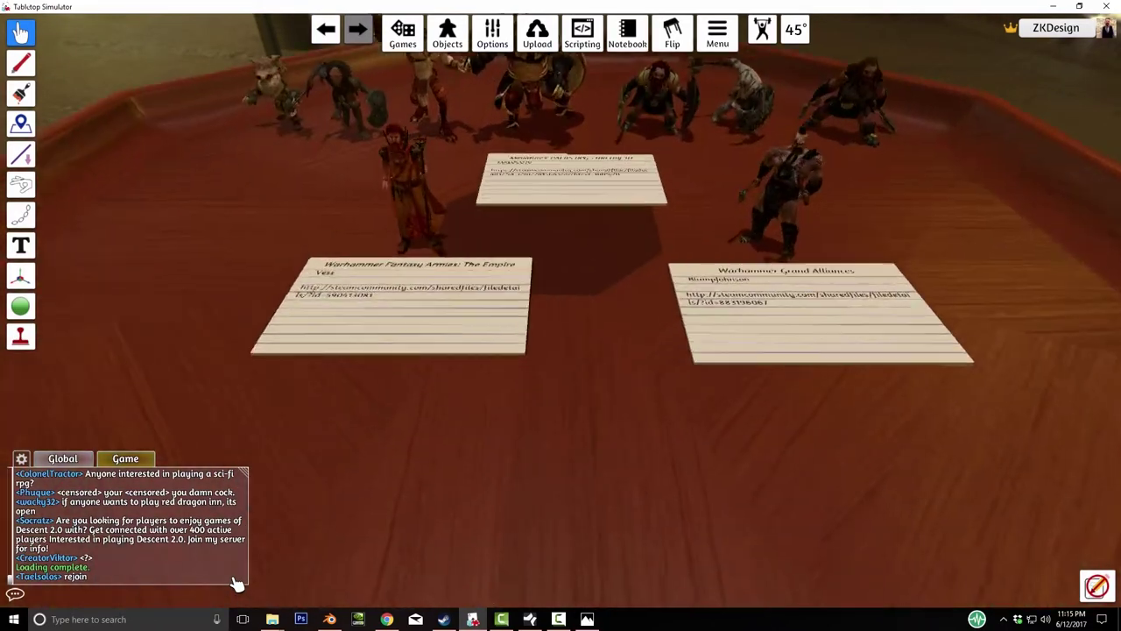
pyautogui.press('d')
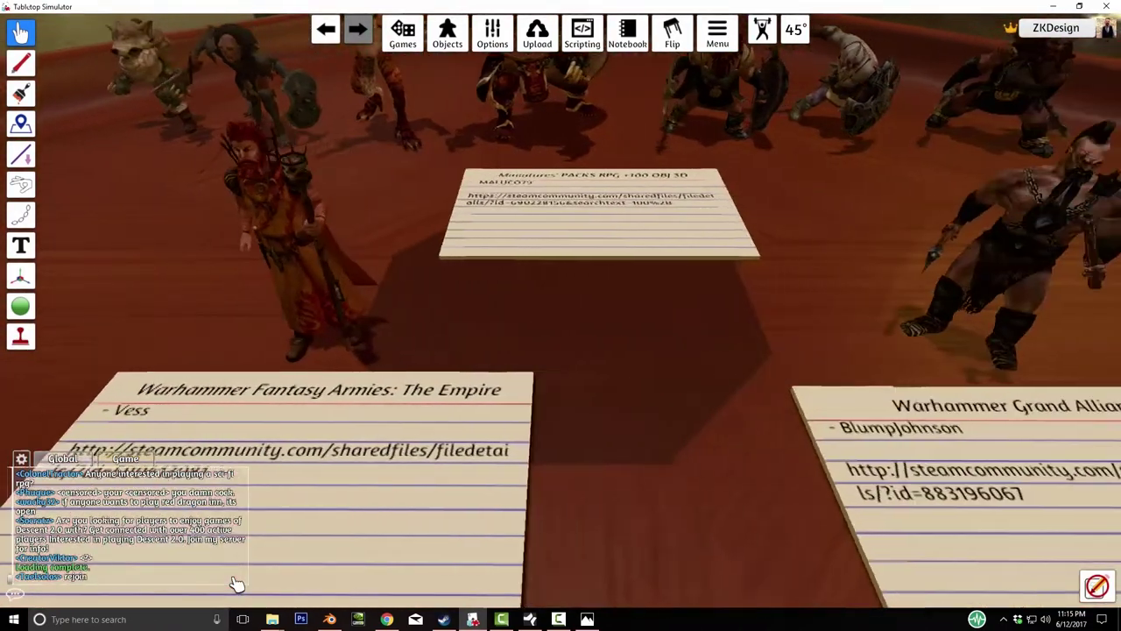
pyautogui.press('q')
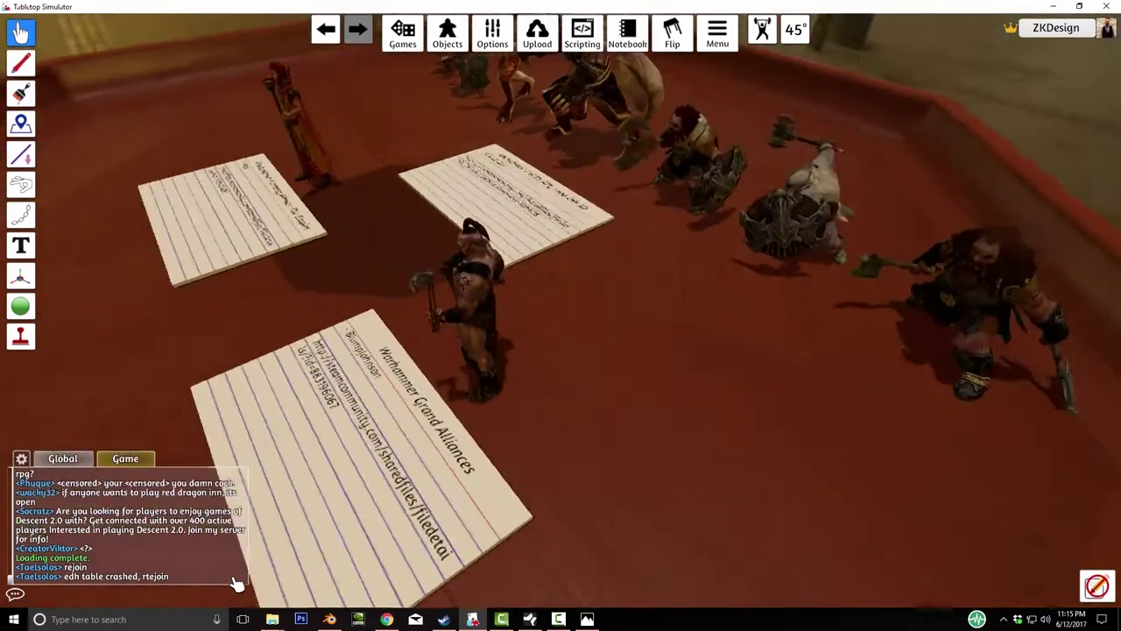
pyautogui.press('e')
pyautogui.press('w')
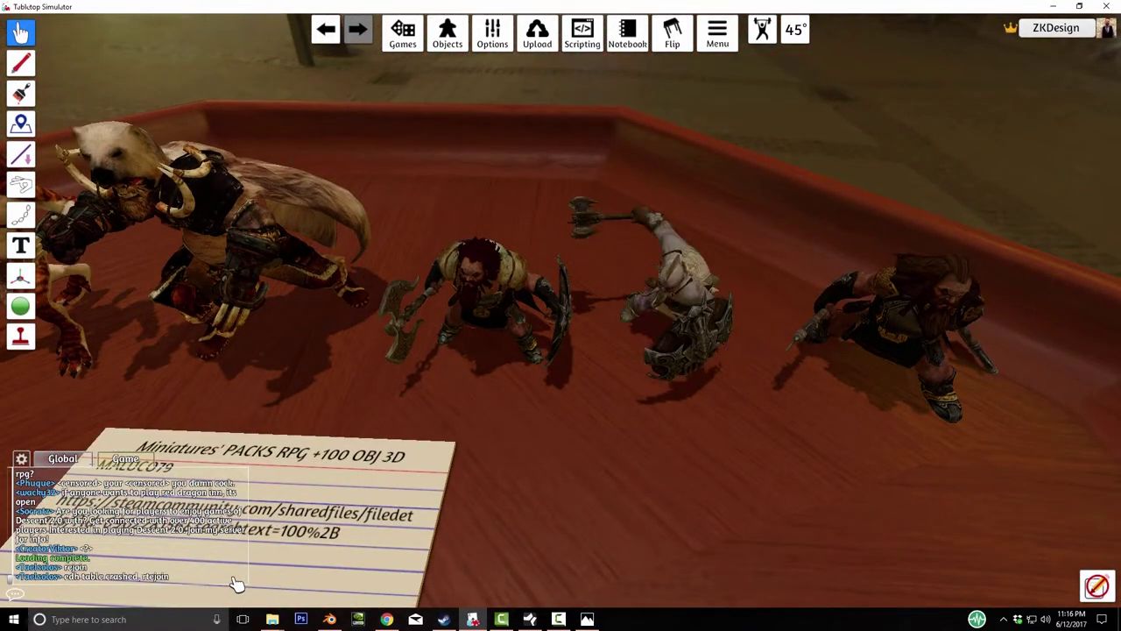
pyautogui.press('q')
pyautogui.press('q')
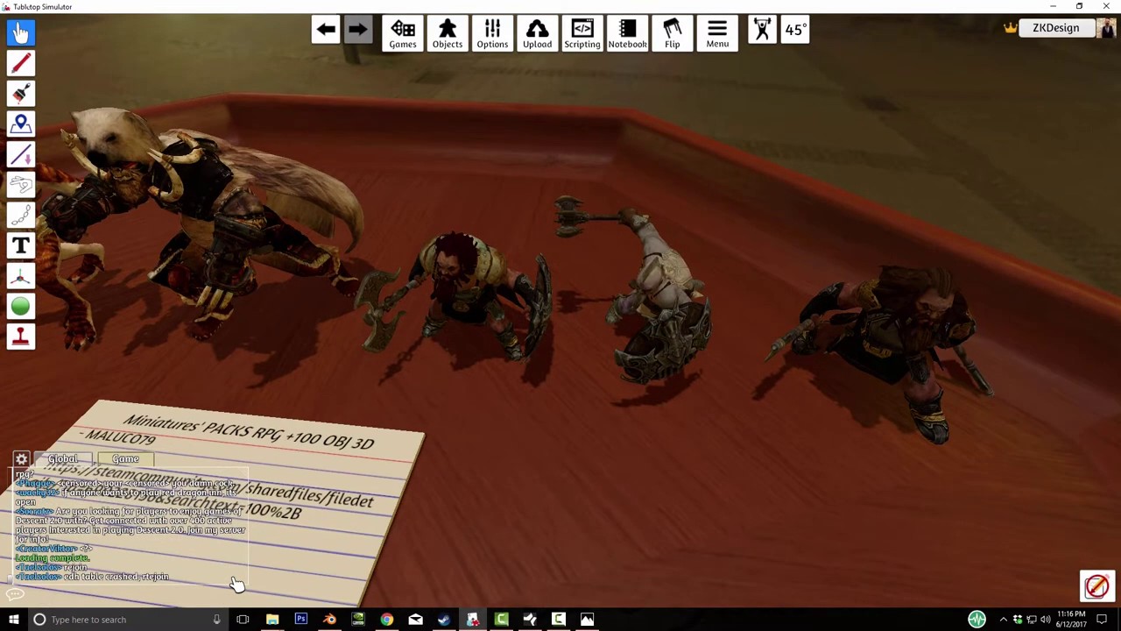
pyautogui.press('w')
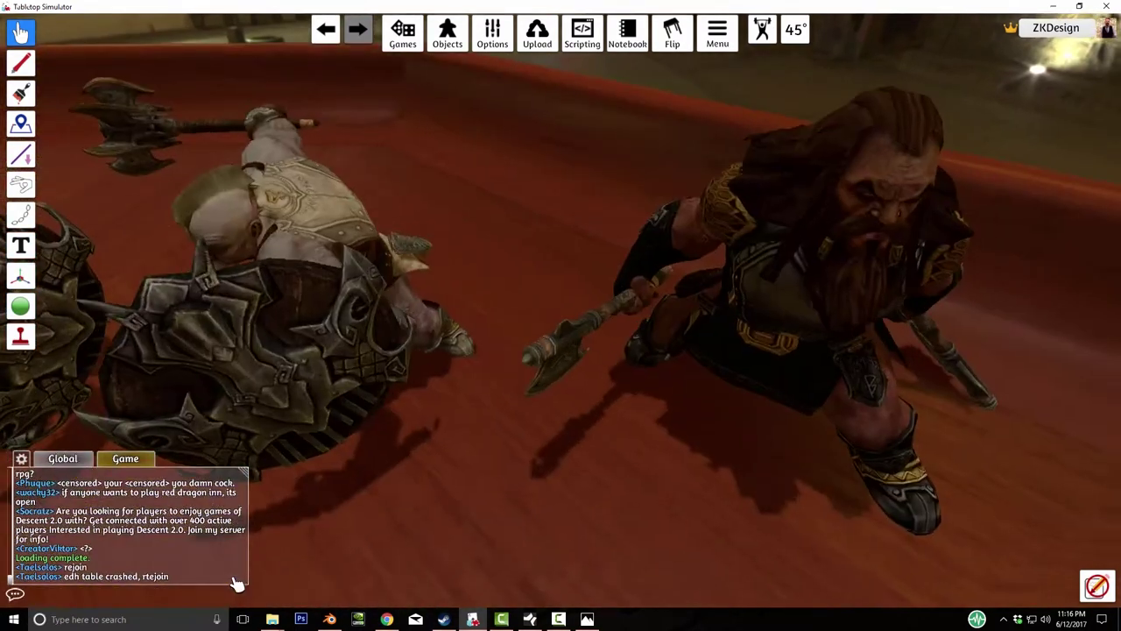
pyautogui.press('q')
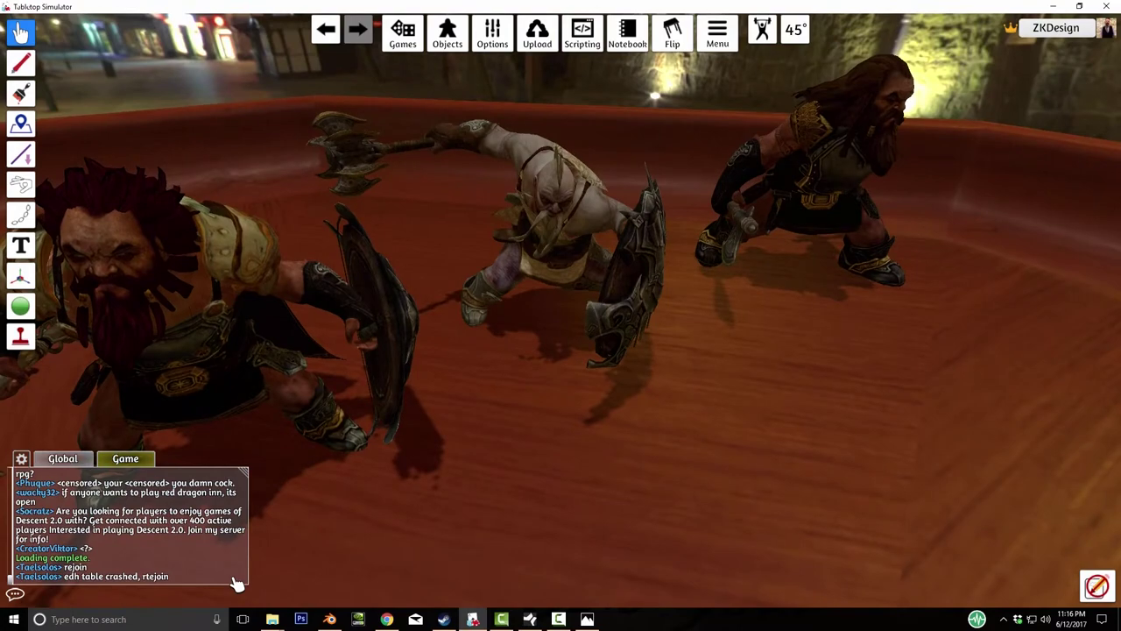
pyautogui.press('space')
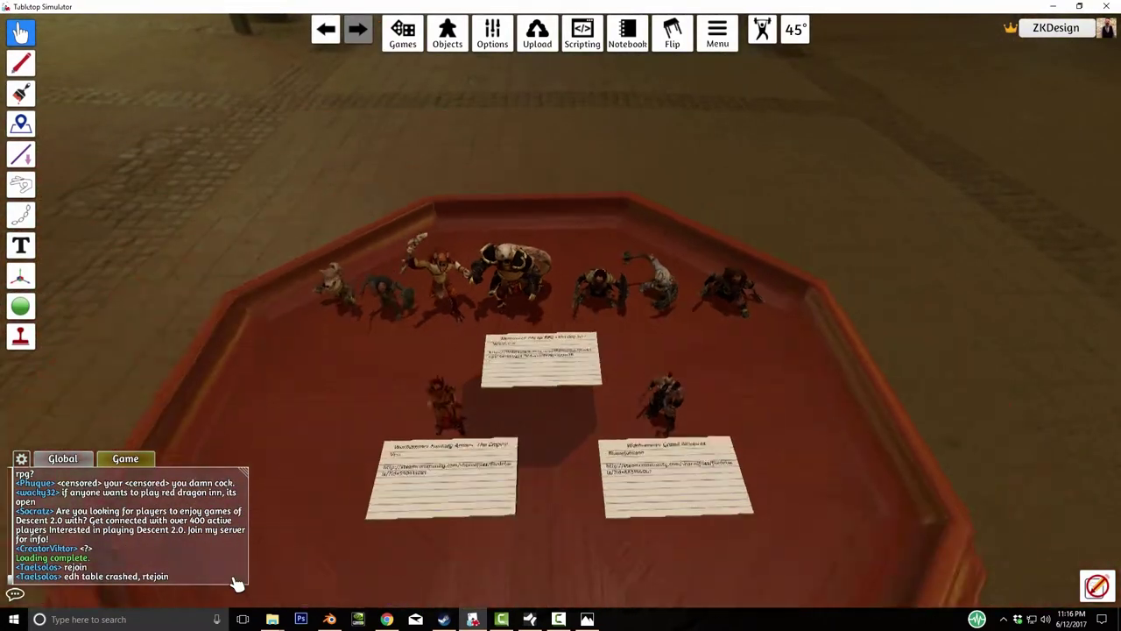
pyautogui.press('s')
pyautogui.press('w')
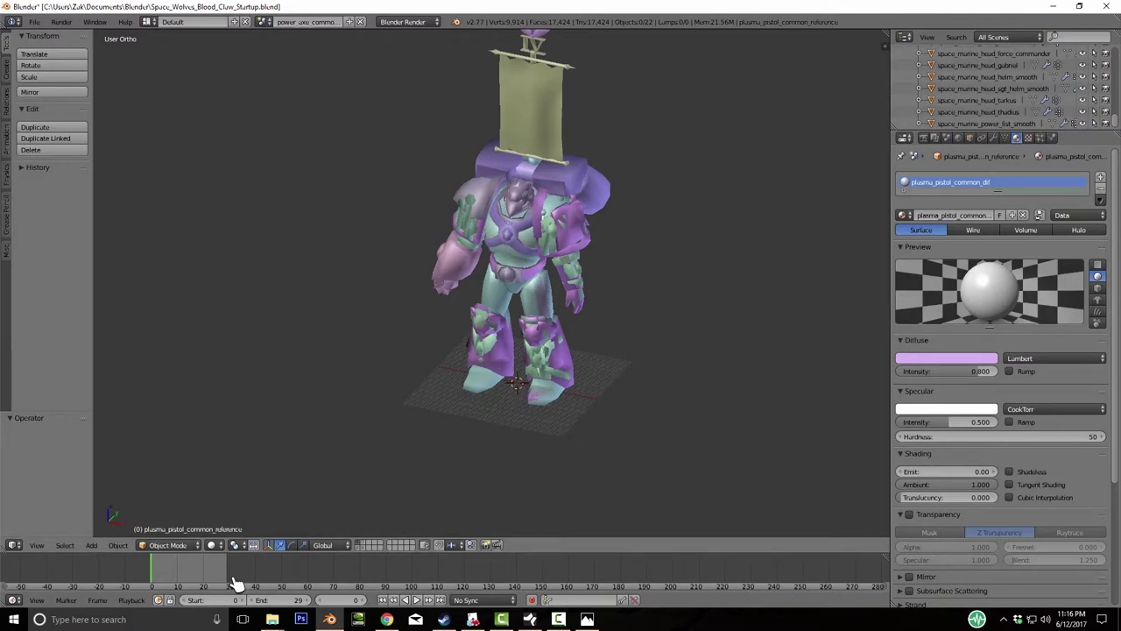
# - In Explorer, open Miniatures > SpaceWolves_BloodClaw > Marine_Base > Textures > Custom Kit Files
pyautogui.moveTo(273, 620)
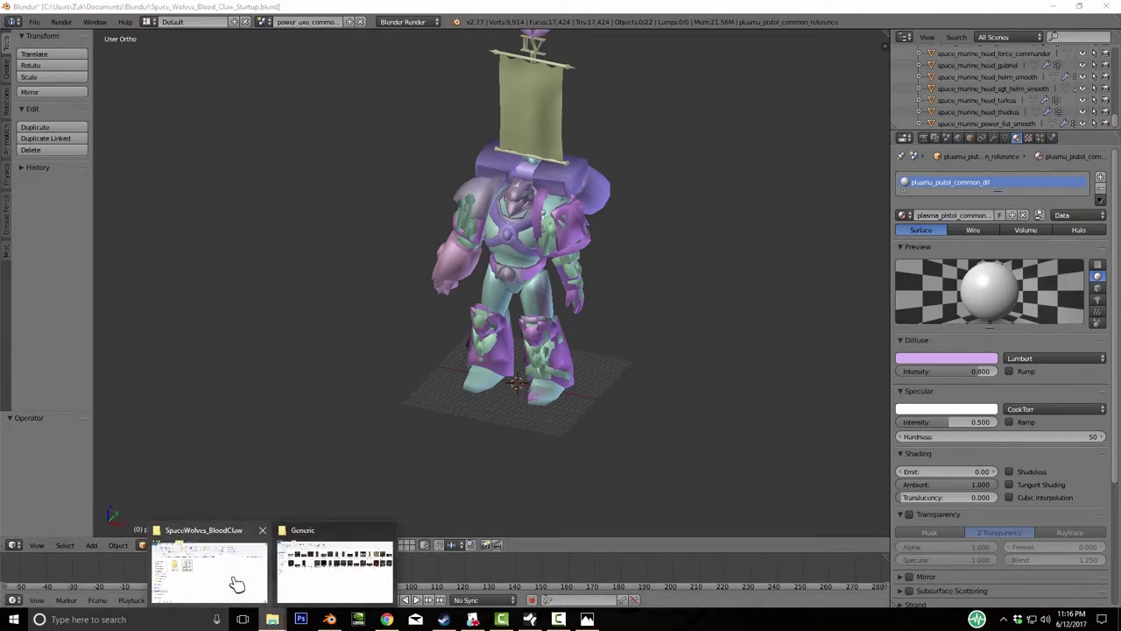
pyautogui.click(208, 571)
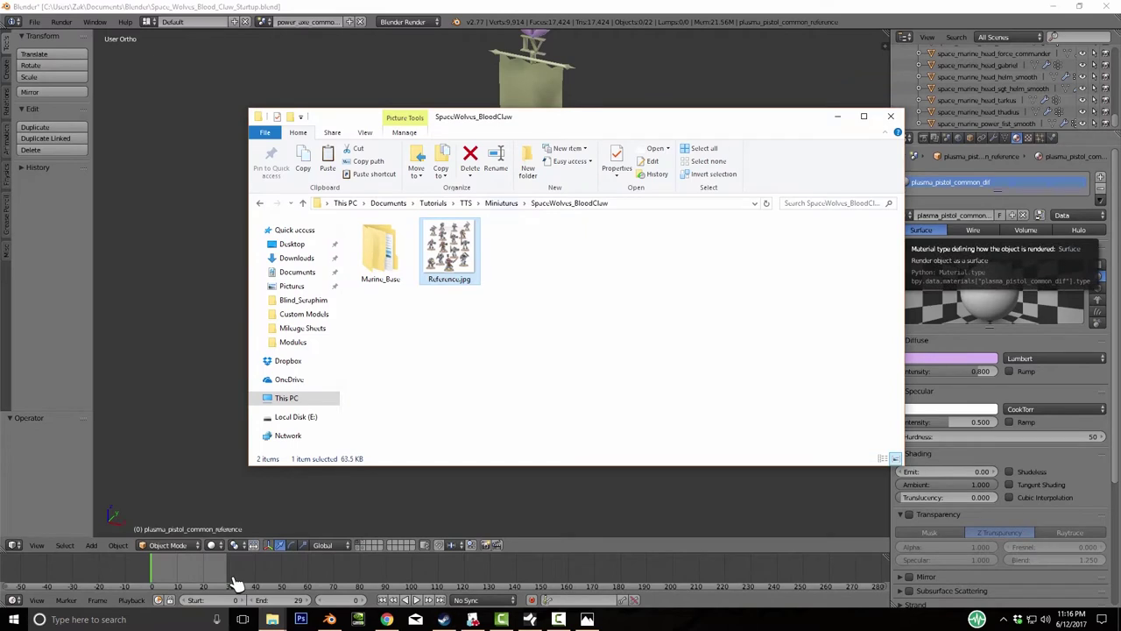
pyautogui.hotkey('alt', 'Up')
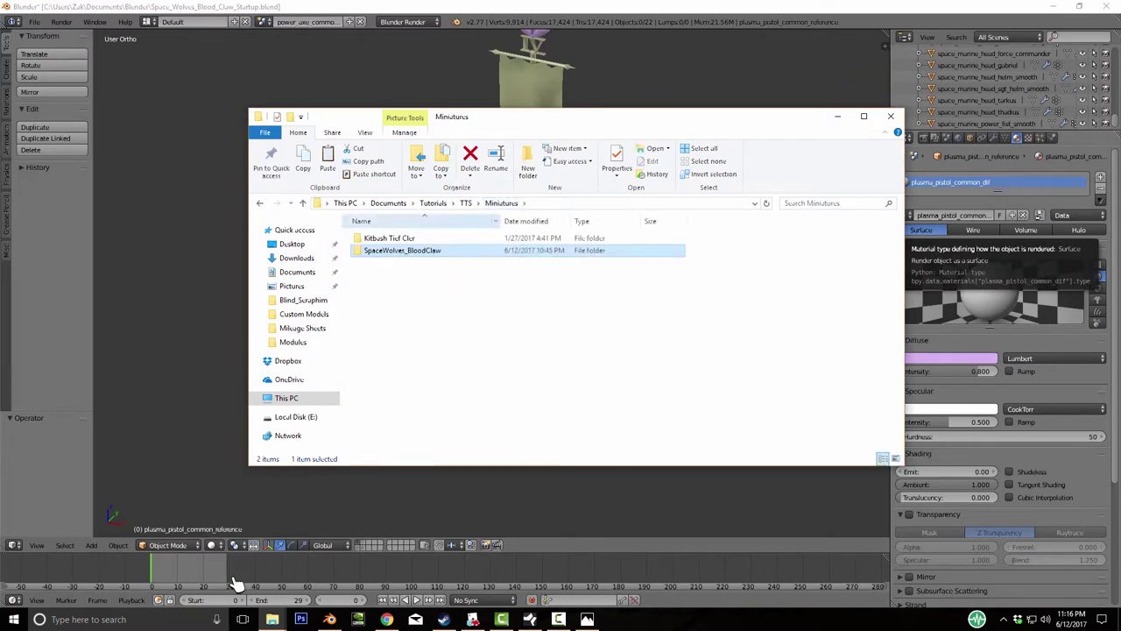
pyautogui.press('Return')
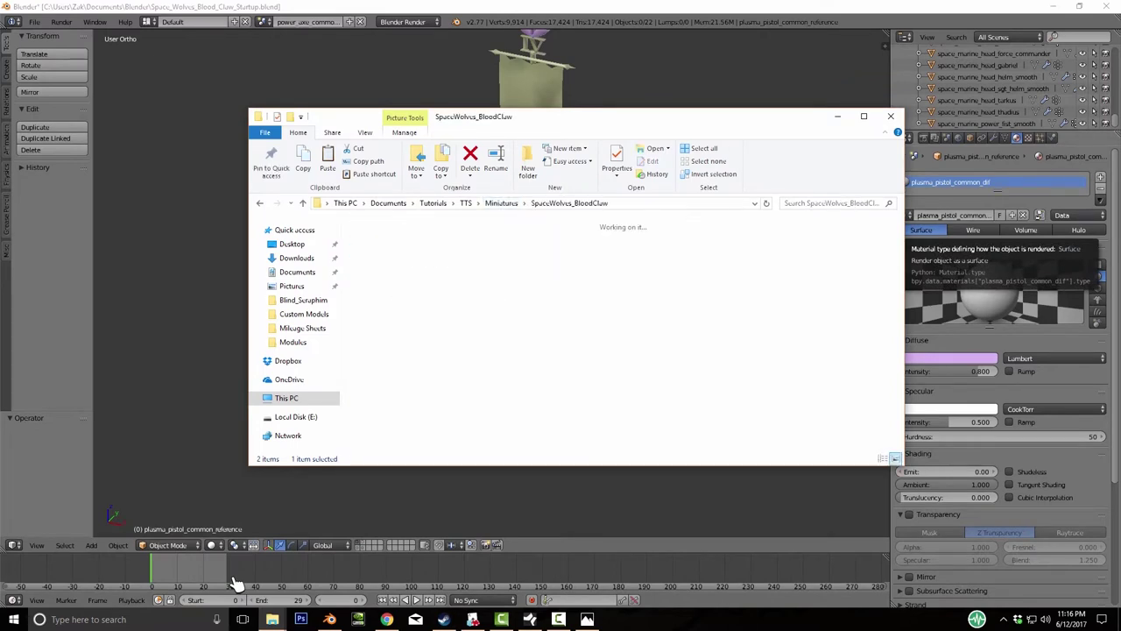
pyautogui.press('Return')
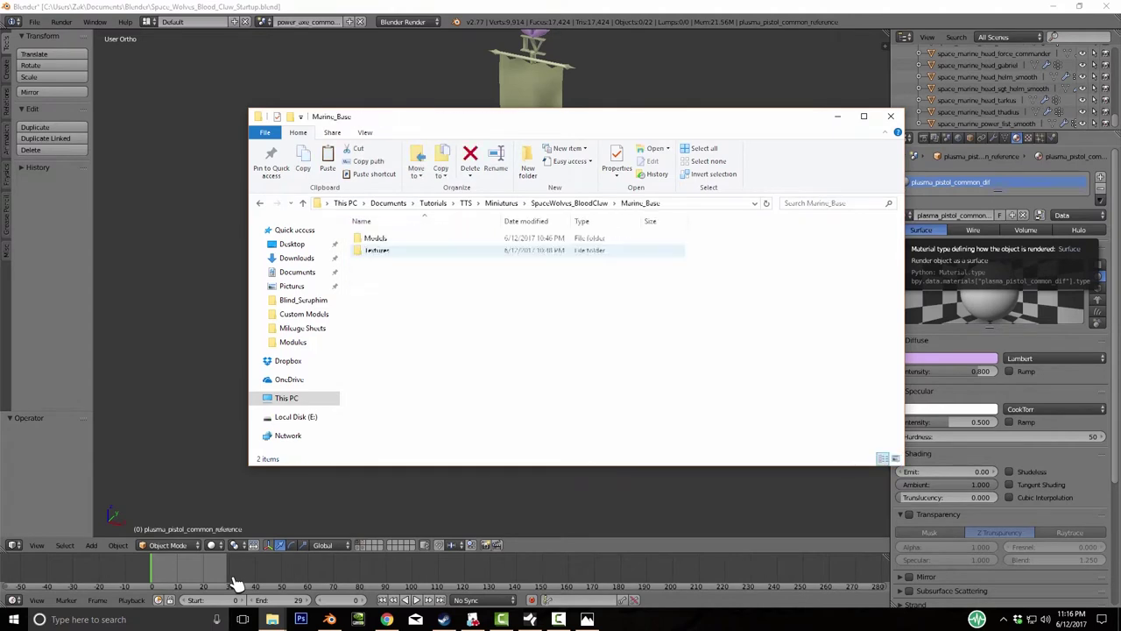
pyautogui.press('Return')
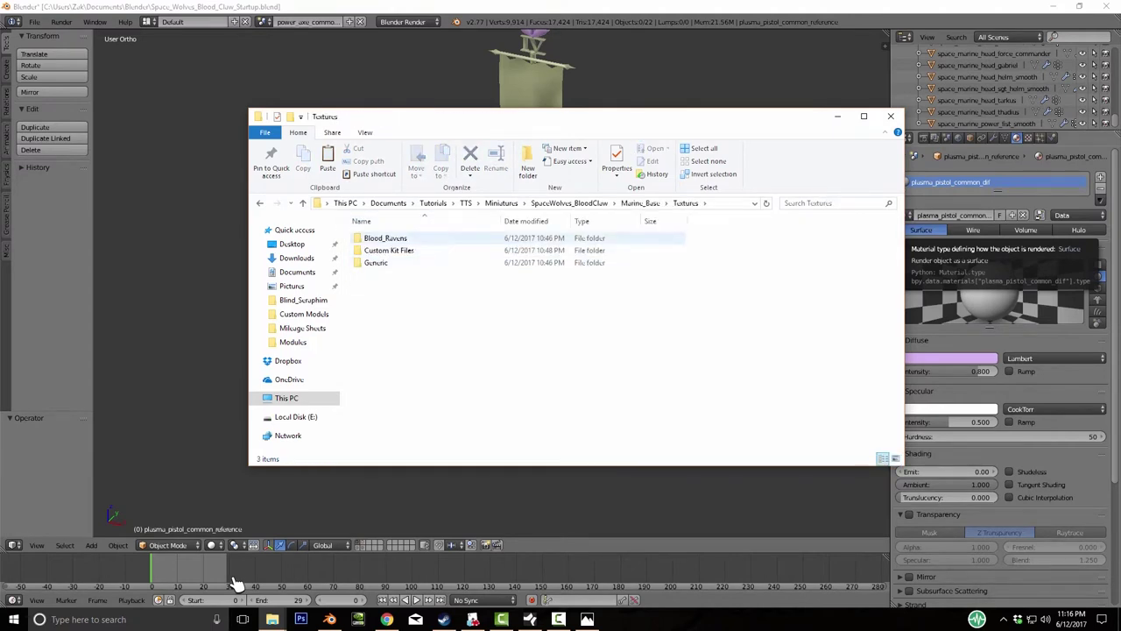
pyautogui.press('Return')
# - Open the Space Marines folder of PSD textures, glance at the reference photo, and return to Blender
pyautogui.press('Down')
pyautogui.press('Down')
pyautogui.press('Down')
pyautogui.press('Down')
pyautogui.press('Down')
pyautogui.press('Down')
pyautogui.press('Down')
pyautogui.press('Down')
pyautogui.press('Down')
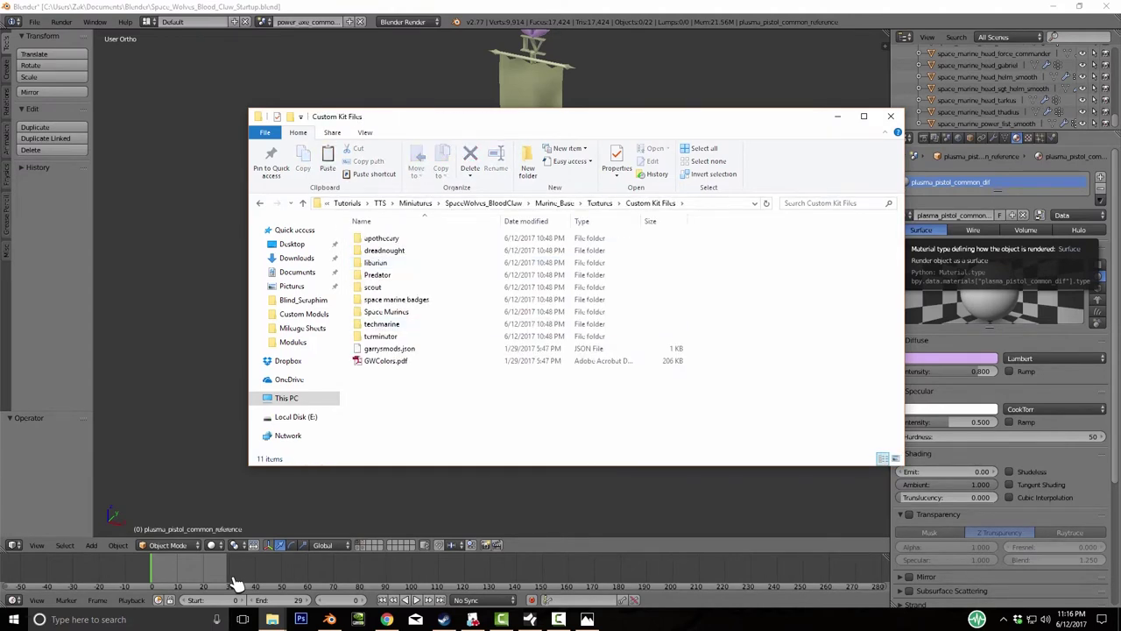
pyautogui.press('Up')
pyautogui.press('Up')
pyautogui.press('Up')
pyautogui.press('Up')
pyautogui.press('Down')
pyautogui.press('Down')
pyautogui.press('Down')
pyautogui.press('Up')
pyautogui.press('Up')
pyautogui.press('Down')
pyautogui.press('Down')
pyautogui.press('Up')
pyautogui.press('Return')
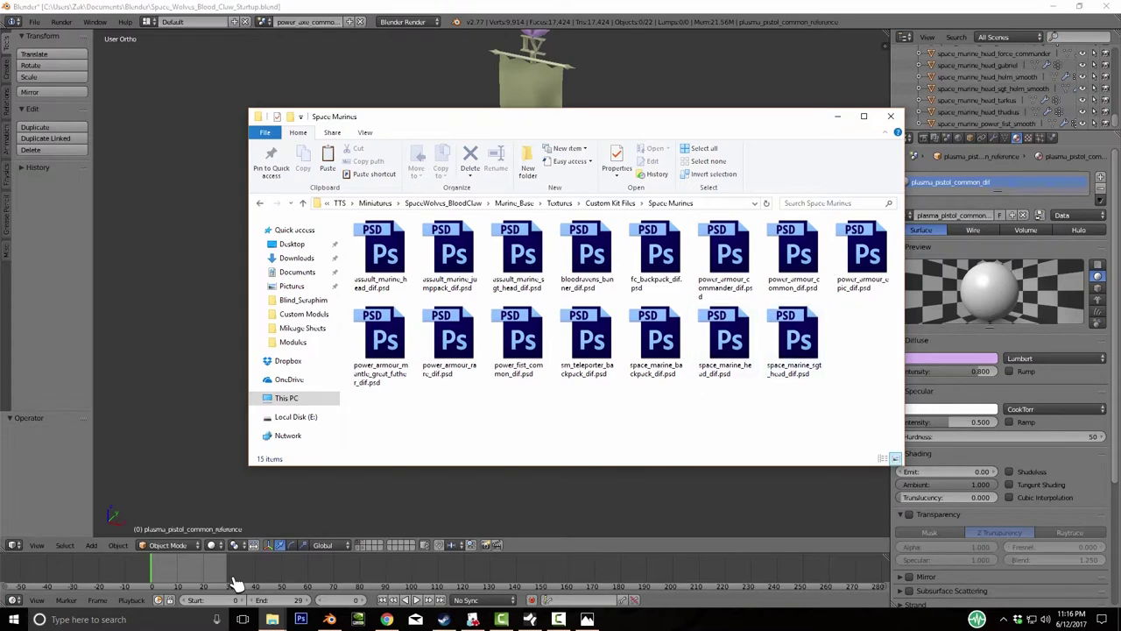
pyautogui.hotkey('alt', 'Tab')
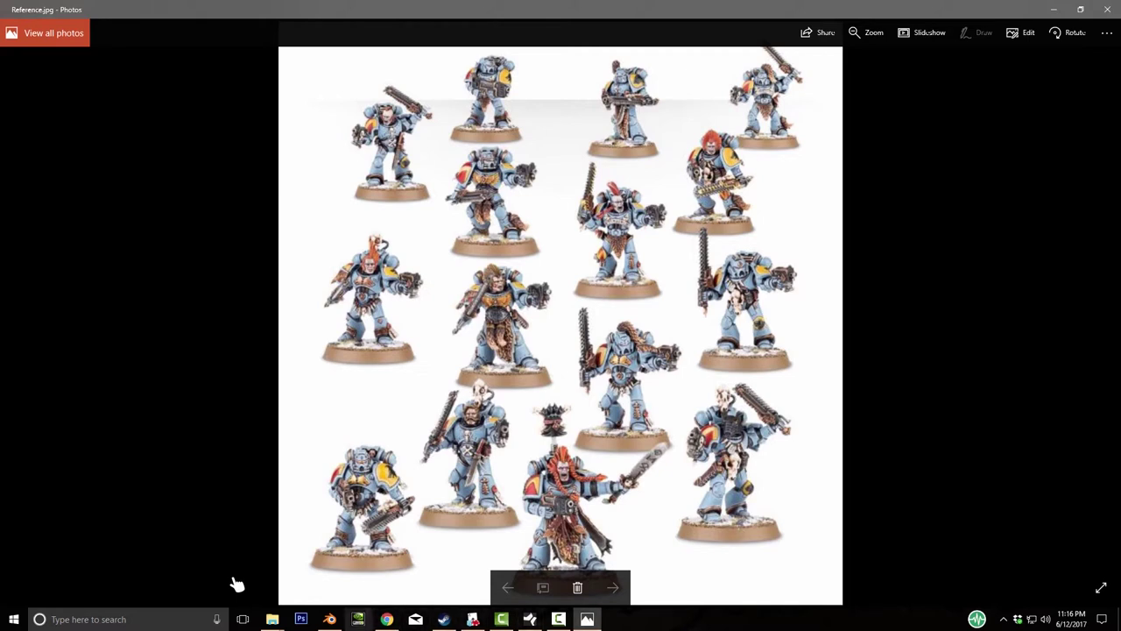
pyautogui.hotkey('alt', 'Tab')
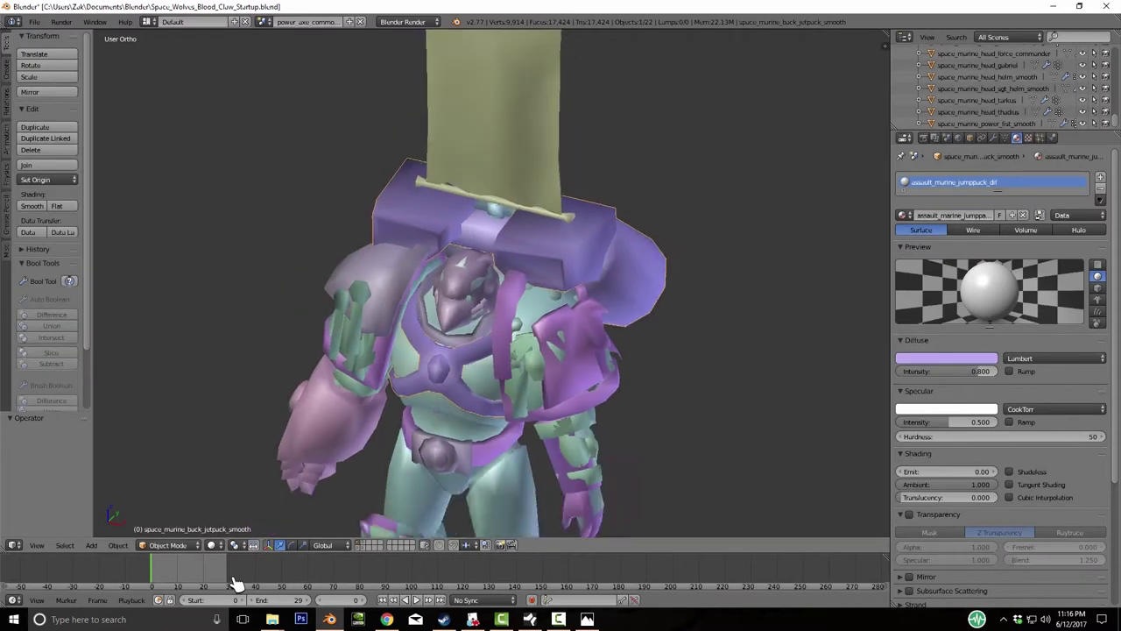
# - Check the marine from the right and front views, then return to a perspective view
pyautogui.press('a')
pyautogui.press('a')
pyautogui.press('KP_3')
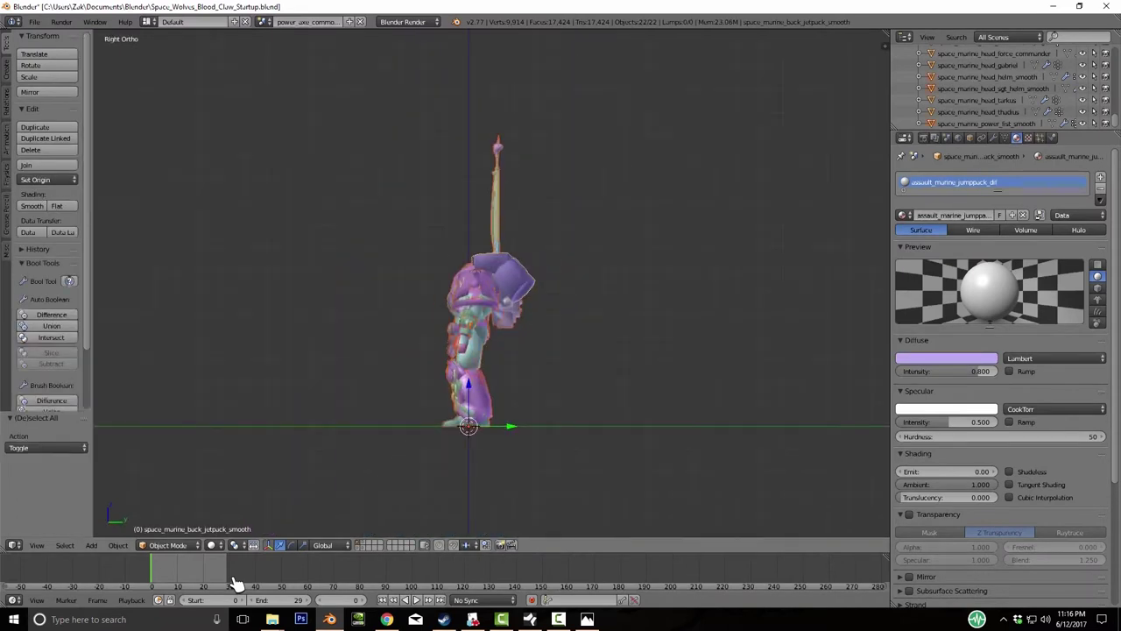
pyautogui.press('KP_1')
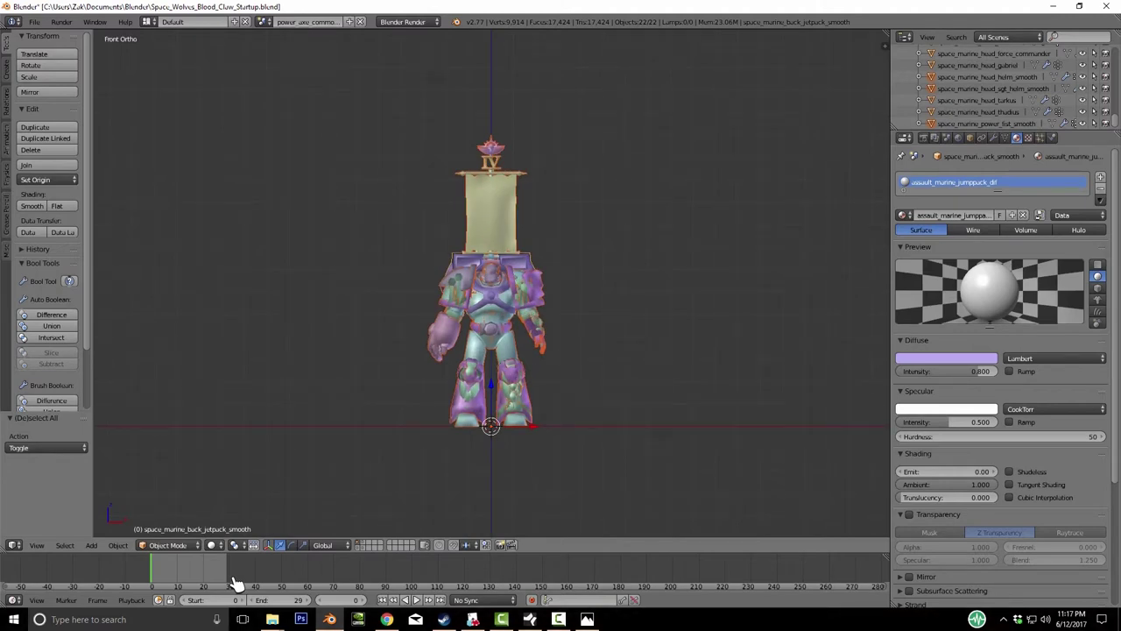
pyautogui.press('a')
pyautogui.press('KP_8')
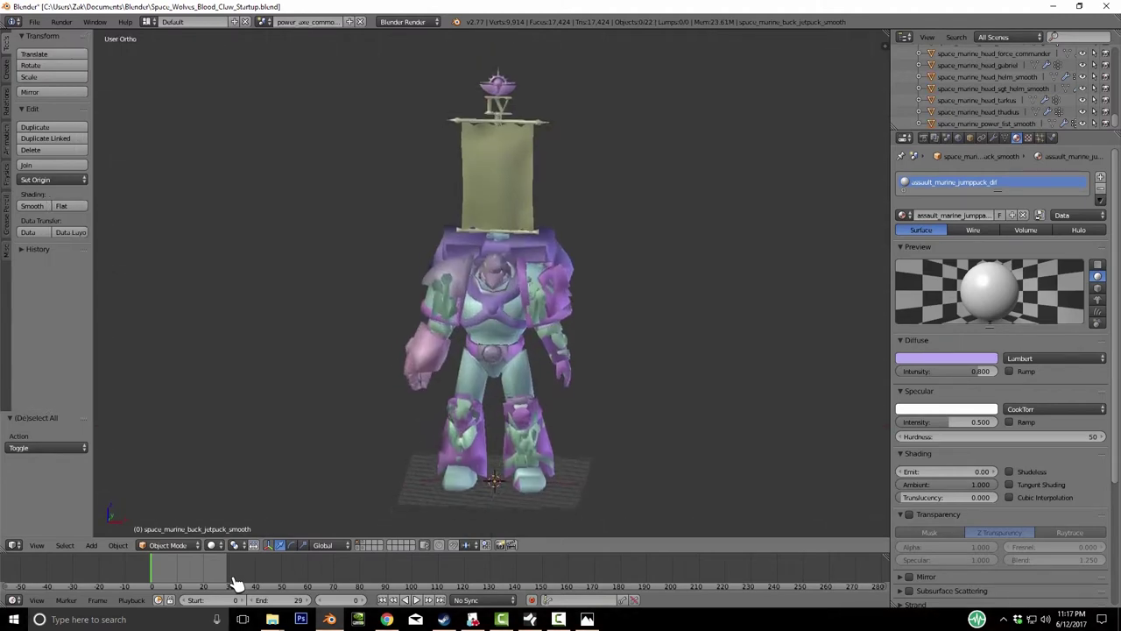
# - Show the weapon layers and cycle the active object through bolt pistol, plasma pistol and power axe
pyautogui.press('2')
pyautogui.press('3')
pyautogui.press('KP_6')
pyautogui.press('KP_6')
pyautogui.press('KP_6')
pyautogui.press('KP_6')
pyautogui.press('KP_6')
pyautogui.press('KP_6')
pyautogui.press('KP_6')
pyautogui.press('KP_6')
pyautogui.press('KP_6')
pyautogui.press('KP_6')
pyautogui.press('KP_6')
pyautogui.press('KP_6')
pyautogui.press('KP_8')
pyautogui.press('KP_8')
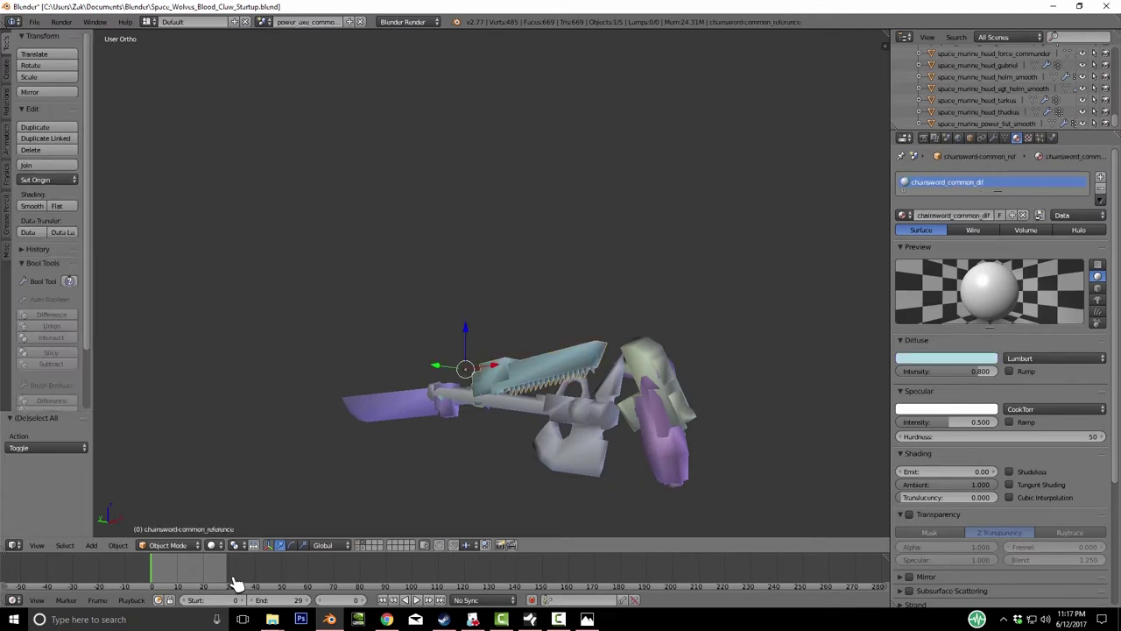
pyautogui.press('KP_6')
pyautogui.press('KP_6')
pyautogui.press('KP_6')
pyautogui.press('KP_6')
pyautogui.press('KP_6')
pyautogui.press('KP_6')
pyautogui.press('KP_6')
pyautogui.press('KP_6')
pyautogui.press('KP_6')
pyautogui.press('KP_6')
pyautogui.press('KP_6')
pyautogui.press('KP_6')
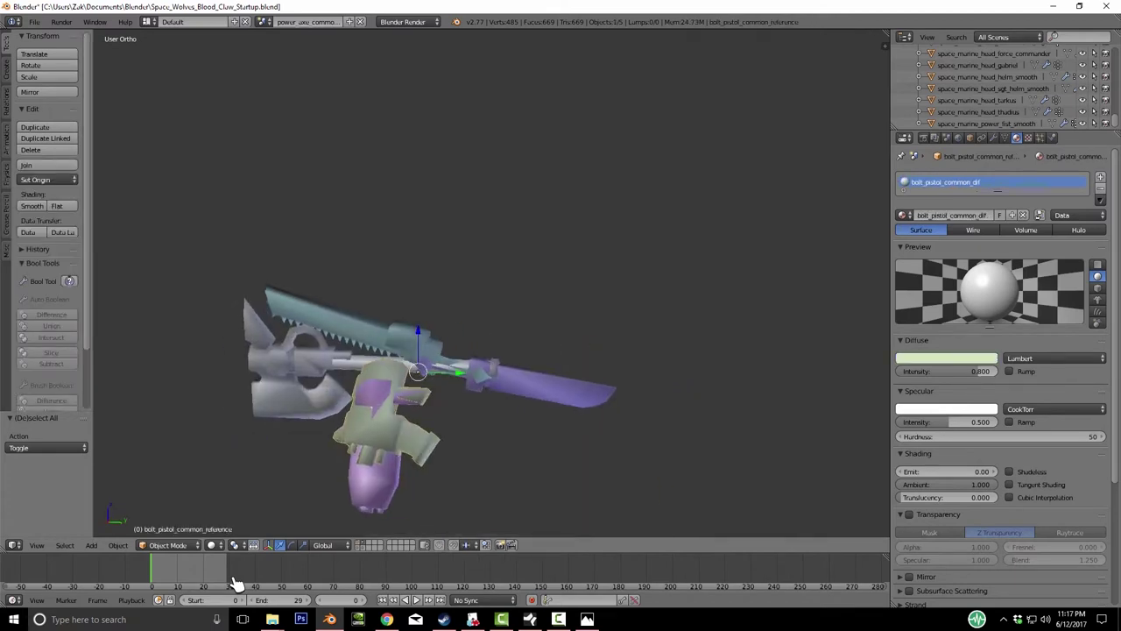
pyautogui.press('KP_6')
pyautogui.press('KP_6')
pyautogui.press('KP_6')
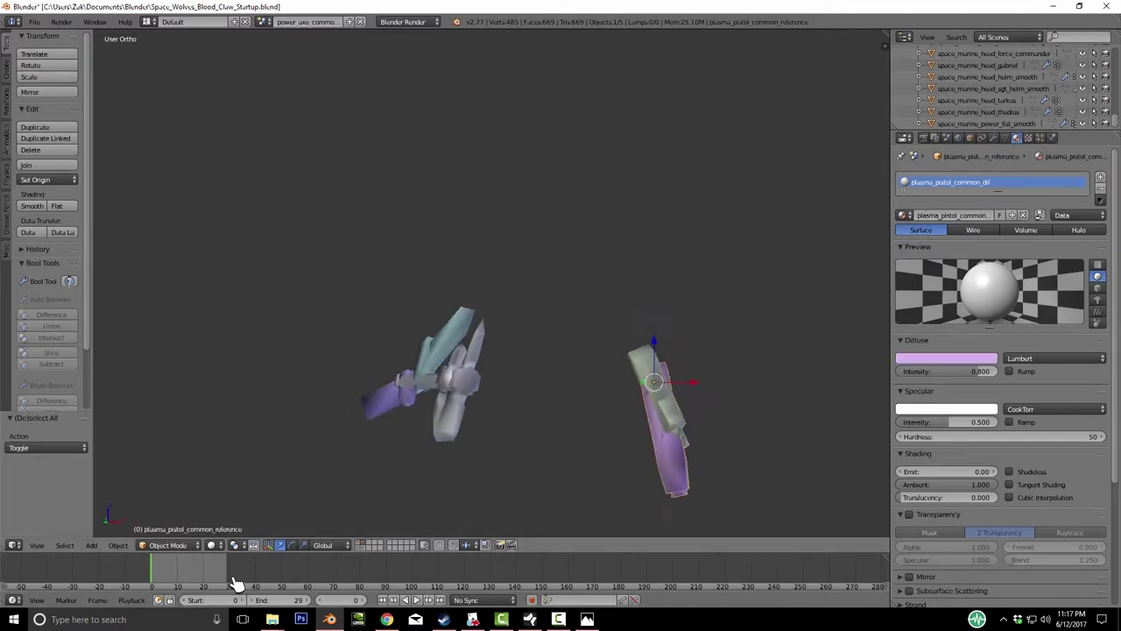
pyautogui.press('KP_6')
pyautogui.press('KP_6')
pyautogui.press('KP_6')
pyautogui.press('KP_6')
pyautogui.press('KP_6')
pyautogui.press('KP_6')
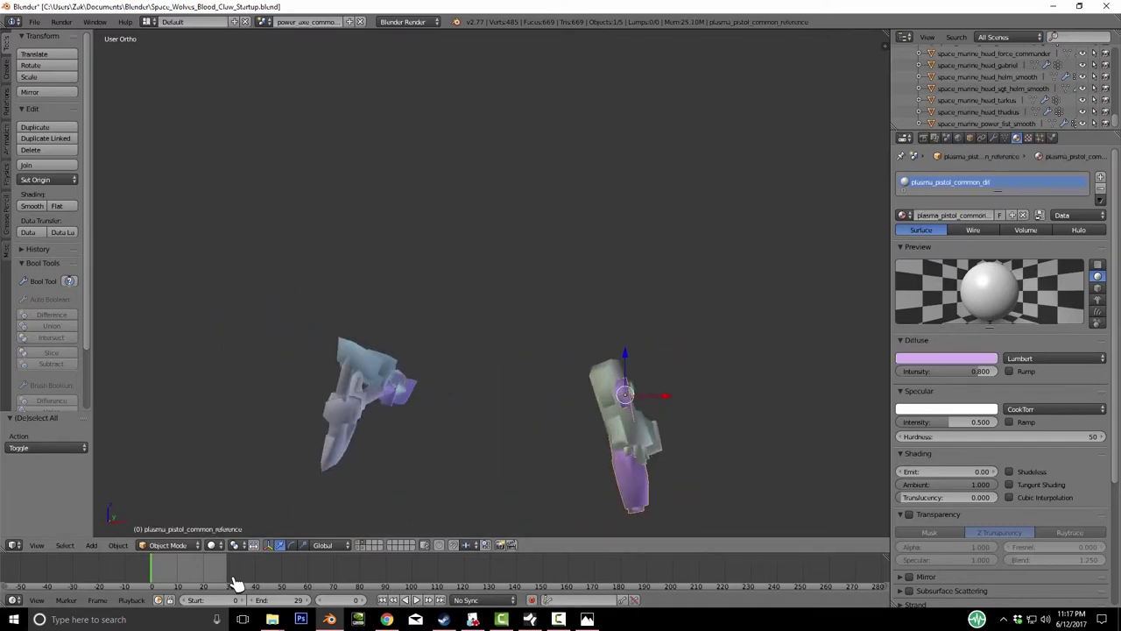
pyautogui.press(']')
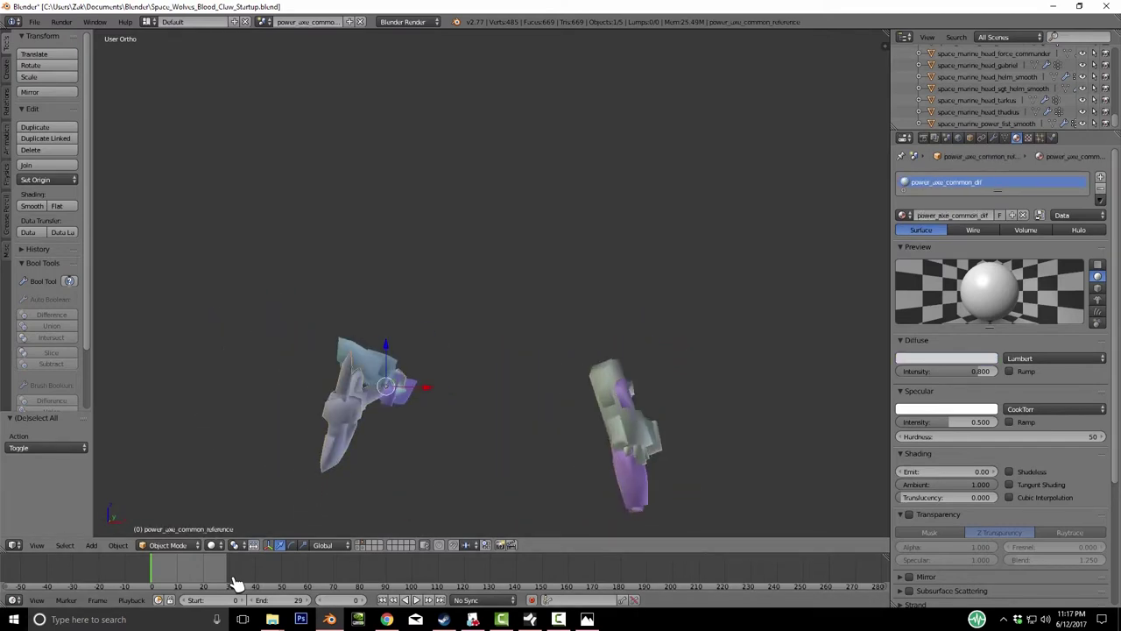
# - Orbit and zoom around the axe and armour pieces from several sides
pyautogui.press('KP_6')
pyautogui.press('KP_6')
pyautogui.press('KP_6')
pyautogui.press('KP_6')
pyautogui.press('KP_6')
pyautogui.press('KP_6')
pyautogui.press('KP_Subtract')
pyautogui.press('KP_Subtract')
pyautogui.press('KP_6')
pyautogui.press('KP_6')
pyautogui.press('KP_6')
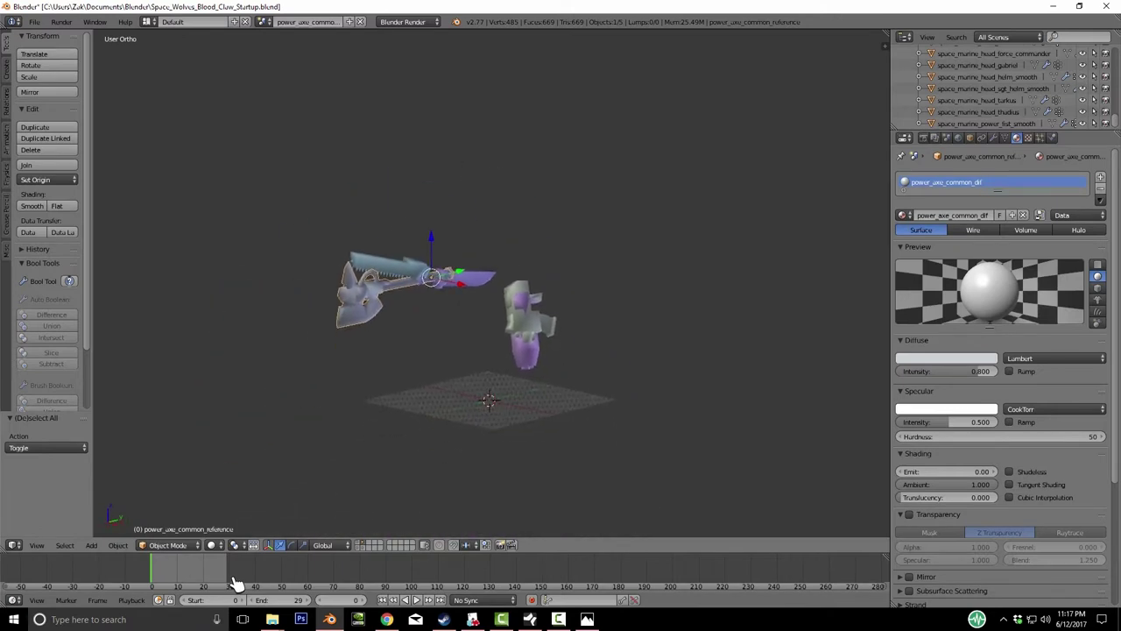
pyautogui.press('KP_Add')
pyautogui.press('KP_Add')
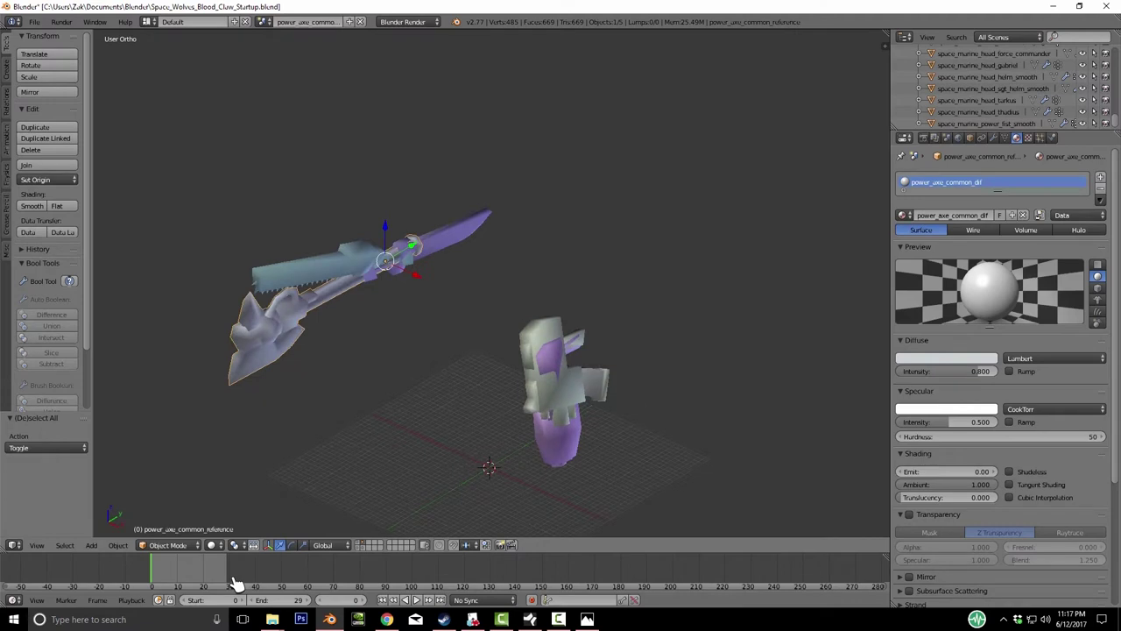
pyautogui.press('KP_Subtract')
pyautogui.press('KP_Subtract')
pyautogui.press('KP_6')
pyautogui.press('KP_6')
pyautogui.press('KP_6')
pyautogui.press('KP_6')
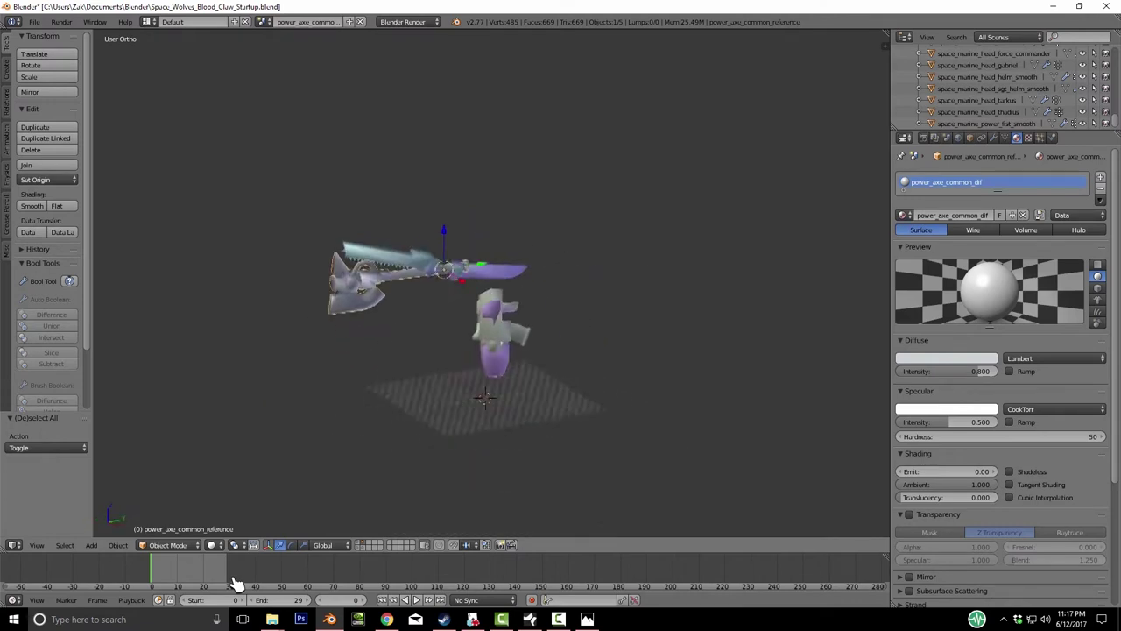
pyautogui.press('KP_Add')
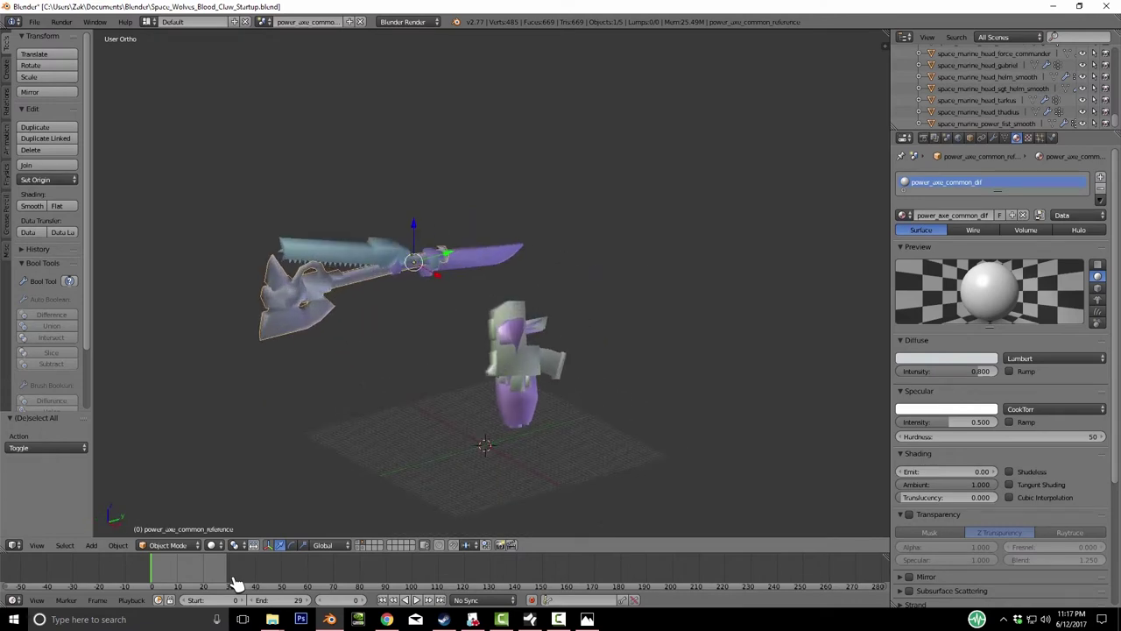
pyautogui.press('KP_6')
pyautogui.press('KP_6')
pyautogui.press('KP_6')
pyautogui.press('KP_6')
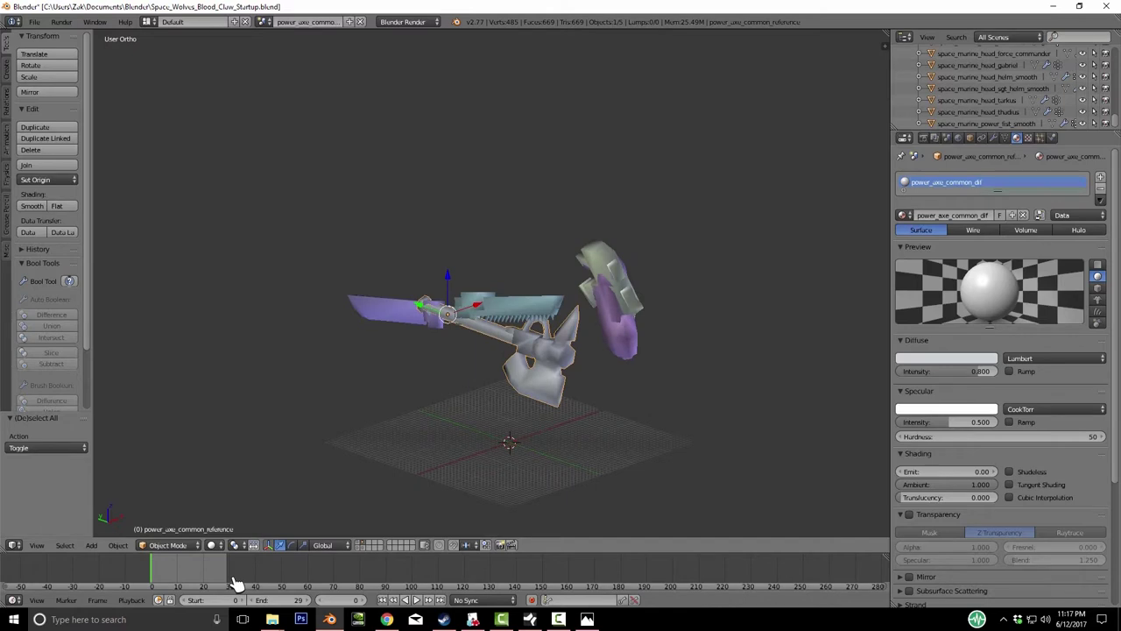
pyautogui.press('KP_6')
pyautogui.press('KP_6')
pyautogui.press('KP_6')
pyautogui.press('KP_6')
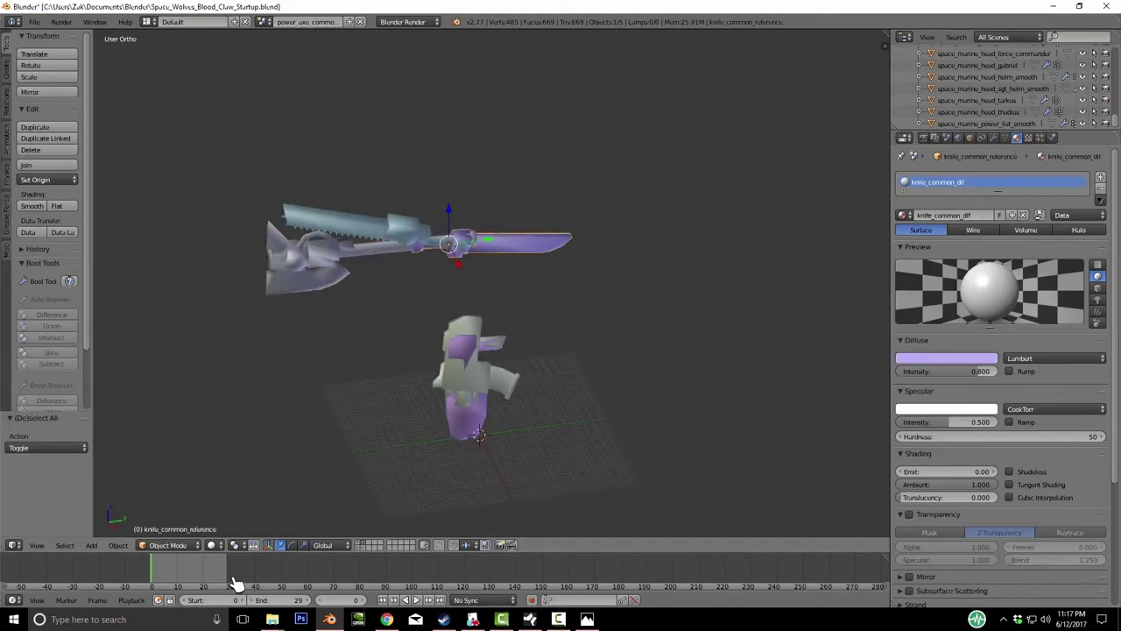
pyautogui.press('KP_6')
pyautogui.press('KP_6')
pyautogui.press('KP_6')
pyautogui.press('KP_6')
pyautogui.press('KP_6')
pyautogui.press('KP_6')
pyautogui.press('KP_6')
pyautogui.press('KP_6')
pyautogui.press('KP_6')
pyautogui.press('KP_6')
pyautogui.press('KP_6')
pyautogui.press('KP_6')
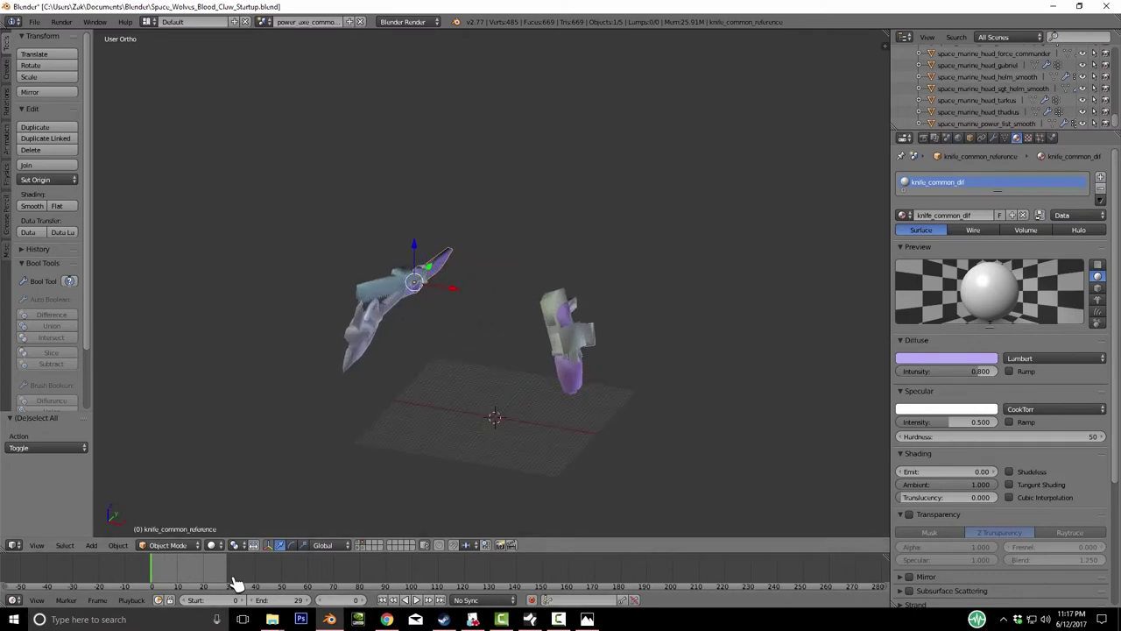
# - Switch to layer 2 with the Avitus head model, select it and isolate it in local view
pyautogui.press('2')
pyautogui.press('a')
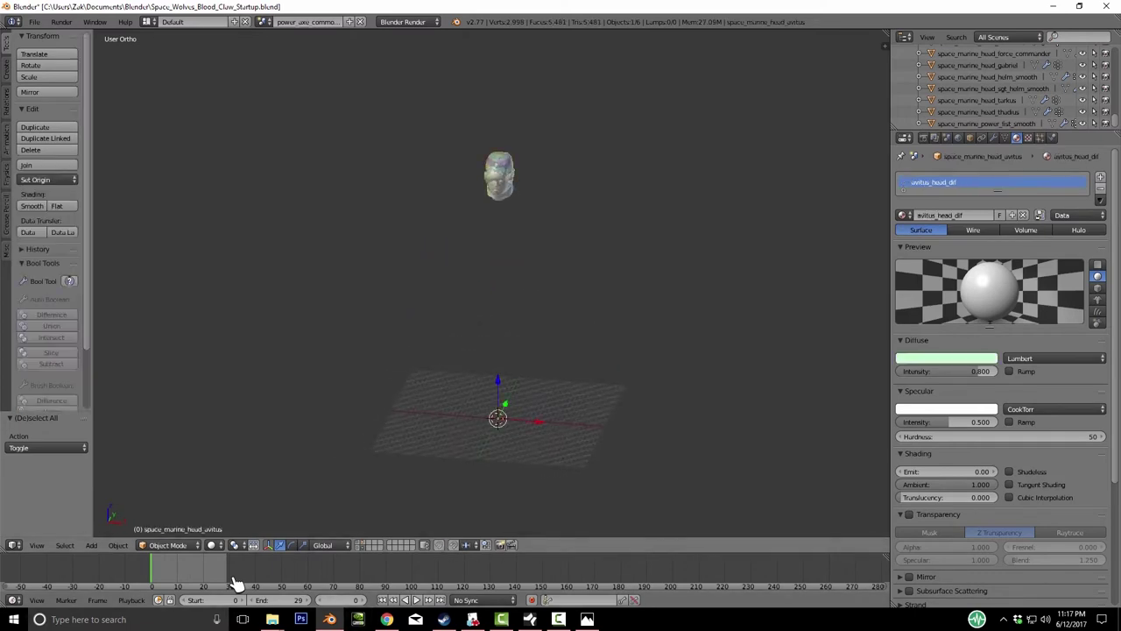
pyautogui.press('KP_Divide')
# - Leave the isolated head view, toggle selection of all objects and show the view properties panel
pyautogui.press('a')
pyautogui.press('KP_6')
pyautogui.press('KP_6')
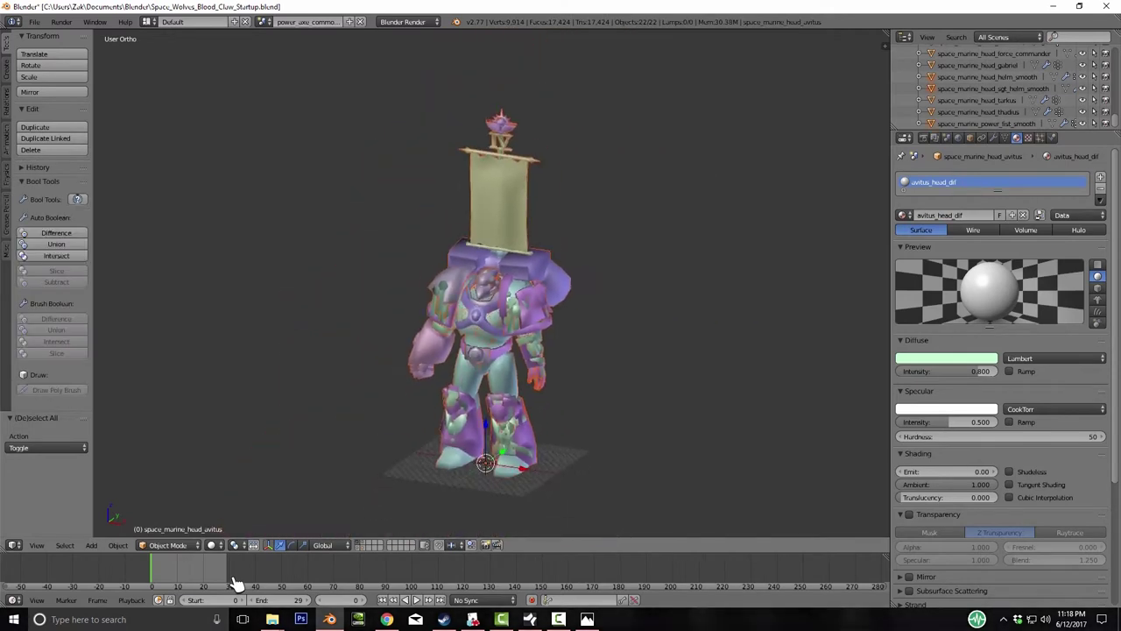
pyautogui.press('a')
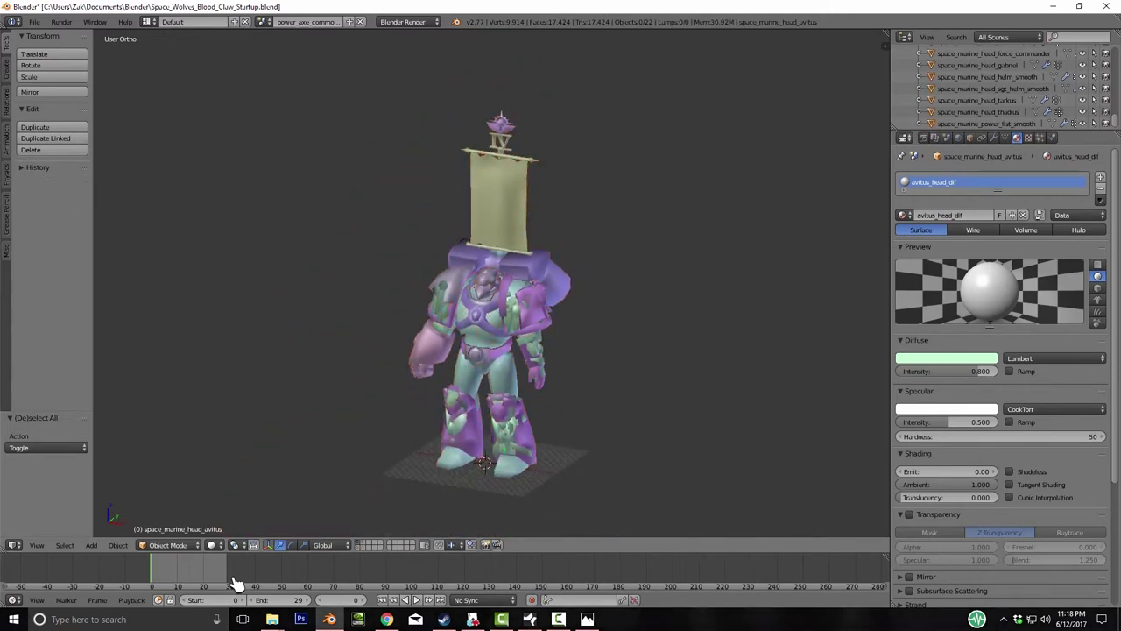
pyautogui.press('a')
pyautogui.press('a')
pyautogui.press('n')
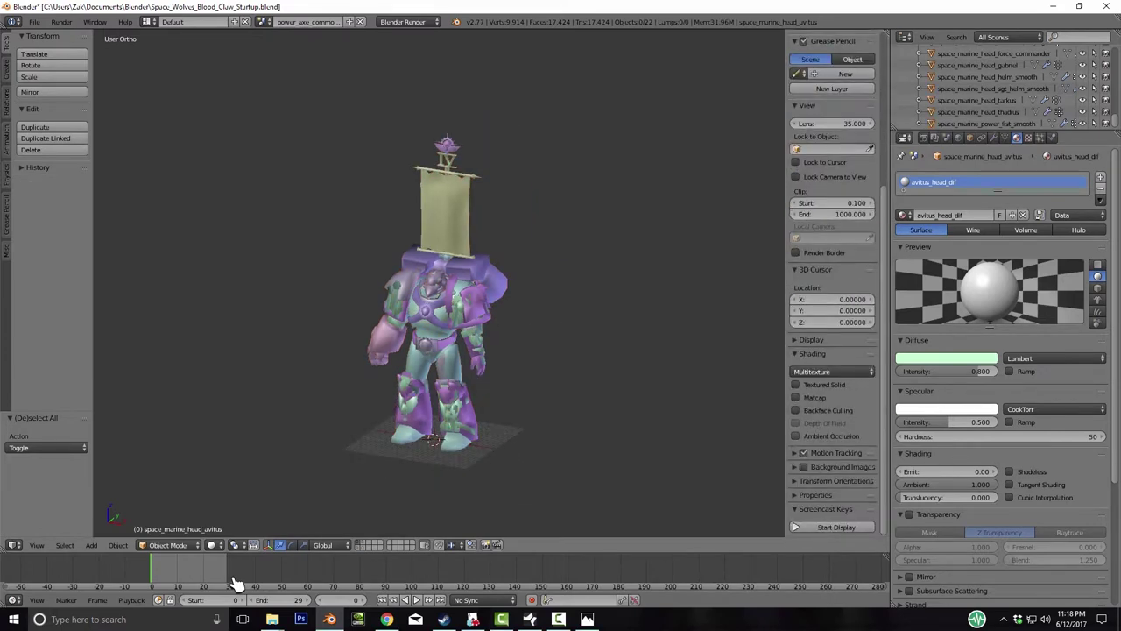
pyautogui.hotkey('shift', 'alt', 'c')
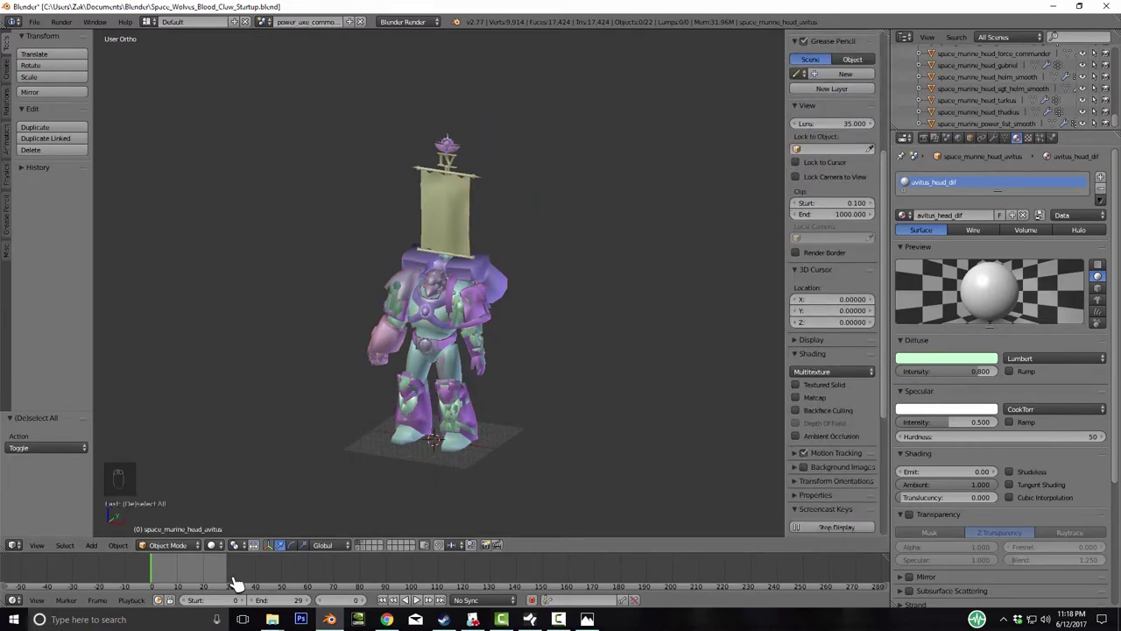
pyautogui.moveTo(236, 582); pyautogui.dragTo(236, 583, button='middle')
# - Move the power fist onto the marine's hand and orbit to check the fit
pyautogui.press('g')
pyautogui.click(236, 583)
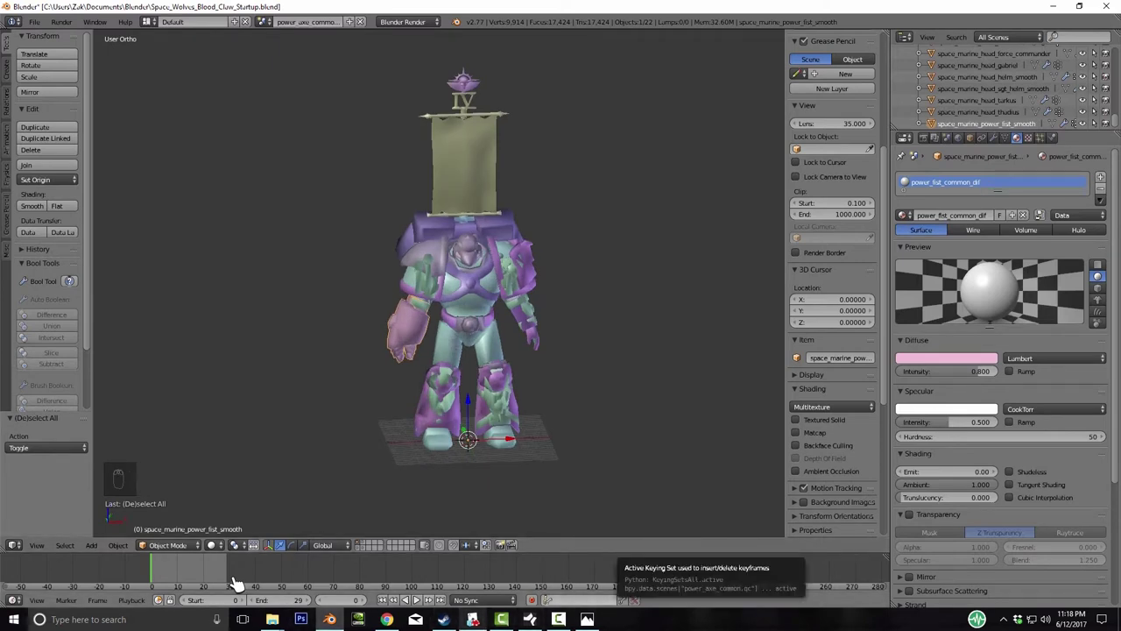
pyautogui.moveTo(237, 582); pyautogui.dragTo(236, 583, button='middle')
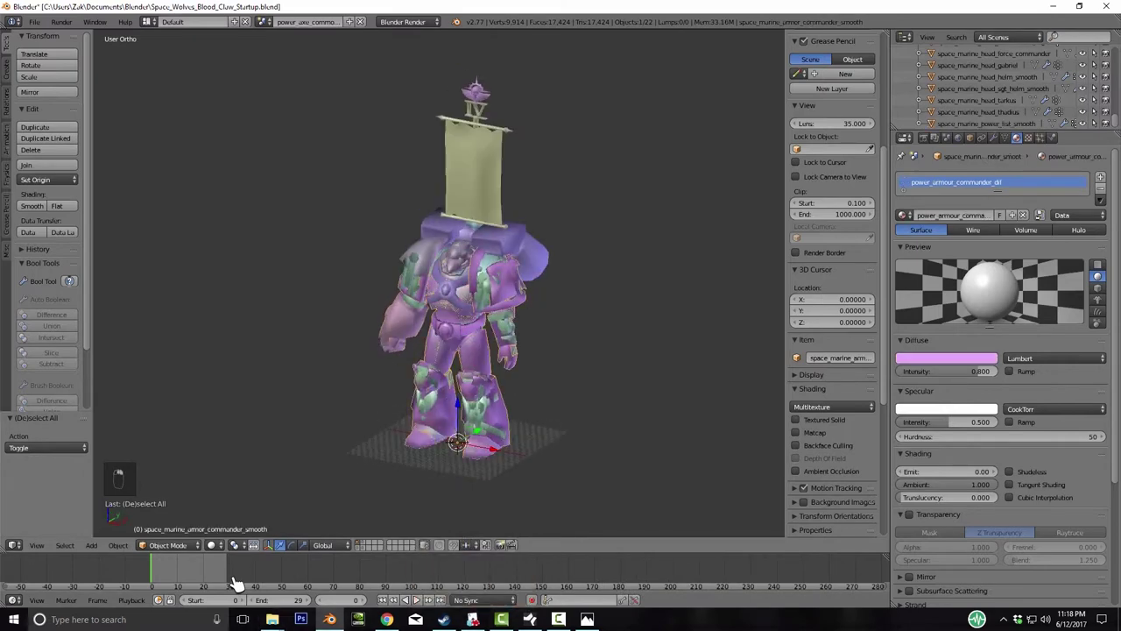
pyautogui.moveTo(237, 583); pyautogui.dragTo(236, 583, button='middle')
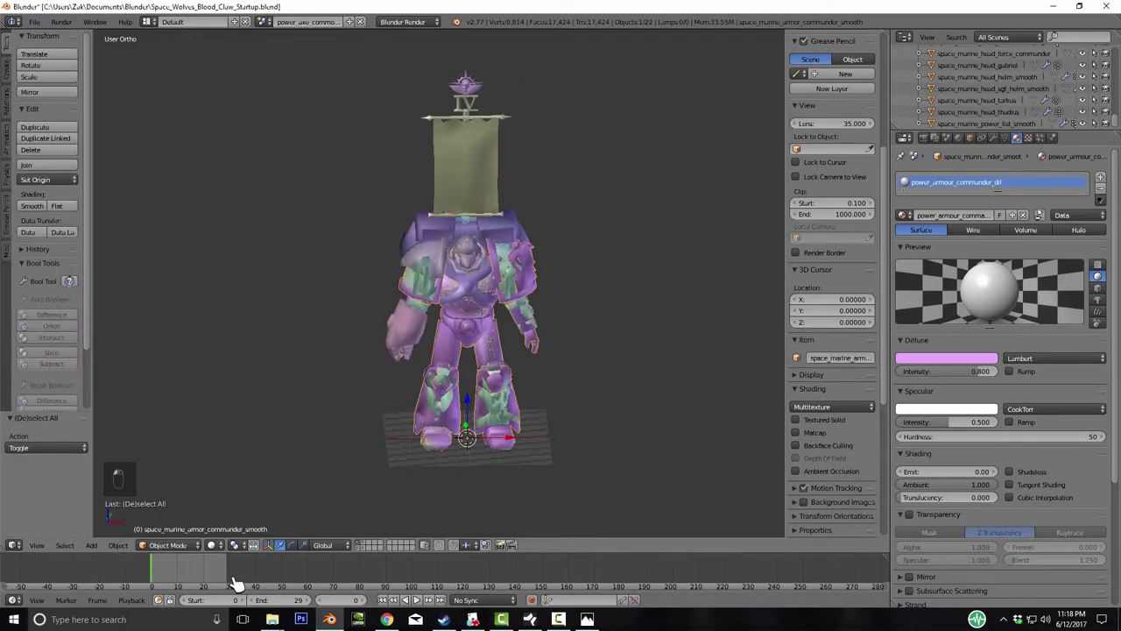
pyautogui.moveTo(237, 583); pyautogui.dragTo(237, 583, button='middle')
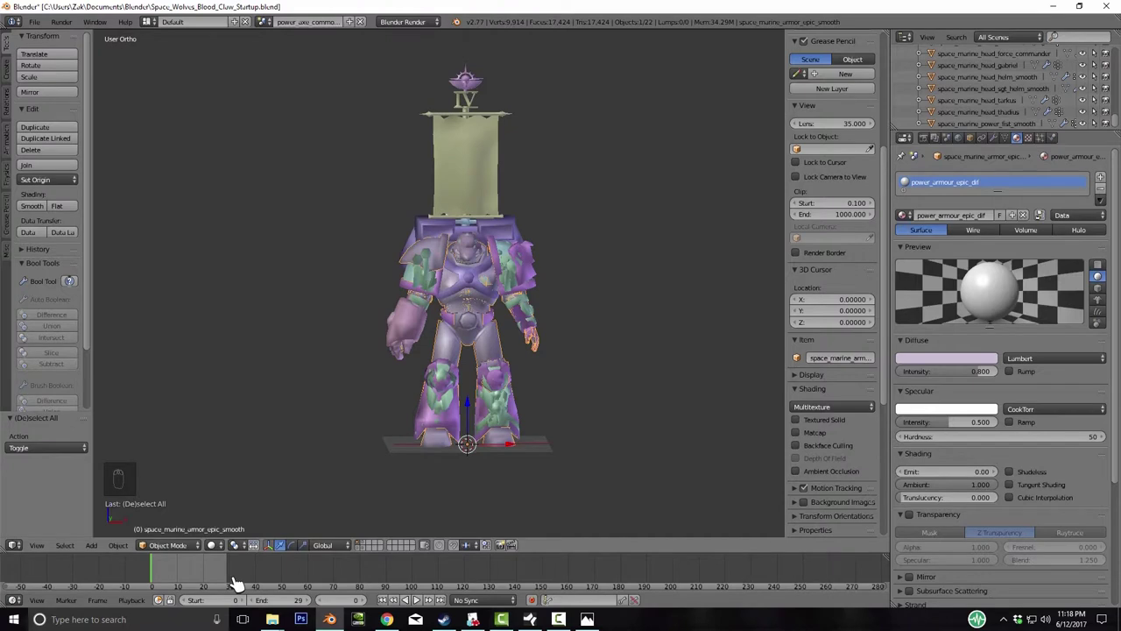
# - Move the whole assembled model to layer 2 and switch the render engine to Cycles
pyautogui.press('a')
pyautogui.press('a')
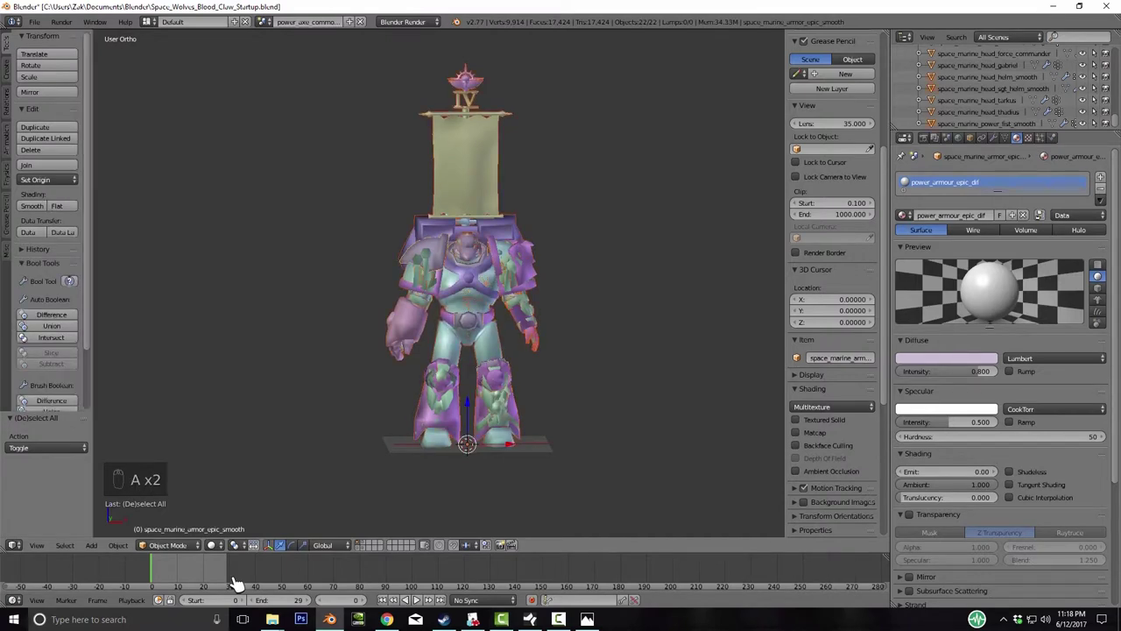
pyautogui.press('m')
pyautogui.press('2')
pyautogui.press('Return')
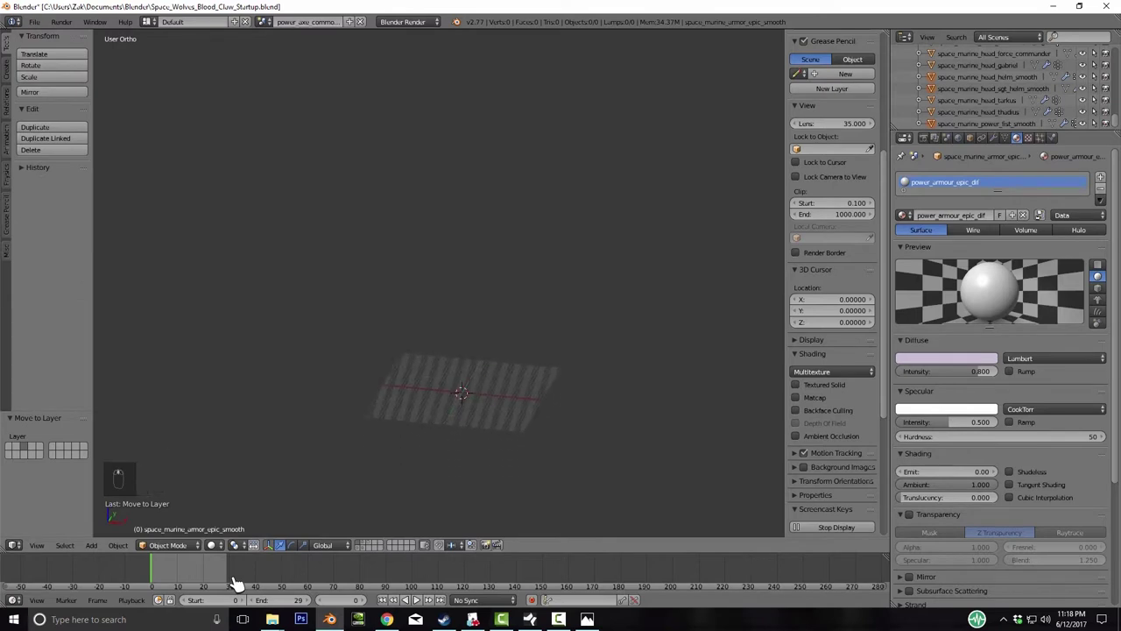
pyautogui.click(403, 21)
pyautogui.click(412, 62)
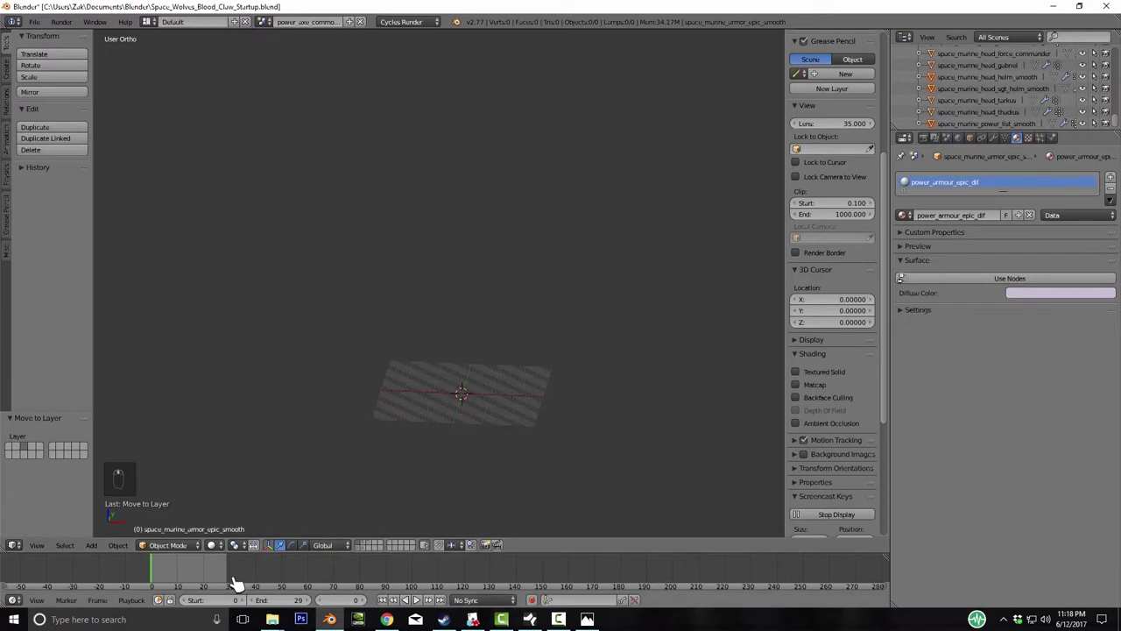
pyautogui.hotkey('alt', 'Tab')
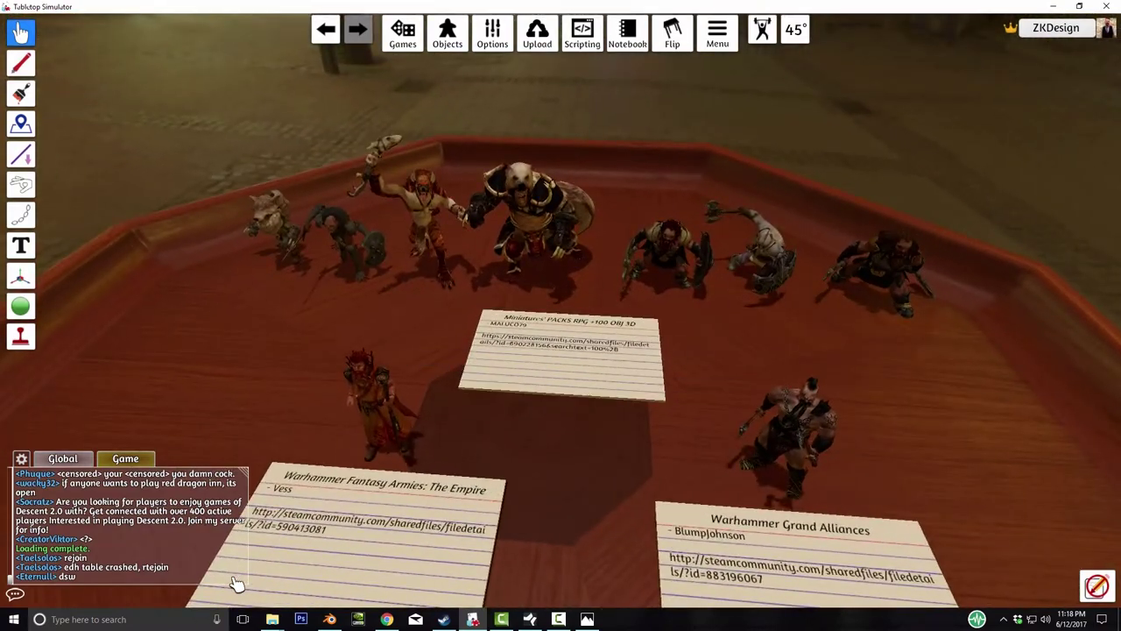
# - Open the GOBLIN-6 figure's Custom Model settings and check its Model/Mesh and Diffuse/Image links
pyautogui.press('w')
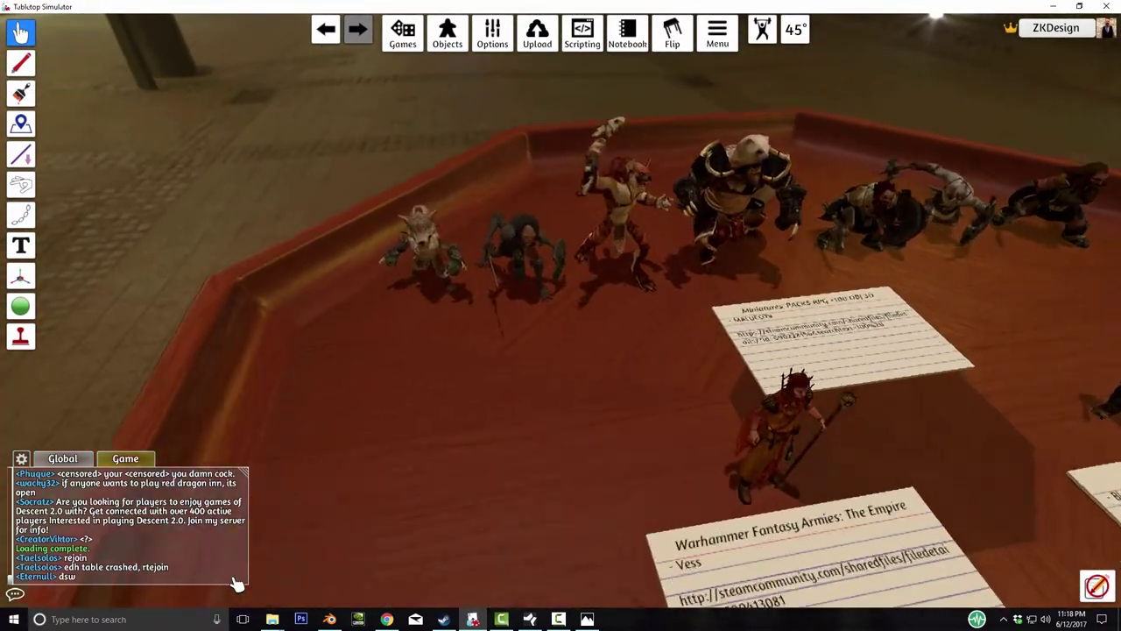
pyautogui.press('a')
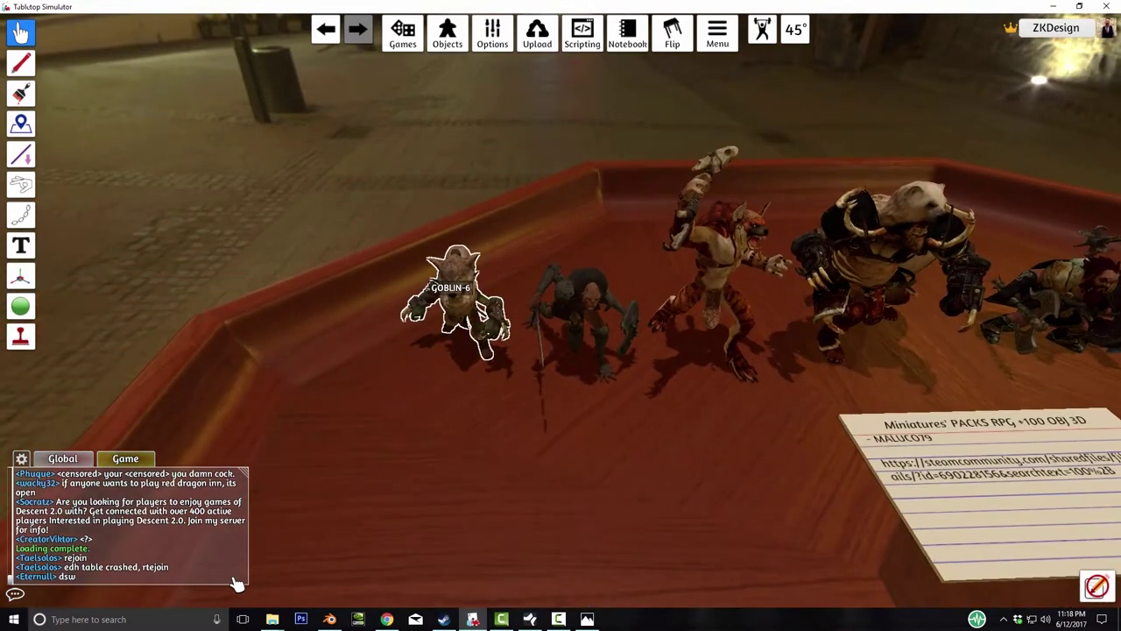
pyautogui.rightClick(453, 300)
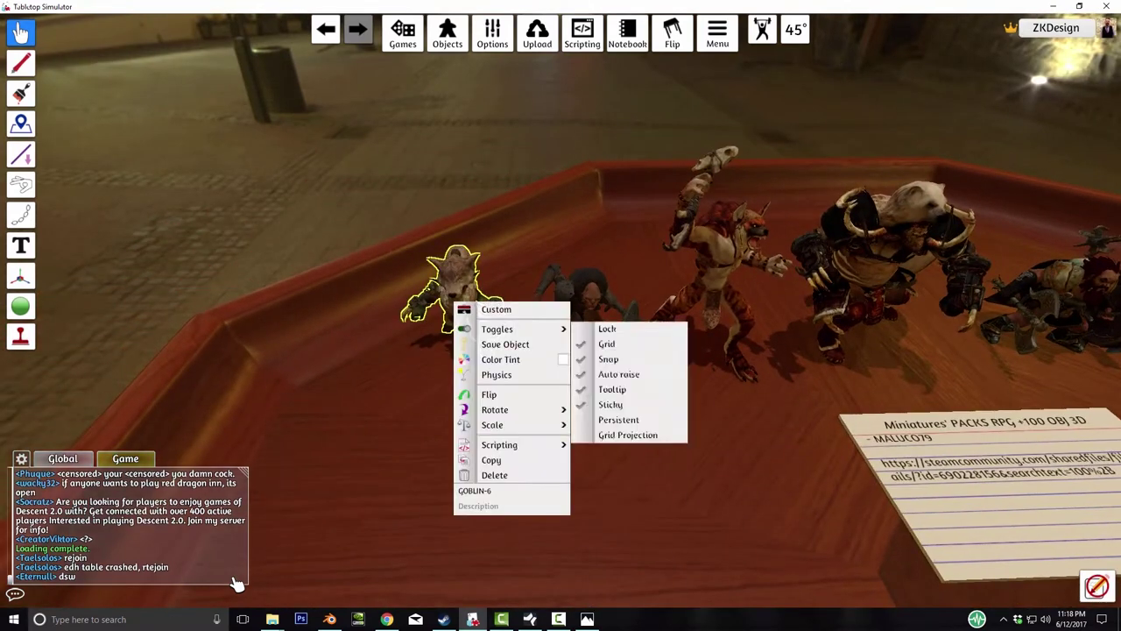
pyautogui.rightClick(713, 461)
pyautogui.rightClick(458, 295)
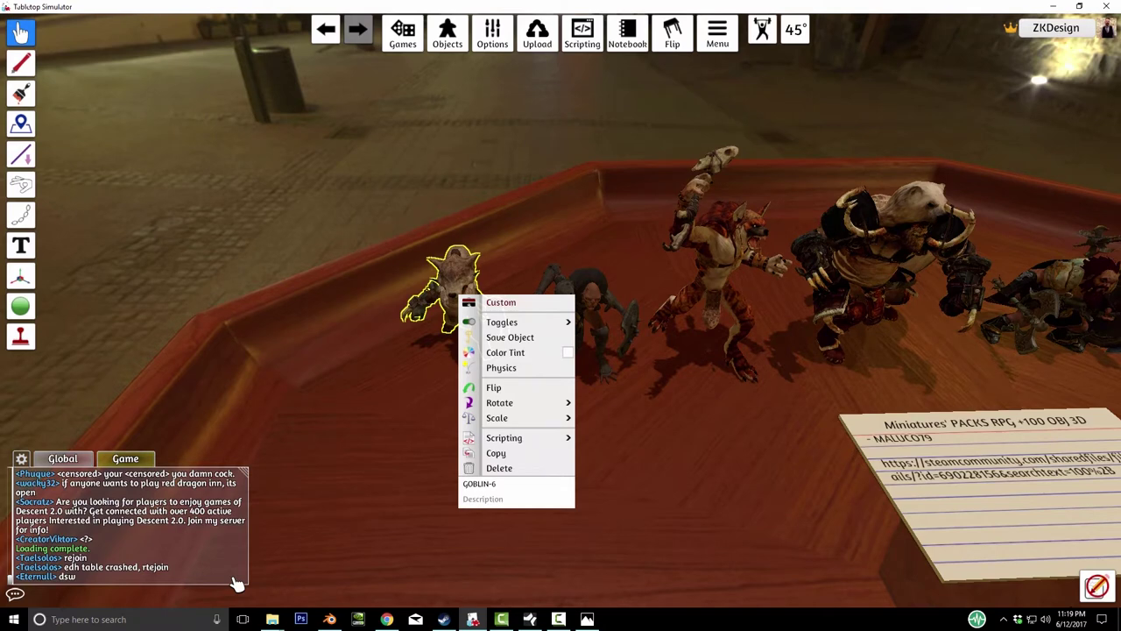
pyautogui.click(500, 302)
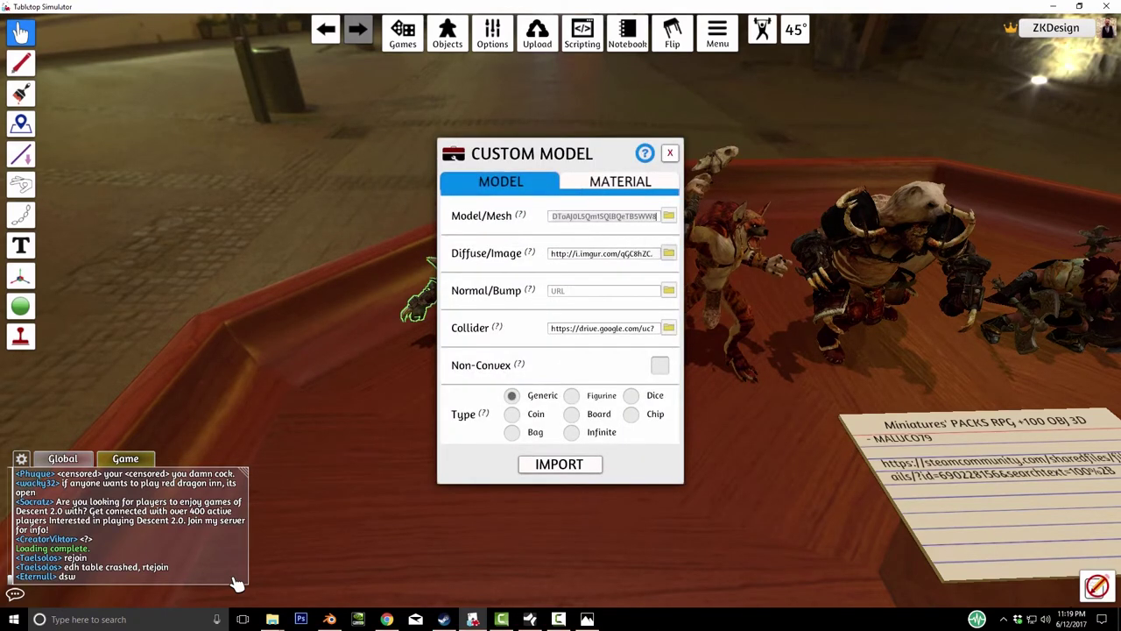
pyautogui.press('Tab')
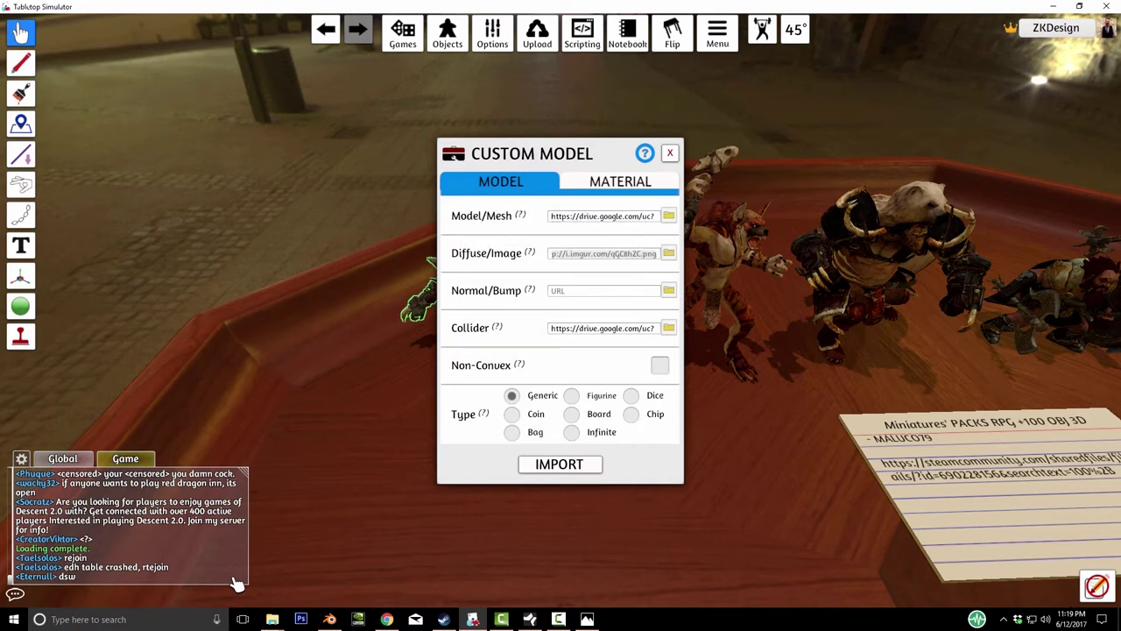
pyautogui.hotkey('shift', 'Tab')
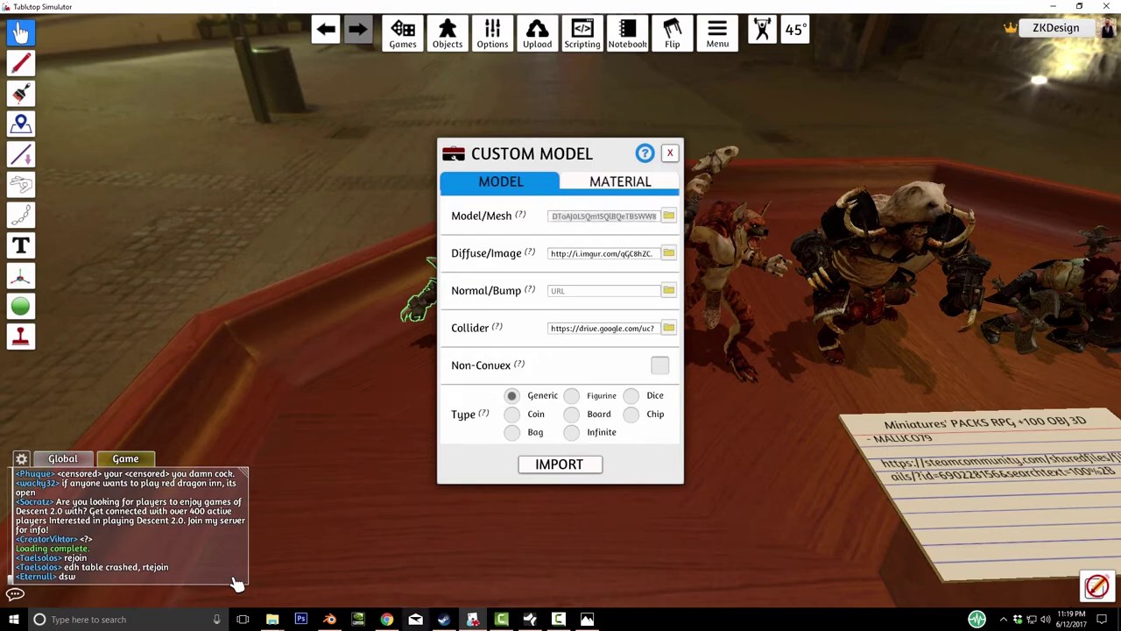
pyautogui.hotkey('alt', 'Tab')
# - Load the model's Google Drive download link in the browser
pyautogui.hotkey('ctrl', 'l')
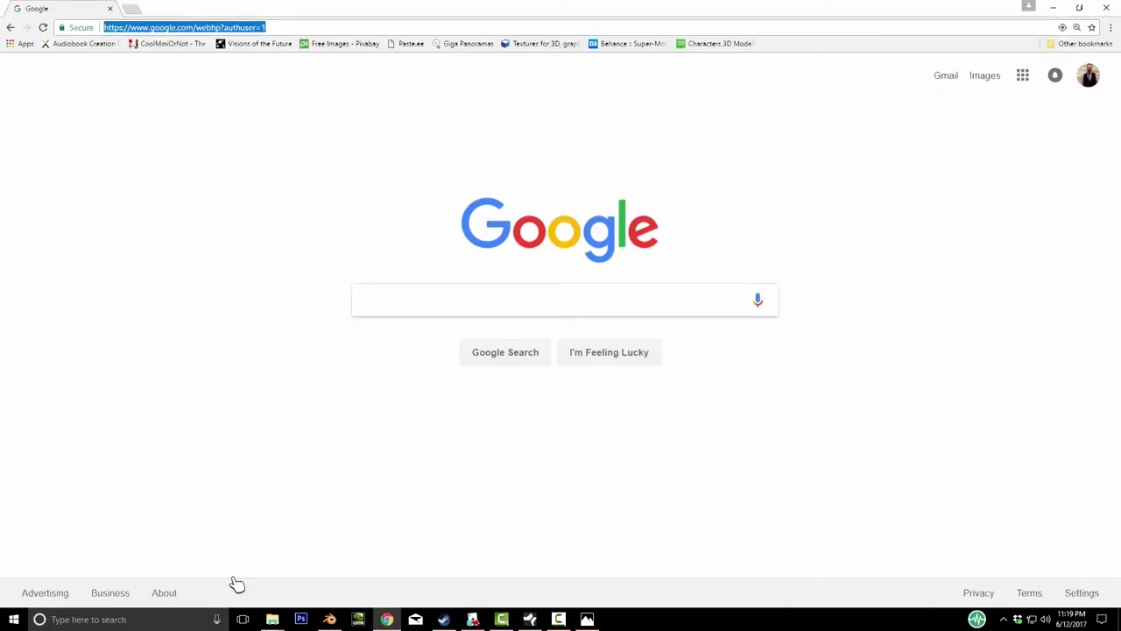
pyautogui.press('Return')
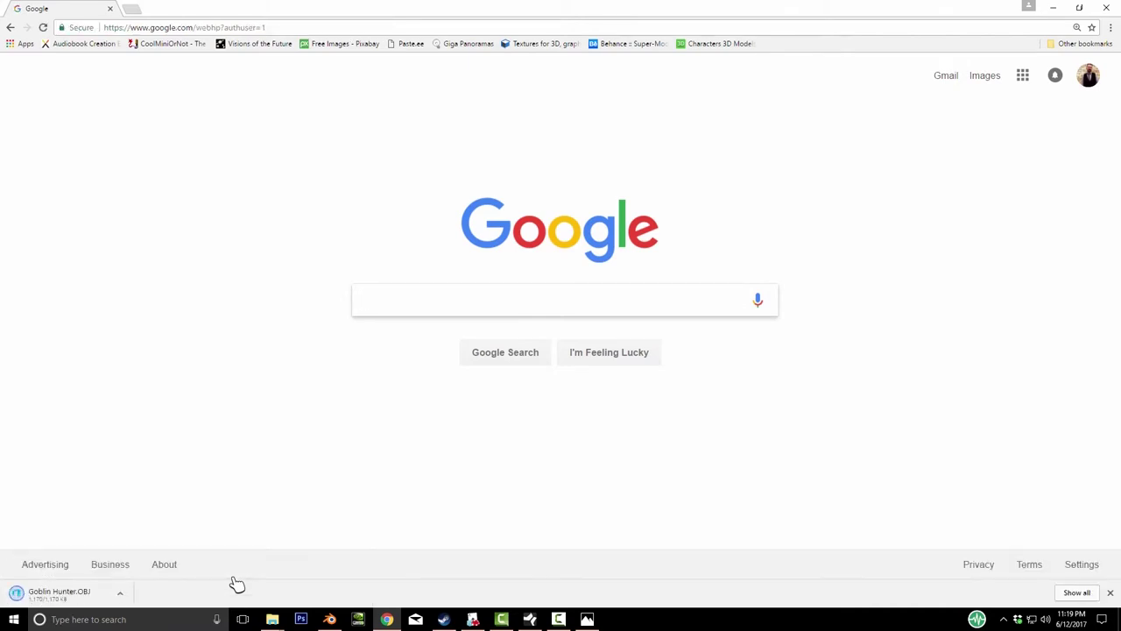
pyautogui.rightClick(237, 583)
pyautogui.press('Escape')
# - Bring the Space Marines Explorer window forward and go up to SpaceWolves_BloodClaw
pyautogui.click(272, 619)
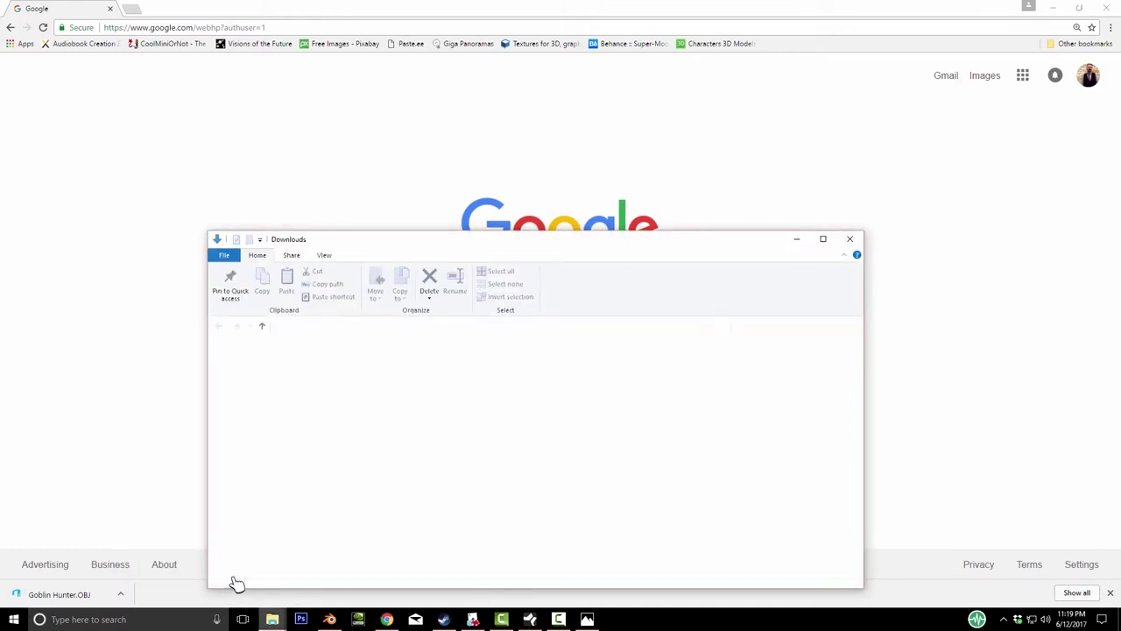
pyautogui.click(235, 583)
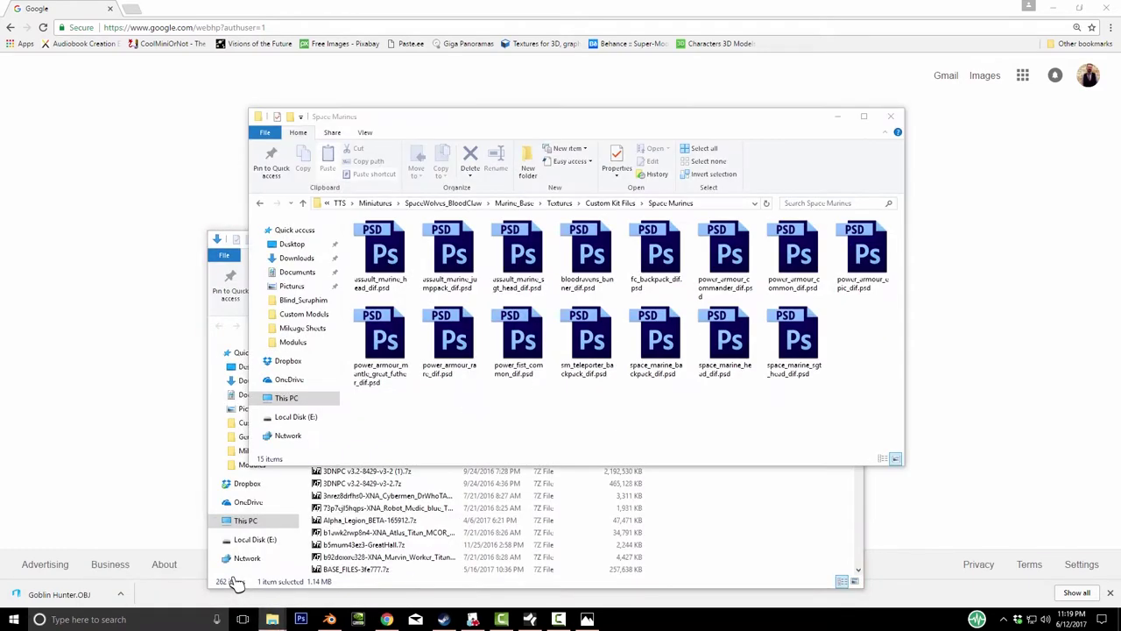
pyautogui.hotkey('alt', 'Up')
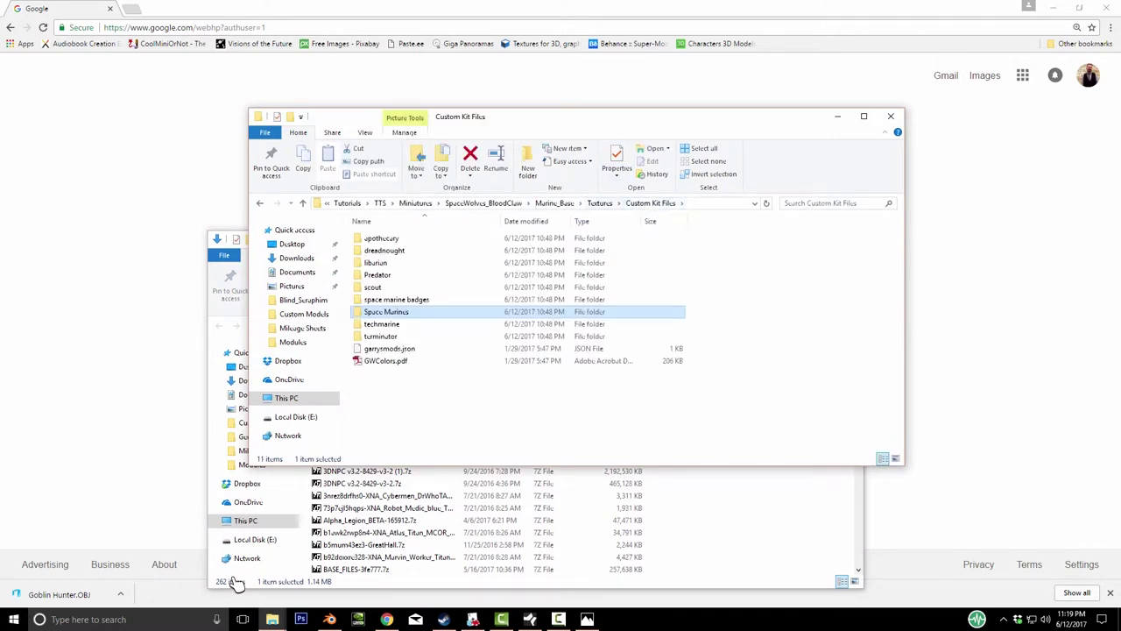
pyautogui.hotkey('alt', 'Up')
pyautogui.hotkey('alt', 'Up')
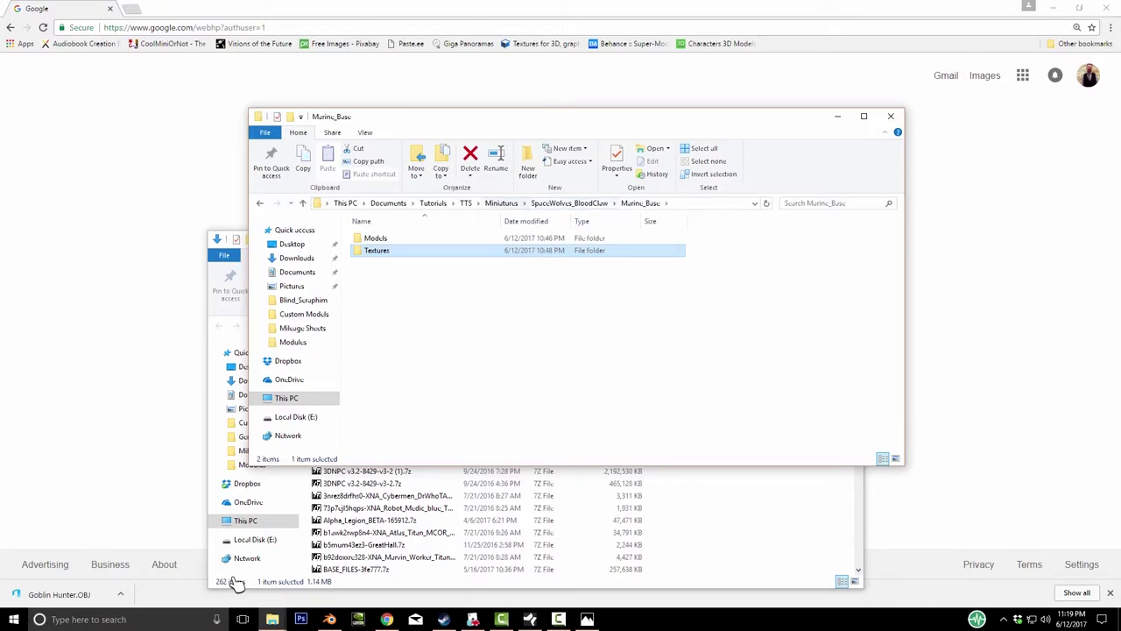
pyautogui.hotkey('alt', 'Up')
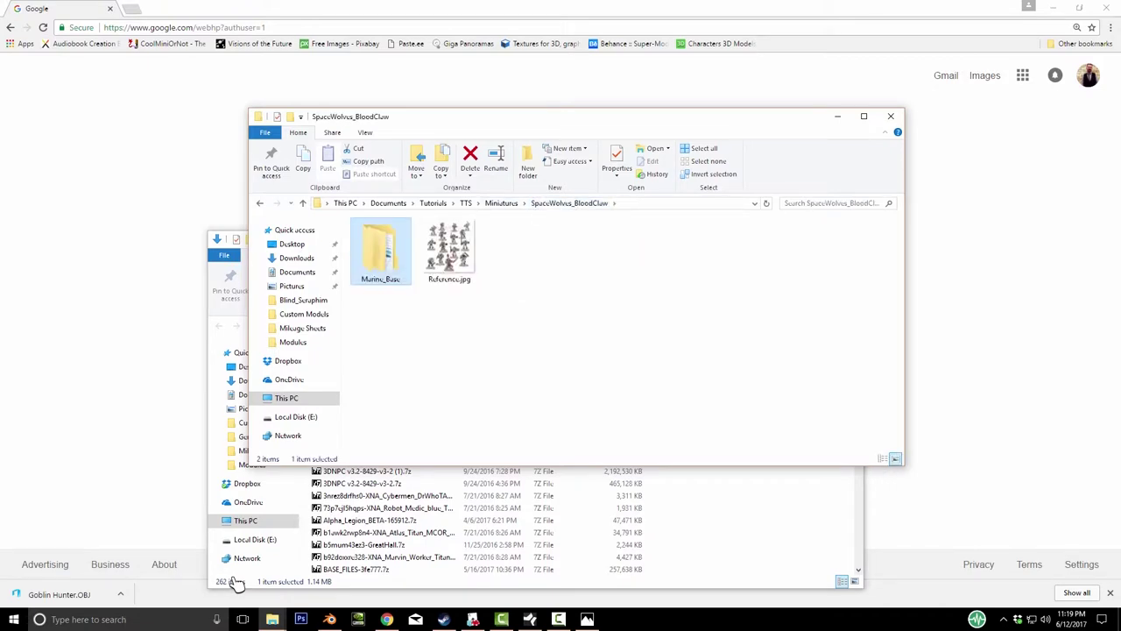
# - Create a new TTS_Models folder beside Marine_Base and open it
pyautogui.click(563, 324)
pyautogui.rightClick(563, 324)
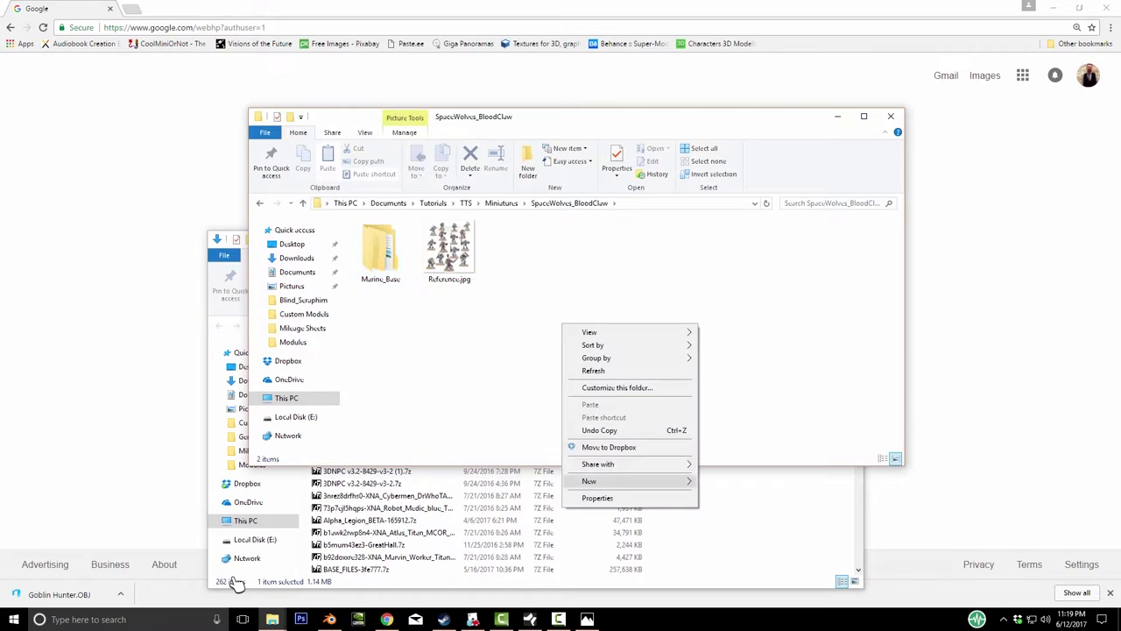
pyautogui.moveTo(630, 481)
pyautogui.click(727, 481)
pyautogui.write('TTS_Models')
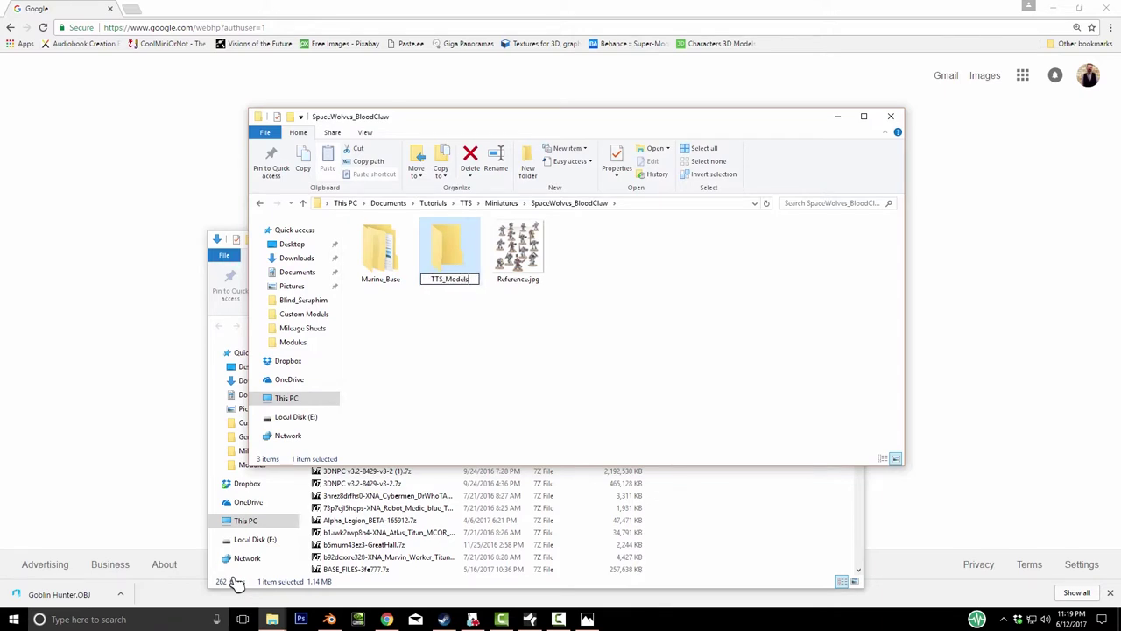
pyautogui.press('Return')
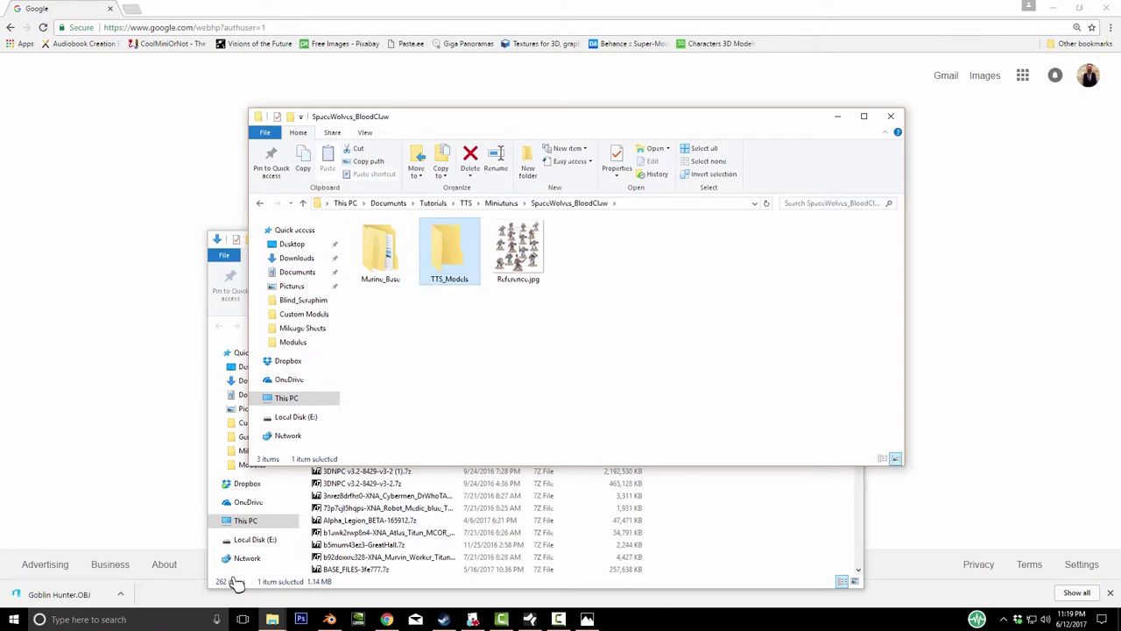
pyautogui.press('Return')
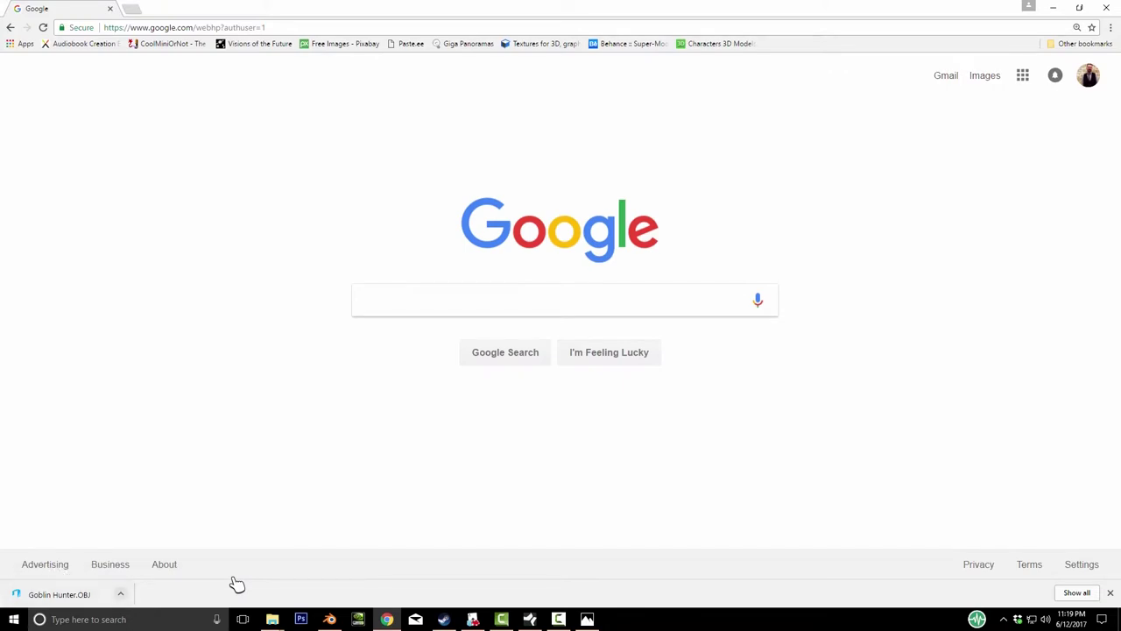
pyautogui.click(120, 594)
# - Reveal the downloaded Goblin Hunter.OBJ in its folder with Show in folder
pyautogui.click(149, 553)
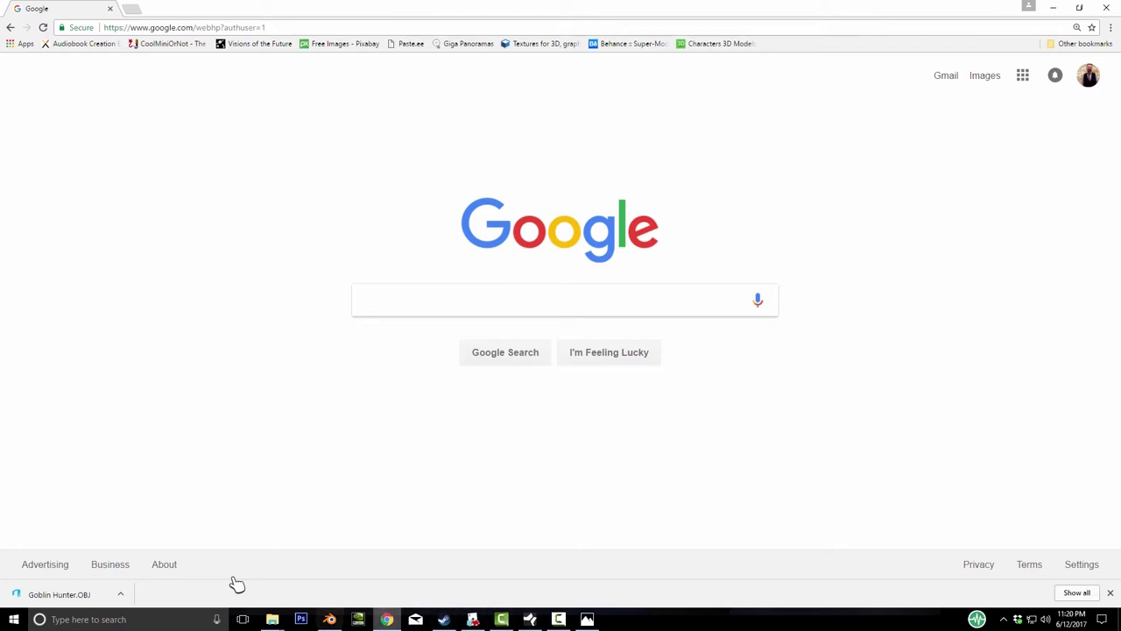
# - Copy the Diffuse/Image texture URL from Tabletop Simulator and load the imgur image in Chrome
pyautogui.hotkey('alt', 'Tab')
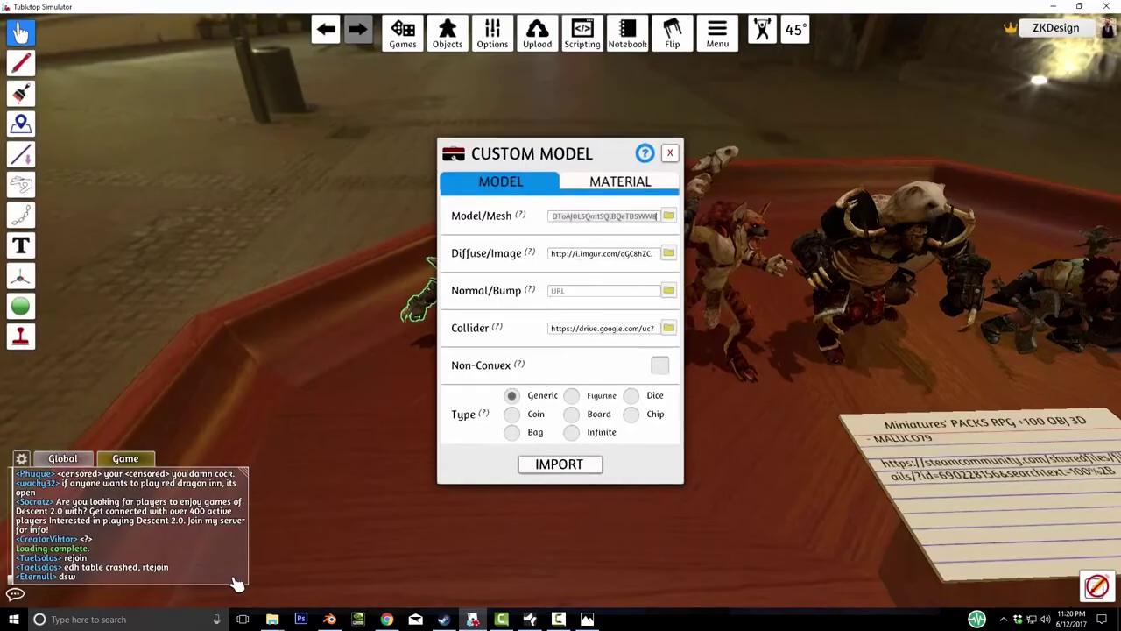
pyautogui.press('Tab')
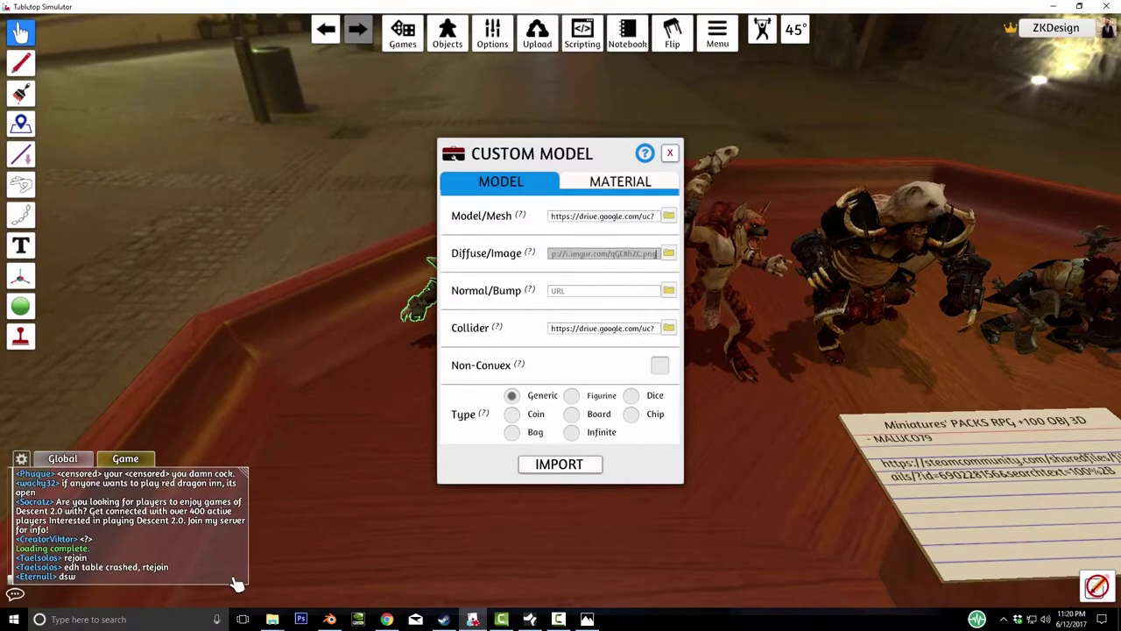
pyautogui.press('BackSpace')
pyautogui.hotkey('alt', 'Tab')
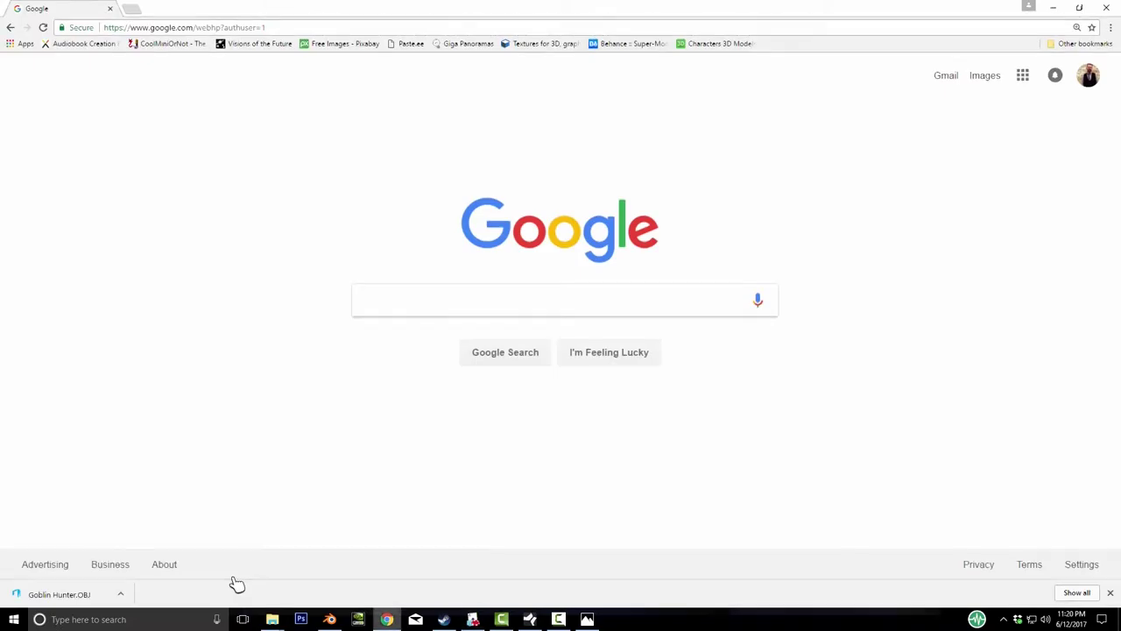
pyautogui.hotkey('ctrl', 'l')
pyautogui.write('http://i.imgur.com/qGC8hZC.png')
pyautogui.press('Return')
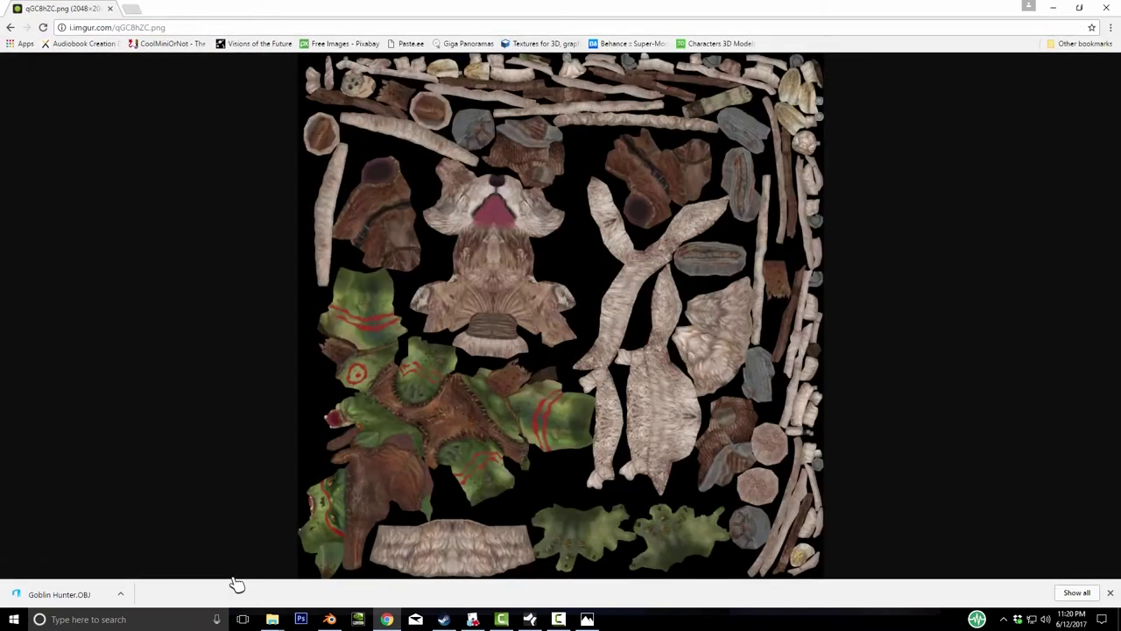
# - Save the texture image as Goblin_Hunter inside a new Textures folder under TTS_Models
pyautogui.rightClick(582, 294)
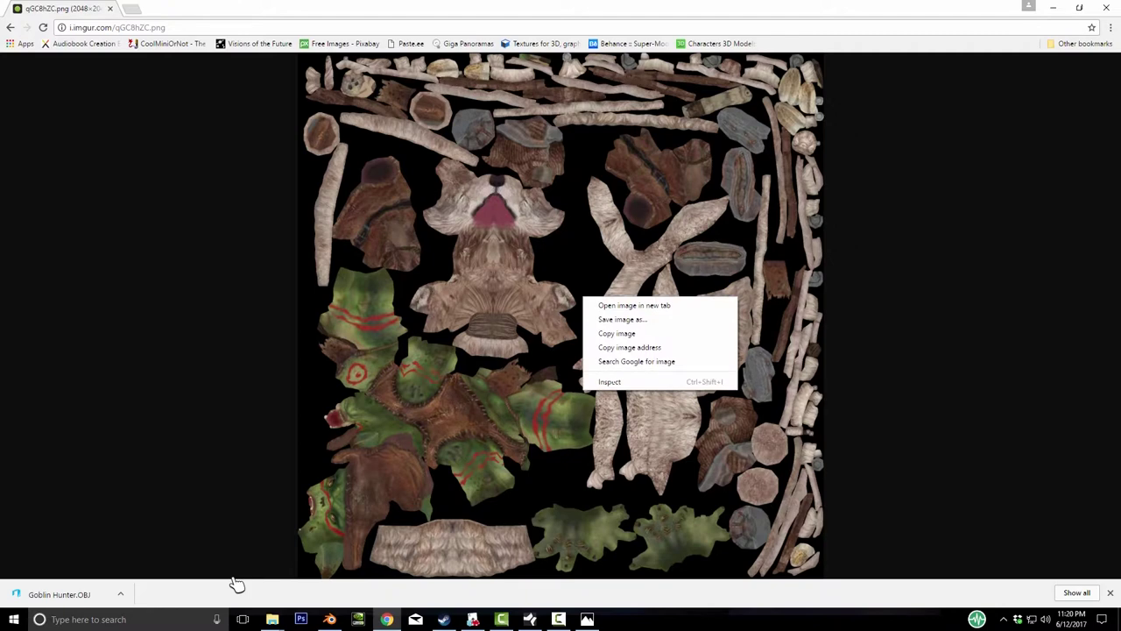
pyautogui.click(613, 334)
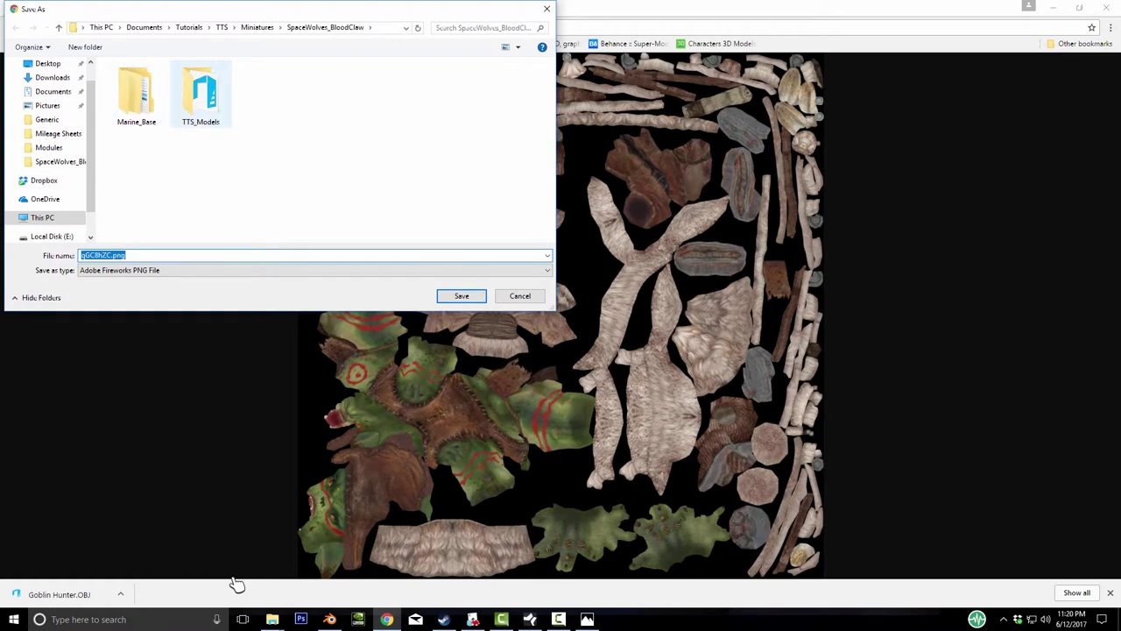
pyautogui.doubleClick(200, 94)
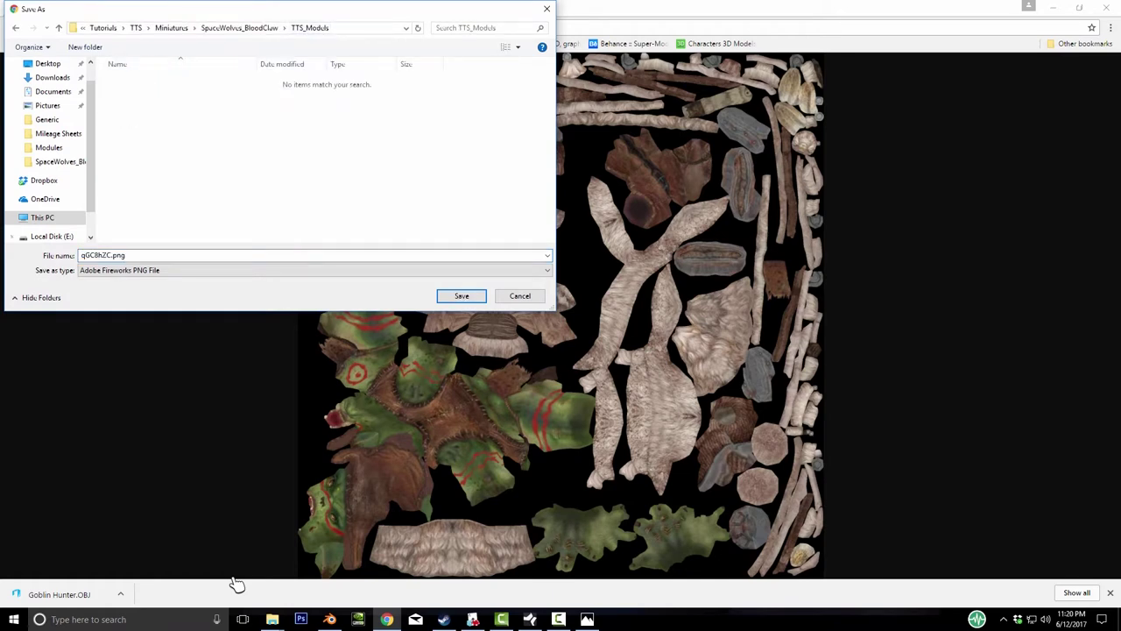
pyautogui.rightClick(274, 160)
pyautogui.moveTo(307, 301)
pyautogui.press('Return')
pyautogui.write('Textures')
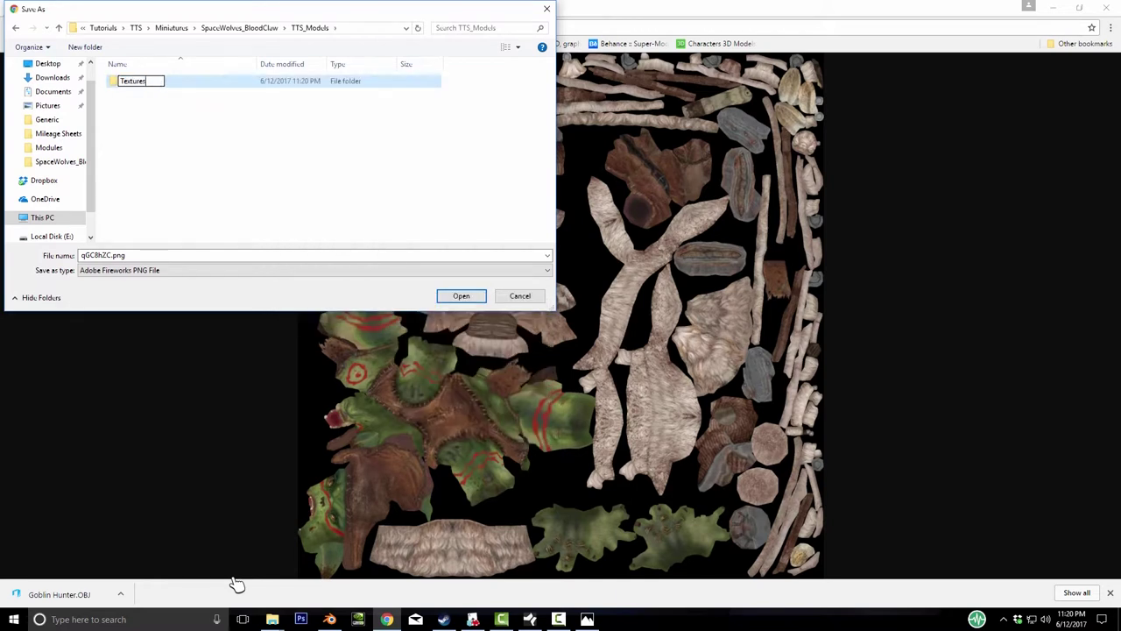
pyautogui.press('Return')
pyautogui.press('Tab')
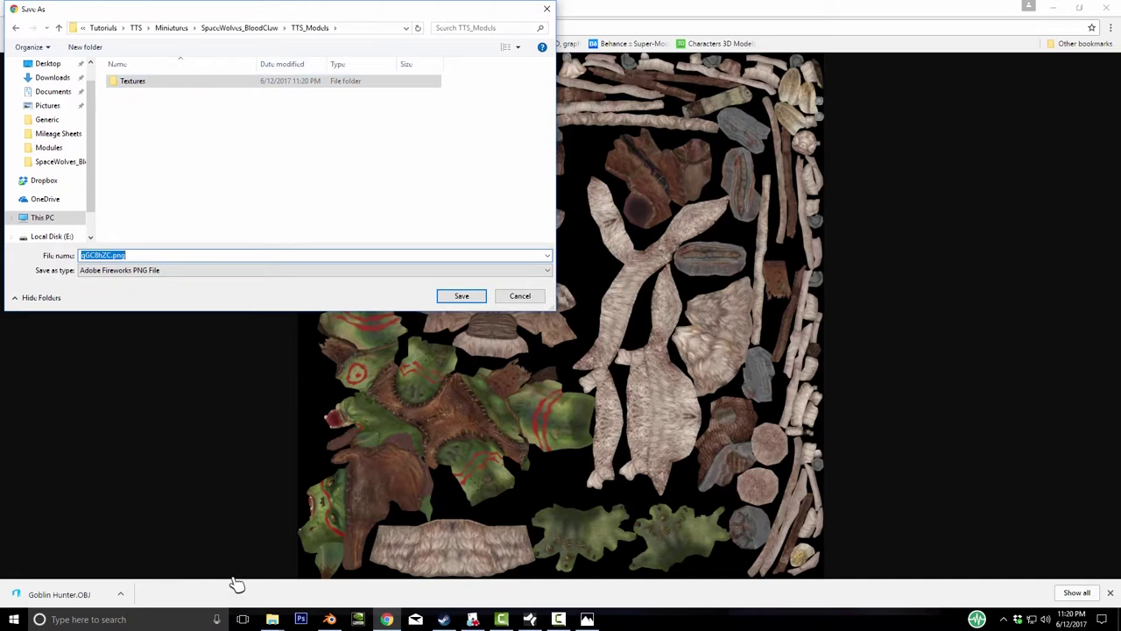
pyautogui.write('Goblin')
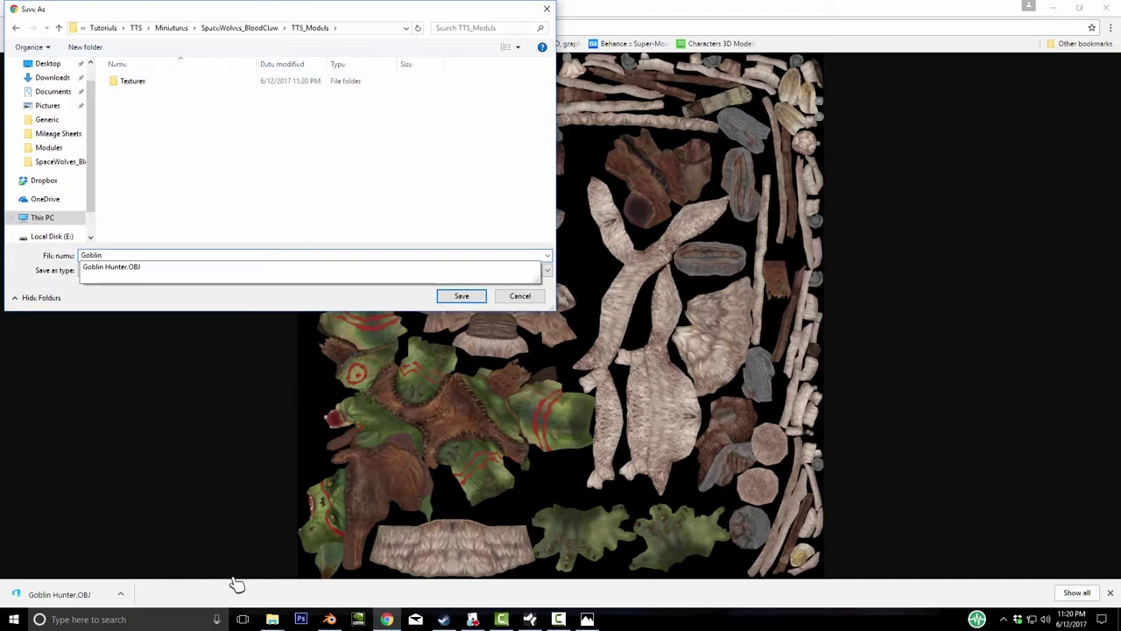
pyautogui.write('_Hunter')
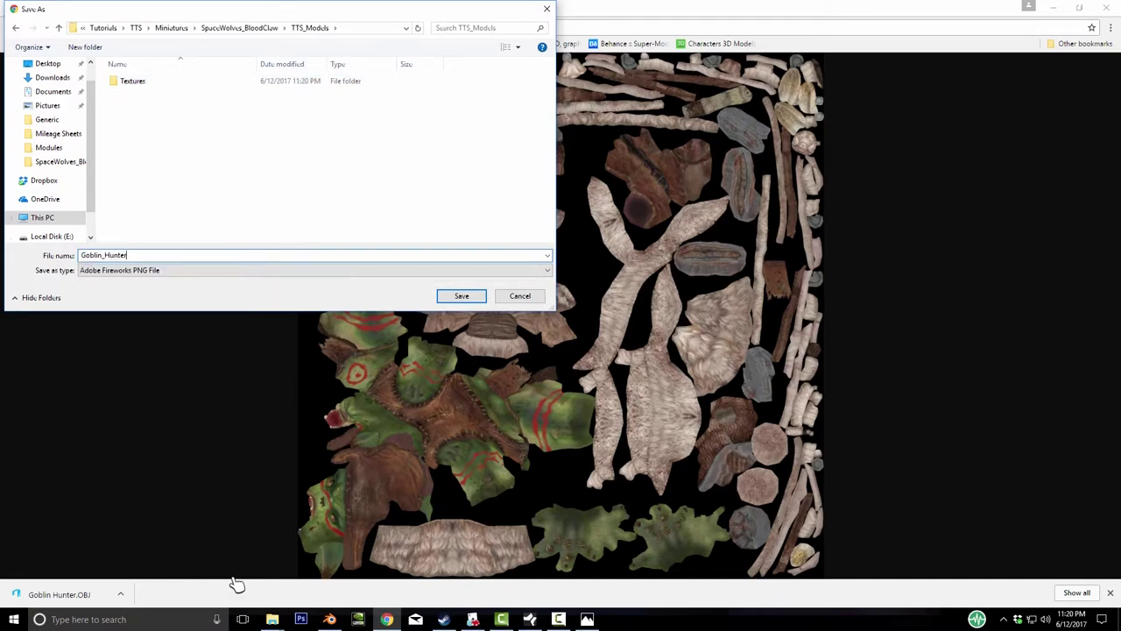
pyautogui.press('Return')
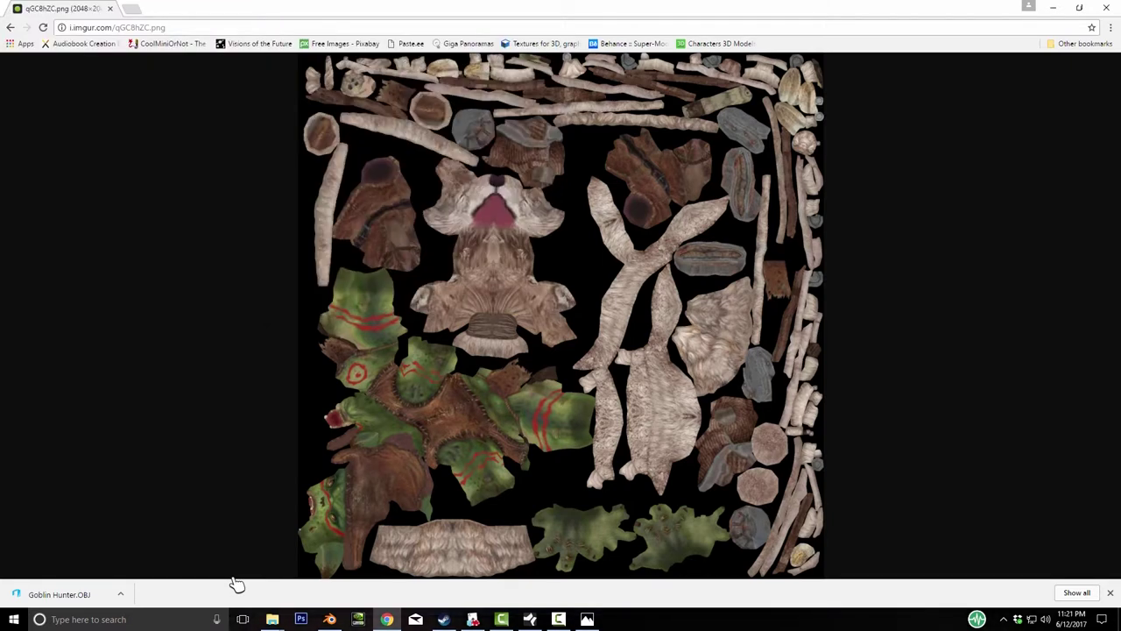
# - Select Goblin_Hunter.png in the TTS_Models window and delete it from the list
pyautogui.moveTo(272, 618)
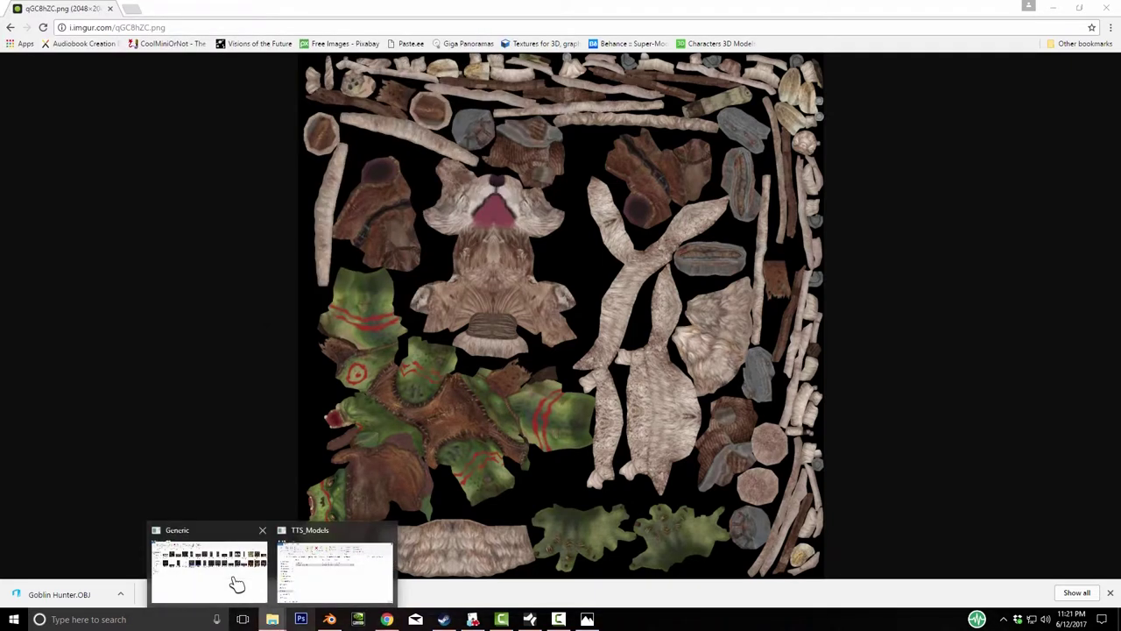
pyautogui.click(237, 583)
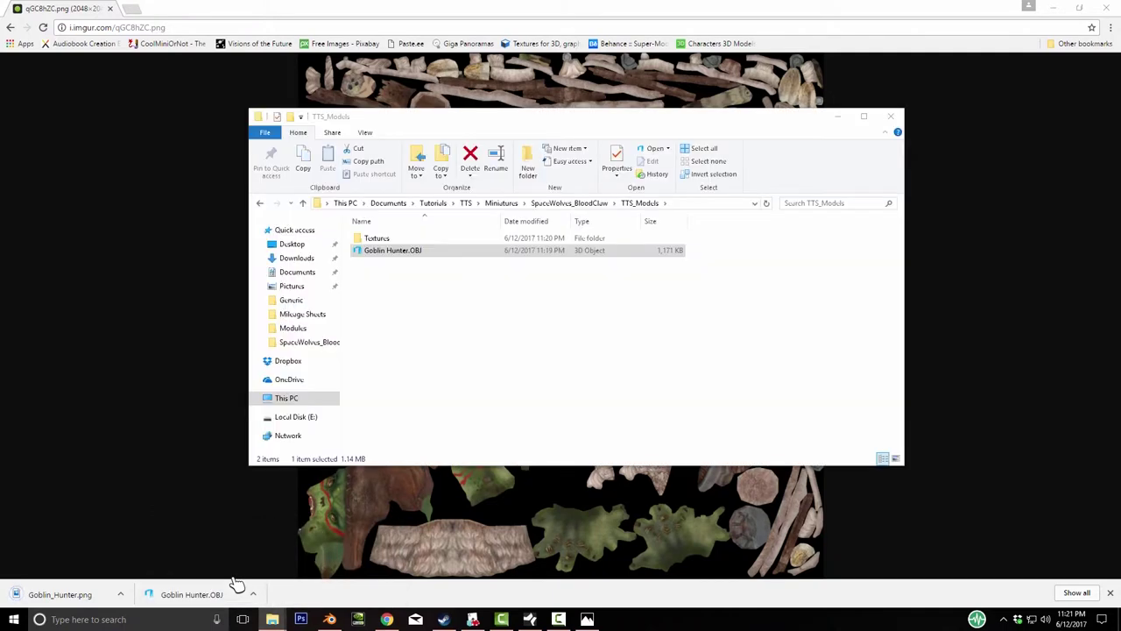
pyautogui.press('Down')
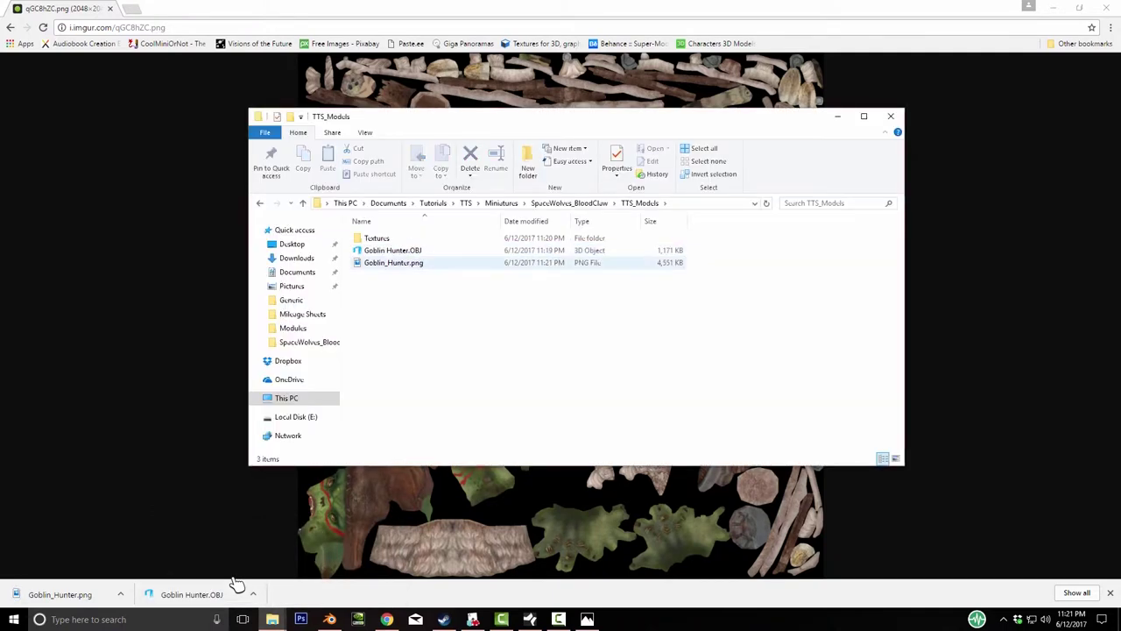
pyautogui.press('Delete')
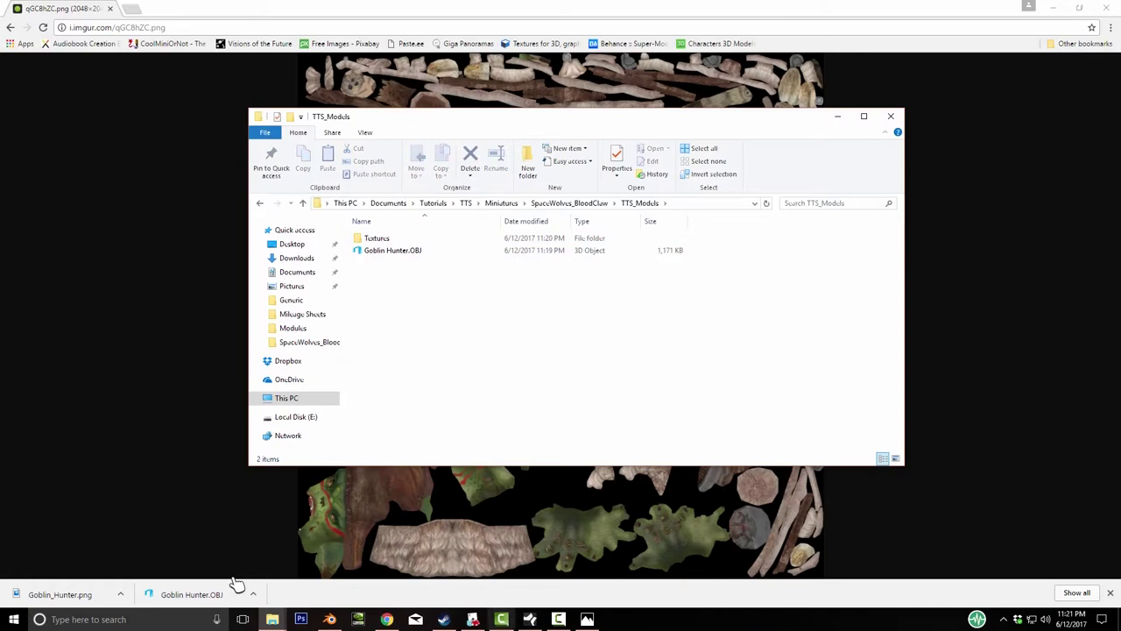
# - Import the custom hobgoblin model onto the table from the Custom Model dialog
pyautogui.hotkey('alt', 'Tab')
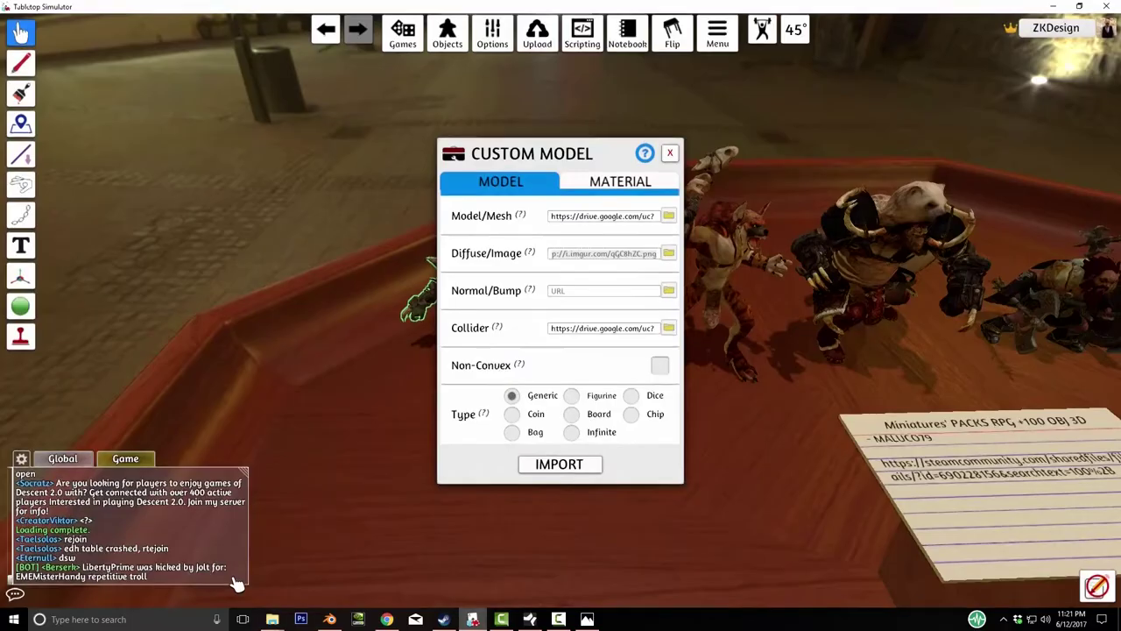
pyautogui.click(559, 464)
pyautogui.rightClick(580, 324)
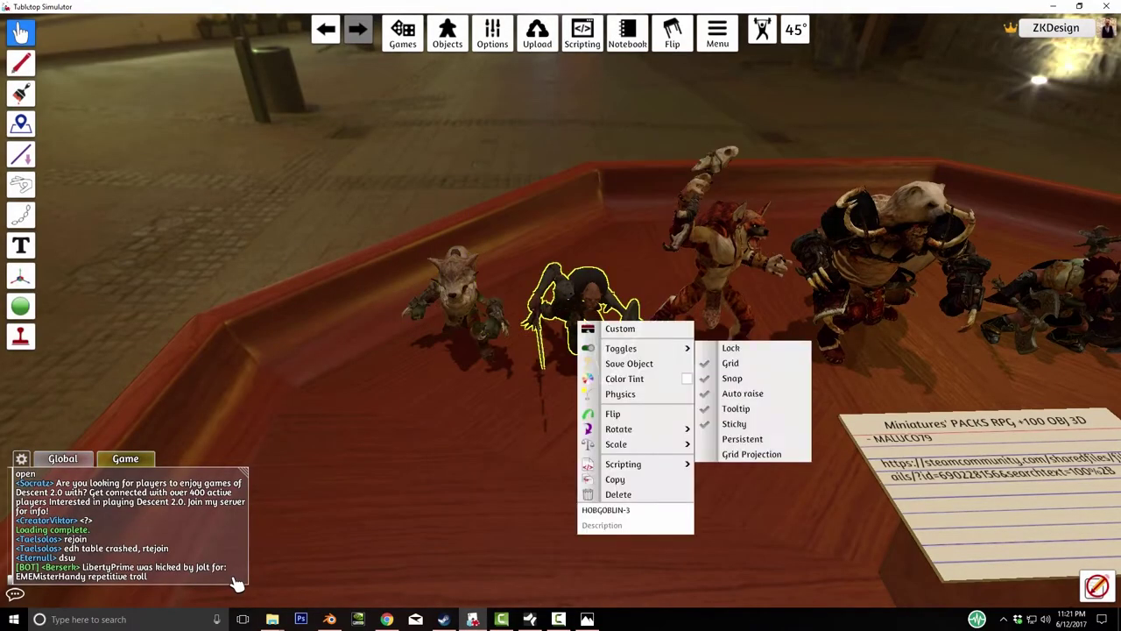
# - Fly the camera around the Miniatures card and open the HOBGOBLIN-3 figure's options
pyautogui.press('space')
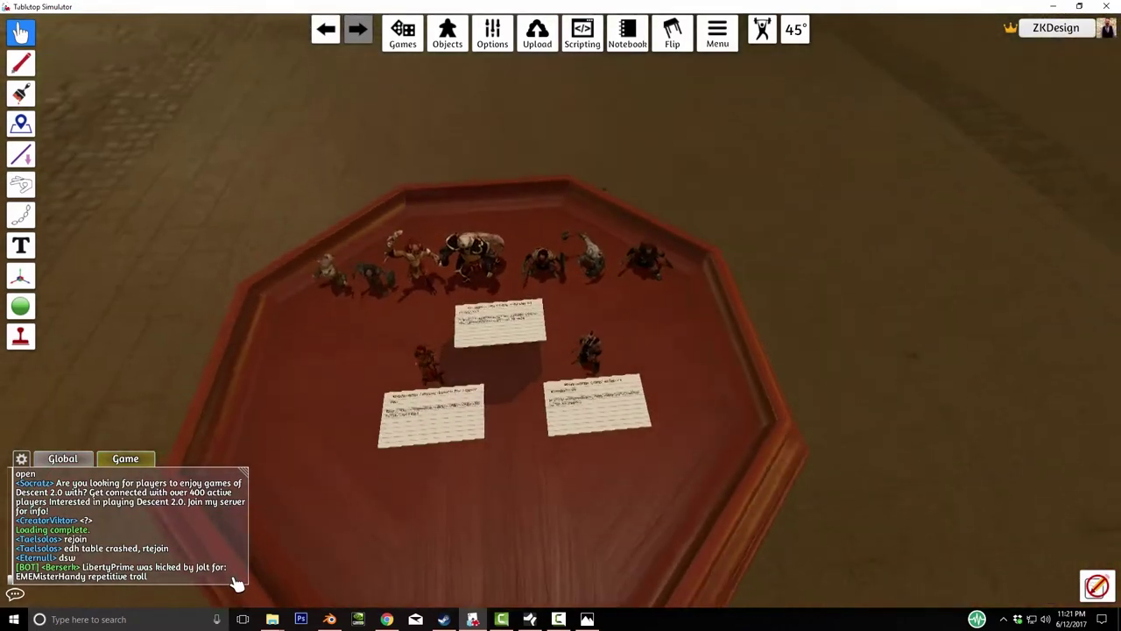
pyautogui.press('w')
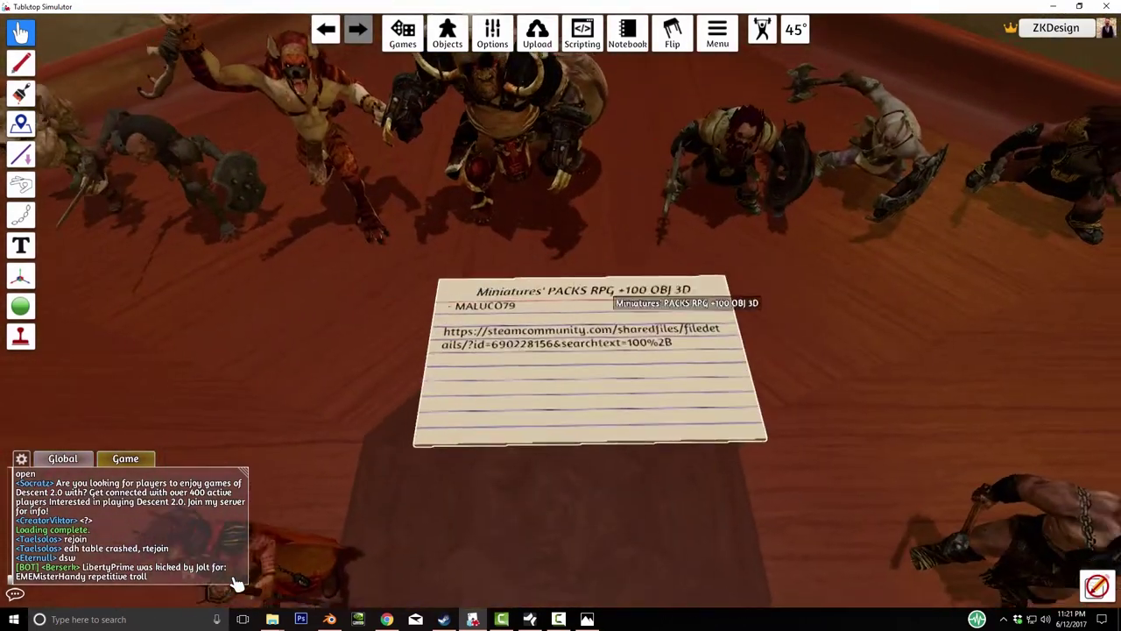
pyautogui.press('s')
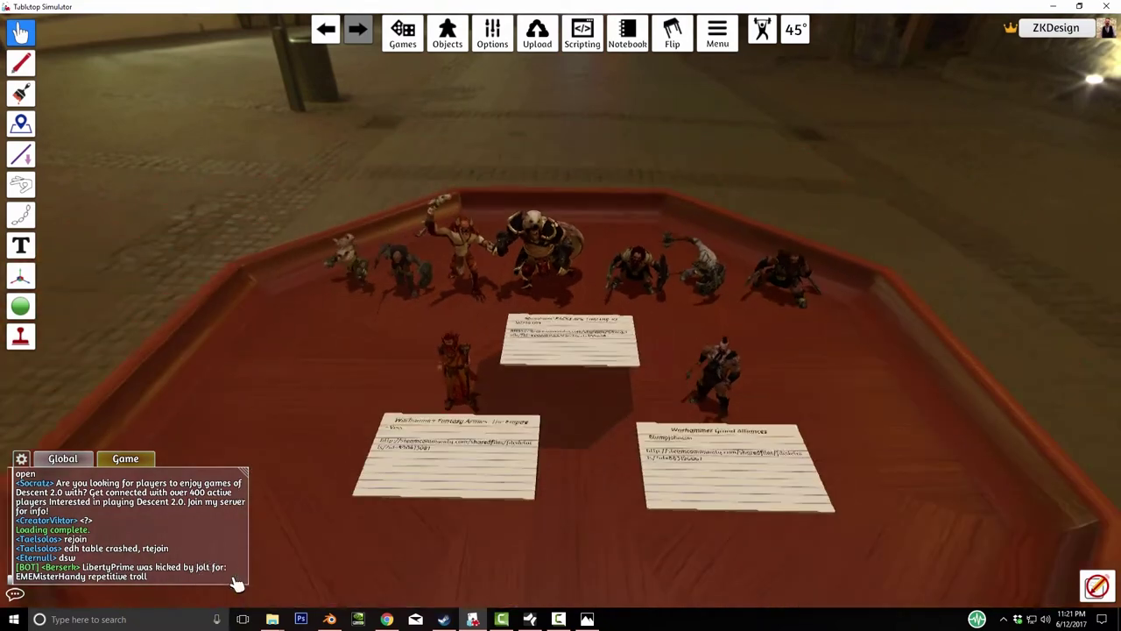
pyautogui.press('w')
pyautogui.press('a')
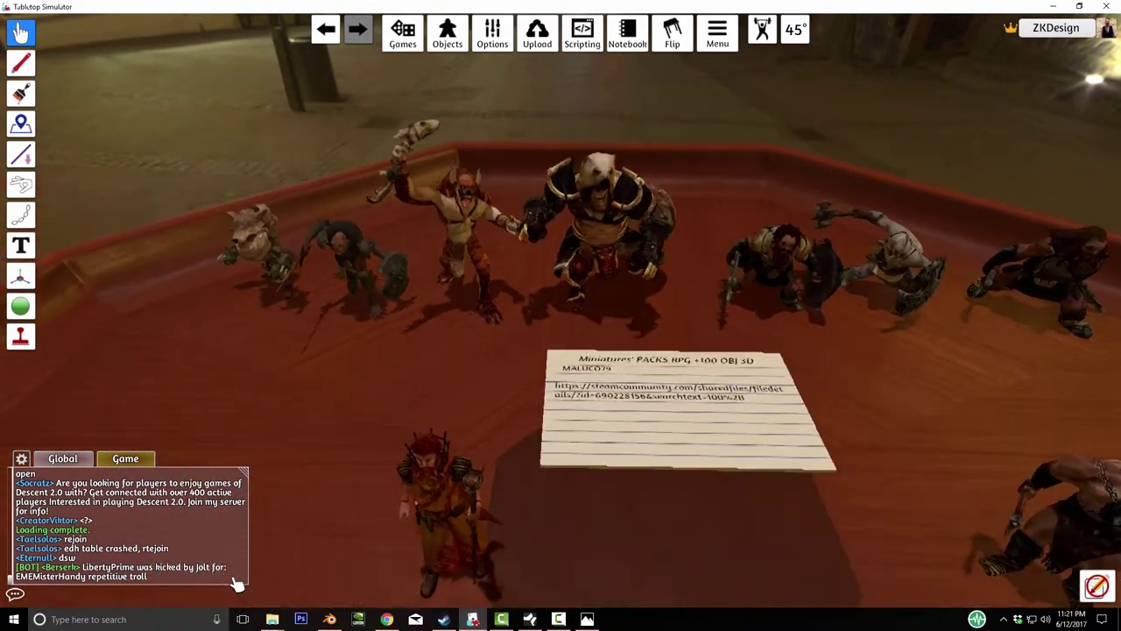
pyautogui.rightClick(376, 265)
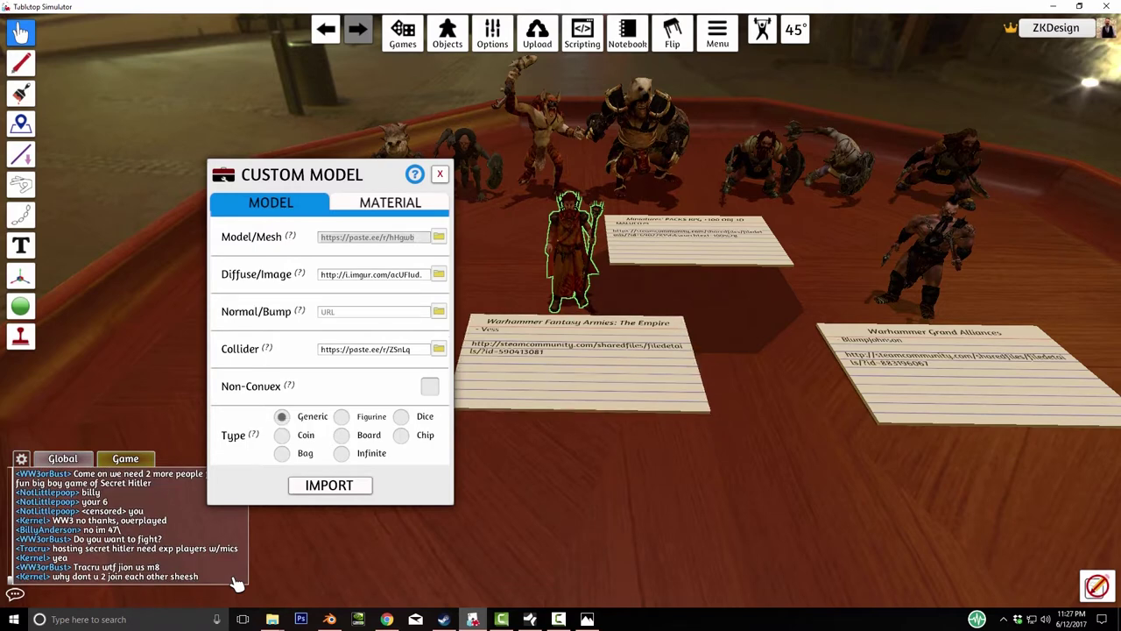
# - Switch to the paste.ee raw page in Chrome and scroll through the OBJ text
pyautogui.hotkey('alt', 'Tab')
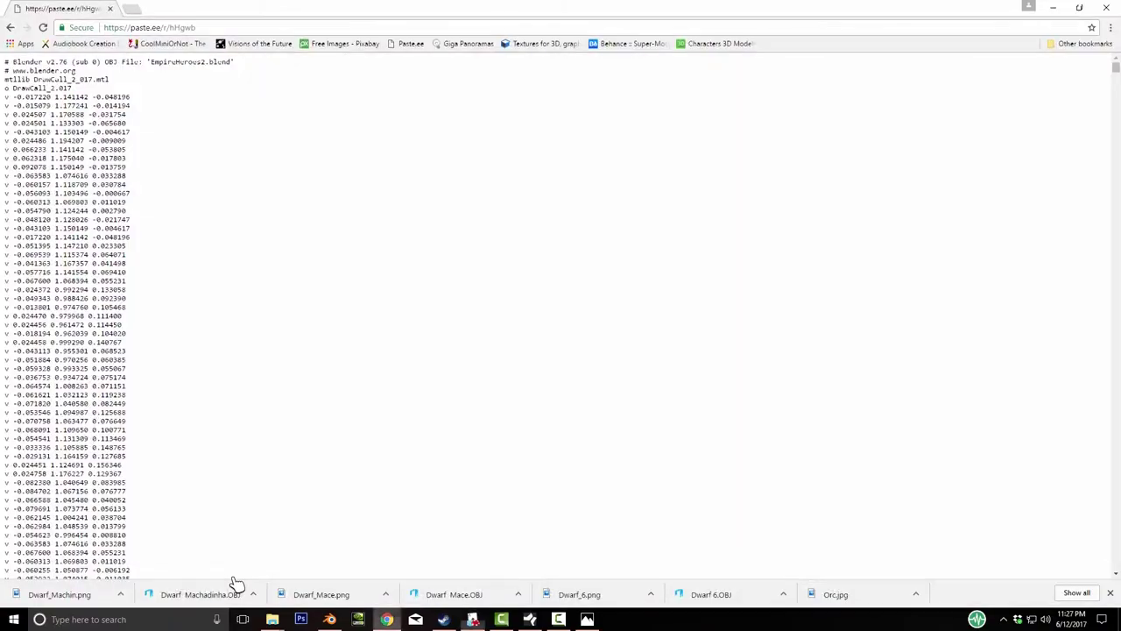
pyautogui.scroll(-15, 235, 579)
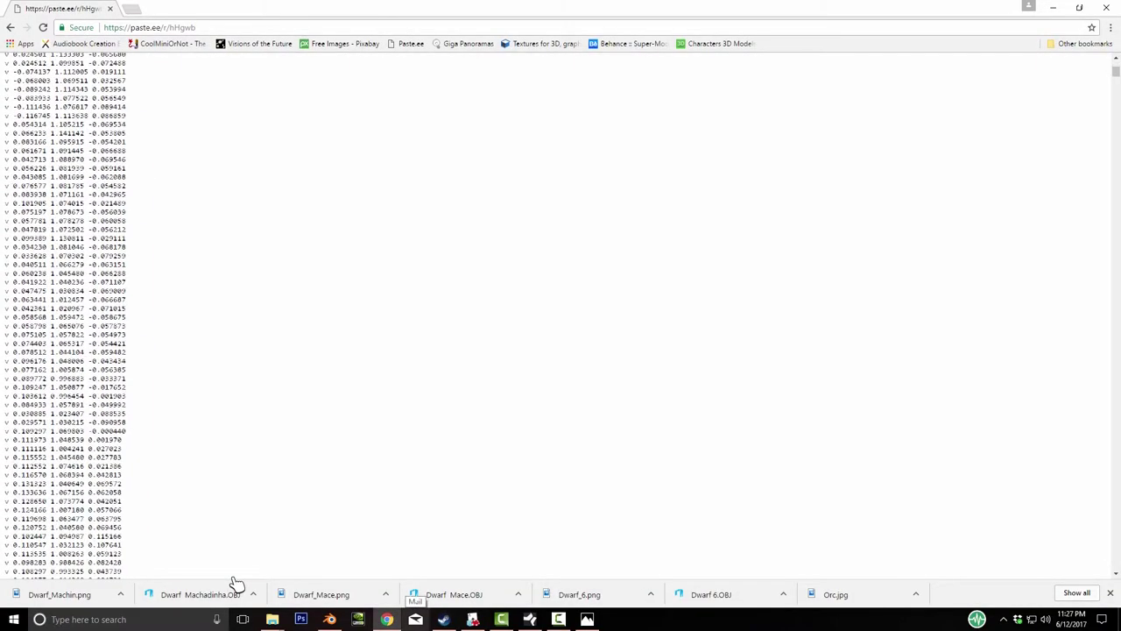
pyautogui.scroll(15, 235, 578)
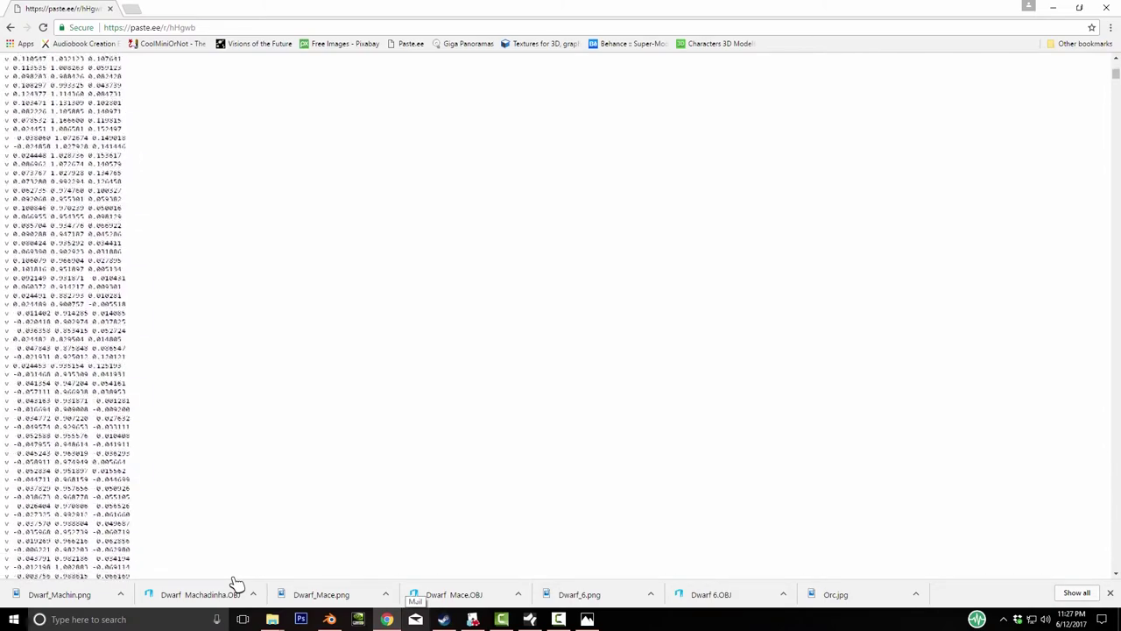
pyautogui.scroll(3, 235, 582)
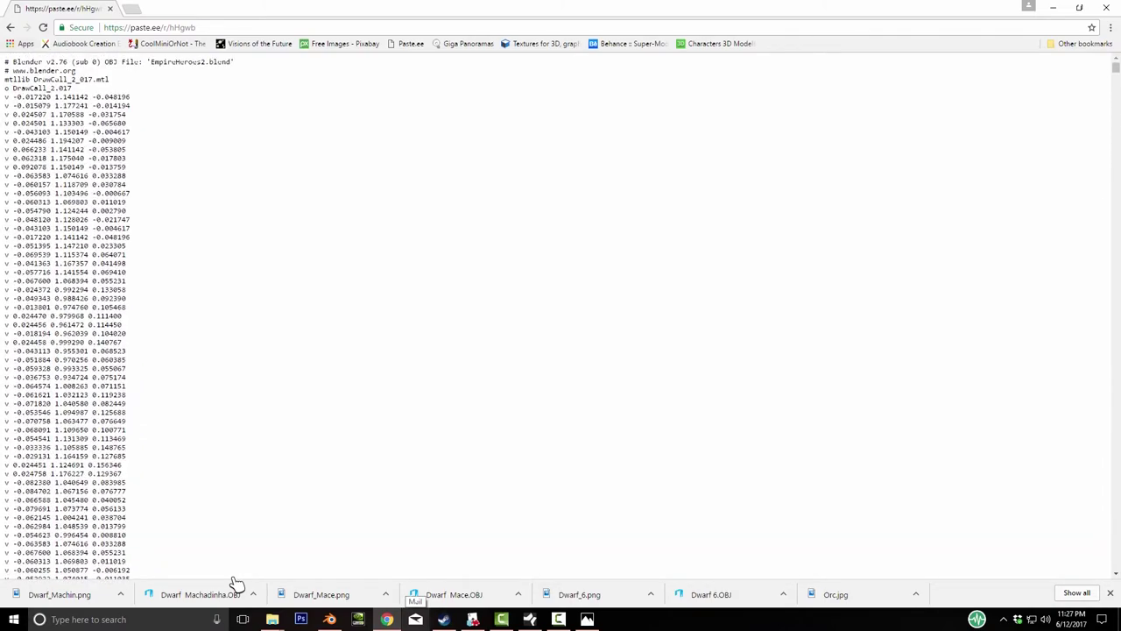
pyautogui.moveTo(5, 59); pyautogui.dragTo(123, 184)
pyautogui.click(78, 232)
# - Select the whole OBJ listing, header to last face line, with Ctrl+A
pyautogui.rightClick(78, 232)
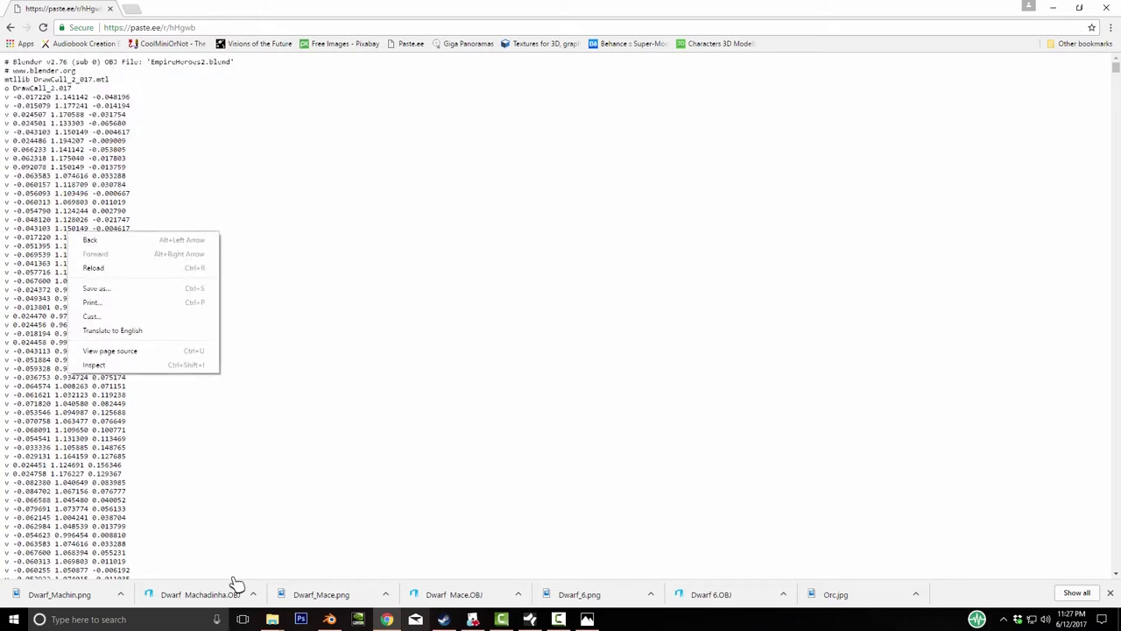
pyautogui.press('Escape')
pyautogui.hotkey('shift', 'Down')
pyautogui.hotkey('shift', 'Down')
pyautogui.hotkey('shift', 'Down')
pyautogui.hotkey('shift', 'Down')
pyautogui.hotkey('shift', 'Down')
pyautogui.hotkey('shift', 'Down')
pyautogui.hotkey('shift', 'Down')
pyautogui.hotkey('shift', 'Down')
pyautogui.hotkey('shift', 'Down')
pyautogui.hotkey('shift', 'Down')
pyautogui.hotkey('shift', 'Down')
pyautogui.hotkey('shift', 'Down')
pyautogui.hotkey('shift', 'Down')
pyautogui.hotkey('shift', 'Down')
pyautogui.hotkey('shift', 'Down')
pyautogui.hotkey('shift', 'Down')
pyautogui.hotkey('shift', 'Down')
pyautogui.hotkey('shift', 'Down')
pyautogui.hotkey('shift', 'Down')
pyautogui.hotkey('shift', 'Down')
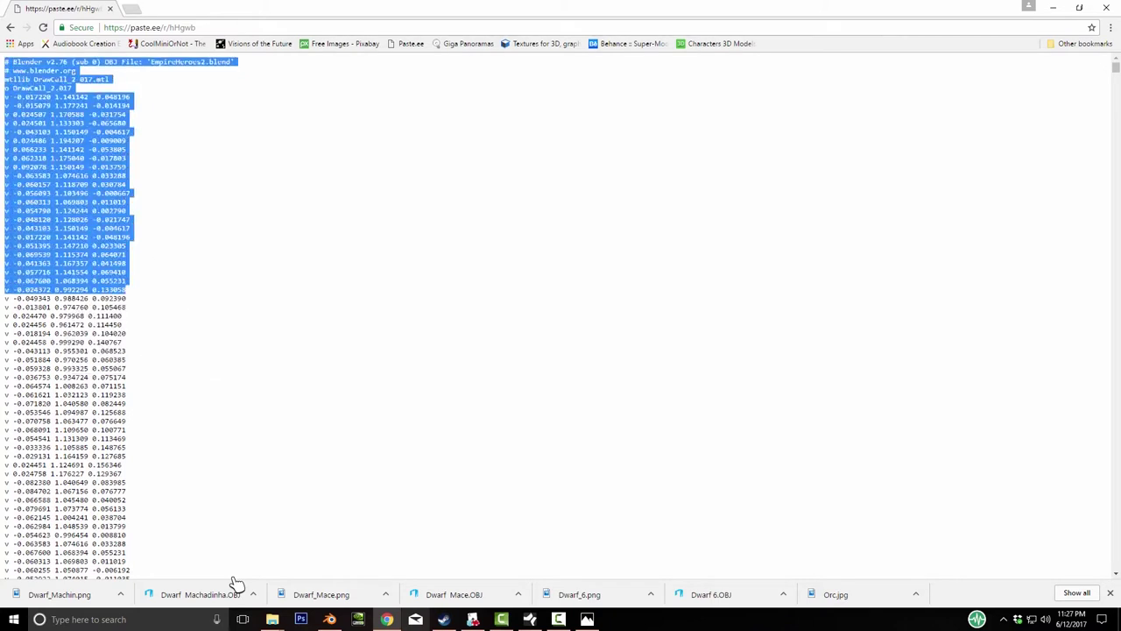
pyautogui.press('End')
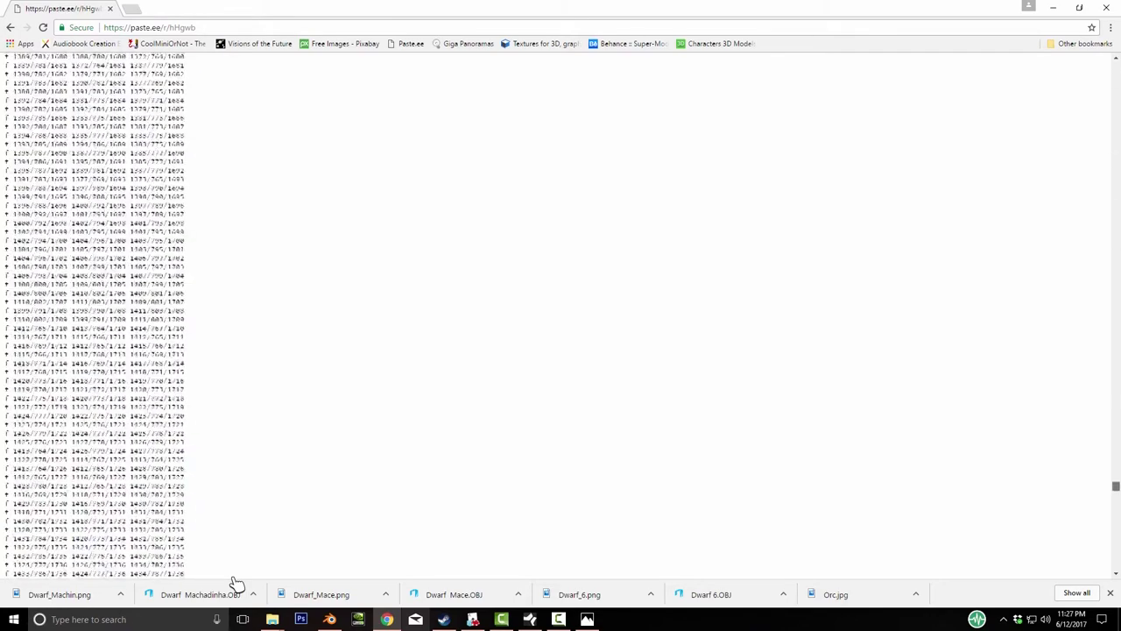
pyautogui.hotkey('ctrl', 'a')
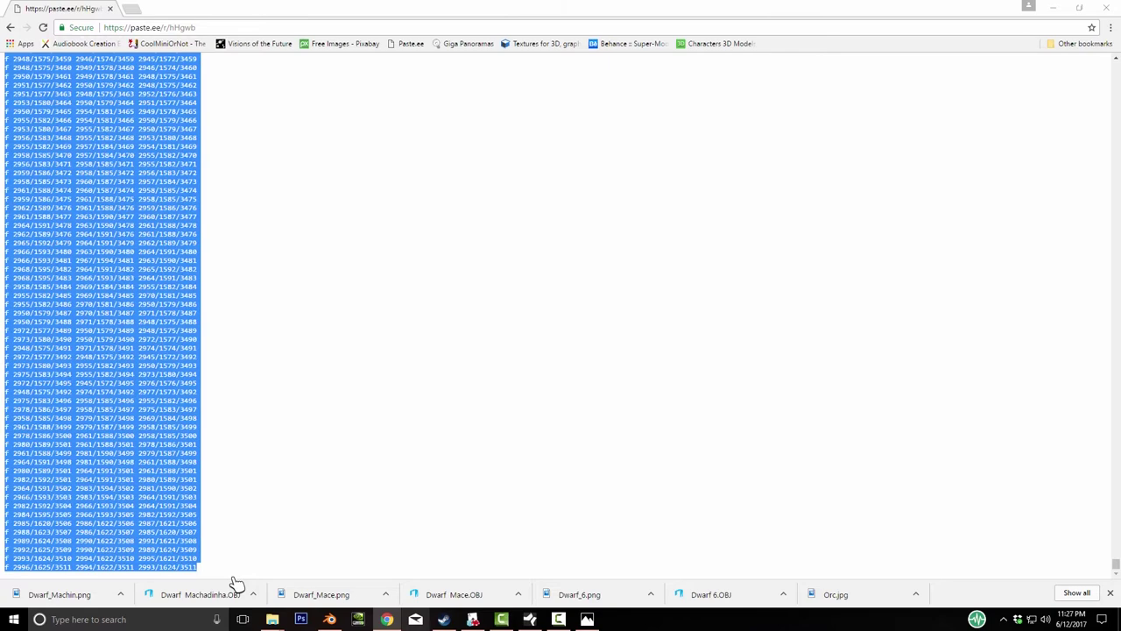
pyautogui.press('super')
# - Launch Notepad and paste the copied OBJ text into it
pyautogui.write('n')
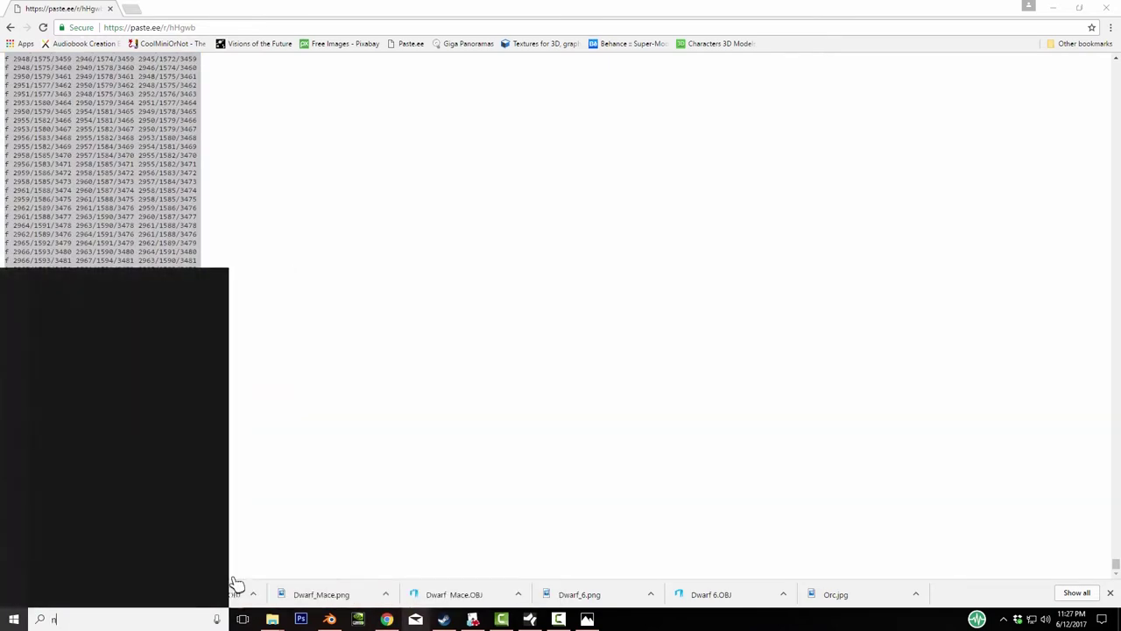
pyautogui.write('ot')
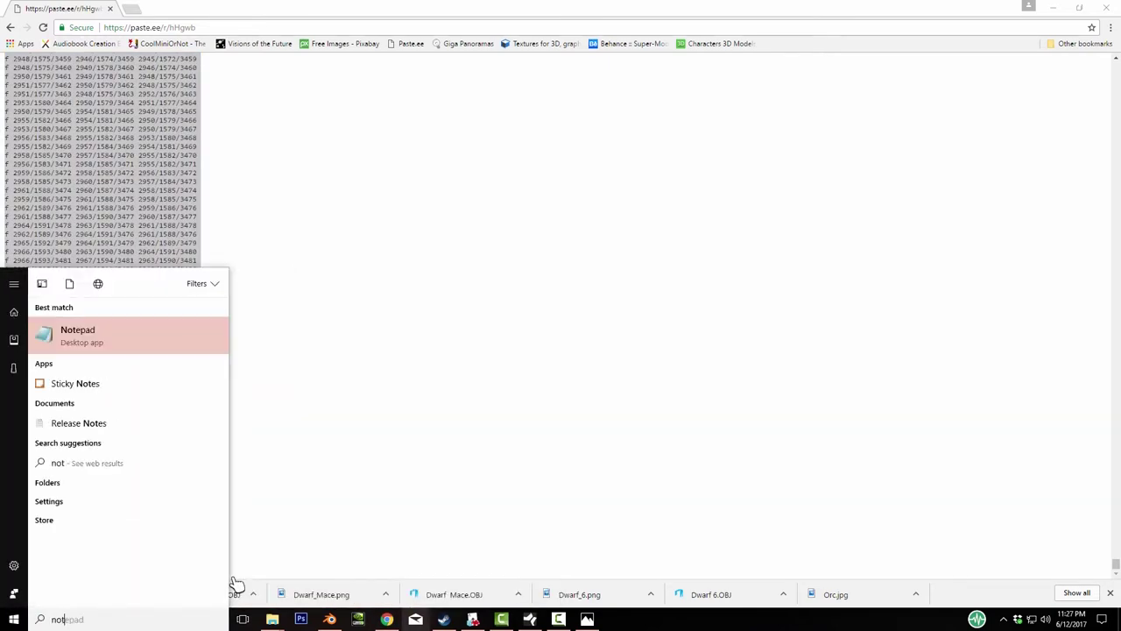
pyautogui.press('Return')
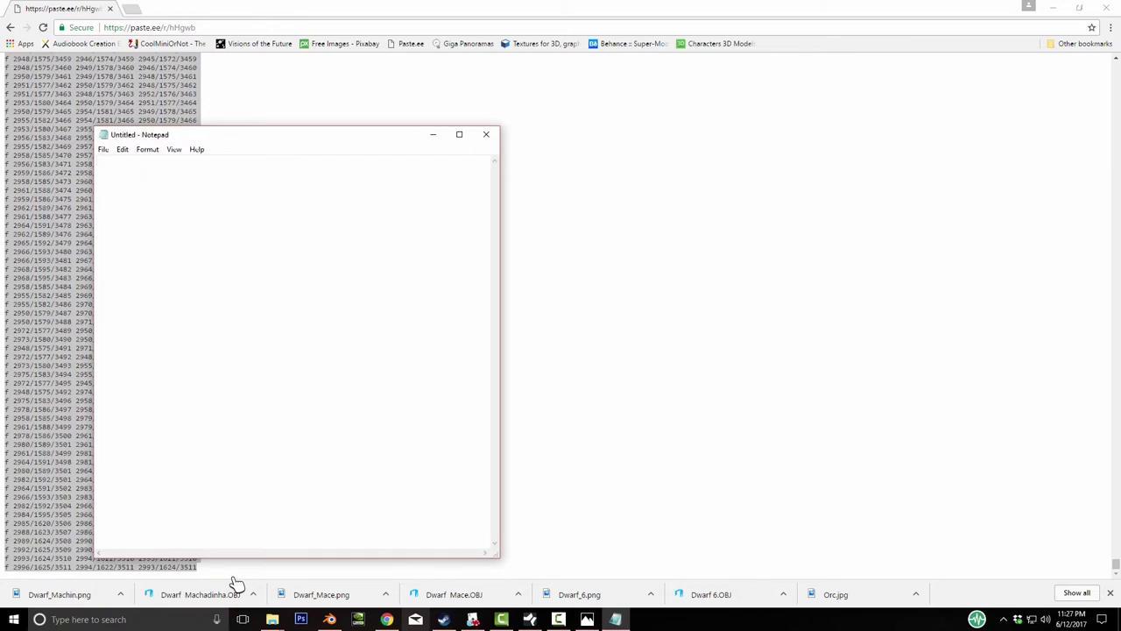
pyautogui.hotkey('ctrl', 'v')
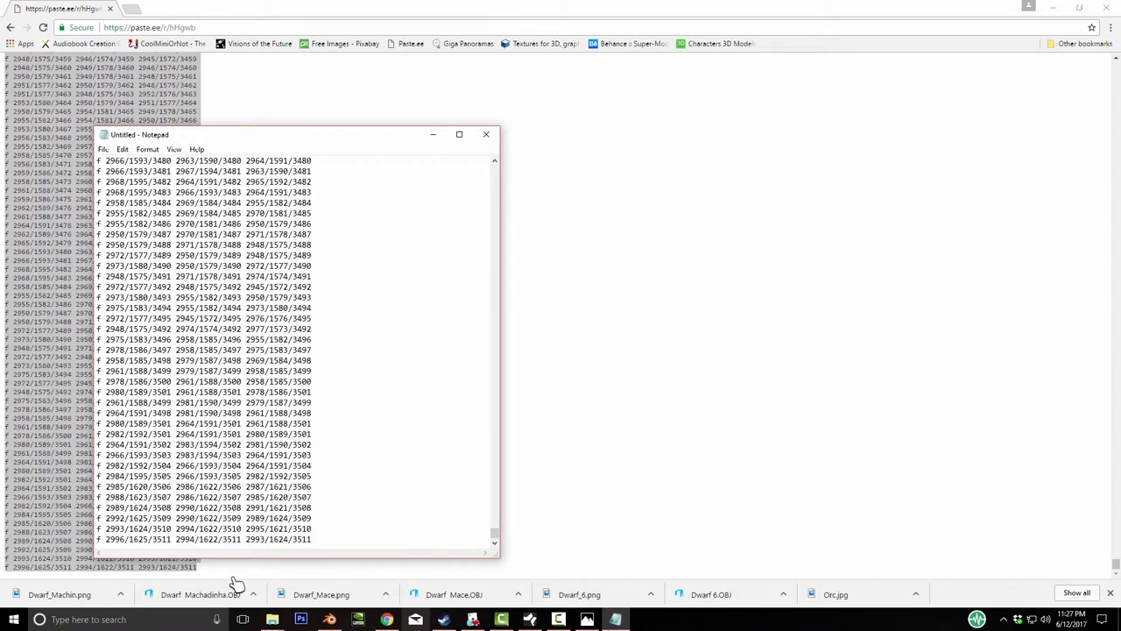
# - In Save As, navigate from Documents into the Tutorials folder
pyautogui.hotkey('alt', 'f')
pyautogui.press('Down')
pyautogui.press('Down')
pyautogui.press('Down')
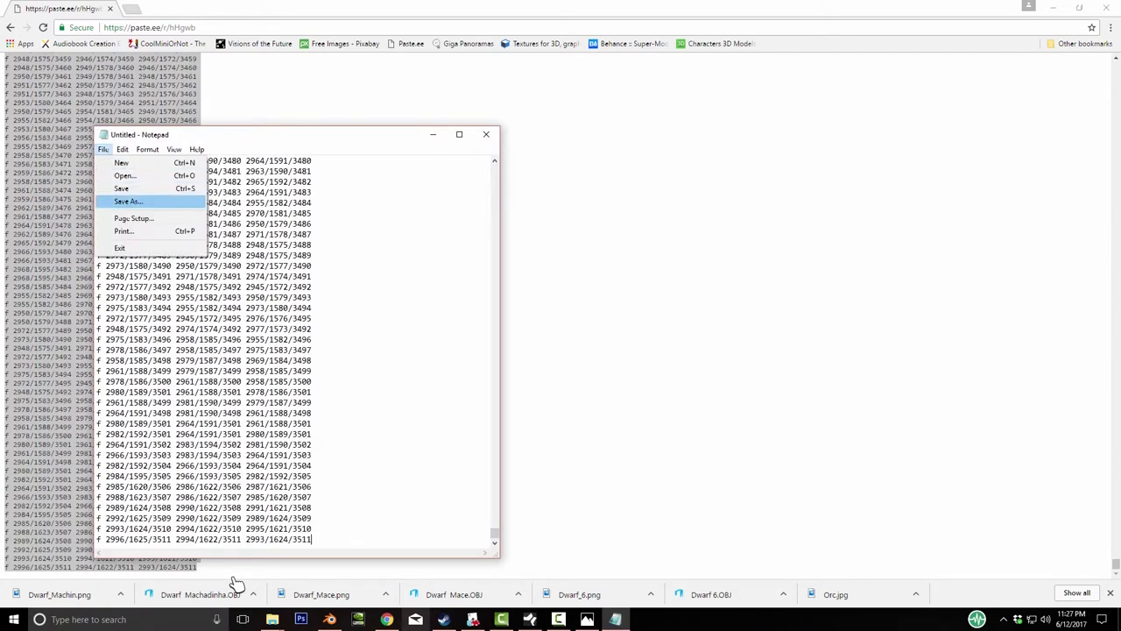
pyautogui.press('Return')
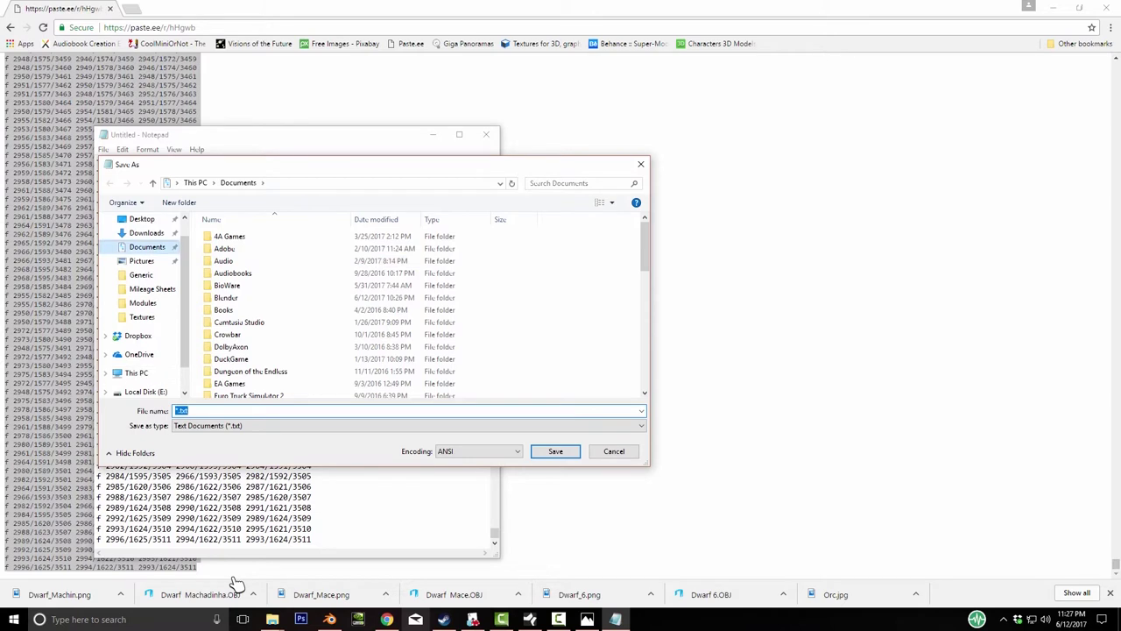
pyautogui.press('Down')
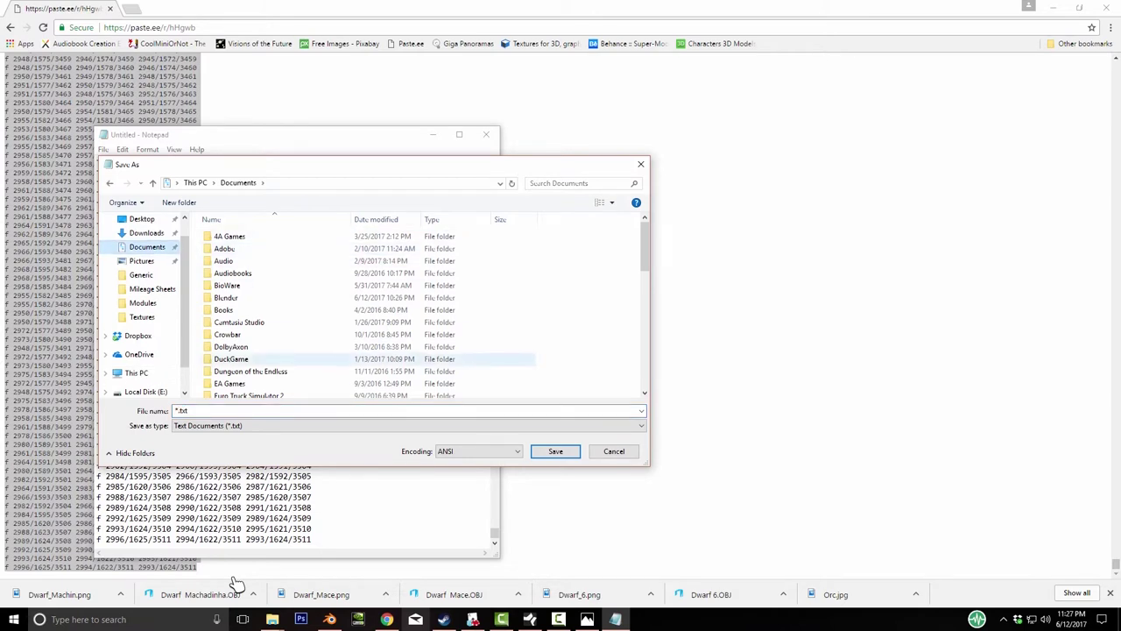
pyautogui.press('c')
pyautogui.press('r')
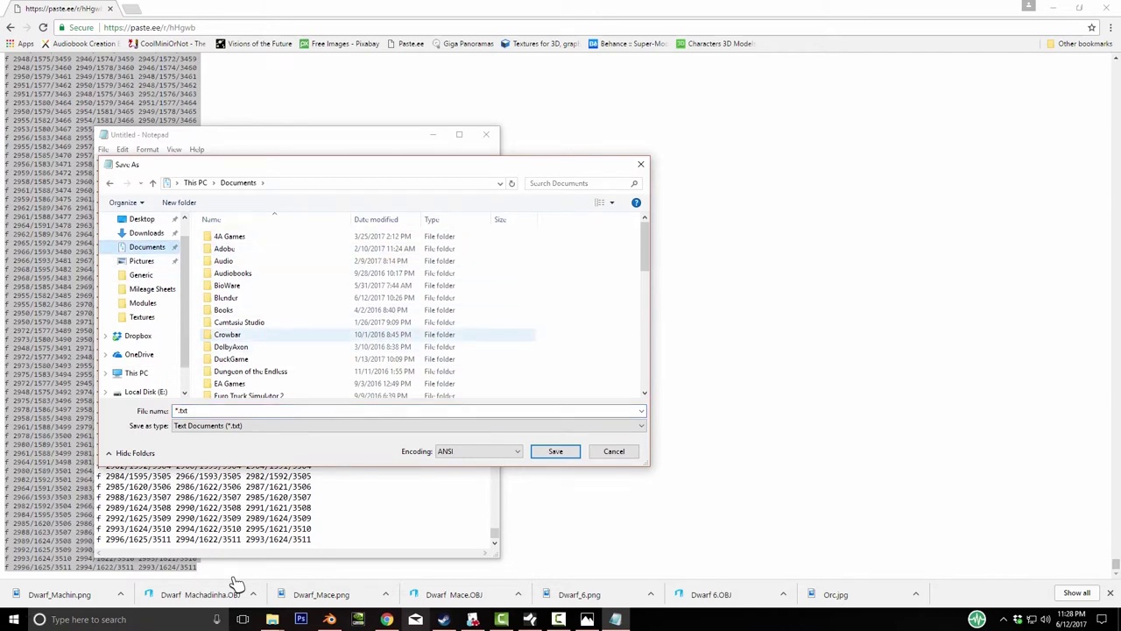
pyautogui.press('t')
pyautogui.press('u')
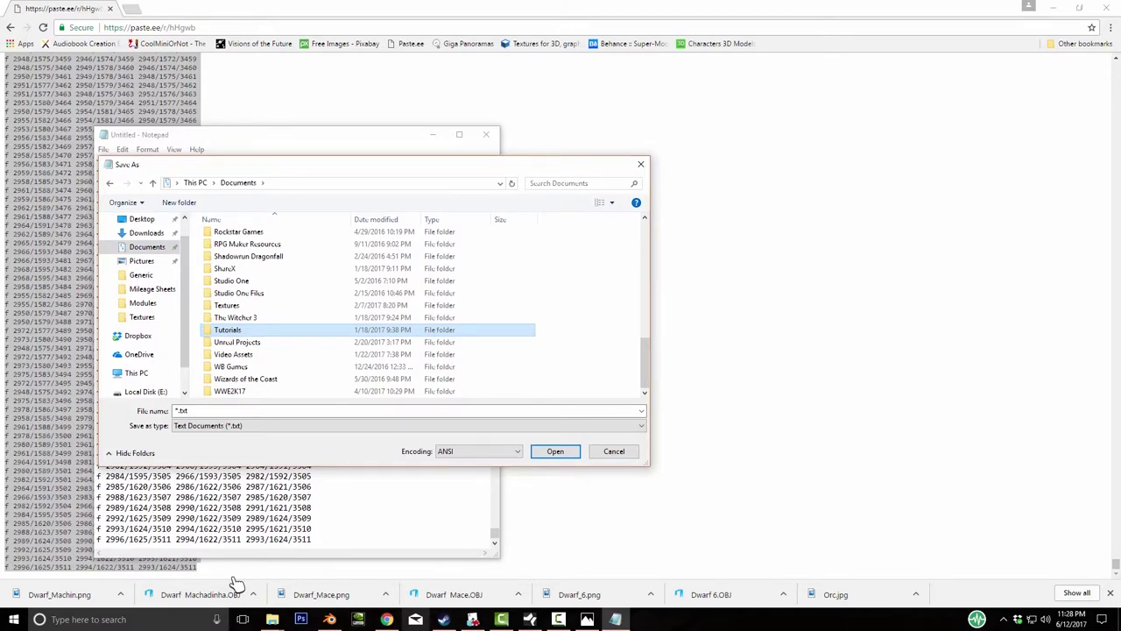
pyautogui.press('Return')
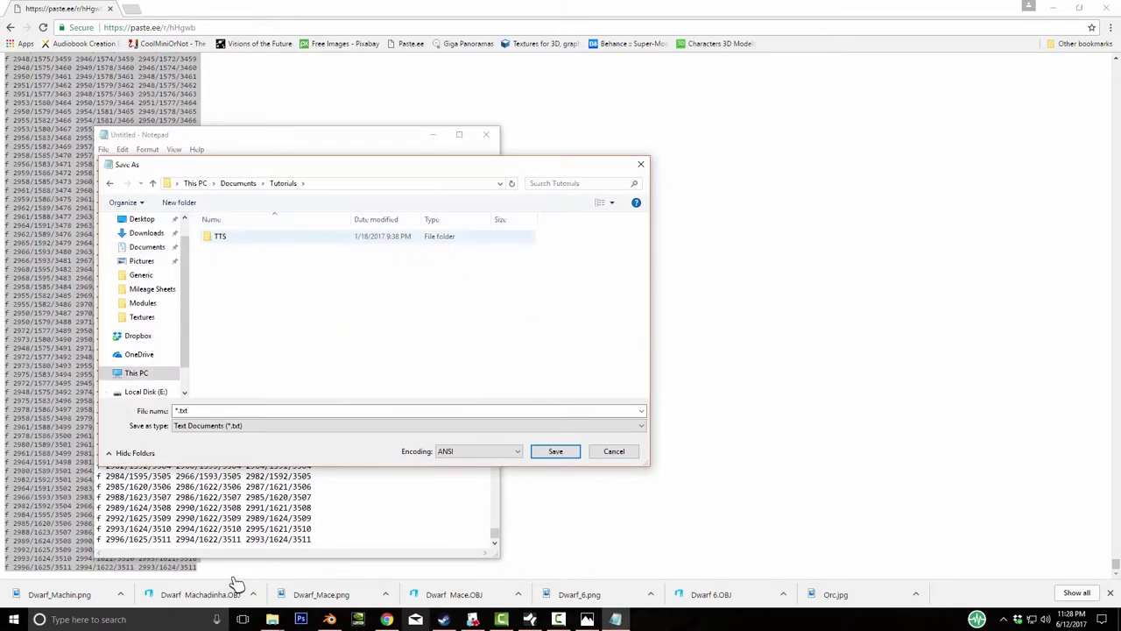
# - Browse to TTS\Miniatures\SpaceWolves_BloodClaw\TTS_Models and save the file as Redhair.txt
pyautogui.press('t')
pyautogui.press('Return')
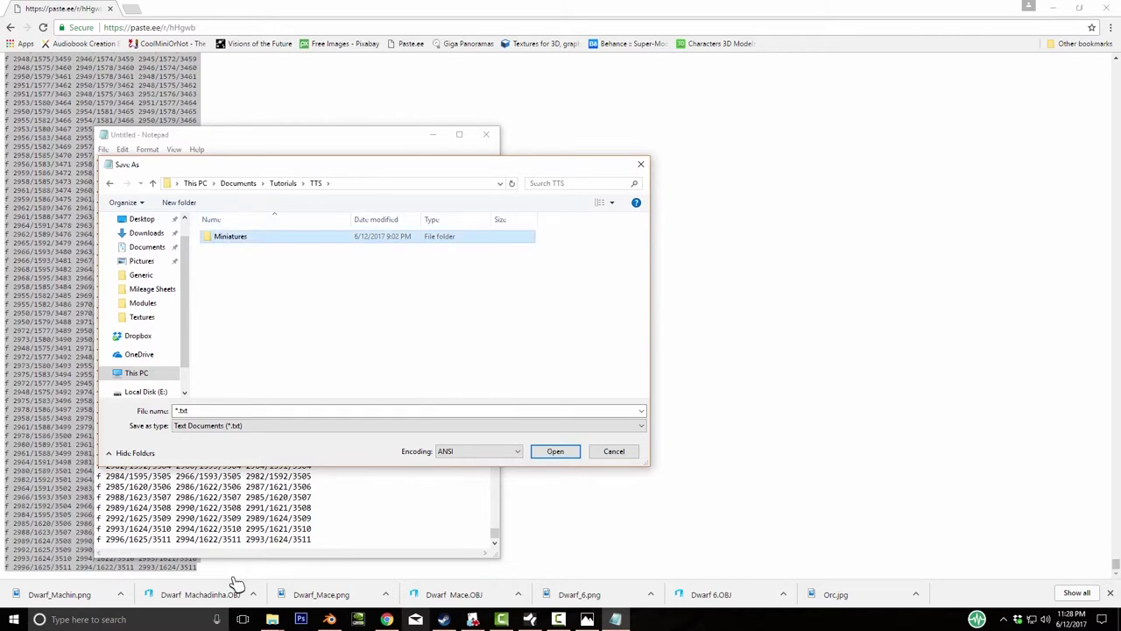
pyautogui.press('s')
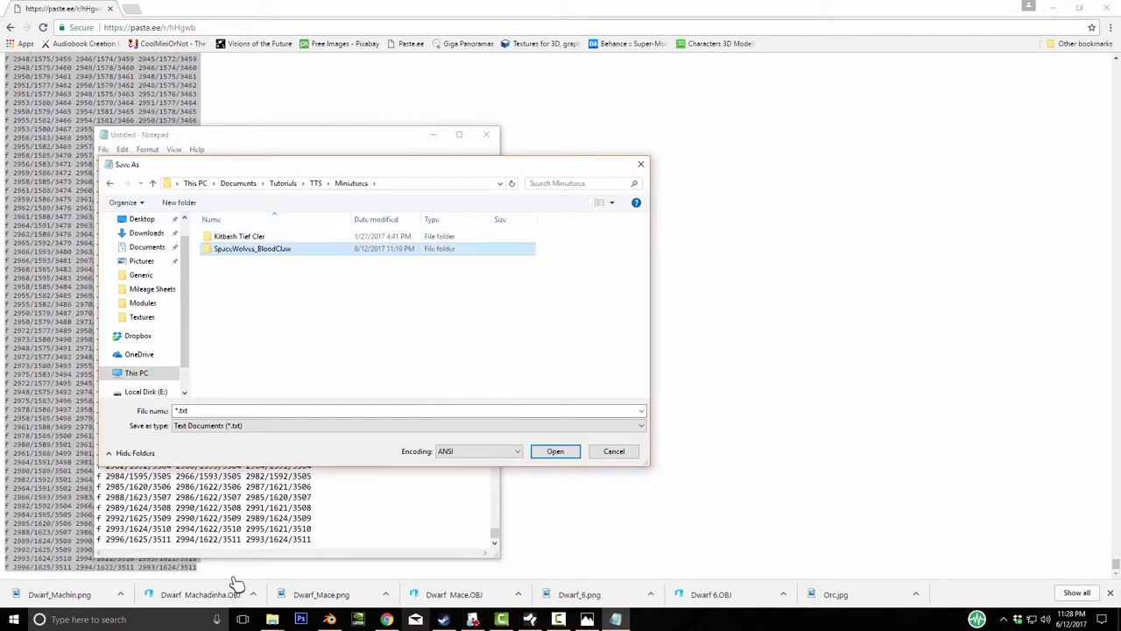
pyautogui.press('Return')
pyautogui.press('t')
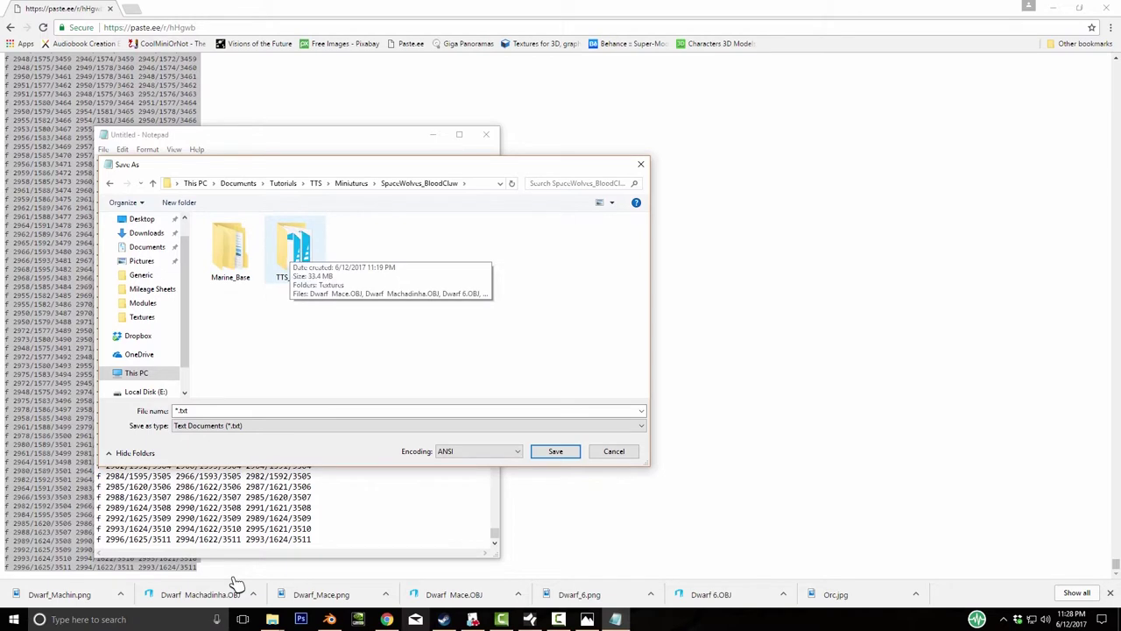
pyautogui.press('Return')
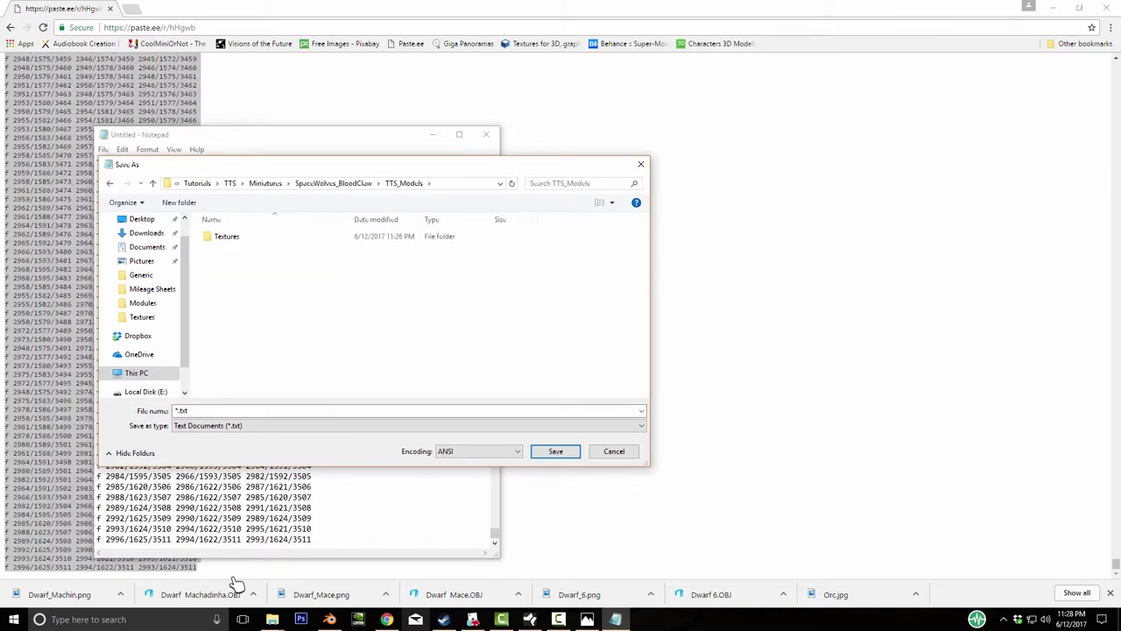
pyautogui.press('Tab')
pyautogui.press('Return')
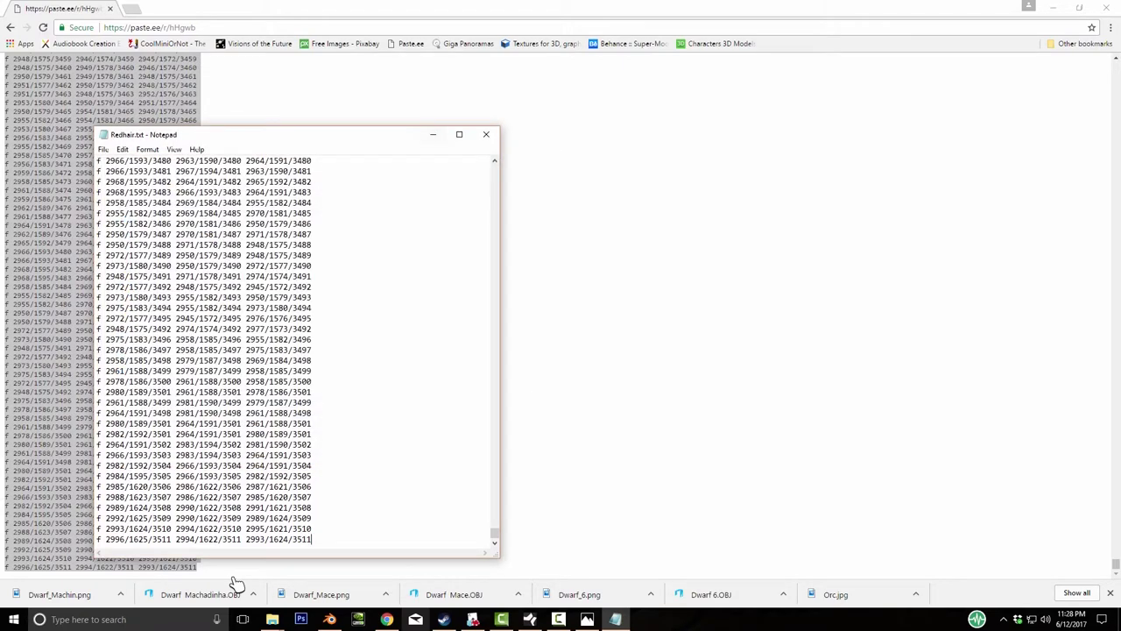
# - Close Notepad, then rename Redhair.txt to Redhair.obj in the TTS_Models folder, confirming the extension change
pyautogui.hotkey('alt', 'F4')
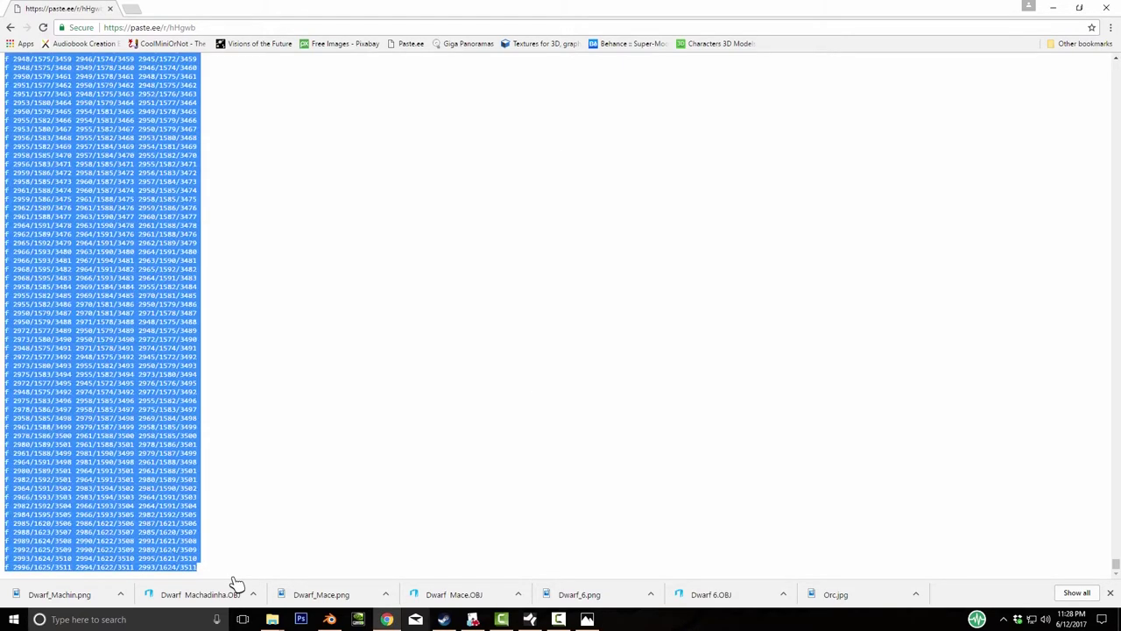
pyautogui.press('super+1')
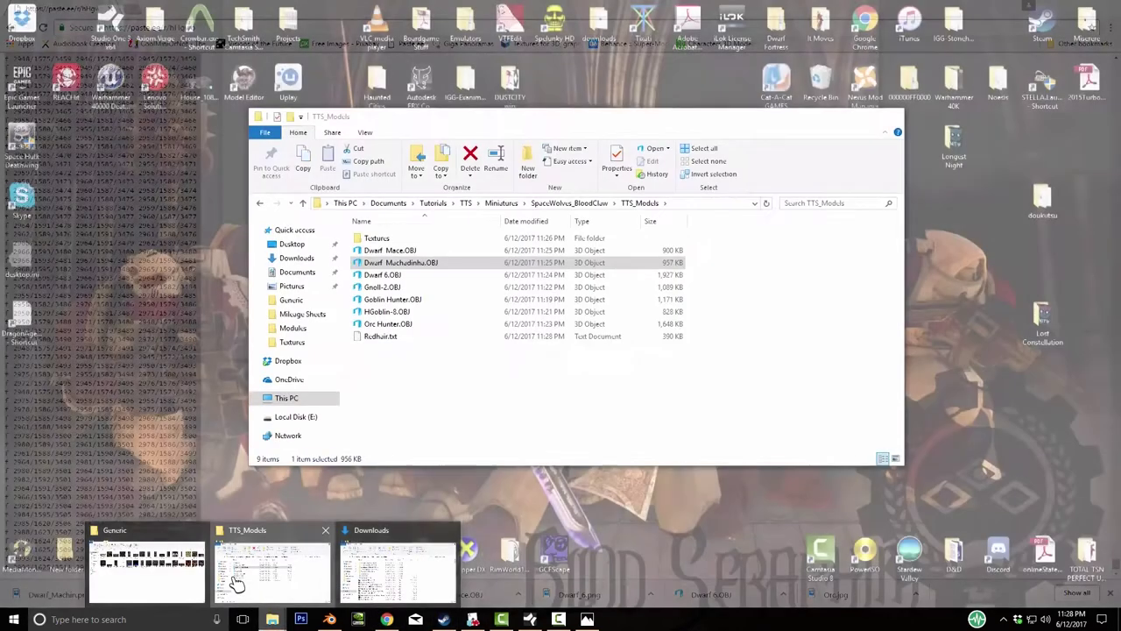
pyautogui.click(236, 578)
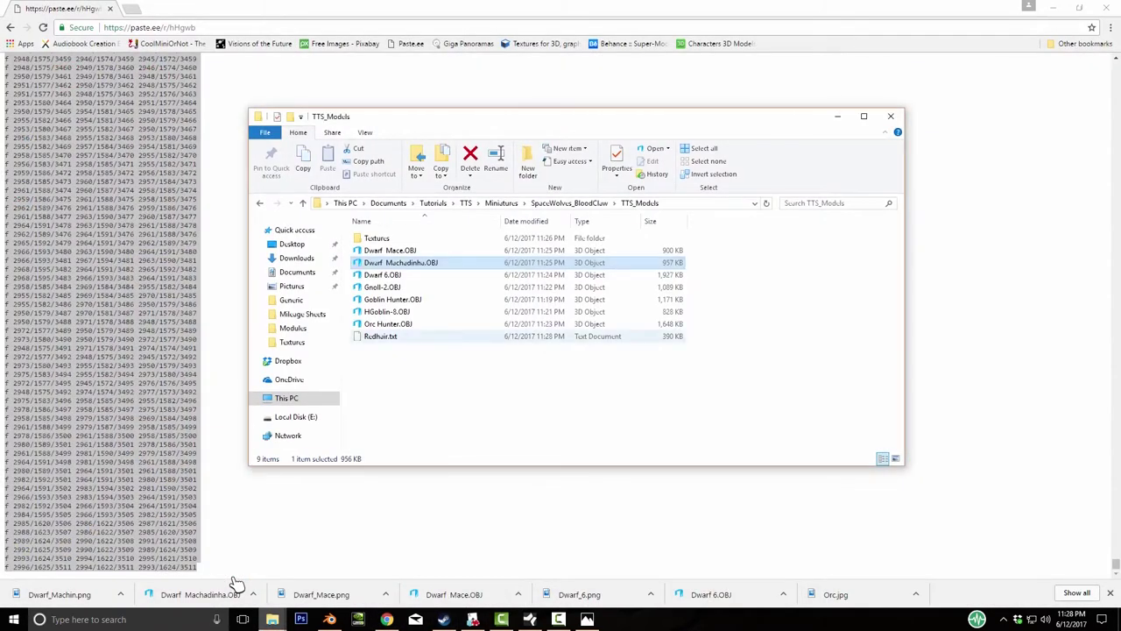
pyautogui.press('End')
pyautogui.press('F2')
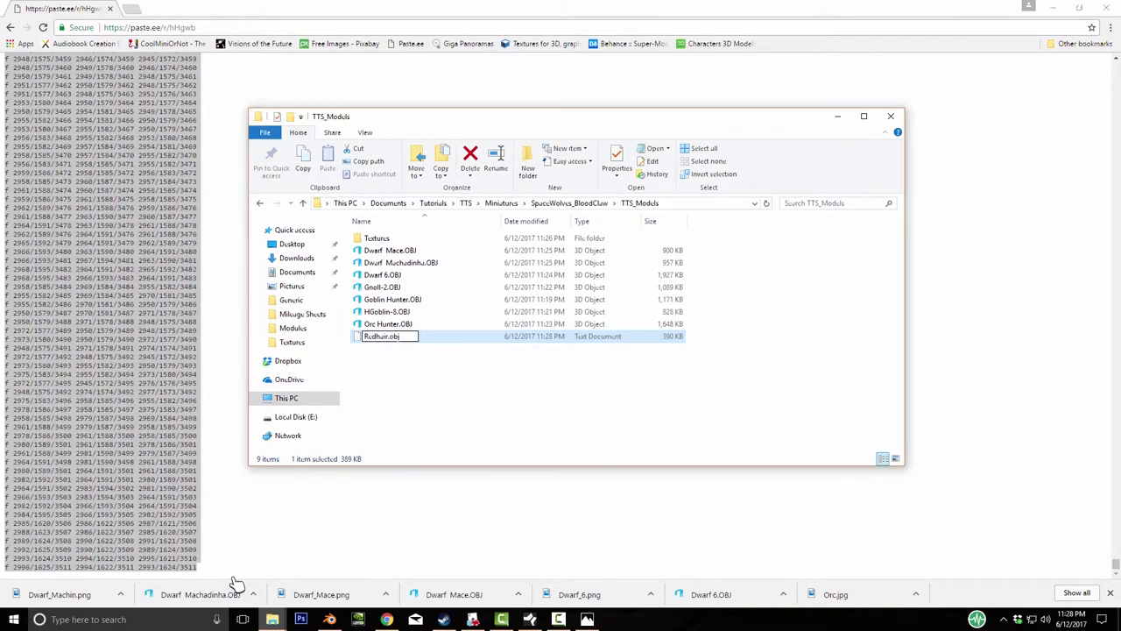
pyautogui.press('Return')
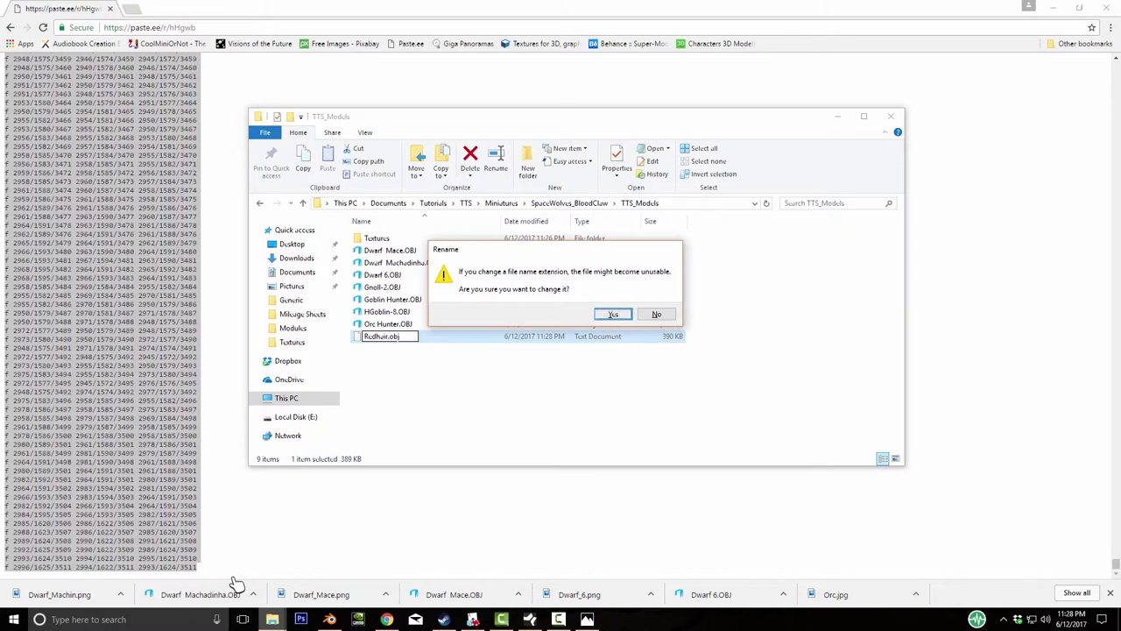
pyautogui.press('Return')
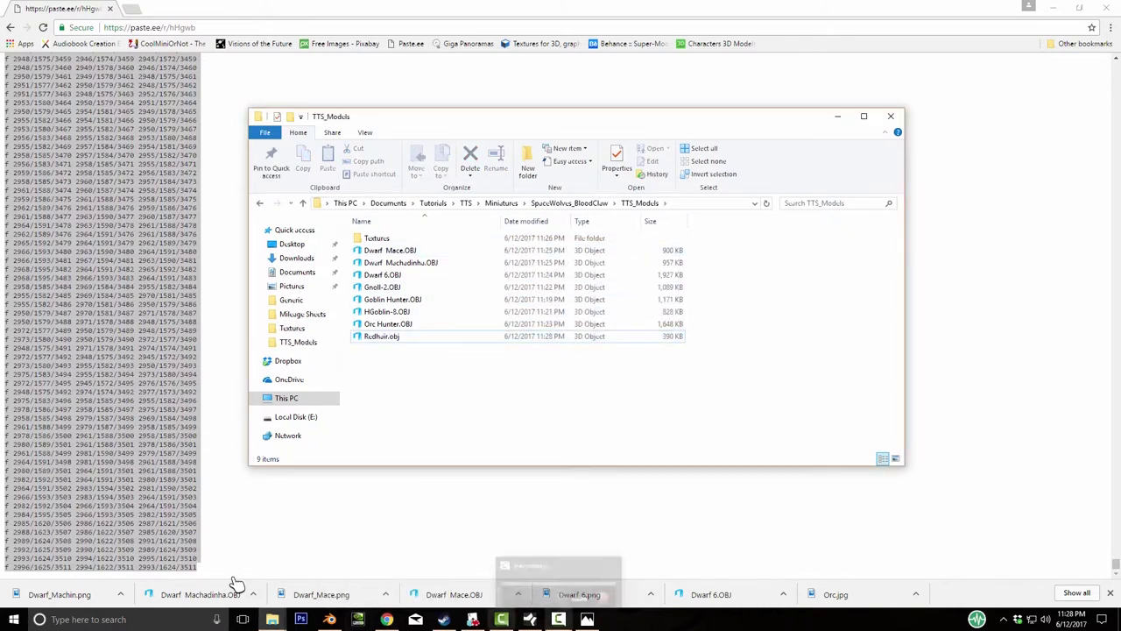
pyautogui.moveTo(472, 619)
pyautogui.hotkey('alt', 'Tab')
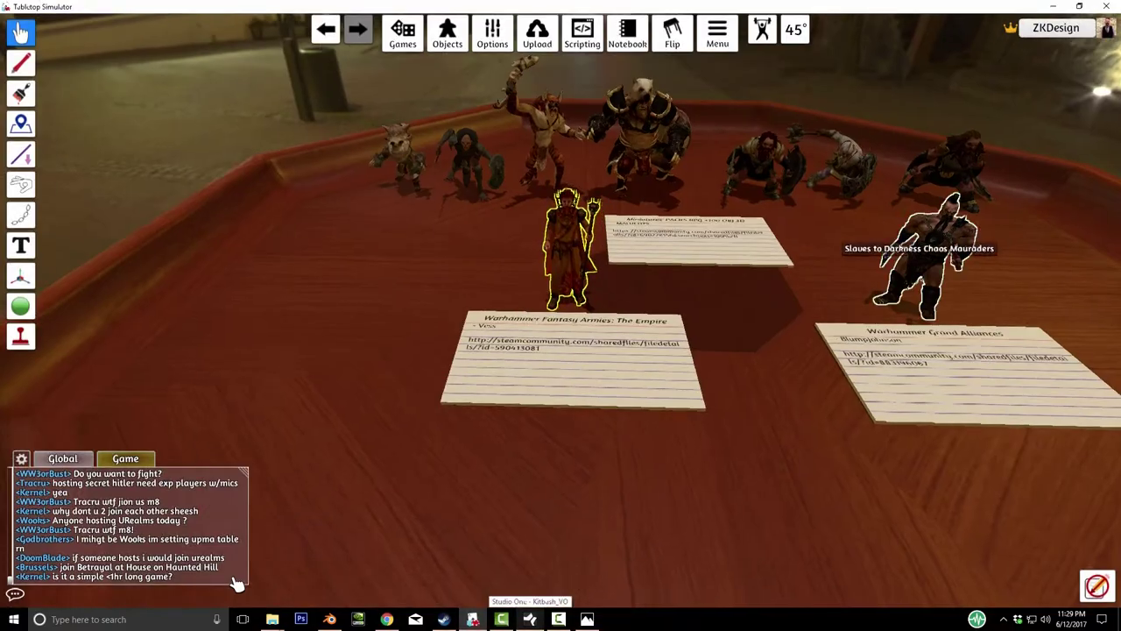
# - Copy all the text from one window and paste it into the other
pyautogui.hotkey('alt', 'Tab')
pyautogui.hotkey('ctrl', 'a')
pyautogui.hotkey('ctrl', 'c')
pyautogui.hotkey('alt', 'Tab')
pyautogui.hotkey('ctrl', 'v')
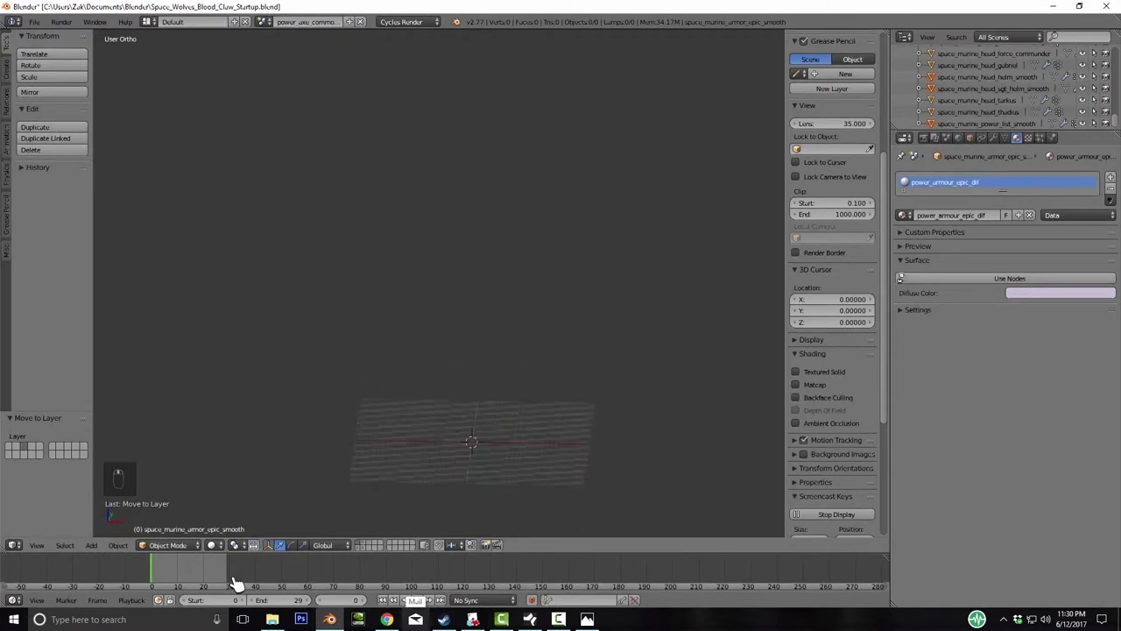
# - Hide the side panels, switch to front view, and choose Wavefront (.obj) import
pyautogui.press('n')
pyautogui.press('t')
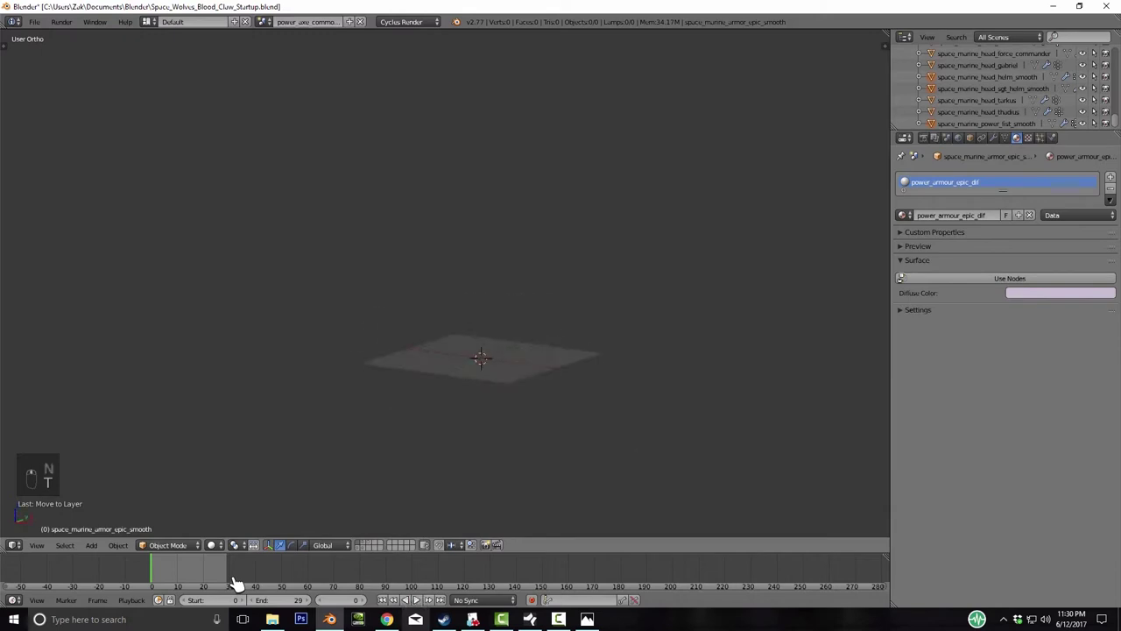
pyautogui.press('KP_1')
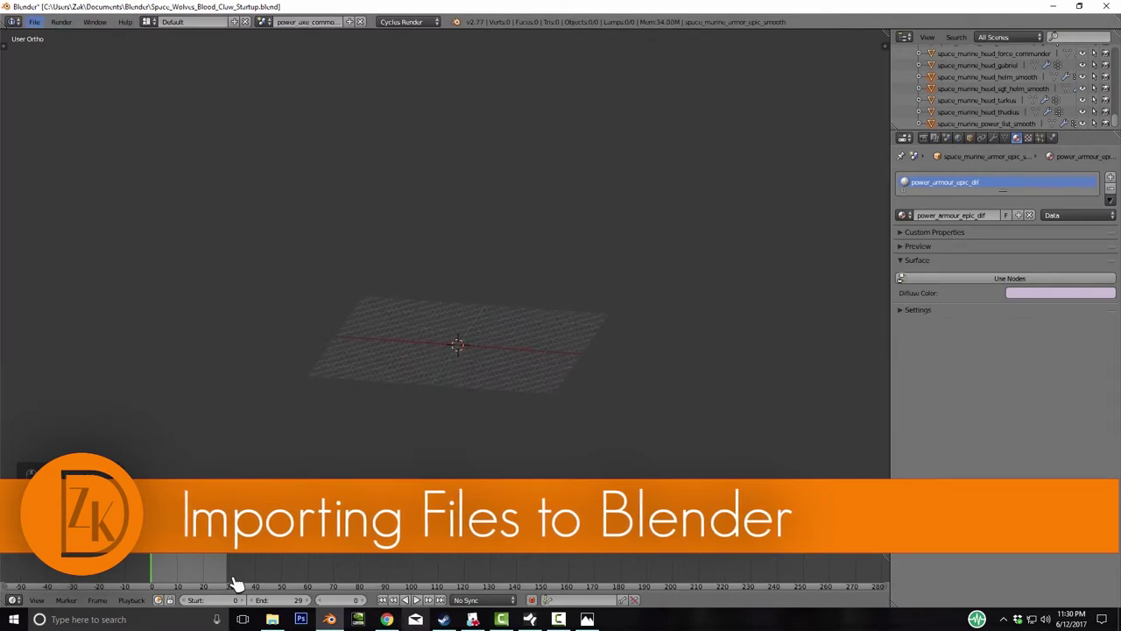
pyautogui.click(34, 22)
pyautogui.moveTo(79, 232)
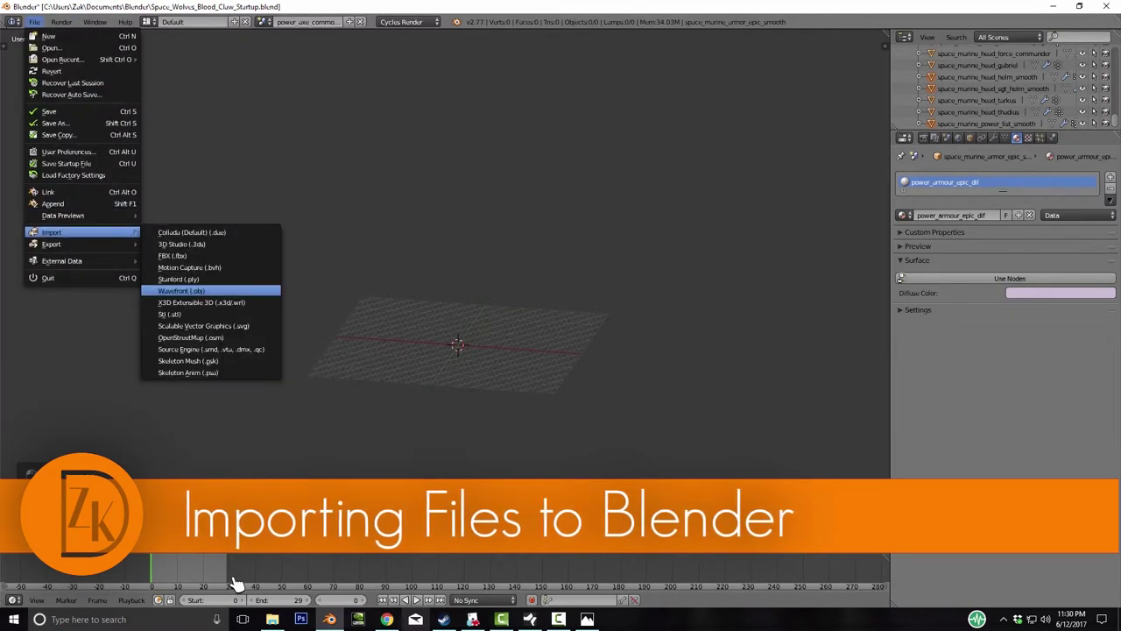
pyautogui.click(180, 290)
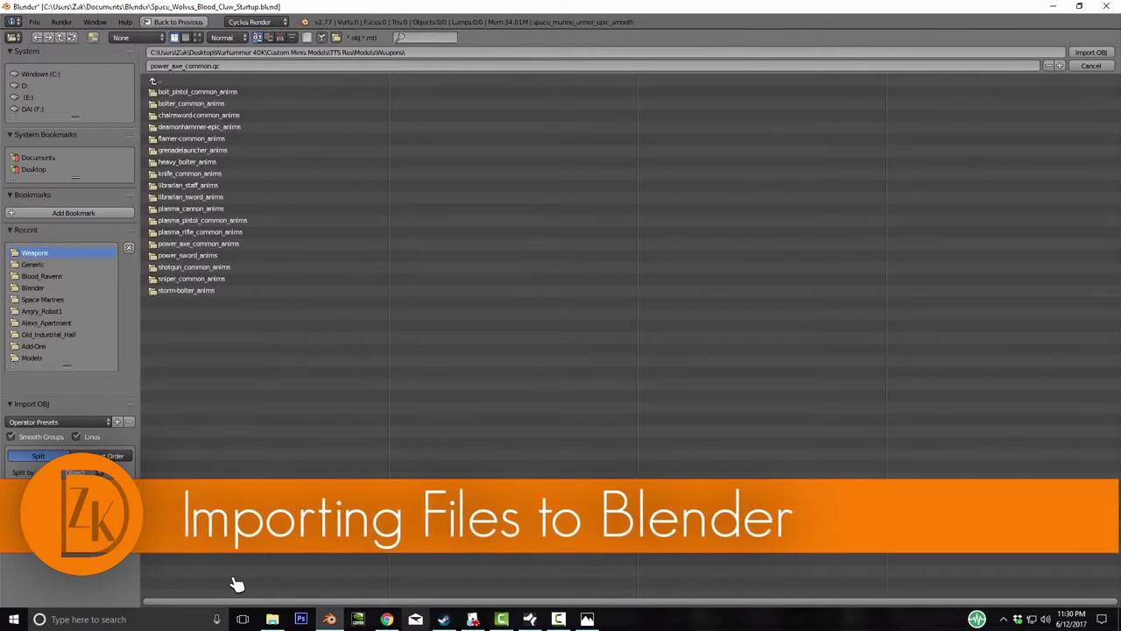
# - Browse to Documents\Tutorials\TTS\Miniatures\SpaceWolves_BloodClaw\TTS_Models and import Redhair.obj
pyautogui.click(37, 157)
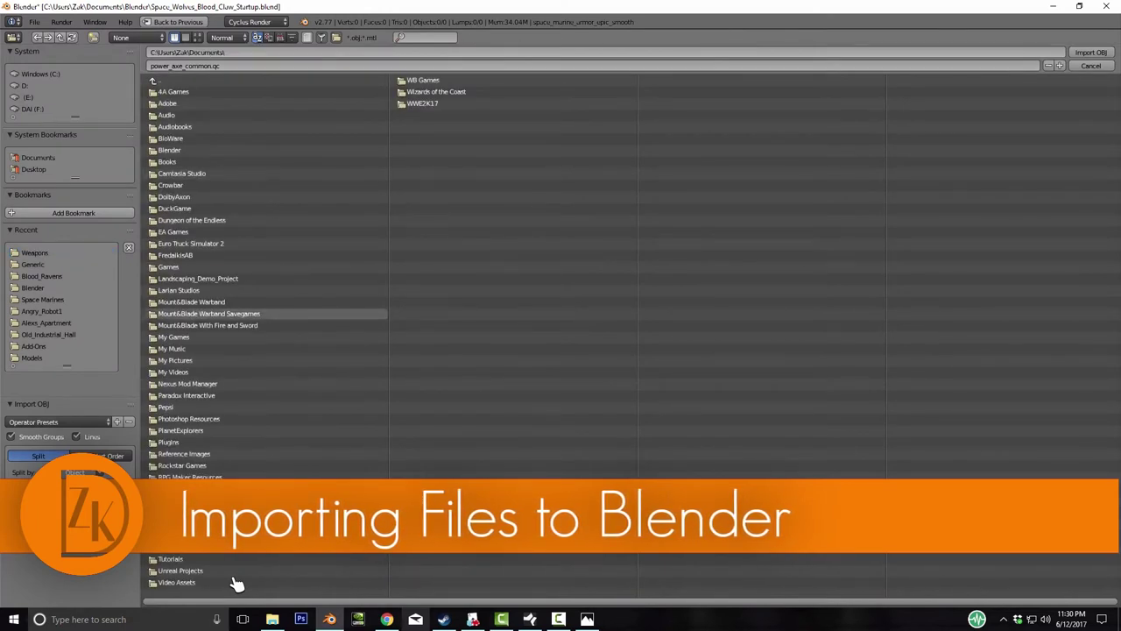
pyautogui.click(171, 559)
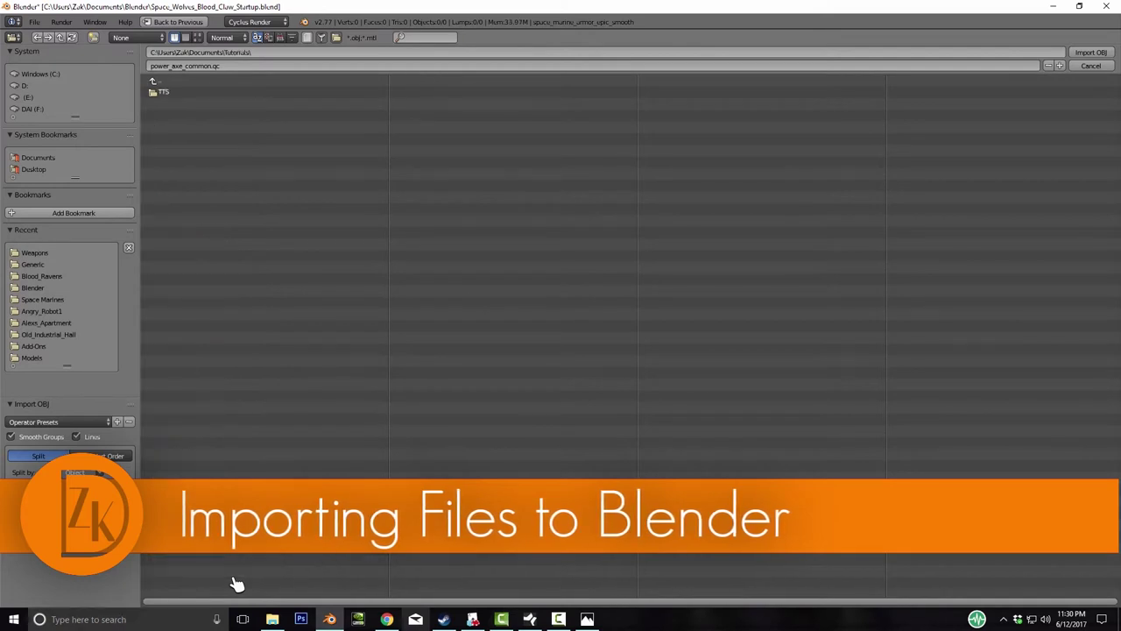
pyautogui.click(173, 91)
pyautogui.click(173, 91)
pyautogui.click(176, 103)
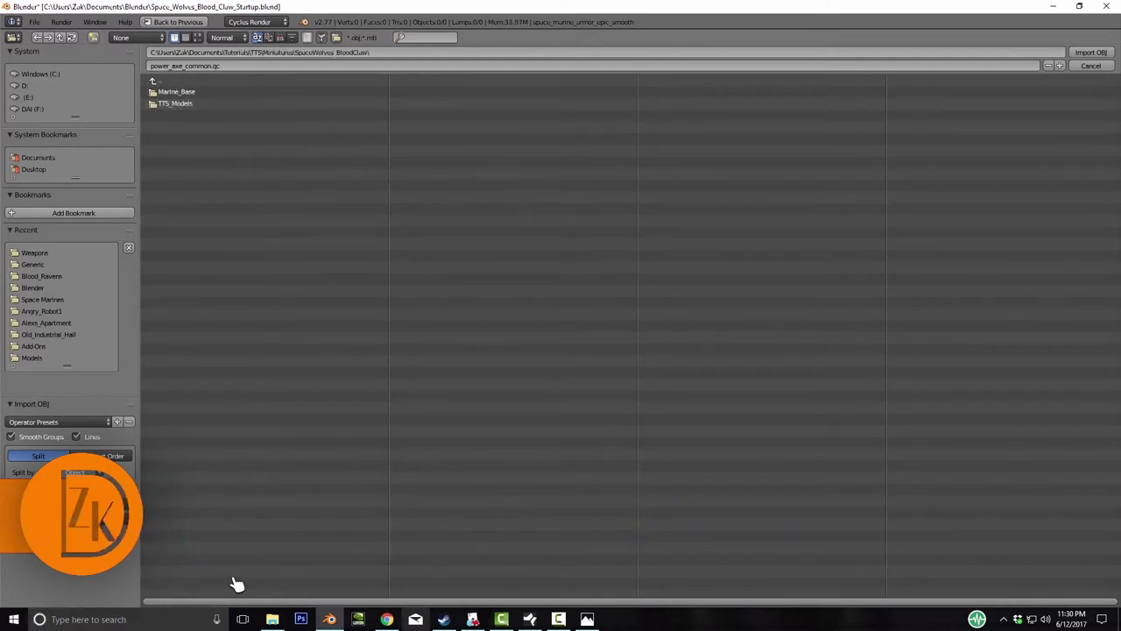
pyautogui.click(175, 103)
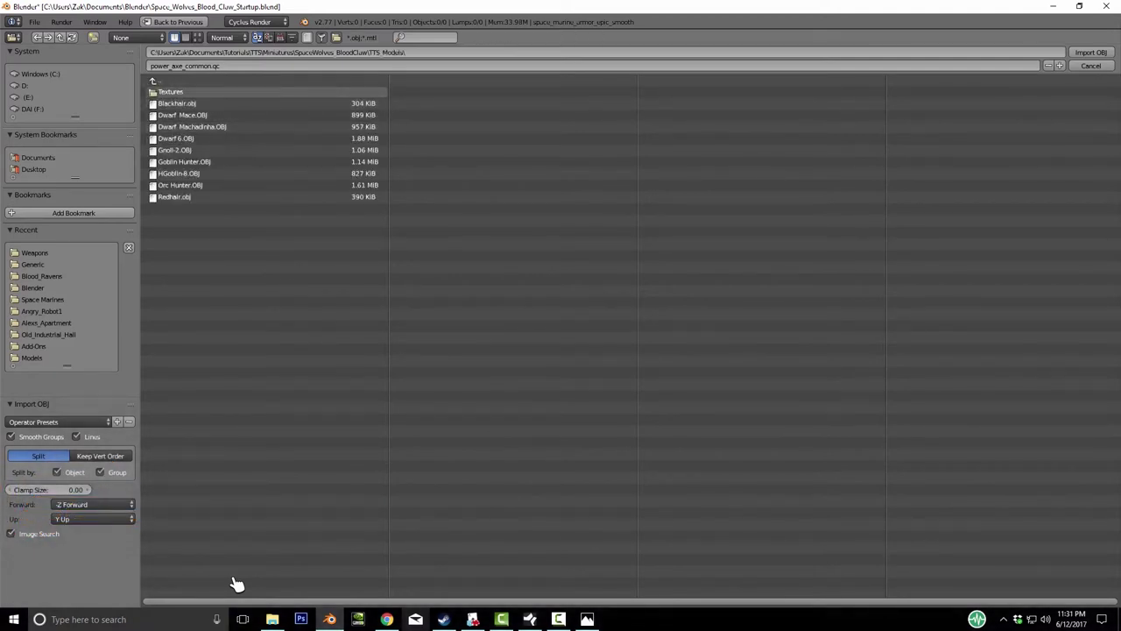
pyautogui.doubleClick(176, 103)
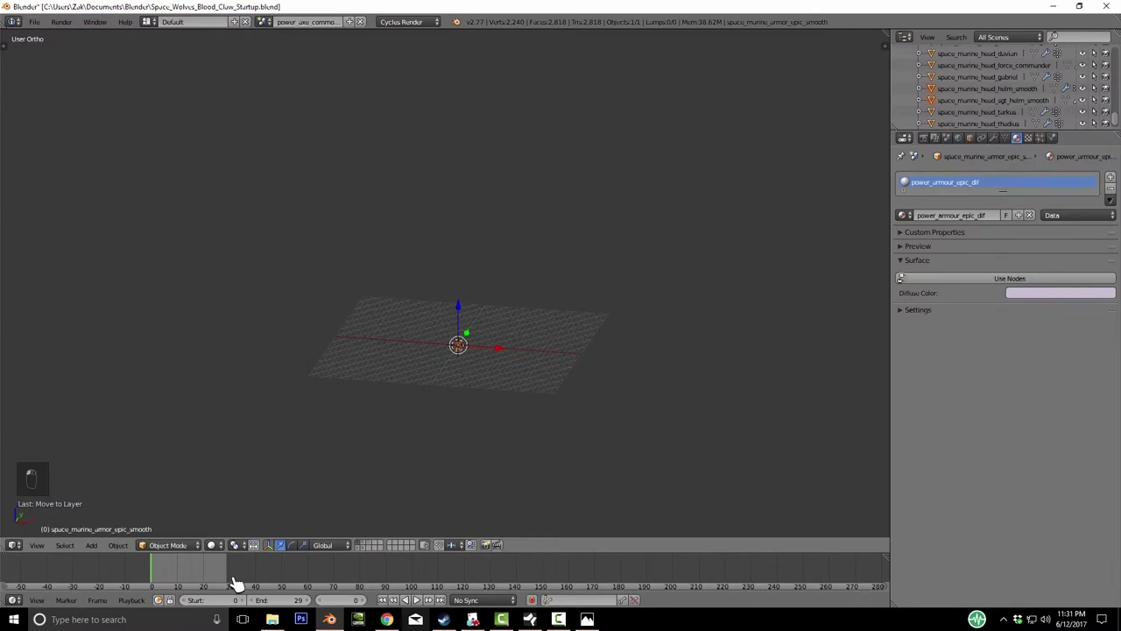
# - Frame the imported figure in front view and rotate it 180 degrees around Z
pyautogui.press('KP_Decimal')
pyautogui.press('KP_1')
pyautogui.scroll(-6, 445, 283)
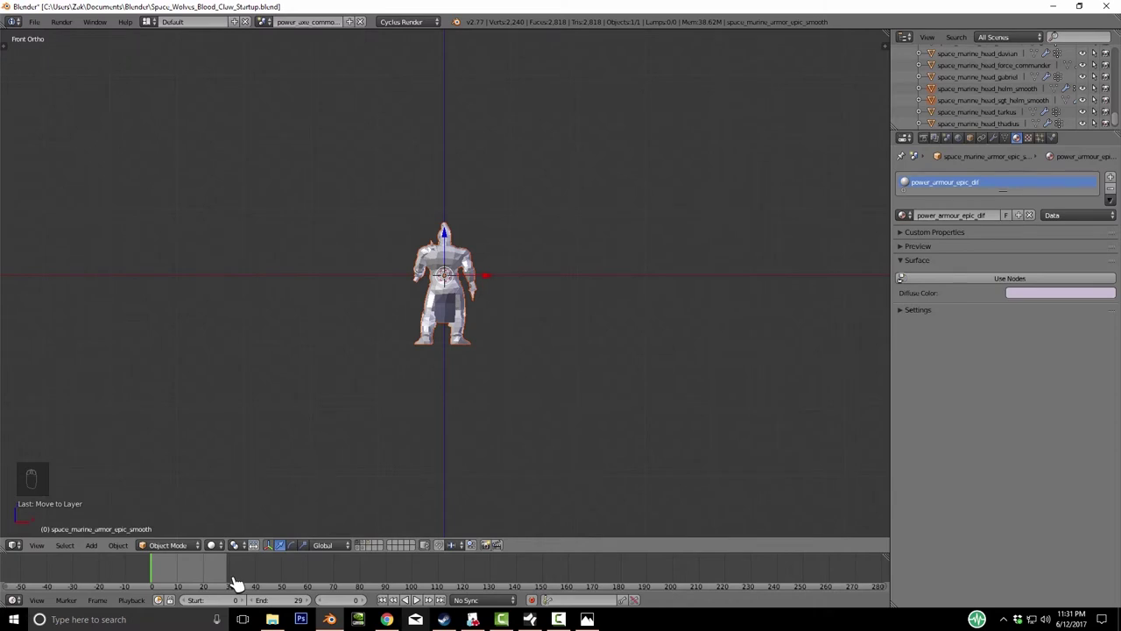
pyautogui.write('rz90')
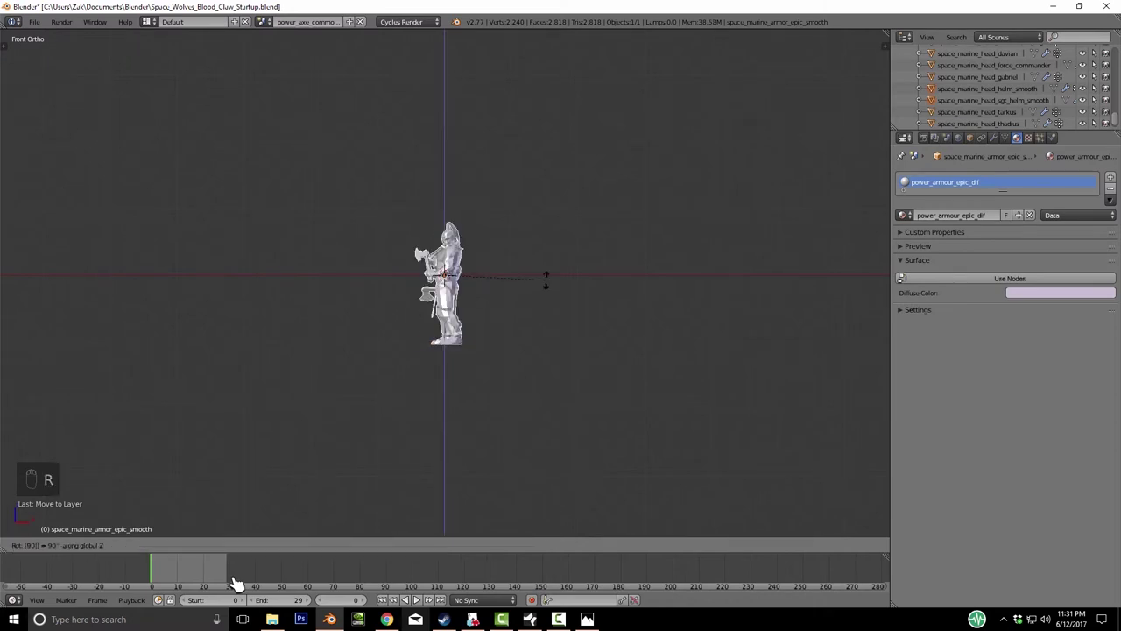
pyautogui.press('Escape')
pyautogui.press('r')
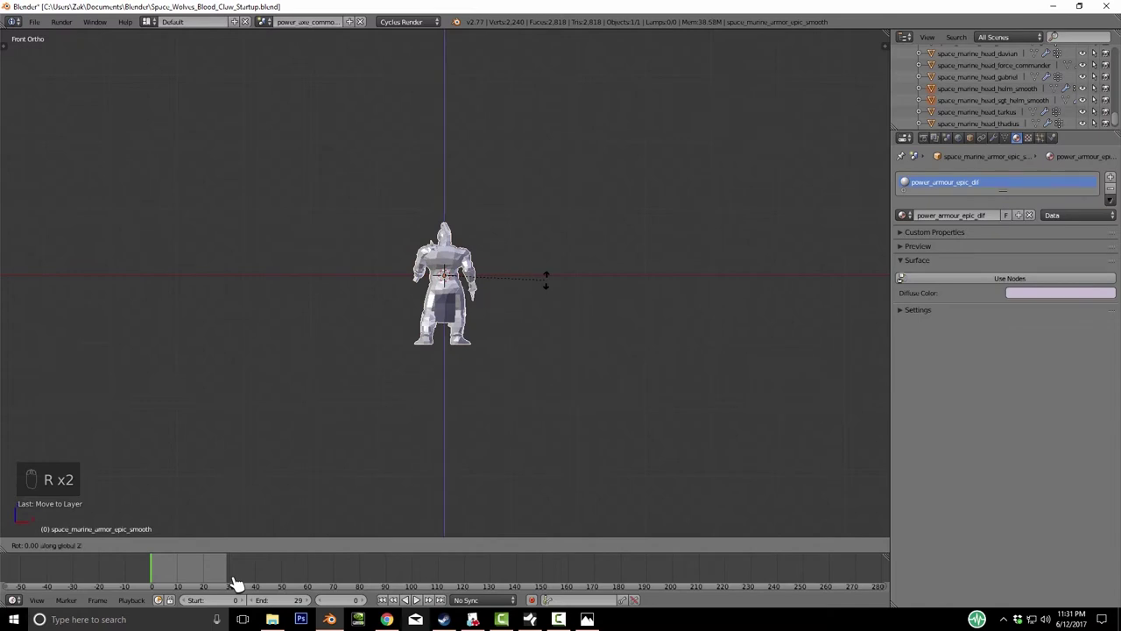
pyautogui.write('180')
pyautogui.press('Return')
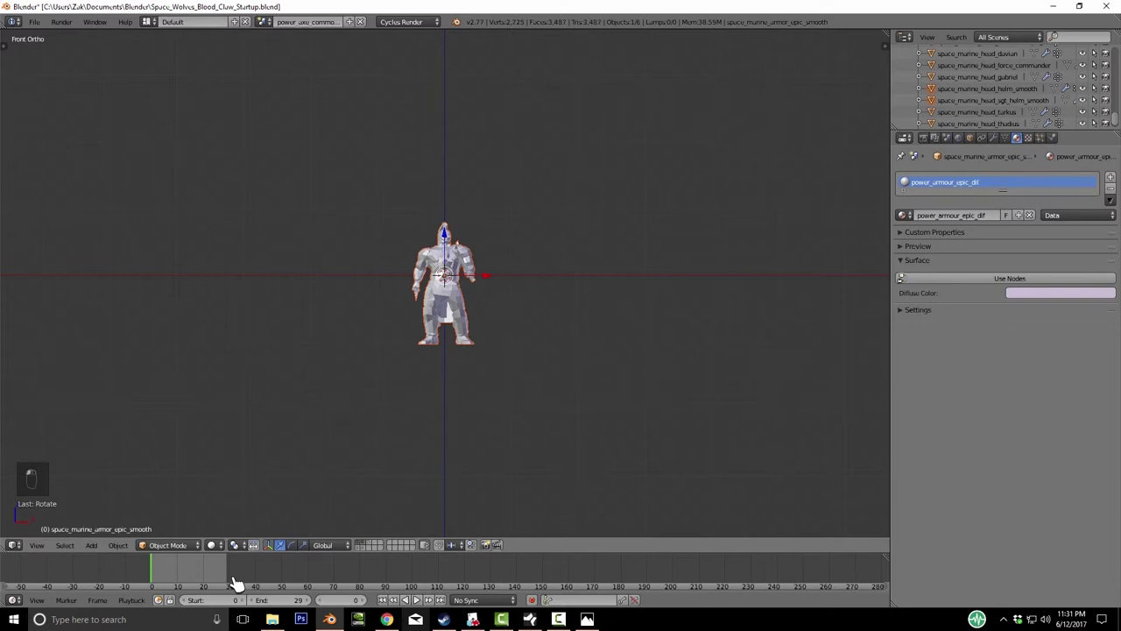
# - Unhide the armour pieces and inspect them, toggling Local View
pyautogui.hotkey('alt', 'h')
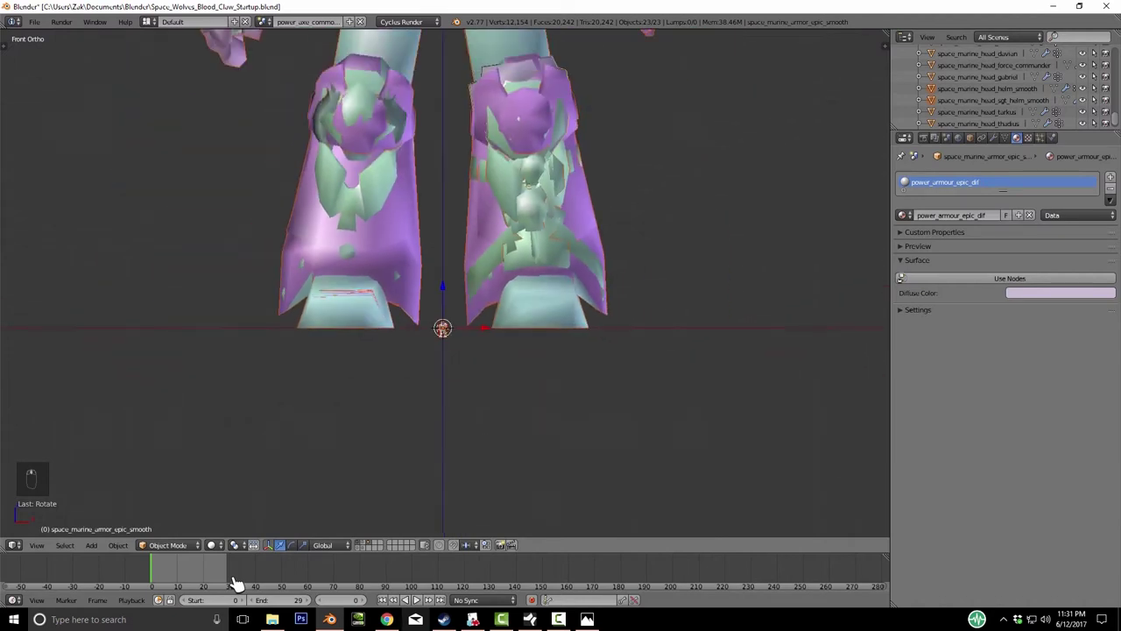
pyautogui.press('KP_Add')
pyautogui.press('KP_Add')
pyautogui.press('KP_Add')
pyautogui.press('KP_Add')
pyautogui.press('KP_Add')
pyautogui.press('KP_Add')
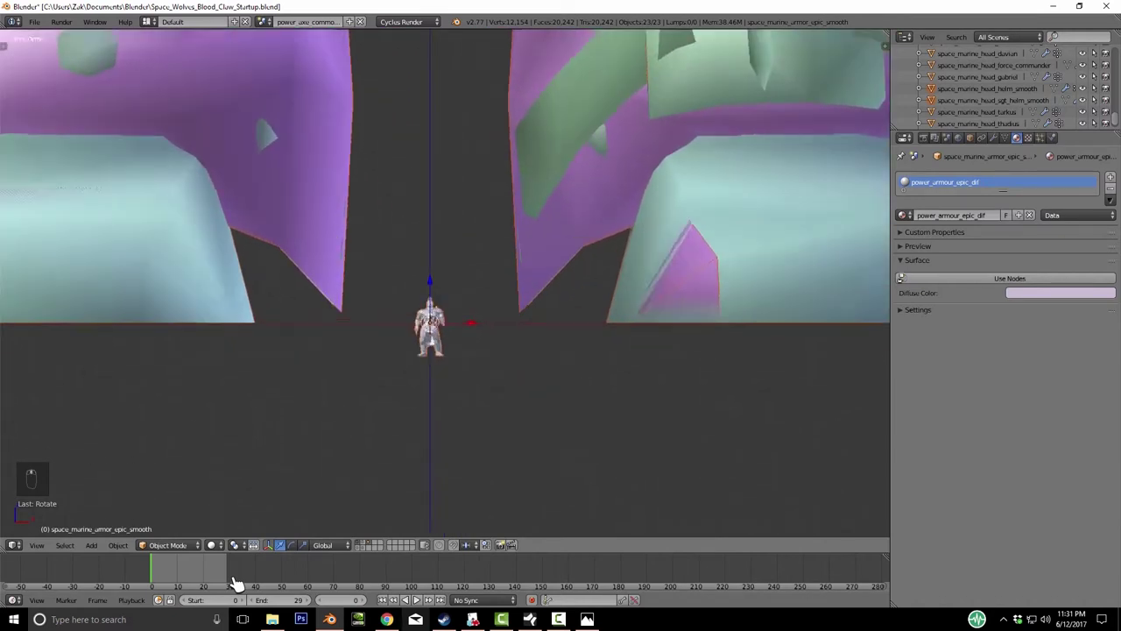
pyautogui.press('KP_Subtract')
pyautogui.press('KP_Subtract')
pyautogui.press('KP_Subtract')
pyautogui.press('KP_Subtract')
pyautogui.press('KP_Subtract')
pyautogui.press('KP_Subtract')
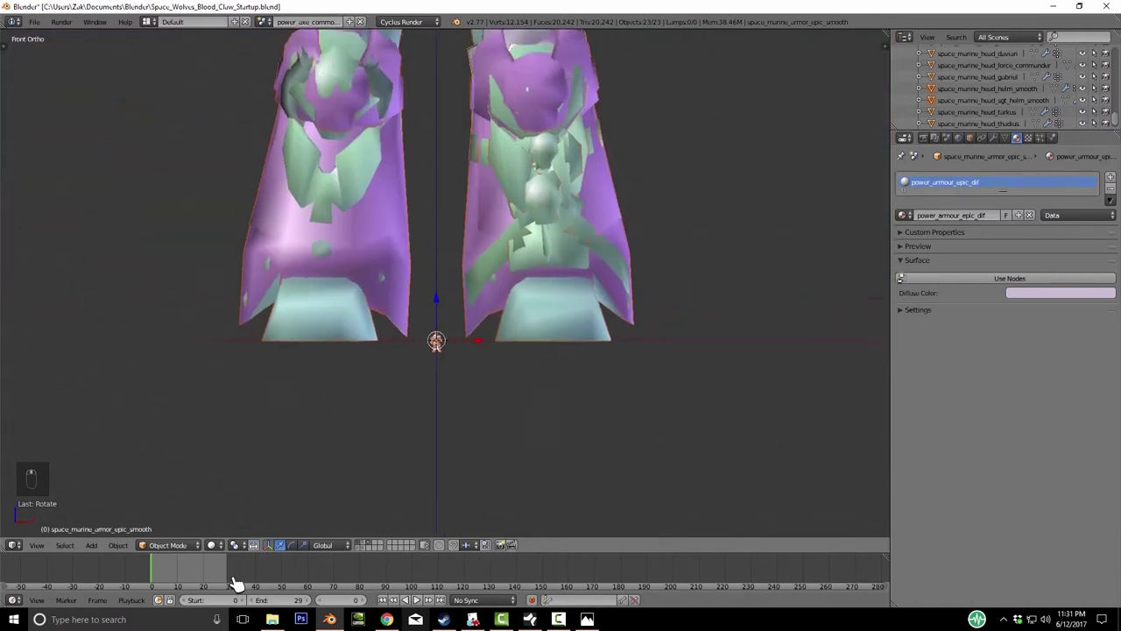
pyautogui.press('KP_Decimal')
pyautogui.press('s')
pyautogui.rightClick(237, 583)
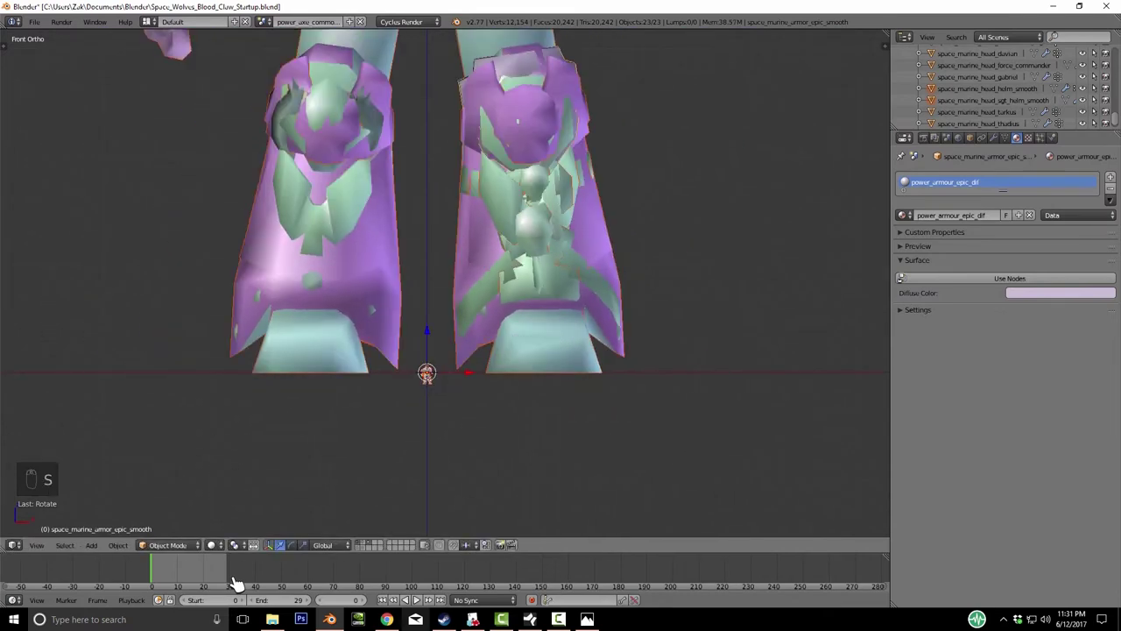
pyautogui.press('KP_Divide')
pyautogui.press('a')
pyautogui.press('a')
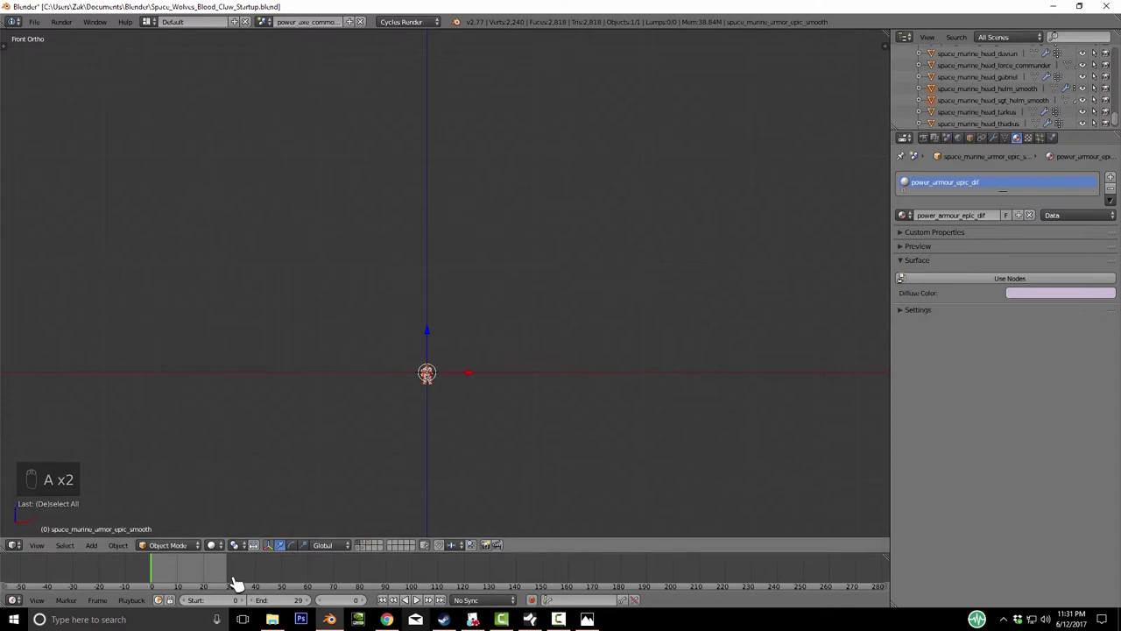
pyautogui.press('KP_Divide')
# - Select the small imported figure and scale it up
pyautogui.press('s')
pyautogui.rightClick(237, 583)
pyautogui.press('a')
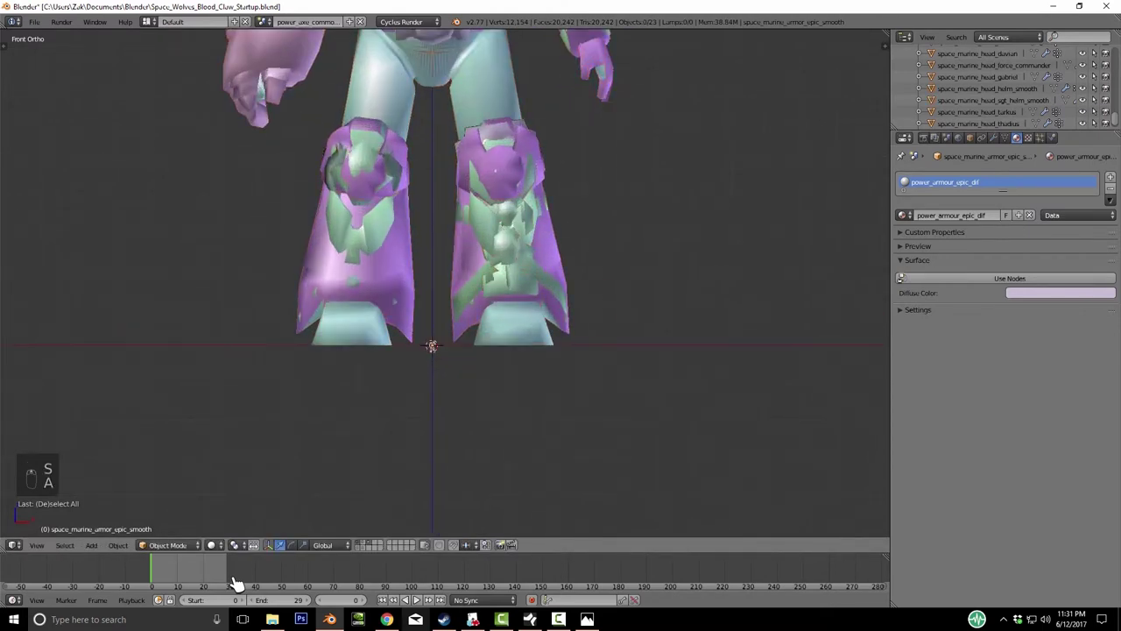
pyautogui.press('a')
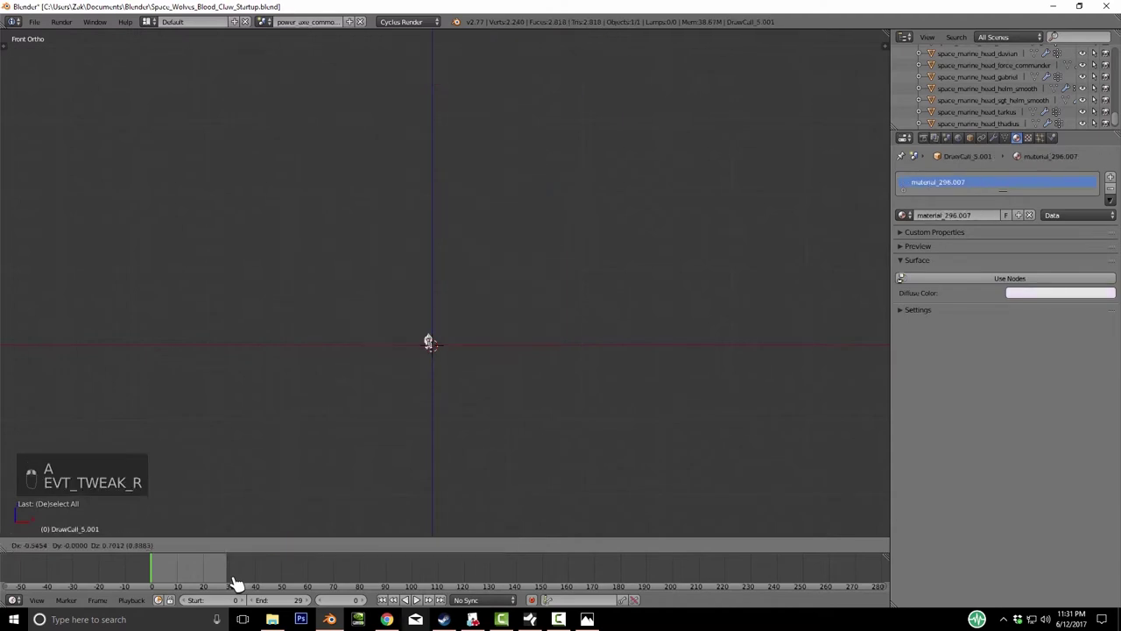
pyautogui.press('a')
pyautogui.press('a')
pyautogui.press('a')
pyautogui.press('a')
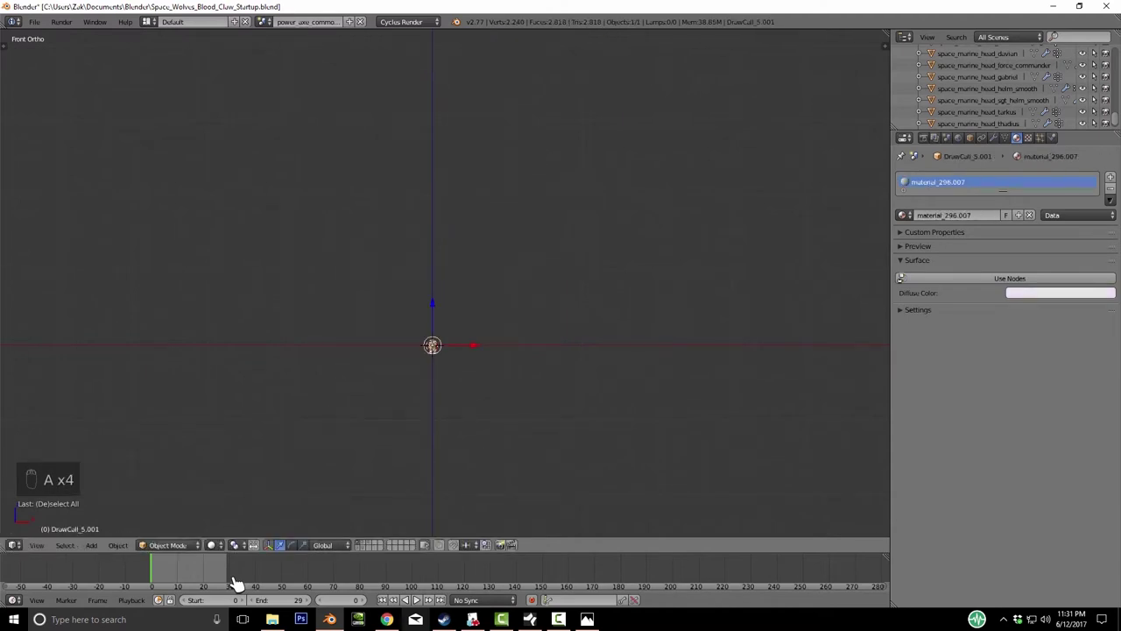
pyautogui.press('s')
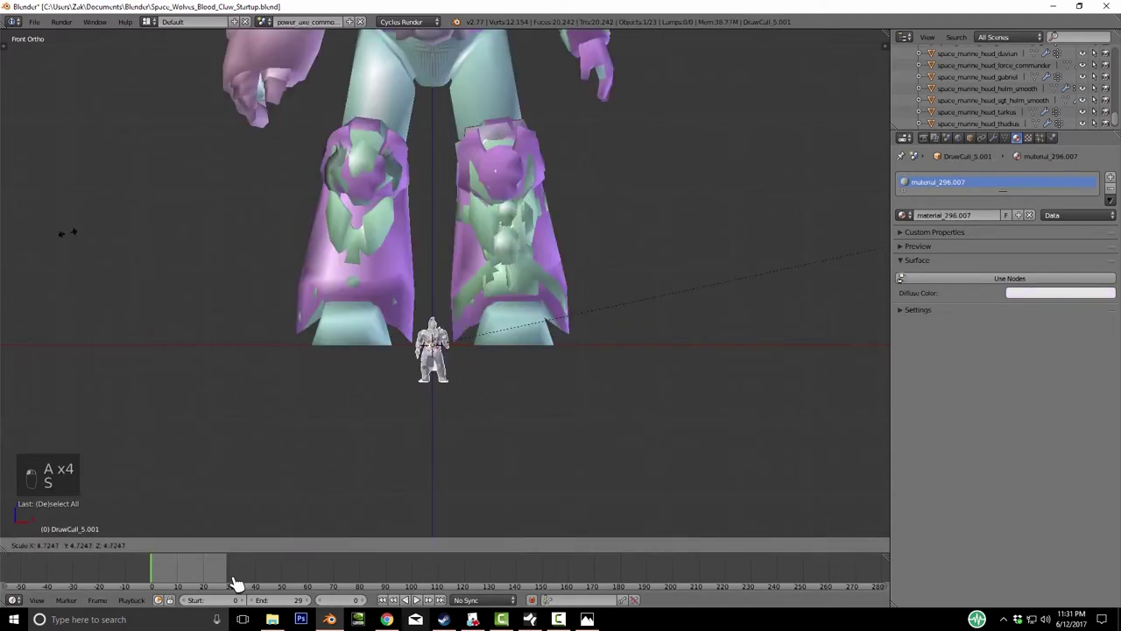
pyautogui.click(236, 585)
pyautogui.scroll(-3, 236, 585)
pyautogui.press('KP_Decimal')
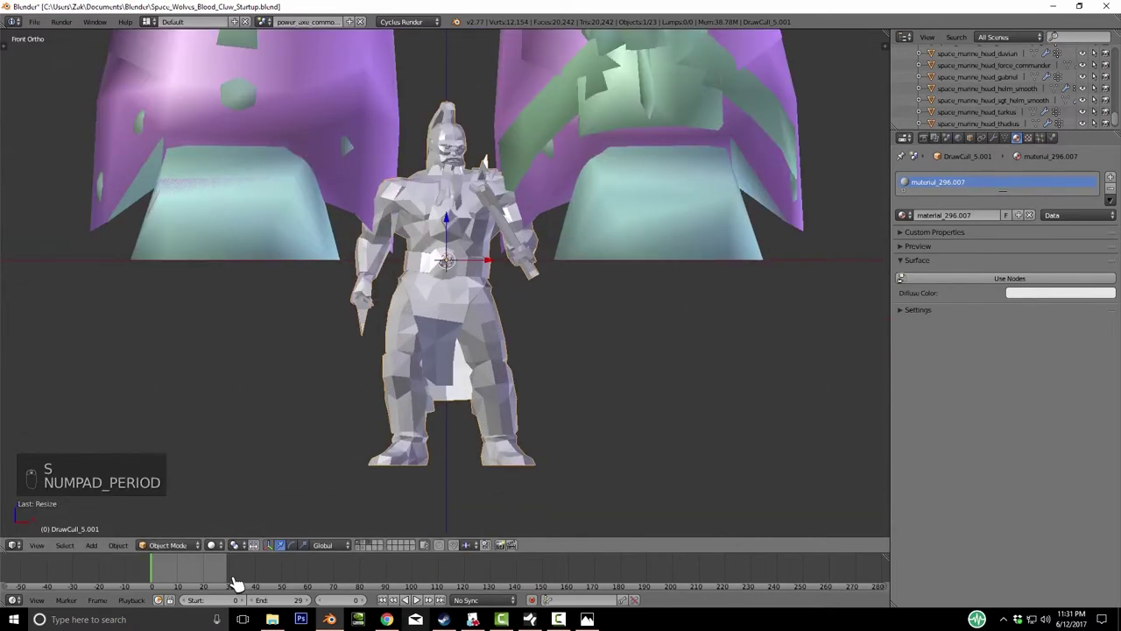
pyautogui.scroll(-5, 237, 584)
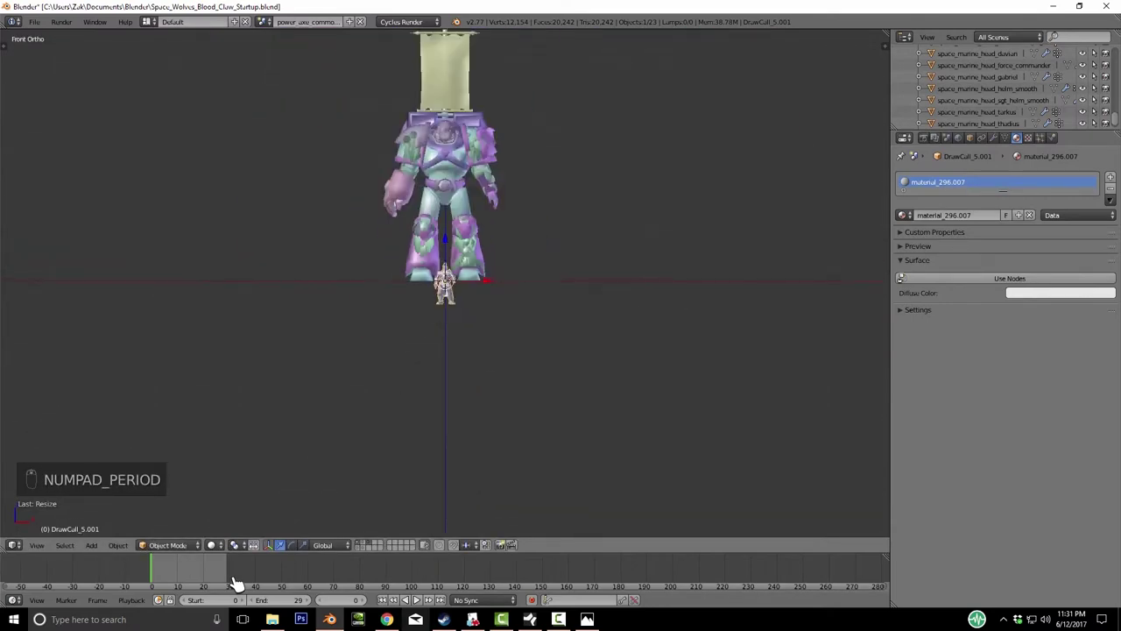
# - Raise the figure along Z and undo a further trial enlargement
pyautogui.press('g')
pyautogui.press('z')
pyautogui.click(237, 585)
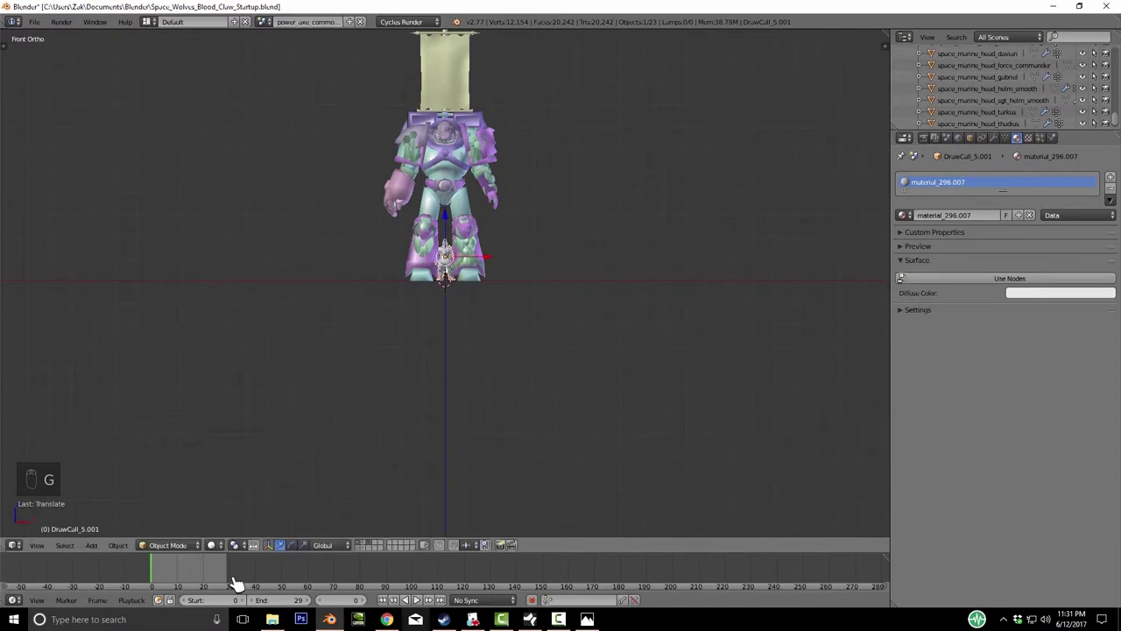
pyautogui.press('ctrl+KP_8')
pyautogui.press('s')
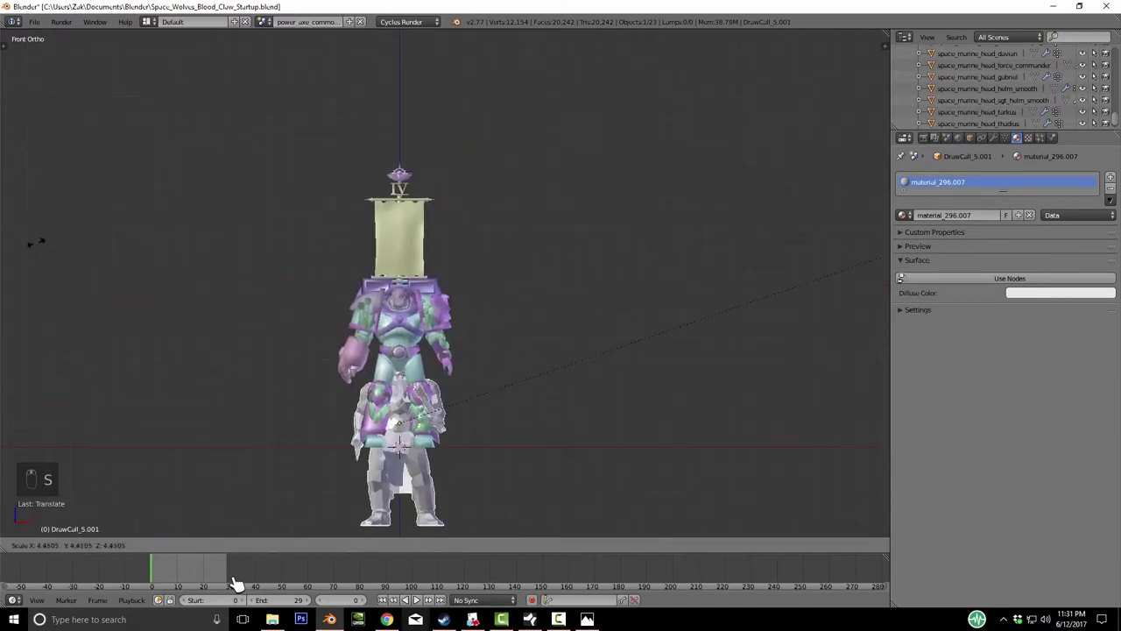
pyautogui.click(236, 584)
pyautogui.hotkey('ctrl', 'z')
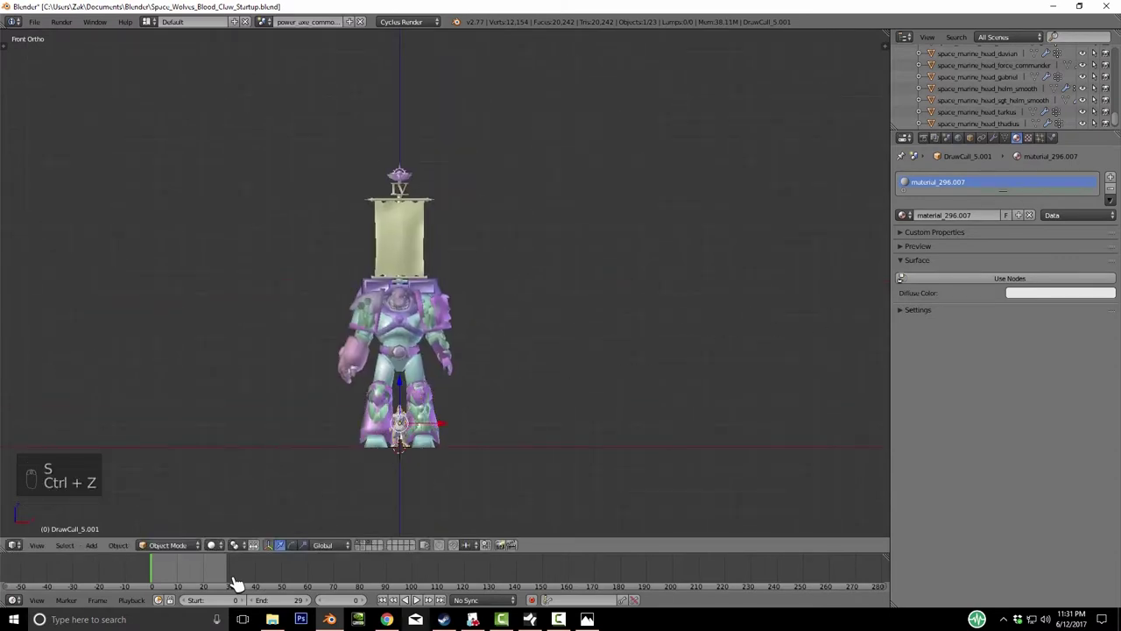
pyautogui.press('KP_Decimal')
# - Raise the figure's mesh in Edit Mode, then lower the object along Z
pyautogui.press('Tab')
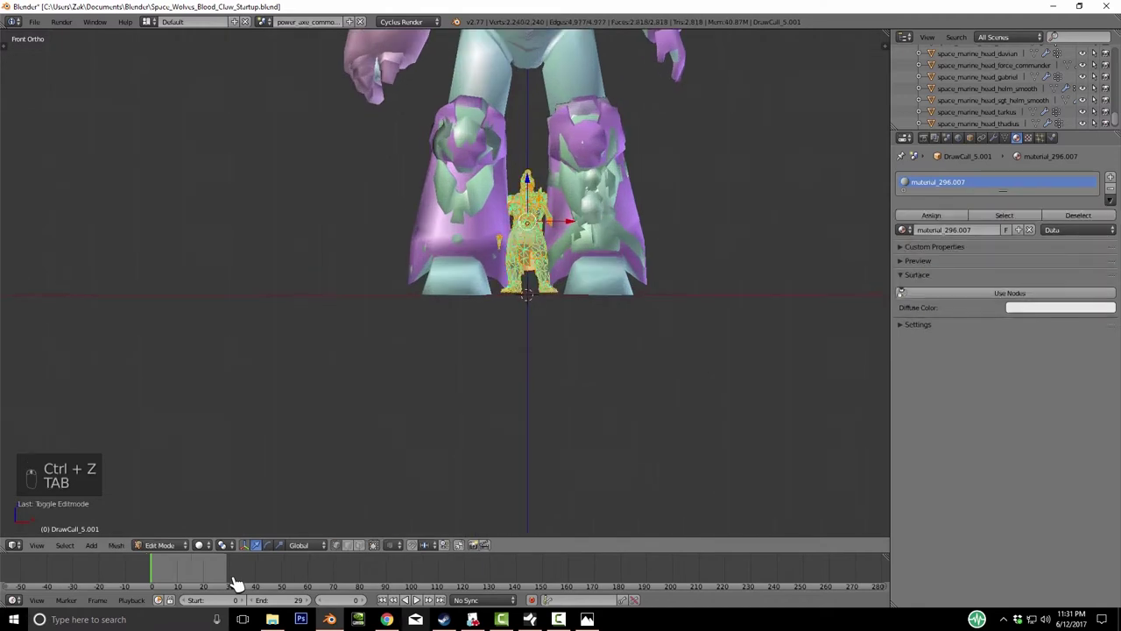
pyautogui.press('g')
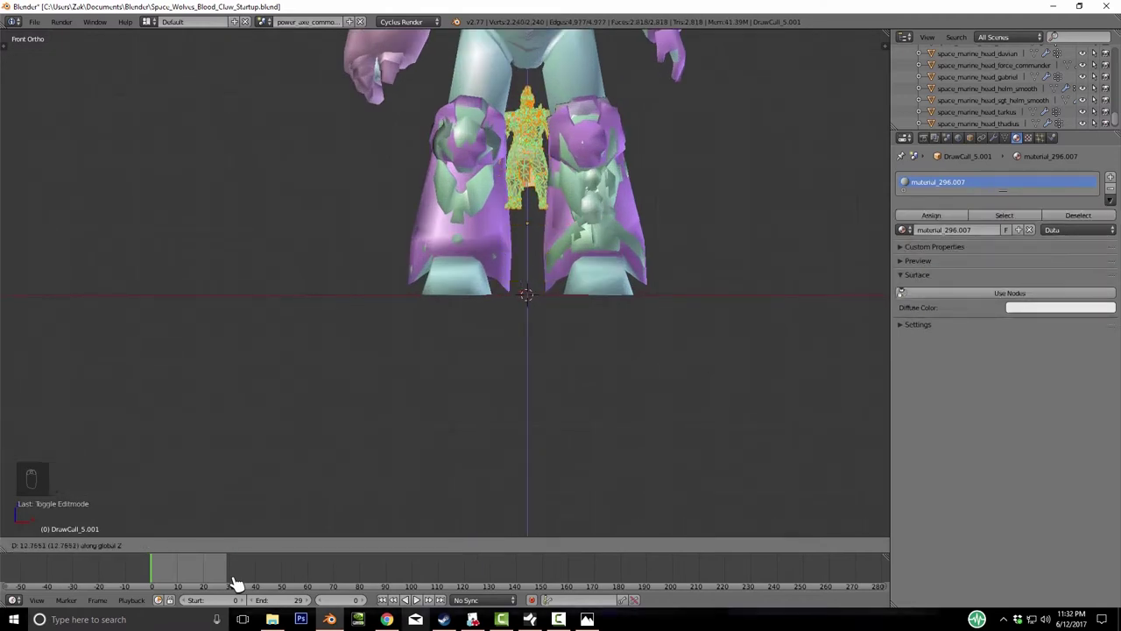
pyautogui.click(237, 583)
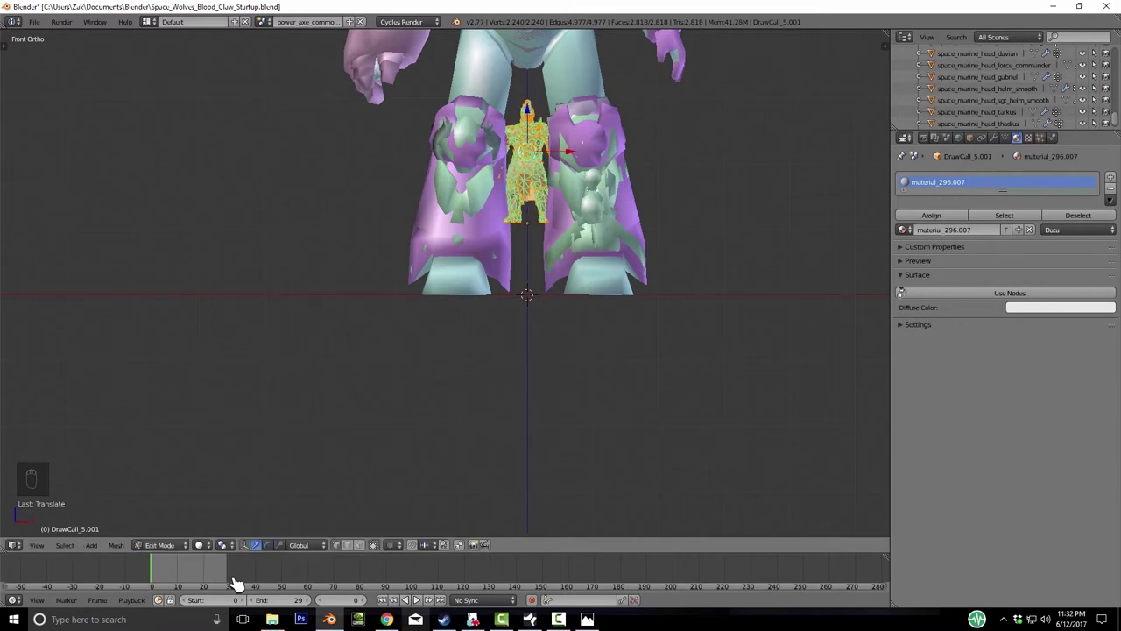
pyautogui.press('Tab')
pyautogui.press('g')
pyautogui.click(237, 583)
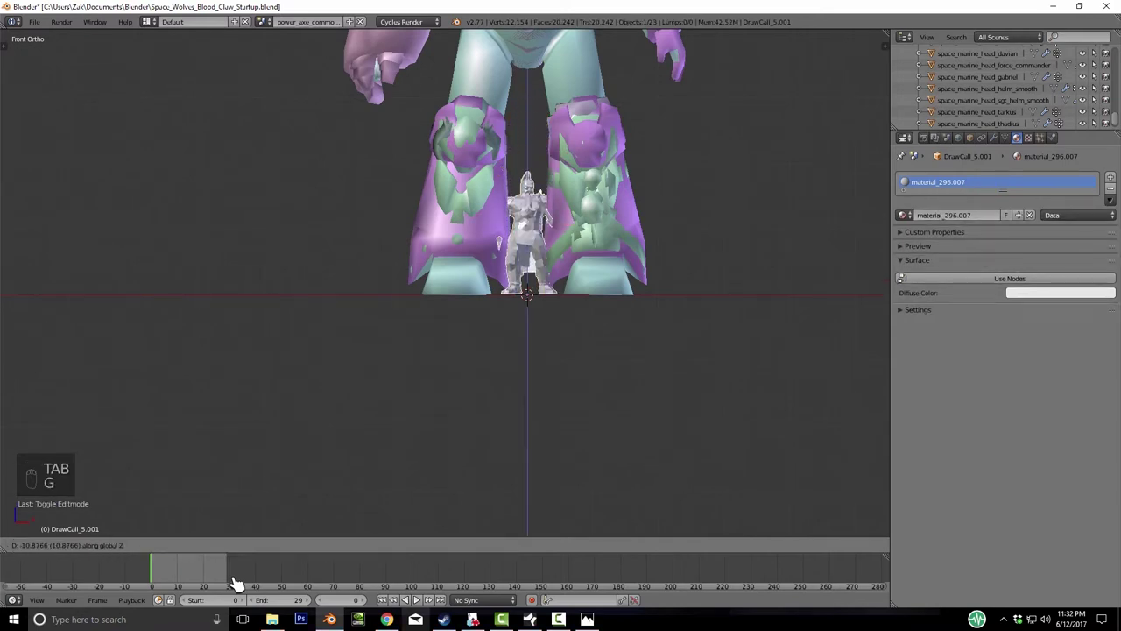
# - Scale the figure to match the marine and isolate the grey body in Local View
pyautogui.keyDown('shift'); pyautogui.moveTo(237, 582); pyautogui.dragTo(38, 627, button='middle'); pyautogui.keyUp('shift')
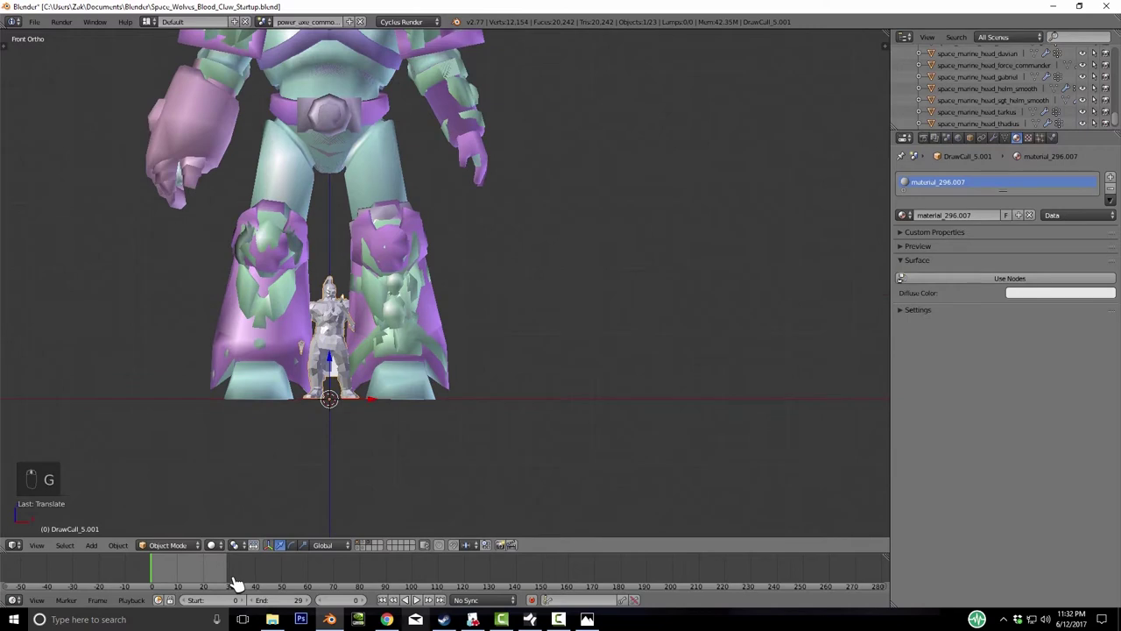
pyautogui.scroll(-4, 702, 196)
pyautogui.press('s')
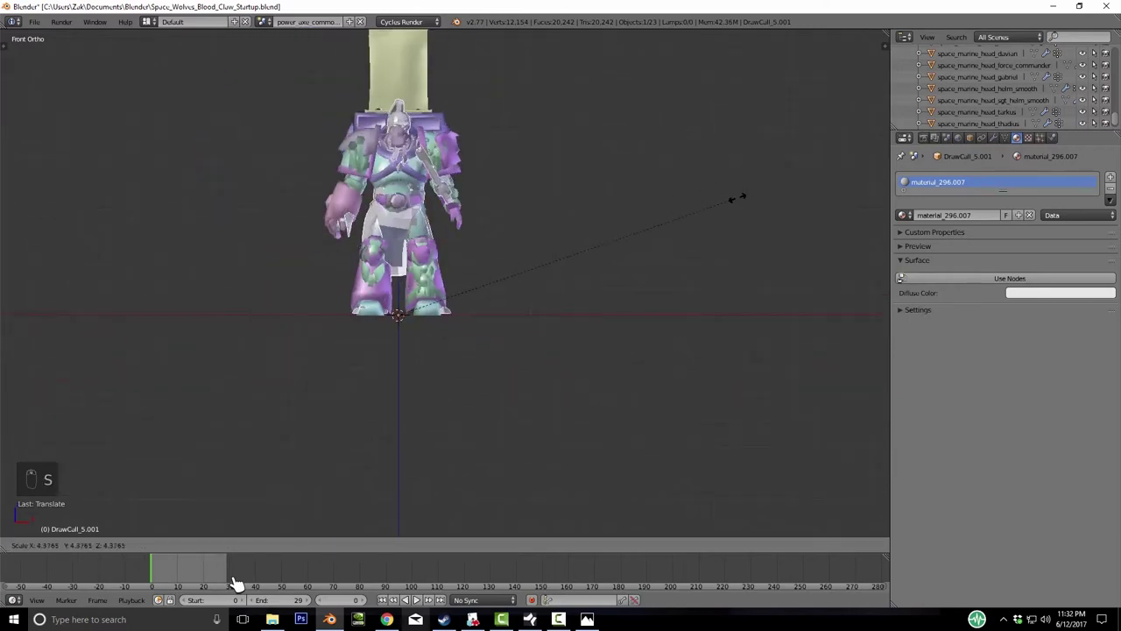
pyautogui.click(236, 583)
pyautogui.moveTo(237, 583); pyautogui.dragTo(237, 583, button='middle')
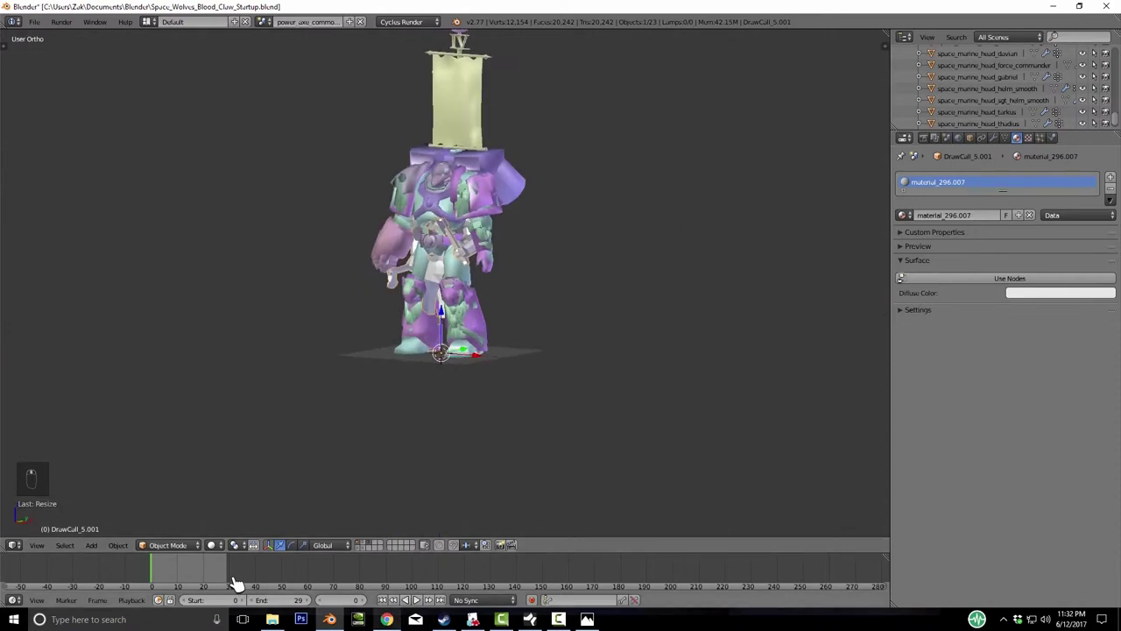
pyautogui.press('KP_Divide')
pyautogui.moveTo(236, 583); pyautogui.dragTo(237, 583, button='middle')
pyautogui.scroll(-4, 237, 583)
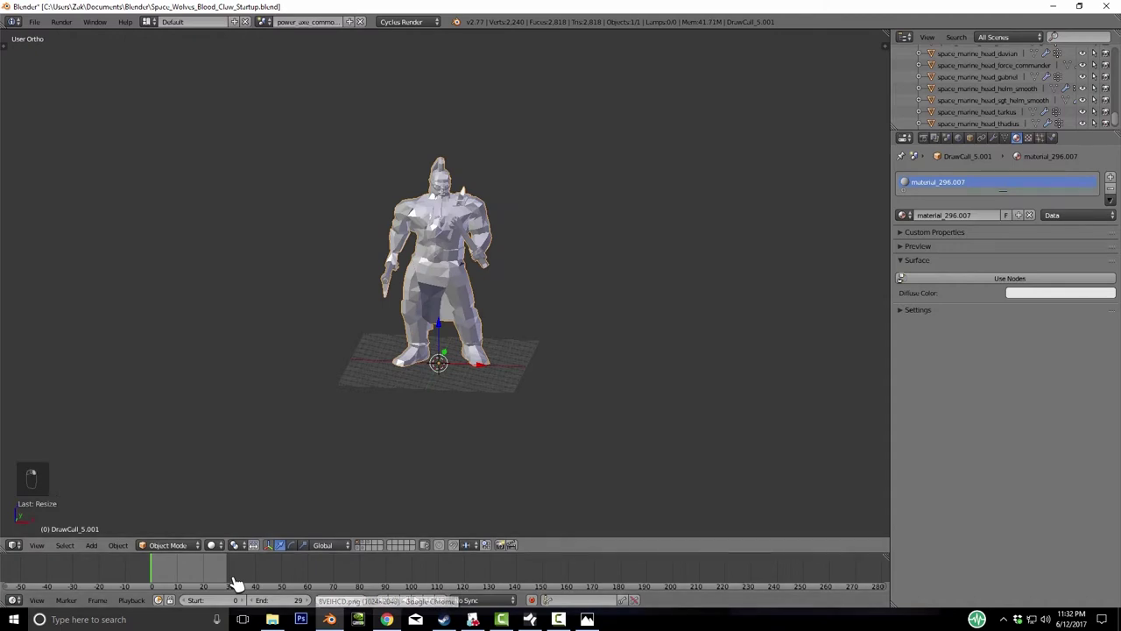
# - Move the marine to layer 2
pyautogui.press('m')
pyautogui.press('2')
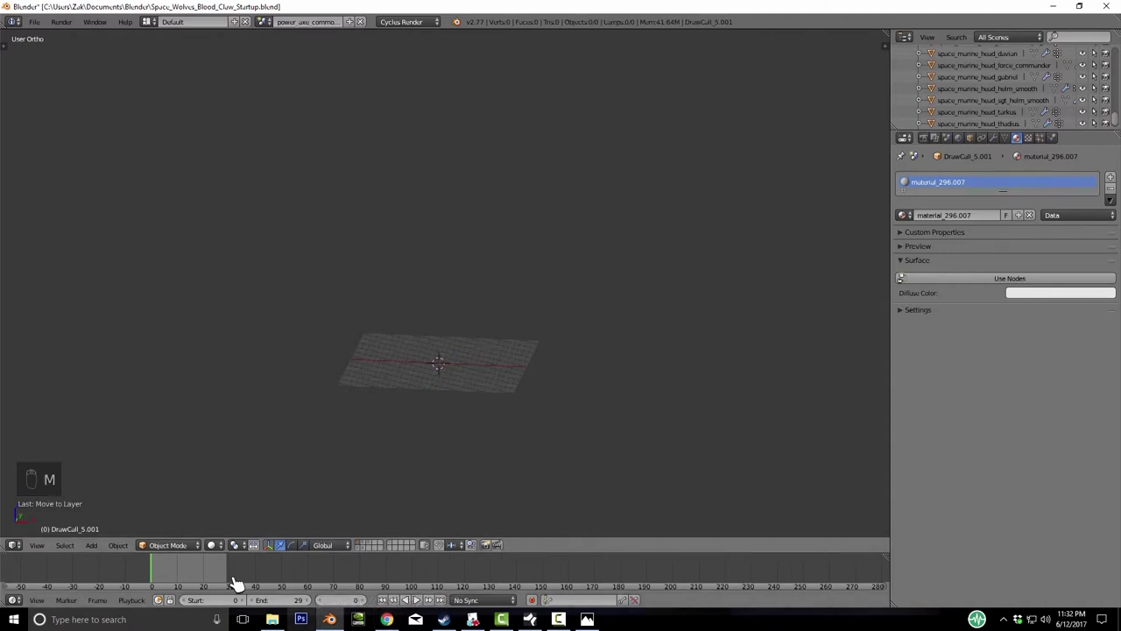
pyautogui.moveTo(236, 583); pyautogui.dragTo(237, 582, button='middle')
# - Import the Dwarf Mace.OBJ model and frame it
pyautogui.click(34, 22)
pyautogui.moveTo(88, 232)
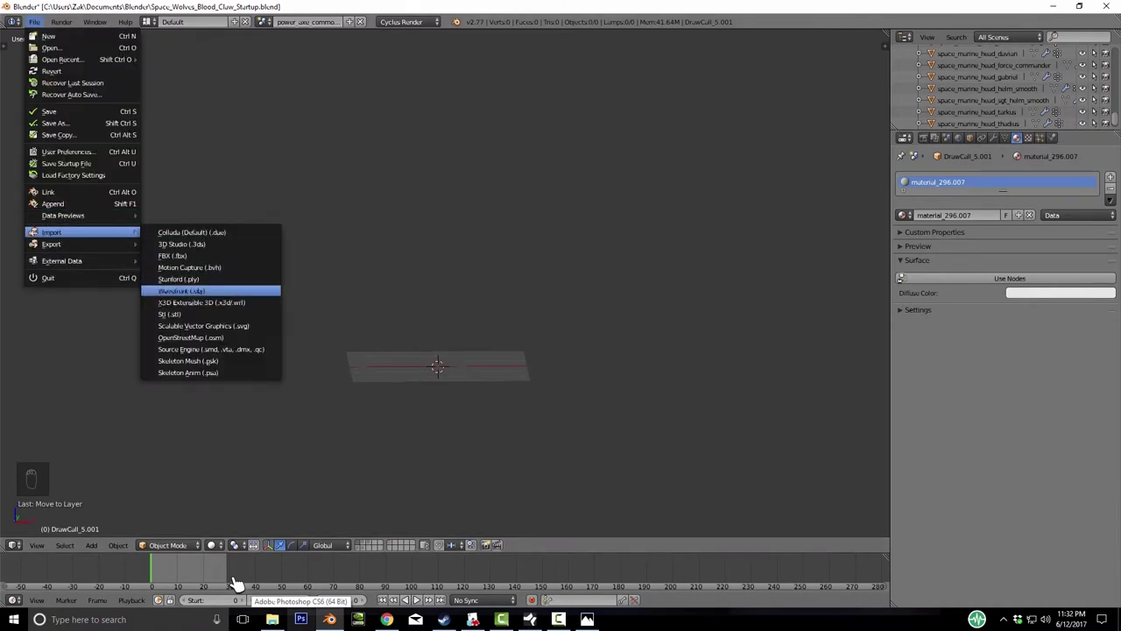
pyautogui.click(210, 289)
pyautogui.click(184, 115)
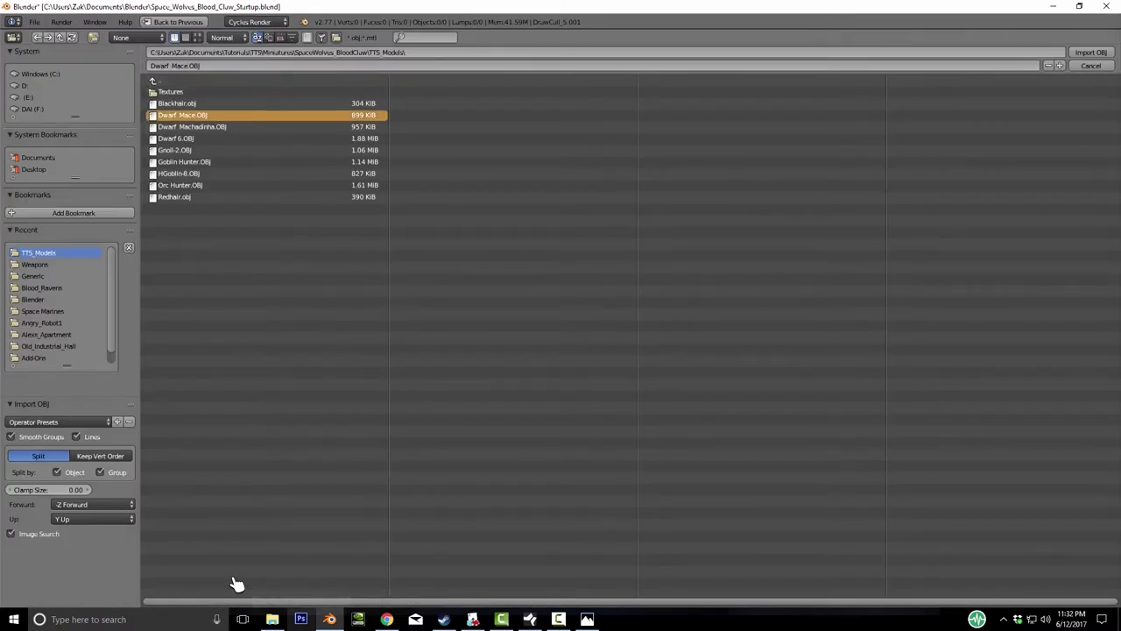
pyautogui.press('Return')
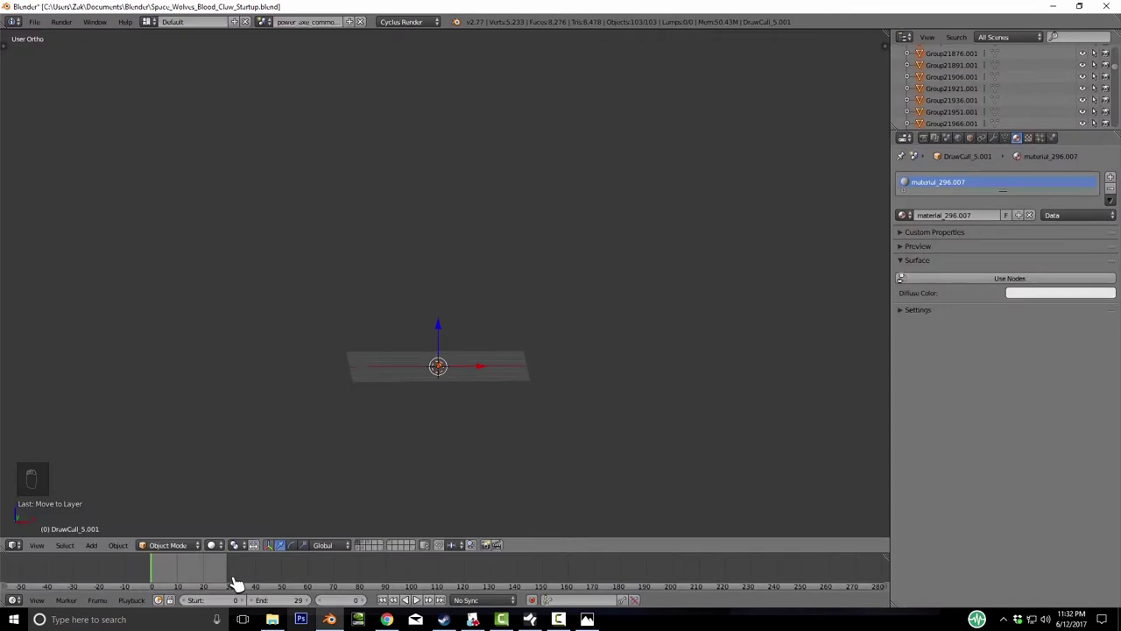
pyautogui.press('KP_Decimal')
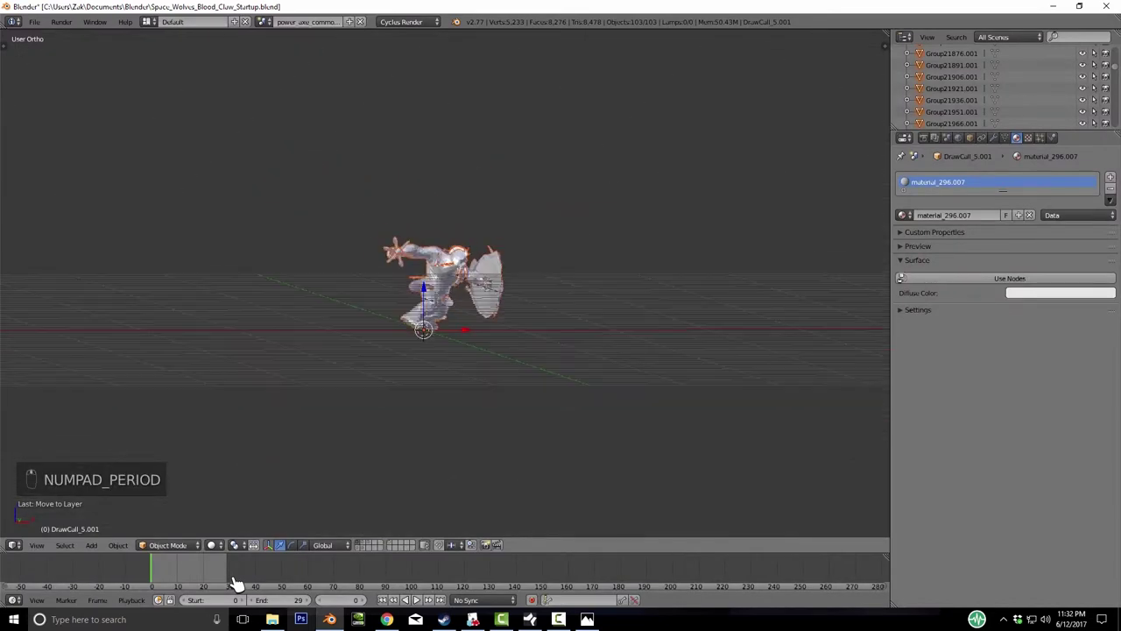
# - Rotate the Dwarf Mace model upright, scale it, and send it to another layer
pyautogui.press('r')
pyautogui.press('r')
pyautogui.click(237, 583)
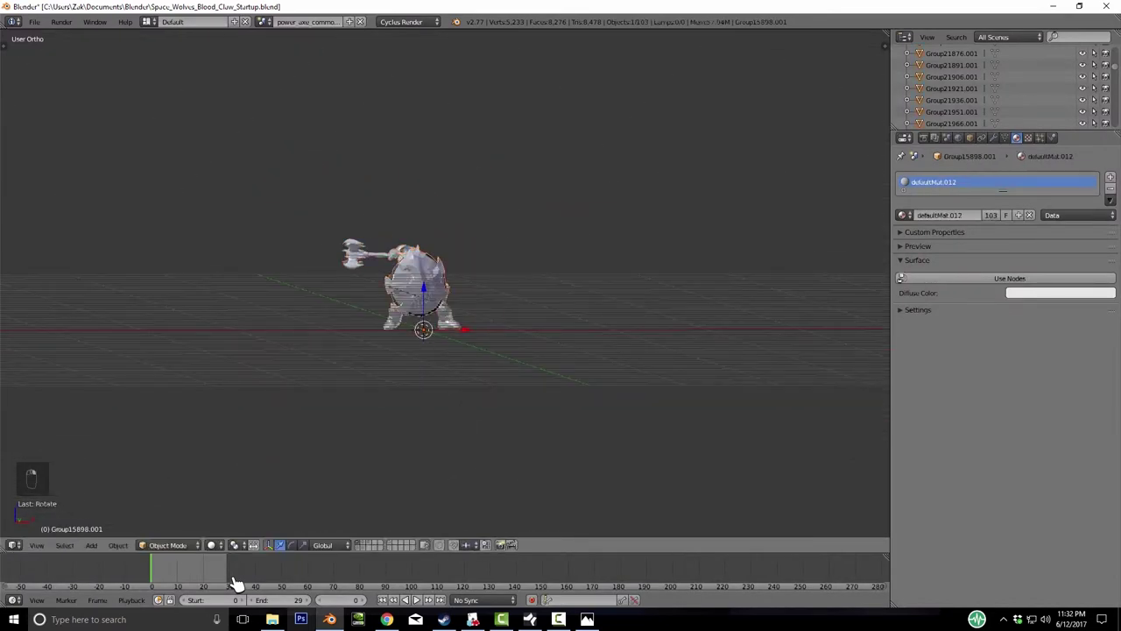
pyautogui.press('s')
pyautogui.press('space')
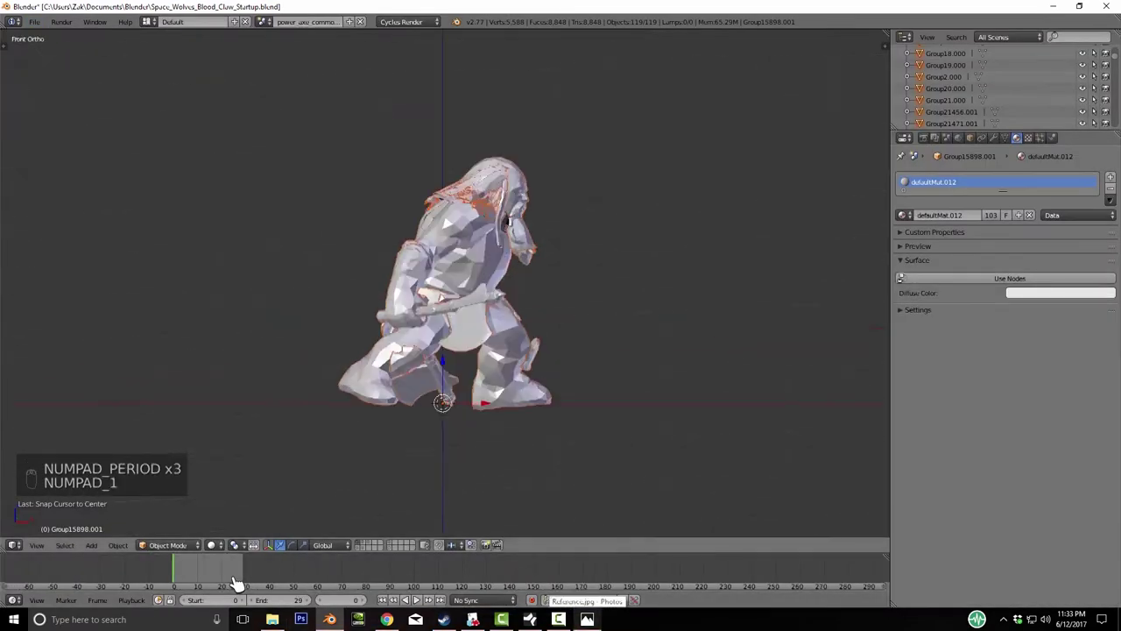
pyautogui.press('s')
pyautogui.press('s')
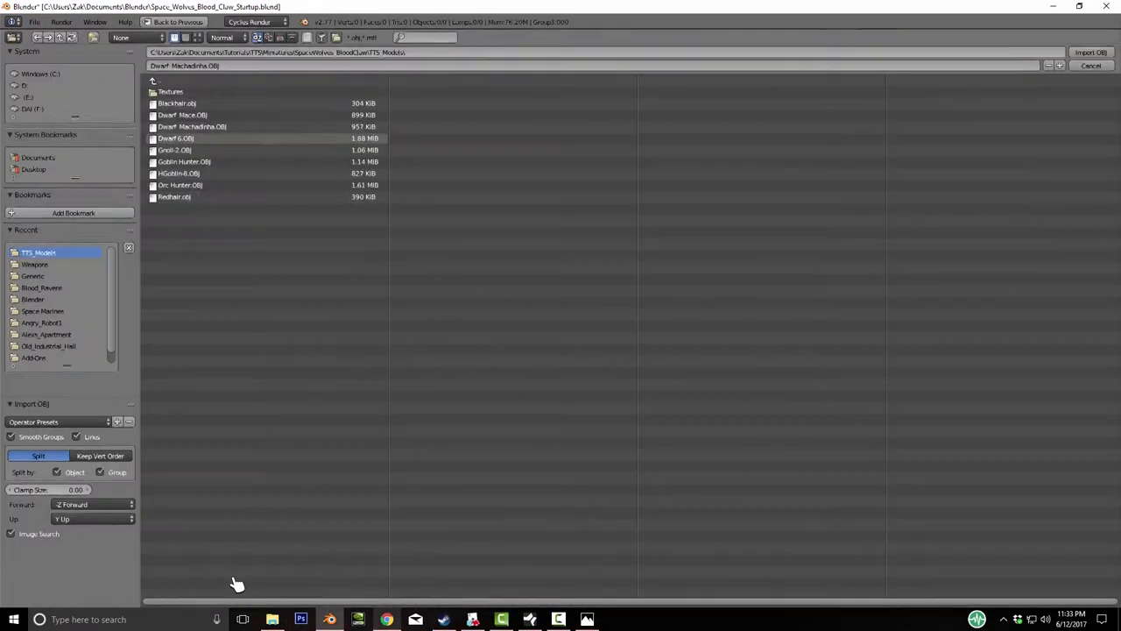
pyautogui.press('r')
pyautogui.press('r')
pyautogui.press('s')
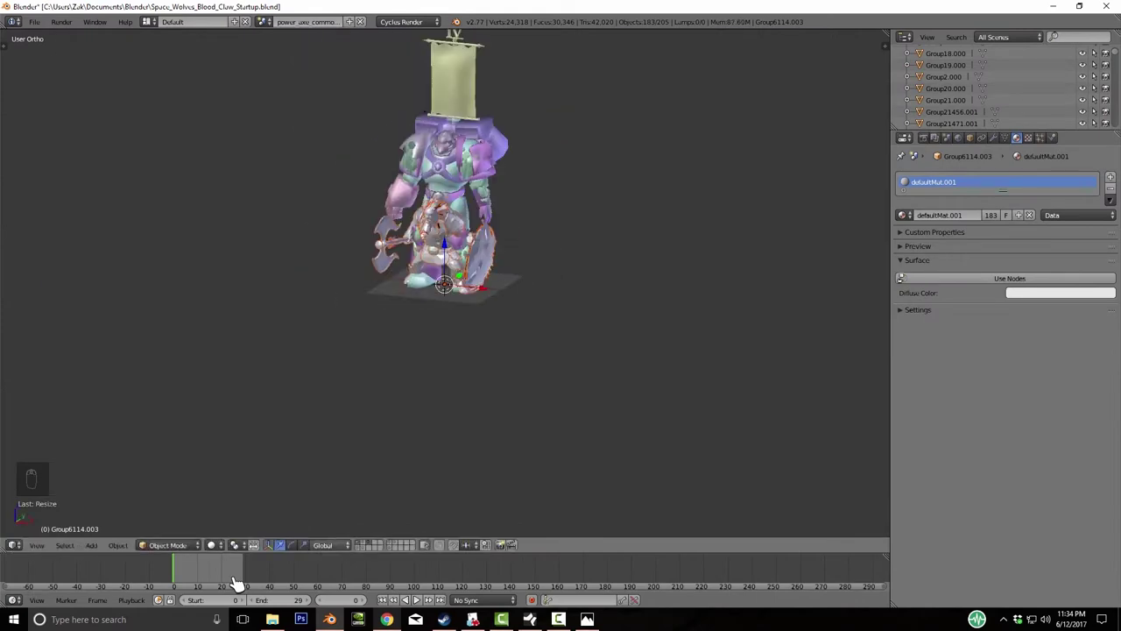
pyautogui.press('m')
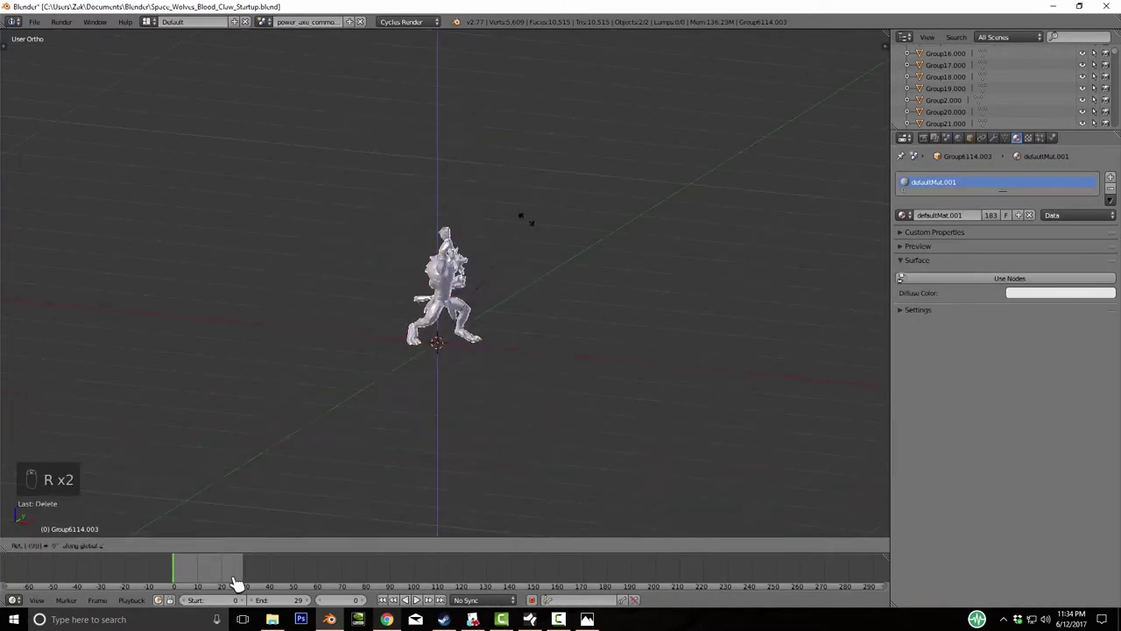
# - Shrink the next imported model in orthographic view and move it to its own layer
pyautogui.press('KP_Decimal')
pyautogui.press('KP_5')
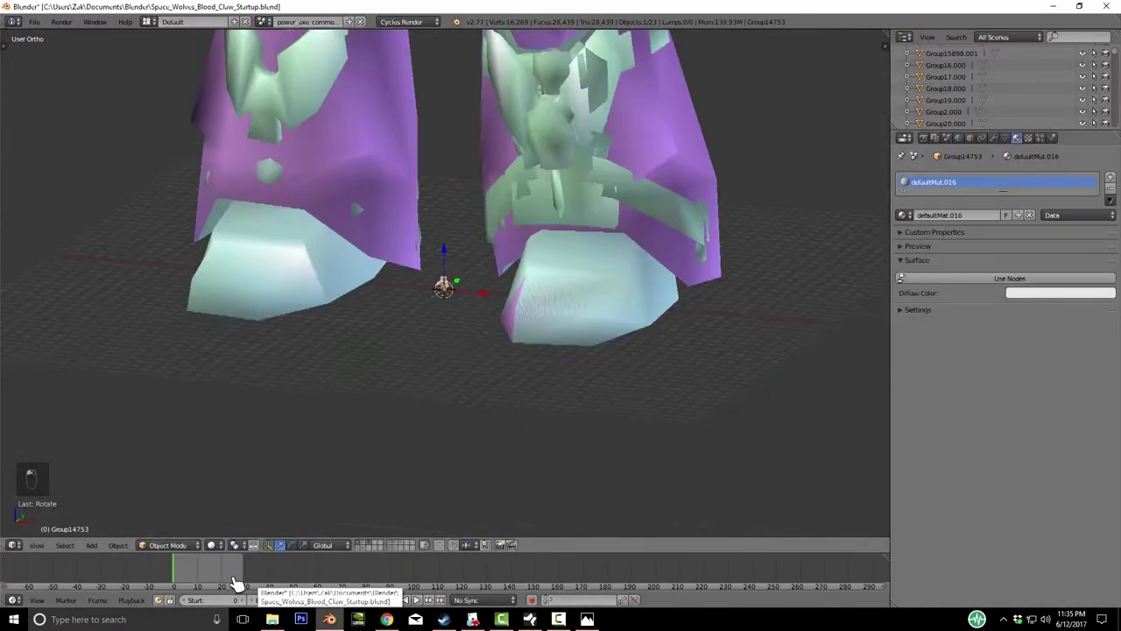
pyautogui.press('s')
pyautogui.press('KP_Decimal')
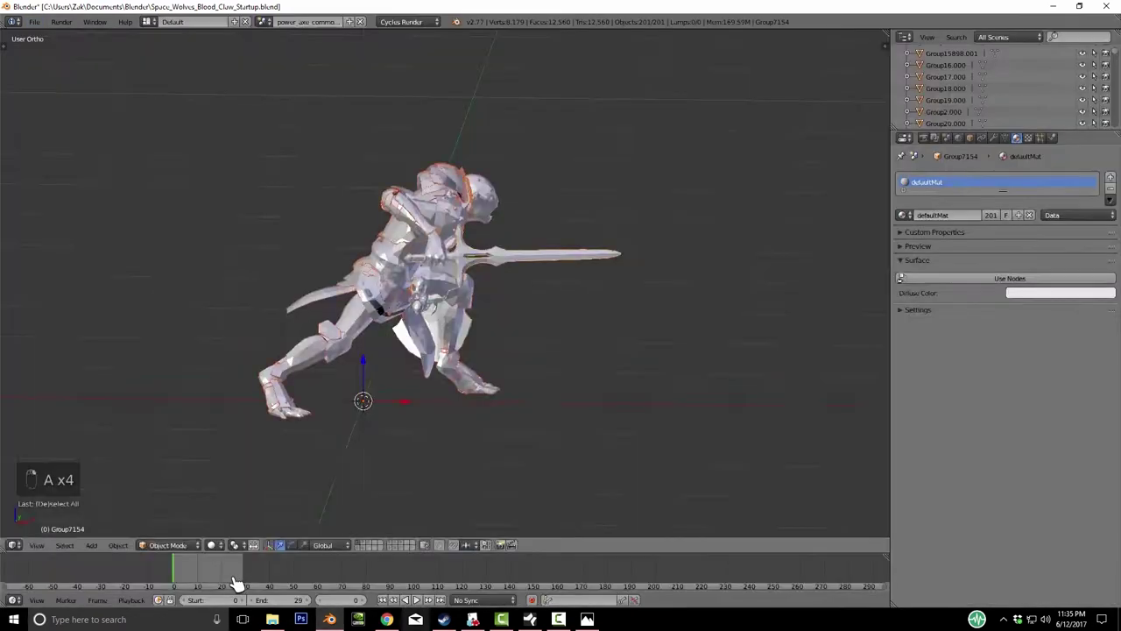
pyautogui.press('m')
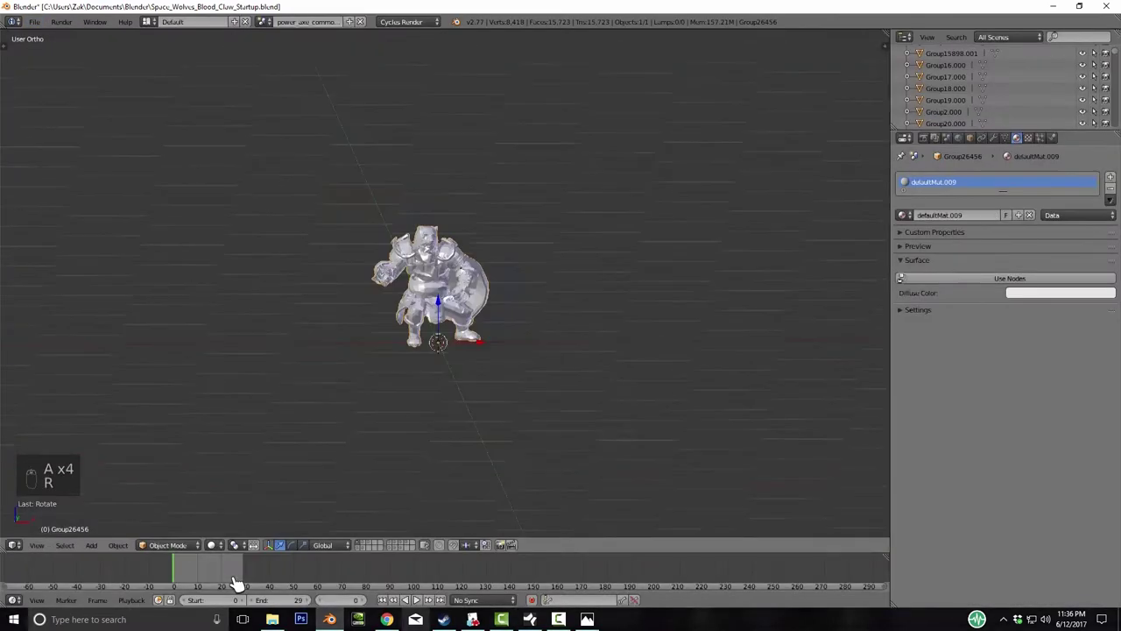
# - Scale the newly imported model, select all its parts and move it to layer 2
pyautogui.press('s')
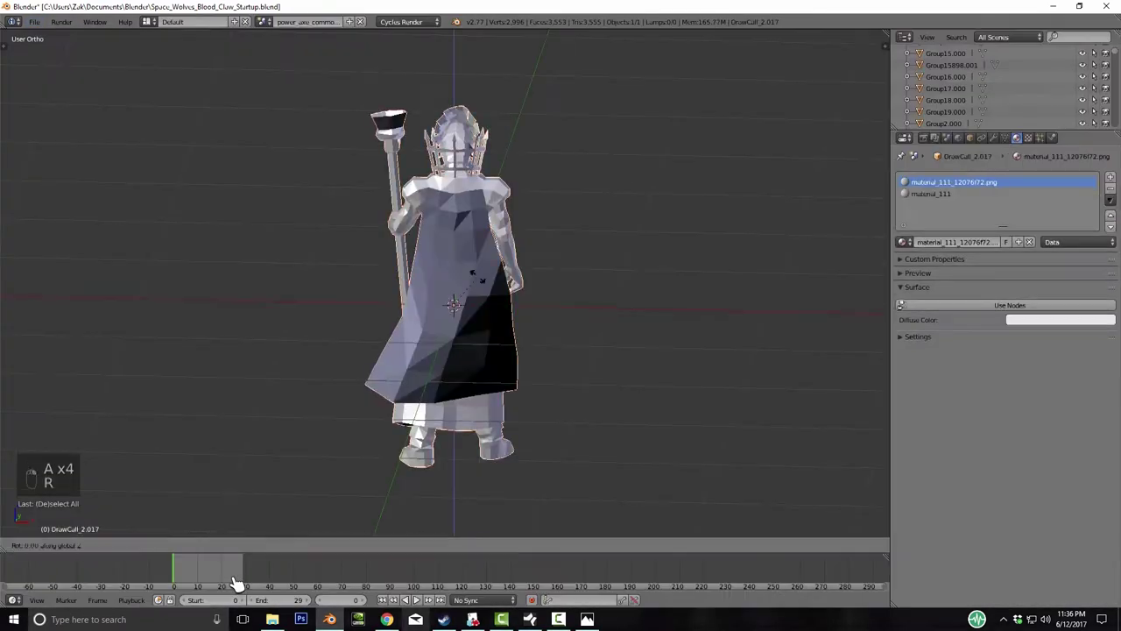
pyautogui.press('s')
pyautogui.press('m')
pyautogui.press('2')
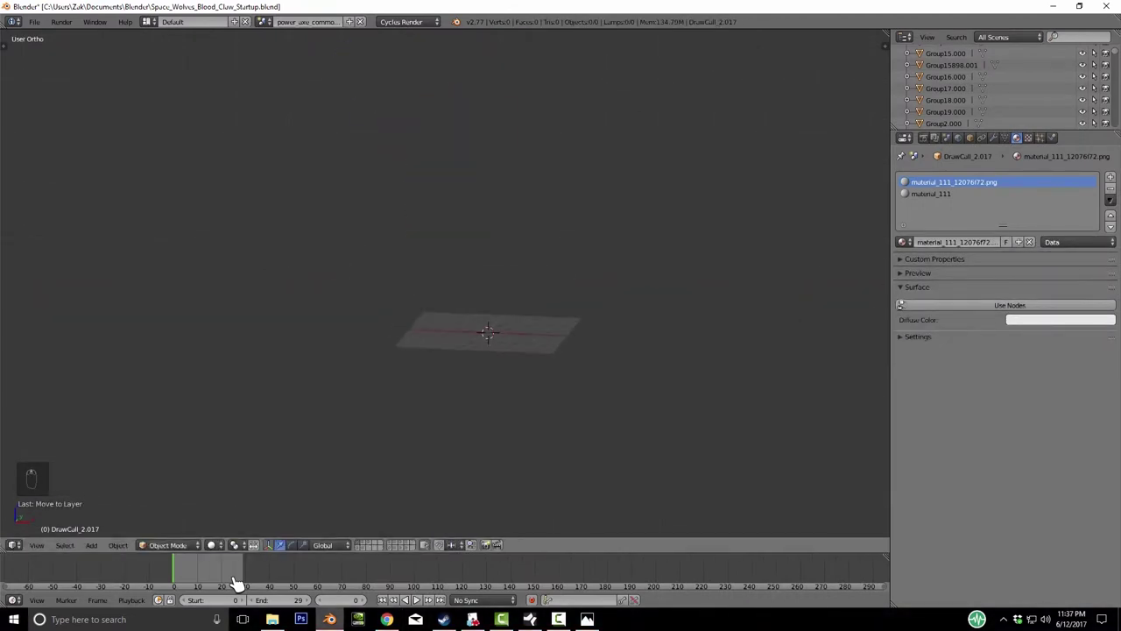
# - Step through layers 2 to 7 to review the marine, axe, dwarf, shield and werewolf figures
pyautogui.press('2')
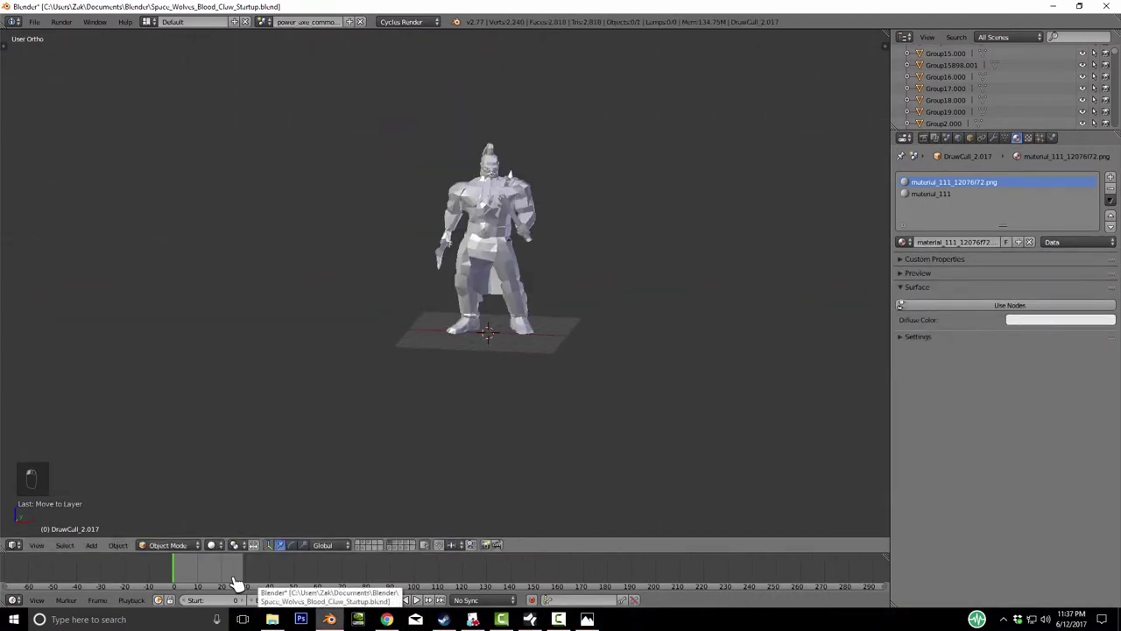
pyautogui.press('KP_Add')
pyautogui.press('3')
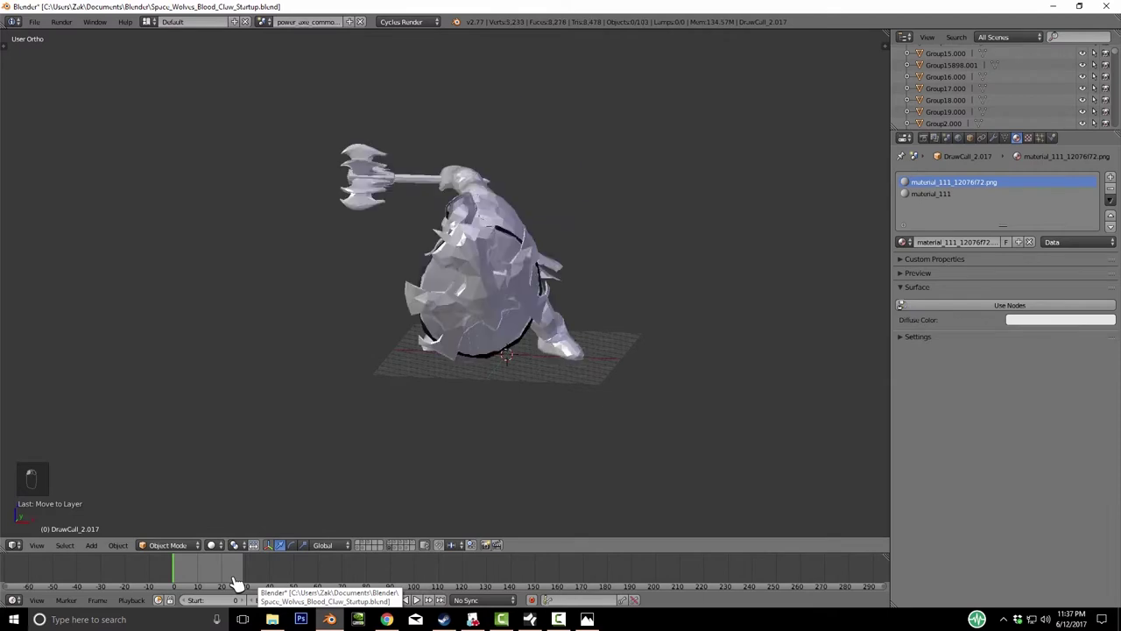
pyautogui.press('4')
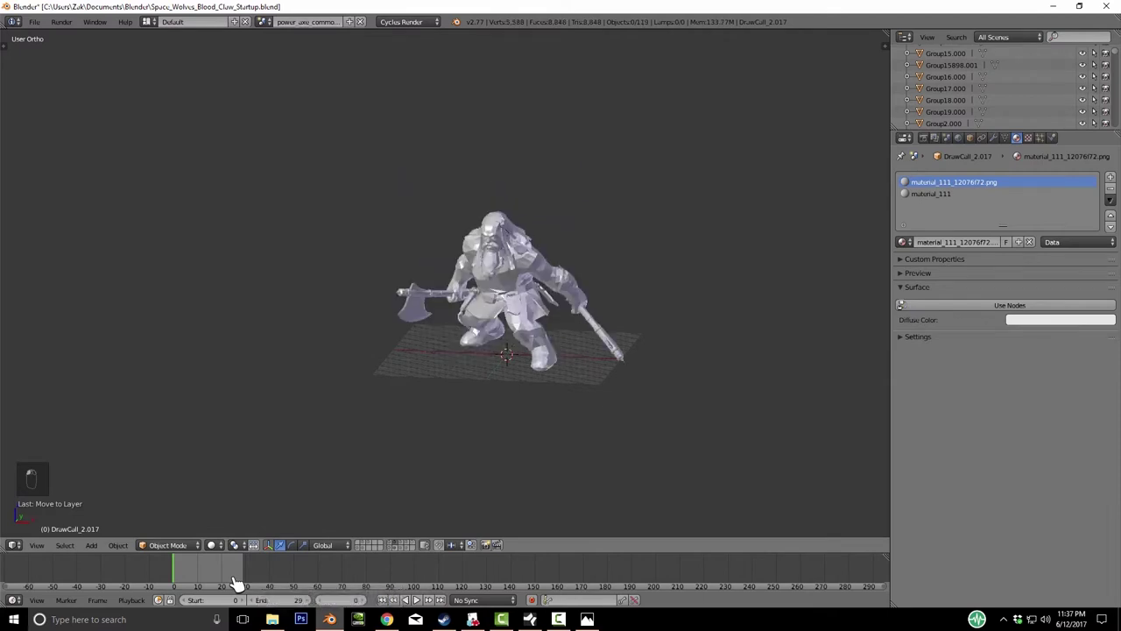
pyautogui.press('5')
pyautogui.press('6')
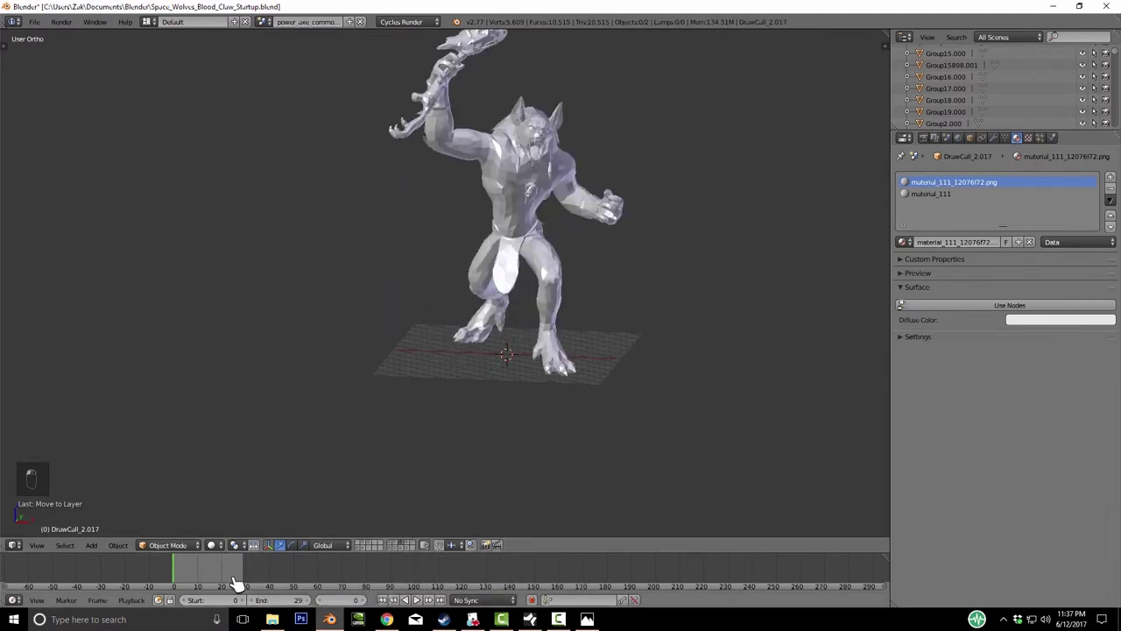
pyautogui.press('7')
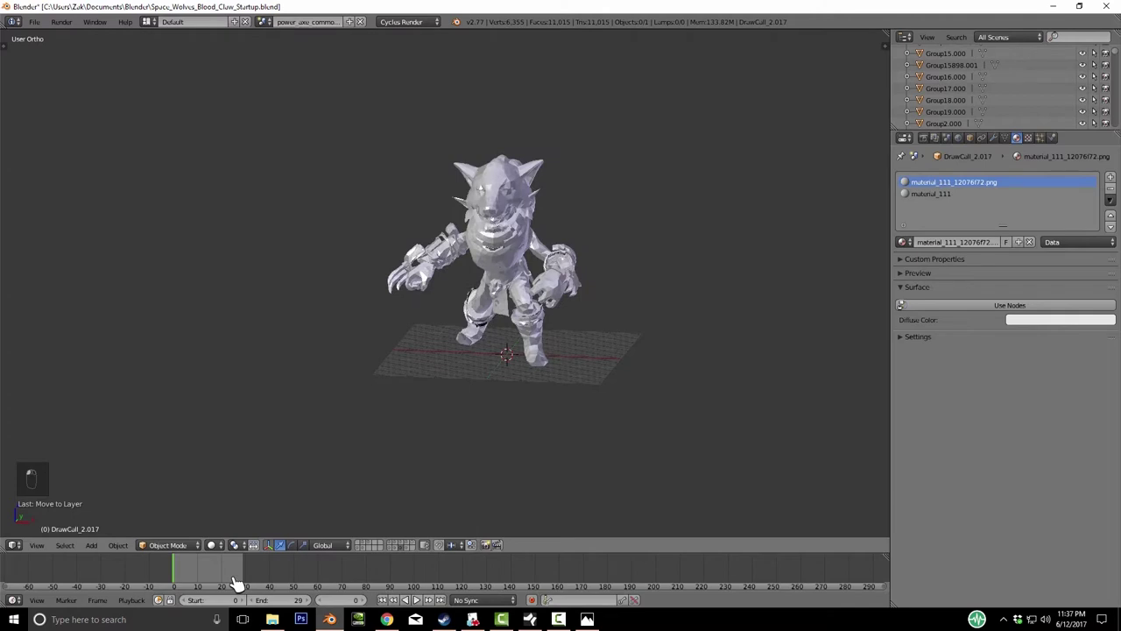
# - Select the clawed armoured character, orbit to face it, and send it to a free layer
pyautogui.press('KP_8')
pyautogui.press('a')
pyautogui.press('KP_8')
pyautogui.press('KP_8')
pyautogui.press('KP_4')
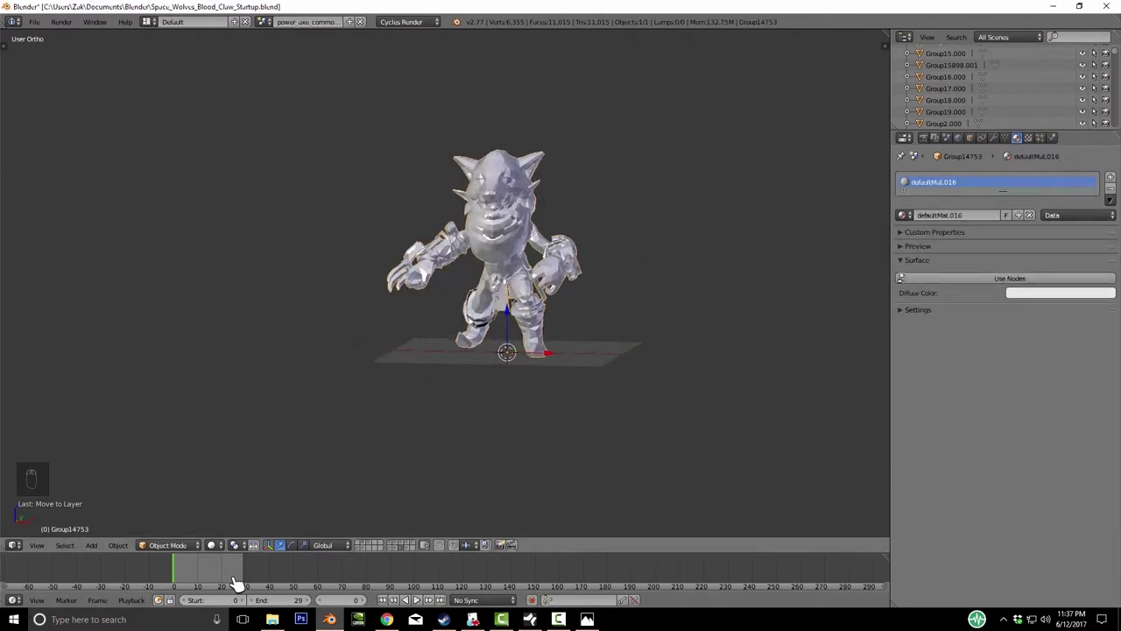
pyautogui.press('KP_4')
pyautogui.press('KP_4')
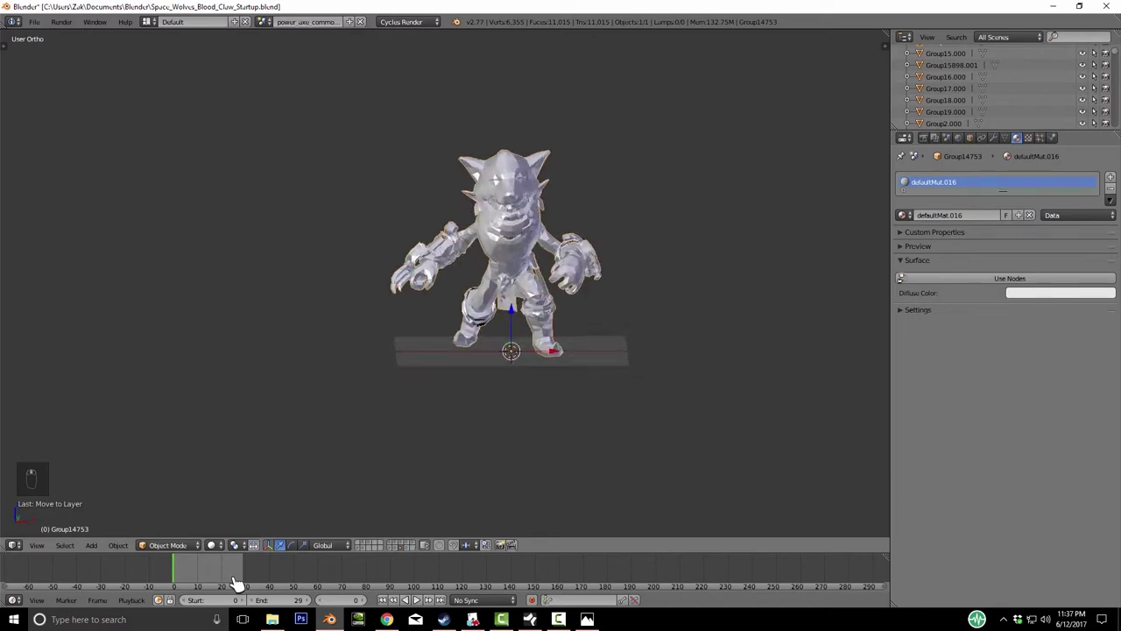
pyautogui.press('m')
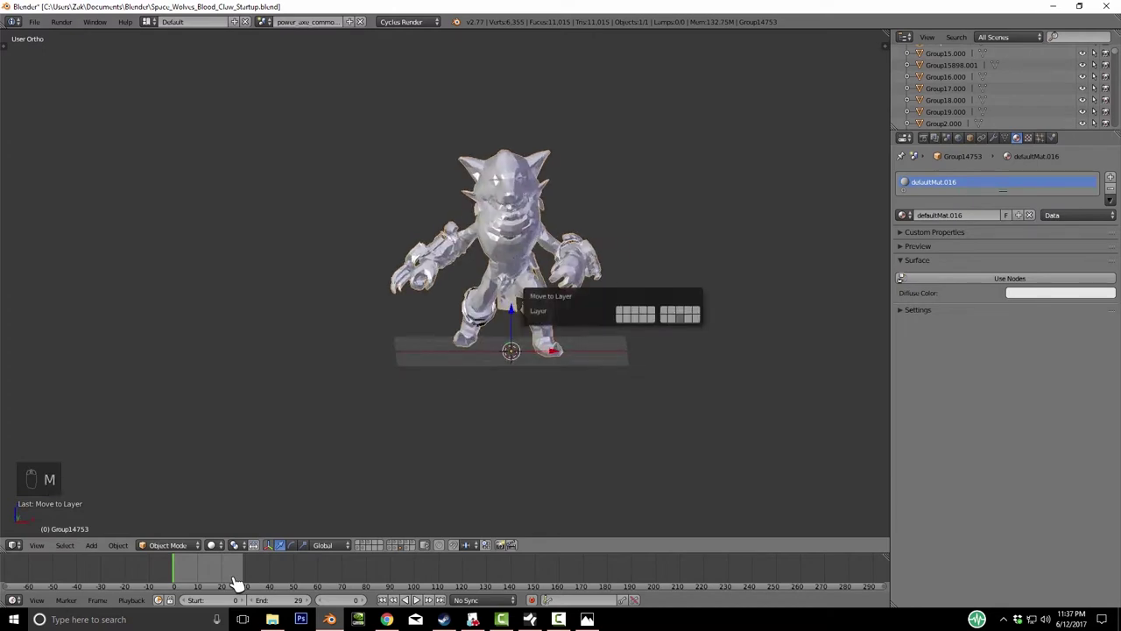
pyautogui.press('Escape')
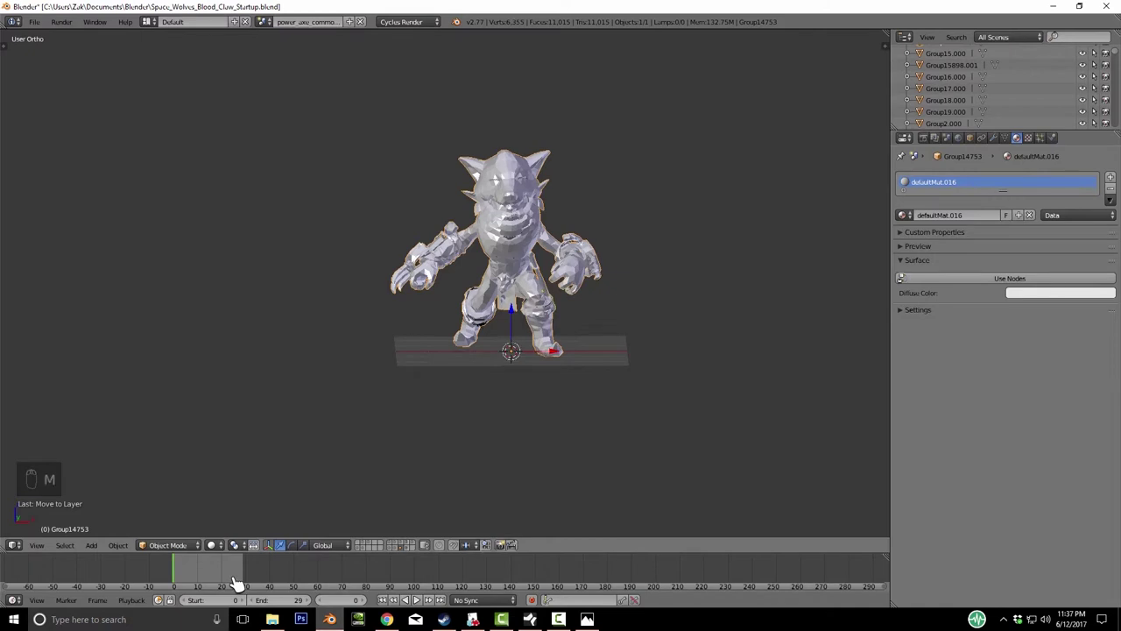
# - Show the robed staff-bearer's layer and orbit and zoom to a frontal view of it
pyautogui.press('1')
pyautogui.press('2')
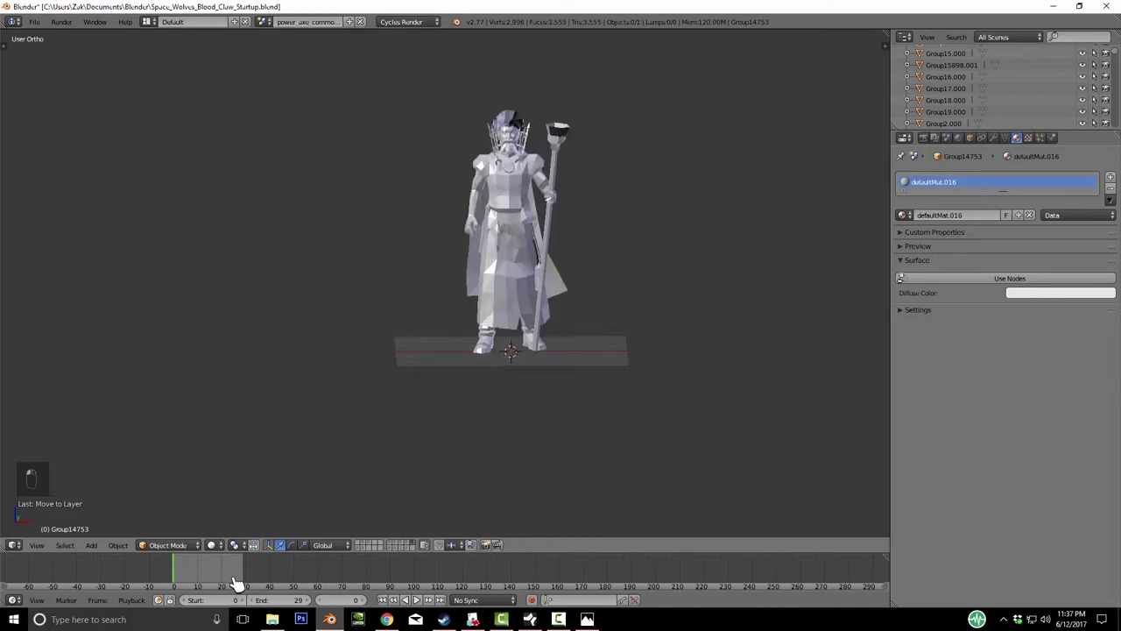
pyautogui.press('KP_6')
pyautogui.press('KP_6')
pyautogui.press('KP_Subtract')
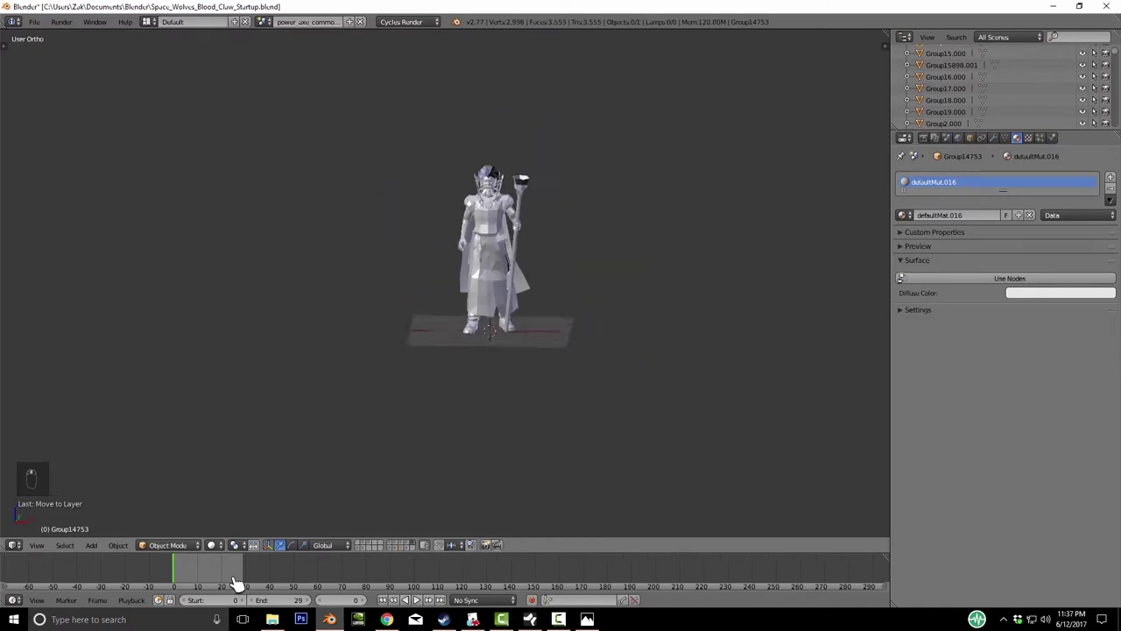
pyautogui.press('KP_4')
pyautogui.press('KP_Add')
pyautogui.press('KP_Add')
# - Frame the robed figure, then orbit the view around to face the coloured marine
pyautogui.press('KP_6')
pyautogui.press('KP_6')
pyautogui.press('KP_6')
pyautogui.press('KP_6')
pyautogui.press('a')
pyautogui.press('a')
pyautogui.press('a')
pyautogui.press('a')
pyautogui.press('a')
pyautogui.press('a')
pyautogui.press('a')
pyautogui.press('KP_Decimal')
pyautogui.press('a')
pyautogui.press('a')
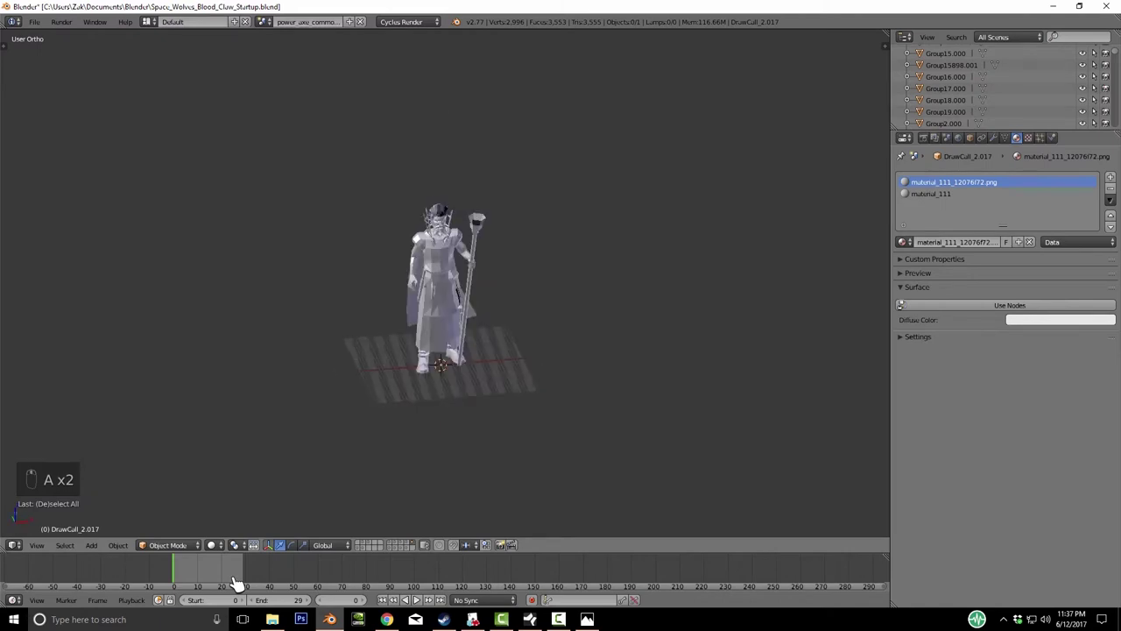
pyautogui.moveTo(235, 583); pyautogui.dragTo(235, 582, button='middle')
pyautogui.scroll(-4, 235, 582)
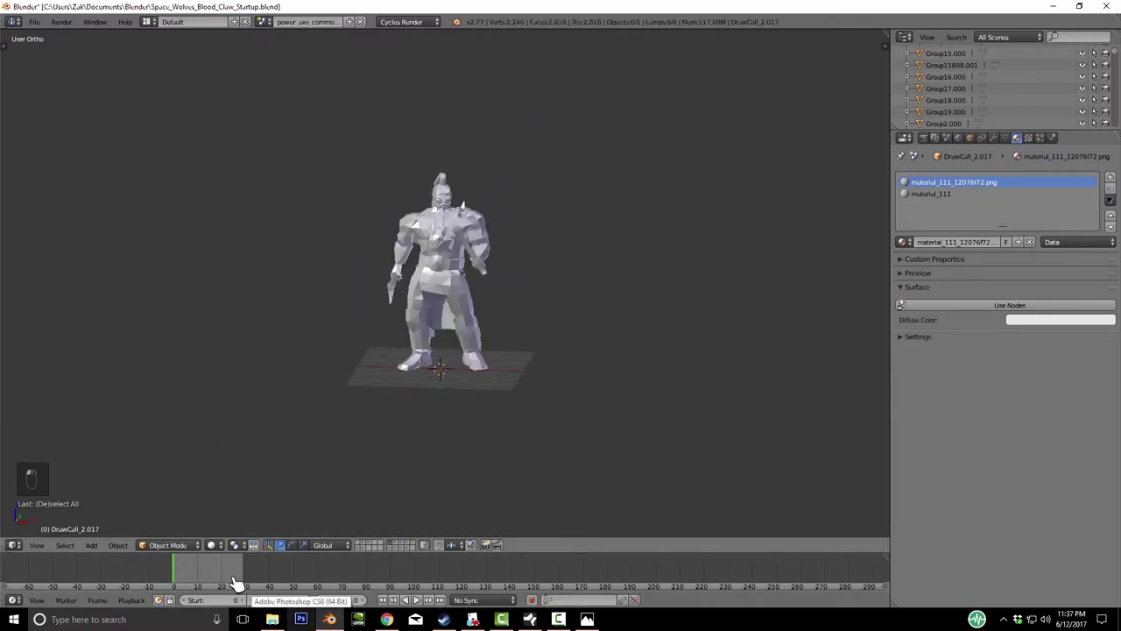
pyautogui.moveTo(235, 583); pyautogui.dragTo(235, 583, button='middle')
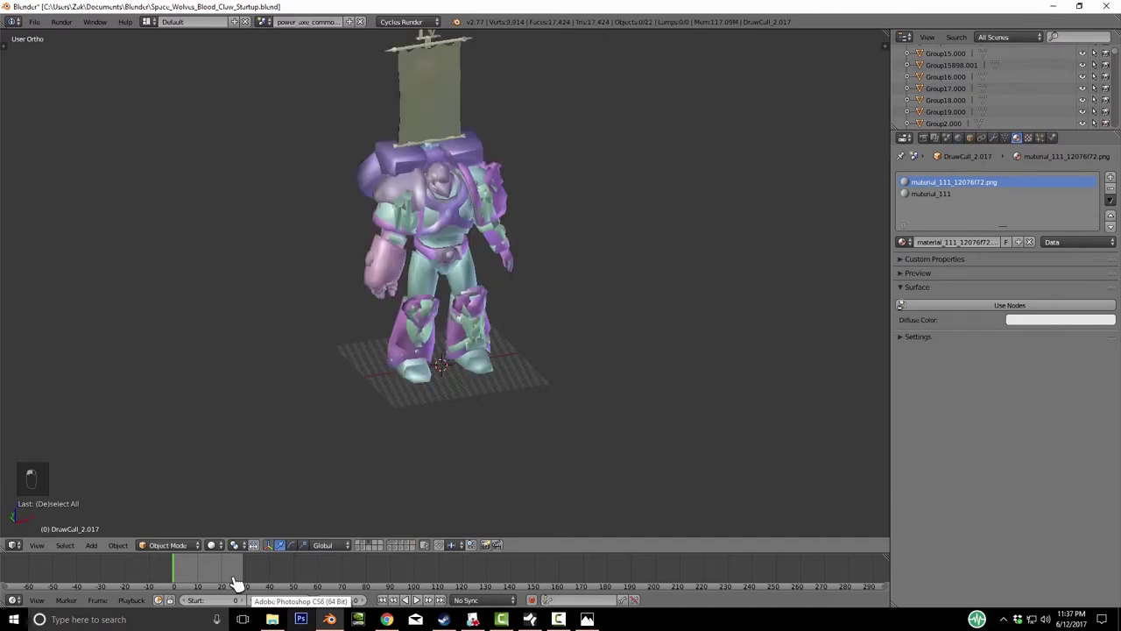
pyautogui.moveTo(235, 583); pyautogui.dragTo(235, 583, button='middle')
pyautogui.scroll(-3, 235, 582)
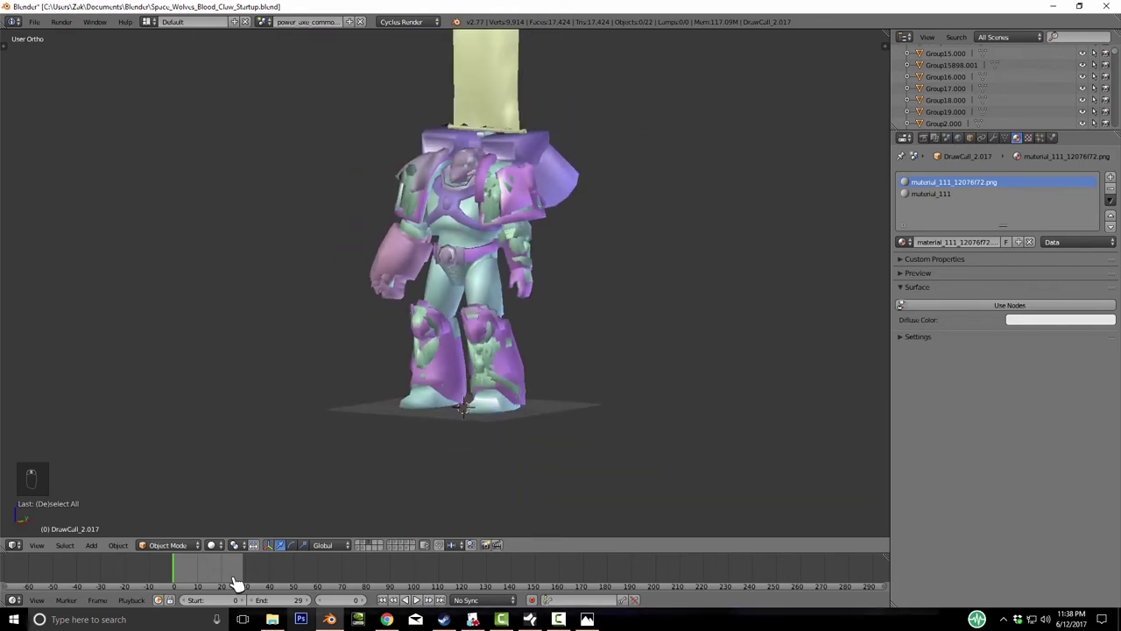
# - Select the commander armour and scroll the Outliner's parts list down to the skeleton and weapon references
pyautogui.rightClick(235, 583)
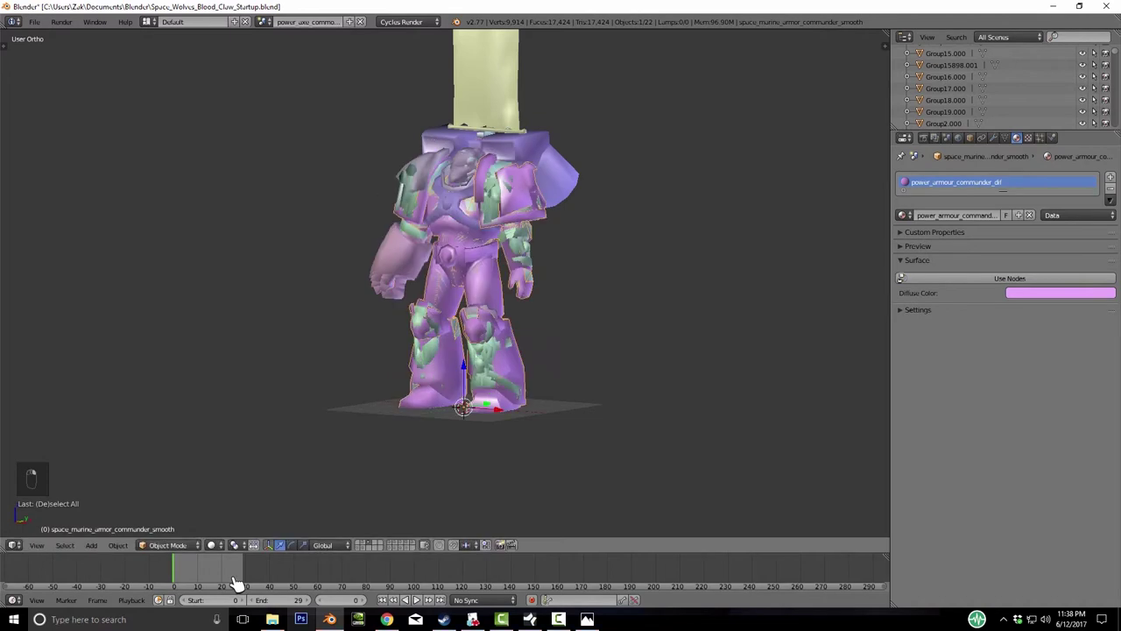
pyautogui.moveTo(235, 583); pyautogui.dragTo(235, 582, button='middle')
pyautogui.scroll(10, 999, 87)
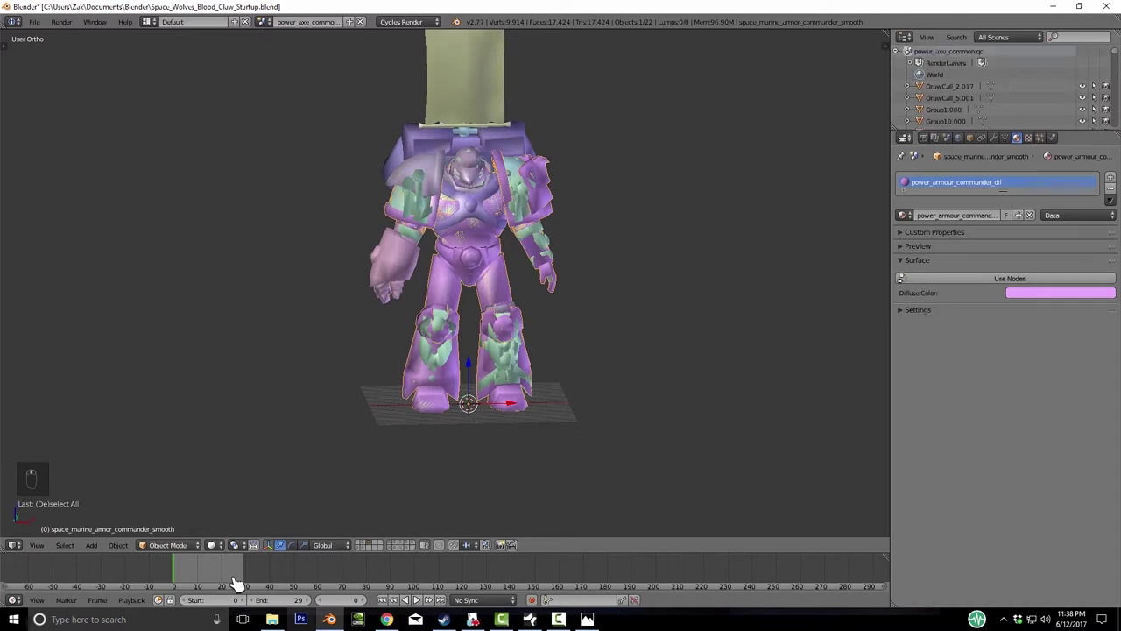
pyautogui.scroll(-2, 999, 87)
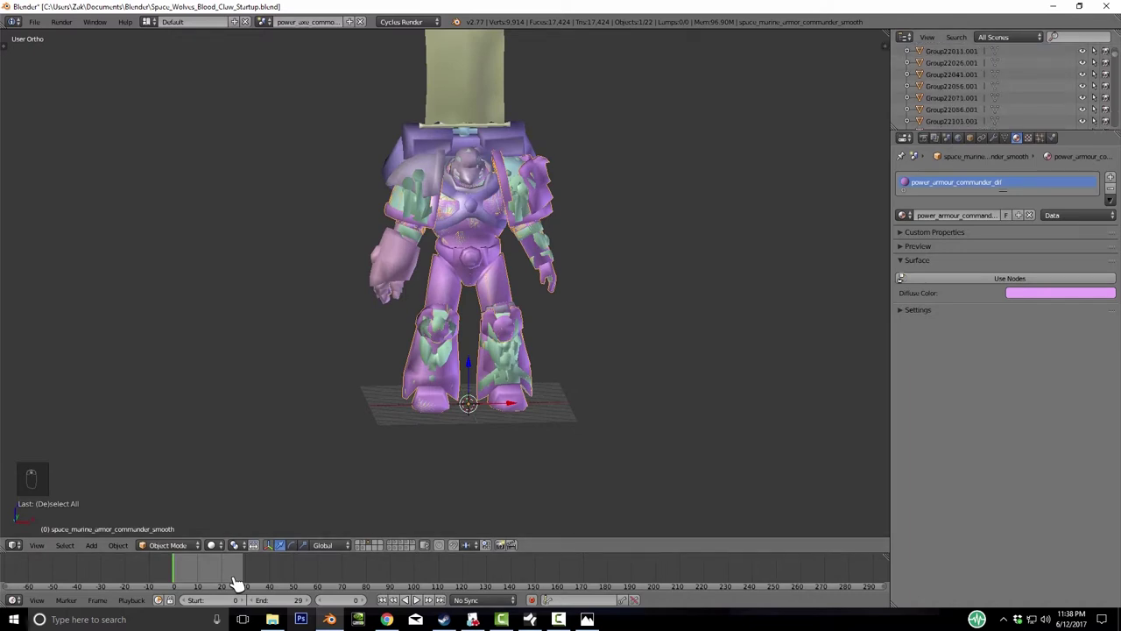
pyautogui.scroll(-20, 999, 88)
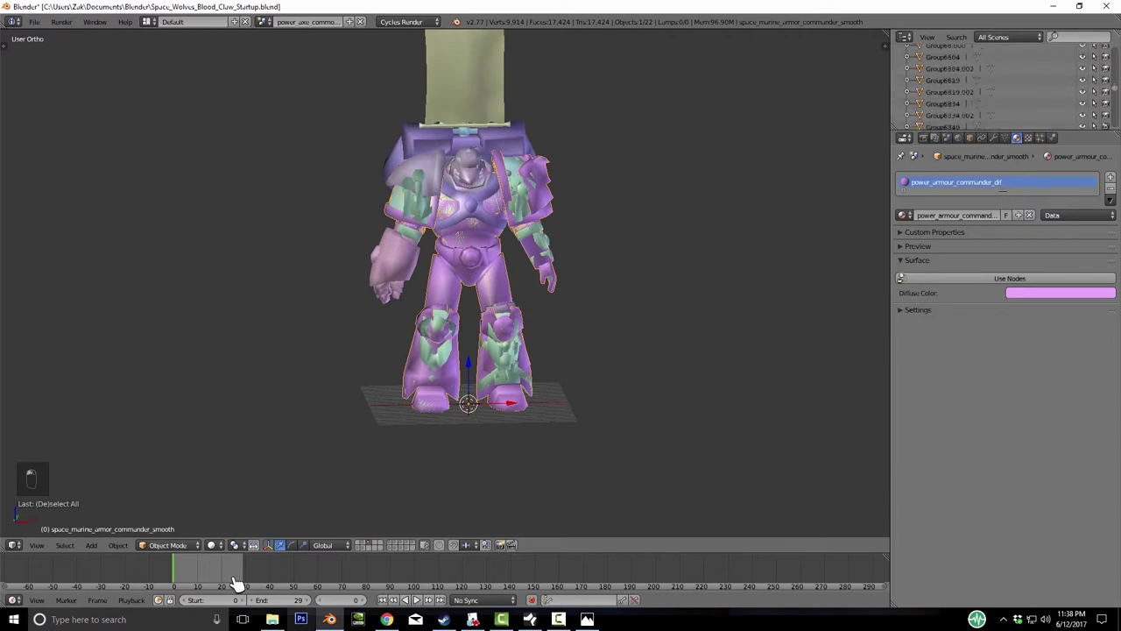
pyautogui.scroll(-3, 999, 88)
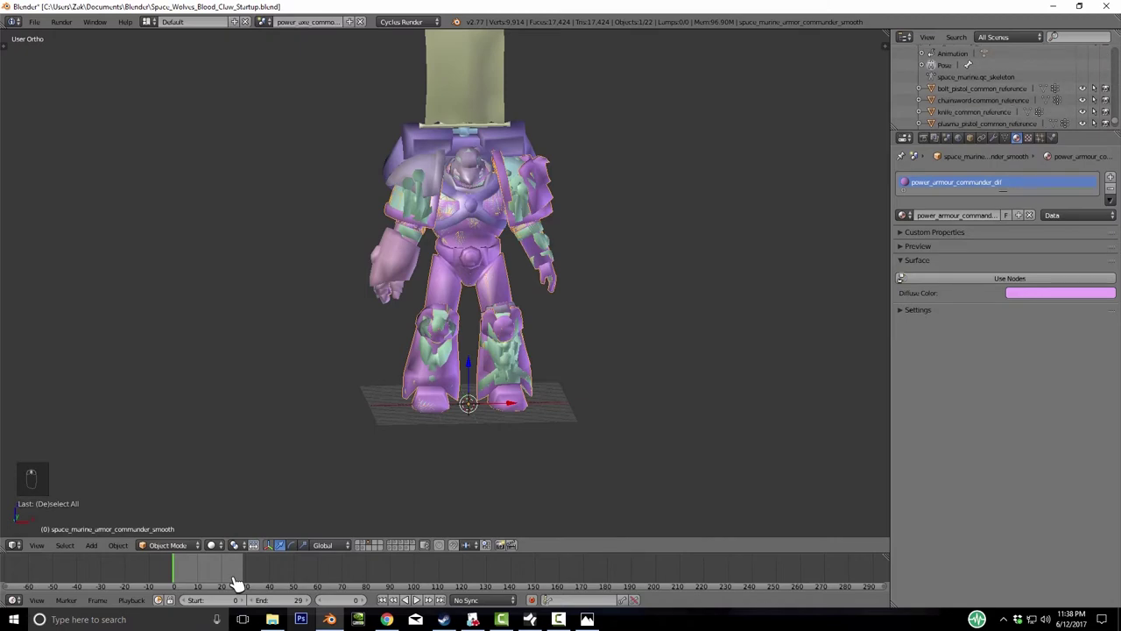
pyautogui.press('KP_6')
pyautogui.press('KP_6')
pyautogui.press('KP_6')
pyautogui.press('KP_6')
pyautogui.press('KP_6')
pyautogui.press('KP_6')
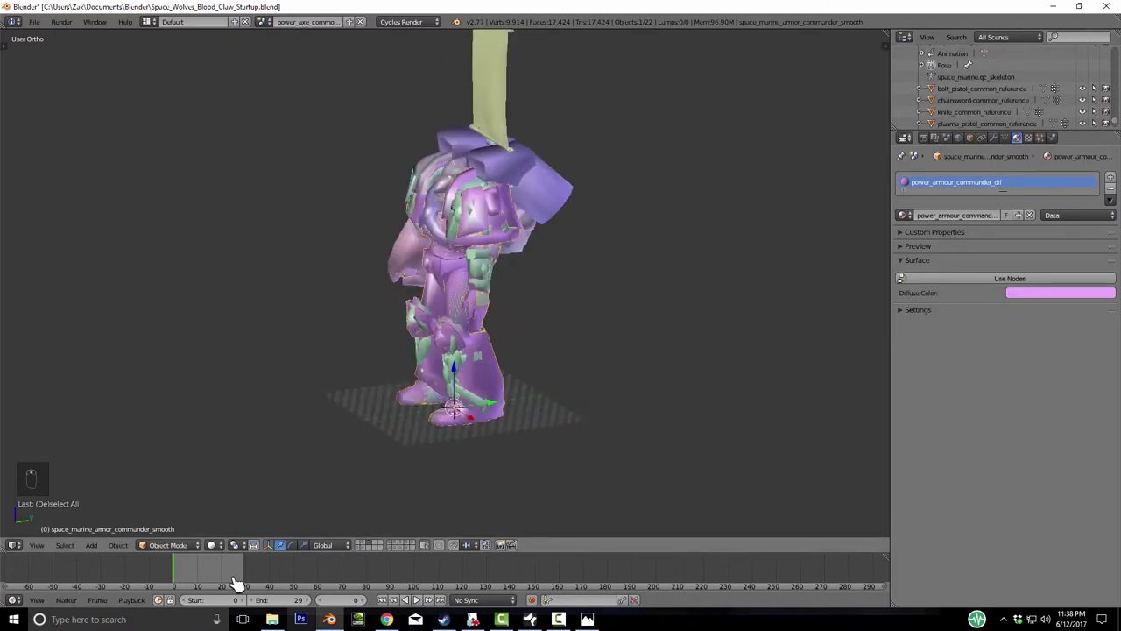
pyautogui.press('KP_4')
pyautogui.press('KP_4')
pyautogui.press('KP_4')
pyautogui.press('KP_4')
pyautogui.press('KP_4')
pyautogui.press('KP_4')
pyautogui.press('KP_4')
pyautogui.scroll(-3, 999, 88)
pyautogui.scroll(-4, 998, 87)
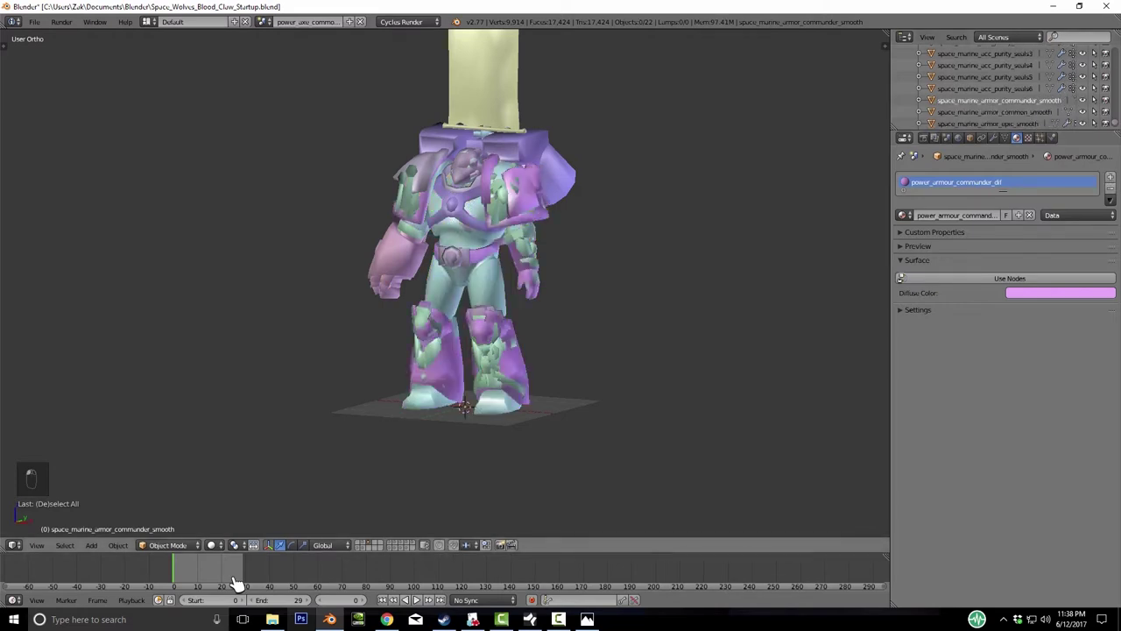
# - Slide the pink commander armour along X to identify it, cancelling each move
pyautogui.hotkey('ctrl', 'z')
pyautogui.press('g')
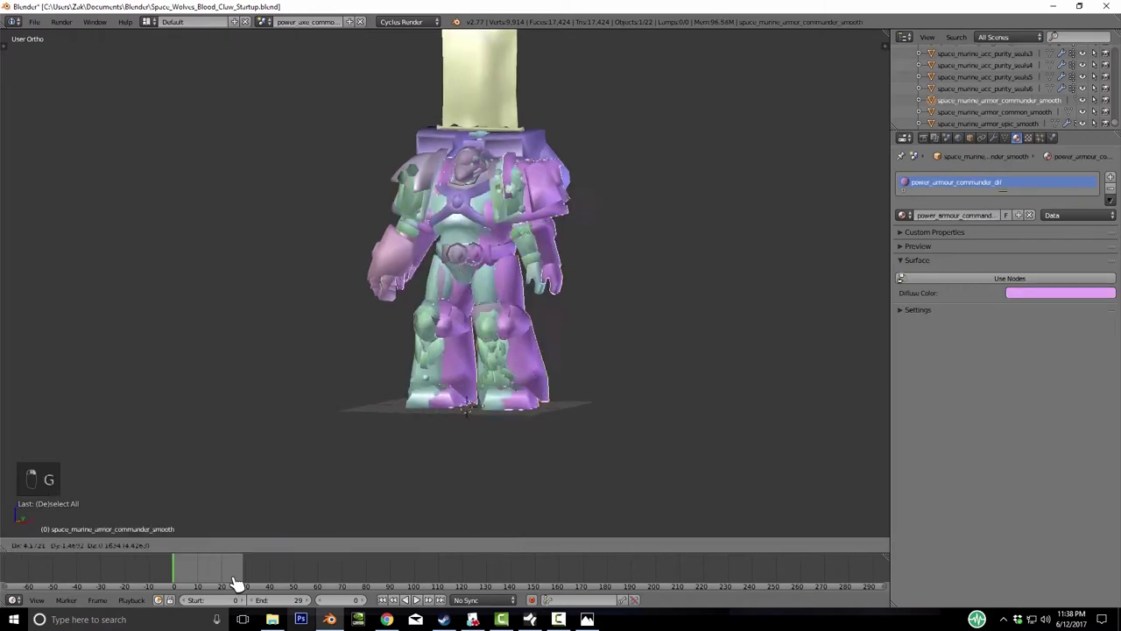
pyautogui.press('x')
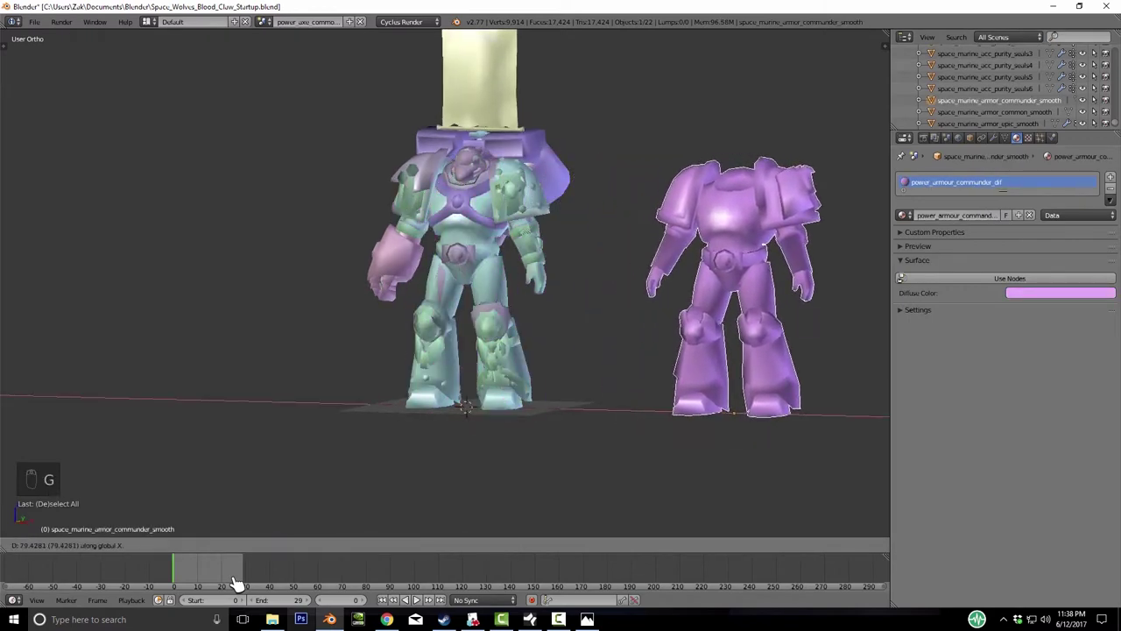
pyautogui.rightClick(237, 583)
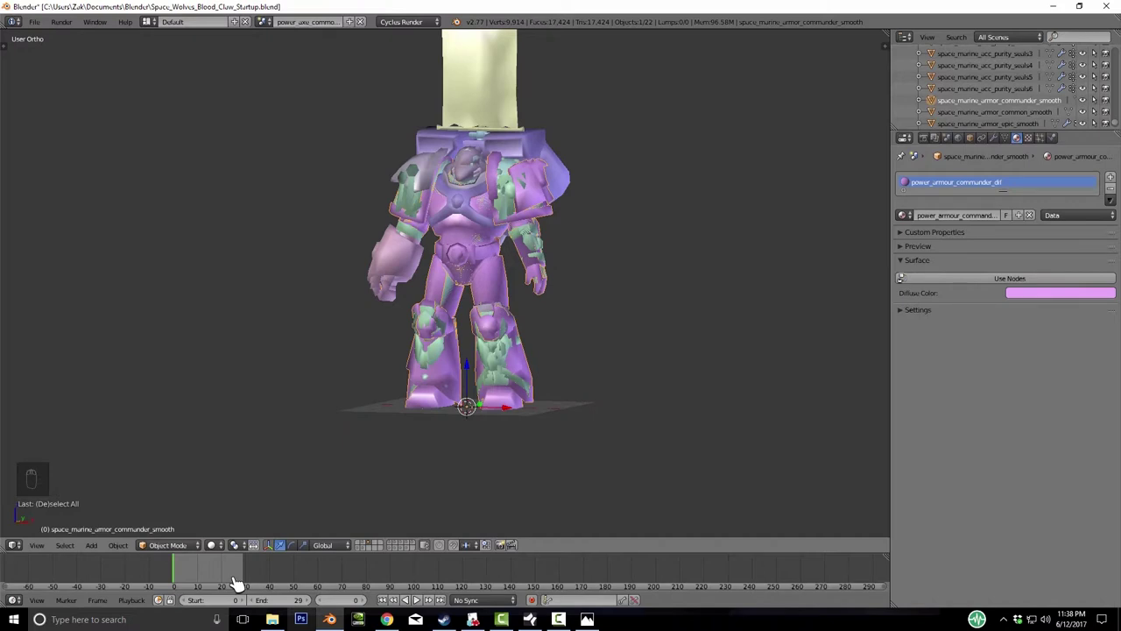
pyautogui.press('KP_4')
pyautogui.press('KP_4')
pyautogui.press('KP_4')
pyautogui.press('KP_4')
pyautogui.press('KP_4')
pyautogui.press('KP_4')
pyautogui.press('KP_4')
pyautogui.press('KP_4')
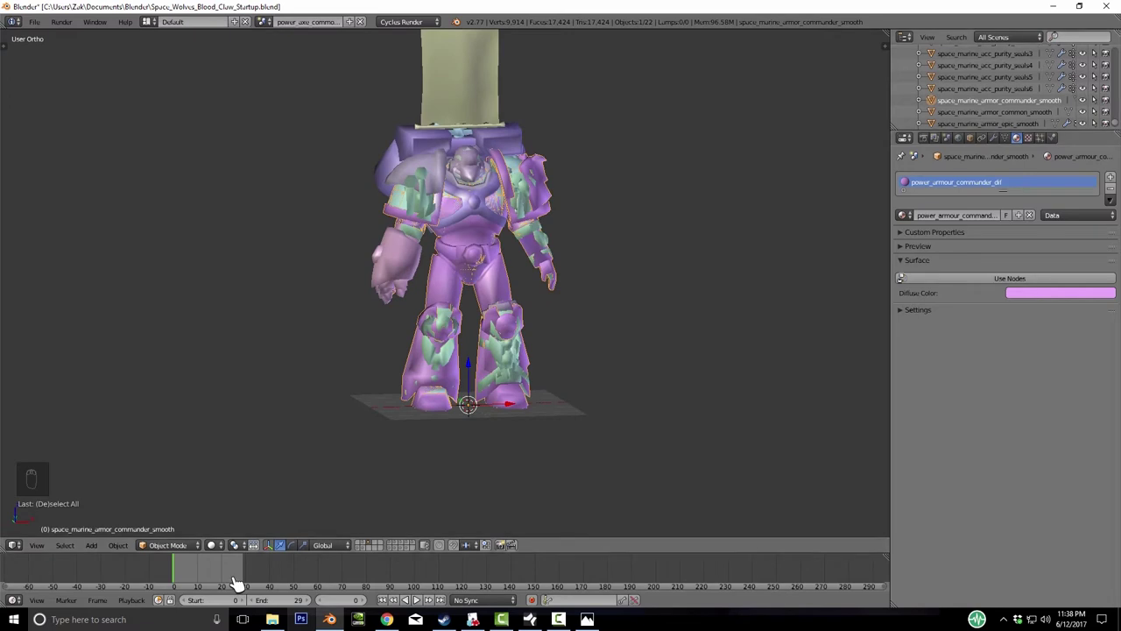
pyautogui.press('g')
pyautogui.press('x')
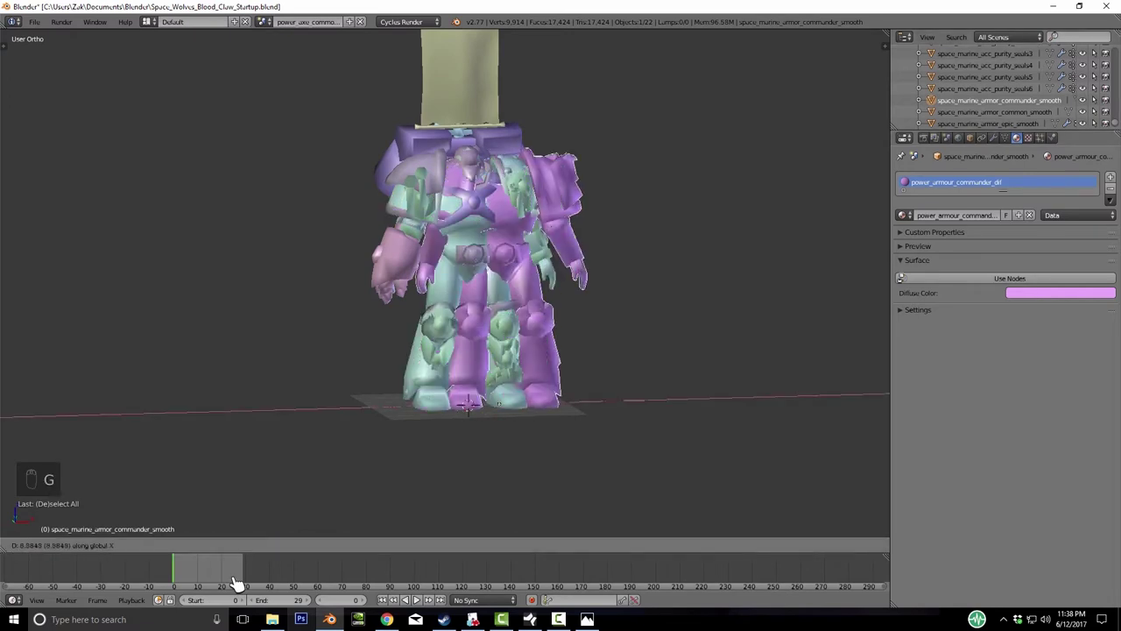
pyautogui.press('Escape')
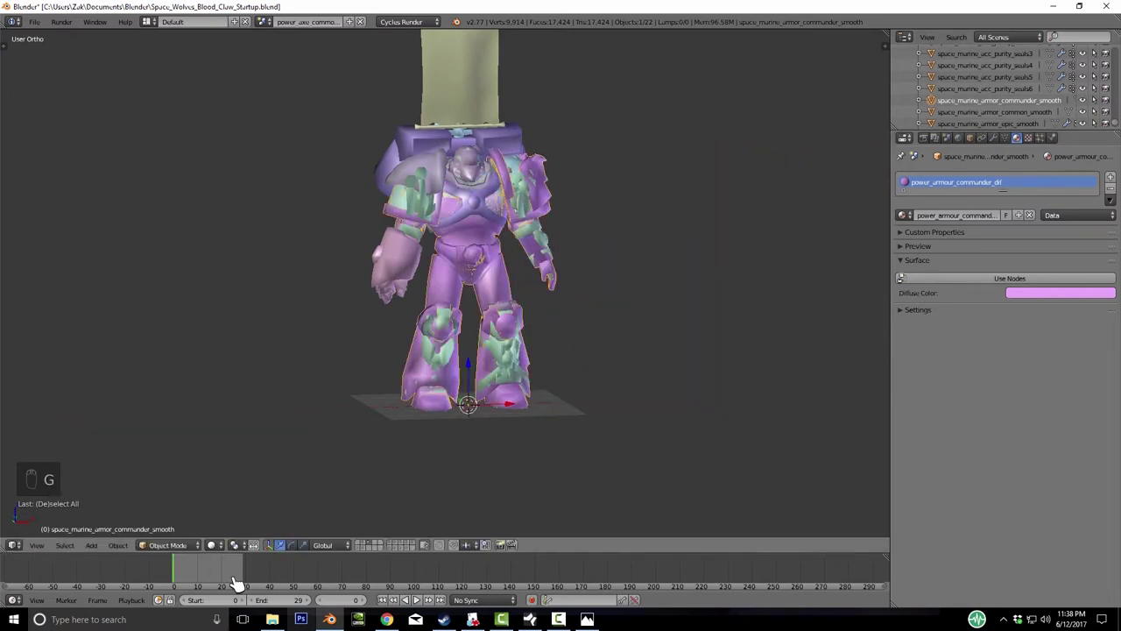
pyautogui.press('g')
pyautogui.press('x')
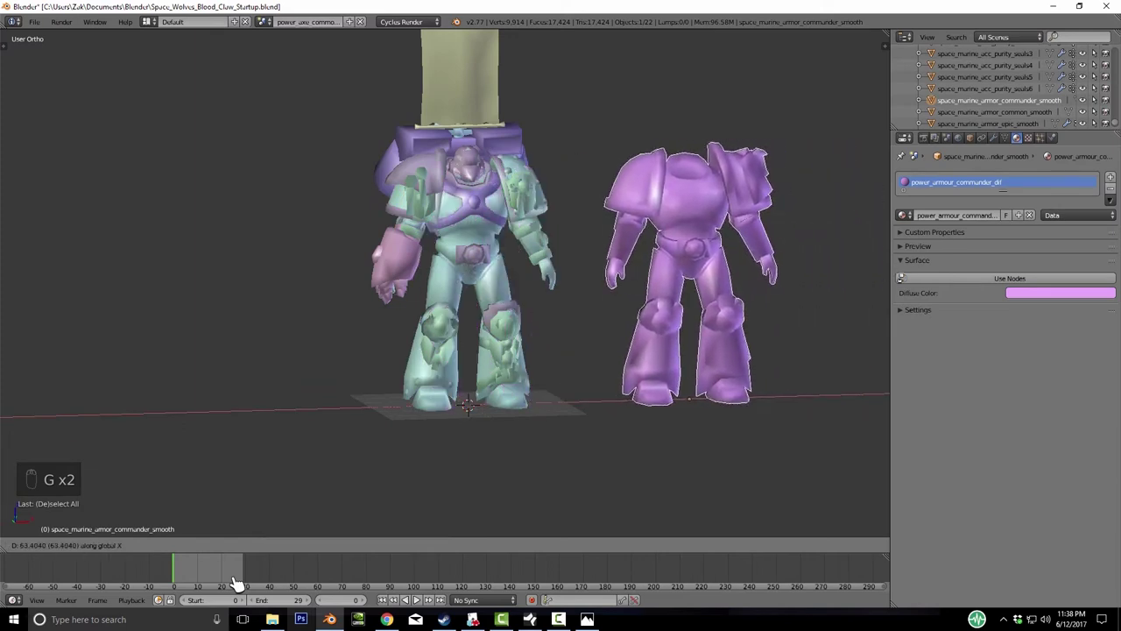
pyautogui.rightClick(237, 583)
# - Delete the pink commander armour set and test-move the next set before switching to the reference photo
pyautogui.press('Delete')
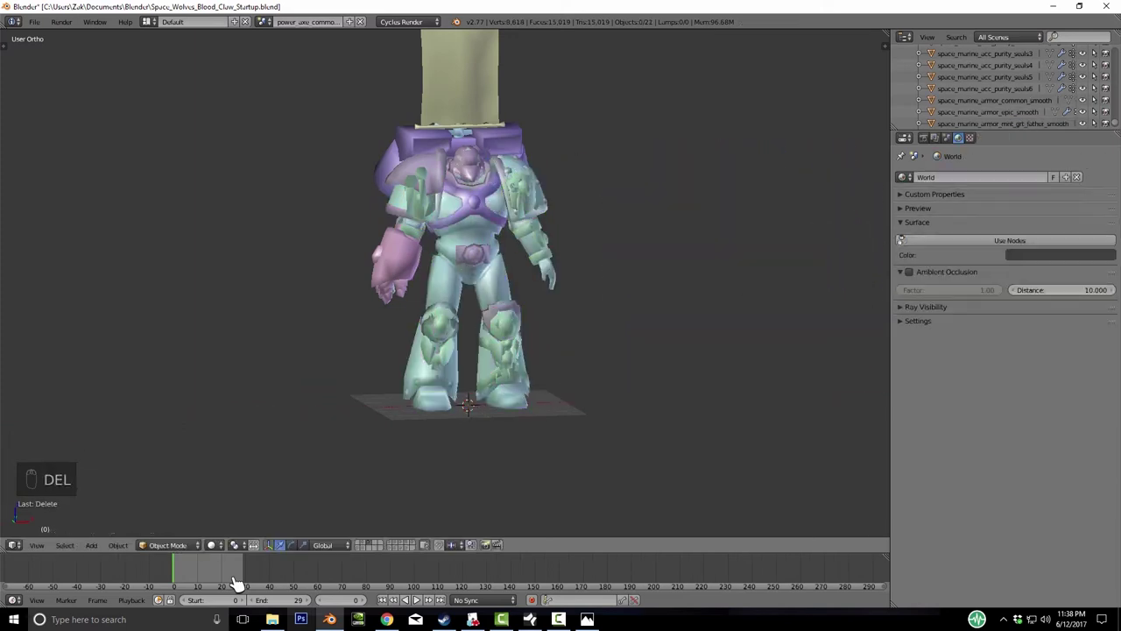
pyautogui.press('g')
pyautogui.press('x')
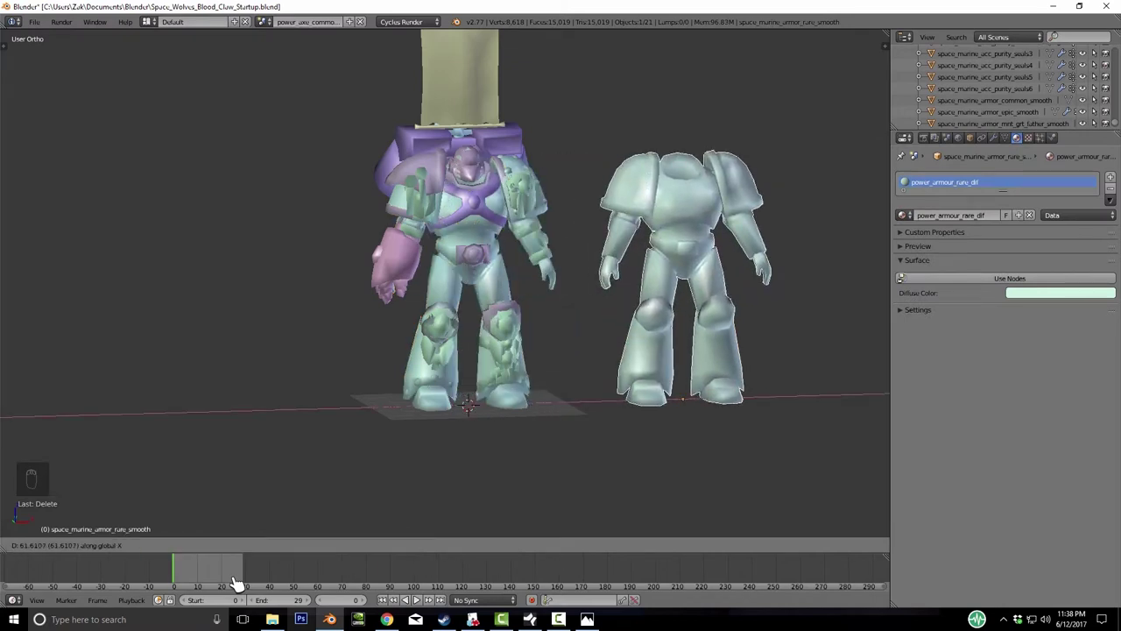
pyautogui.rightClick(237, 583)
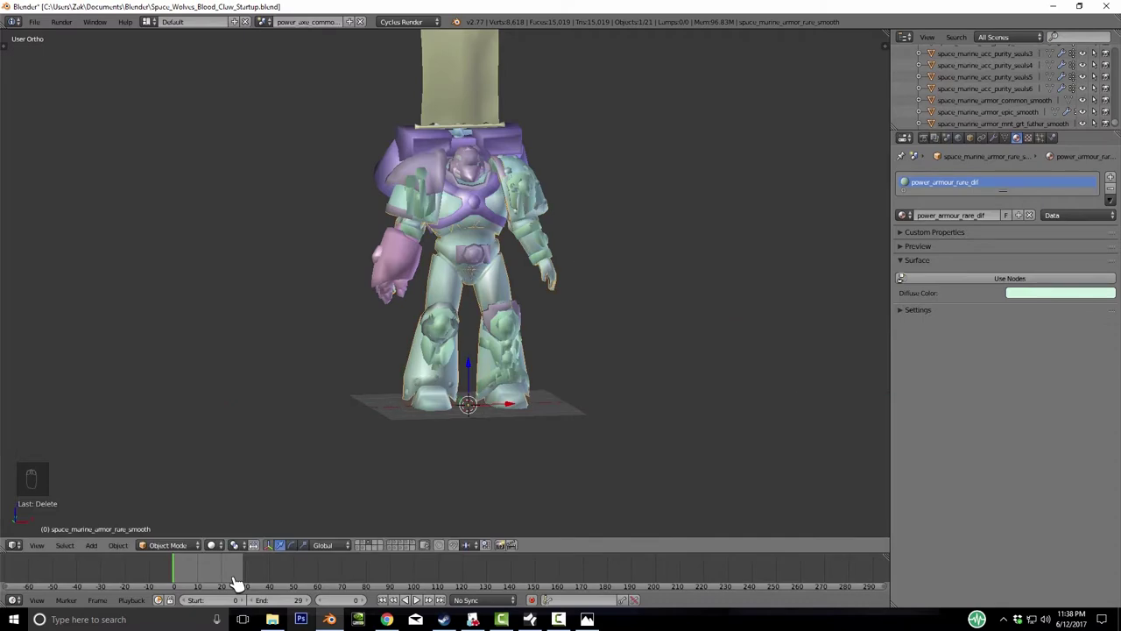
pyautogui.hotkey('alt', 'Tab')
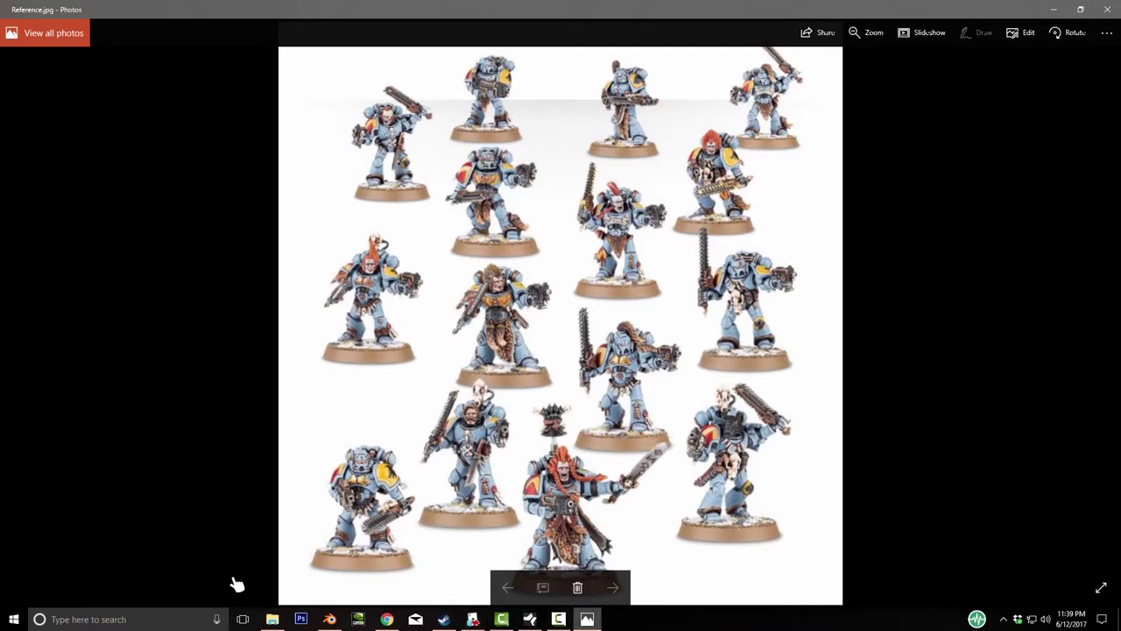
# - Leave the Reference.jpg photo and return to the Blender marine scene
pyautogui.press('Return')
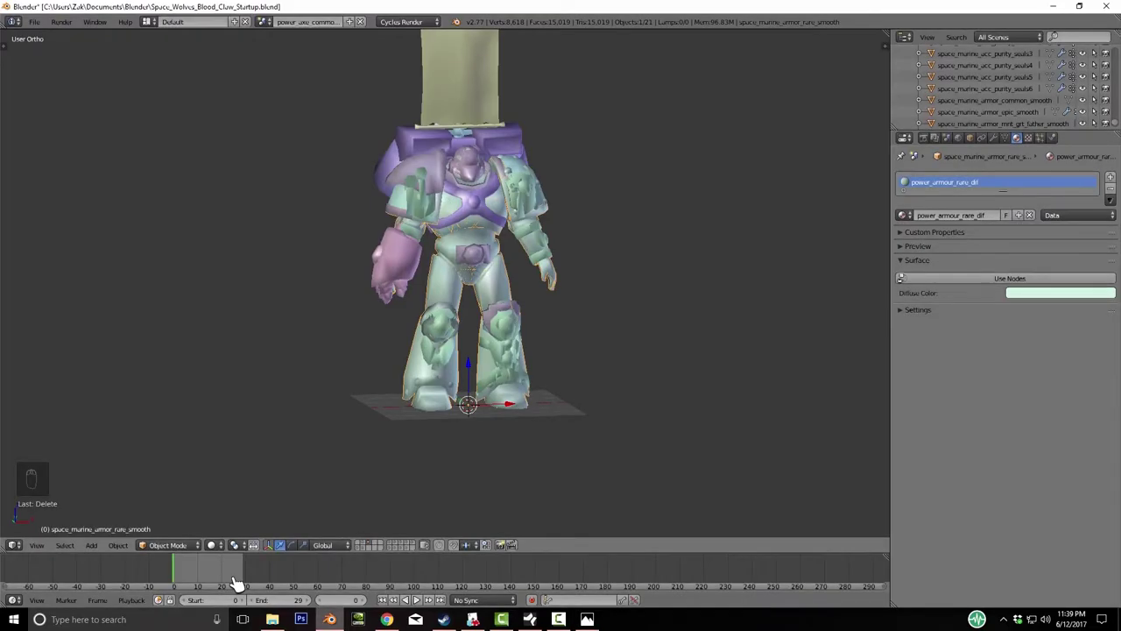
# - Identify and delete the first two purity seal objects
pyautogui.press('KP_6')
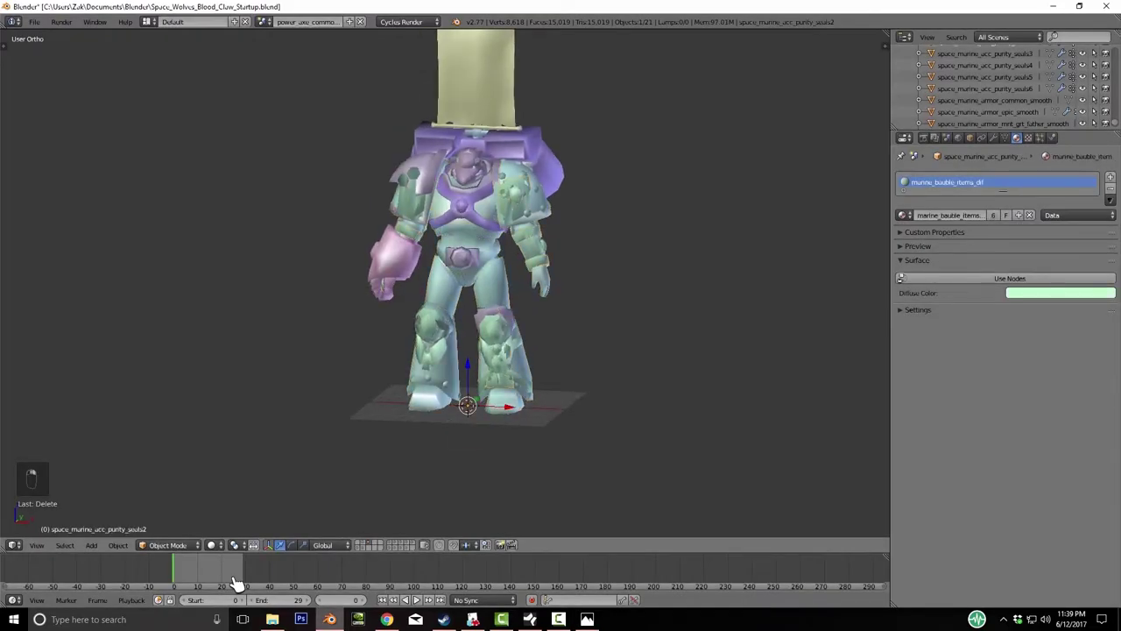
pyautogui.press('g')
pyautogui.press('g')
pyautogui.rightClick(237, 582)
pyautogui.press('Delete')
pyautogui.press('Return')
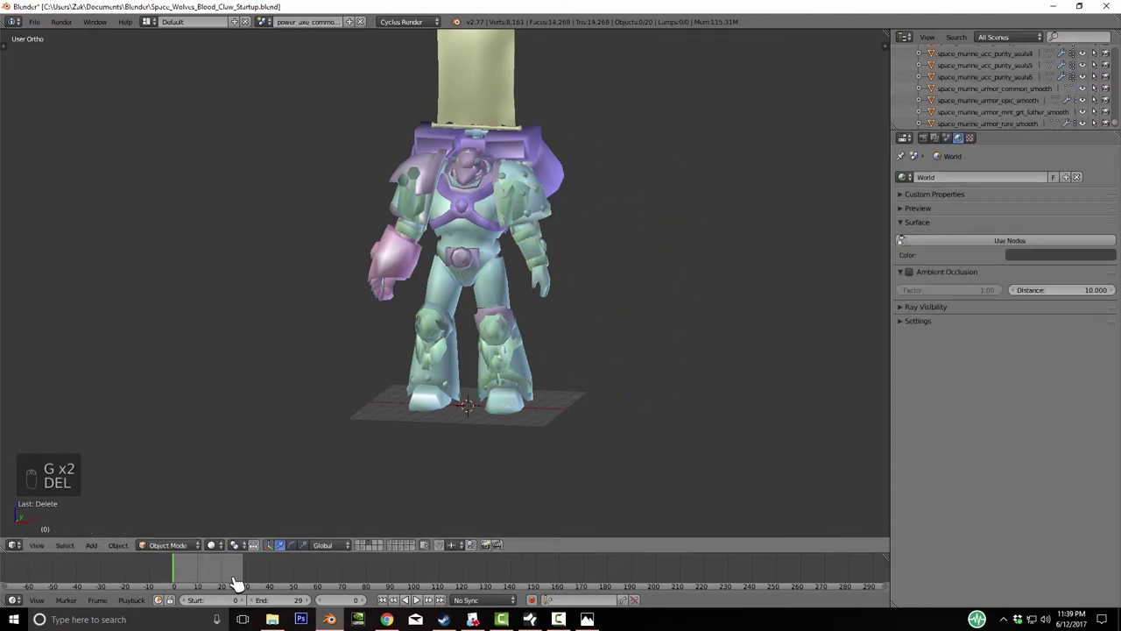
pyautogui.press('g')
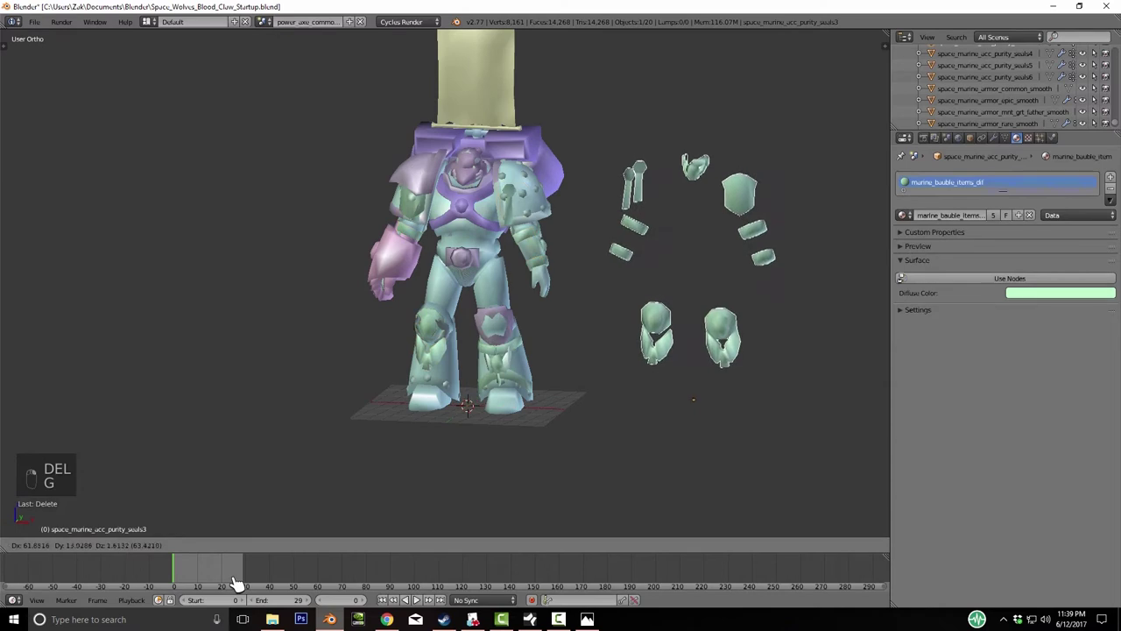
pyautogui.rightClick(236, 583)
pyautogui.press('Delete')
pyautogui.press('Return')
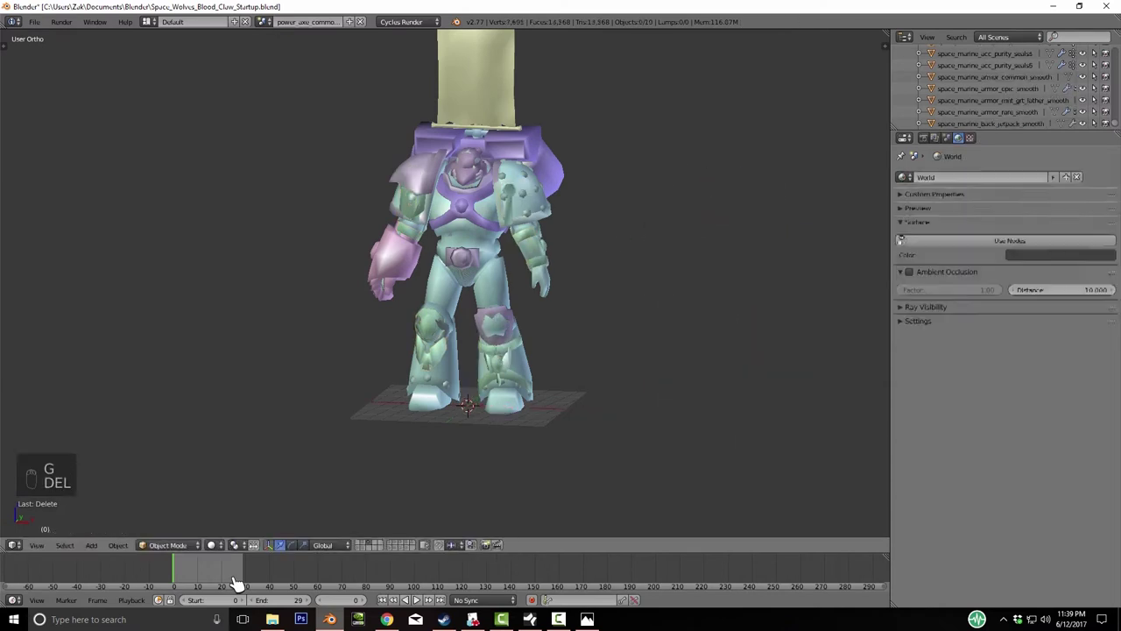
# - Identify and delete the remaining two purity seal objects
pyautogui.press('g')
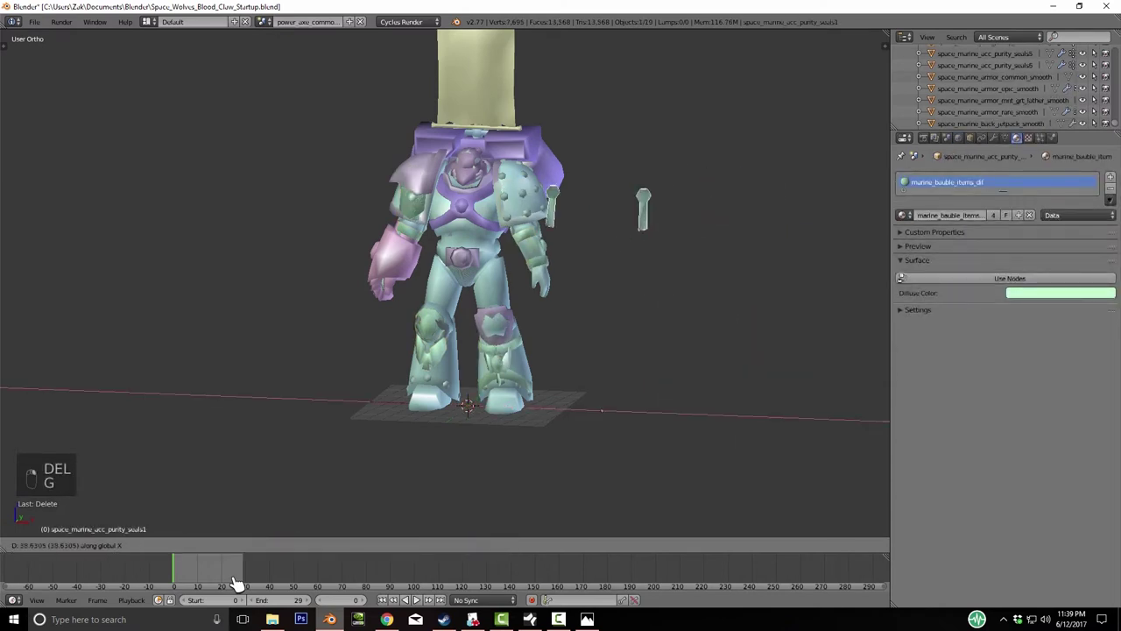
pyautogui.rightClick(237, 583)
pyautogui.press('Delete')
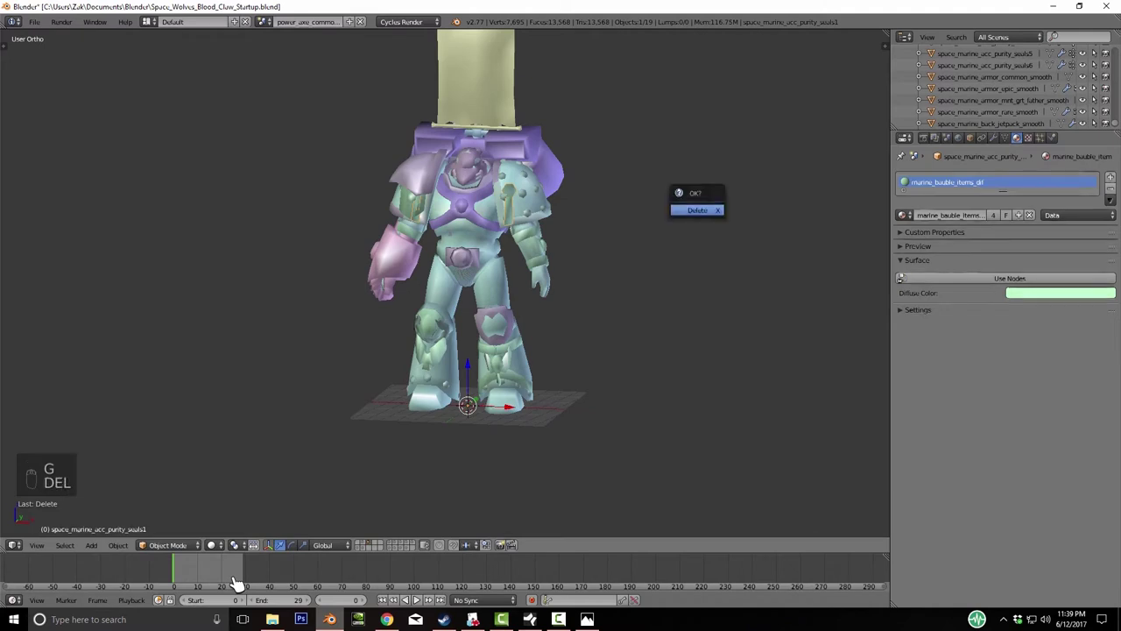
pyautogui.press('Return')
pyautogui.press('g')
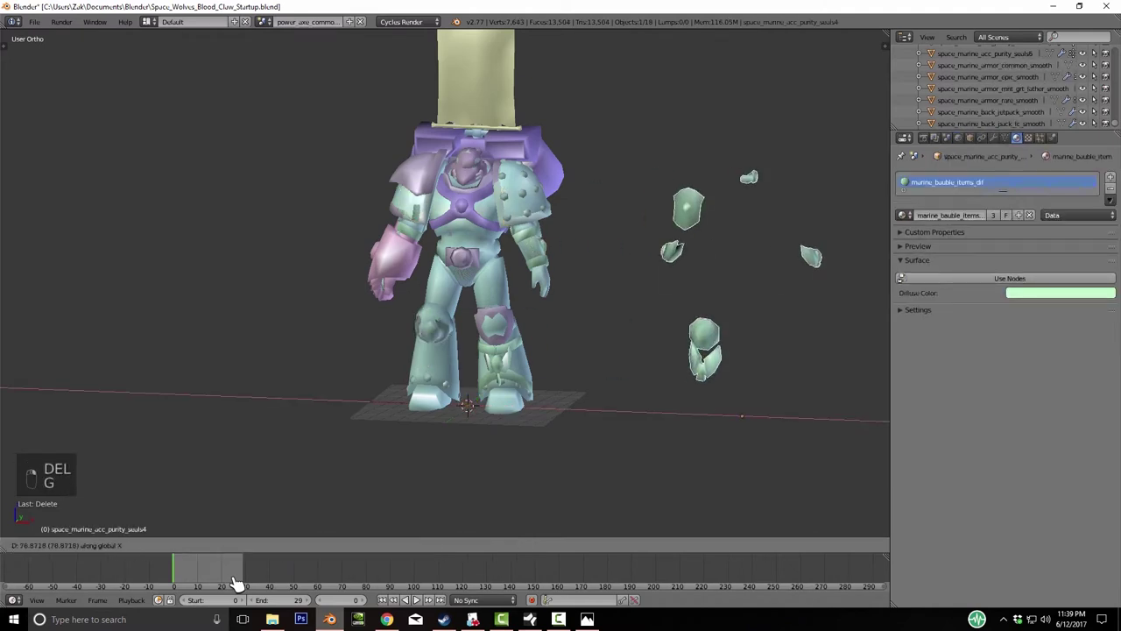
pyautogui.rightClick(236, 583)
pyautogui.press('Delete')
pyautogui.press('Return')
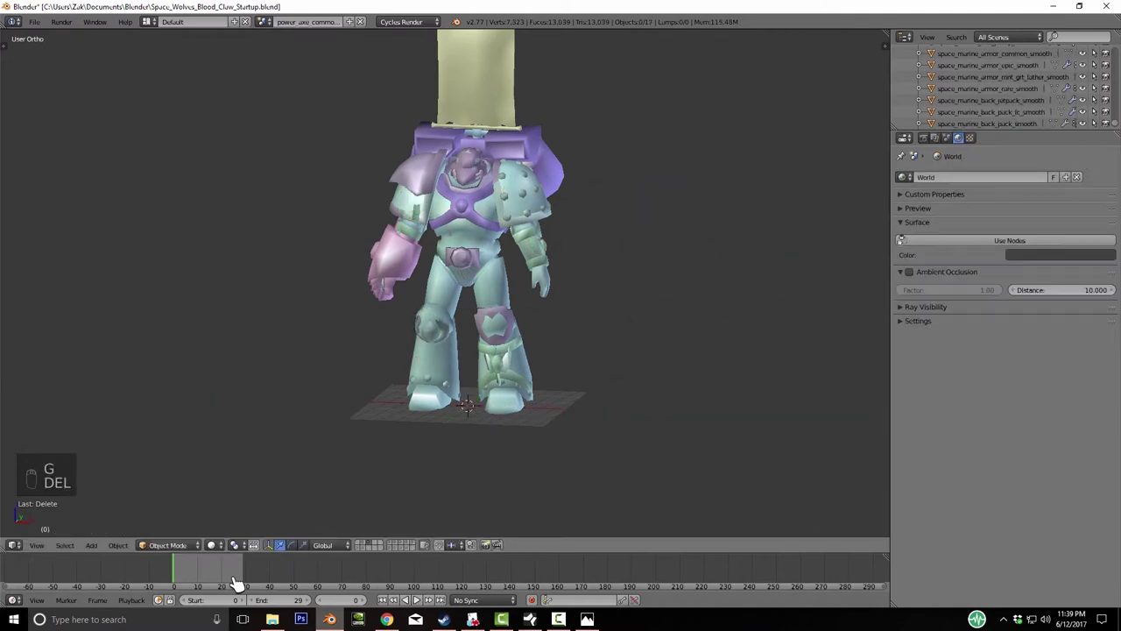
# - Delete the armour torso set, undo it, and inspect the common armour set
pyautogui.rightClick(473, 263)
pyautogui.press('g')
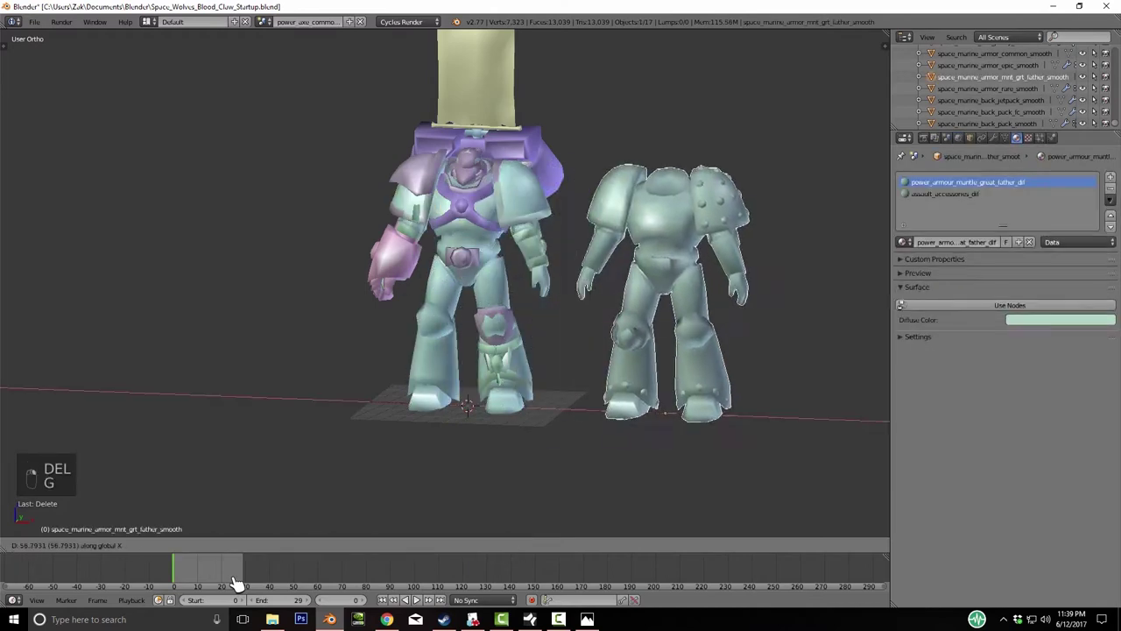
pyautogui.rightClick(237, 582)
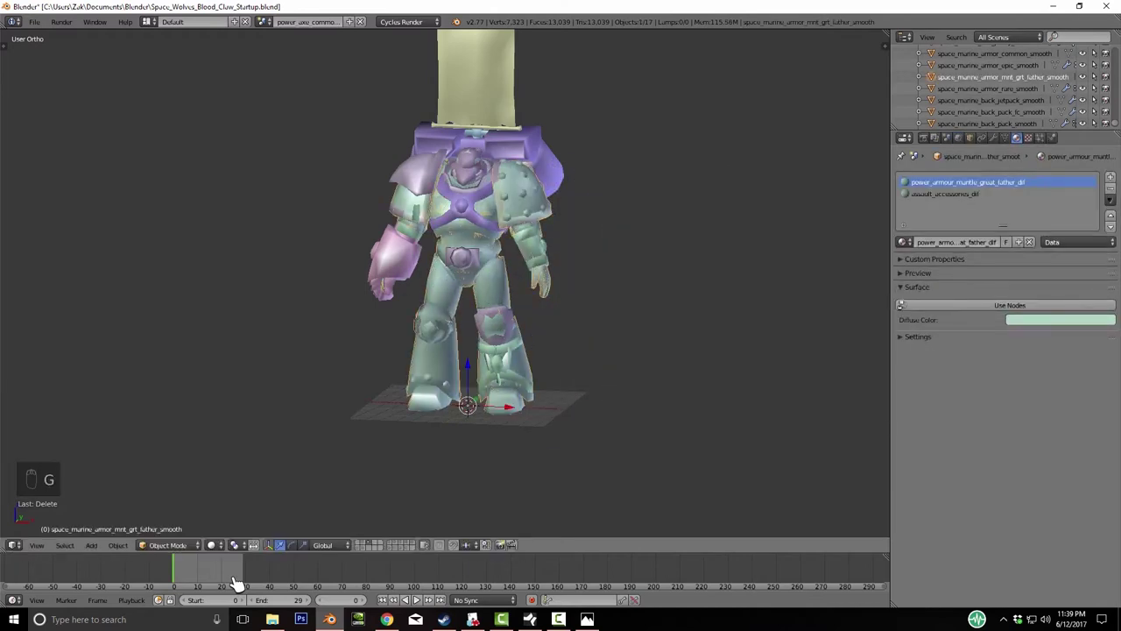
pyautogui.press('Delete')
pyautogui.hotkey('ctrl', 'z')
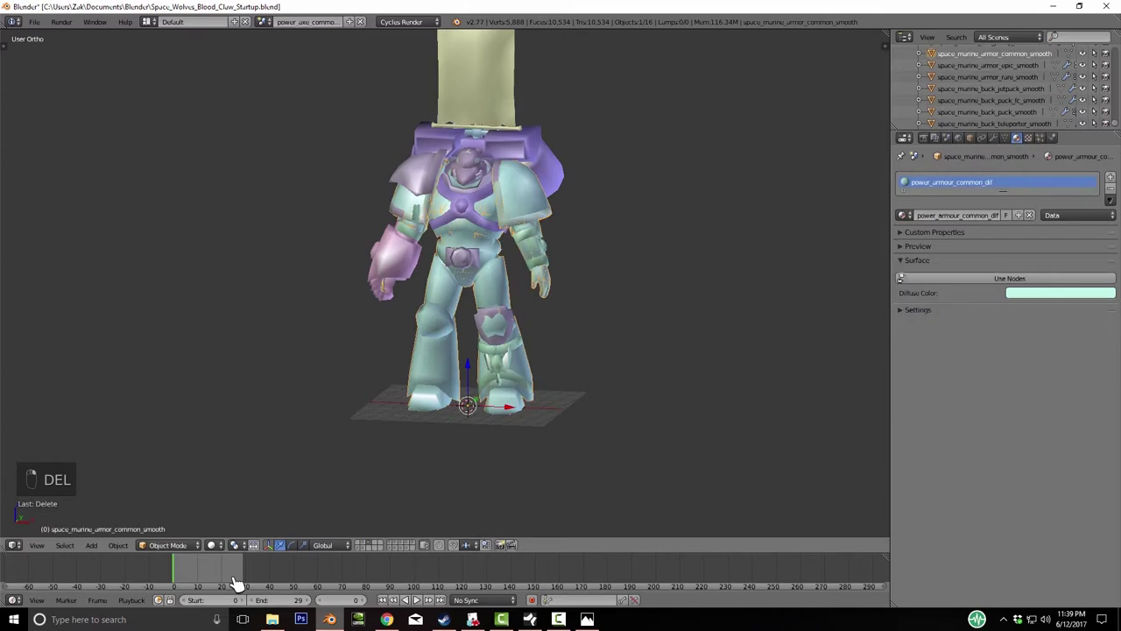
pyautogui.press('g')
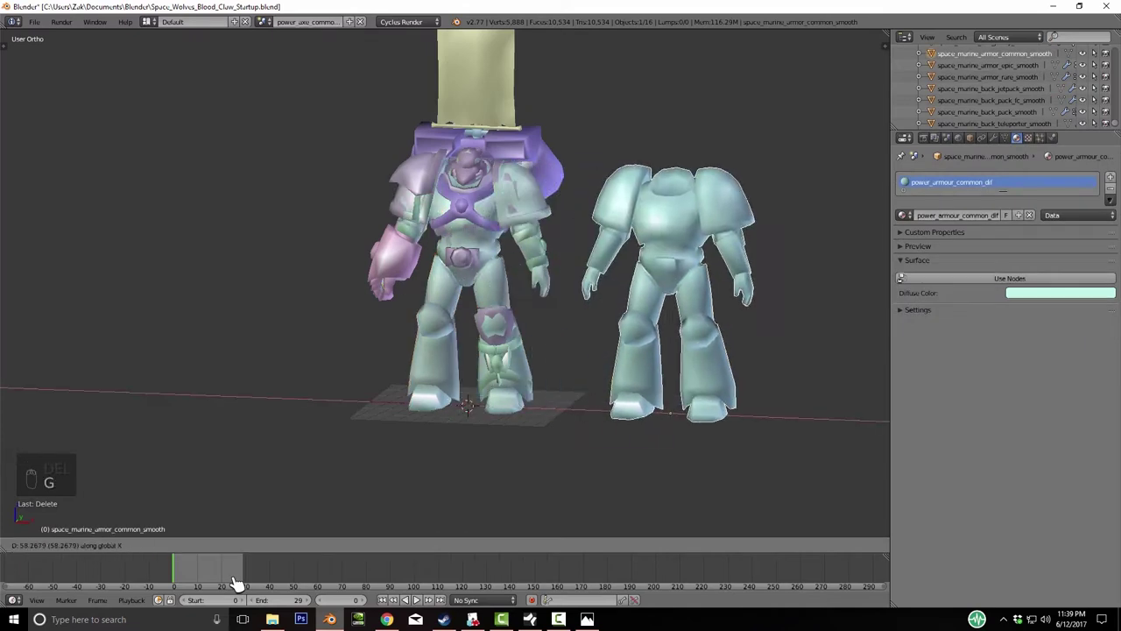
pyautogui.rightClick(237, 583)
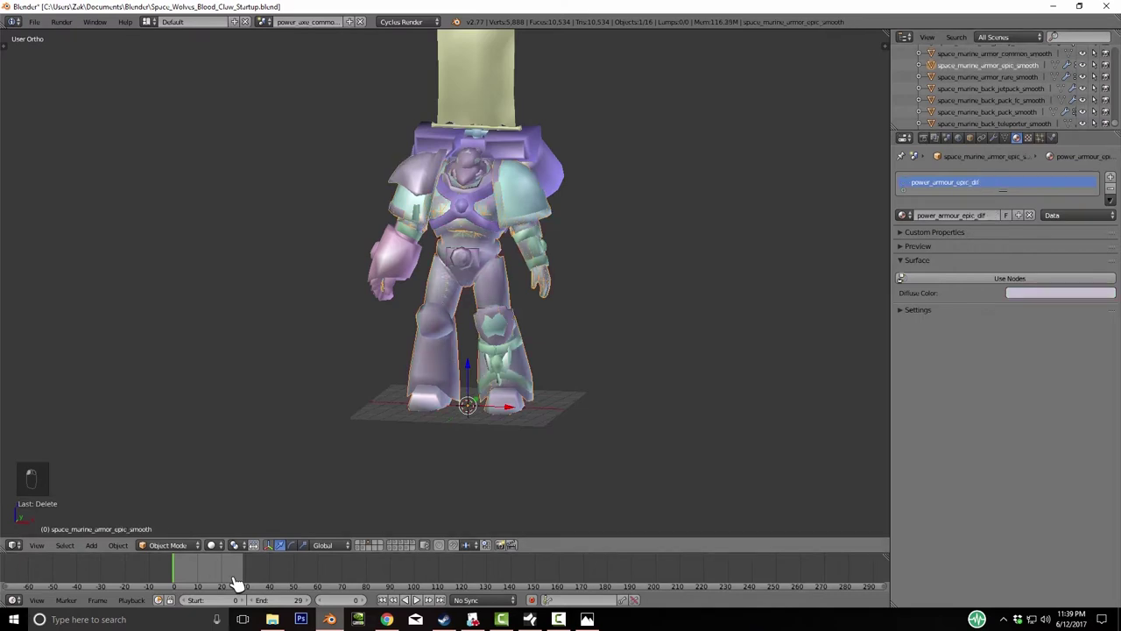
# - Slide the epic armour off along X, delete it, and orbit to check the remaining sets
pyautogui.press('g')
pyautogui.press('x')
pyautogui.click(237, 583)
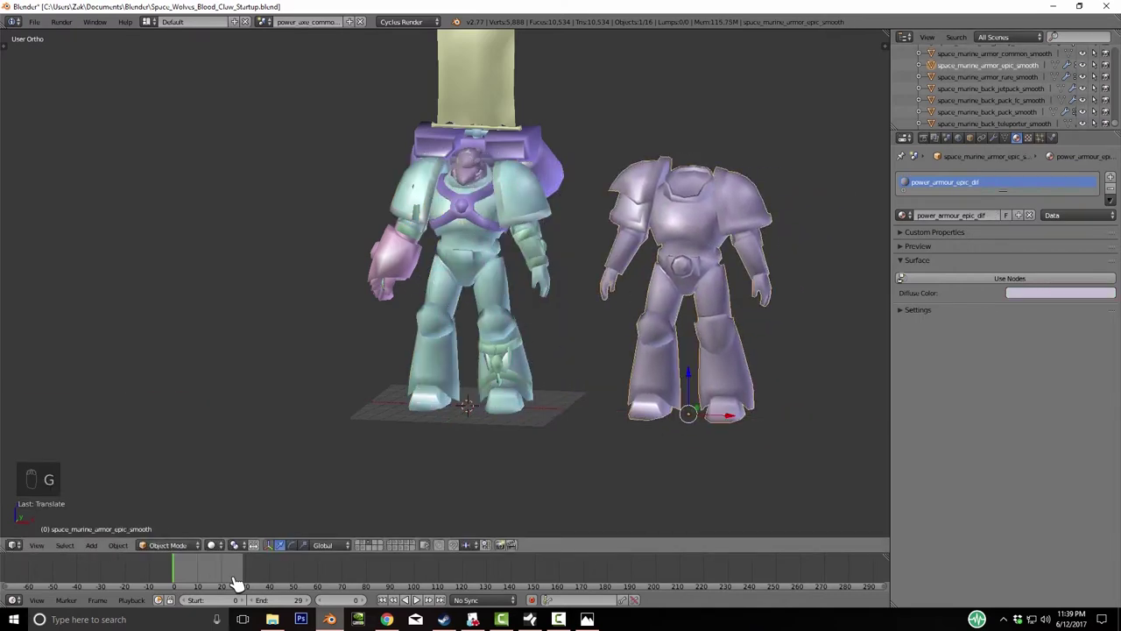
pyautogui.press('Delete')
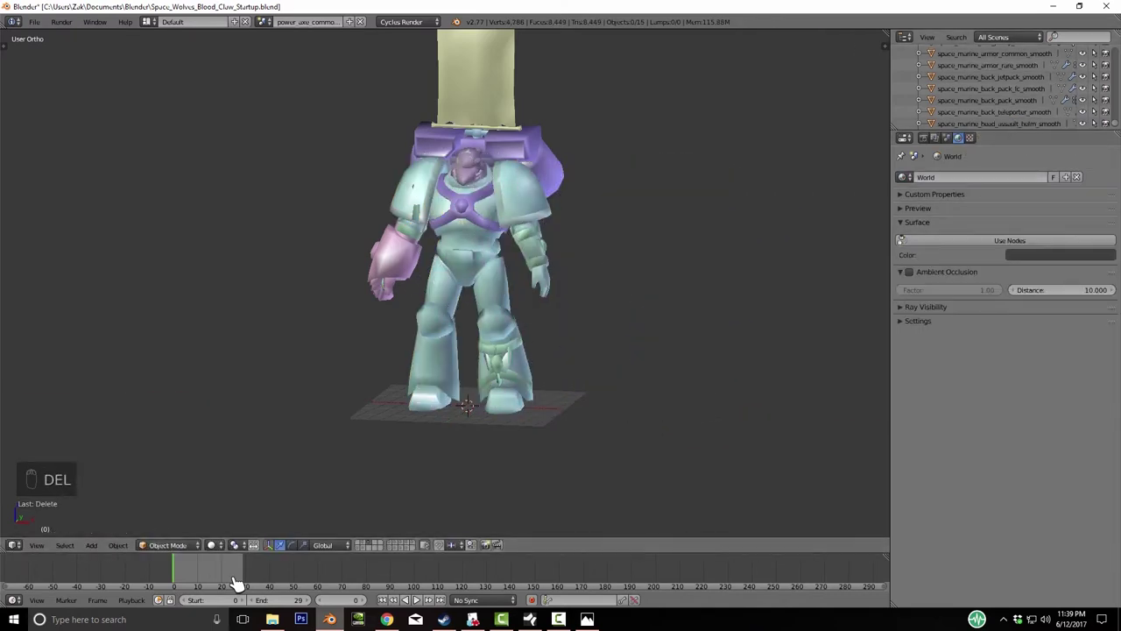
pyautogui.press('KP_Add')
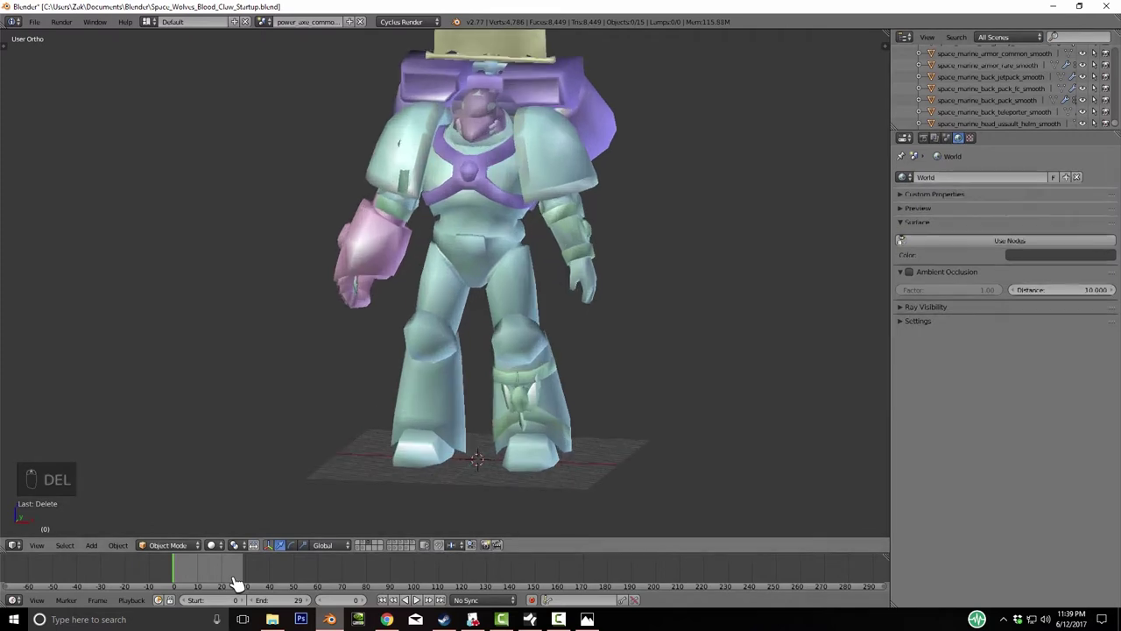
pyautogui.hotkey('ctrl', 'z')
pyautogui.hotkey('ctrl', 'z')
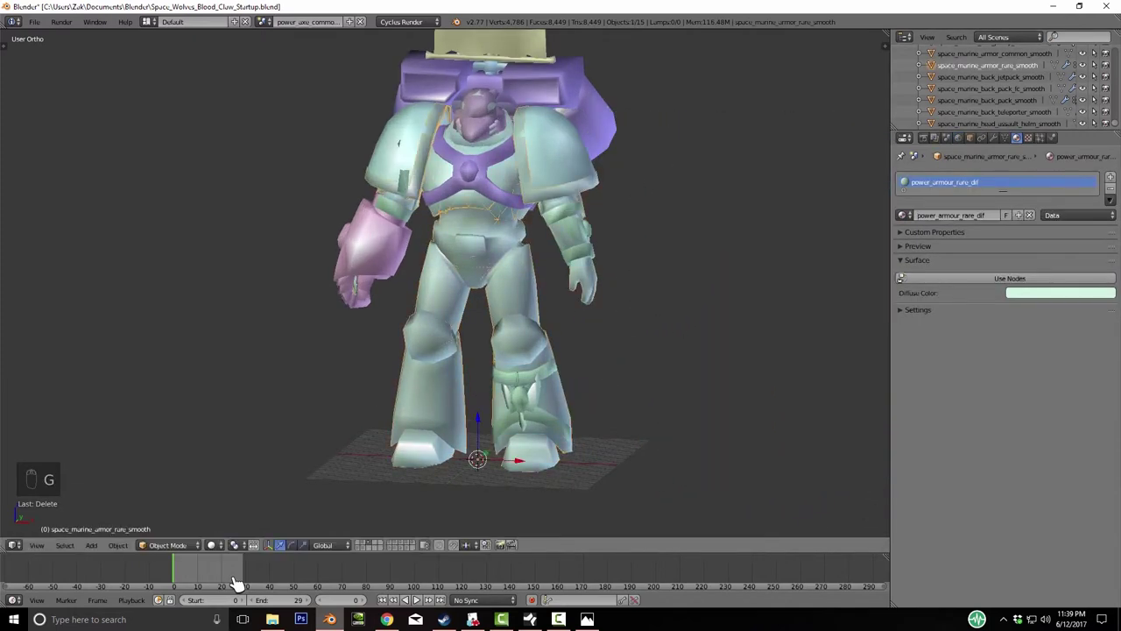
pyautogui.hotkey('ctrl', 'z')
pyautogui.hotkey('ctrl', 'z')
pyautogui.hotkey('ctrl', 'z')
pyautogui.hotkey('ctrl', 'z')
pyautogui.hotkey('ctrl', 'z')
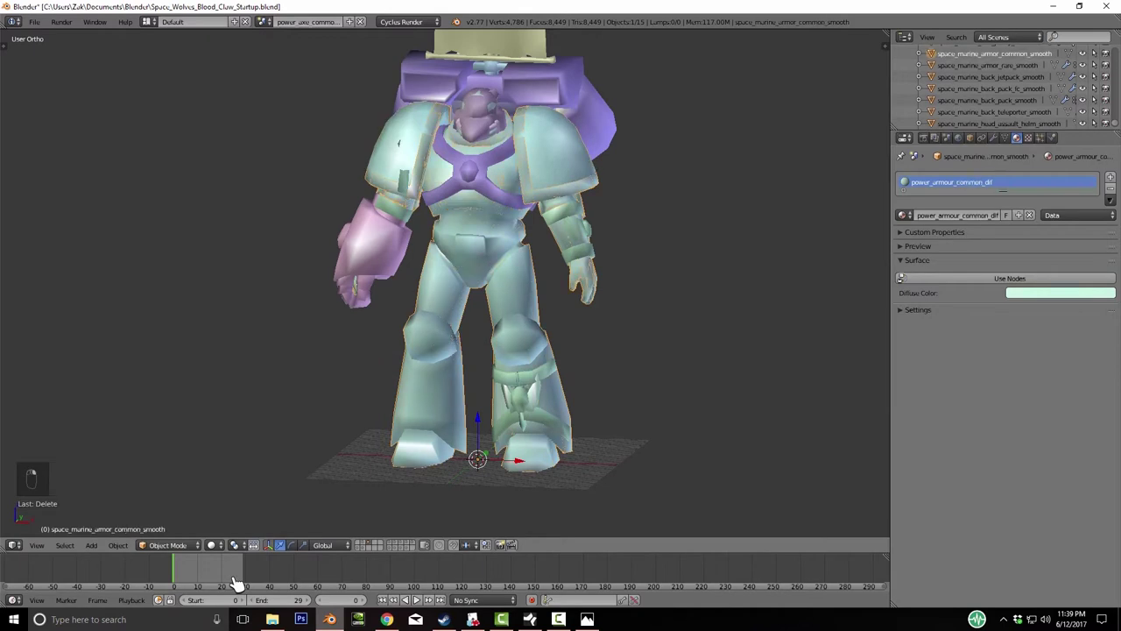
pyautogui.hotkey('ctrl', 'z')
pyautogui.hotkey('ctrl', 'z')
pyautogui.hotkey('ctrl', 'z')
pyautogui.hotkey('ctrl', 'z')
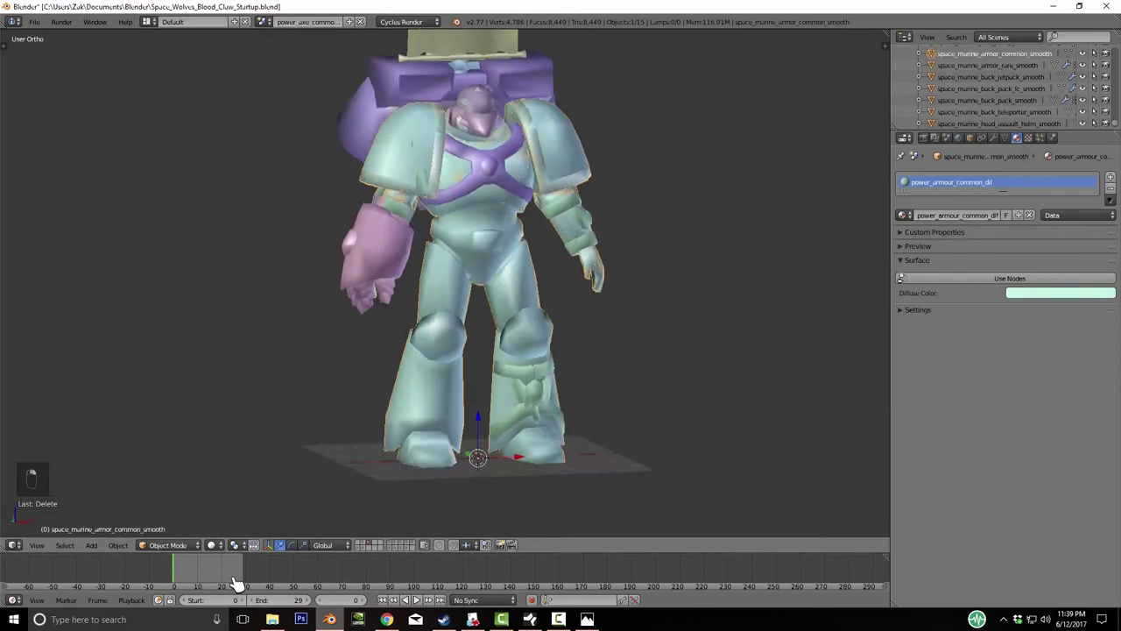
pyautogui.press('KP_6')
pyautogui.press('KP_6')
pyautogui.press('KP_6')
pyautogui.press('KP_6')
pyautogui.press('KP_6')
pyautogui.press('KP_6')
pyautogui.press('KP_6')
pyautogui.press('KP_6')
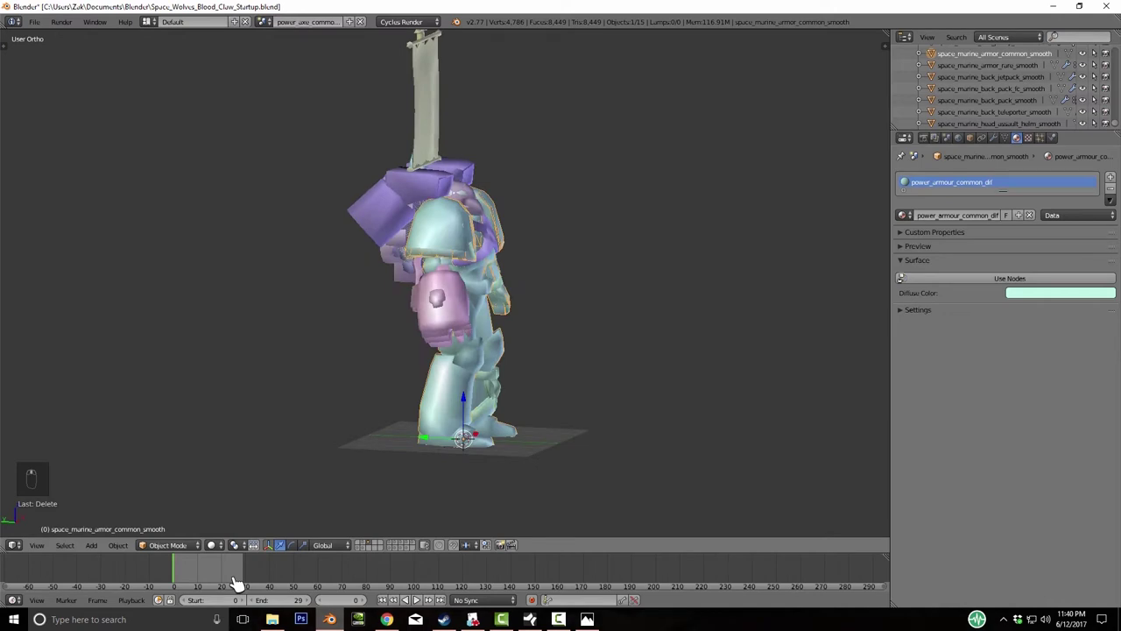
pyautogui.press('KP_4')
pyautogui.press('KP_4')
pyautogui.press('KP_4')
pyautogui.press('KP_4')
pyautogui.press('KP_4')
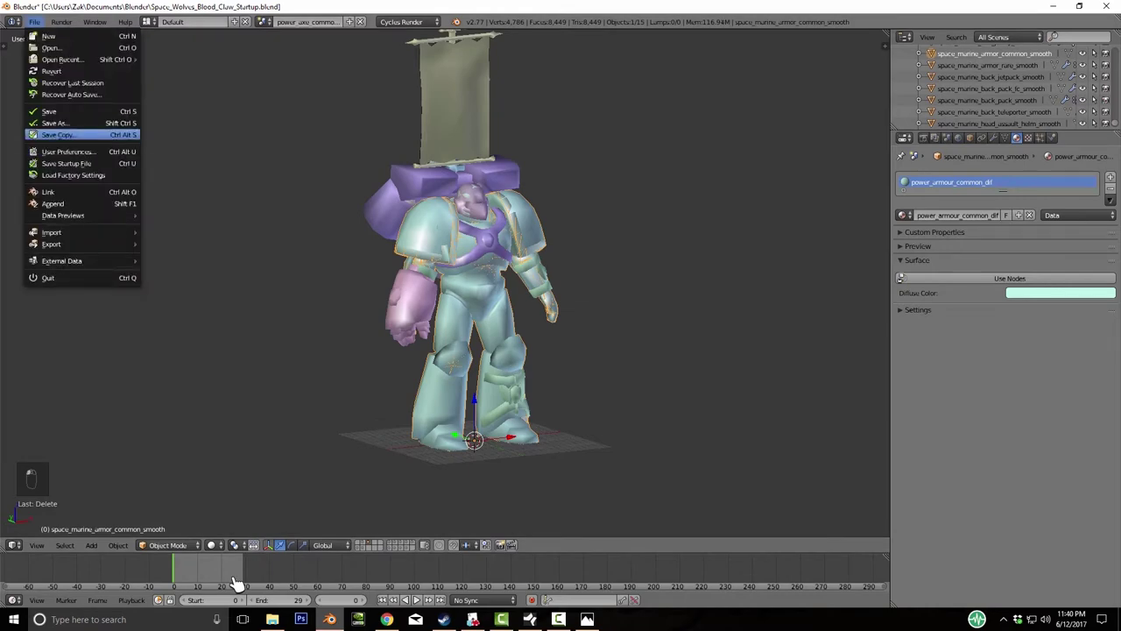
# - Save the scene under the new name Space_Wolves_Blood_Claw_Tutorial1.blend
pyautogui.hotkey('ctrl', 'shift', 's')
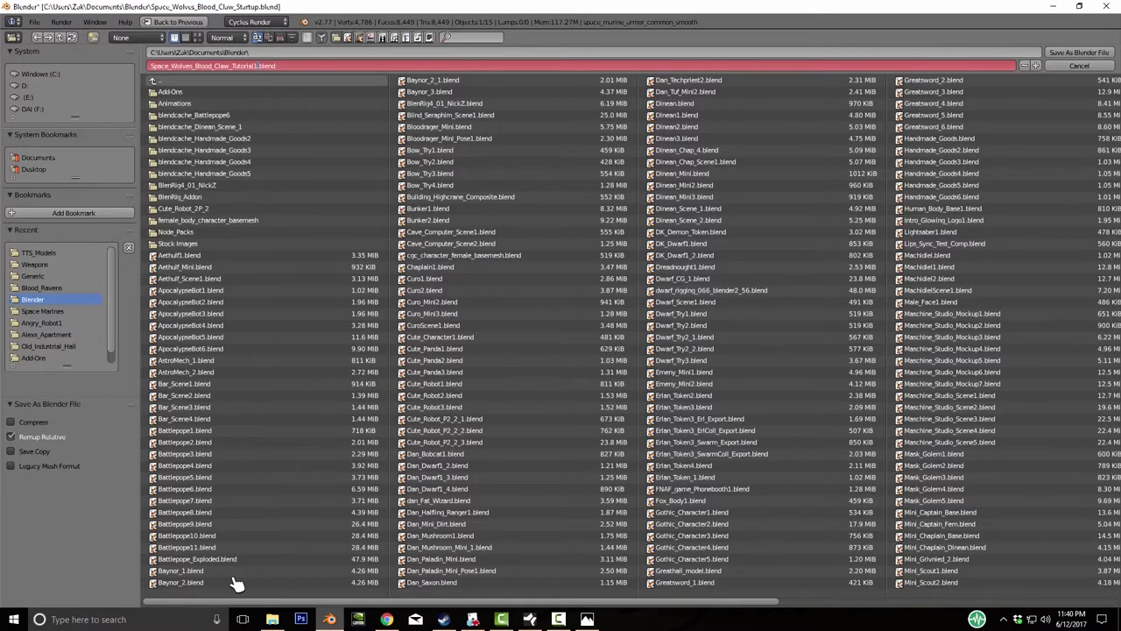
pyautogui.press('KP_Enter')
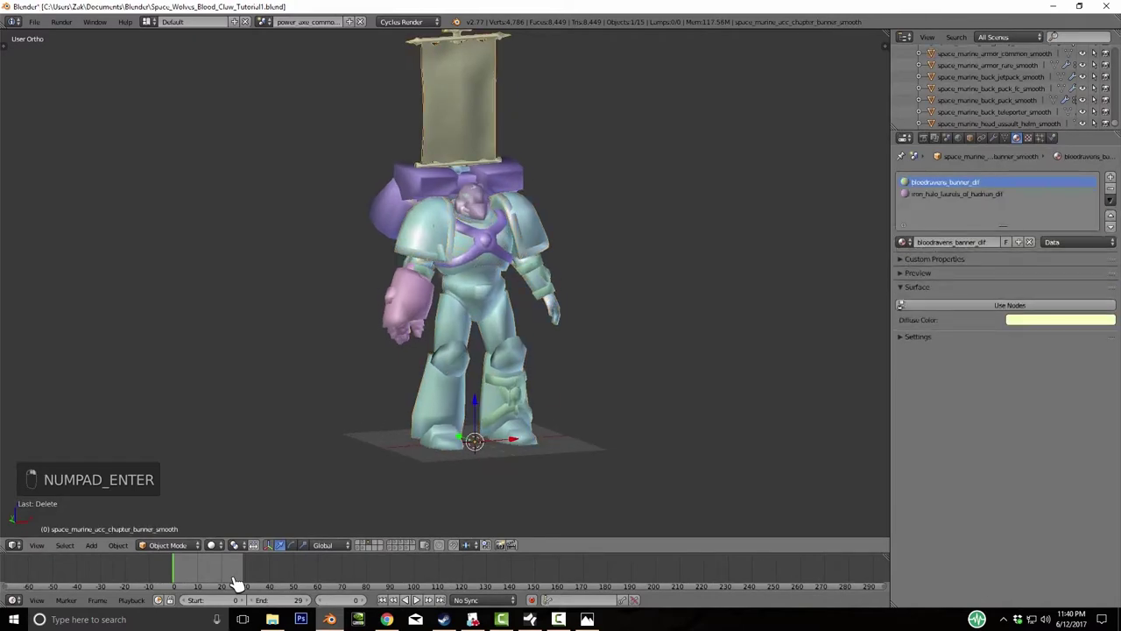
# - Delete the chapter banner, iron halo and jump pack
pyautogui.press('Delete')
pyautogui.press('Delete')
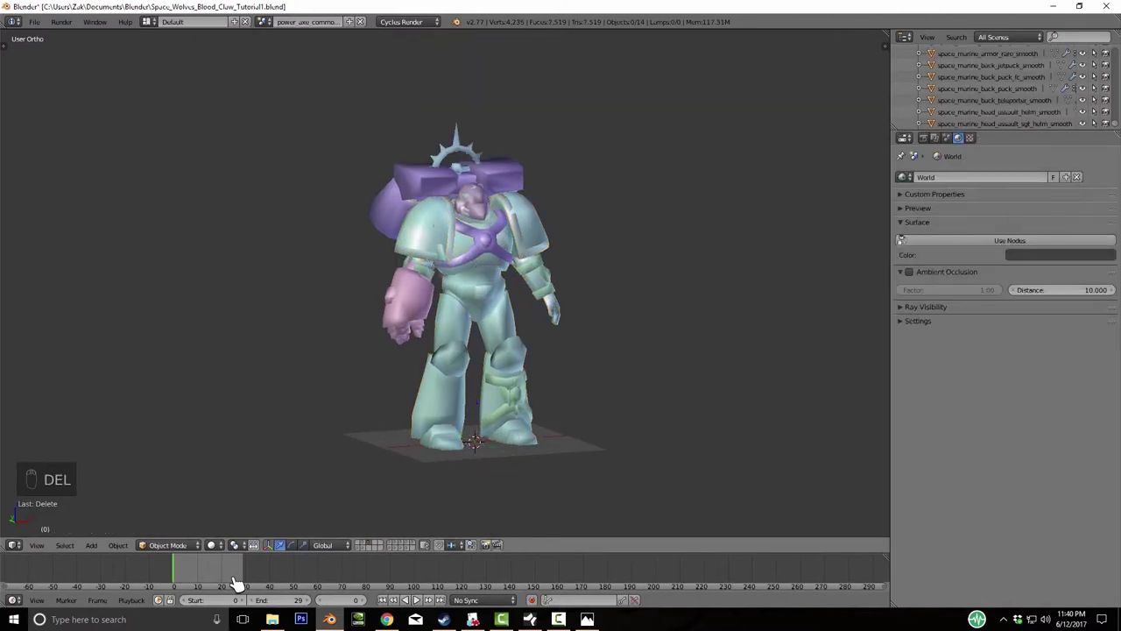
pyautogui.press('Delete')
pyautogui.press('Delete')
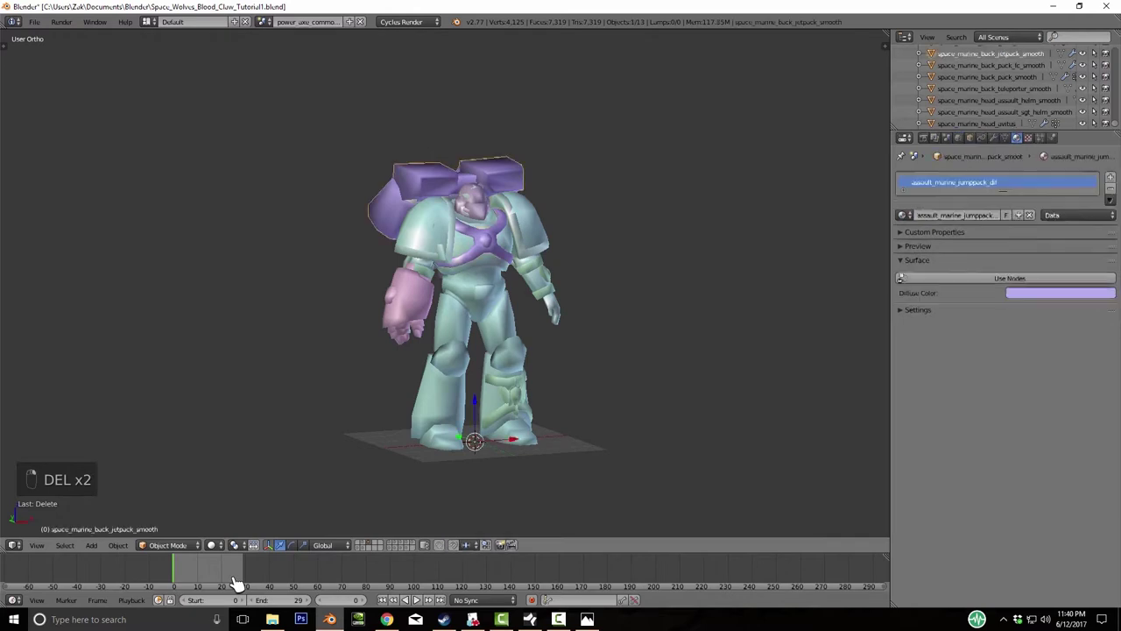
pyautogui.press('Delete')
pyautogui.press('Return')
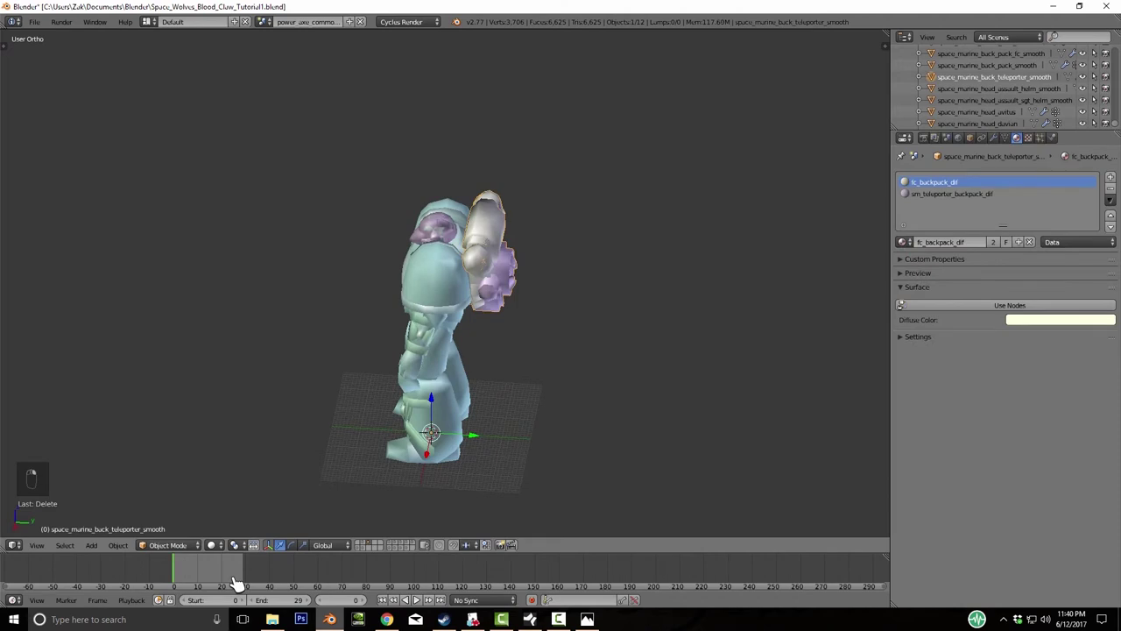
# - Identify and delete the teleporter pack
pyautogui.press('g')
pyautogui.rightClick(234, 583)
pyautogui.press('Delete')
pyautogui.press('Return')
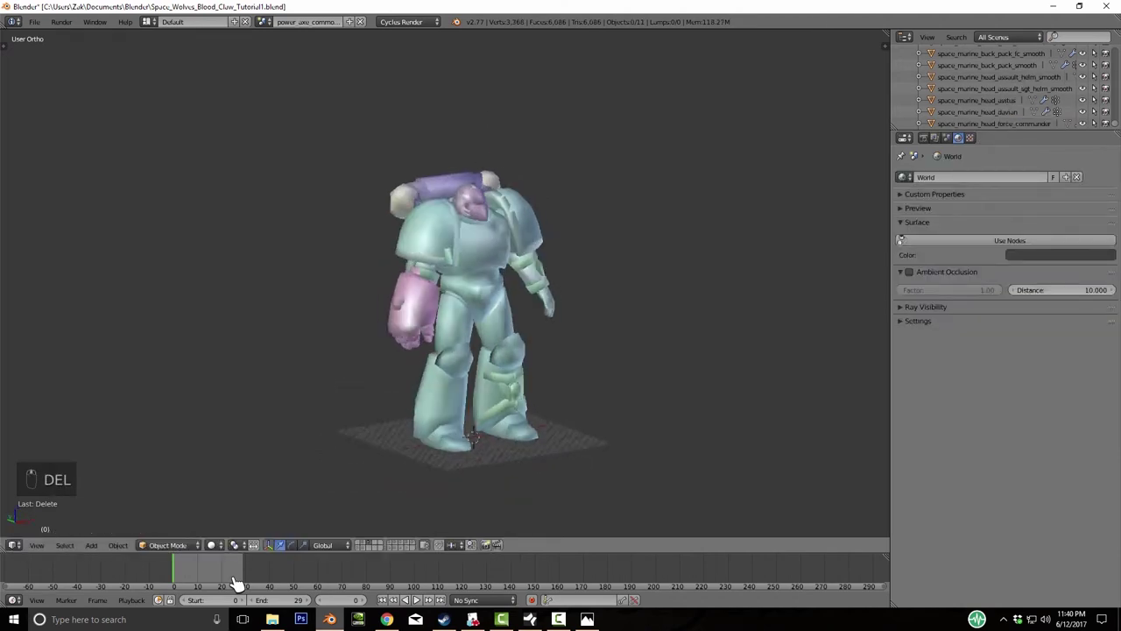
# - Test-move the cream backpack along X and the shoulder piece along Y to identify them
pyautogui.press('KP_4')
pyautogui.press('KP_4')
pyautogui.press('KP_4')
pyautogui.press('KP_4')
pyautogui.press('KP_4')
pyautogui.press('KP_4')
pyautogui.hotkey('ctrl', 'z')
pyautogui.press('g')
pyautogui.press('x')
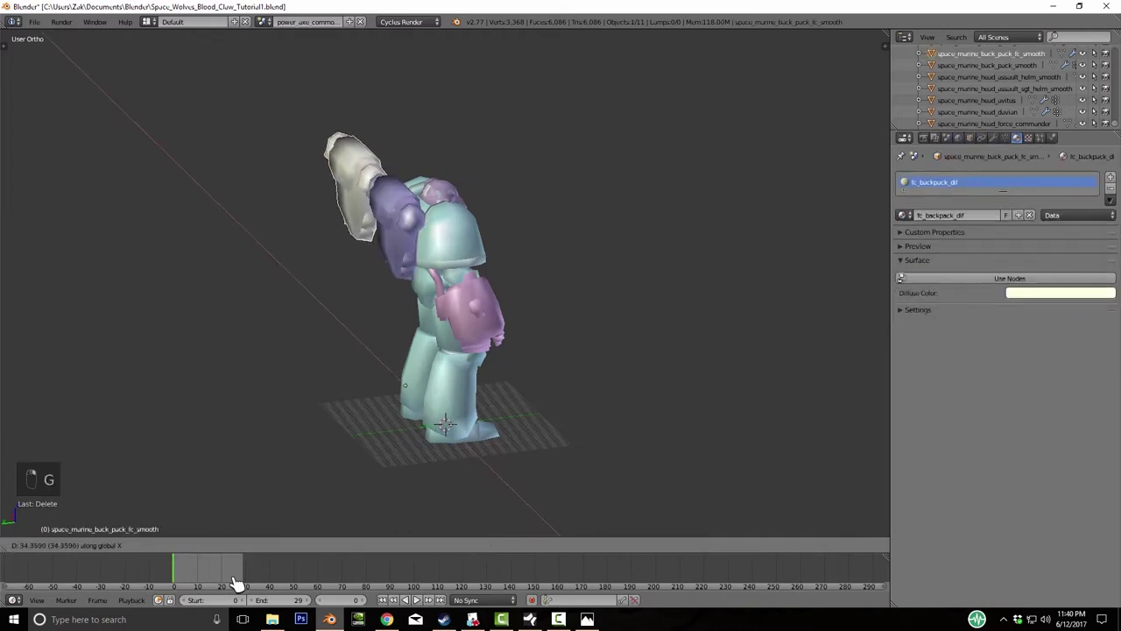
pyautogui.rightClick(237, 583)
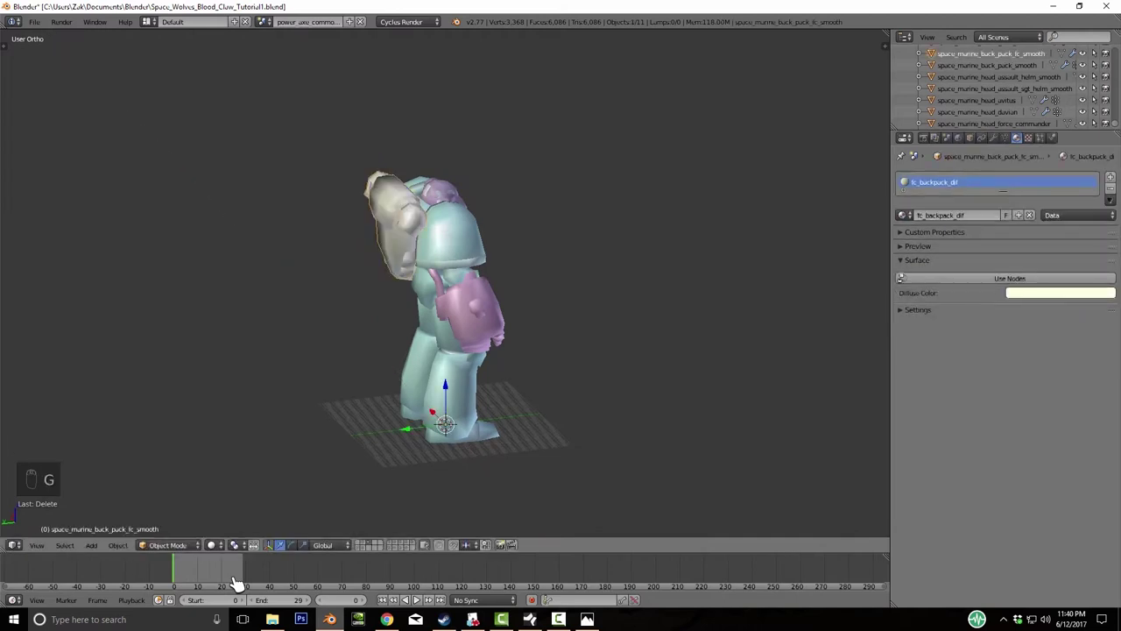
pyautogui.press('KP_4')
pyautogui.press('KP_4')
pyautogui.press('KP_4')
pyautogui.press('KP_4')
pyautogui.press('KP_4')
pyautogui.press('KP_4')
pyautogui.press('KP_4')
pyautogui.press('KP_4')
pyautogui.press('KP_4')
pyautogui.press('KP_4')
pyautogui.press('KP_4')
pyautogui.press('KP_4')
pyautogui.press('g')
pyautogui.press('y')
pyautogui.rightClick(236, 583)
# - Zoom in on the torso and delete the cream backpack
pyautogui.press('KP_4')
pyautogui.press('KP_4')
pyautogui.press('KP_4')
pyautogui.press('KP_4')
pyautogui.press('KP_4')
pyautogui.press('KP_4')
pyautogui.press('KP_4')
pyautogui.press('KP_4')
pyautogui.press('KP_4')
pyautogui.press('KP_4')
pyautogui.press('KP_4')
pyautogui.press('KP_4')
pyautogui.press('KP_4')
pyautogui.press('KP_4')
pyautogui.press('KP_4')
pyautogui.press('KP_4')
pyautogui.press('KP_4')
pyautogui.press('KP_4')
pyautogui.press('KP_4')
pyautogui.press('KP_4')
pyautogui.press('KP_4')
pyautogui.press('KP_4')
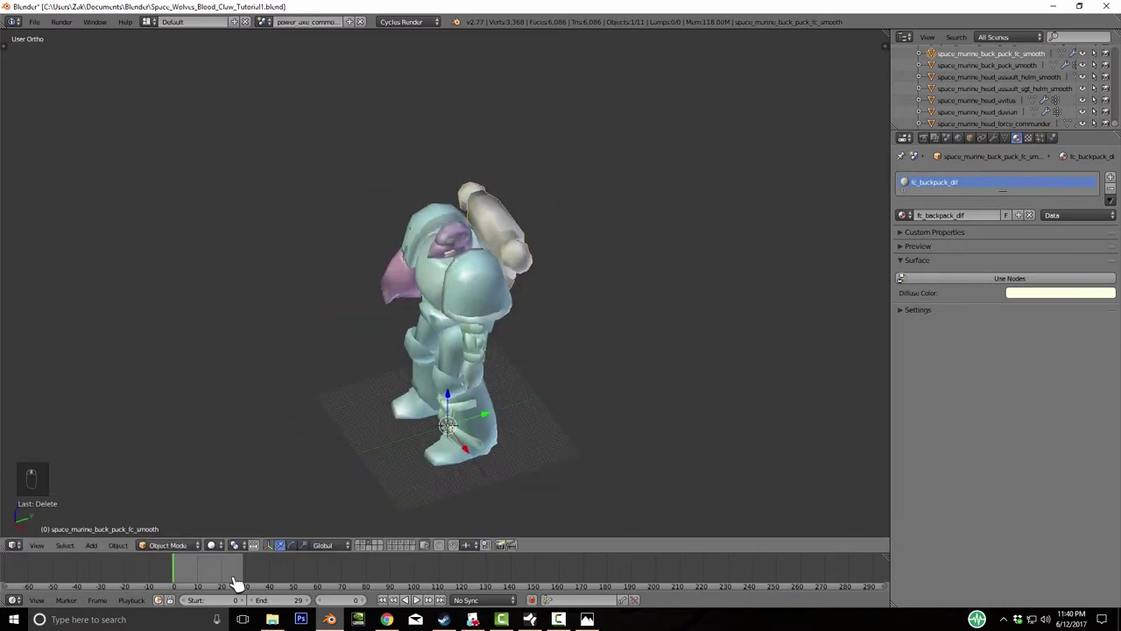
pyautogui.press('KP_Add')
pyautogui.press('KP_Add')
pyautogui.press('KP_Add')
pyautogui.press('KP_Add')
pyautogui.press('Delete')
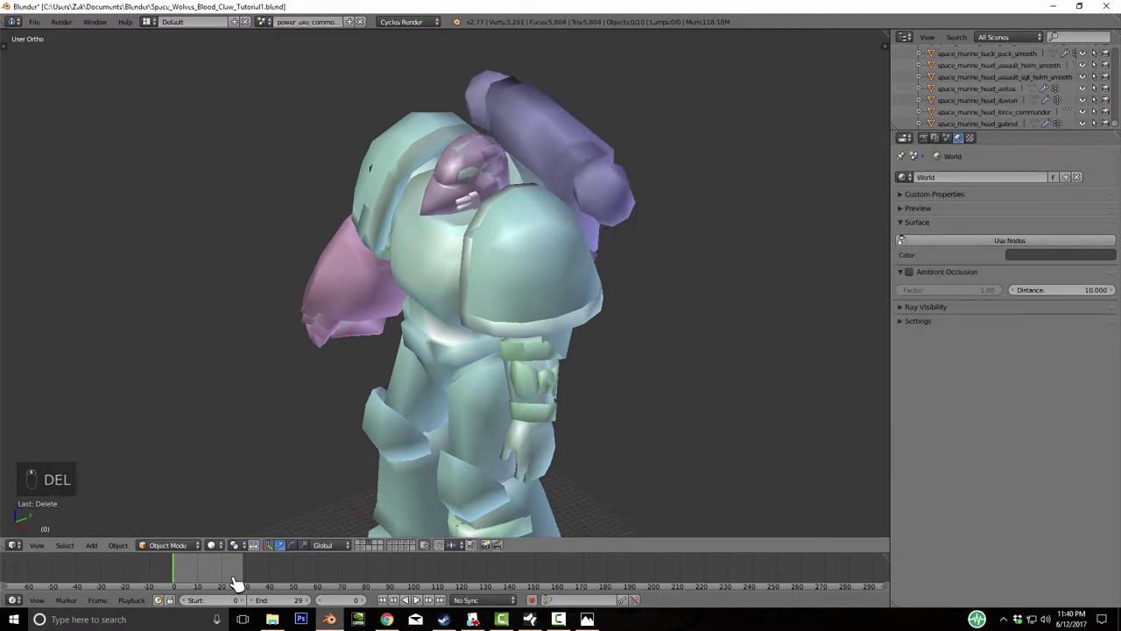
pyautogui.press('KP_4')
pyautogui.press('KP_4')
pyautogui.press('KP_4')
pyautogui.press('KP_4')
pyautogui.press('KP_4')
pyautogui.press('KP_4')
pyautogui.press('KP_4')
pyautogui.press('KP_4')
pyautogui.press('KP_Subtract')
pyautogui.press('KP_Subtract')
pyautogui.press('KP_Subtract')
pyautogui.press('KP_4')
pyautogui.press('KP_4')
pyautogui.press('KP_4')
pyautogui.press('KP_4')
pyautogui.press('KP_4')
pyautogui.press('KP_4')
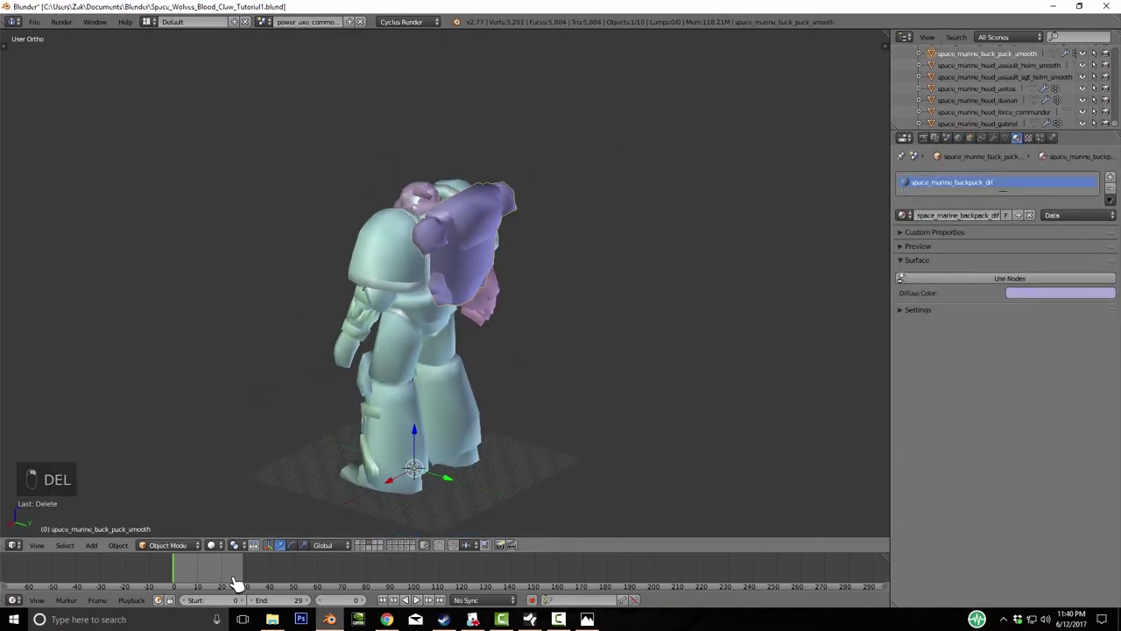
# - Test-move the purple backpack, check the weapon pieces on layer 2, and save the file
pyautogui.press('g')
pyautogui.press('y')
pyautogui.press('Escape')
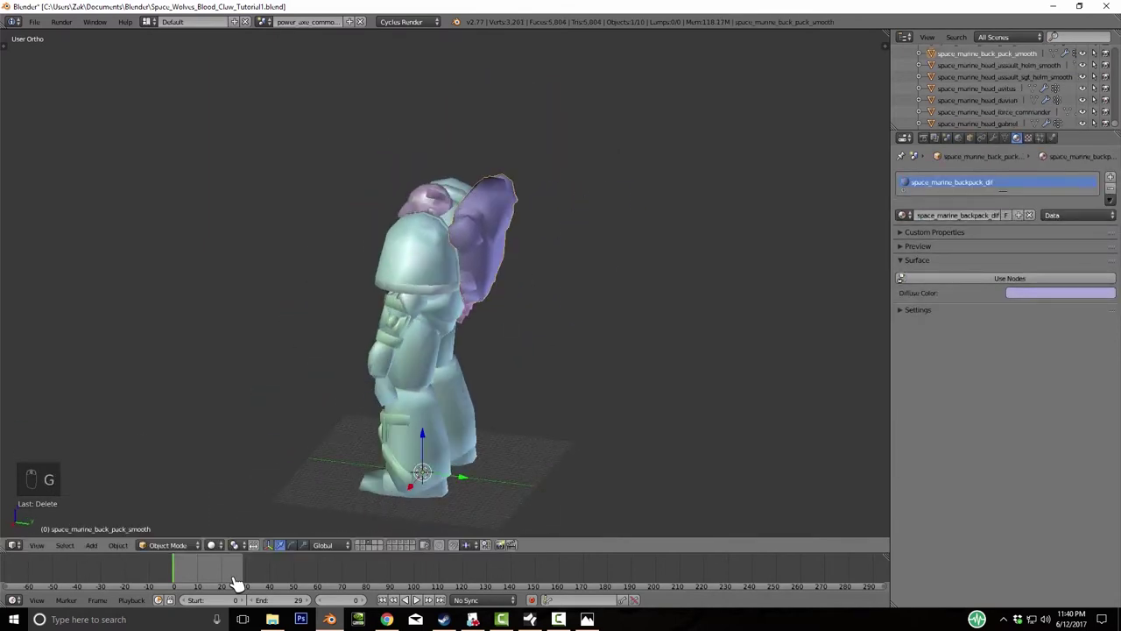
pyautogui.press('KP_4')
pyautogui.press('KP_4')
pyautogui.press('KP_4')
pyautogui.press('KP_4')
pyautogui.press('KP_4')
pyautogui.press('KP_4')
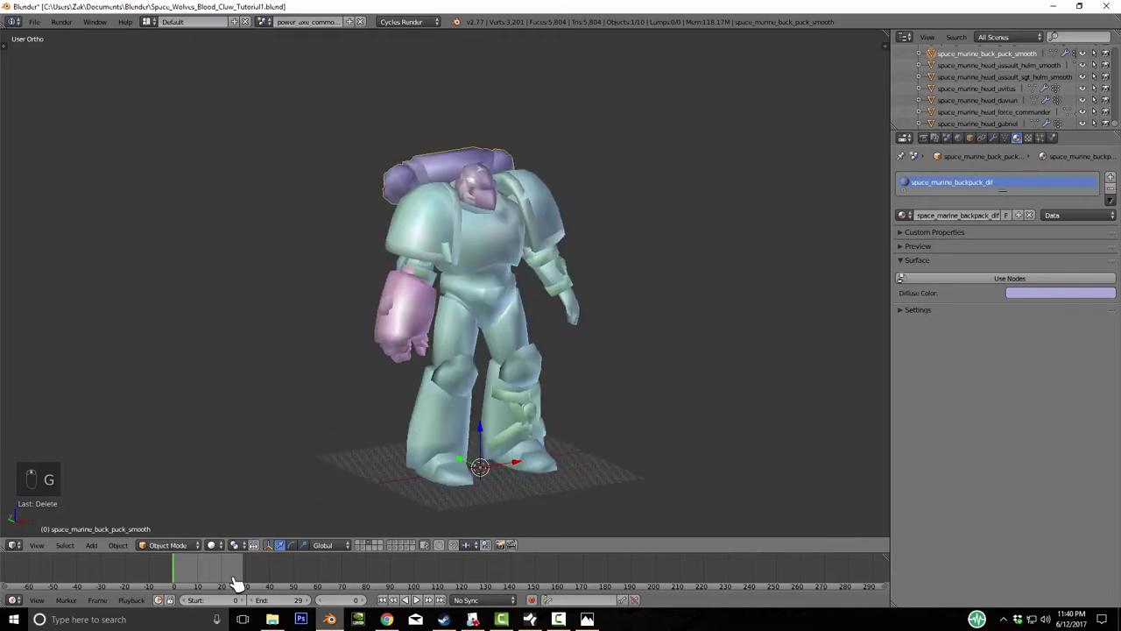
pyautogui.press('KP_4')
pyautogui.press('2')
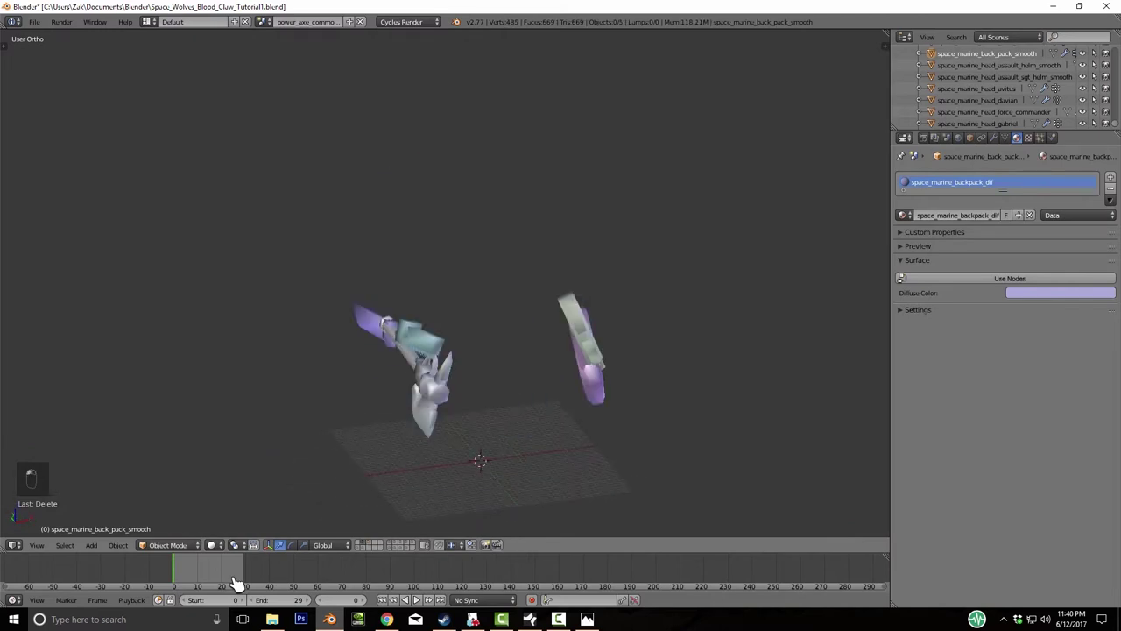
pyautogui.press('KP_4')
pyautogui.press('KP_4')
pyautogui.press('KP_4')
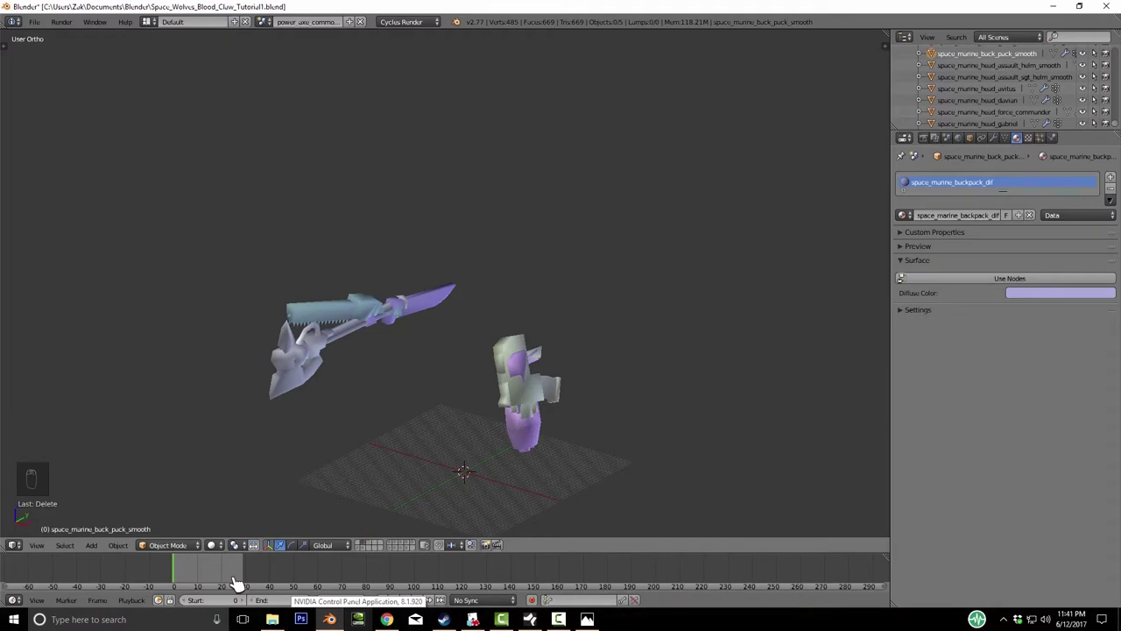
pyautogui.hotkey('ctrl', 's')
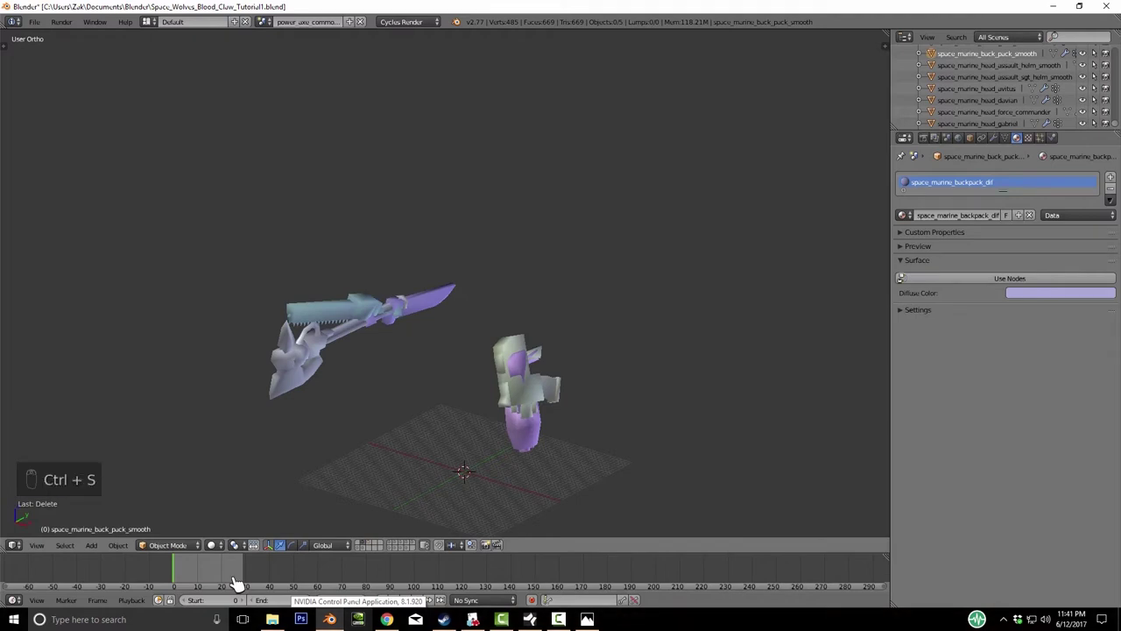
pyautogui.hotkey('ctrl', 's')
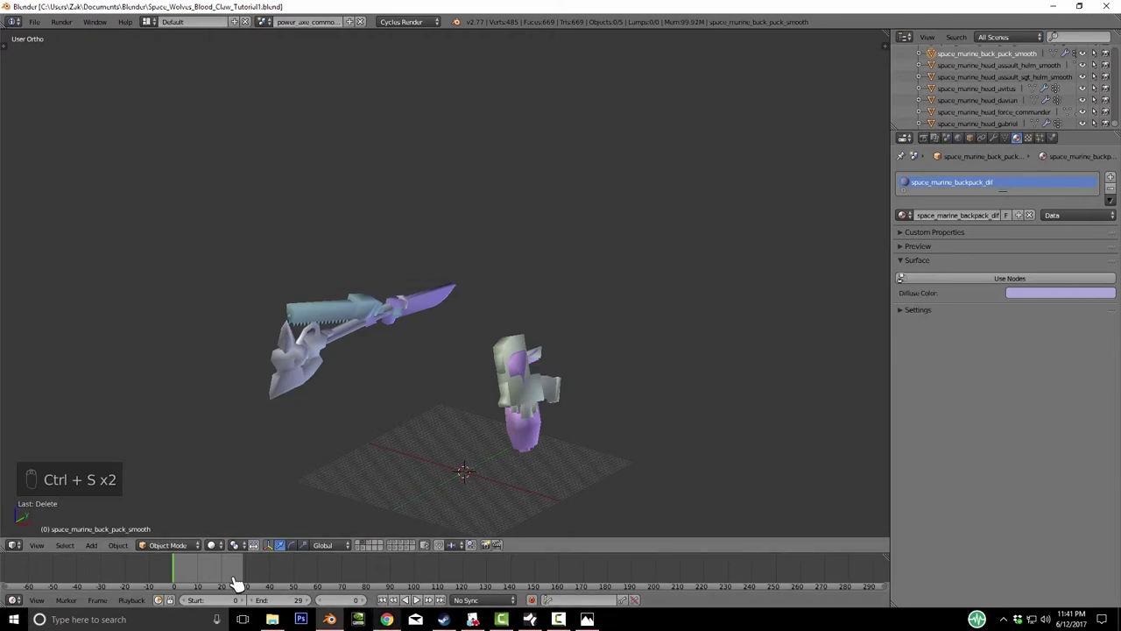
# - Lift the duplicate sergeant helmet to check beneath it, then delete it
pyautogui.press('2')
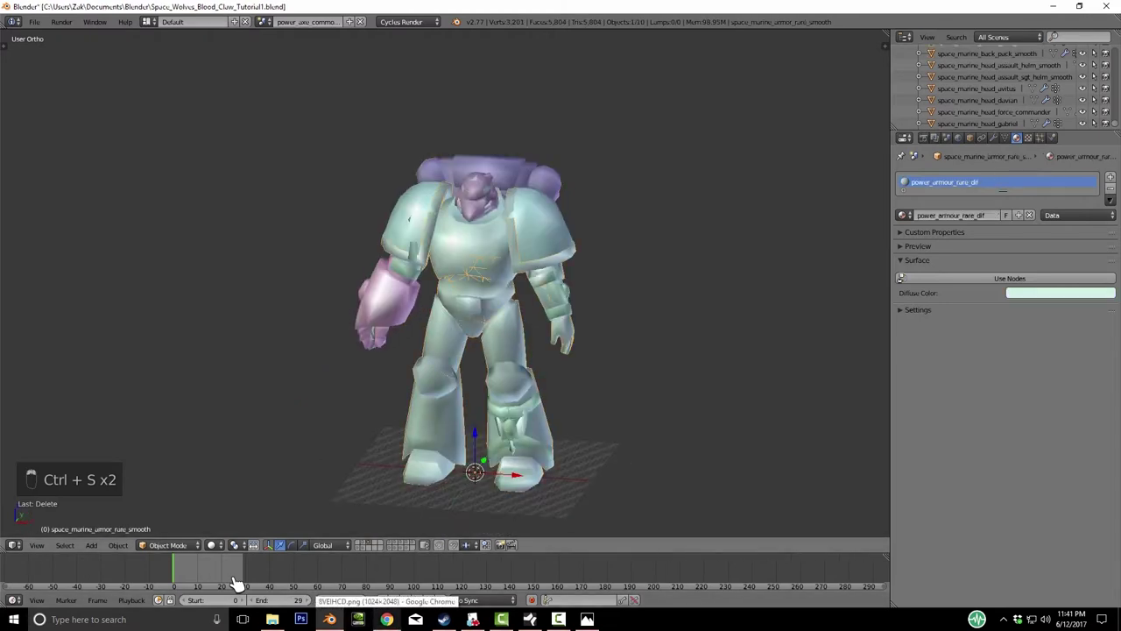
pyautogui.click(1005, 76)
pyautogui.moveTo(491, 289); pyautogui.dragTo(464, 289, button='middle')
pyautogui.scroll(3, 464, 289)
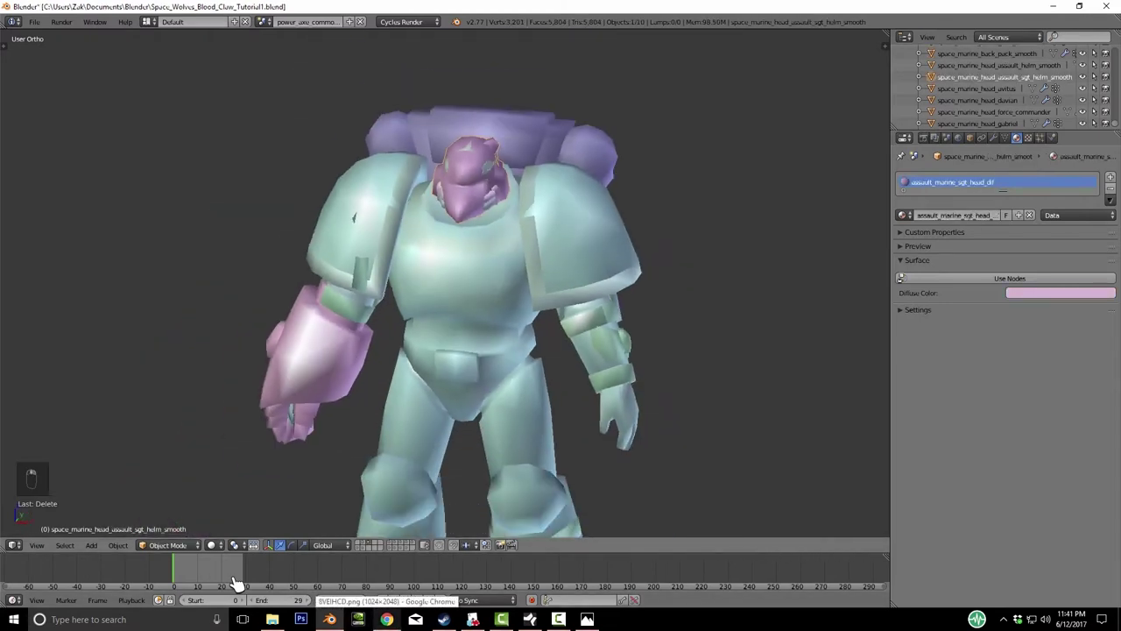
pyautogui.press('g')
pyautogui.press('z')
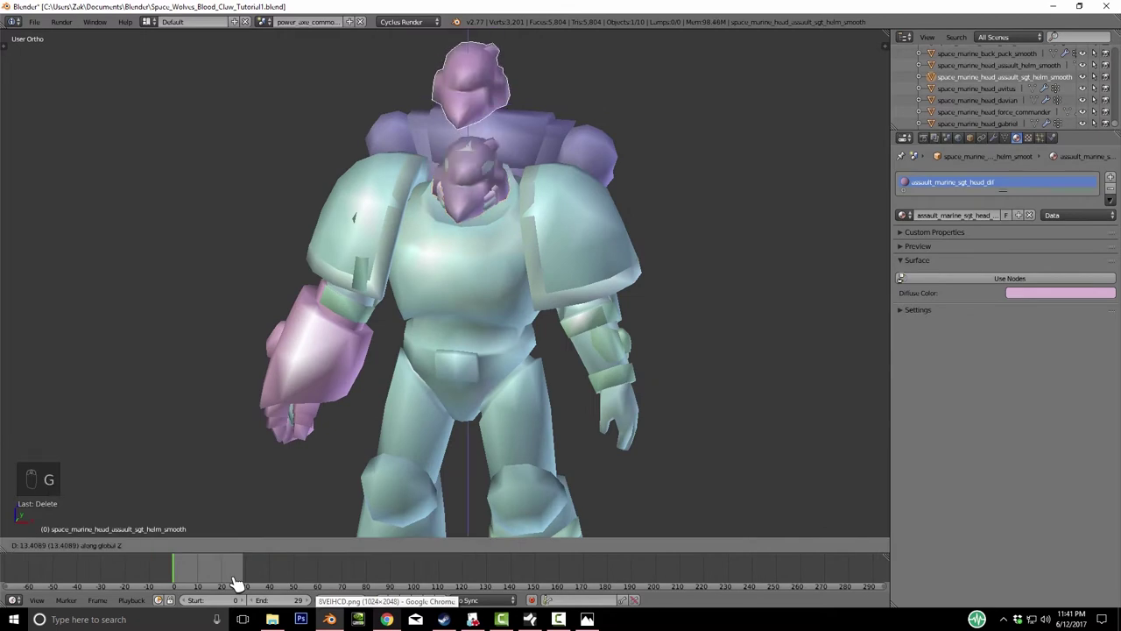
pyautogui.rightClick(237, 582)
pyautogui.moveTo(237, 583); pyautogui.dragTo(237, 583, button='middle')
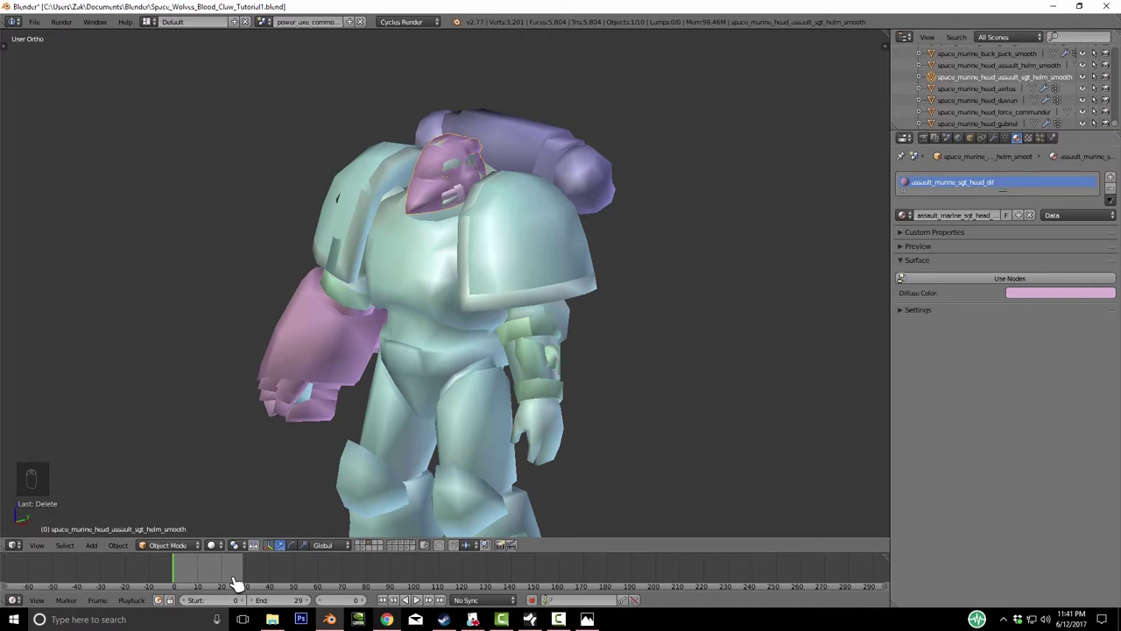
pyautogui.press('g')
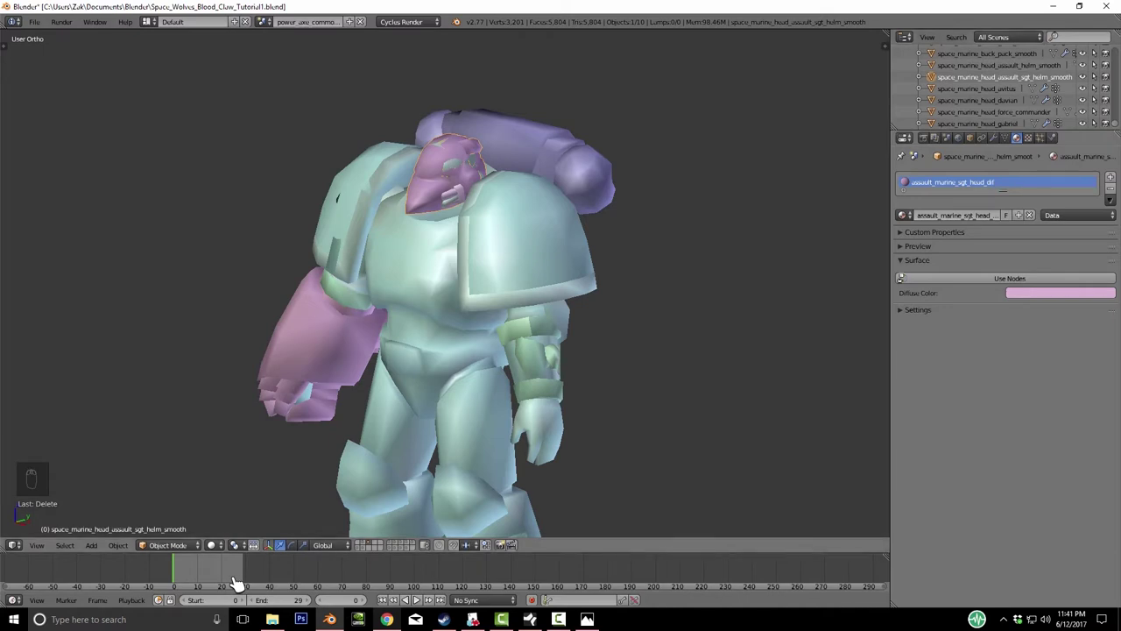
pyautogui.press('z')
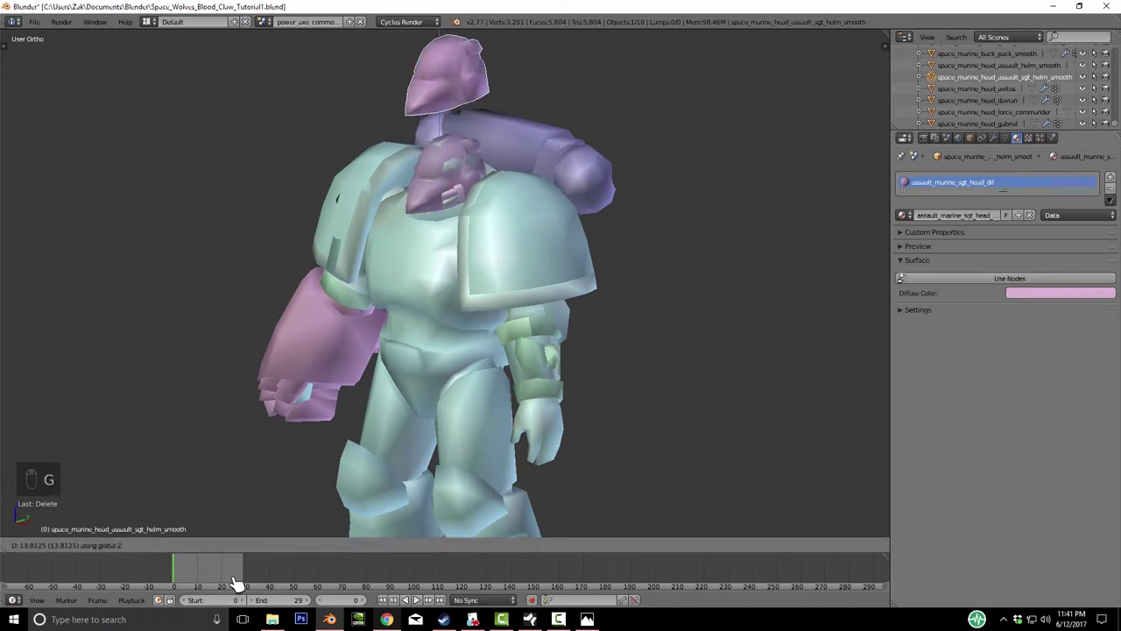
pyautogui.rightClick(236, 583)
pyautogui.press('Delete')
# - Move the next helmet and the green helmet to hidden layer 2
pyautogui.press('g')
pyautogui.press('z')
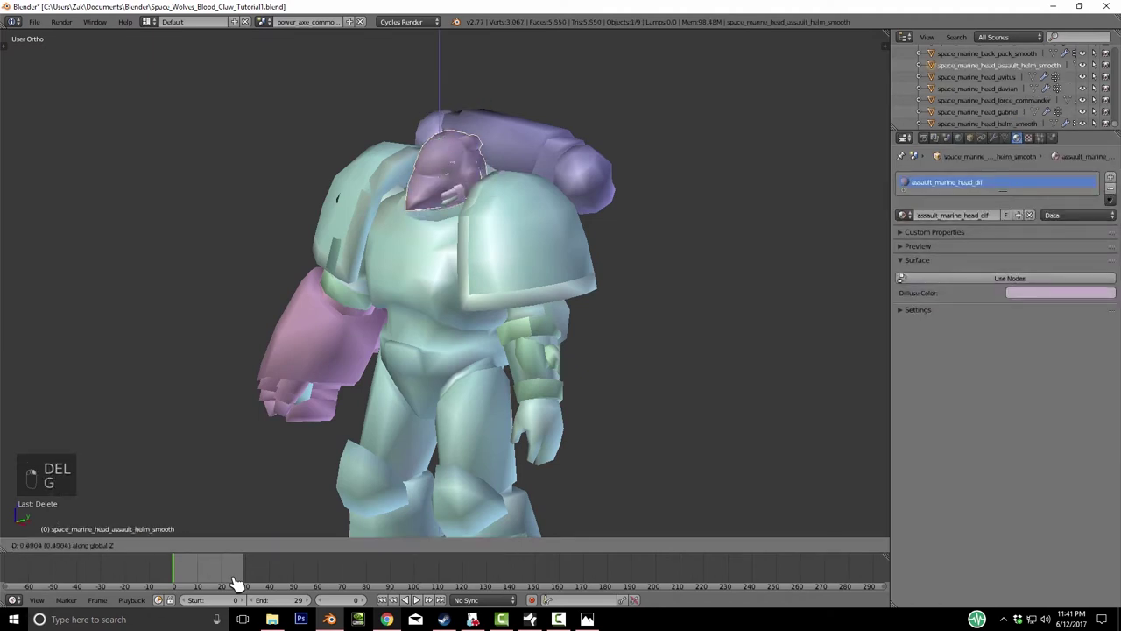
pyautogui.rightClick(237, 583)
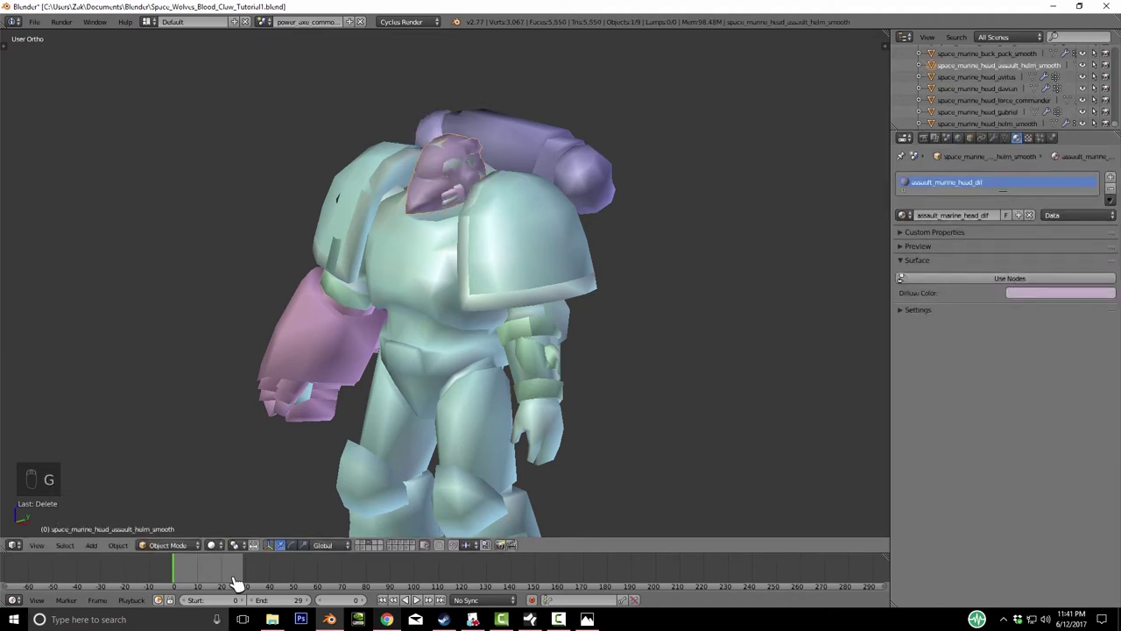
pyautogui.press('KP_4')
pyautogui.press('KP_4')
pyautogui.press('m')
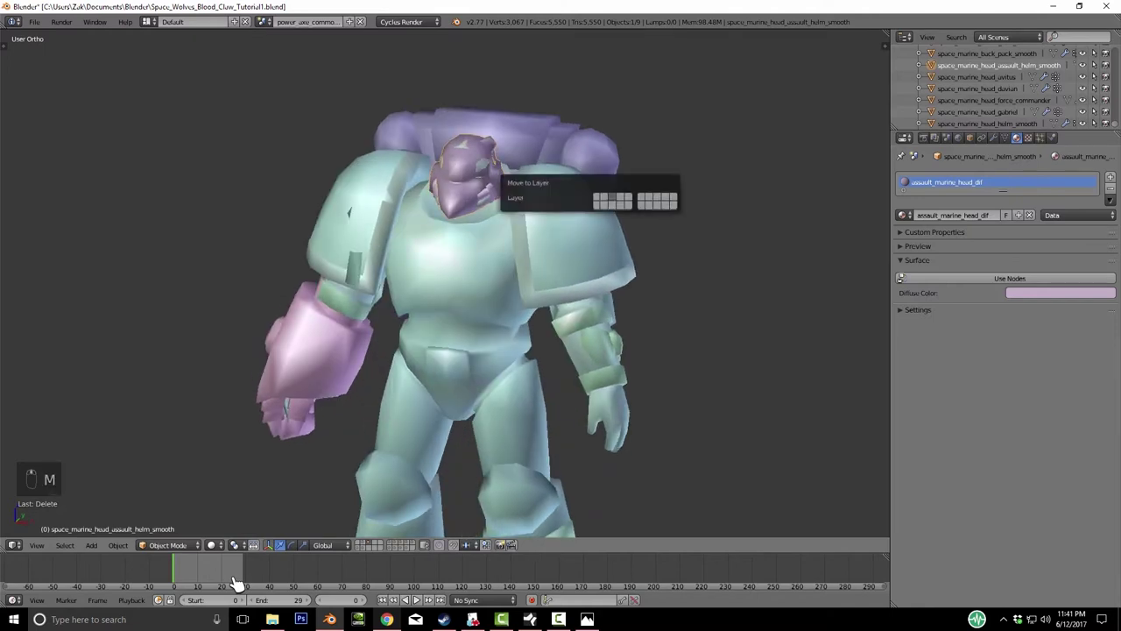
pyautogui.press('2')
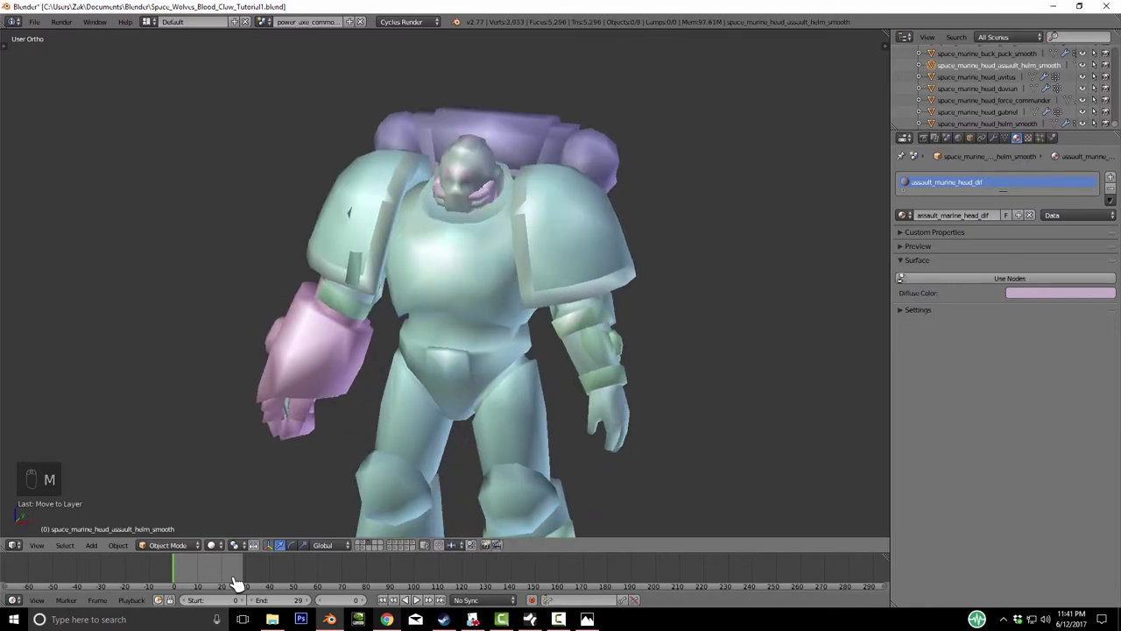
pyautogui.press('g')
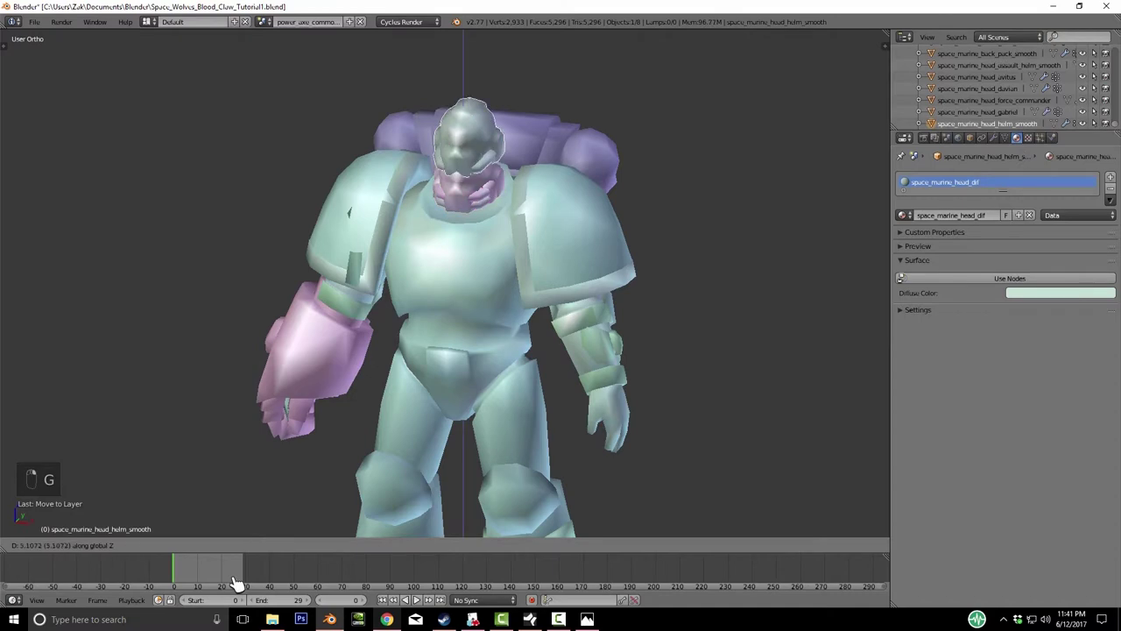
pyautogui.rightClick(237, 583)
pyautogui.press('m')
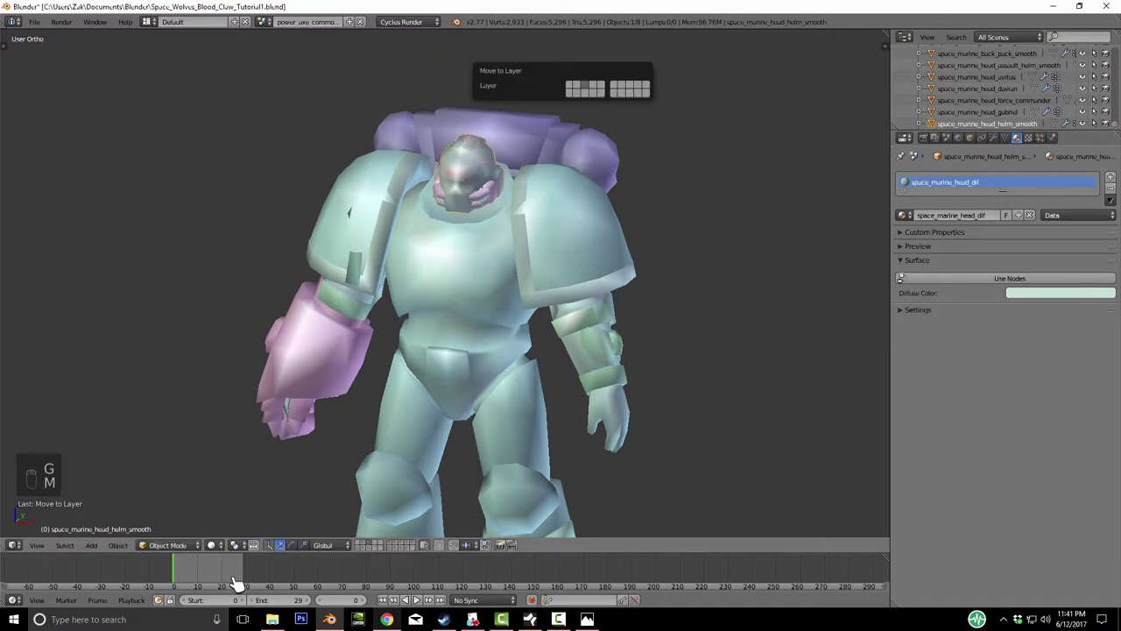
pyautogui.press('2')
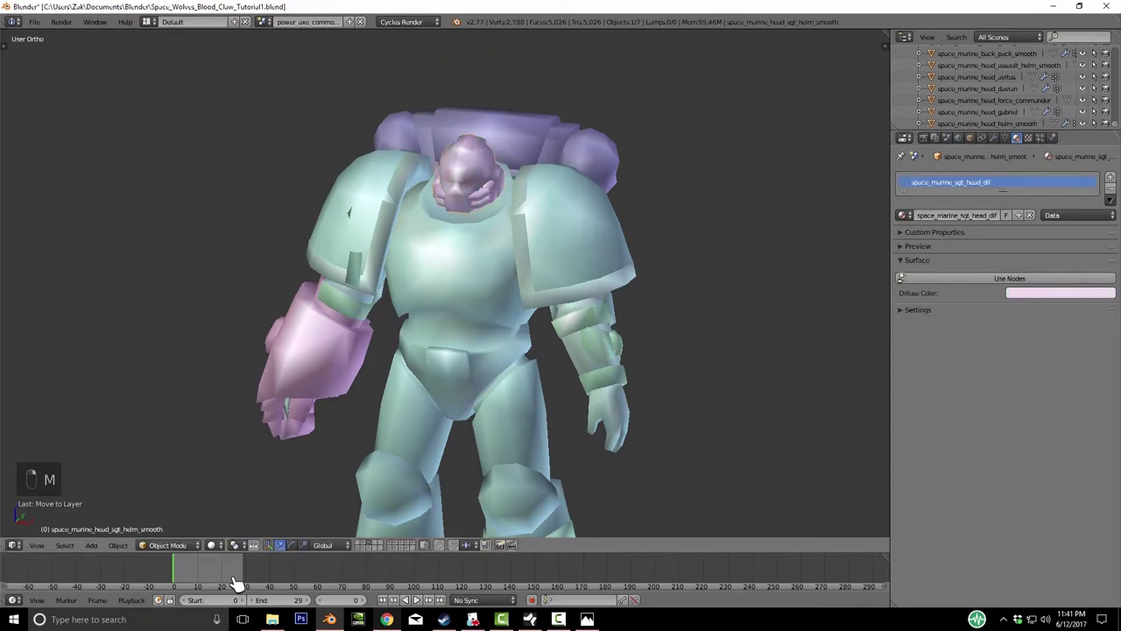
# - Check the pink sergeant helmet, undo its deletion, and compare the layers' contents
pyautogui.press('g')
pyautogui.rightClick(236, 582)
pyautogui.press('Delete')
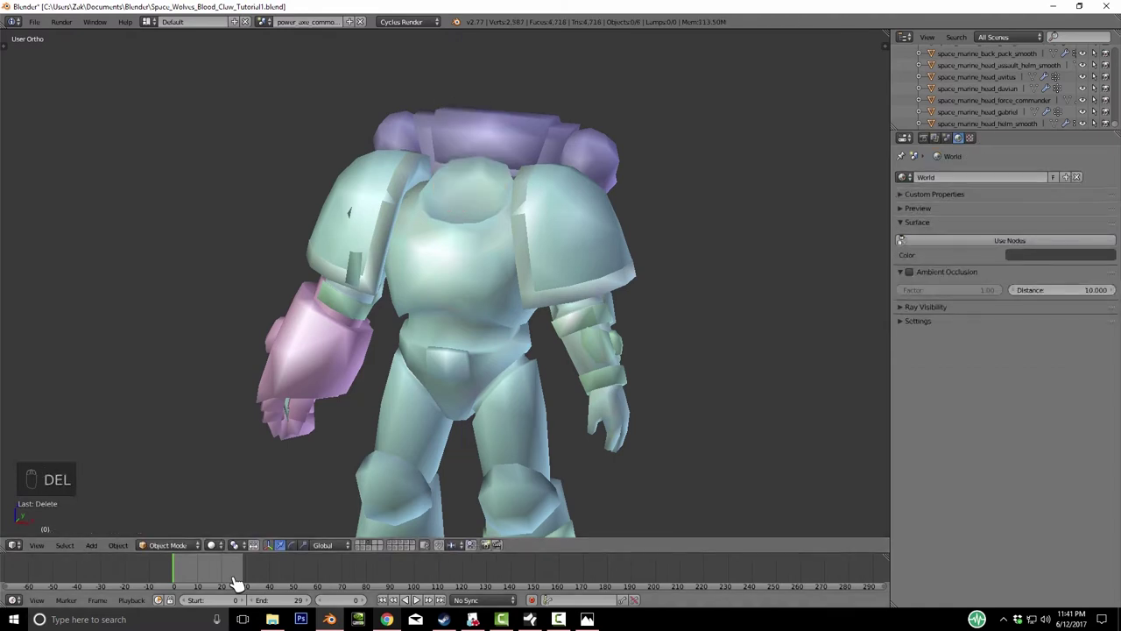
pyautogui.hotkey('ctrl', 'z')
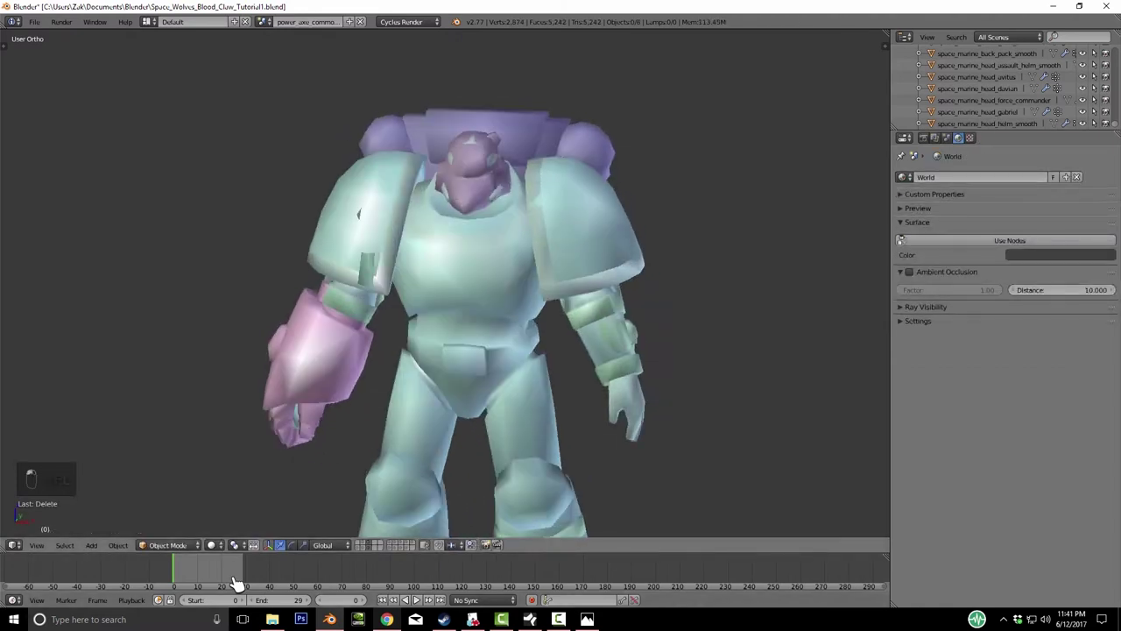
pyautogui.hotkey('ctrl', 'z')
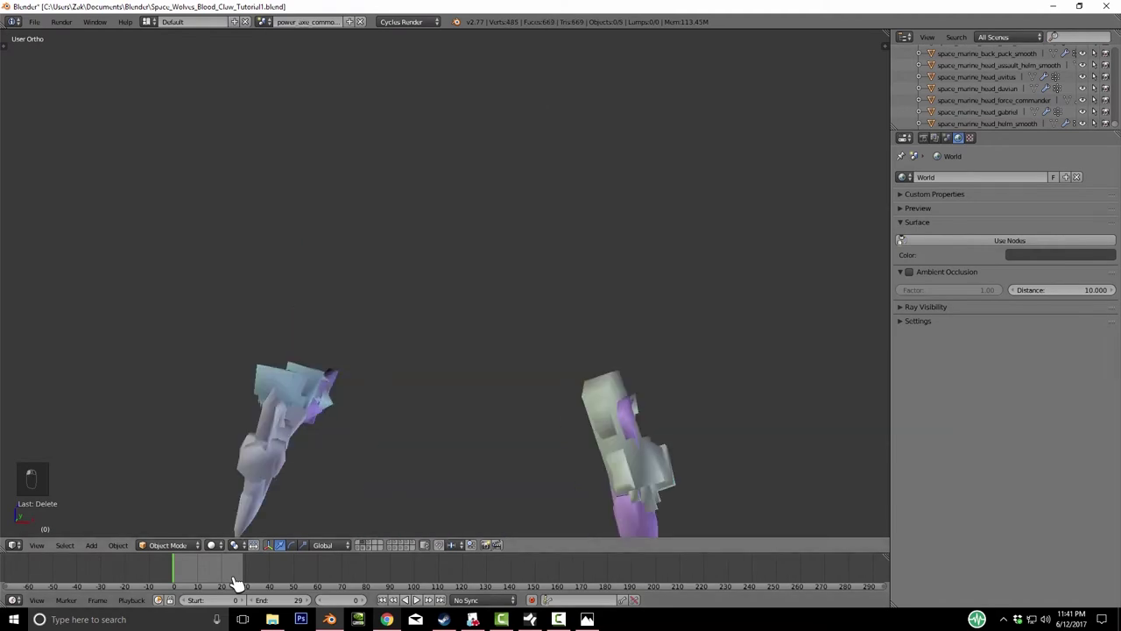
pyautogui.hotkey('ctrl', 'z')
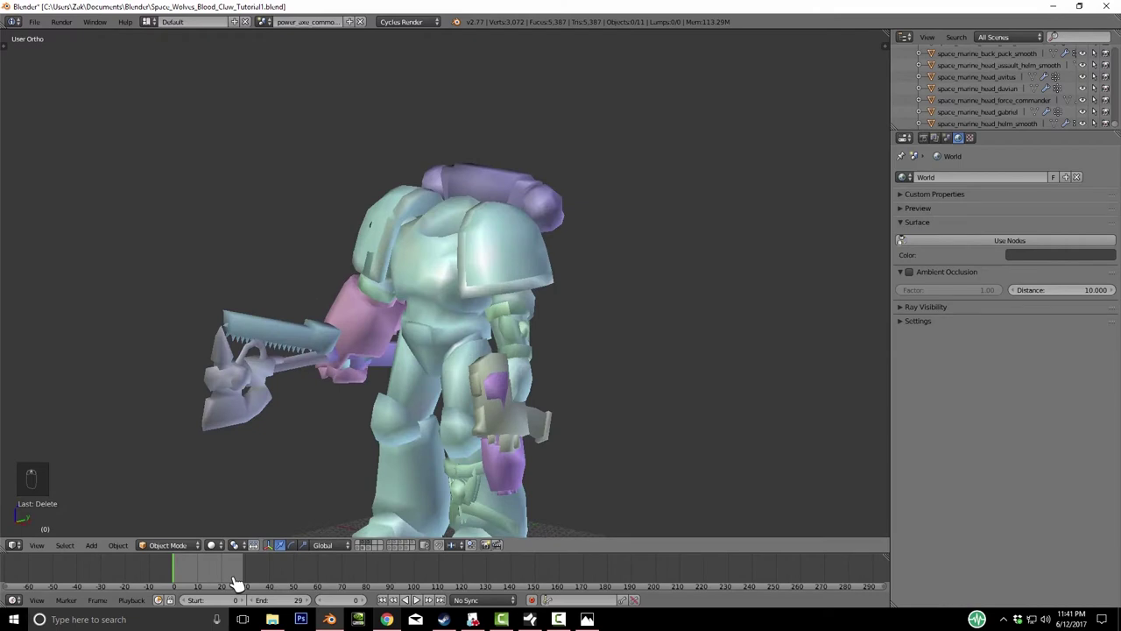
pyautogui.hotkey('ctrl', 'z')
pyautogui.hotkey('ctrl', 'z')
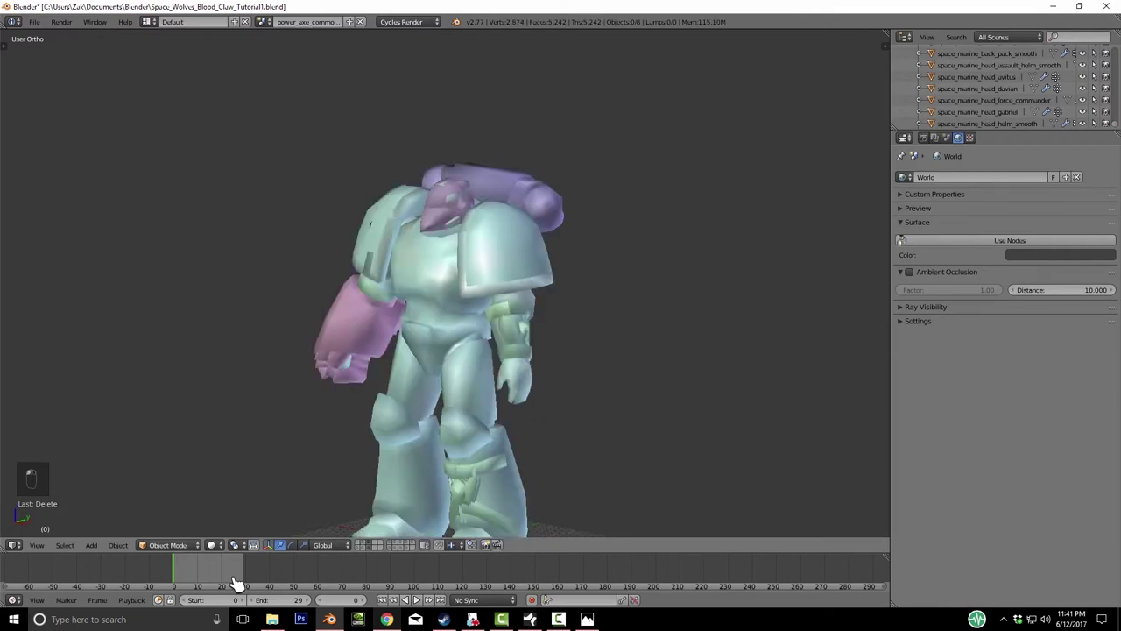
pyautogui.hotkey('ctrl', 'z')
# - Send the selected helmet to layer 1, show the full armour, and deselect everything
pyautogui.press('a')
pyautogui.press('a')
pyautogui.press('a')
pyautogui.press('m')
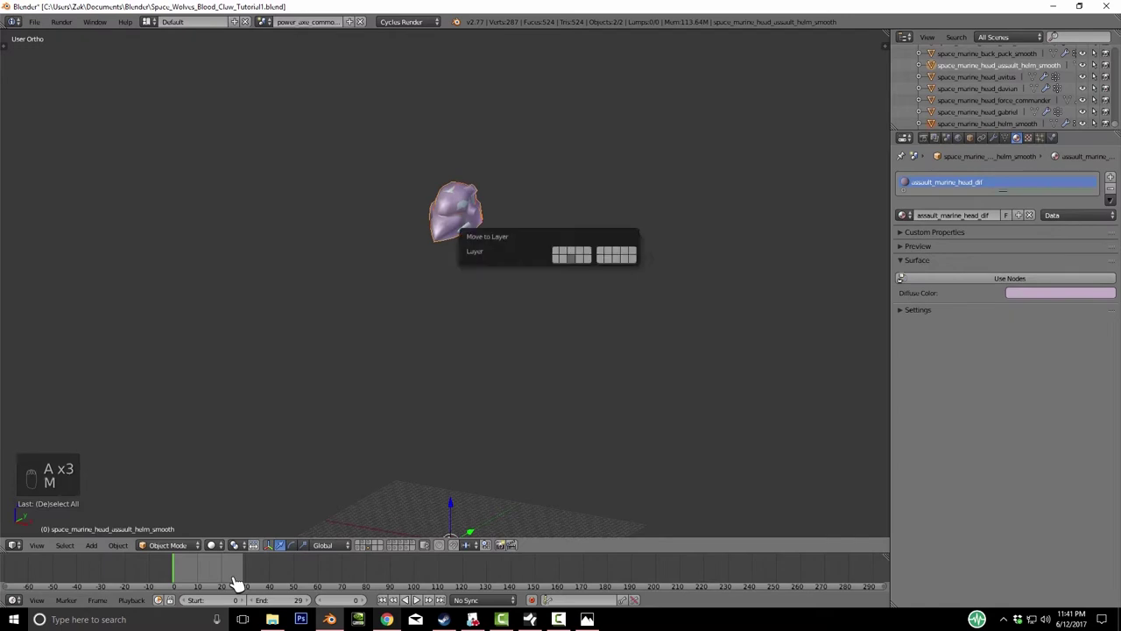
pyautogui.press('1')
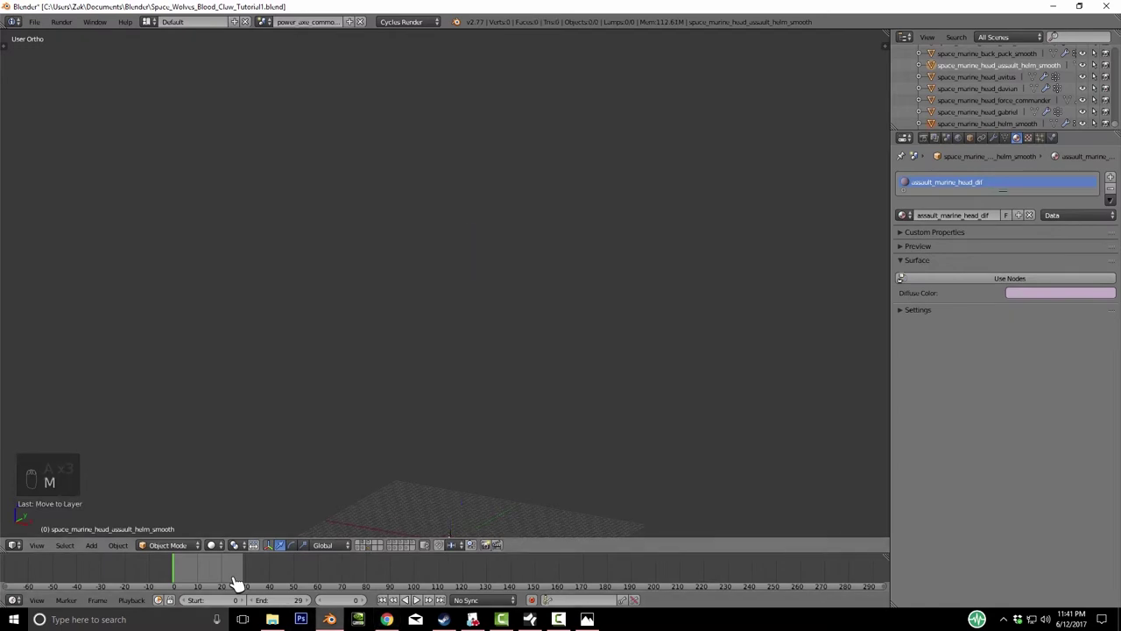
pyautogui.press('1')
pyautogui.press('a')
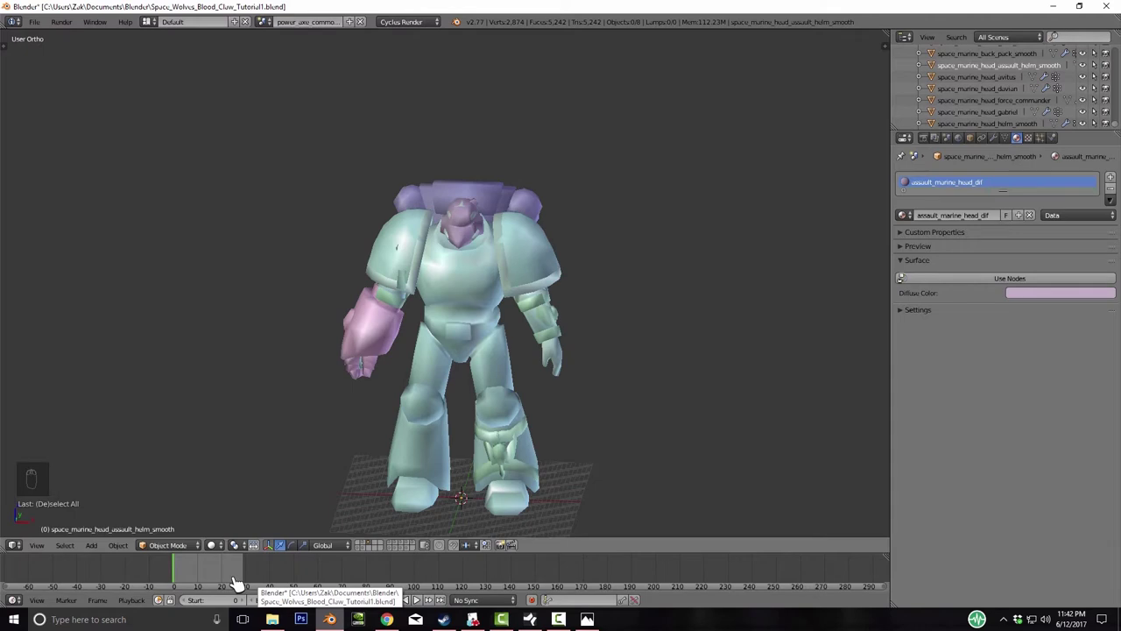
# - Select the purity seals on the marine's leg and delete them
pyautogui.rightClick(502, 448)
pyautogui.press('g')
pyautogui.press('Escape')
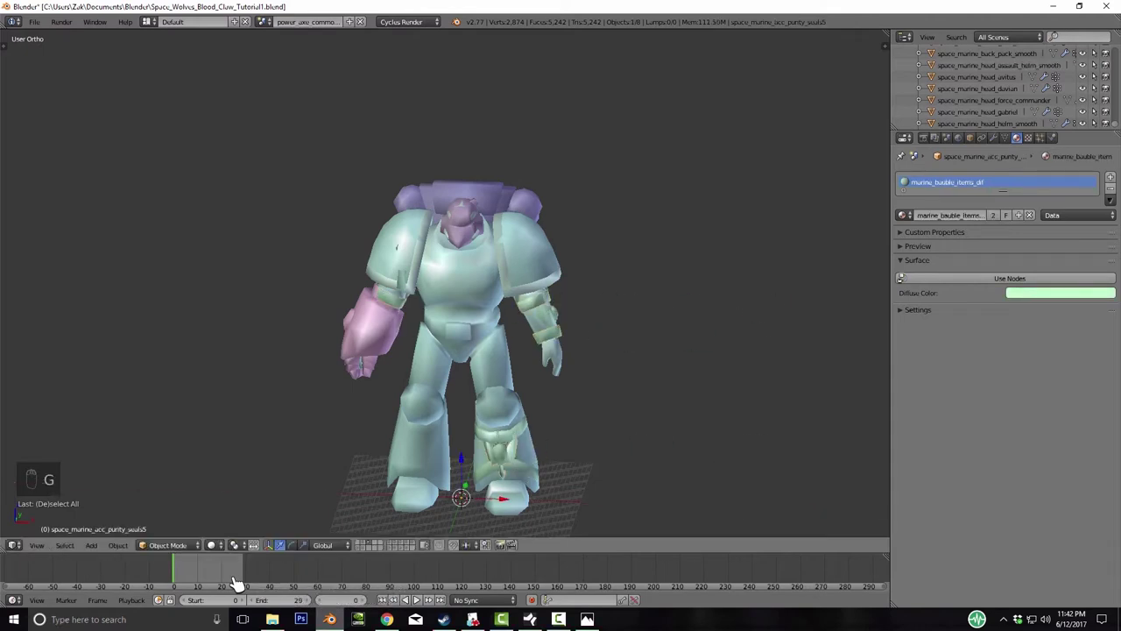
pyautogui.press('Delete')
pyautogui.hotkey('ctrl', 'z')
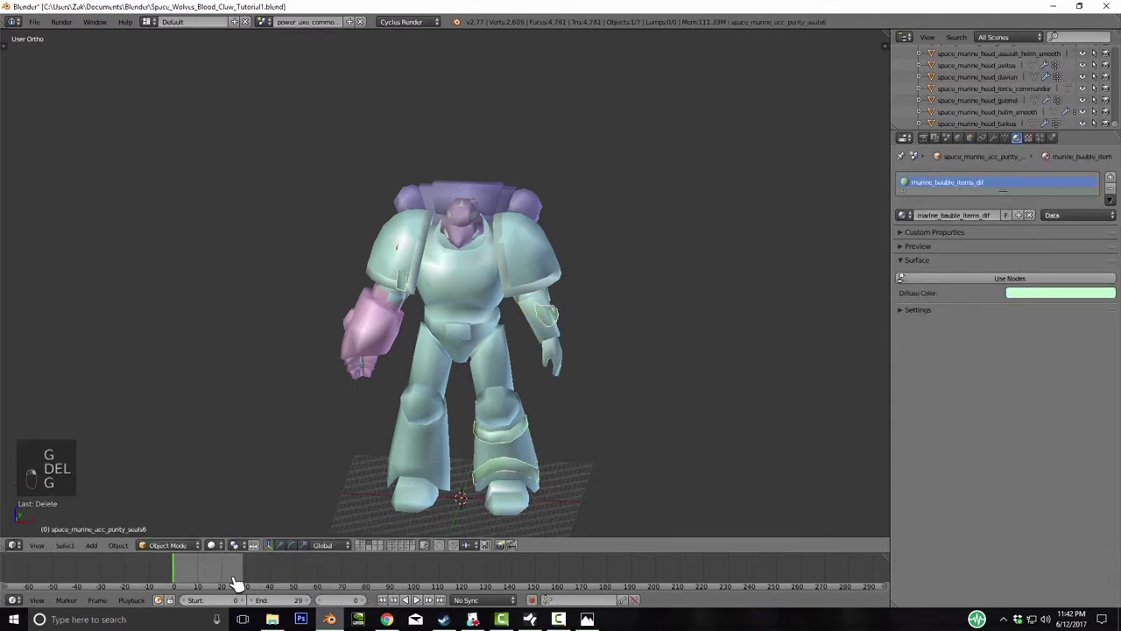
pyautogui.press('g')
pyautogui.press('Escape')
pyautogui.press('Delete')
pyautogui.moveTo(236, 583); pyautogui.dragTo(235, 582, button='middle')
# - Save the file, overwriting it, then show layer 2's armature alone and select a foot bone
pyautogui.hotkey('ctrl', 's')
pyautogui.press('Return')
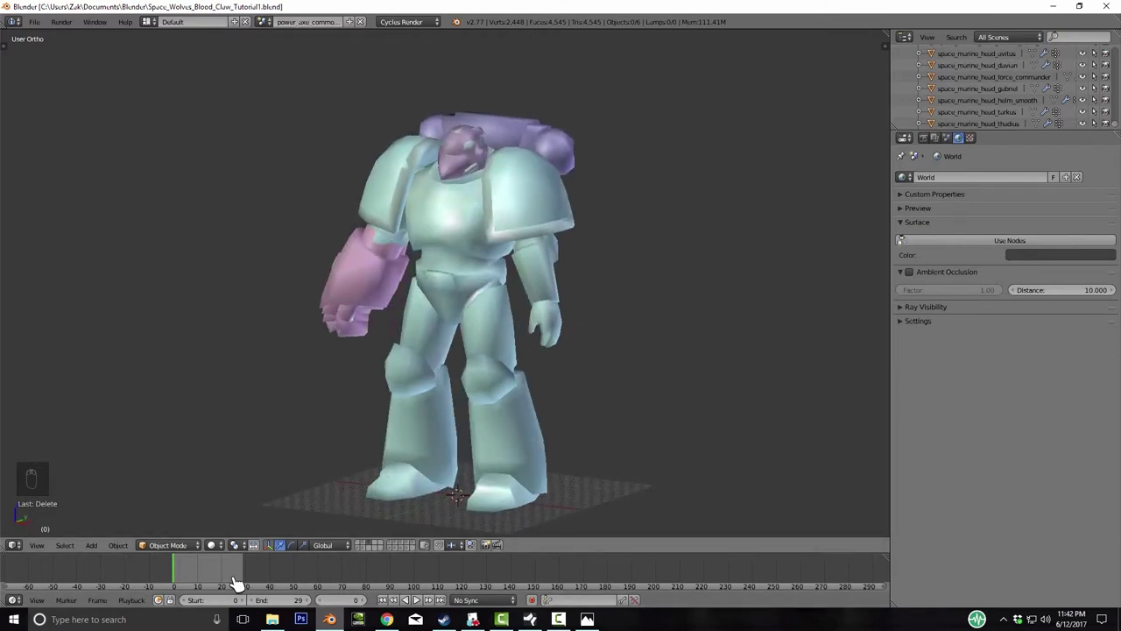
pyautogui.press('2')
pyautogui.moveTo(235, 582); pyautogui.dragTo(235, 582, button='middle')
pyautogui.rightClick(471, 424)
# - Show the armour with the skeleton in Pose Mode and select the left thigh bone
pyautogui.hotkey('ctrl', 'Tab')
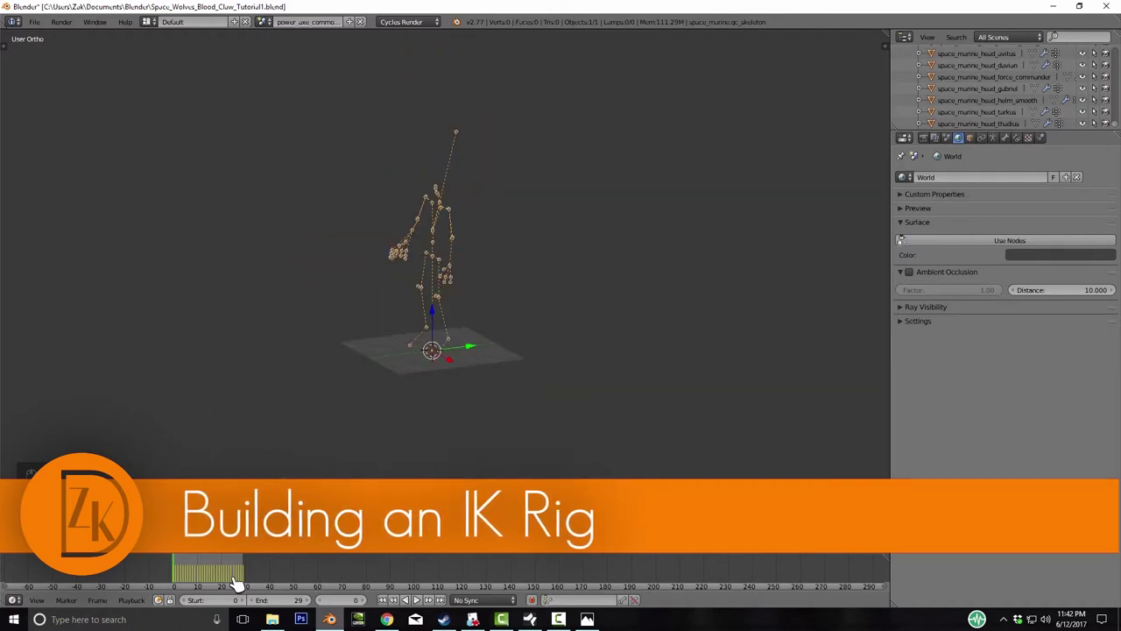
pyautogui.moveTo(235, 581); pyautogui.dragTo(235, 582, button='middle')
pyautogui.hotkey('ctrl', 'Tab')
pyautogui.hotkey('shift', '2')
pyautogui.hotkey('ctrl', 'Tab')
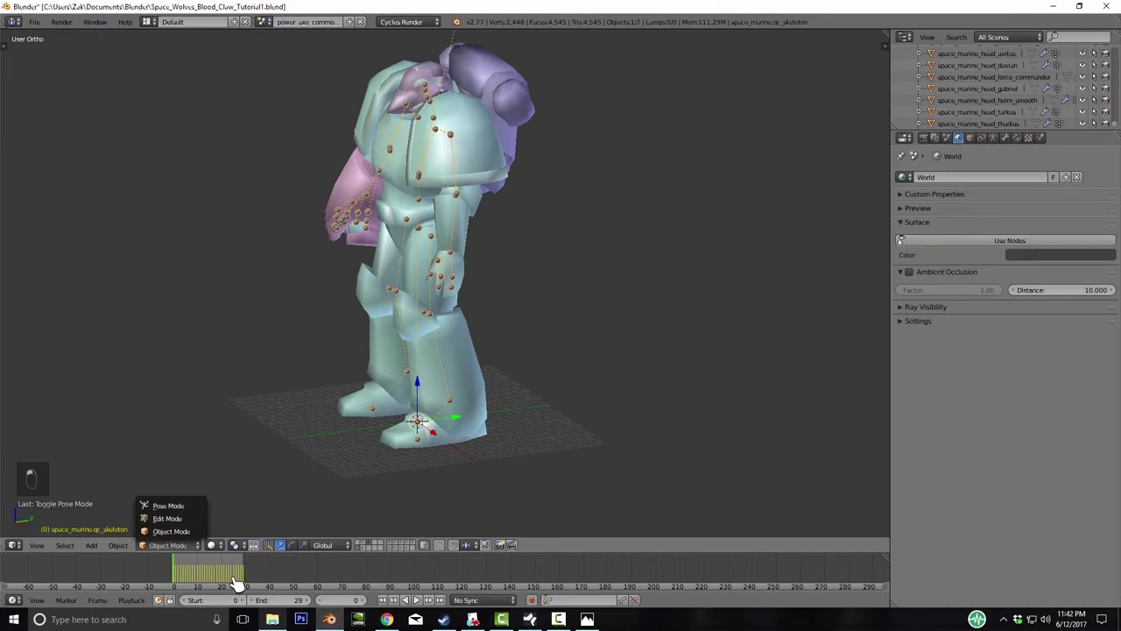
pyautogui.press('Return')
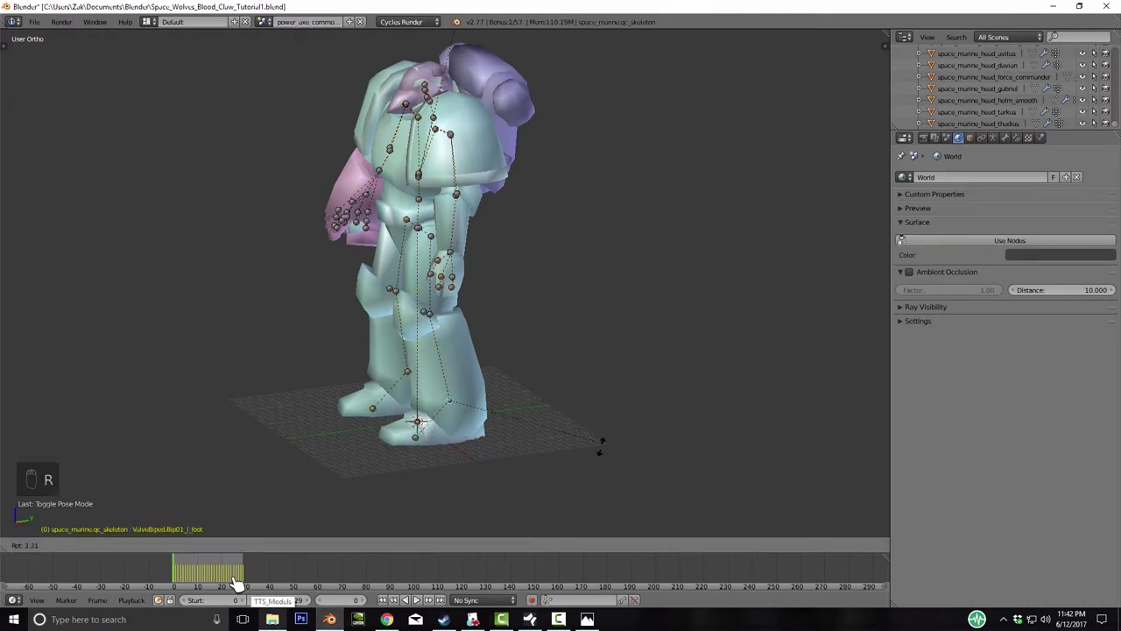
pyautogui.moveTo(235, 581); pyautogui.dragTo(235, 582, button='middle')
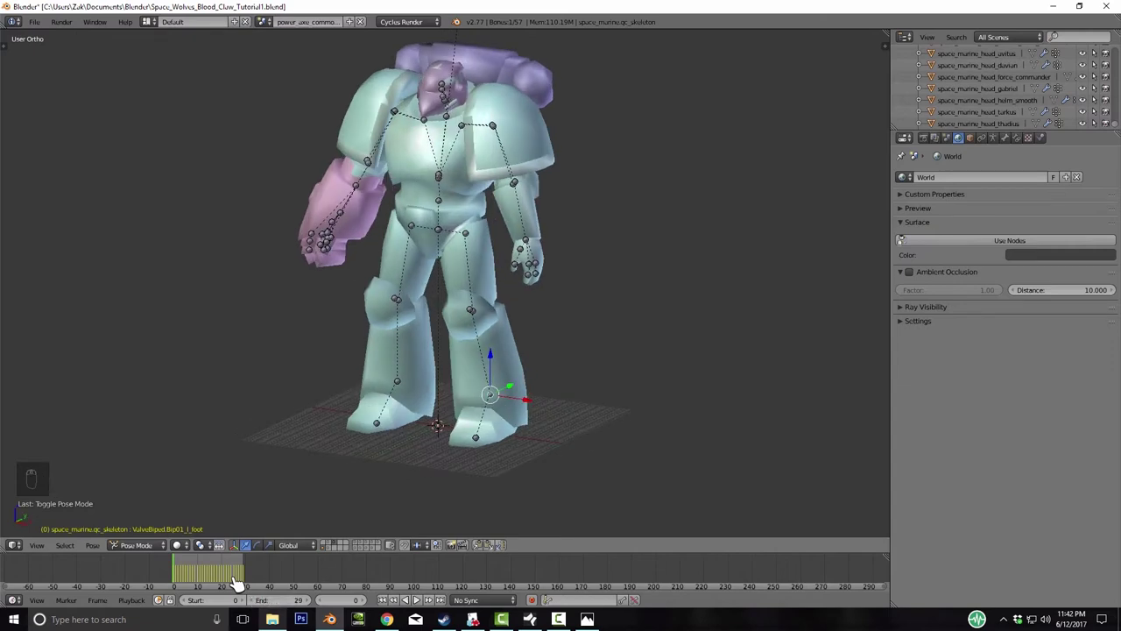
pyautogui.rightClick(469, 272)
pyautogui.moveTo(234, 582); pyautogui.dragTo(235, 582, button='middle')
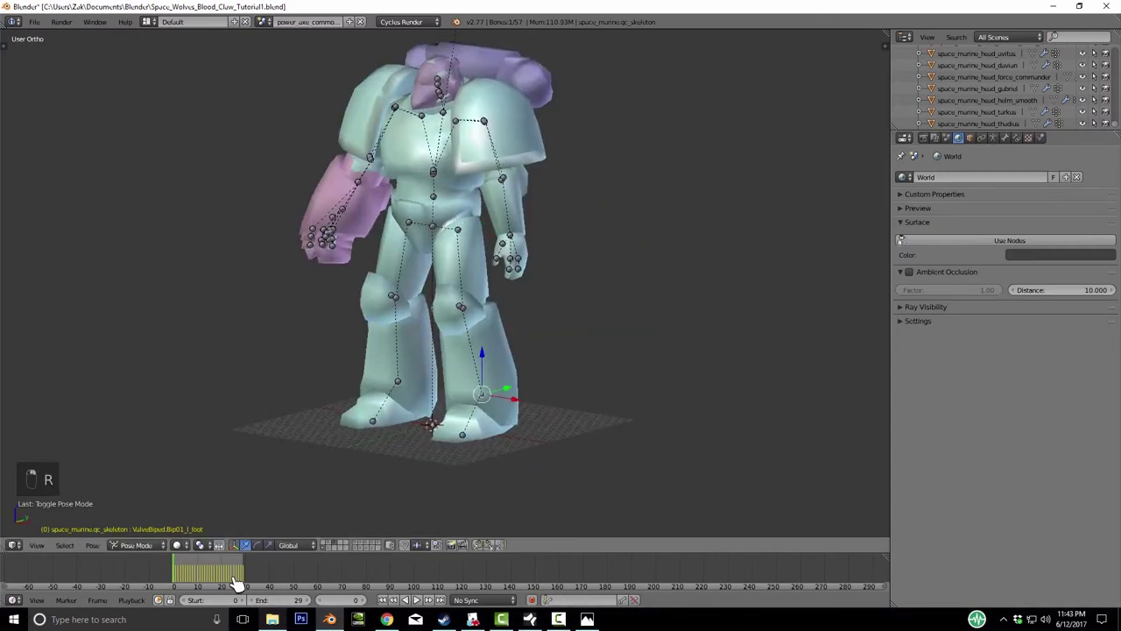
pyautogui.moveTo(234, 582); pyautogui.dragTo(235, 581, button='middle')
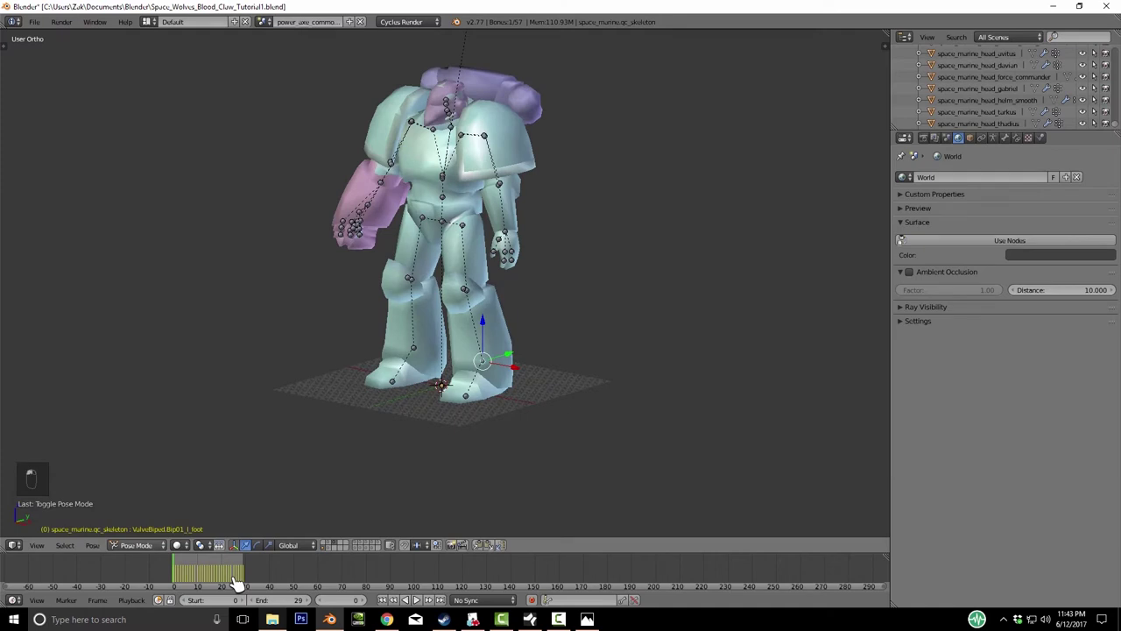
# - Switch the armature into Edit Mode from the header mode list, toggling back with Tab
pyautogui.click(136, 545)
pyautogui.press('Return')
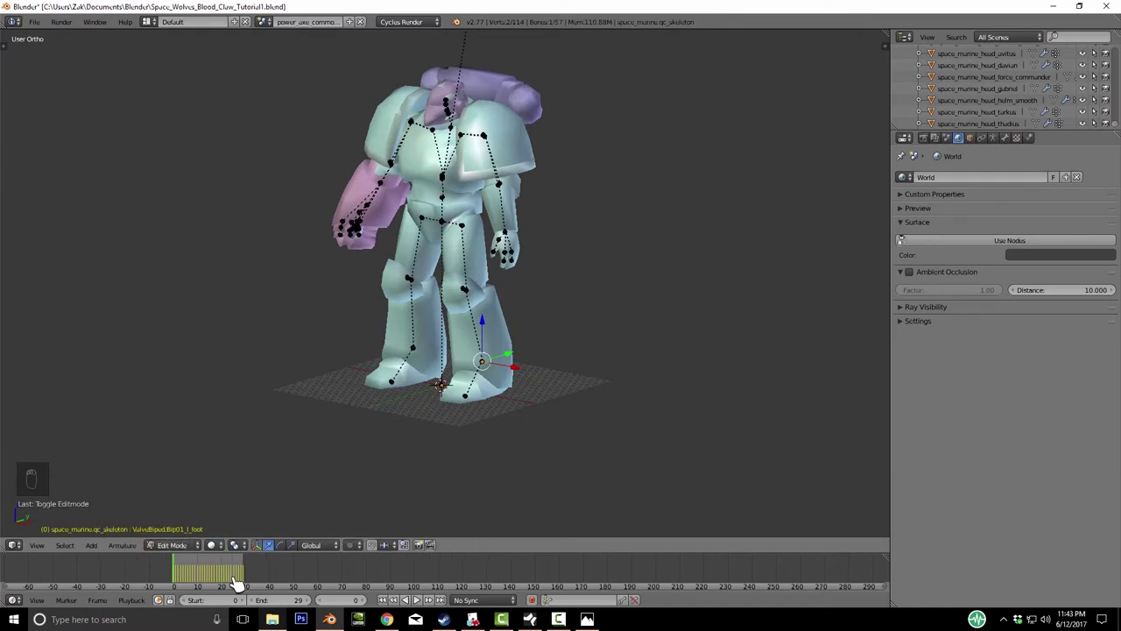
pyautogui.press('Tab')
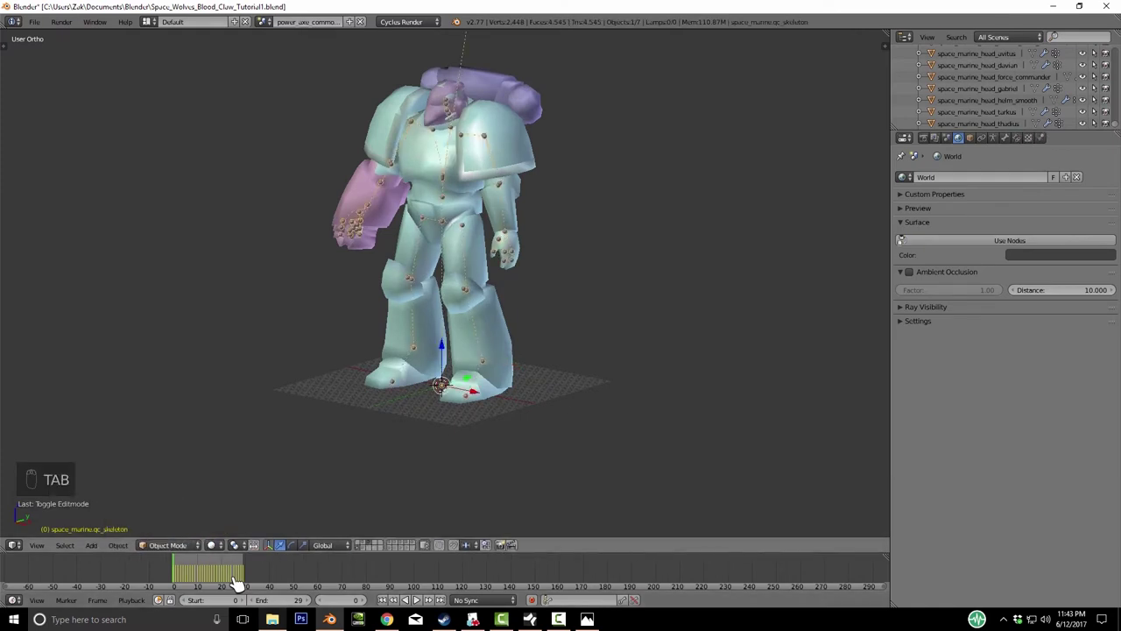
pyautogui.press('Tab')
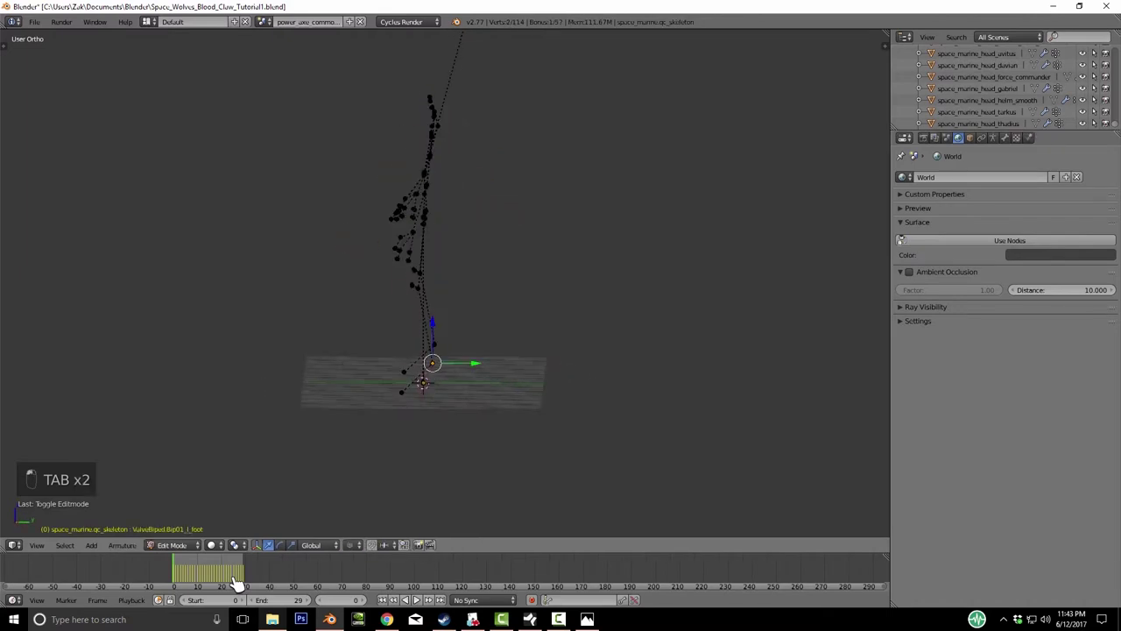
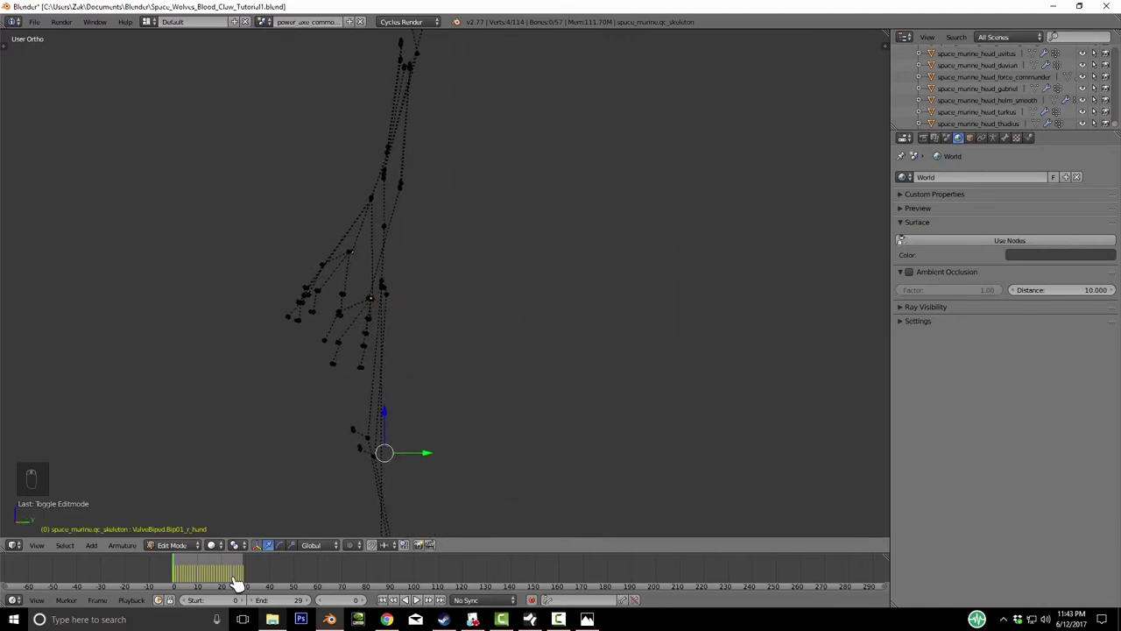
# - In side view, extrude a new bone straight back along Y from the foot joint
pyautogui.press('KP_3')
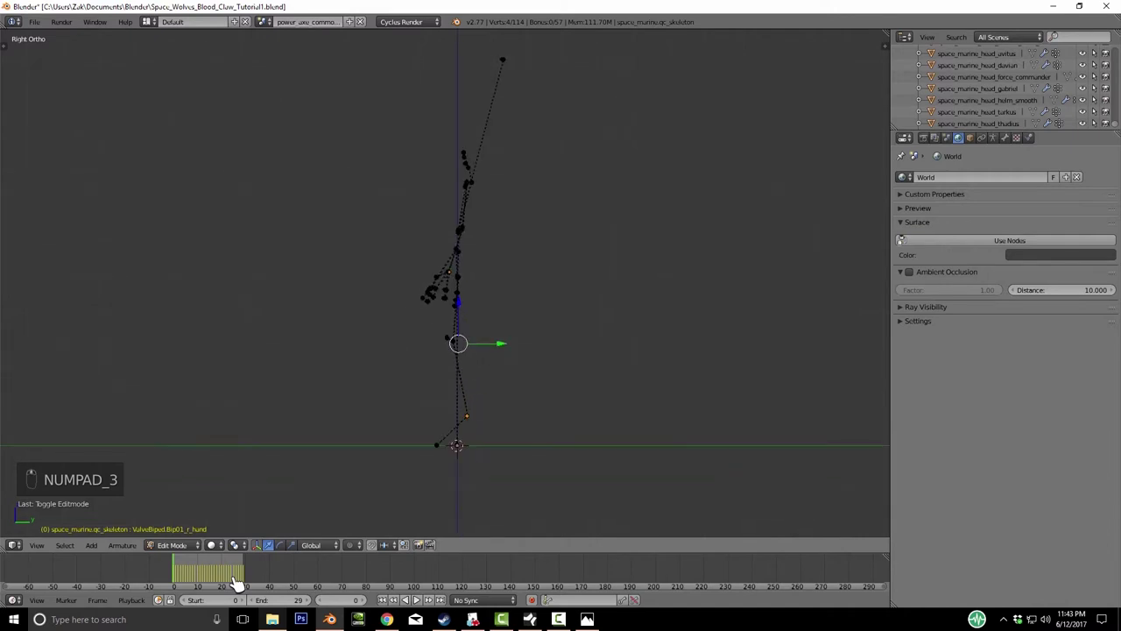
pyautogui.press('e')
pyautogui.press('y')
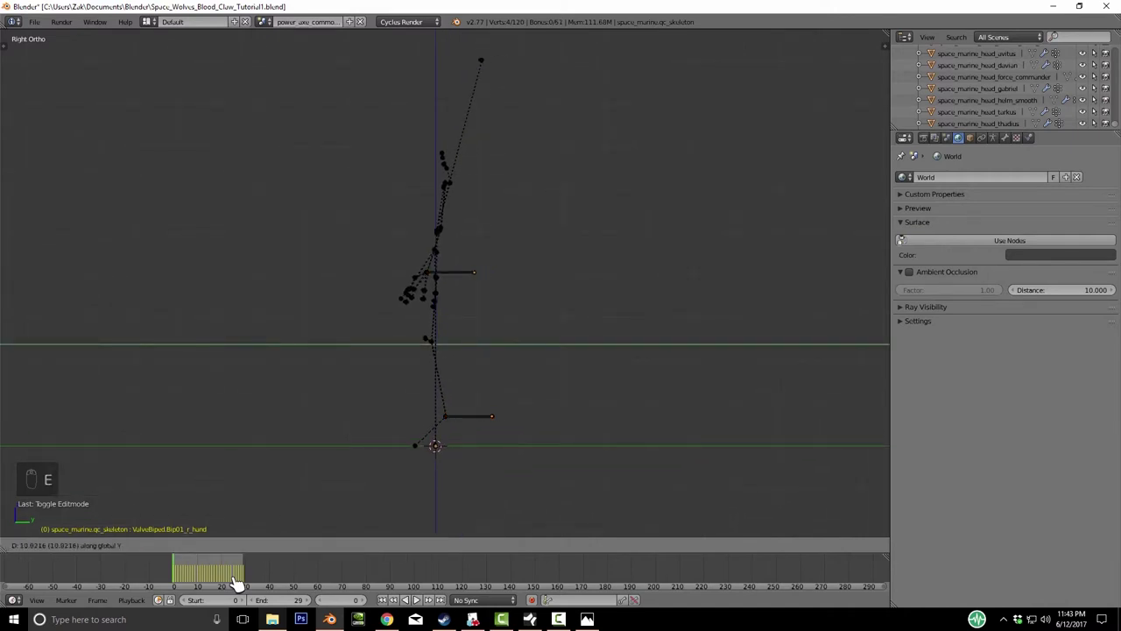
pyautogui.click(237, 585)
pyautogui.moveTo(237, 584); pyautogui.dragTo(237, 584, button='middle')
# - Select both foot bones and the left hand bone, trying a Y move but cancelling it
pyautogui.rightClick(499, 466)
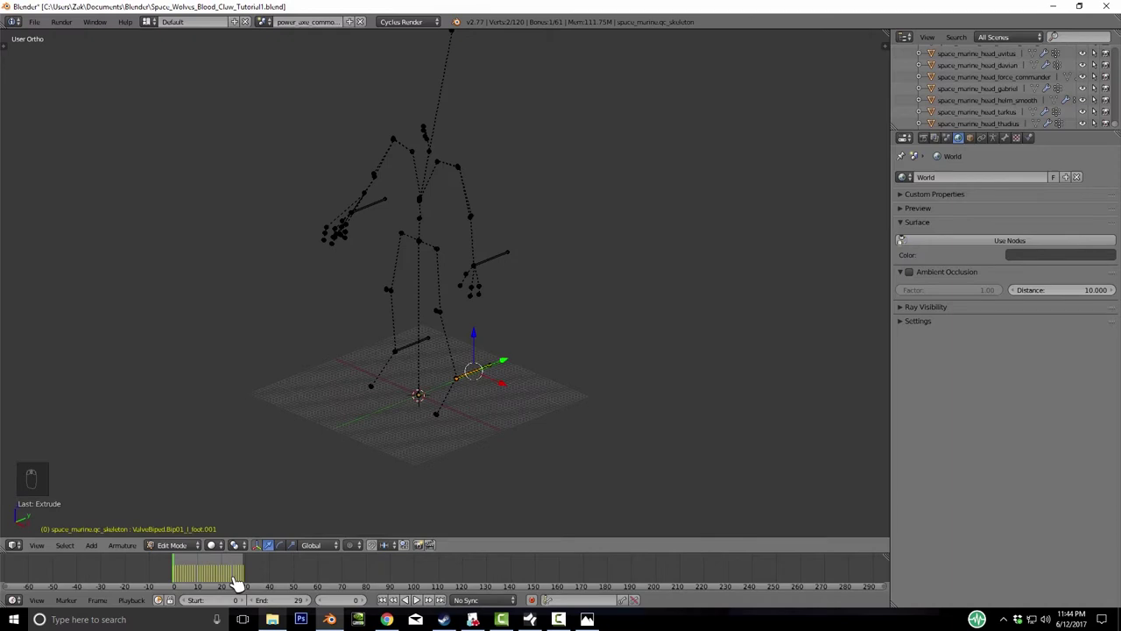
pyautogui.rightClick(473, 372)
pyautogui.rightClick(477, 263)
pyautogui.moveTo(237, 585); pyautogui.dragTo(236, 584, button='middle')
pyautogui.press('g')
pyautogui.press('y')
pyautogui.press('Escape')
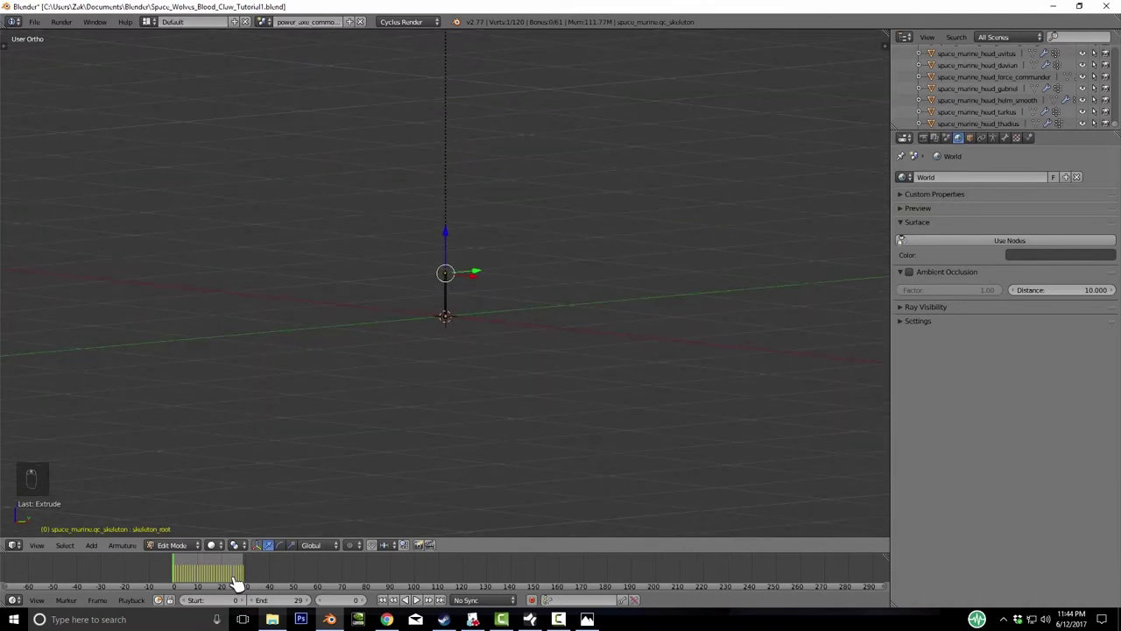
# - Reposition the skeleton_root bone in side view, then select the left foot target bone
pyautogui.moveTo(237, 584); pyautogui.dragTo(236, 584, button='middle')
pyautogui.press('KP_3')
pyautogui.press('g')
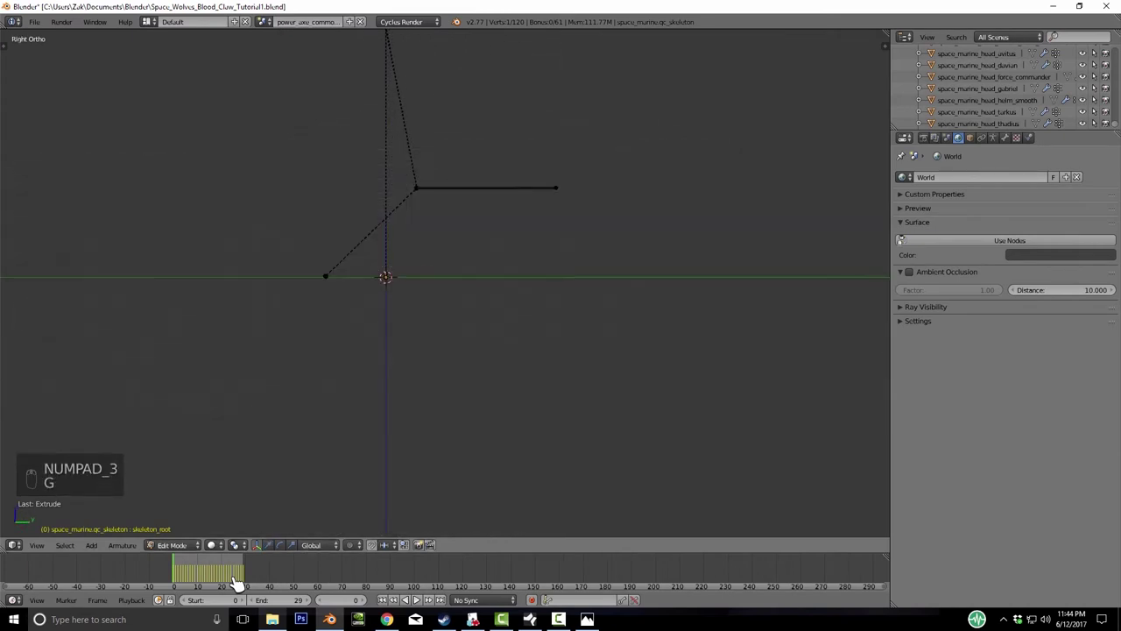
pyautogui.click(236, 584)
pyautogui.press('g')
pyautogui.click(236, 584)
pyautogui.moveTo(237, 584); pyautogui.dragTo(236, 585, button='middle')
pyautogui.rightClick(508, 264)
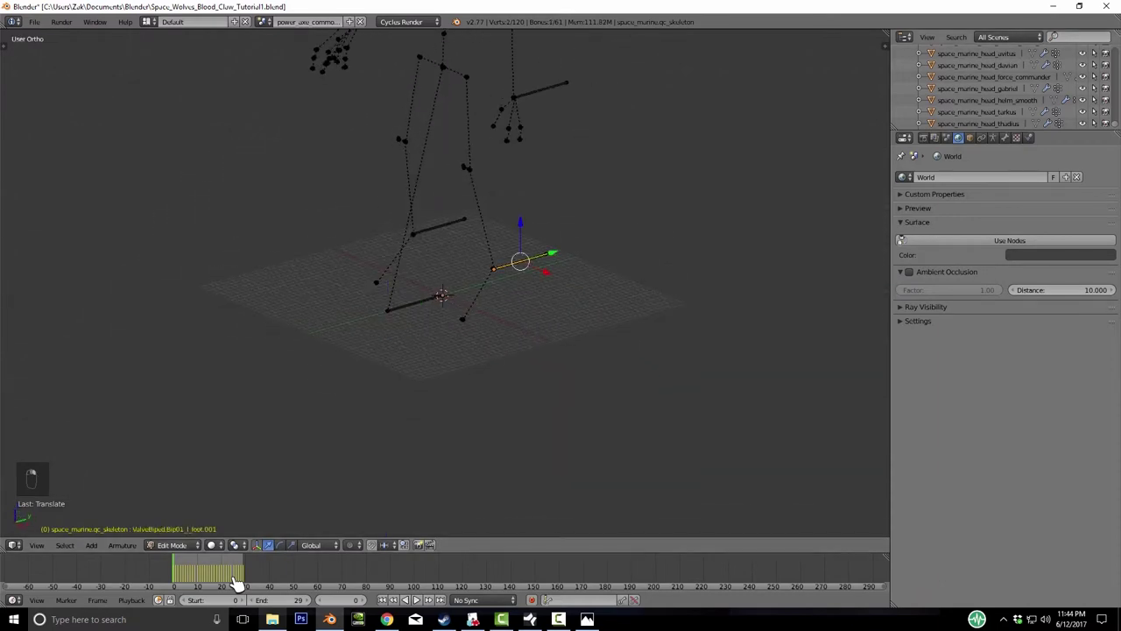
# - Rename the foot target bones L_Foot_IK and R_Foot_IK in the Bone properties
pyautogui.click(1005, 138)
pyautogui.click(956, 177)
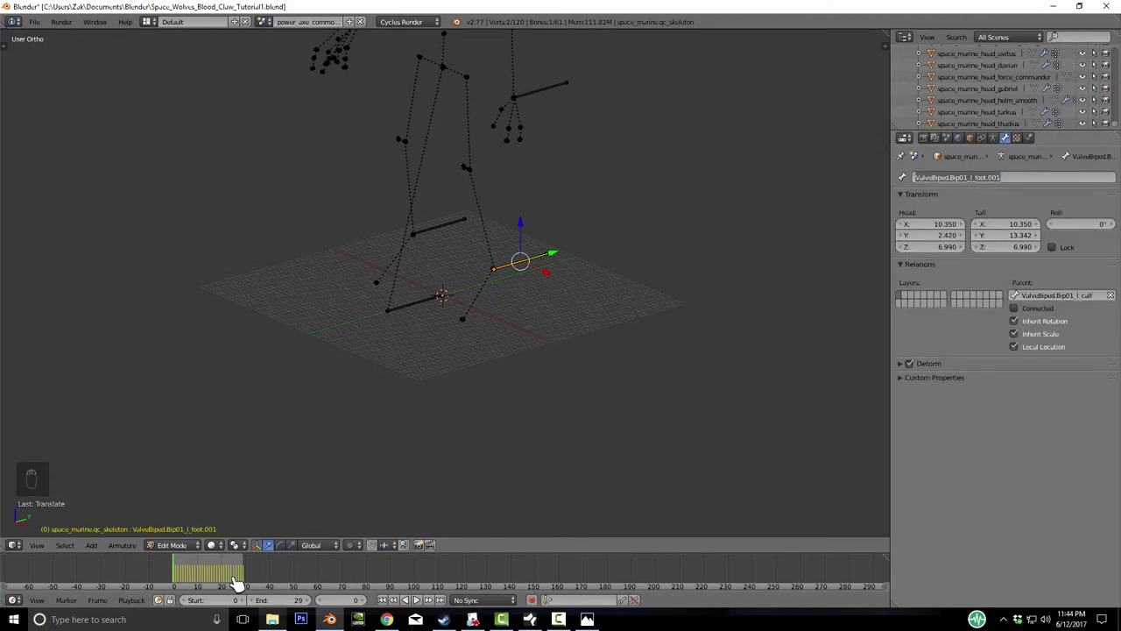
pyautogui.press('BackSpace')
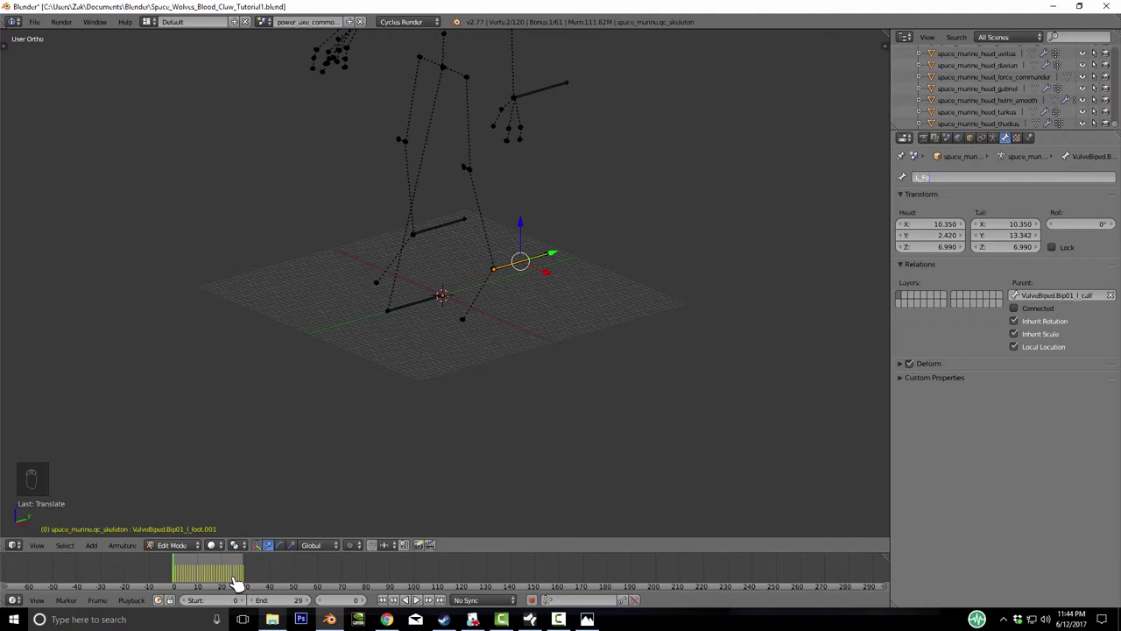
pyautogui.write('L_Foot_IK')
pyautogui.press('Return')
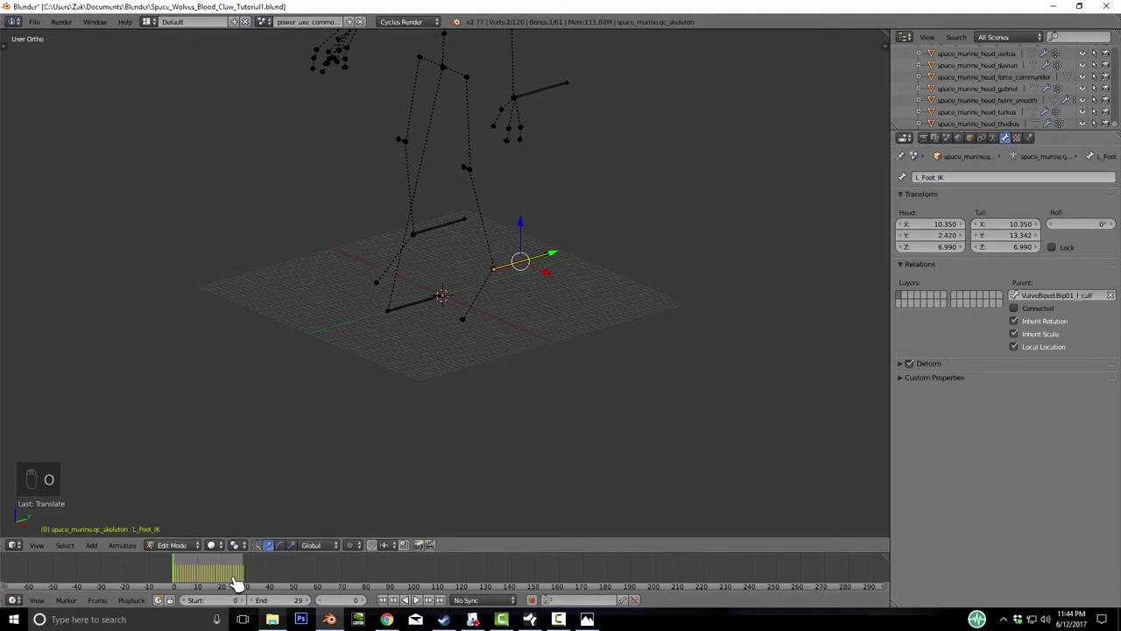
pyautogui.rightClick(438, 226)
pyautogui.click(957, 177)
pyautogui.press('BackSpace')
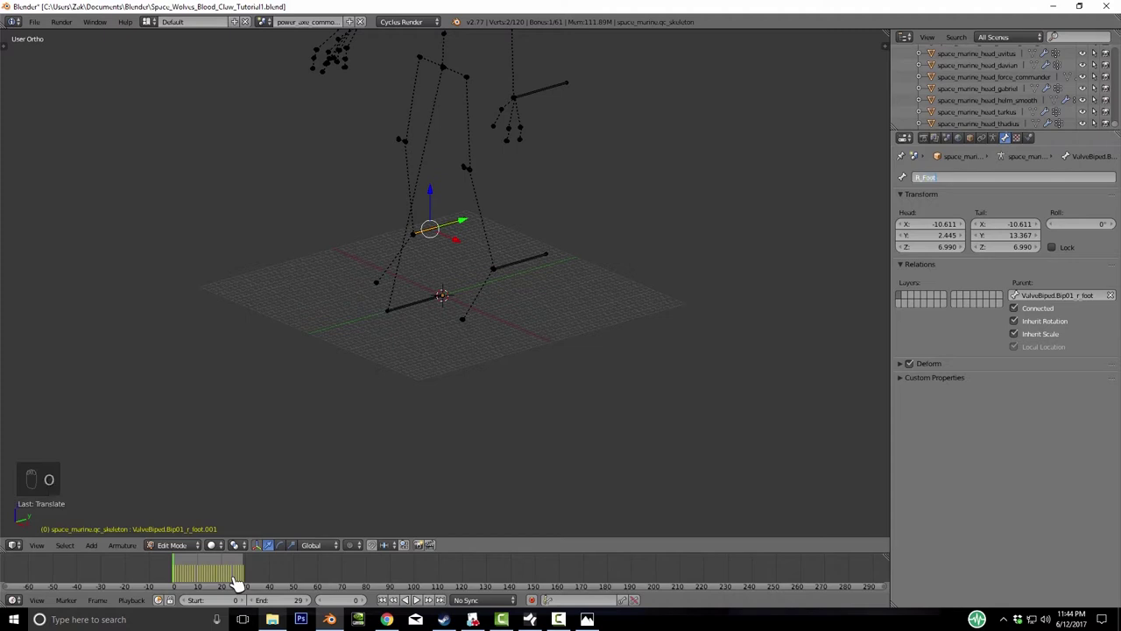
pyautogui.write('R_Foot_IK')
pyautogui.press('Return')
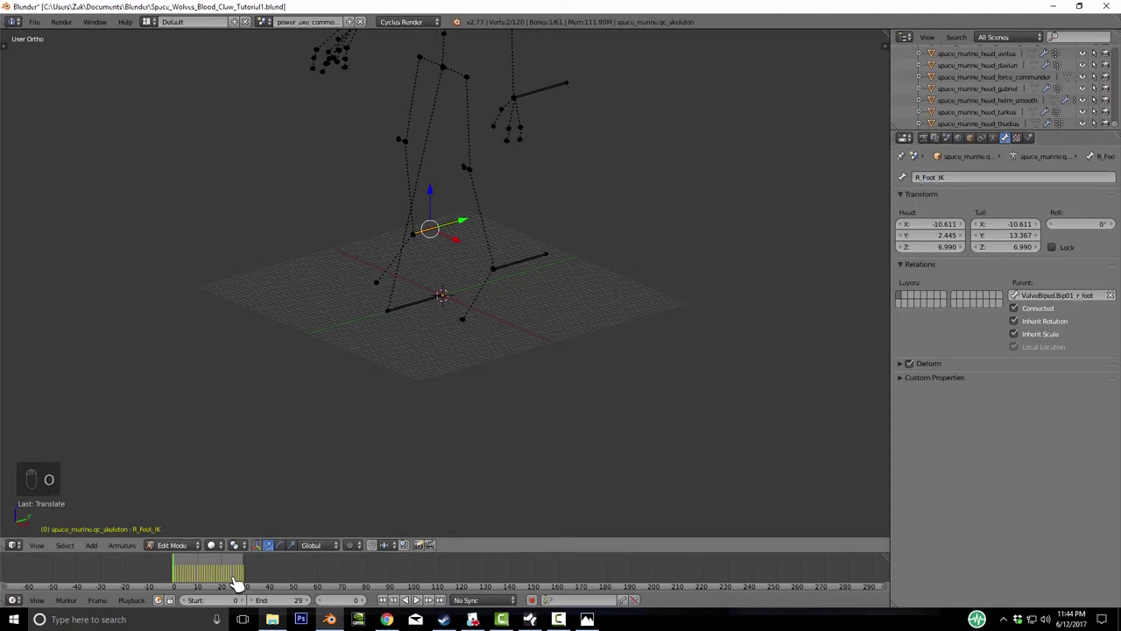
# - Rename the hand target bones L_Hand_IK and R_Hand_IK, then return to Object Mode
pyautogui.moveTo(526, 263); pyautogui.dragTo(525, 220, button='middle')
pyautogui.rightClick(490, 263)
pyautogui.click(957, 177)
pyautogui.press('BackSpace')
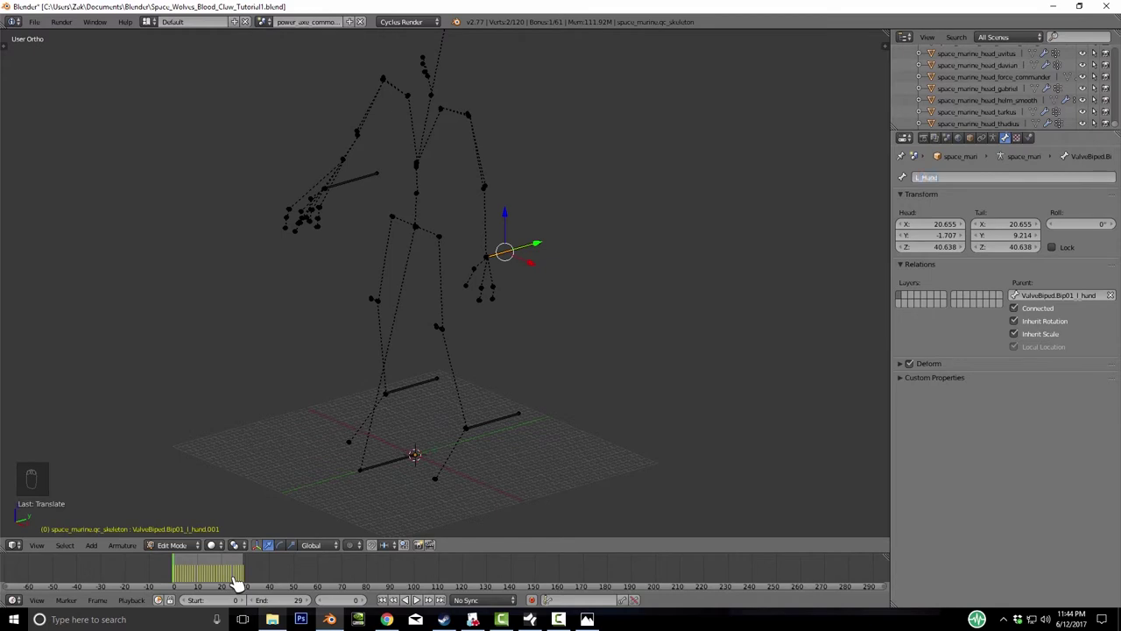
pyautogui.write('L_Hand_IK')
pyautogui.press('Return')
pyautogui.rightClick(350, 180)
pyautogui.click(957, 177)
pyautogui.write('R')
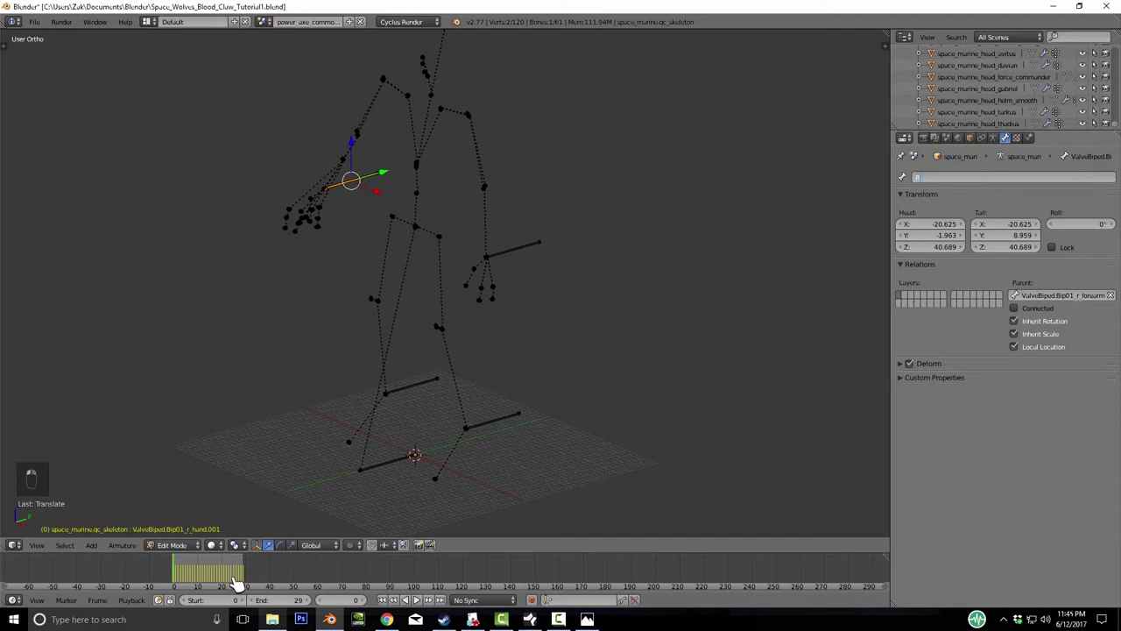
pyautogui.write('_Hand_IK')
pyautogui.press('Return')
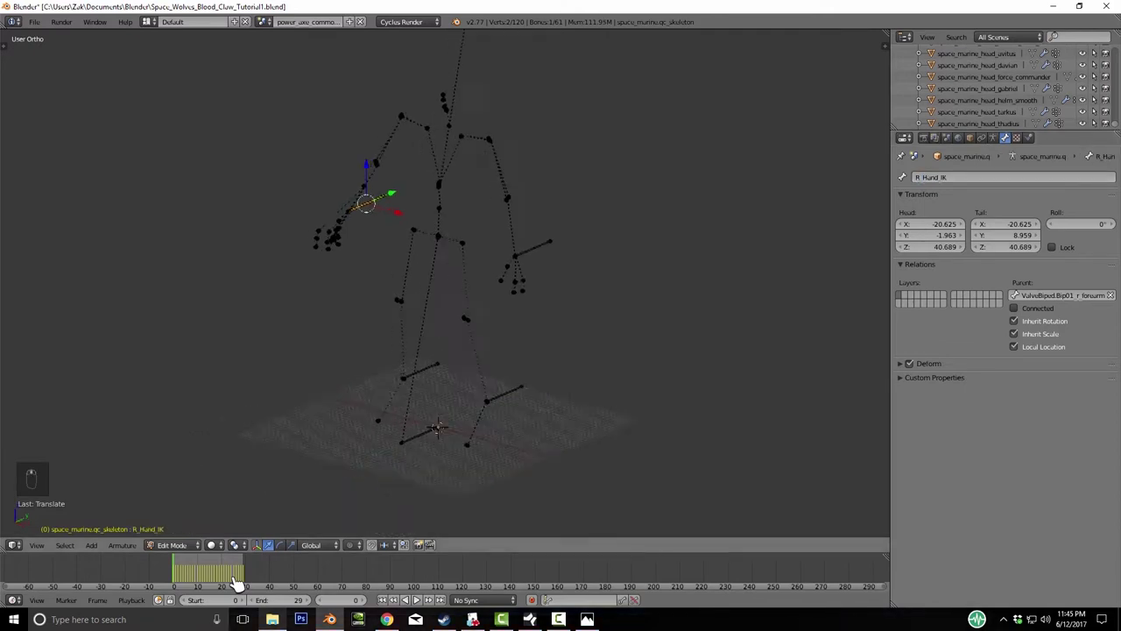
pyautogui.press('Tab')
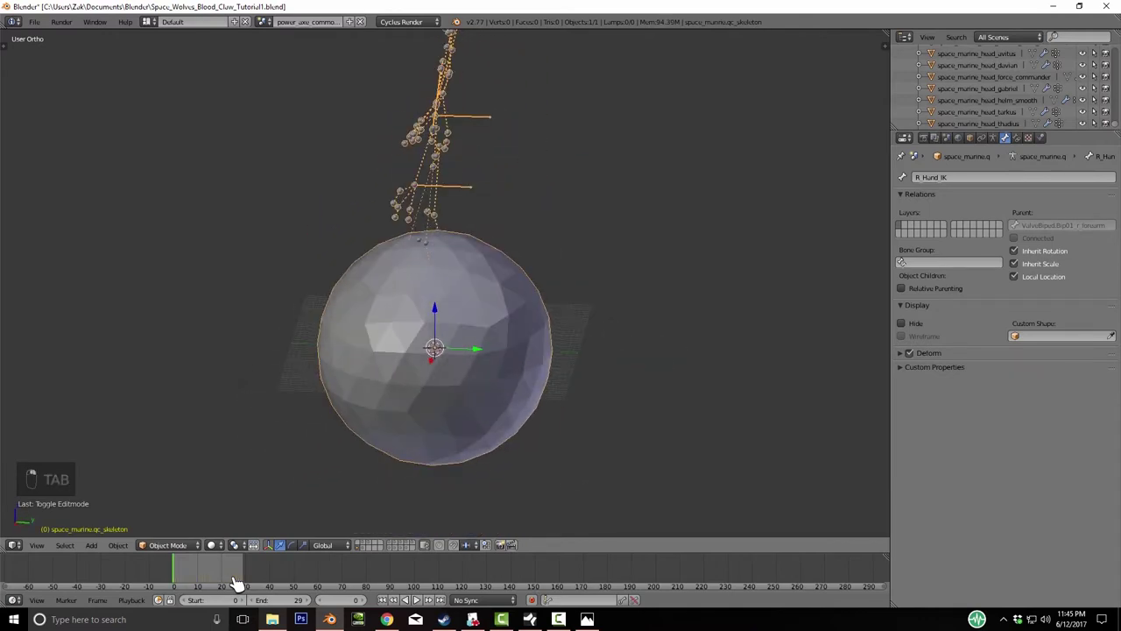
# - Switch between Edit and Object Mode to set the armature display to Stick
pyautogui.press('Tab')
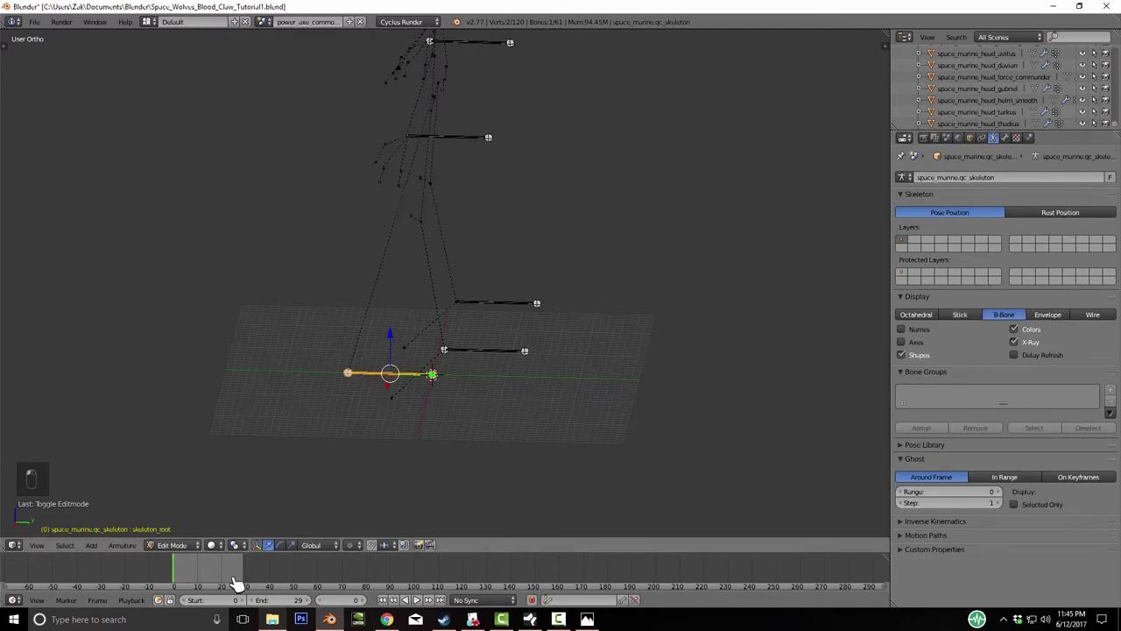
pyautogui.press('Tab')
pyautogui.press('Tab')
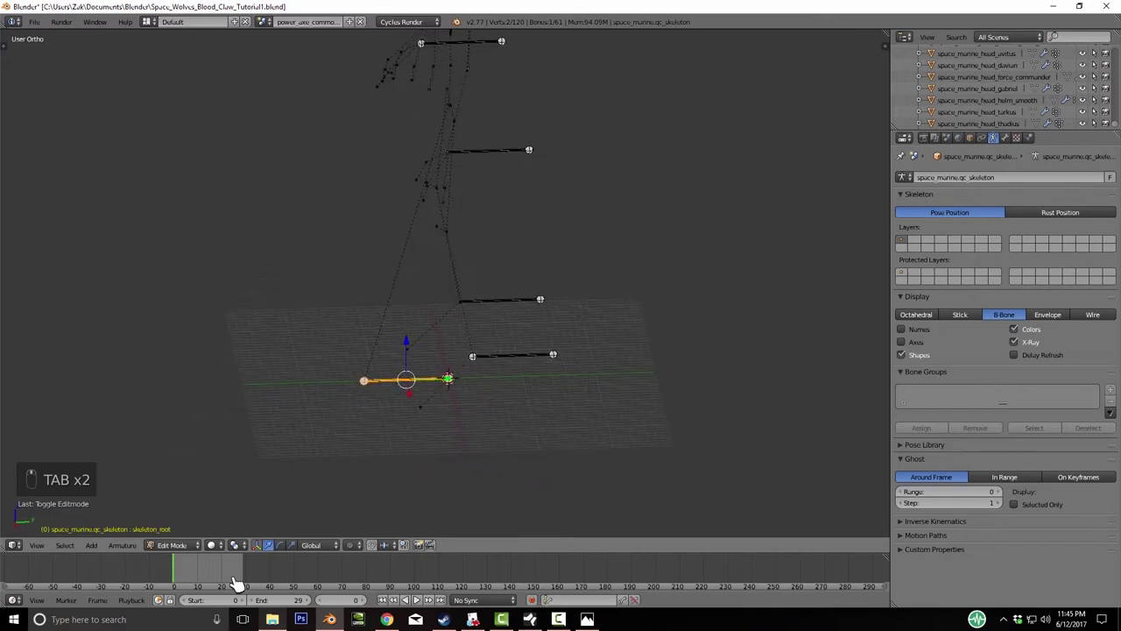
pyautogui.press('Tab')
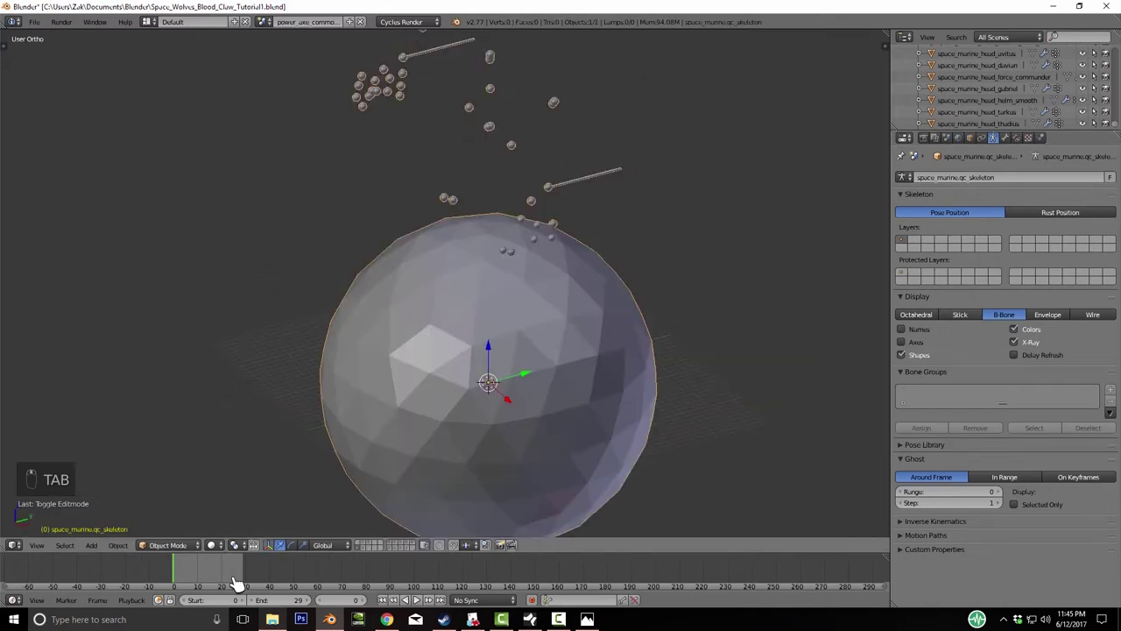
pyautogui.press('Tab')
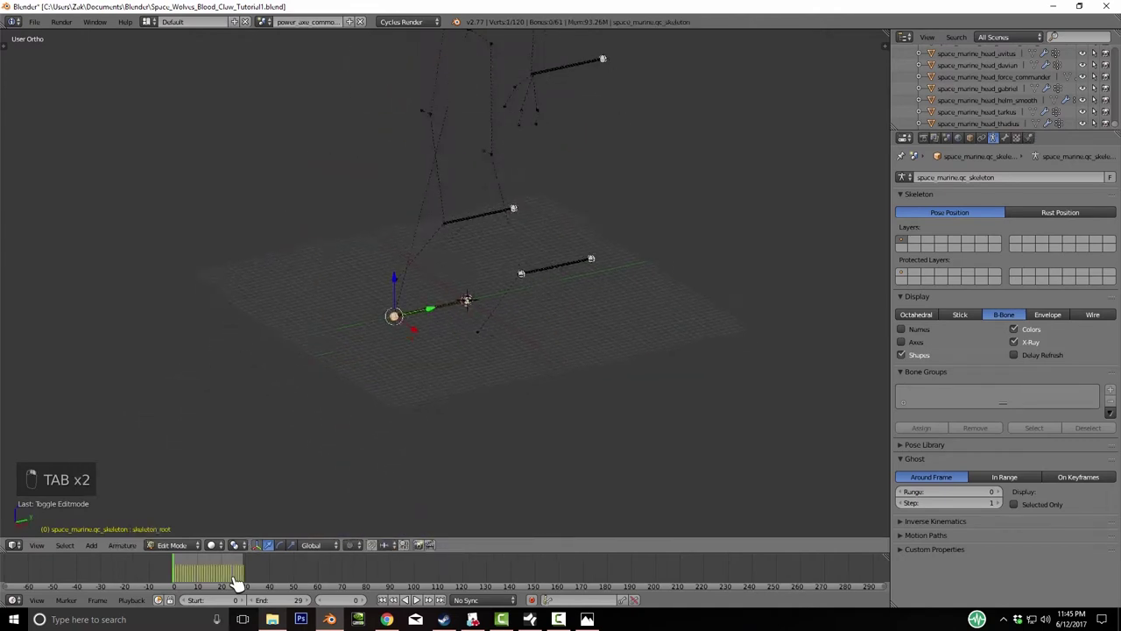
# - Move skeleton_root along Y, leave Edit Mode and save the file with Ctrl+S
pyautogui.press('g')
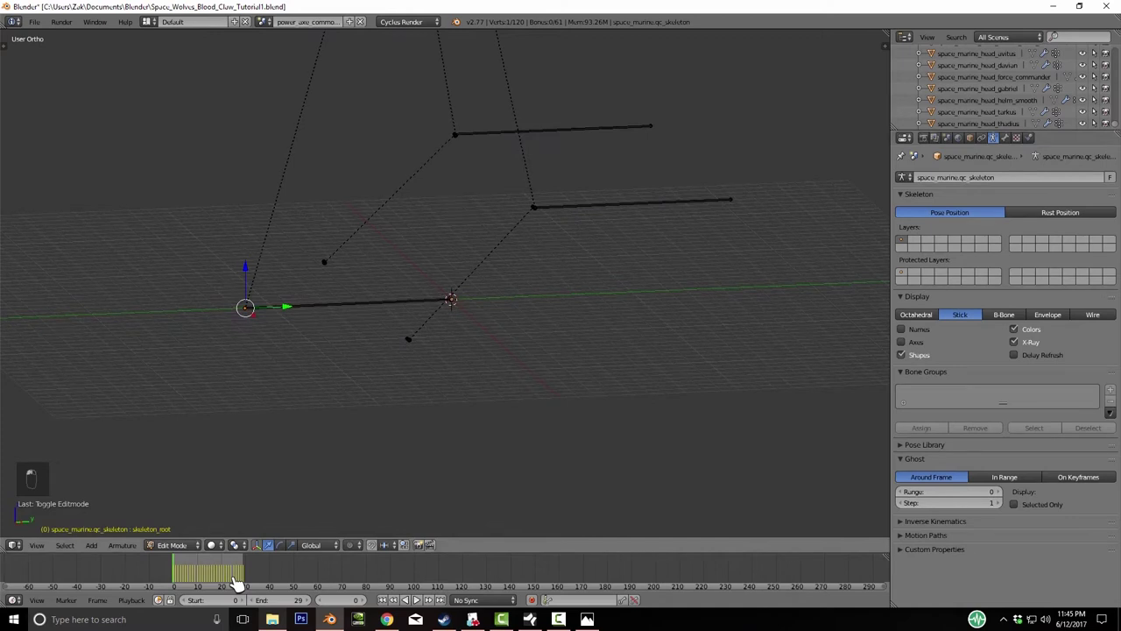
pyautogui.press('y')
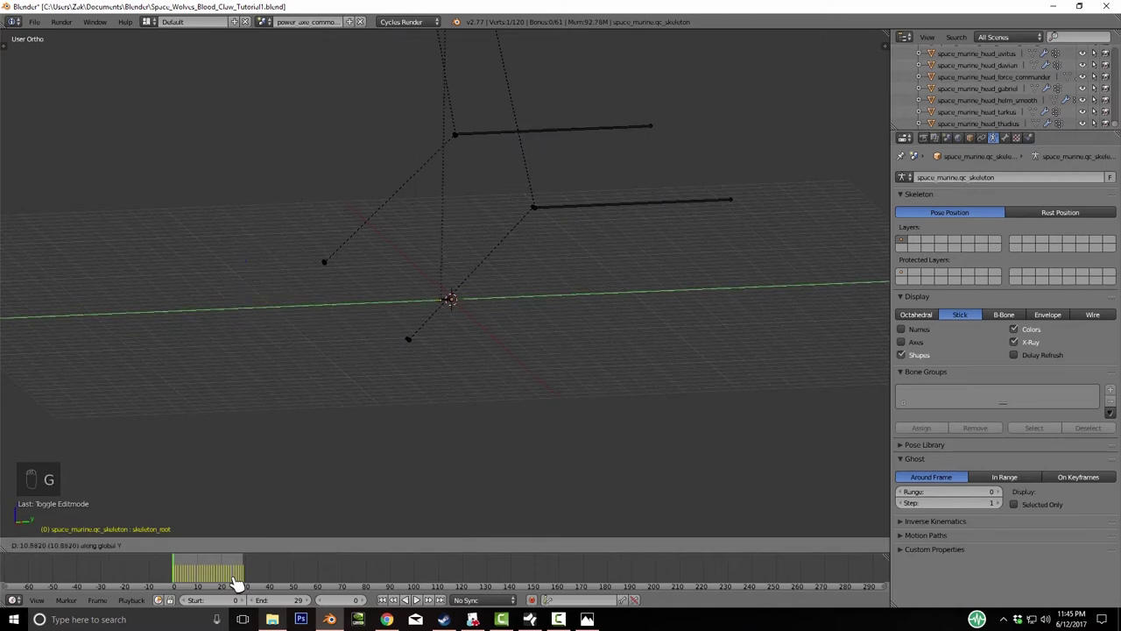
pyautogui.press('Tab')
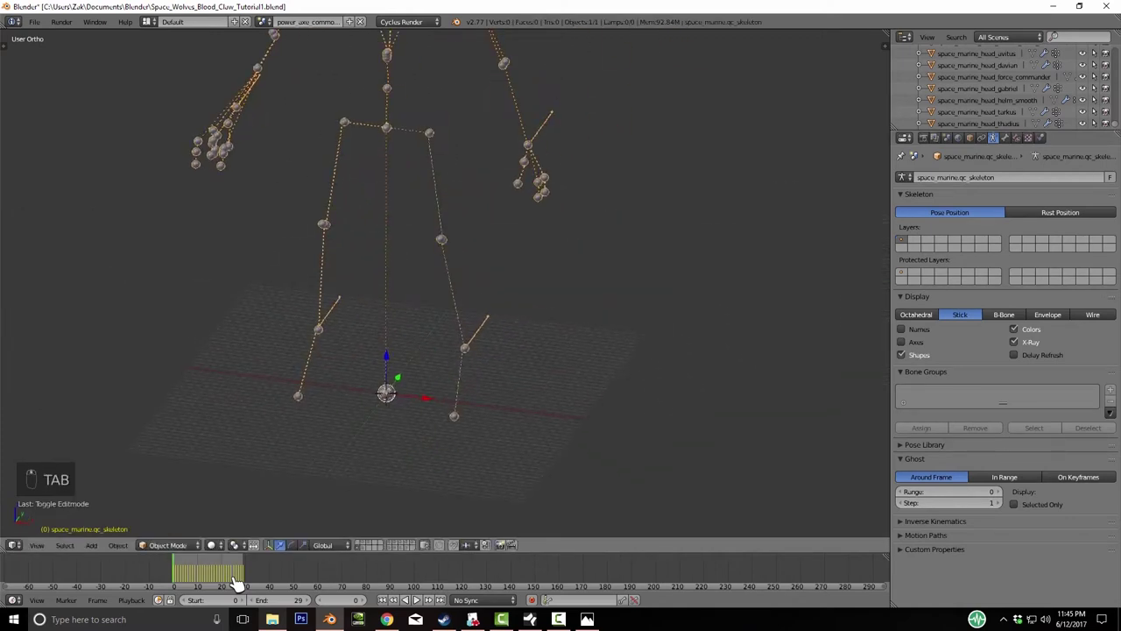
pyautogui.hotkey('ctrl', 's')
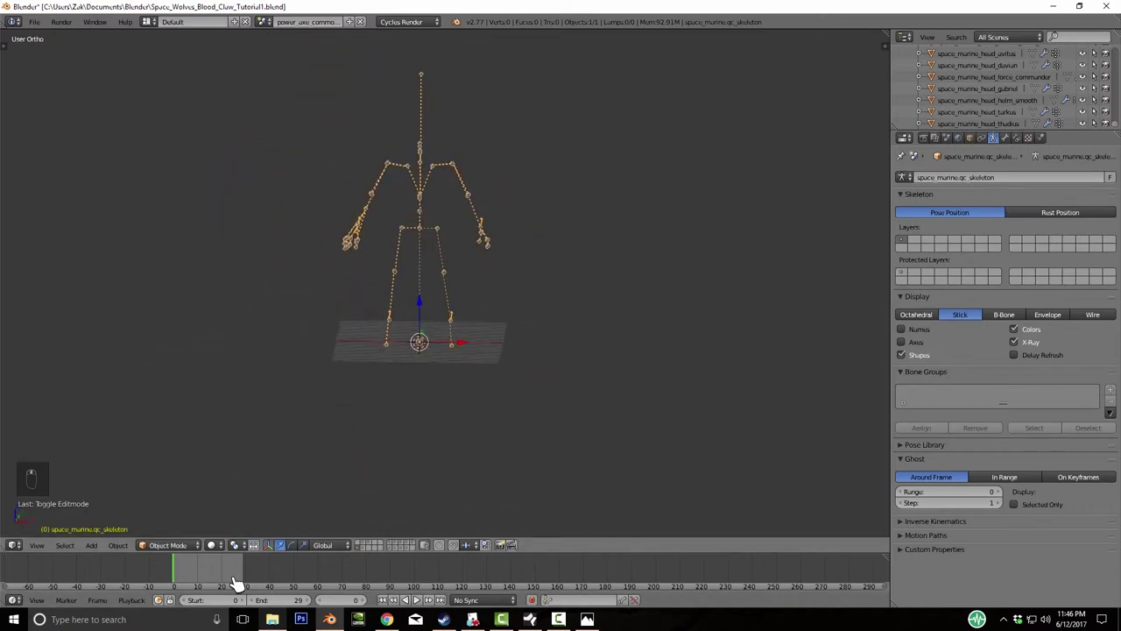
# - Add a small scaled-down cube and place it in front of the left knee
pyautogui.hotkey('shift', 'a')
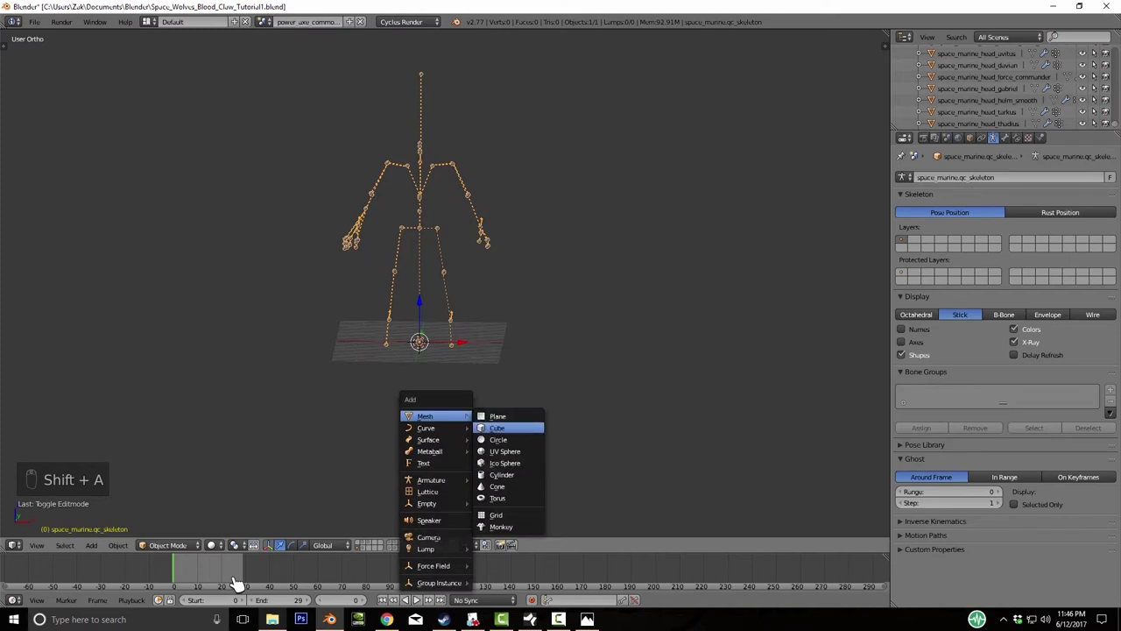
pyautogui.press('Return')
pyautogui.press('KP_1')
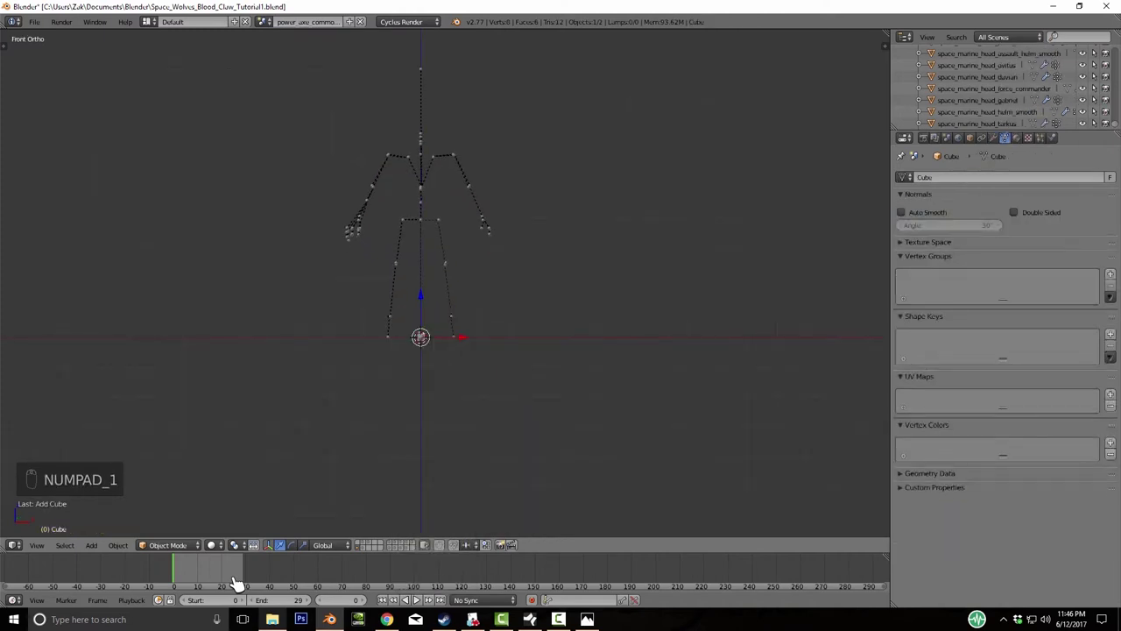
pyautogui.press('s')
pyautogui.click(236, 583)
pyautogui.press('g')
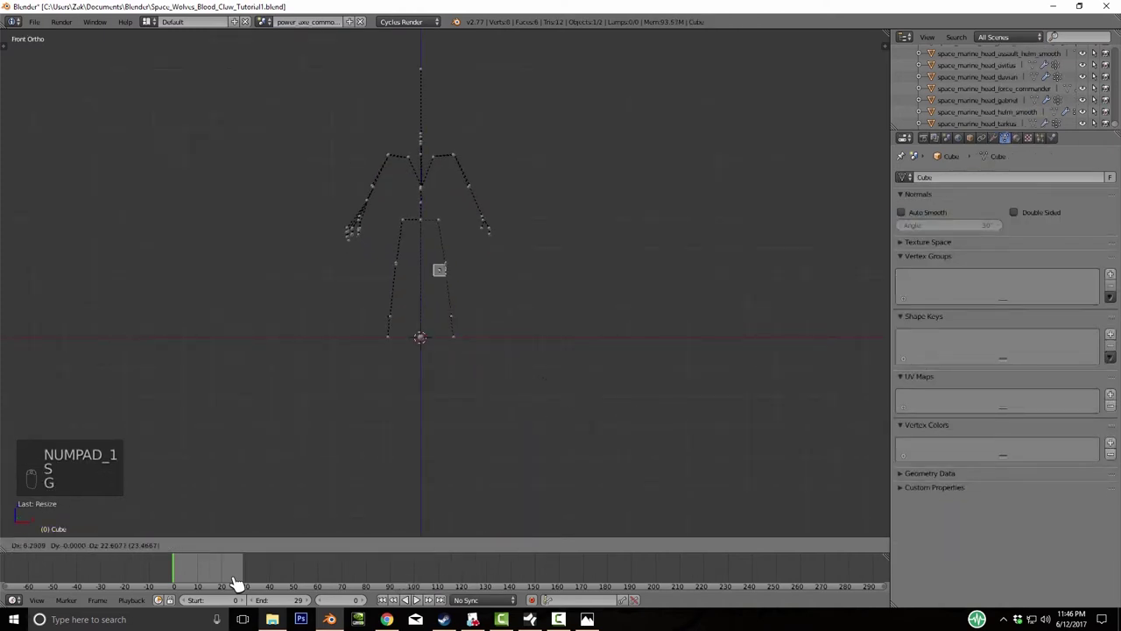
pyautogui.click(237, 583)
pyautogui.press('KP_3')
pyautogui.press('g')
pyautogui.click(237, 582)
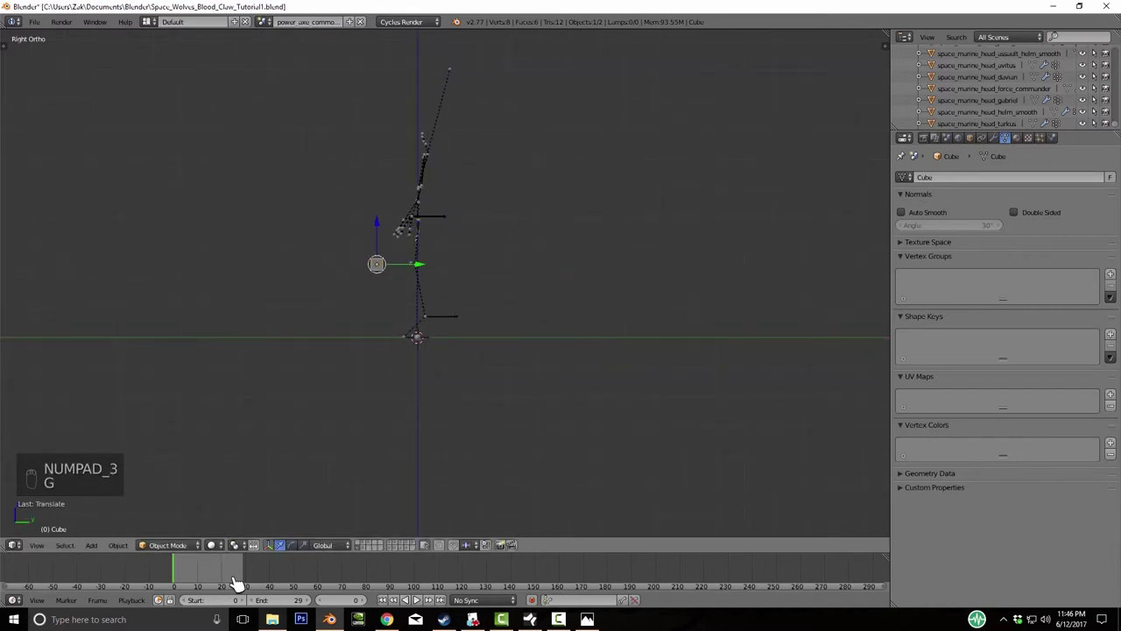
pyautogui.press('KP_1')
pyautogui.press('KP_Add')
pyautogui.press('KP_Add')
pyautogui.press('KP_Add')
pyautogui.press('KP_Add')
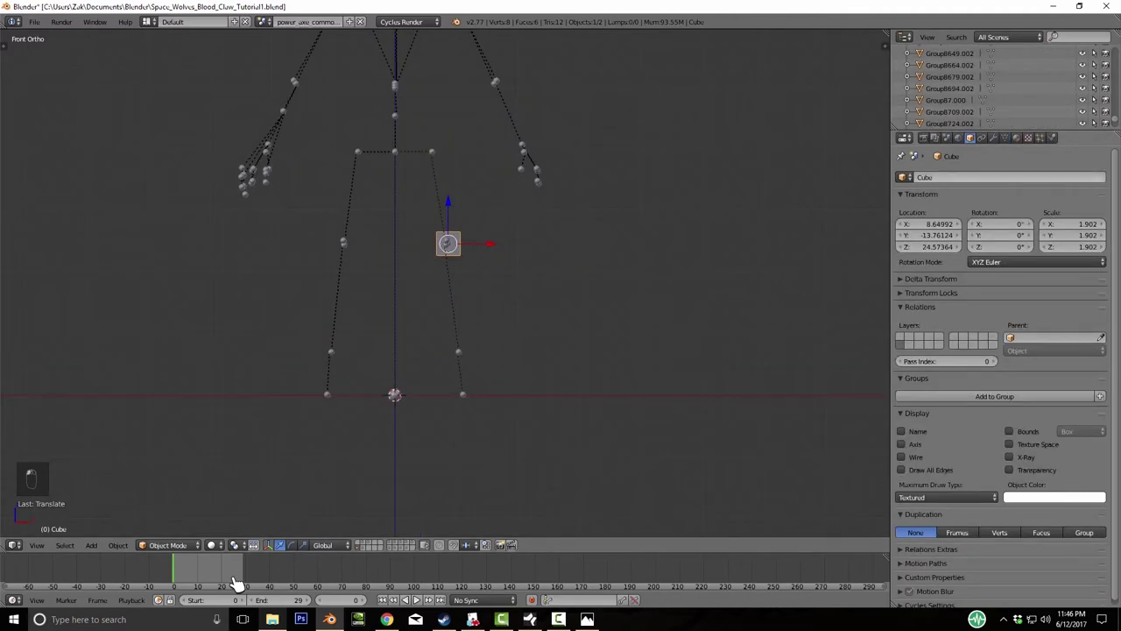
# - Name the cube L_Knee
pyautogui.click(1008, 177)
pyautogui.write('L_Knee')
pyautogui.press('Return')
# - Duplicate it along X to the other knee at X -8.32, name it R_Knee, and select both cubes
pyautogui.hotkey('shift', 'd')
pyautogui.press('x')
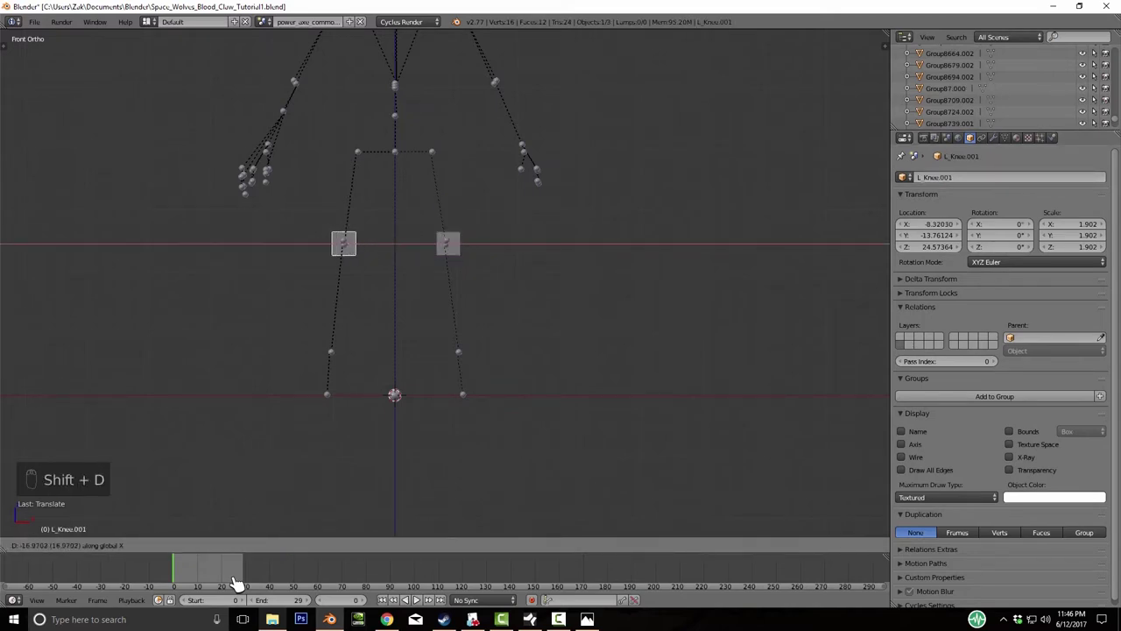
pyautogui.click(237, 583)
pyautogui.doubleClick(999, 177)
pyautogui.press('BackSpace')
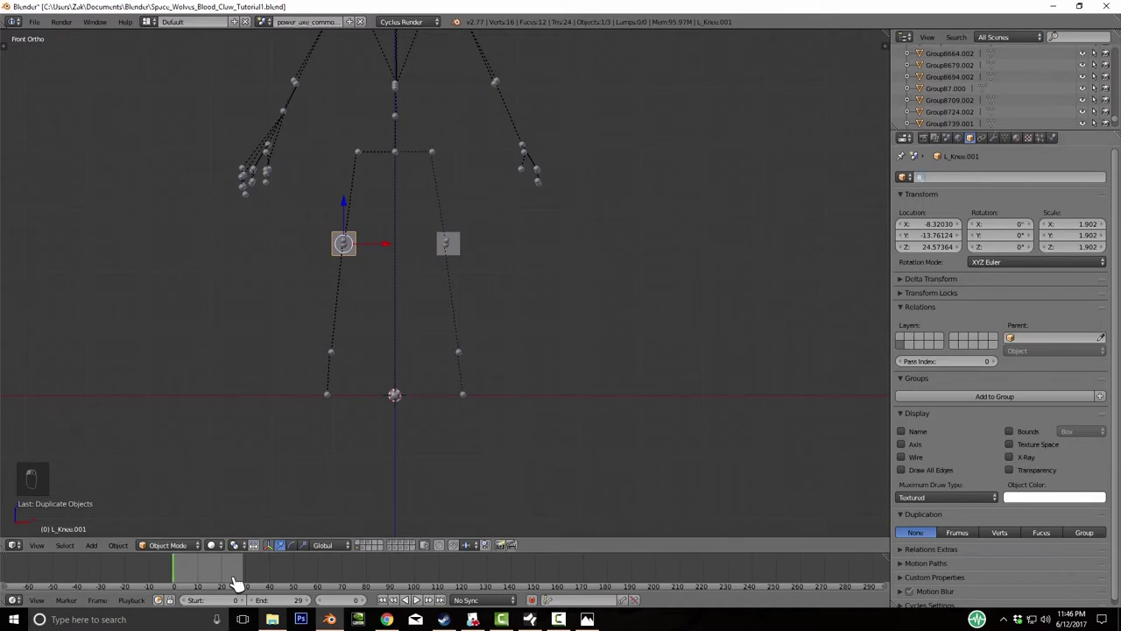
pyautogui.write('R_Knee')
pyautogui.press('Return')
pyautogui.keyDown('shift'); pyautogui.click(448, 243); pyautogui.keyUp('shift')
# - Duplicate both knee cubes and lift the copies up to arm height
pyautogui.scroll(-5, 444, 285)
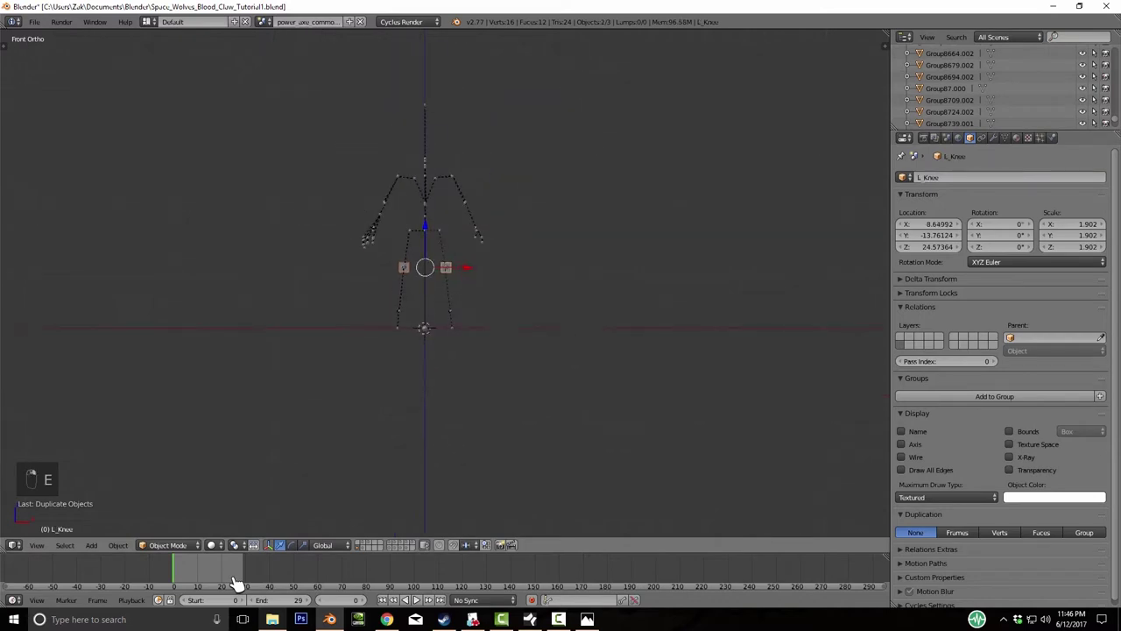
pyautogui.hotkey('shift', 'd')
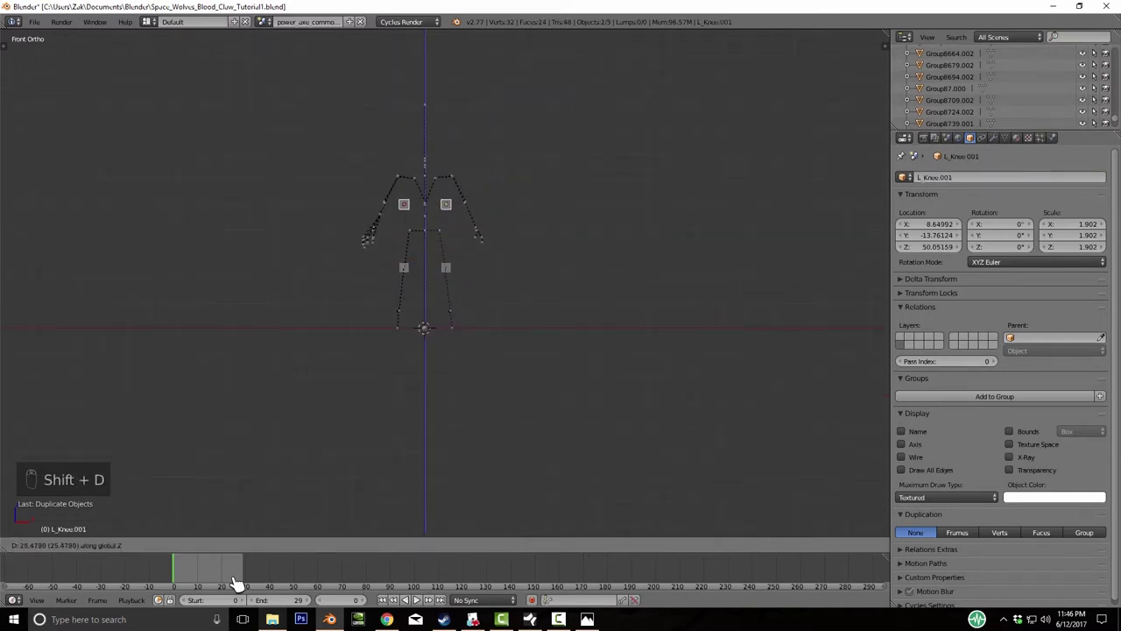
pyautogui.click(237, 583)
pyautogui.moveTo(237, 583); pyautogui.dragTo(237, 583, button='middle')
# - Adjust the copies' depth in side view and slide each one out beside an elbow
pyautogui.rightClick(332, 117)
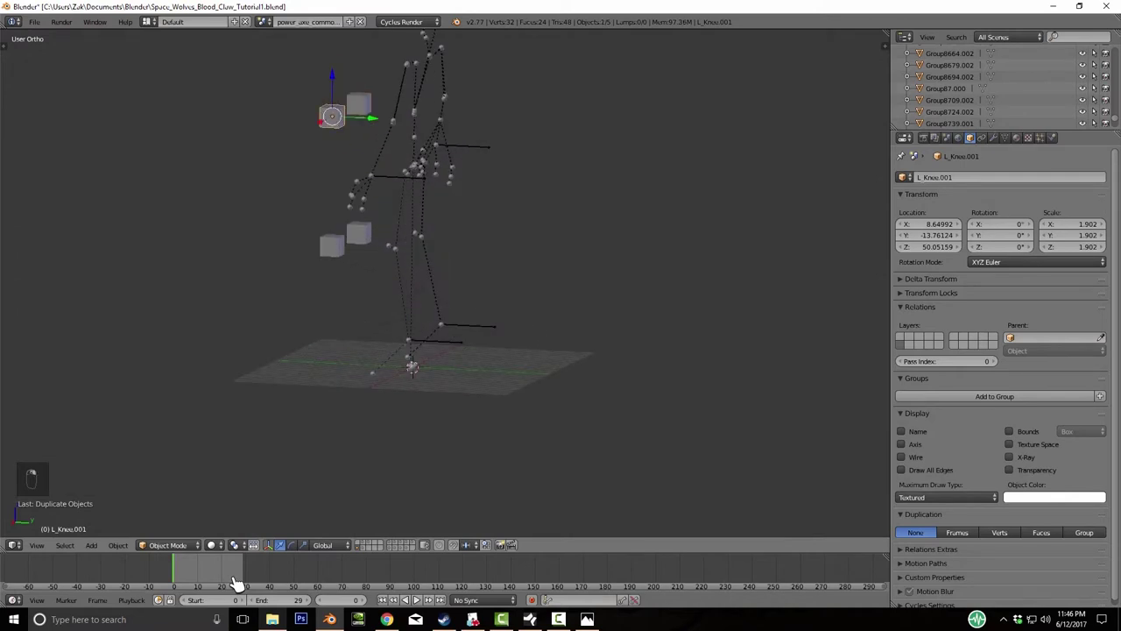
pyautogui.press('KP_3')
pyautogui.press('g')
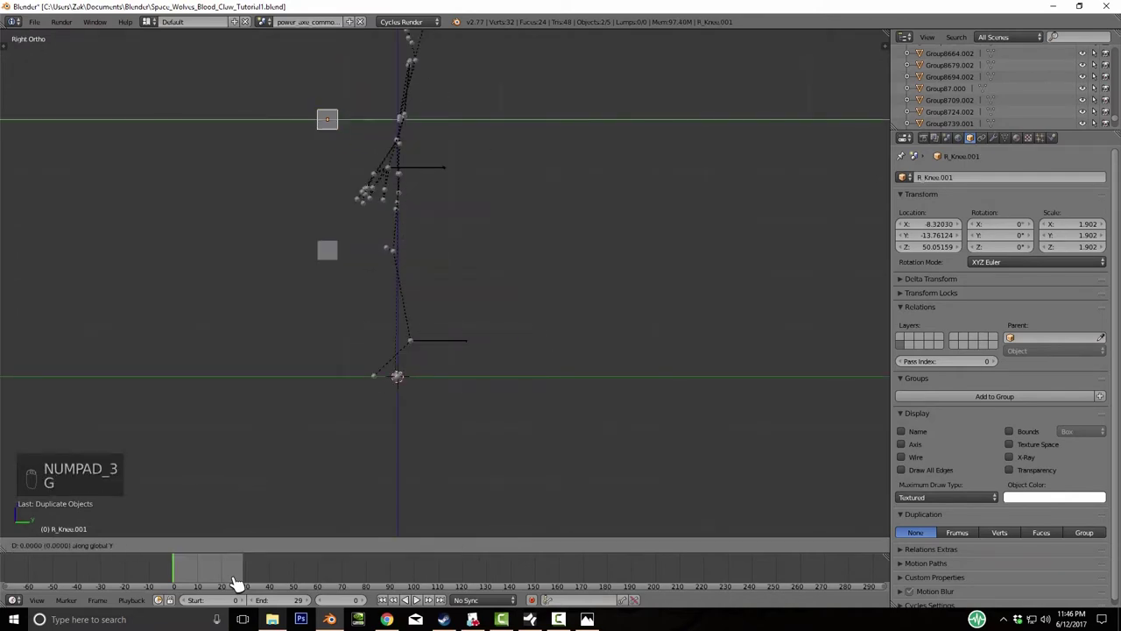
pyautogui.click(236, 582)
pyautogui.press('KP_1')
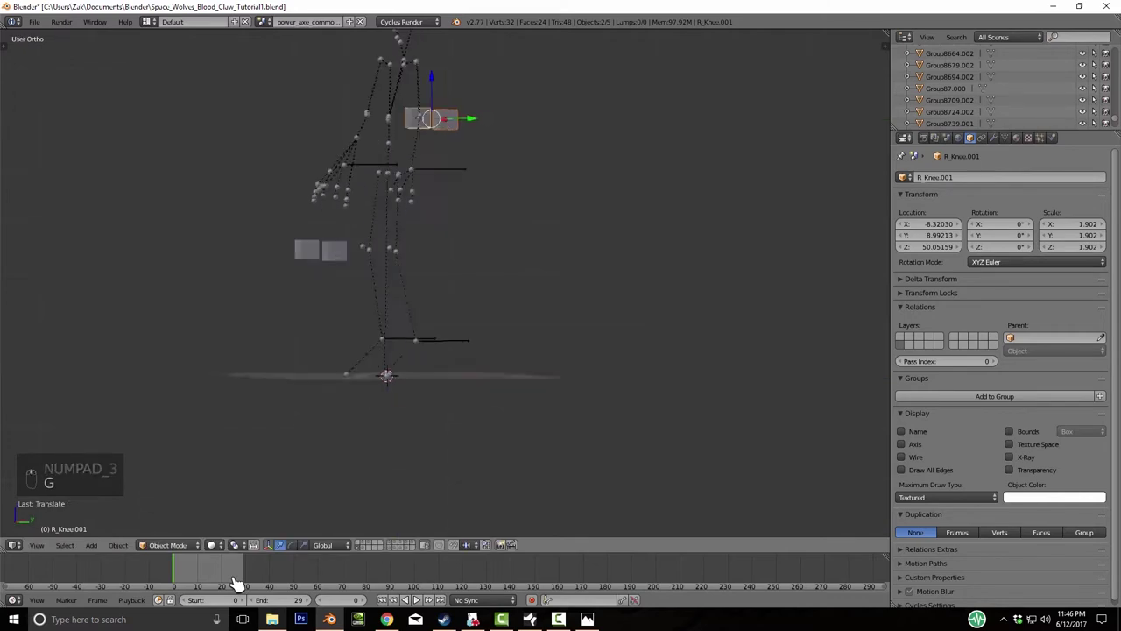
pyautogui.hotkey('ctrl', 'shift', 'm')
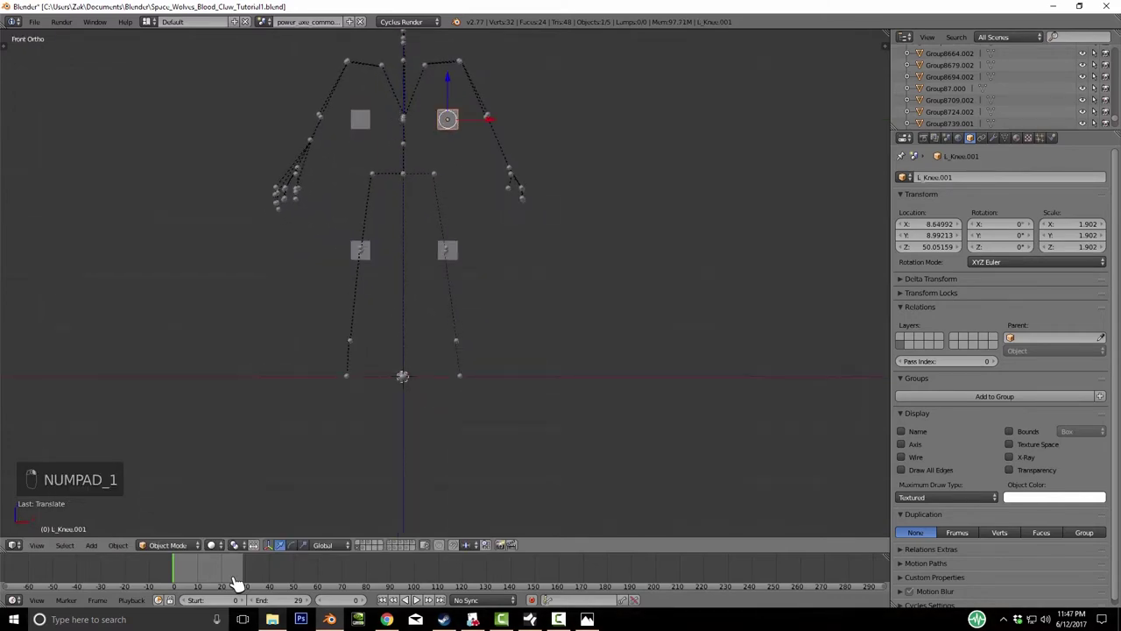
pyautogui.press('g')
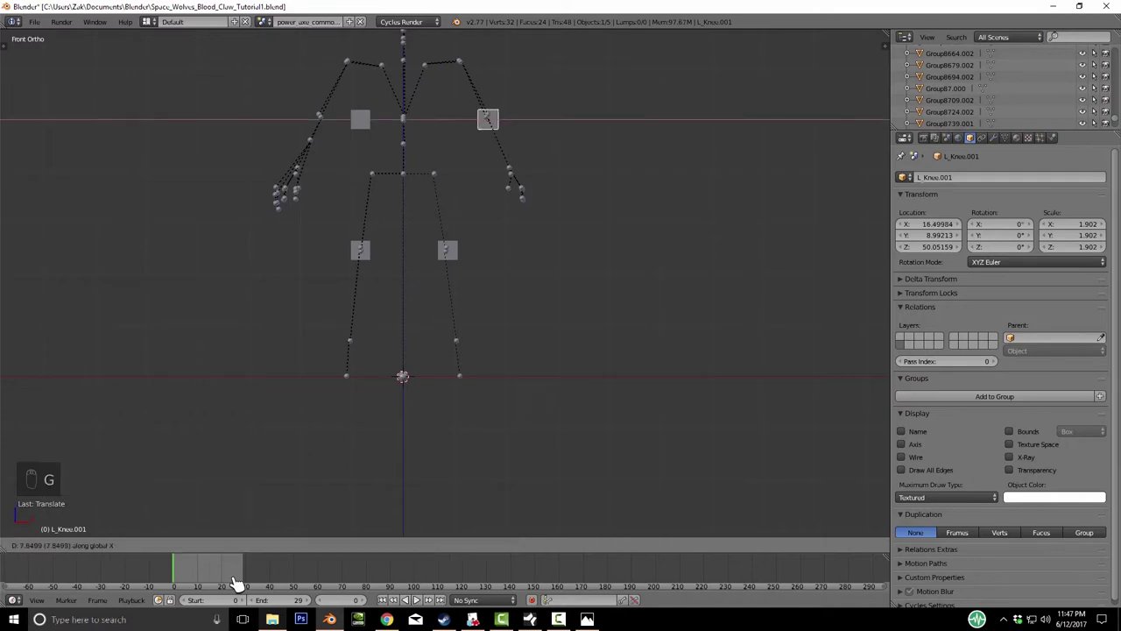
pyautogui.click(237, 583)
pyautogui.hotkey('ctrl', 'shift', 'm')
pyautogui.press('g')
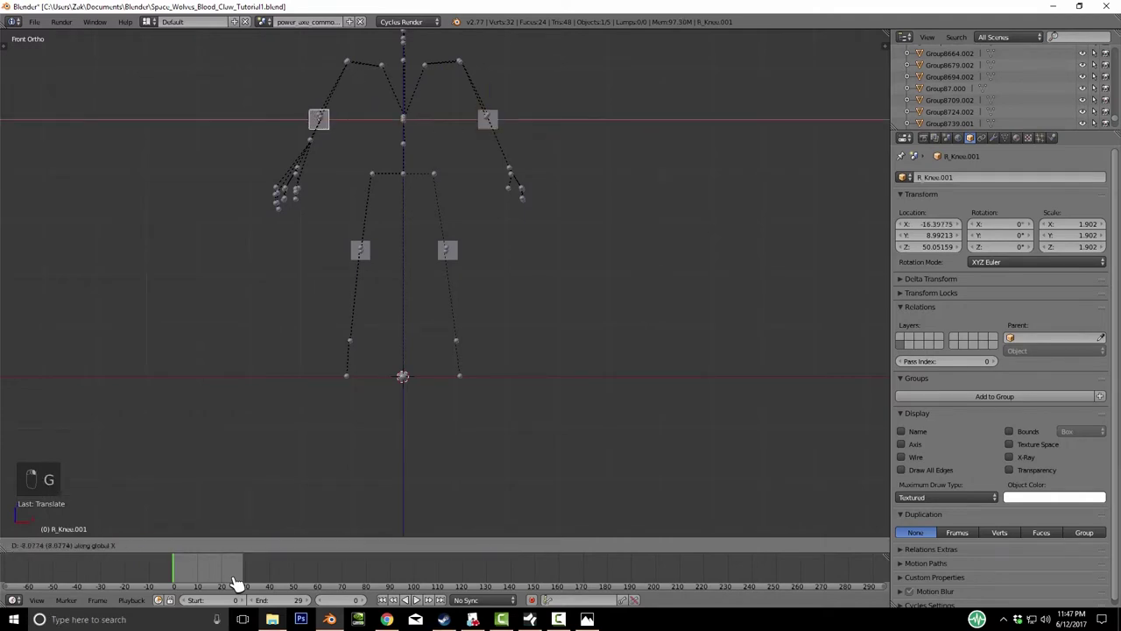
pyautogui.click(236, 583)
# - Rename the R_Knee.001 cube to R_Elbow
pyautogui.hotkey('ctrl', 'shift', 'm')
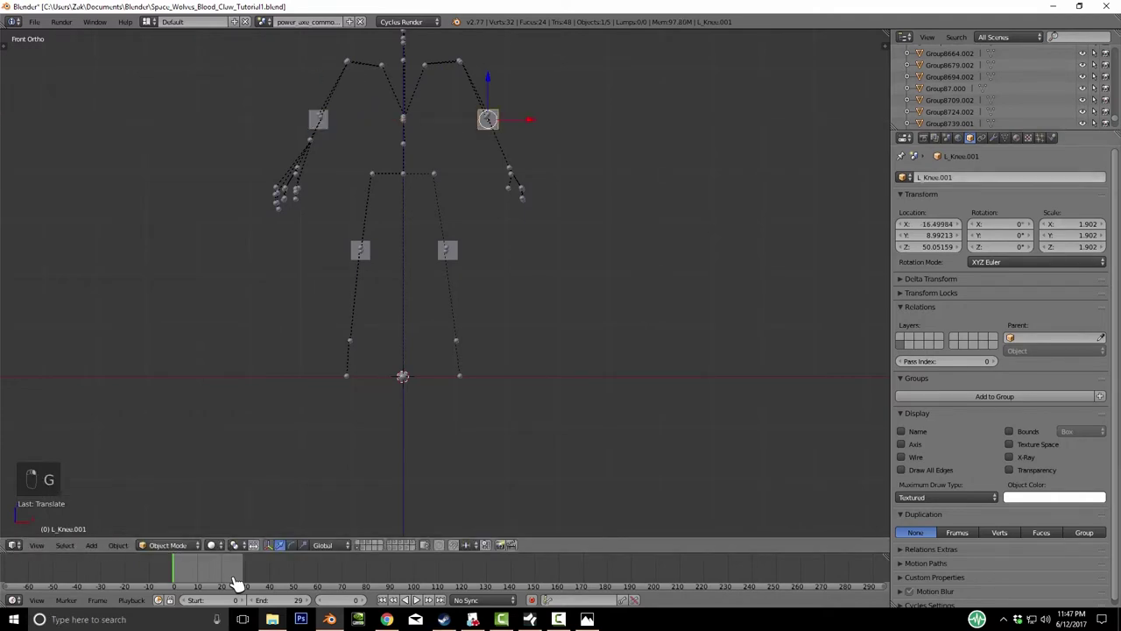
pyautogui.press('BackSpace')
pyautogui.press('BackSpace')
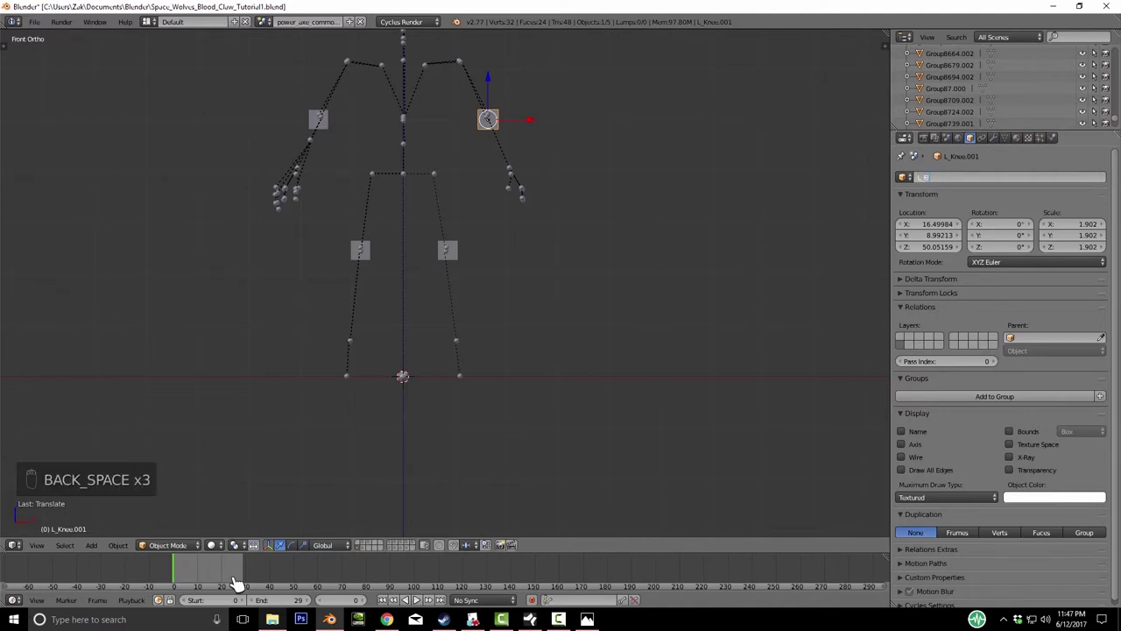
pyautogui.press('Return')
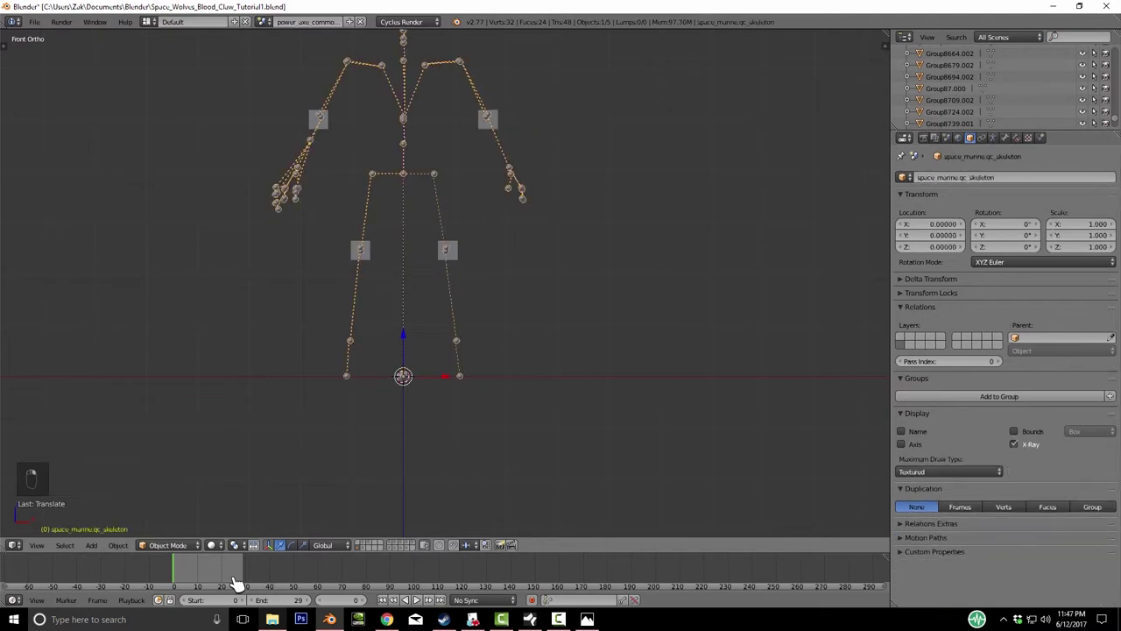
pyautogui.hotkey('ctrl', 'z')
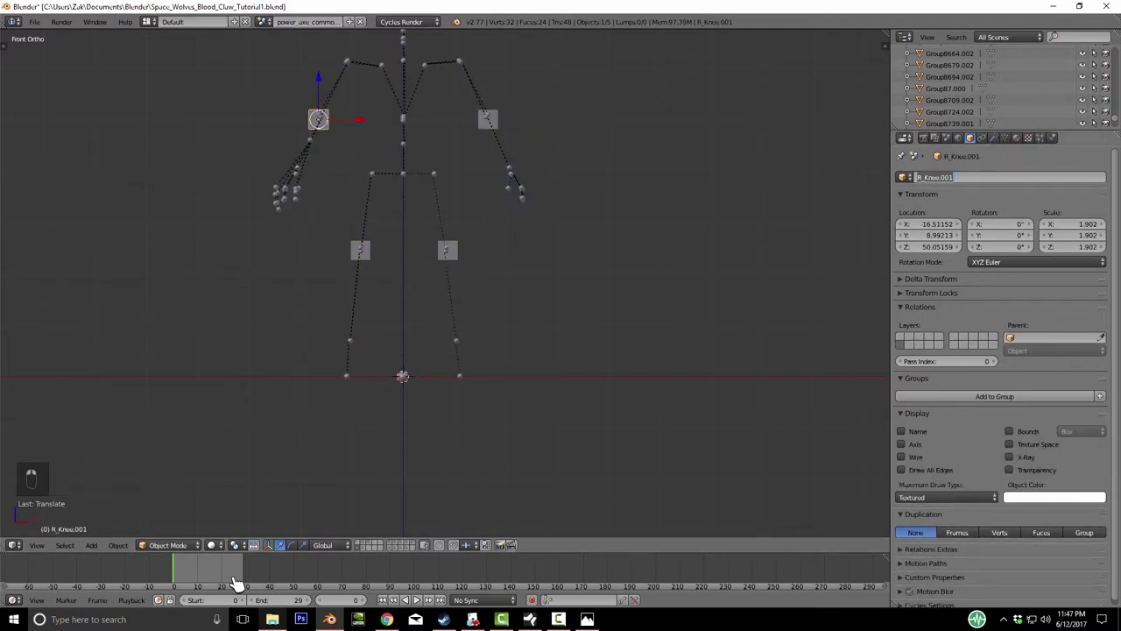
pyautogui.press('BackSpace')
pyautogui.press('BackSpace')
pyautogui.press('BackSpace')
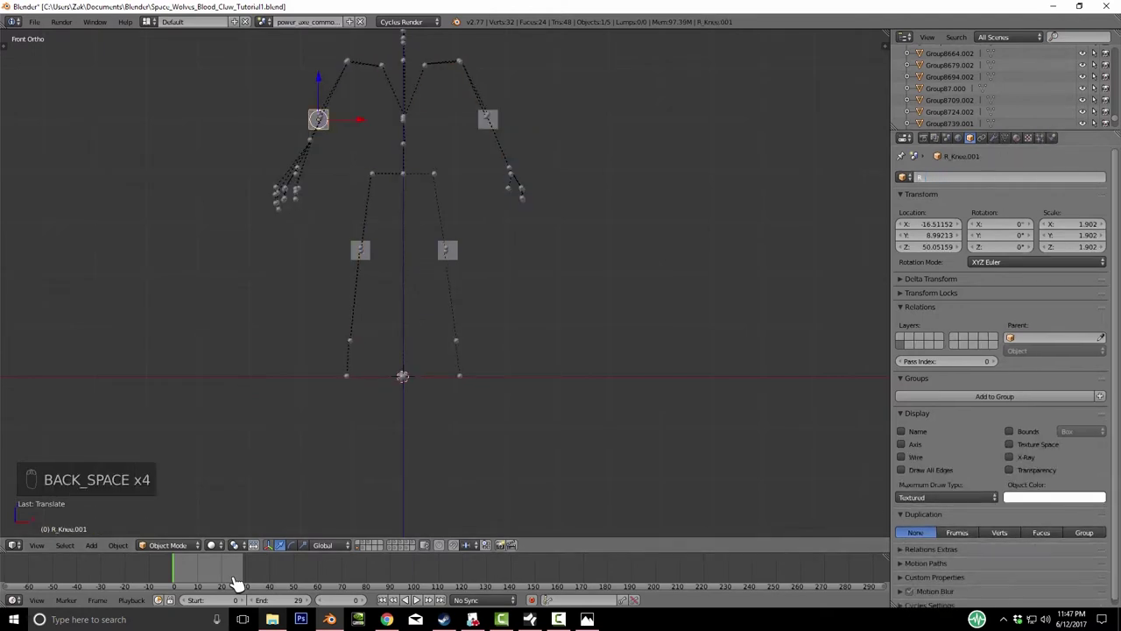
pyautogui.write('Elbow')
pyautogui.press('Return')
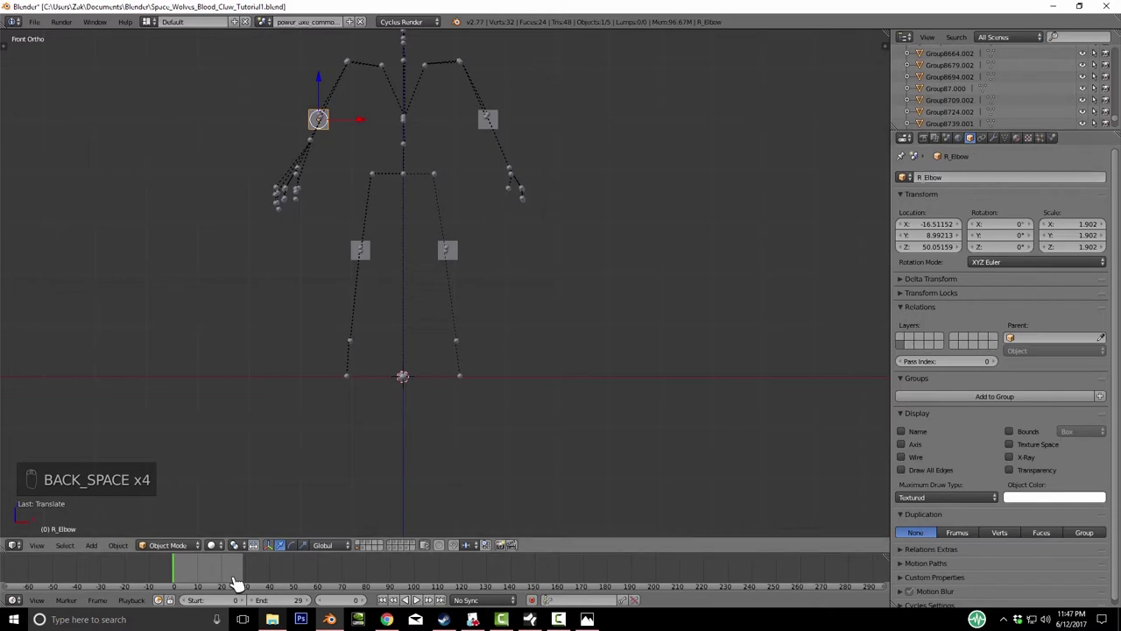
pyautogui.press('KP_8')
pyautogui.press('KP_4')
pyautogui.press('KP_8')
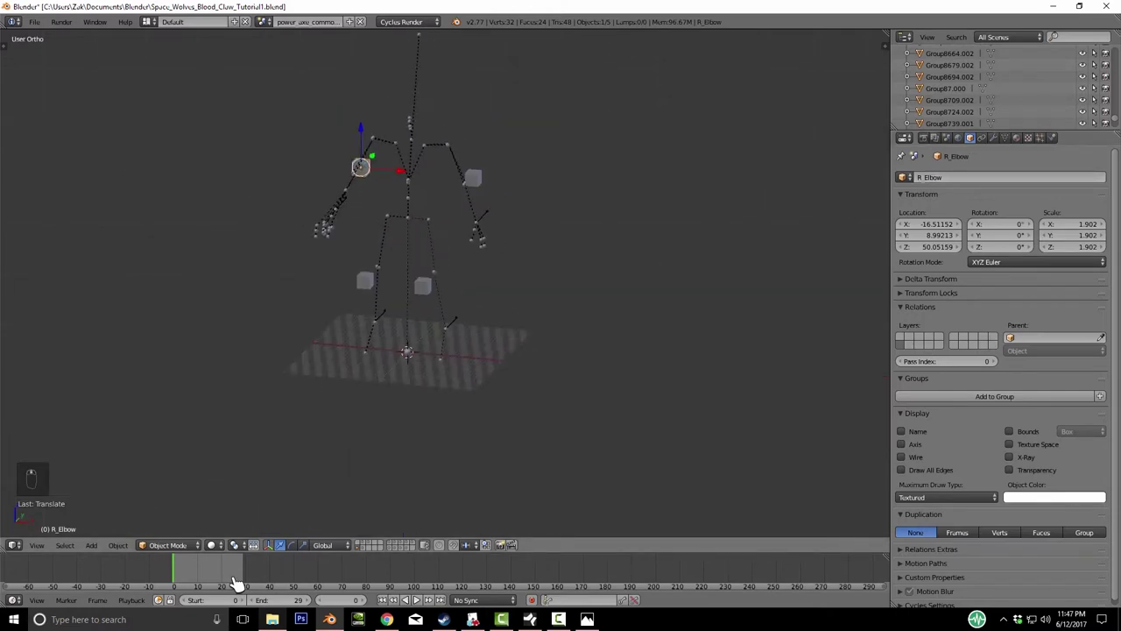
pyautogui.press('KP_4')
pyautogui.press('KP_4')
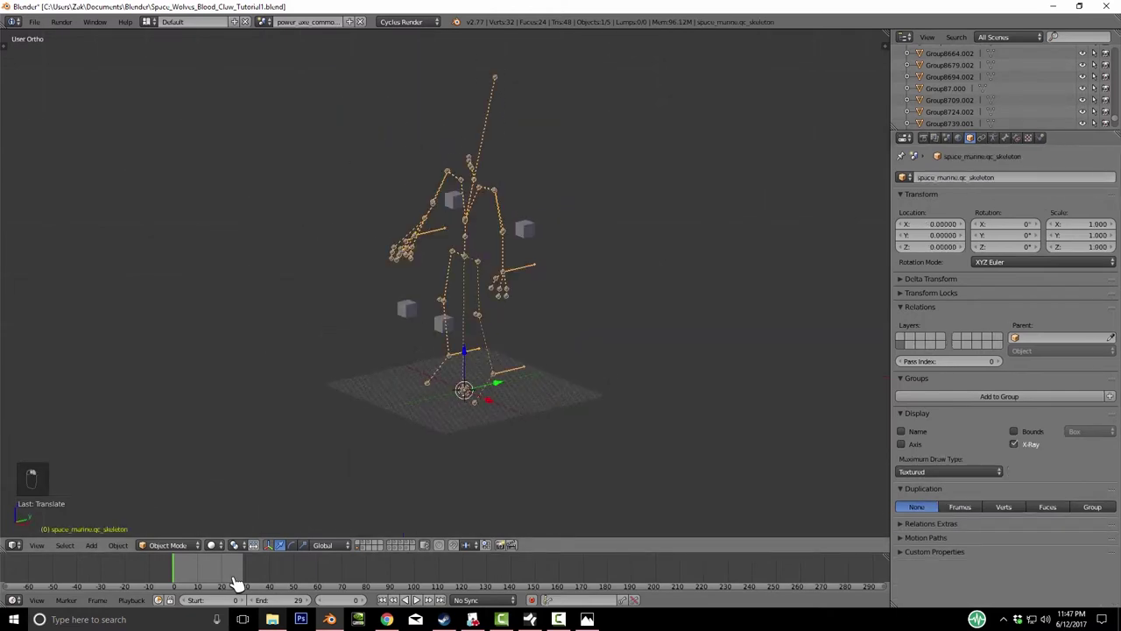
# - Put the skeleton armature in Pose Mode and select the left hand bone
pyautogui.press('KP_Decimal')
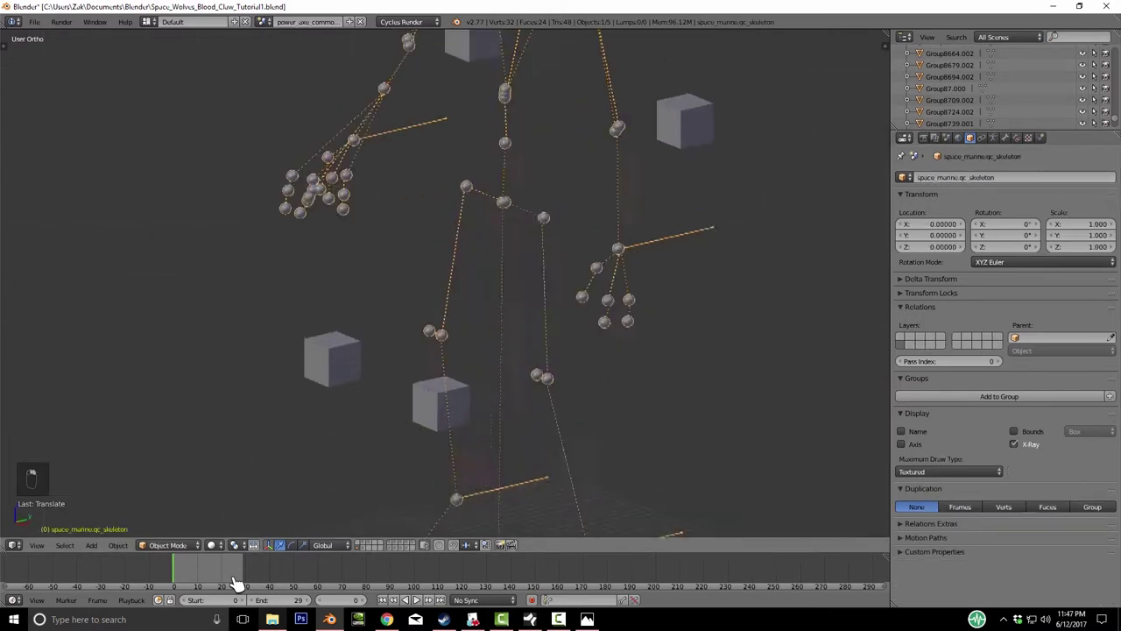
pyautogui.hotkey('ctrl', 'Tab')
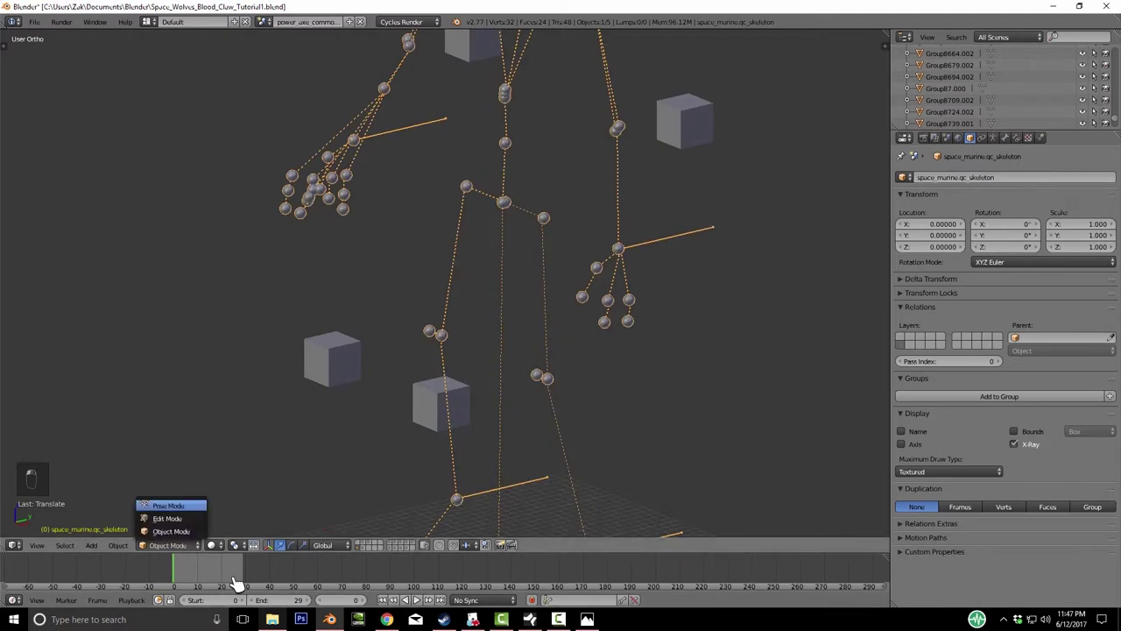
pyautogui.press('Return')
pyautogui.press('KP_Subtract')
pyautogui.press('KP_Subtract')
pyautogui.press('KP_Subtract')
pyautogui.press('KP_4')
pyautogui.press('KP_4')
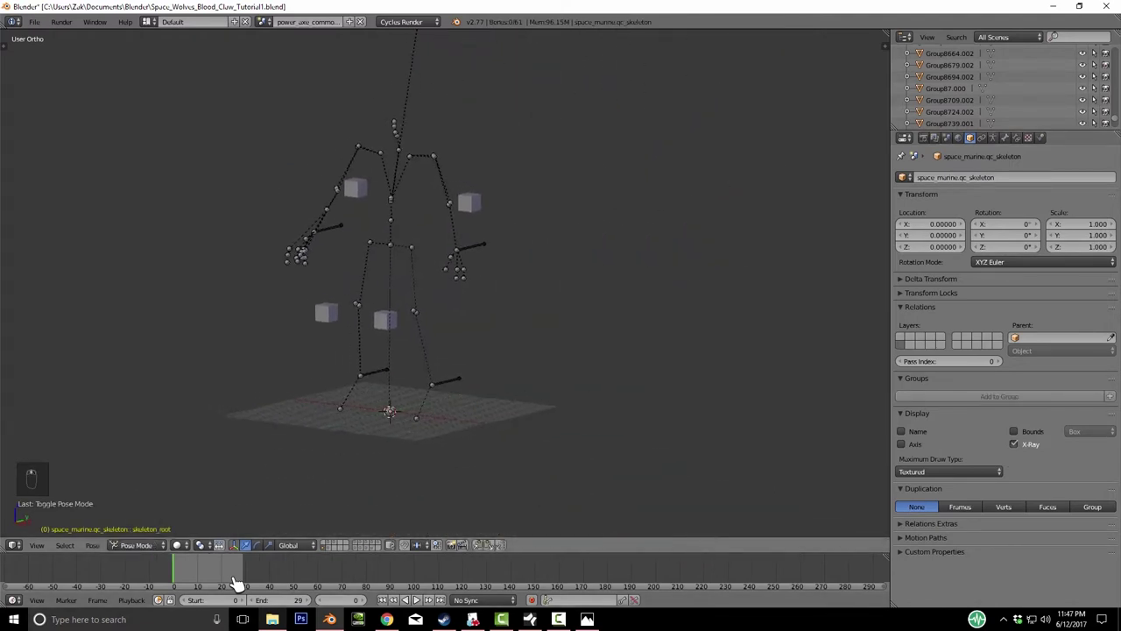
pyautogui.press('KP_Add')
pyautogui.press('KP_Add')
pyautogui.press('KP_Add')
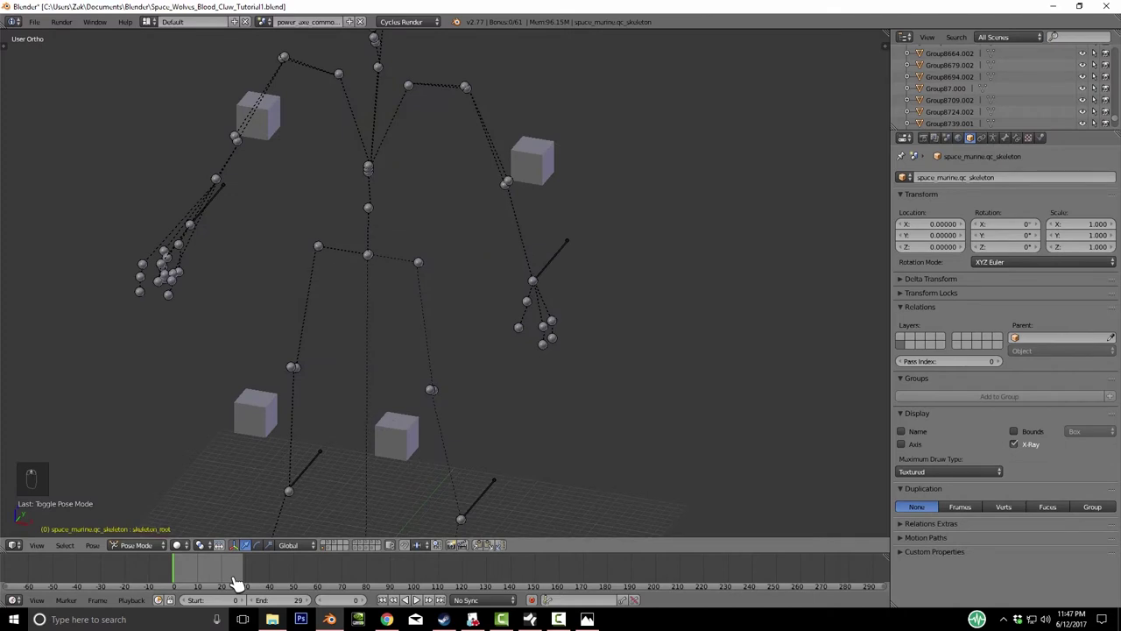
pyautogui.press('KP_Decimal')
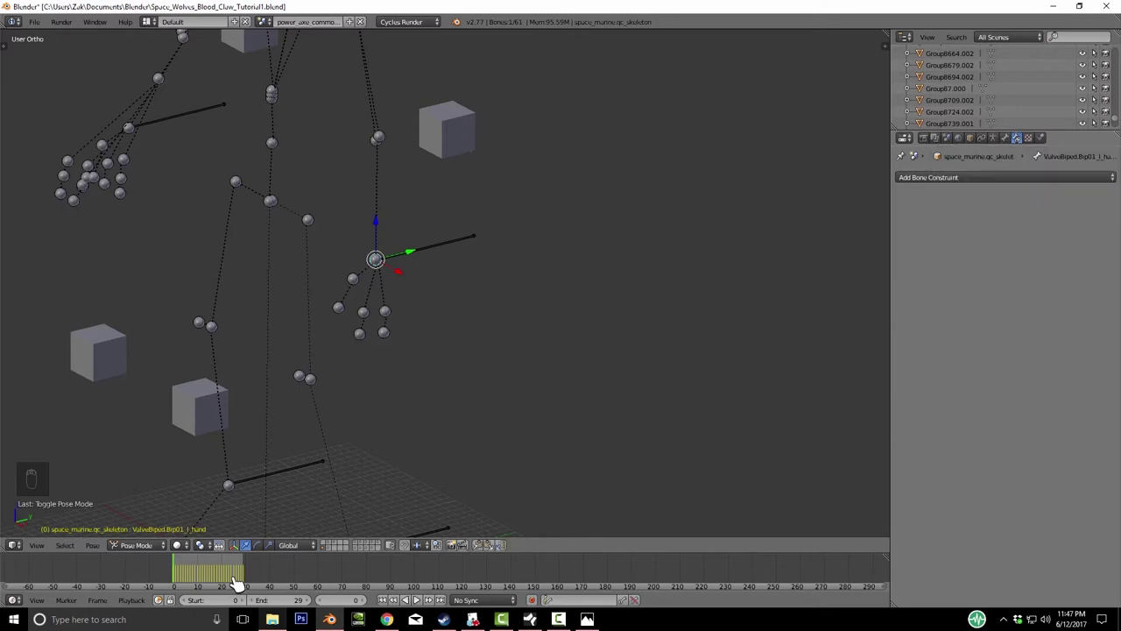
# - Add an Inverse Kinematics constraint to the left hand bone, leaving its target empty
pyautogui.click(989, 176)
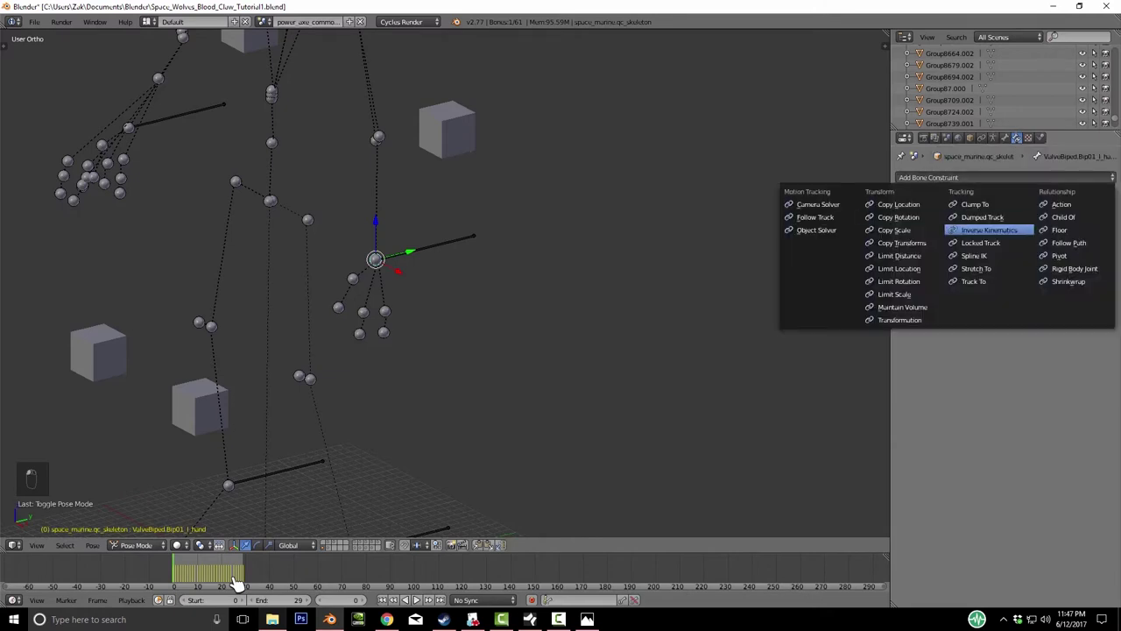
pyautogui.click(989, 230)
pyautogui.press('Home')
pyautogui.scroll(3, 420, 263)
pyautogui.click(1043, 220)
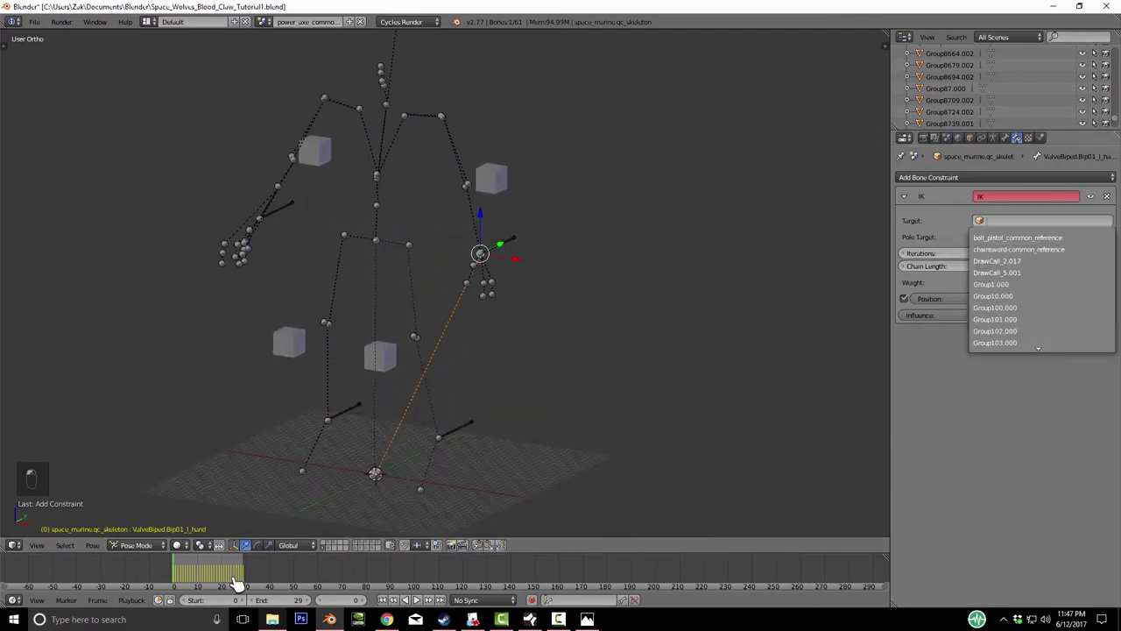
pyautogui.scroll(-20, 1042, 290)
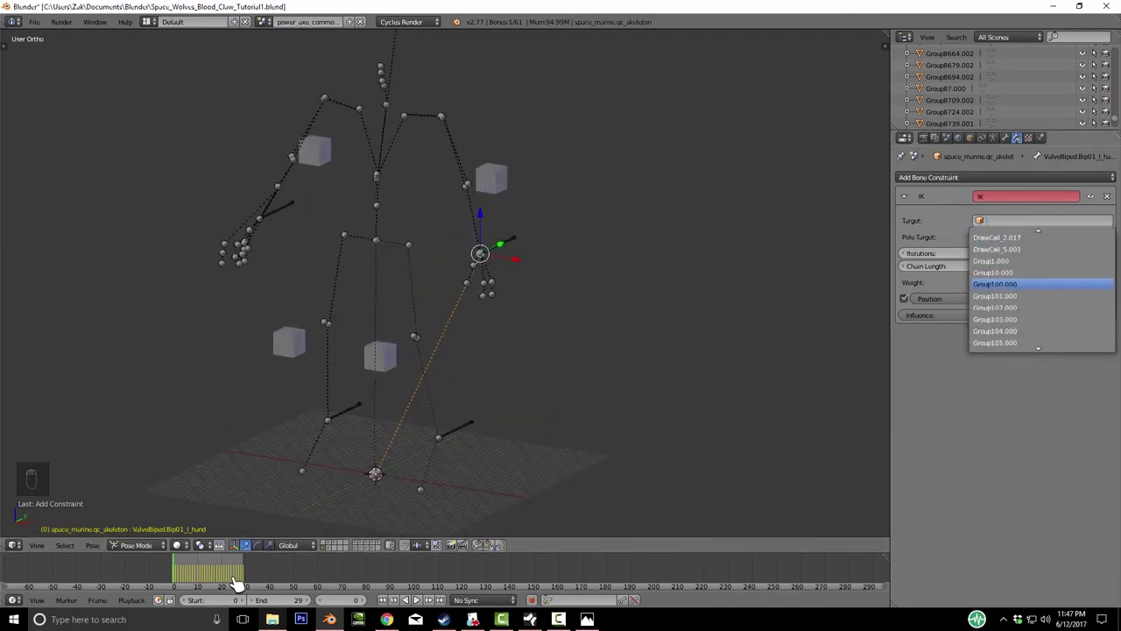
pyautogui.scroll(-20, 1043, 289)
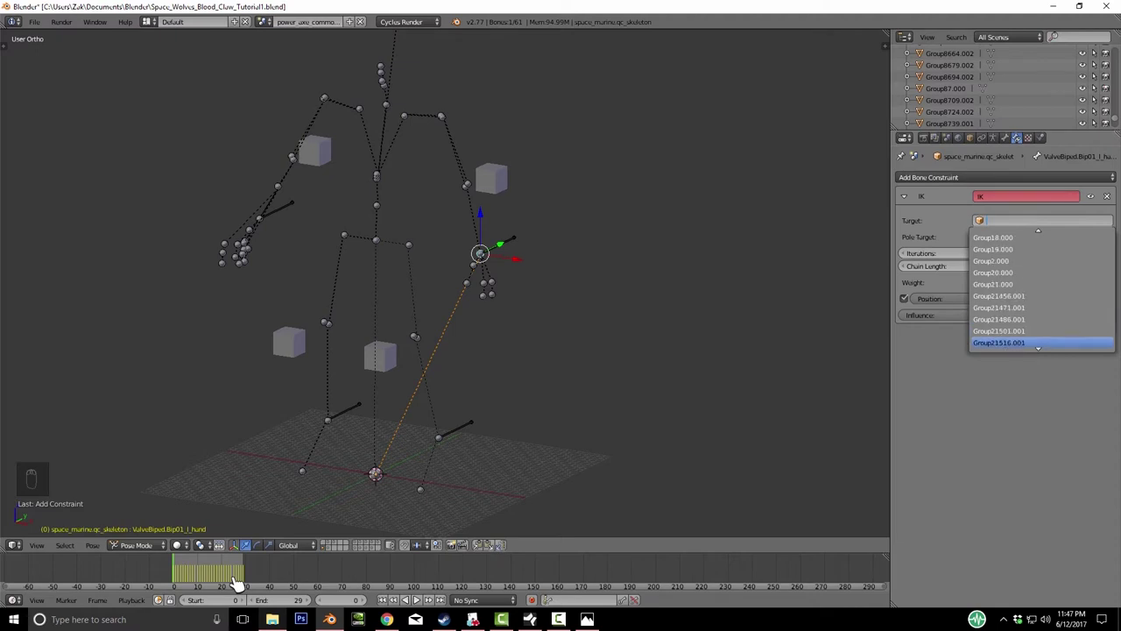
pyautogui.scroll(-20, 1043, 289)
pyautogui.press('Down')
pyautogui.press('Down')
pyautogui.press('Down')
pyautogui.press('Down')
pyautogui.press('Down')
pyautogui.press('Down')
pyautogui.press('Down')
pyautogui.press('Down')
pyautogui.press('Down')
pyautogui.press('Down')
pyautogui.press('Down')
pyautogui.press('Down')
pyautogui.press('Down')
pyautogui.press('Down')
pyautogui.press('Down')
pyautogui.press('Down')
pyautogui.press('Down')
pyautogui.press('Down')
pyautogui.press('Up')
pyautogui.press('Up')
pyautogui.press('Up')
pyautogui.press('Up')
pyautogui.press('Up')
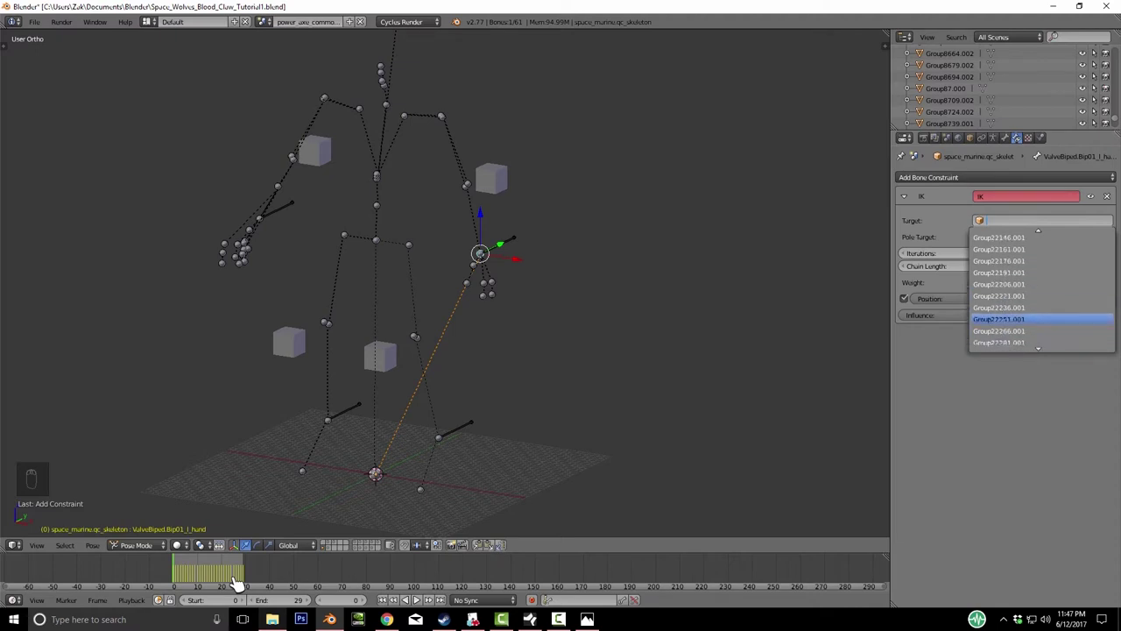
pyautogui.press('Escape')
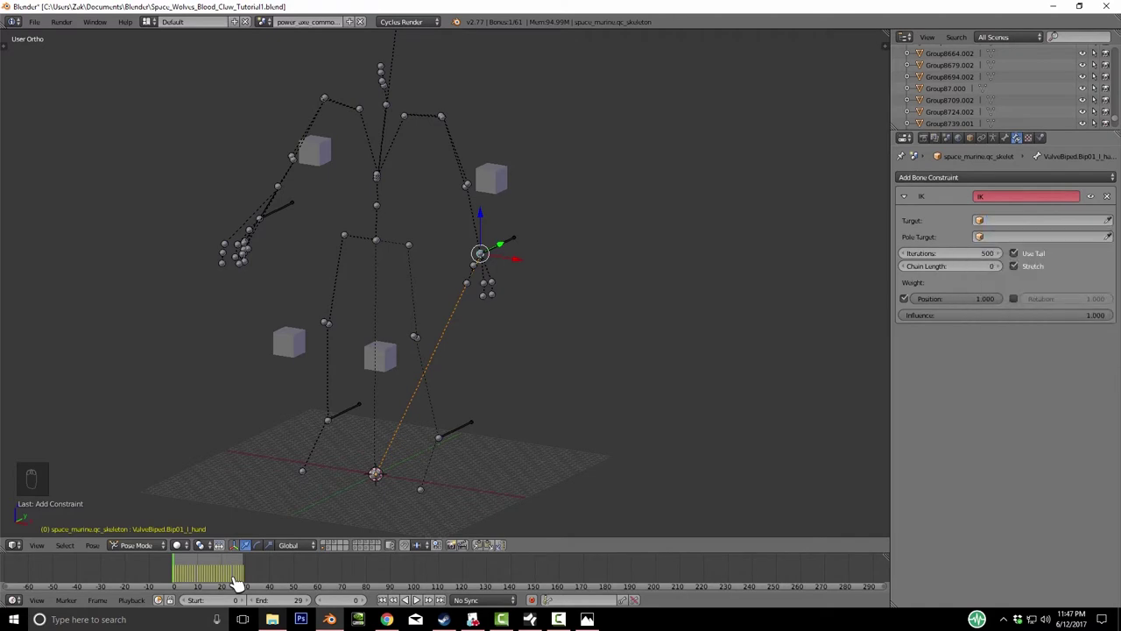
# - Toggle through Edit and Pose Mode, then return the armature to Object Mode
pyautogui.press('Tab')
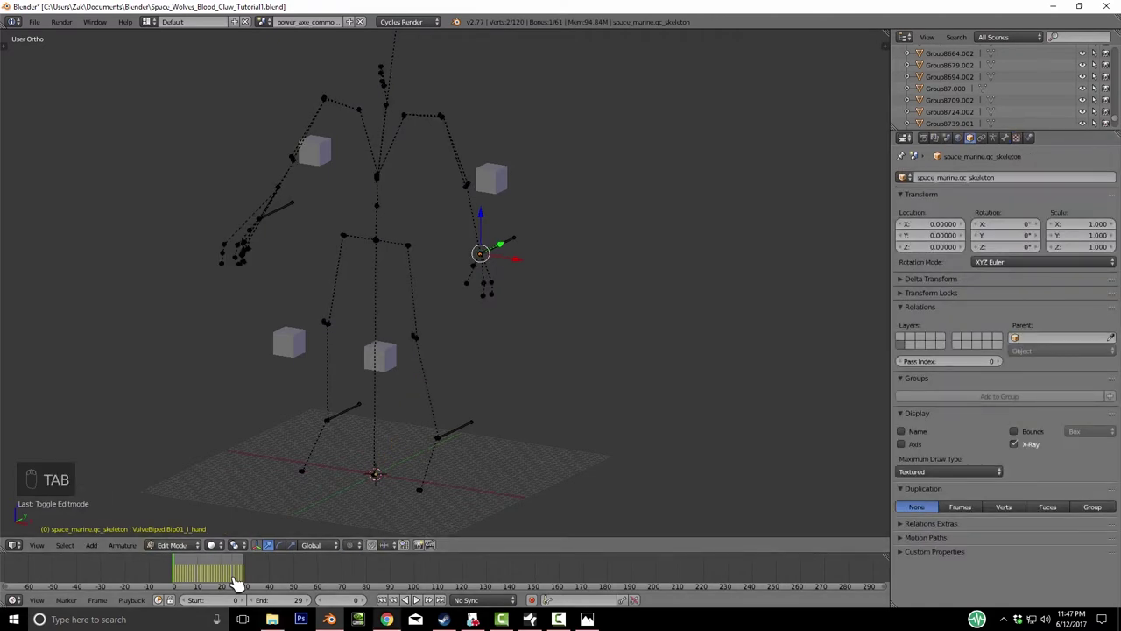
pyautogui.press('Tab')
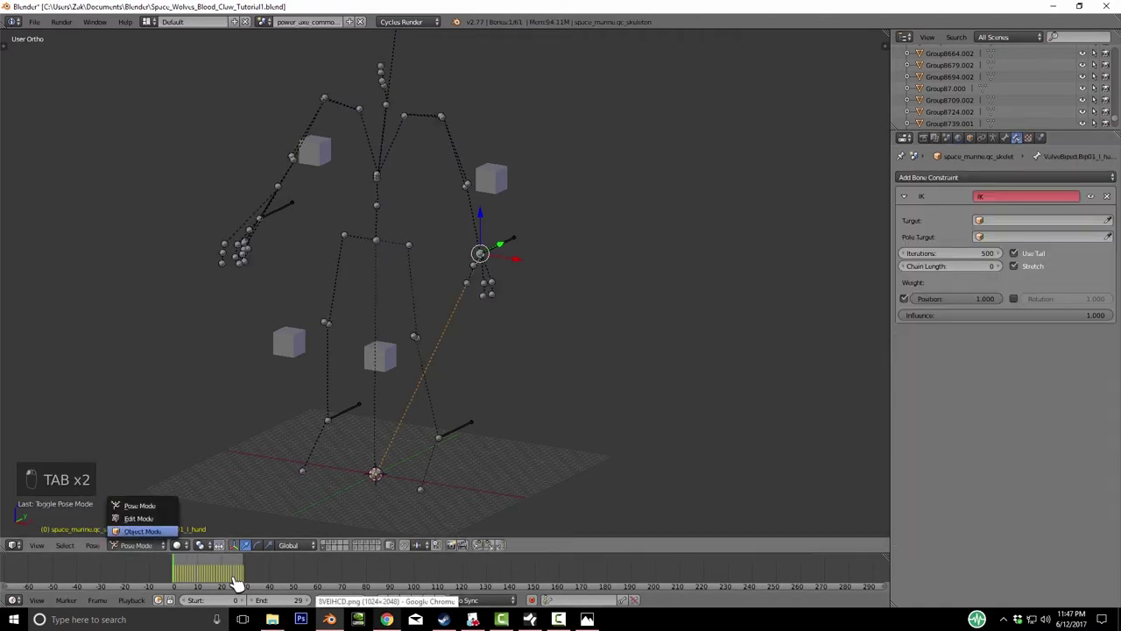
pyautogui.hotkey('ctrl', 'Tab')
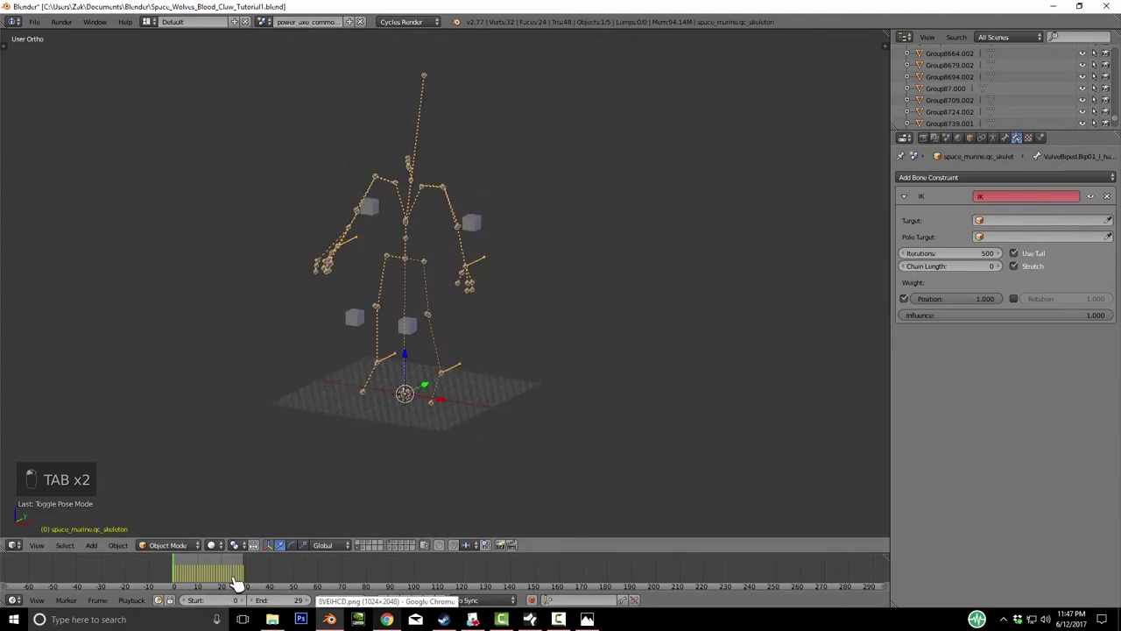
# - Select every part of the character on layer 2 and face the view front-on
pyautogui.press('2')
pyautogui.press('a')
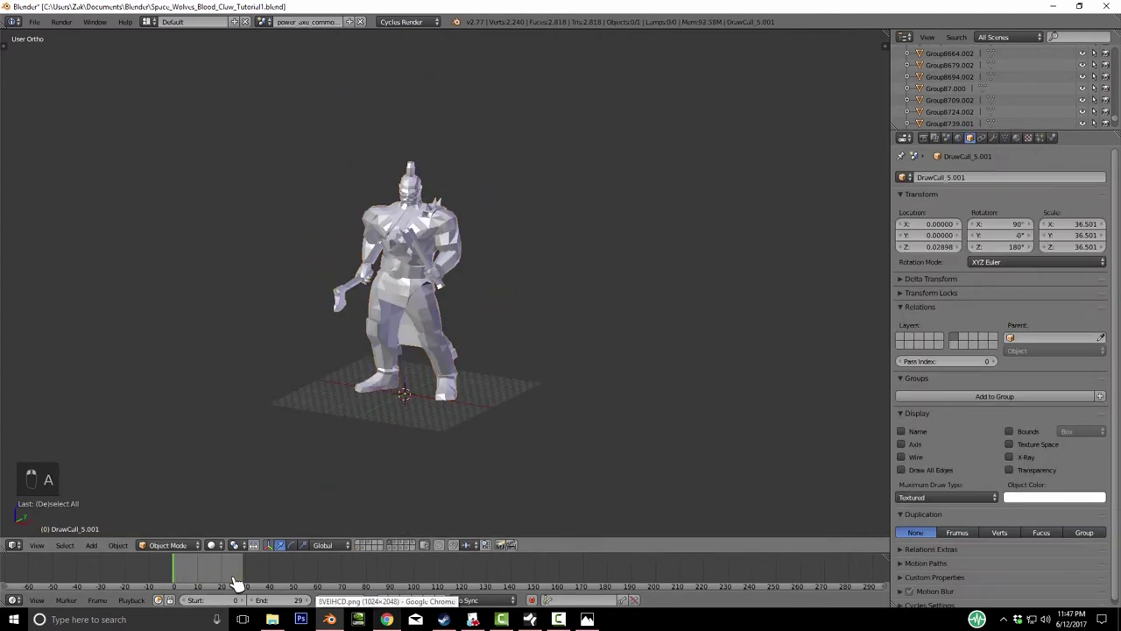
pyautogui.press('a')
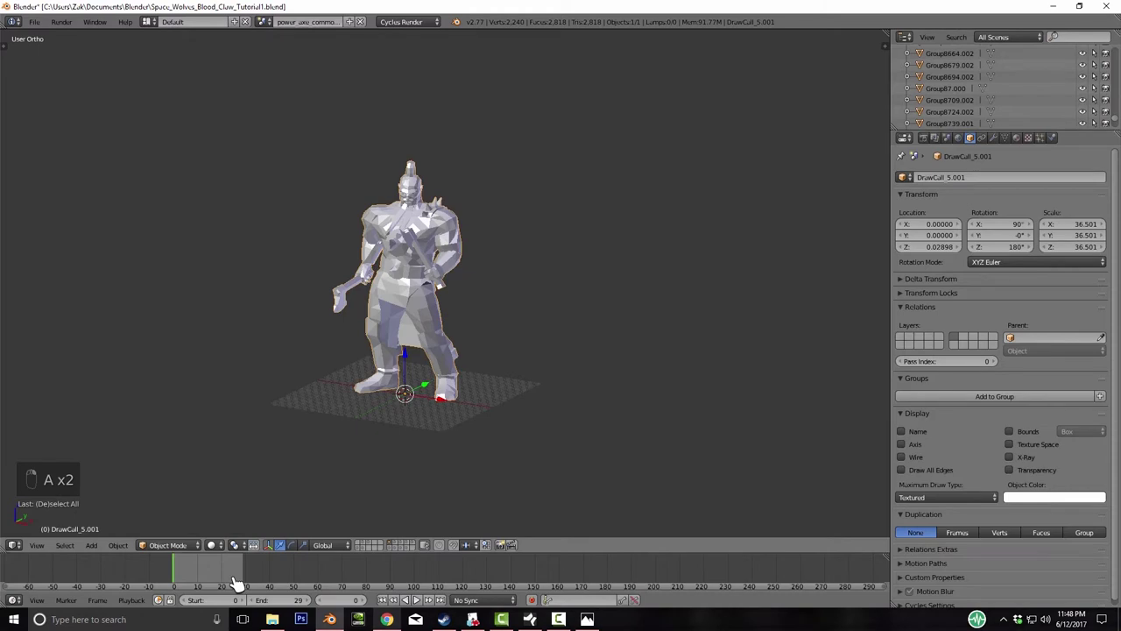
pyautogui.hotkey('alt', 'm')
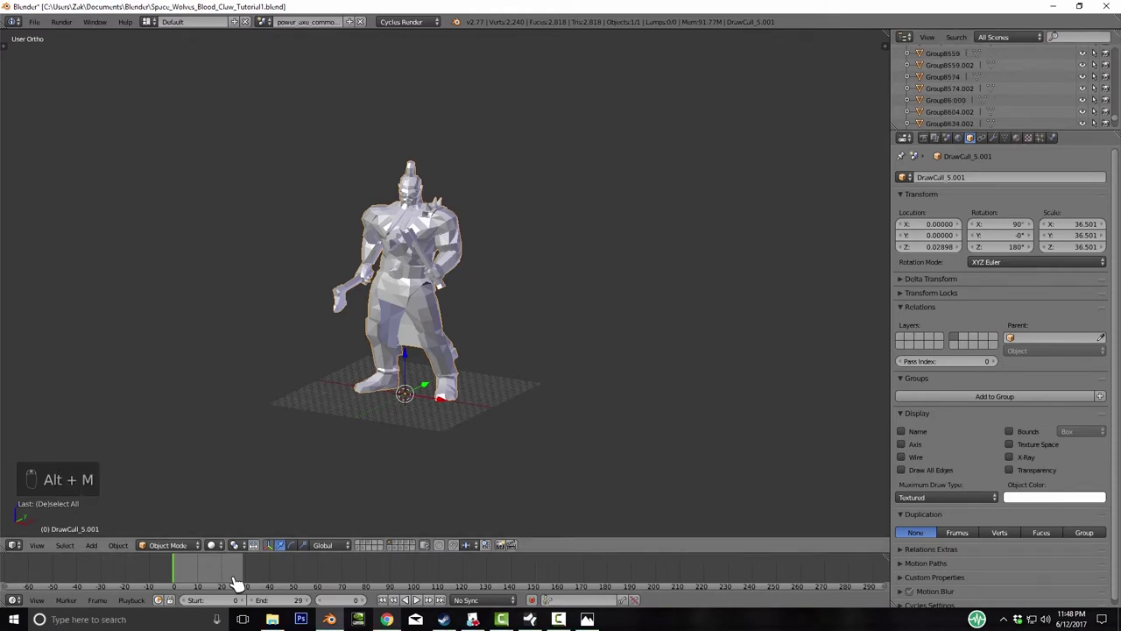
pyautogui.moveTo(235, 582); pyautogui.dragTo(234, 582, button='middle')
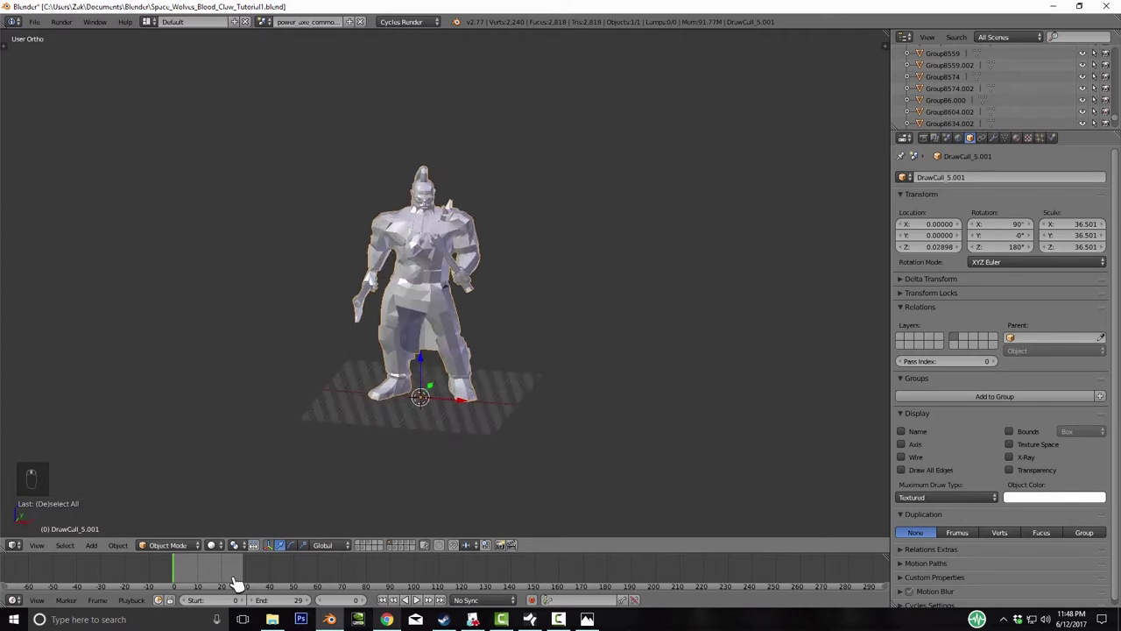
# - Join all parts of the axe-wielding model into one object
pyautogui.press('g')
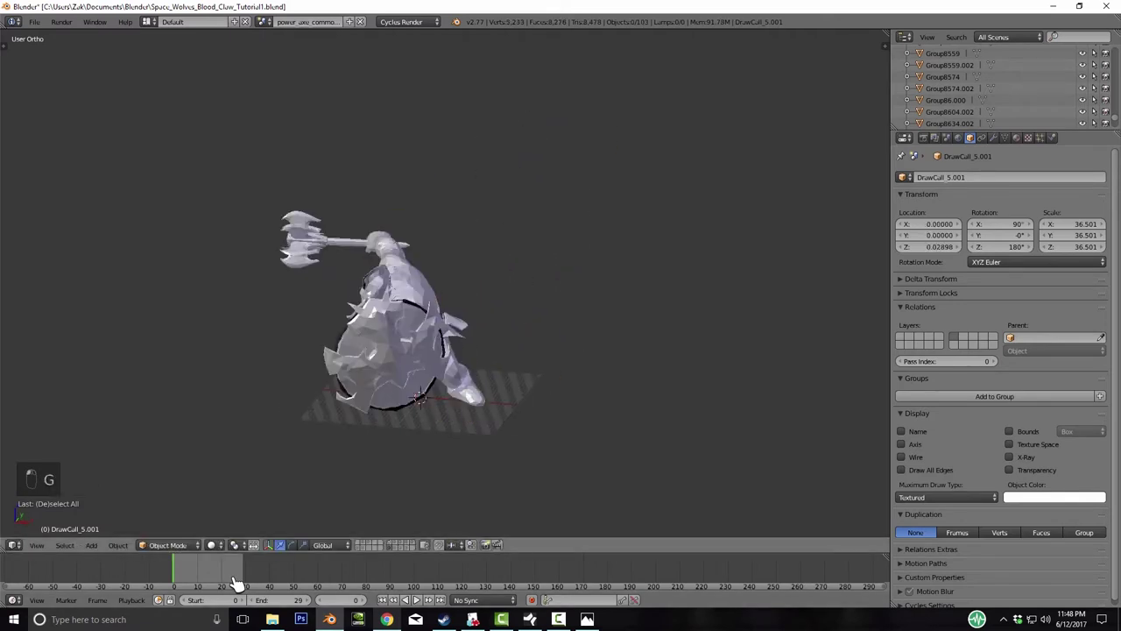
pyautogui.press('a')
pyautogui.press('a')
pyautogui.press('a')
pyautogui.hotkey('alt', 'm')
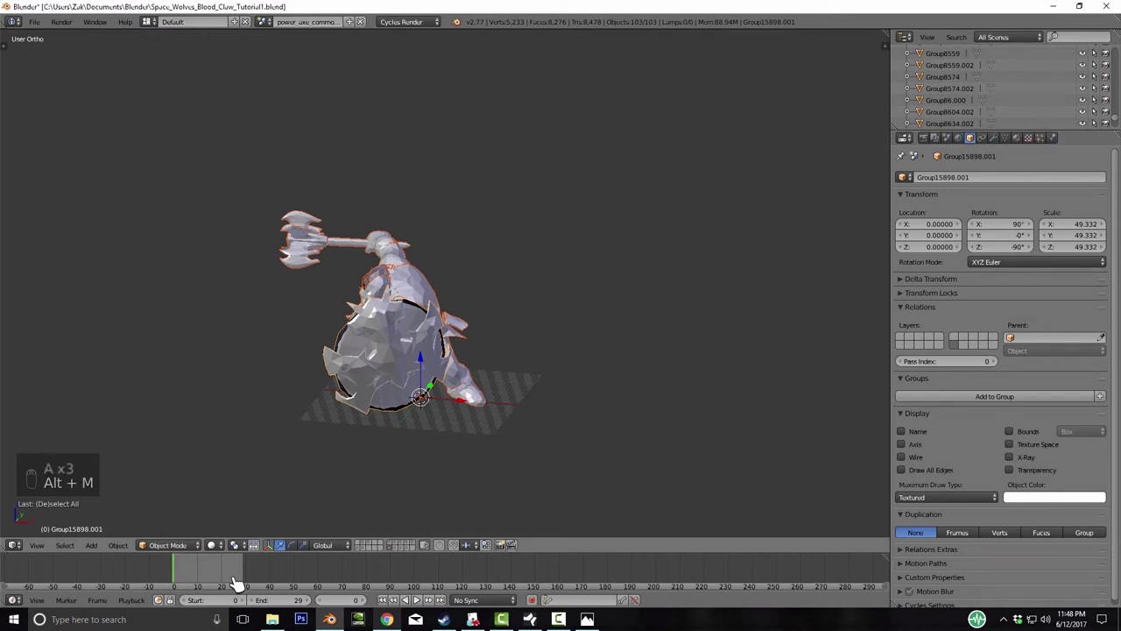
pyautogui.hotkey('ctrl', 'j')
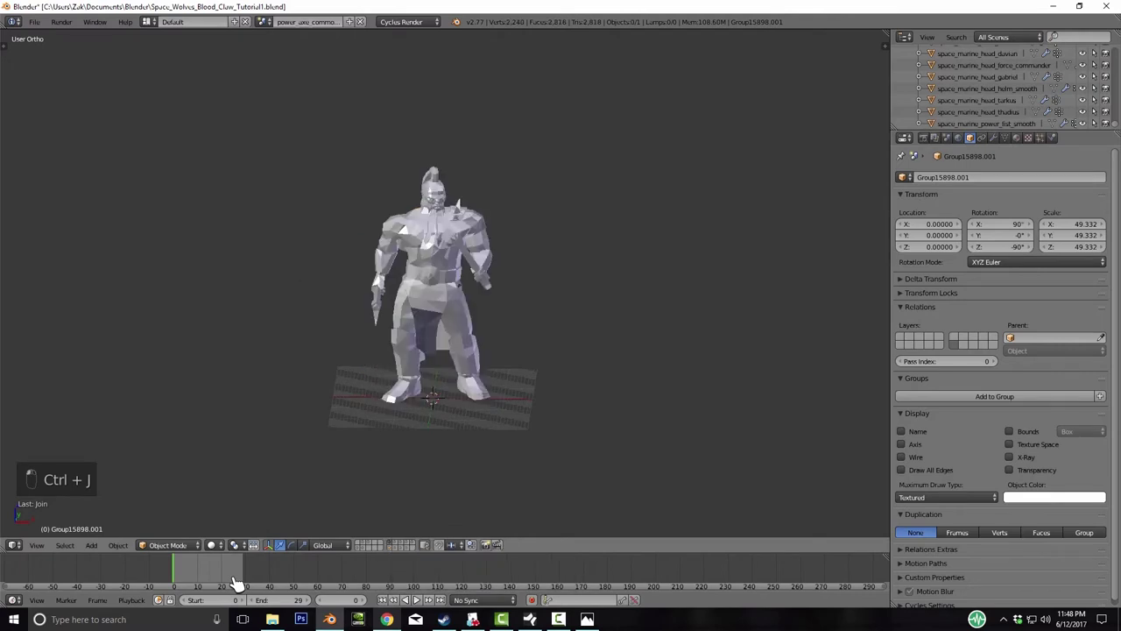
# - Join the standing character and the next character into single objects
pyautogui.press('a')
pyautogui.press('a')
pyautogui.press('a')
pyautogui.hotkey('ctrl', 'j')
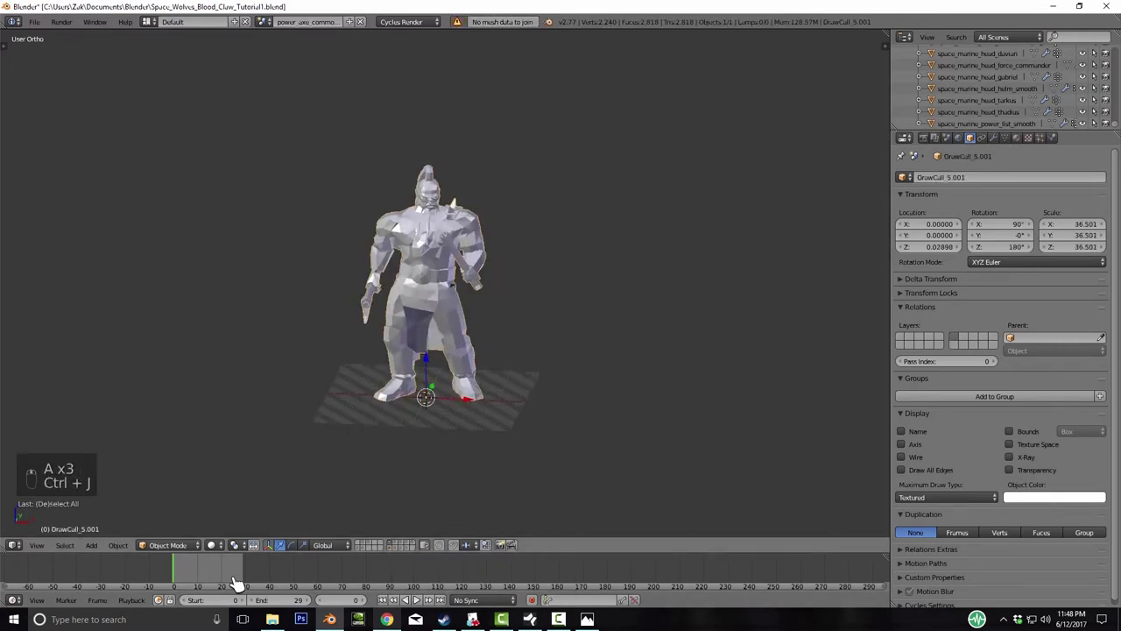
pyautogui.press('a')
pyautogui.press('a')
pyautogui.press('a')
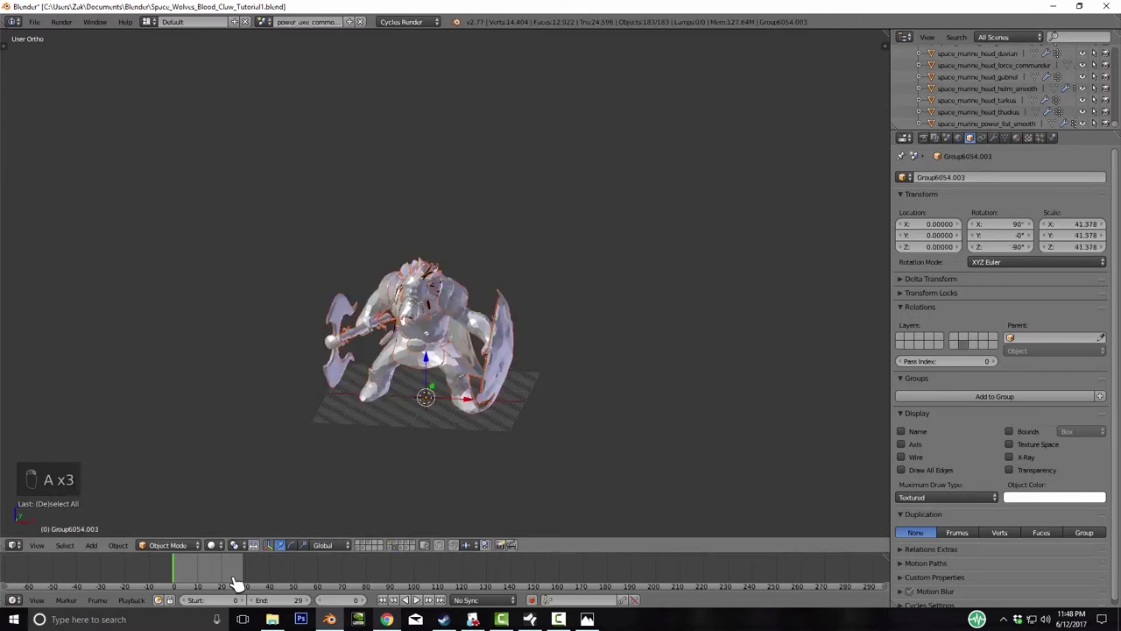
pyautogui.hotkey('ctrl', 'j')
pyautogui.scroll(6, 421, 333)
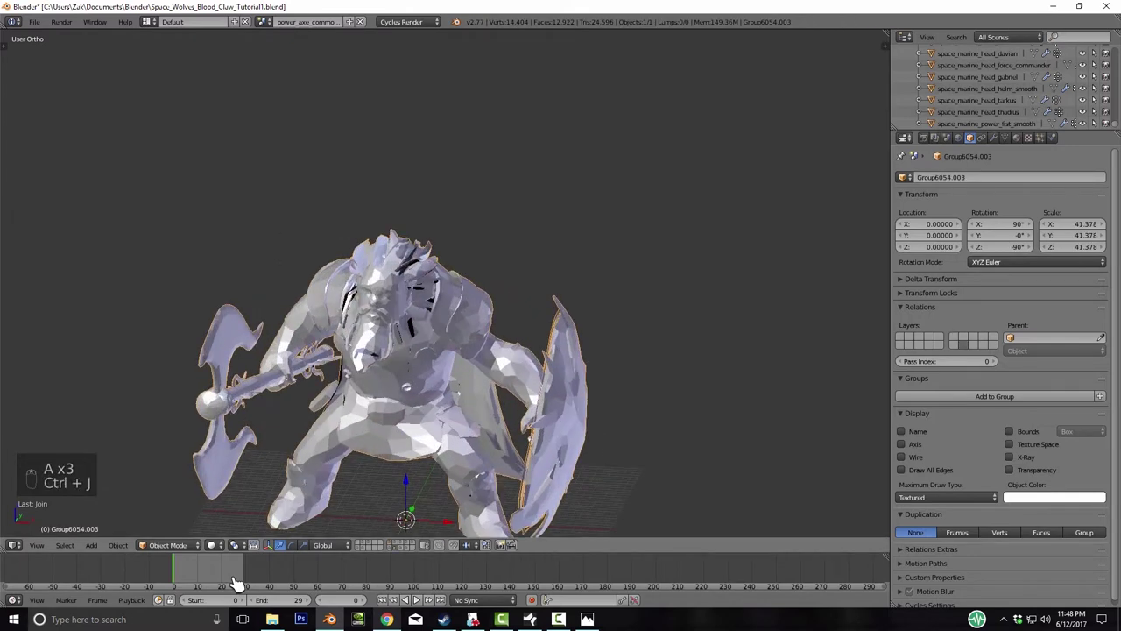
pyautogui.scroll(-3, 420, 333)
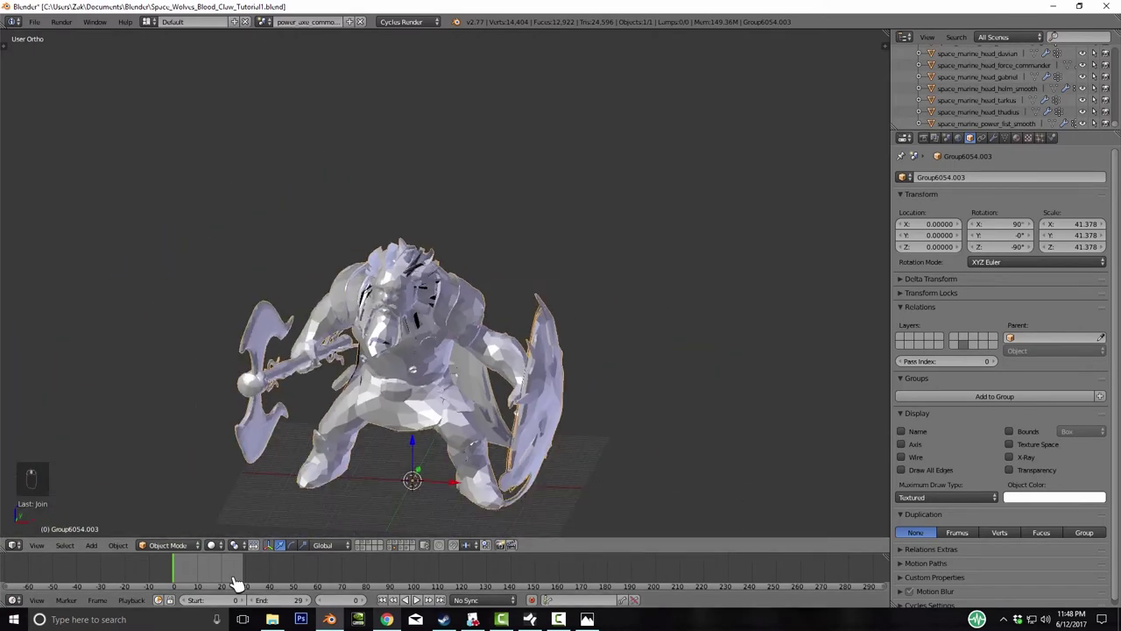
# - Join the character models on layers 2 and 3 into one object each
pyautogui.press('2')
pyautogui.press('a')
pyautogui.press('a')
pyautogui.press('a')
pyautogui.hotkey('ctrl', 'j')
pyautogui.press('3')
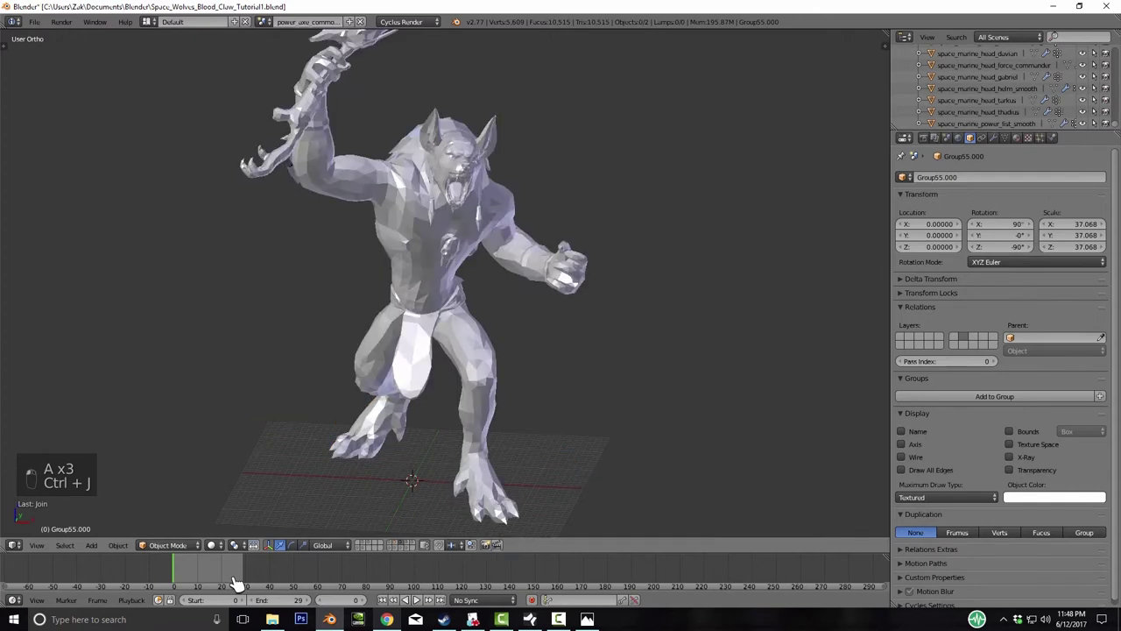
pyautogui.press('a')
pyautogui.press('a')
pyautogui.press('a')
pyautogui.hotkey('ctrl', 'j')
# - Join the goblin-like model on layer 4 and the armoured marine on layer 6
pyautogui.press('4')
pyautogui.press('a')
pyautogui.press('a')
pyautogui.press('a')
pyautogui.hotkey('ctrl', 'j')
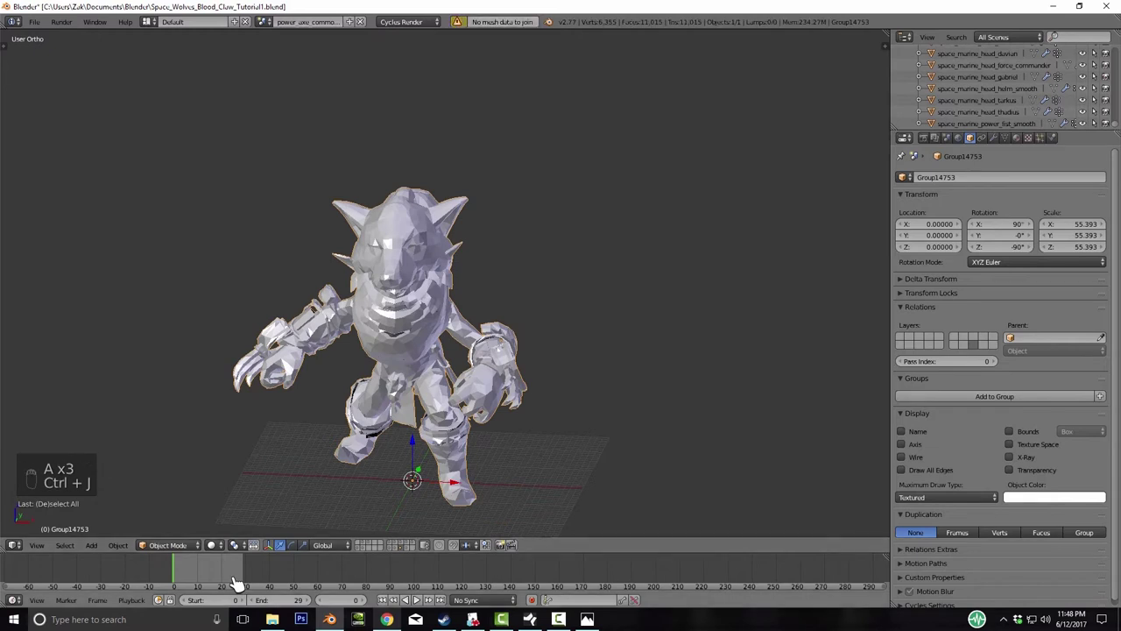
pyautogui.press('5')
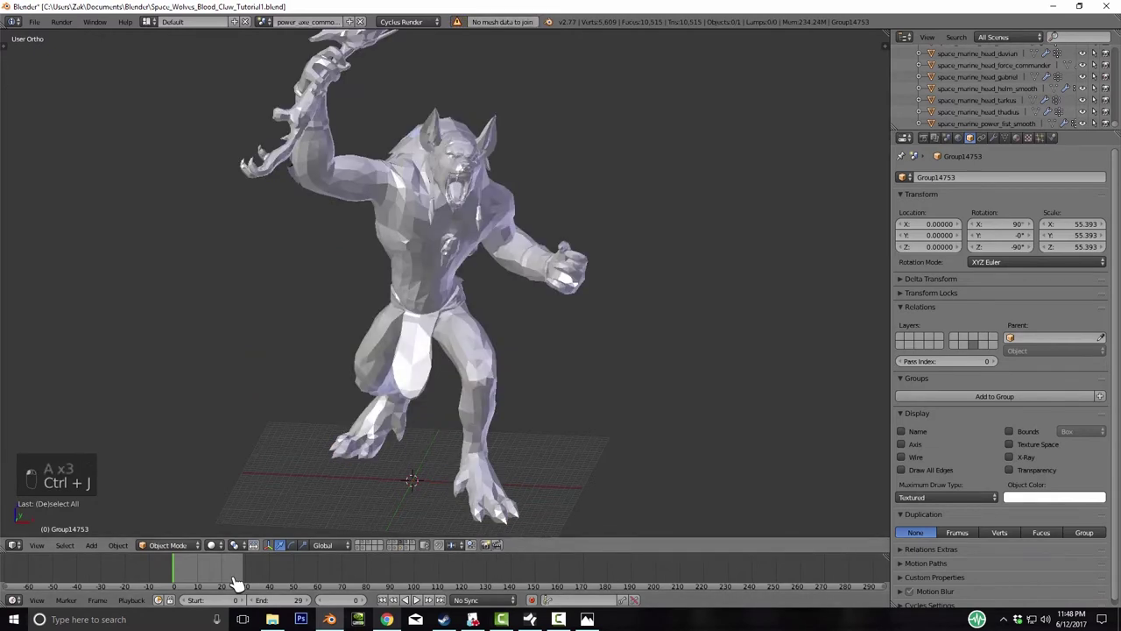
pyautogui.press('6')
pyautogui.press('a')
pyautogui.press('a')
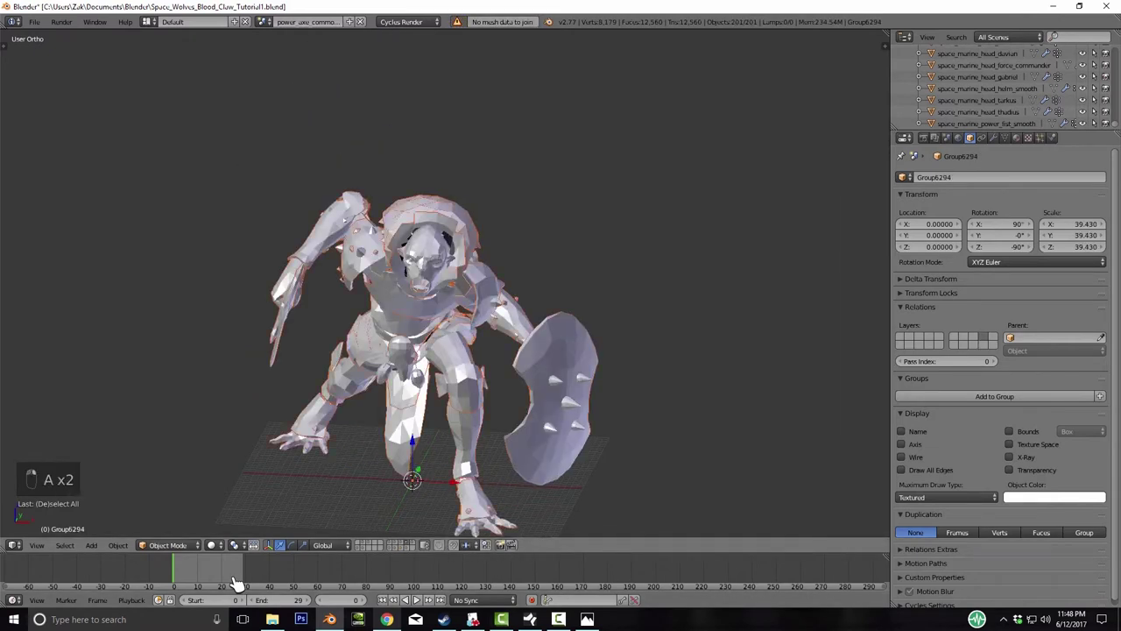
pyautogui.hotkey('ctrl', 'j')
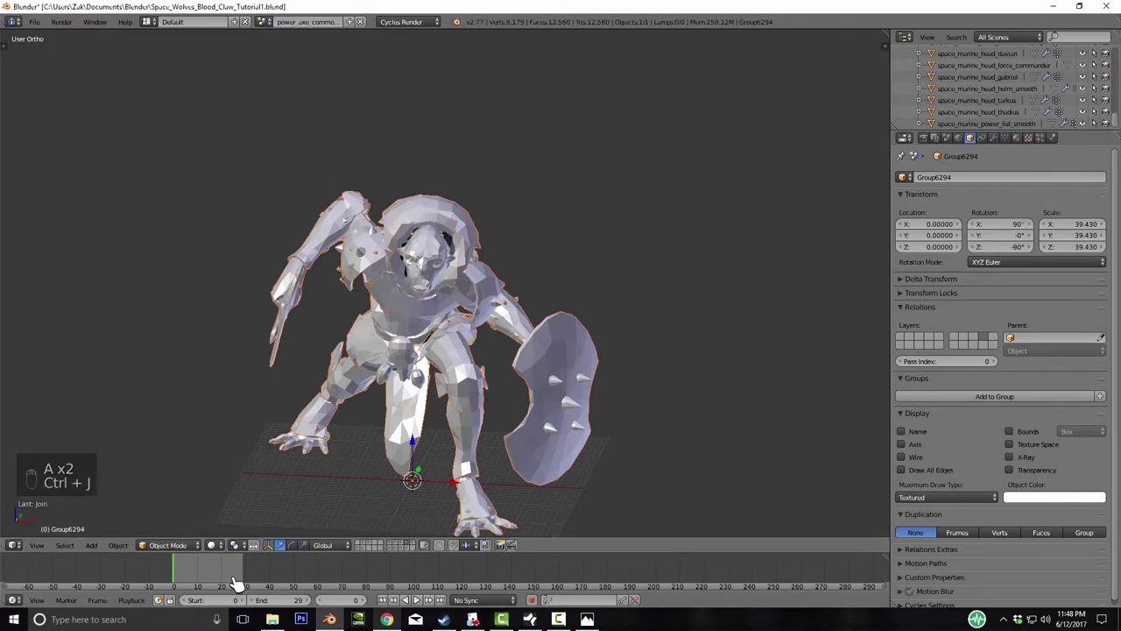
# - Join the panther warrior on layer 7, then zoom out on the robed staff-bearer on layer 8
pyautogui.press('7')
pyautogui.press('a')
pyautogui.press('a')
pyautogui.press('a')
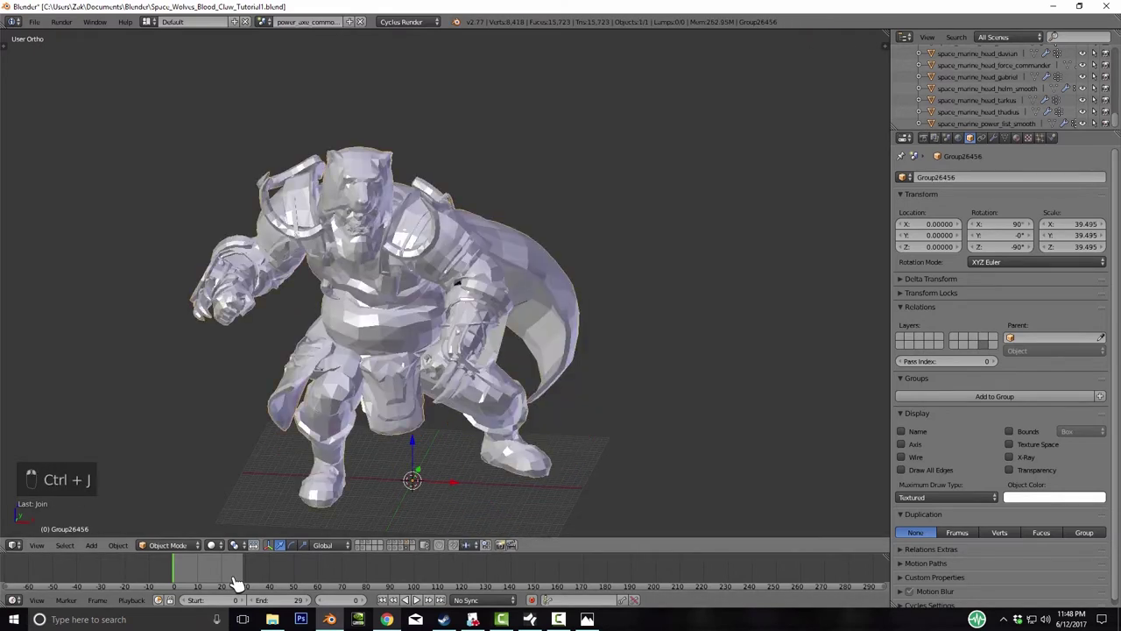
pyautogui.hotkey('ctrl', 'j')
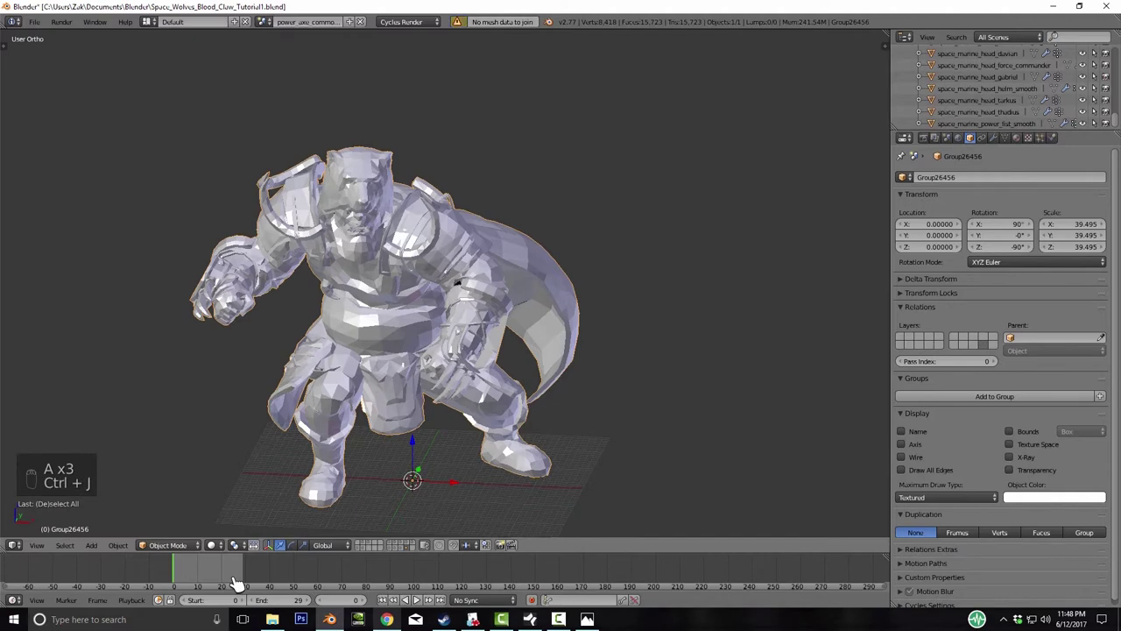
pyautogui.press('8')
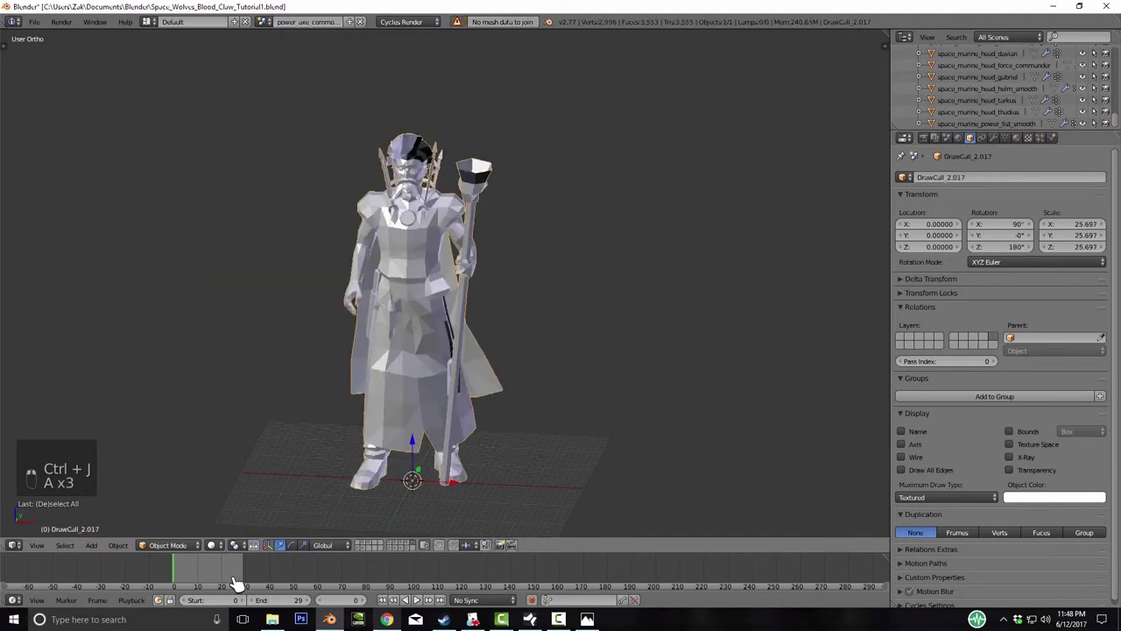
pyautogui.press('KP_Subtract')
# - Orbit down onto the robed staff model and rename it Redhair
pyautogui.press('KP_4')
pyautogui.press('KP_8')
pyautogui.press('KP_6')
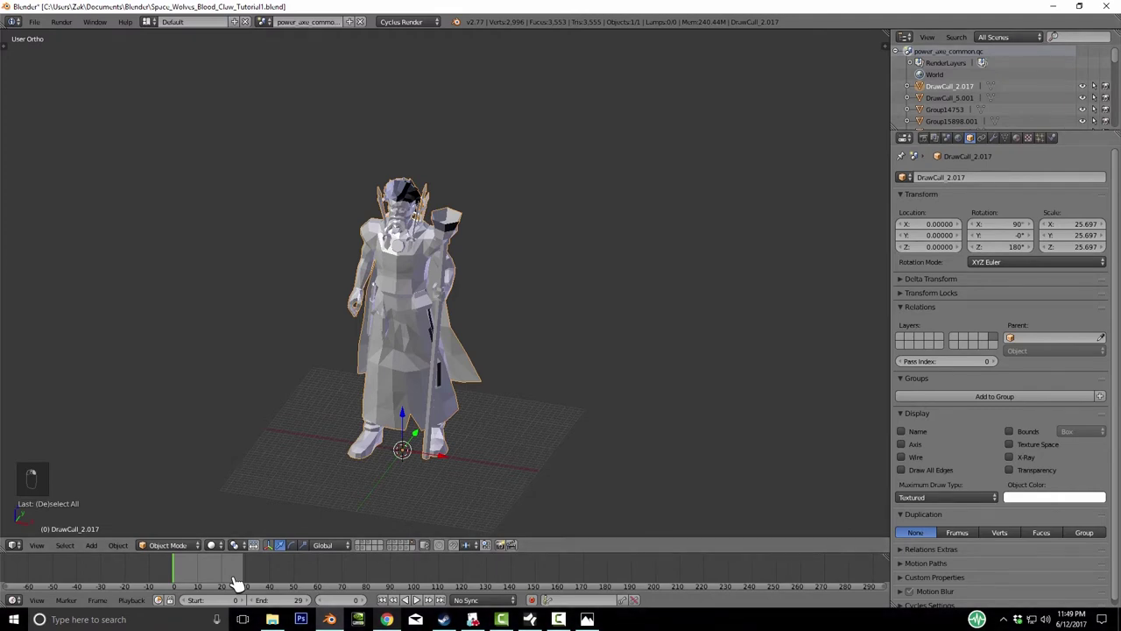
pyautogui.press('BackSpace')
pyautogui.write('Redhair')
pyautogui.press('Return')
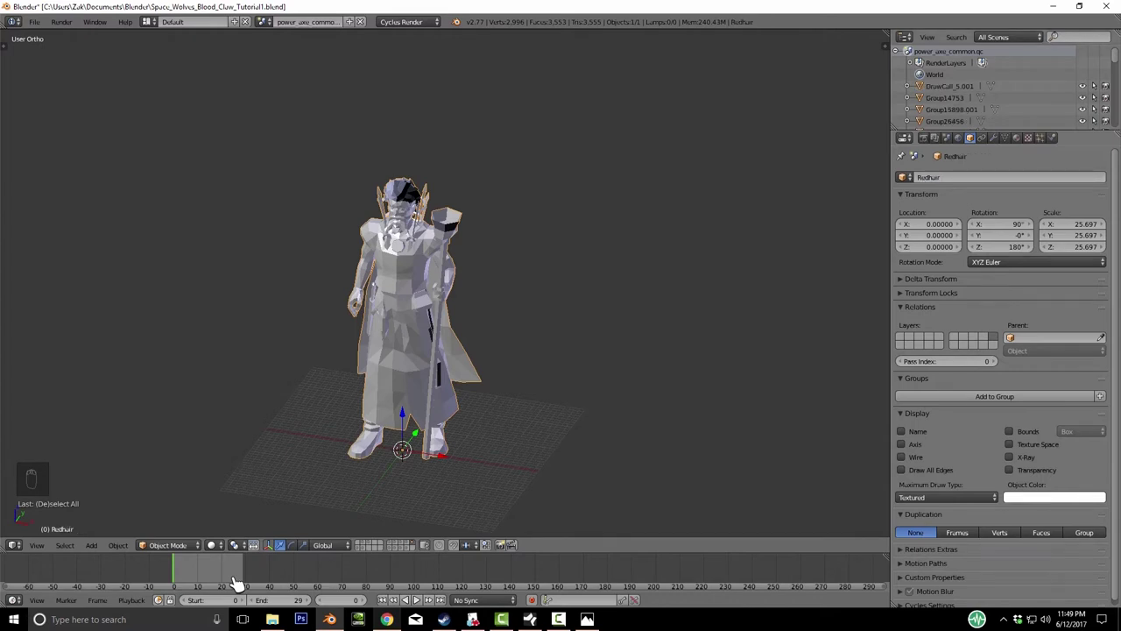
# - Rename the bulkier character BlackHair
pyautogui.hotkey('ctrl', 'z')
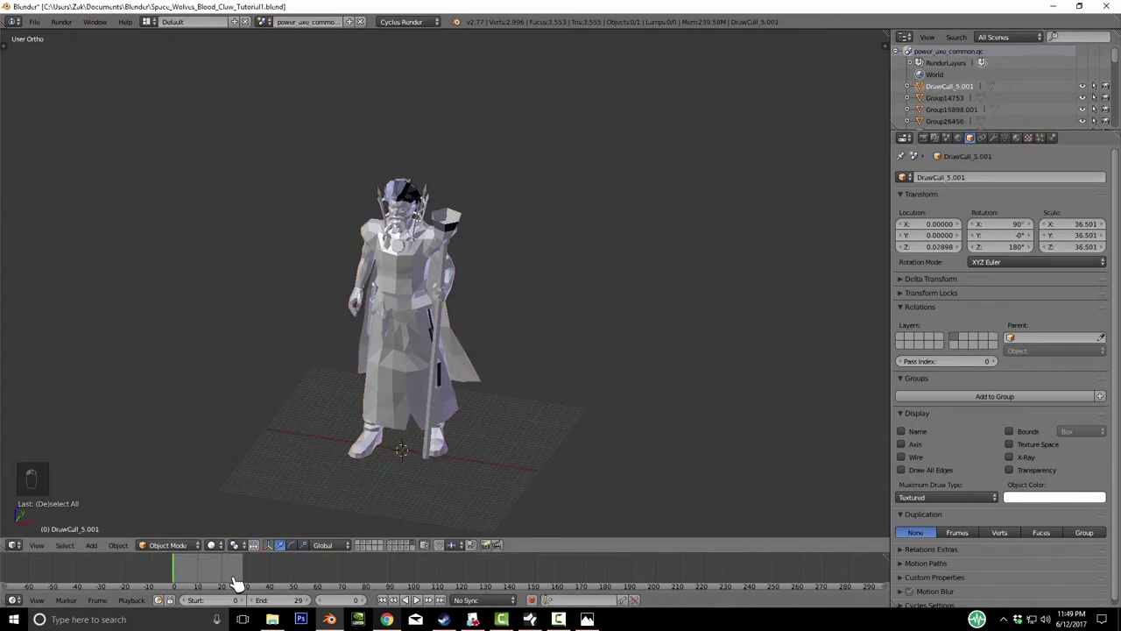
pyautogui.hotkey('ctrl', 'z')
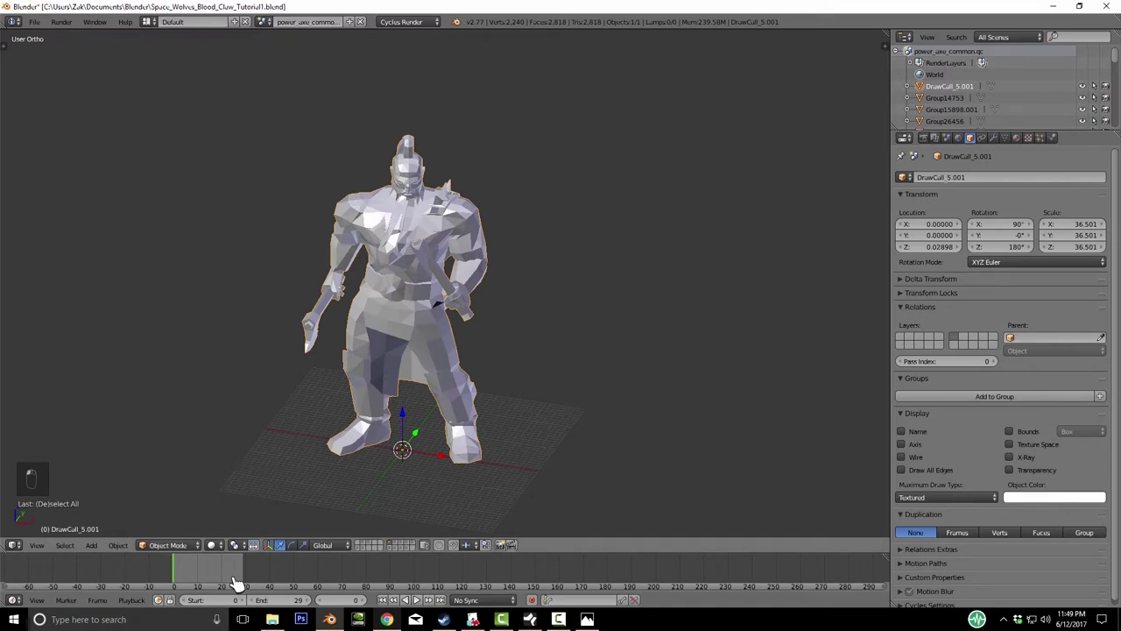
pyautogui.click(941, 177)
pyautogui.write('BlackHa')
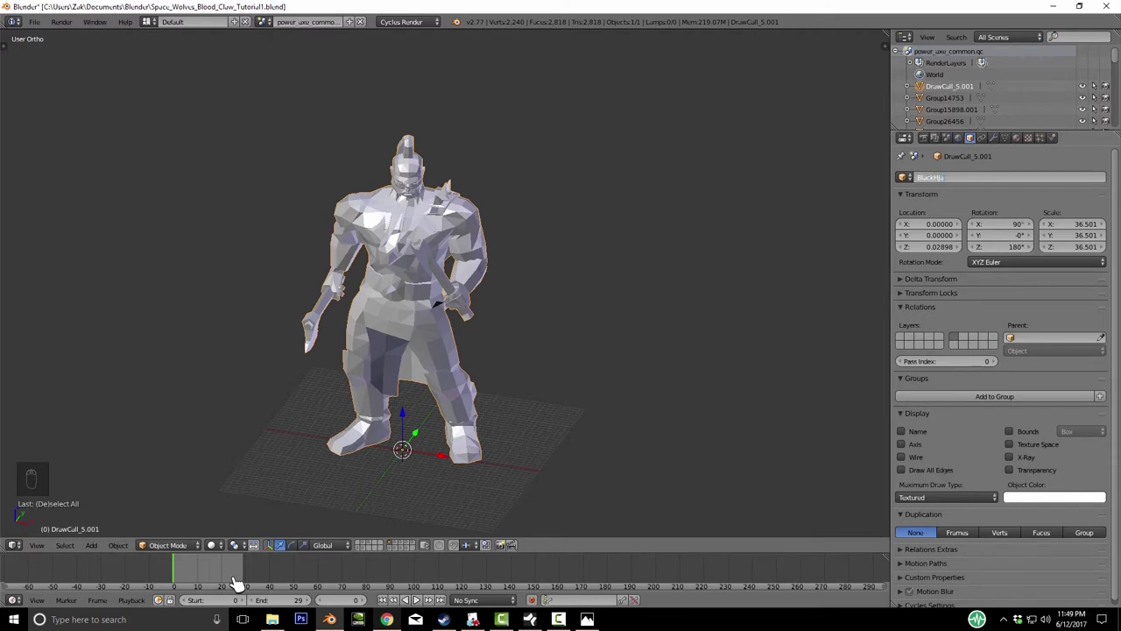
pyautogui.press('BackSpace')
pyautogui.press('Return')
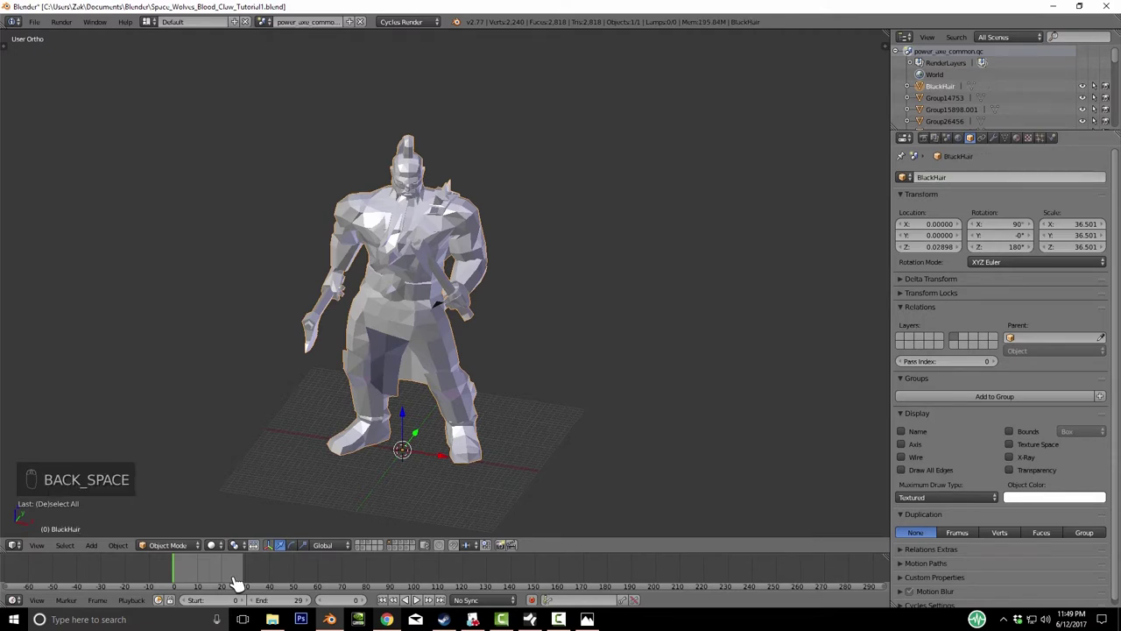
# - Make Group14753 active and rename it Goblin
pyautogui.click(944, 97)
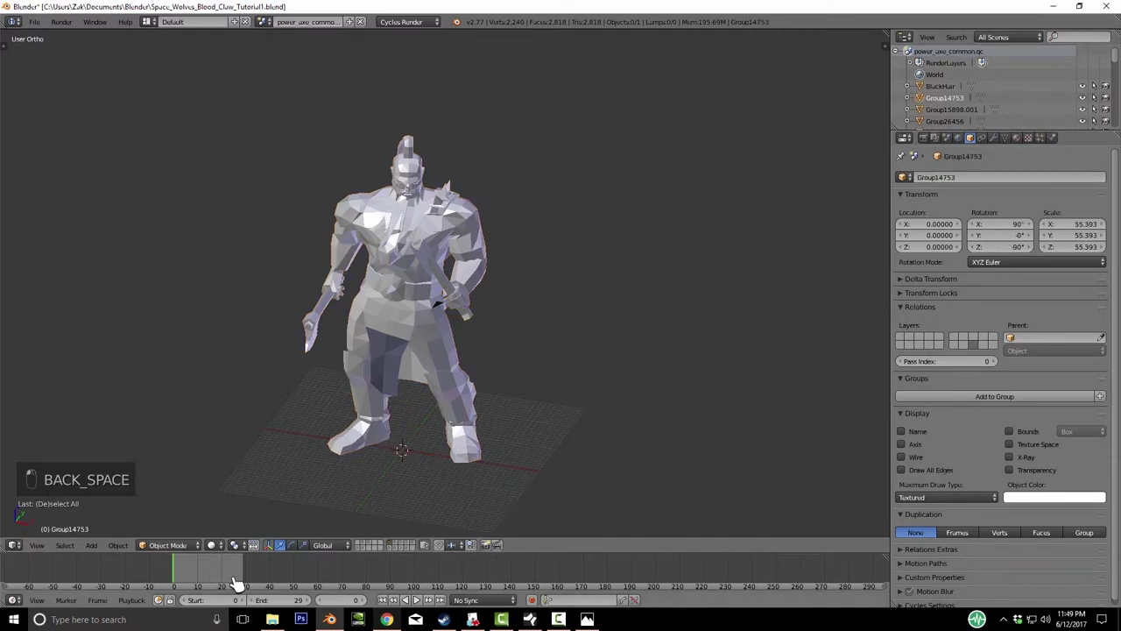
pyautogui.press('2')
pyautogui.press('F2')
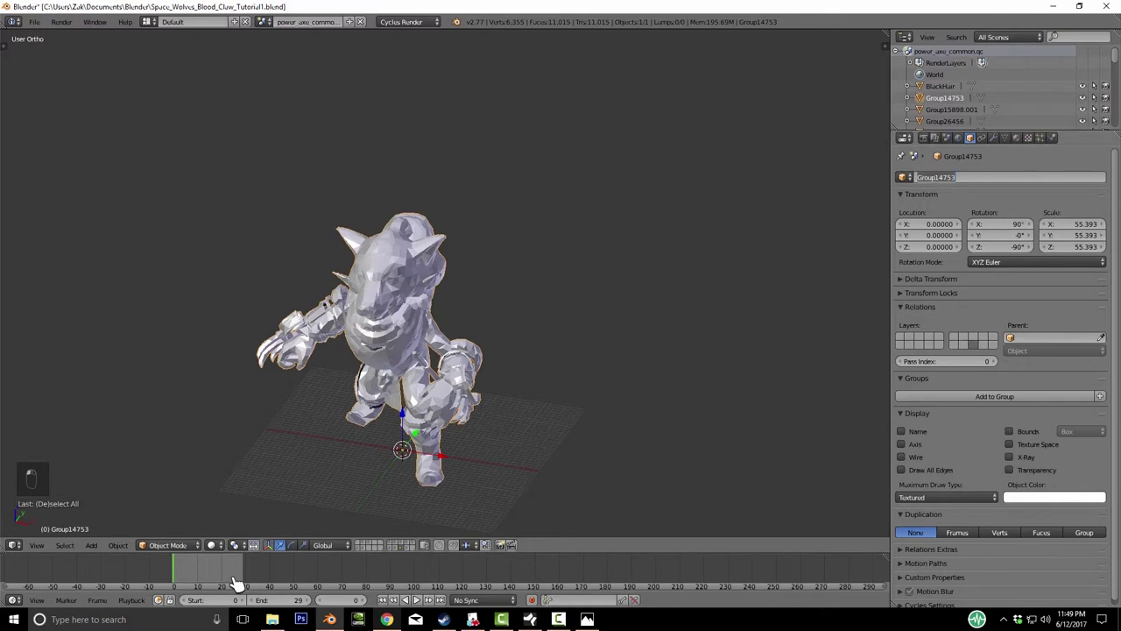
pyautogui.write('Goldin')
pyautogui.press('Return')
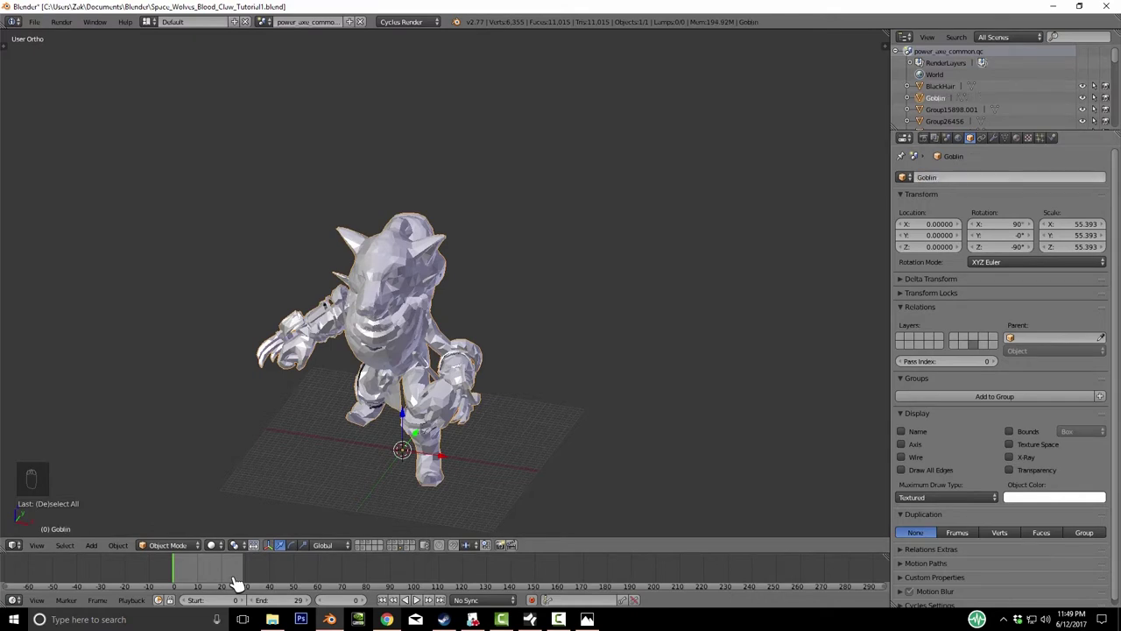
# - Rename the axe-wielding model Group15898.001 to Mohawk
pyautogui.press('3')
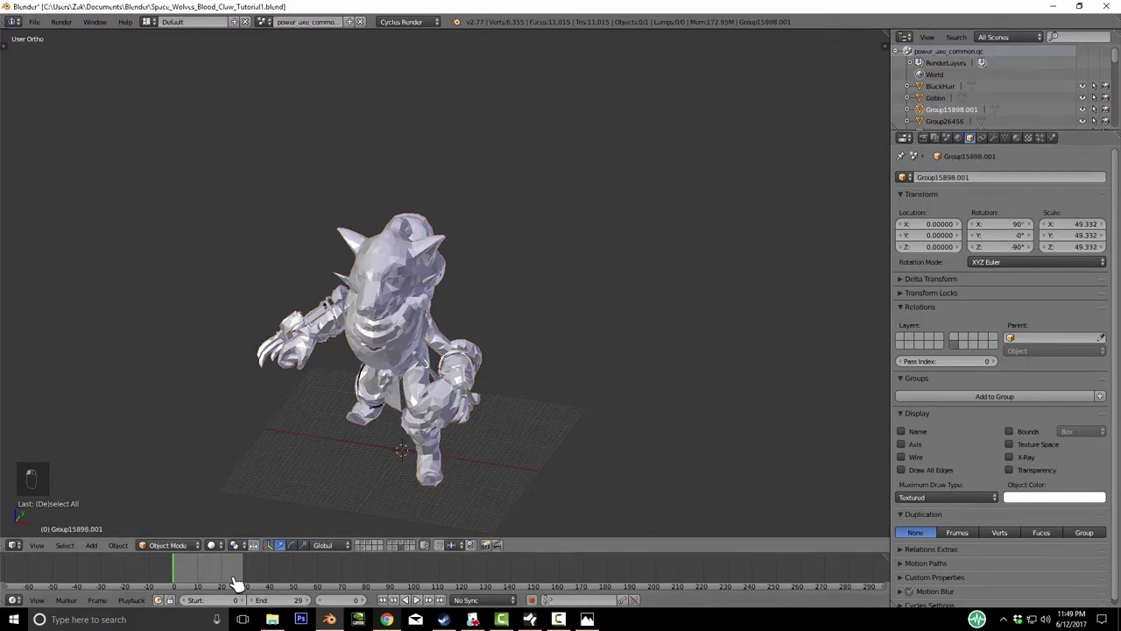
pyautogui.press('4')
pyautogui.press('a')
pyautogui.click(943, 177)
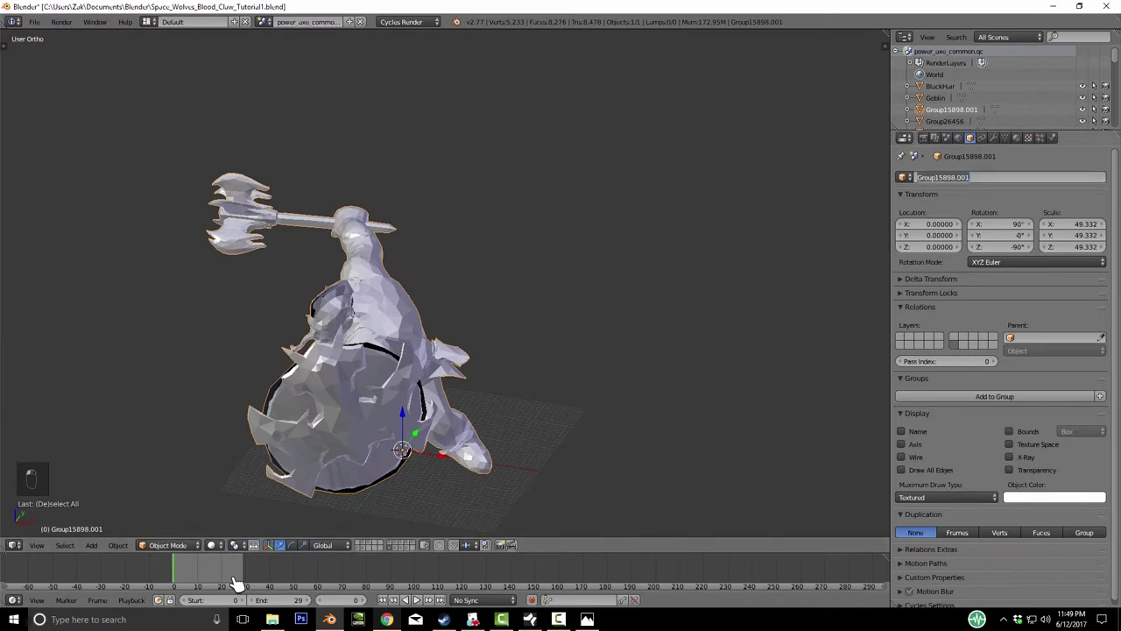
pyautogui.write('Mohawk')
pyautogui.press('Return')
# - Rename the caped character Group26456 to Group55.000
pyautogui.press('a')
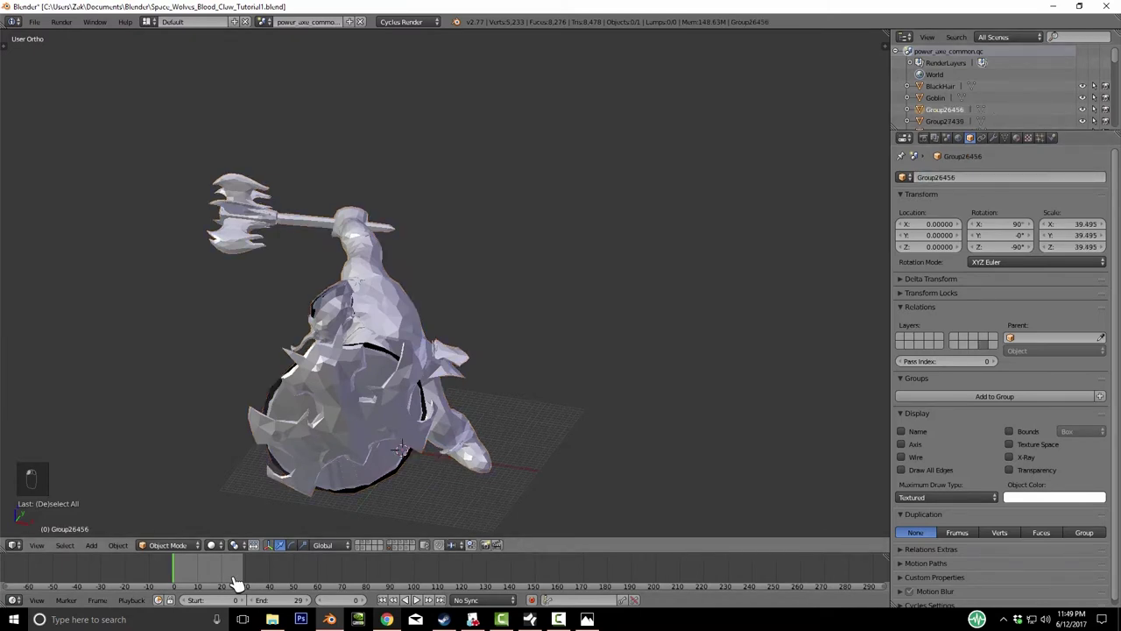
pyautogui.press('5')
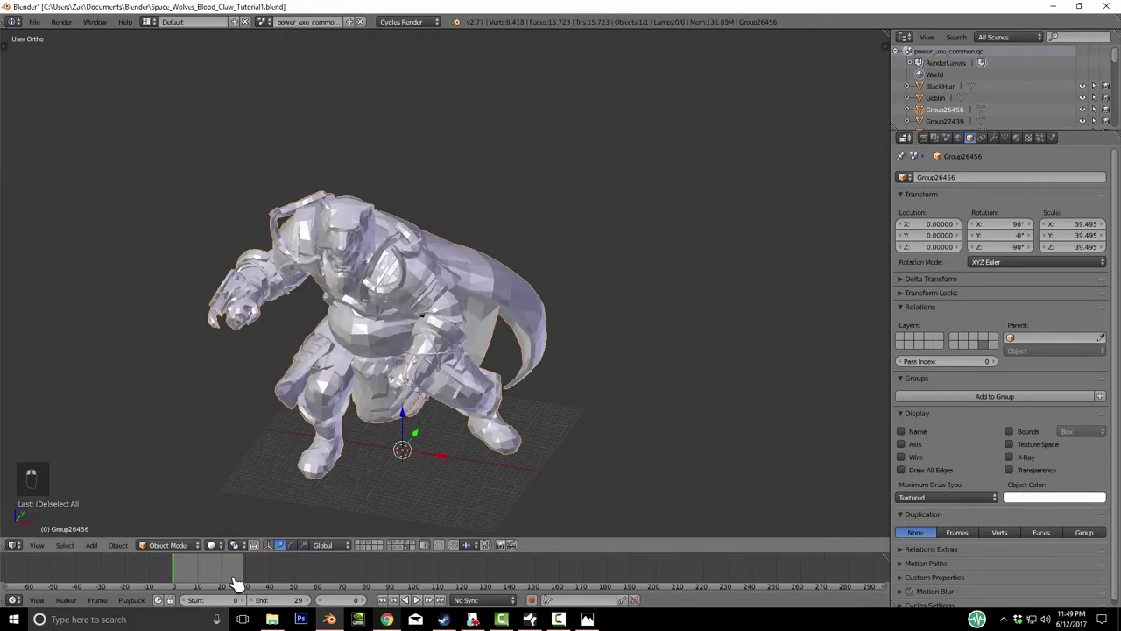
pyautogui.doubleClick(1008, 177)
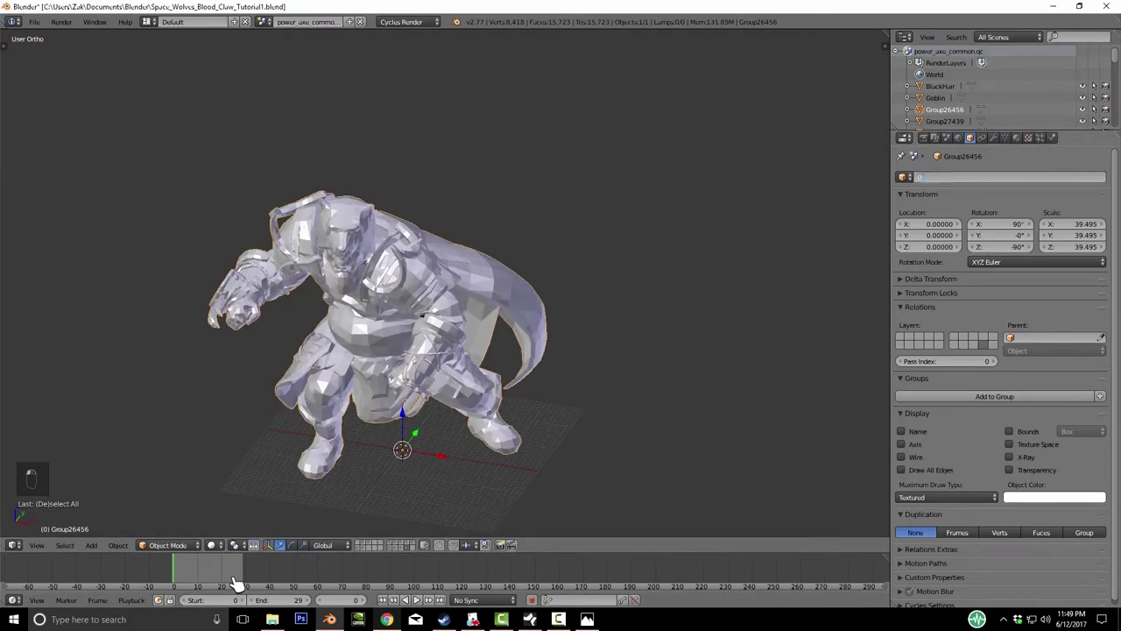
pyautogui.write('Group55.000')
pyautogui.press('Return')
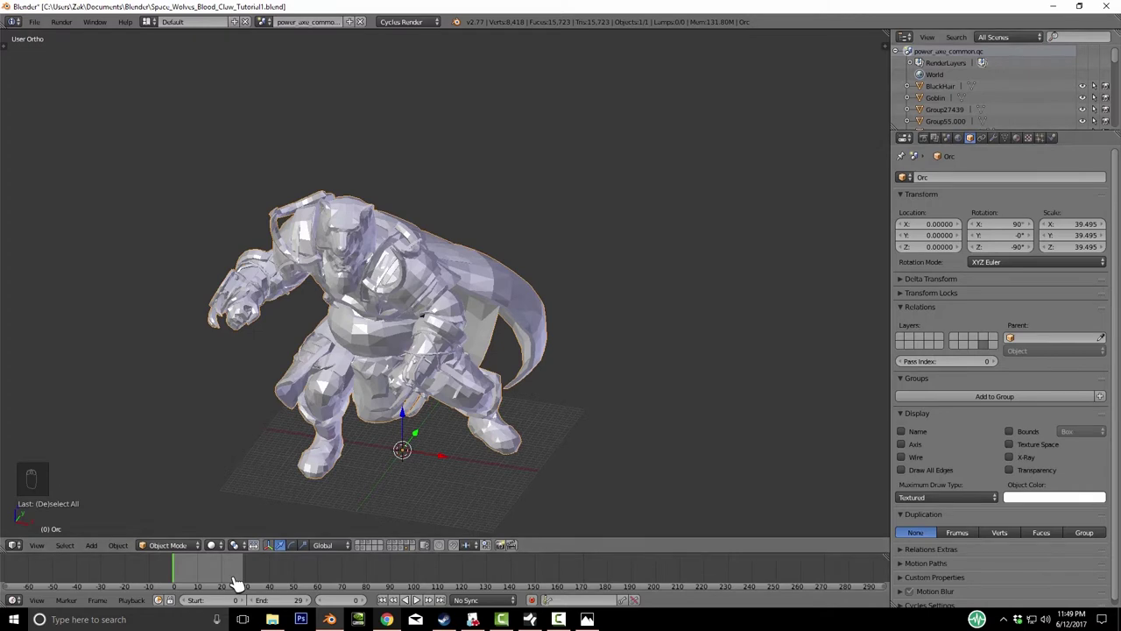
# - On layer 8, rename the werewolf model to Group55.000 and deselect it
pyautogui.press('6')
pyautogui.press('7')
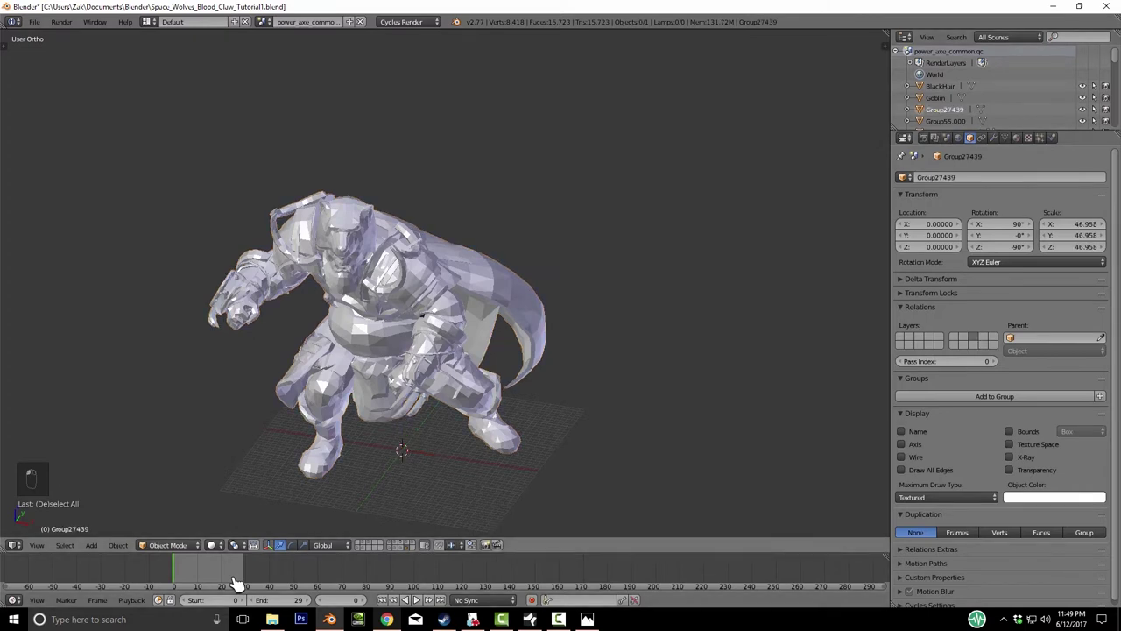
pyautogui.press('8')
pyautogui.press('a')
pyautogui.doubleClick(1008, 177)
pyautogui.press('BackSpace')
pyautogui.write('Group55.000')
pyautogui.click(237, 582)
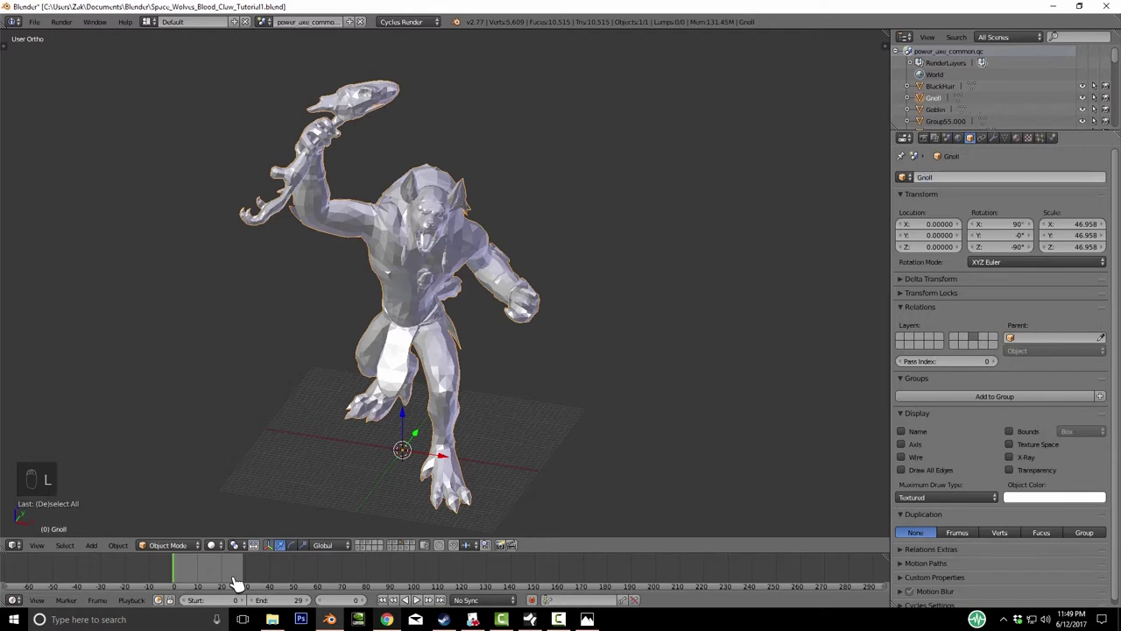
pyautogui.press('a')
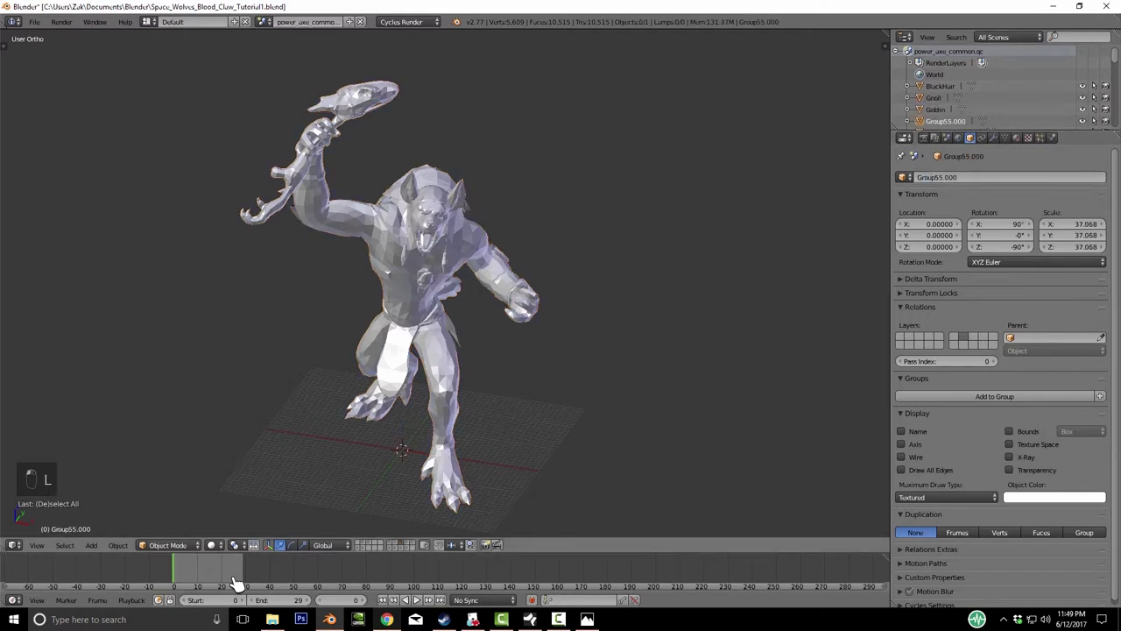
# - Name the two-axe orc TwoAxe and the crouching shield-bearing goblin H_Gob
pyautogui.press('2')
pyautogui.doubleClick(938, 177)
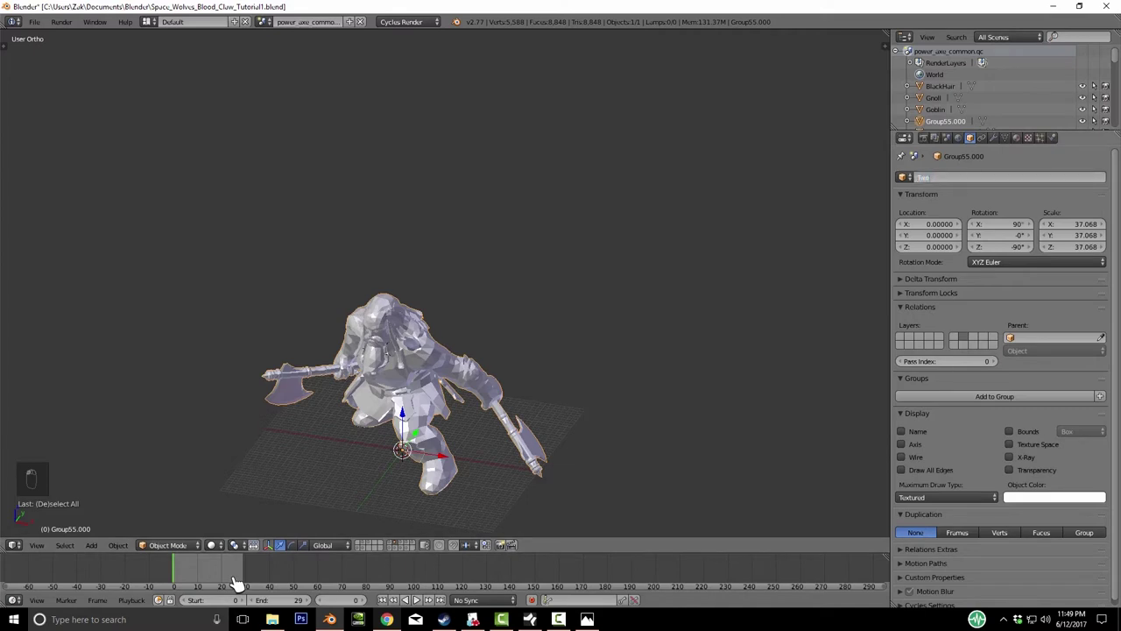
pyautogui.press('Return')
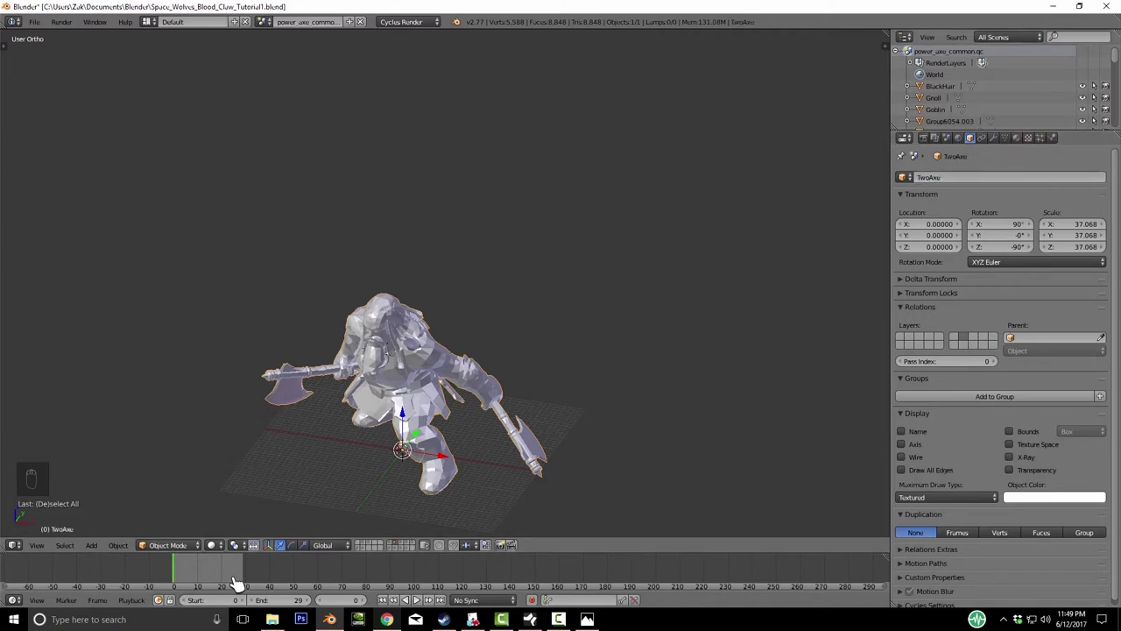
pyautogui.hotkey('ctrl', 'z')
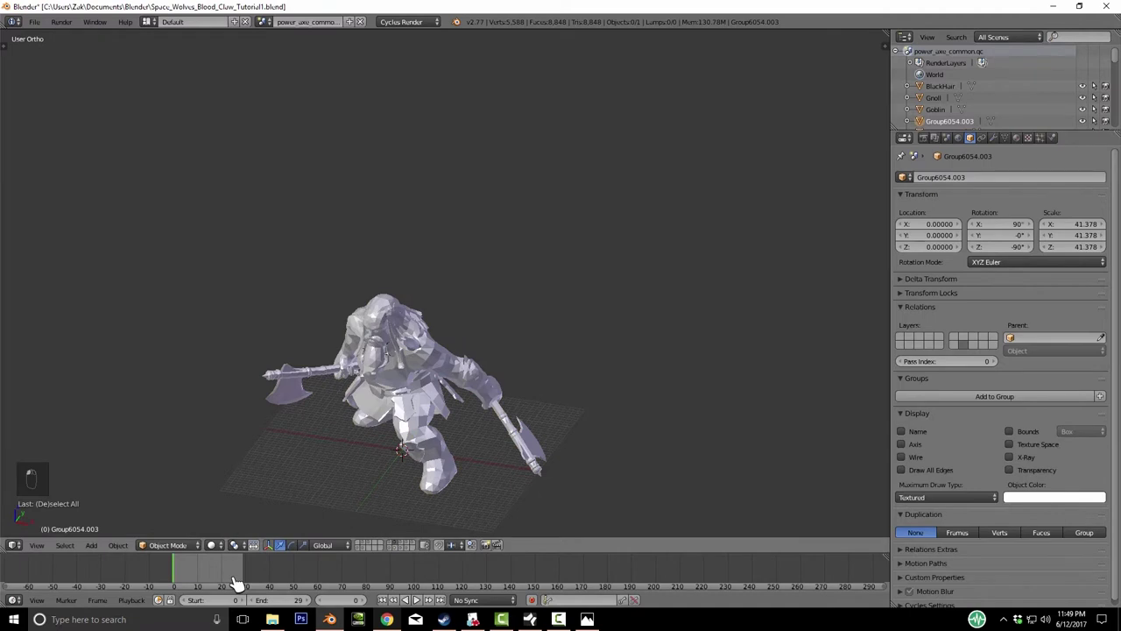
pyautogui.hotkey('ctrl', 'z')
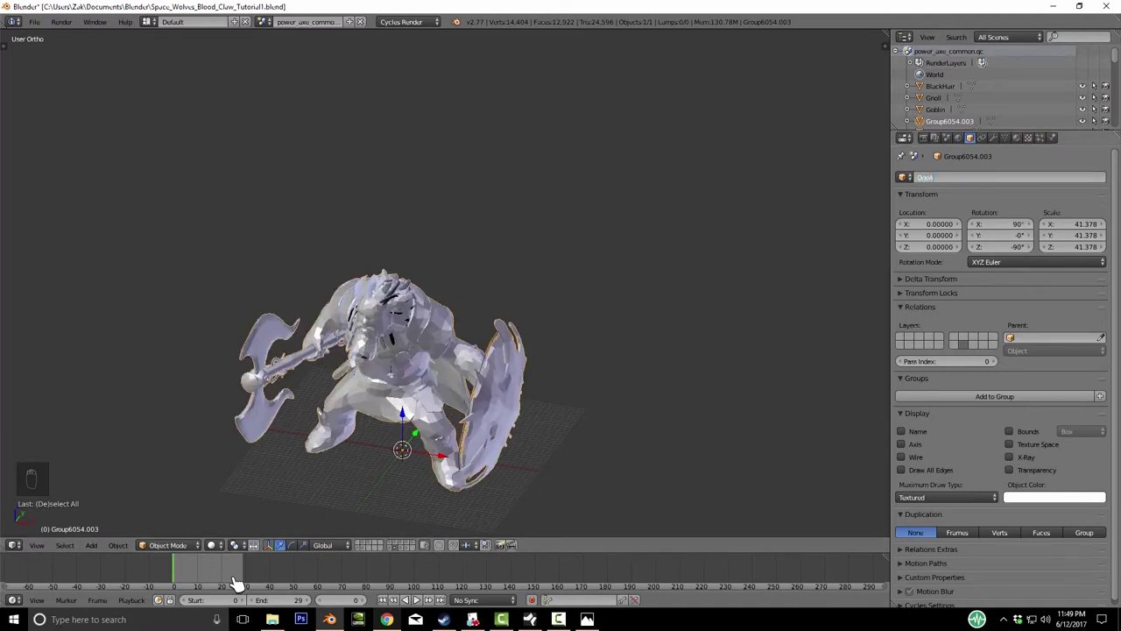
pyautogui.hotkey('ctrl', 'z')
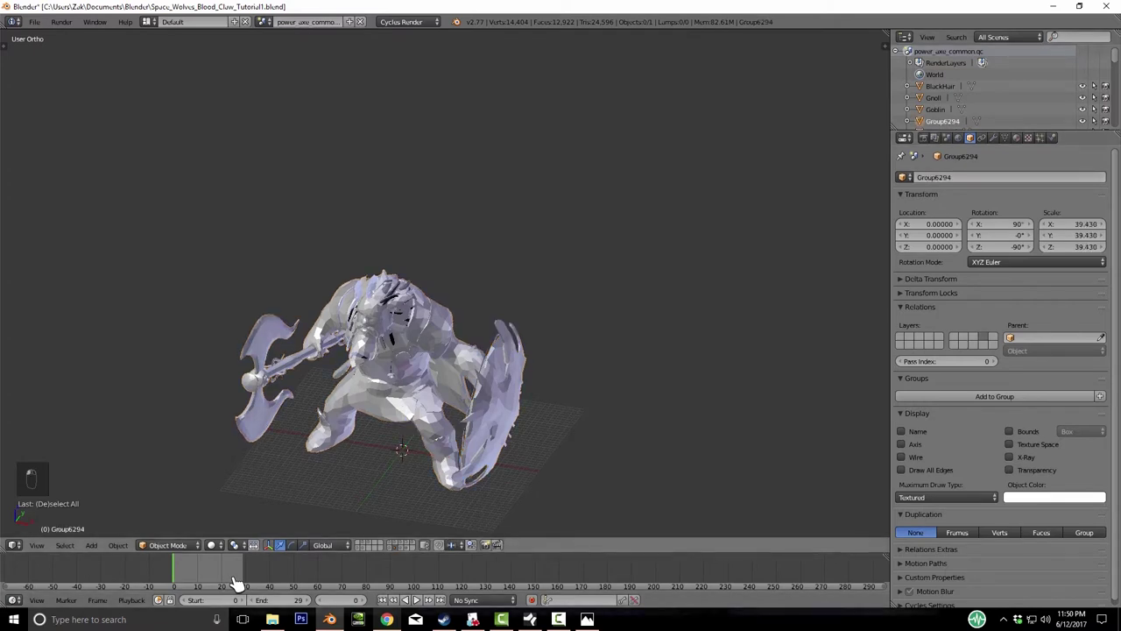
pyautogui.hotkey('ctrl', 'z')
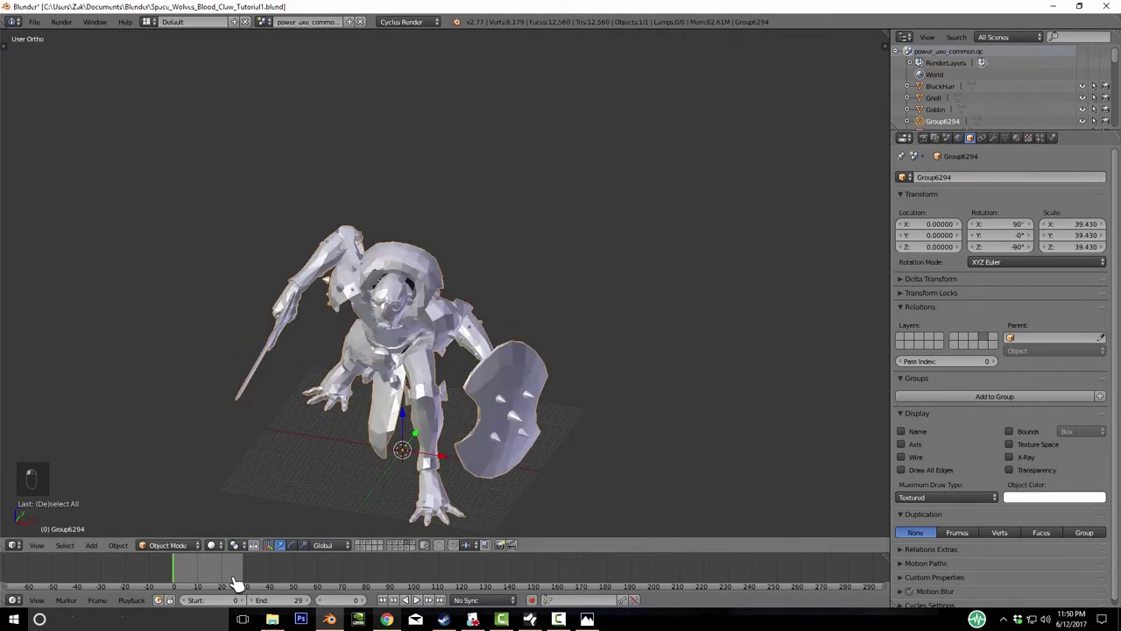
pyautogui.hotkey('ctrl', 'z')
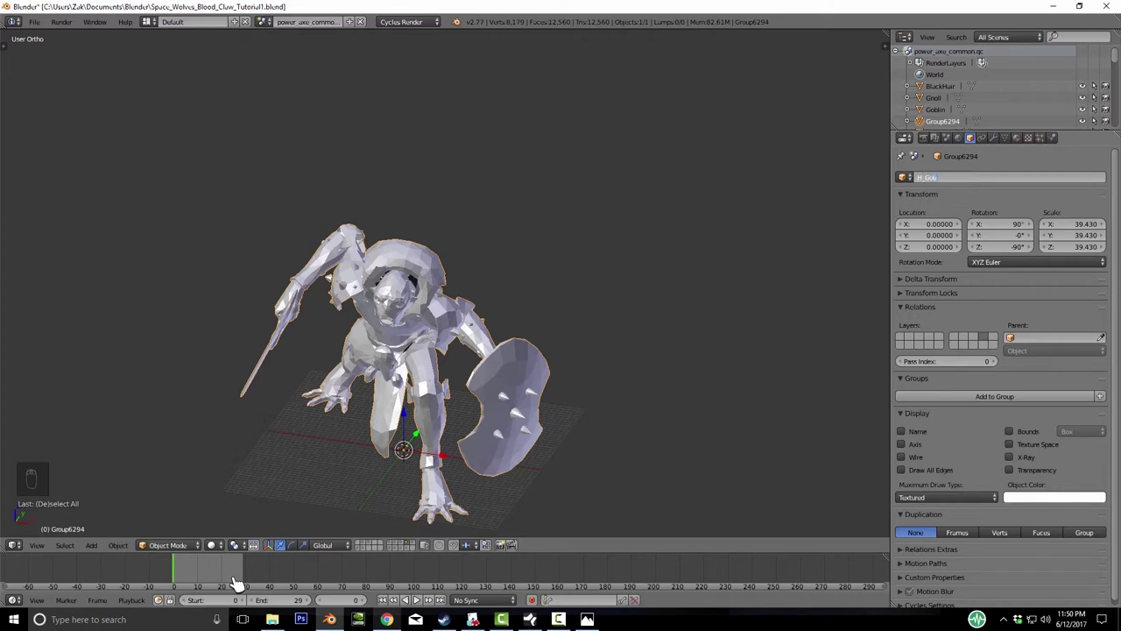
pyautogui.press('Return')
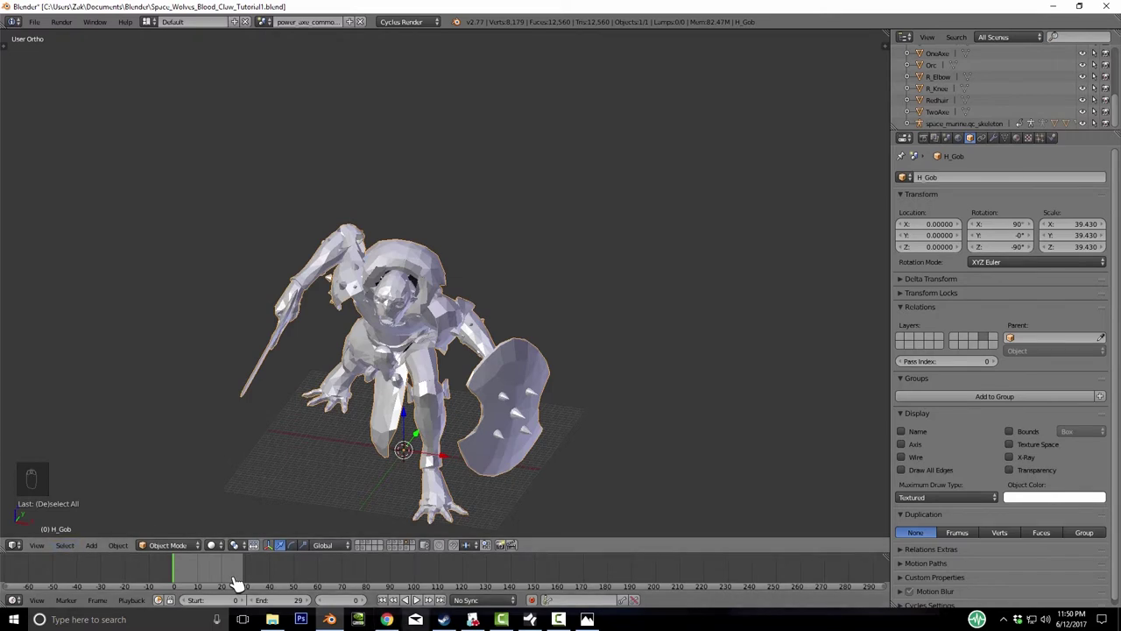
# - Show the skeleton's layer, select the armature and put it in Pose Mode
pyautogui.press('2')
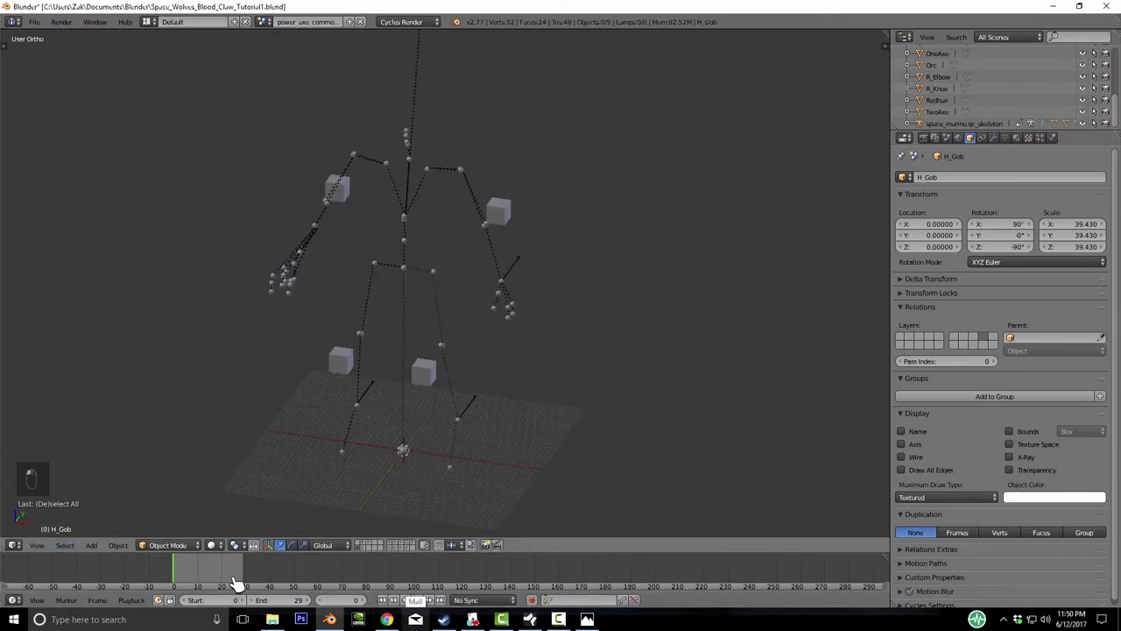
pyautogui.press('KP_4')
pyautogui.press('KP_4')
pyautogui.press('KP_4')
pyautogui.press('KP_8')
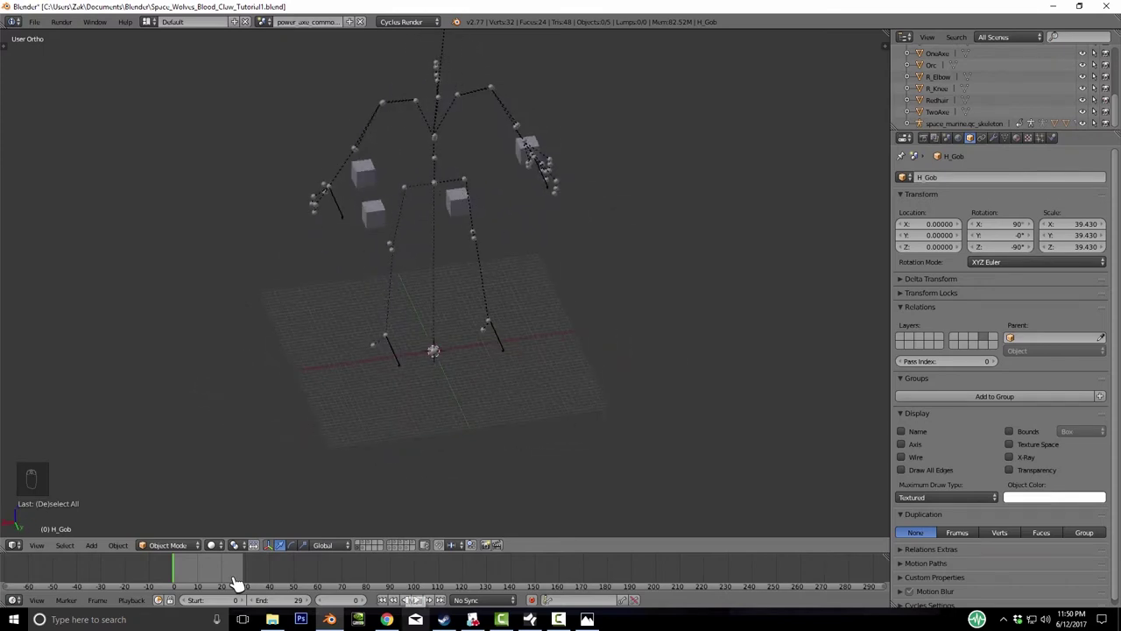
pyautogui.hotkey('ctrl', 'z')
pyautogui.press('KP_4')
pyautogui.press('KP_4')
pyautogui.press('KP_4')
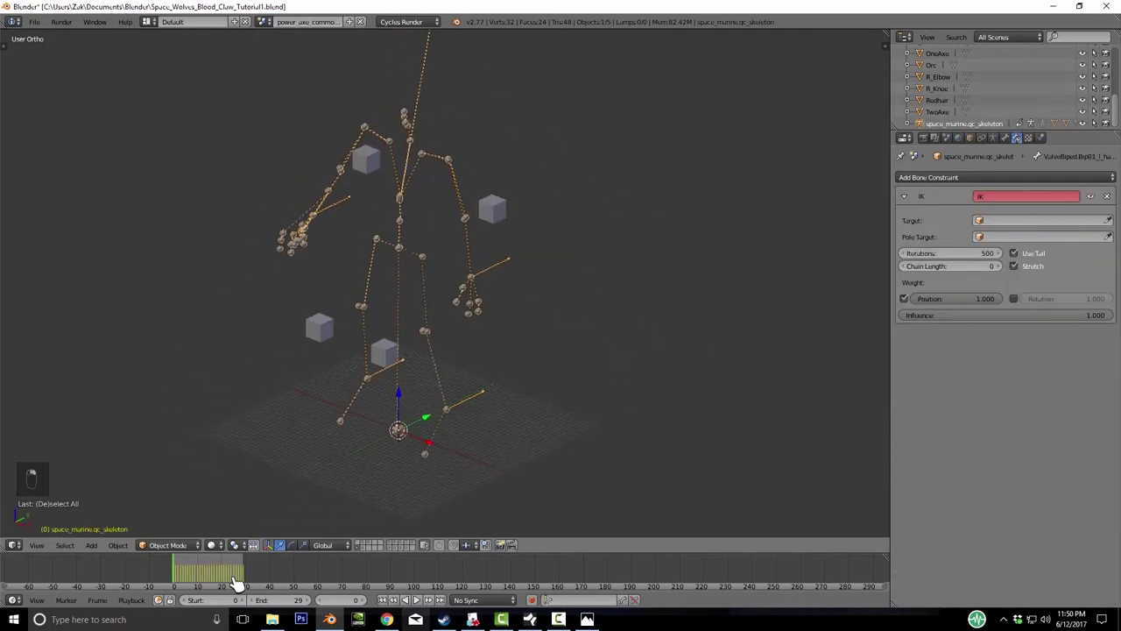
pyautogui.press('KP_4')
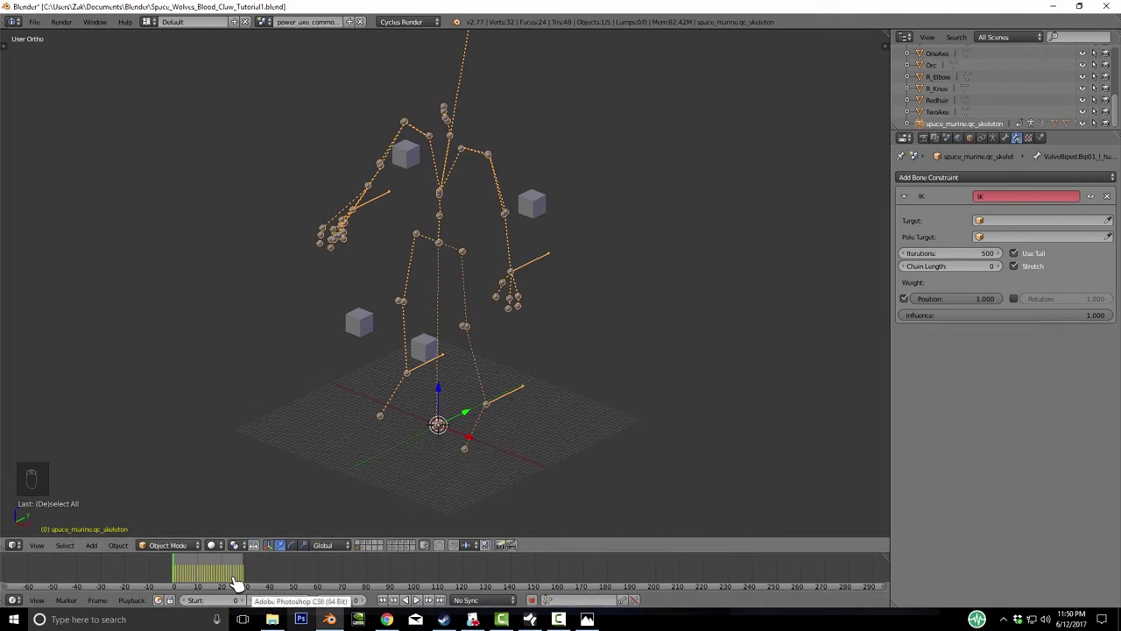
pyautogui.hotkey('ctrl', 'Tab')
pyautogui.press('Return')
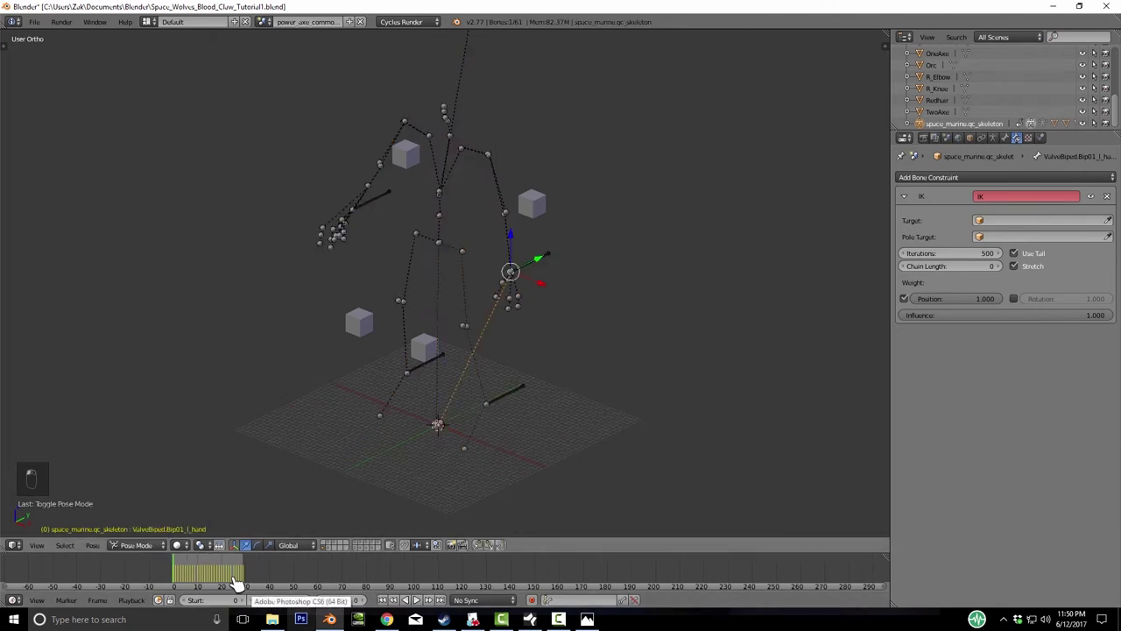
pyautogui.press('KP_Add')
pyautogui.press('KP_Add')
pyautogui.press('KP_Add')
pyautogui.press('KP_Add')
pyautogui.press('KP_Add')
pyautogui.press('KP_4')
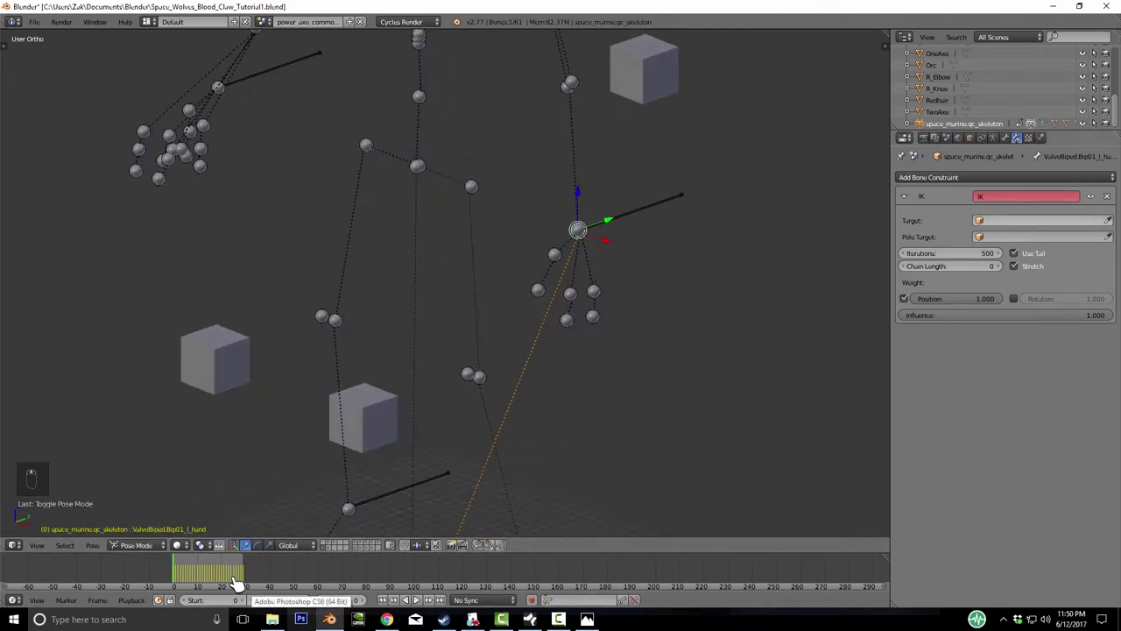
# - Set the skeleton as the left hand IK constraint's target object
pyautogui.click(1043, 220)
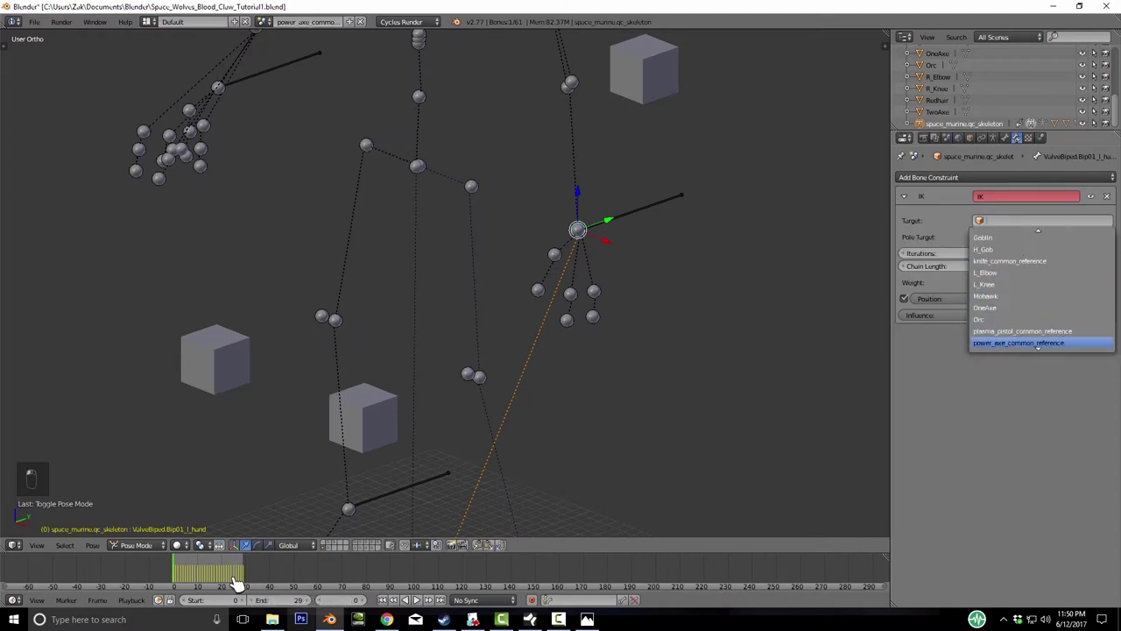
pyautogui.press('Down')
pyautogui.press('Down')
pyautogui.press('Down')
pyautogui.press('Down')
pyautogui.press('Down')
pyautogui.press('Down')
pyautogui.press('Down')
pyautogui.press('Down')
pyautogui.press('Down')
pyautogui.press('Down')
pyautogui.press('Down')
pyautogui.press('Down')
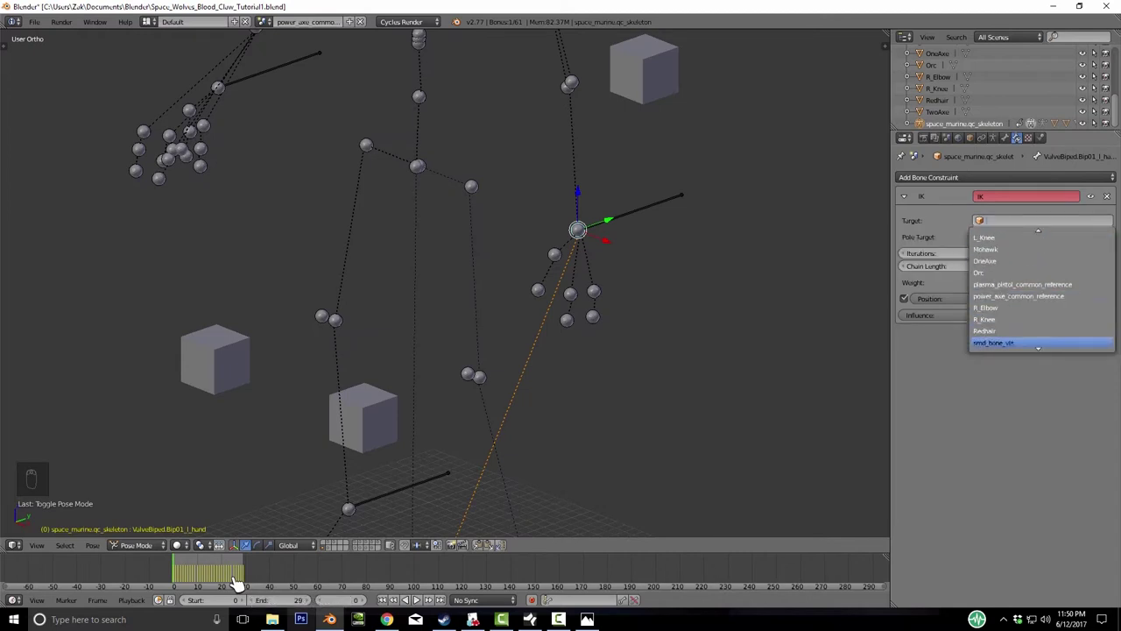
pyautogui.press('Down')
pyautogui.press('Down')
pyautogui.press('Down')
pyautogui.press('Down')
pyautogui.press('Up')
pyautogui.press('Up')
pyautogui.press('Down')
pyautogui.press('Up')
pyautogui.press('Return')
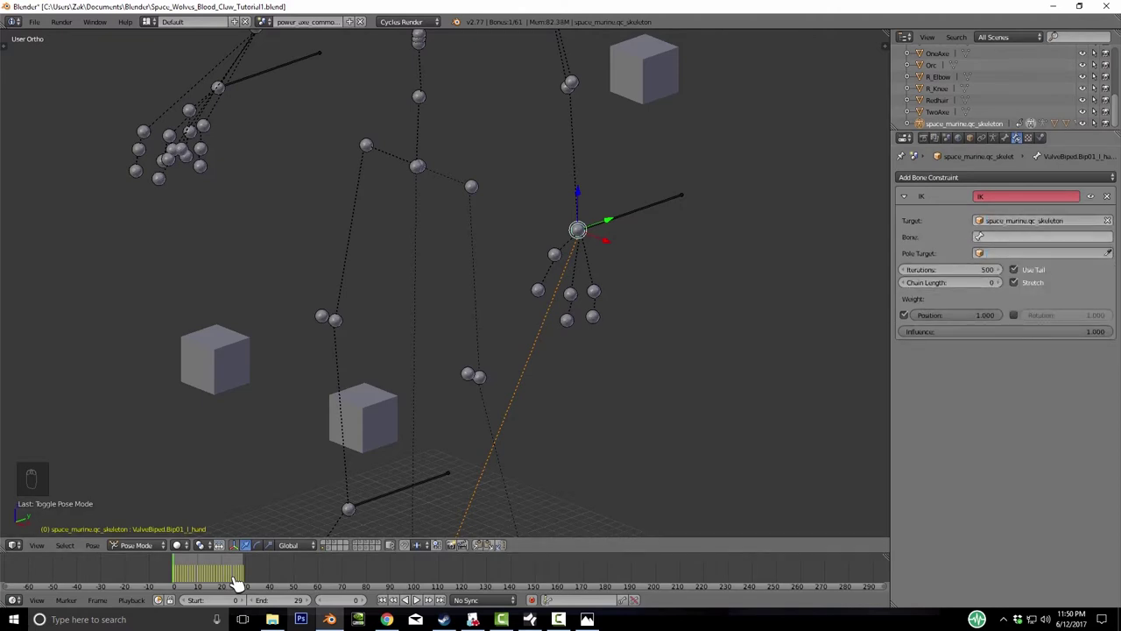
# - Choose L_Hand_IK as the IK target bone
pyautogui.press('Return')
pyautogui.press('Down')
pyautogui.press('Down')
pyautogui.press('Down')
pyautogui.press('Down')
pyautogui.press('Down')
pyautogui.press('Up')
pyautogui.press('Up')
pyautogui.press('Down')
pyautogui.press('Down')
pyautogui.press('Down')
pyautogui.press('Up')
pyautogui.press('Up')
pyautogui.press('Down')
pyautogui.press('Down')
pyautogui.press('Up')
pyautogui.press('Up')
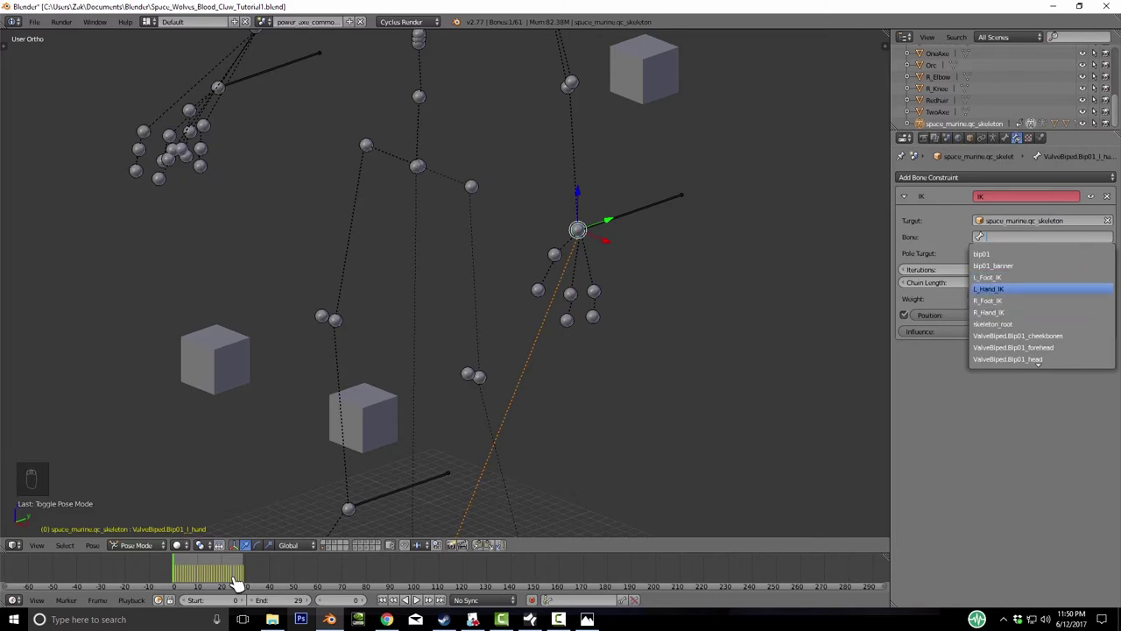
pyautogui.press('Return')
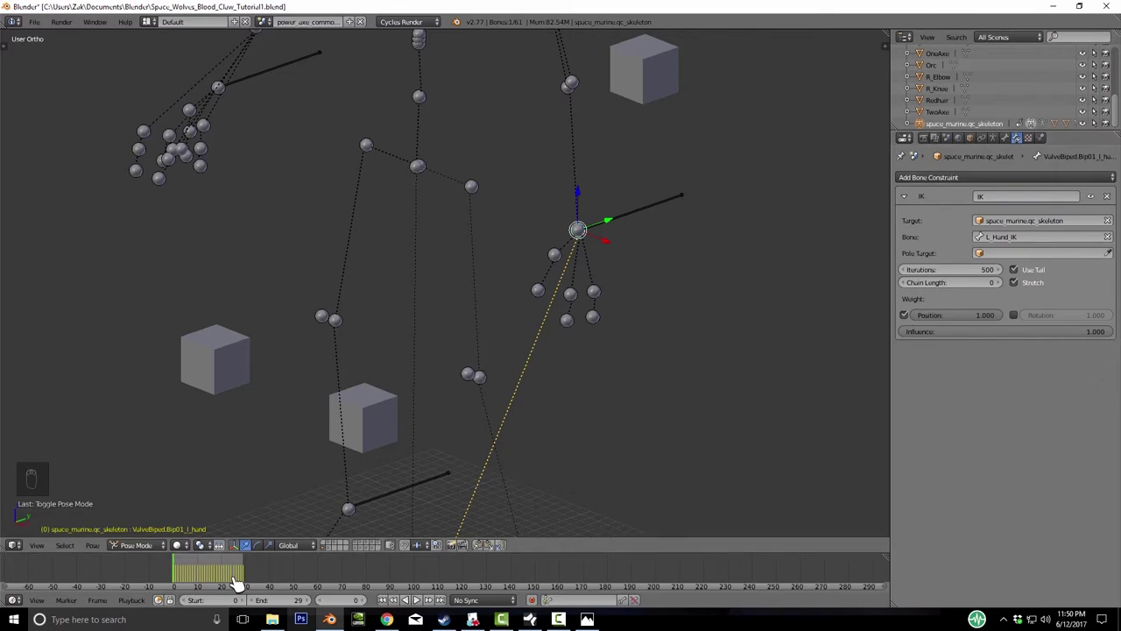
# - Set L_Elbow as the pole target and the IK chain length to 3
pyautogui.press('Return')
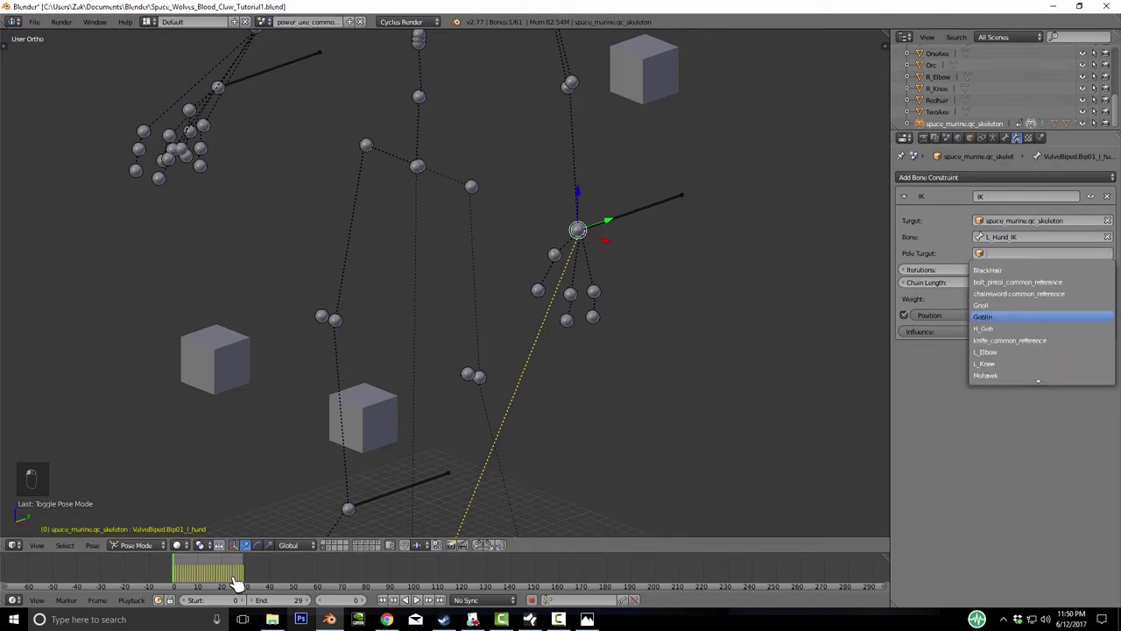
pyautogui.press('Up')
pyautogui.press('Return')
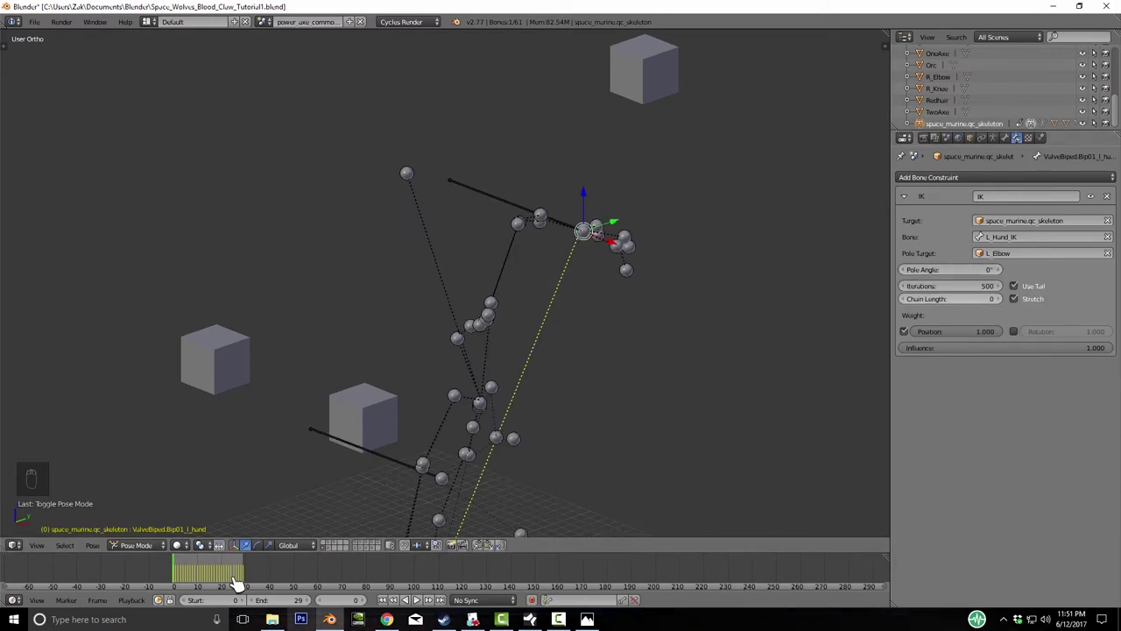
pyautogui.write('2')
pyautogui.press('Return')
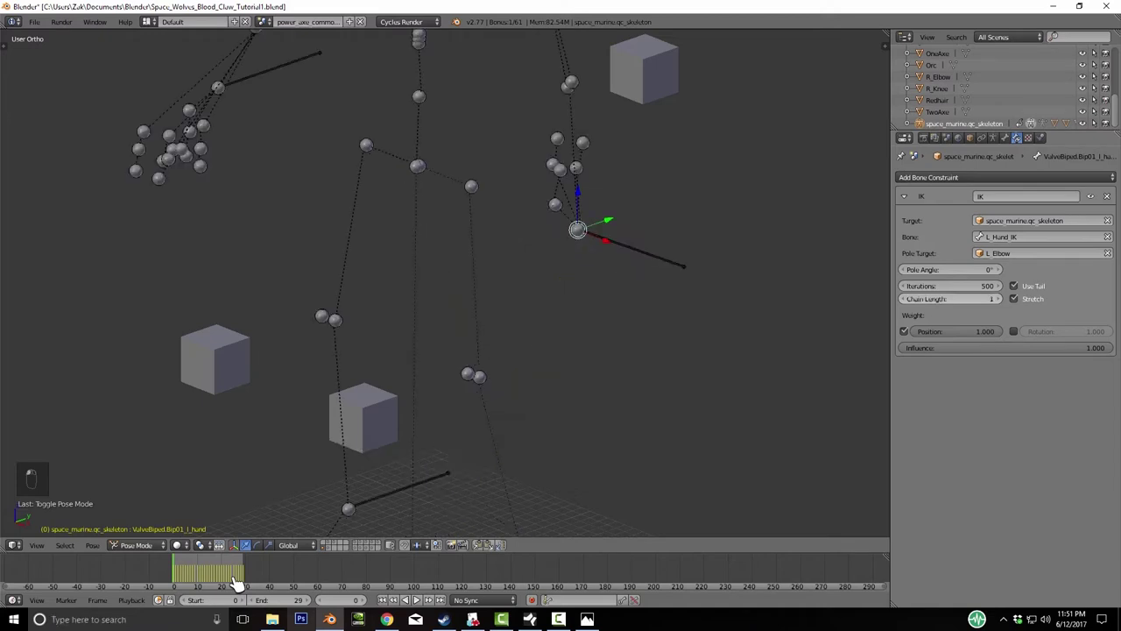
pyautogui.write('3')
pyautogui.press('Return')
pyautogui.scroll(-4, 445, 281)
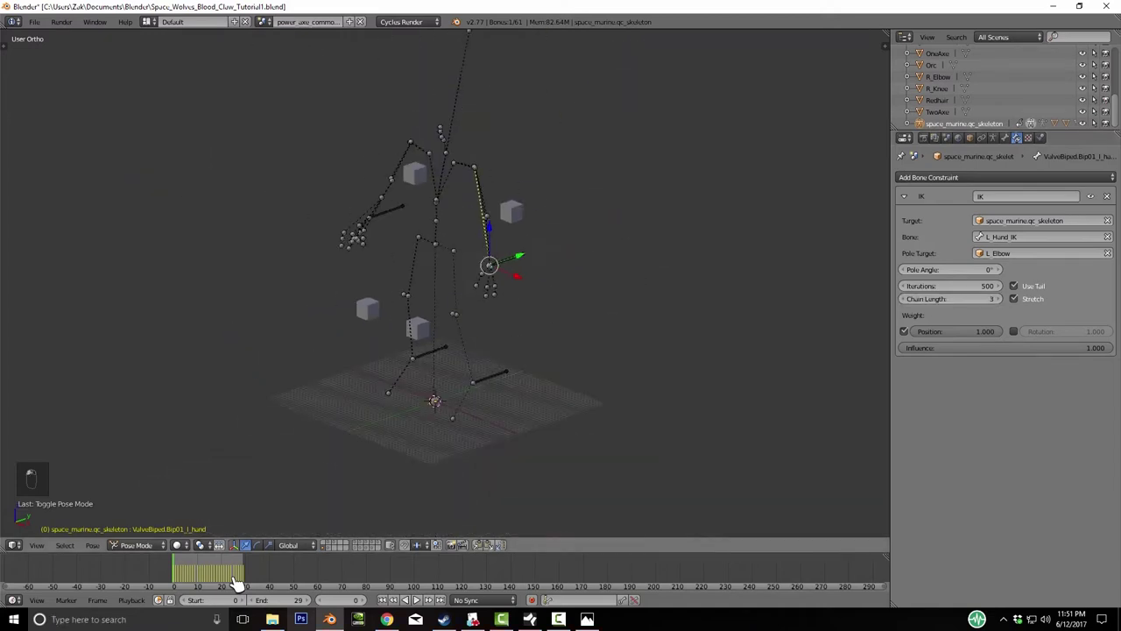
pyautogui.scroll(2, 445, 280)
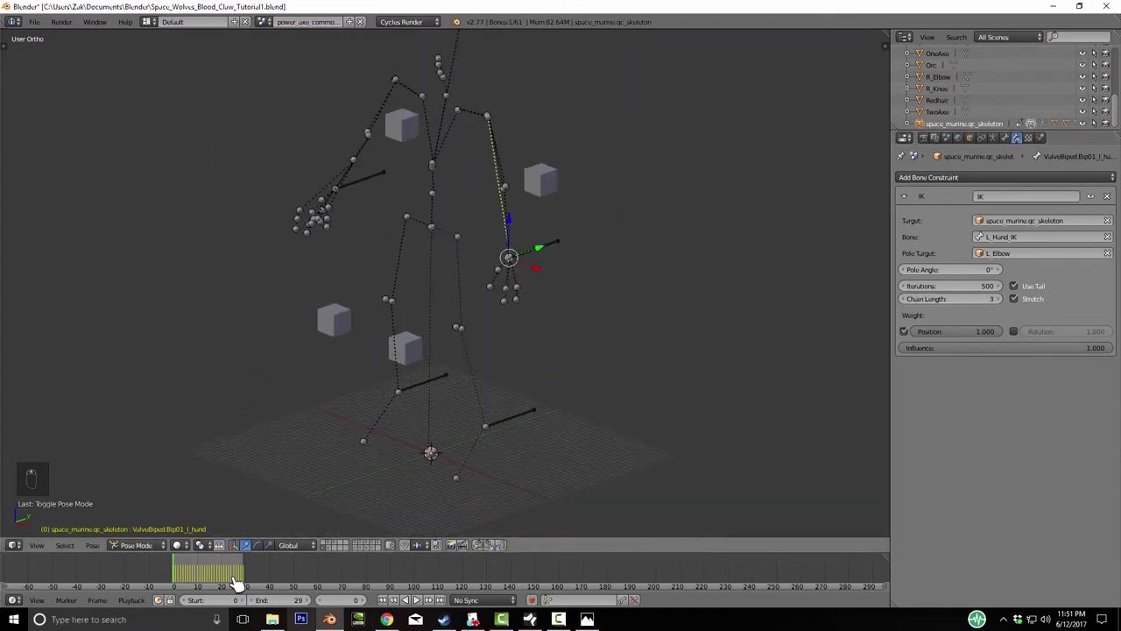
# - Select the left hand IK bone, move it vertically, and zoom onto it
pyautogui.moveTo(445, 280); pyautogui.dragTo(526, 311, button='middle')
pyautogui.rightClick(493, 306)
pyautogui.press('g')
pyautogui.press('z')
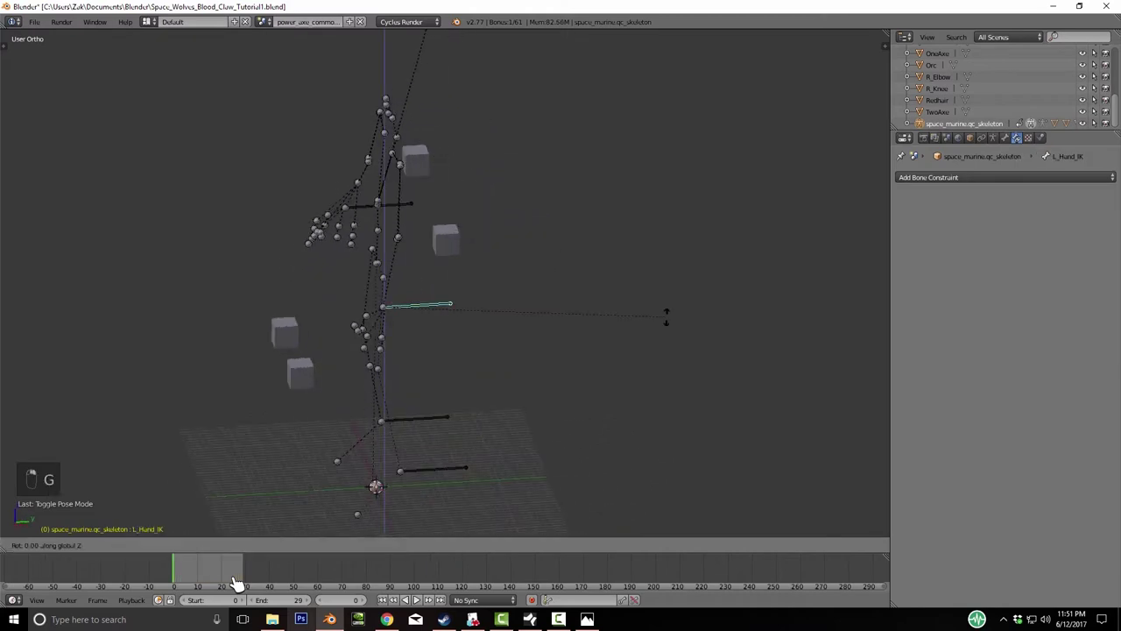
pyautogui.press('Escape')
pyautogui.press('g')
pyautogui.press('z')
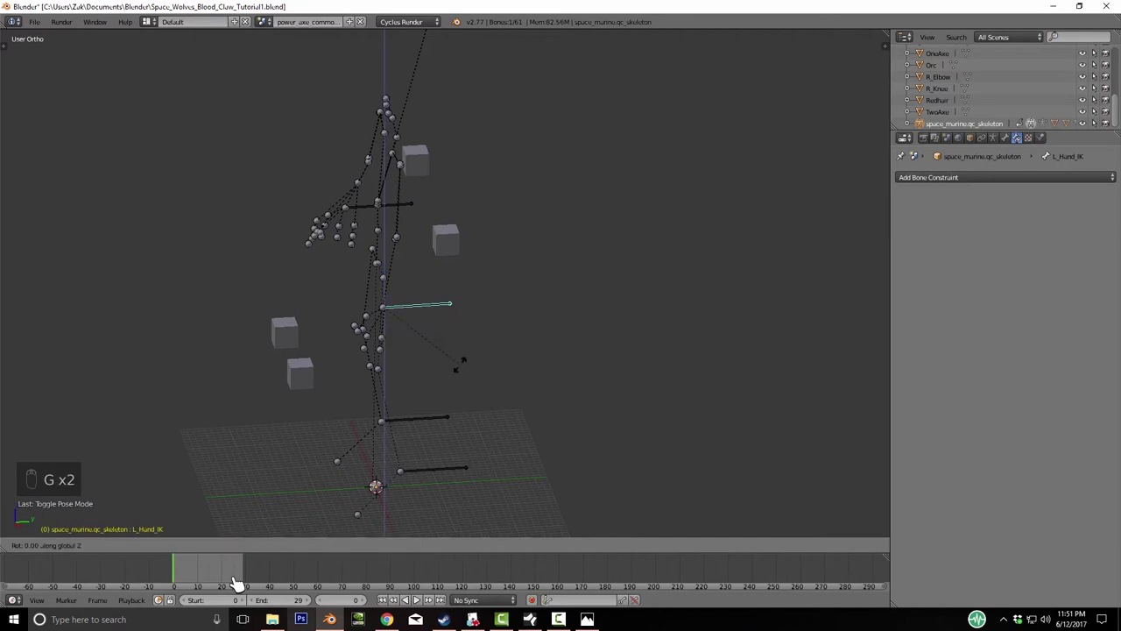
pyautogui.press('Return')
pyautogui.press('KP_Decimal')
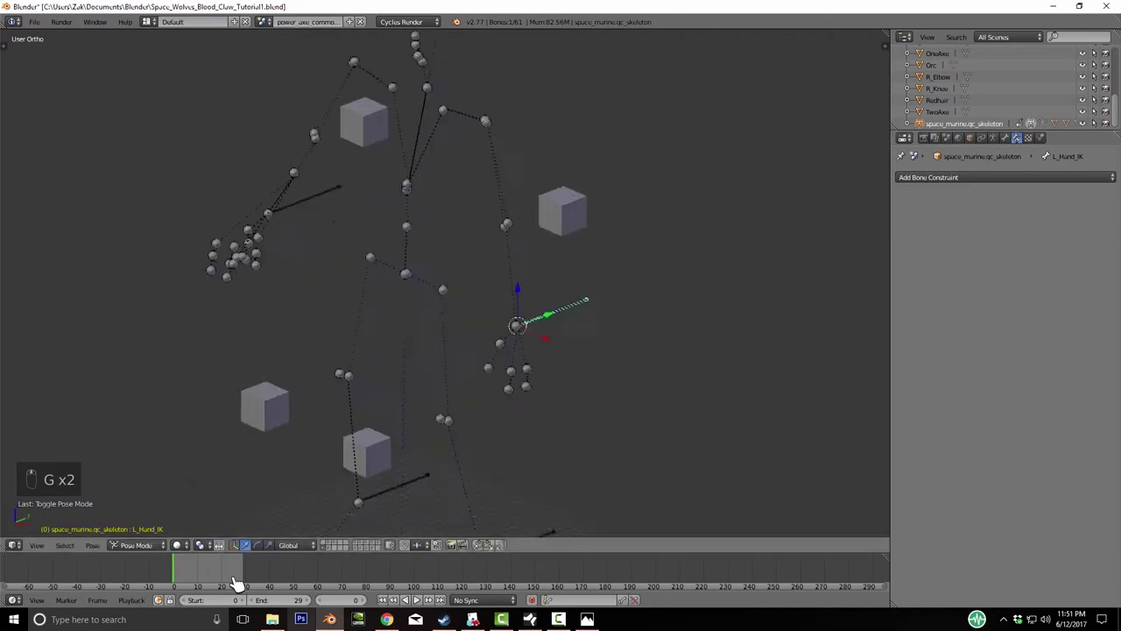
# - In Edit Mode, select the mirrored R_Hand_IK bone and clear its parent
pyautogui.click(136, 545)
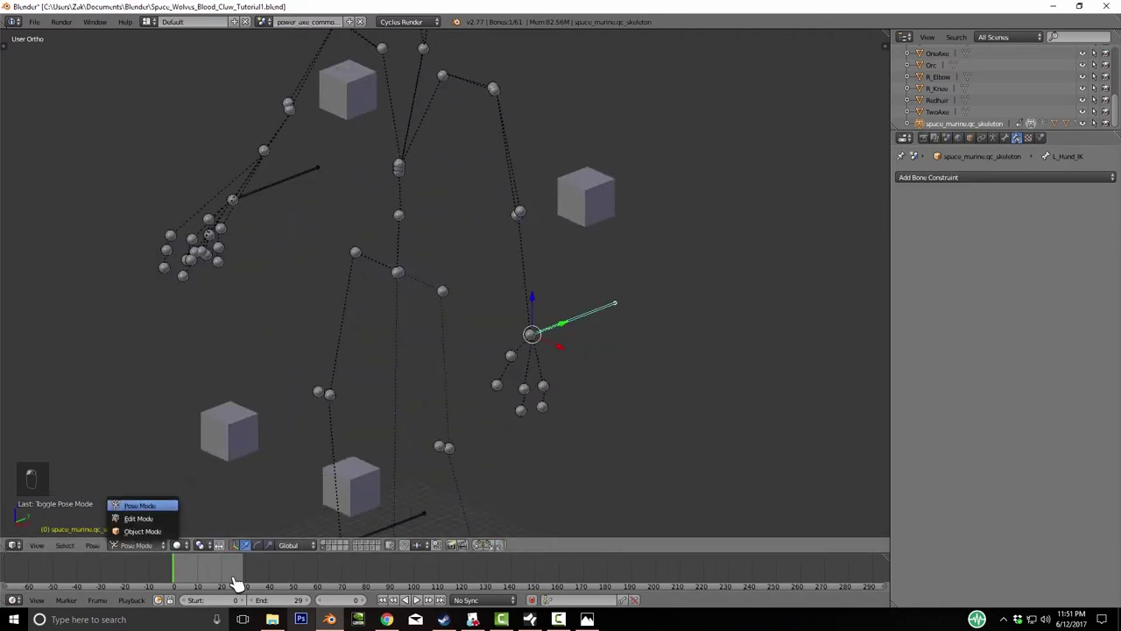
pyautogui.click(140, 515)
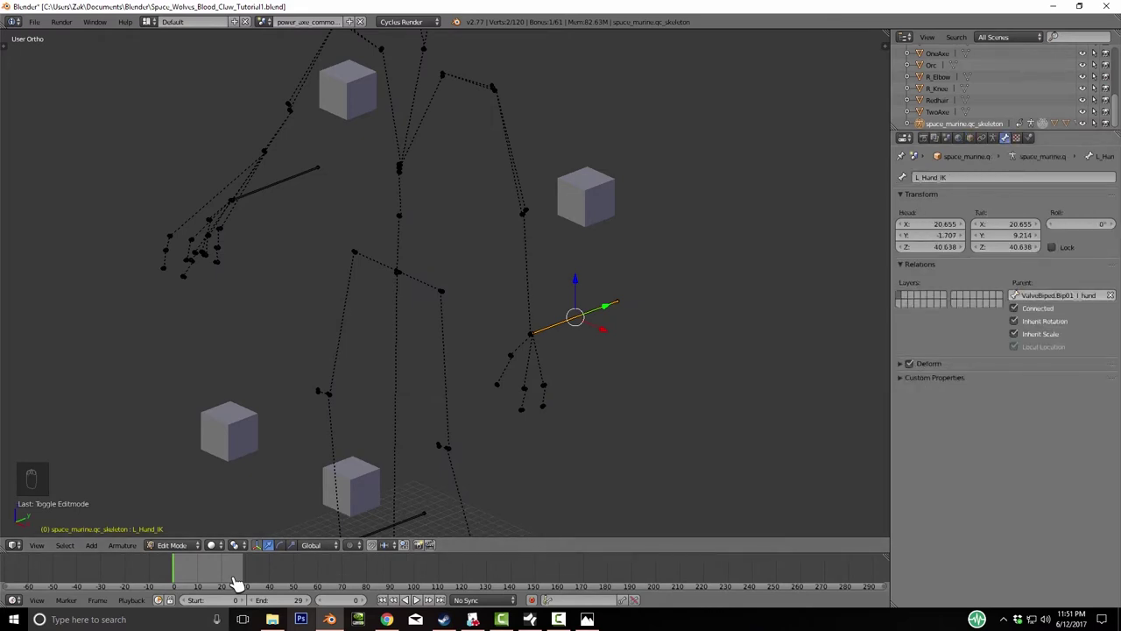
pyautogui.hotkey('ctrl', 'shift', 'm')
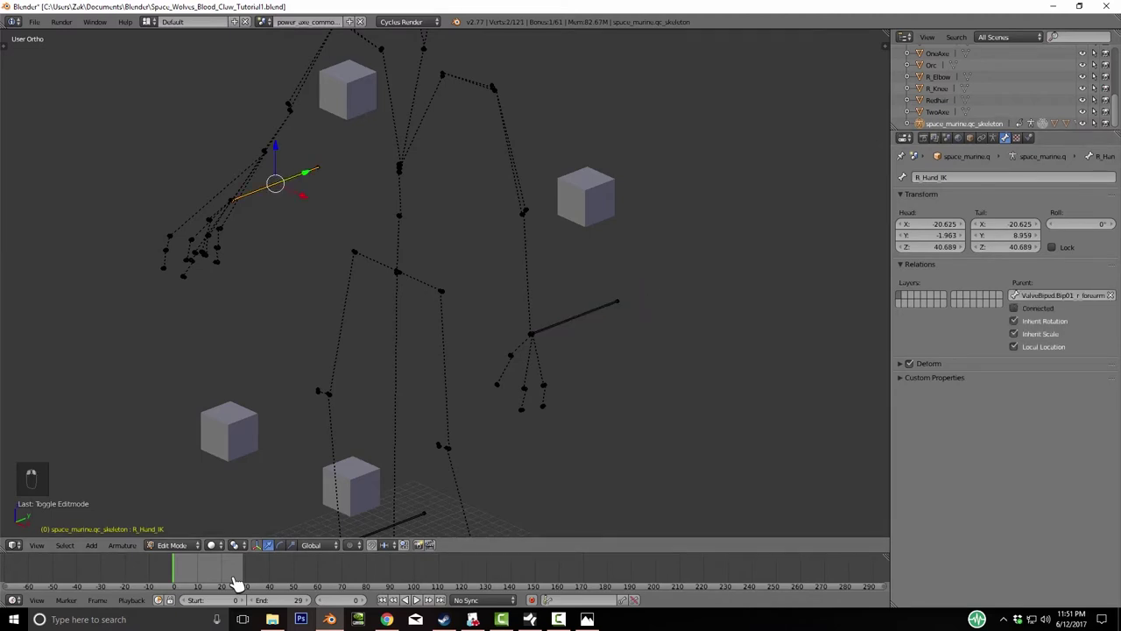
pyautogui.press('ctrl+KP_2')
pyautogui.press('ctrl+KP_4')
pyautogui.press('ctrl+KP_2')
pyautogui.press('ctrl+KP_2')
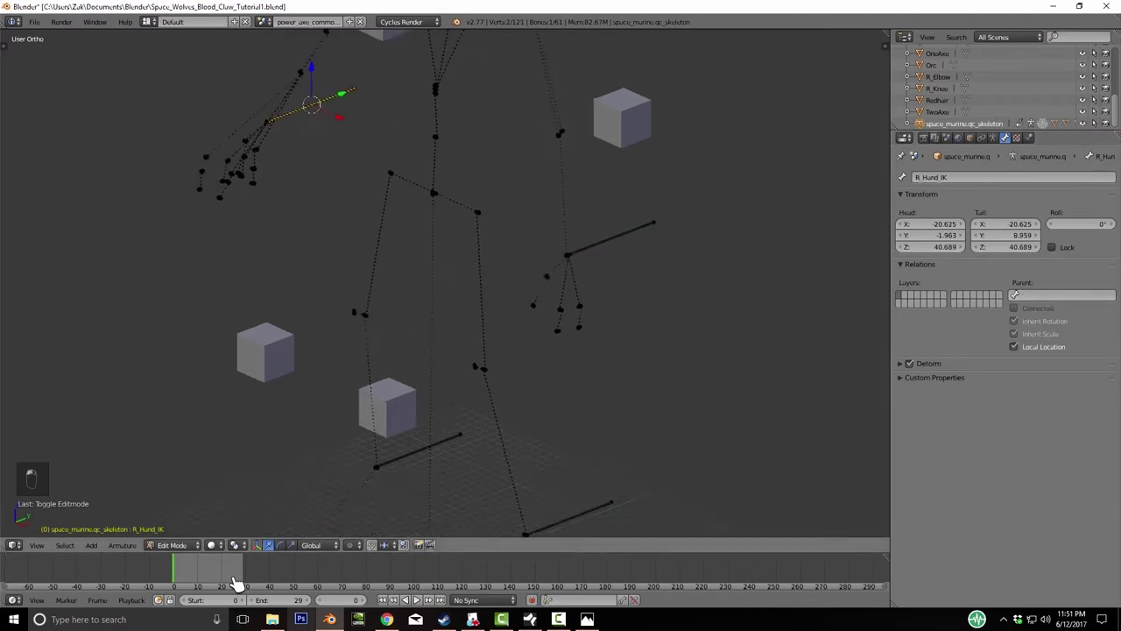
# - Clear the parent of R_Foot_IK and select L_Foot_IK before returning to Pose Mode
pyautogui.hotkey('ctrl', 'z')
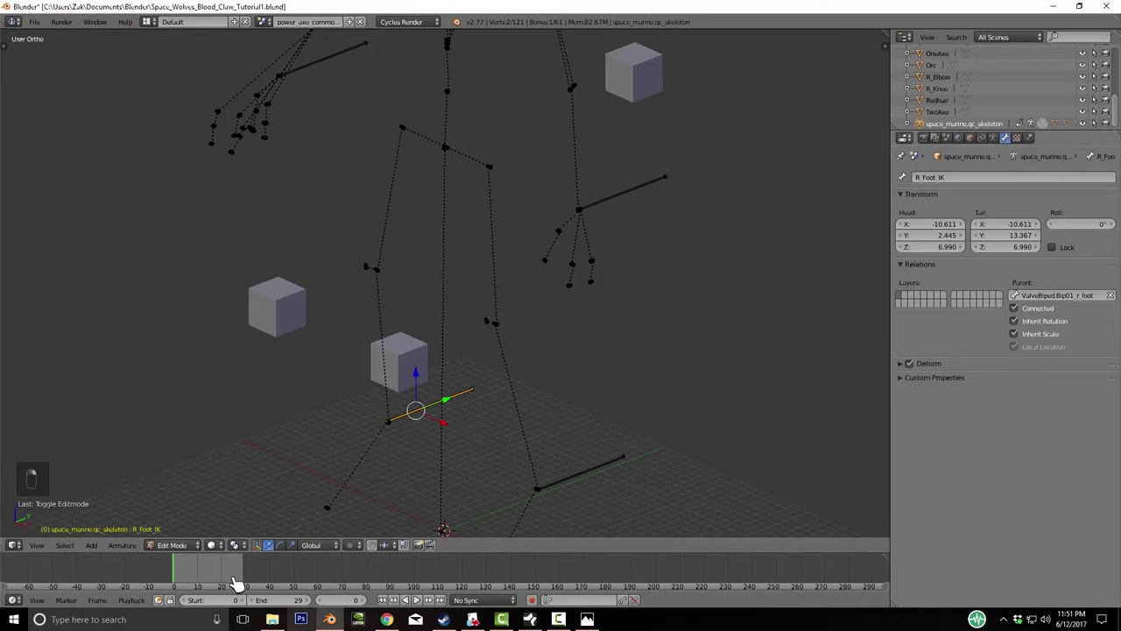
pyautogui.hotkey('ctrl', 'z')
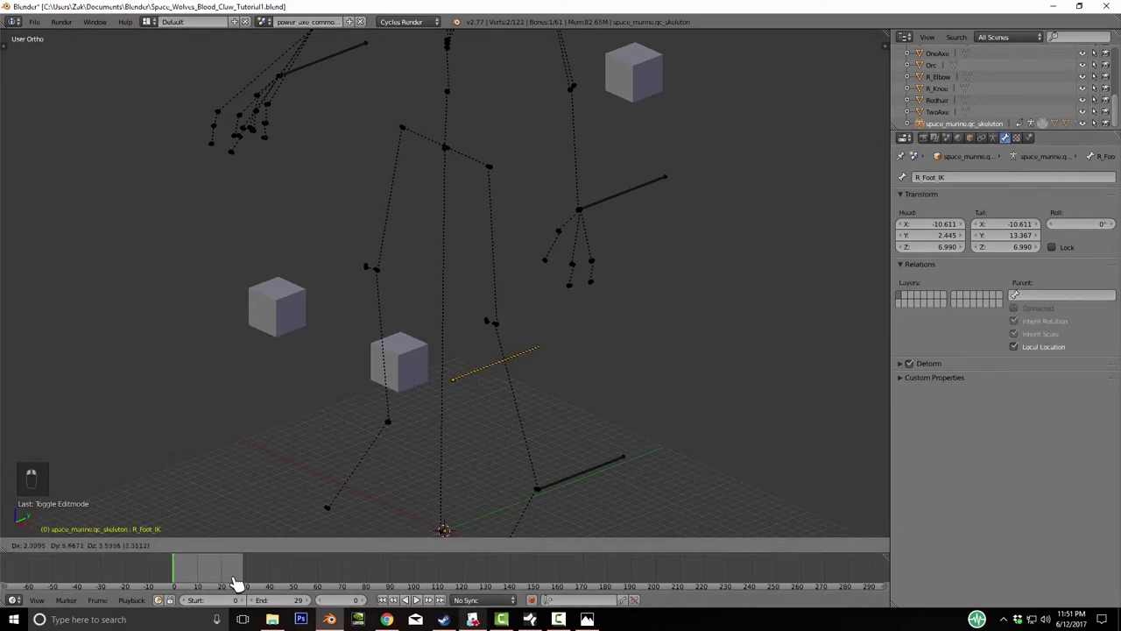
pyautogui.hotkey('ctrl', 'z')
pyautogui.hotkey('ctrl', 'z')
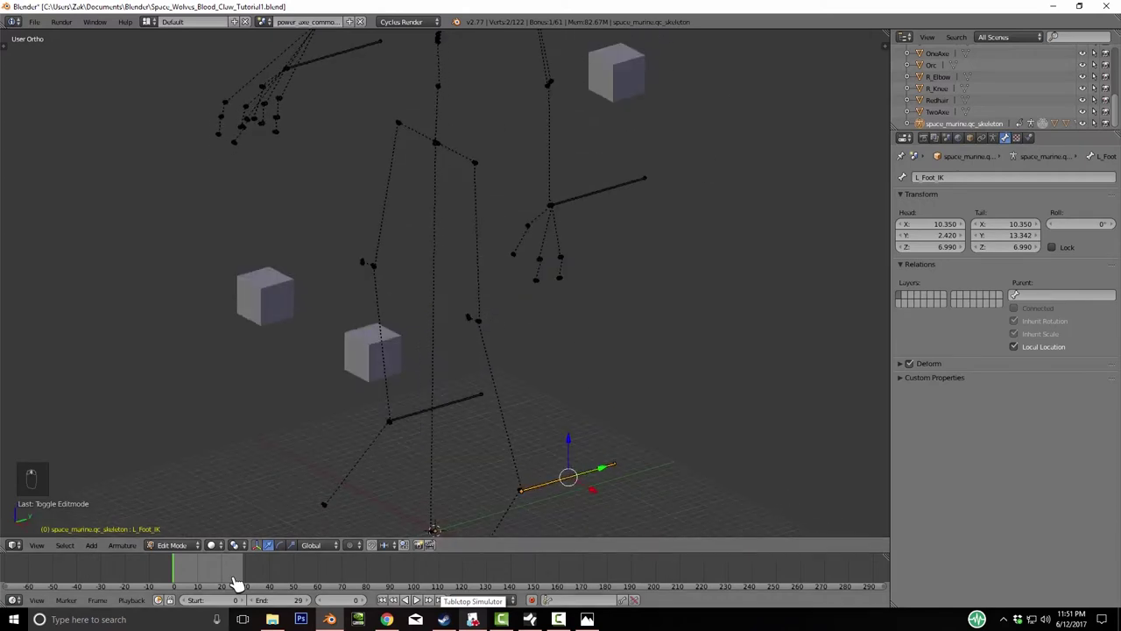
pyautogui.hotkey('ctrl', 'Tab')
# - Return to Pose Mode and trial-move the IK bones, cancelling each move
pyautogui.press('Return')
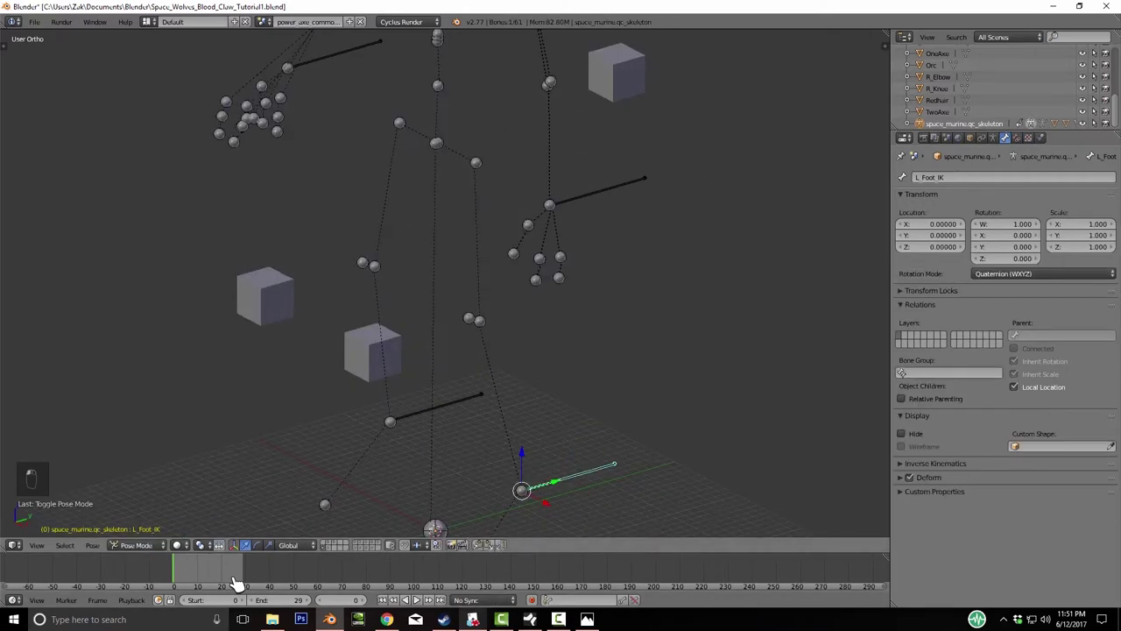
pyautogui.press('g')
pyautogui.press('z')
pyautogui.press('Escape')
pyautogui.press('g')
pyautogui.rightClick(236, 583)
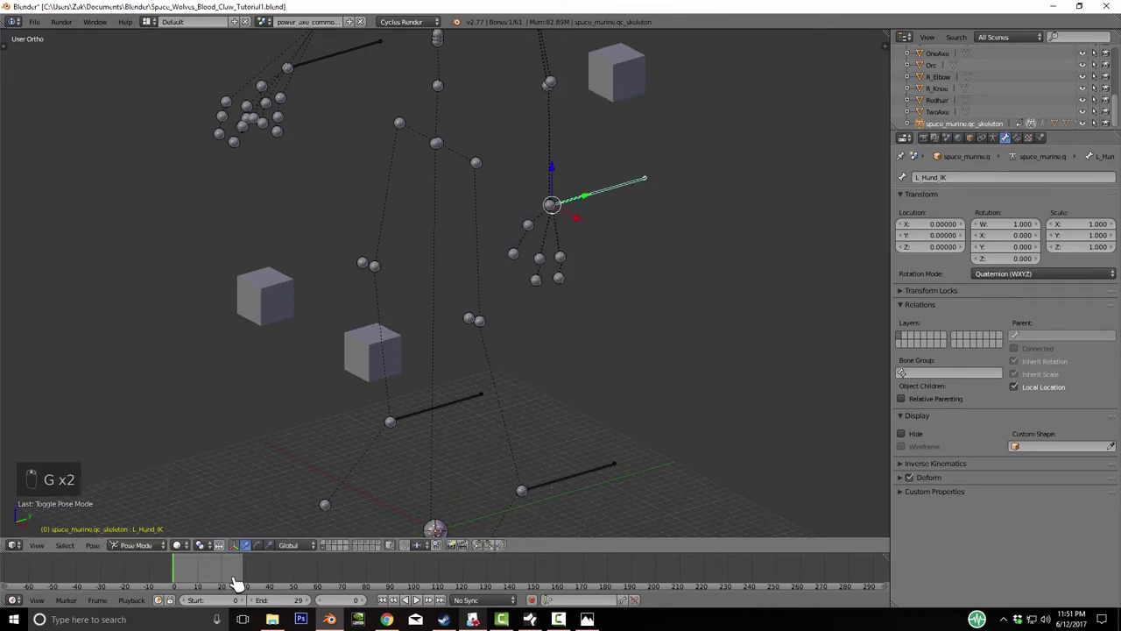
pyautogui.moveTo(236, 582); pyautogui.dragTo(236, 582, button='middle')
# - Try more L_Hand_IK moves, including along Y, cancelling each and orbiting toward the front
pyautogui.press('g')
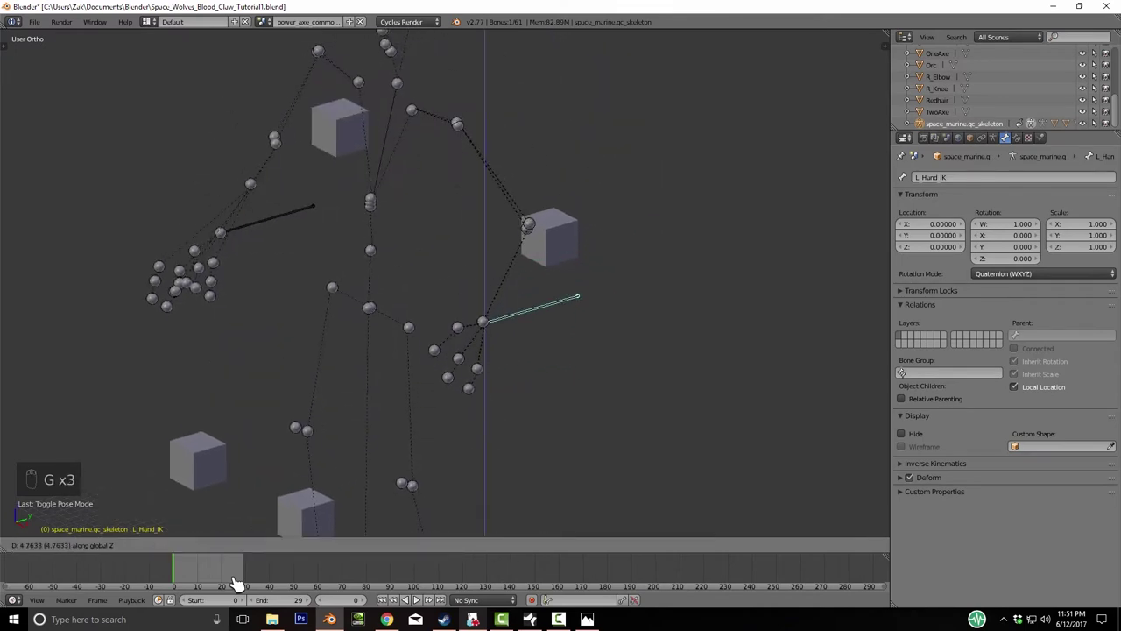
pyautogui.rightClick(237, 583)
pyautogui.moveTo(236, 582); pyautogui.dragTo(237, 582, button='middle')
pyautogui.press('g')
pyautogui.press('y')
pyautogui.rightClick(236, 583)
pyautogui.press('g')
pyautogui.rightClick(237, 583)
pyautogui.moveTo(236, 582); pyautogui.dragTo(237, 583, button='middle')
# - Move L_Hand_IK along X and confirm a trial position
pyautogui.press('g')
pyautogui.press('Return')
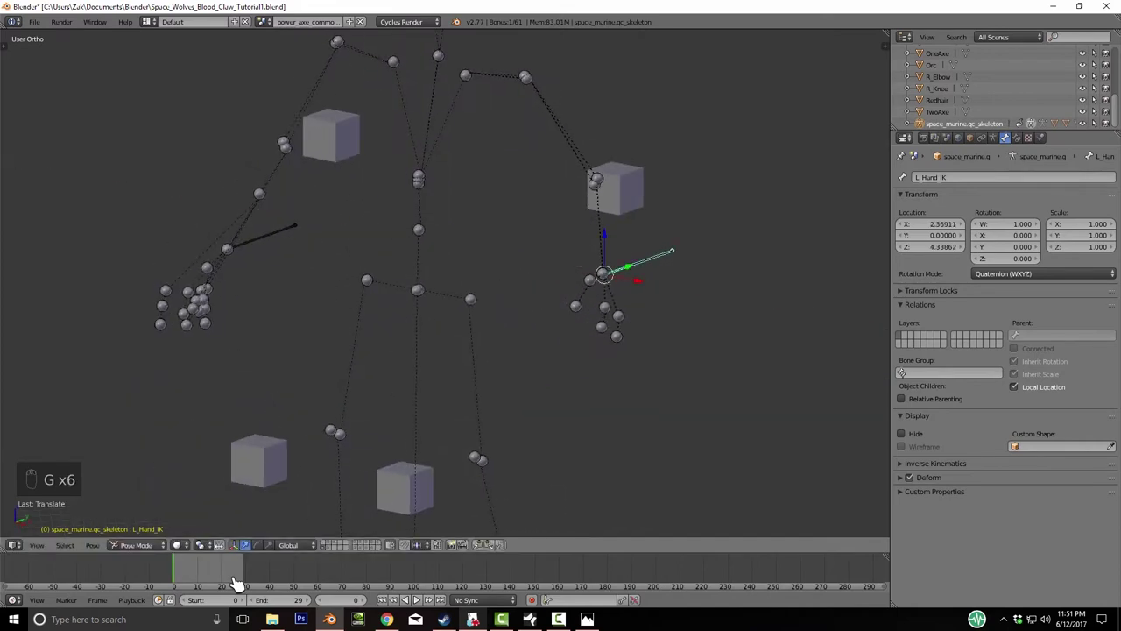
pyautogui.press('g')
pyautogui.middleClick(236, 583)
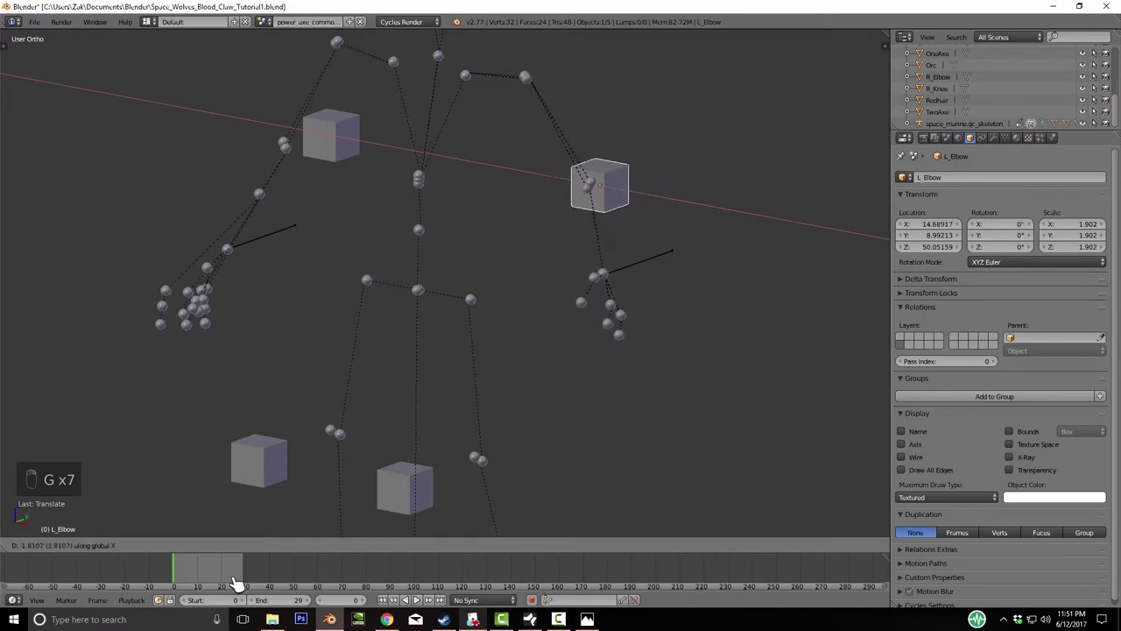
pyautogui.click(237, 583)
# - Undo, then in Numpad 3 side view place L_Hand_IK at 2.36911, -0.32919, 2.08918
pyautogui.hotkey('ctrl', 'z')
pyautogui.press('KP_3')
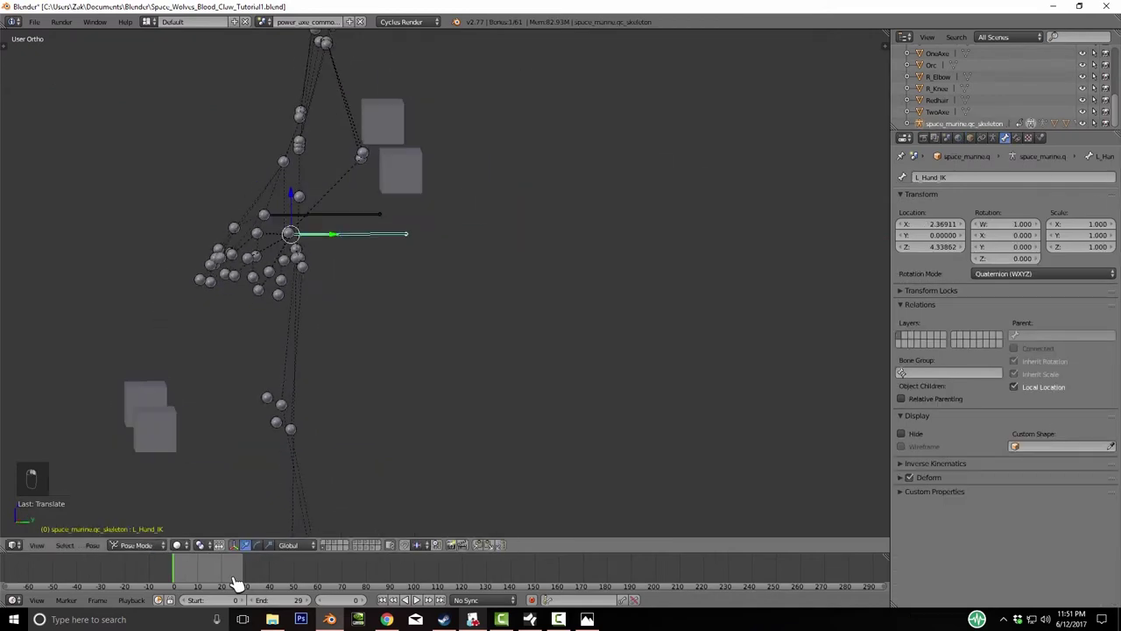
pyautogui.press('g')
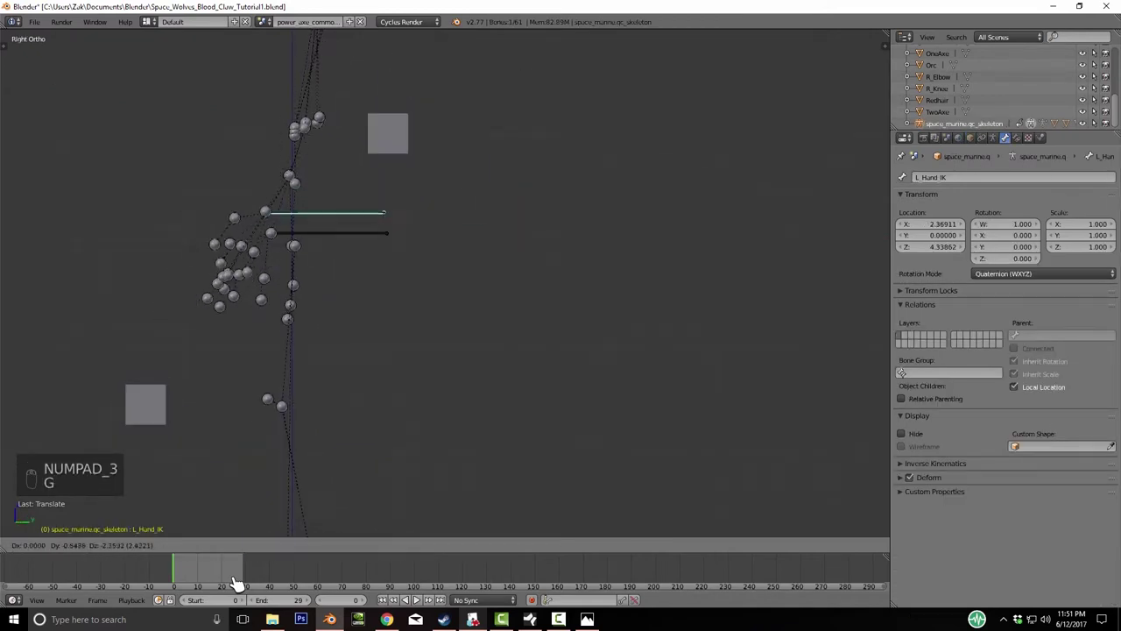
pyautogui.click(236, 583)
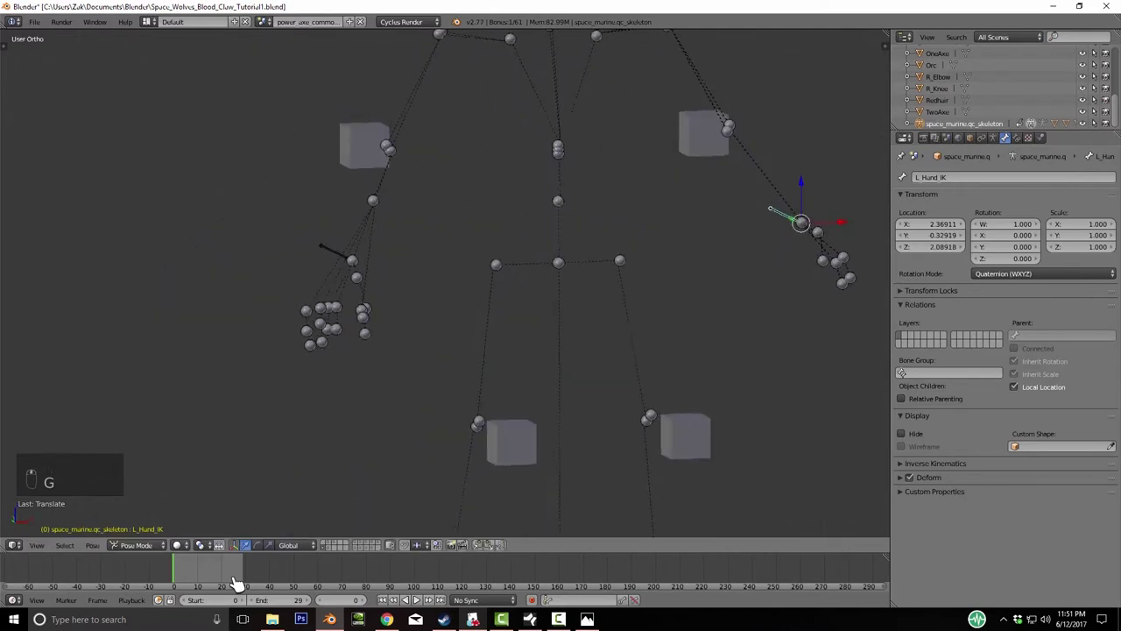
pyautogui.moveTo(236, 582); pyautogui.dragTo(236, 582, button='middle')
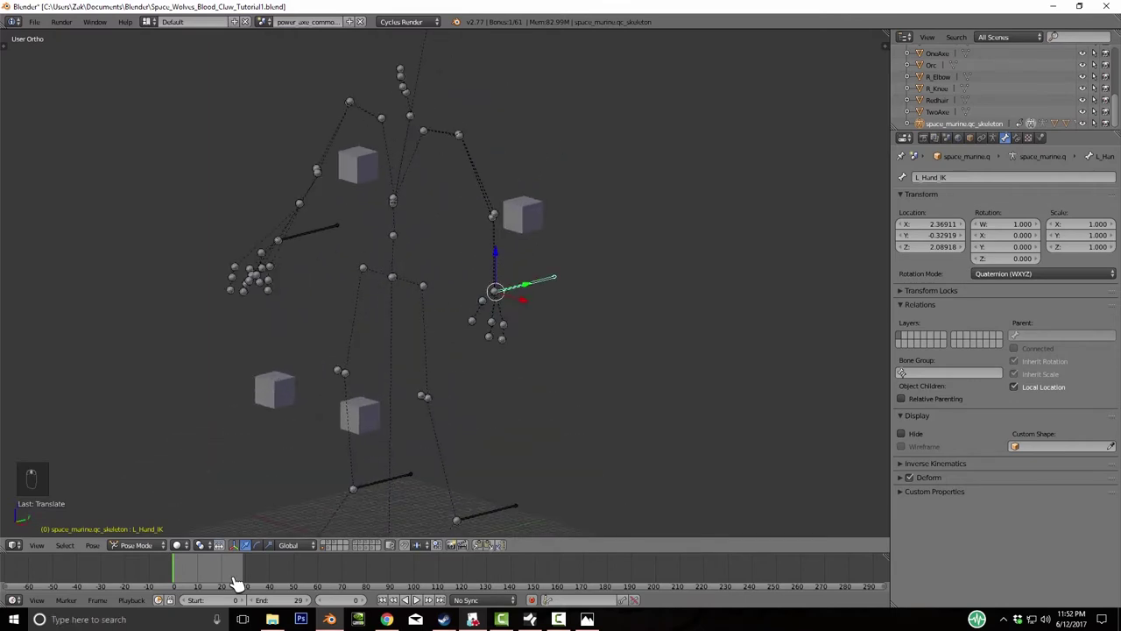
# - Add an Inverse Kinematics bone constraint to the right hand bone
pyautogui.rightClick(307, 232)
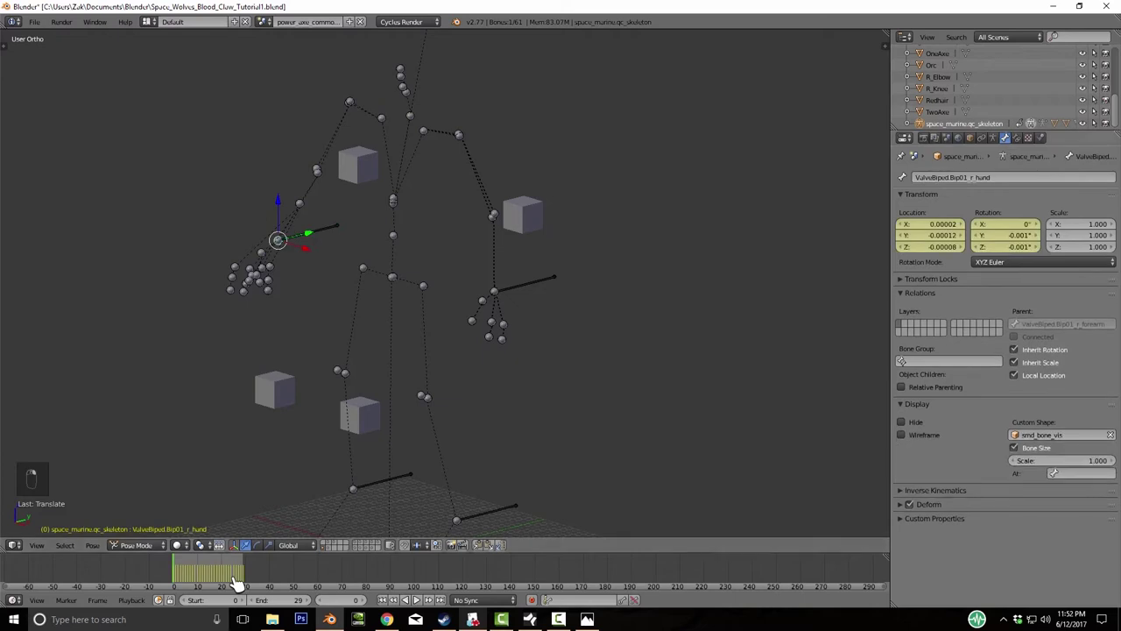
pyautogui.click(1017, 137)
pyautogui.click(1006, 177)
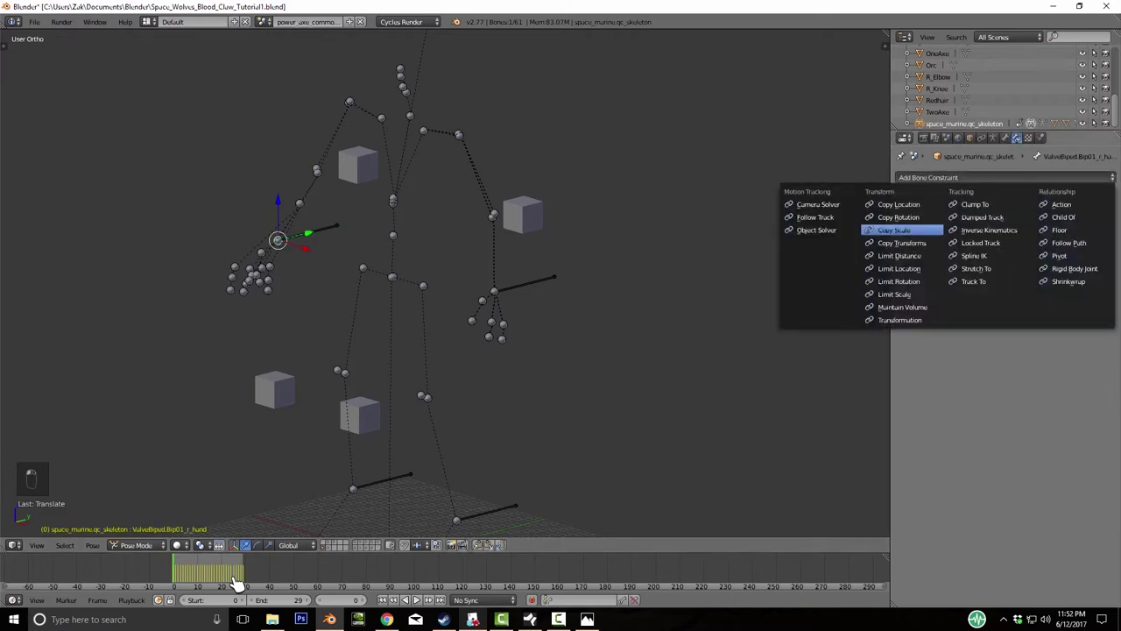
pyautogui.press('Escape')
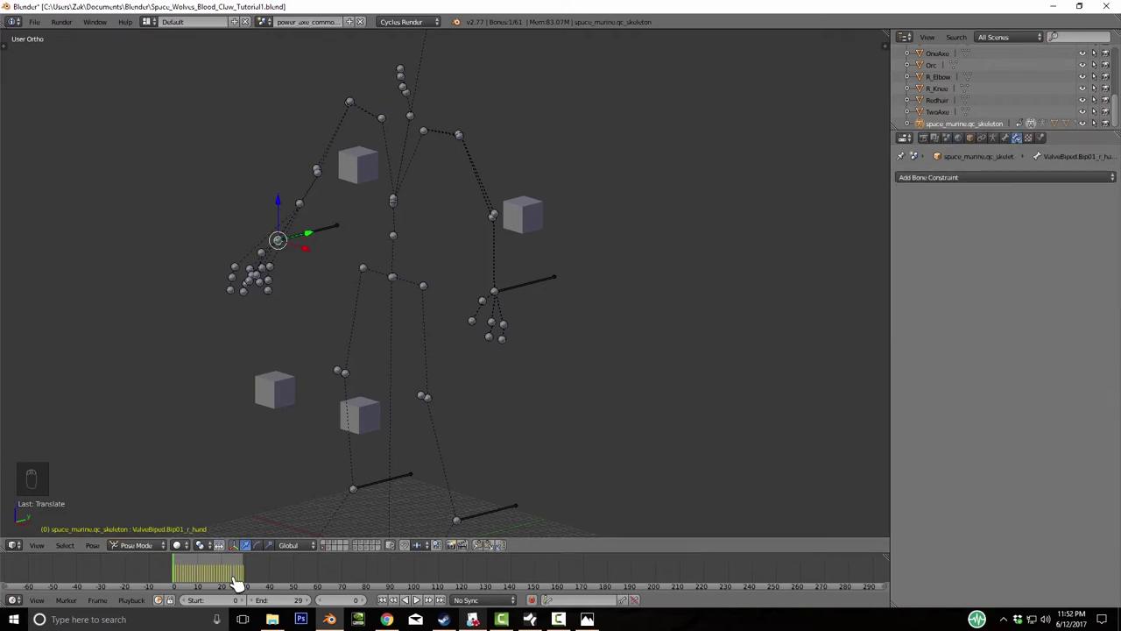
pyautogui.click(1006, 177)
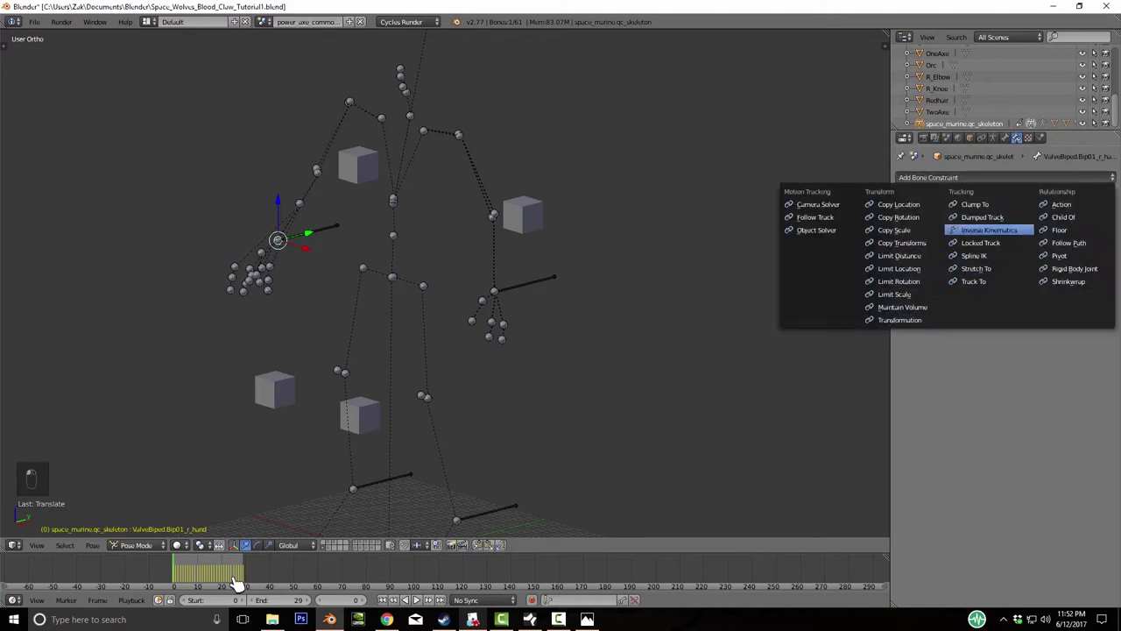
pyautogui.click(980, 232)
# - Set the IK target to space_marine.qc_skeleton with bone R_Hand_IK
pyautogui.click(1043, 220)
pyautogui.press('Up')
pyautogui.press('Down')
pyautogui.press('Down')
pyautogui.press('Down')
pyautogui.press('Down')
pyautogui.press('Down')
pyautogui.press('Down')
pyautogui.press('Down')
pyautogui.press('Down')
pyautogui.press('Down')
pyautogui.press('Down')
pyautogui.press('Down')
pyautogui.press('Down')
pyautogui.press('Down')
pyautogui.press('Down')
pyautogui.press('Down')
pyautogui.press('Down')
pyautogui.press('Down')
pyautogui.press('Down')
pyautogui.press('Down')
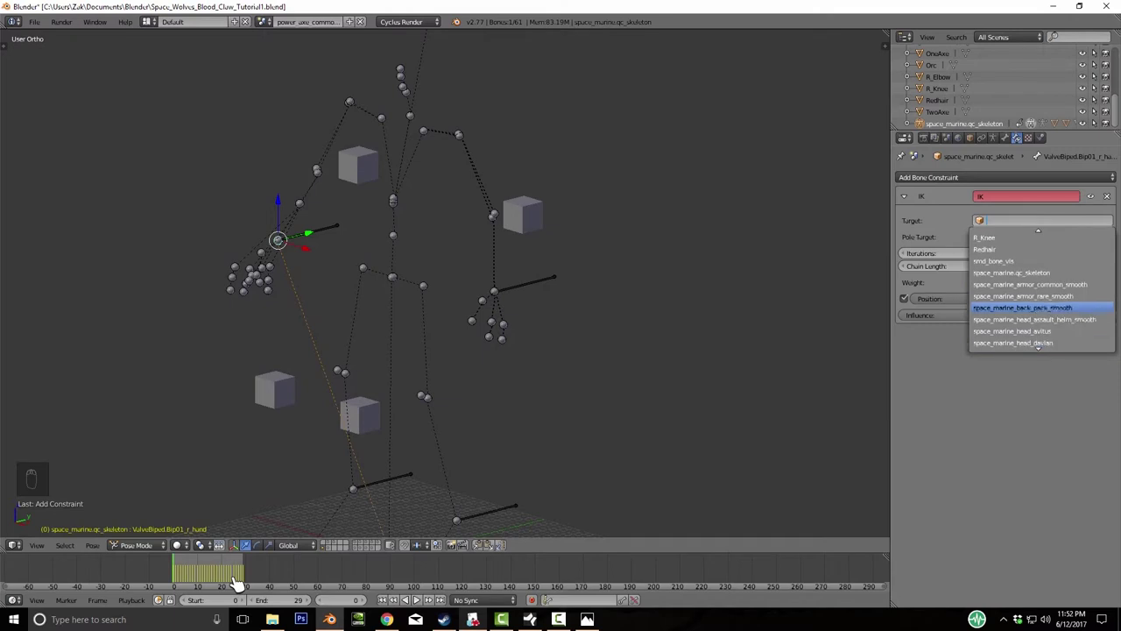
pyautogui.press('Up')
pyautogui.press('Return')
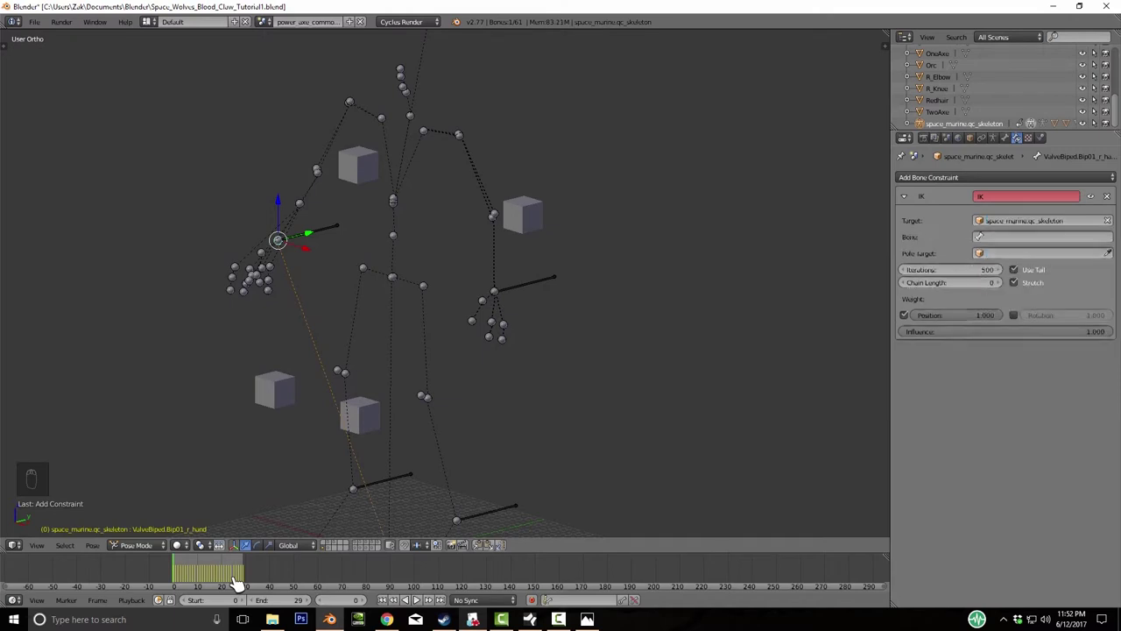
pyautogui.press('Return')
pyautogui.press('Up')
pyautogui.press('Down')
pyautogui.press('Return')
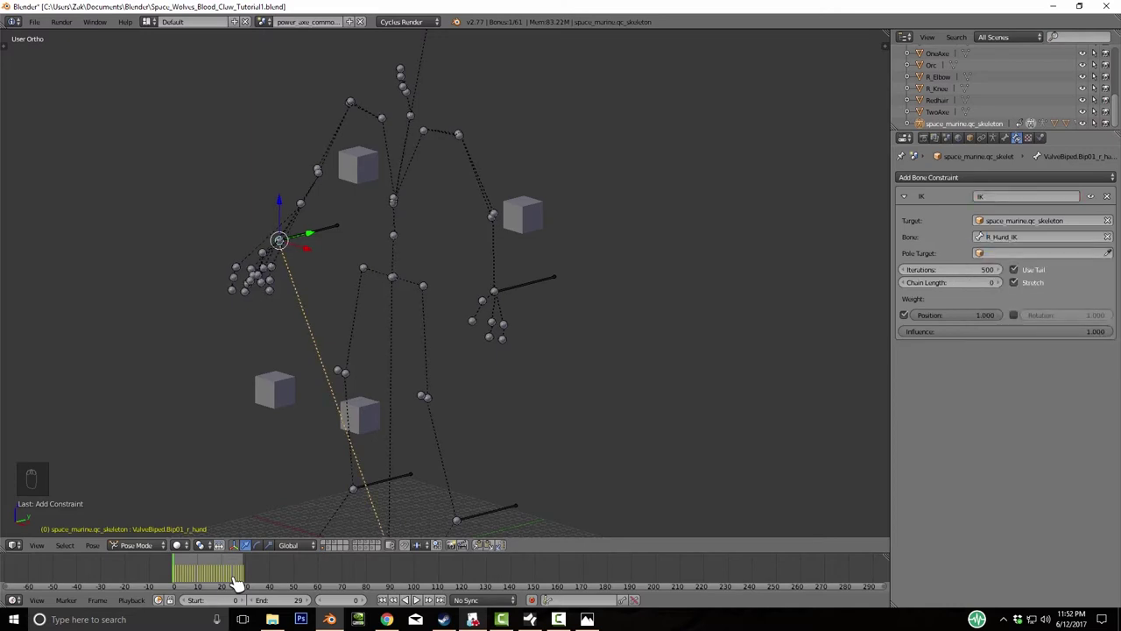
# - Set R_Elbow as the pole target and the chain length to 3
pyautogui.press('Return')
pyautogui.press('Down')
pyautogui.press('Up')
pyautogui.press('Up')
pyautogui.press('Down')
pyautogui.press('Down')
pyautogui.press('Down')
pyautogui.press('Down')
pyautogui.press('Down')
pyautogui.press('Down')
pyautogui.press('Down')
pyautogui.press('Down')
pyautogui.press('Down')
pyautogui.press('Down')
pyautogui.press('Down')
pyautogui.press('Down')
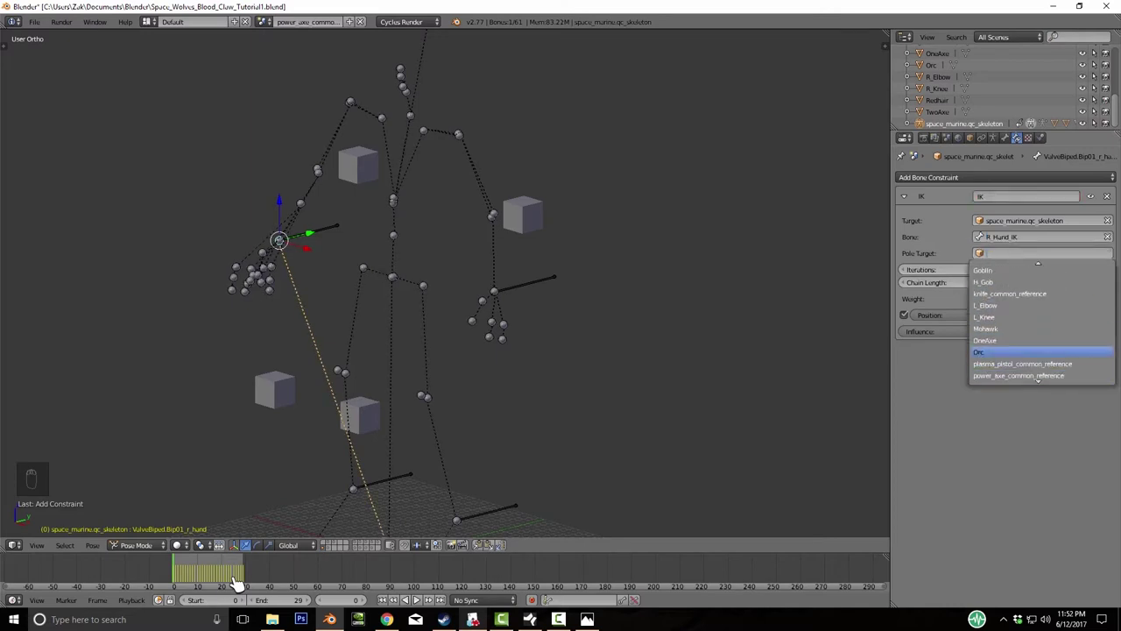
pyautogui.press('Up')
pyautogui.press('Up')
pyautogui.press('Return')
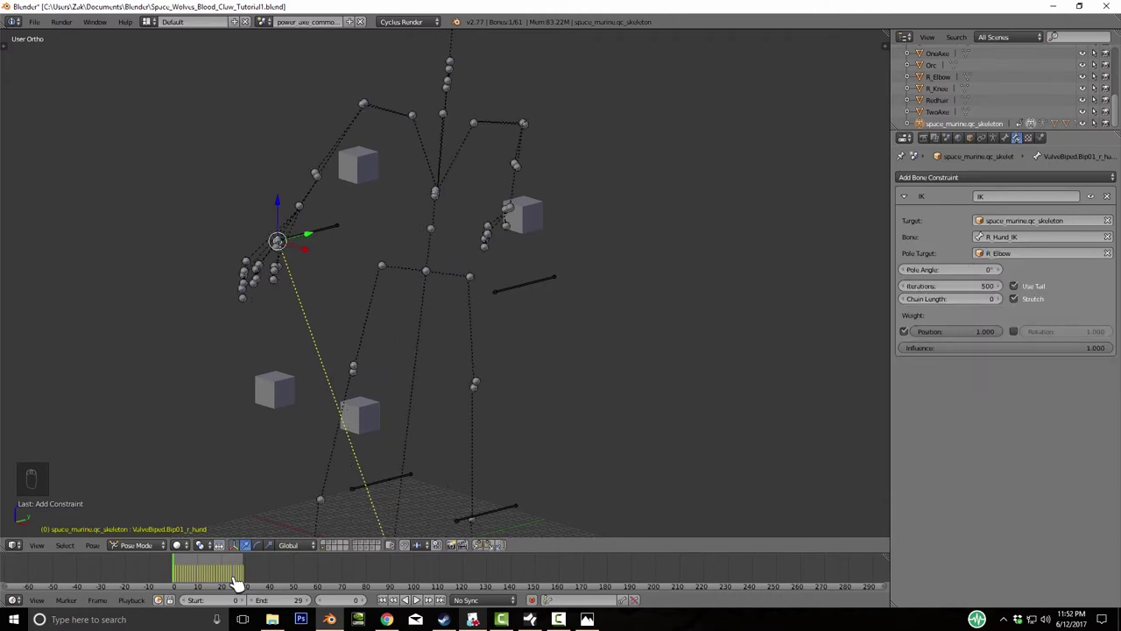
pyautogui.press('Right')
pyautogui.press('Right')
pyautogui.press('Right')
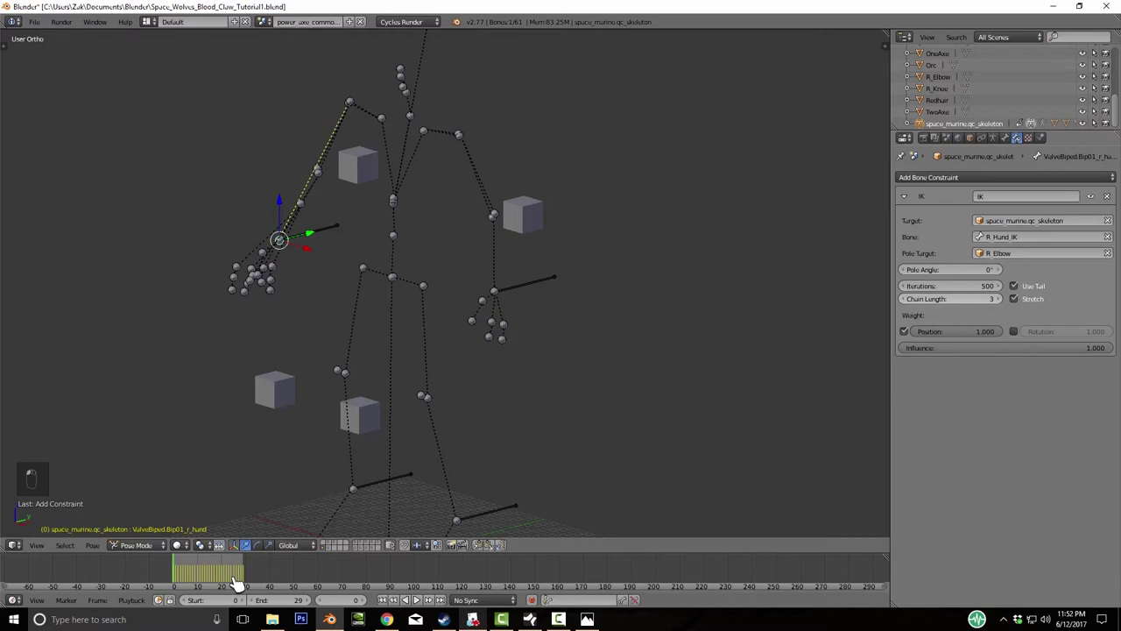
# - Raise R_Hand_IK along Z to test the arm, then select the left foot bone
pyautogui.press('g')
pyautogui.press('z')
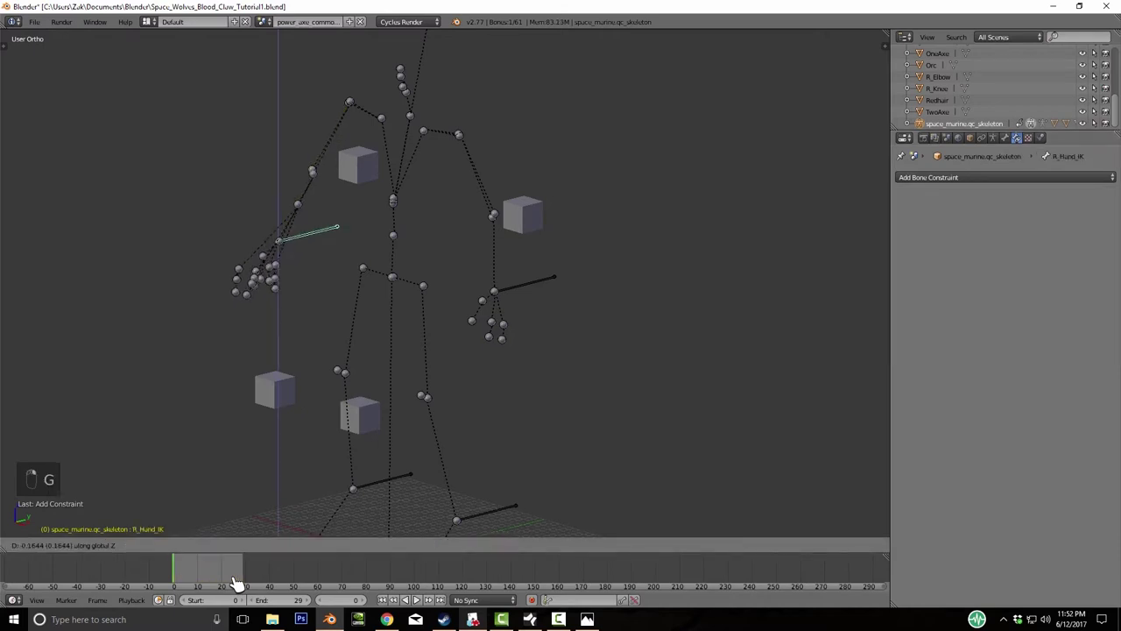
pyautogui.click(236, 582)
pyautogui.moveTo(237, 582); pyautogui.dragTo(237, 583, button='middle')
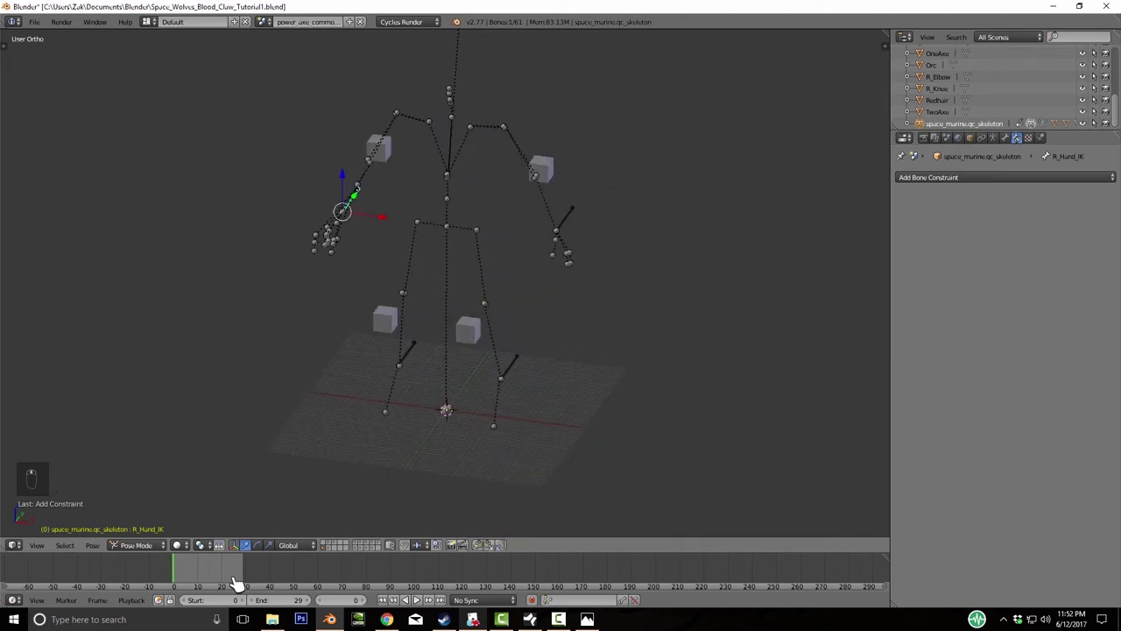
pyautogui.rightClick(500, 378)
# - Add an IK constraint to the left foot bone with the skeleton as target
pyautogui.click(1006, 177)
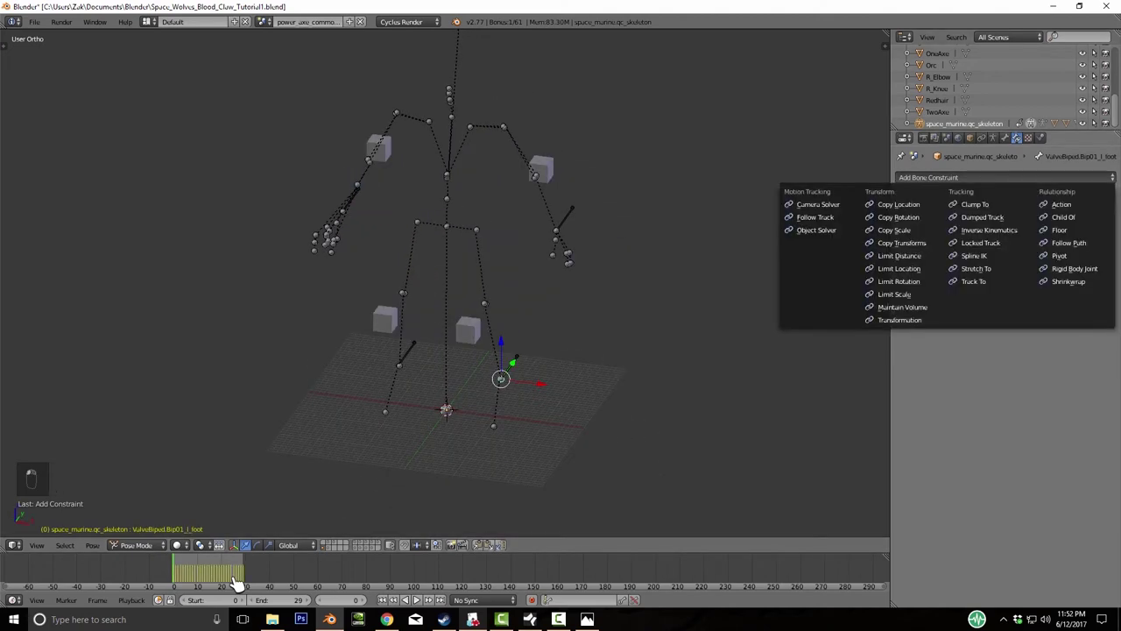
pyautogui.click(990, 230)
pyautogui.click(1043, 220)
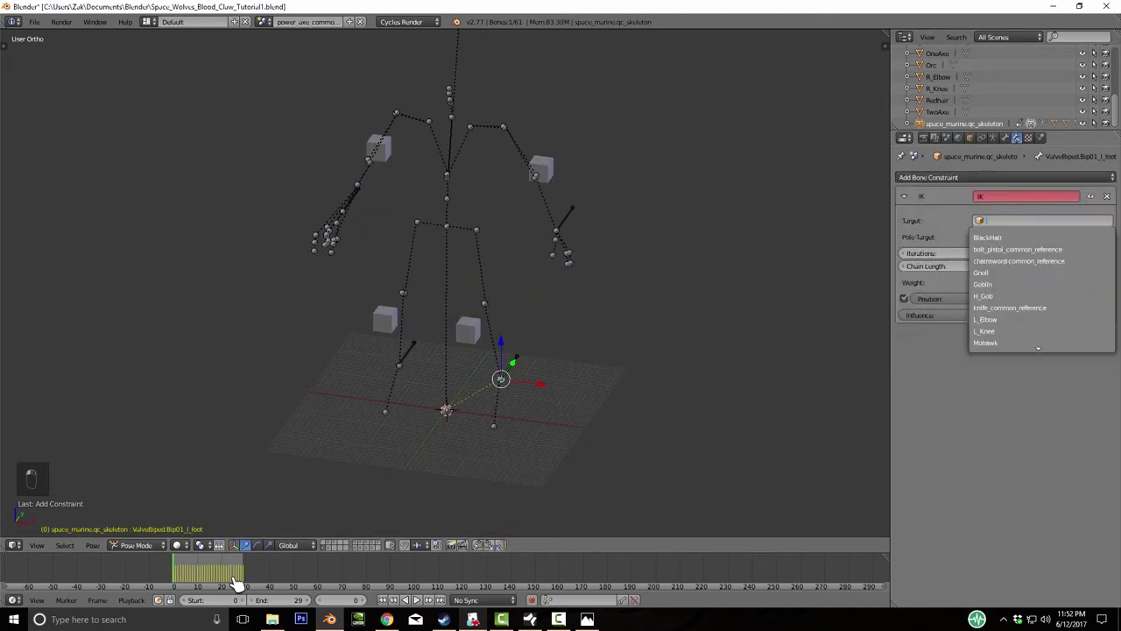
pyautogui.scroll(-2, 237, 585)
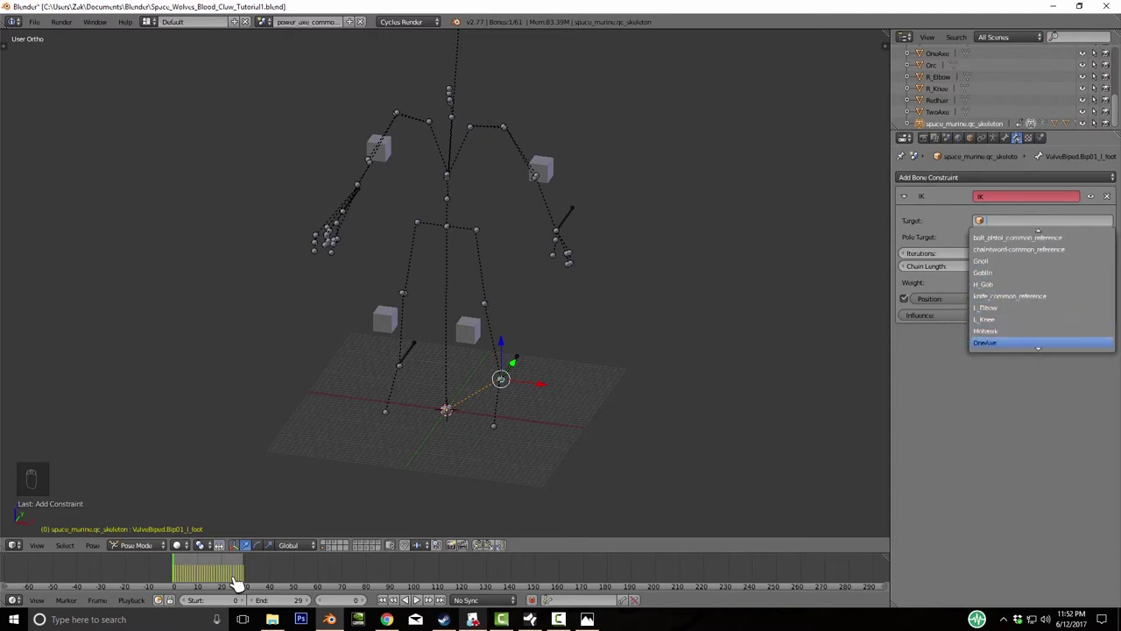
pyautogui.scroll(1, 237, 586)
pyautogui.scroll(-2, 236, 585)
pyautogui.scroll(2, 236, 585)
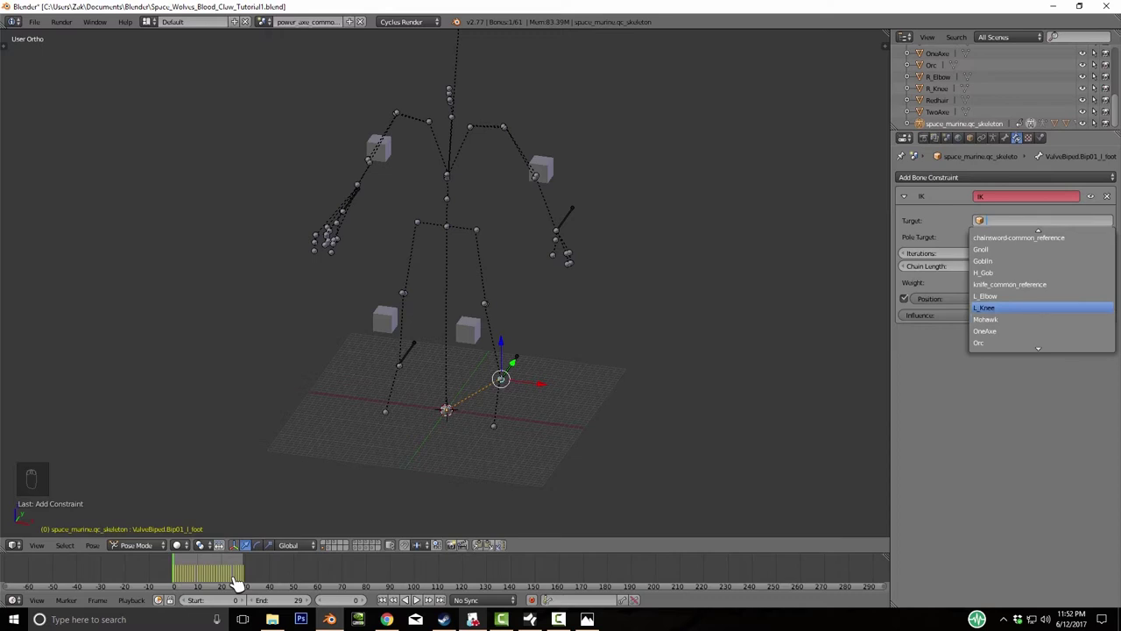
pyautogui.scroll(-9, 236, 586)
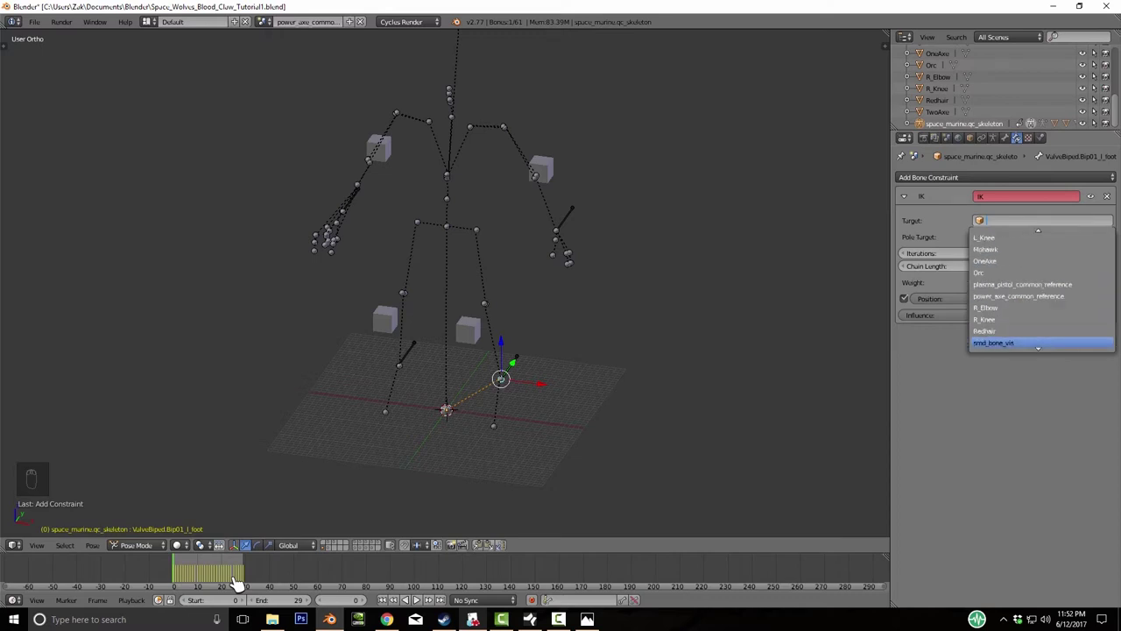
pyautogui.press('Return')
pyautogui.press('Return')
# - Set target bone L_Foot_IK, pole target L_Knee, and chain length 2
pyautogui.scroll(-3, 236, 585)
pyautogui.scroll(5, 237, 585)
pyautogui.scroll(2, 236, 585)
pyautogui.scroll(-3, 237, 586)
pyautogui.scroll(2, 236, 585)
pyautogui.scroll(1, 237, 585)
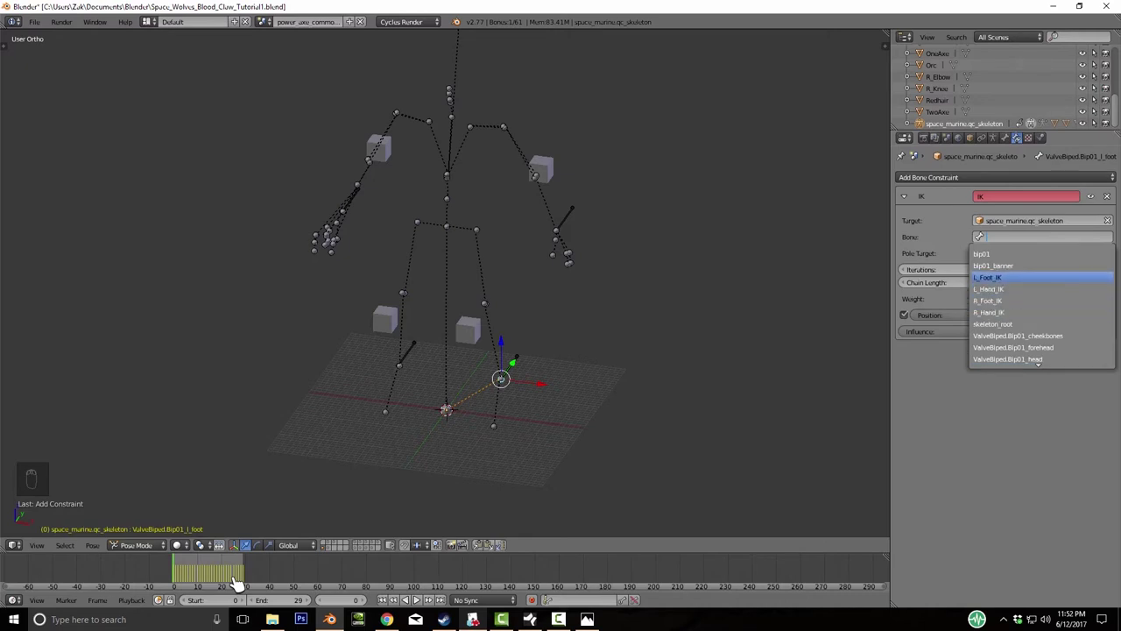
pyautogui.press('Return')
pyautogui.press('Return')
pyautogui.scroll(-9, 237, 585)
pyautogui.scroll(1, 237, 585)
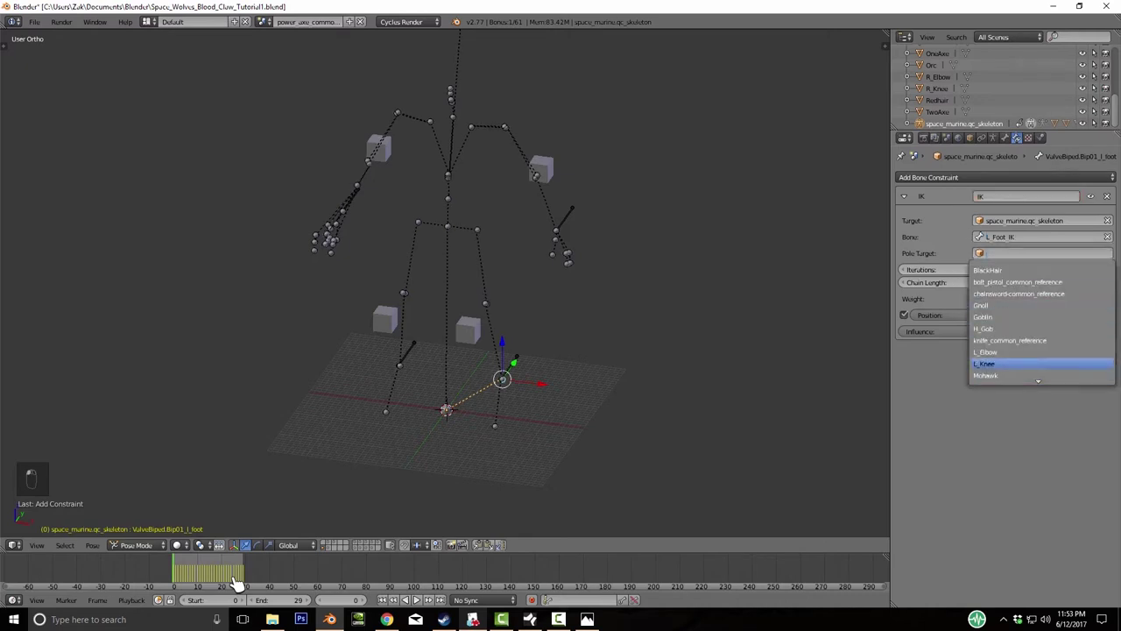
pyautogui.press('Return')
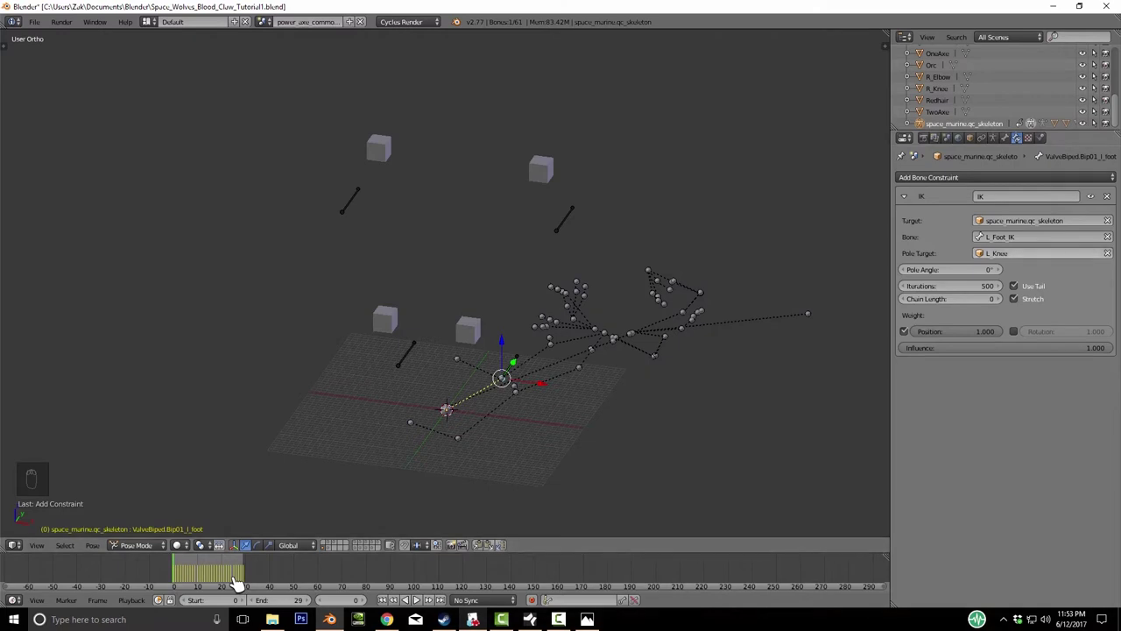
pyautogui.keyDown('ctrl'); pyautogui.scroll(1, 236, 585); pyautogui.keyUp('ctrl')
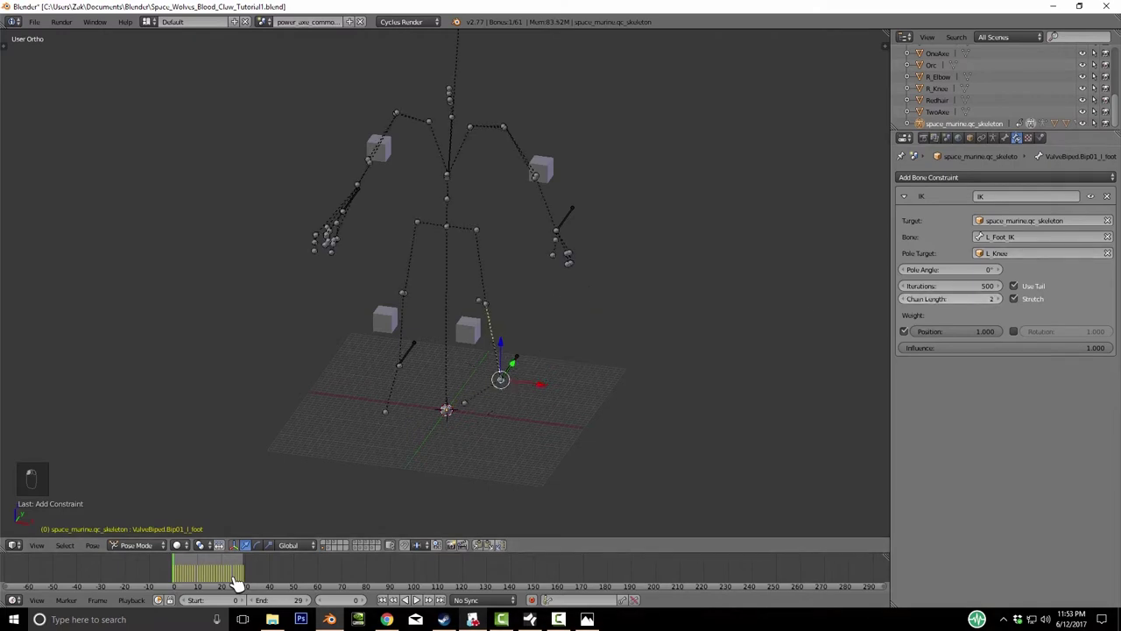
pyautogui.press('KP_6')
pyautogui.press('KP_6')
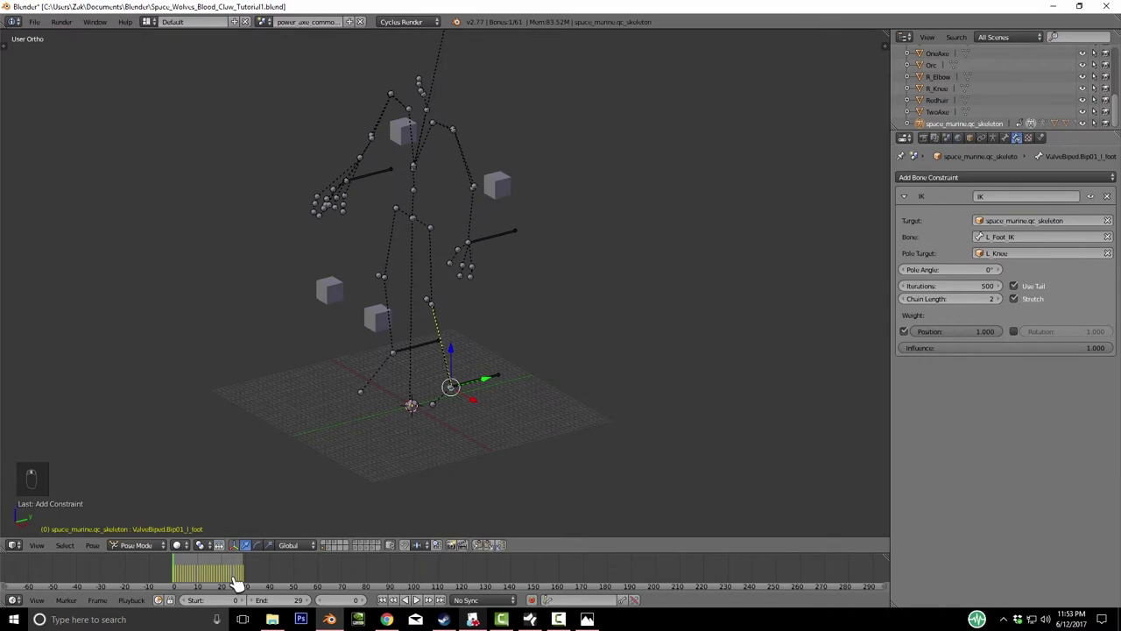
# - In Object Mode, move the L_Knee pole cube along X, then return to posing
pyautogui.press('g')
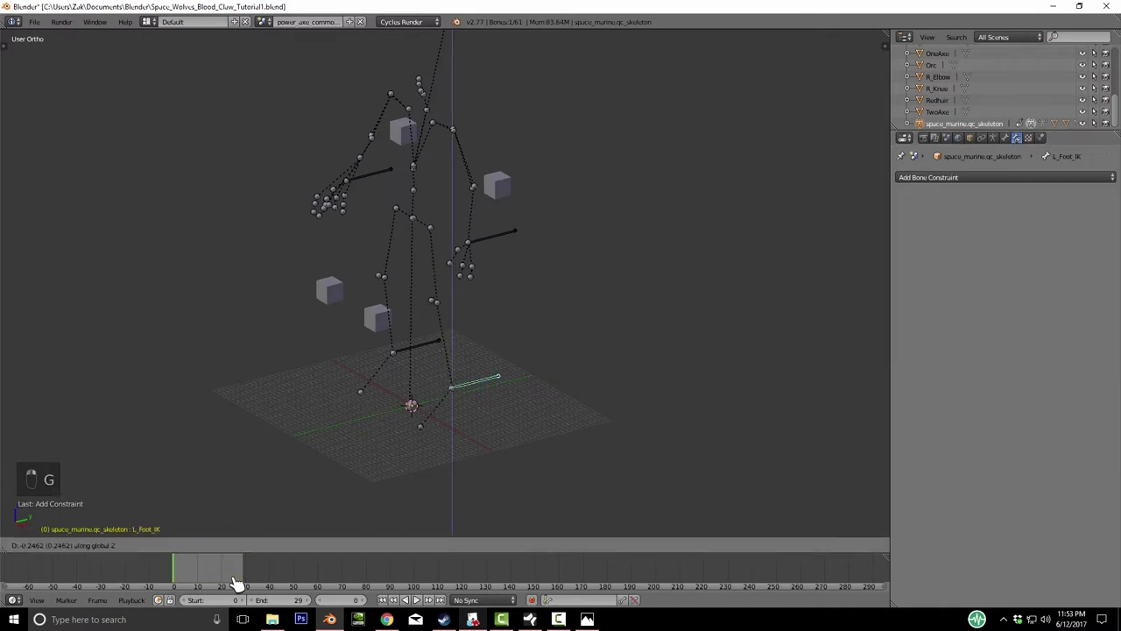
pyautogui.hotkey('ctrl', 'Tab')
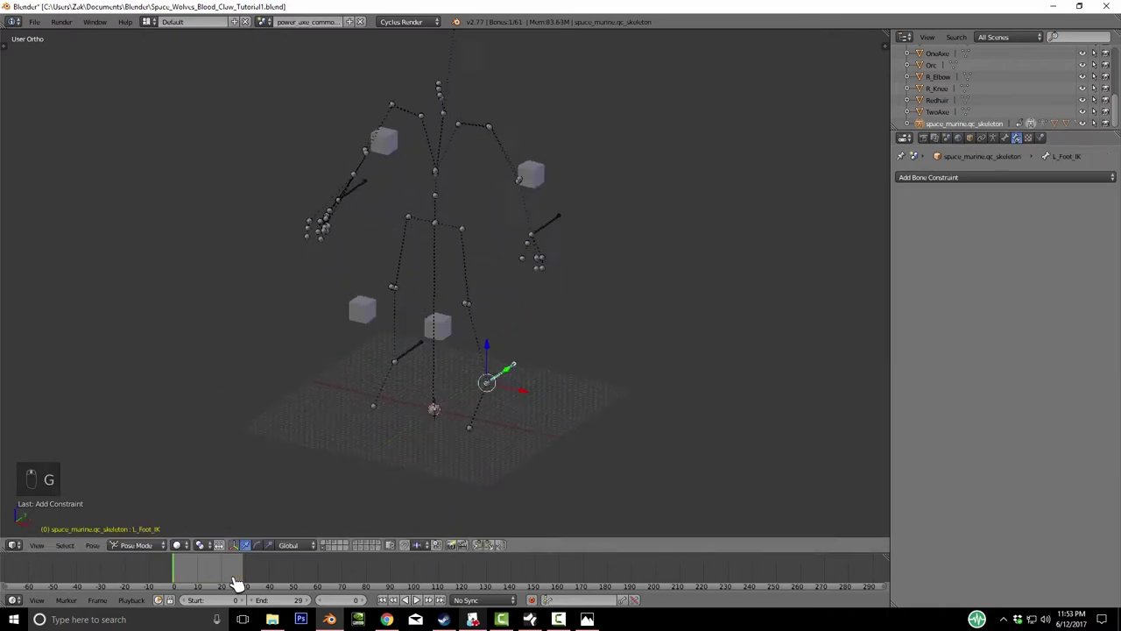
pyautogui.press('g')
pyautogui.press('x')
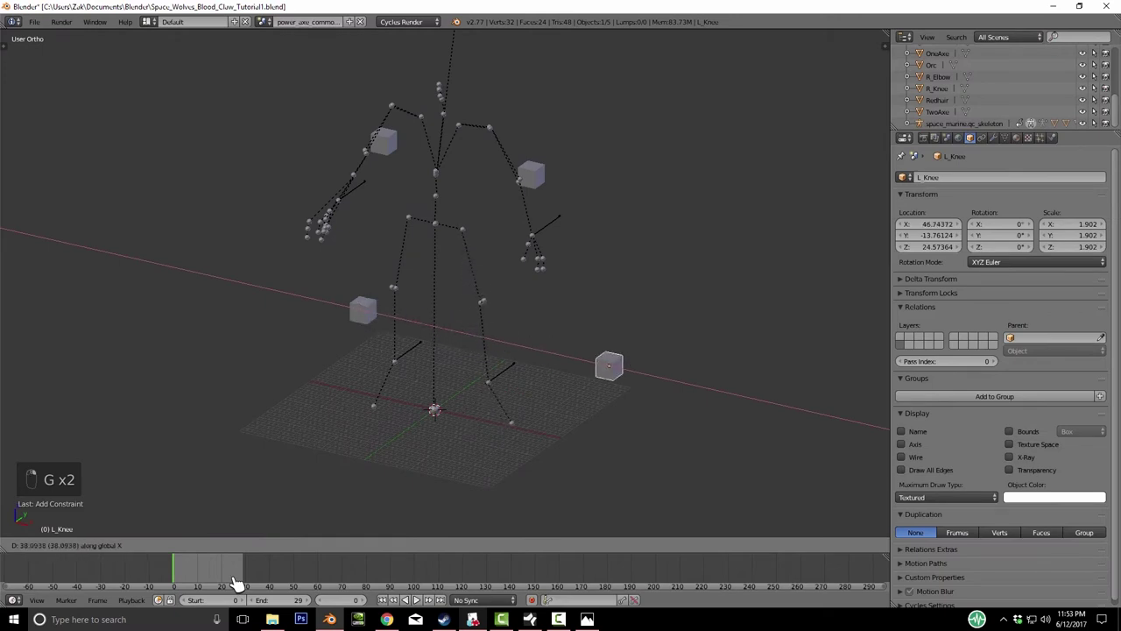
pyautogui.click(236, 585)
pyautogui.hotkey('ctrl', 'z')
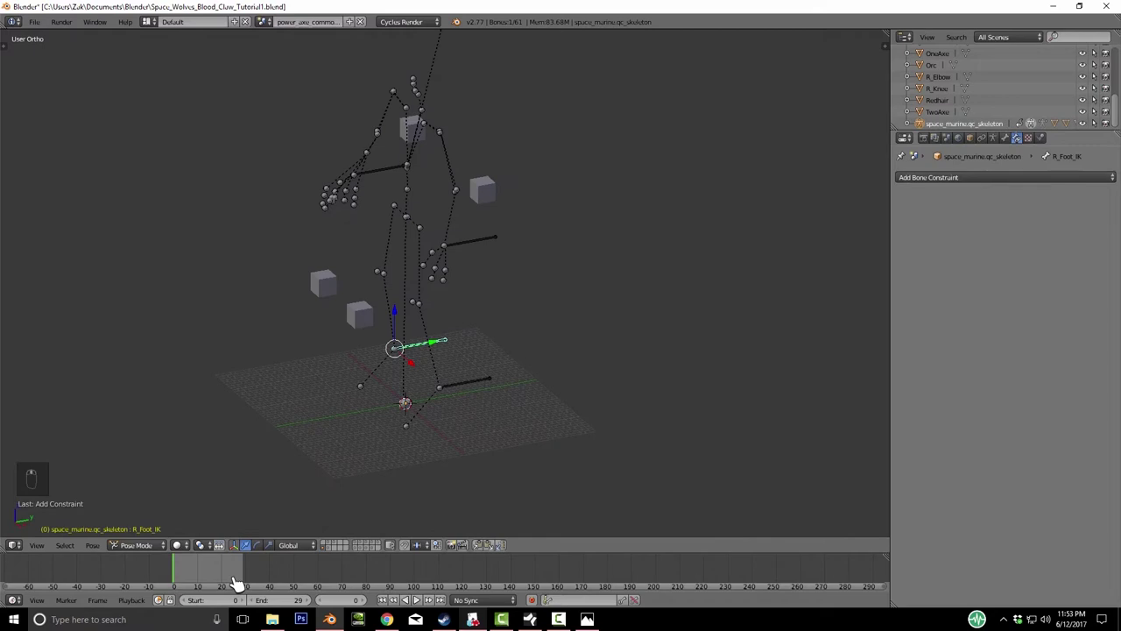
pyautogui.click(1007, 177)
pyautogui.click(989, 230)
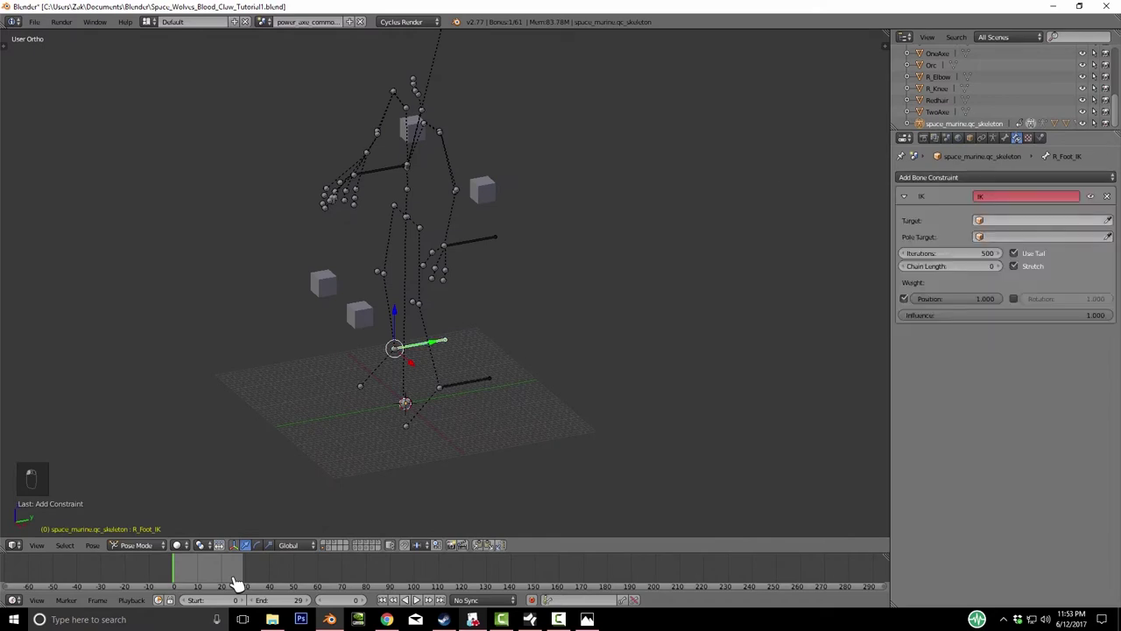
pyautogui.click(1042, 220)
pyautogui.scroll(-15, 1043, 333)
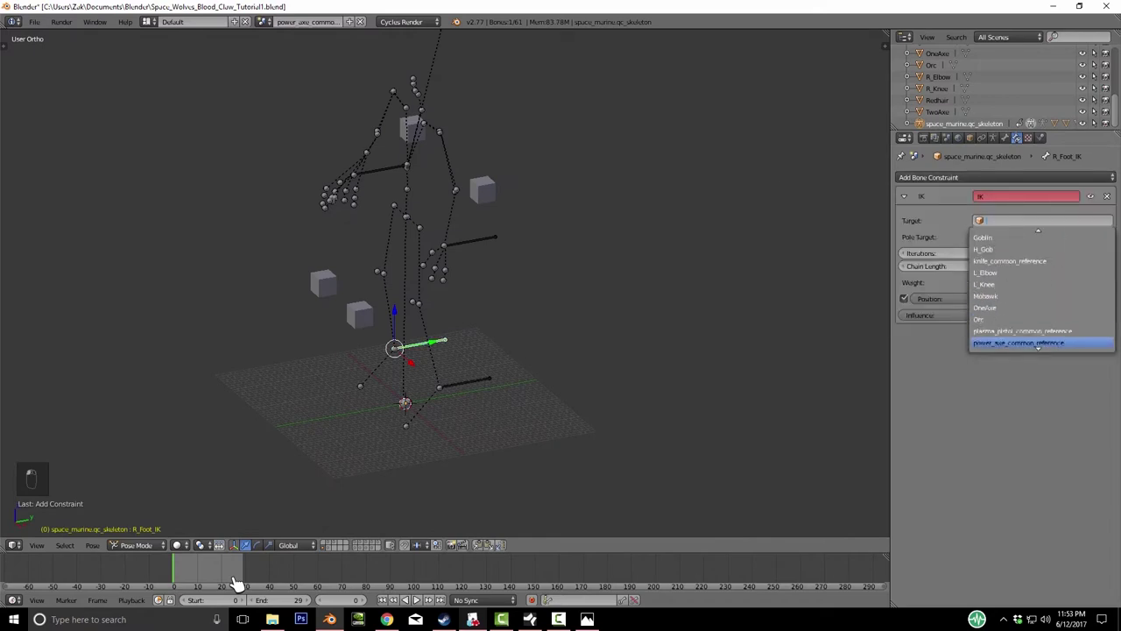
pyautogui.scroll(-1, 1042, 343)
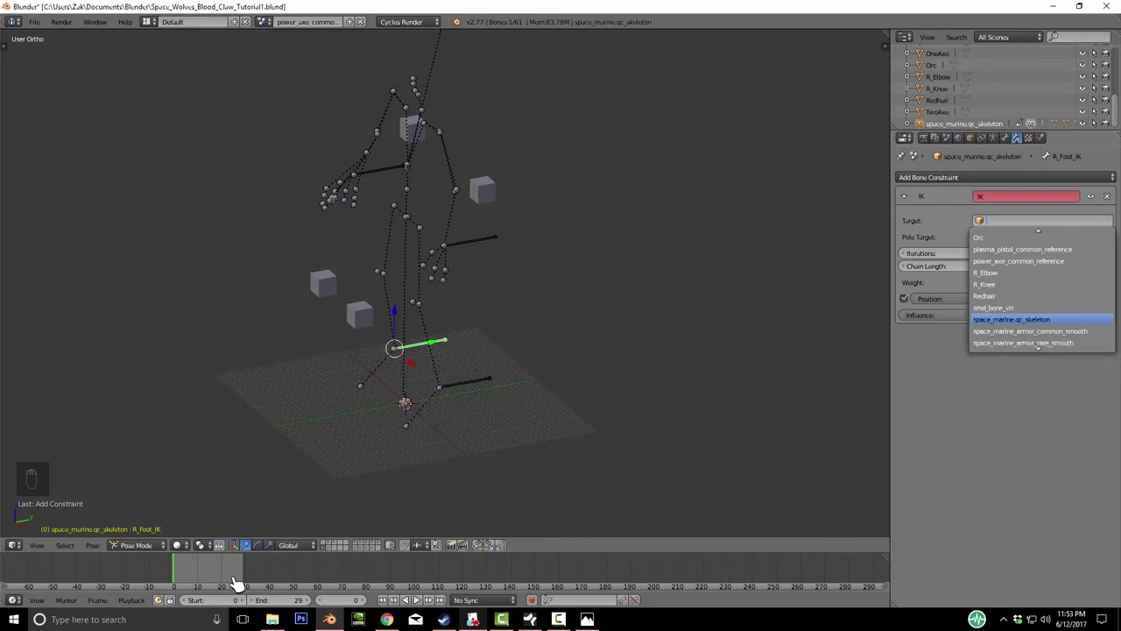
pyautogui.click(1016, 319)
pyautogui.click(1043, 237)
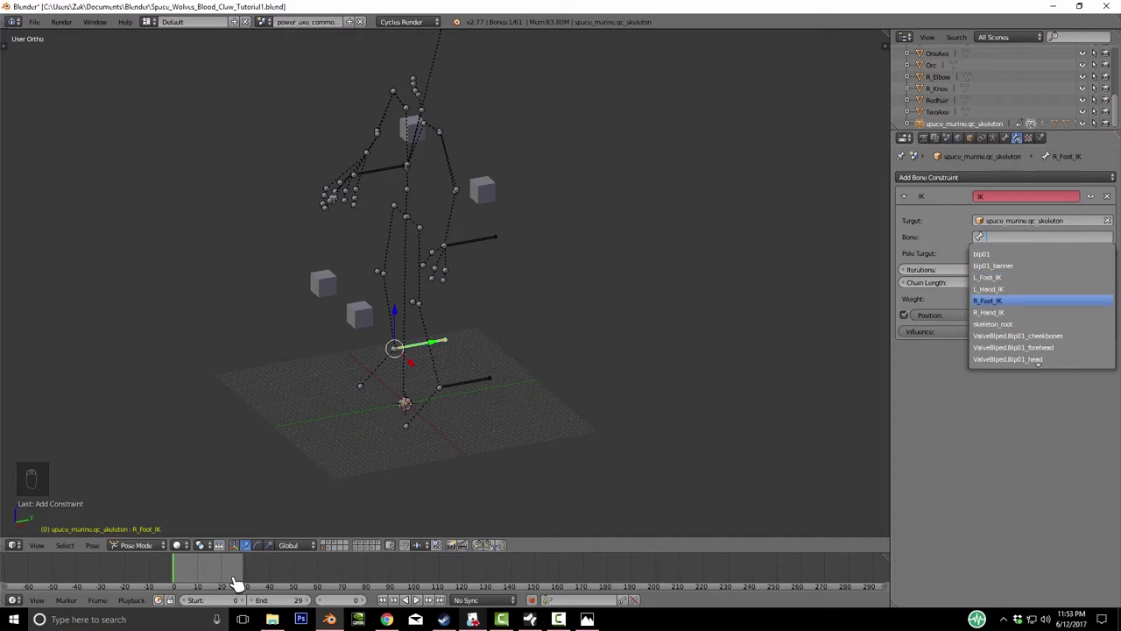
pyautogui.click(987, 301)
pyautogui.click(1043, 253)
pyautogui.press('Down')
pyautogui.press('Down')
pyautogui.press('Down')
pyautogui.press('Down')
pyautogui.press('Down')
pyautogui.press('Down')
pyautogui.press('Down')
pyautogui.press('Down')
pyautogui.press('Down')
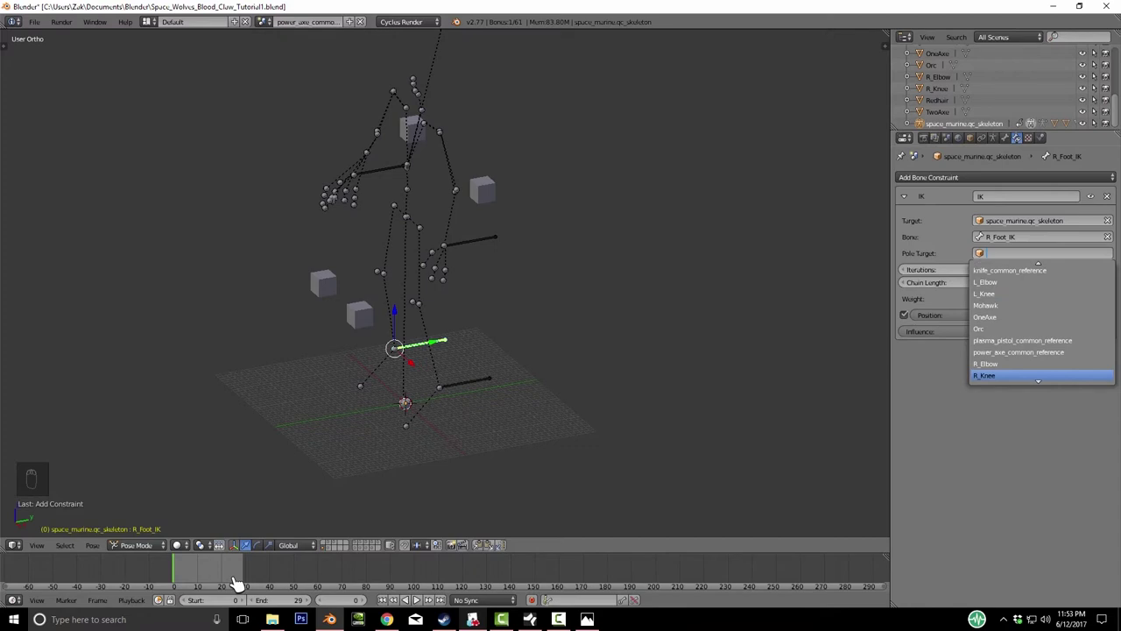
pyautogui.press('Up')
pyautogui.press('Up')
pyautogui.press('Up')
pyautogui.press('Up')
pyautogui.press('Up')
pyautogui.press('Up')
pyautogui.press('Up')
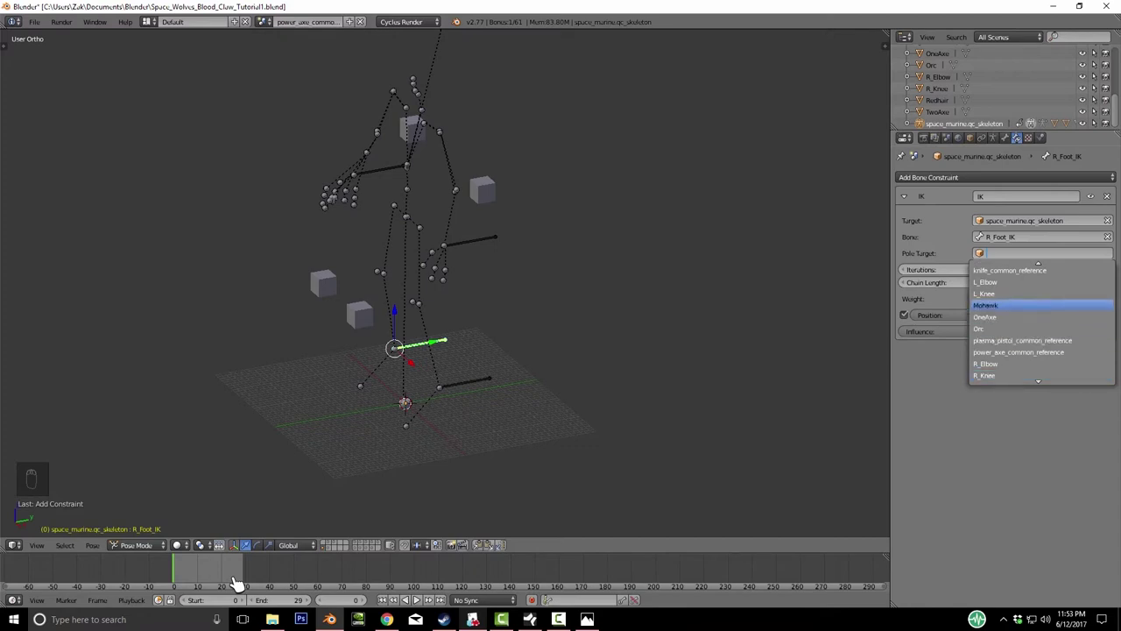
pyautogui.press('Down')
pyautogui.press('Down')
pyautogui.press('Down')
pyautogui.press('Down')
pyautogui.press('Down')
pyautogui.press('Down')
pyautogui.press('Down')
pyautogui.press('Return')
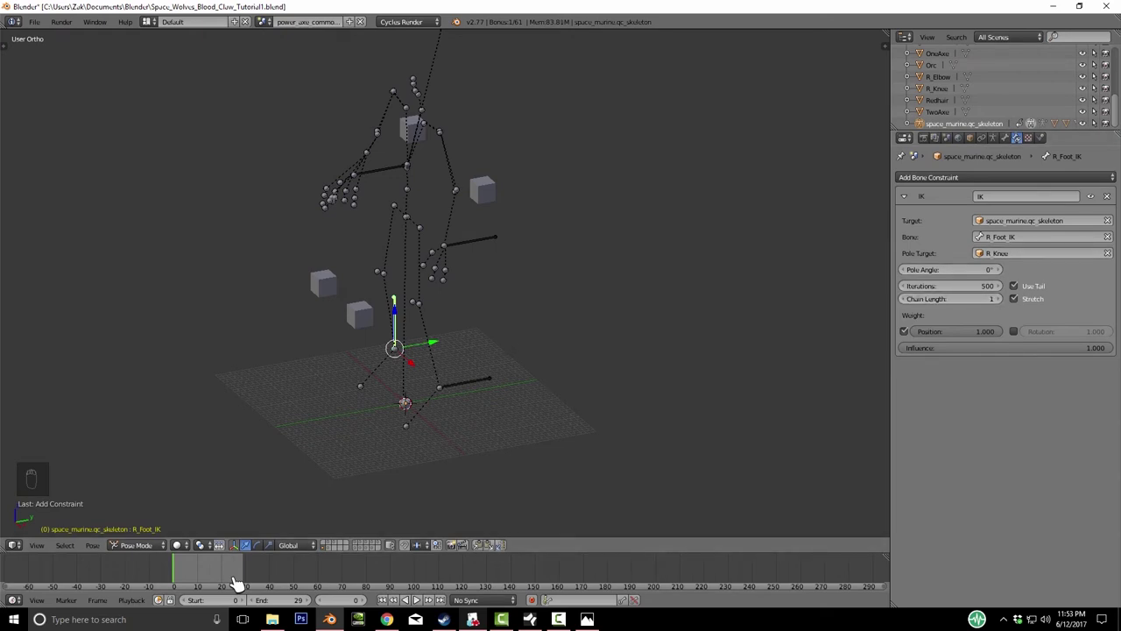
pyautogui.press('x')
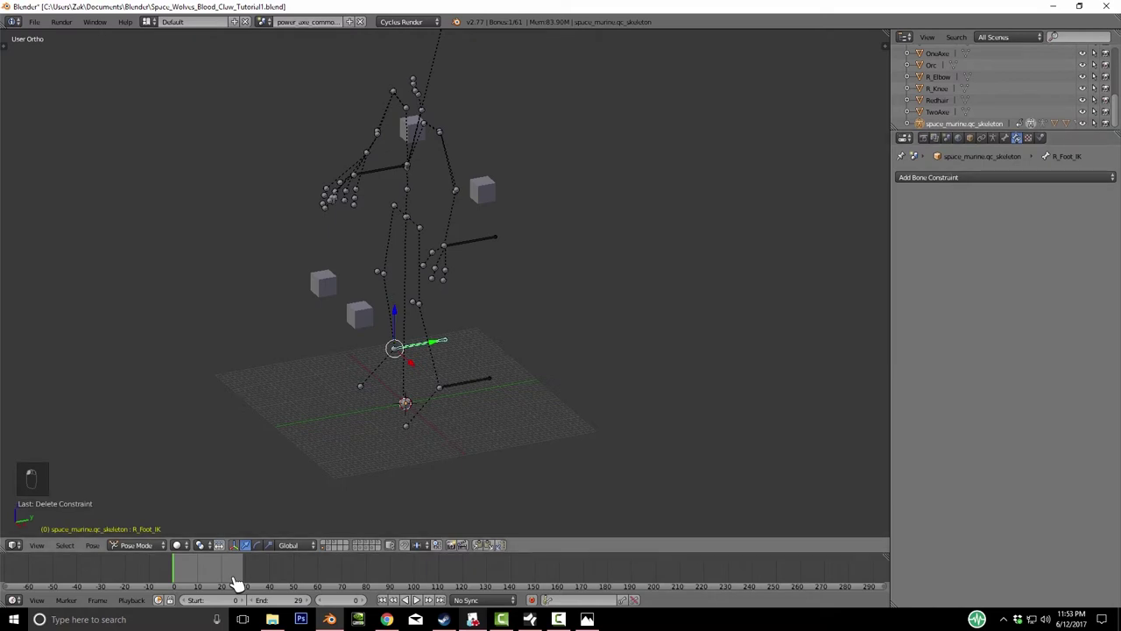
# - Add an Inverse Kinematics constraint to the right foot bone targeting the skeleton
pyautogui.click(1007, 177)
pyautogui.press('Down')
pyautogui.press('Return')
pyautogui.click(1043, 220)
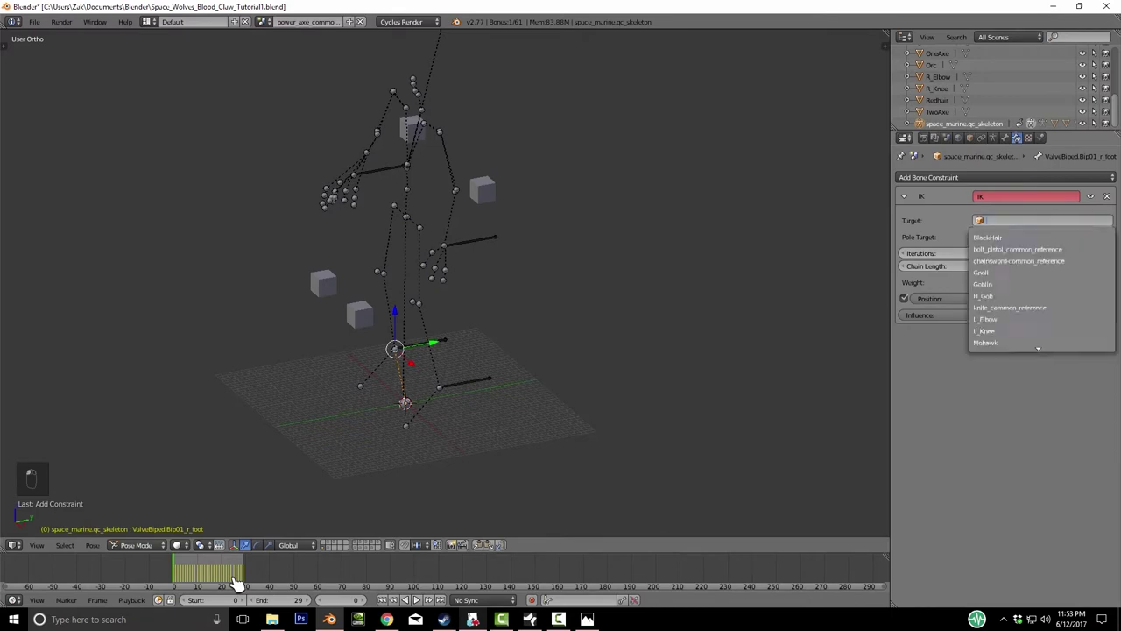
pyautogui.press('Down')
pyautogui.press('Down')
pyautogui.press('Down')
pyautogui.press('Down')
pyautogui.press('Down')
pyautogui.press('Down')
pyautogui.press('Down')
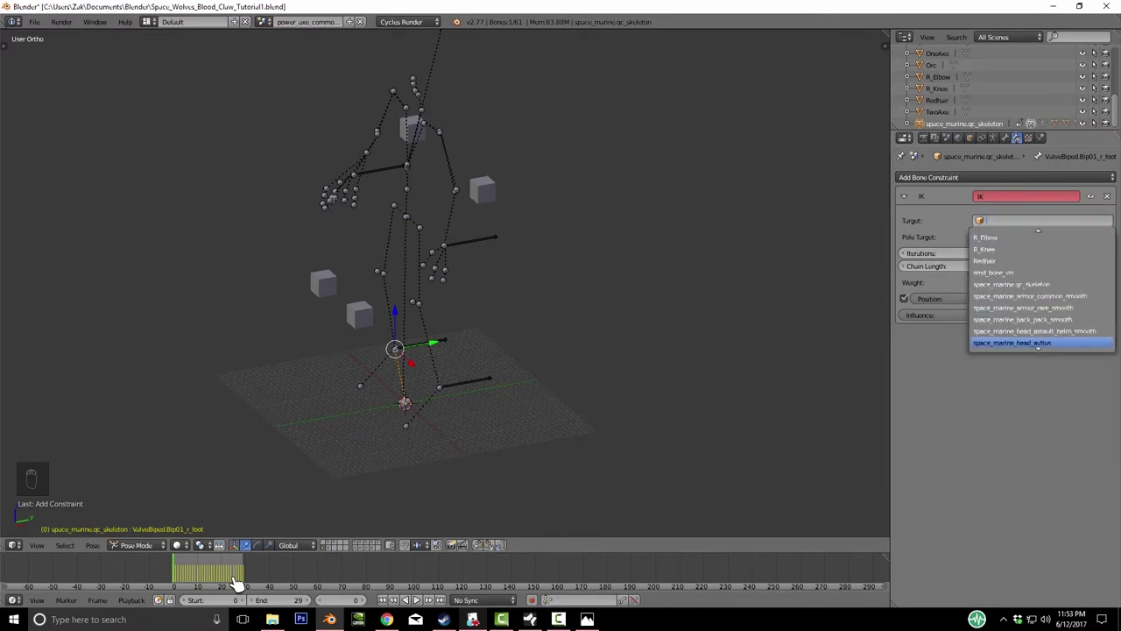
pyautogui.press('Return')
pyautogui.press('Return')
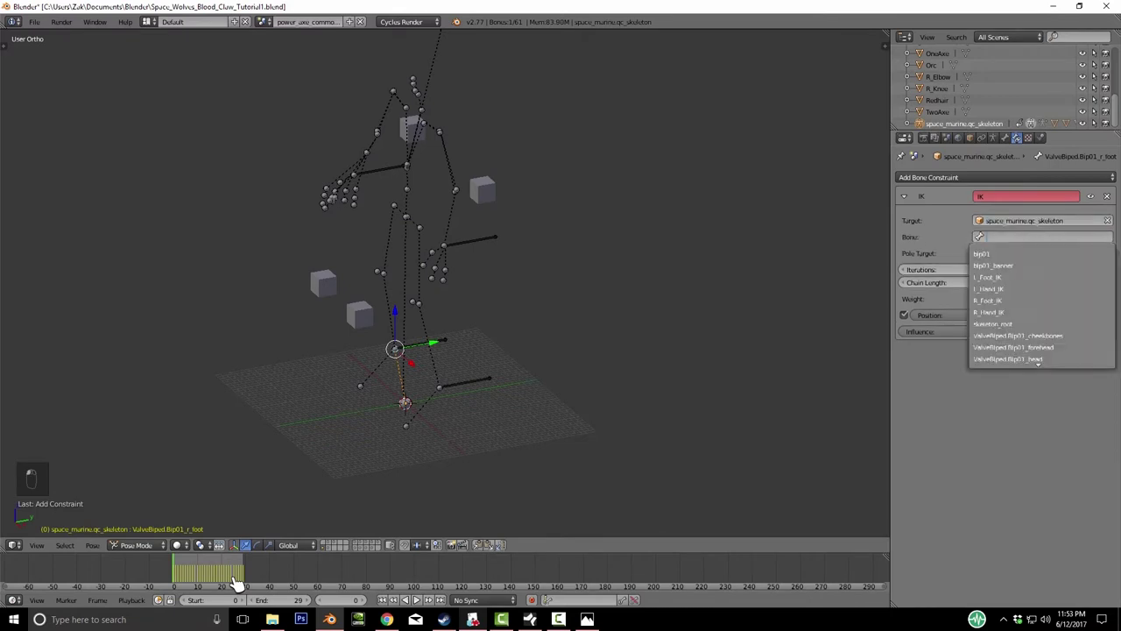
# - Set target bone R_Foot_IK, pole target R_Knee, and chain length 3
pyautogui.press('Up')
pyautogui.press('Up')
pyautogui.press('Up')
pyautogui.press('Up')
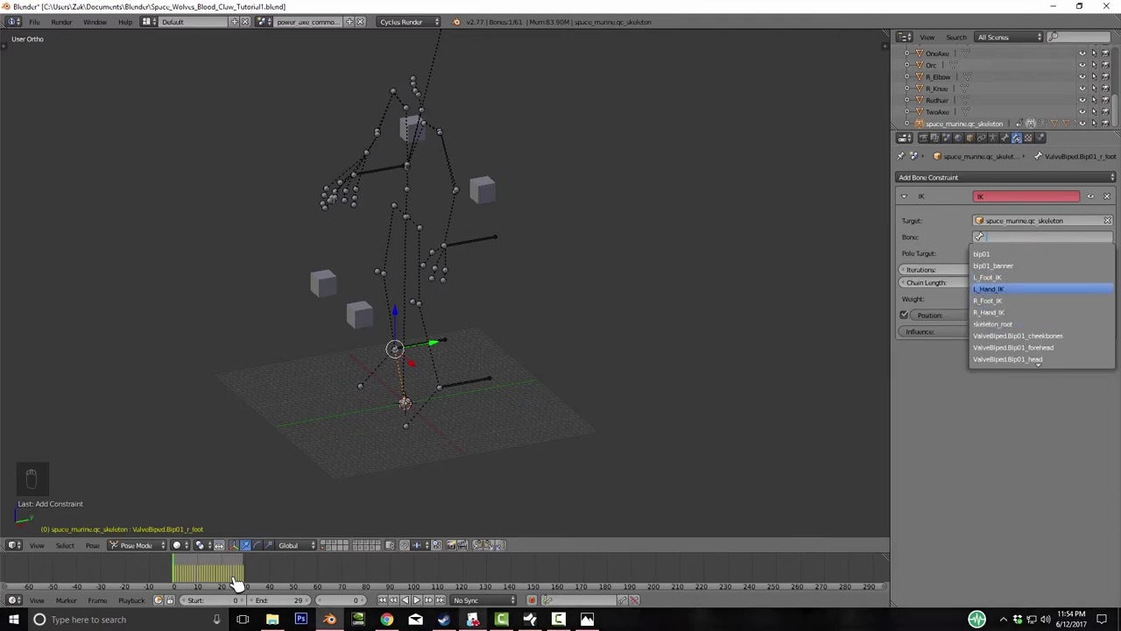
pyautogui.press('Down')
pyautogui.press('Down')
pyautogui.press('Up')
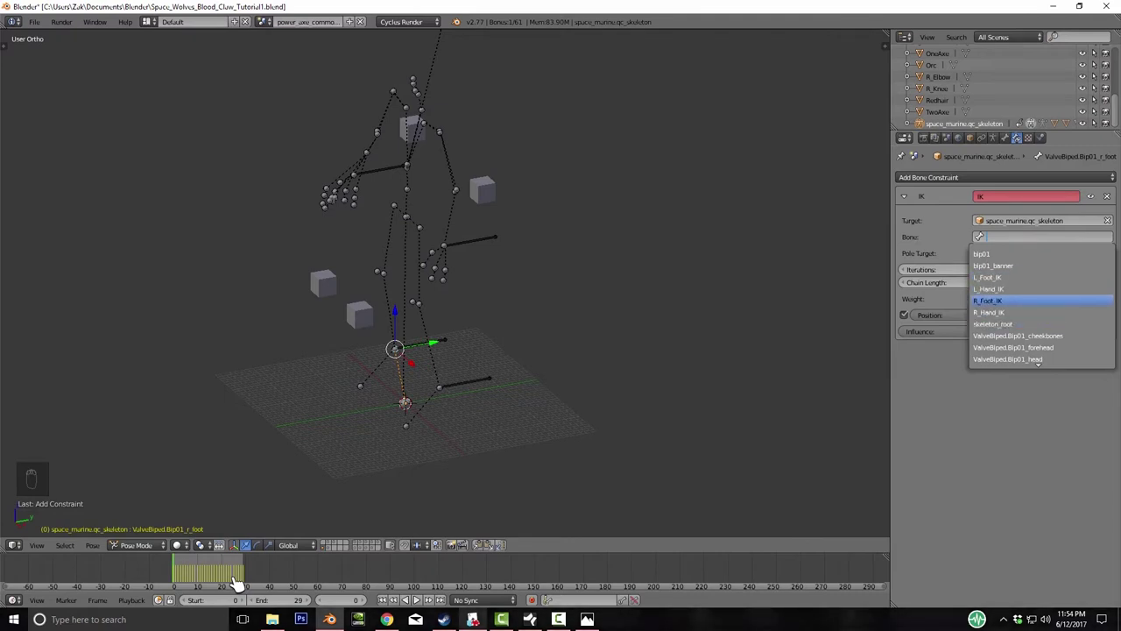
pyautogui.press('Return')
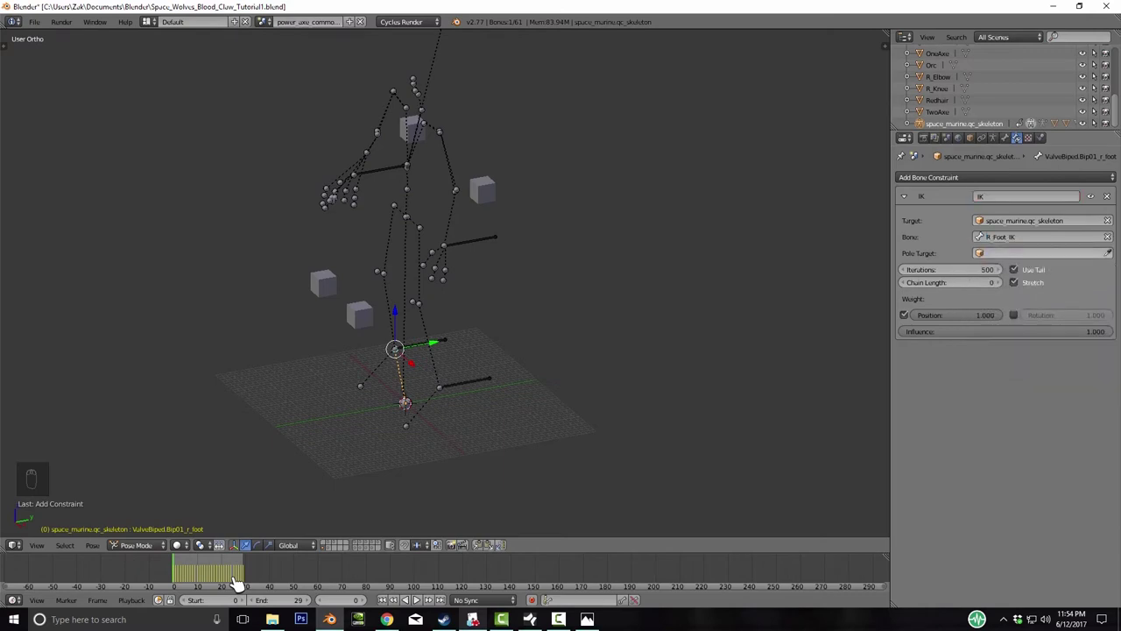
pyautogui.press('Return')
pyautogui.press('Down')
pyautogui.press('Down')
pyautogui.press('Down')
pyautogui.press('Down')
pyautogui.press('Down')
pyautogui.press('Down')
pyautogui.press('Down')
pyautogui.press('Up')
pyautogui.press('Up')
pyautogui.press('Return')
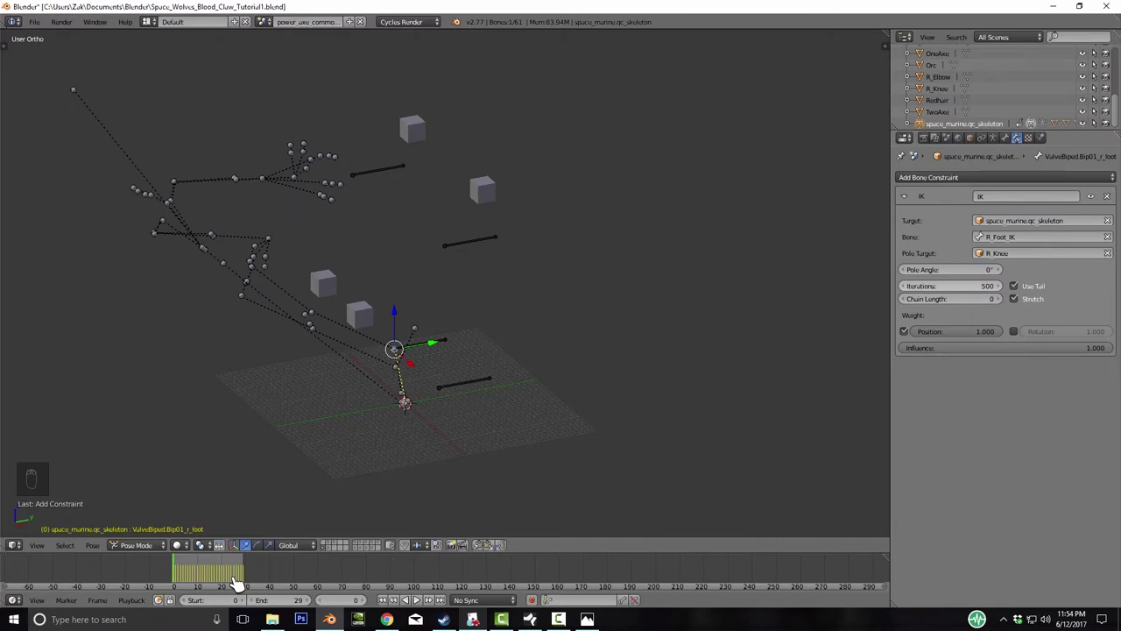
pyautogui.keyDown('ctrl'); pyautogui.scroll(2, 951, 298); pyautogui.keyUp('ctrl')
pyautogui.keyDown('ctrl'); pyautogui.scroll(1, 950, 299); pyautogui.keyUp('ctrl')
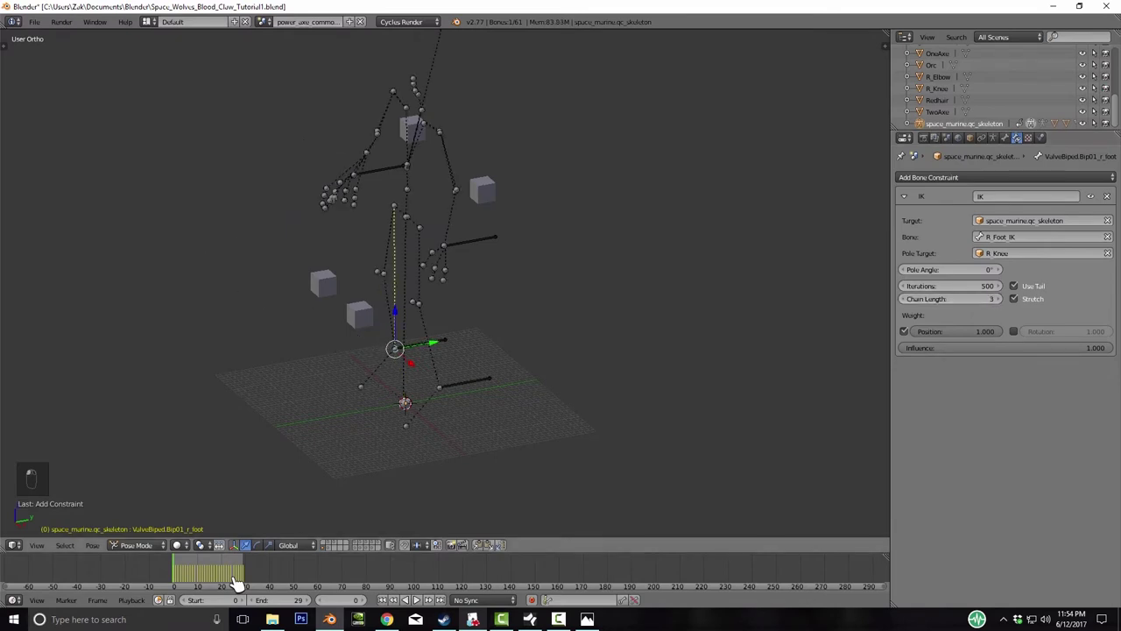
pyautogui.hotkey('ctrl', 'Tab')
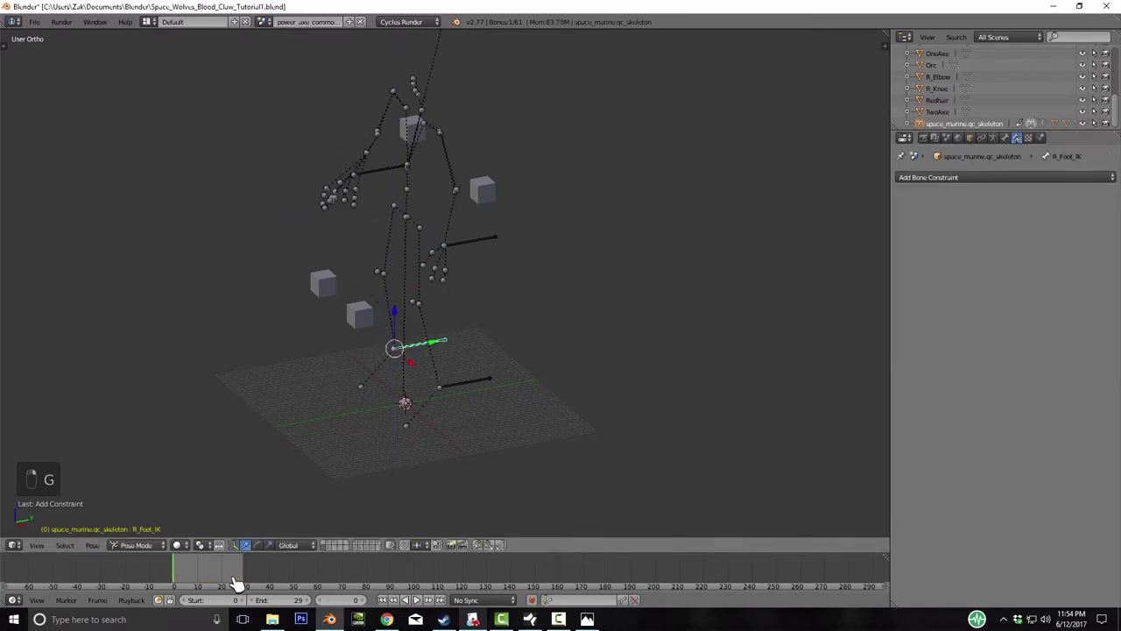
# - Move the R_Knee pole cube, save the file, and raise R_Hand_IK along Z
pyautogui.press('g')
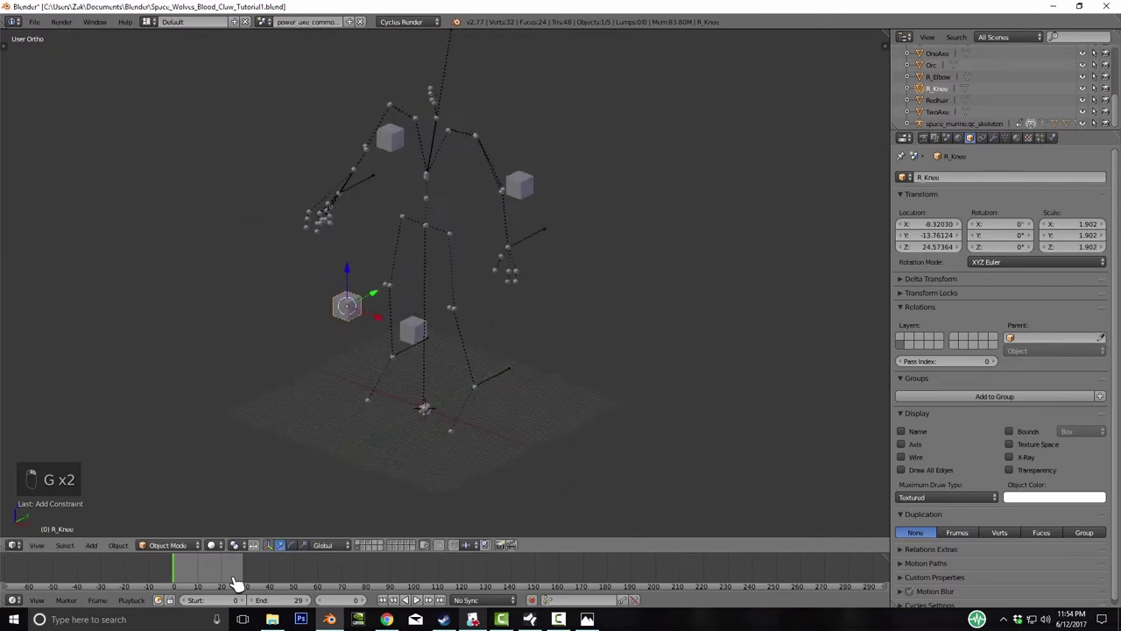
pyautogui.hotkey('ctrl', 's')
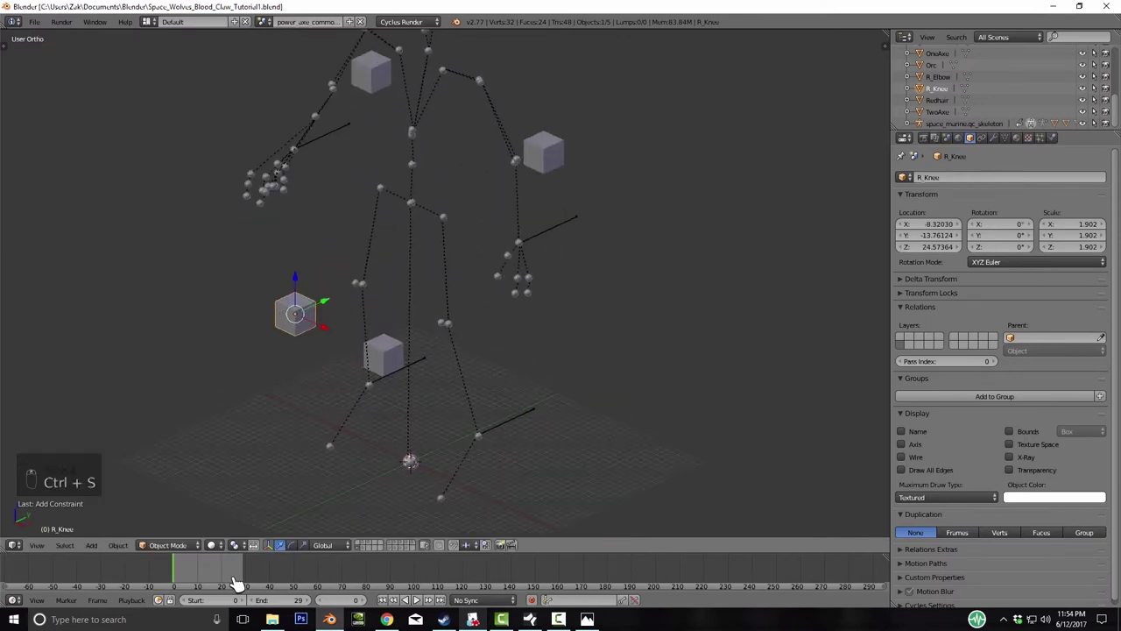
pyautogui.press('g')
pyautogui.press('z')
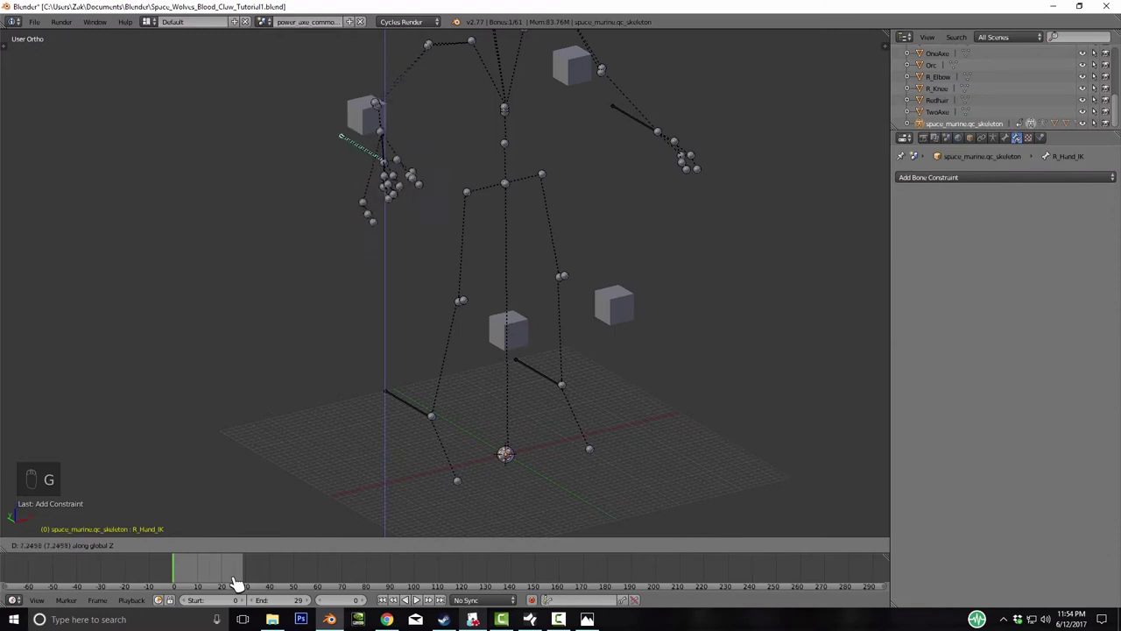
pyautogui.click(237, 583)
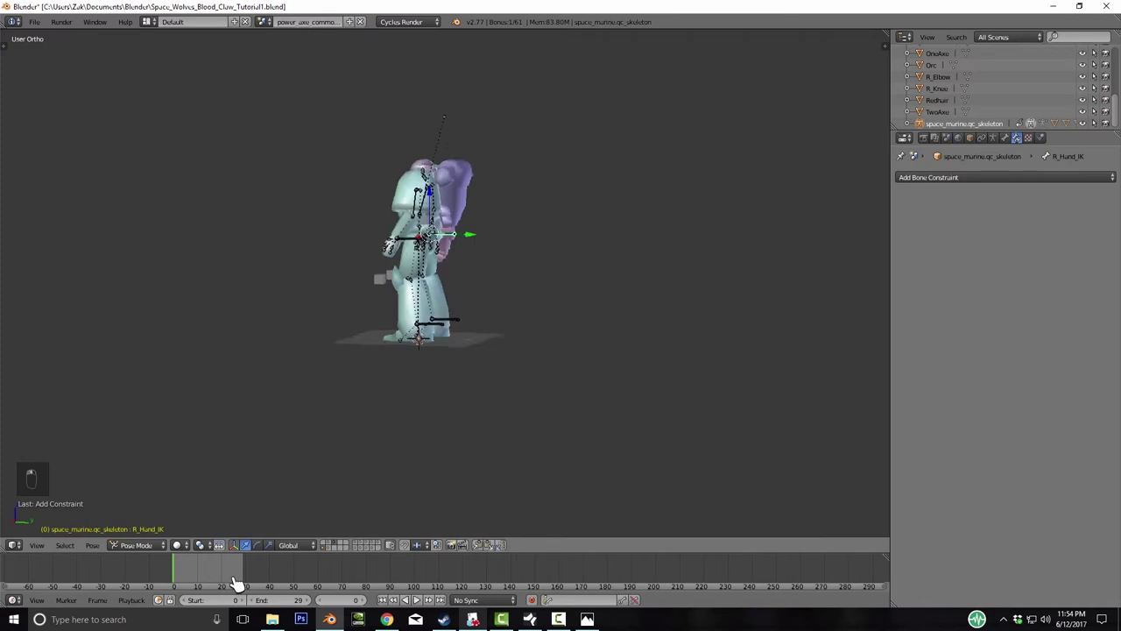
# - Test the rig by moving L_Hand_IK and moving and X-rotating bip01, then return to L_Knee
pyautogui.press('g')
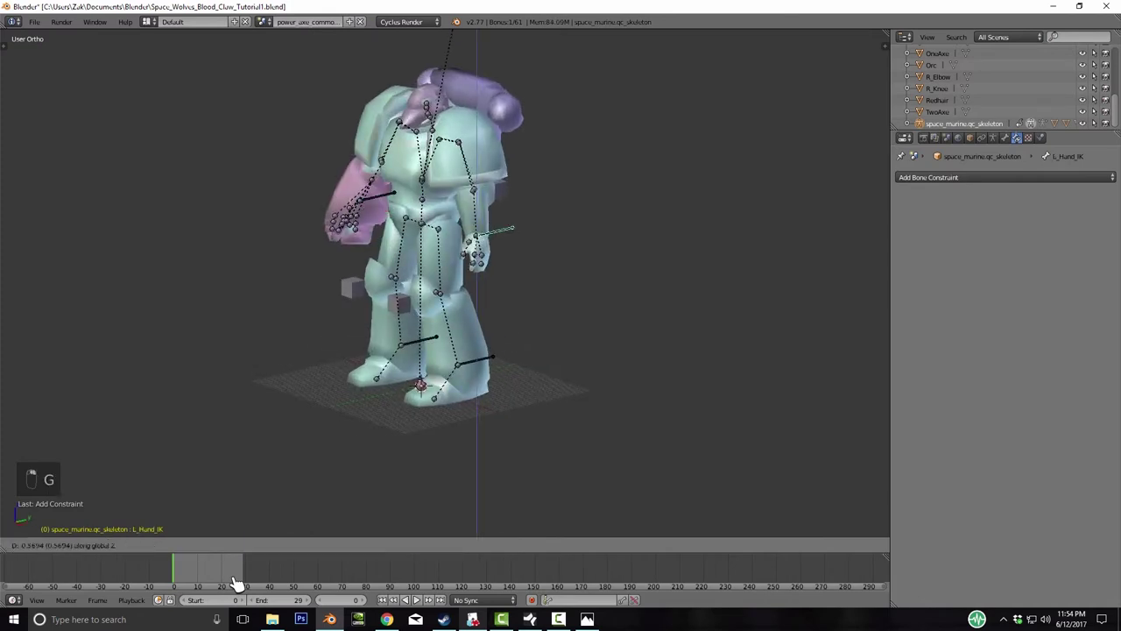
pyautogui.rightClick(237, 583)
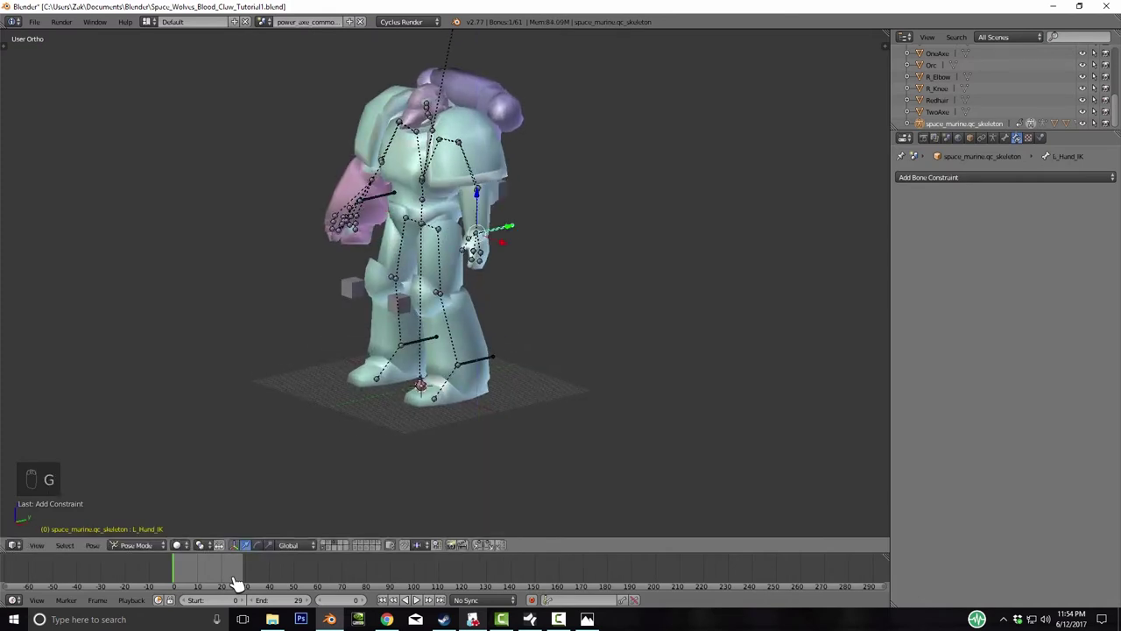
pyautogui.press('g')
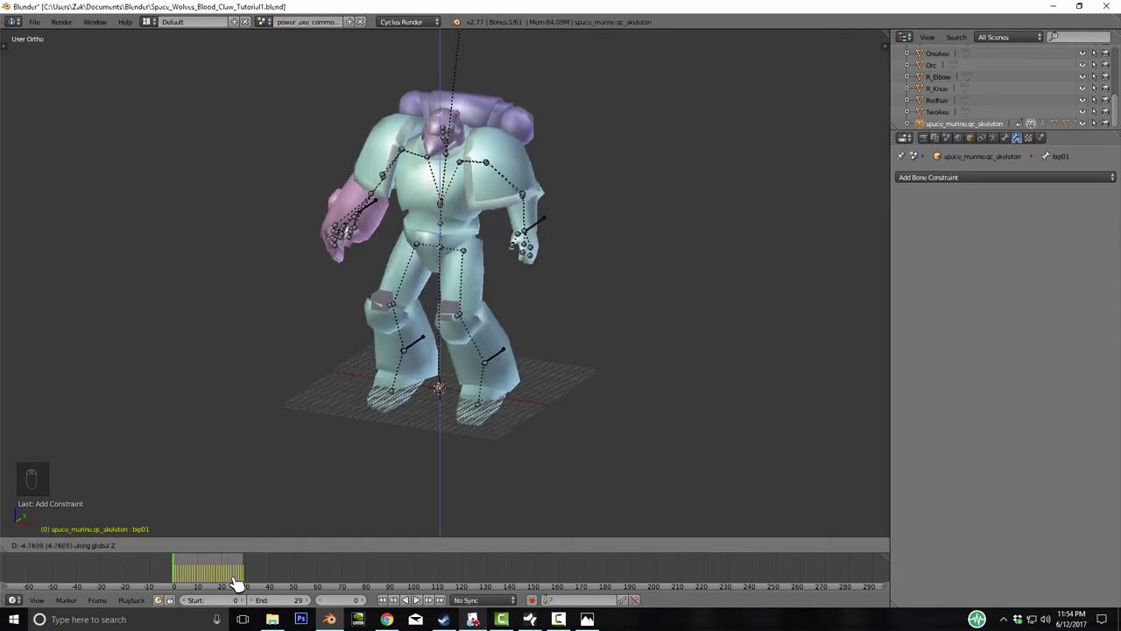
pyautogui.press('Escape')
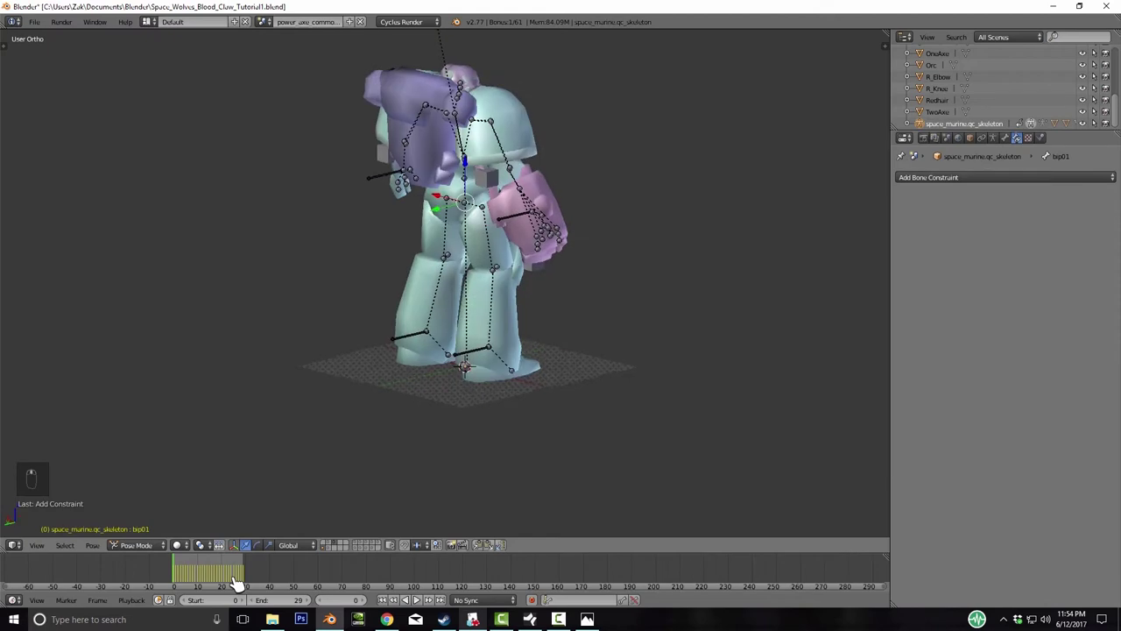
pyautogui.press('g')
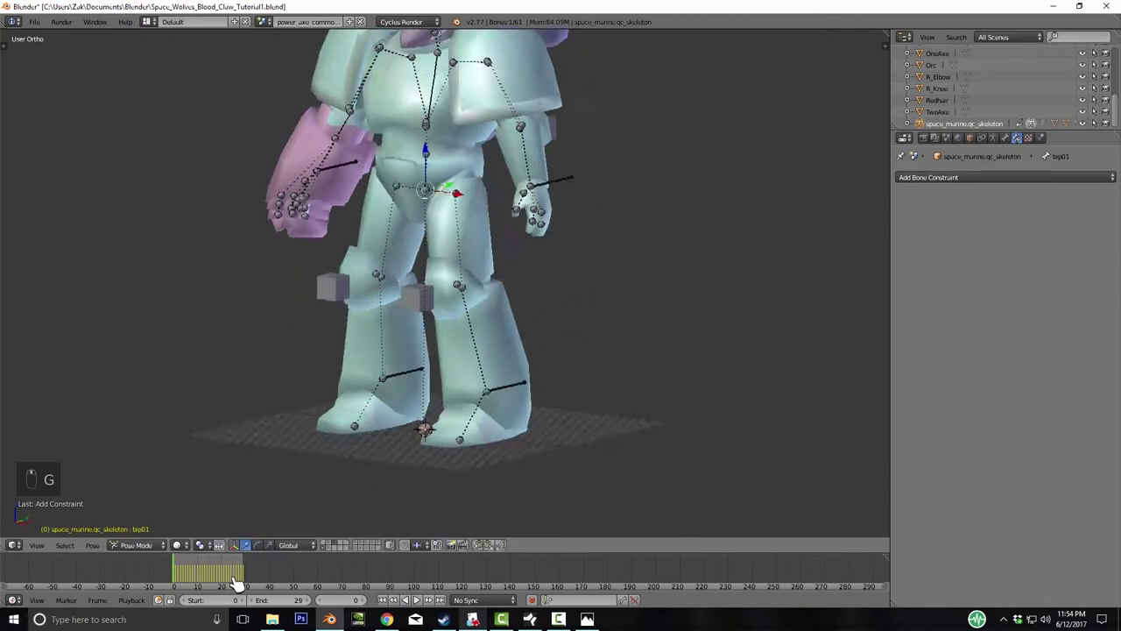
pyautogui.press('r')
pyautogui.press('x')
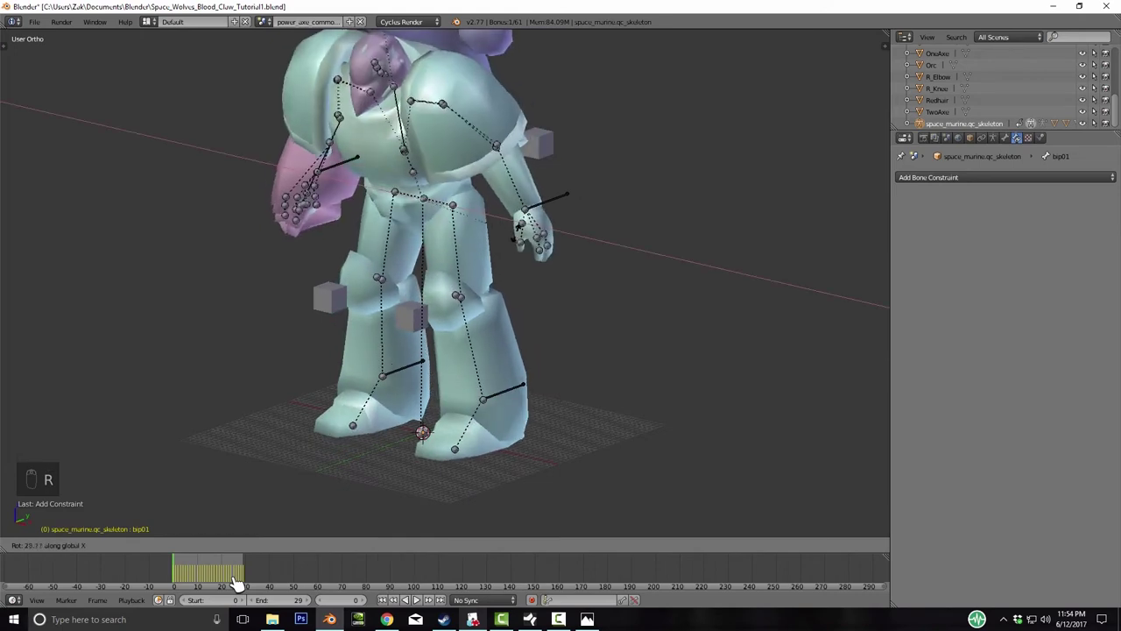
pyautogui.click(236, 585)
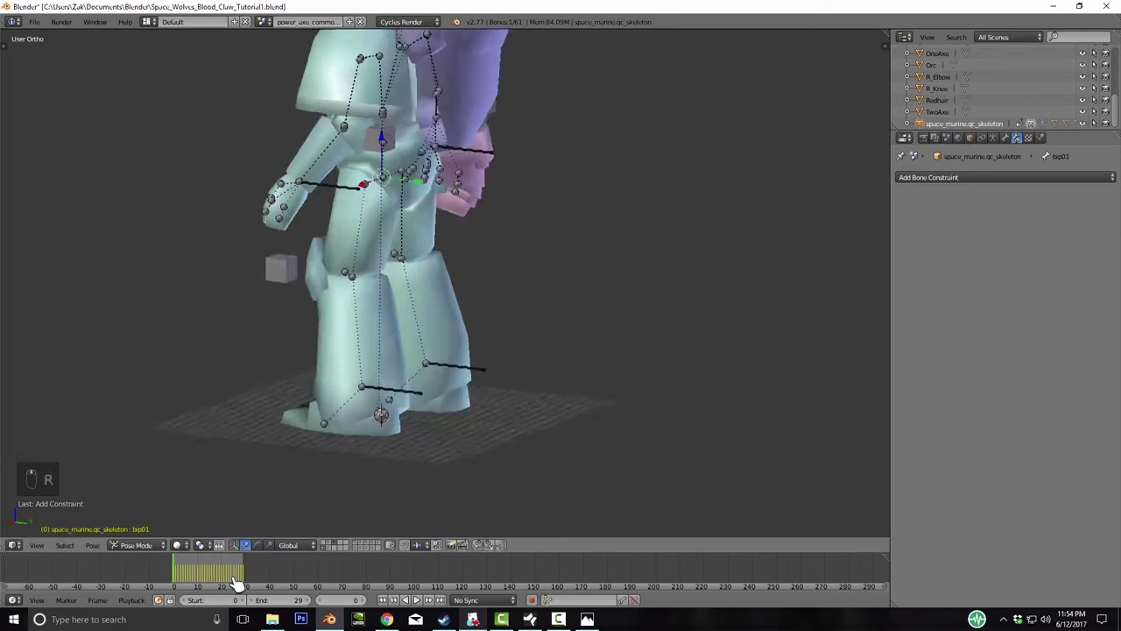
pyautogui.hotkey('ctrl', 'z')
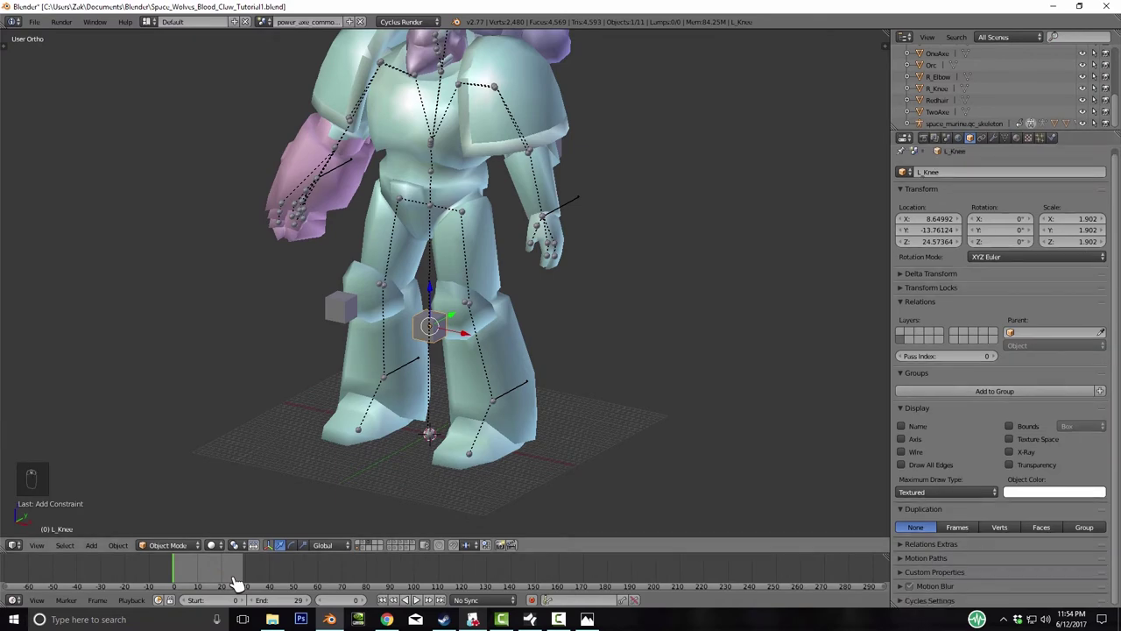
# - Back in Pose Mode, test-rotate skeleton_root and cancel the rotation
pyautogui.hotkey('ctrl', 'z')
pyautogui.hotkey('ctrl', 'z')
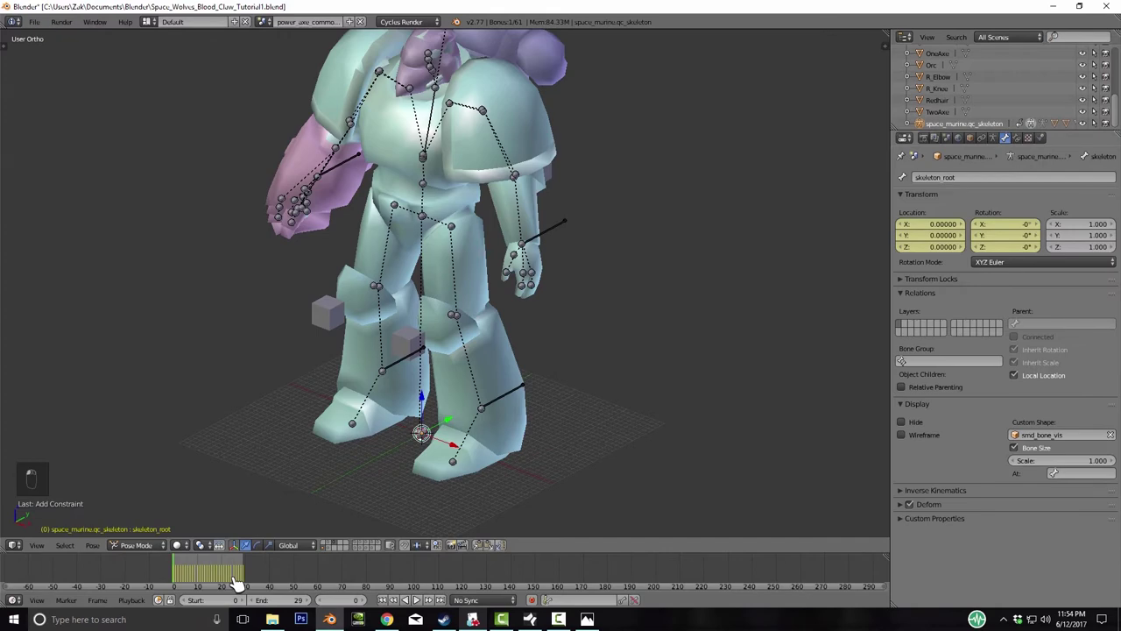
pyautogui.hotkey('ctrl', 'z')
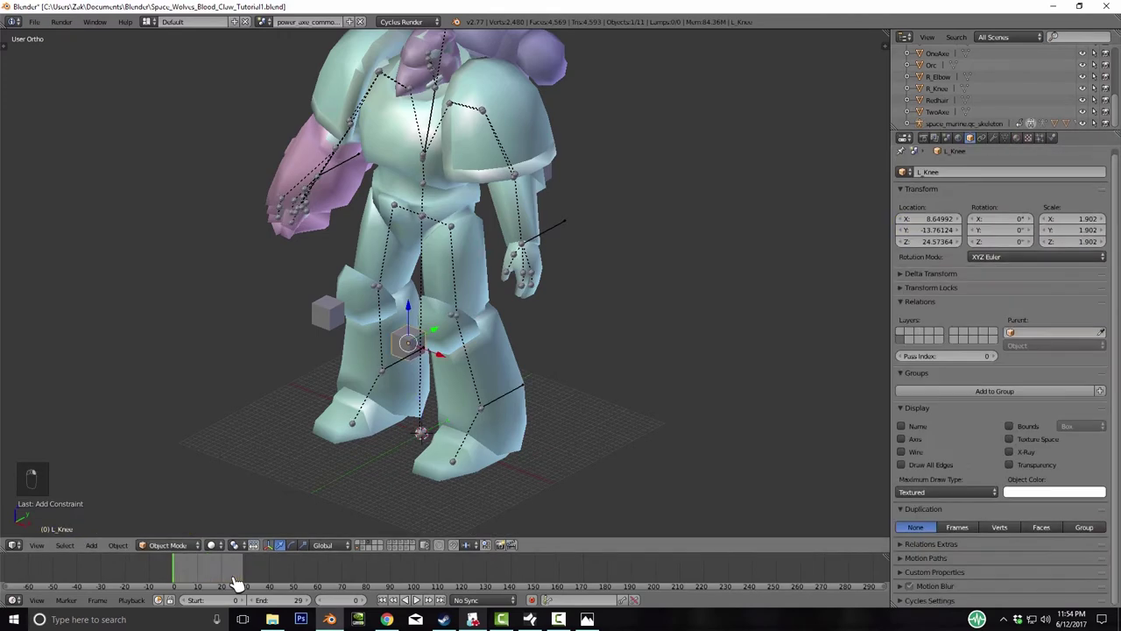
pyautogui.hotkey('ctrl', 'z')
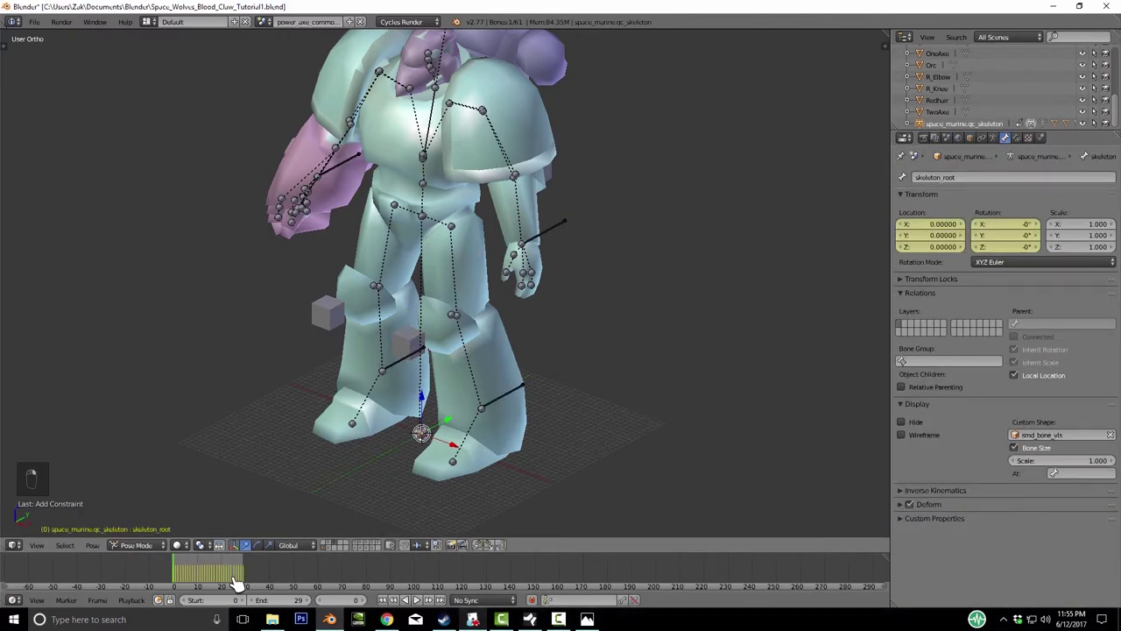
pyautogui.press('Home')
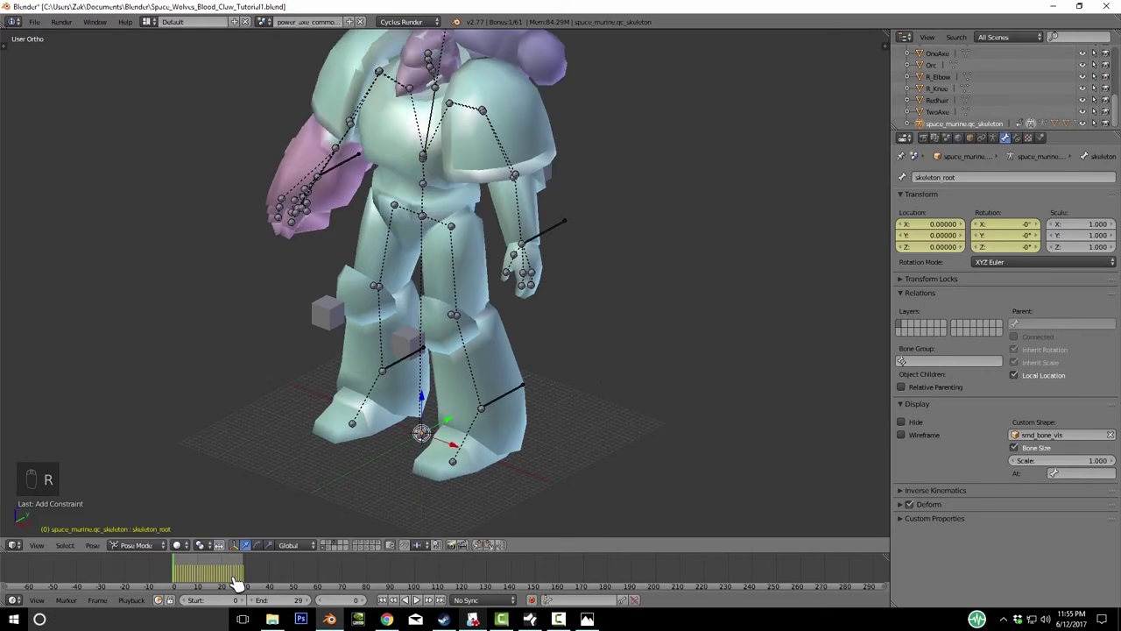
pyautogui.press('r')
pyautogui.press('r')
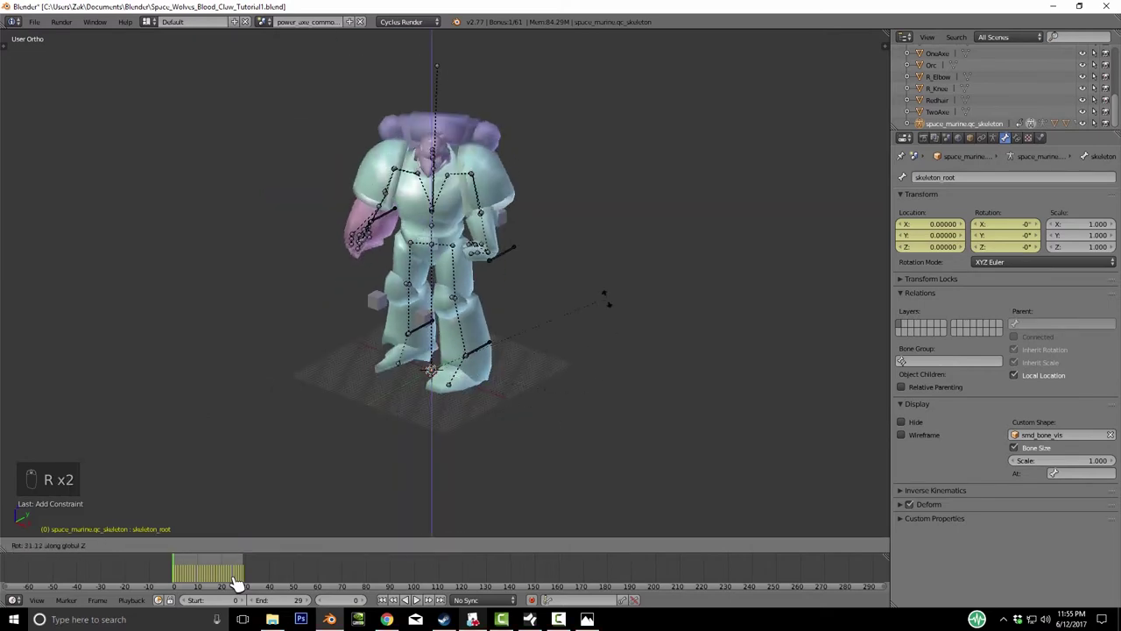
pyautogui.rightClick(236, 584)
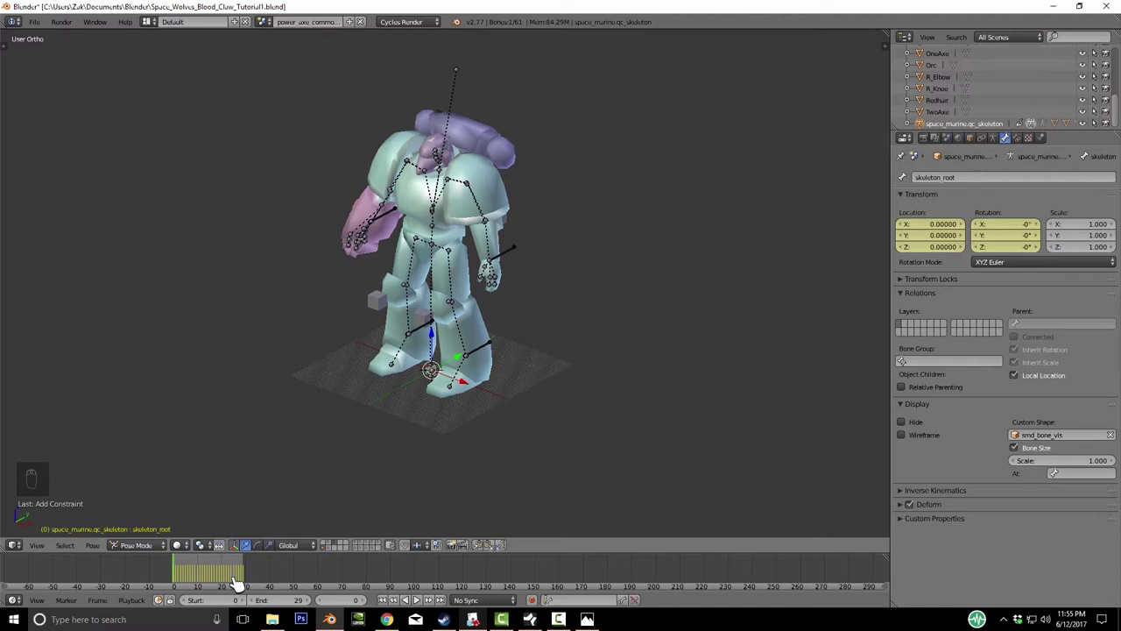
# - Zoom in on the legs and select the L_Foot_IK bone
pyautogui.press('KP_Decimal')
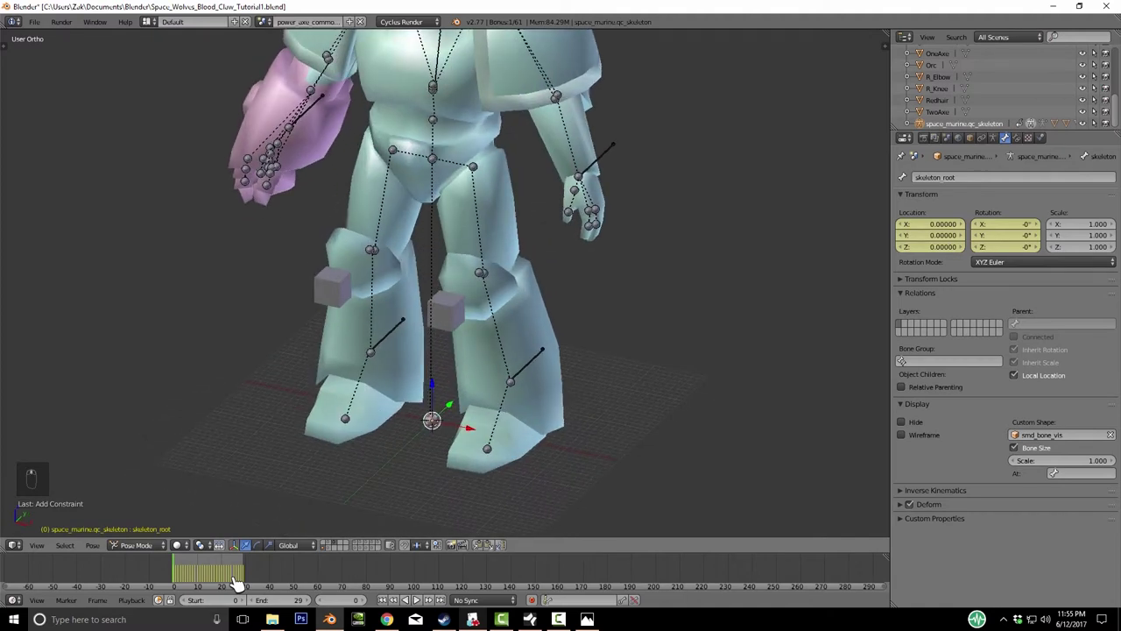
pyautogui.press(']')
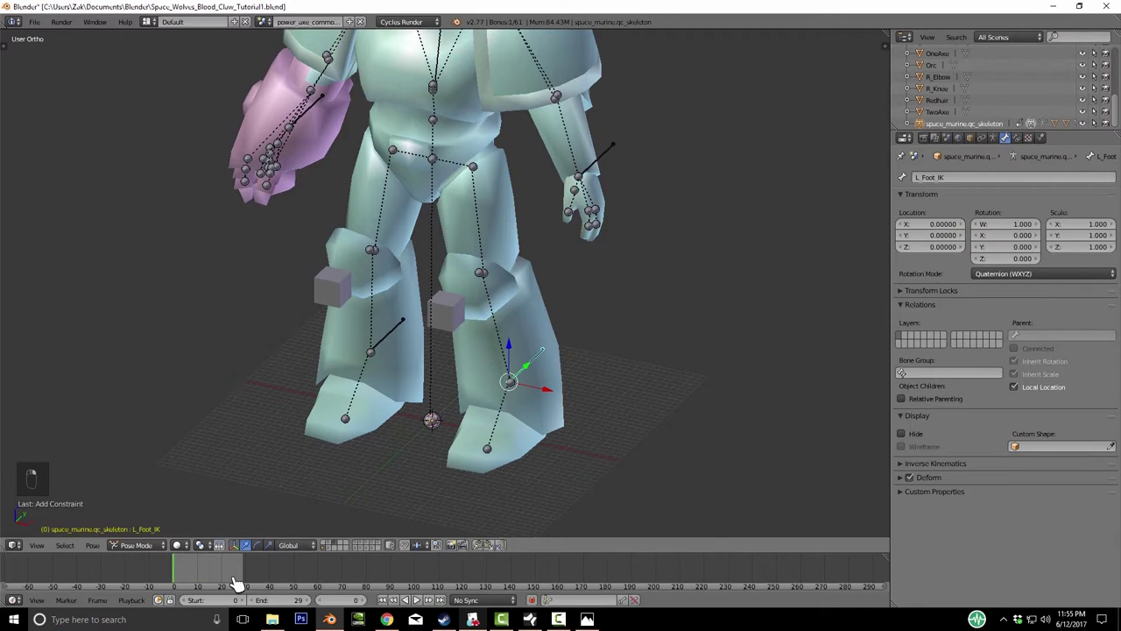
pyautogui.hotkey('ctrl', 'Tab')
# - In Edit Mode, parent L_Foot_IK and R_Foot_IK to skeleton_root
pyautogui.press('Return')
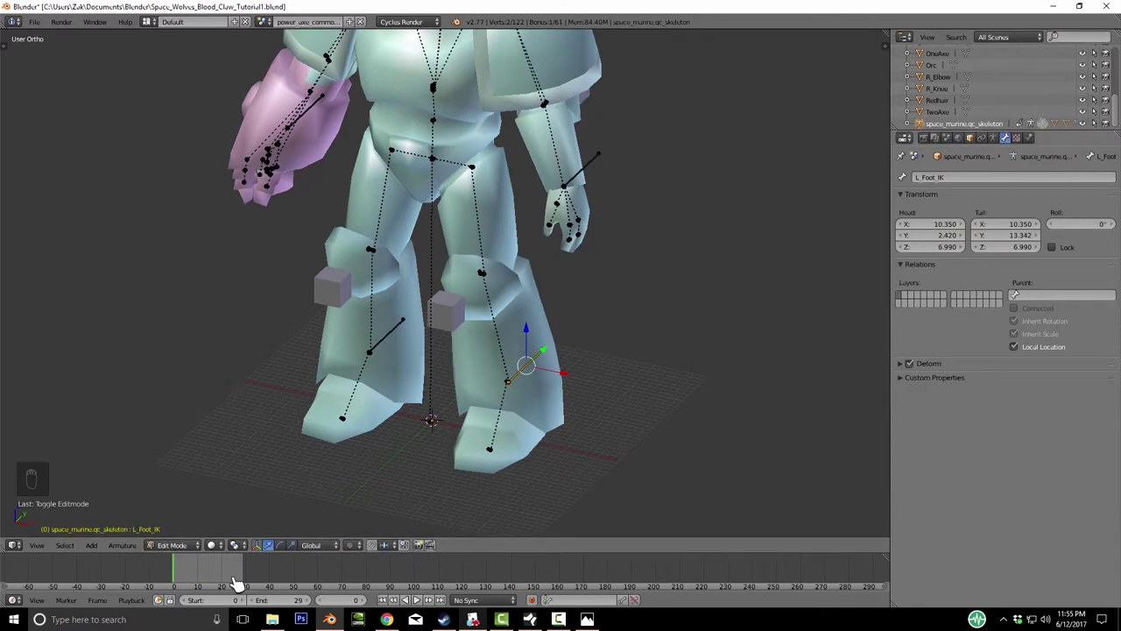
pyautogui.press('Down')
pyautogui.press('Down')
pyautogui.press('Down')
pyautogui.press('Down')
pyautogui.press('Down')
pyautogui.press('Down')
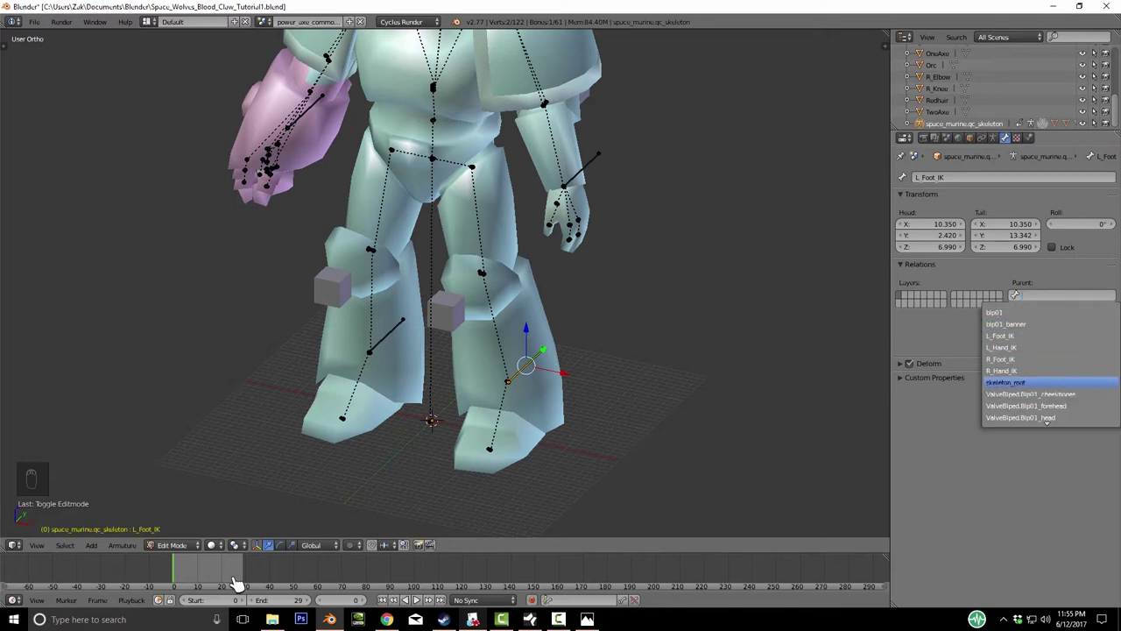
pyautogui.press('Return')
pyautogui.hotkey('ctrl', 'shift', 'm')
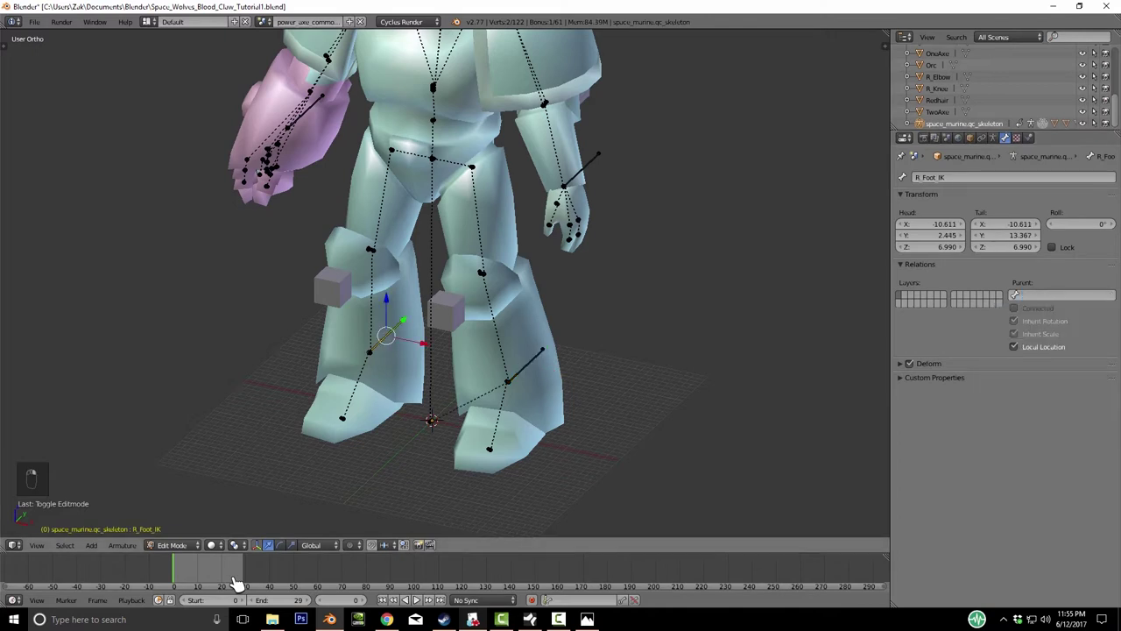
pyautogui.press('Return')
pyautogui.press('Down')
pyautogui.press('Down')
pyautogui.press('Down')
pyautogui.press('Down')
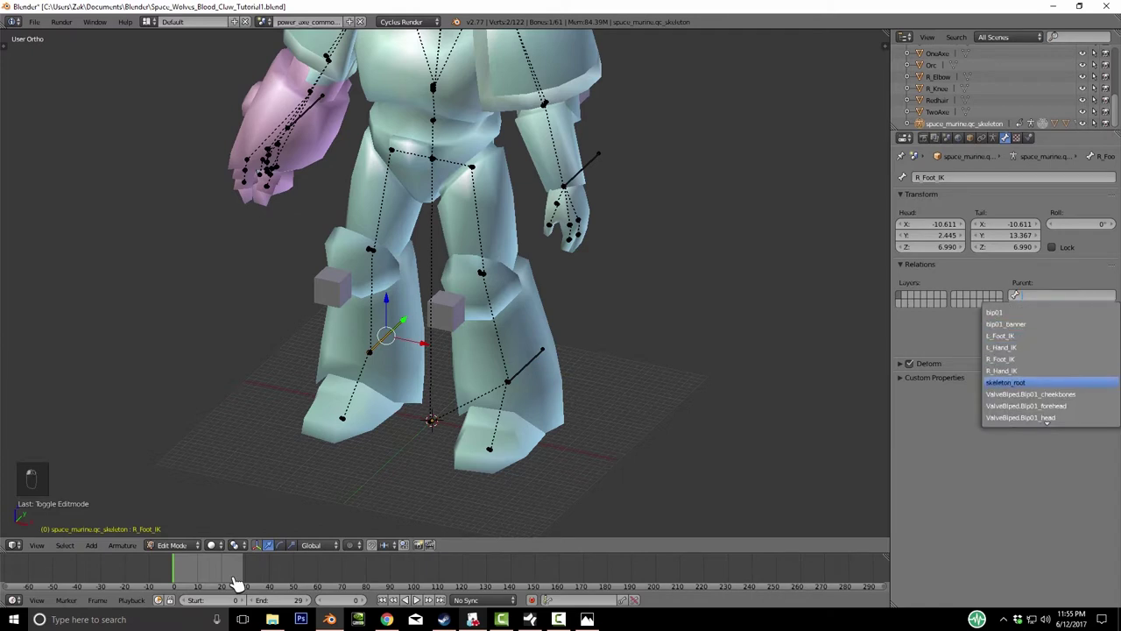
pyautogui.press('Return')
# - Parent L_Hand_IK and R_Hand_IK to skeleton_root
pyautogui.hotkey('ctrl', 'shift', 'm')
pyautogui.press('Return')
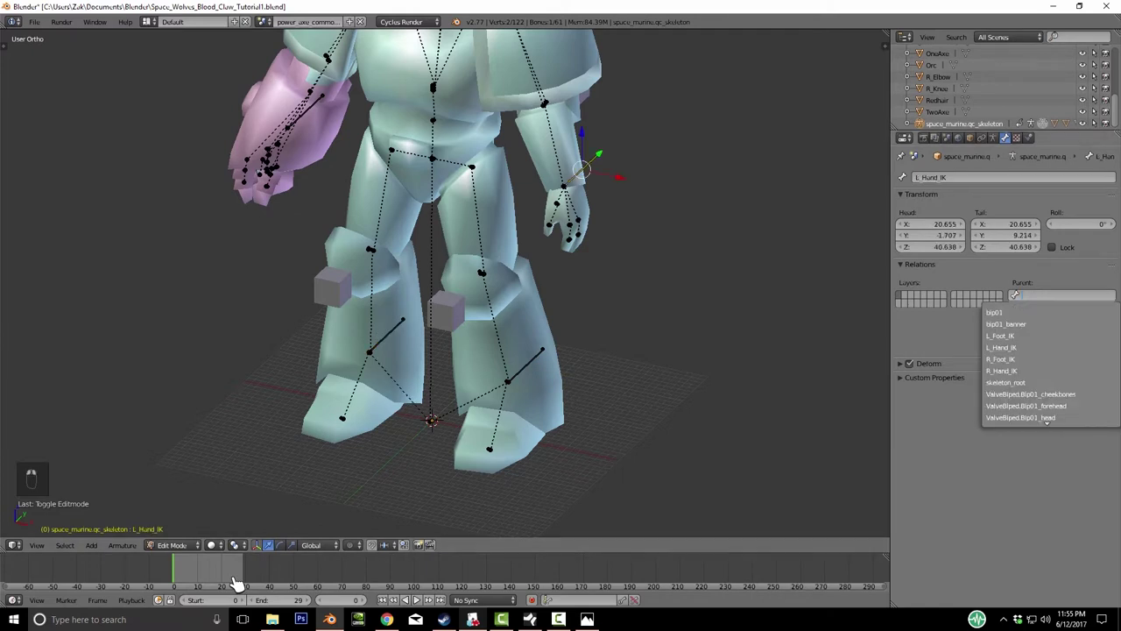
pyautogui.press('Return')
pyautogui.hotkey('ctrl', 'shift', 'm')
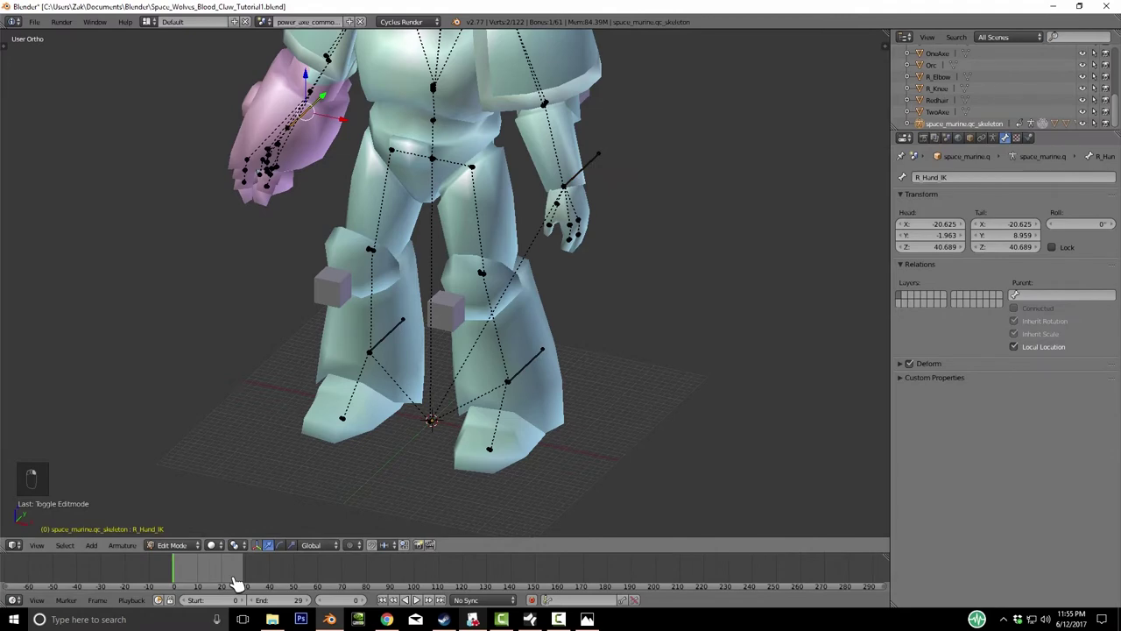
pyautogui.press('Return')
pyautogui.press('Down')
pyautogui.press('Down')
pyautogui.press('Down')
pyautogui.press('Return')
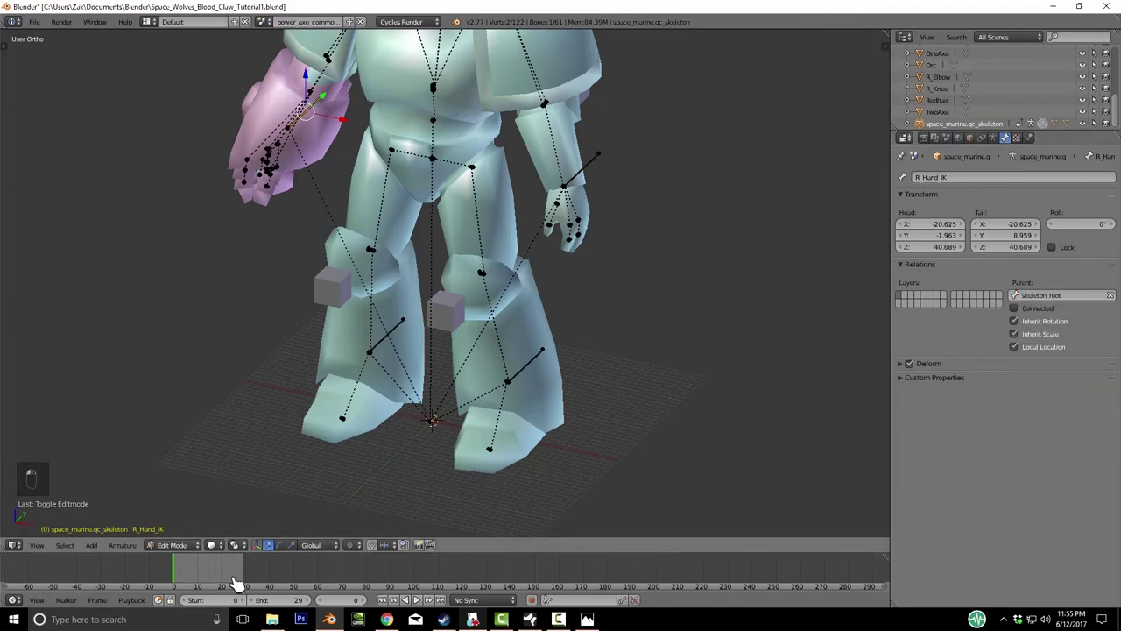
pyautogui.press('Home')
# - Parent the R_Knee pole target to the skeleton's skeleton_root bone with parent type Bone
pyautogui.hotkey('ctrl', 'Tab')
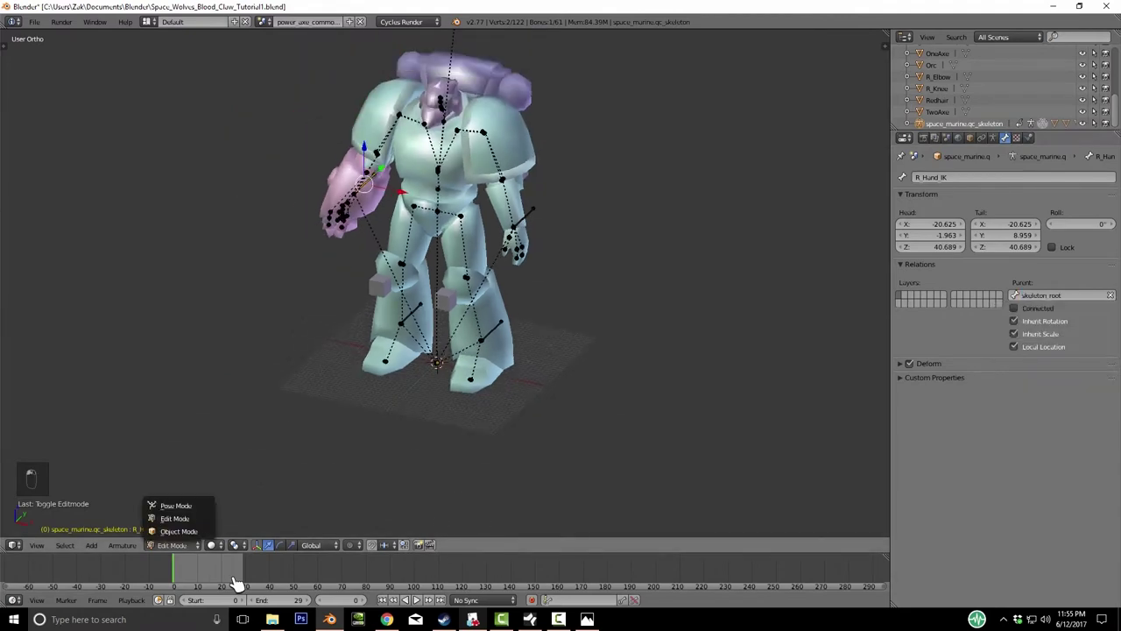
pyautogui.press('Return')
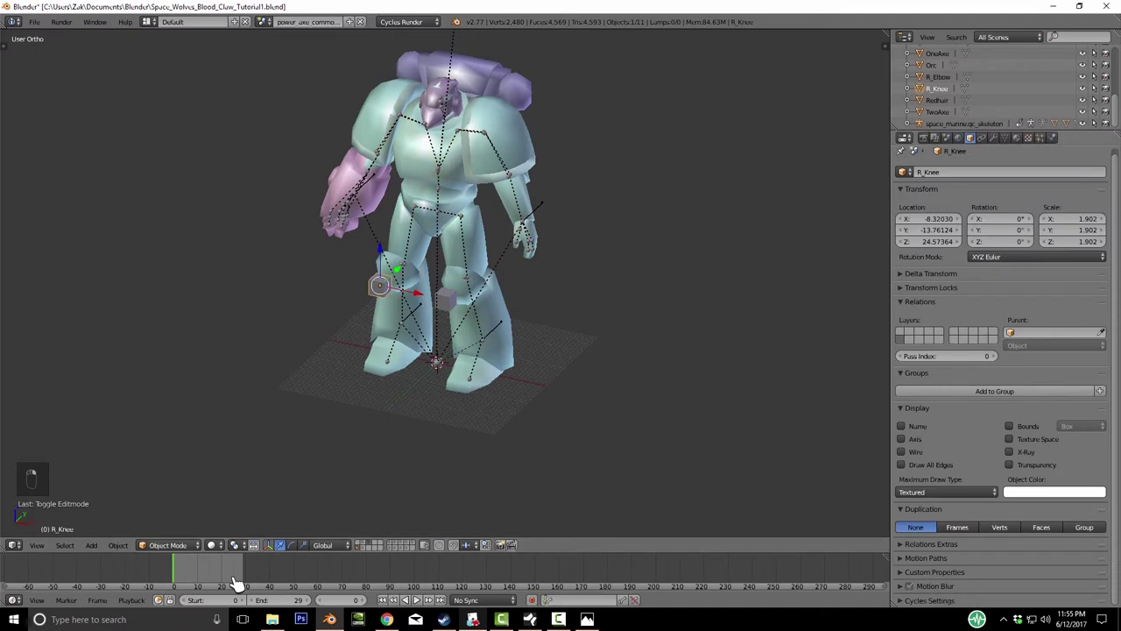
pyautogui.press('Return')
pyautogui.press('Down')
pyautogui.press('Down')
pyautogui.press('Down')
pyautogui.press('Down')
pyautogui.press('Down')
pyautogui.press('Down')
pyautogui.press('Down')
pyautogui.press('Down')
pyautogui.press('Down')
pyautogui.press('Down')
pyautogui.press('Down')
pyautogui.press('Down')
pyautogui.press('Down')
pyautogui.press('Down')
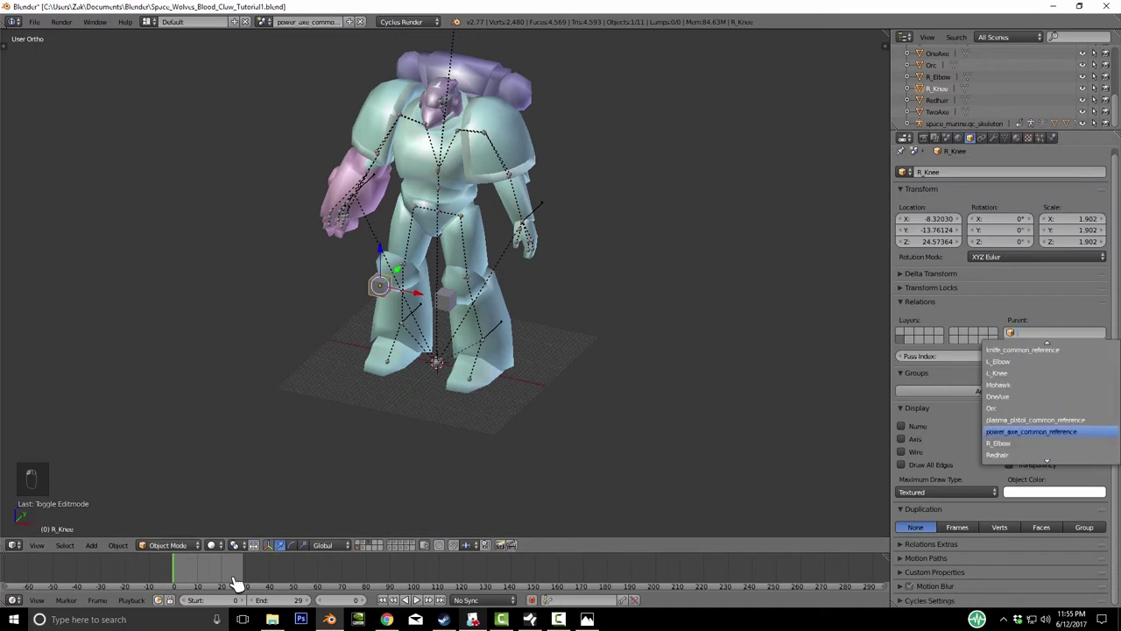
pyautogui.press('Down')
pyautogui.press('Up')
pyautogui.press('Up')
pyautogui.press('Up')
pyautogui.press('Up')
pyautogui.press('Up')
pyautogui.press('Up')
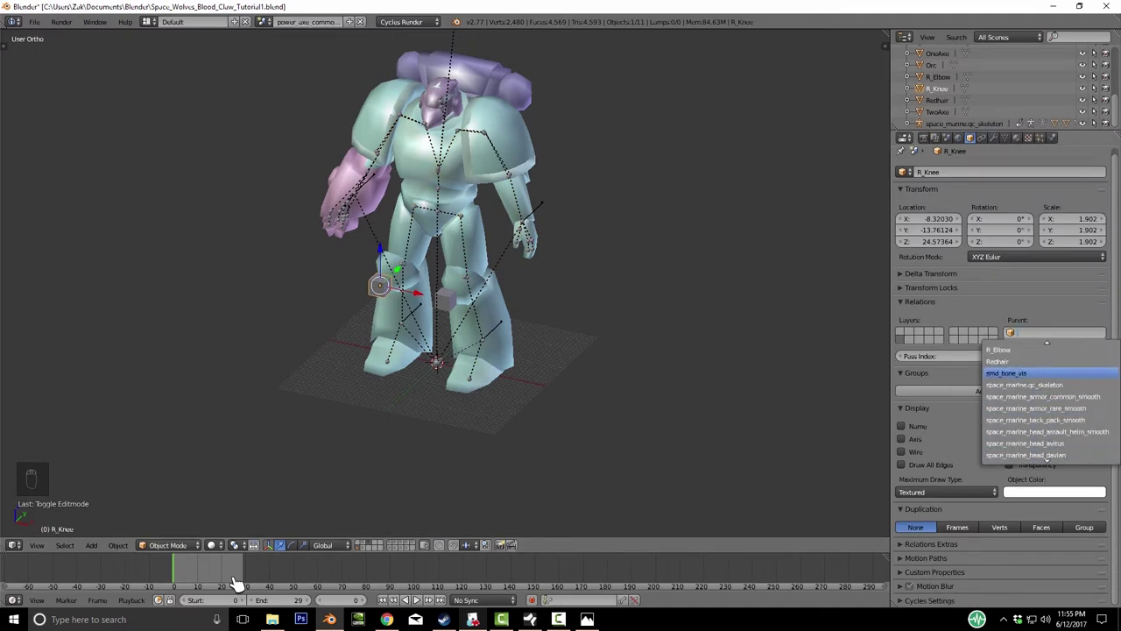
pyautogui.press('Return')
pyautogui.press('Return')
pyautogui.press('Up')
pyautogui.press('Up')
pyautogui.press('Return')
pyautogui.press('Return')
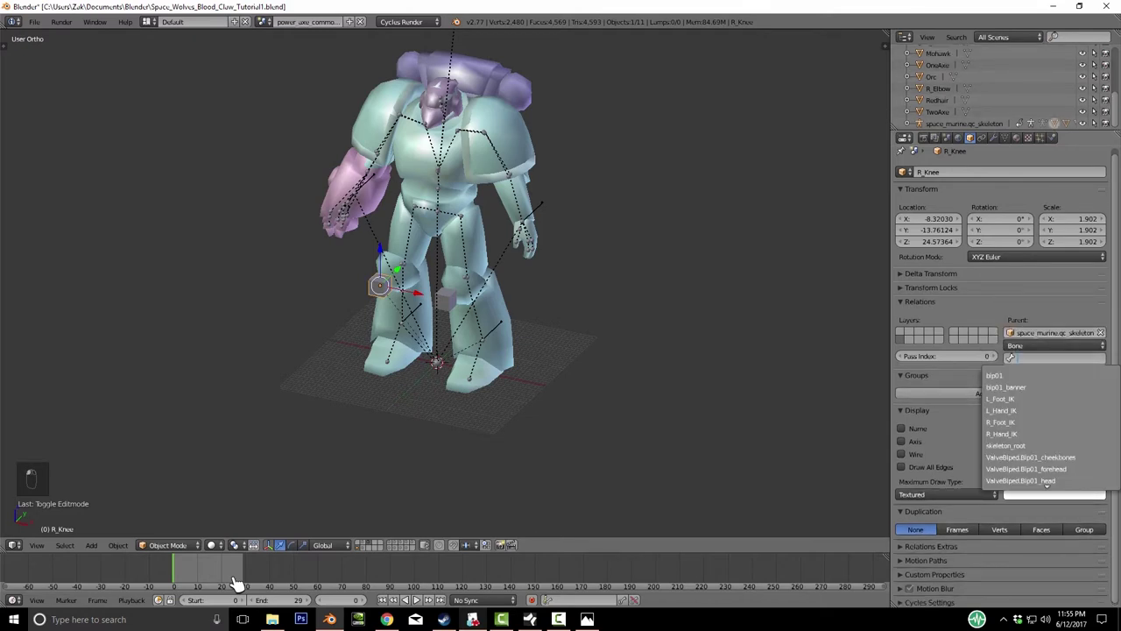
pyautogui.press('Down')
pyautogui.press('Down')
pyautogui.press('Down')
pyautogui.press('Down')
pyautogui.press('Down')
pyautogui.press('Return')
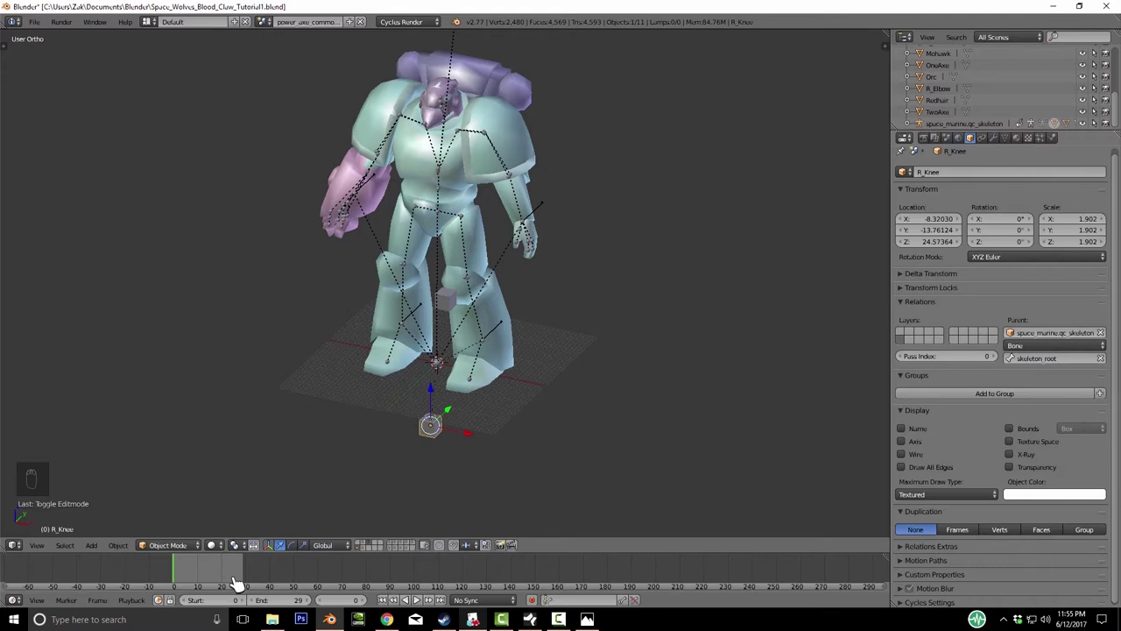
# - In Right Ortho view, move R_Knee in front of the right knee, to about -7.00, 25.15, -25.27
pyautogui.press('KP_4')
pyautogui.press('KP_4')
pyautogui.press('KP_4')
pyautogui.press('KP_4')
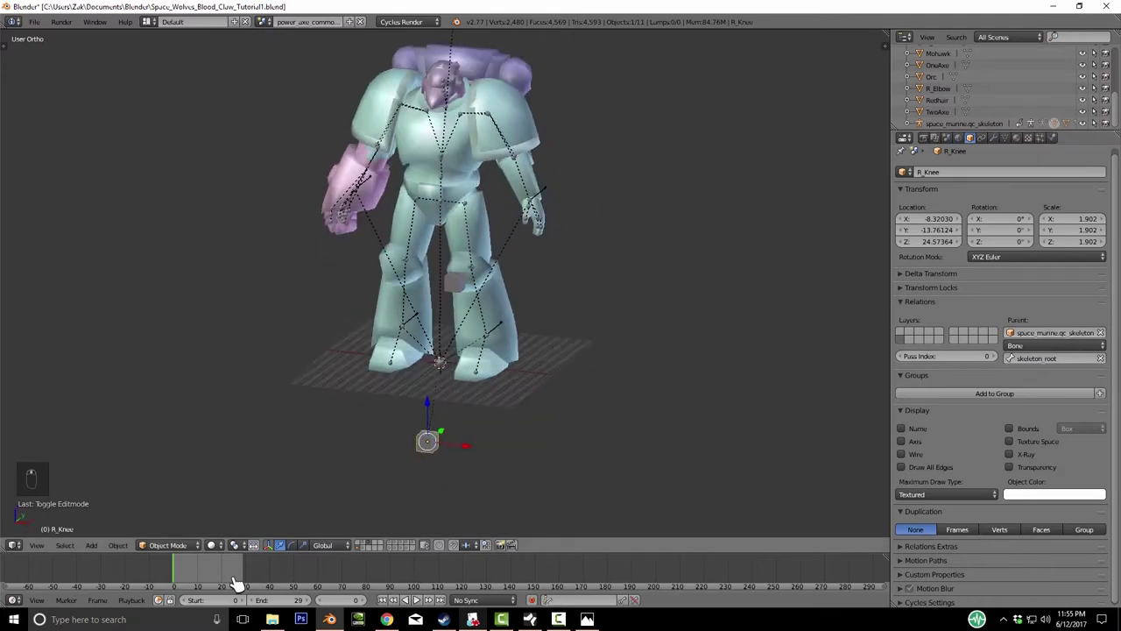
pyautogui.press('KP_4')
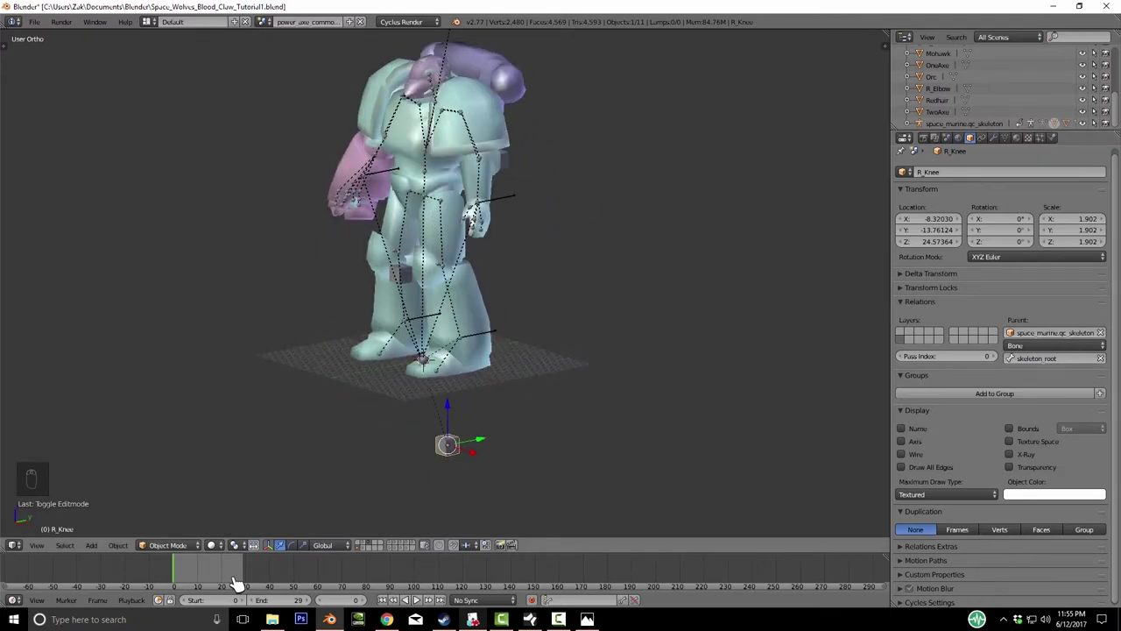
pyautogui.press('KP_6')
pyautogui.press('KP_3')
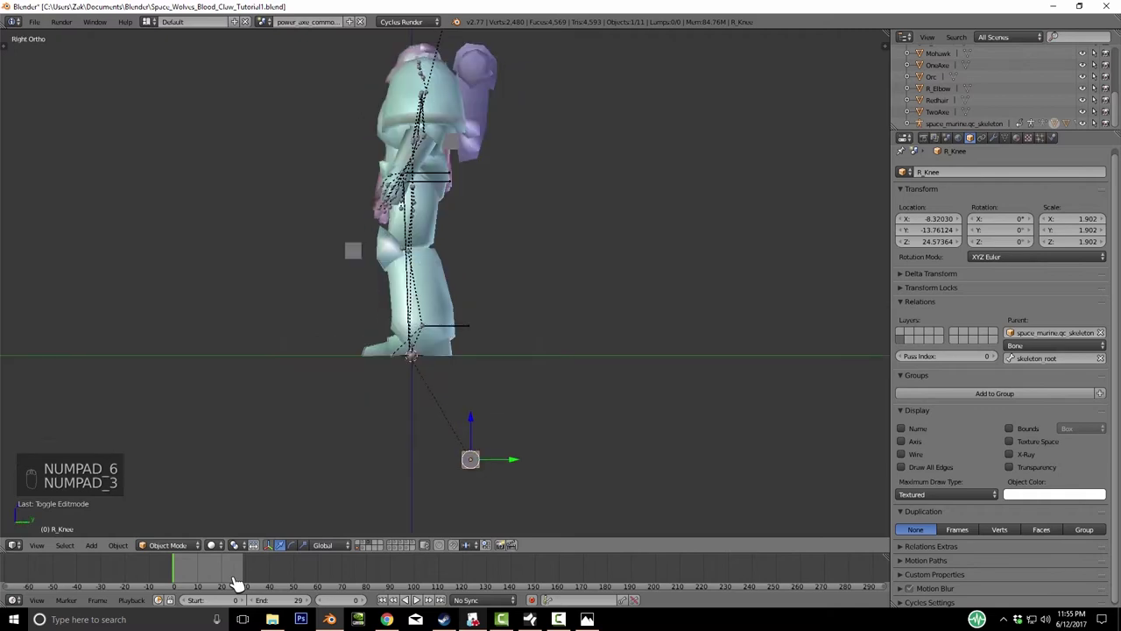
pyautogui.press('g')
pyautogui.click(236, 583)
pyautogui.moveTo(236, 583); pyautogui.dragTo(237, 582, button='middle')
pyautogui.press('g')
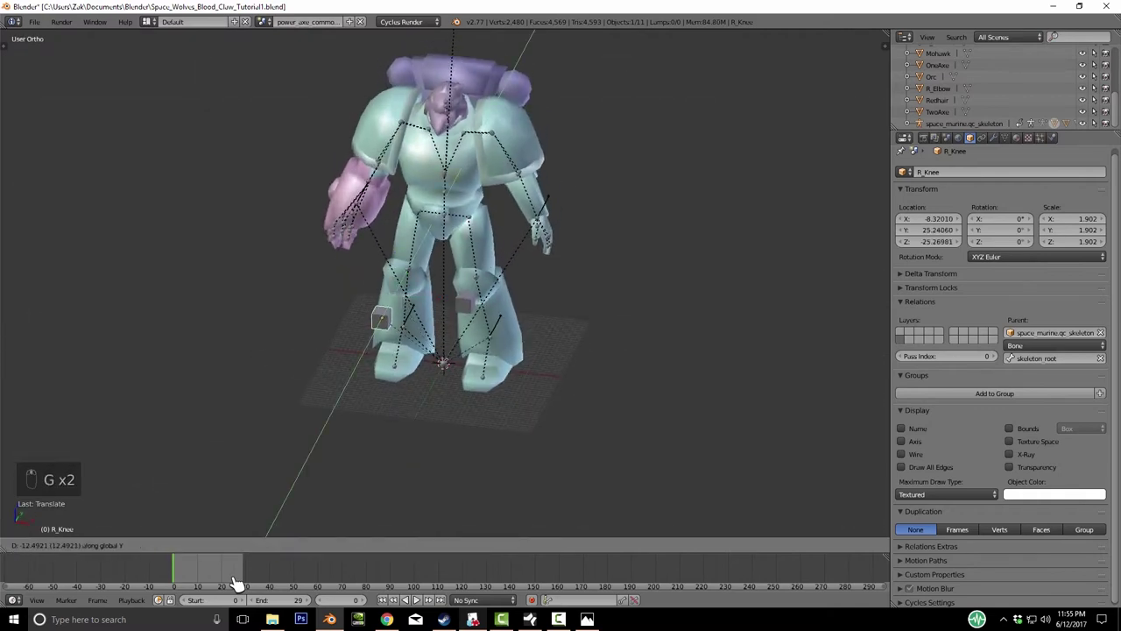
pyautogui.press('g')
pyautogui.middleClick(237, 583)
pyautogui.click(236, 583)
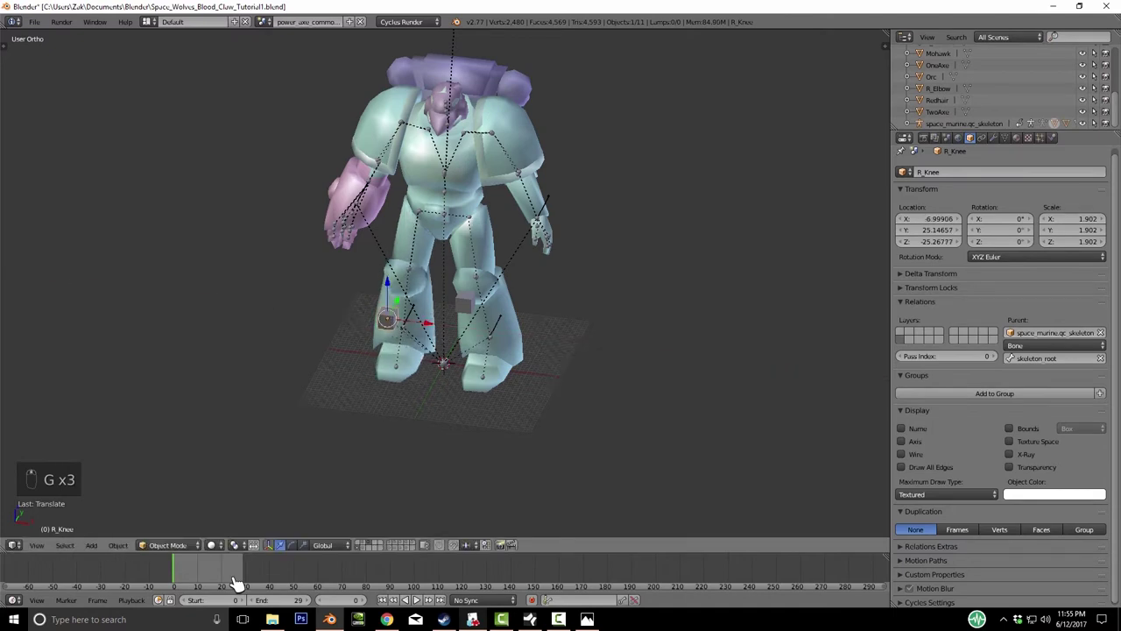
pyautogui.moveTo(236, 583); pyautogui.dragTo(236, 583, button='middle')
# - Parent L_Knee to space_marine.qc_skeleton, parent type Bone, on the skeleton_root bone
pyautogui.rightClick(237, 583)
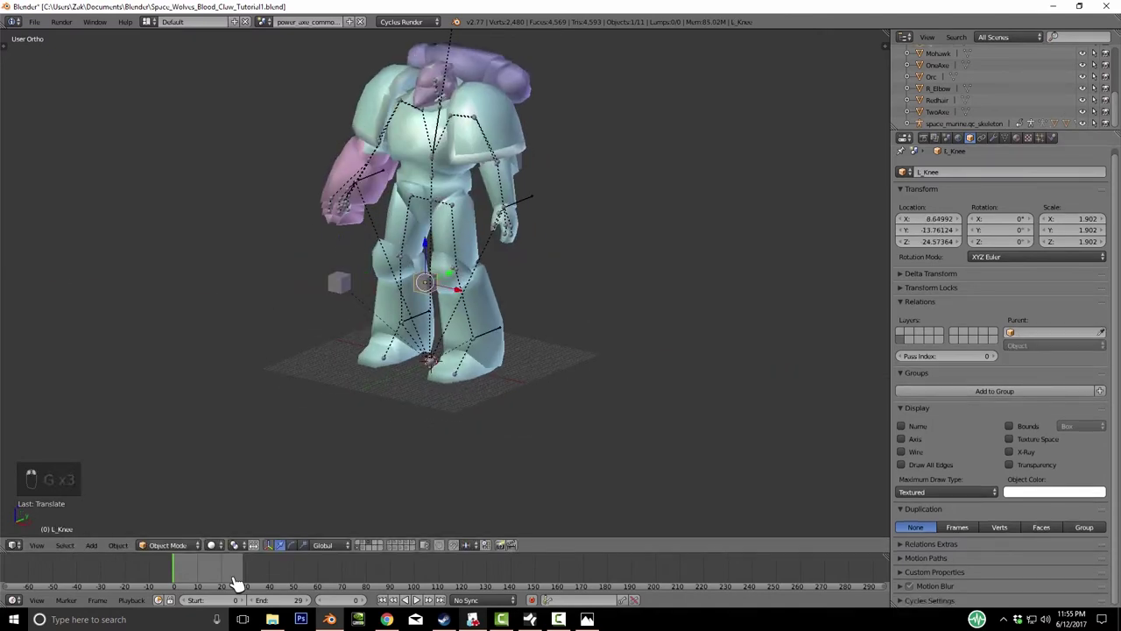
pyautogui.click(1051, 333)
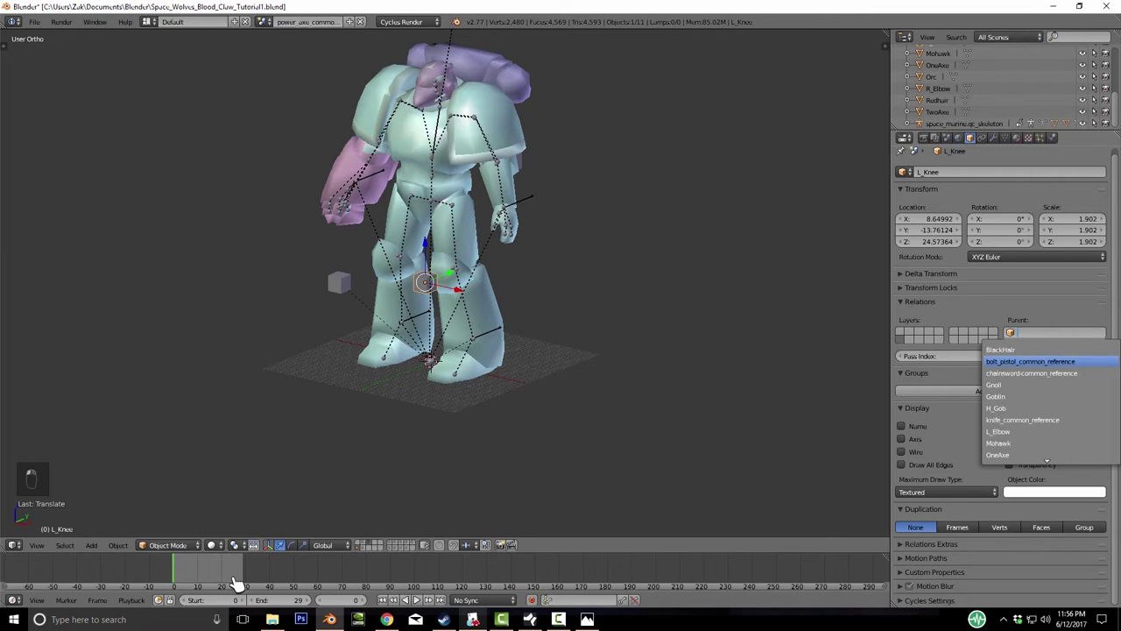
pyautogui.scroll(-10, 1047, 403)
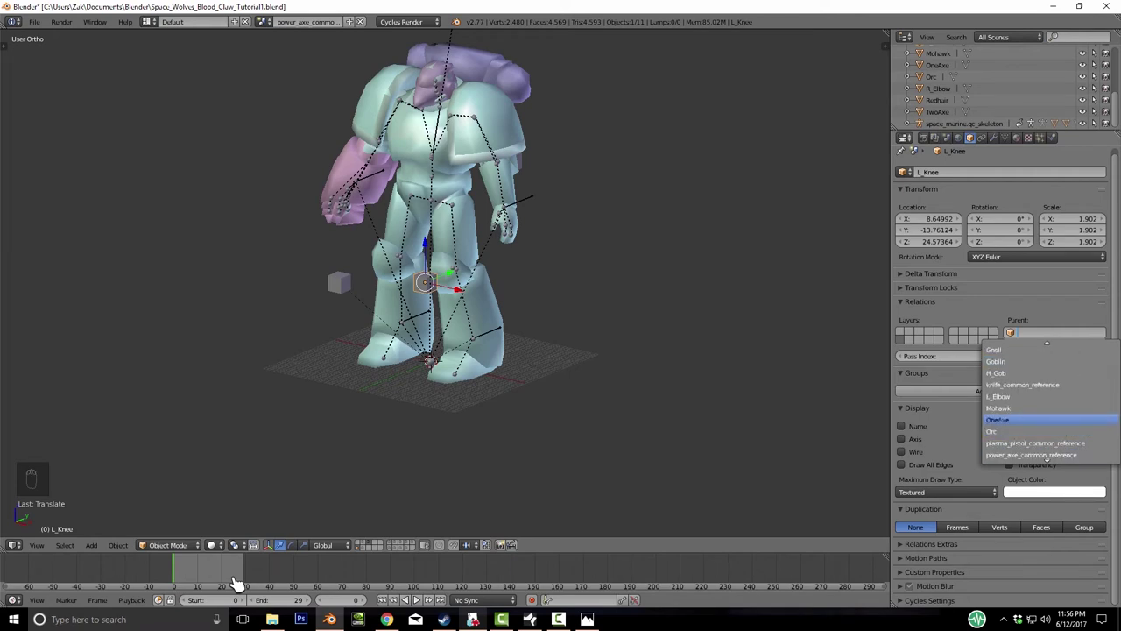
pyautogui.click(1034, 421)
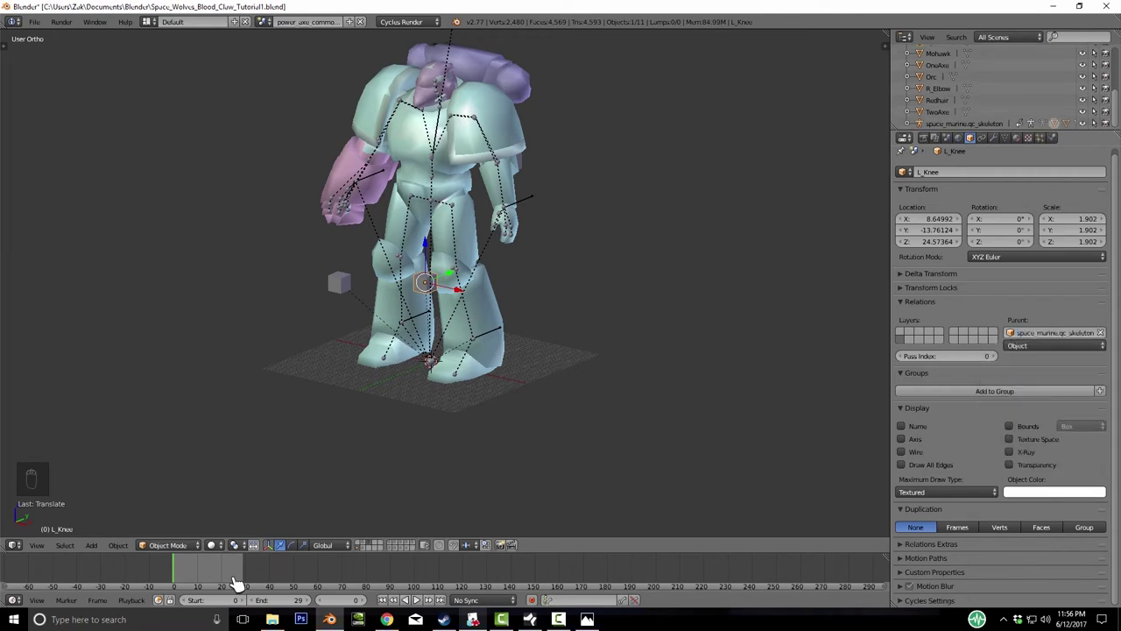
pyautogui.click(1056, 345)
pyautogui.click(1051, 303)
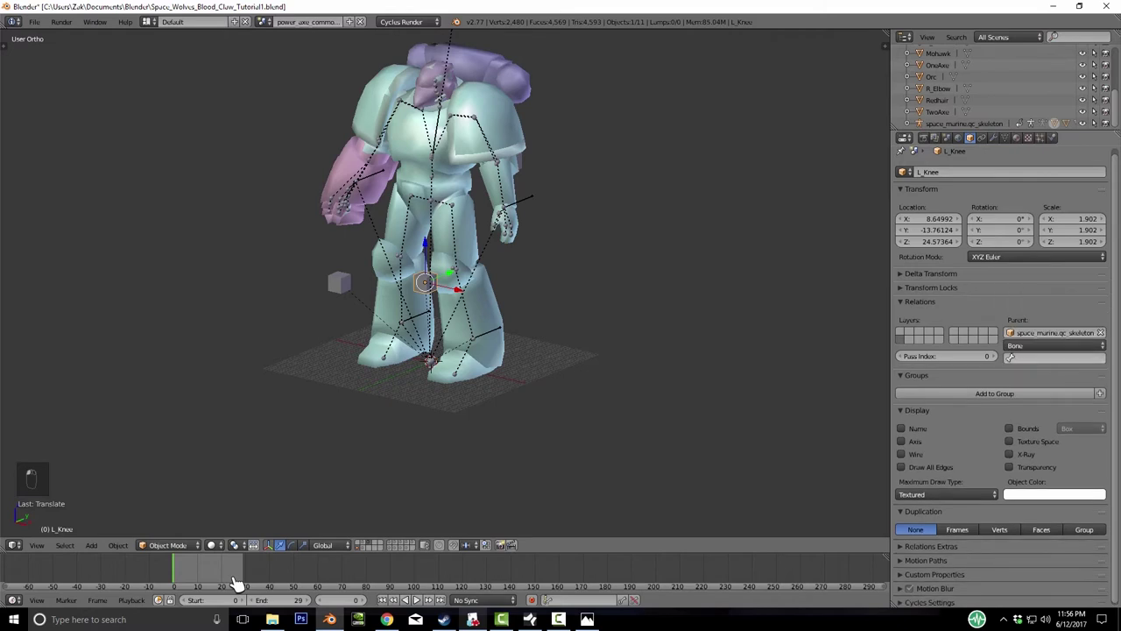
pyautogui.click(1060, 357)
pyautogui.click(1006, 445)
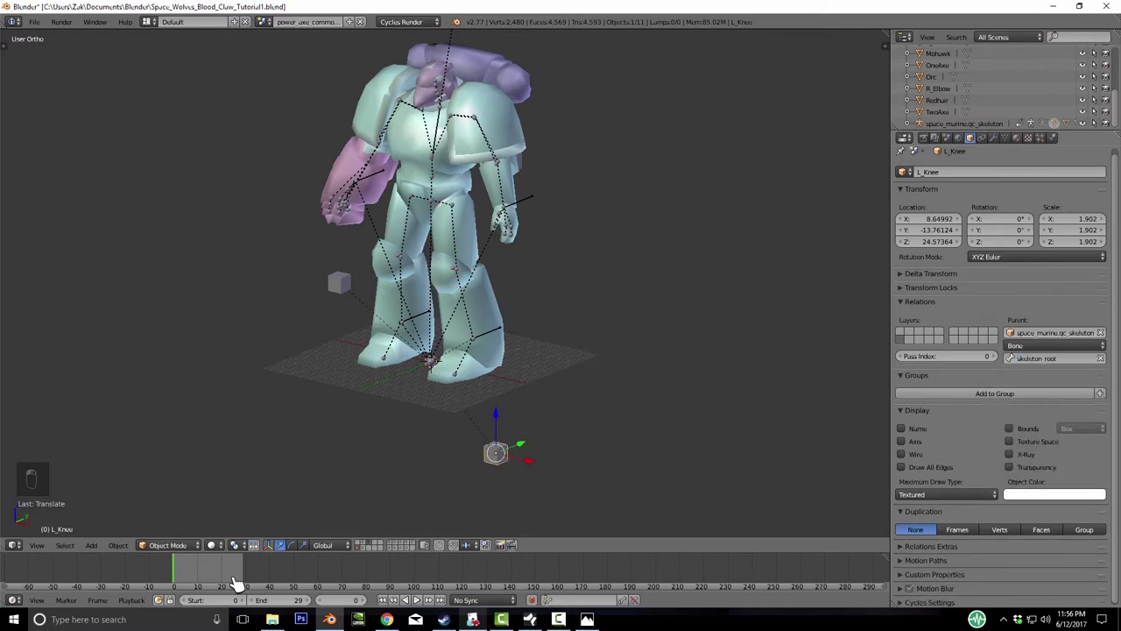
# - Place the L_Knee pole target in front of the left knee at about 8.65, 24.87, -26.63
pyautogui.press('KP_3')
pyautogui.press('g')
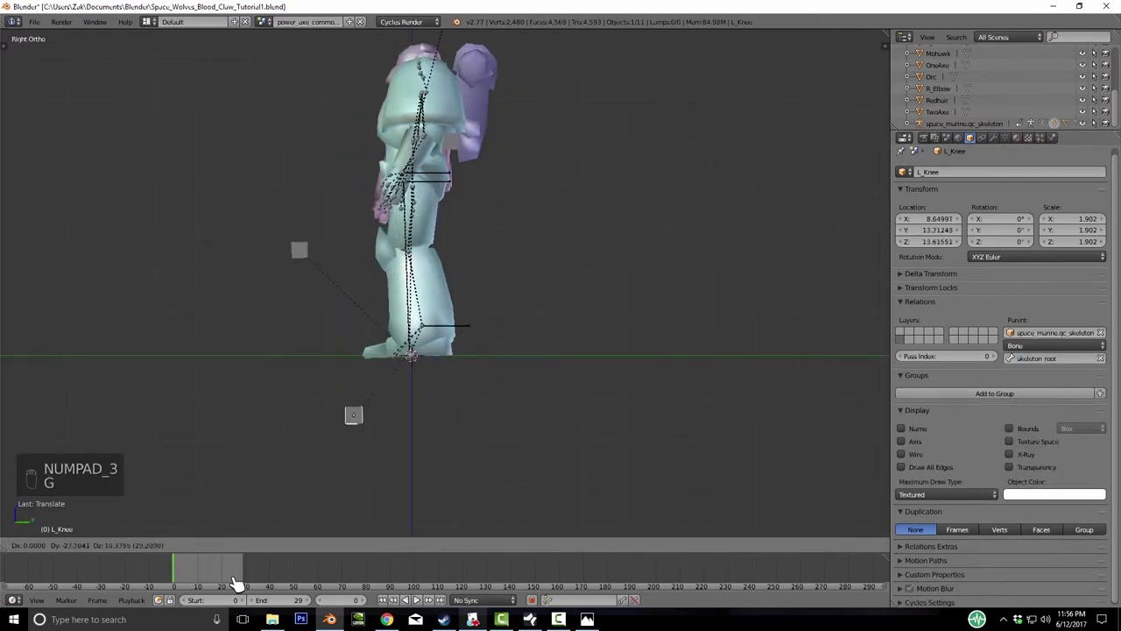
pyautogui.moveTo(237, 583); pyautogui.dragTo(236, 583, button='middle')
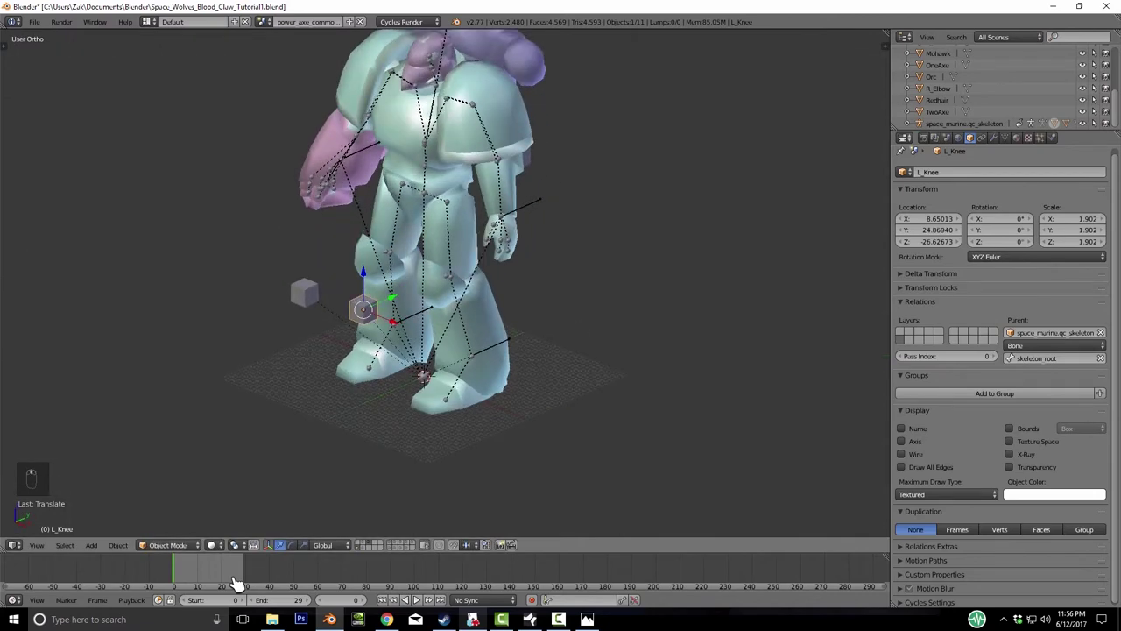
pyautogui.press('KP_3')
pyautogui.moveTo(236, 583); pyautogui.dragTo(236, 583, button='middle')
# - Move the R_Elbow pole target along the Y axis to Y 18.67124
pyautogui.press('g')
pyautogui.press('y')
pyautogui.click(237, 583)
# - Parent L_Elbow to the space marine skeleton with parent type Bone on skeleton_root
pyautogui.rightClick(237, 582)
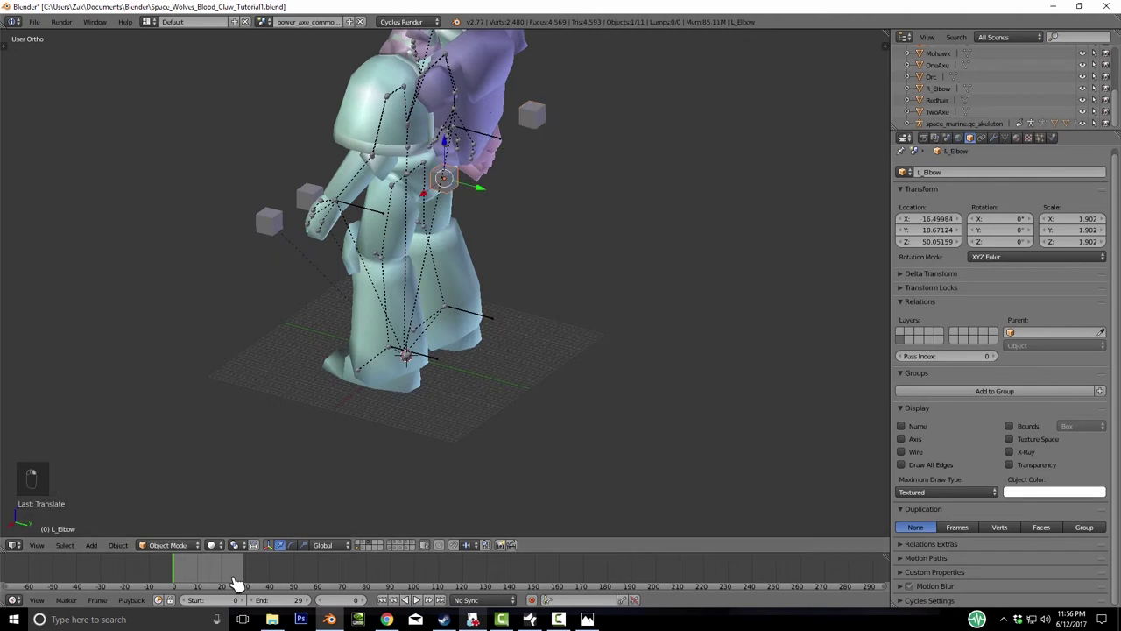
pyautogui.click(1055, 332)
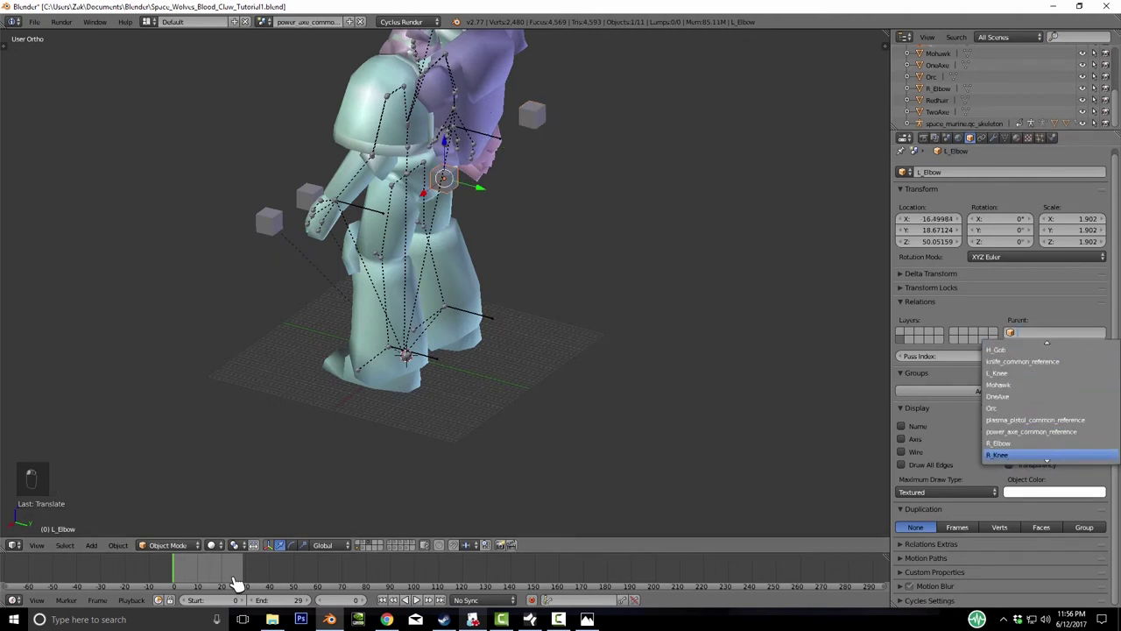
pyautogui.scroll(-3, 1043, 438)
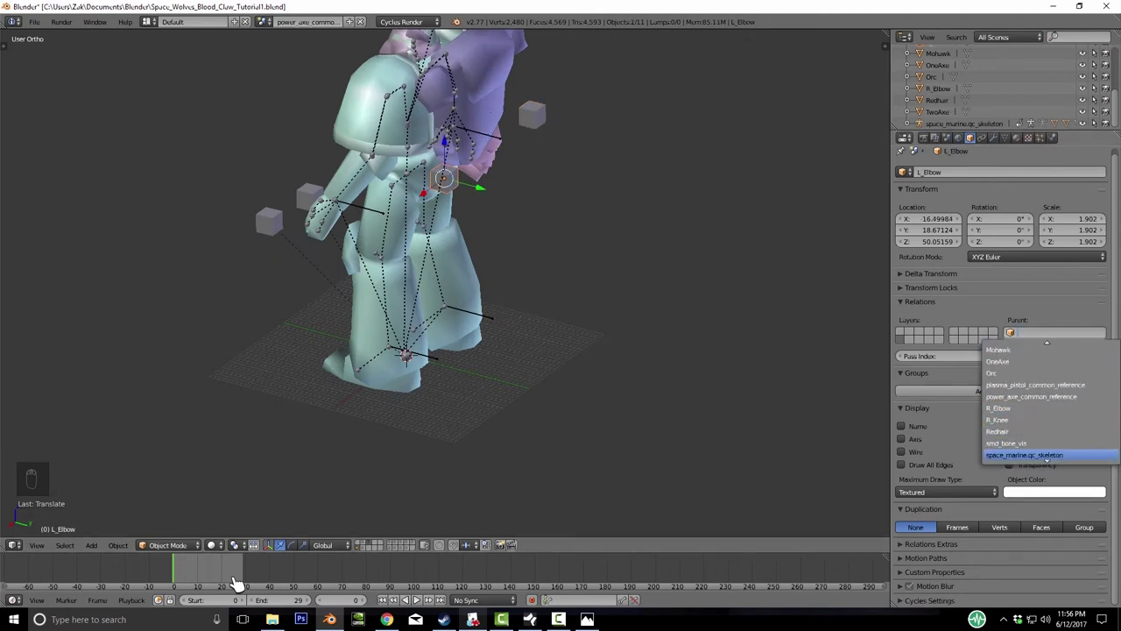
pyautogui.click(1034, 455)
pyautogui.click(1051, 306)
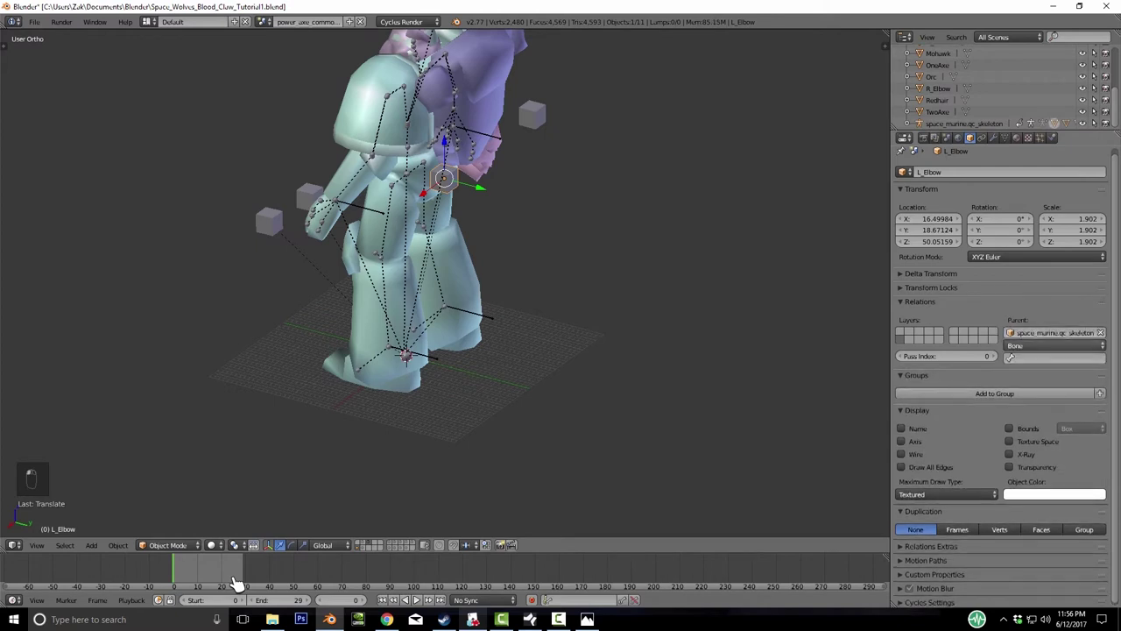
pyautogui.click(1058, 358)
pyautogui.press('Down')
pyautogui.press('Return')
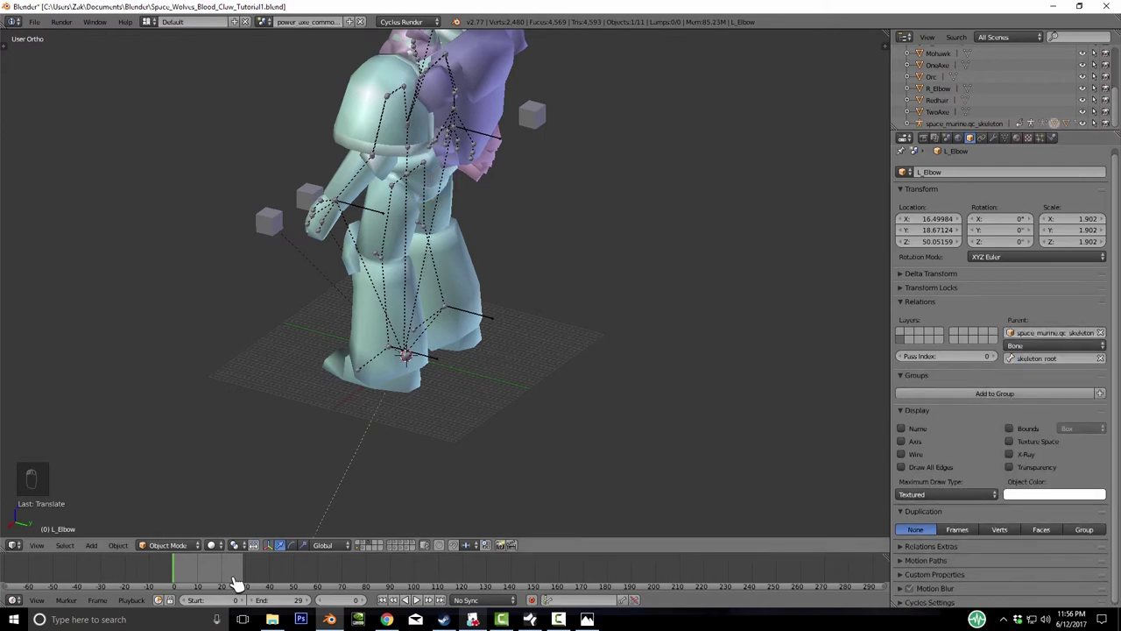
# - In Right Ortho view, move the L_Elbow pole target back behind the left elbow
pyautogui.press('KP_3')
pyautogui.press('g')
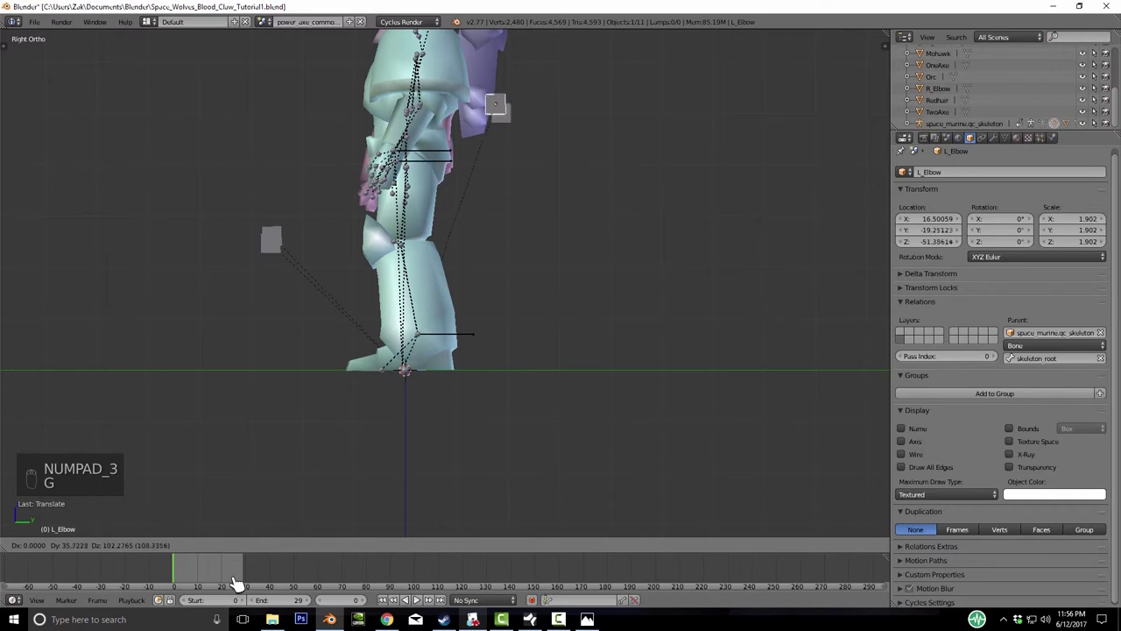
pyautogui.press('Return')
pyautogui.moveTo(438, 263); pyautogui.dragTo(491, 263, button='middle')
# - Parent R_Elbow to the skeleton with parent type Bone on skeleton_root
pyautogui.rightClick(518, 145)
pyautogui.click(1056, 333)
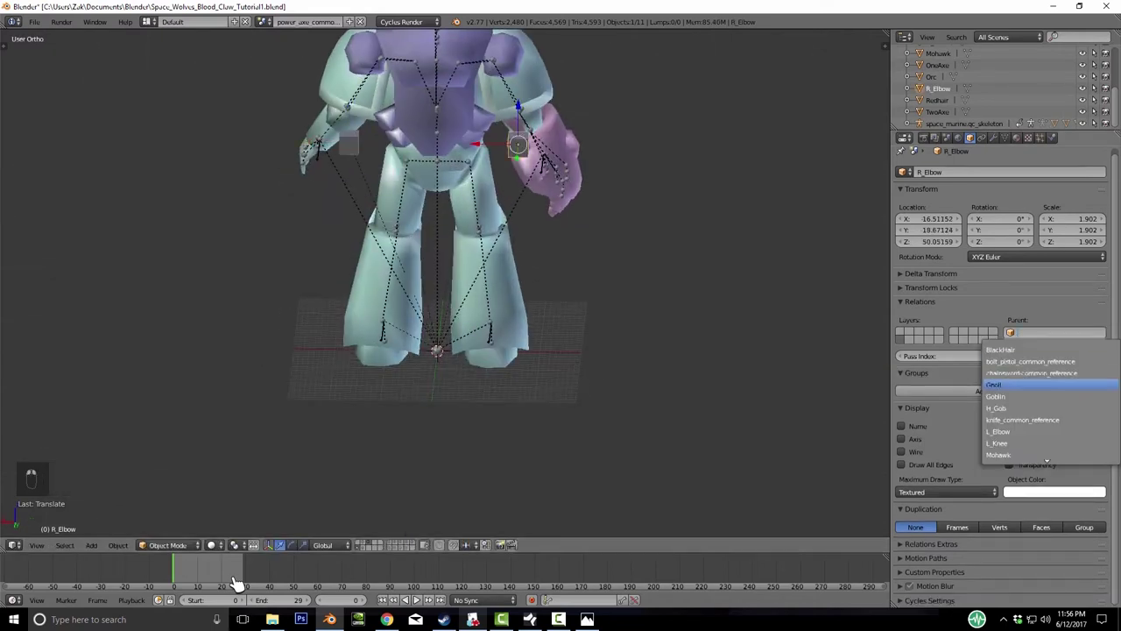
pyautogui.press('Down')
pyautogui.press('Down')
pyautogui.press('Down')
pyautogui.press('Down')
pyautogui.press('Down')
pyautogui.press('Down')
pyautogui.press('Down')
pyautogui.press('Down')
pyautogui.press('Down')
pyautogui.press('Down')
pyautogui.press('Down')
pyautogui.press('Down')
pyautogui.press('Down')
pyautogui.press('Down')
pyautogui.press('Down')
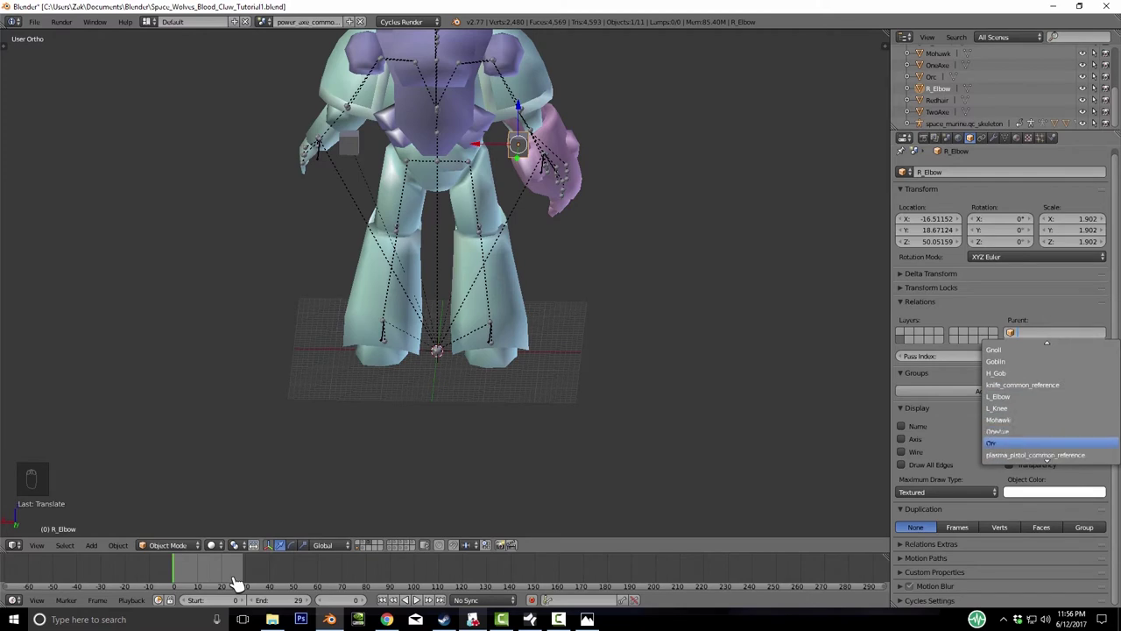
pyautogui.press('Up')
pyautogui.press('Up')
pyautogui.press('Up')
pyautogui.press('Up')
pyautogui.press('Up')
pyautogui.press('Up')
pyautogui.press('Return')
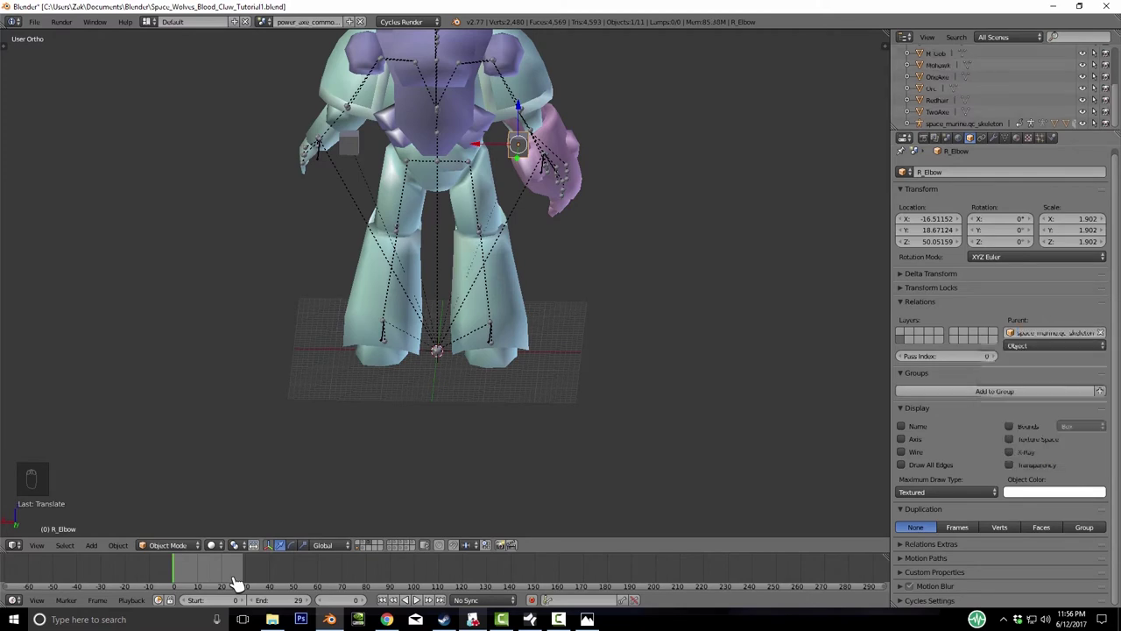
pyautogui.click(1056, 345)
pyautogui.click(1014, 306)
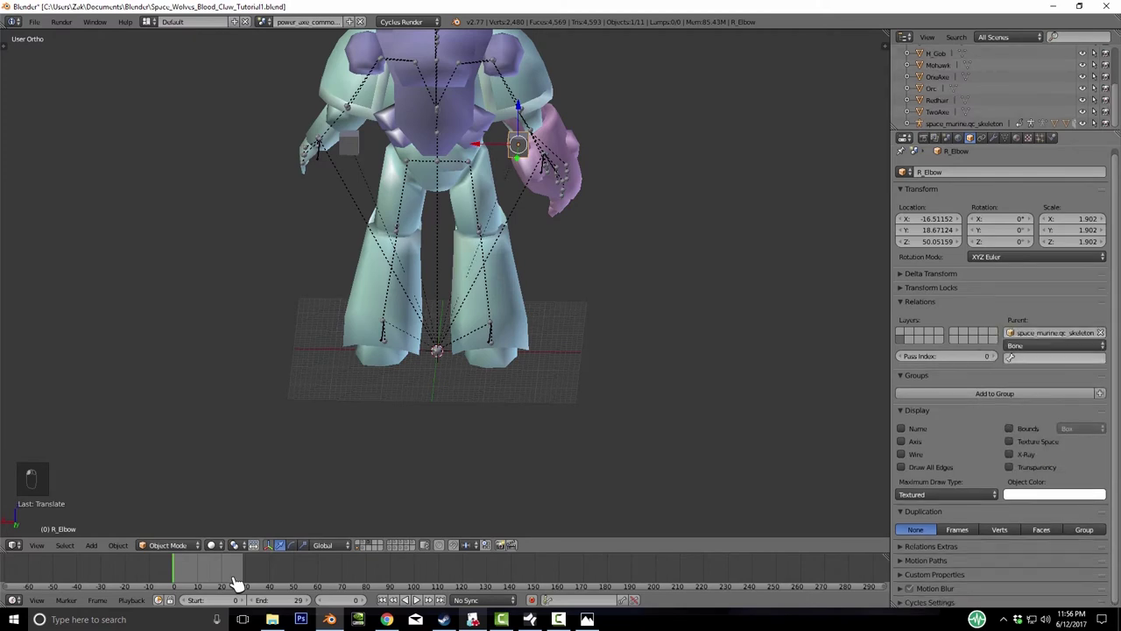
pyautogui.click(1055, 357)
pyautogui.press('Up')
pyautogui.press('Down')
pyautogui.press('Down')
pyautogui.press('Down')
pyautogui.press('Down')
pyautogui.press('Up')
pyautogui.press('Up')
pyautogui.press('Up')
pyautogui.press('Return')
# - Move the R_Elbow pole target behind the right elbow to -16.51, -19.82, -49.59
pyautogui.press('KP_3')
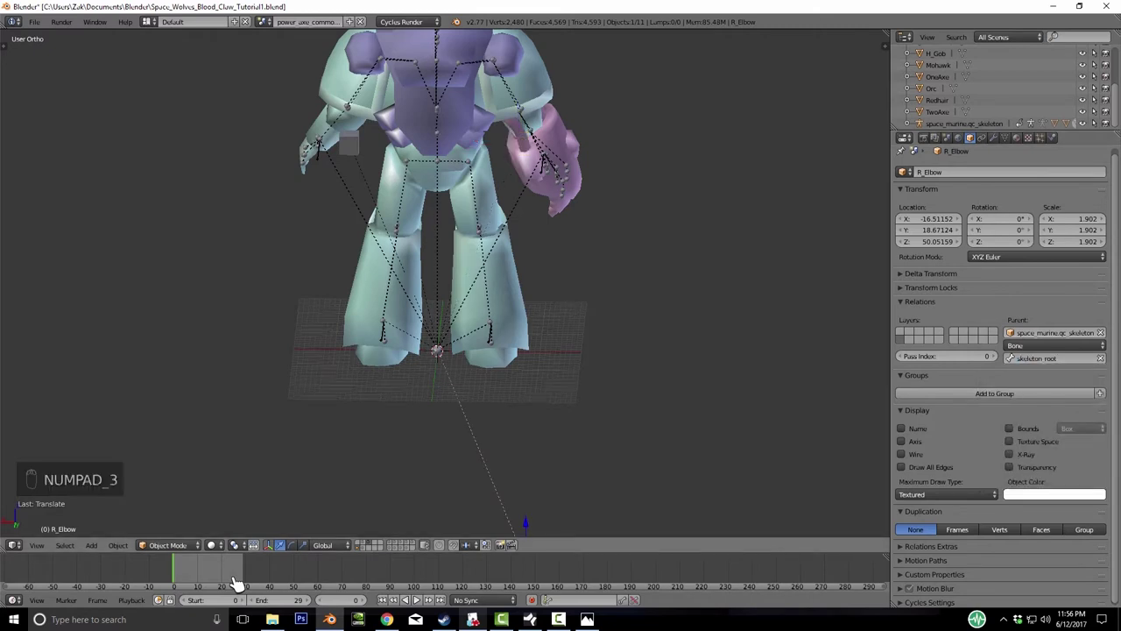
pyautogui.press('g')
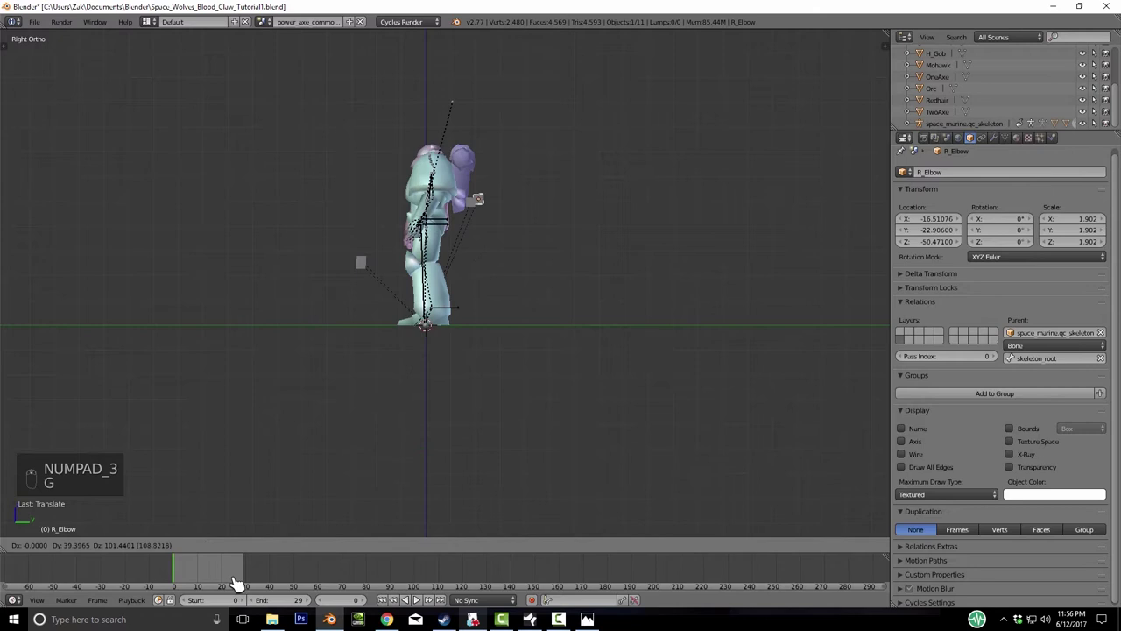
pyautogui.click(237, 583)
# - Save over Space_Wolves_Blood_Claw_Tutorial1.blend, then orbit and zoom around the rig to inspect it
pyautogui.hotkey('ctrl', 's')
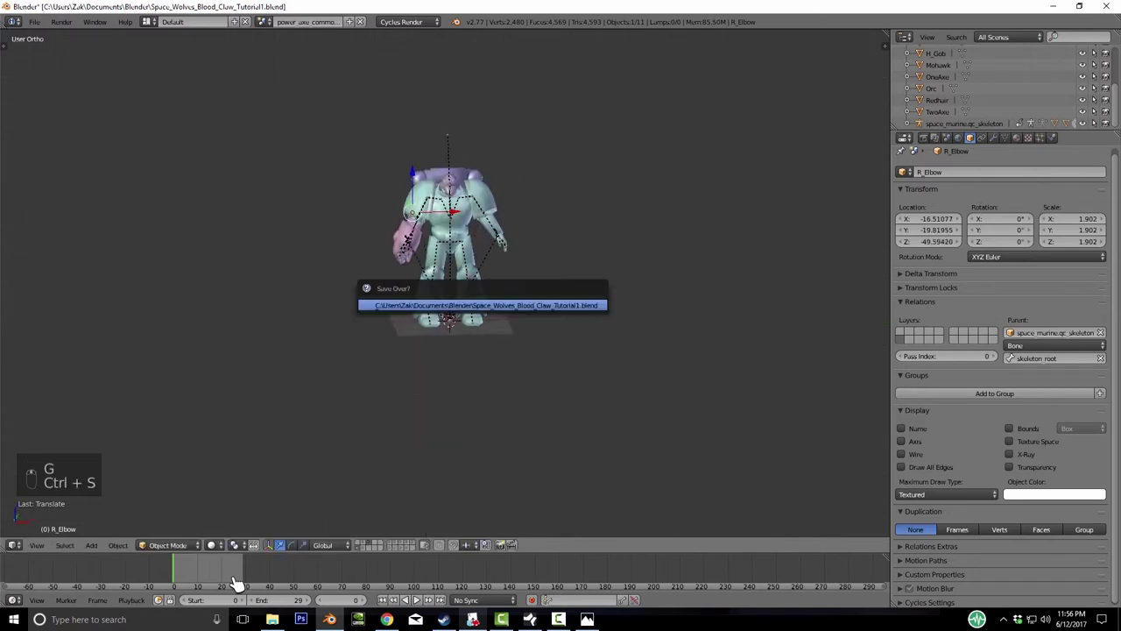
pyautogui.moveTo(237, 583); pyautogui.dragTo(236, 582, button='middle')
pyautogui.scroll(5, 237, 582)
pyautogui.scroll(-5, 236, 582)
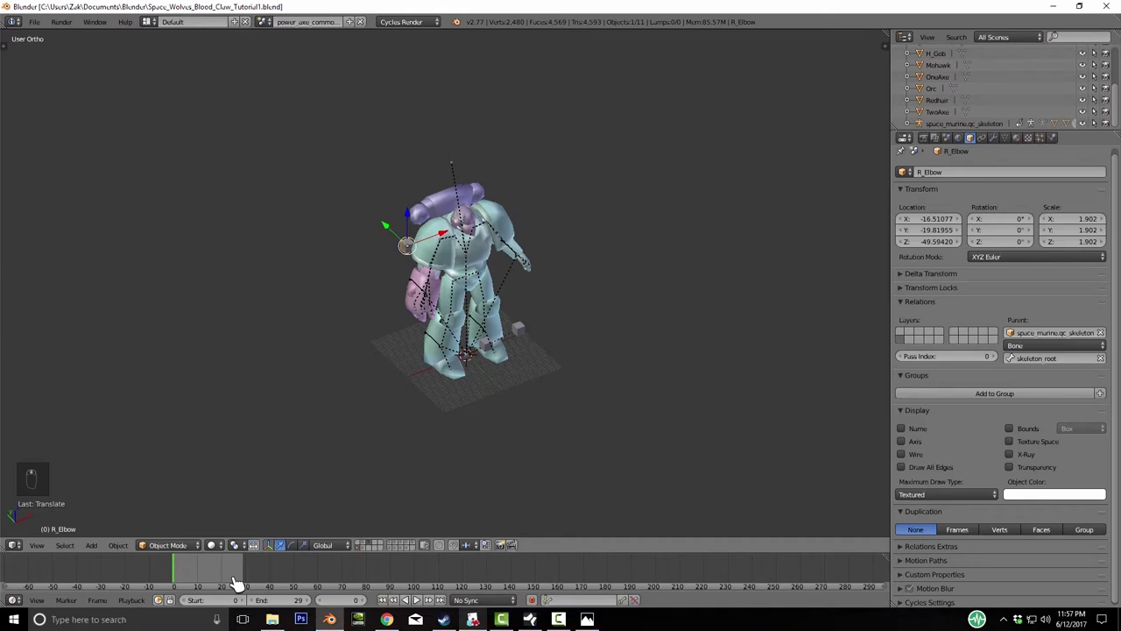
pyautogui.moveTo(236, 583); pyautogui.dragTo(237, 582, button='middle')
pyautogui.scroll(2, 236, 582)
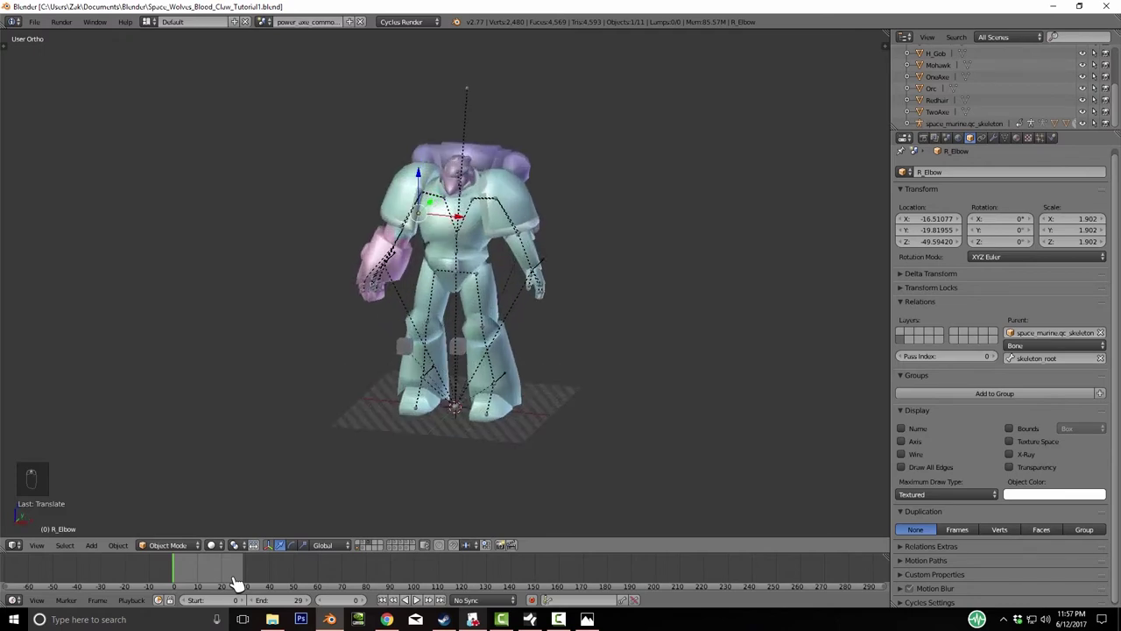
pyautogui.moveTo(237, 582); pyautogui.dragTo(236, 582, button='middle')
pyautogui.scroll(3, 236, 583)
pyautogui.scroll(-4, 237, 583)
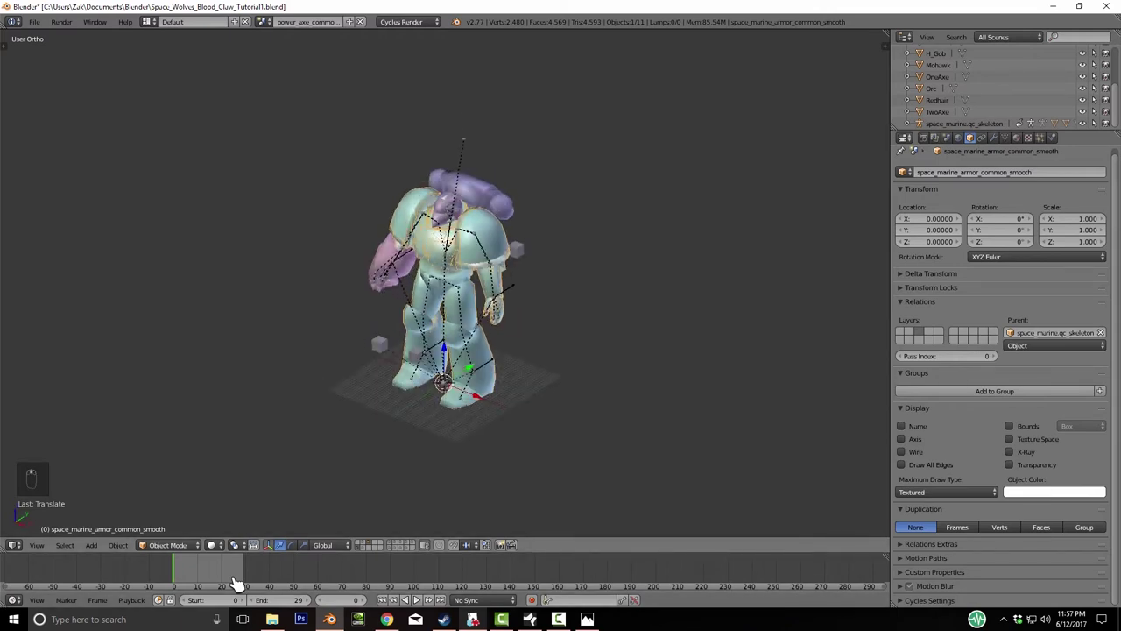
# - Select the armour mesh, switch the left area to a Node Editor, and toggle its tool shelf
pyautogui.hotkey('ctrl', 'z')
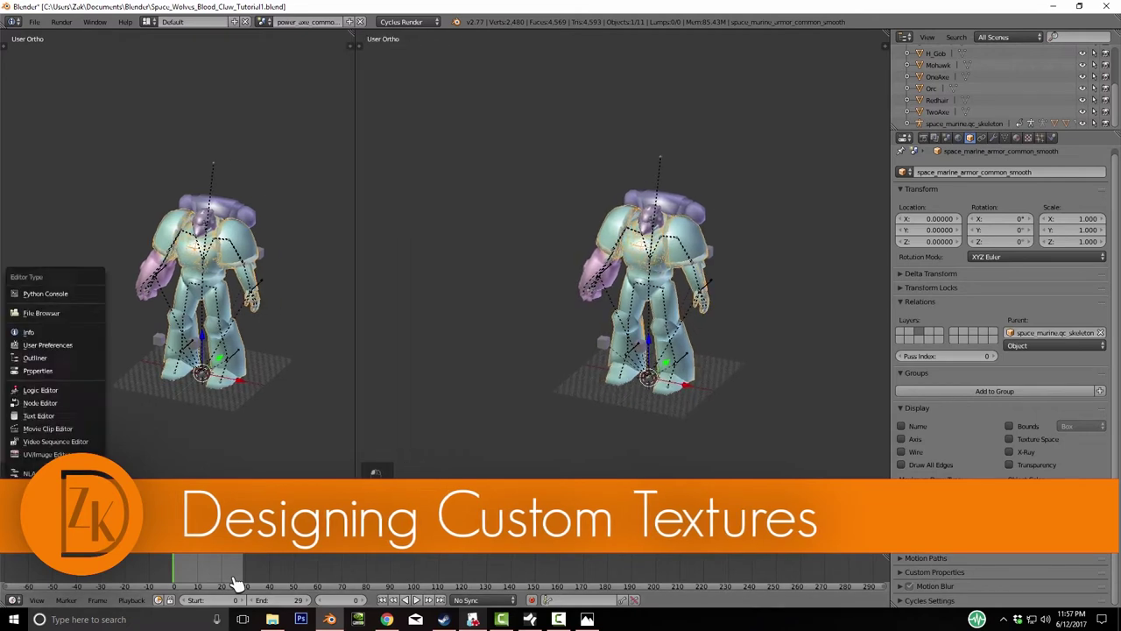
pyautogui.press('Return')
pyautogui.press('t')
pyautogui.press('t')
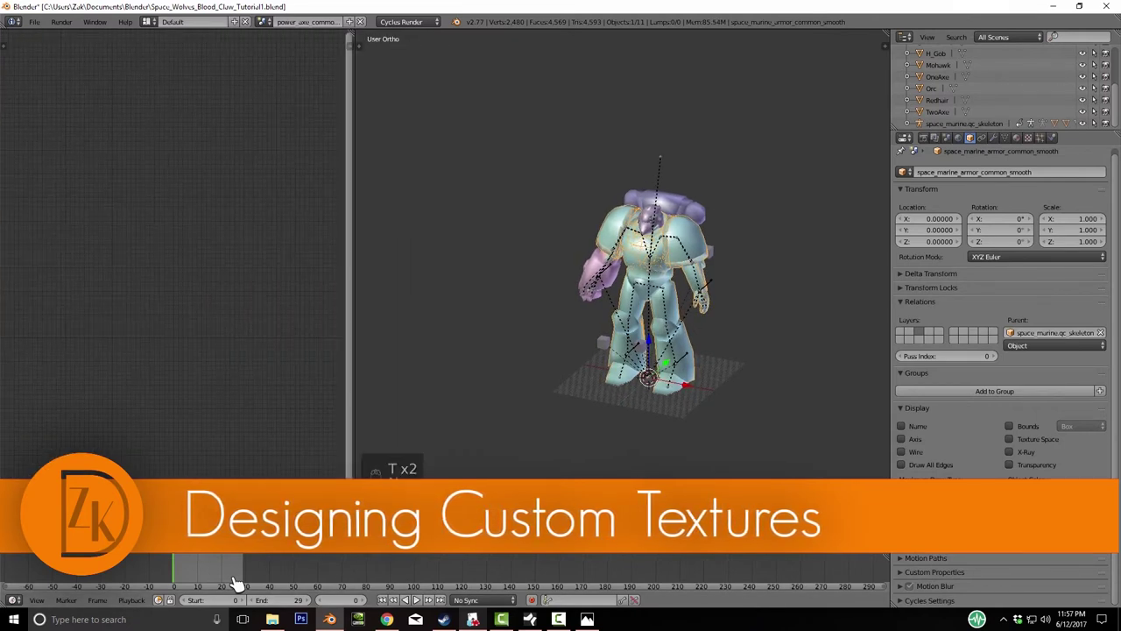
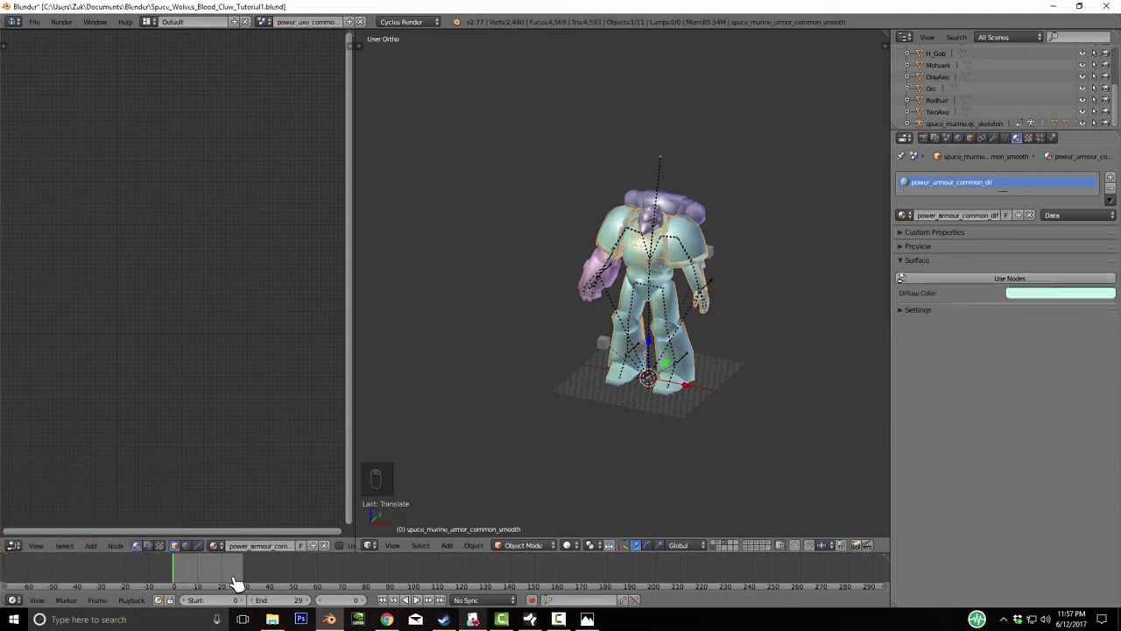
# - Remove the armature and stray cube, then save the blend file
pyautogui.hotkey('shift', 'h')
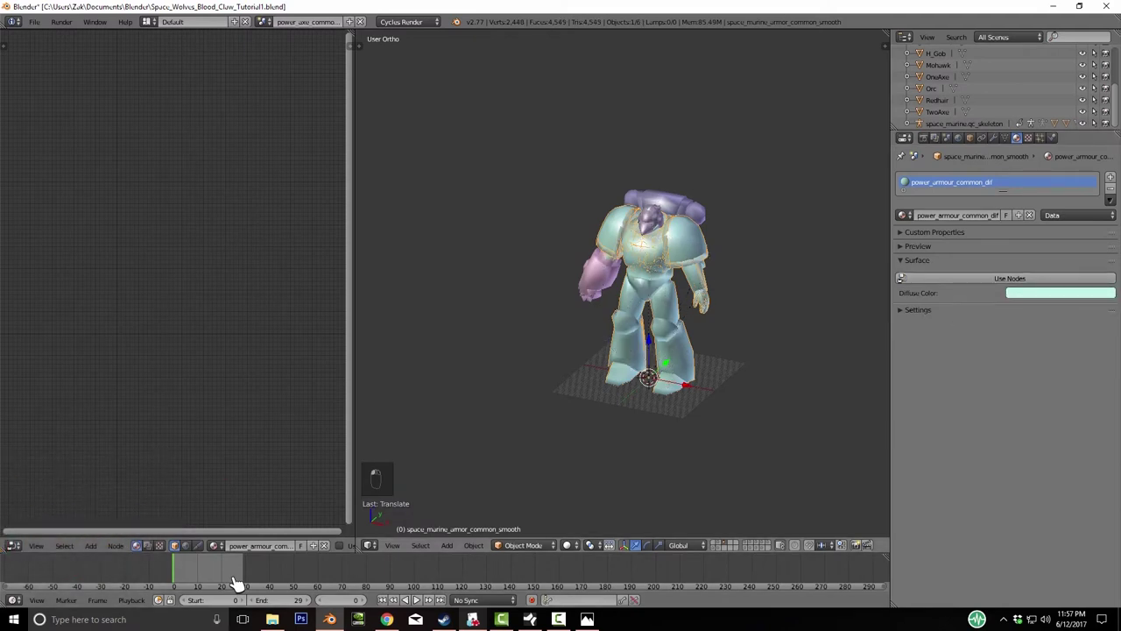
pyautogui.hotkey('ctrl', 's')
pyautogui.press('Return')
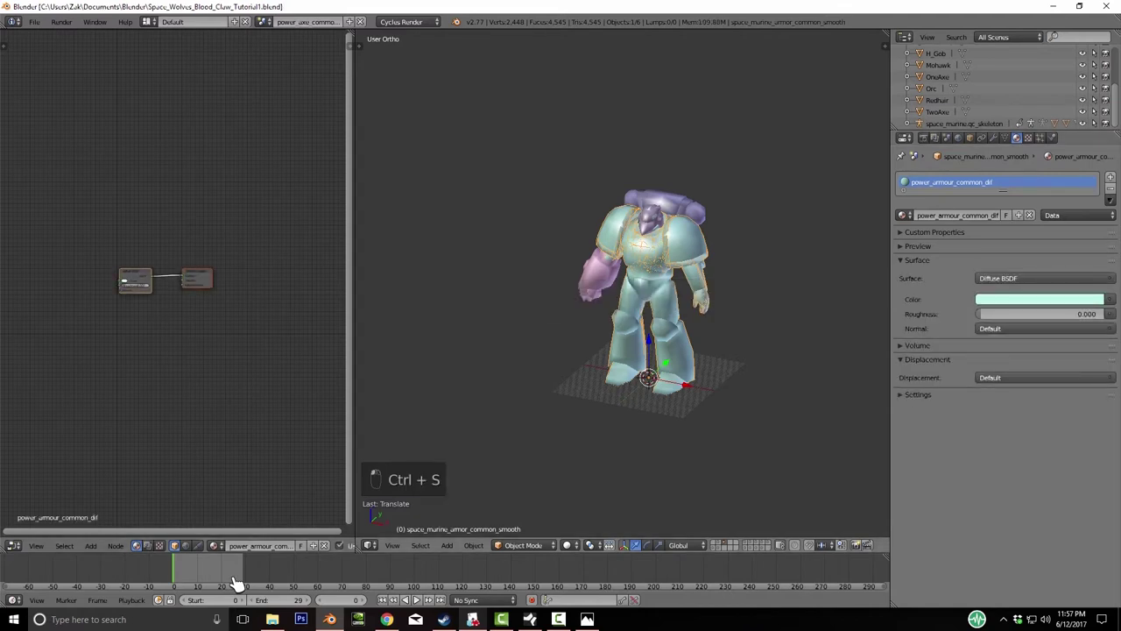
# - Add an Image Texture node left of the Diffuse BSDF and link its Color into it
pyautogui.scroll(2, 175, 280)
pyautogui.moveTo(114, 298); pyautogui.dragTo(182, 293, button='middle')
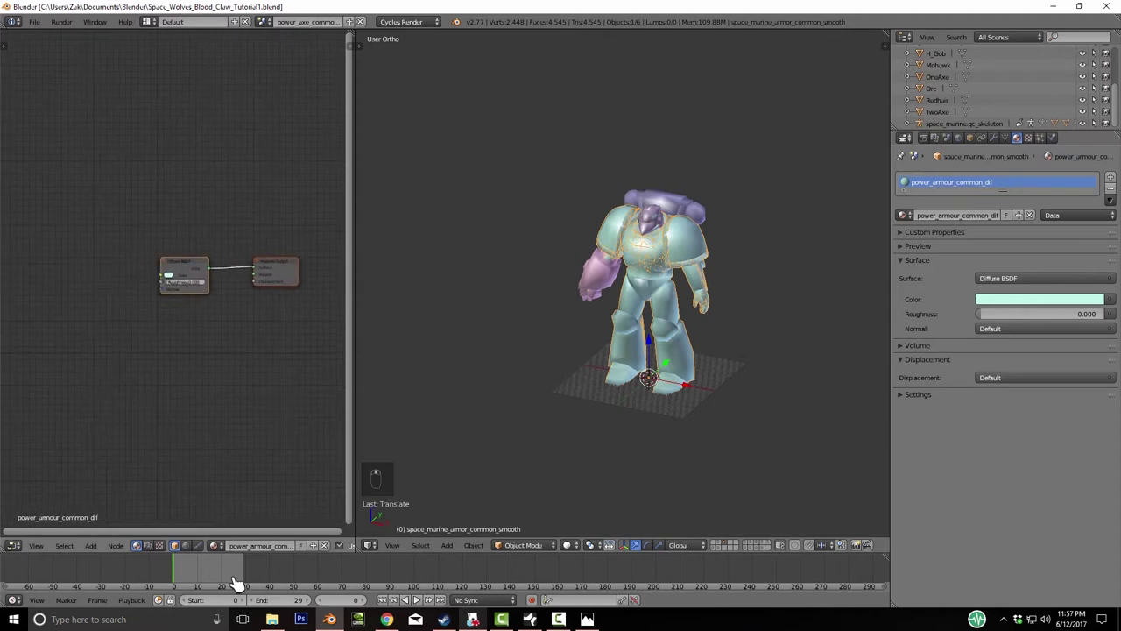
pyautogui.hotkey('shift', 'a')
pyautogui.press('Down')
pyautogui.press('Right')
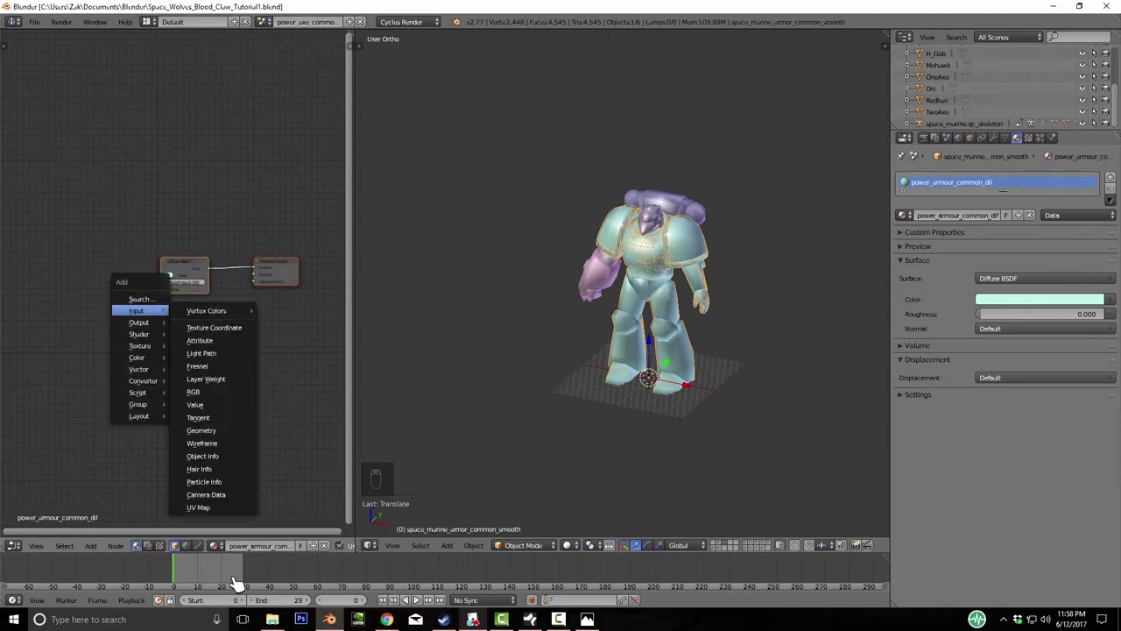
pyautogui.press('Down')
pyautogui.press('Down')
pyautogui.press('Down')
pyautogui.press('Right')
pyautogui.press('Down')
pyautogui.press('Down')
pyautogui.press('Return')
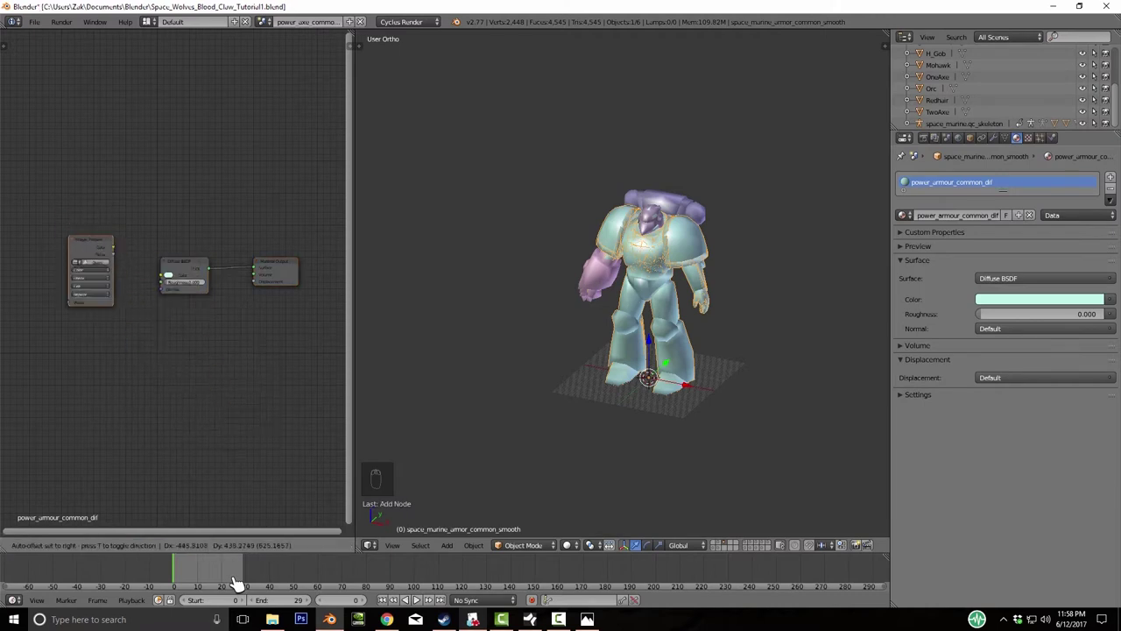
pyautogui.press('Return')
pyautogui.moveTo(110, 243); pyautogui.dragTo(167, 277)
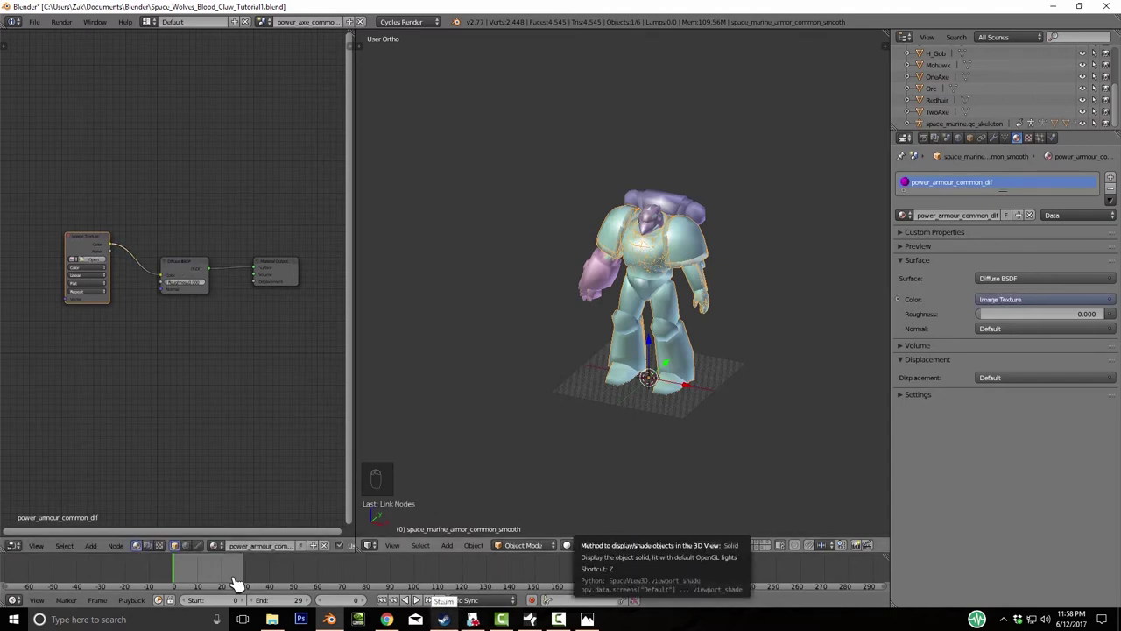
# - Set the viewport shading to Texture and orbit in closer on the model
pyautogui.click(568, 545)
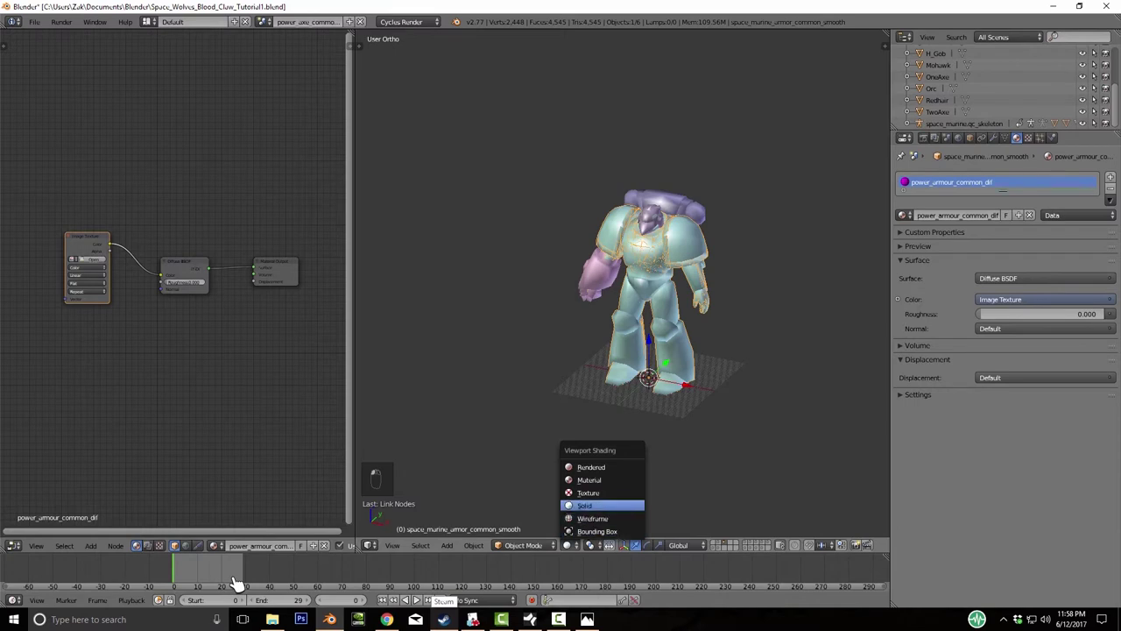
pyautogui.click(602, 492)
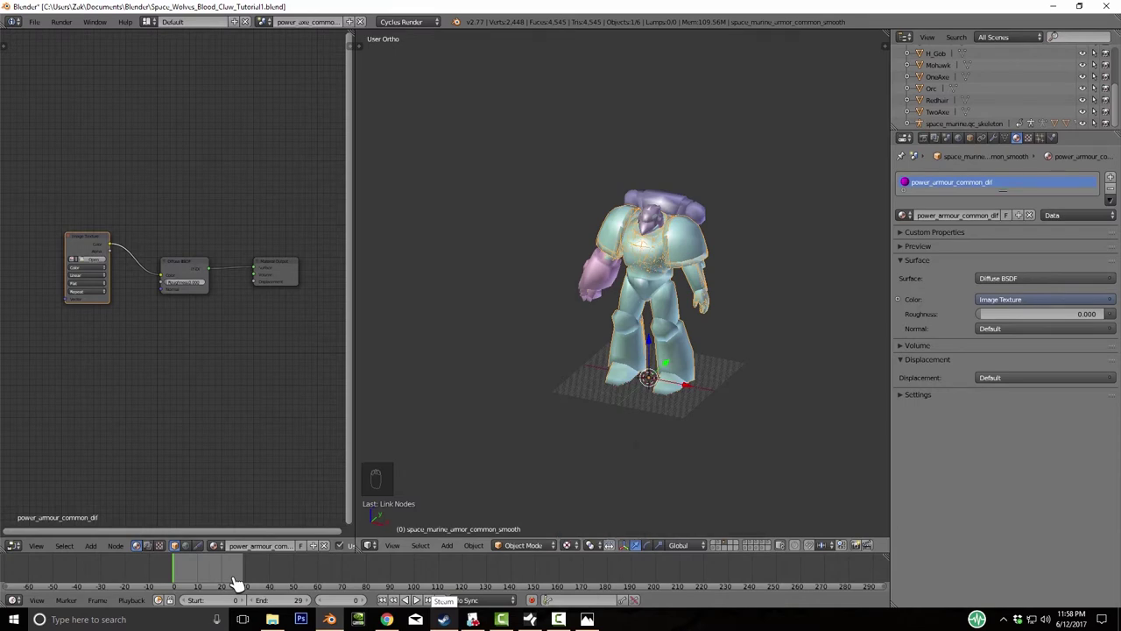
pyautogui.press('KP_4')
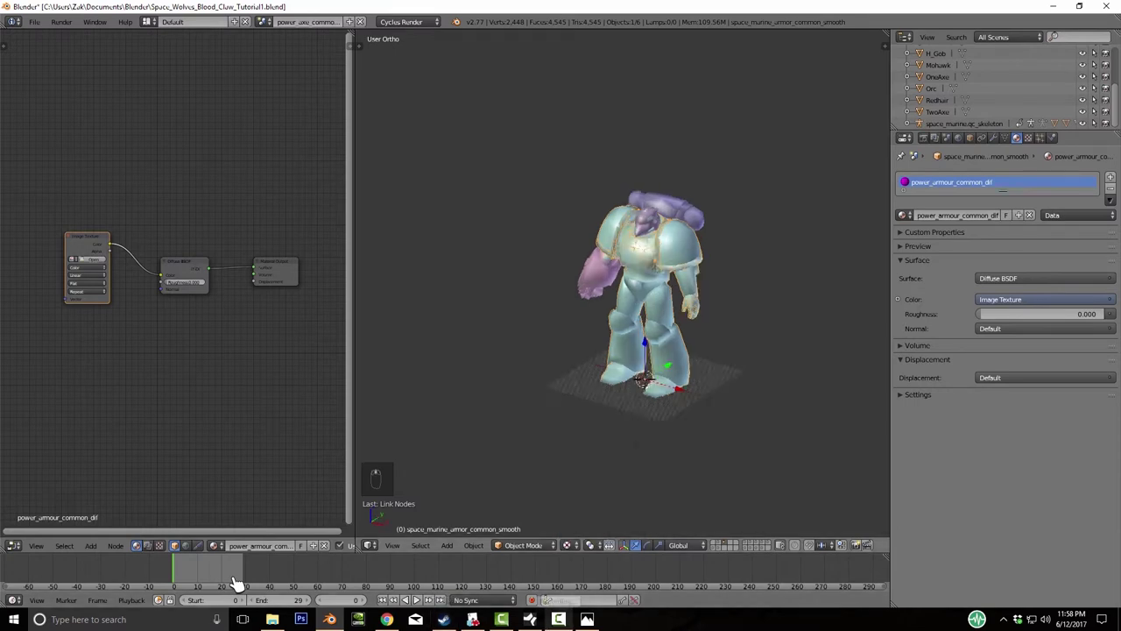
pyautogui.press('KP_8')
pyautogui.press('KP_Add')
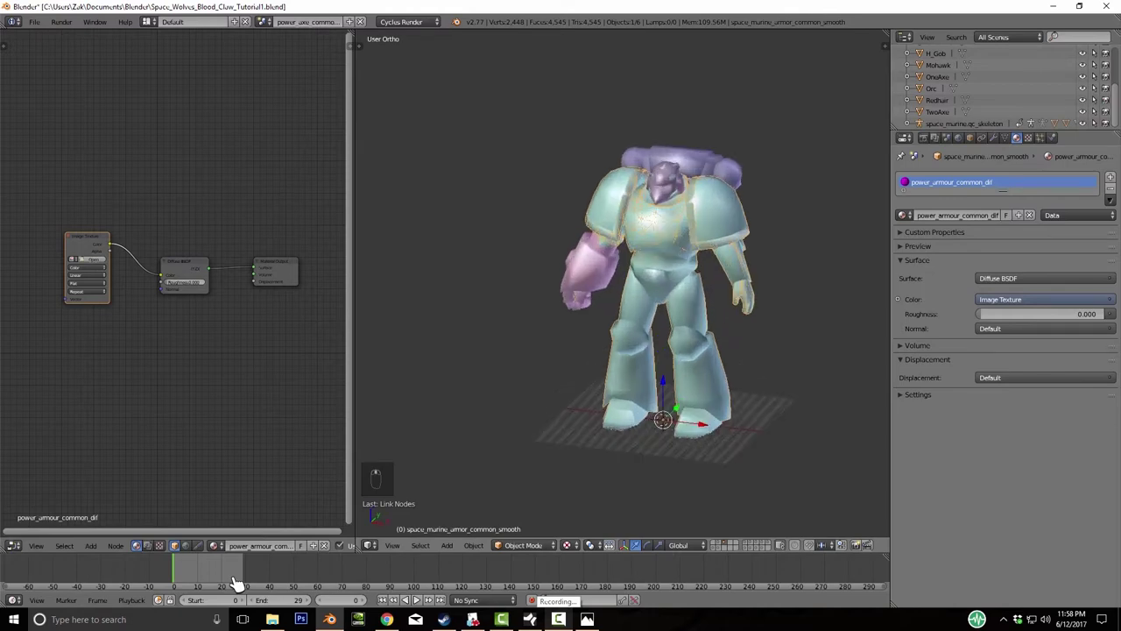
# - Browse from Documents through Tutorials and TTS into the Marine_Base textures folder
pyautogui.hotkey('alt', 'o')
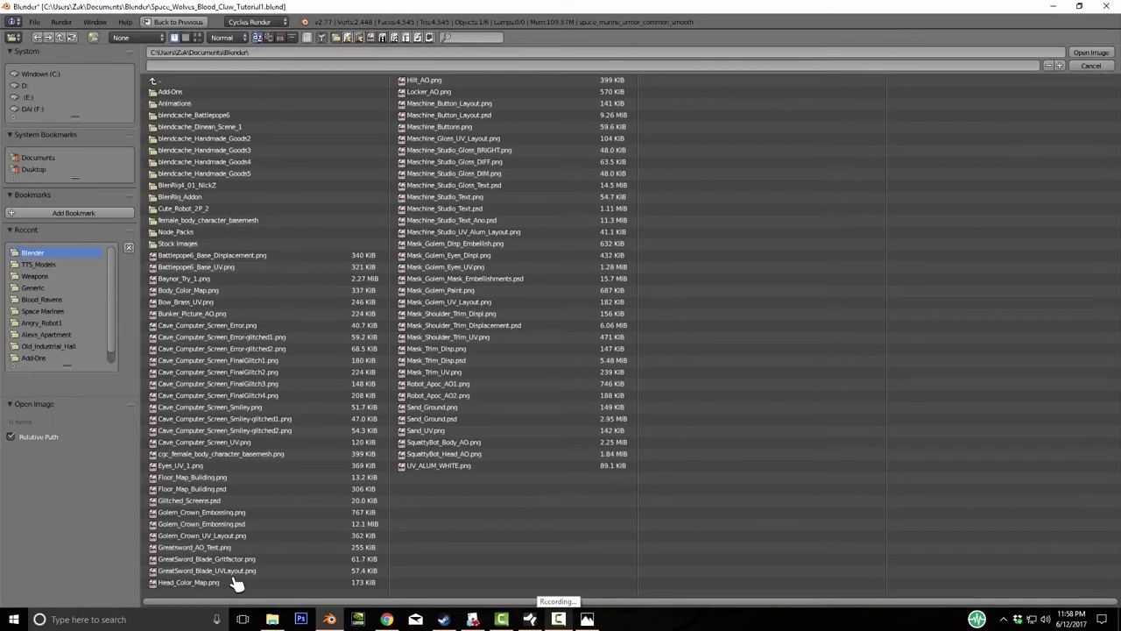
pyautogui.press('BackSpace')
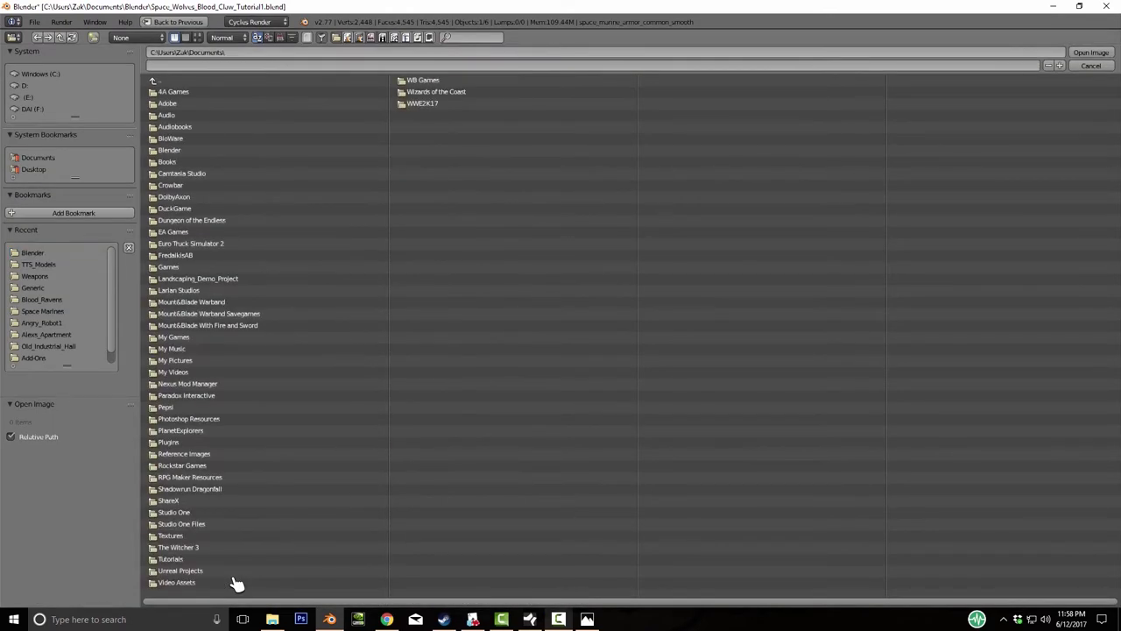
pyautogui.press('Up')
pyautogui.press('Up')
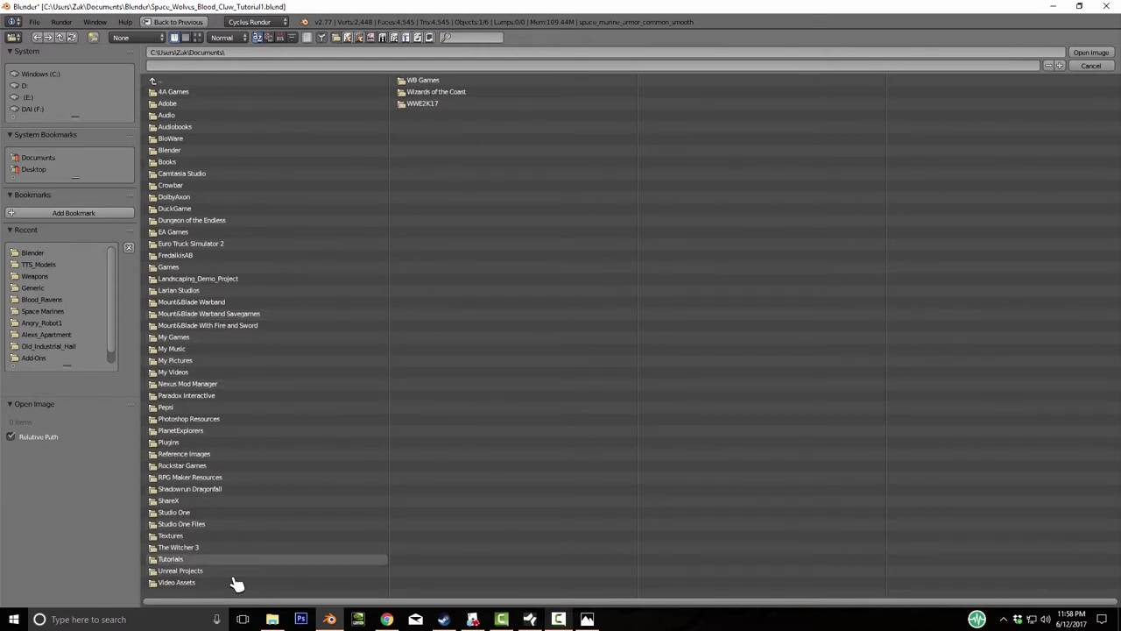
pyautogui.press('Return')
pyautogui.press('Down')
pyautogui.press('Return')
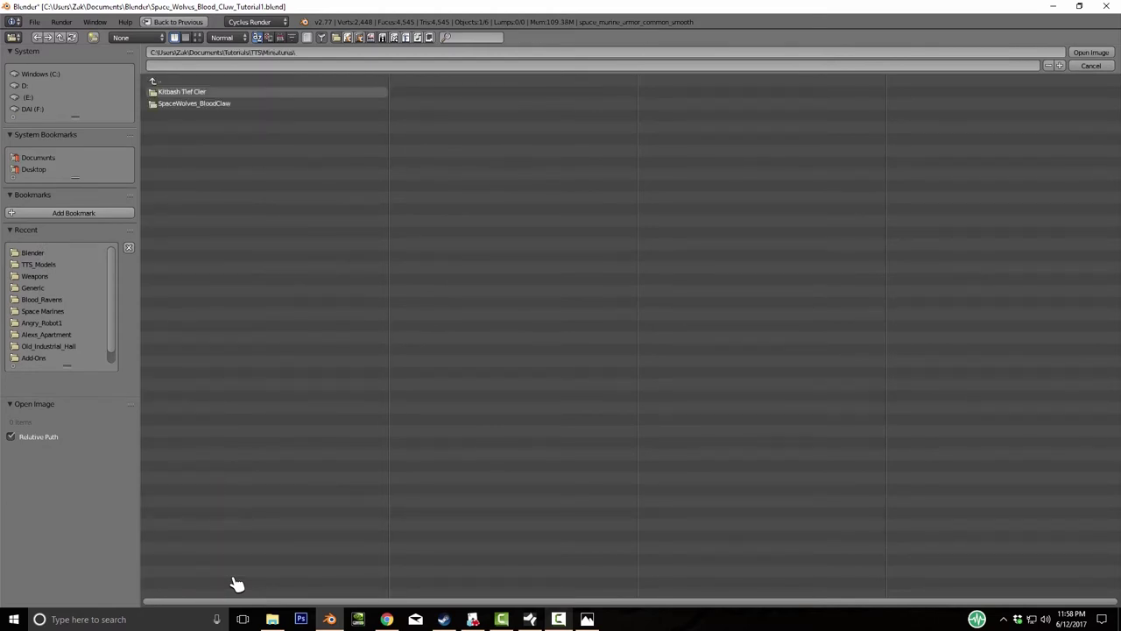
pyautogui.press('Down')
pyautogui.press('Return')
pyautogui.press('Down')
pyautogui.press('Up')
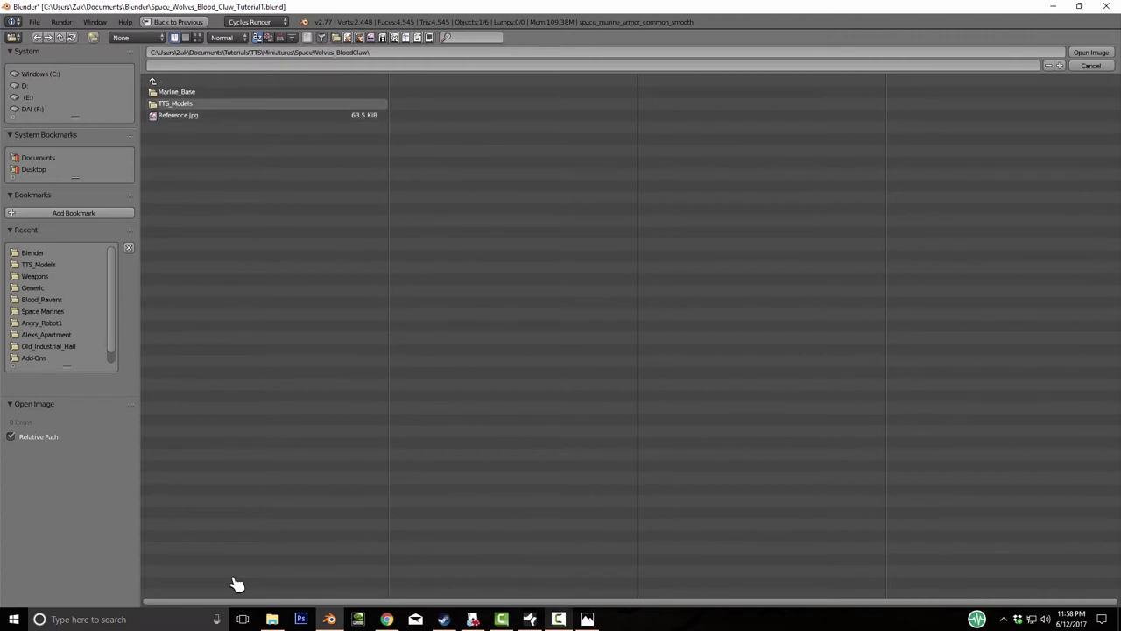
pyautogui.press('Up')
pyautogui.press('Down')
pyautogui.press('Return')
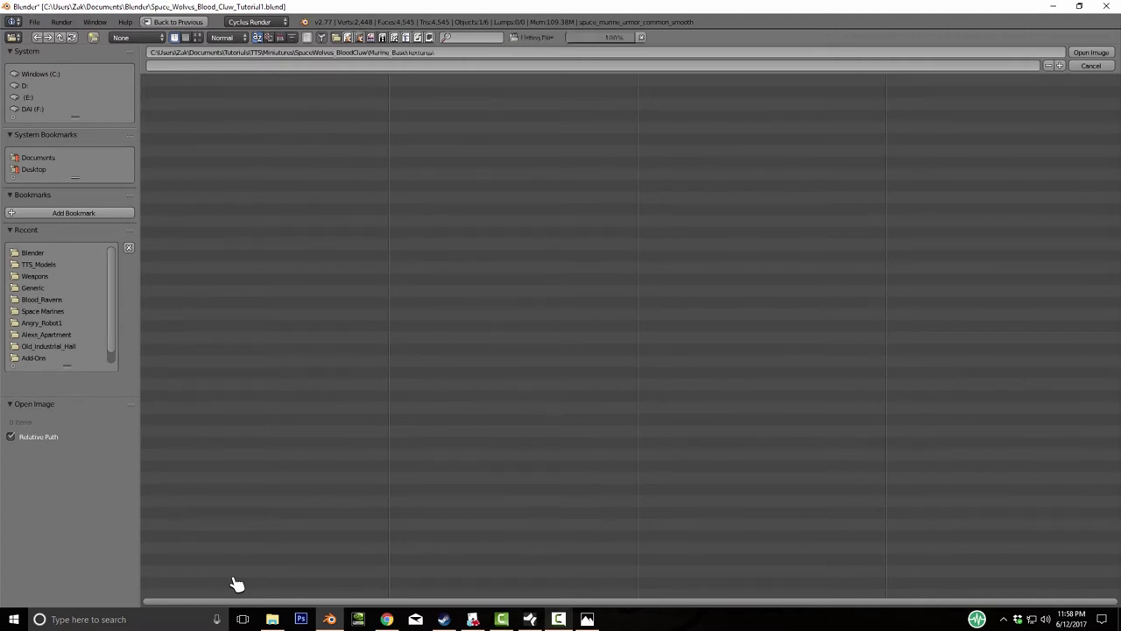
# - Open the Blood_Ravens folder and load power_armour_common_dif as the texture image
pyautogui.press('Down')
pyautogui.press('Up')
pyautogui.press('Down')
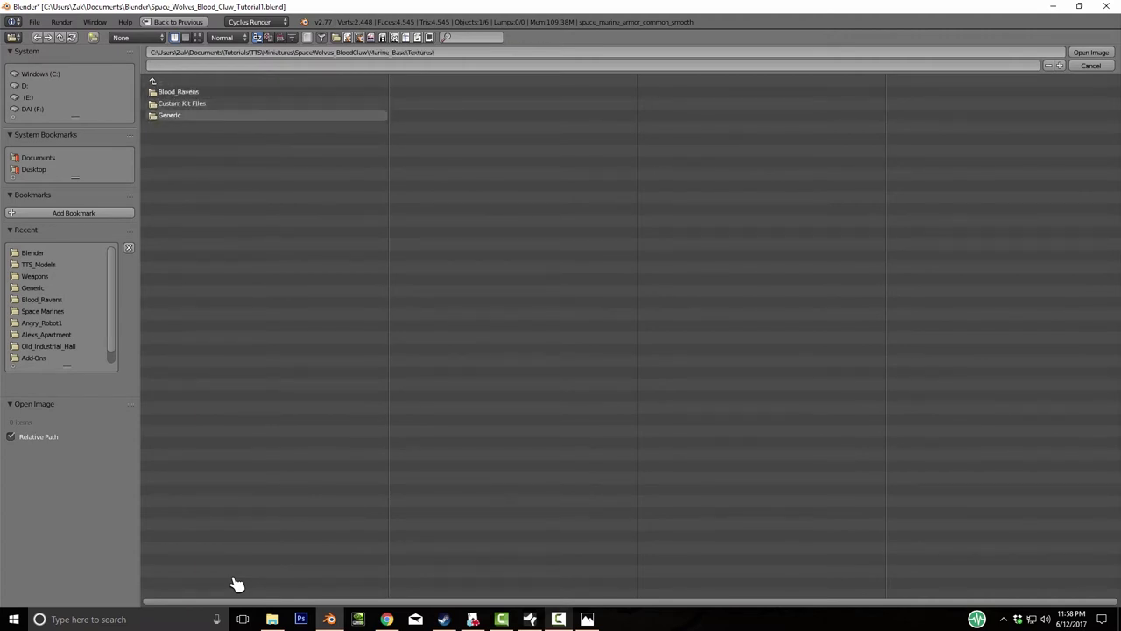
pyautogui.press('Up')
pyautogui.press('Up')
pyautogui.press('Return')
pyautogui.press('Down')
pyautogui.press('Down')
pyautogui.press('Down')
pyautogui.press('Down')
pyautogui.press('Down')
pyautogui.press('Down')
pyautogui.press('Up')
pyautogui.press('Down')
pyautogui.press('Up')
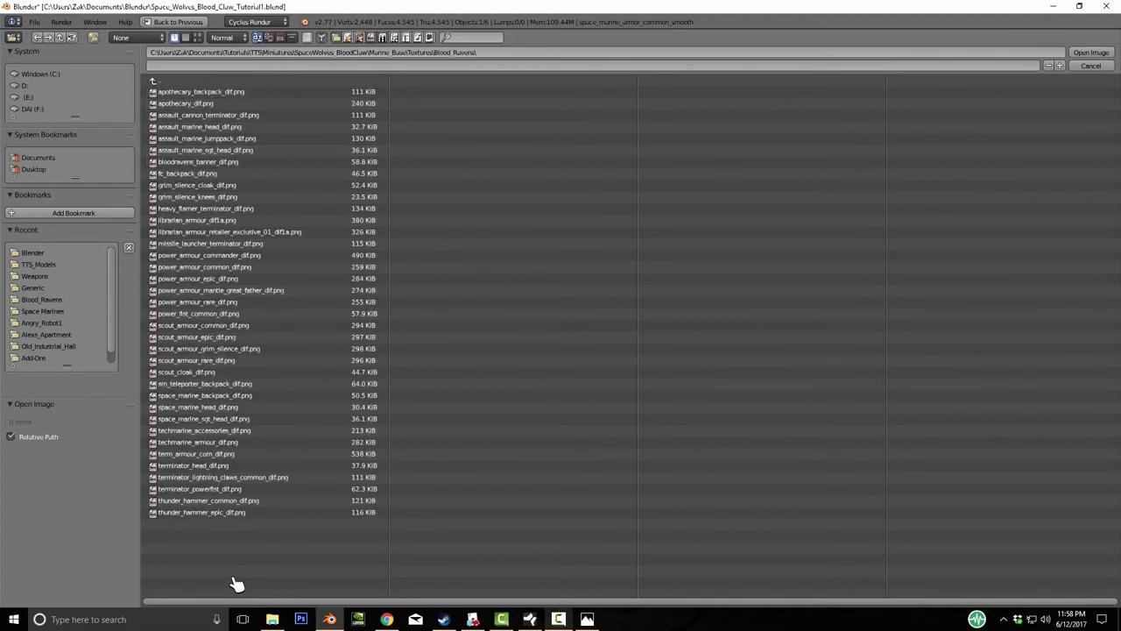
pyautogui.press('Return')
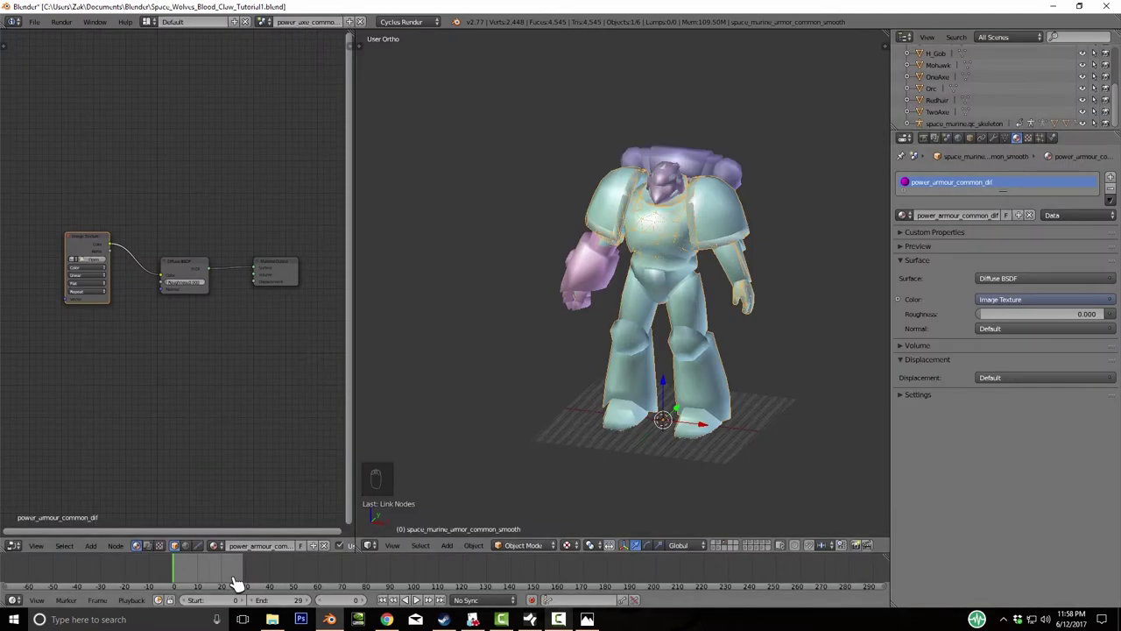
# - Check the Textured option in the viewport shading list
pyautogui.click(566, 545)
pyautogui.press('Up')
pyautogui.press('Escape')
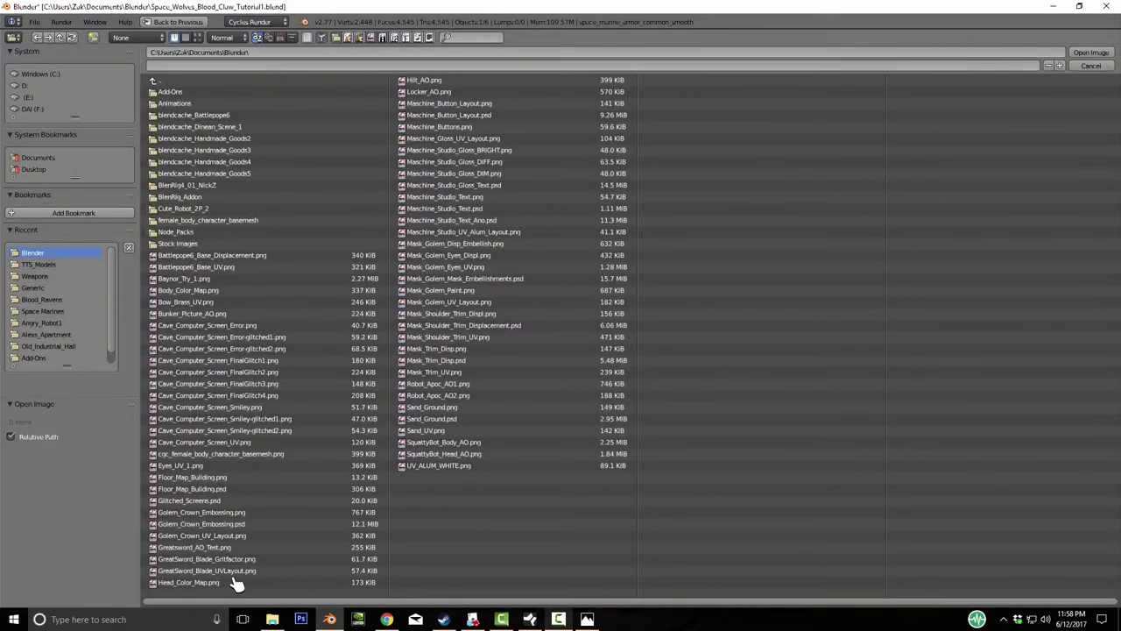
# - Browse again via Tutorials, TTS and Marine_Base to reload power_armour_common_dif onto the armour
pyautogui.press('BackSpace')
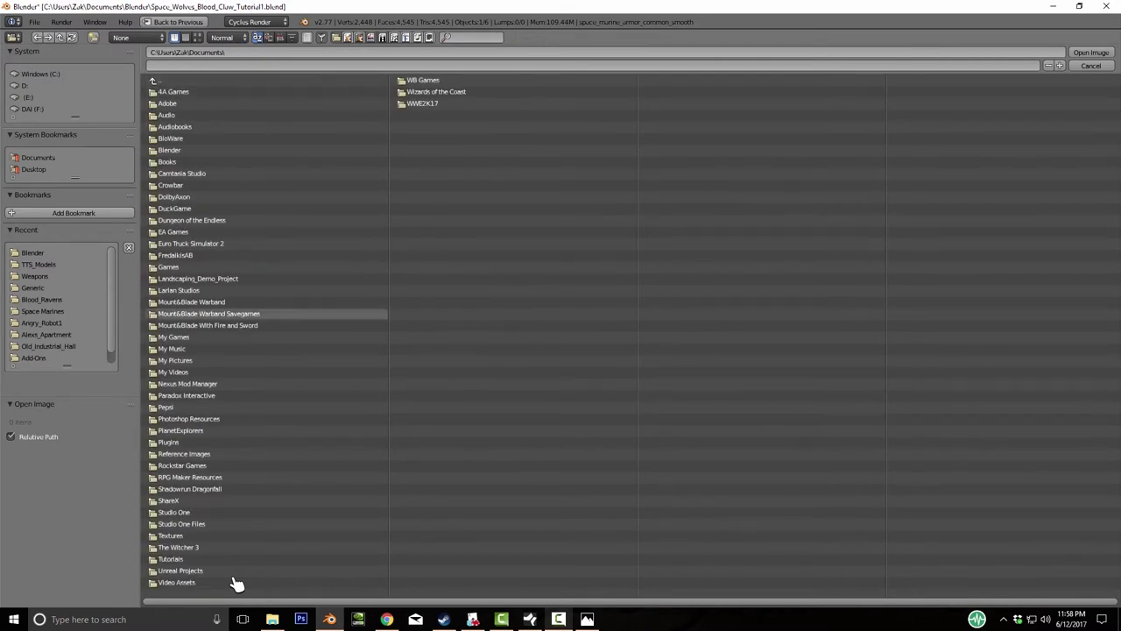
pyautogui.click(170, 559)
pyautogui.click(171, 91)
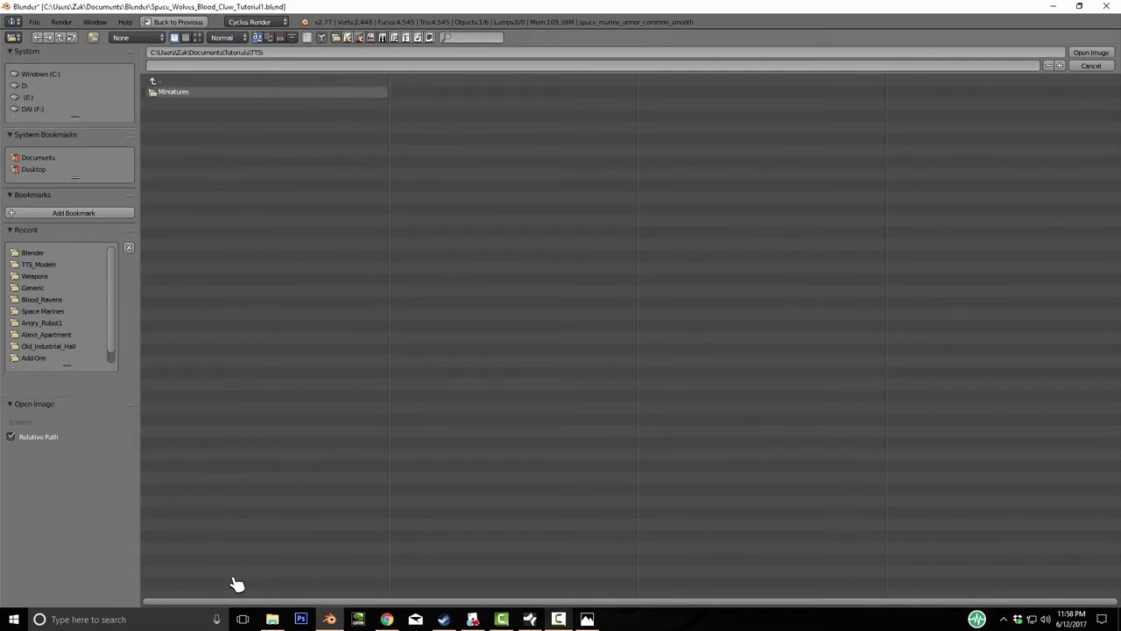
pyautogui.click(193, 103)
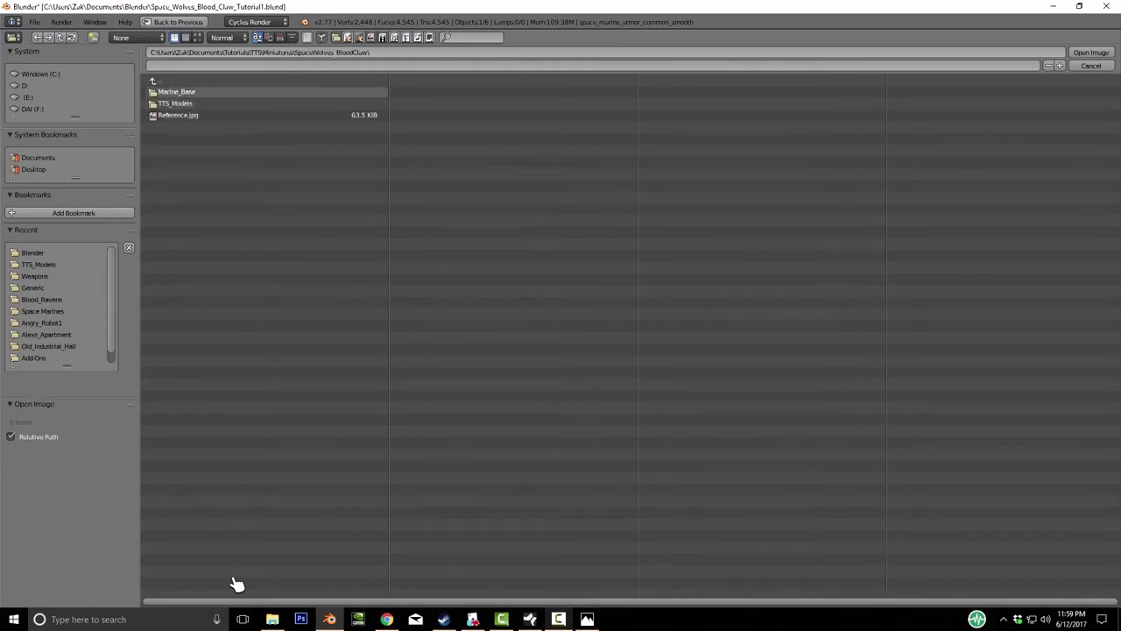
pyautogui.click(39, 263)
pyautogui.click(171, 91)
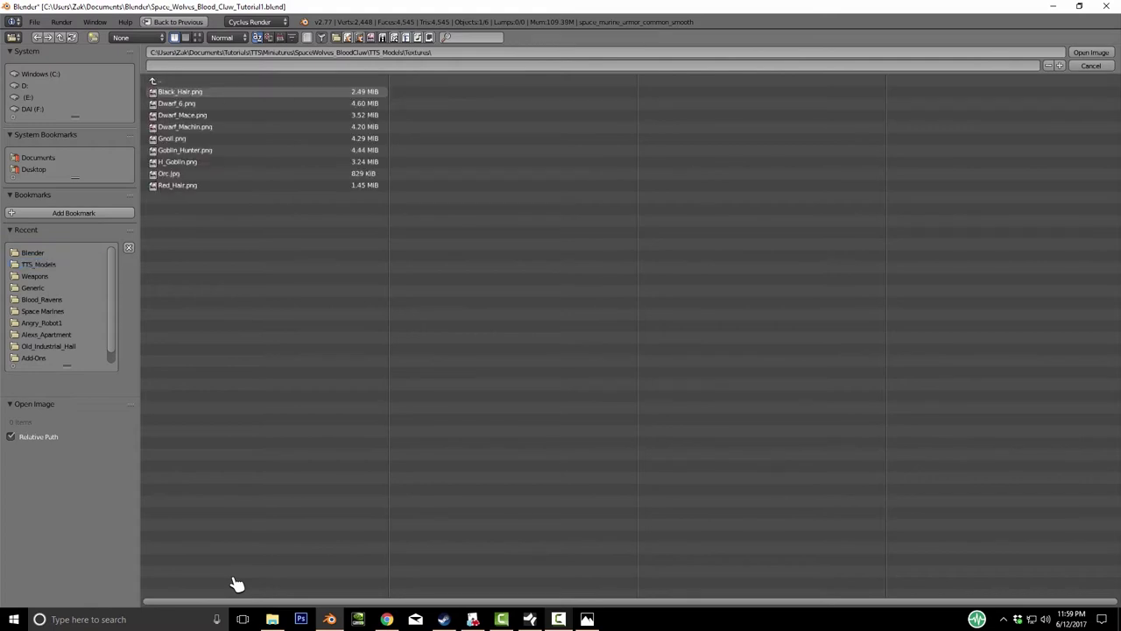
pyautogui.press('BackSpace')
pyautogui.press('BackSpace')
pyautogui.press('BackSpace')
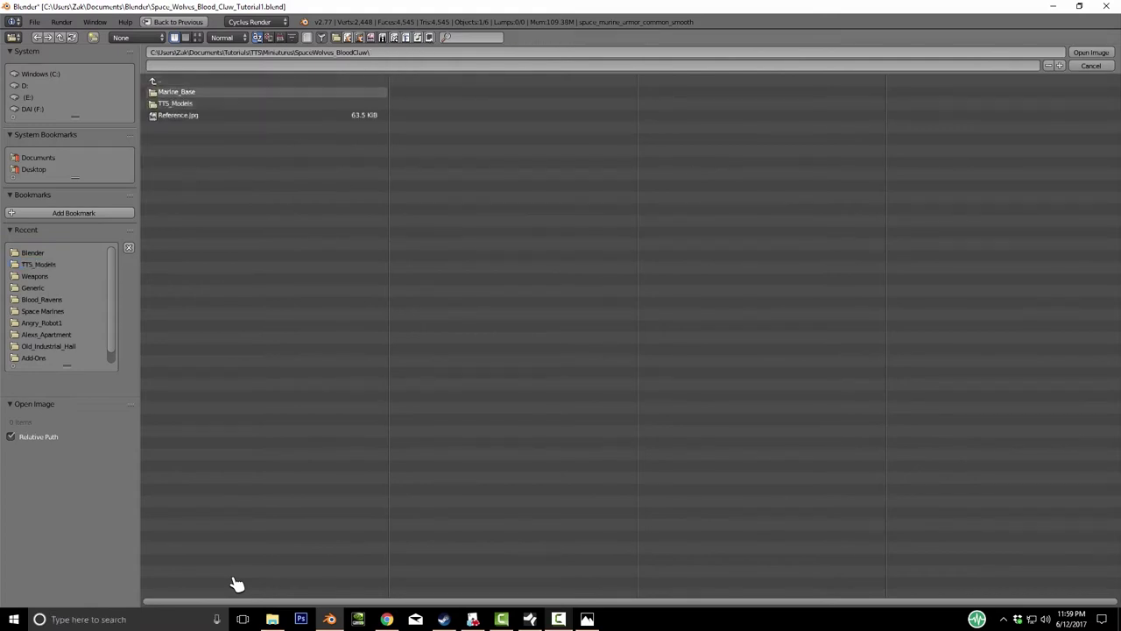
pyautogui.press('Down')
pyautogui.press('Down')
pyautogui.press('Return')
pyautogui.press('Down')
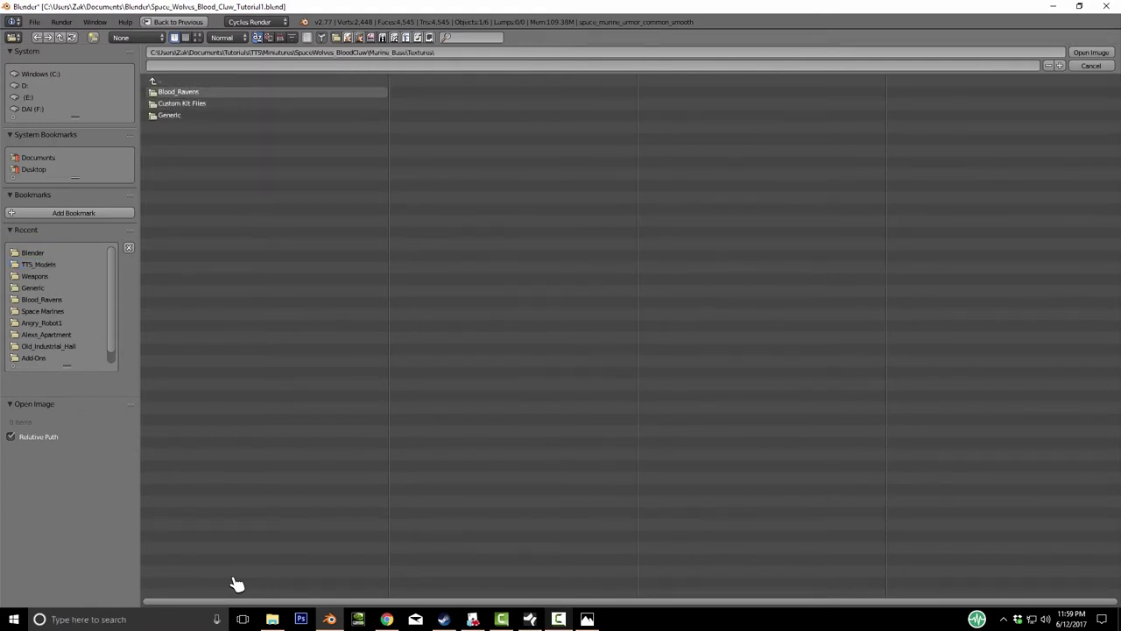
pyautogui.press('Return')
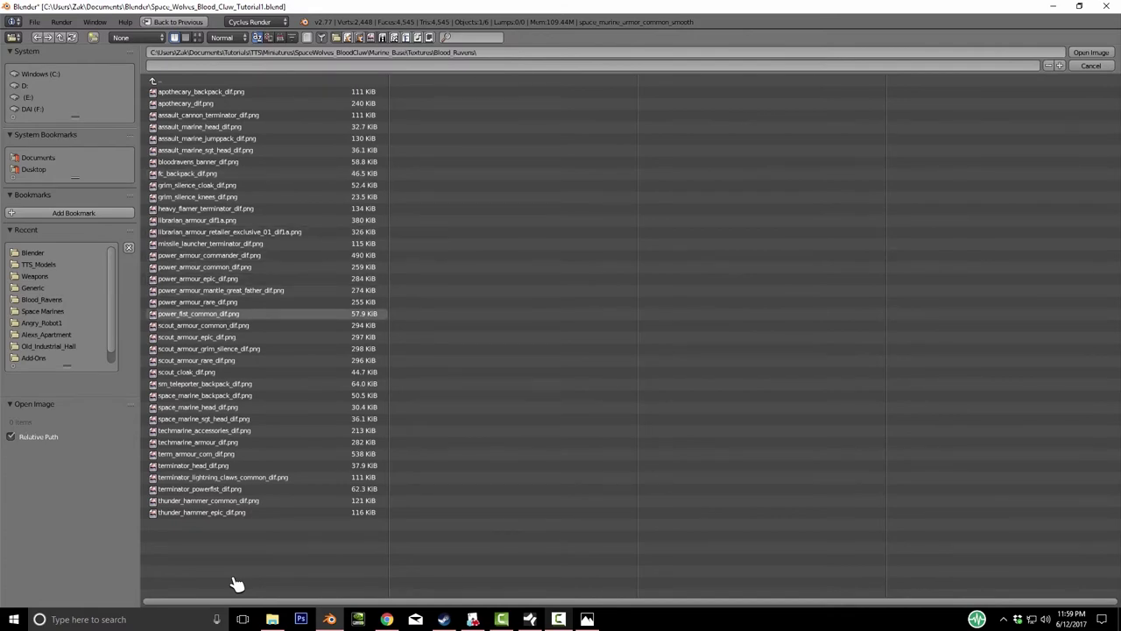
pyautogui.press('Return')
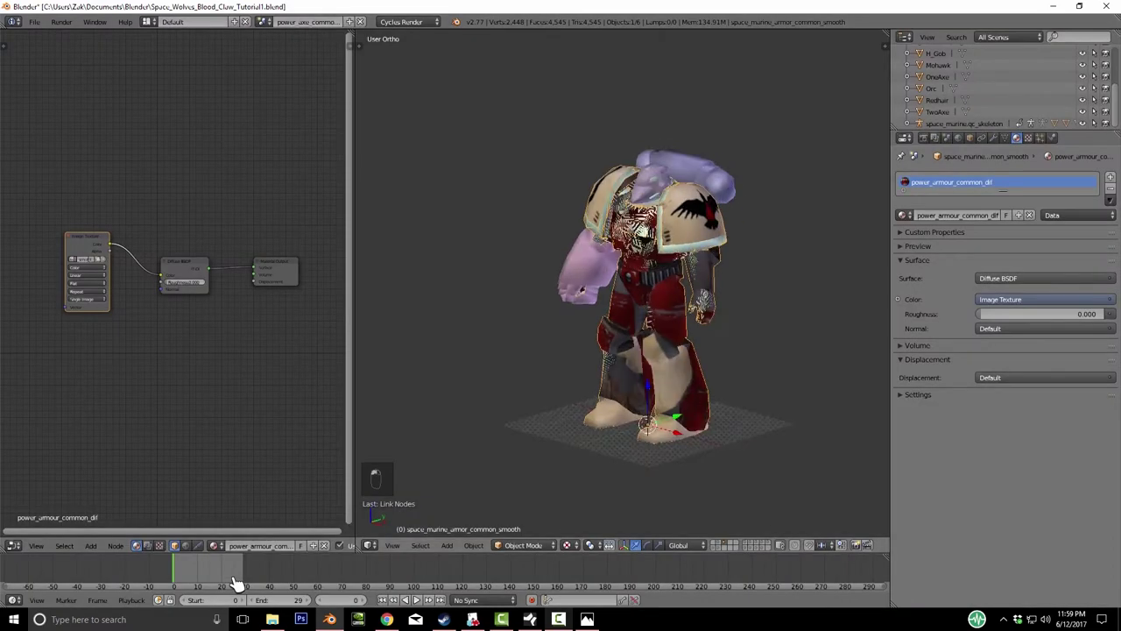
# - Slide the armour copy along X to compare, then cancel the move
pyautogui.press('g')
pyautogui.press('x')
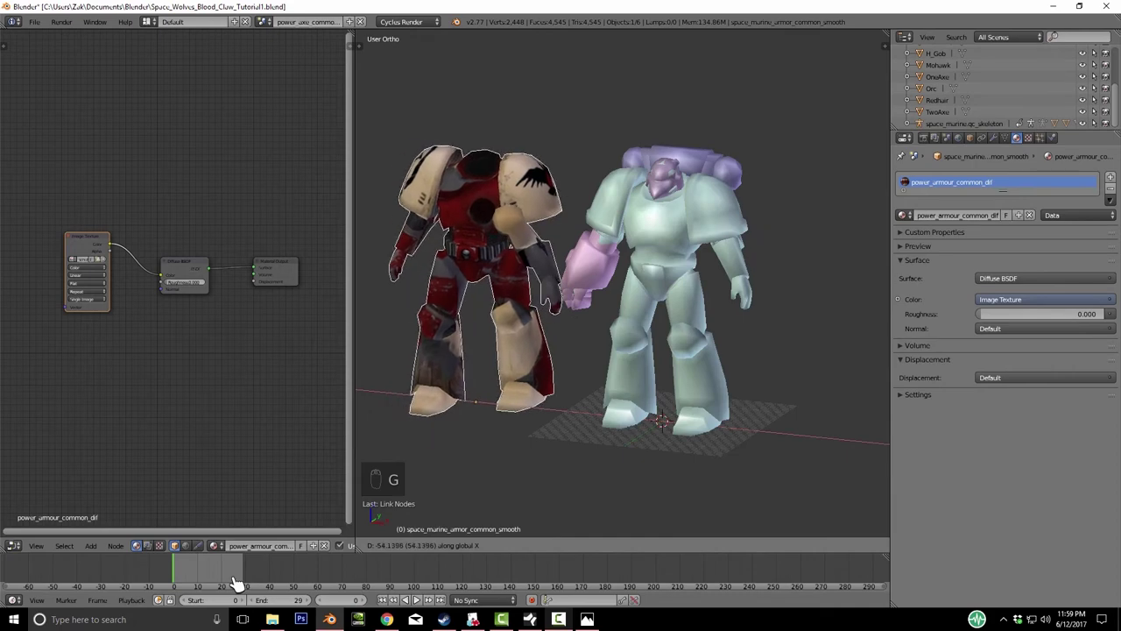
pyautogui.press('Escape')
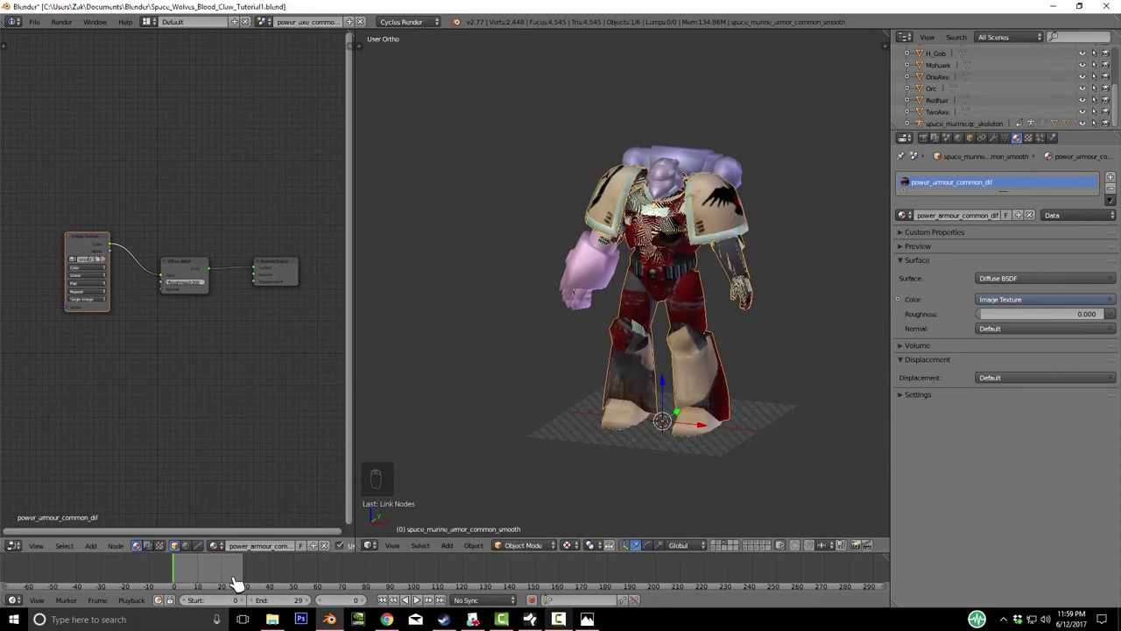
# - Load power_armour_common_dif.png into the node, then slide the red armour aside and cancel
pyautogui.hotkey('alt', 'o')
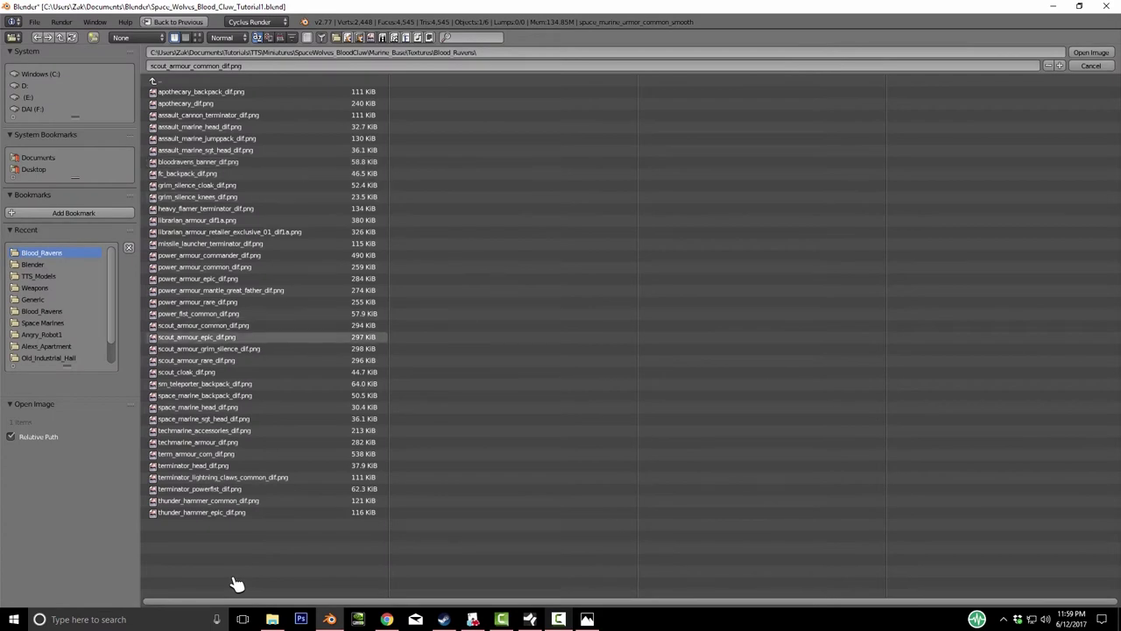
pyautogui.press('Up')
pyautogui.press('Up')
pyautogui.press('Return')
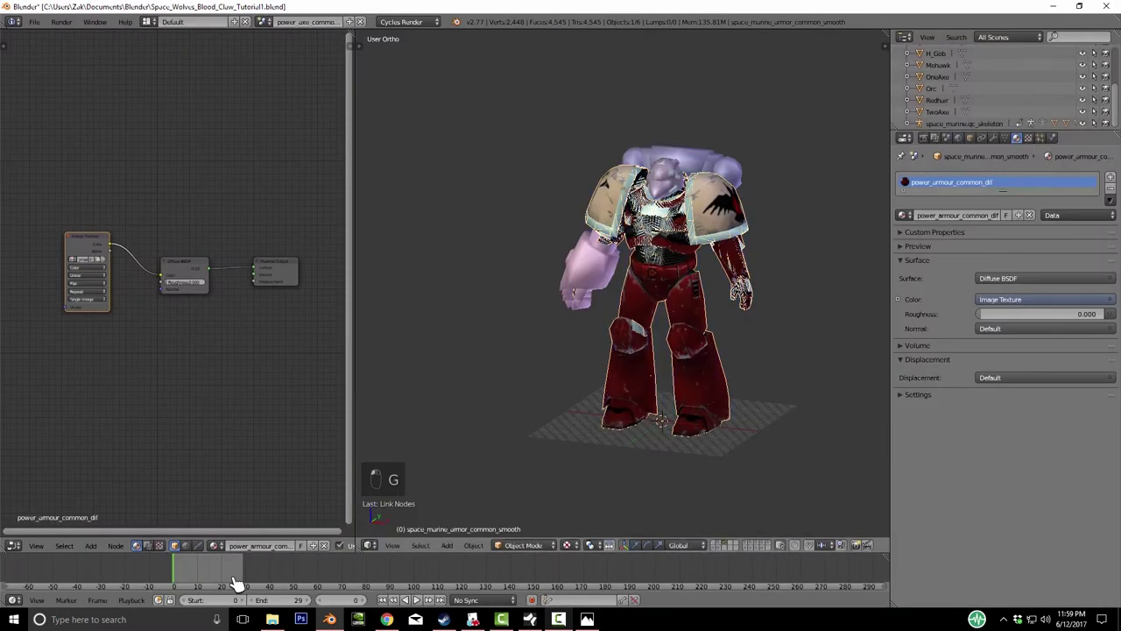
pyautogui.press('g')
pyautogui.press('x')
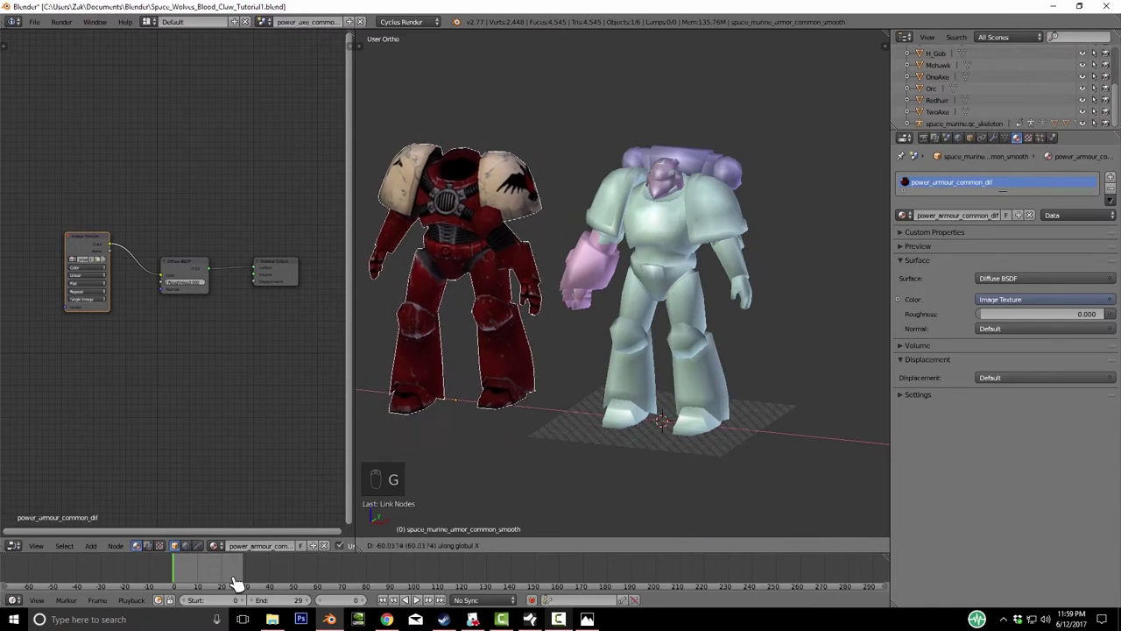
pyautogui.rightClick(237, 583)
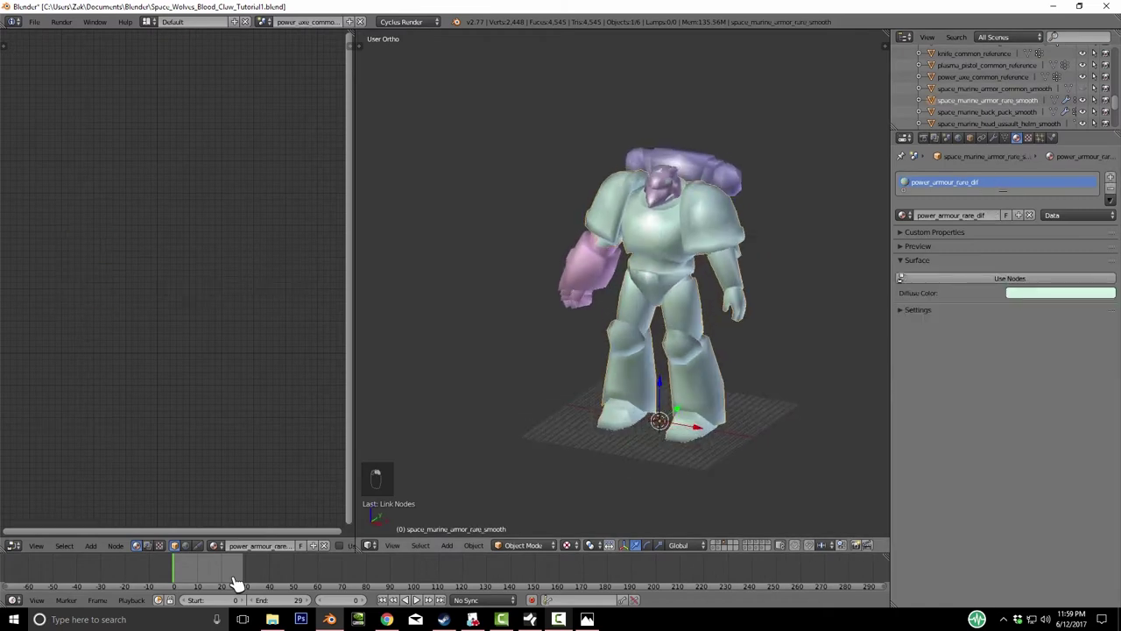
# - Enable nodes on the rare armour material and link a new Image Texture into Diffuse BSDF
pyautogui.click(1010, 278)
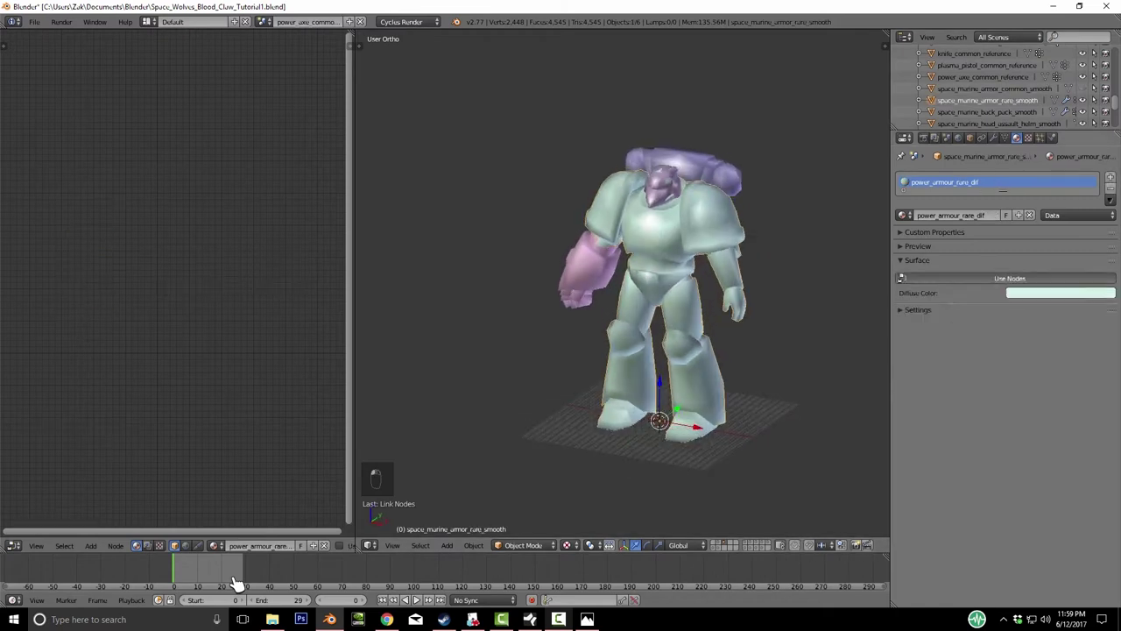
pyautogui.hotkey('shift', 'a')
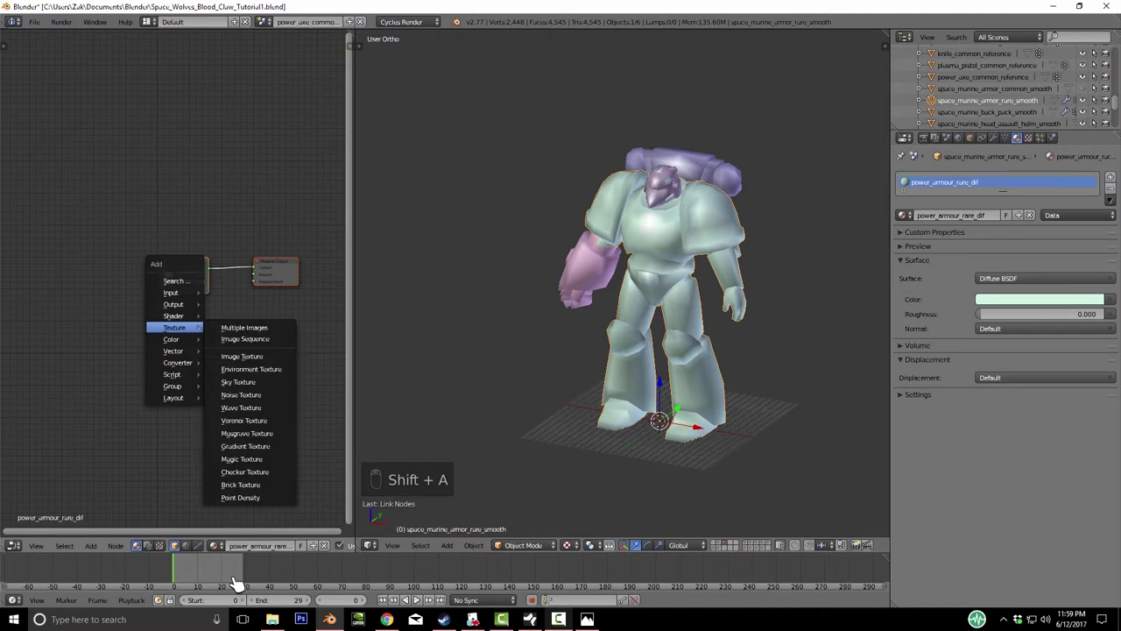
pyautogui.click(242, 356)
pyautogui.click(115, 280)
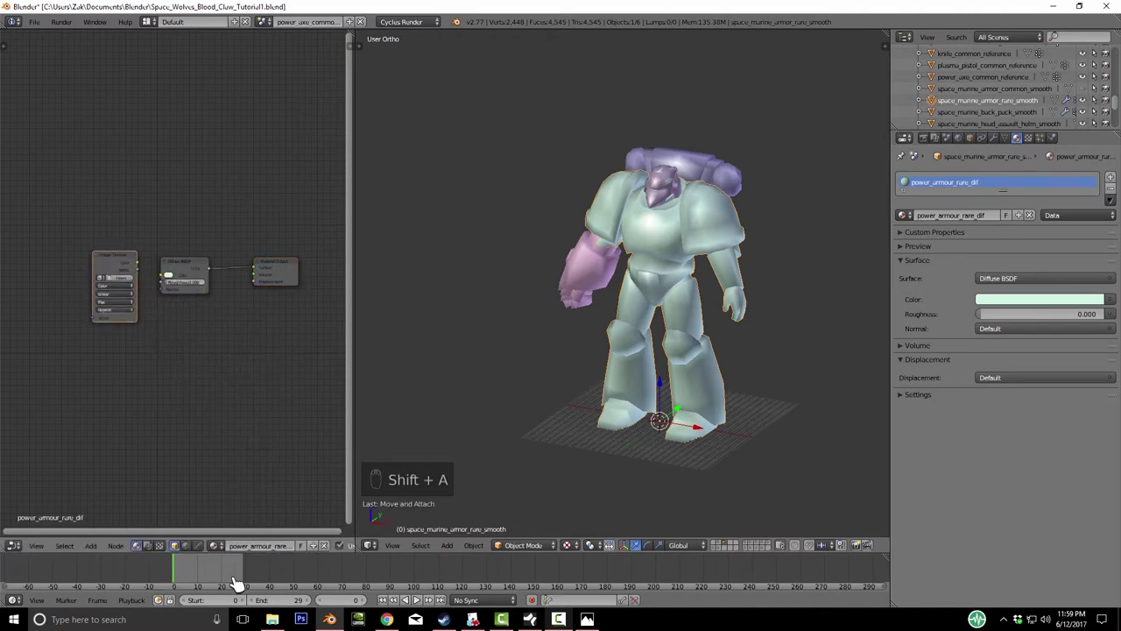
pyautogui.moveTo(137, 263); pyautogui.dragTo(162, 276)
# - Load power_armour_rare_dif.png from Blood_Ravens, then inspect the model and select the backpack
pyautogui.click(114, 278)
pyautogui.click(41, 253)
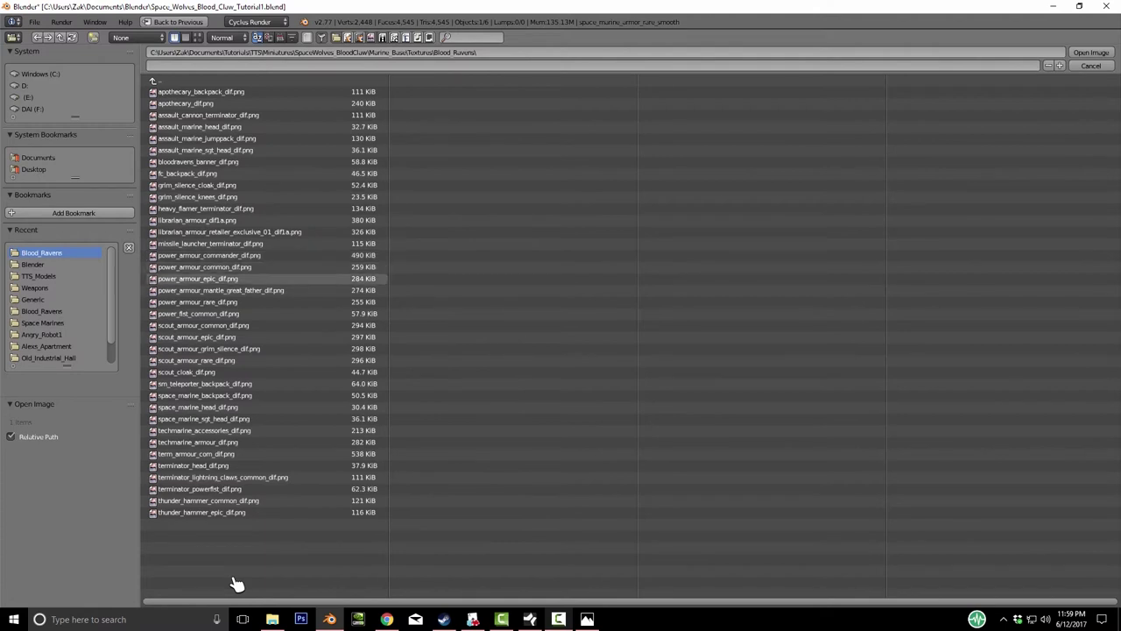
pyautogui.click(198, 301)
pyautogui.press('Return')
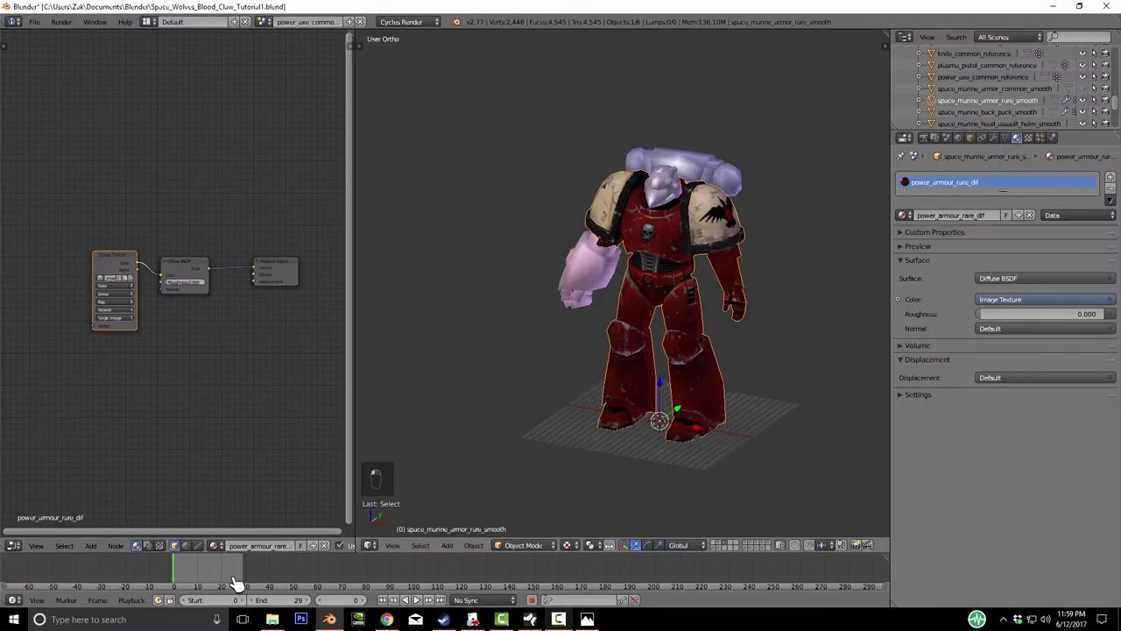
pyautogui.press('KP_Decimal')
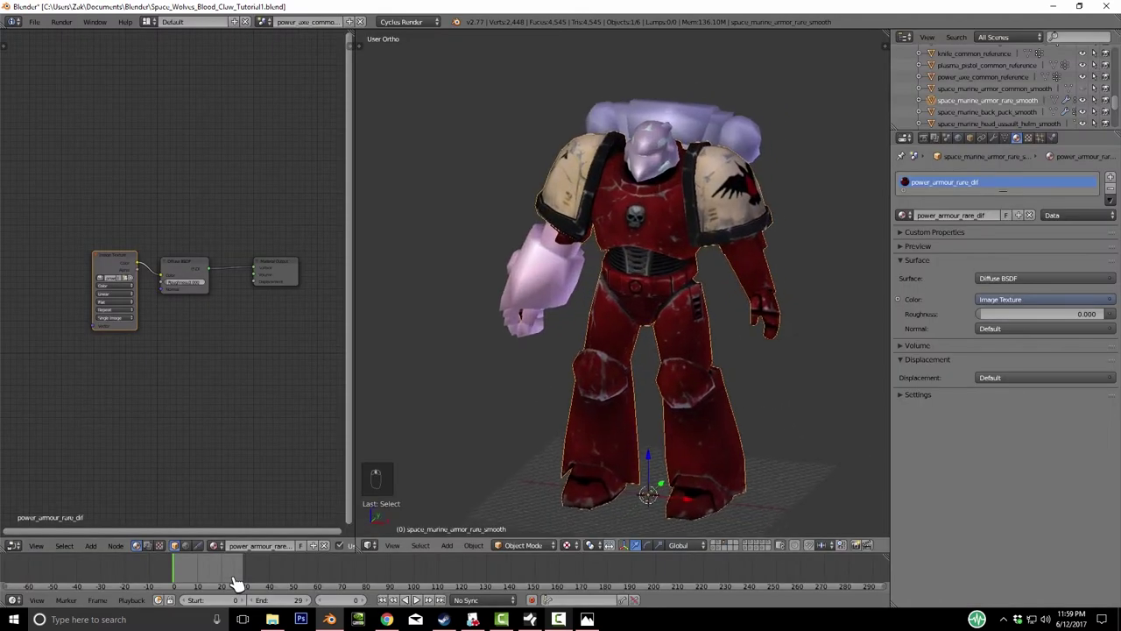
pyautogui.press('KP_Subtract')
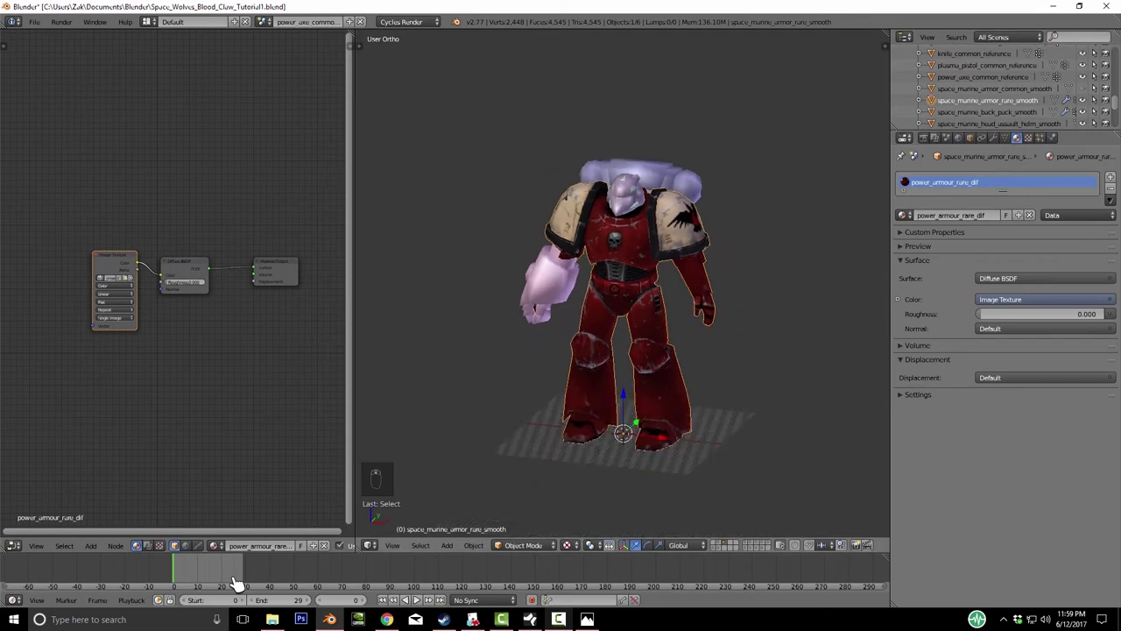
pyautogui.press('KP_4')
pyautogui.press('KP_4')
pyautogui.press('KP_4')
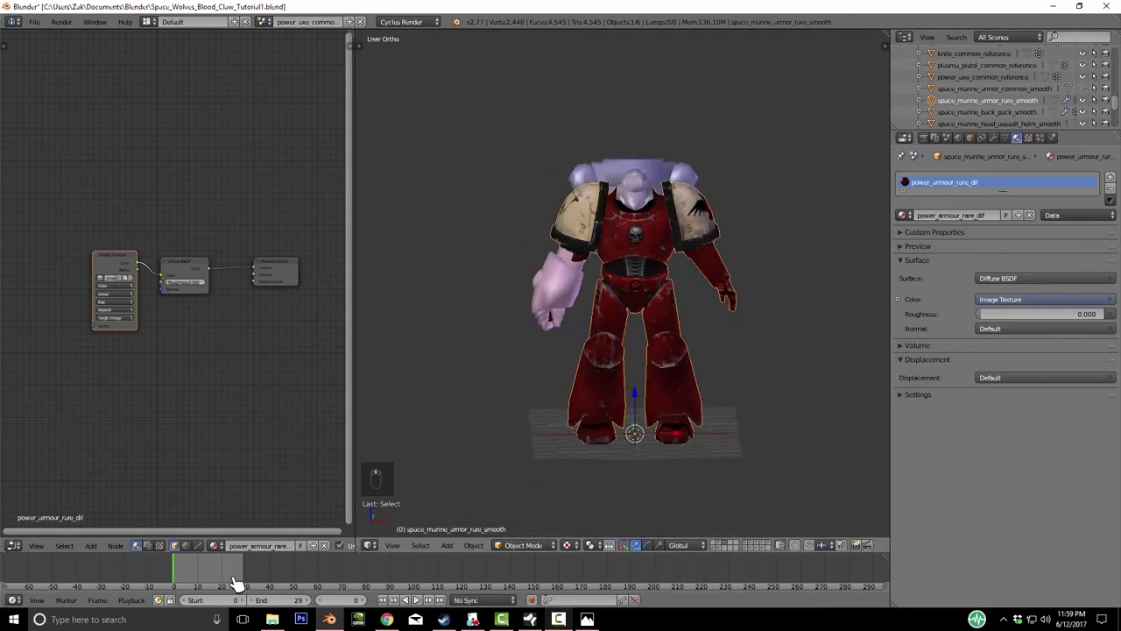
pyautogui.rightClick(651, 179)
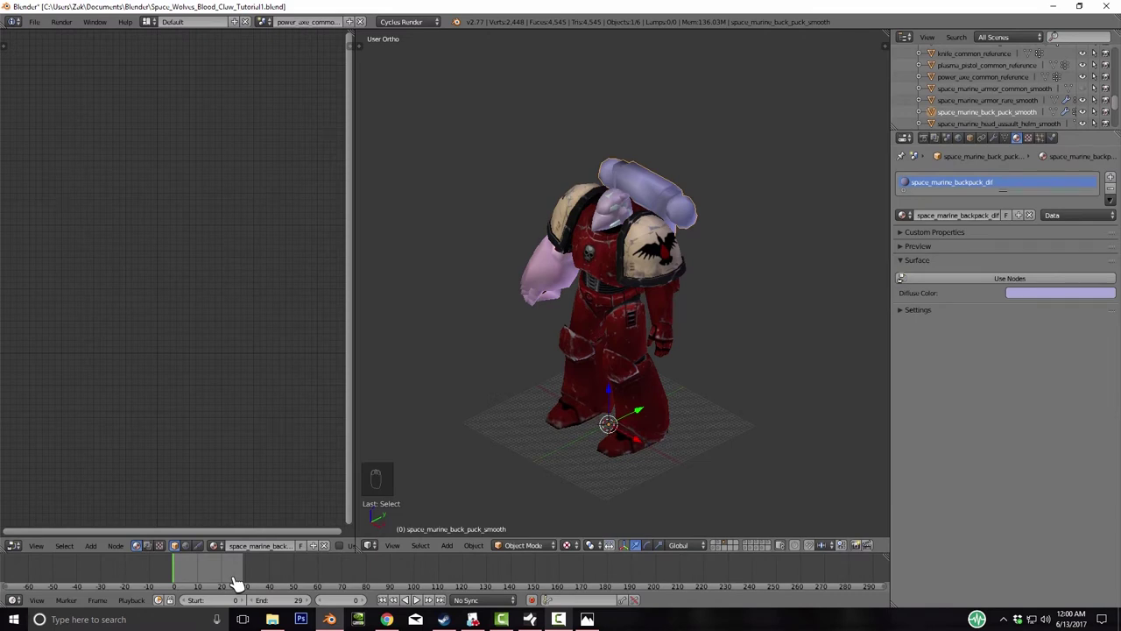
# - Add an Image Texture node to the backpack material loaded with space_marine_backpack_dif.png from Blood_Ravens
pyautogui.hotkey('shift', 'a')
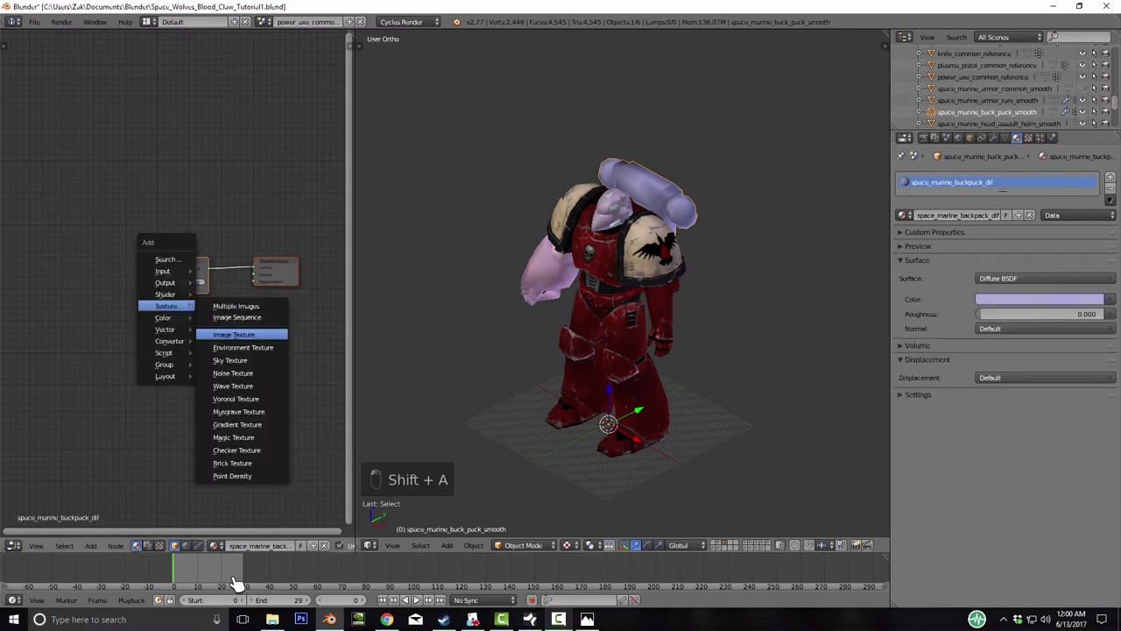
pyautogui.click(234, 334)
pyautogui.click(108, 288)
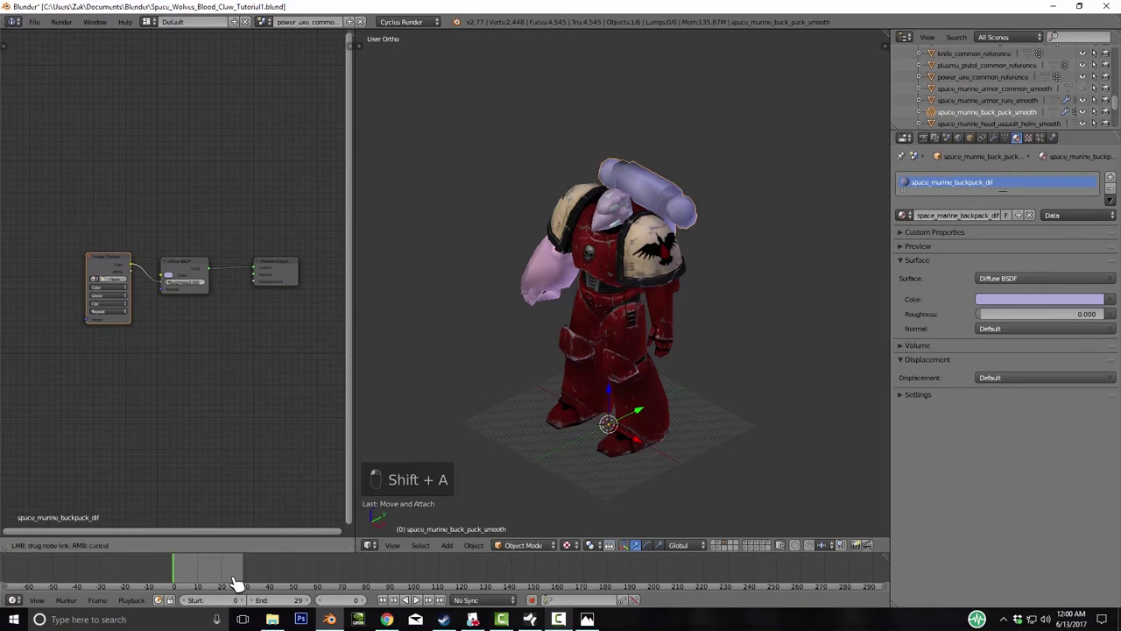
pyautogui.click(115, 278)
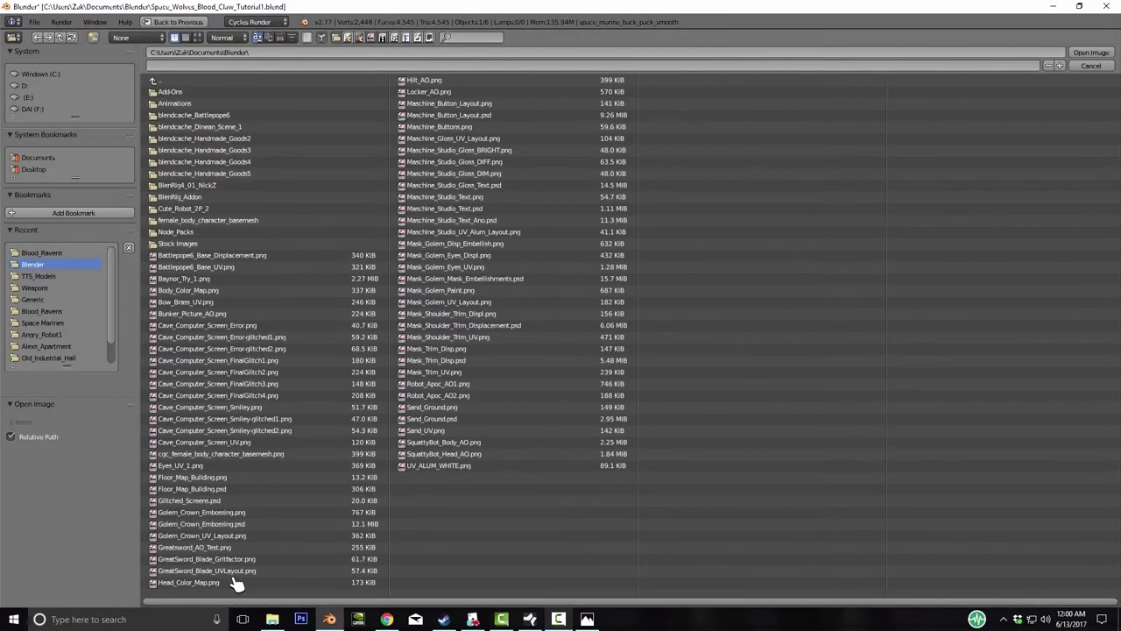
pyautogui.click(42, 252)
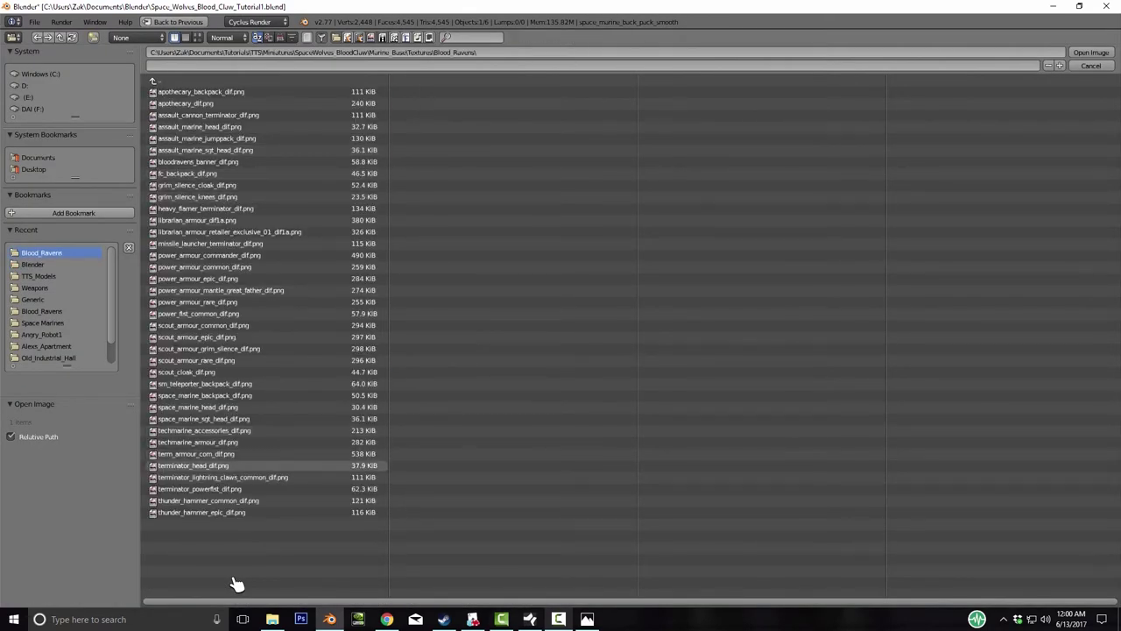
pyautogui.doubleClick(205, 396)
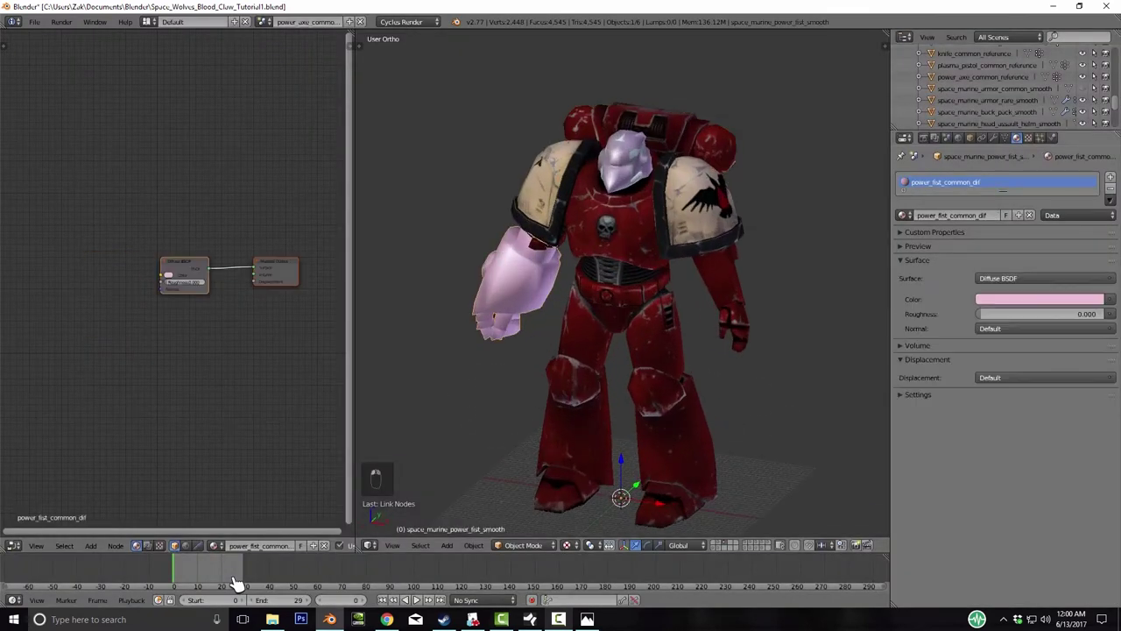
# - Add an Image Texture node to the power fist material loaded with power_fist_common_dif
pyautogui.hotkey('shift', 'a')
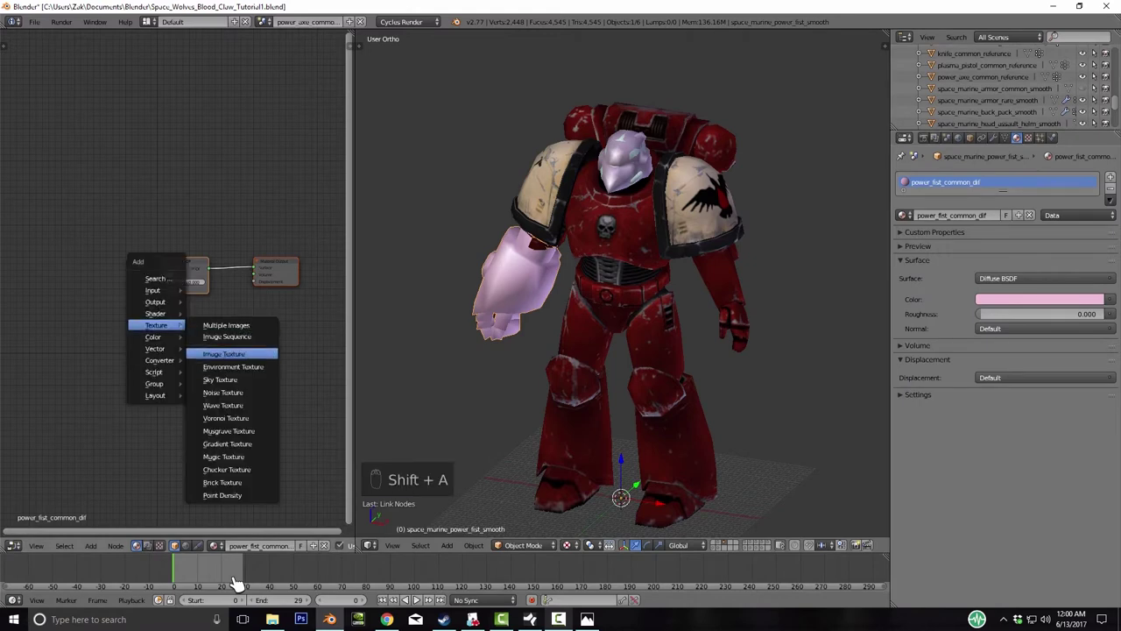
pyautogui.press('Return')
pyautogui.press('Return')
pyautogui.click(234, 581)
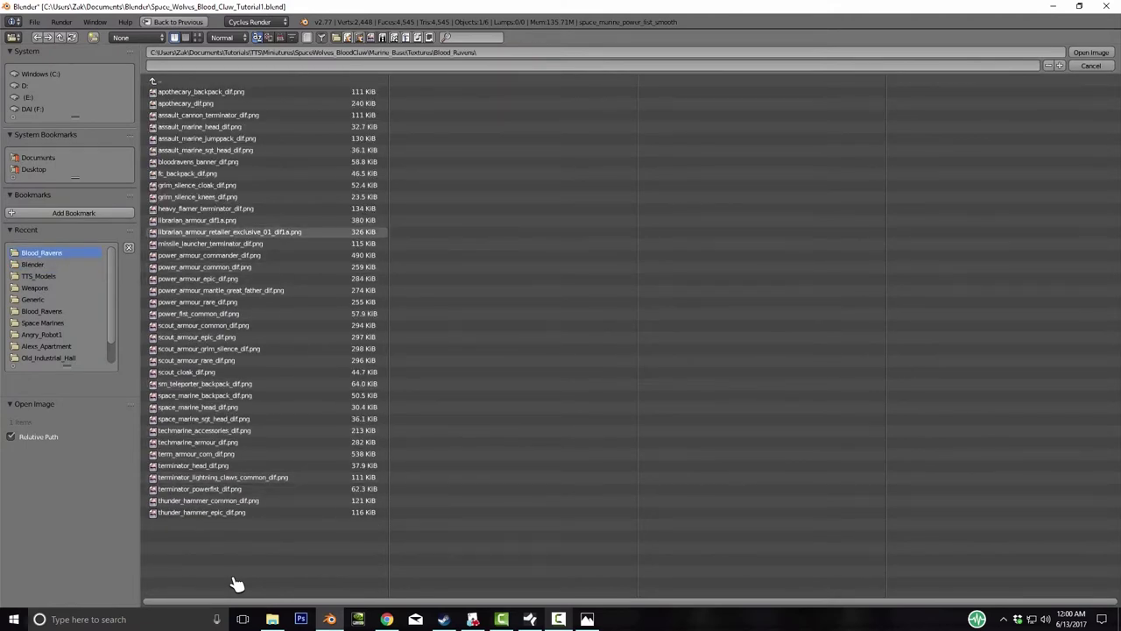
pyautogui.doubleClick(198, 313)
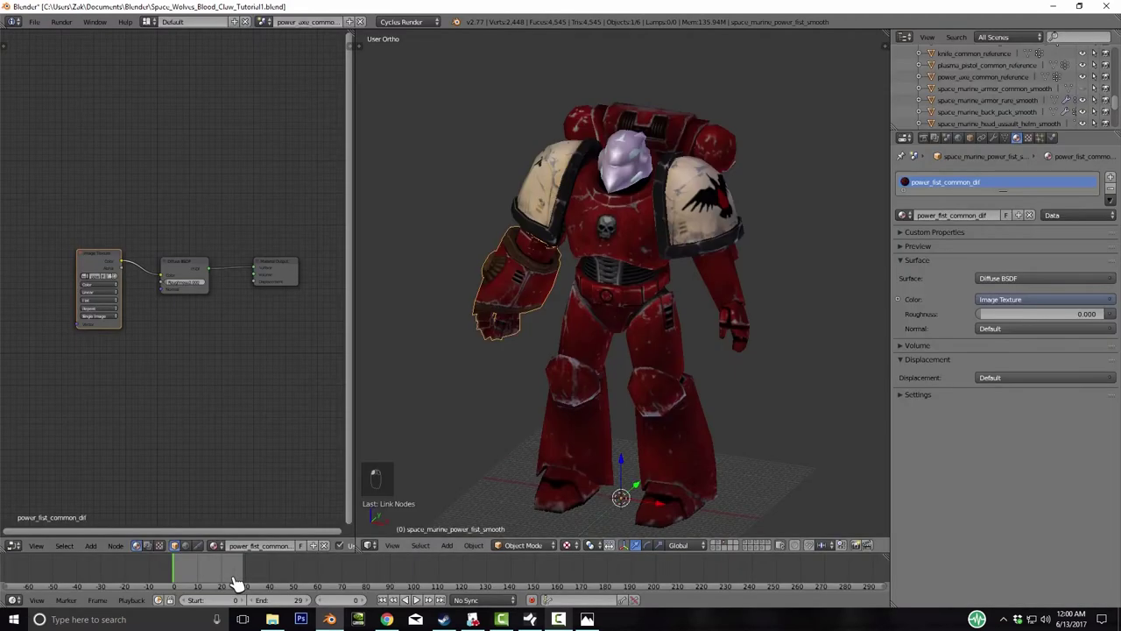
# - Orbit around the model to inspect the textured fist and deselect everything
pyautogui.moveTo(613, 263); pyautogui.dragTo(684, 263, button='middle')
pyautogui.press('KP_4')
pyautogui.press('KP_4')
pyautogui.press('KP_4')
pyautogui.press('KP_4')
pyautogui.press('KP_4')
pyautogui.press('KP_4')
pyautogui.press('KP_4')
pyautogui.press('KP_4')
pyautogui.press('KP_4')
pyautogui.press('KP_4')
pyautogui.press('KP_4')
pyautogui.press('KP_4')
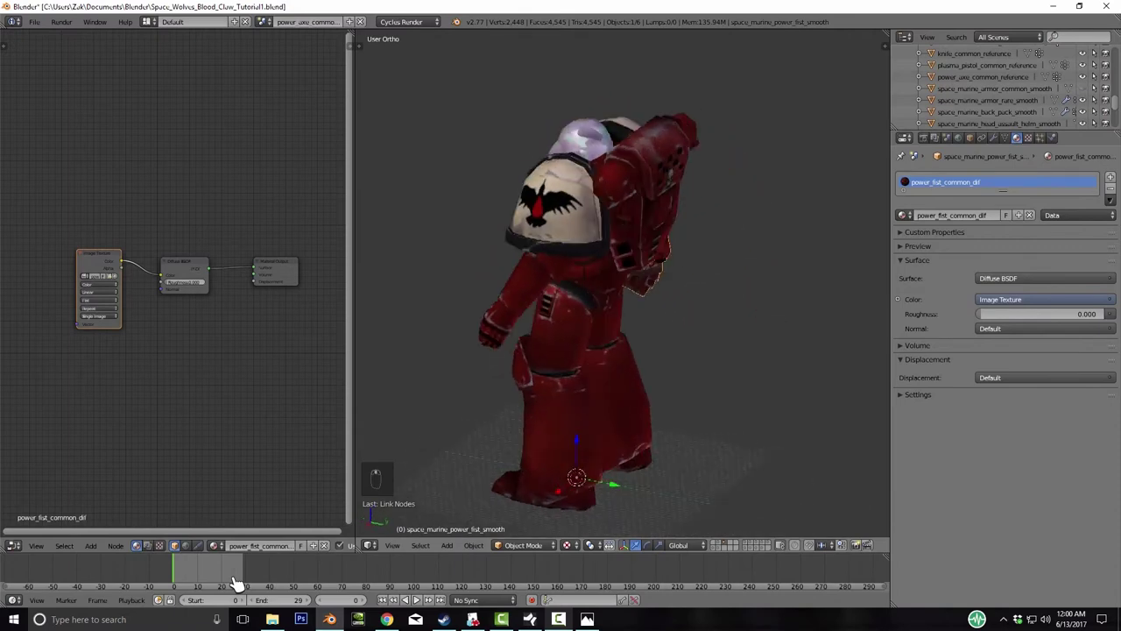
pyautogui.press('KP_4')
pyautogui.press('KP_4')
pyautogui.press('KP_4')
pyautogui.press('KP_4')
pyautogui.press('KP_4')
pyautogui.press('KP_4')
pyautogui.press('KP_4')
pyautogui.press('KP_4')
pyautogui.press('KP_4')
pyautogui.press('KP_4')
pyautogui.press('KP_4')
pyautogui.press('KP_4')
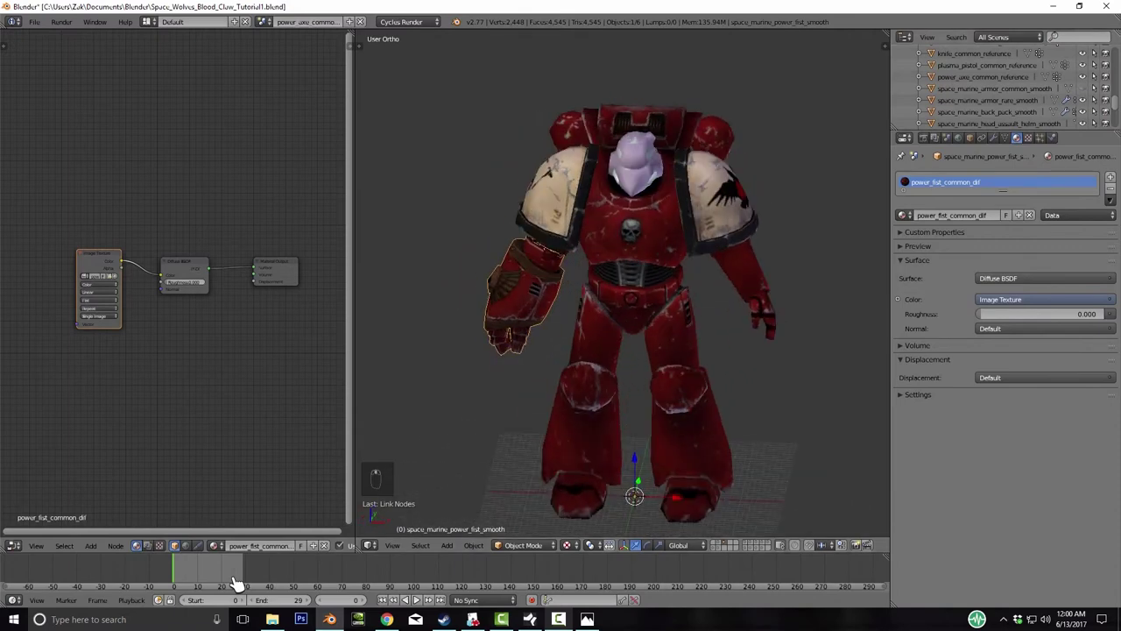
pyautogui.press('a')
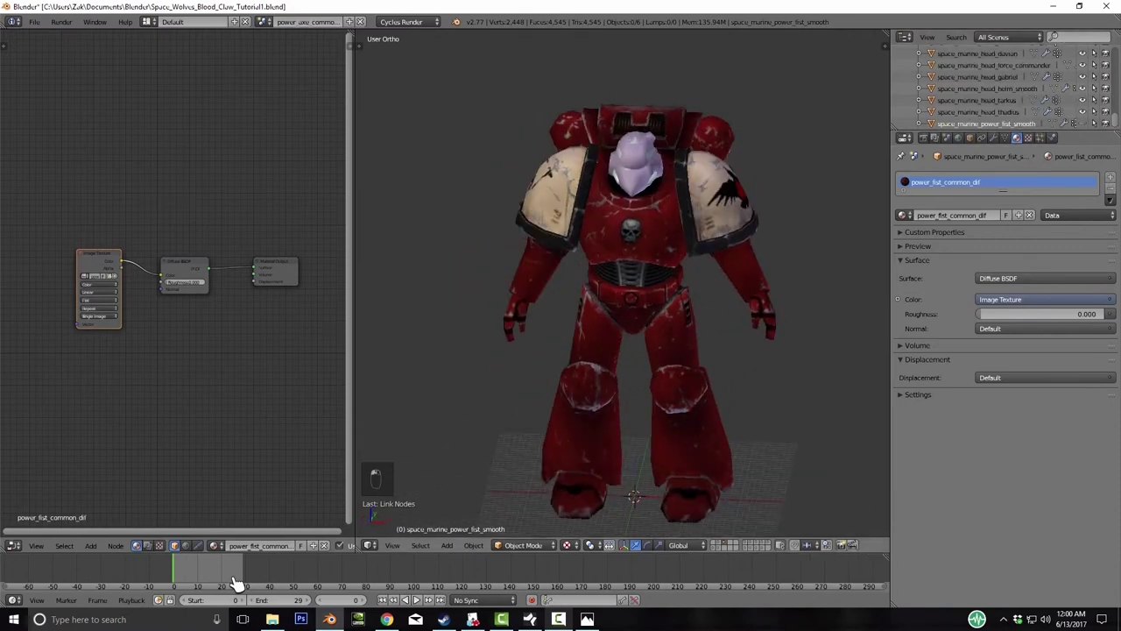
pyautogui.press('KP_4')
pyautogui.press('KP_4')
pyautogui.press('KP_4')
pyautogui.press('KP_4')
pyautogui.press('KP_4')
pyautogui.press('KP_4')
pyautogui.press('KP_4')
pyautogui.press('KP_4')
pyautogui.press('KP_4')
pyautogui.press('KP_4')
pyautogui.press('KP_4')
pyautogui.press('KP_4')
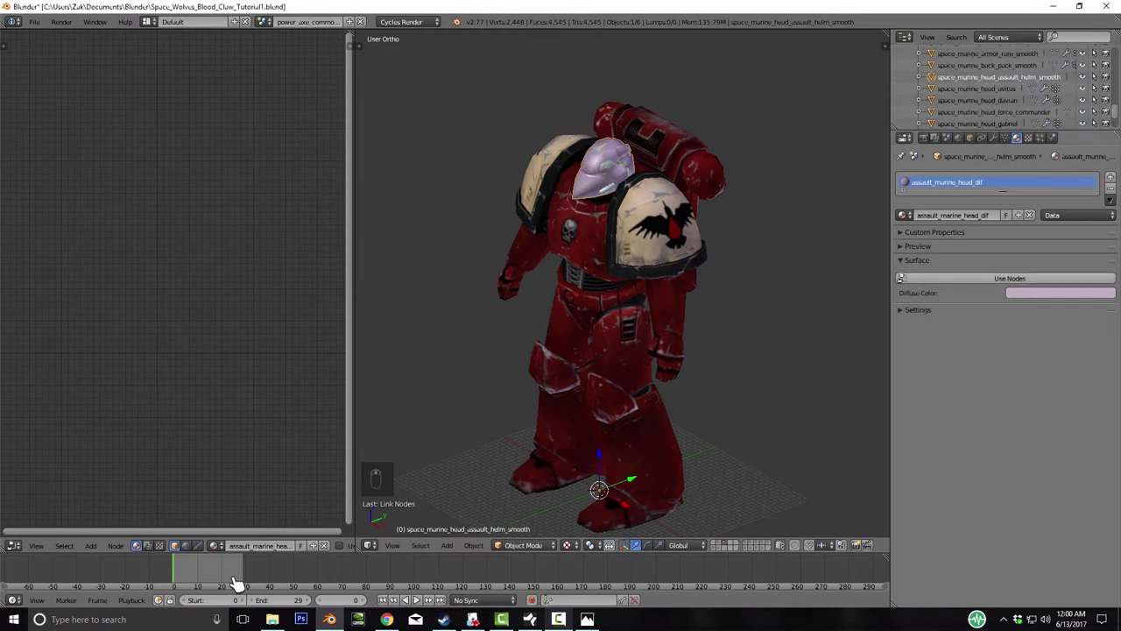
# - Add an Image Texture node and load assault_marine_head_dif.png from Blood_Ravens
pyautogui.hotkey('shift', 'a')
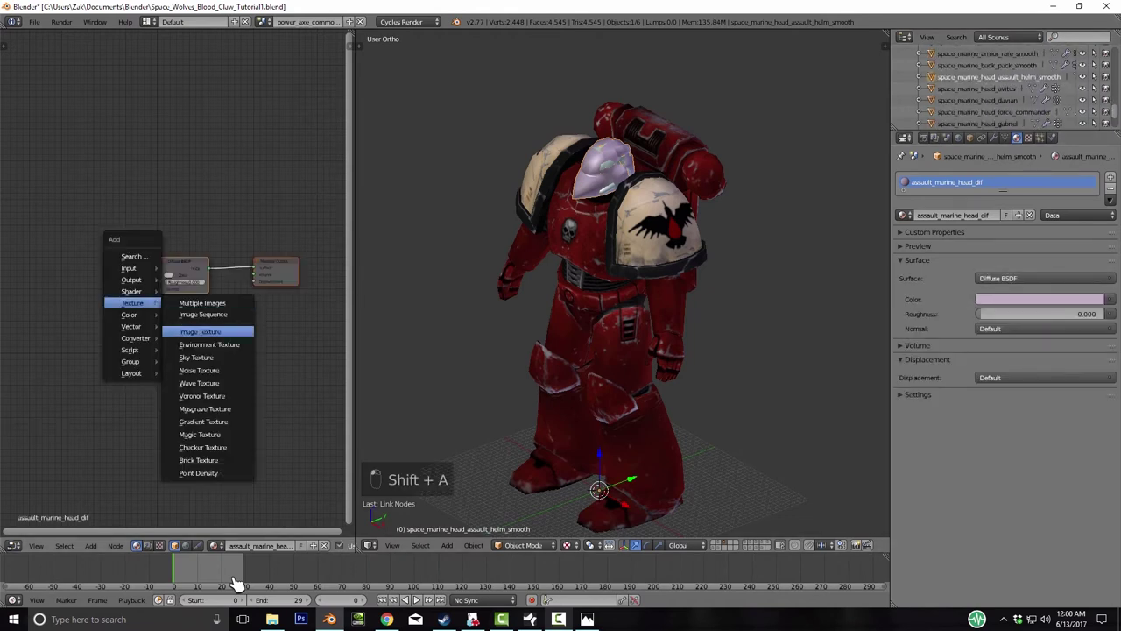
pyautogui.press('Return')
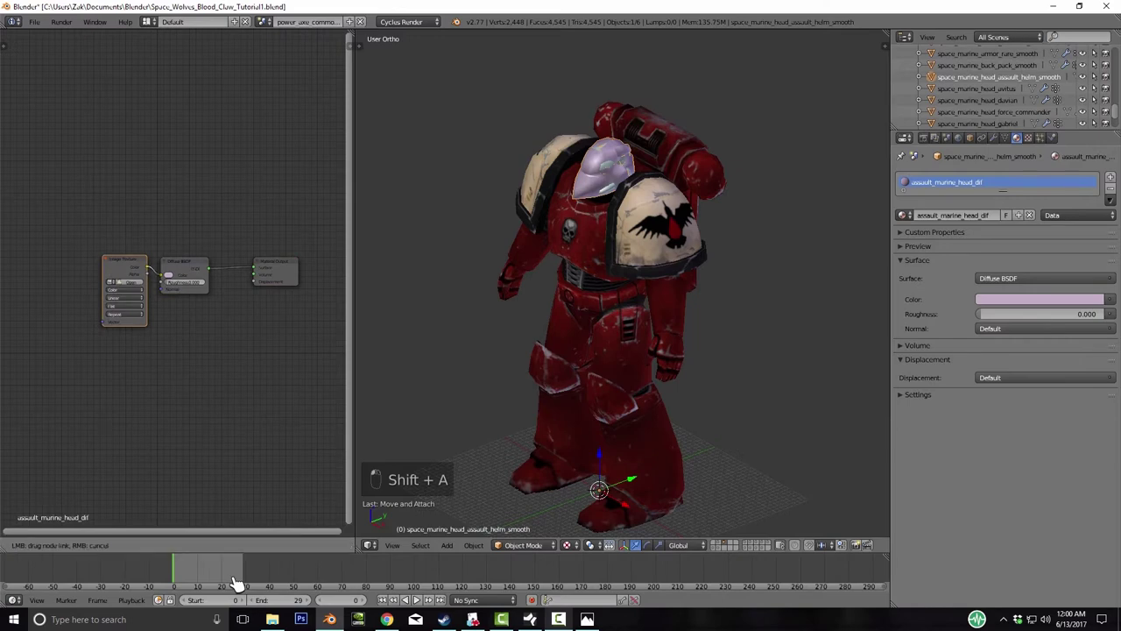
pyautogui.hotkey('alt', 'o')
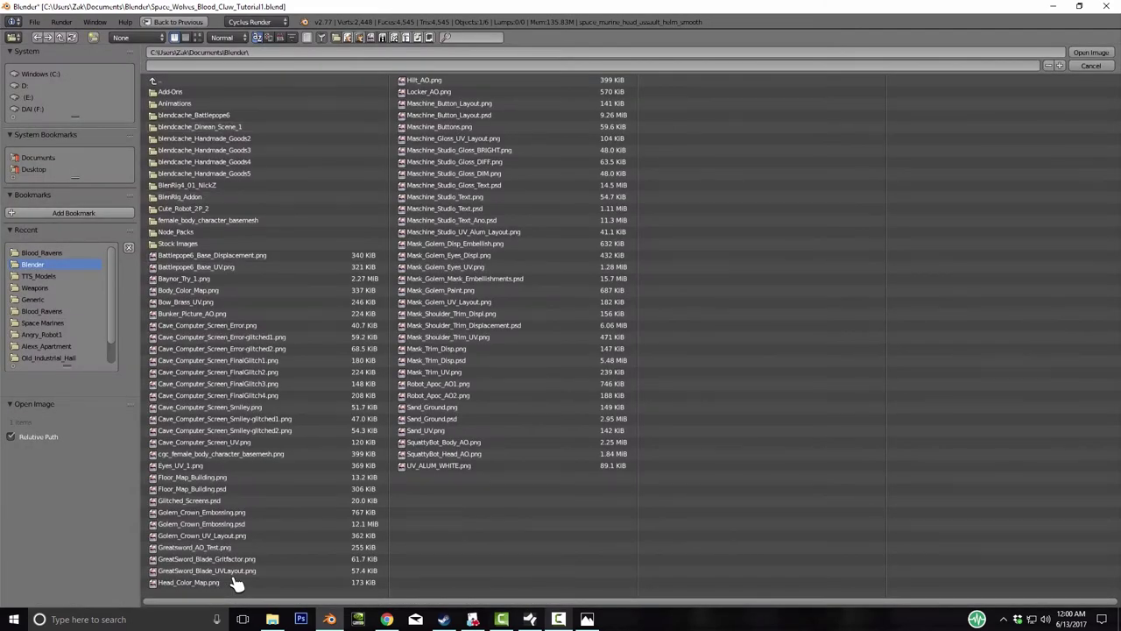
pyautogui.click(41, 252)
pyautogui.doubleClick(200, 127)
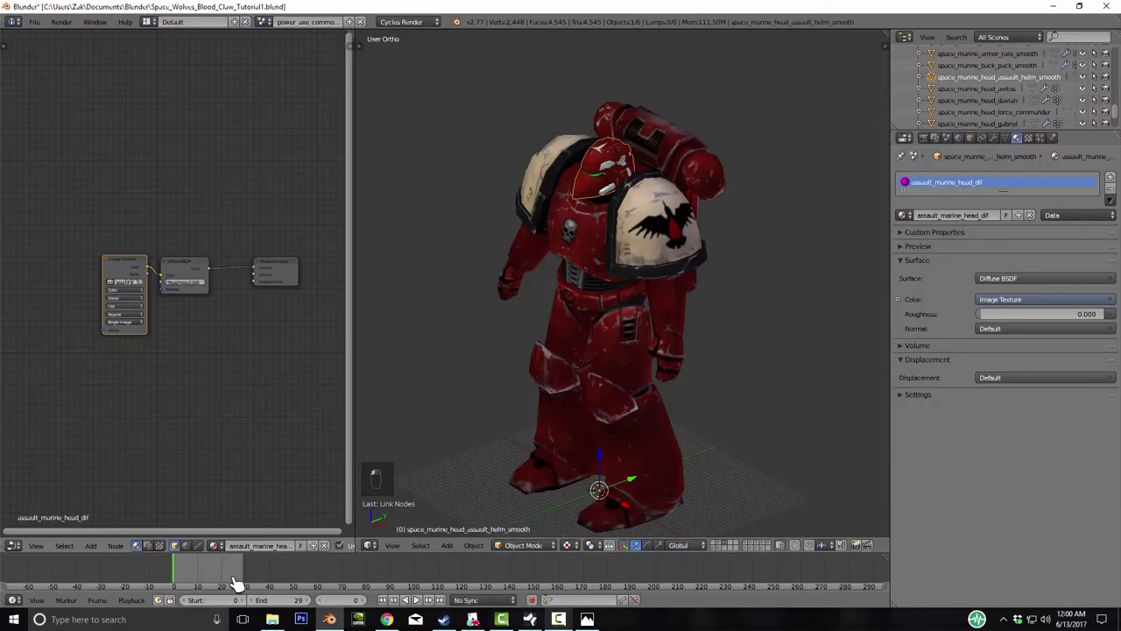
pyautogui.press('m')
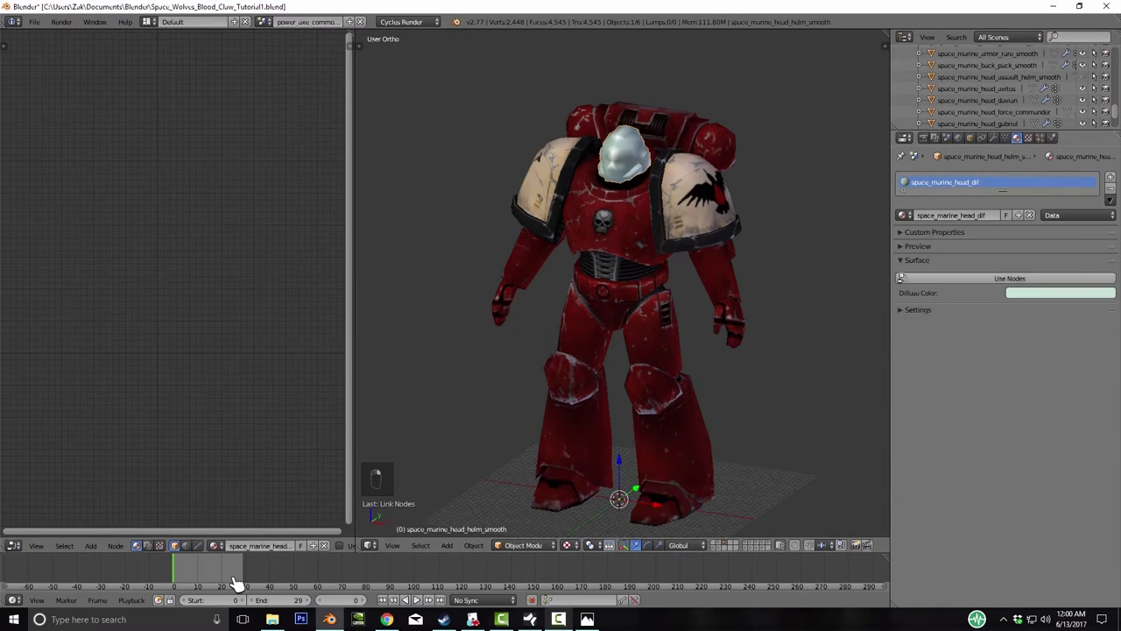
# - Add an Image Texture node to the helmet material, wire its Color into Diffuse BSDF, and browse for an image
pyautogui.hotkey('shift', 'a')
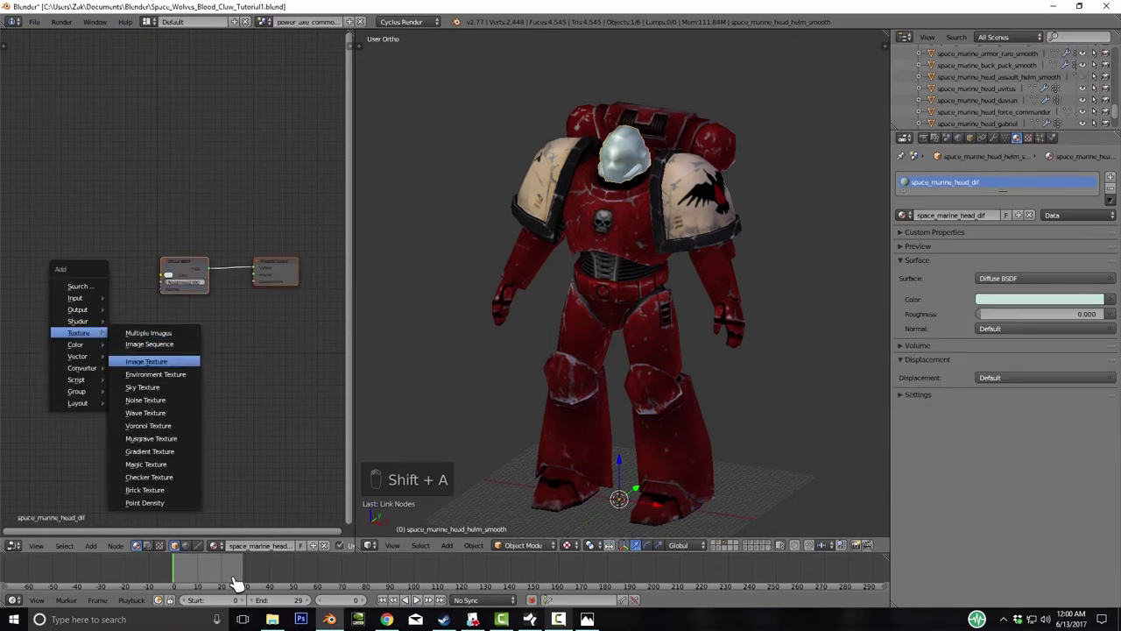
pyautogui.click(146, 361)
pyautogui.click(88, 267)
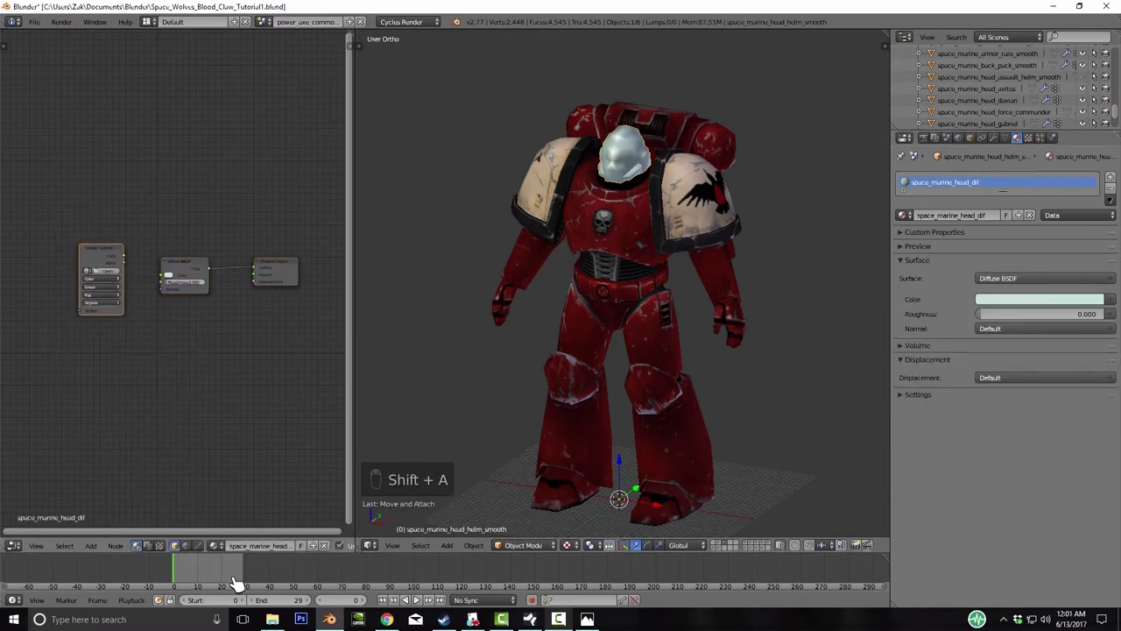
pyautogui.moveTo(124, 255); pyautogui.dragTo(163, 275)
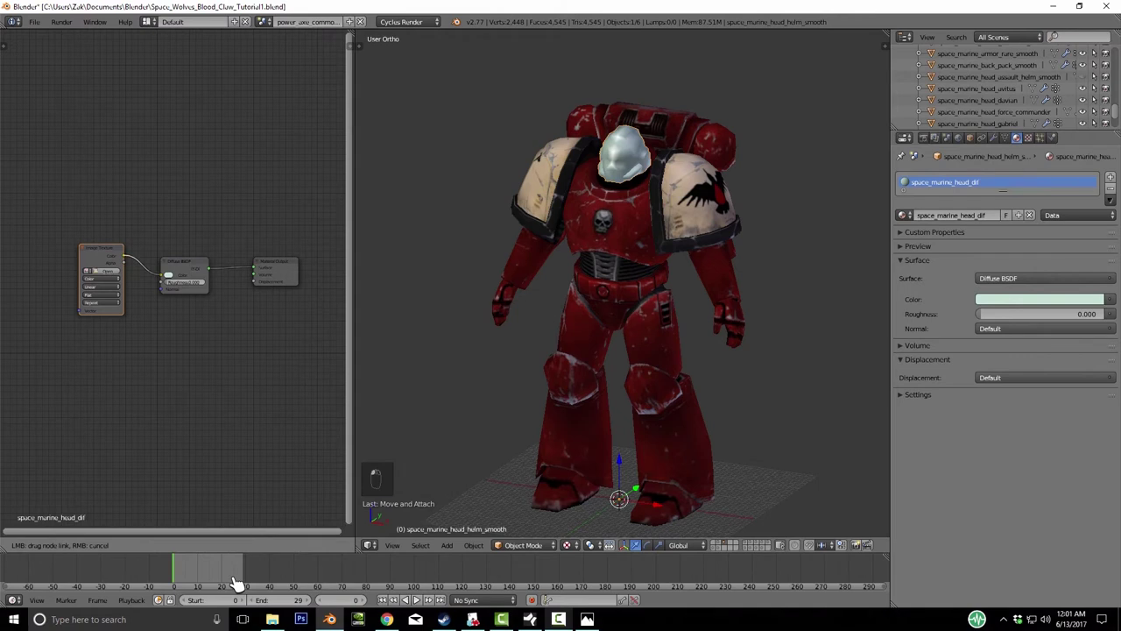
pyautogui.moveTo(166, 275); pyautogui.dragTo(164, 277)
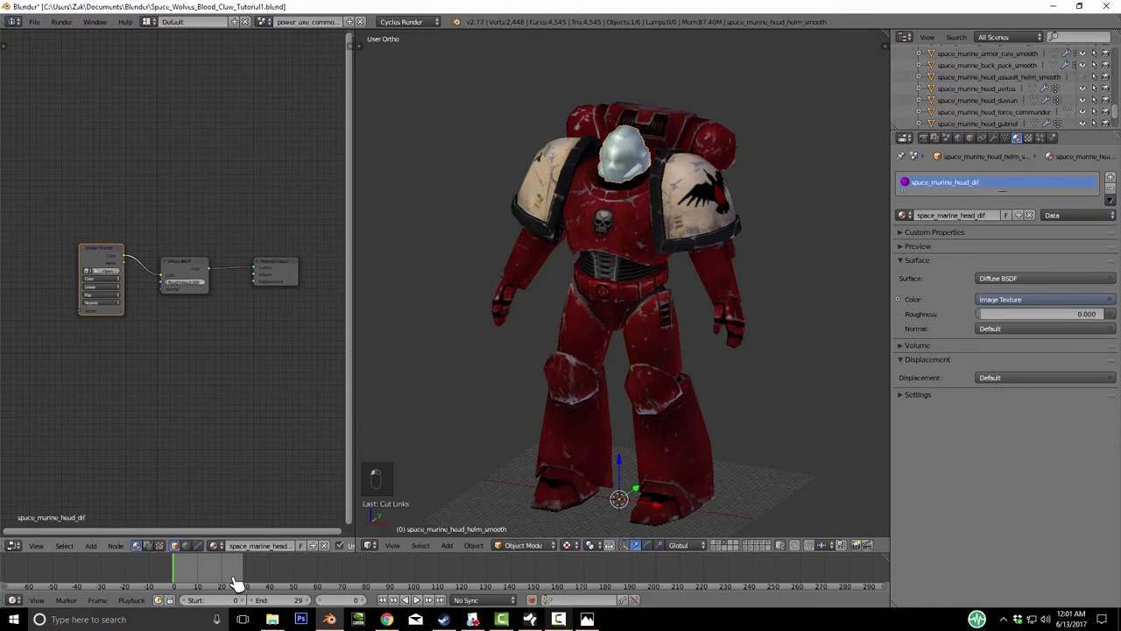
pyautogui.moveTo(124, 259); pyautogui.dragTo(162, 281)
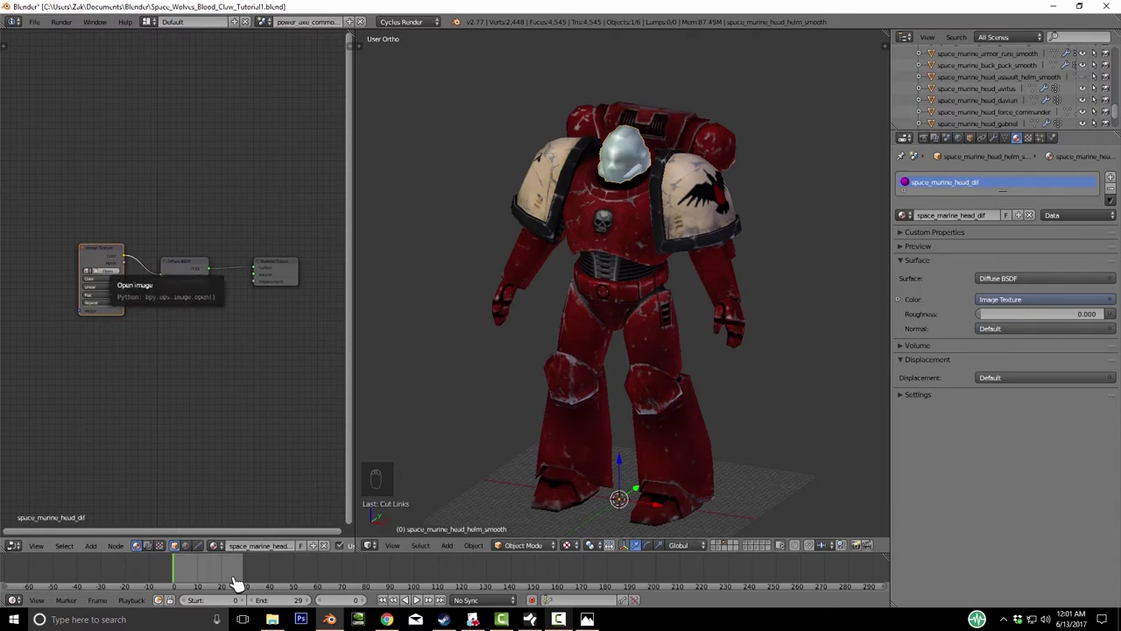
pyautogui.click(103, 271)
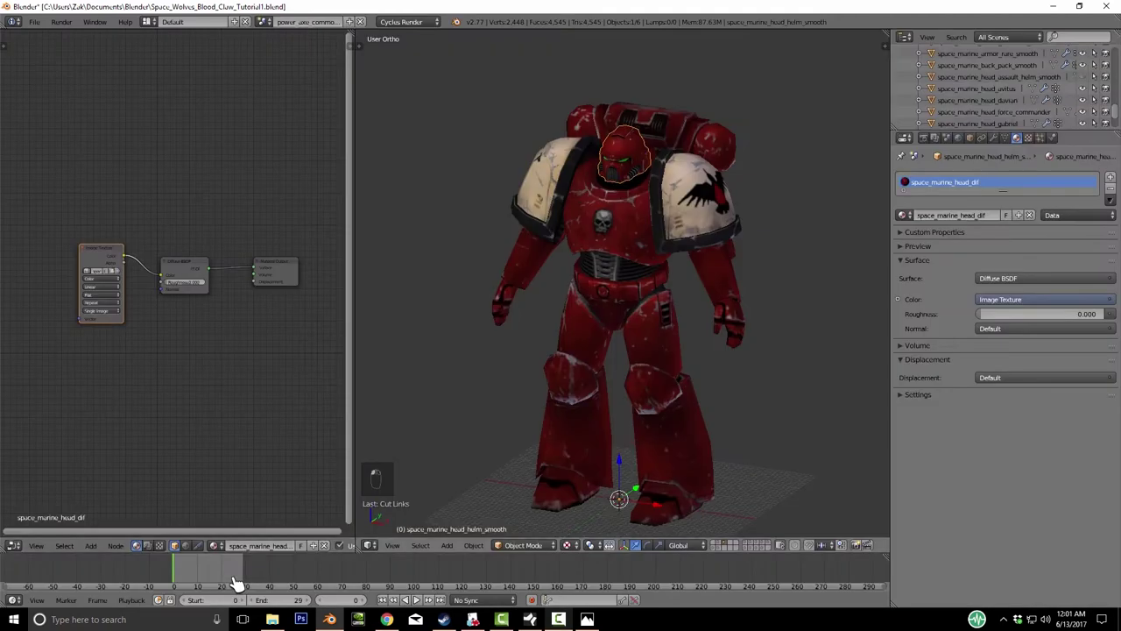
pyautogui.press('KP_Decimal')
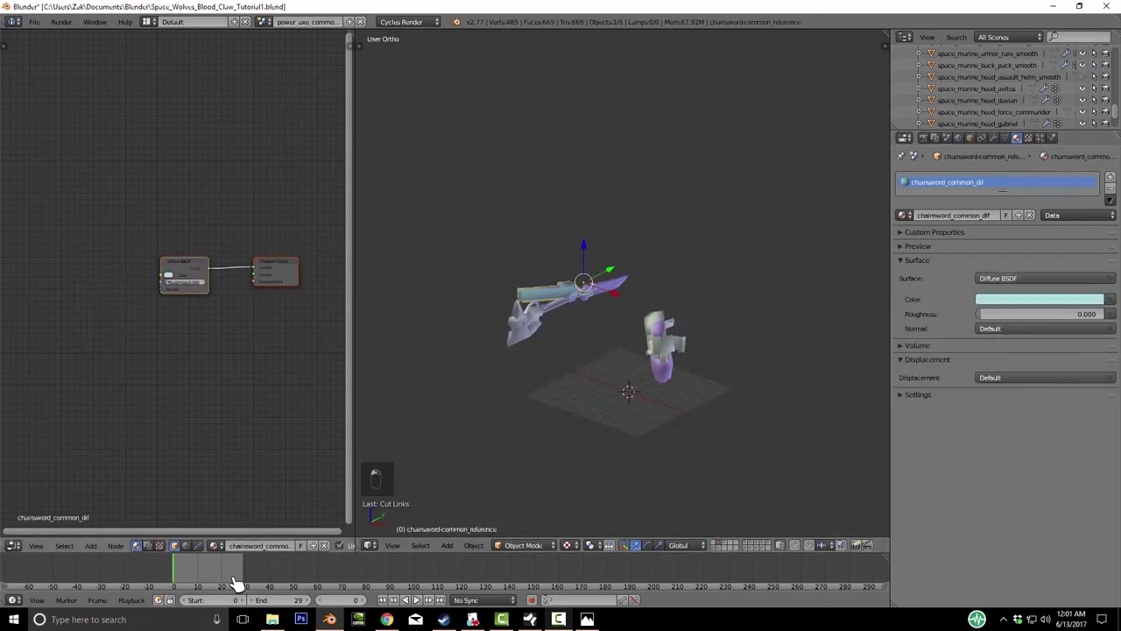
# - Add an Image Texture node to the chainsword loaded with chainsword_common_dif from Generic
pyautogui.hotkey('shift', 'a')
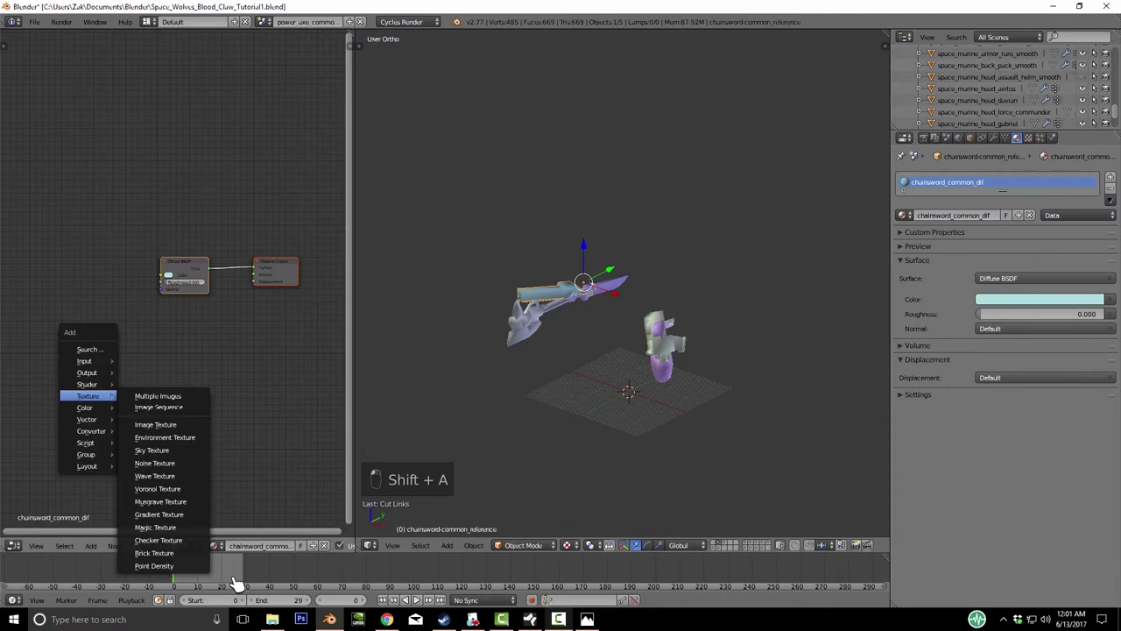
pyautogui.press('Return')
pyautogui.press('Return')
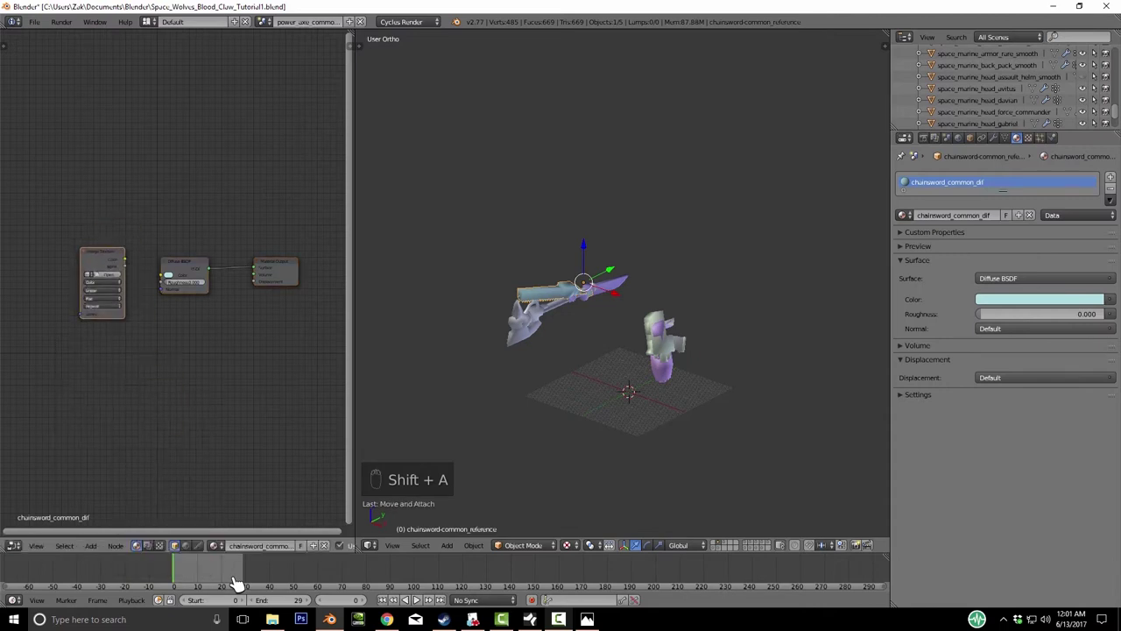
pyautogui.hotkey('alt', 'o')
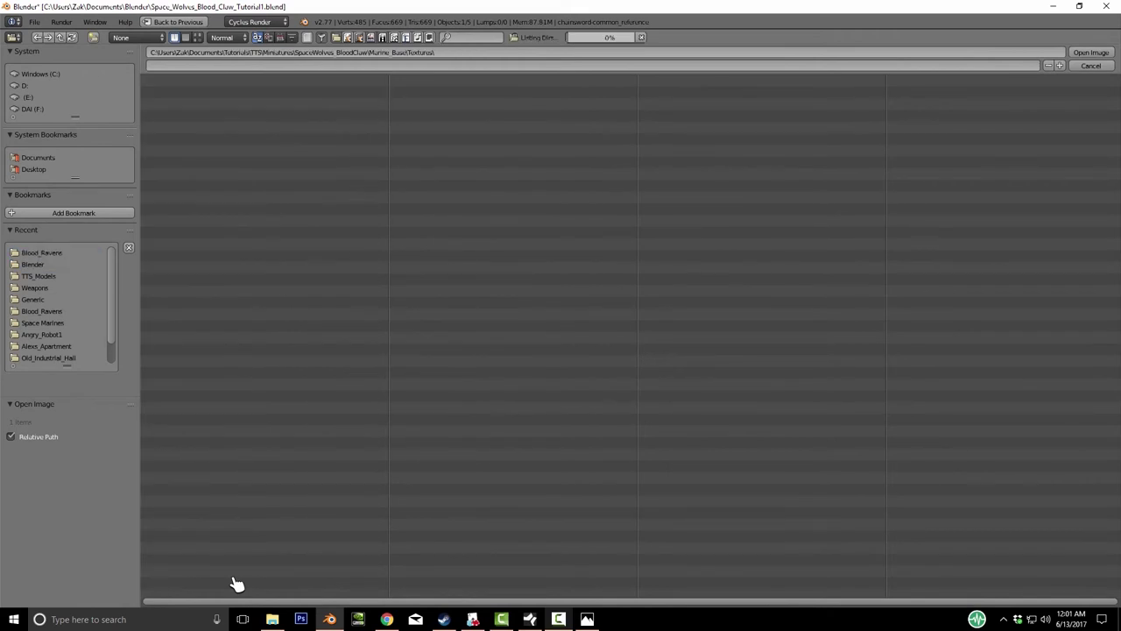
pyautogui.click(170, 115)
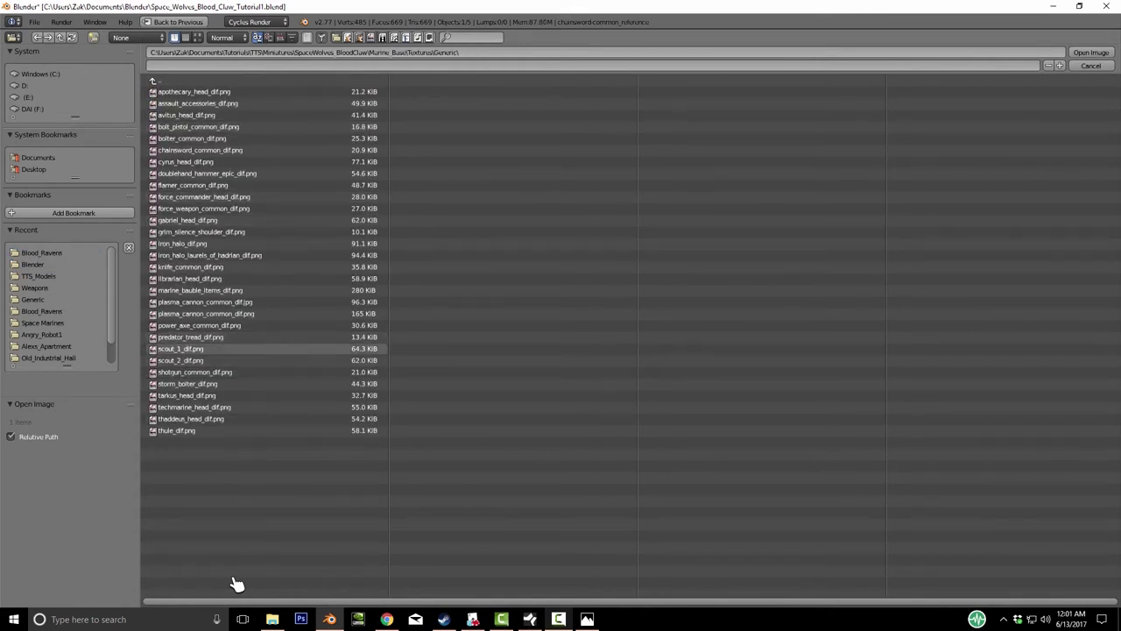
pyautogui.doubleClick(199, 150)
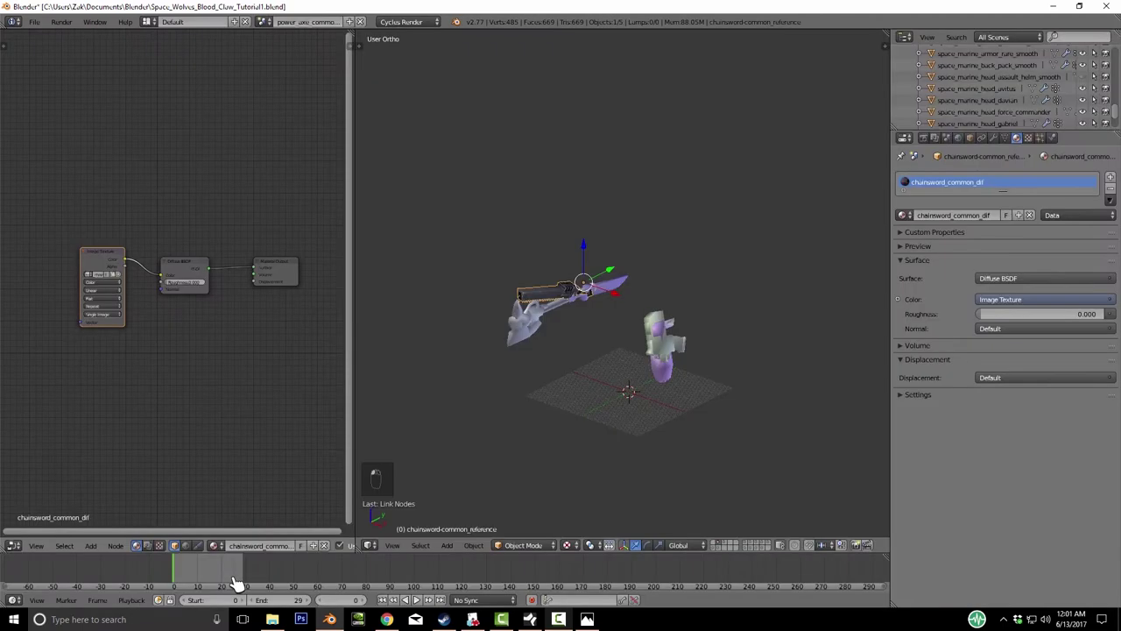
# - Select the knife, enable nodes, and link an Image Texture loaded with knife_common_dif.png
pyautogui.scroll(4, 613, 333)
pyautogui.rightClick(605, 355)
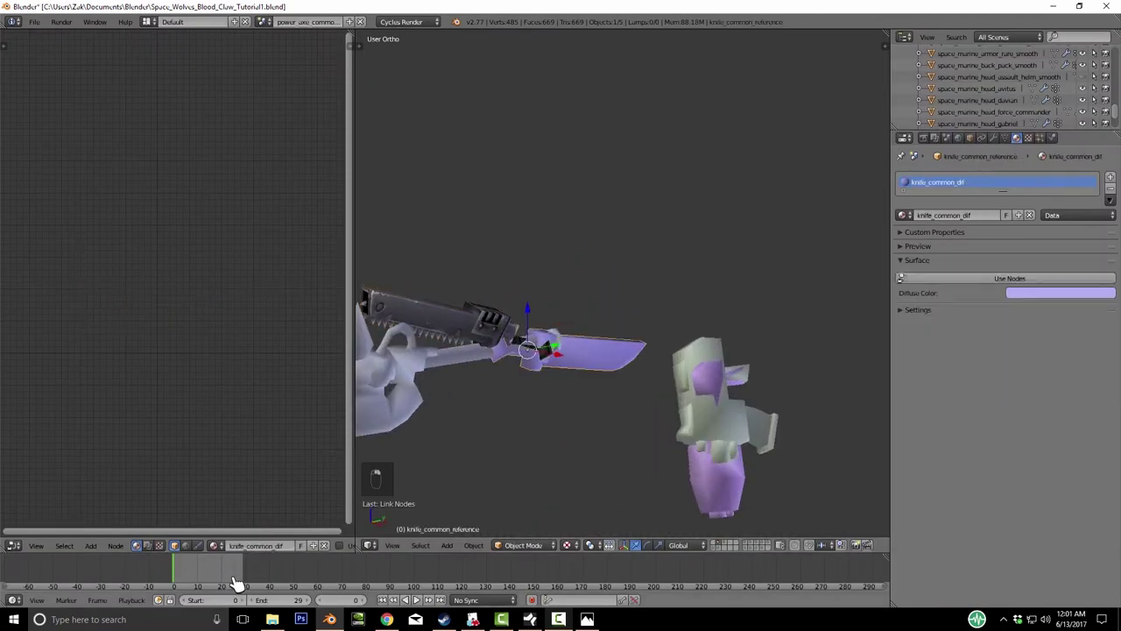
pyautogui.scroll(-5, 613, 333)
pyautogui.click(1011, 278)
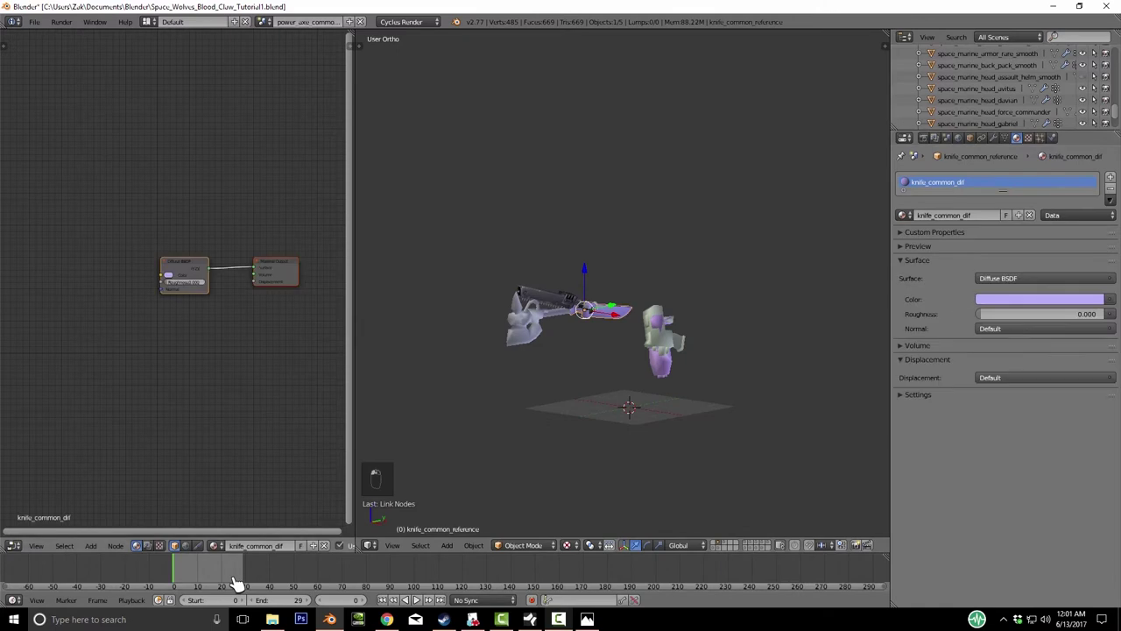
pyautogui.hotkey('shift', 'a')
pyautogui.moveTo(55, 350)
pyautogui.click(123, 379)
pyautogui.click(112, 272)
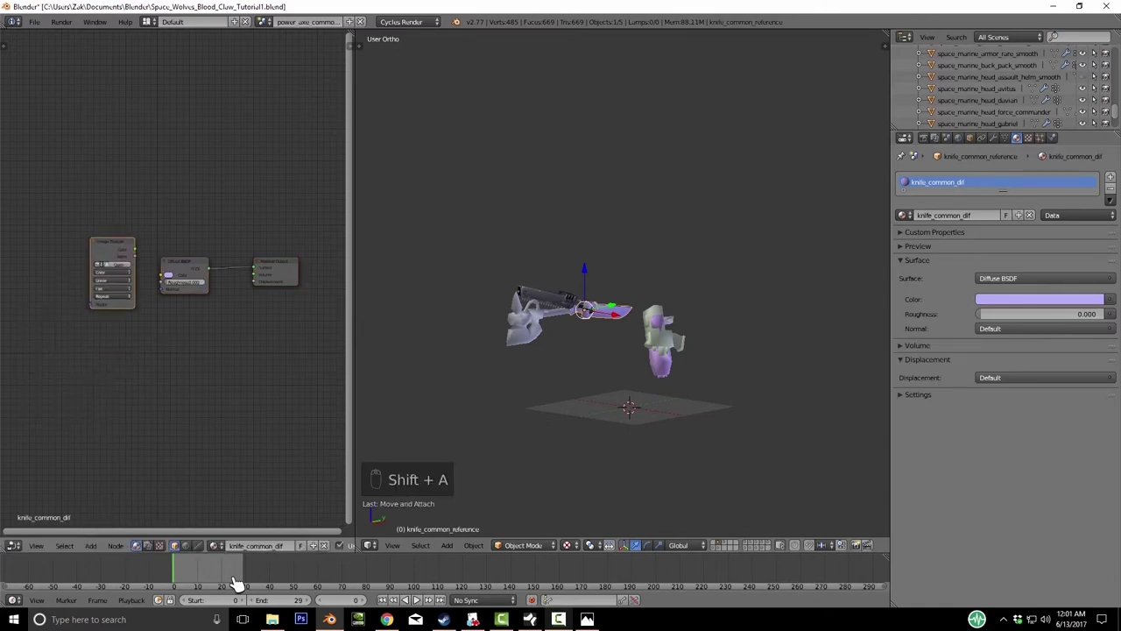
pyautogui.moveTo(135, 264); pyautogui.dragTo(164, 274)
pyautogui.click(120, 264)
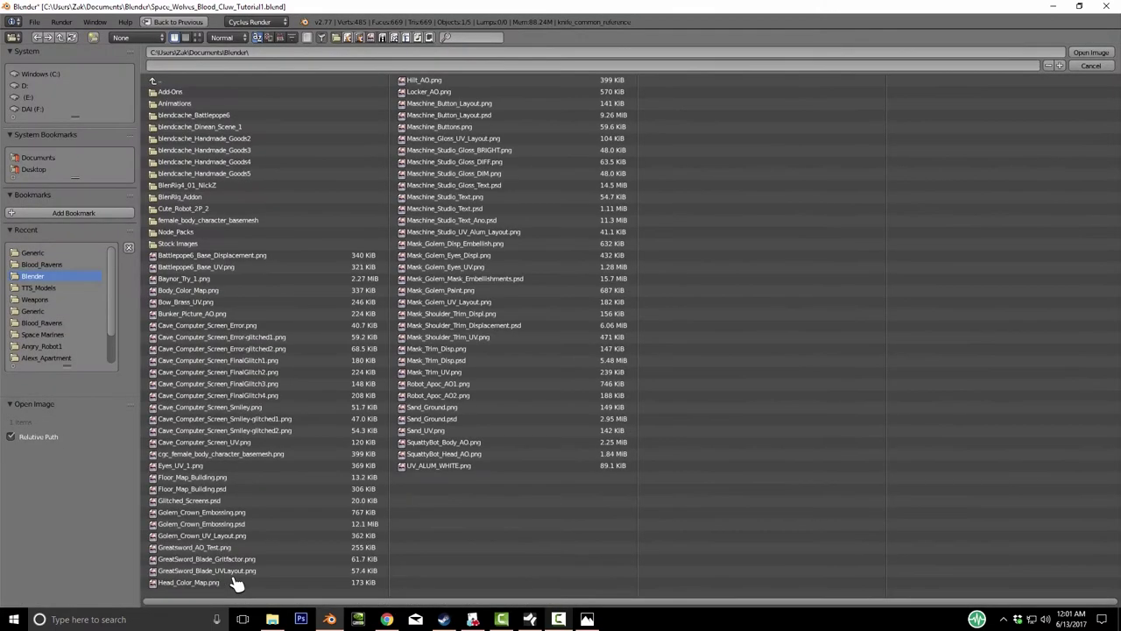
pyautogui.click(32, 253)
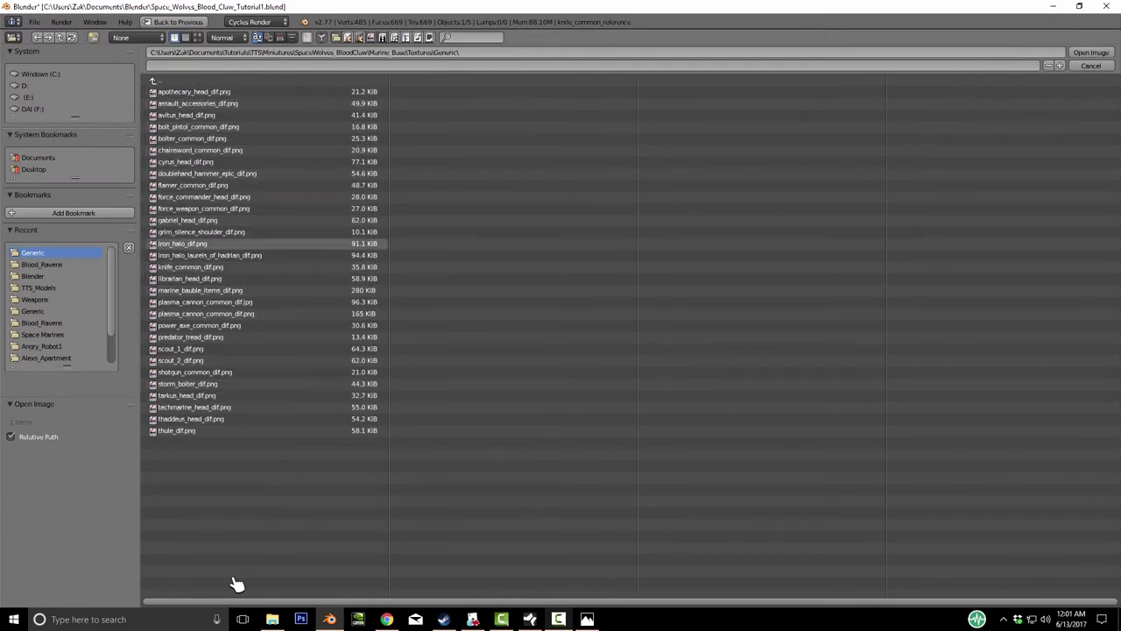
pyautogui.doubleClick(191, 266)
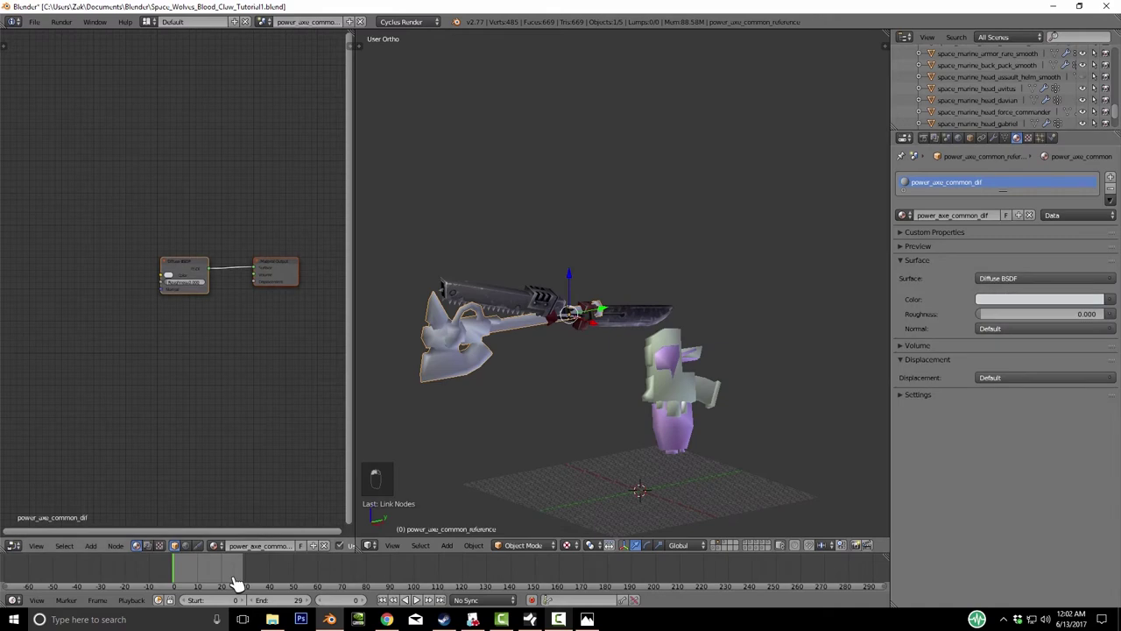
# - Add an Image Texture to the power axe loaded with power_axe_common_dif from Generic, then inspect it
pyautogui.hotkey('shift', 'a')
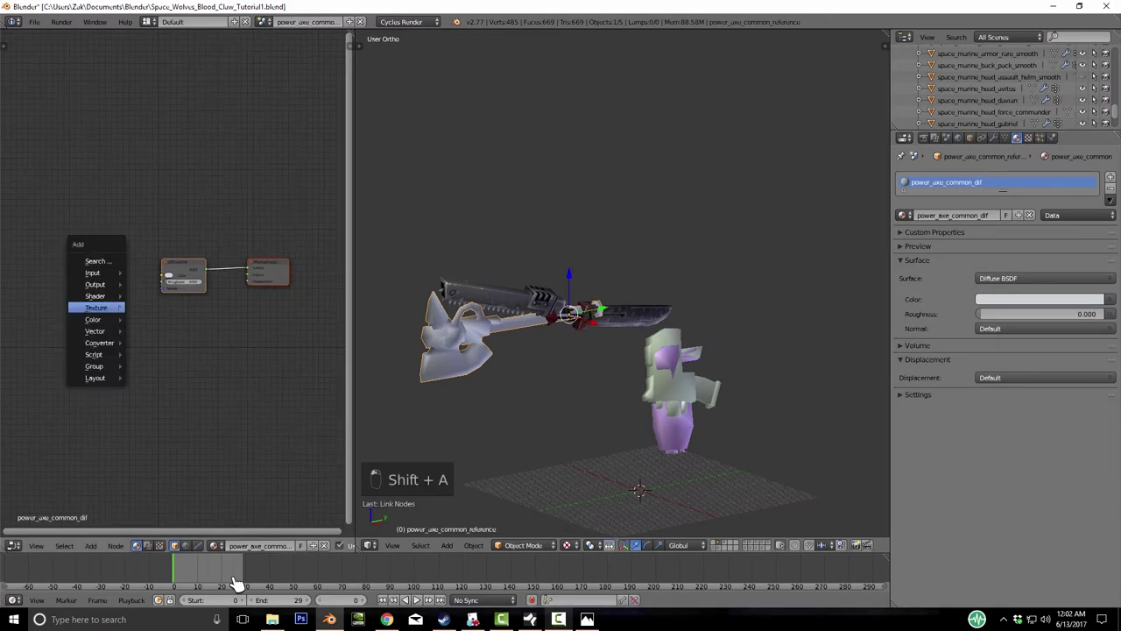
pyautogui.click(164, 337)
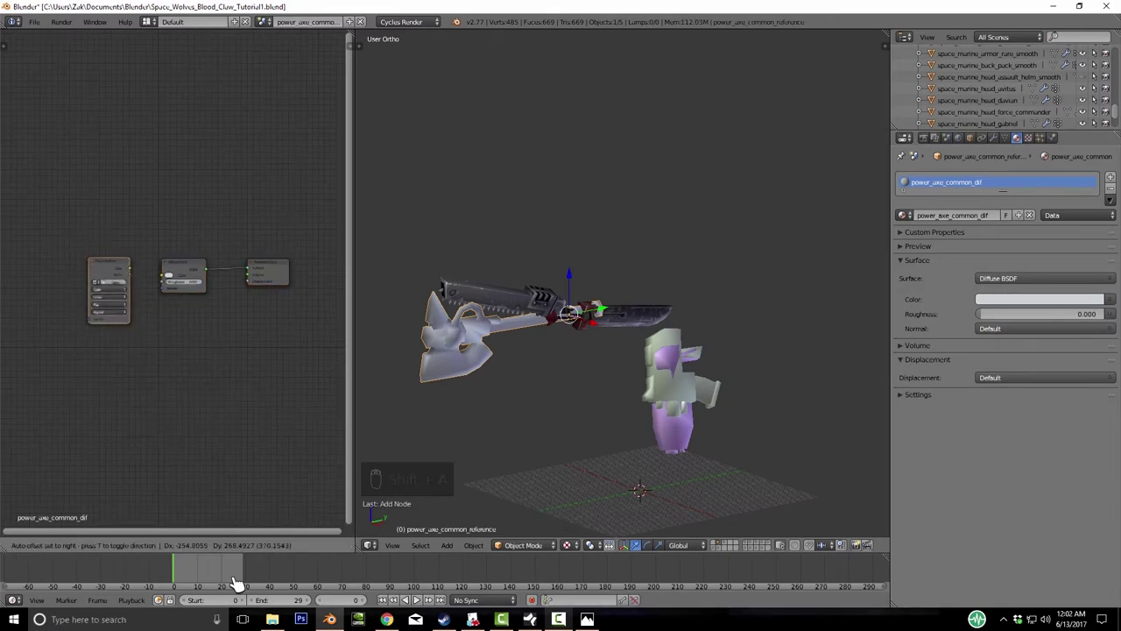
pyautogui.click(107, 283)
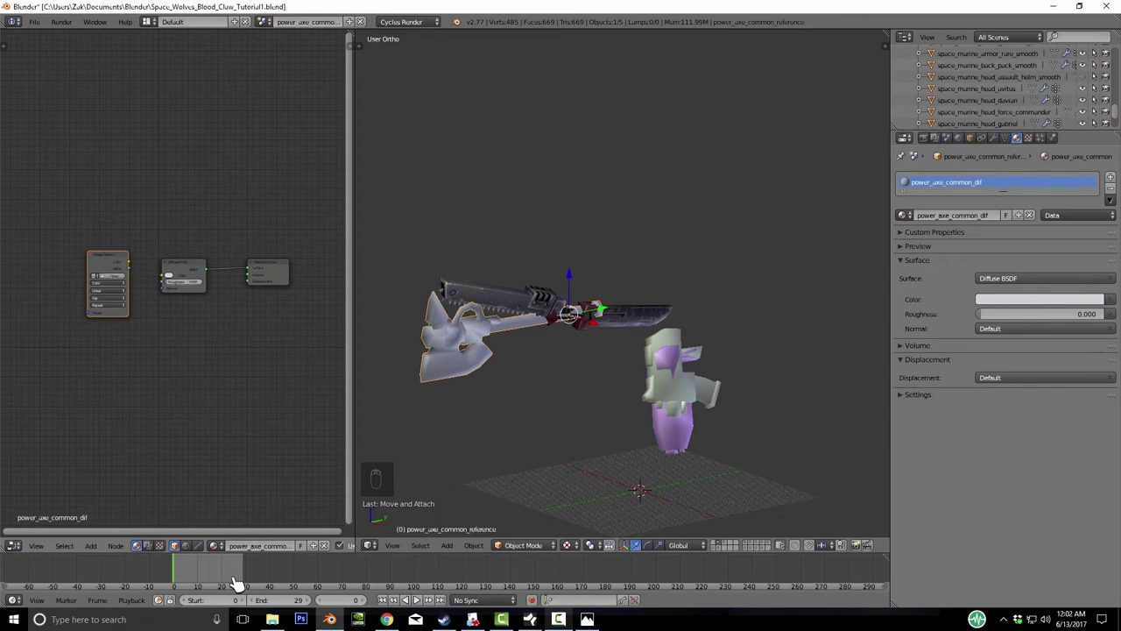
pyautogui.hotkey('alt', 'o')
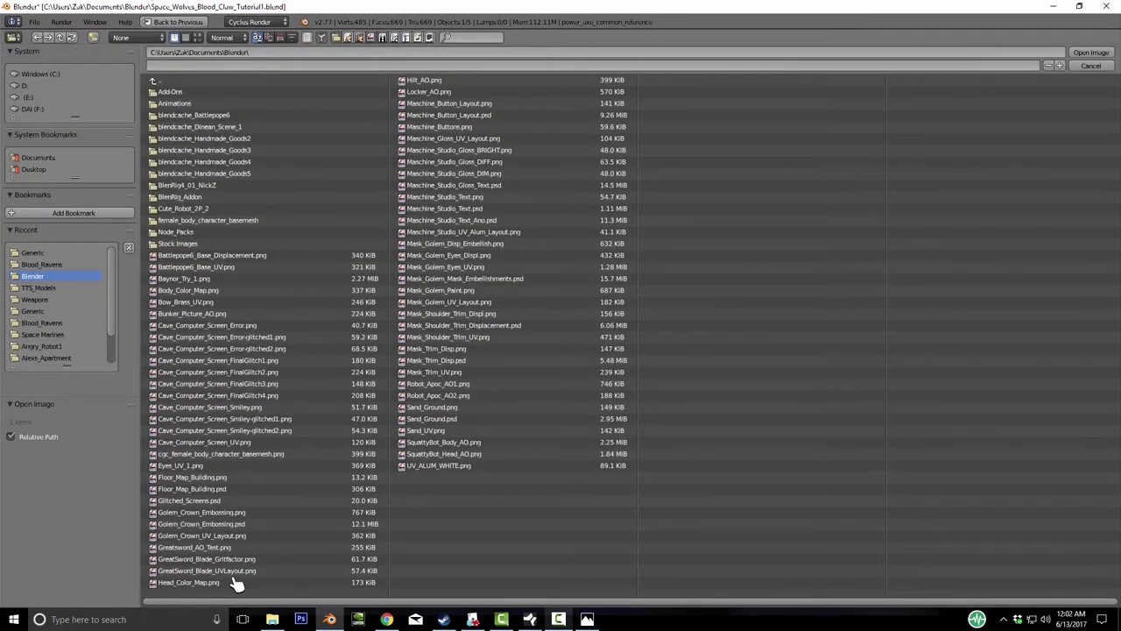
pyautogui.click(33, 253)
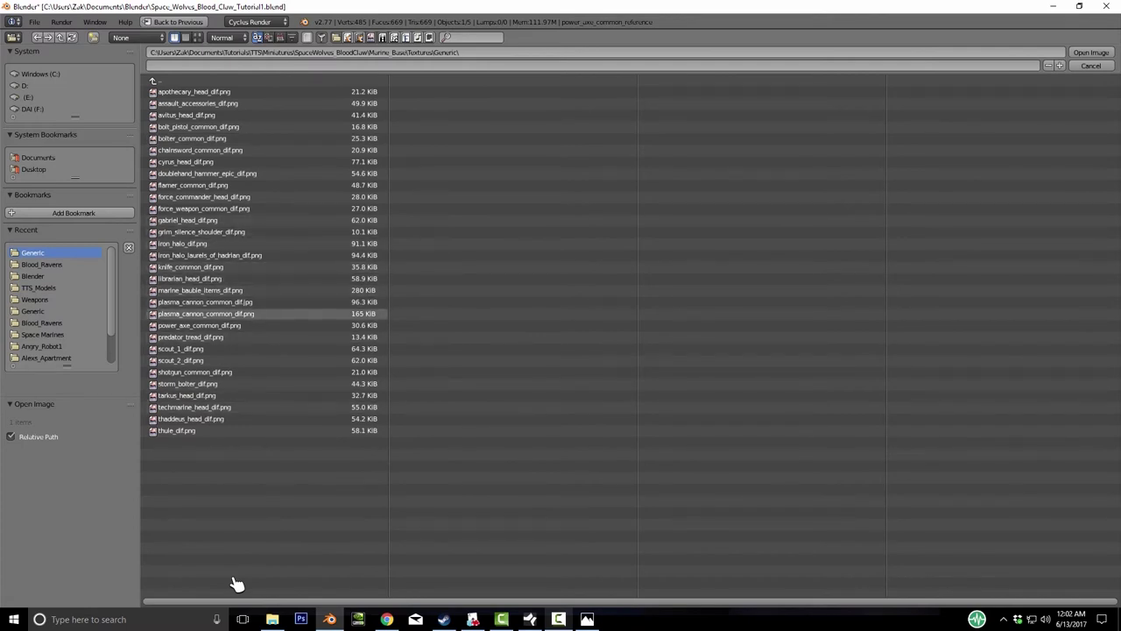
pyautogui.doubleClick(200, 325)
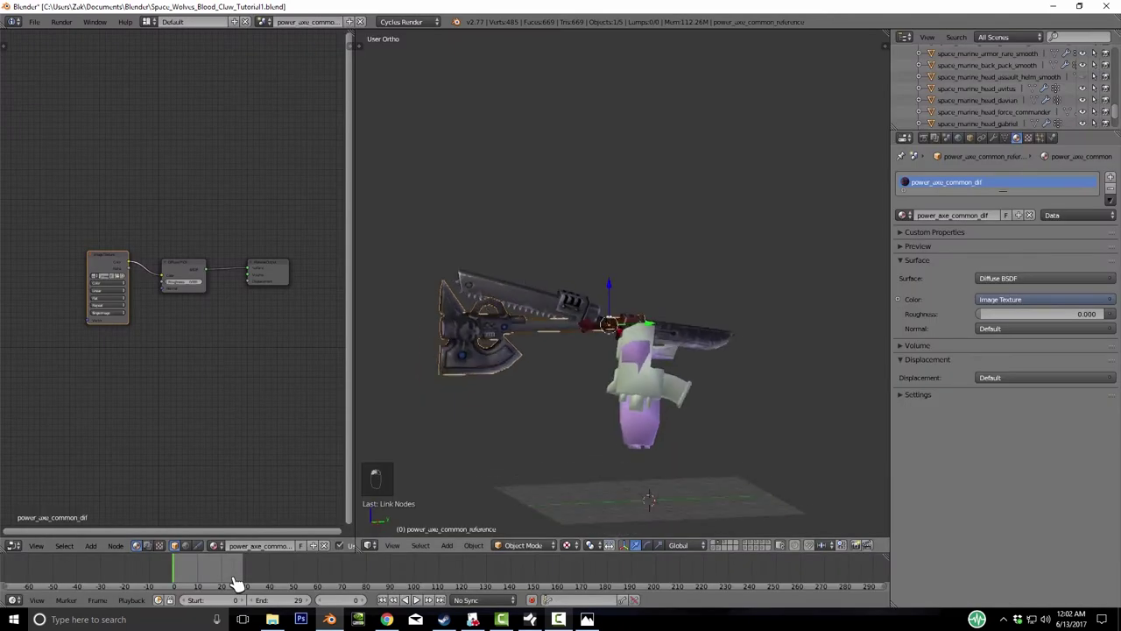
pyautogui.keyDown('shift'); pyautogui.moveTo(614, 394); pyautogui.dragTo(485, 289, button='middle'); pyautogui.keyUp('shift')
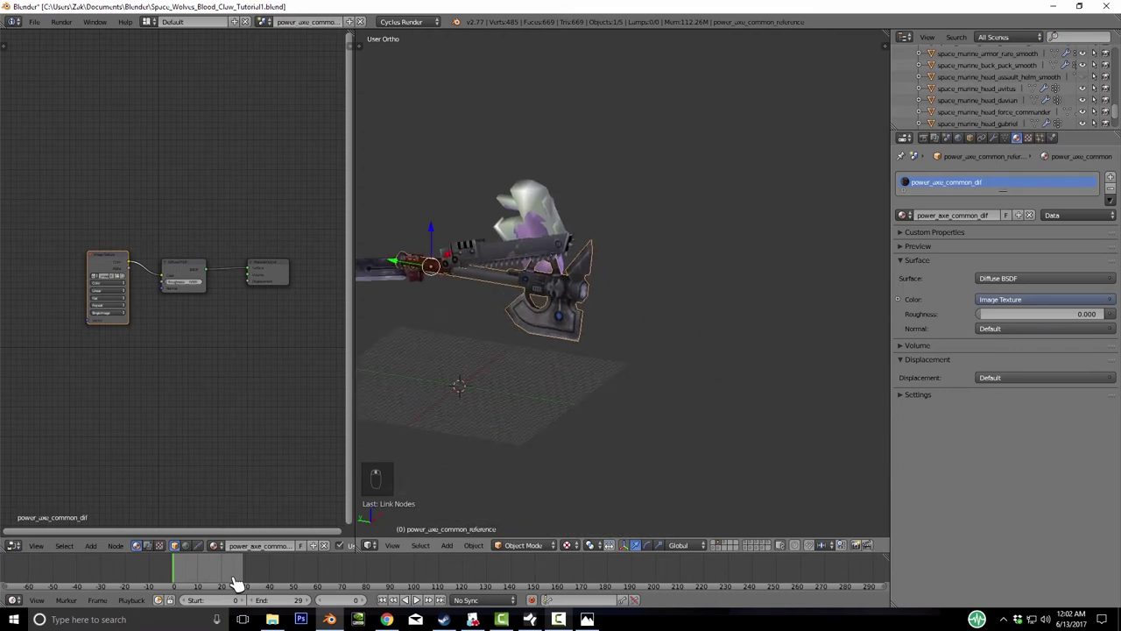
pyautogui.moveTo(613, 289)
pyautogui.mouseDown(button='middle')
pyautogui.moveTo(815, 289)
pyautogui.moveTo(876, 307)
pyautogui.moveTo(595, 289)
pyautogui.mouseUp(button='middle')
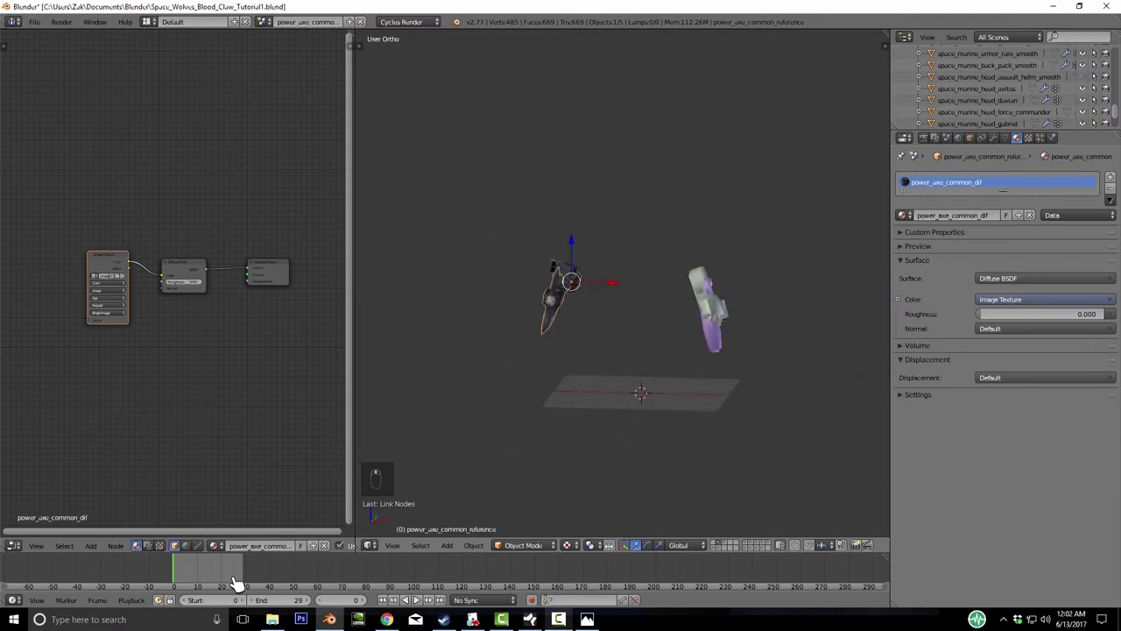
# - Select the bolt pistol, enable nodes, and add and link an Image Texture node
pyautogui.rightClick(708, 307)
pyautogui.click(1010, 278)
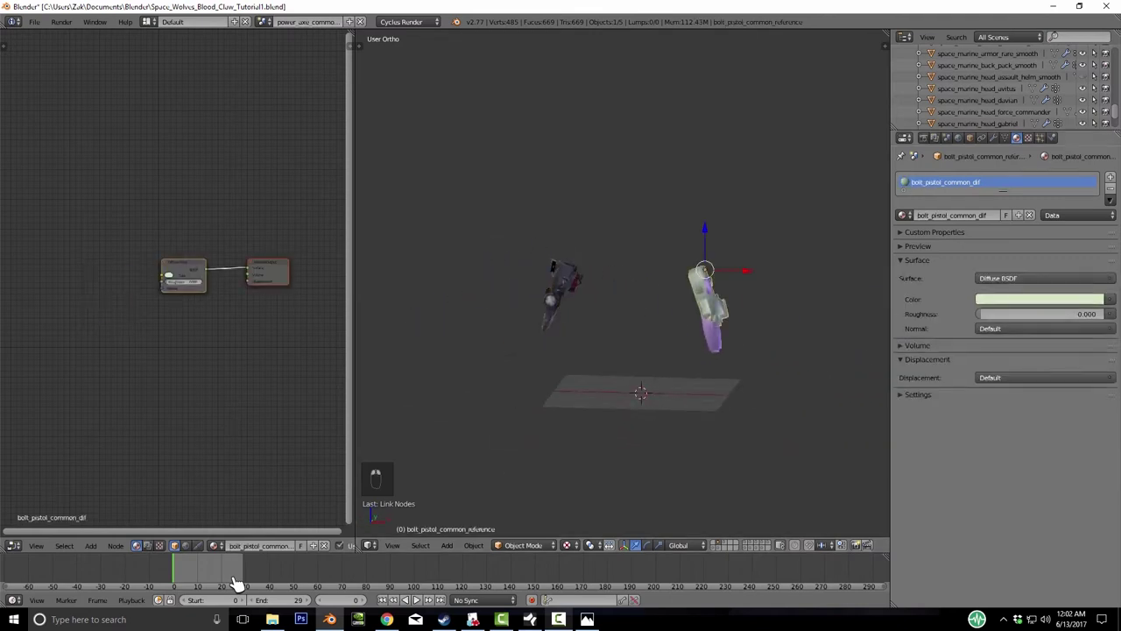
pyautogui.hotkey('shift', 'a')
pyautogui.press('Return')
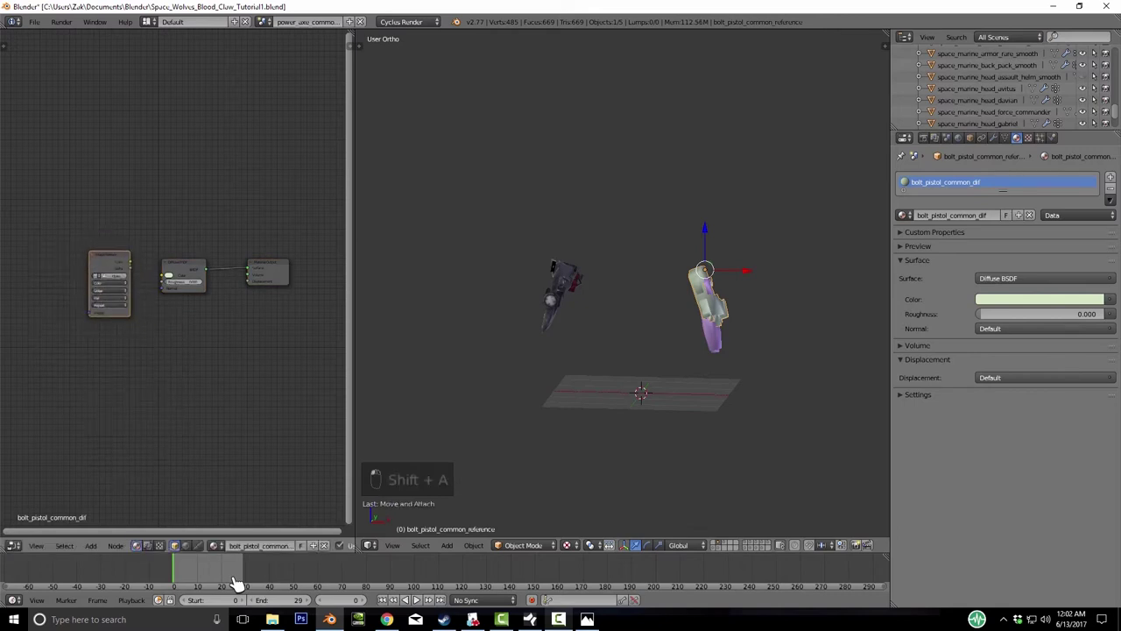
pyautogui.click(237, 583)
pyautogui.click(236, 583)
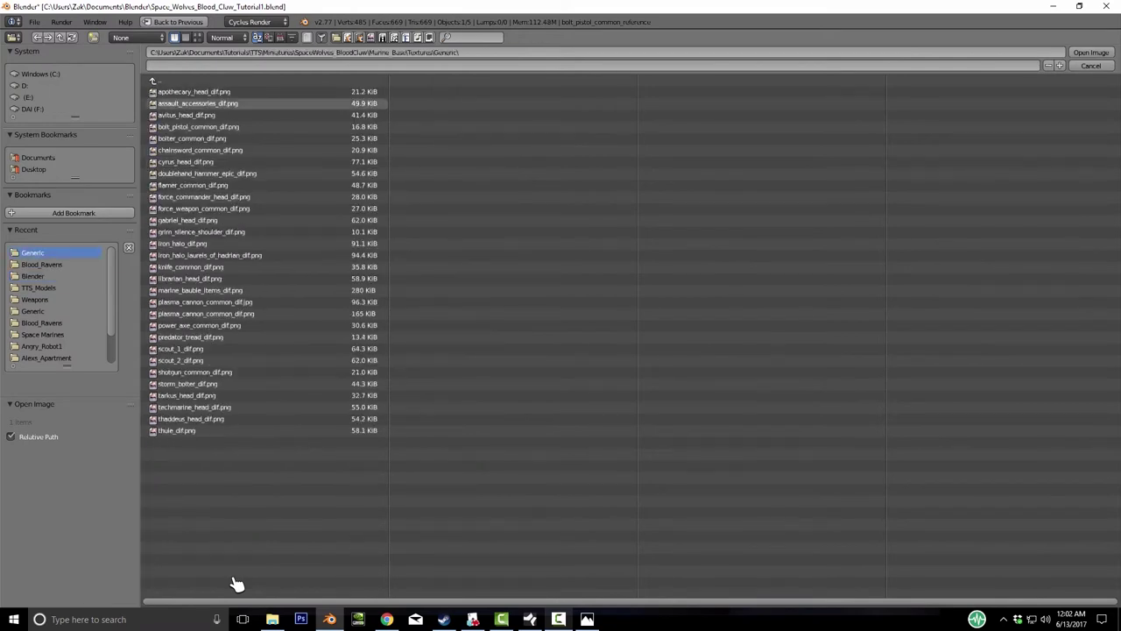
pyautogui.press('Escape')
# - Enable nodes on the plasma_pistol_common_dif material and add an Image Texture node feeding Diffuse Color
pyautogui.hotkey('ctrl', 'z')
pyautogui.hotkey('ctrl', 'z')
pyautogui.hotkey('ctrl', 'z')
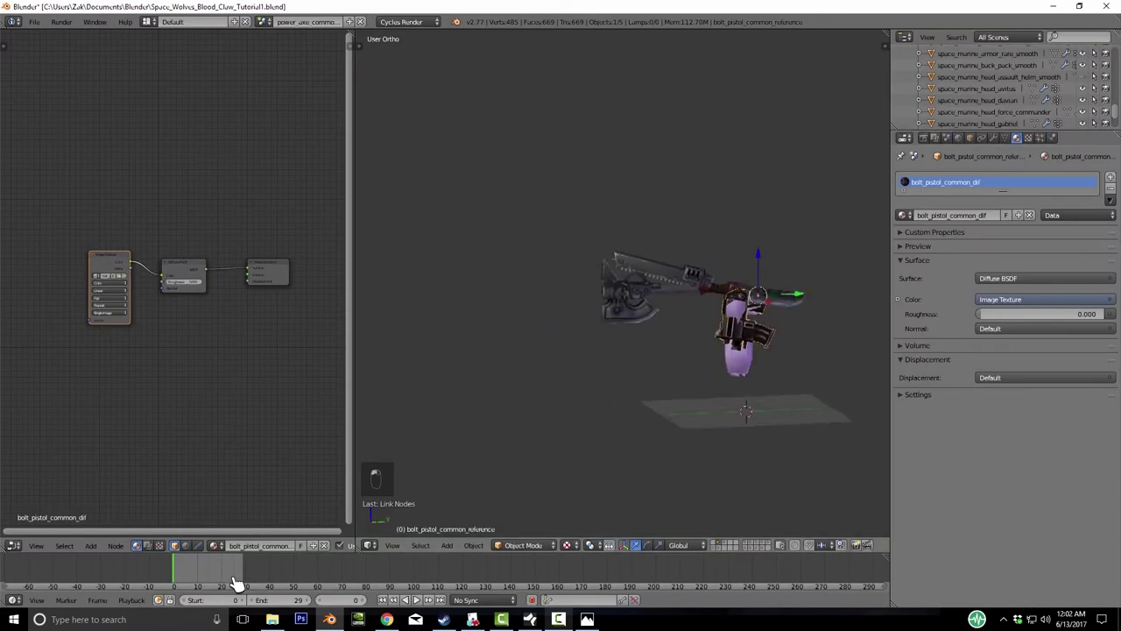
pyautogui.hotkey('ctrl', 'shift', 'z')
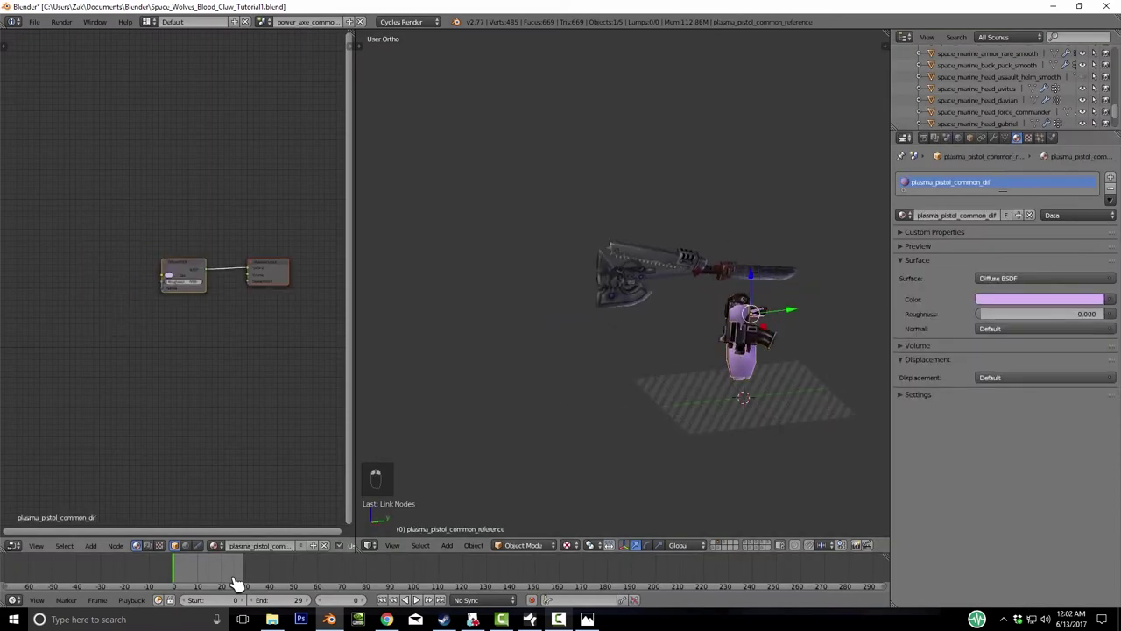
pyautogui.hotkey('shift', 'a')
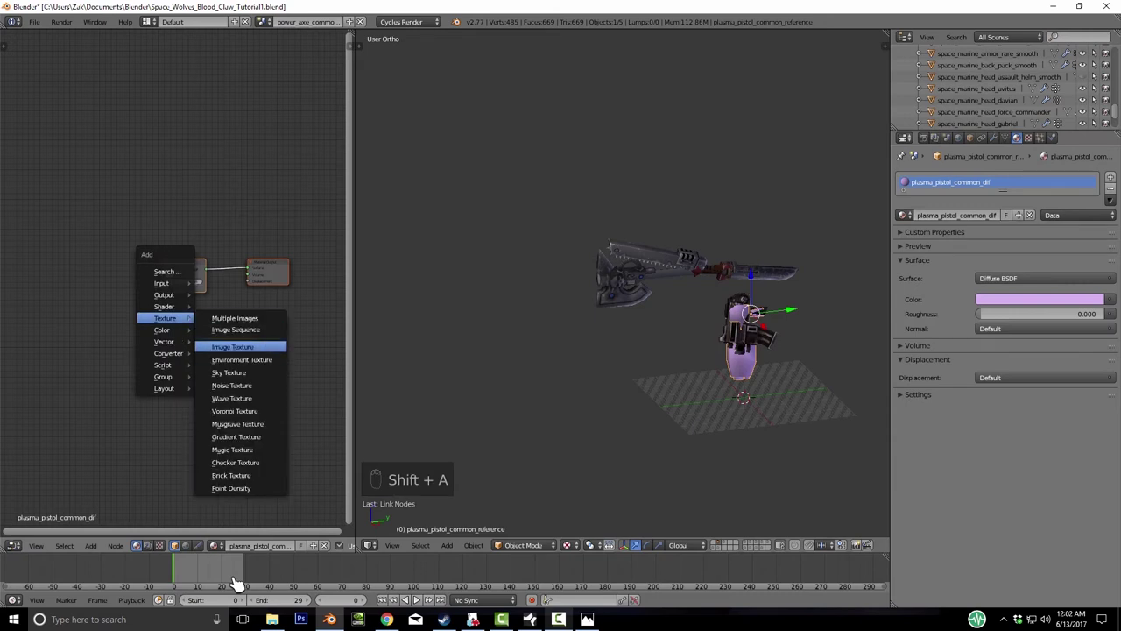
pyautogui.press('Return')
pyautogui.press('Return')
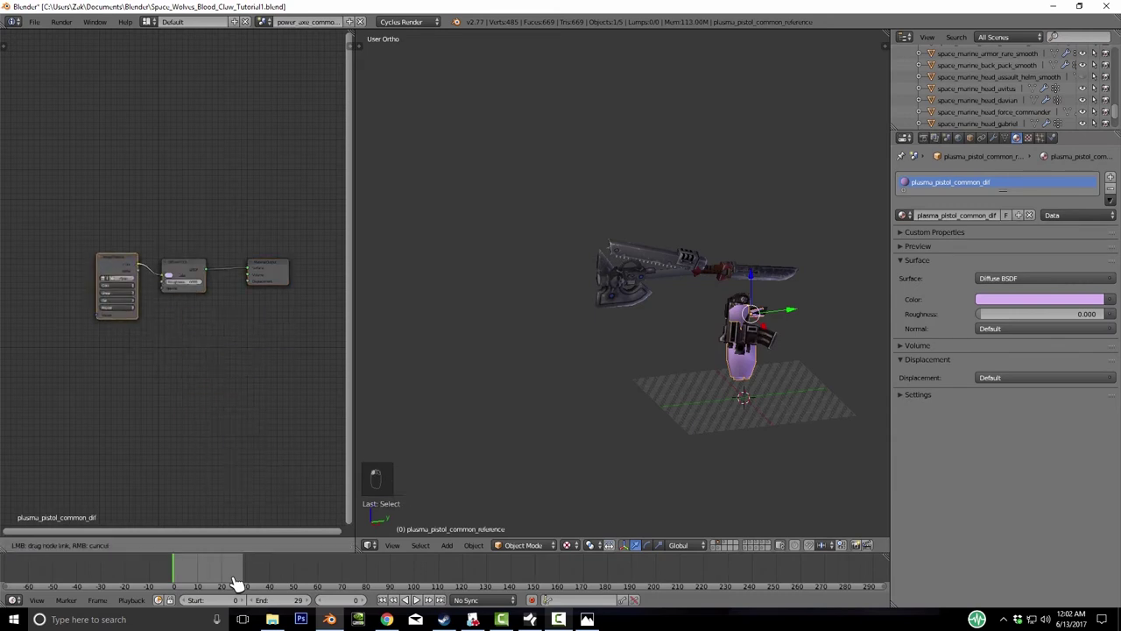
pyautogui.hotkey('alt', 'o')
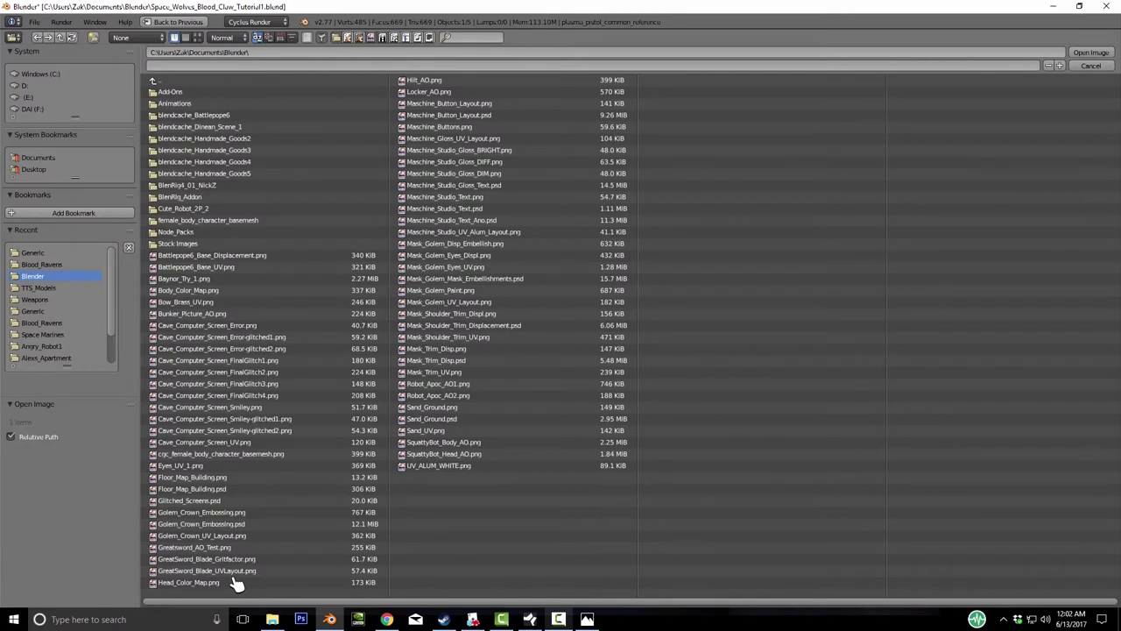
pyautogui.click(33, 253)
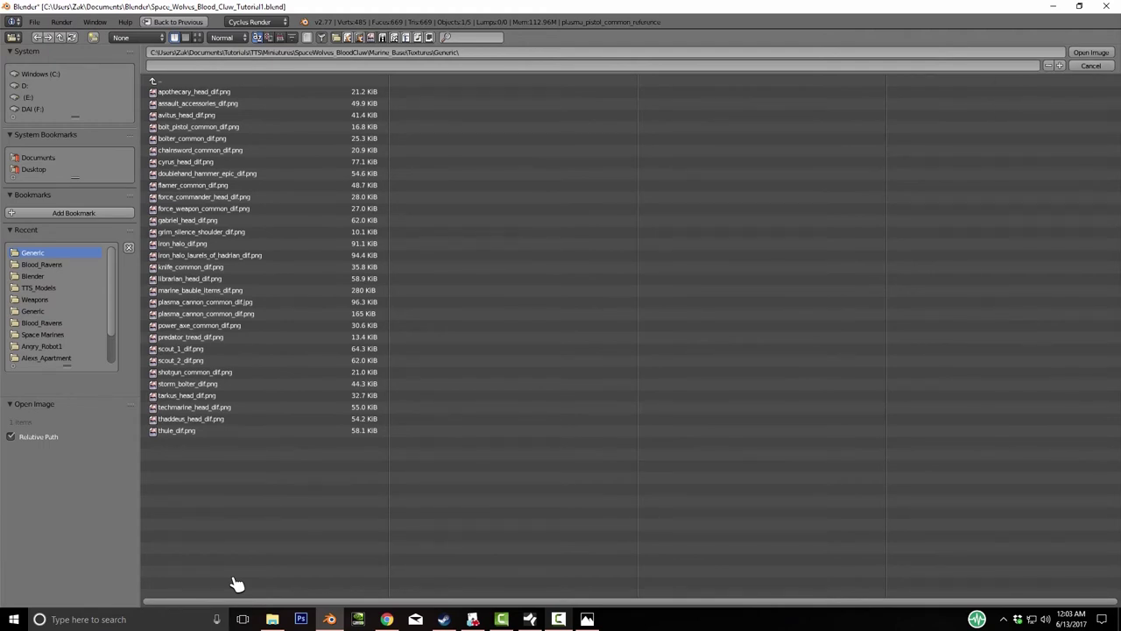
pyautogui.press('Escape')
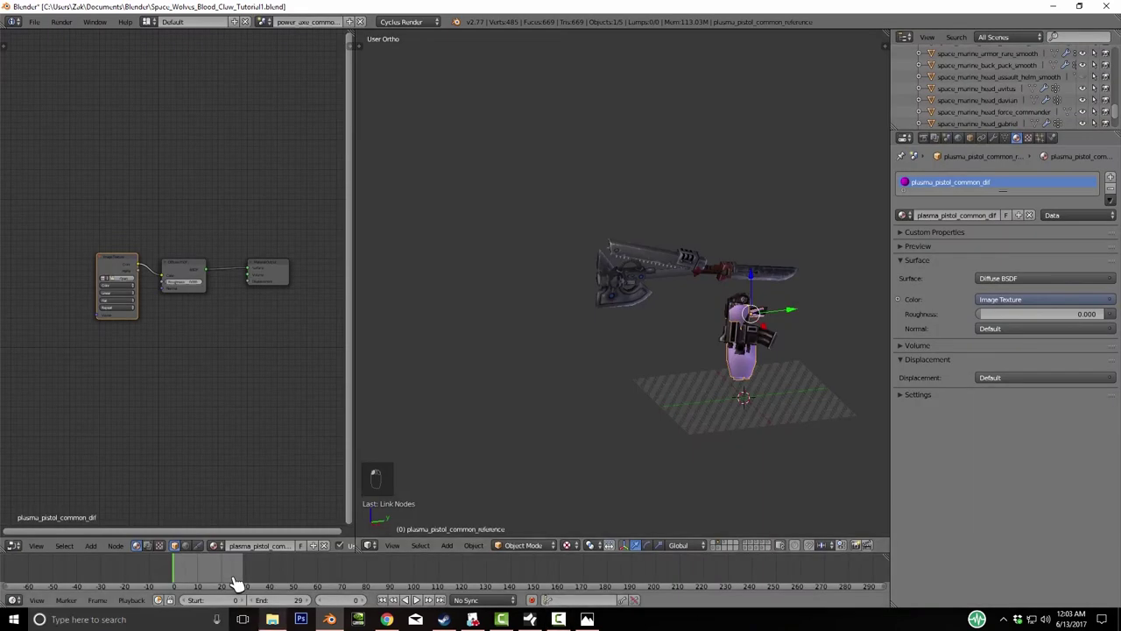
# - Load the plasma_pistol_common_dif image from the Generic textures folder into the Image Texture node
pyautogui.hotkey('alt', 'Tab')
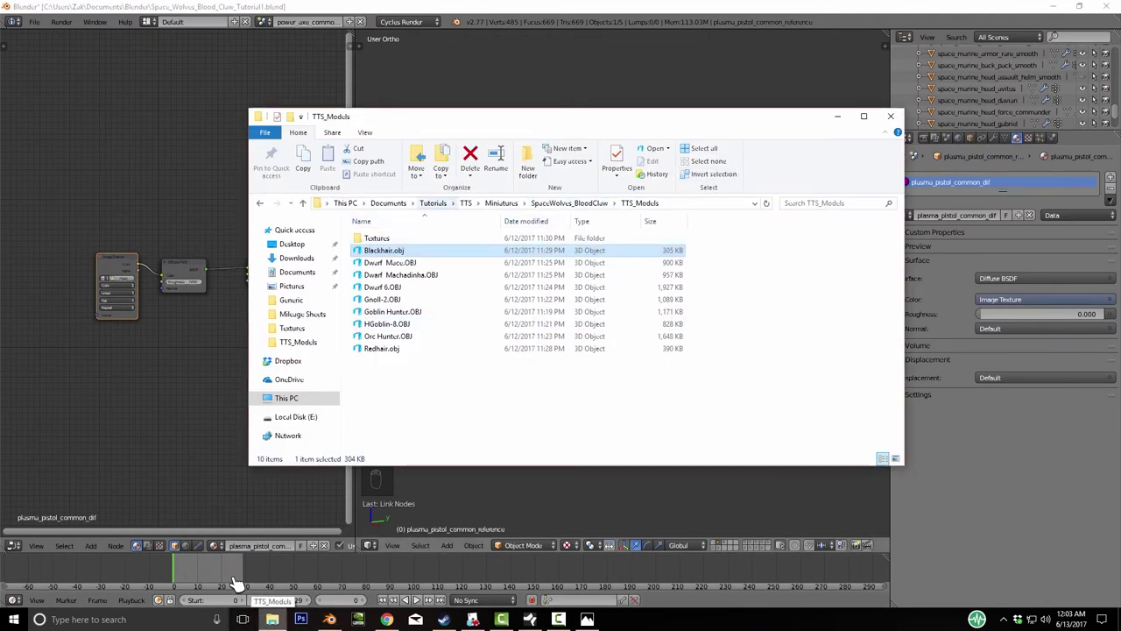
pyautogui.press('Up')
pyautogui.press('Return')
pyautogui.hotkey('alt', 'Tab')
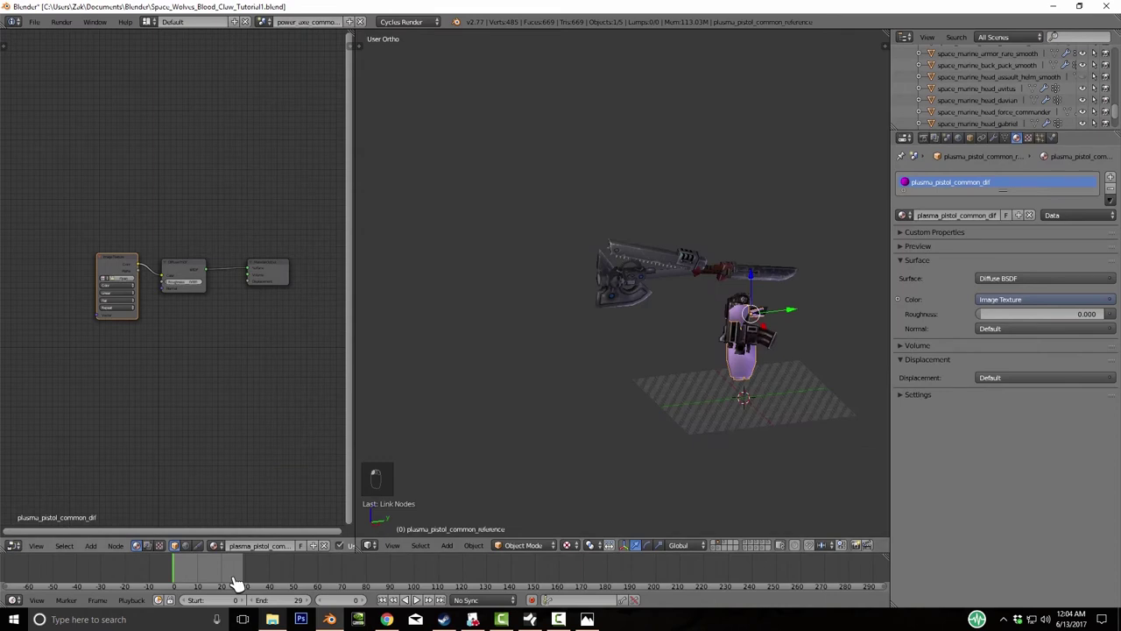
pyautogui.hotkey('alt', 'o')
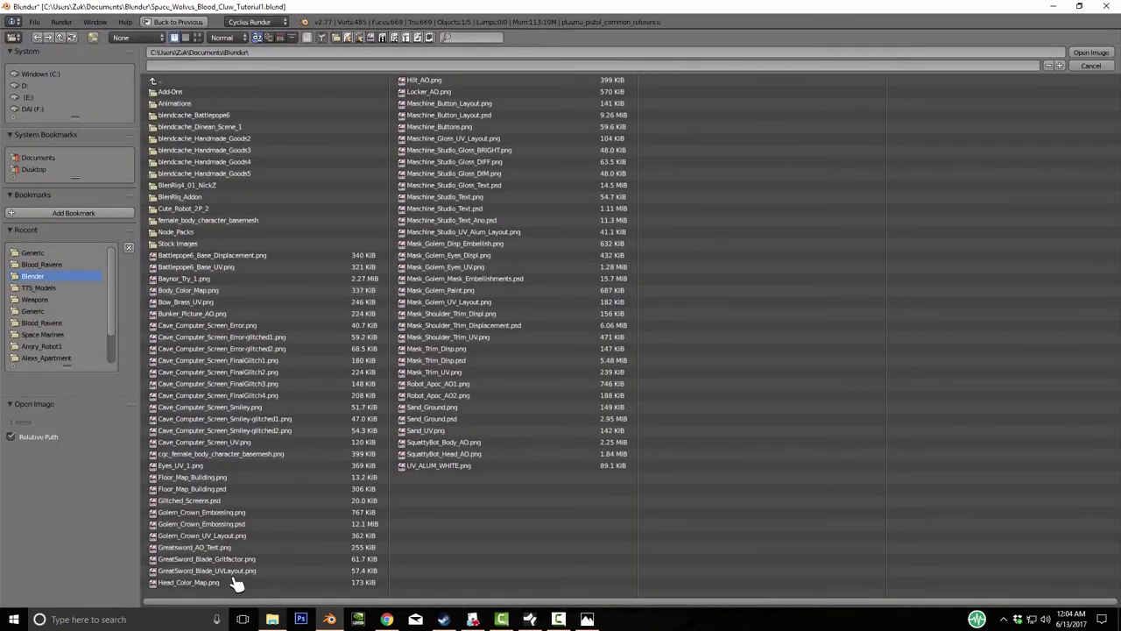
pyautogui.press('BackSpace')
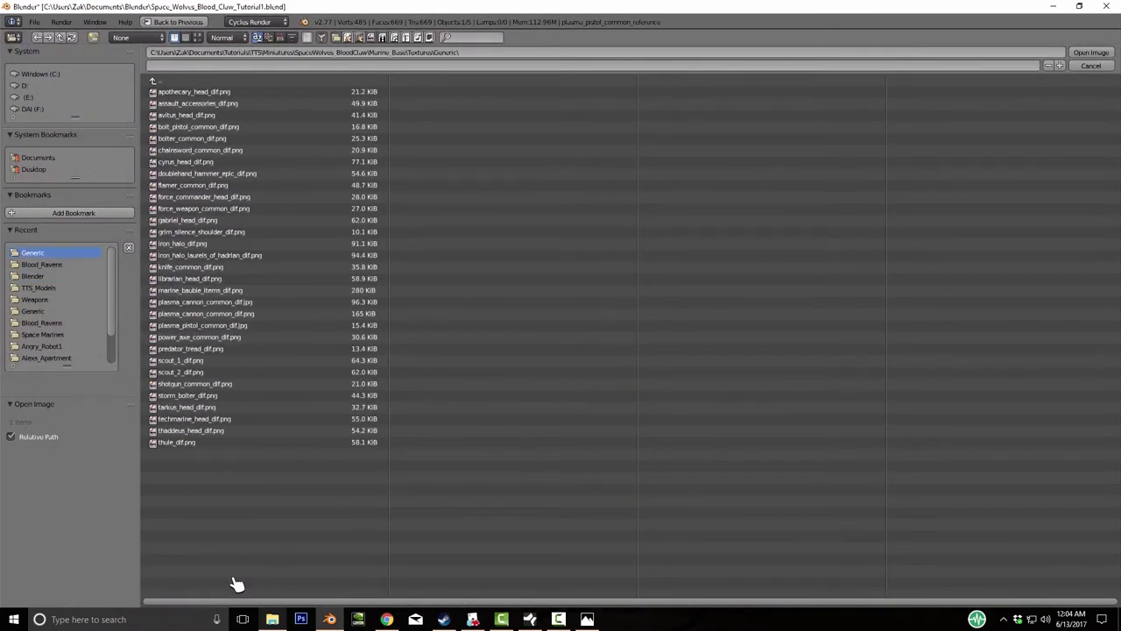
pyautogui.press('Up')
pyautogui.press('Up')
pyautogui.press('Up')
pyautogui.press('Up')
pyautogui.press('Down')
pyautogui.press('Down')
pyautogui.press('Down')
pyautogui.press('Up')
pyautogui.press('Up')
pyautogui.press('Up')
pyautogui.press('Up')
pyautogui.press('Up')
pyautogui.press('Up')
pyautogui.press('Up')
pyautogui.press('Up')
pyautogui.press('Up')
pyautogui.press('Down')
pyautogui.press('Down')
pyautogui.press('Down')
pyautogui.press('Down')
pyautogui.press('Down')
pyautogui.press('Down')
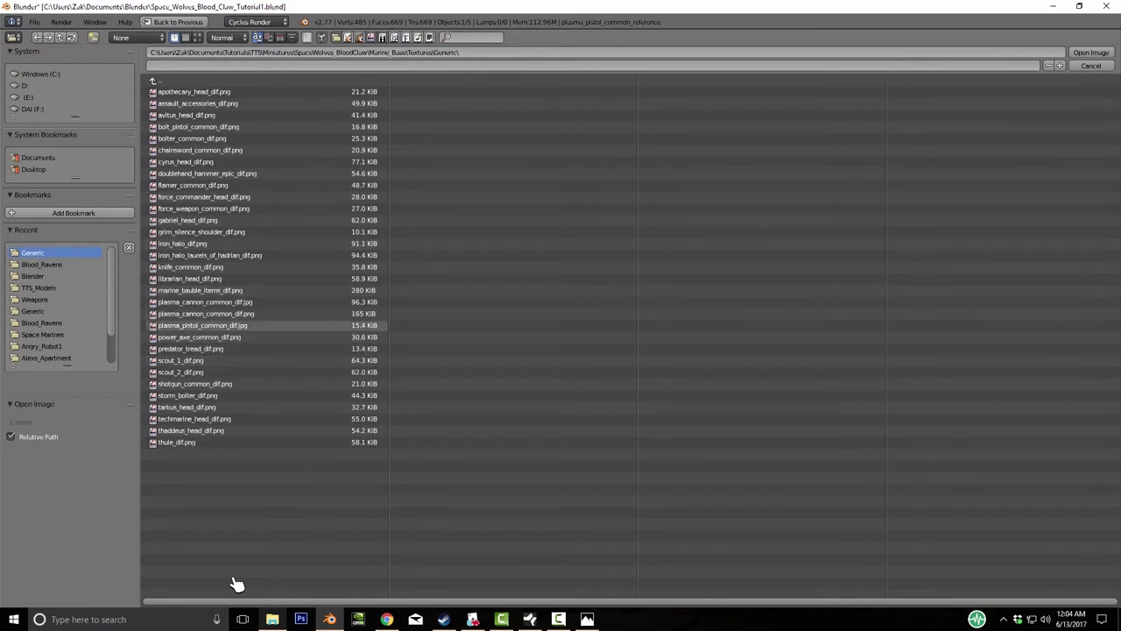
pyautogui.press('Return')
# - Select all objects, frame them and view the whole model from the front
pyautogui.press('KP_8')
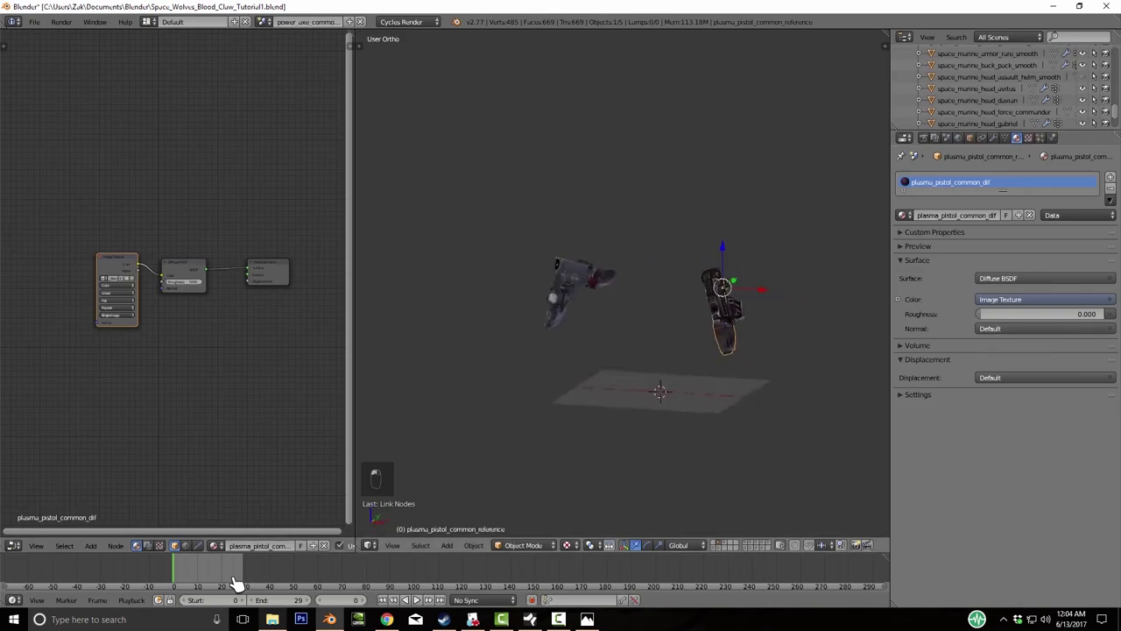
pyautogui.press('g')
pyautogui.press('x')
pyautogui.press('Escape')
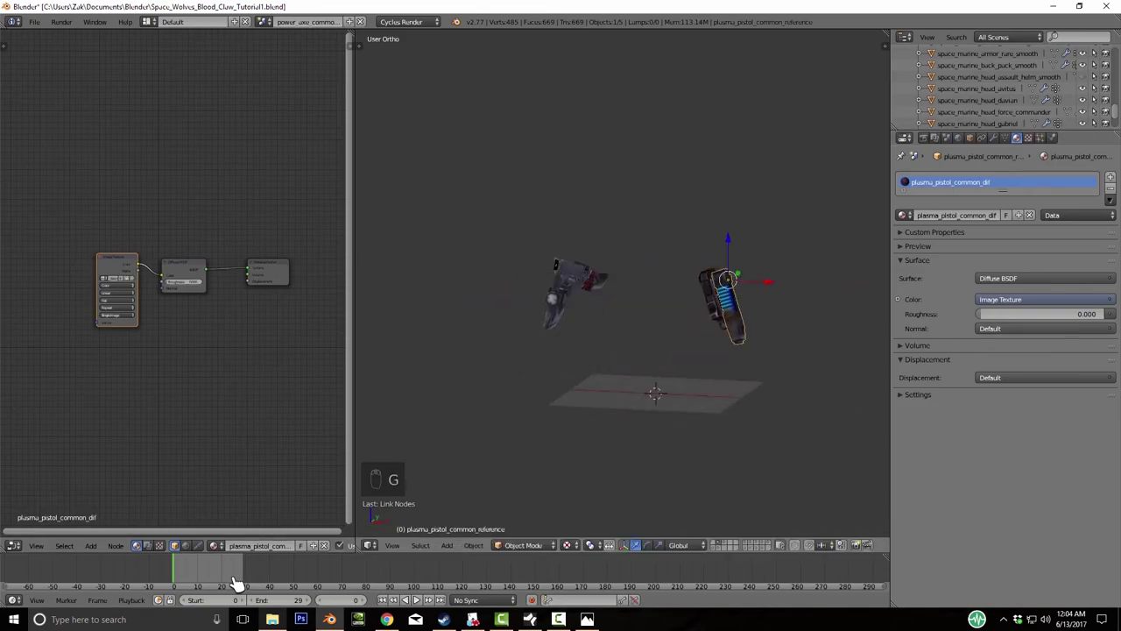
pyautogui.press('KP_6')
pyautogui.press('KP_6')
pyautogui.press('KP_6')
pyautogui.press('KP_6')
pyautogui.press('a')
pyautogui.press('a')
pyautogui.press('a')
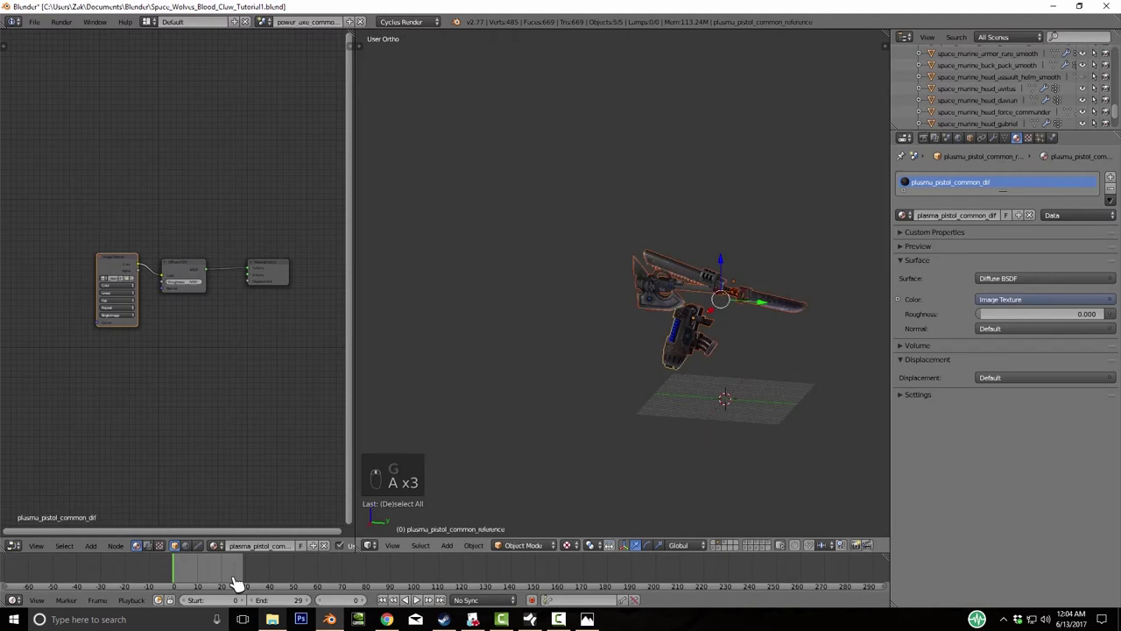
pyautogui.press('KP_Decimal')
pyautogui.press('KP_1')
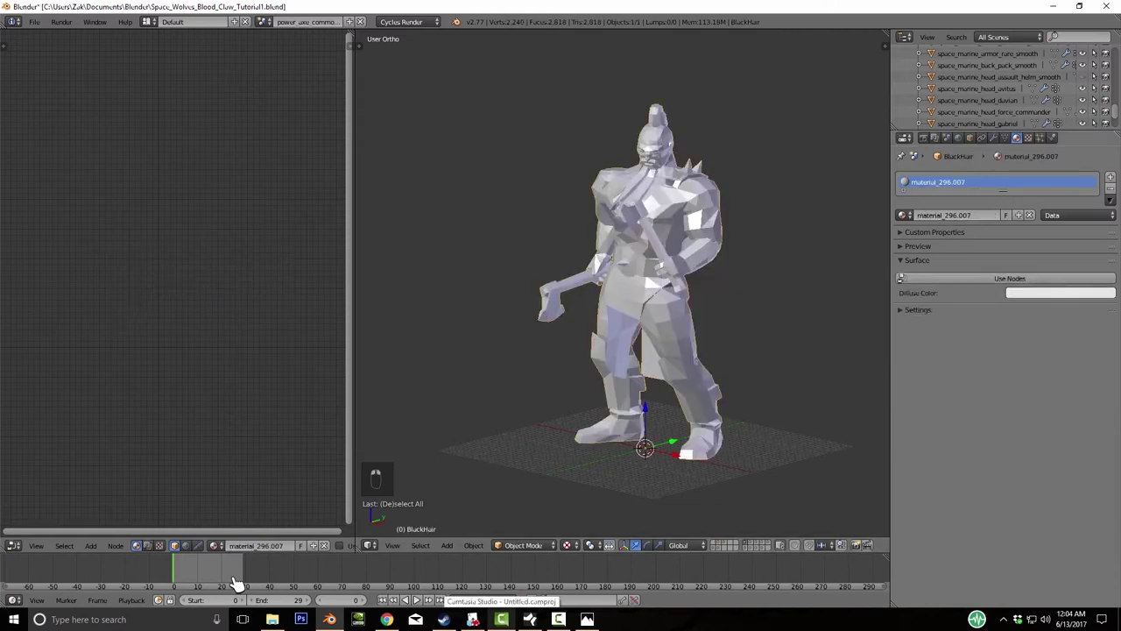
# - Enable nodes on the barbarian's material and wire a new Image Texture node into Diffuse Color
pyautogui.click(1009, 278)
pyautogui.hotkey('shift', 'a')
pyautogui.moveTo(131, 339)
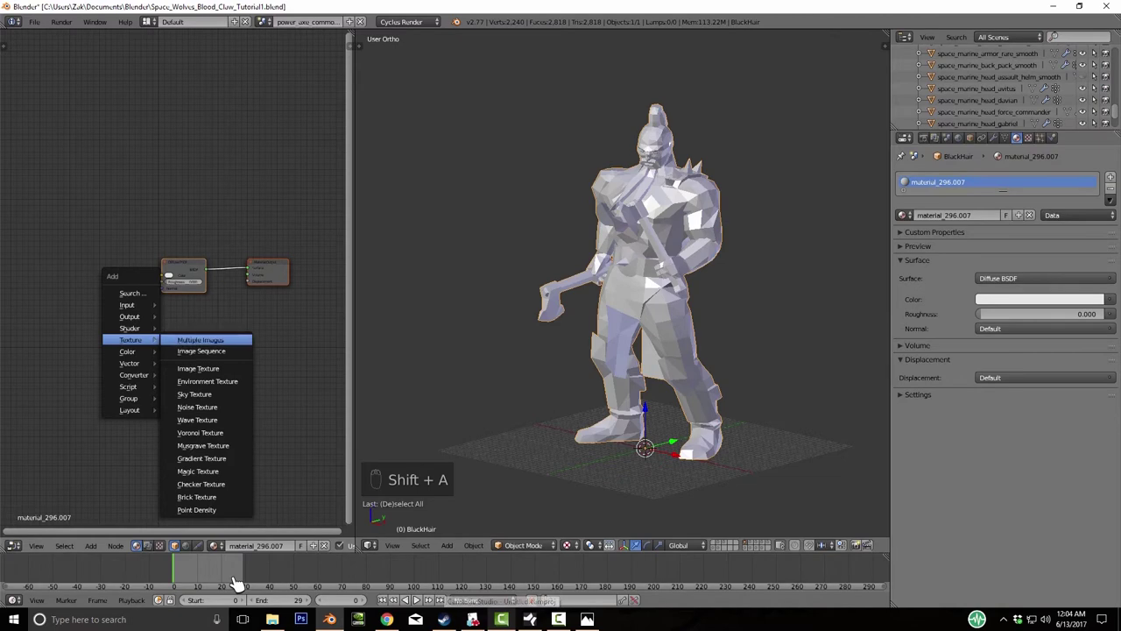
pyautogui.click(198, 368)
pyautogui.click(114, 284)
pyautogui.moveTo(134, 271); pyautogui.dragTo(167, 277)
# - Load Black_Hair.png from the TTS_Models/Textures folder into the texture node
pyautogui.click(118, 282)
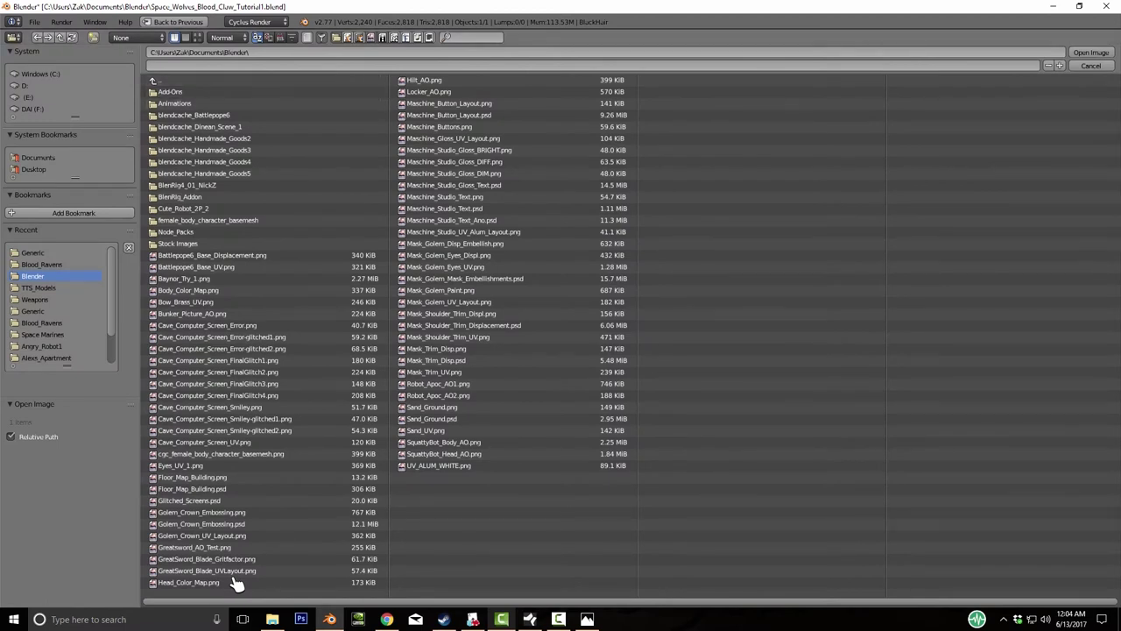
pyautogui.press('BackSpace')
pyautogui.press('BackSpace')
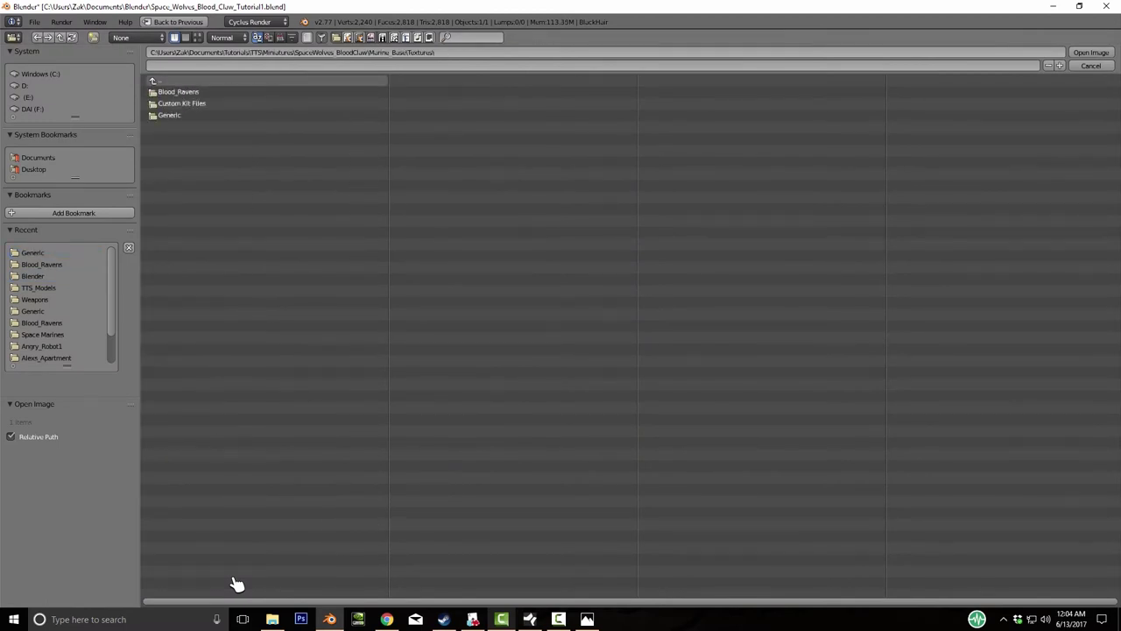
pyautogui.press('BackSpace')
pyautogui.press('Down')
pyautogui.press('Down')
pyautogui.press('Return')
pyautogui.press('Down')
pyautogui.press('Return')
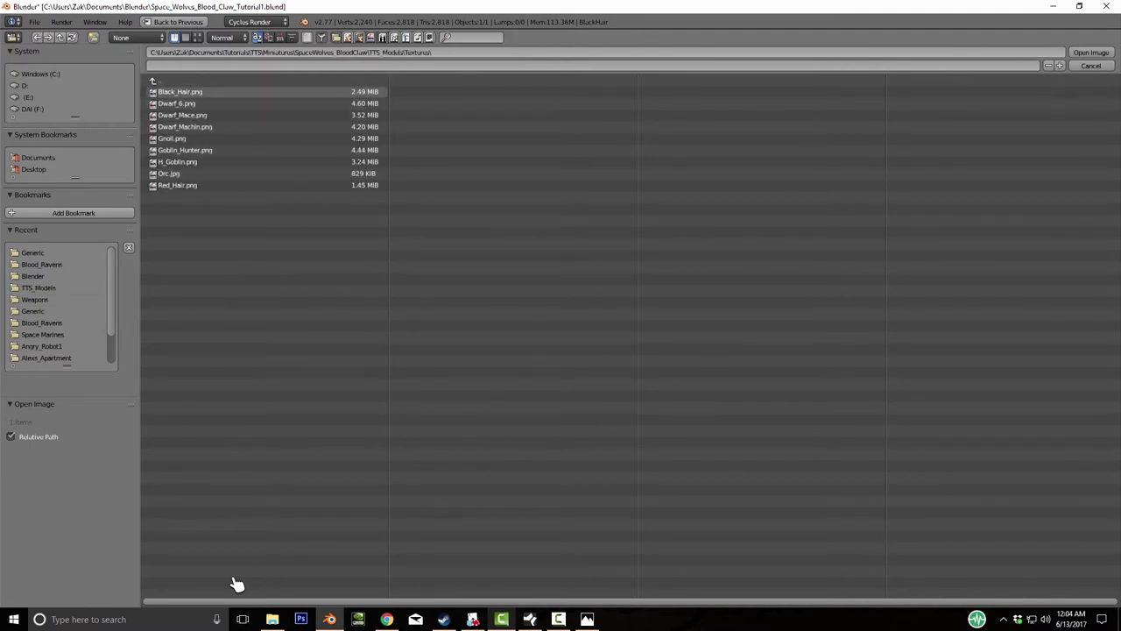
pyautogui.press('Return')
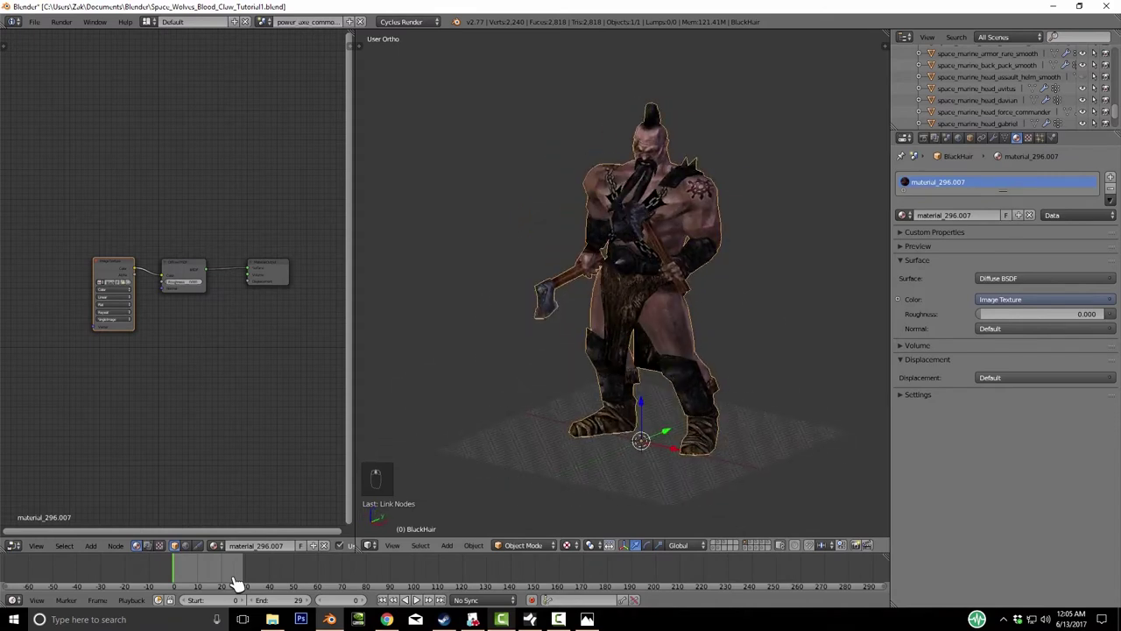
# - Select the entire barbarian mesh in Edit Mode and return to Object Mode for smoothing
pyautogui.press('t')
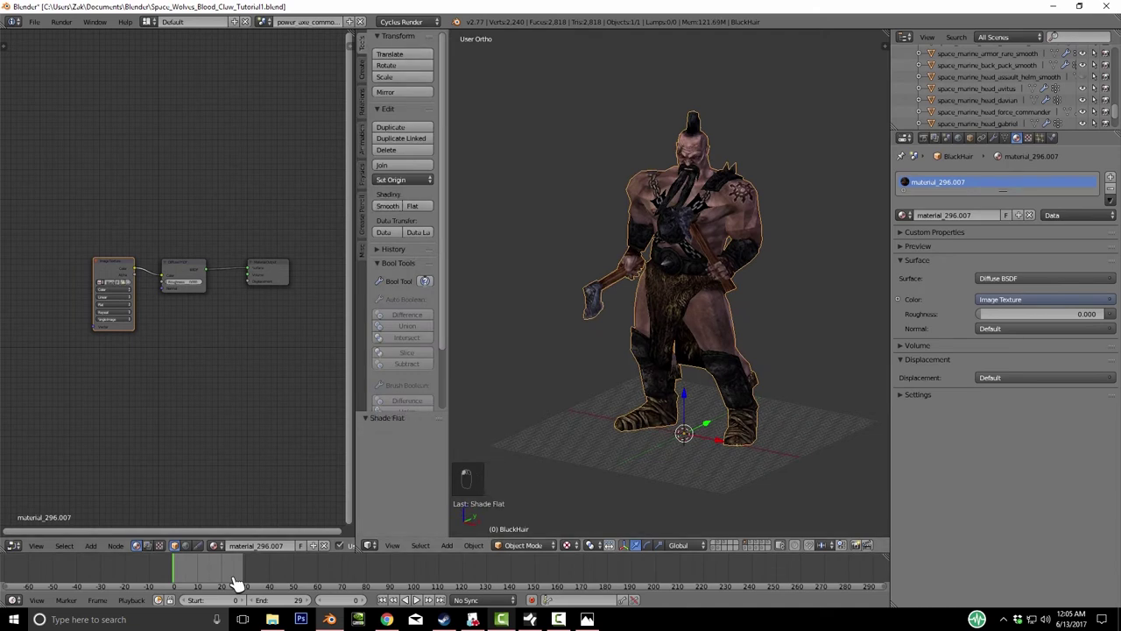
pyautogui.press('Tab')
pyautogui.press('a')
pyautogui.press('a')
pyautogui.press('a')
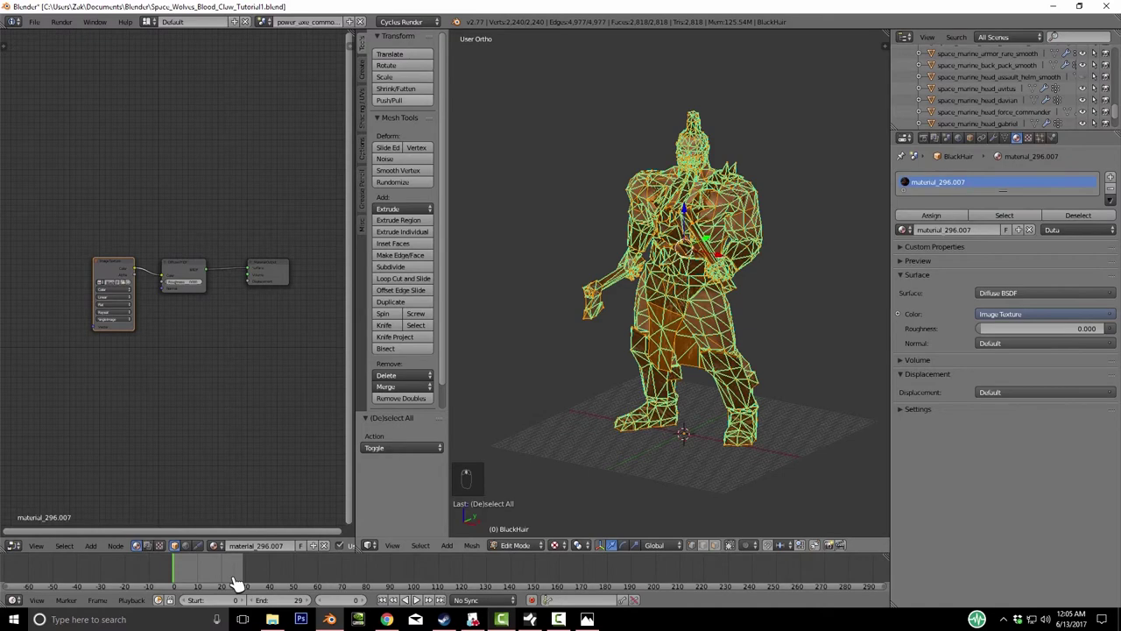
pyautogui.press('Tab')
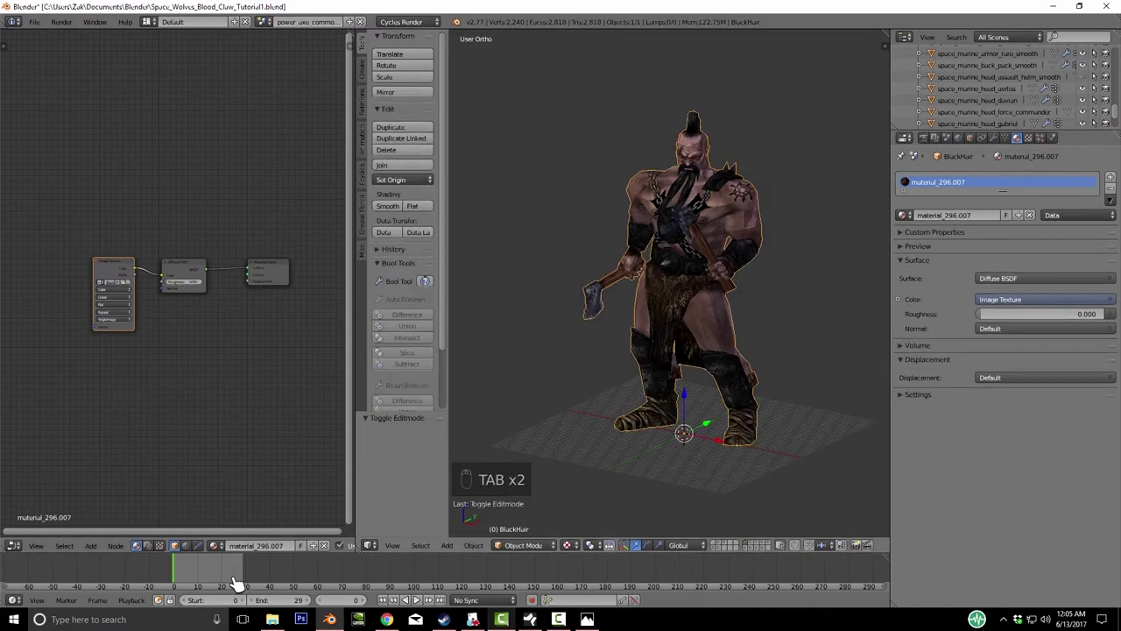
# - Switch viewport shading to Solid, then back to Texture to check the smooth barbarian
pyautogui.moveTo(666, 306); pyautogui.dragTo(618, 298, button='middle')
pyautogui.click(567, 545)
pyautogui.press('Return')
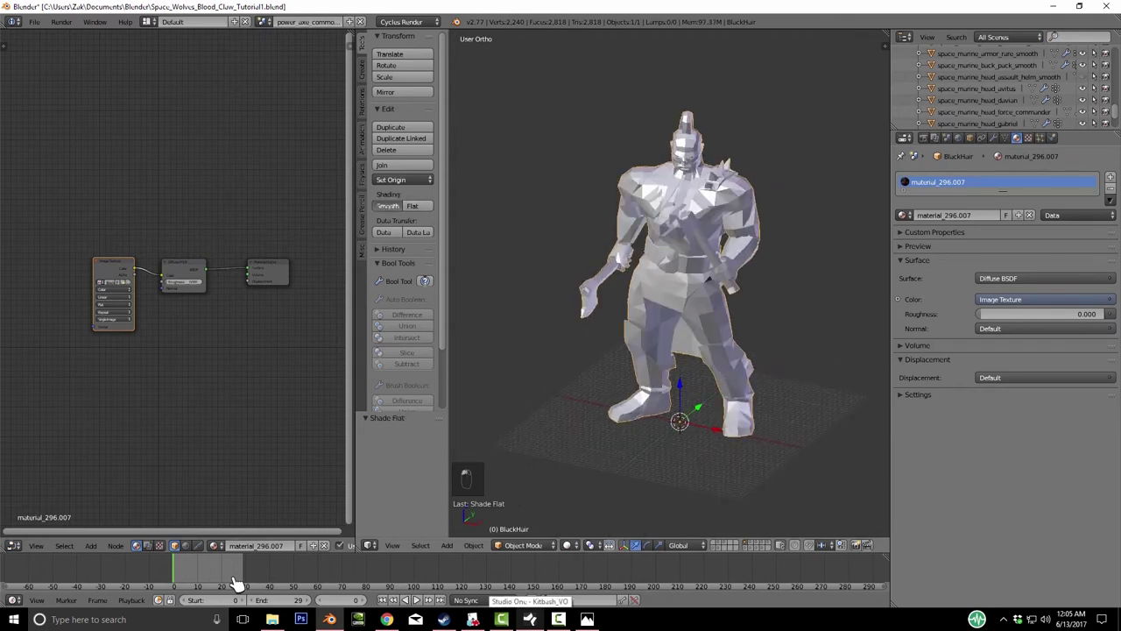
pyautogui.click(567, 545)
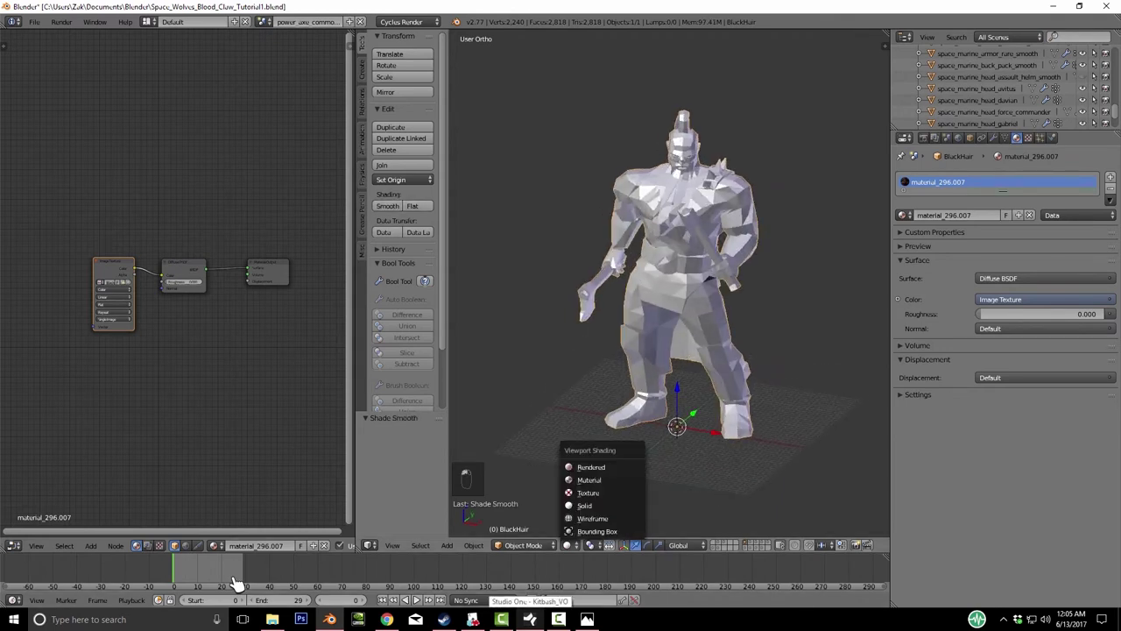
pyautogui.press('Up')
pyautogui.press('Return')
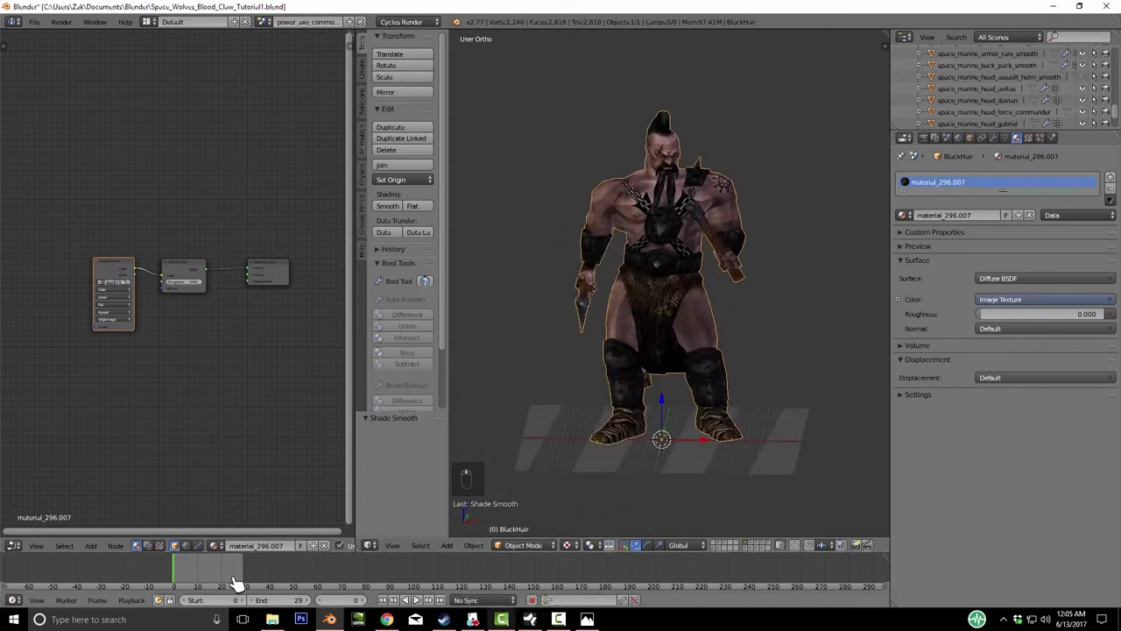
pyautogui.hotkey('alt', 'Tab')
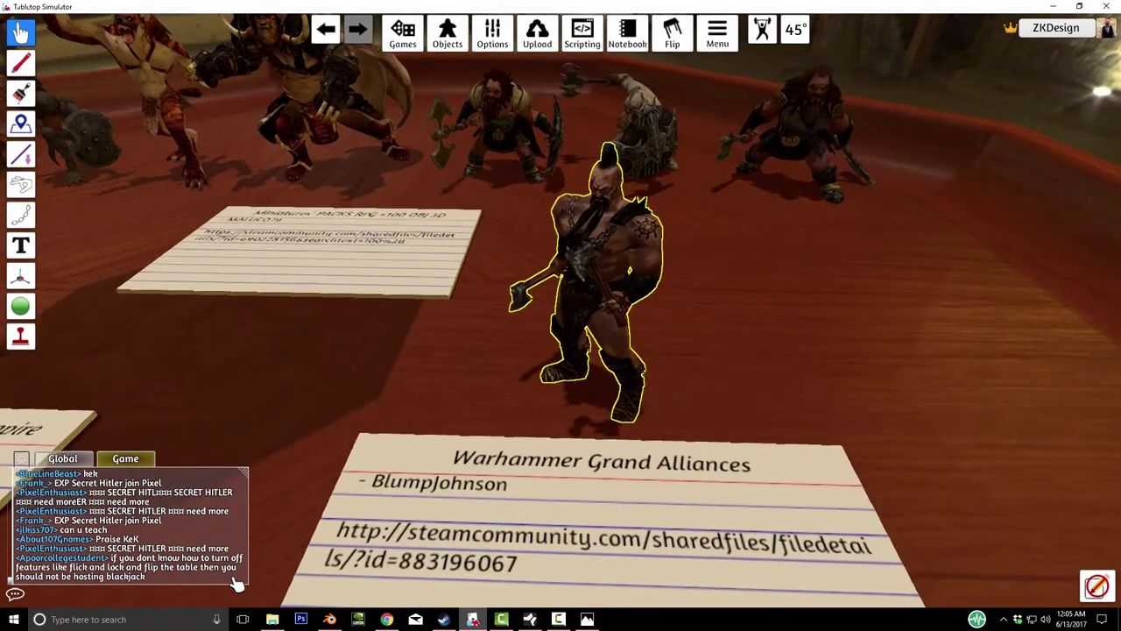
# - Reset the Tabletop Simulator camera to the table overview, then return to Blender
pyautogui.rightClick(744, 313)
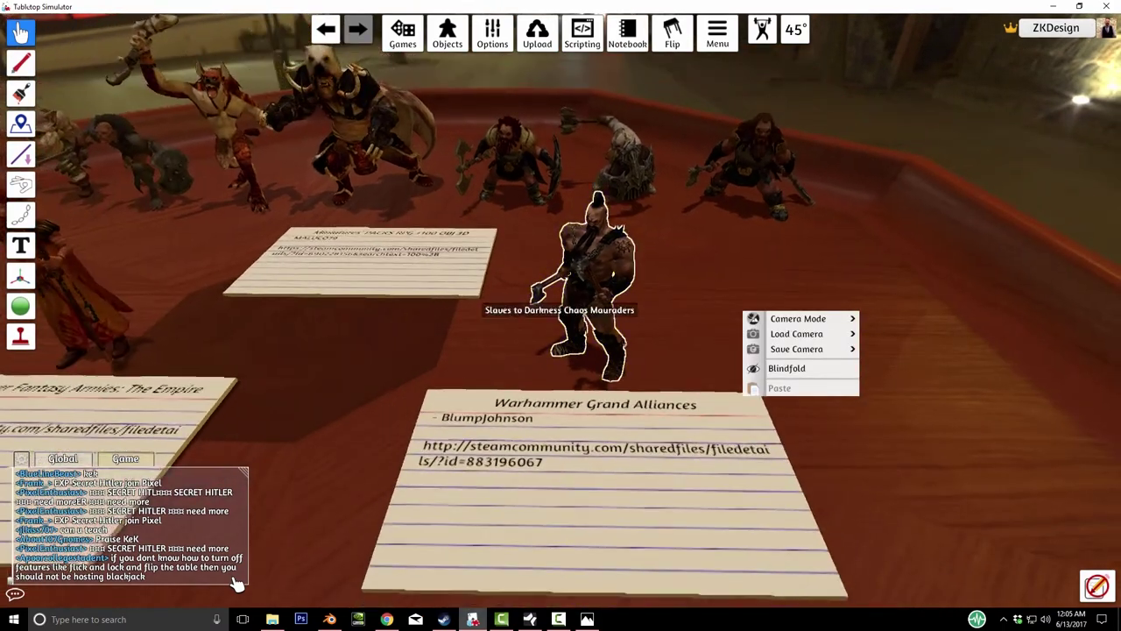
pyautogui.press('Escape')
pyautogui.press('space')
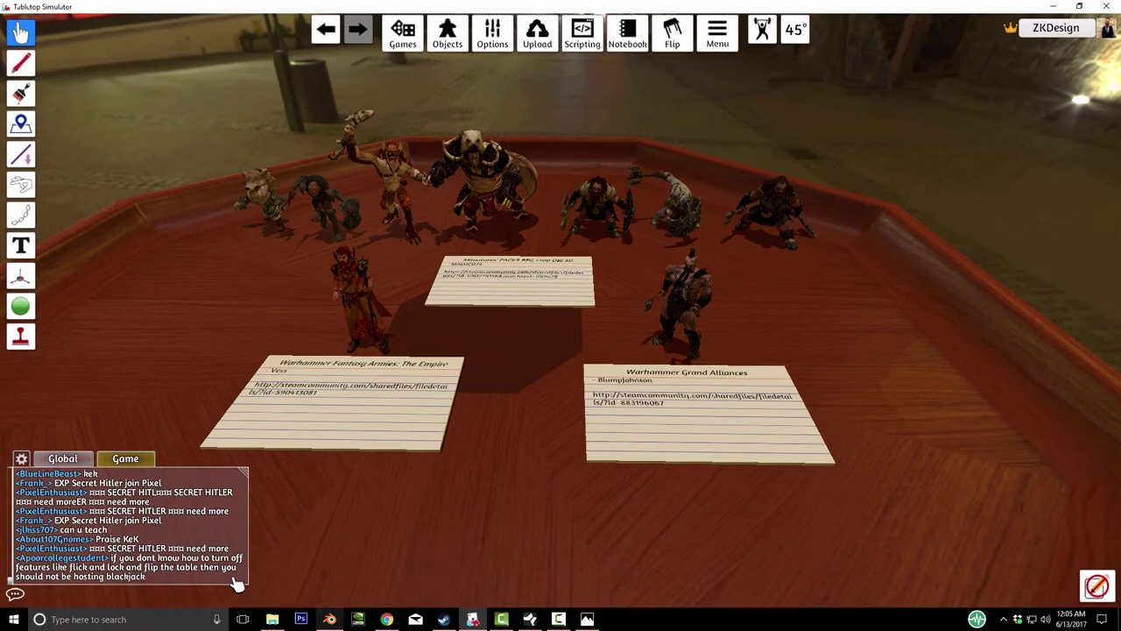
pyautogui.hotkey('alt', 'Tab')
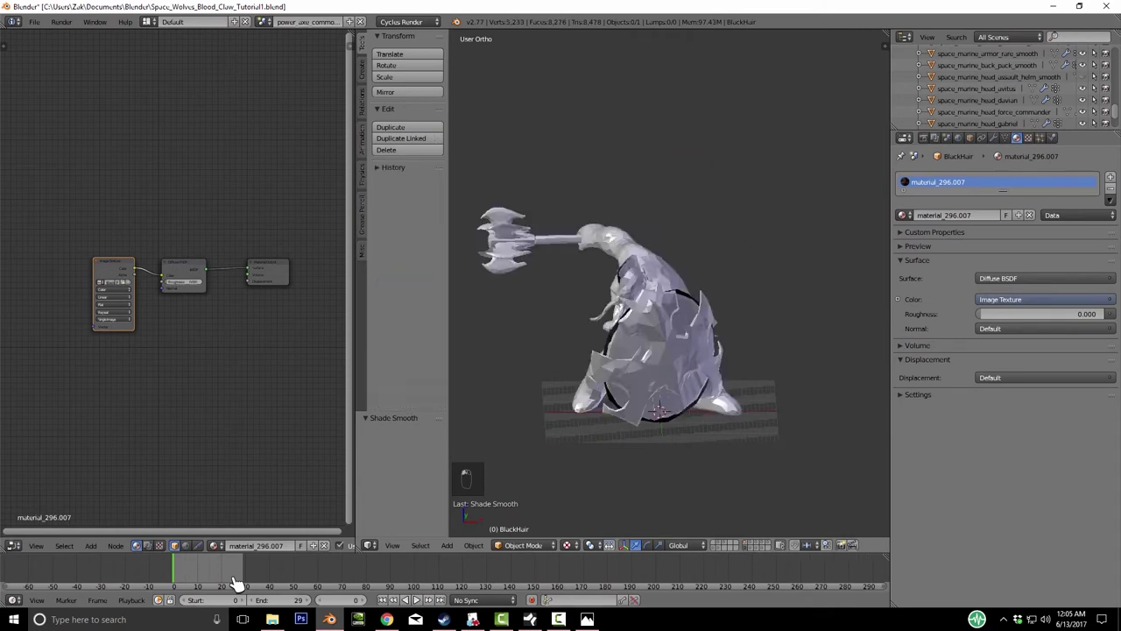
# - Add an Image Texture node to the Mohawk head's material and open its image browser
pyautogui.hotkey('shift', 'a')
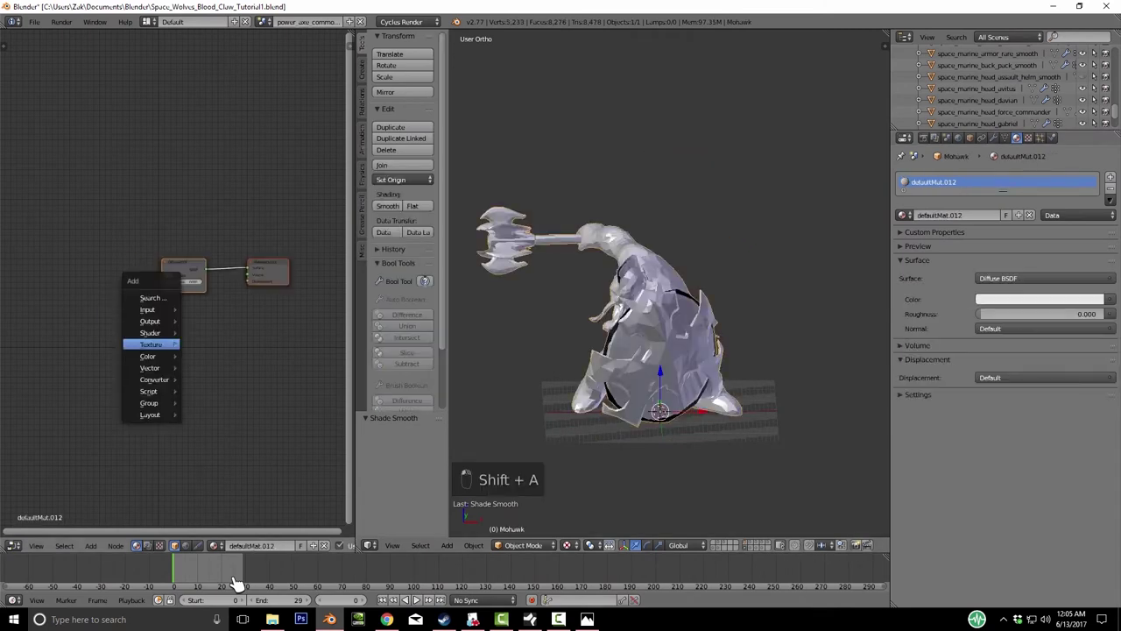
pyautogui.press('Return')
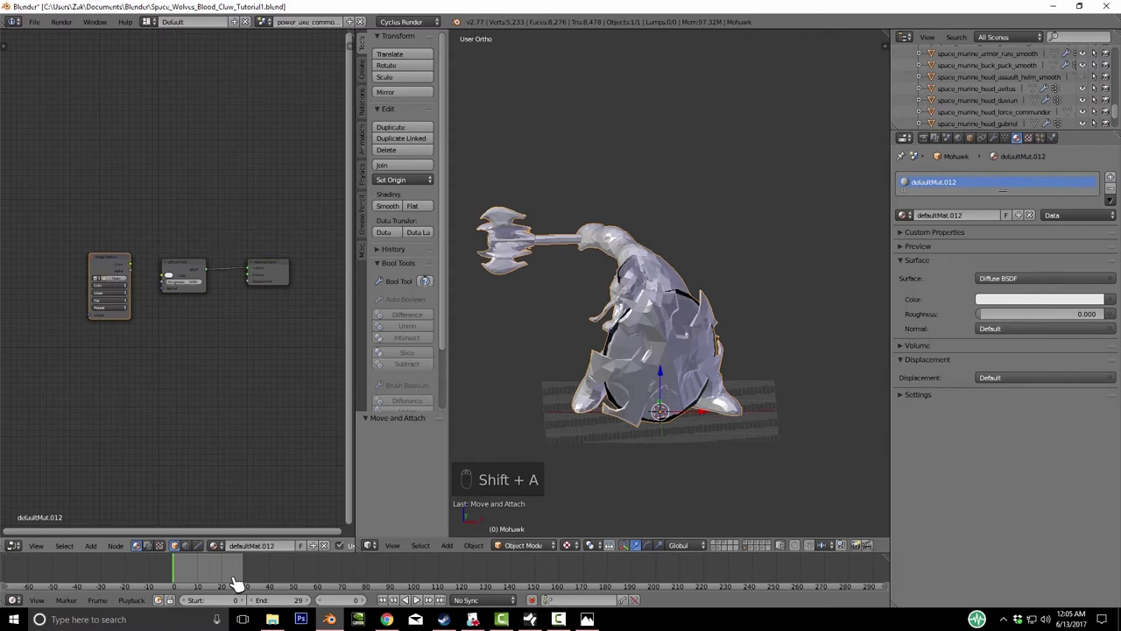
pyautogui.hotkey('alt', 'o')
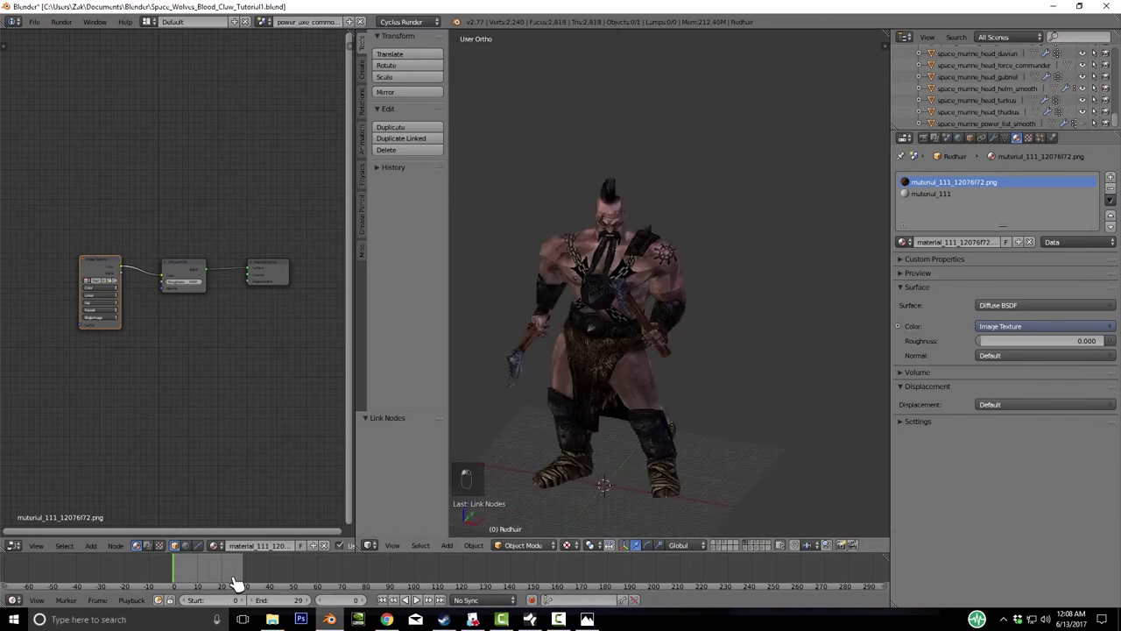
# - In Edit Mode, linked-select the beard, mustache, face and topknot of the BlackHair mesh
pyautogui.press('Tab')
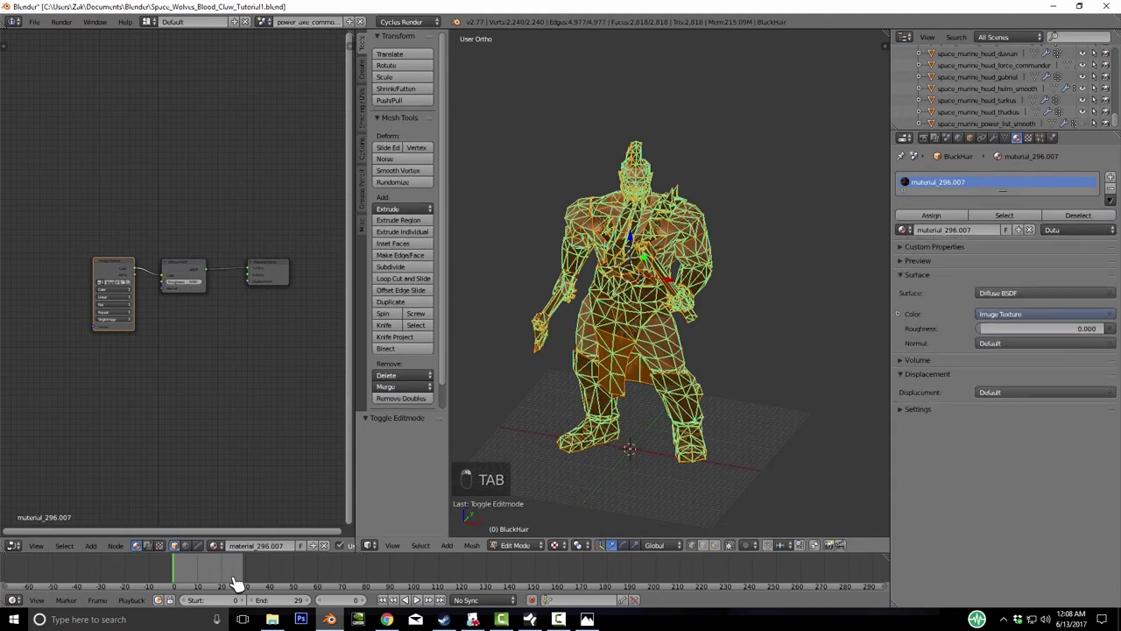
pyautogui.press('a')
pyautogui.press('a')
pyautogui.press('KP_1')
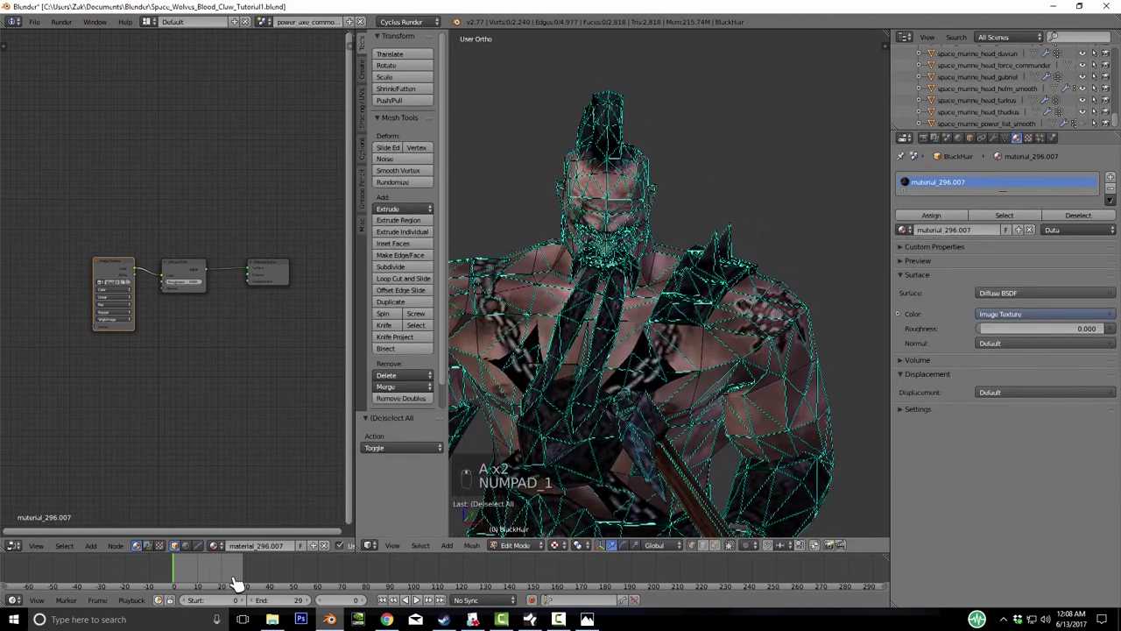
pyautogui.press('l')
pyautogui.press('l')
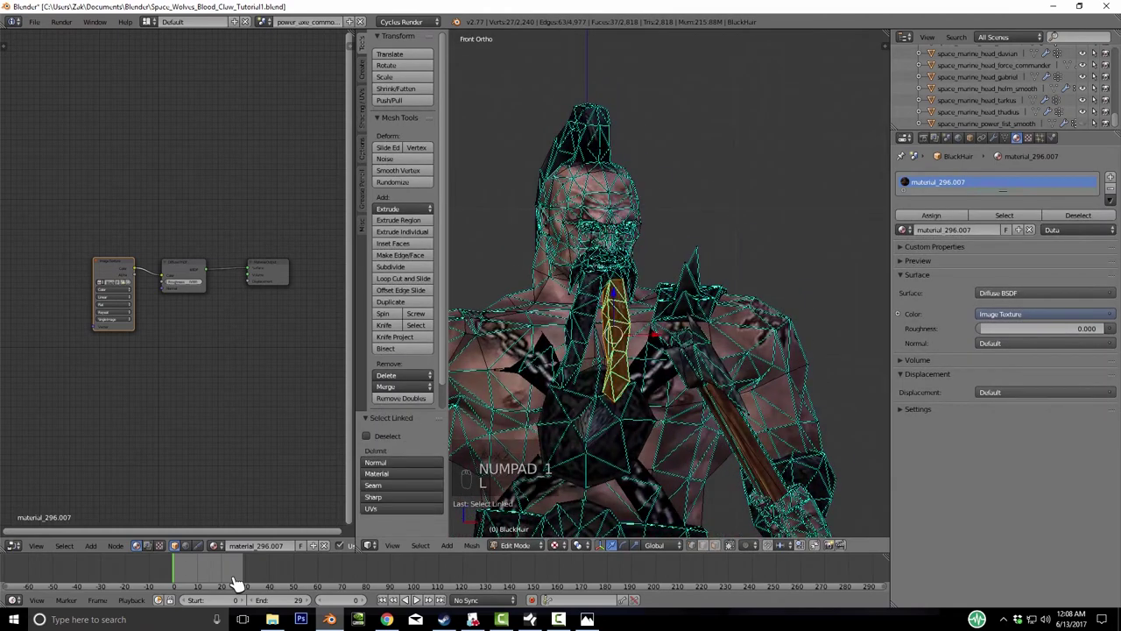
pyautogui.press('l')
pyautogui.press('l')
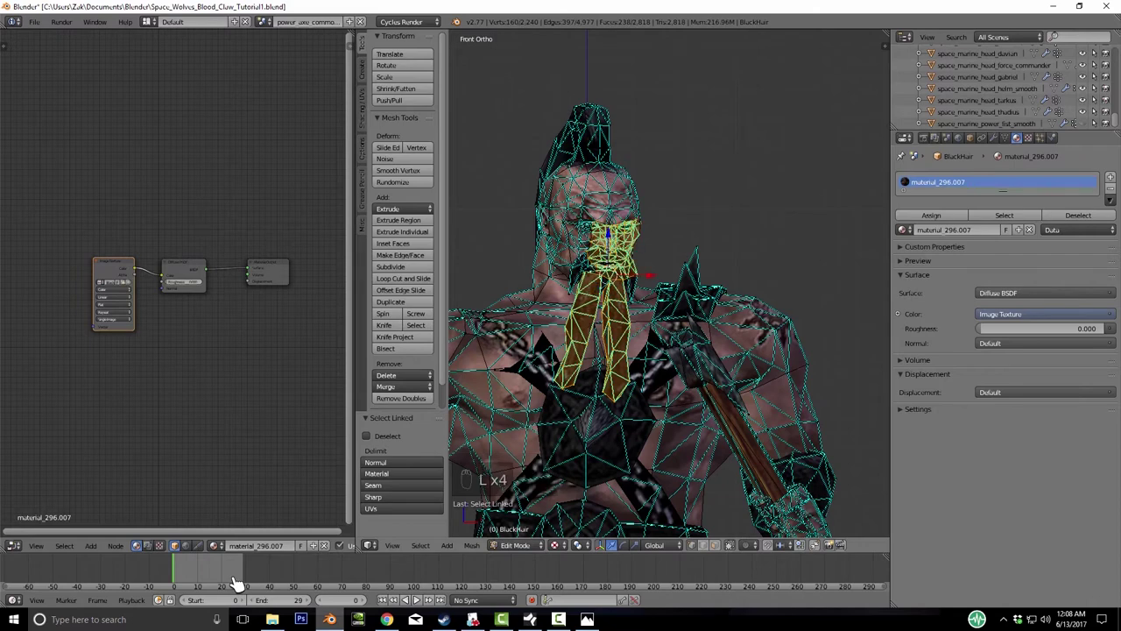
pyautogui.press('l')
pyautogui.press('l')
pyautogui.press('l')
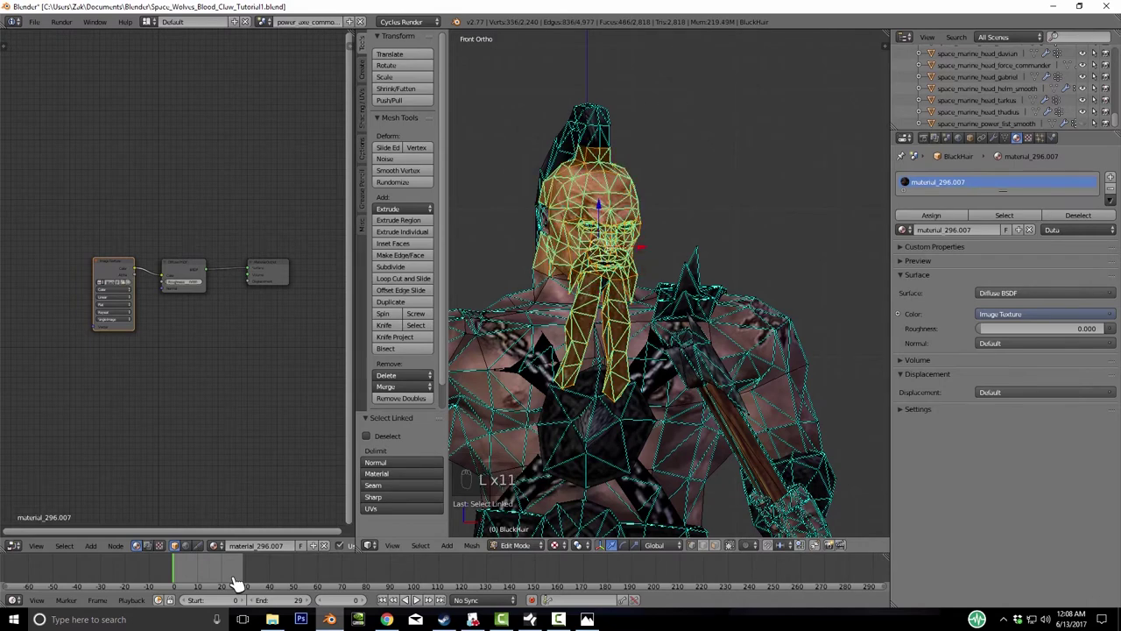
pyautogui.press('l')
pyautogui.press('KP_1')
pyautogui.press('KP_3')
pyautogui.moveTo(235, 583); pyautogui.dragTo(235, 582, button='middle')
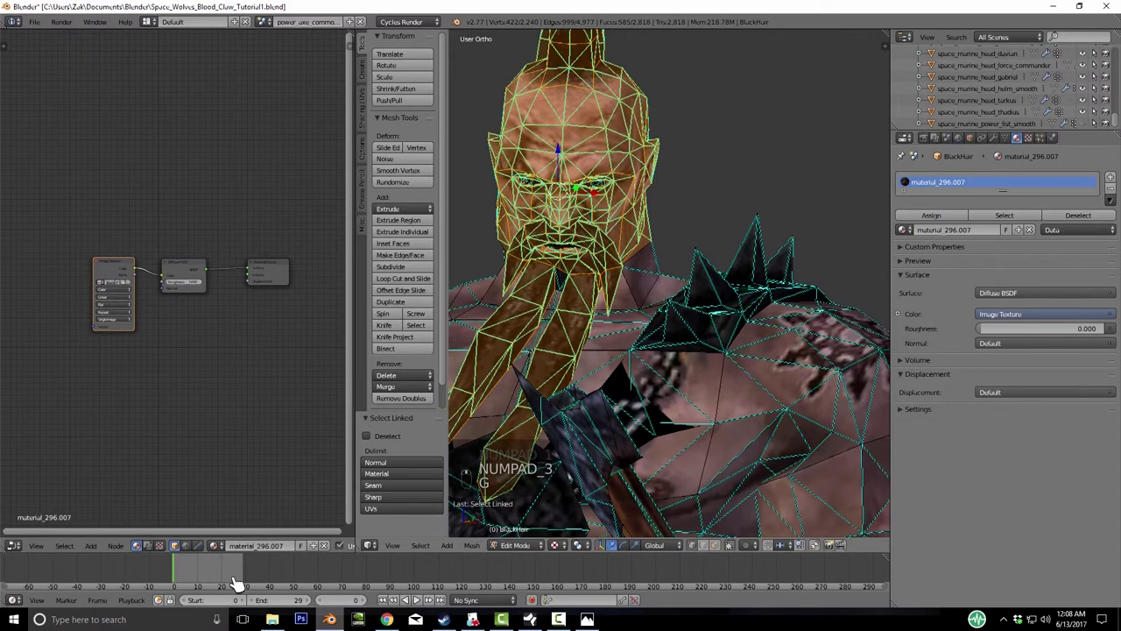
pyautogui.press('KP_1')
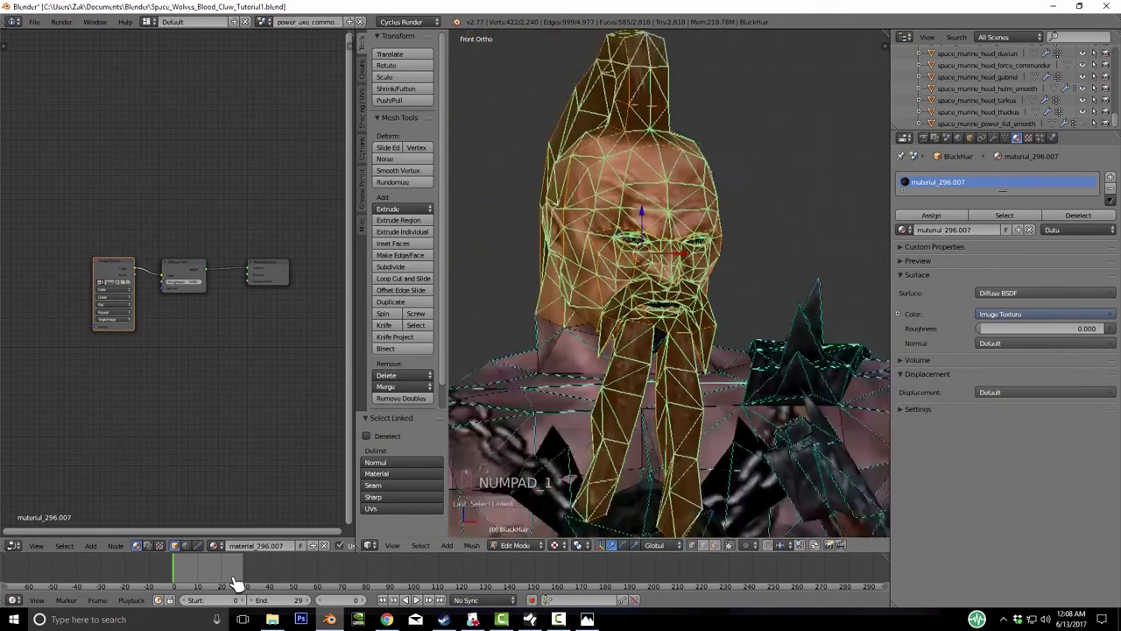
pyautogui.press('KP_1')
# - In wireframe, box-select the mesh covering the whole head
pyautogui.press('z')
pyautogui.press('a')
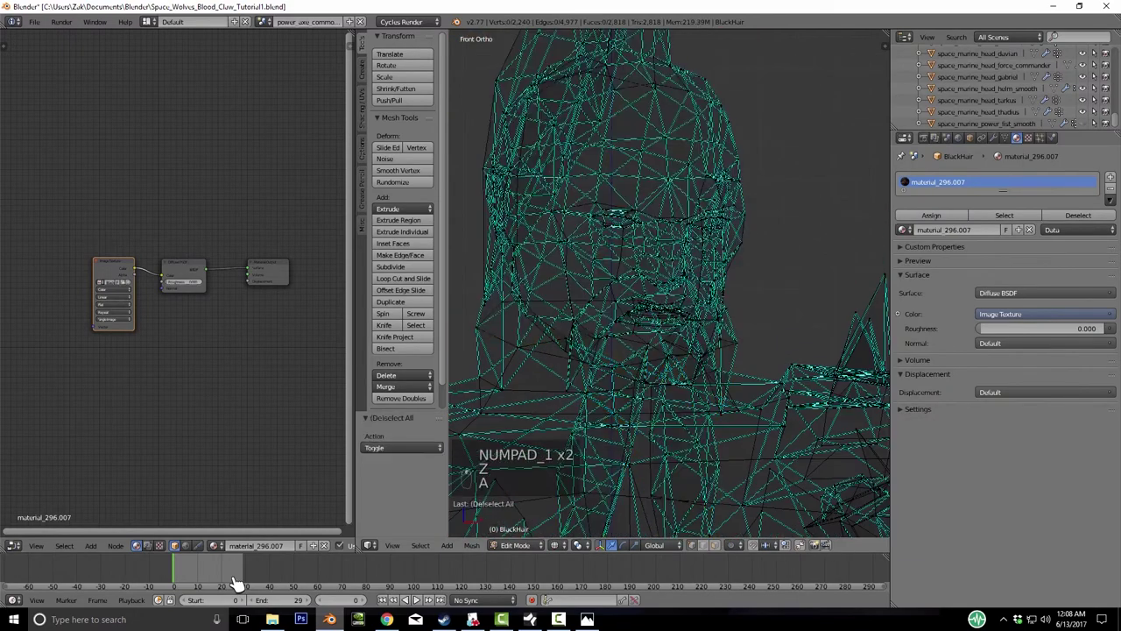
pyautogui.press('b')
pyautogui.moveTo(557, 157); pyautogui.dragTo(776, 250)
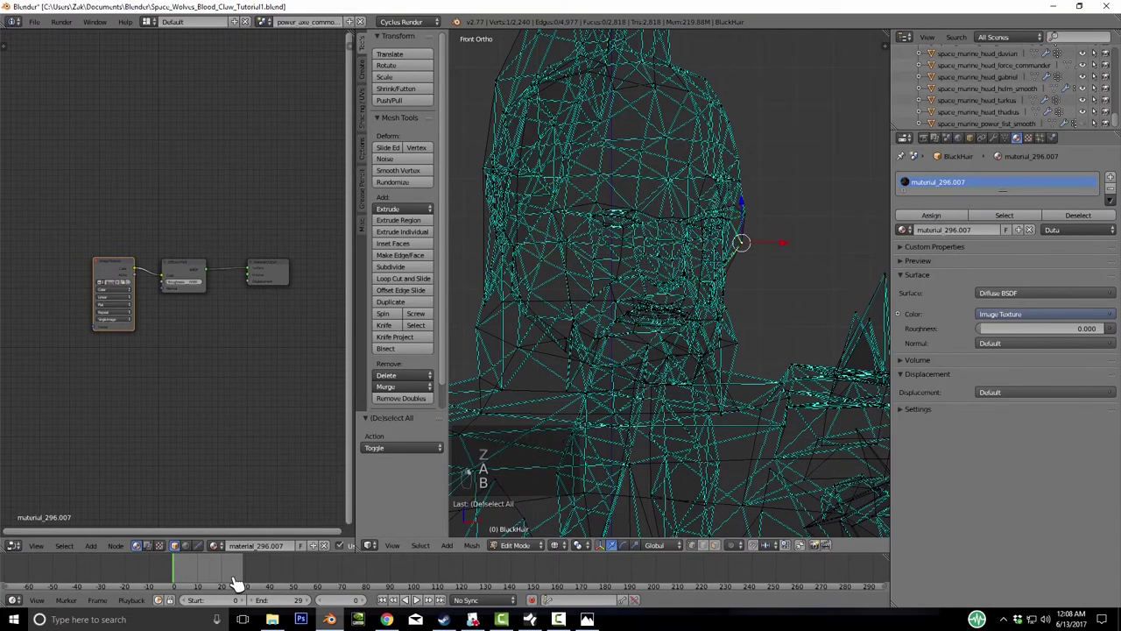
pyautogui.hotkey('ctrl', 'z')
pyautogui.hotkey('ctrl', 'z')
pyautogui.hotkey('ctrl', 'alt', 'z')
pyautogui.press('Escape')
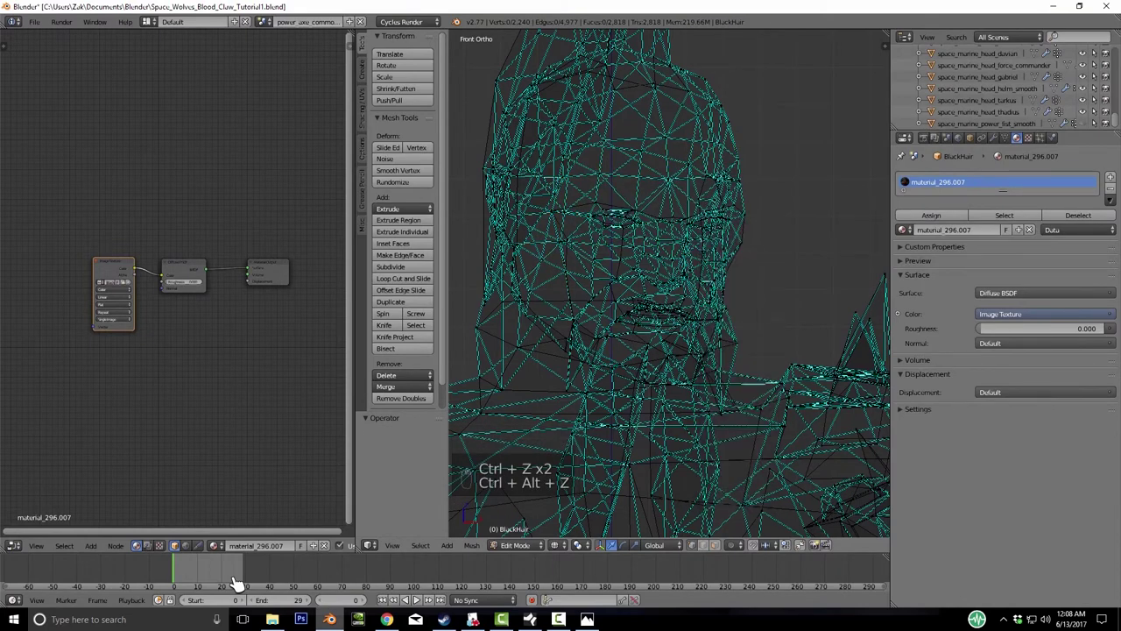
pyautogui.hotkey('ctrl', 'z')
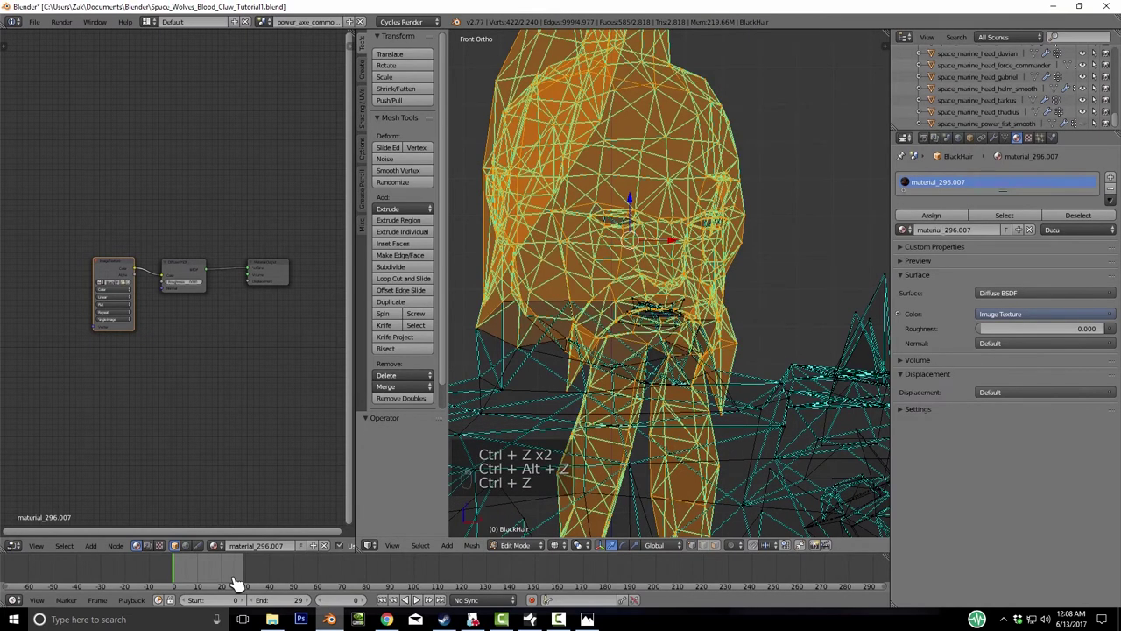
pyautogui.press('b')
pyautogui.moveTo(474, 127); pyautogui.dragTo(785, 306)
# - Grow the selection to the linked neck and face parts, then separate the head by selection
pyautogui.press('ctrl+KP_Add')
pyautogui.press('ctrl+KP_Add')
pyautogui.press('ctrl+KP_Add')
pyautogui.press('ctrl+KP_Add')
pyautogui.press('ctrl+KP_Add')
pyautogui.press('ctrl+KP_Add')
pyautogui.press('ctrl+KP_Add')
pyautogui.press('ctrl+KP_Add')
pyautogui.press('ctrl+KP_Add')
pyautogui.press('ctrl+KP_Add')
pyautogui.press('ctrl+KP_Add')
pyautogui.press('ctrl+KP_Add')
pyautogui.press('ctrl+KP_Add')
pyautogui.press('ctrl+KP_Add')
pyautogui.press('ctrl+KP_Add')
pyautogui.press('ctrl+KP_Add')
pyautogui.press('ctrl+KP_Add')
pyautogui.press('ctrl+KP_Add')
pyautogui.press('ctrl+KP_Add')
pyautogui.press('ctrl+KP_Add')
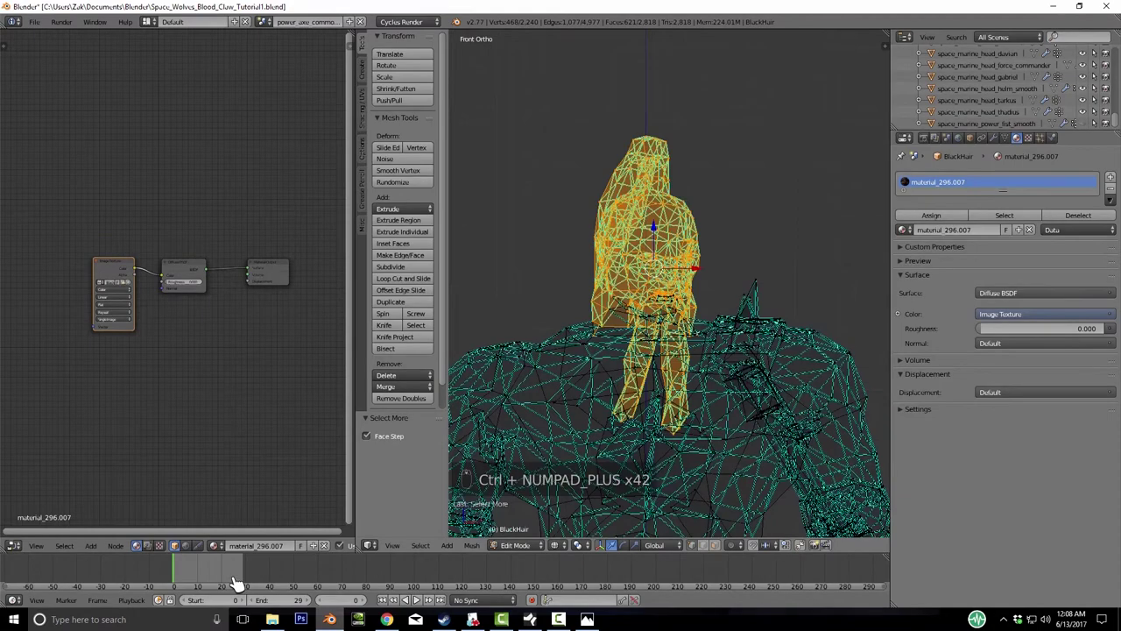
pyautogui.press('z')
pyautogui.scroll(8, 665, 289)
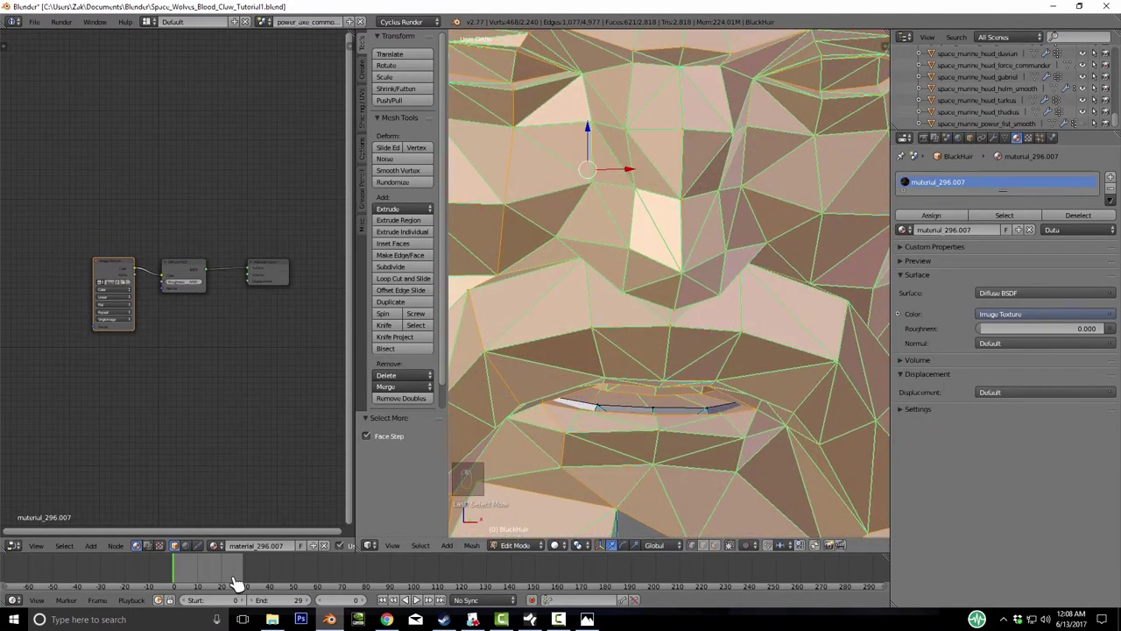
pyautogui.hotkey('ctrl', 'l')
pyautogui.press('KP_Decimal')
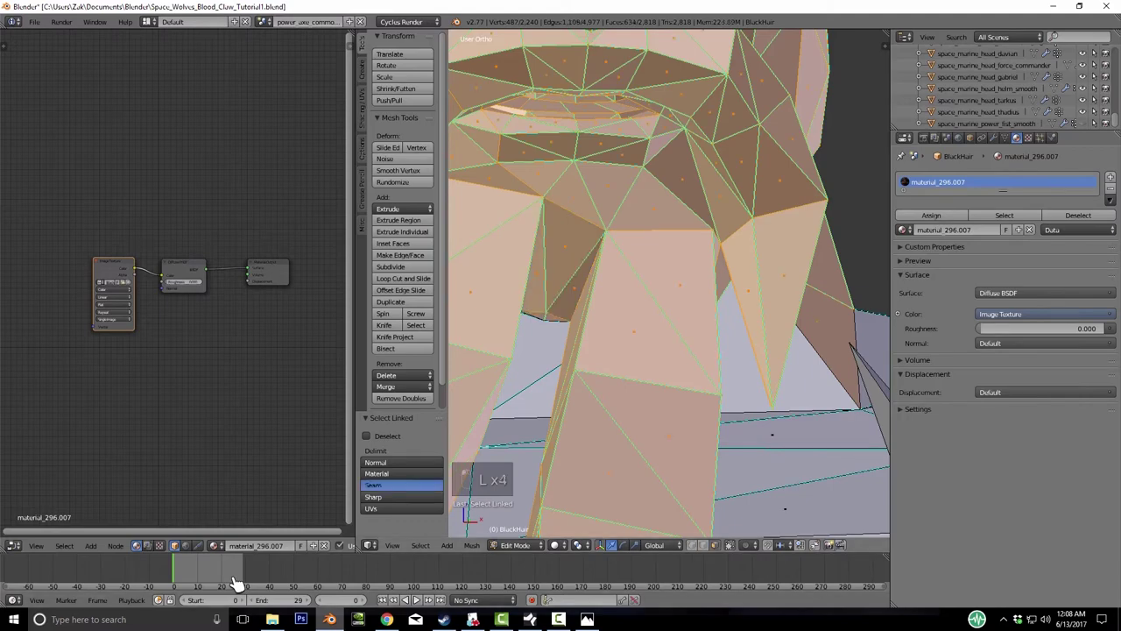
pyautogui.hotkey('ctrl', 'l')
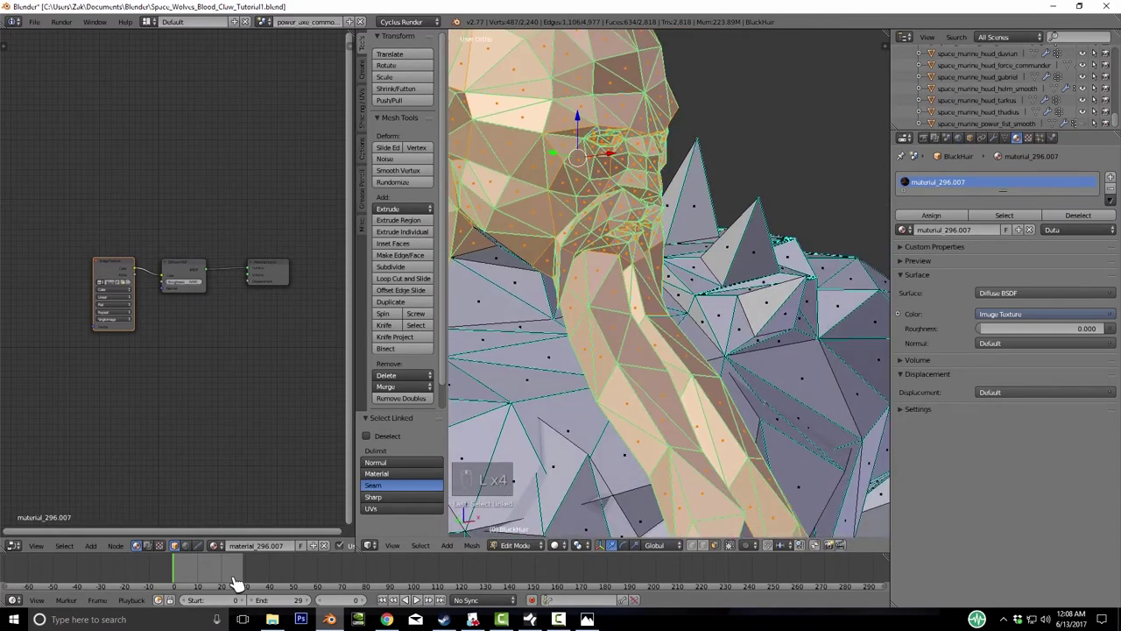
pyautogui.press('l')
pyautogui.press('l')
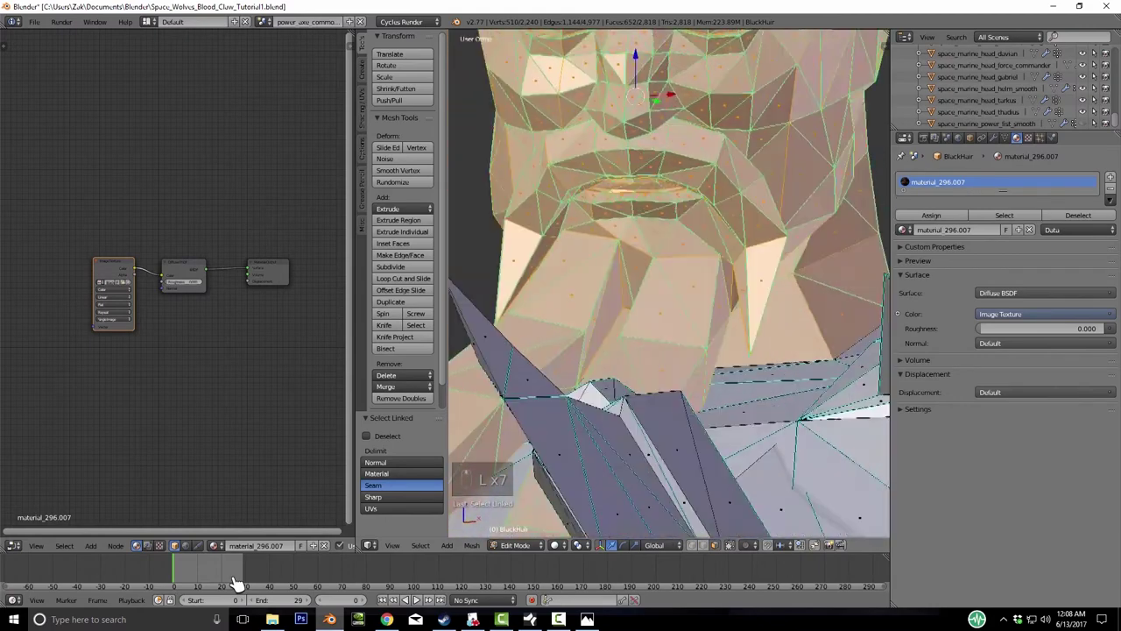
pyautogui.press('l')
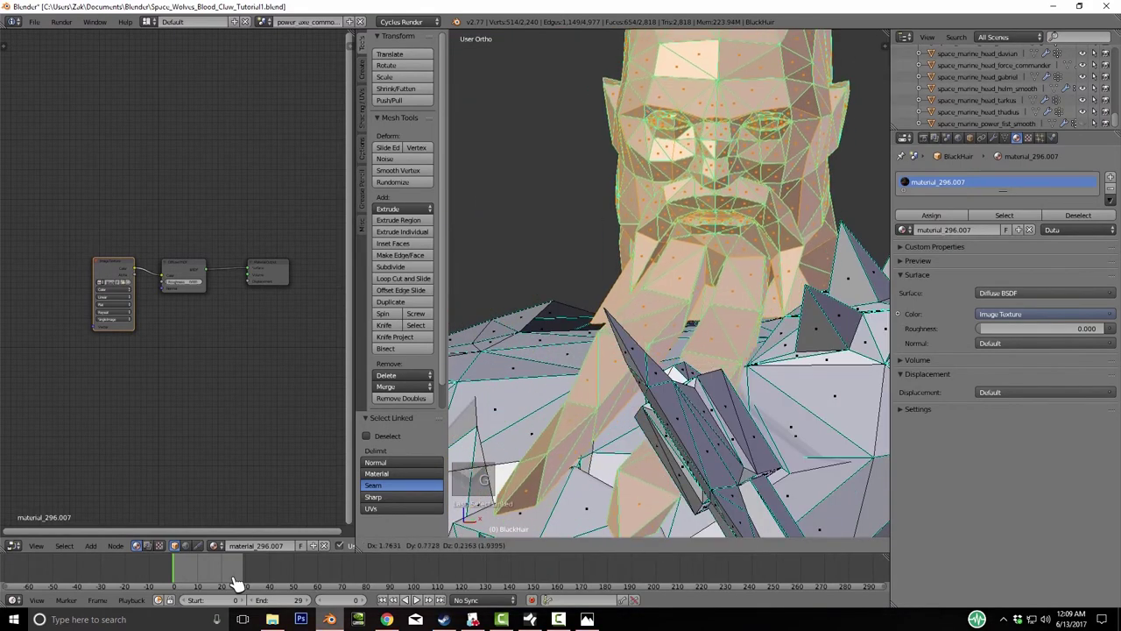
pyautogui.press('g')
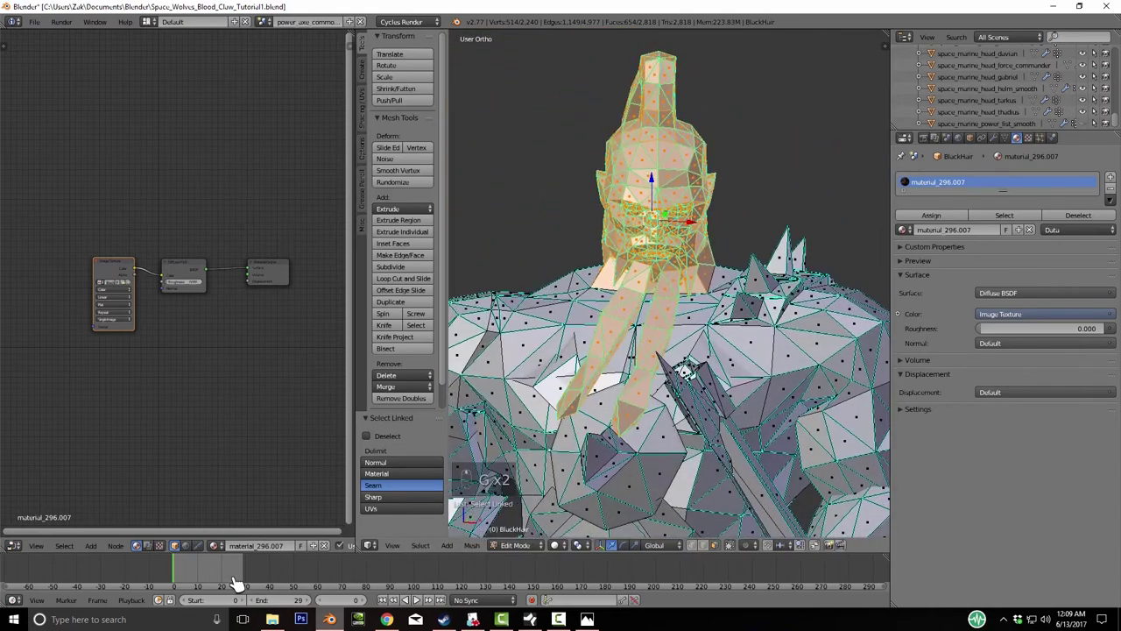
pyautogui.press('p')
pyautogui.press('Return')
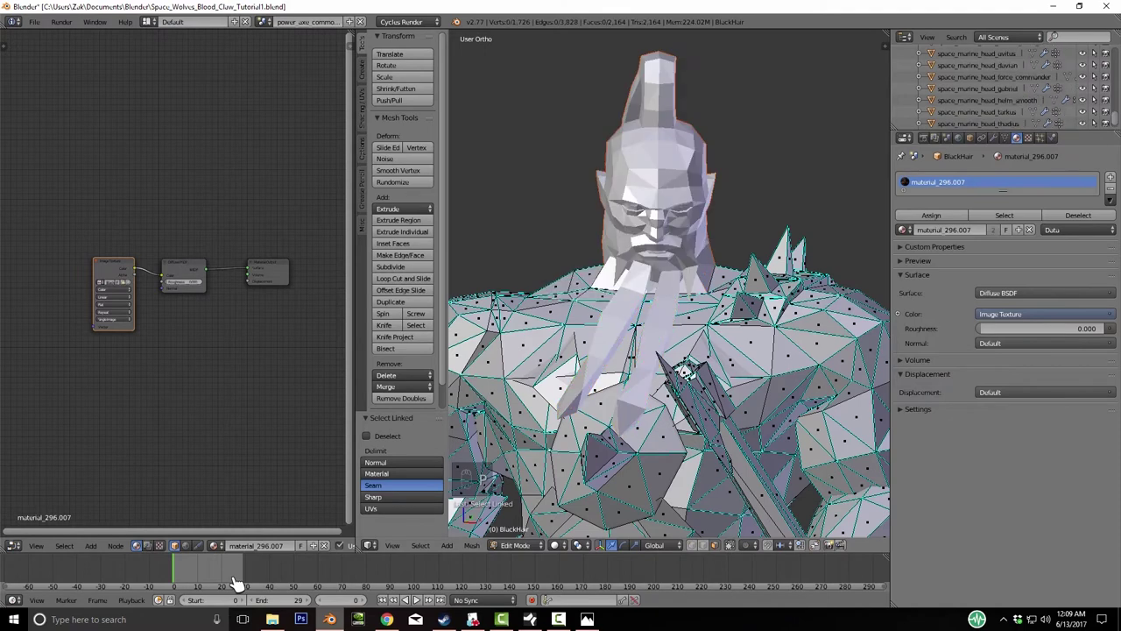
# - Move the separated head object to layer 2 and view it in profile
pyautogui.press('Tab')
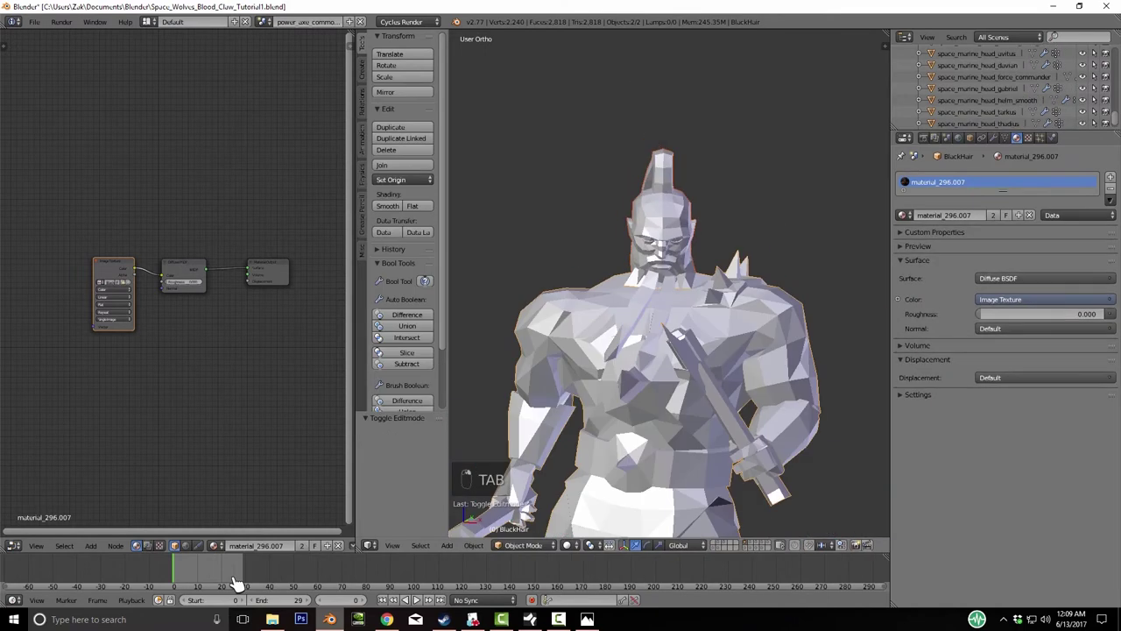
pyautogui.press('g')
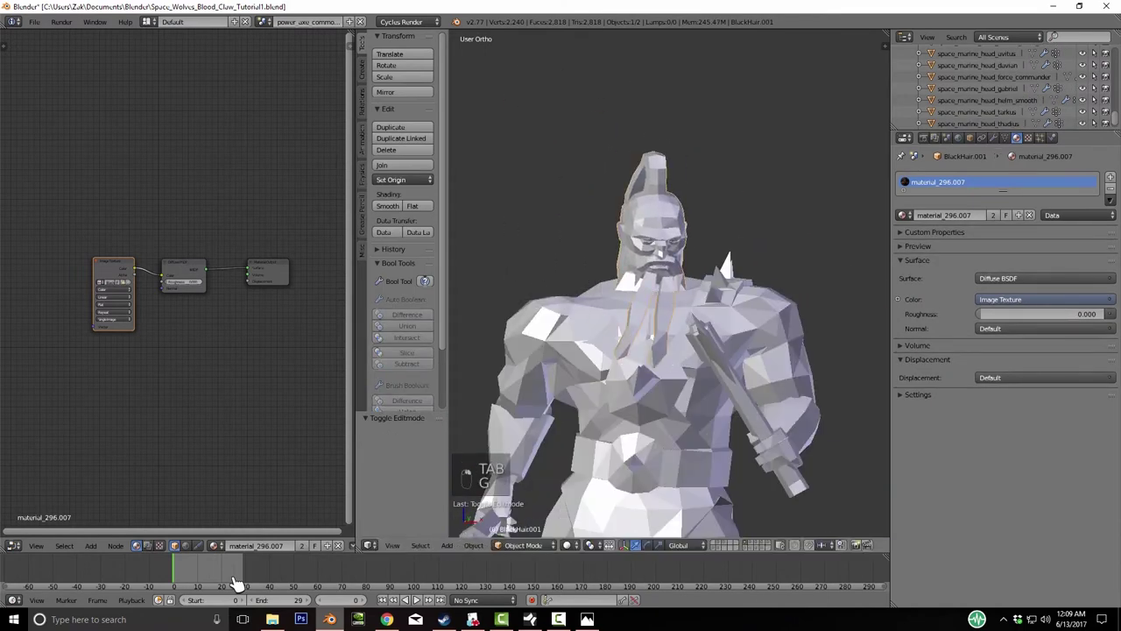
pyautogui.press('m')
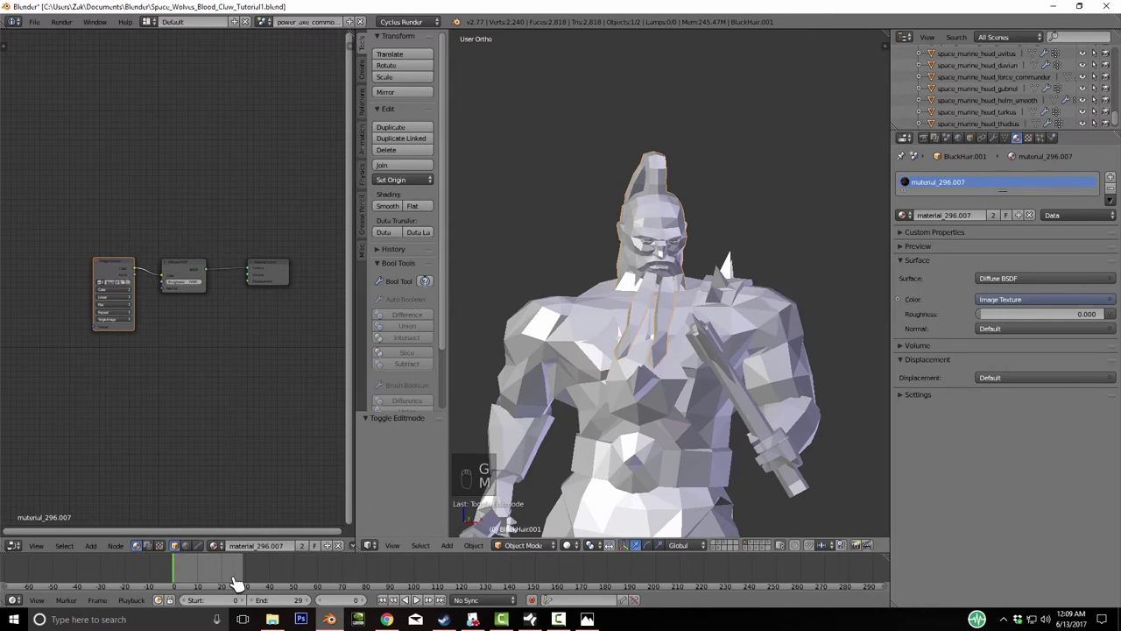
pyautogui.press('m')
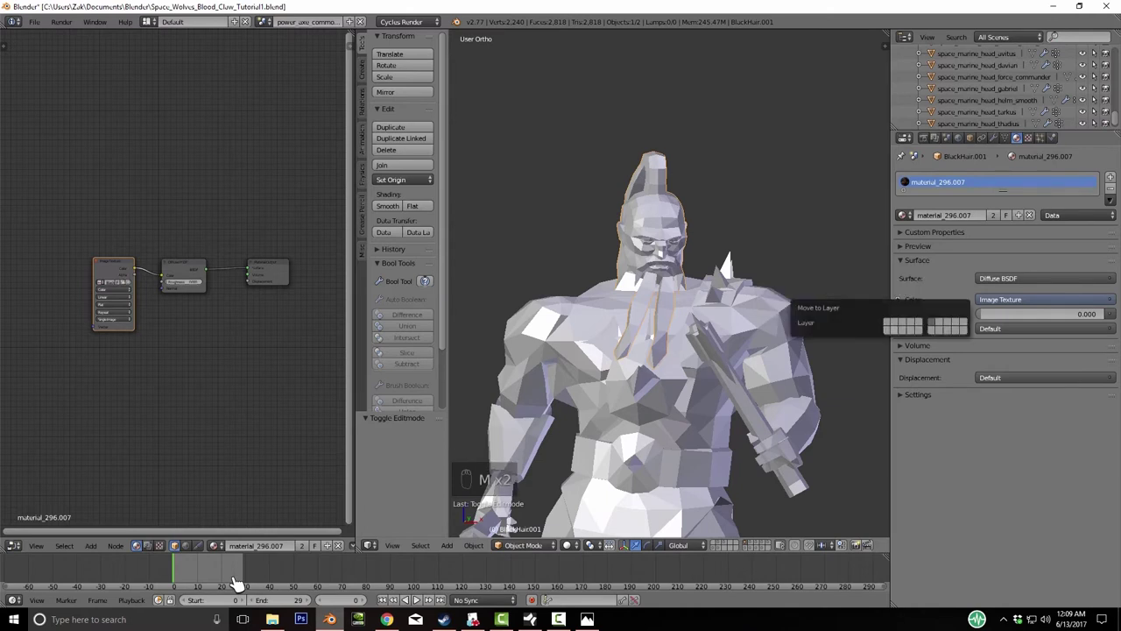
pyautogui.press('2')
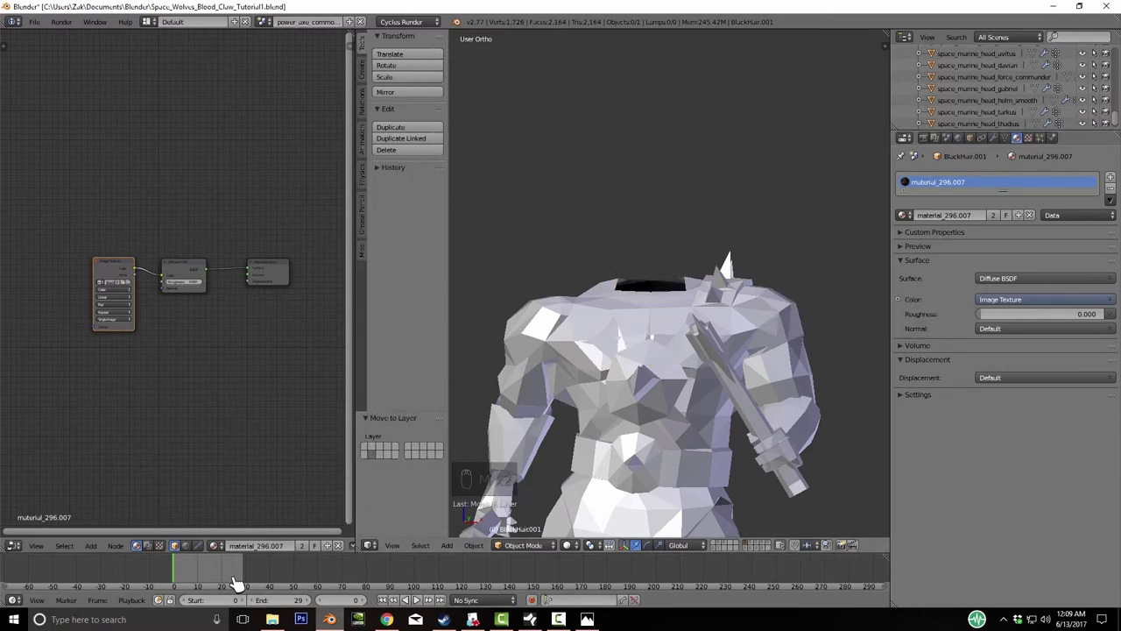
pyautogui.press('2')
pyautogui.press('KP_8')
pyautogui.press('KP_4')
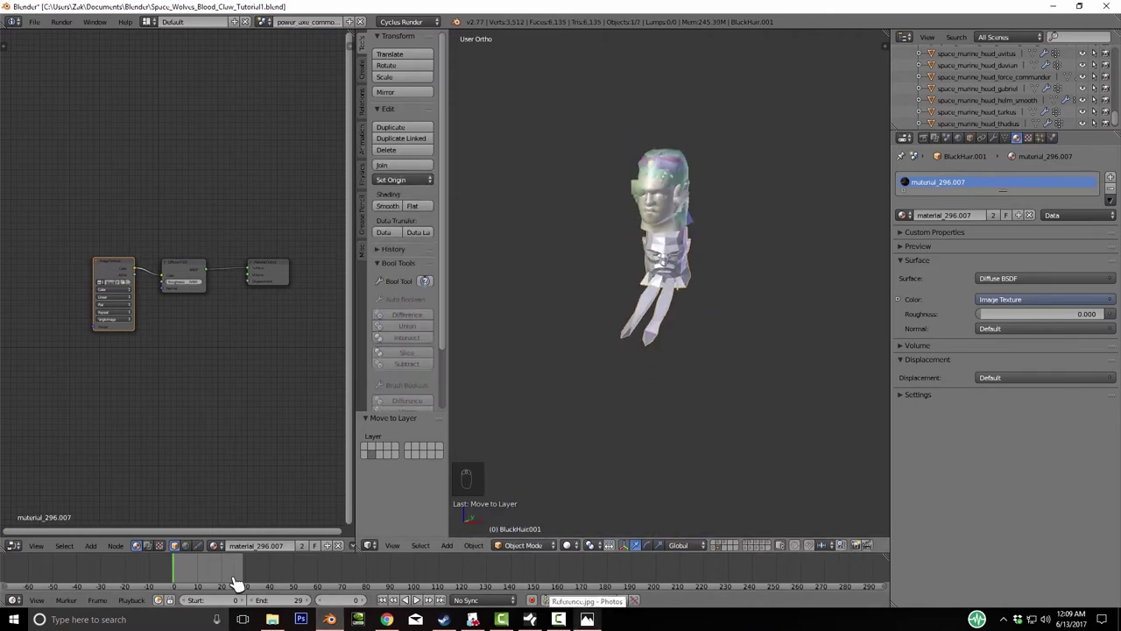
pyautogui.press('KP_4')
pyautogui.press('KP_4')
pyautogui.press('KP_4')
pyautogui.press('KP_4')
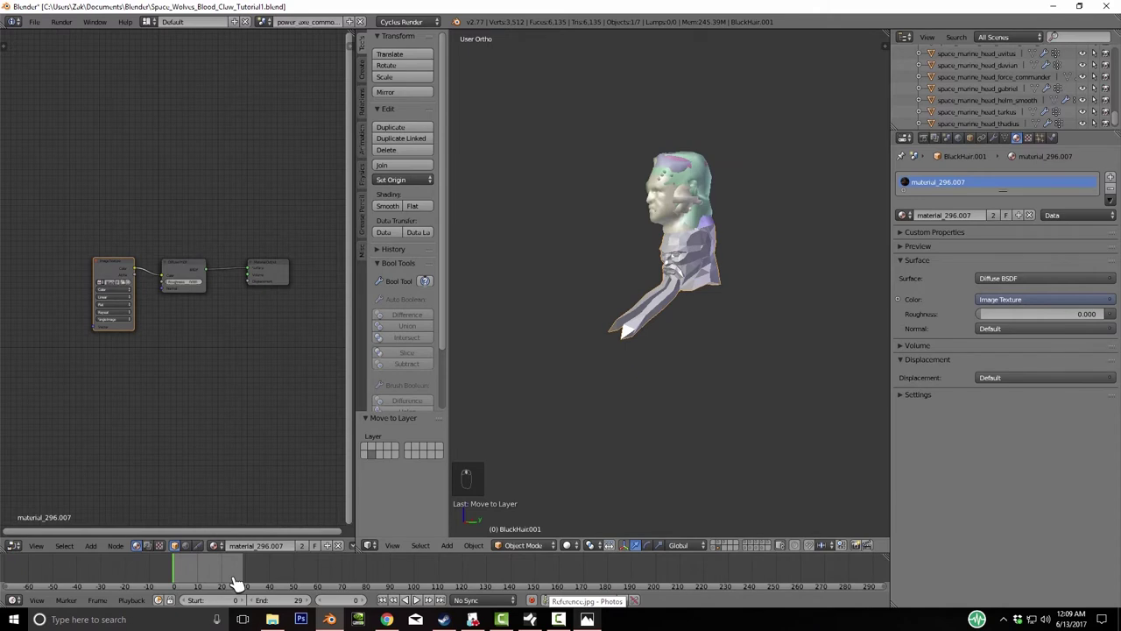
# - Show the head textured, raise it 7.571 units along Z, and reveal the red marine's layer
pyautogui.click(569, 545)
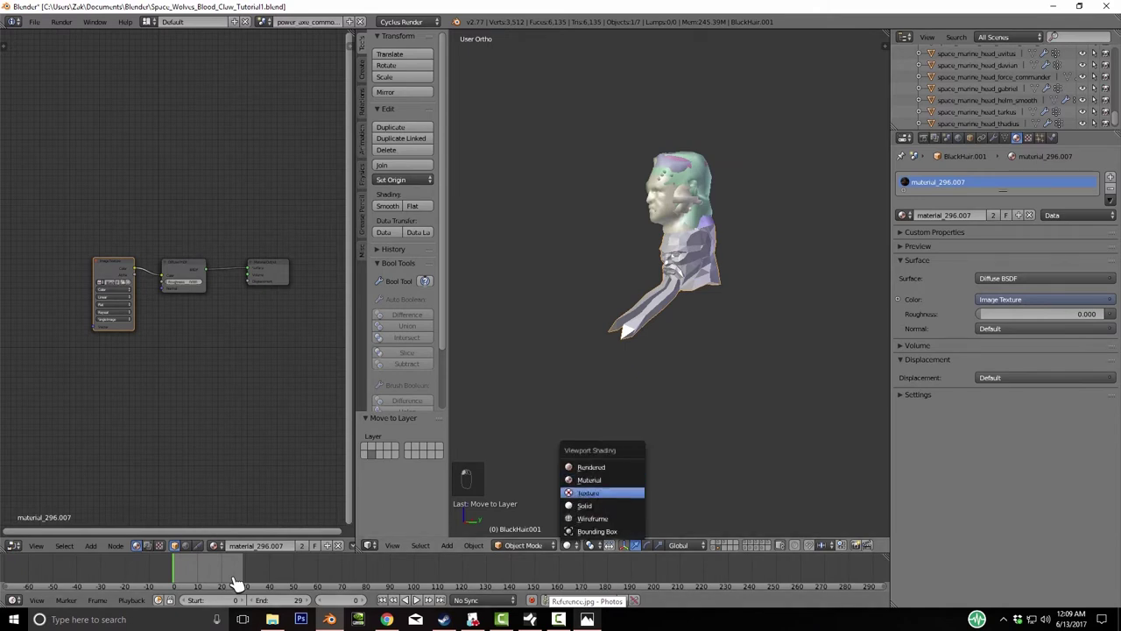
pyautogui.click(609, 492)
pyautogui.press('KP_1')
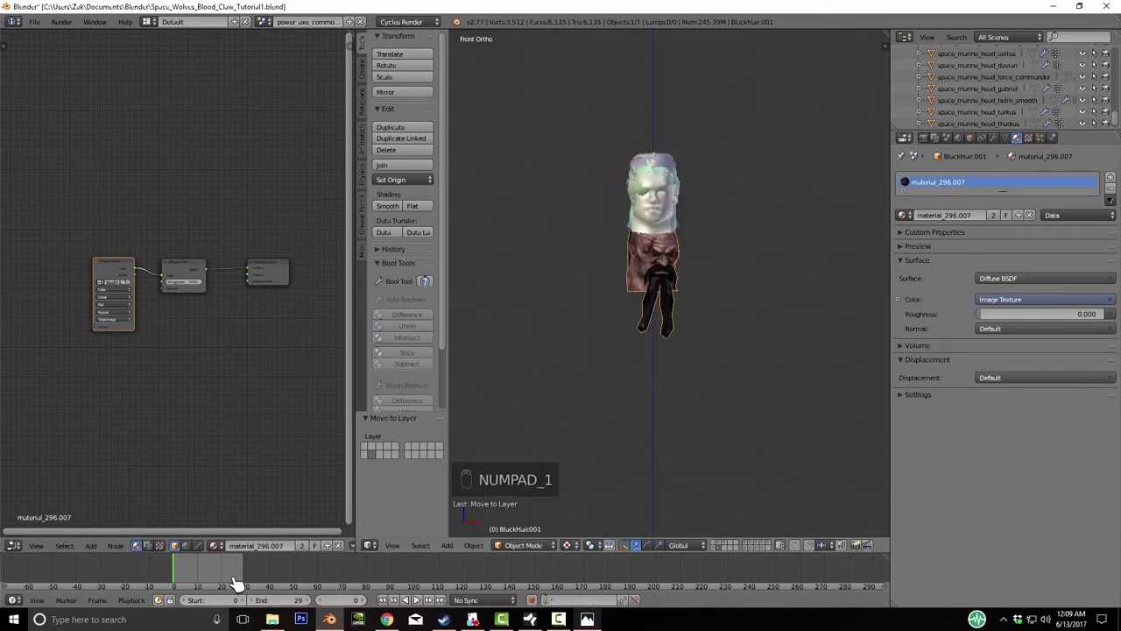
pyautogui.press('g')
pyautogui.press('z')
pyautogui.click(237, 583)
pyautogui.moveTo(237, 582); pyautogui.dragTo(237, 583, button='middle')
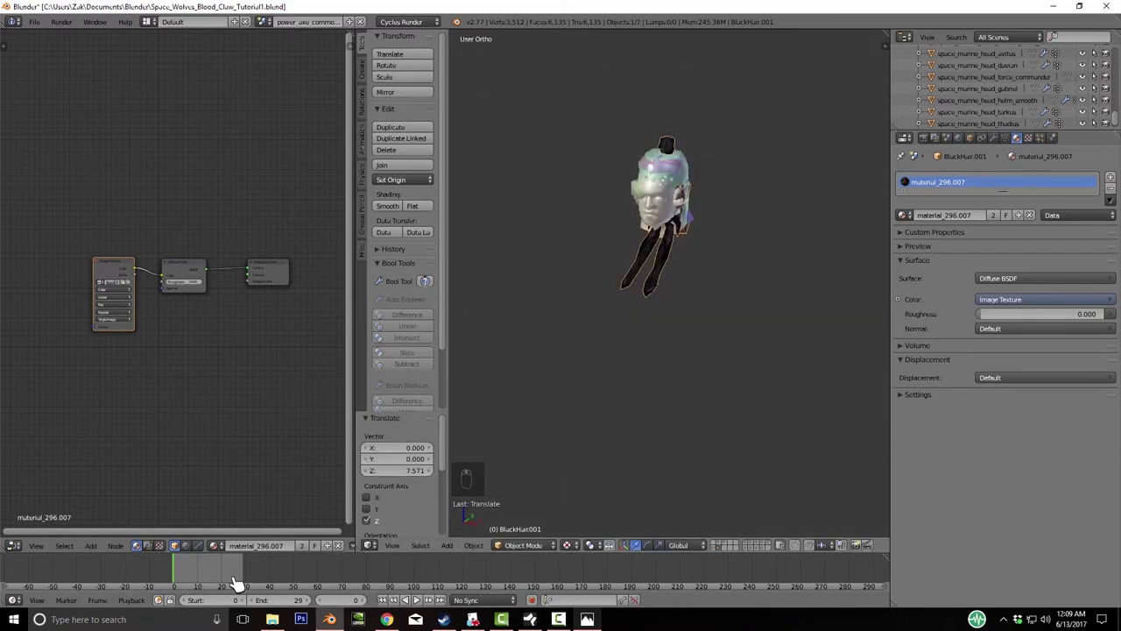
pyautogui.hotkey('shift', '1')
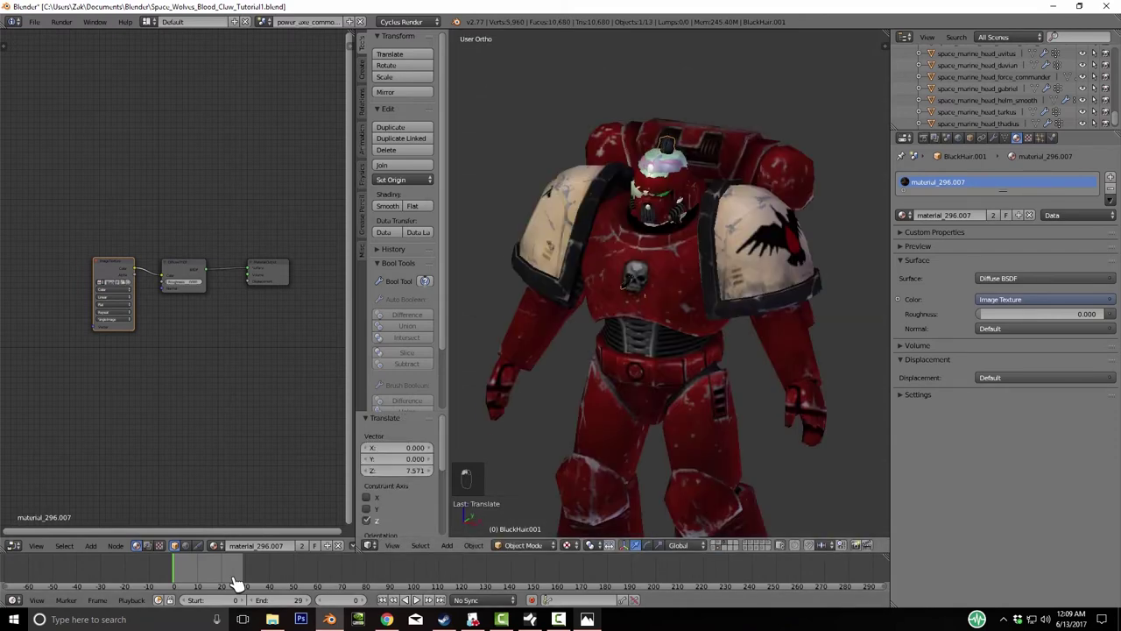
# - Move the red marine's helmet off to layer 3
pyautogui.moveTo(237, 582); pyautogui.dragTo(237, 582, button='middle')
pyautogui.rightClick(656, 188)
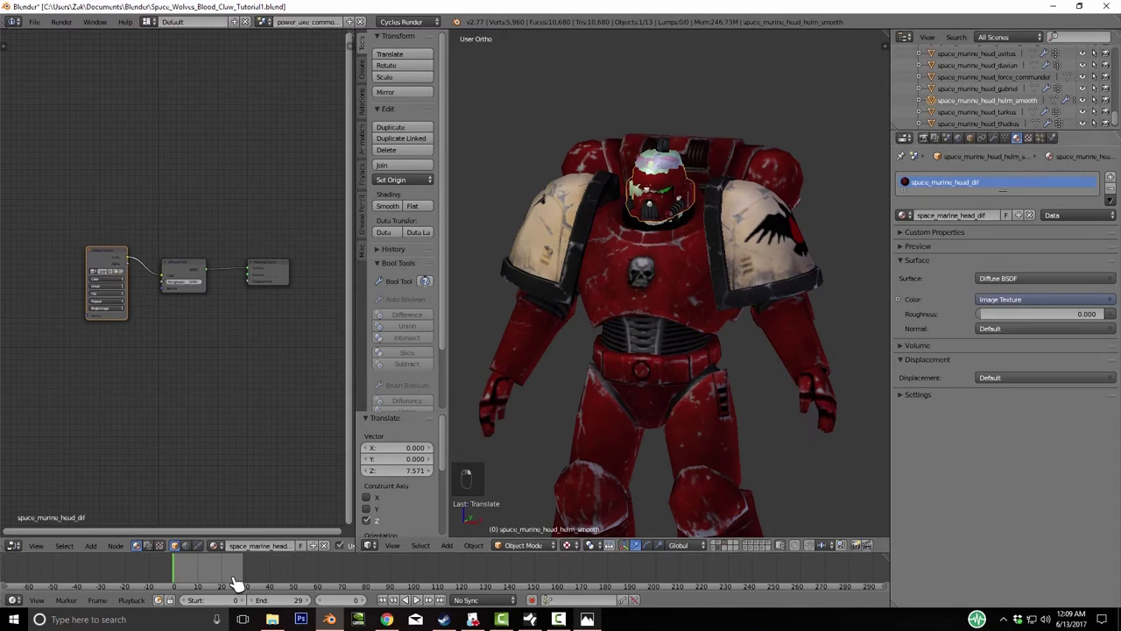
pyautogui.press('m')
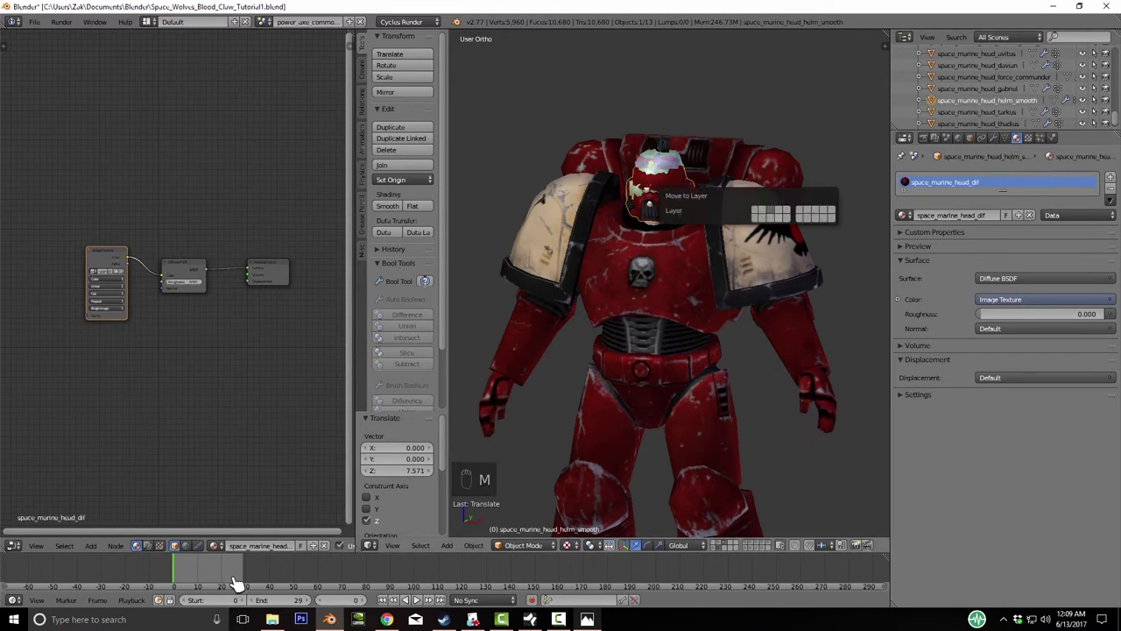
pyautogui.press('3')
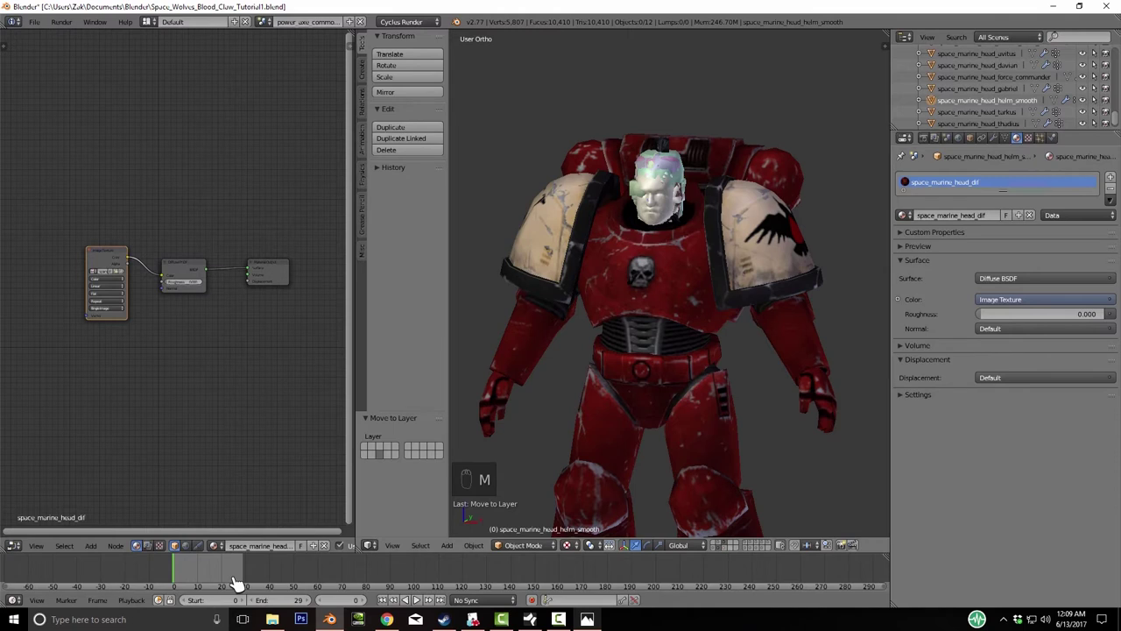
pyautogui.press('1')
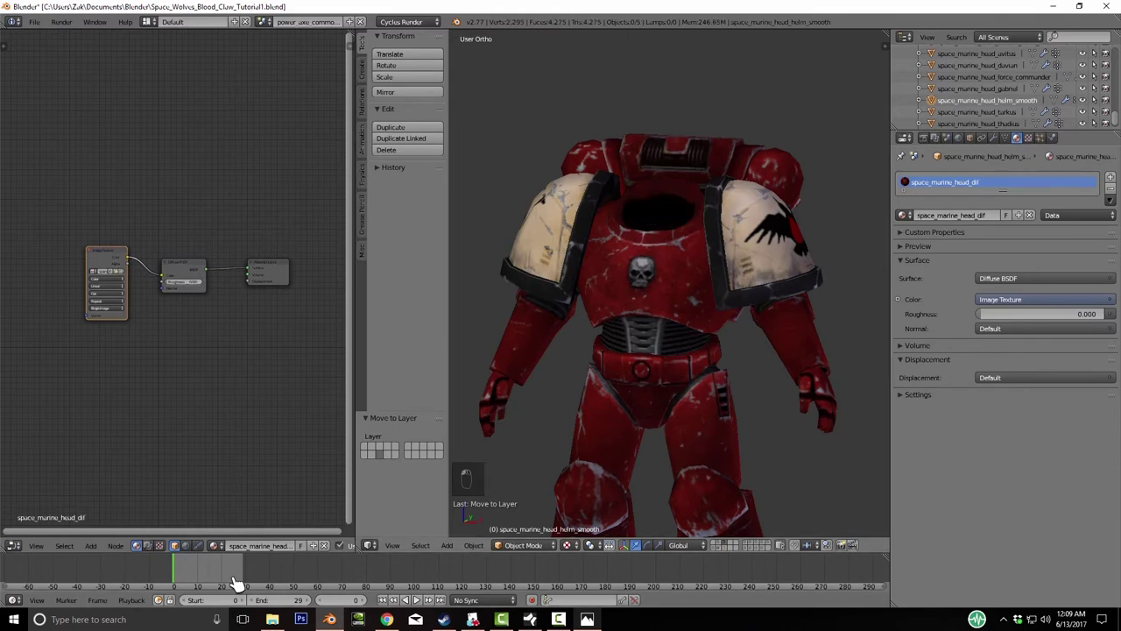
# - Move the mohawk head onto layer 5 with the marine and view it from the front
pyautogui.press('2')
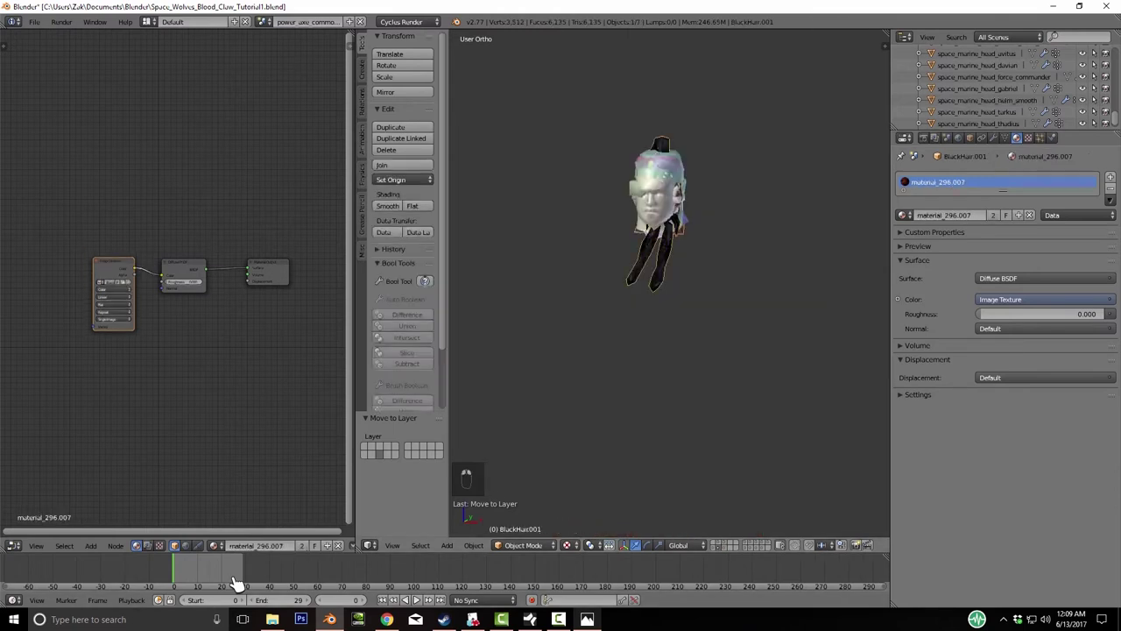
pyautogui.press('m')
pyautogui.press('5')
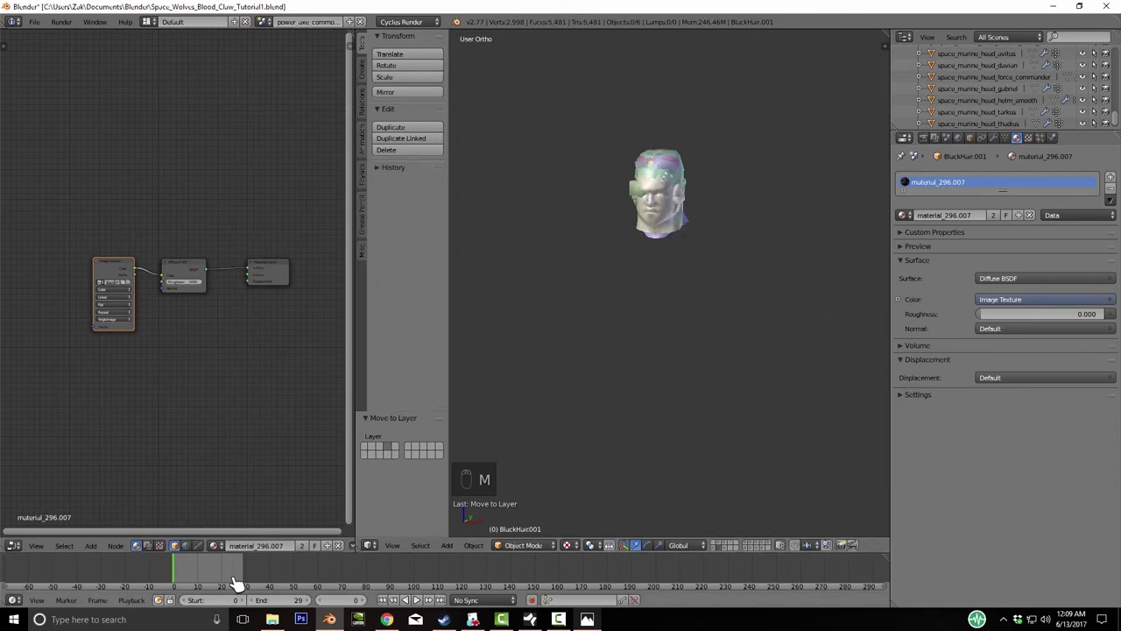
pyautogui.press('5')
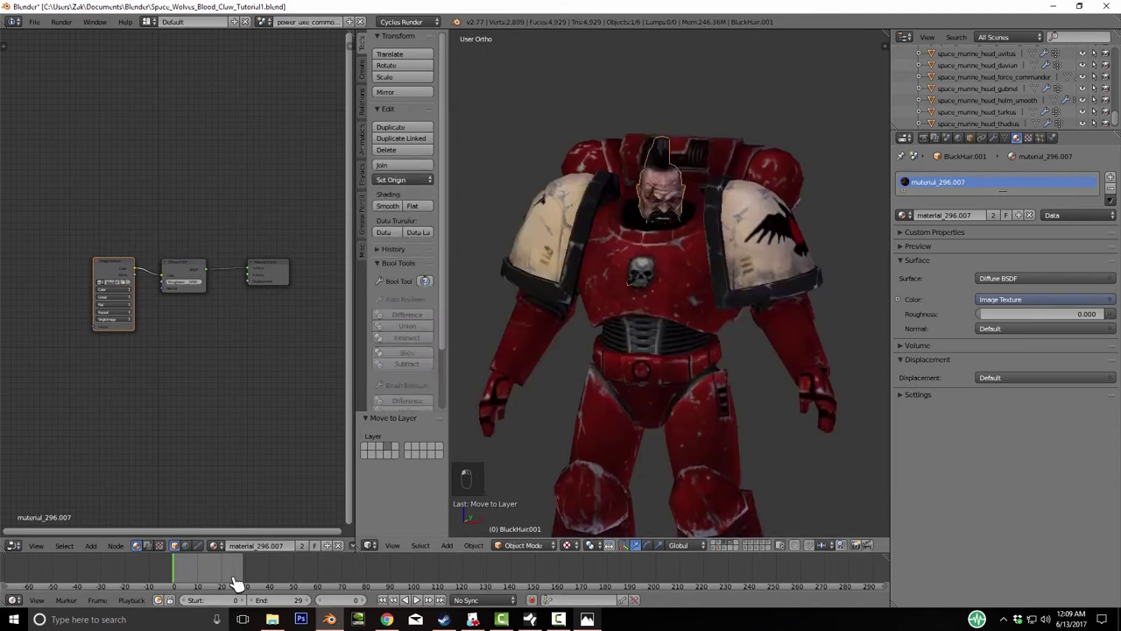
pyautogui.press('KP_4')
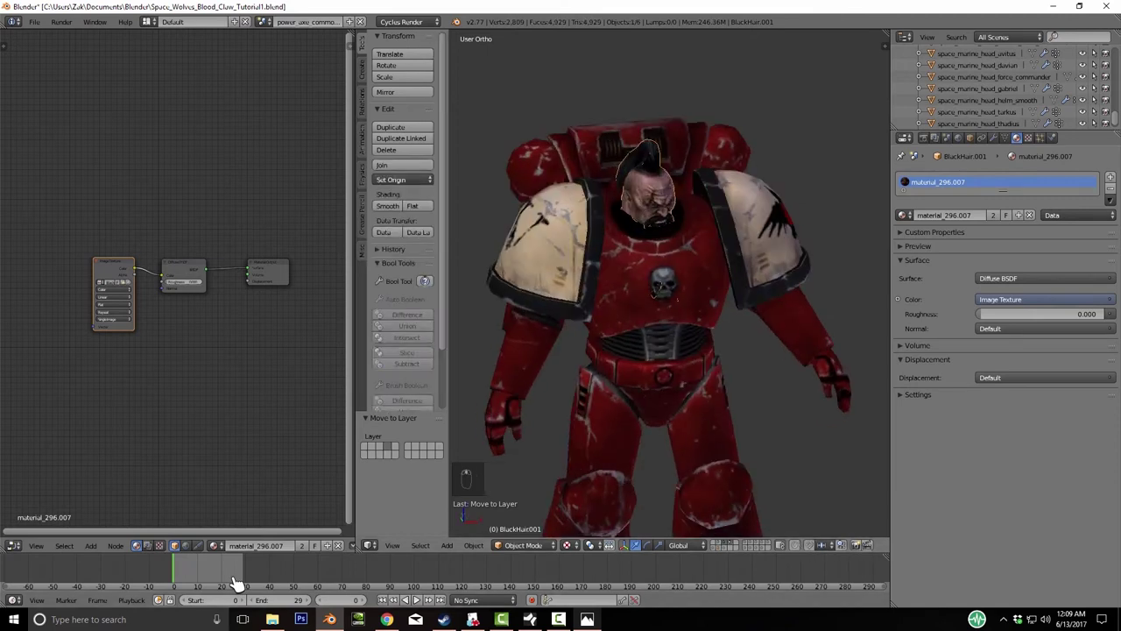
pyautogui.press('KP_7')
pyautogui.press('KP_1')
# - Set the mohawk head's origin to its geometry via the command search
pyautogui.press('space')
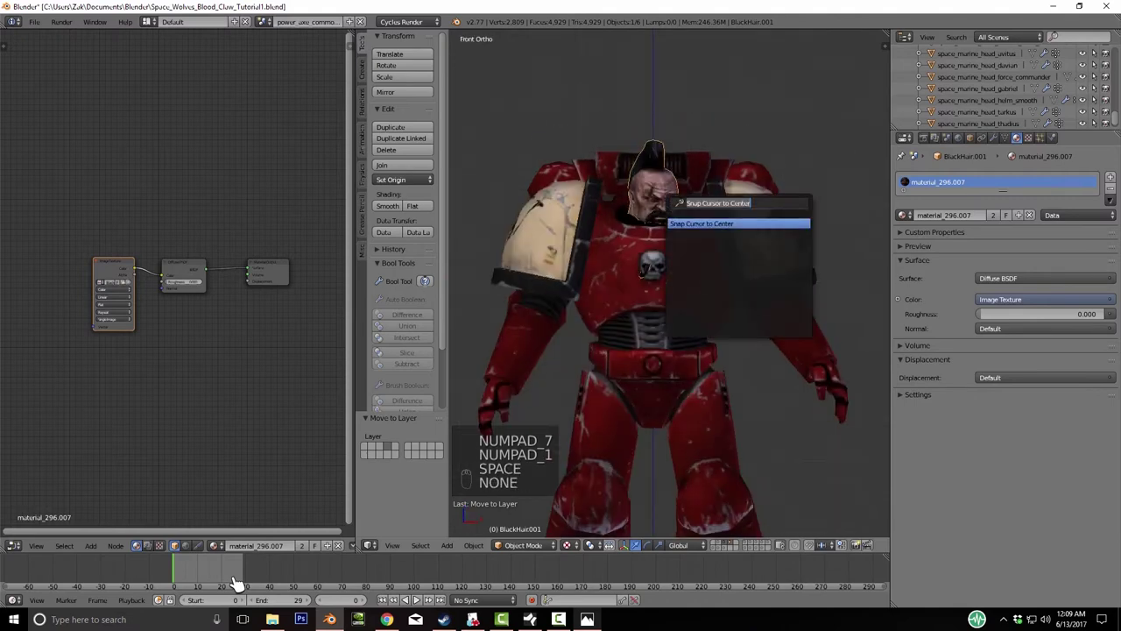
pyautogui.write('orig')
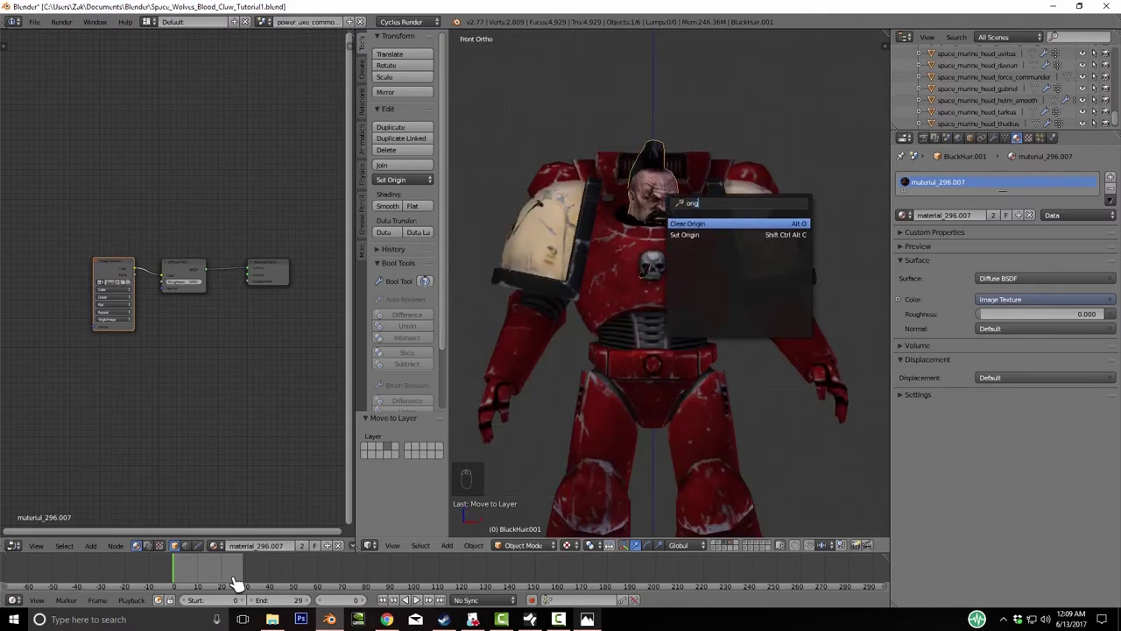
pyautogui.press('Down')
pyautogui.press('Return')
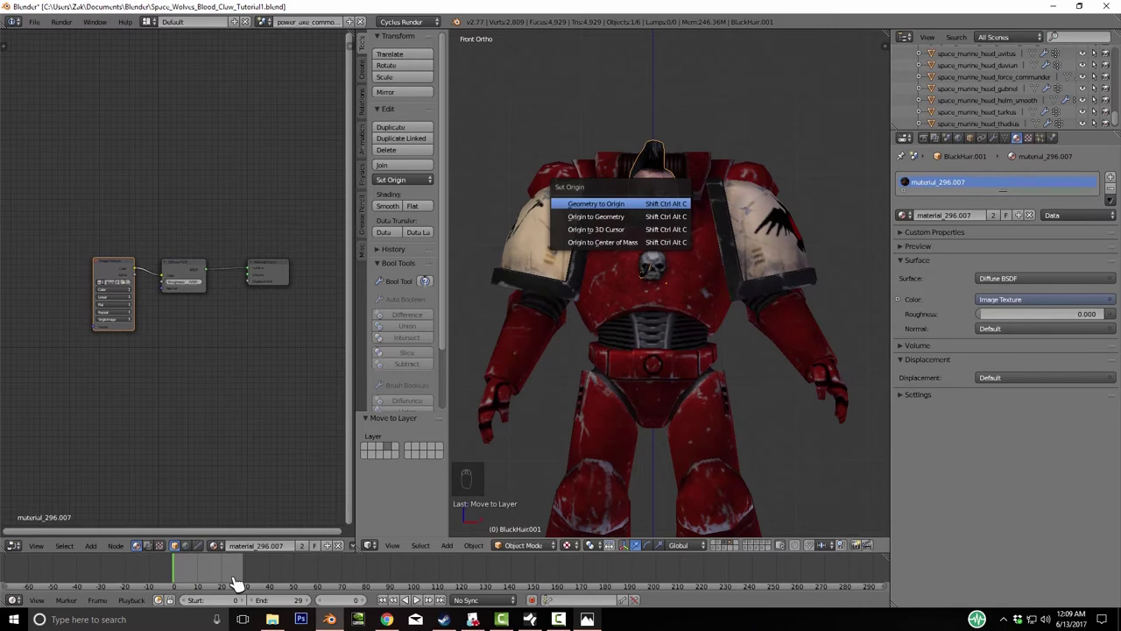
pyautogui.press('Down')
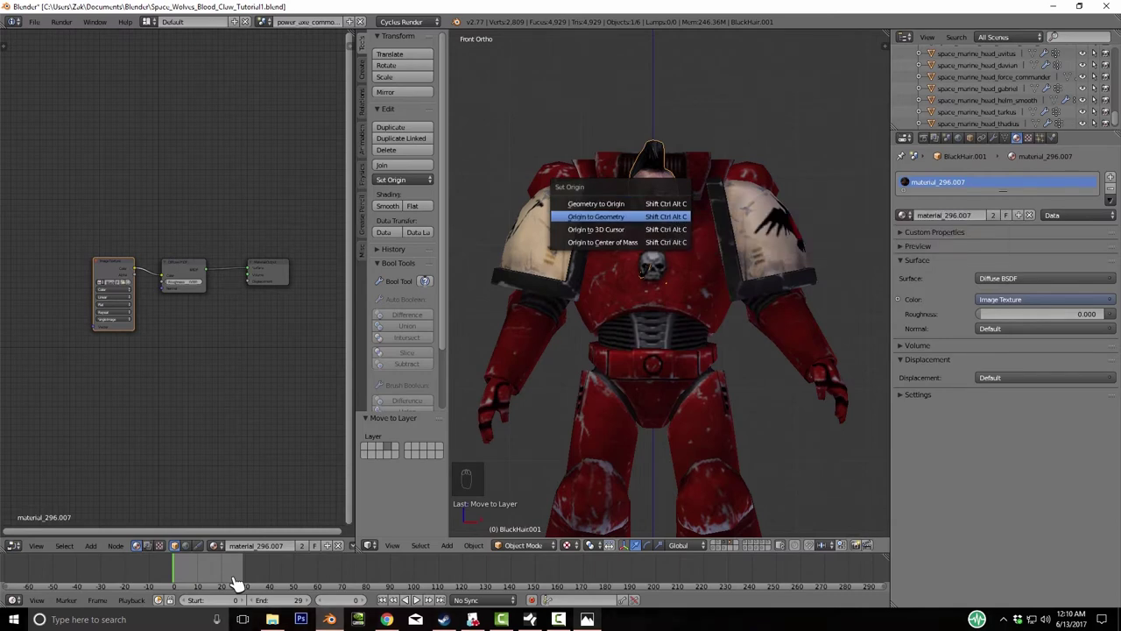
pyautogui.press('Return')
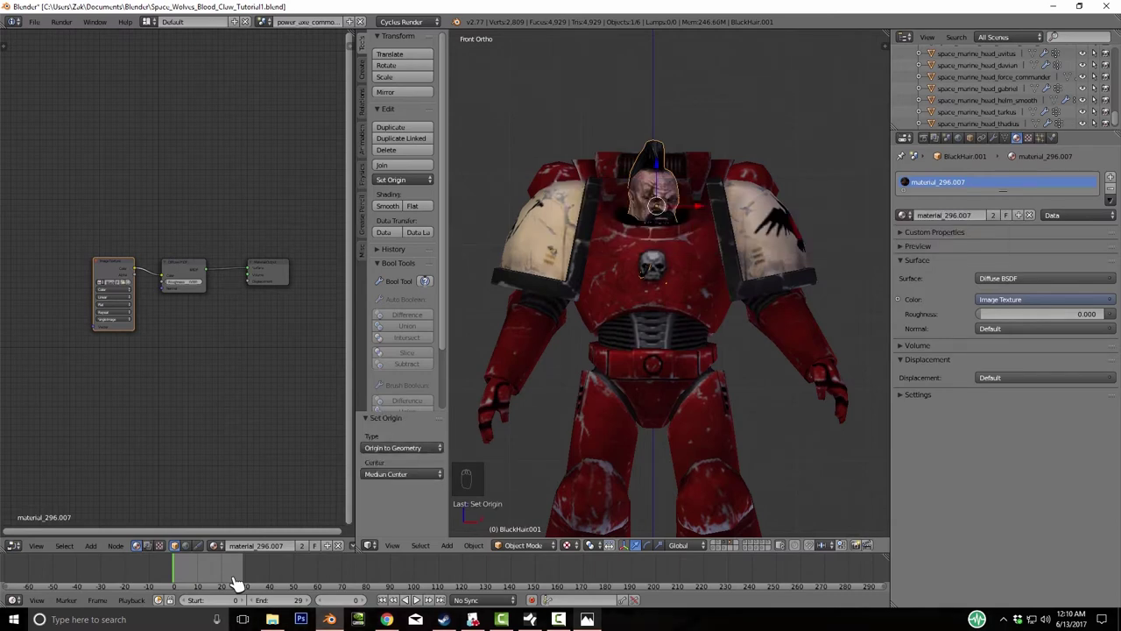
# - From top view, rotate the head about Z by roughly -26.878° to face forward
pyautogui.press('KP_8')
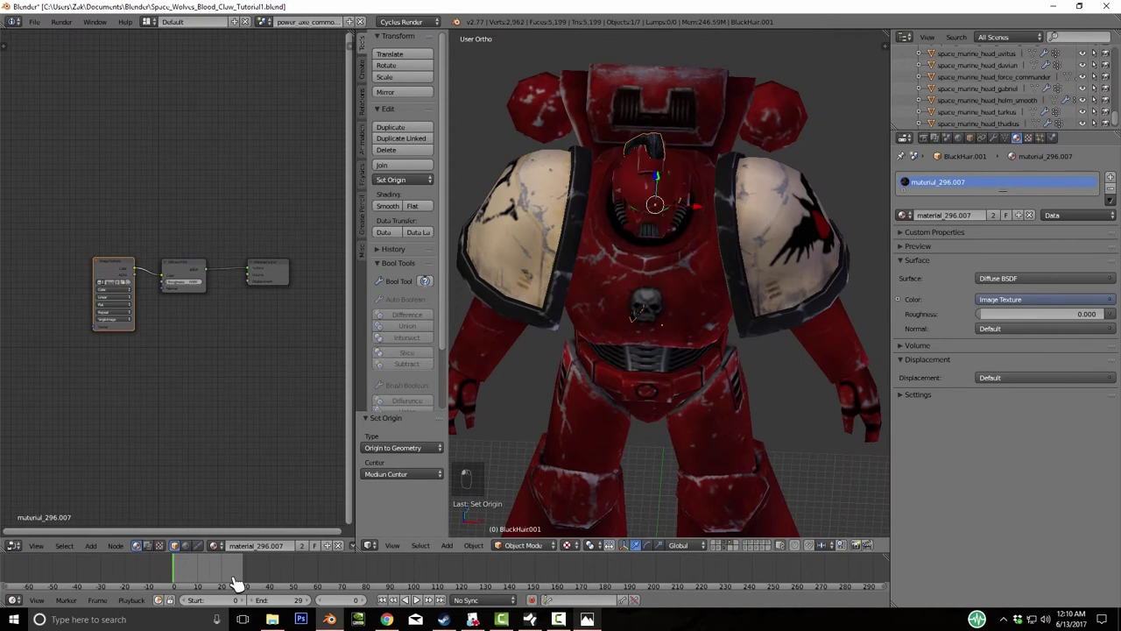
pyautogui.press('r')
pyautogui.press('z')
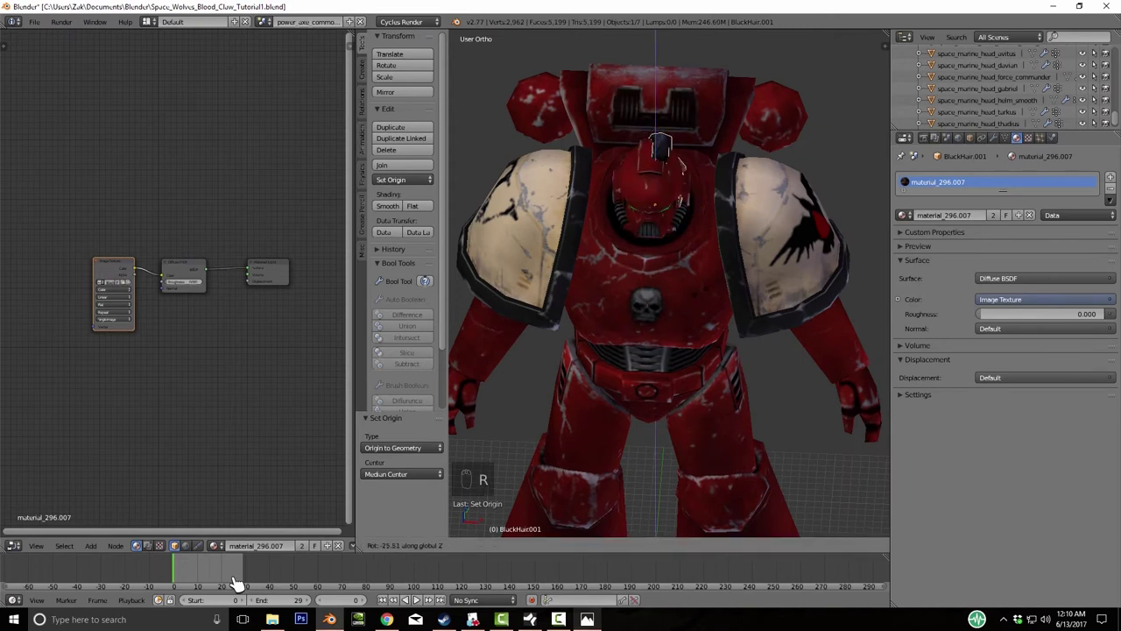
pyautogui.click(236, 582)
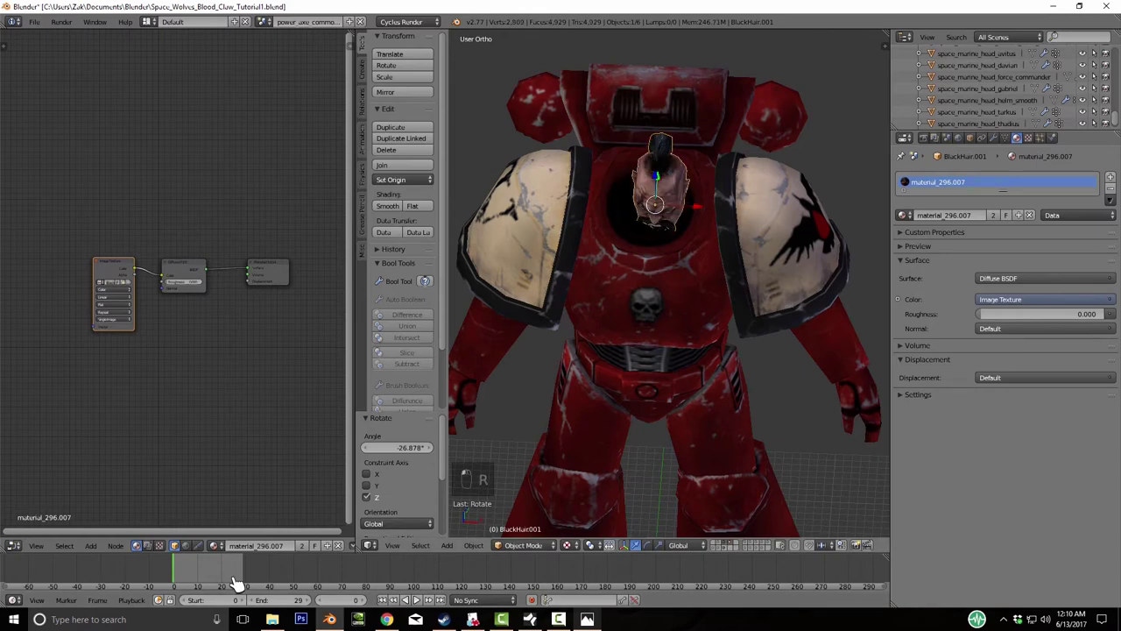
pyautogui.press('r')
pyautogui.press('z')
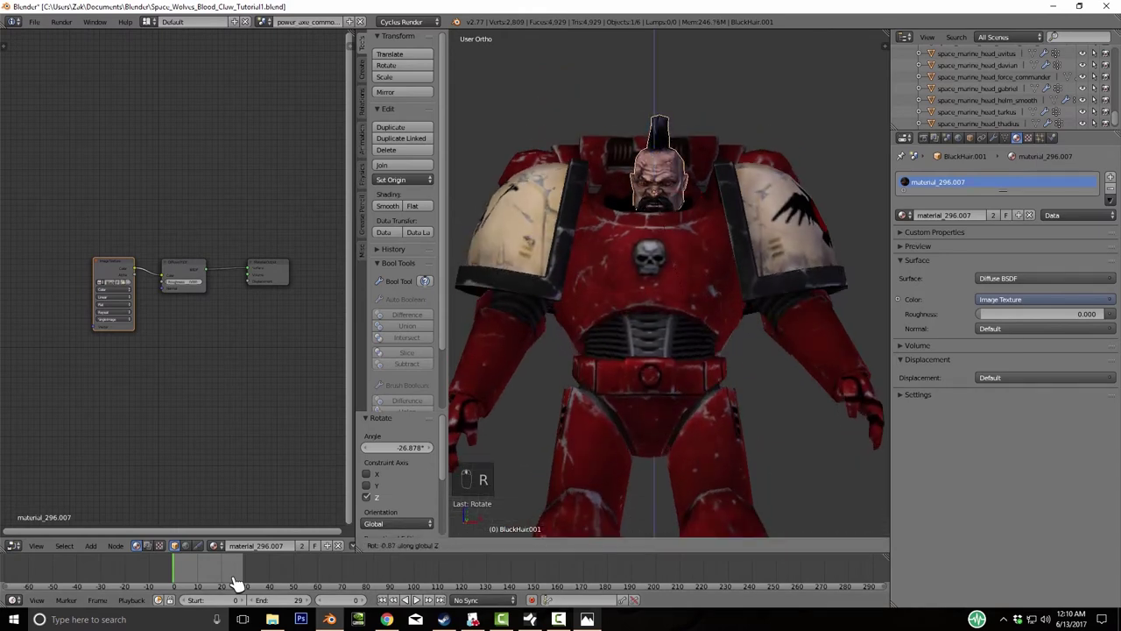
pyautogui.click(236, 583)
# - Shift the head 0.611 along X and -1.289 along Y into the marine's neck
pyautogui.press('g')
pyautogui.press('x')
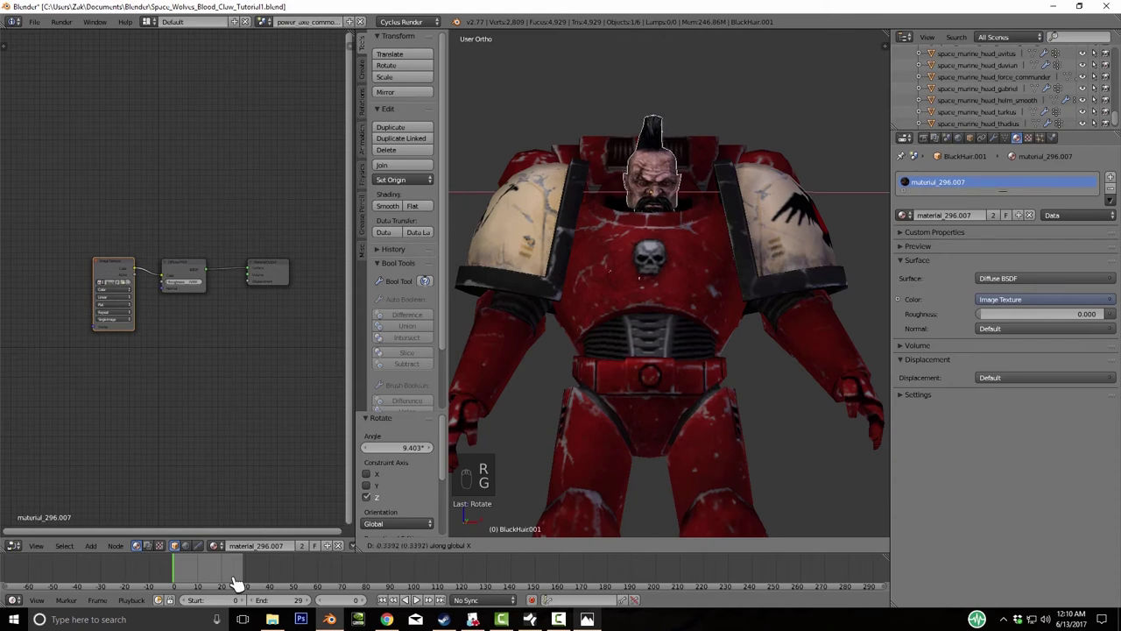
pyautogui.click(236, 582)
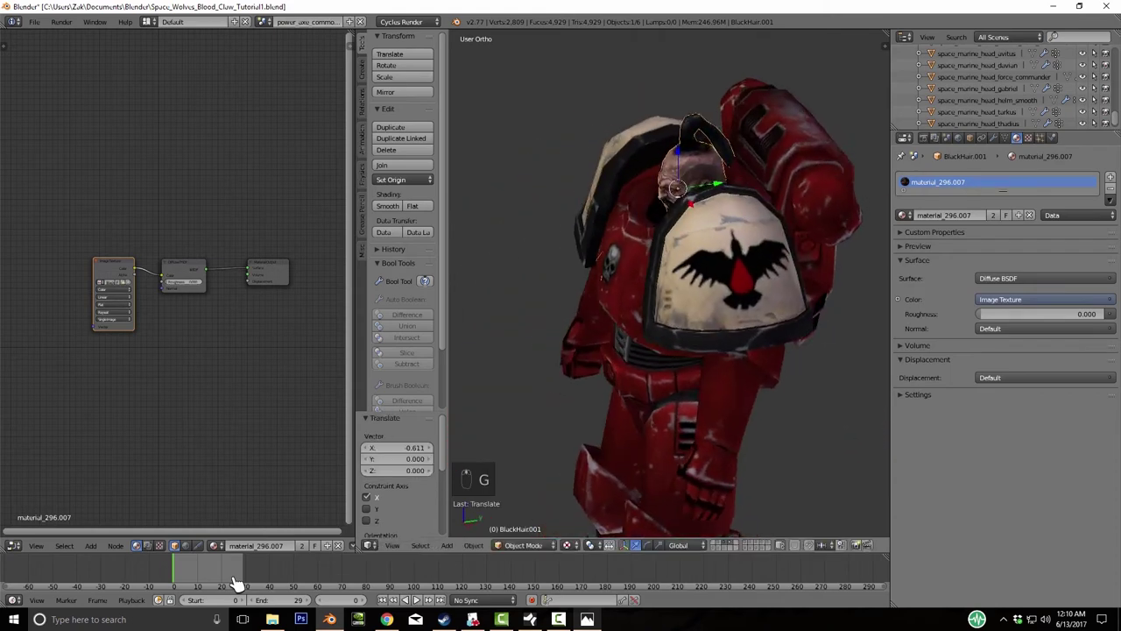
pyautogui.press('KP_3')
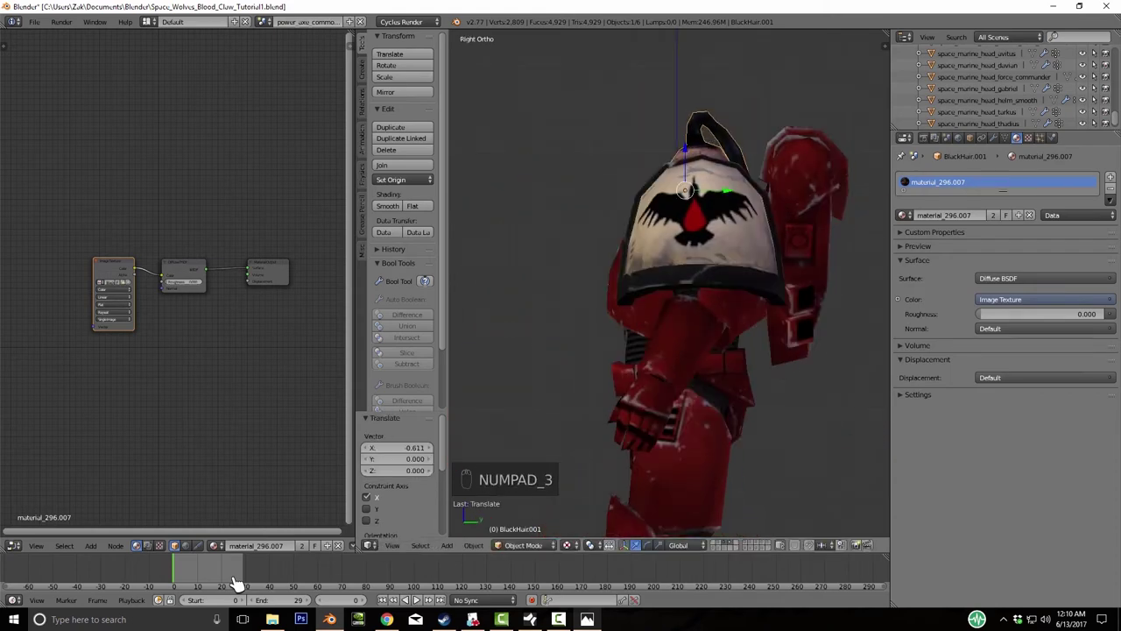
pyautogui.press('r')
pyautogui.press('g')
pyautogui.press('y')
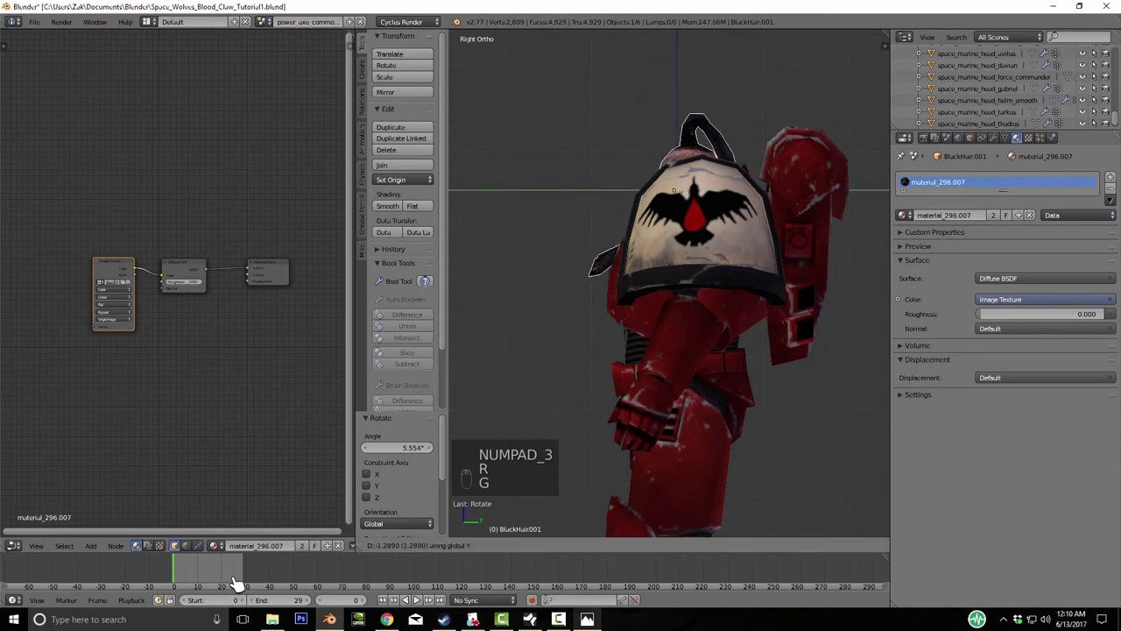
pyautogui.click(237, 583)
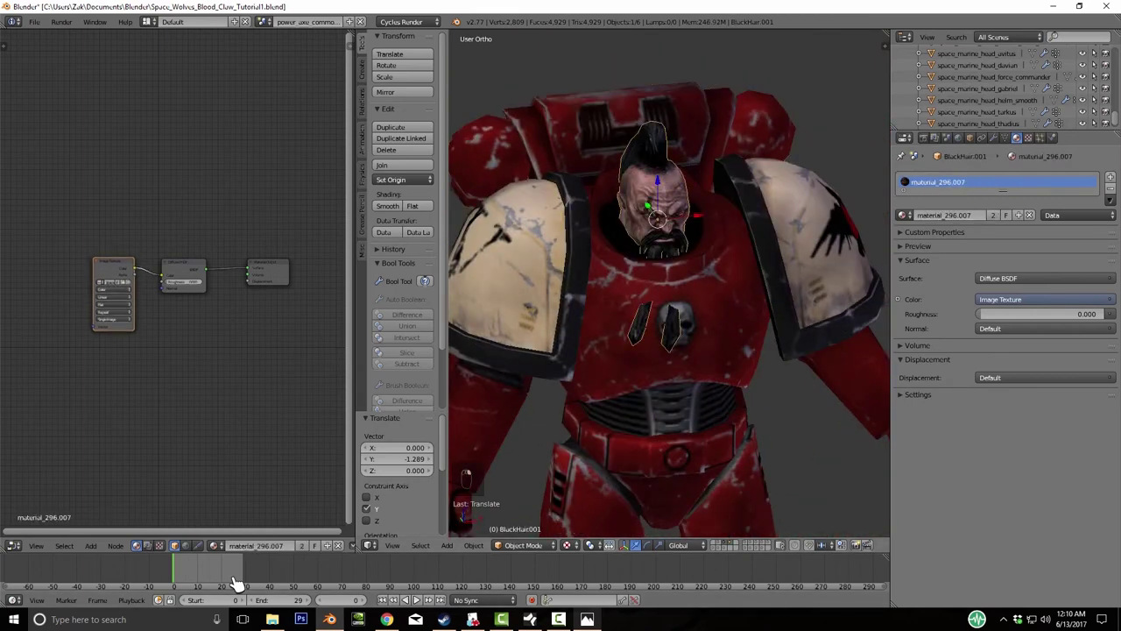
pyautogui.press('m')
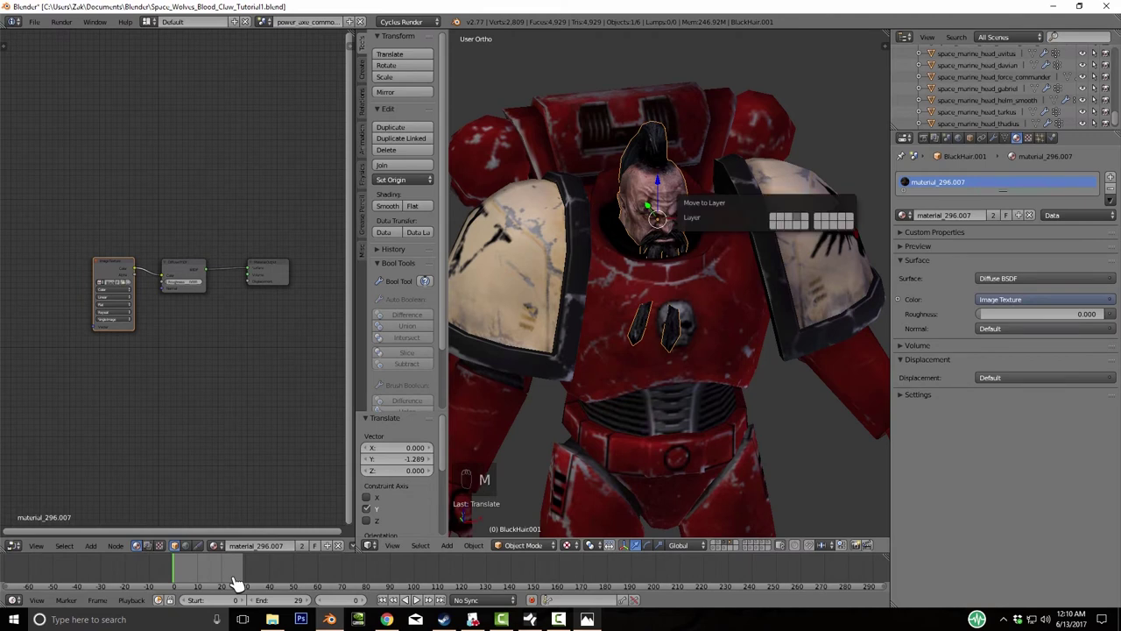
pyautogui.press('Escape')
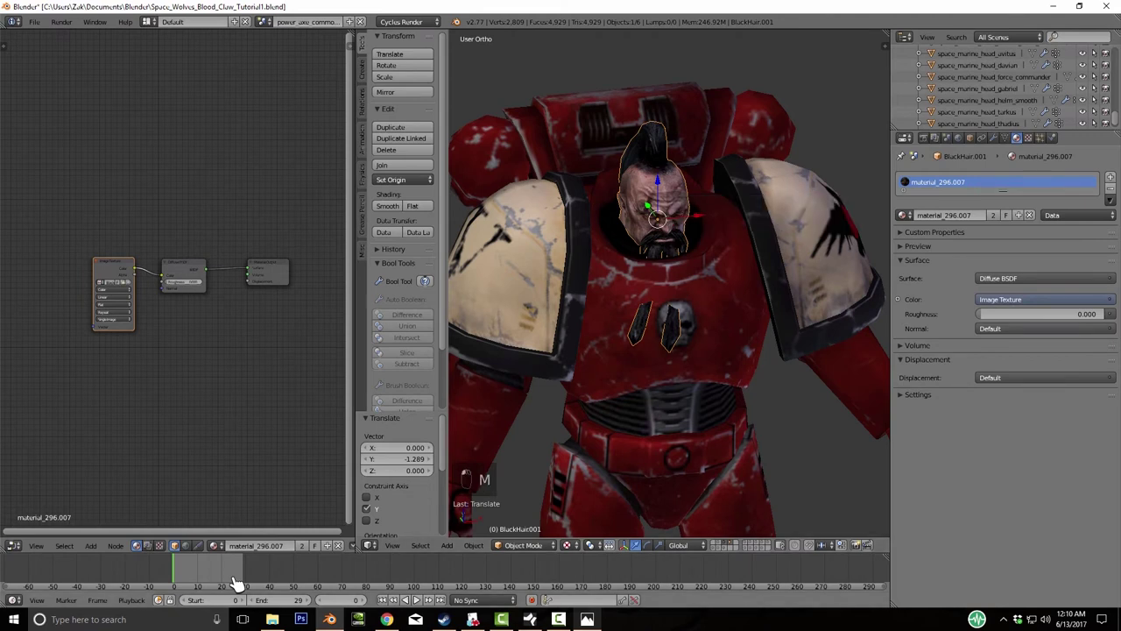
# - Move the bearded hair piece from layer 3 to layer 4
pyautogui.press('2')
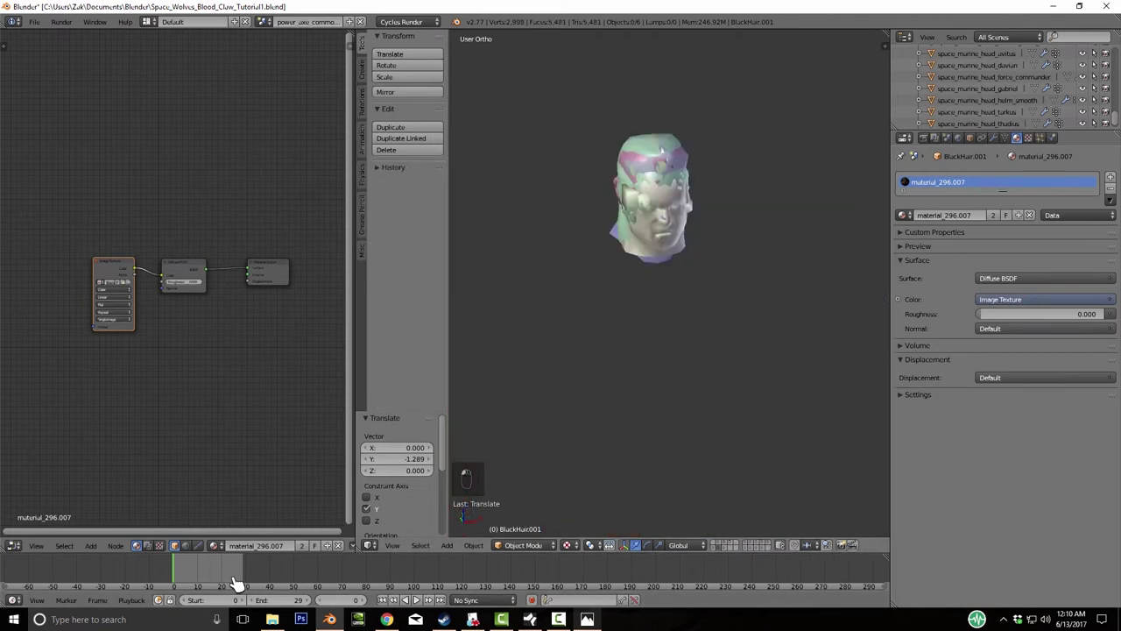
pyautogui.press('3')
pyautogui.press('m')
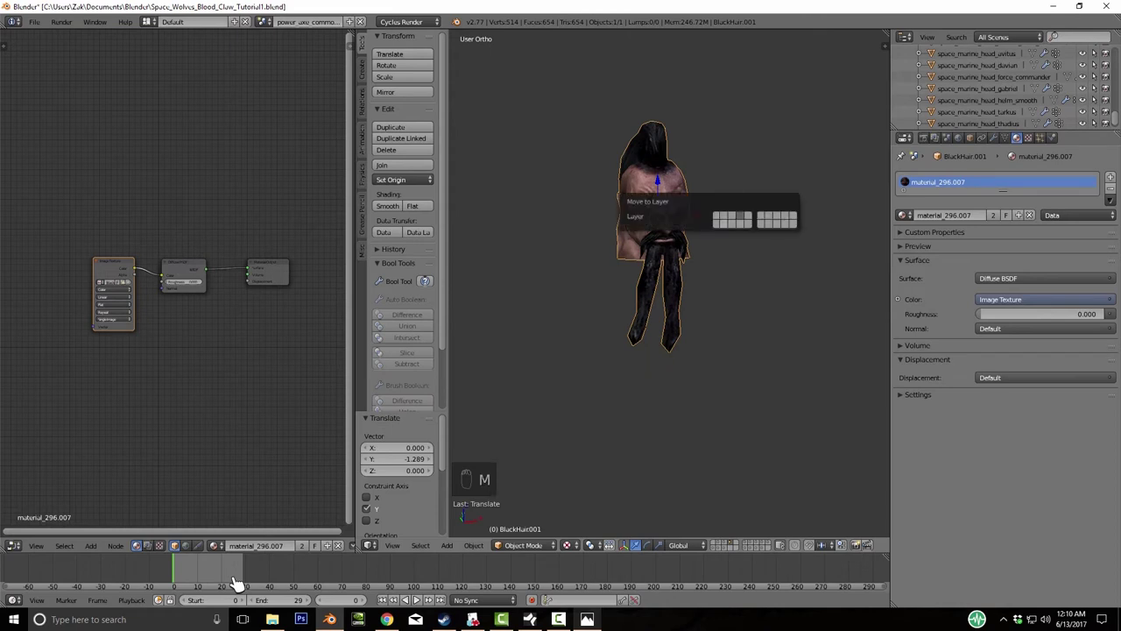
pyautogui.press('4')
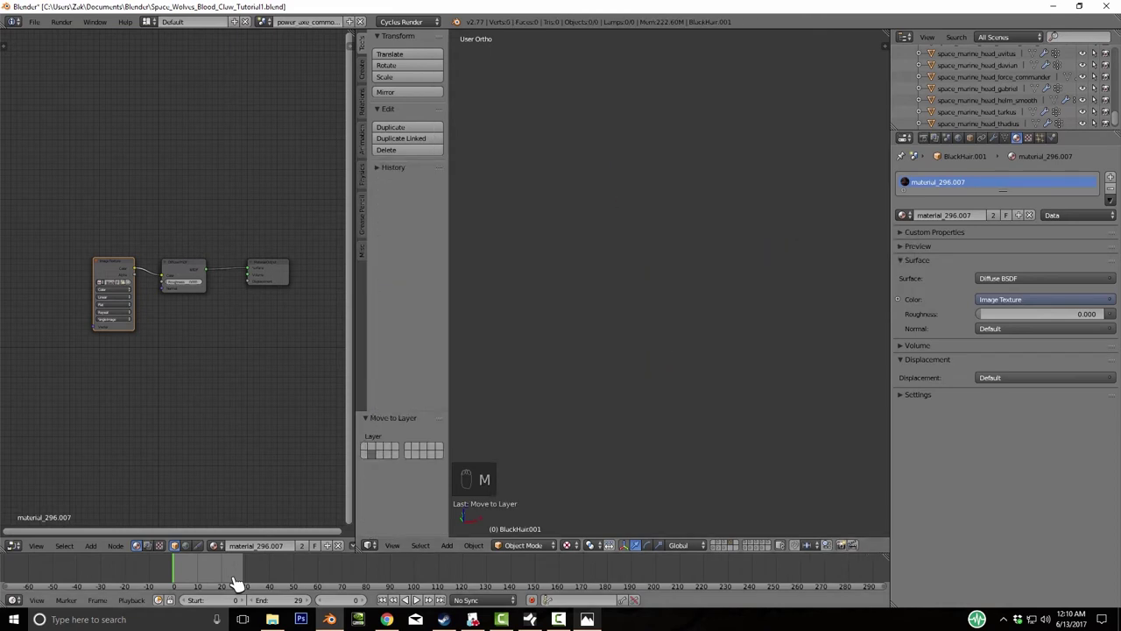
pyautogui.press('Return')
# - Show layer 2, select the leftover barbarian body and delete it
pyautogui.press('1')
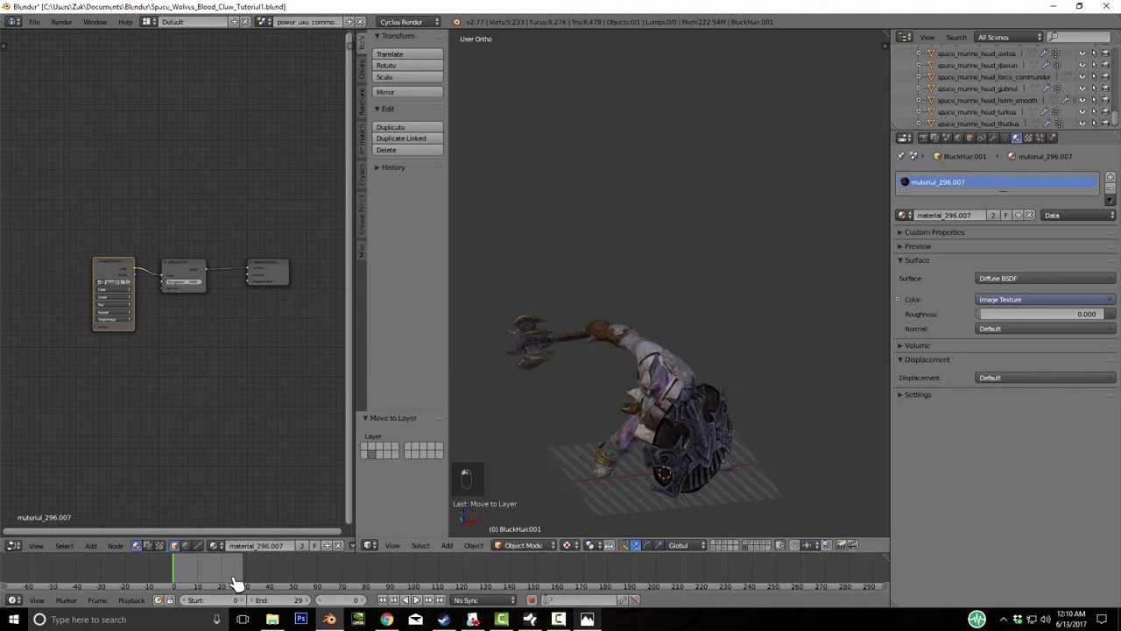
pyautogui.press('2')
pyautogui.press('a')
pyautogui.press('Delete')
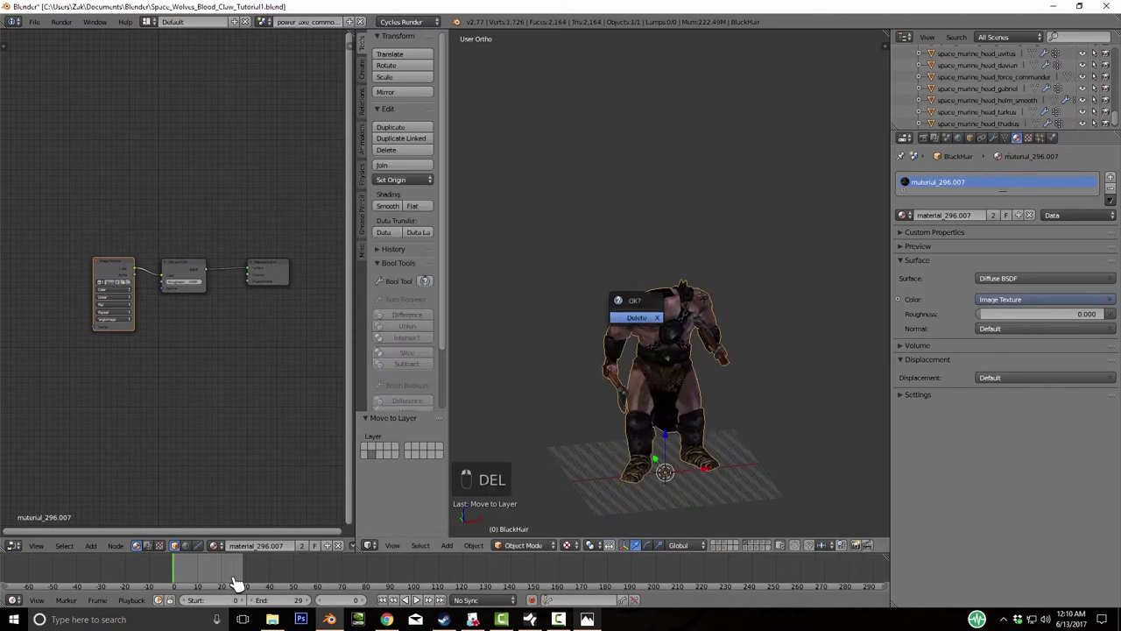
pyautogui.press('Delete')
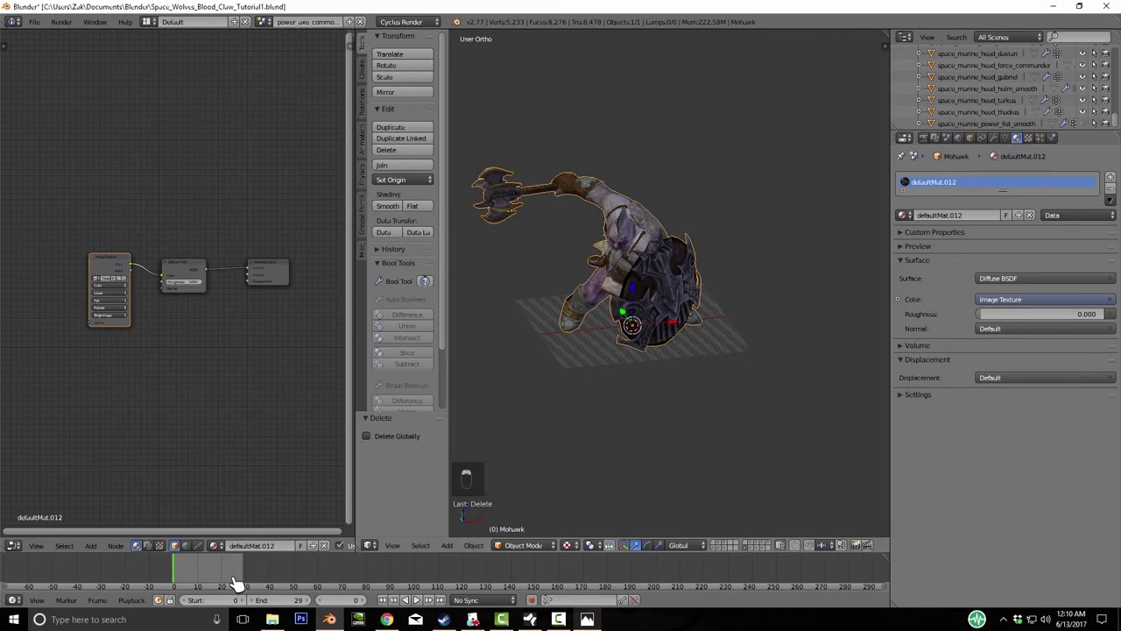
# - Frame the Mohawk, enter Edit Mode and select the linked head geometry
pyautogui.press('KP_Decimal')
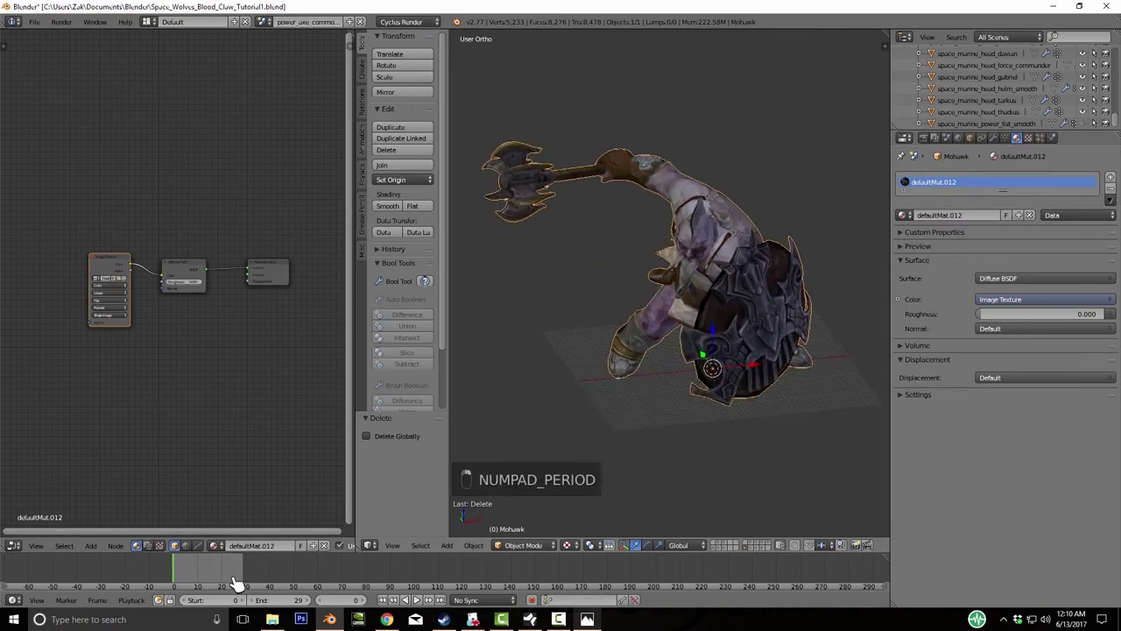
pyautogui.press('Tab')
pyautogui.press('KP_Decimal')
pyautogui.press('a')
pyautogui.press('a')
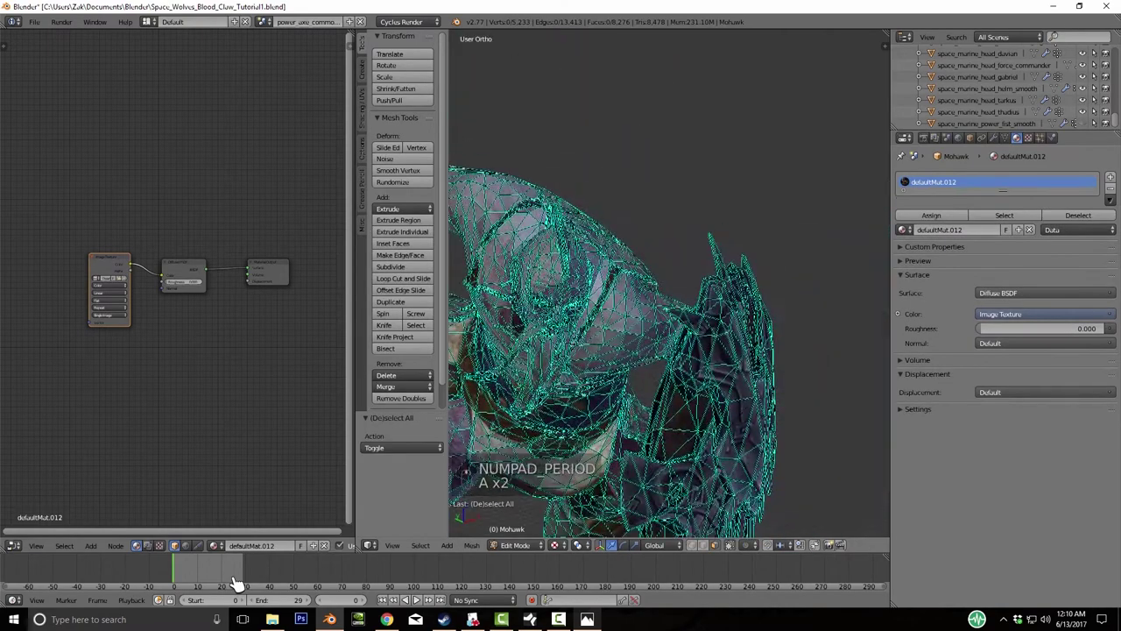
pyautogui.scroll(6, 666, 289)
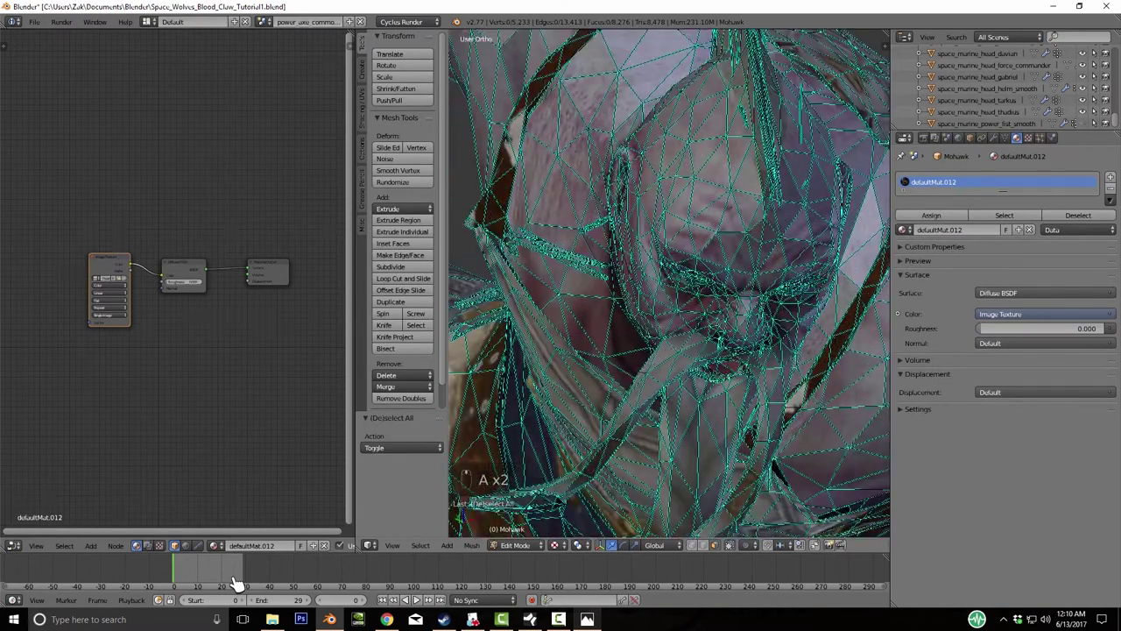
pyautogui.press('l')
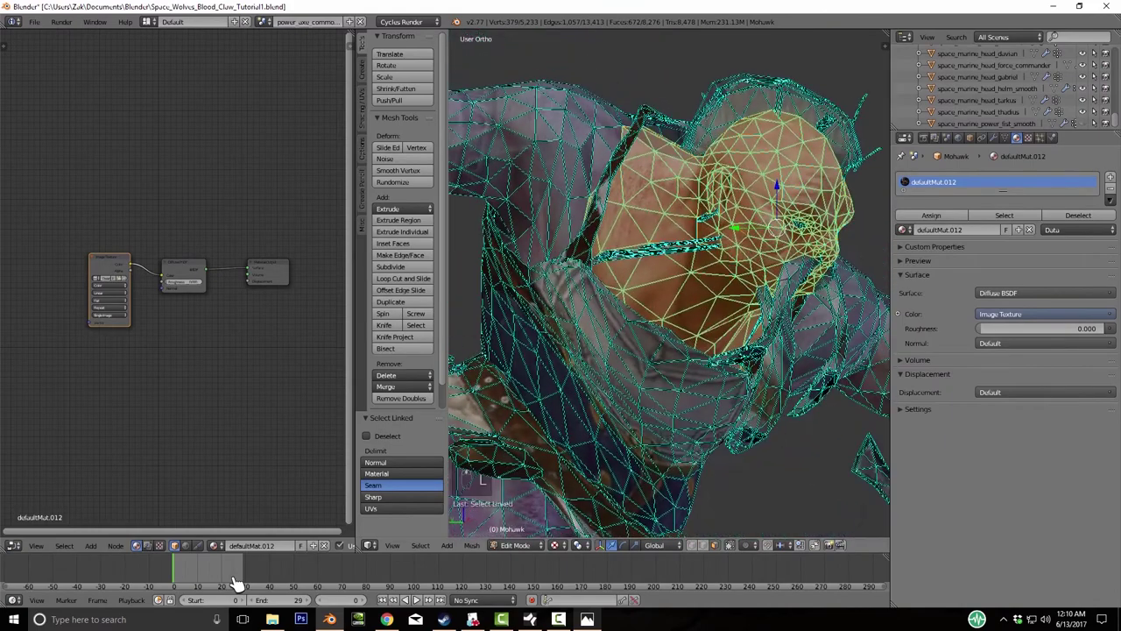
pyautogui.press('KP_Decimal')
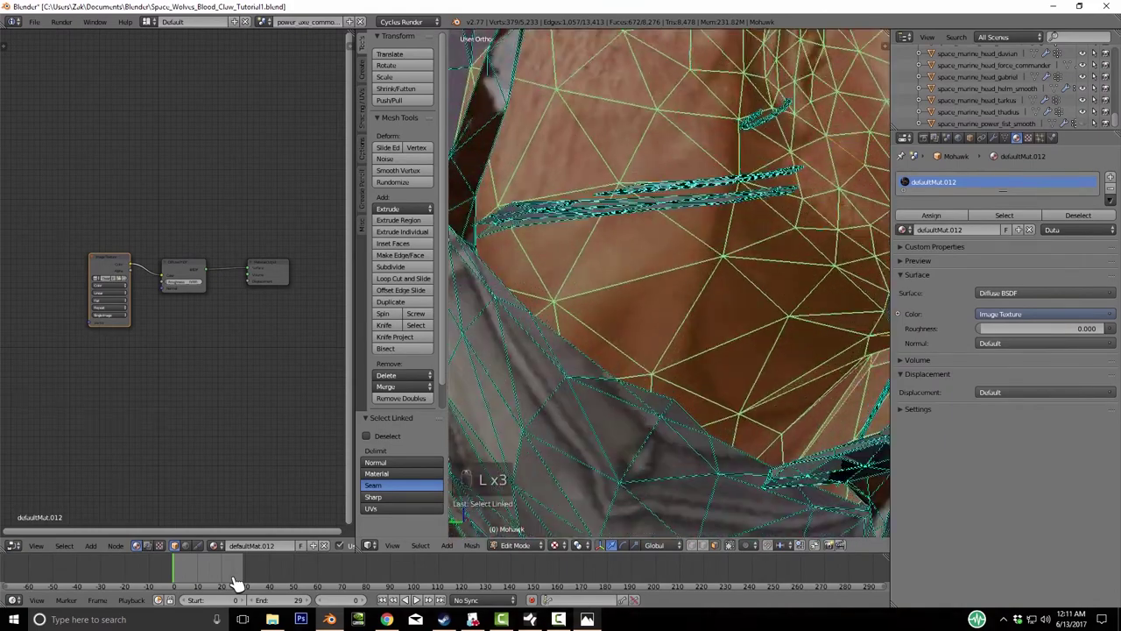
# - Add the eyelash strands and other linked head parts, then grow the selection
pyautogui.press('l')
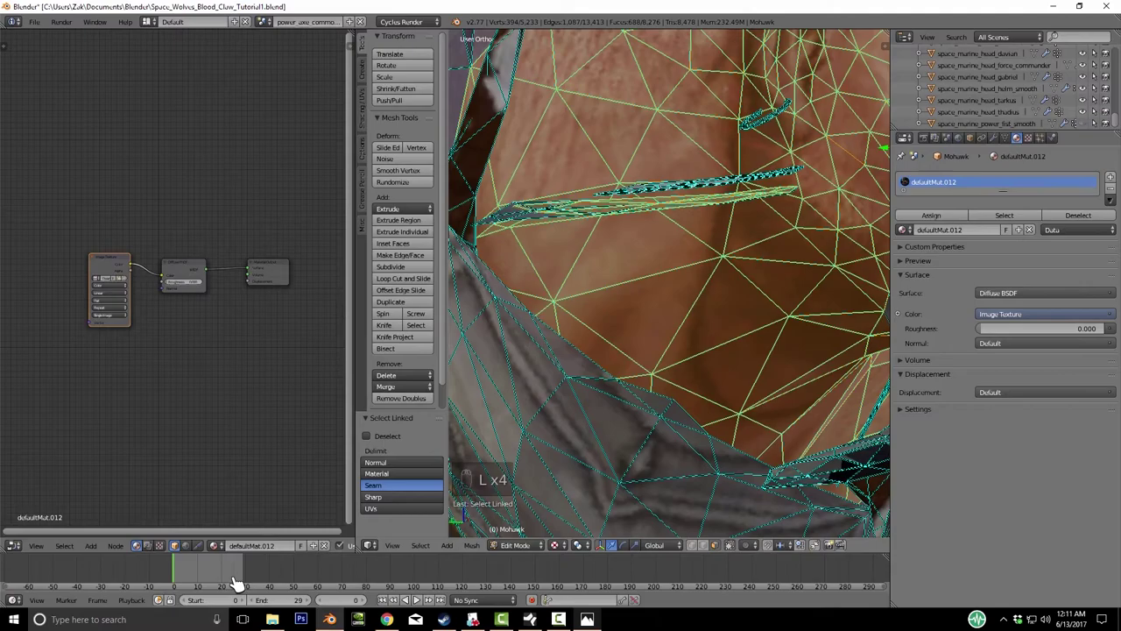
pyautogui.moveTo(235, 583); pyautogui.dragTo(235, 583, button='middle')
pyautogui.press('KP_Decimal')
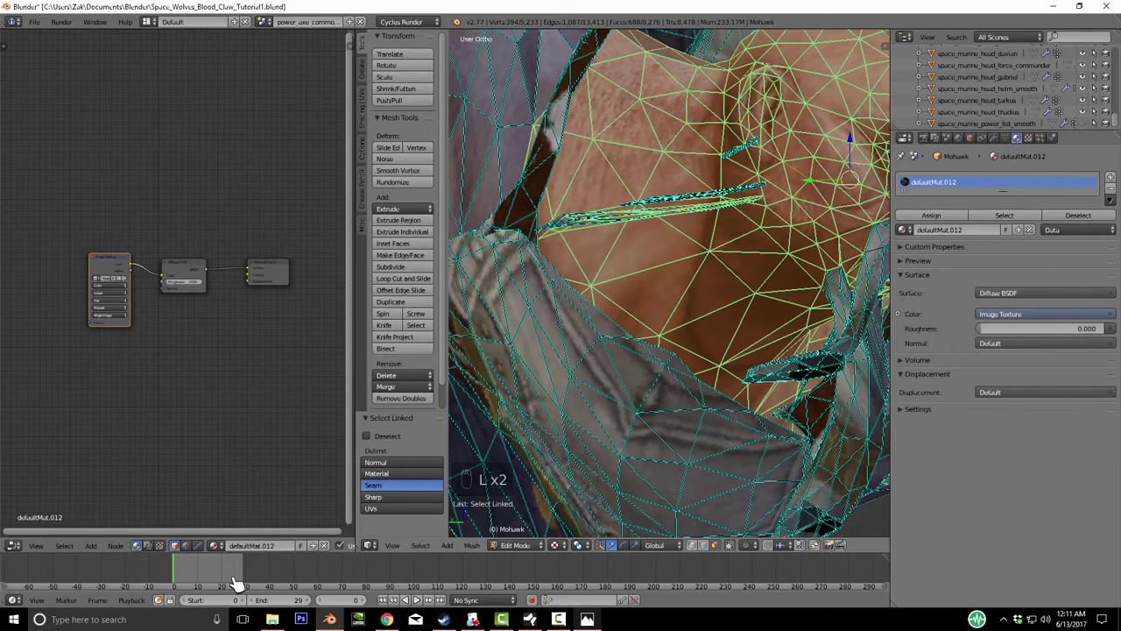
pyautogui.press('l')
pyautogui.press('l')
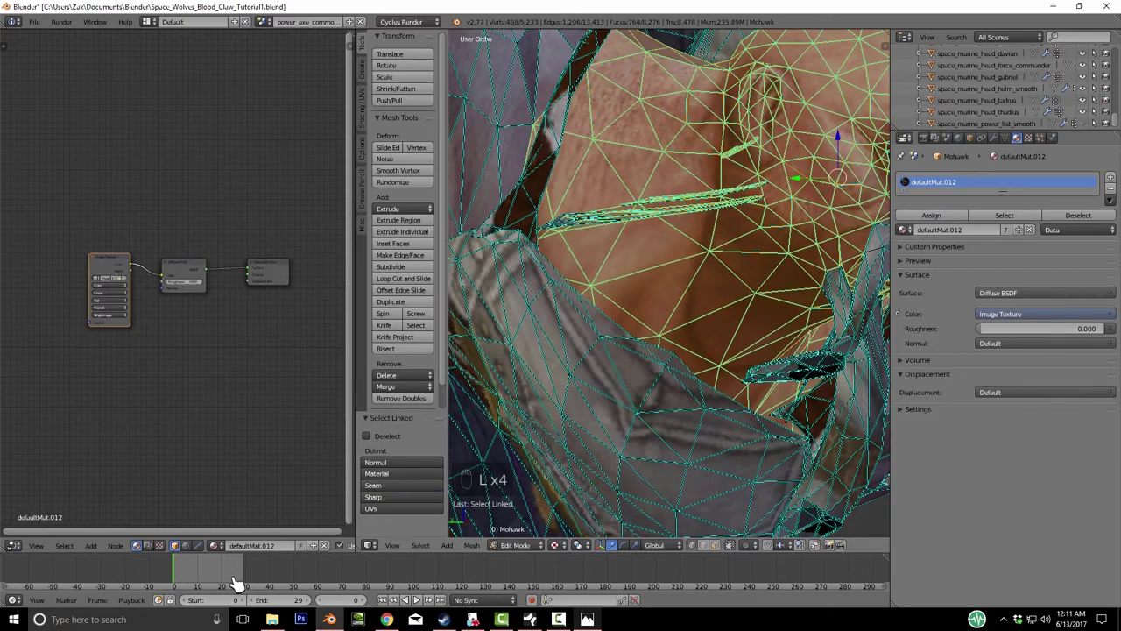
pyautogui.moveTo(235, 583); pyautogui.dragTo(234, 583, button='middle')
pyautogui.press('z')
pyautogui.press('z')
pyautogui.press('l')
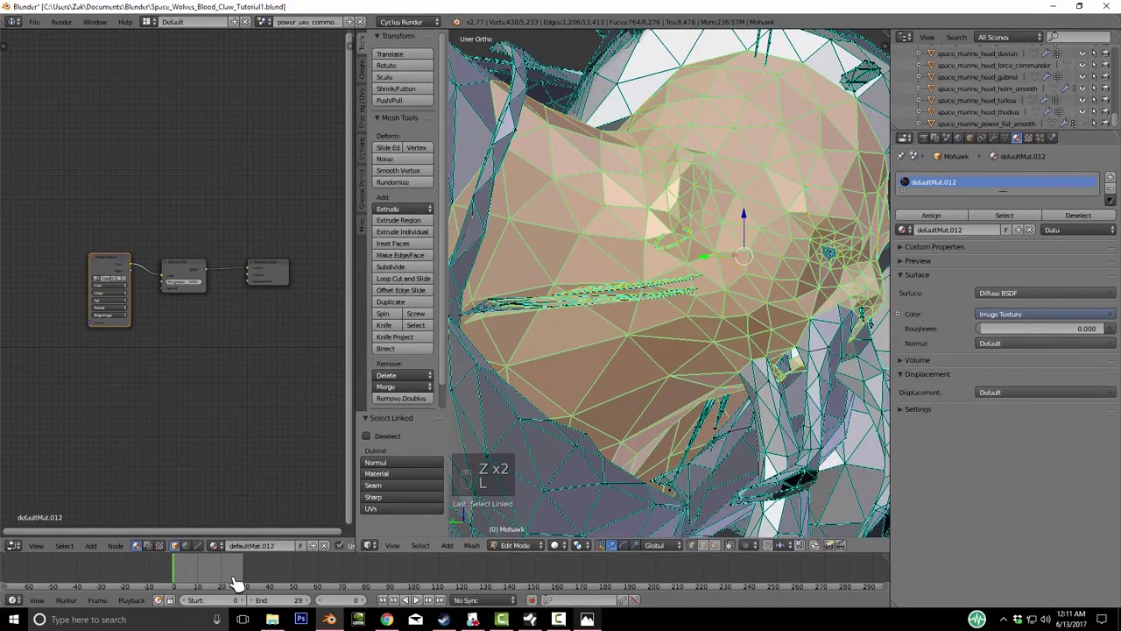
pyautogui.press('l')
pyautogui.press('l')
pyautogui.press('l')
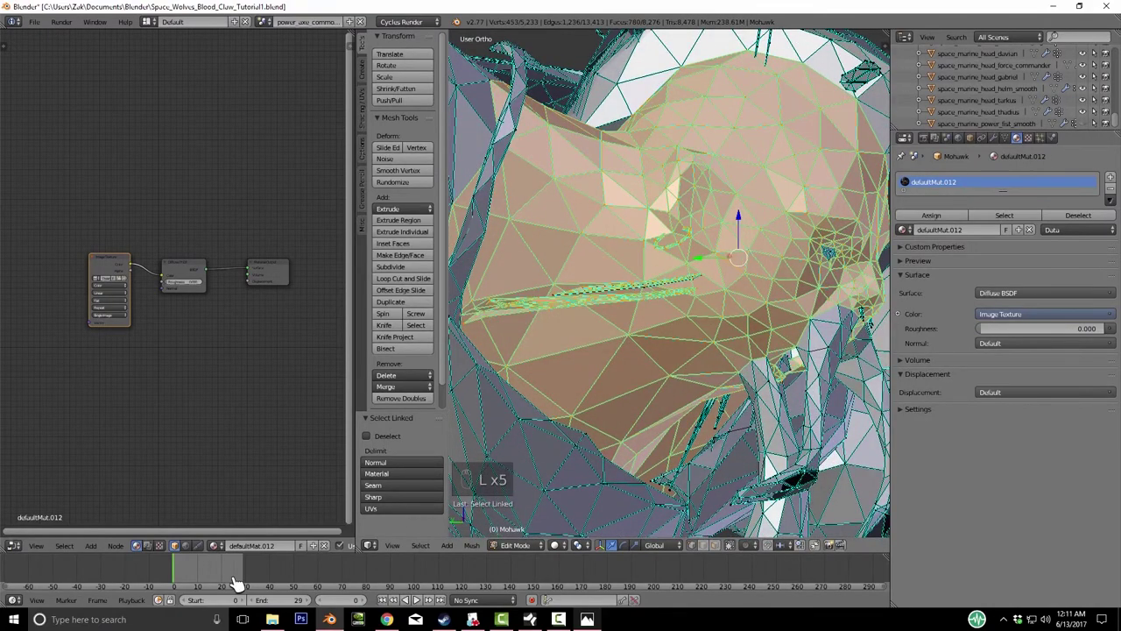
pyautogui.press('c')
pyautogui.press('ctrl+KP_Add')
pyautogui.press('ctrl+KP_Add')
pyautogui.press('ctrl+KP_Add')
pyautogui.press('ctrl+KP_Add')
pyautogui.press('ctrl+KP_Add')
pyautogui.press('ctrl+KP_Add')
pyautogui.press('ctrl+KP_Add')
pyautogui.press('ctrl+KP_Add')
pyautogui.press('ctrl+KP_Add')
pyautogui.press('ctrl+KP_Add')
pyautogui.press('ctrl+KP_Add')
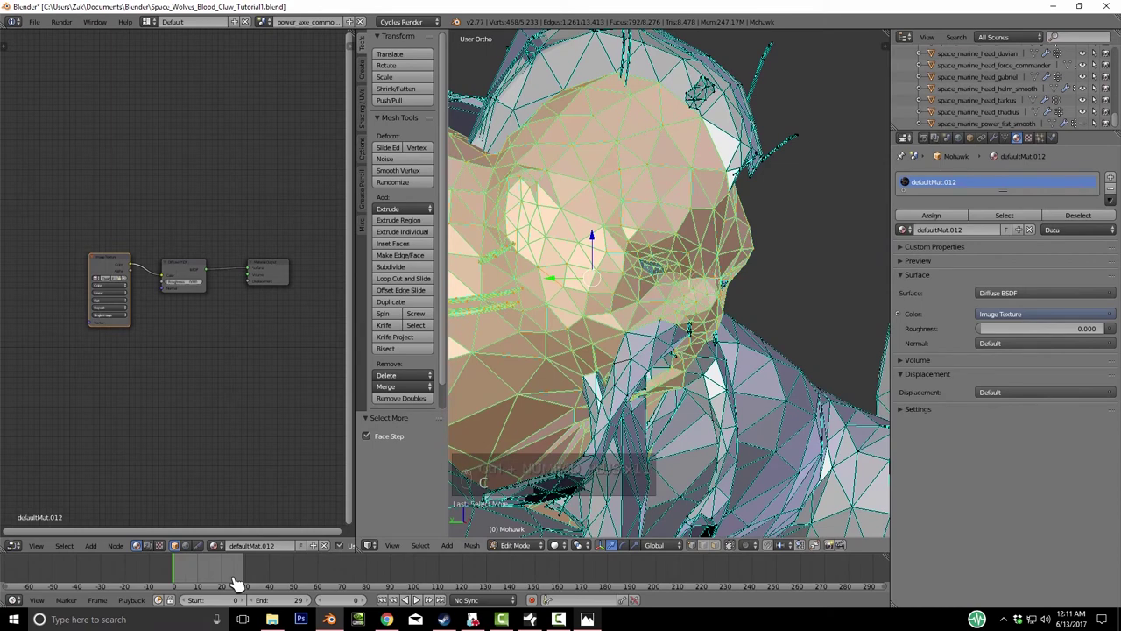
# - Grow the head selection further and switch the viewport to textured shading
pyautogui.press('ctrl+KP_Add')
pyautogui.press('ctrl+KP_Add')
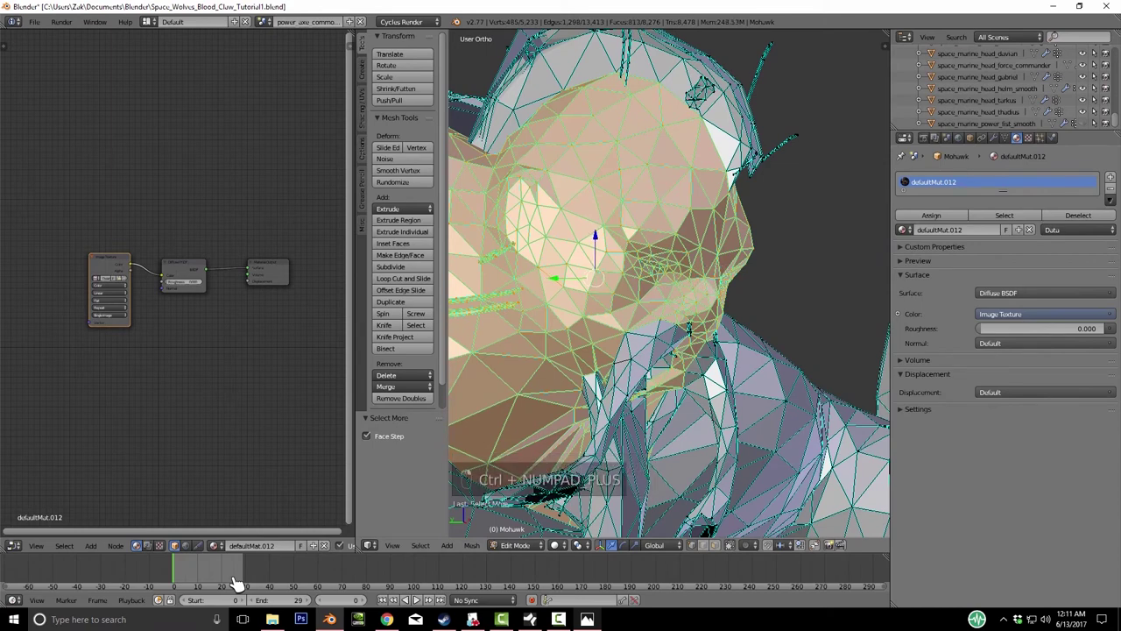
pyautogui.press('g')
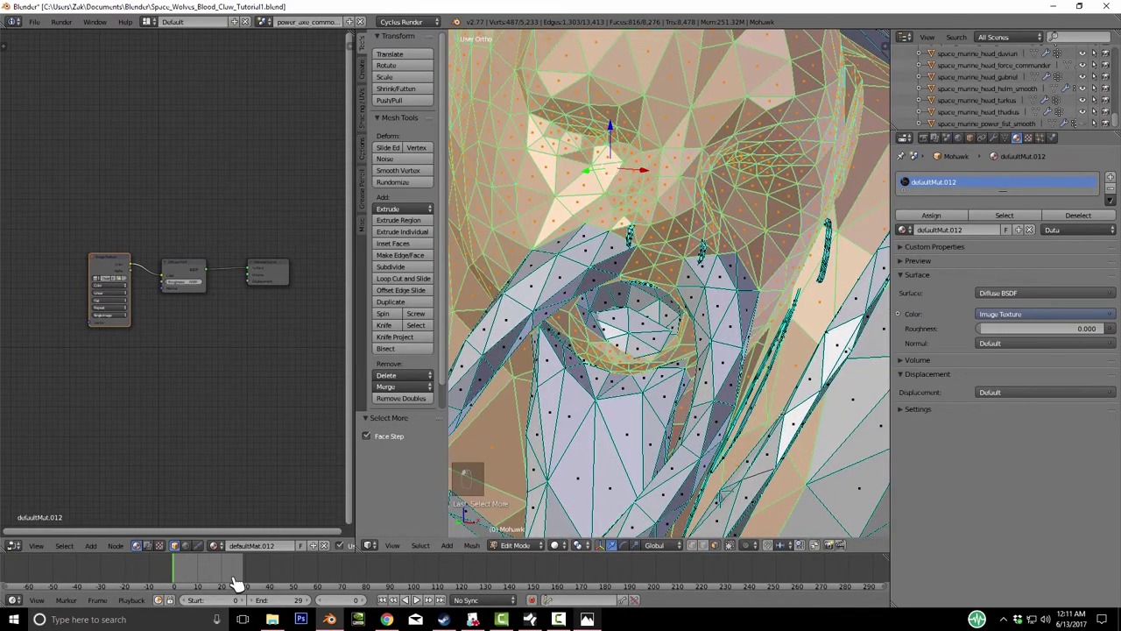
pyautogui.click(554, 545)
pyautogui.click(588, 508)
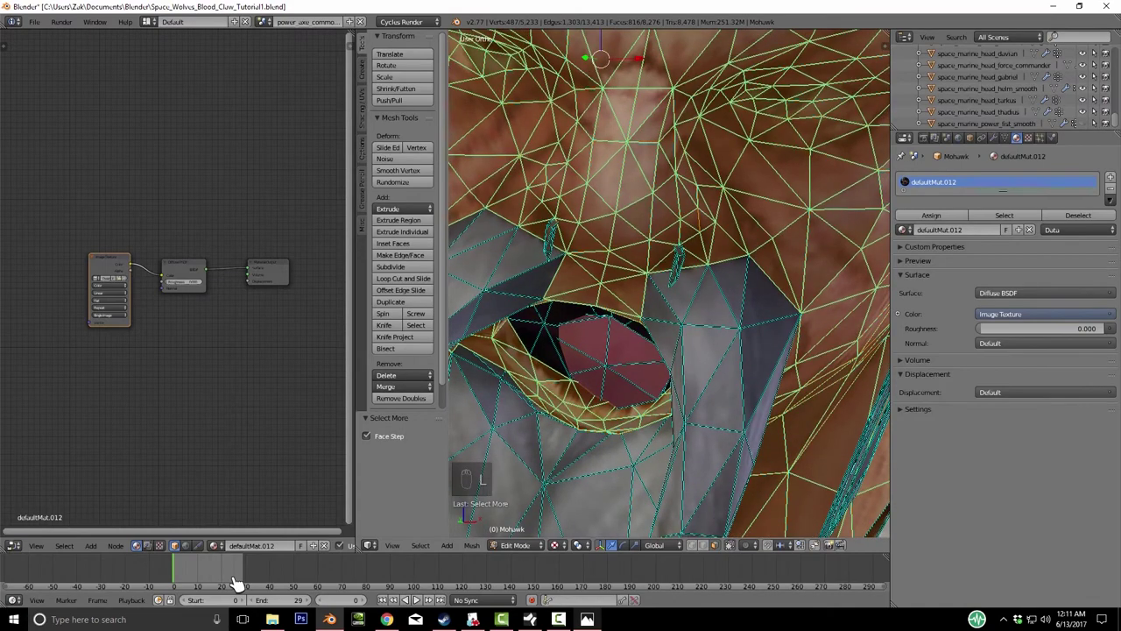
pyautogui.press('l')
pyautogui.press('l')
pyautogui.press('l')
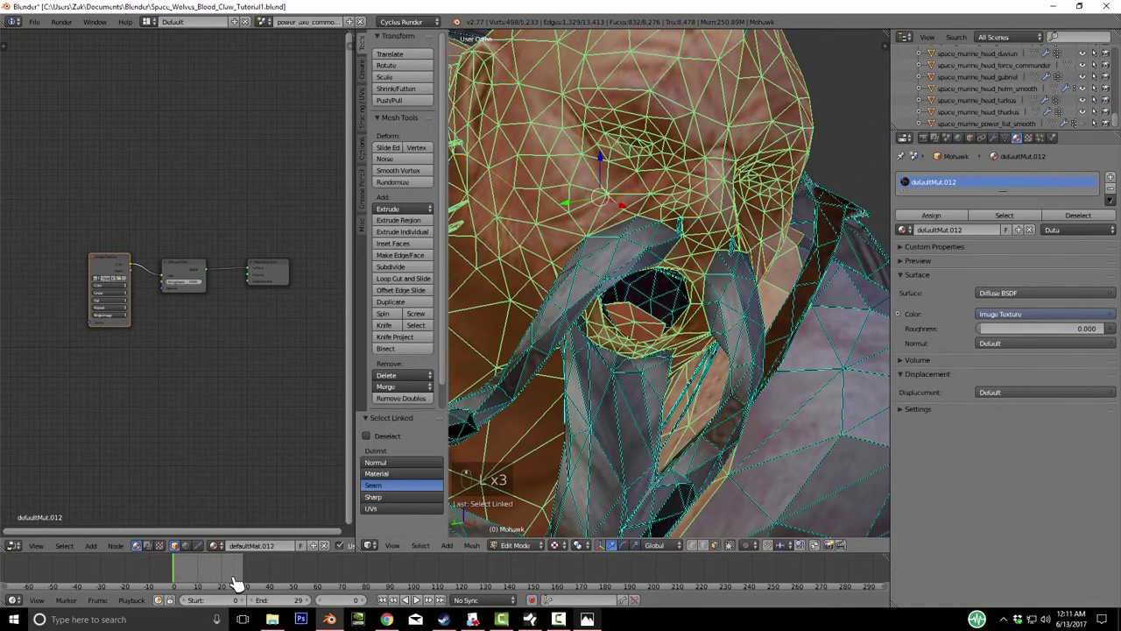
pyautogui.press('l')
pyautogui.press('g')
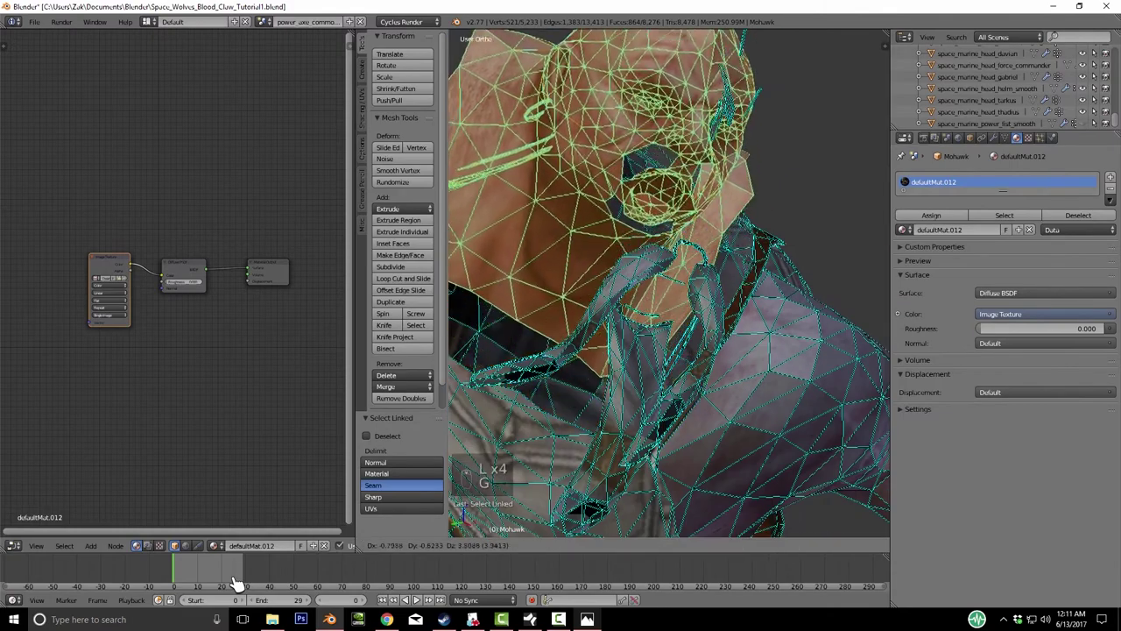
pyautogui.rightClick(235, 582)
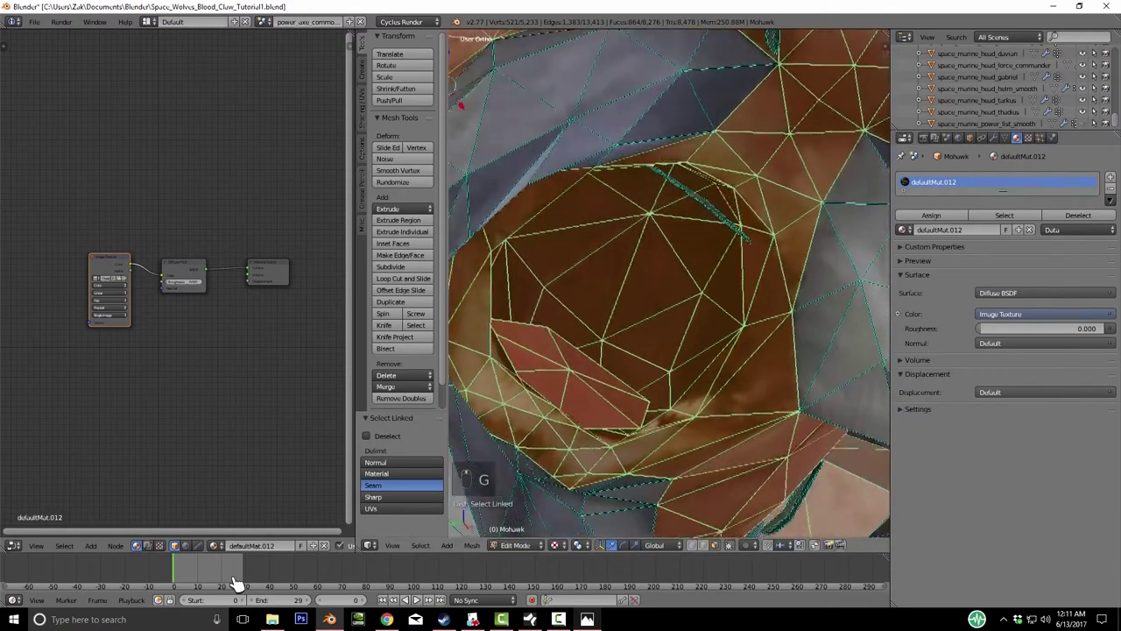
# - Add the remaining linked face and hair islands to the head selection
pyautogui.press('l')
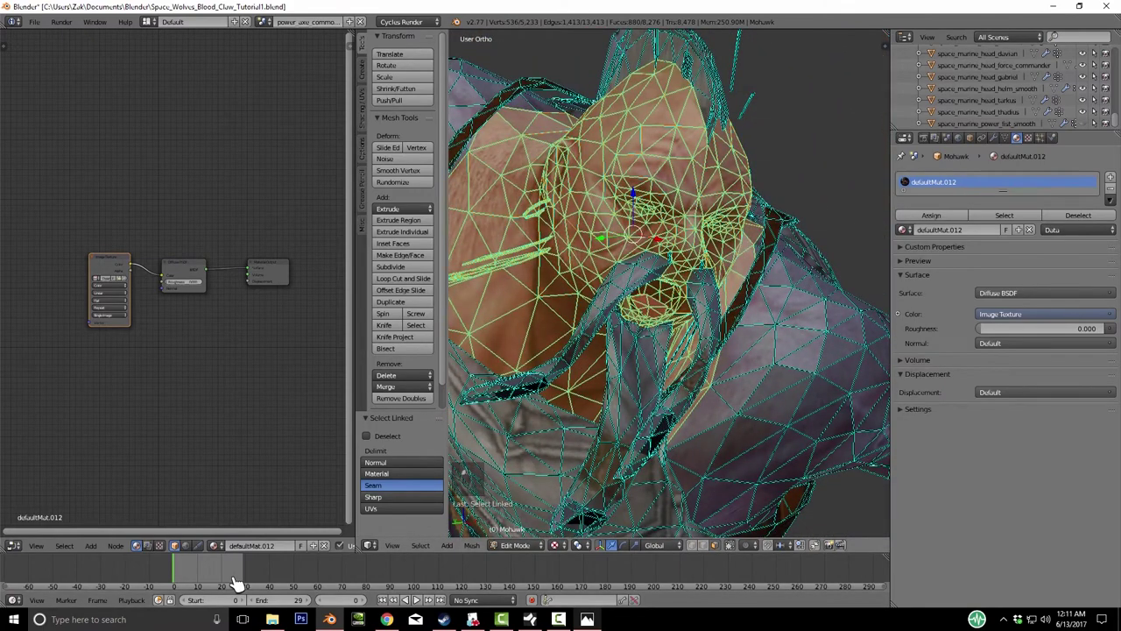
pyautogui.press('l')
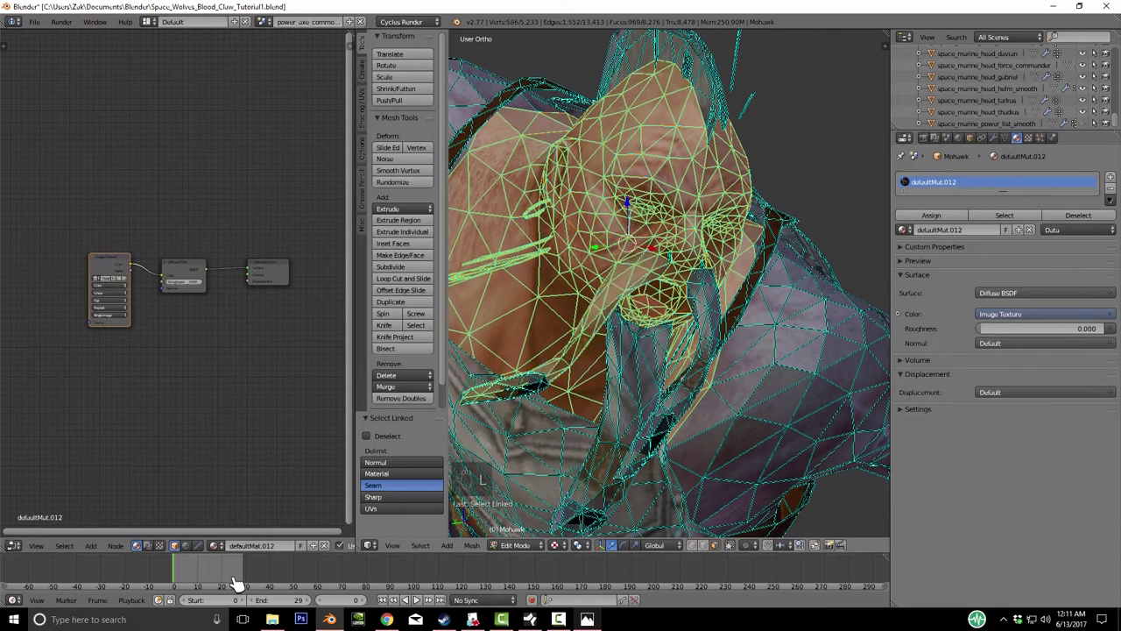
pyautogui.press('l')
pyautogui.press('l')
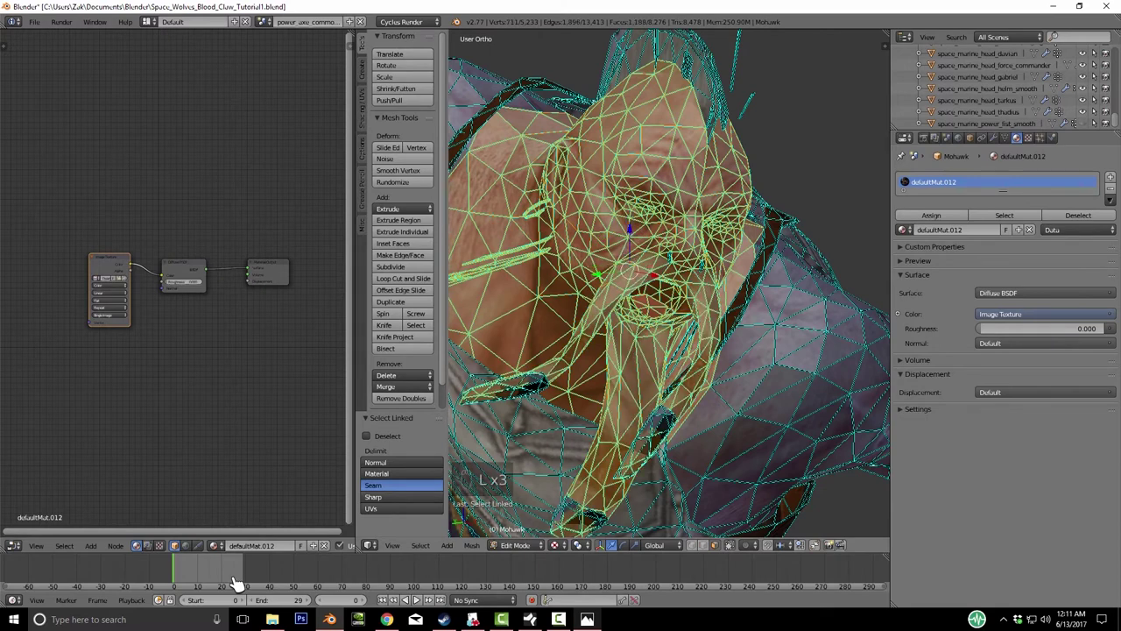
pyautogui.press('l')
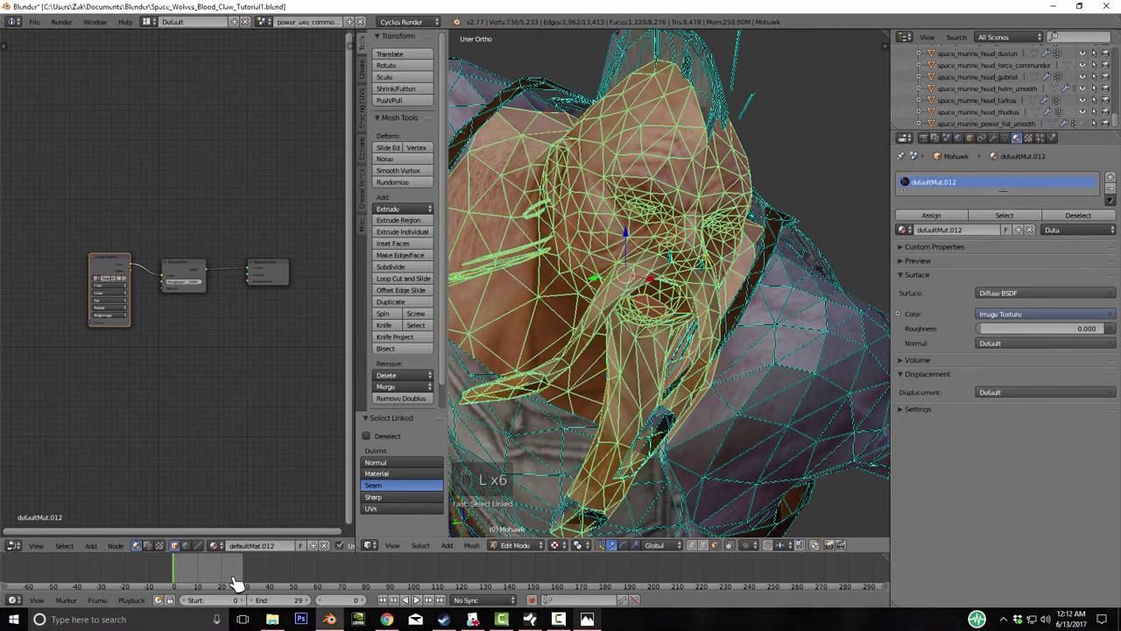
pyautogui.press('l')
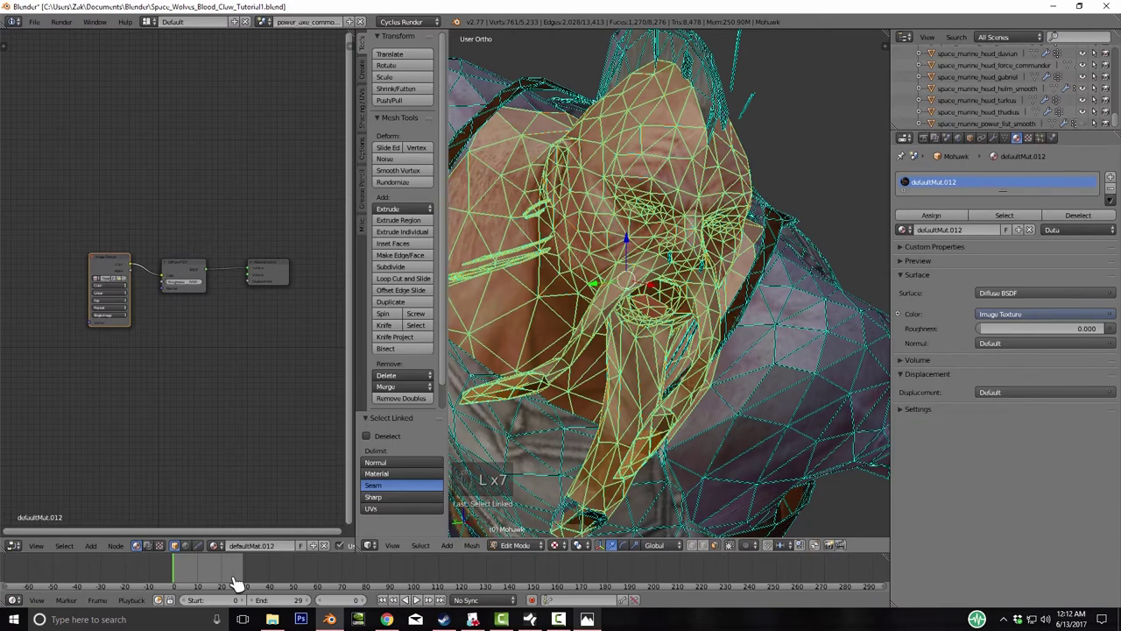
pyautogui.press('KP_Decimal')
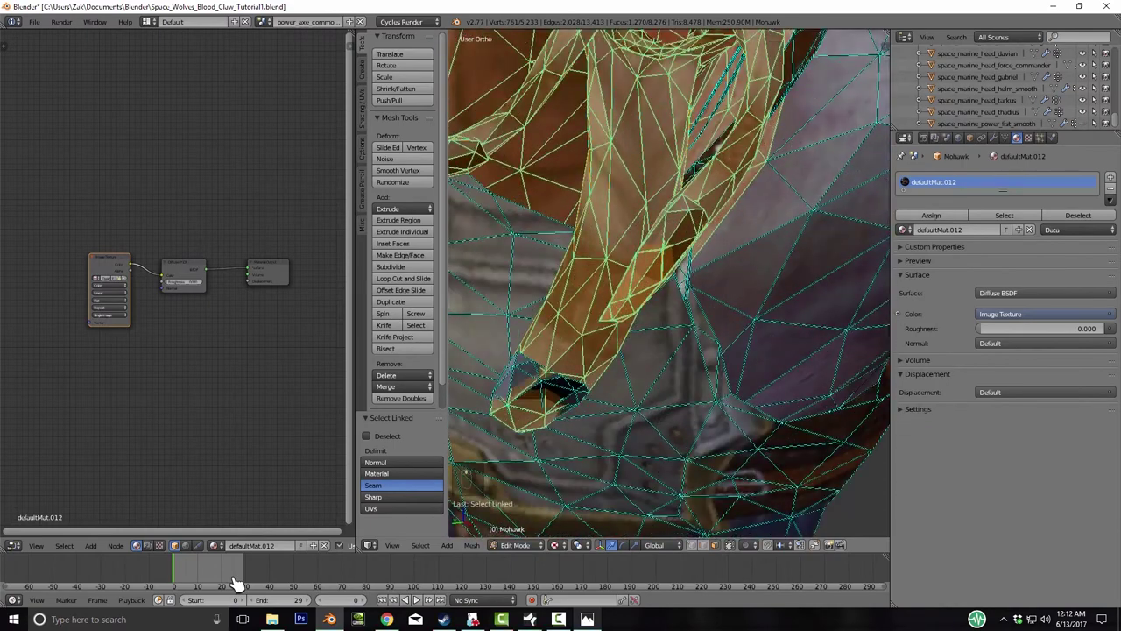
pyautogui.press('l')
pyautogui.scroll(-4, 670, 284)
pyautogui.press('g')
pyautogui.moveTo(669, 284); pyautogui.dragTo(696, 326, button='middle')
pyautogui.press('KP_Decimal')
pyautogui.press('KP_4')
pyautogui.press('KP_4')
pyautogui.press('KP_4')
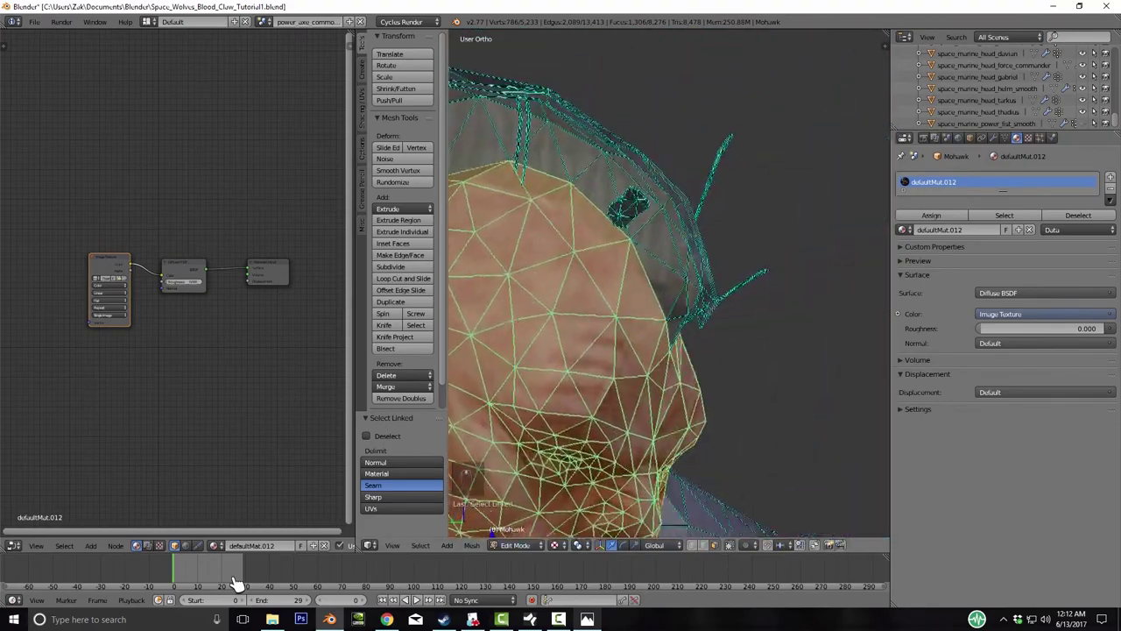
pyautogui.press('KP_4')
pyautogui.press('KP_4')
pyautogui.press('KP_4')
pyautogui.press('KP_4')
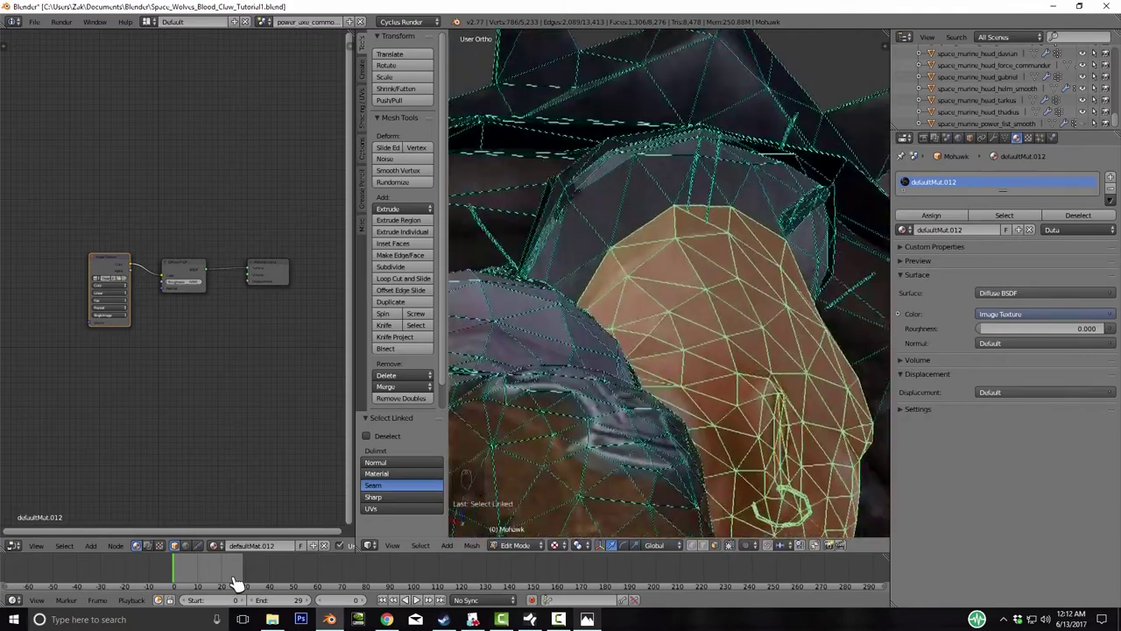
# - Extend the selection with Ctrl+L and orbit to check all head pieces are included
pyautogui.hotkey('ctrl', 'l')
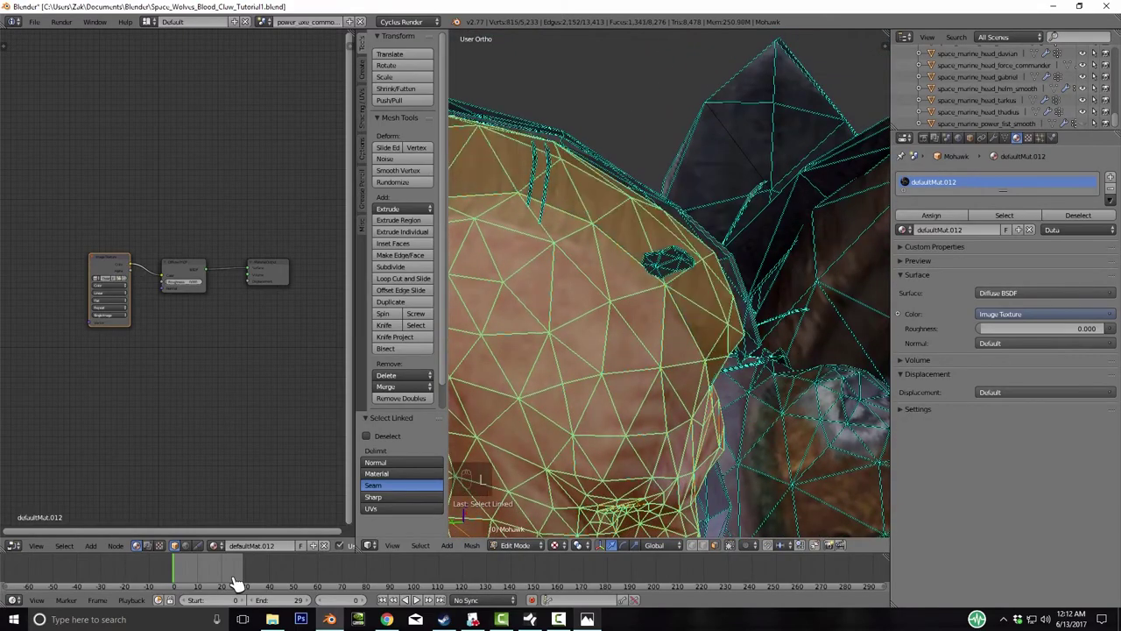
pyautogui.hotkey('ctrl', 'l')
pyautogui.hotkey('ctrl', 'l')
pyautogui.press('KP_4')
pyautogui.press('KP_4')
pyautogui.press('KP_4')
pyautogui.press('KP_4')
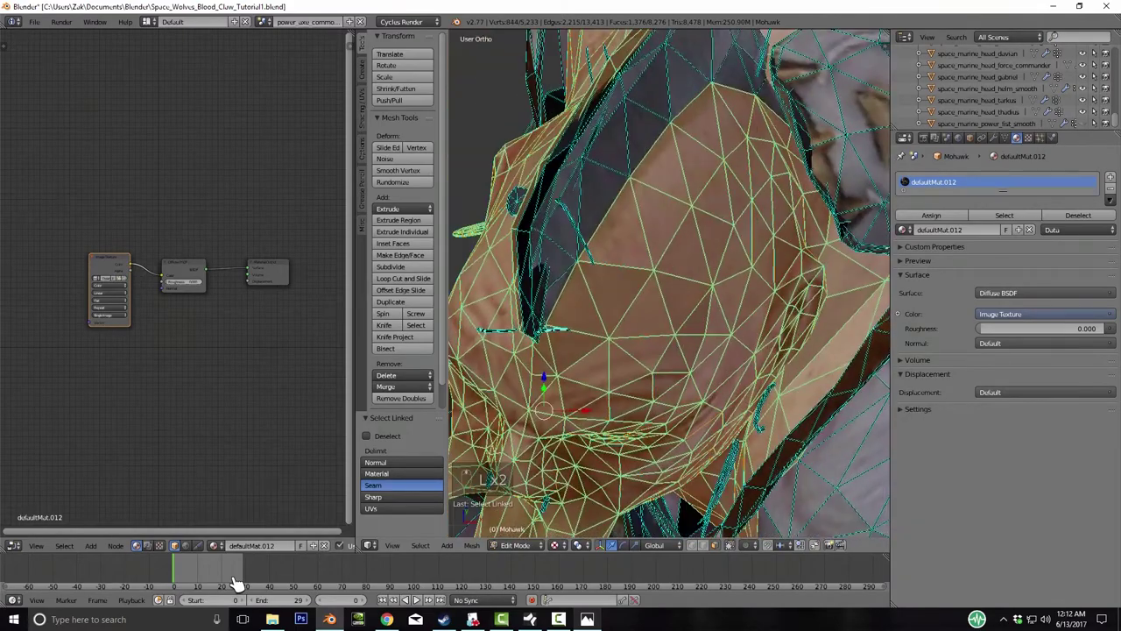
pyautogui.press('KP_4')
pyautogui.press('KP_4')
pyautogui.press('KP_4')
pyautogui.press('KP_4')
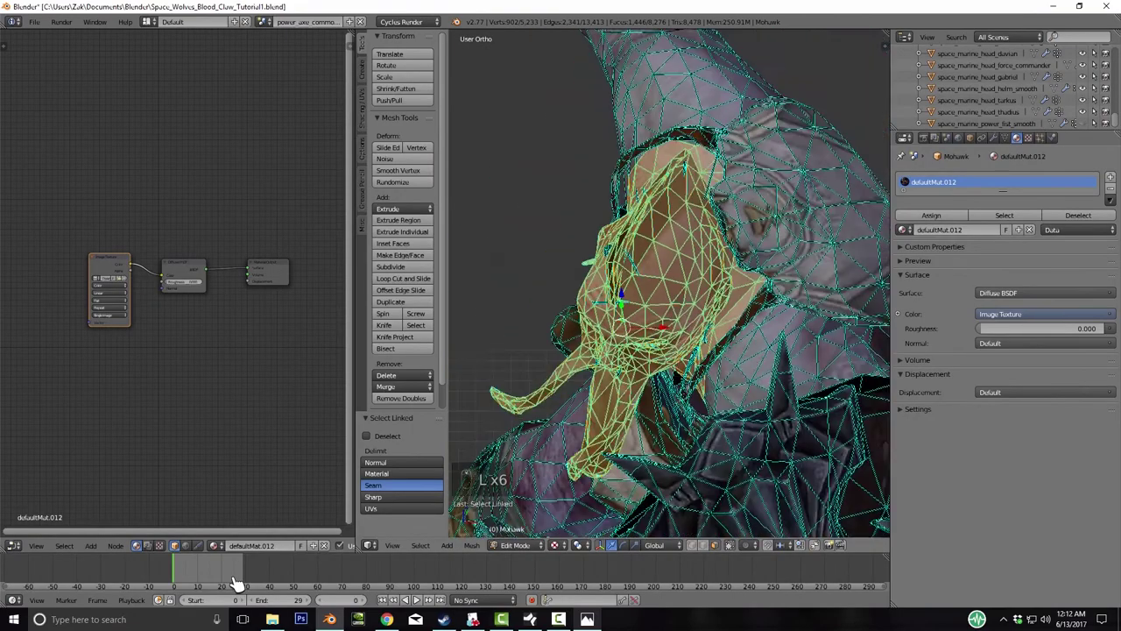
pyautogui.press('KP_4')
pyautogui.press('KP_4')
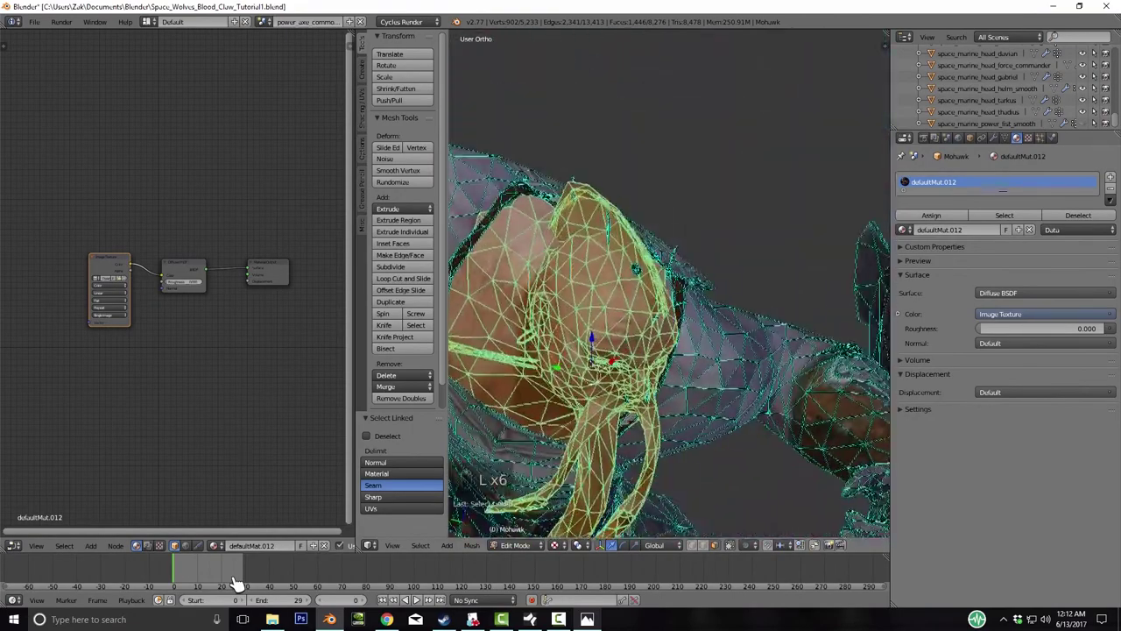
pyautogui.press('g')
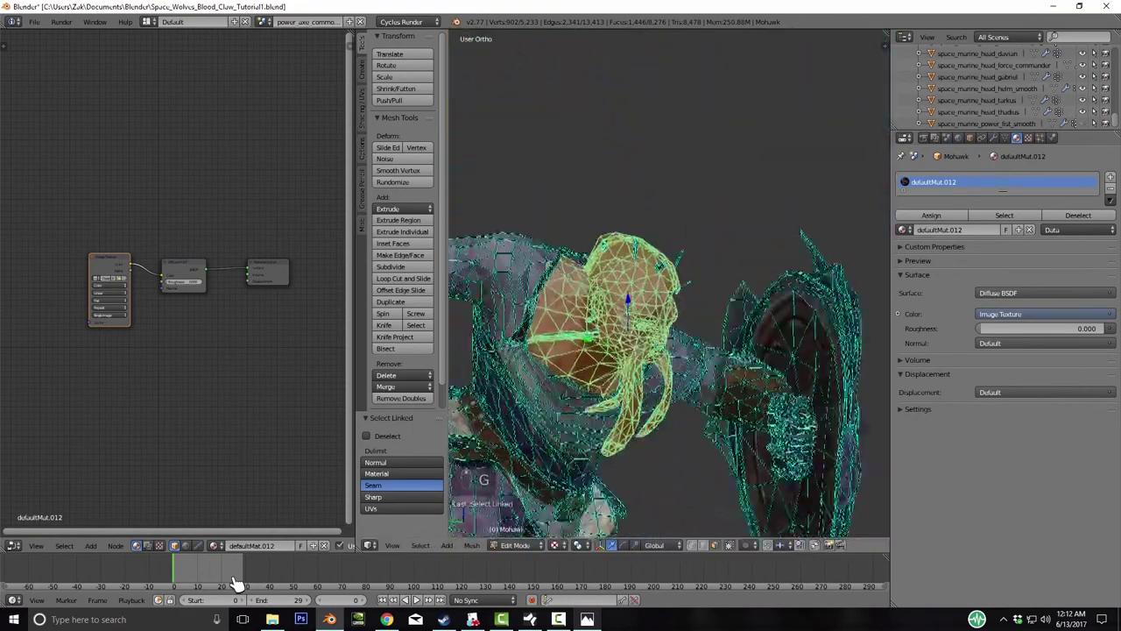
pyautogui.press('KP_4')
pyautogui.press('KP_4')
# - Refine the head selection by dropping unwanted linked pieces and restoring one back
pyautogui.press('Tab')
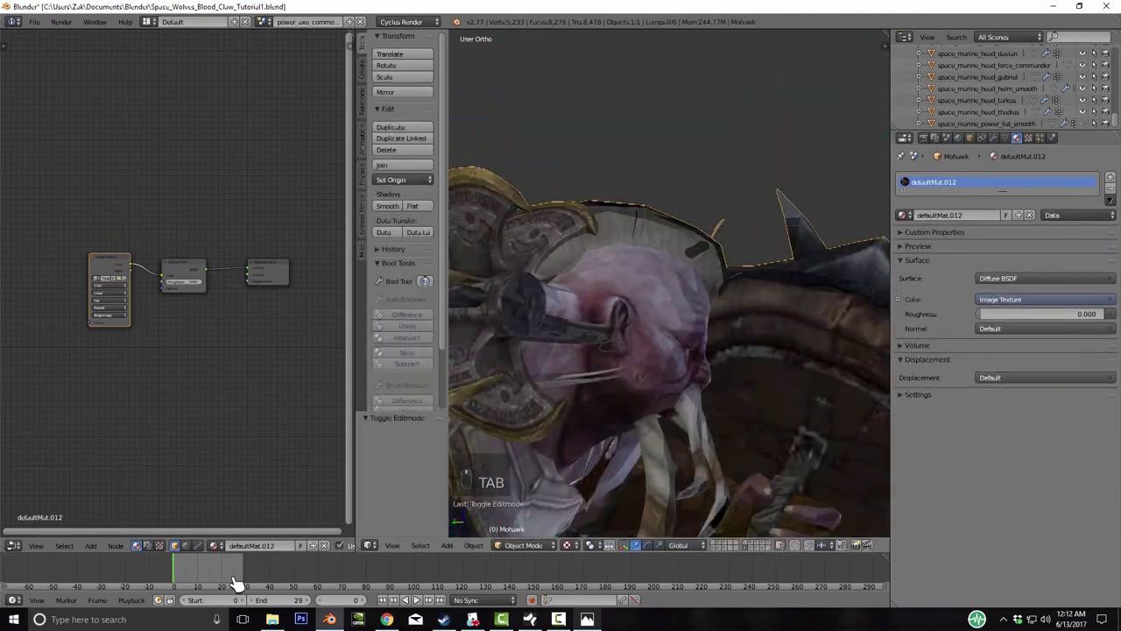
pyautogui.press('KP_4')
pyautogui.press('KP_4')
pyautogui.press('KP_4')
pyautogui.press('KP_4')
pyautogui.press('KP_4')
pyautogui.press('KP_4')
pyautogui.press('KP_4')
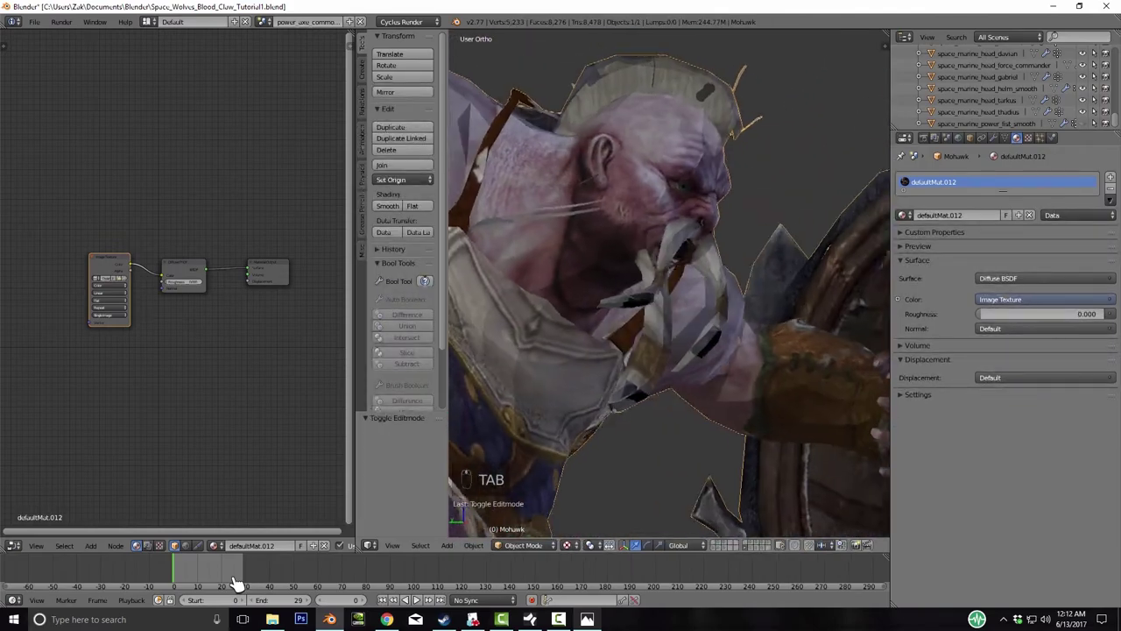
pyautogui.press('Tab')
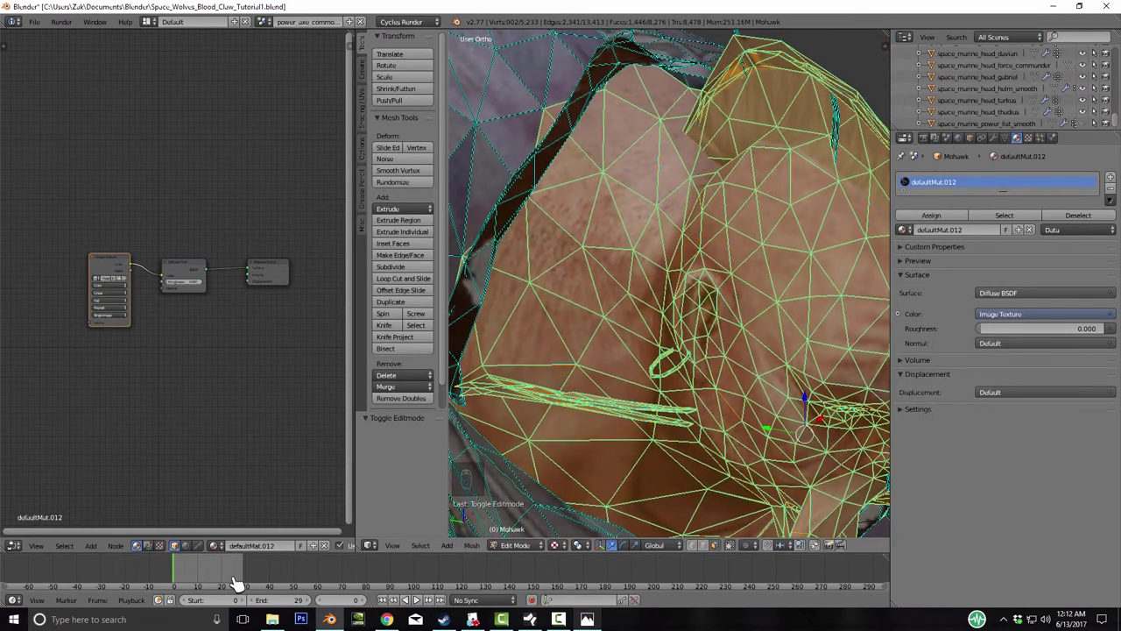
pyautogui.hotkey('shift', 'l')
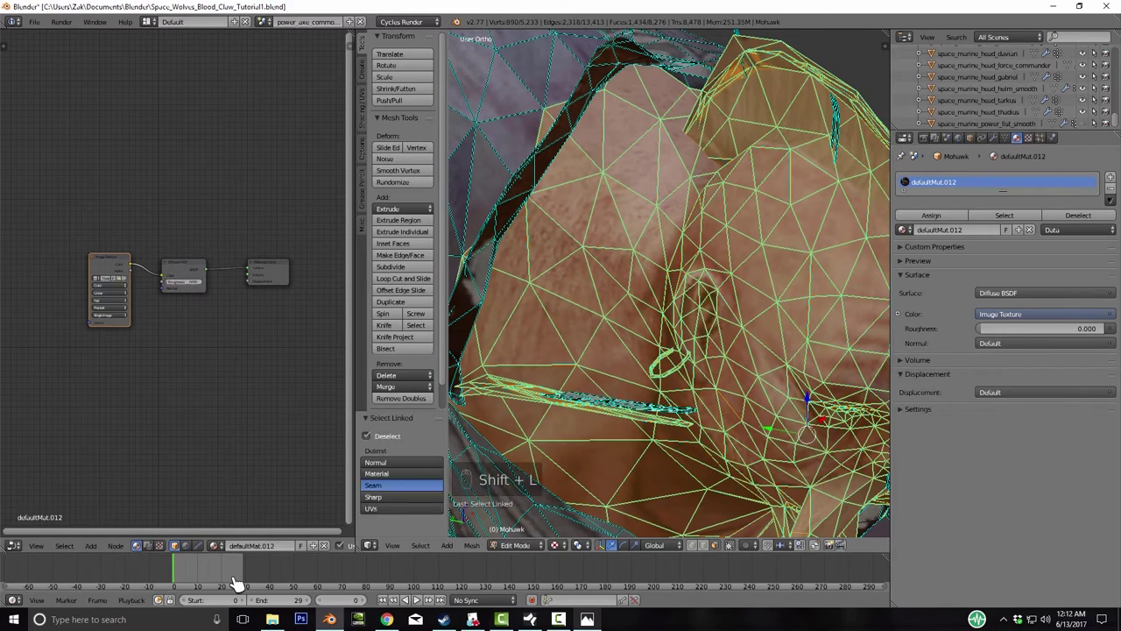
pyautogui.hotkey('shift', 'l')
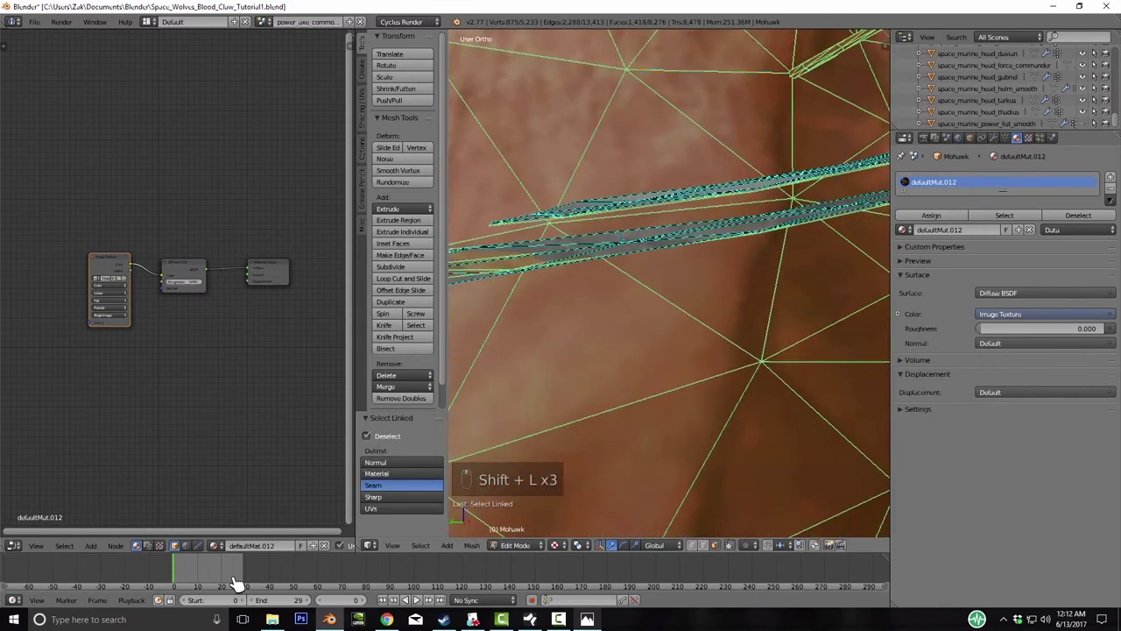
pyautogui.hotkey('shift', 'l')
pyautogui.hotkey('ctrl', 'z')
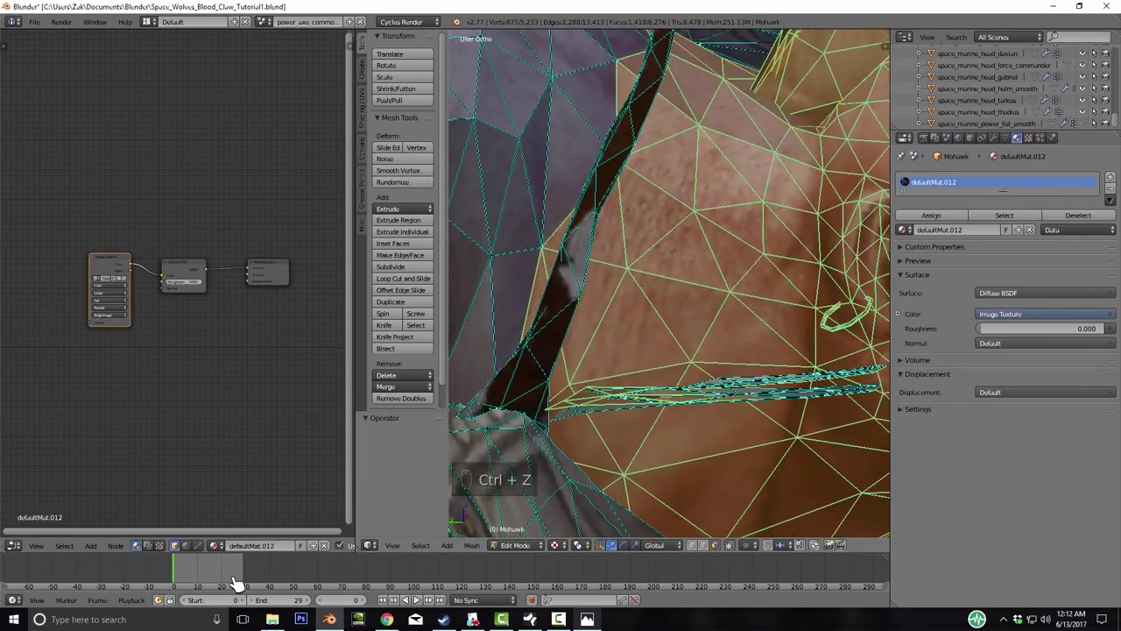
pyautogui.hotkey('shift', 'l')
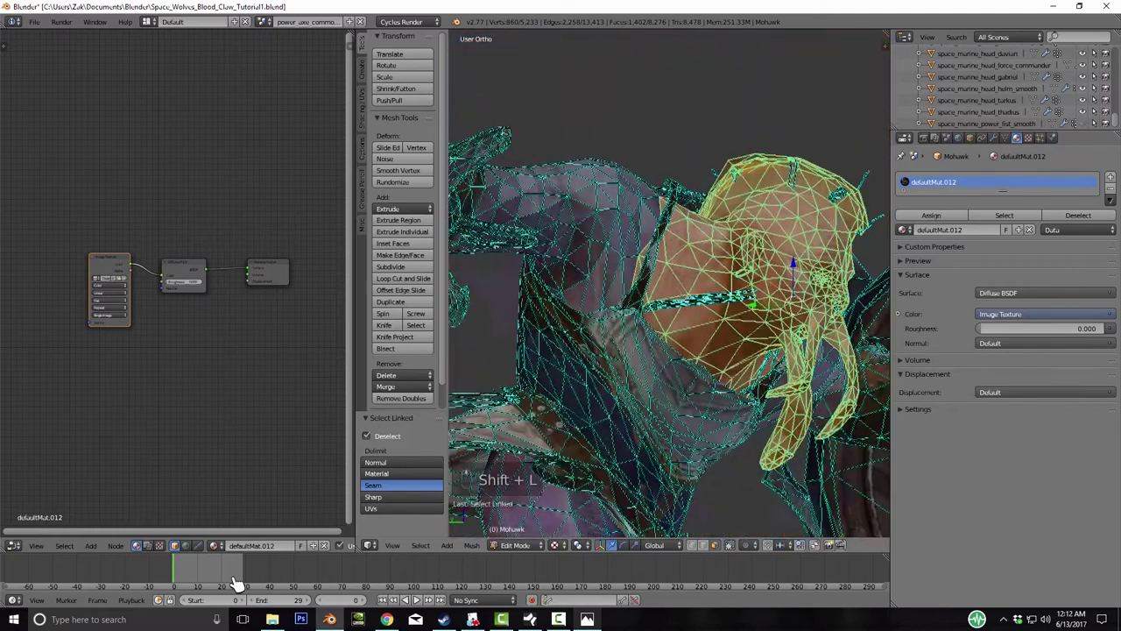
pyautogui.press('g')
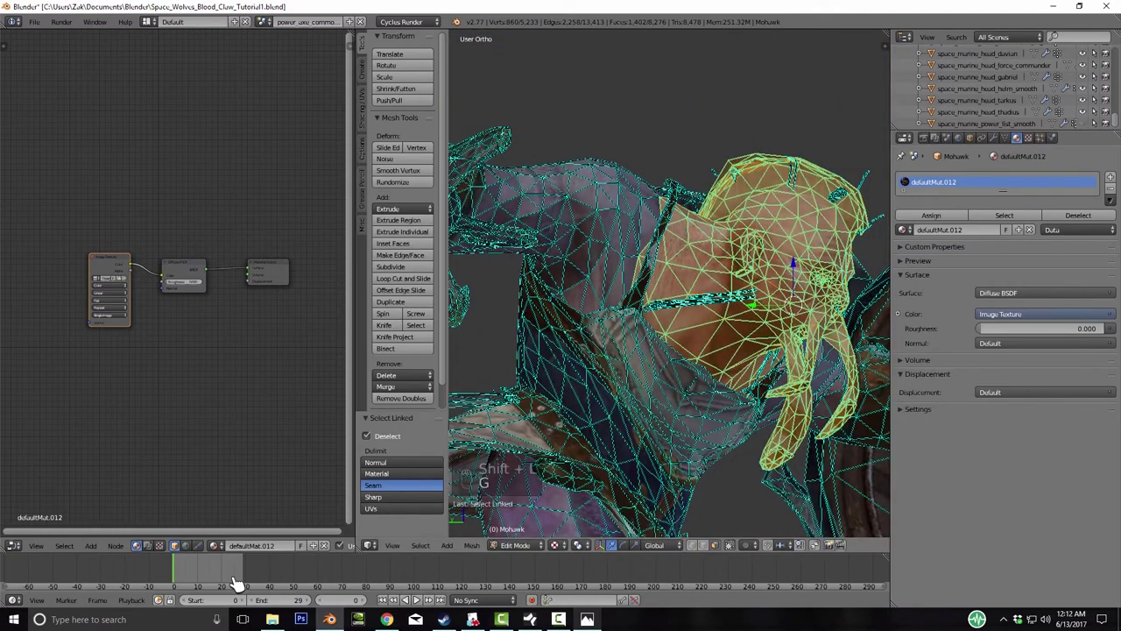
# - Separate the selection as Mohawk.001, move it to layer 2, and show the marine layer
pyautogui.press('p')
pyautogui.press('Return')
pyautogui.press('Tab')
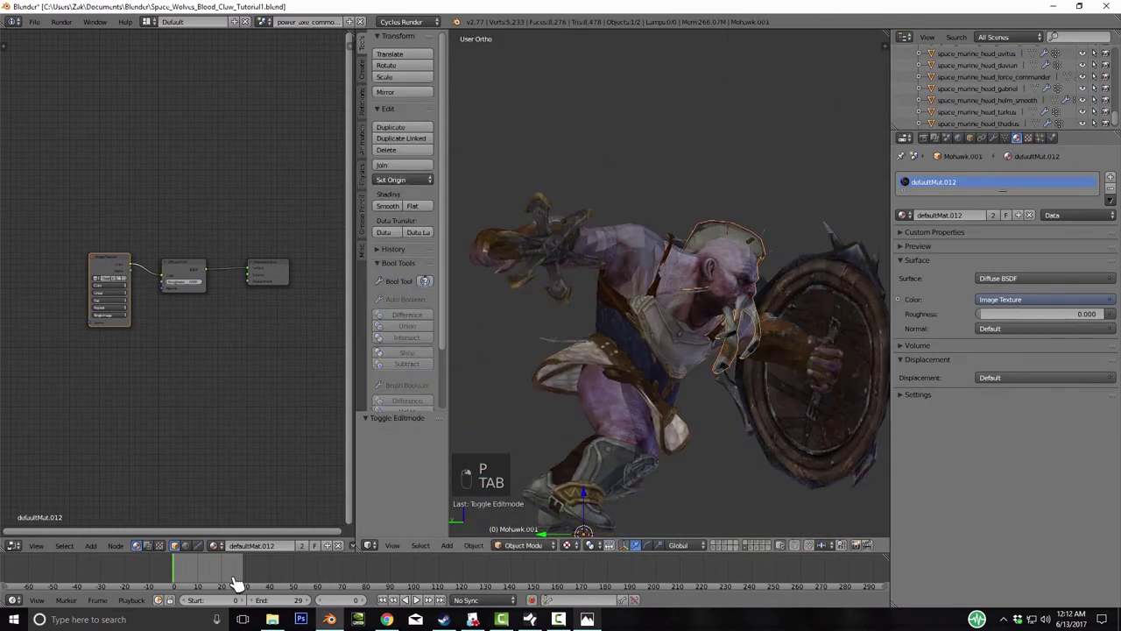
pyautogui.press('m')
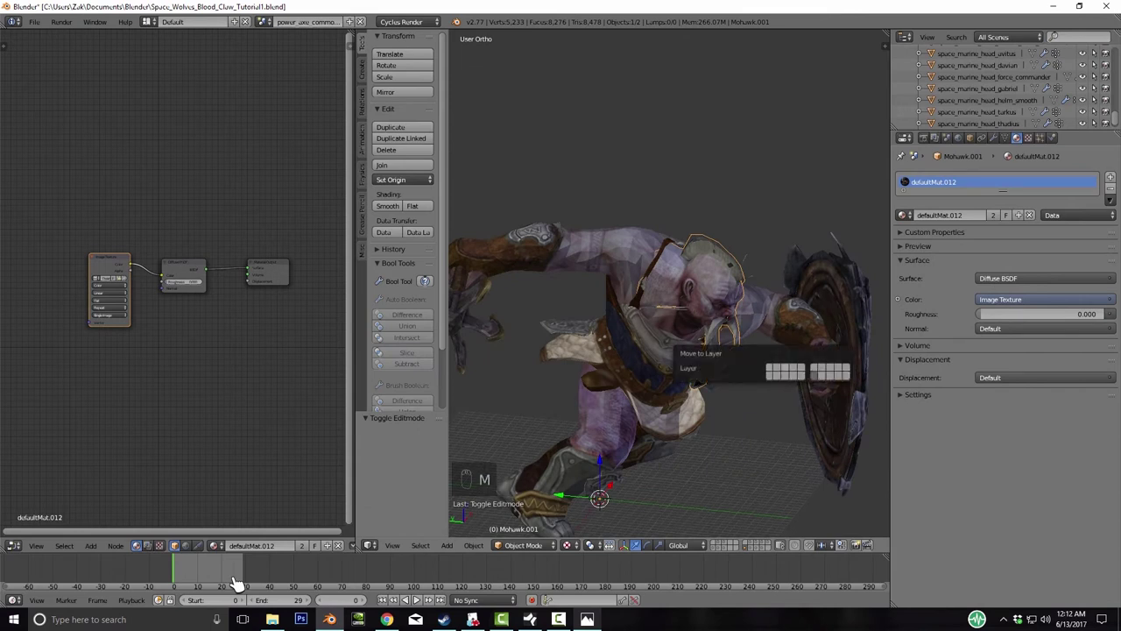
pyautogui.press('2')
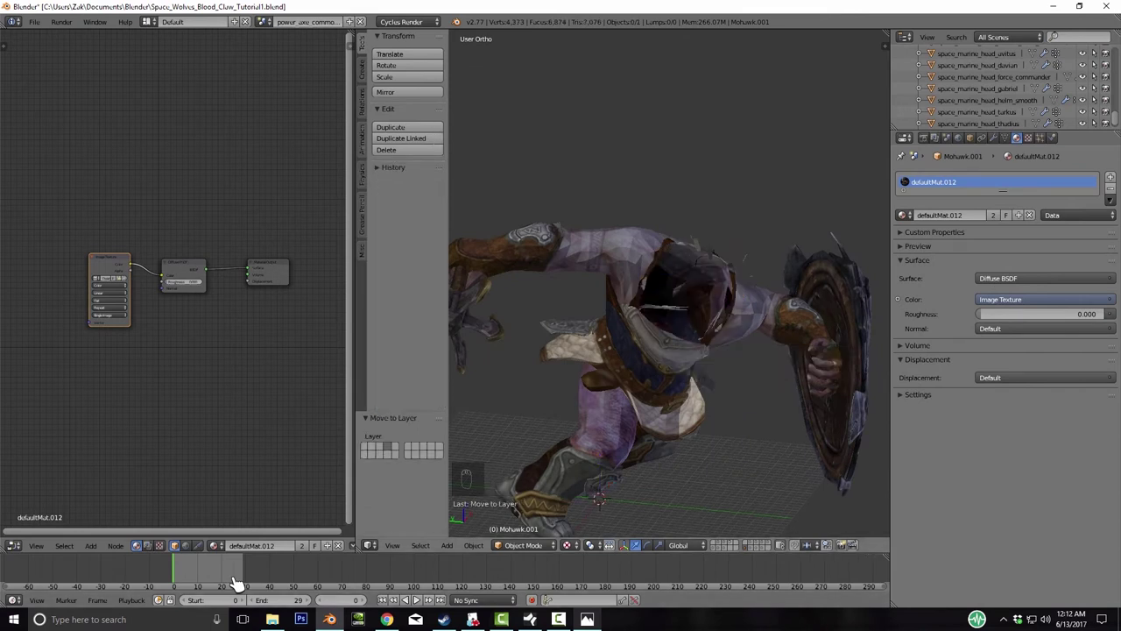
pyautogui.hotkey('shift', '2')
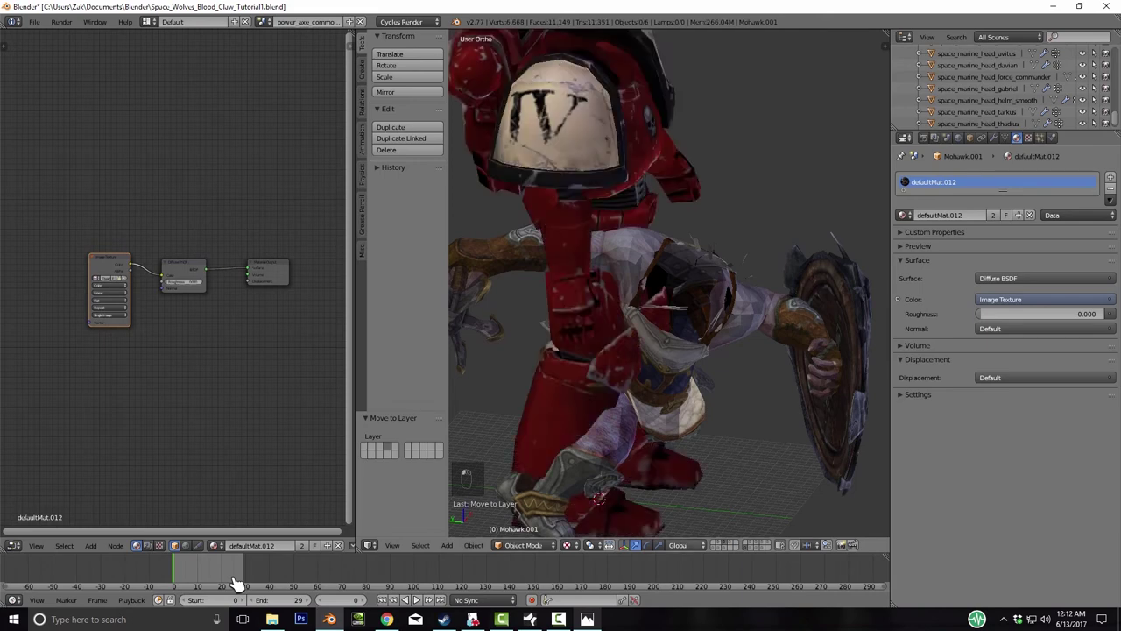
# - Show only the separated head with the marine and frame the head in profile
pyautogui.press('3')
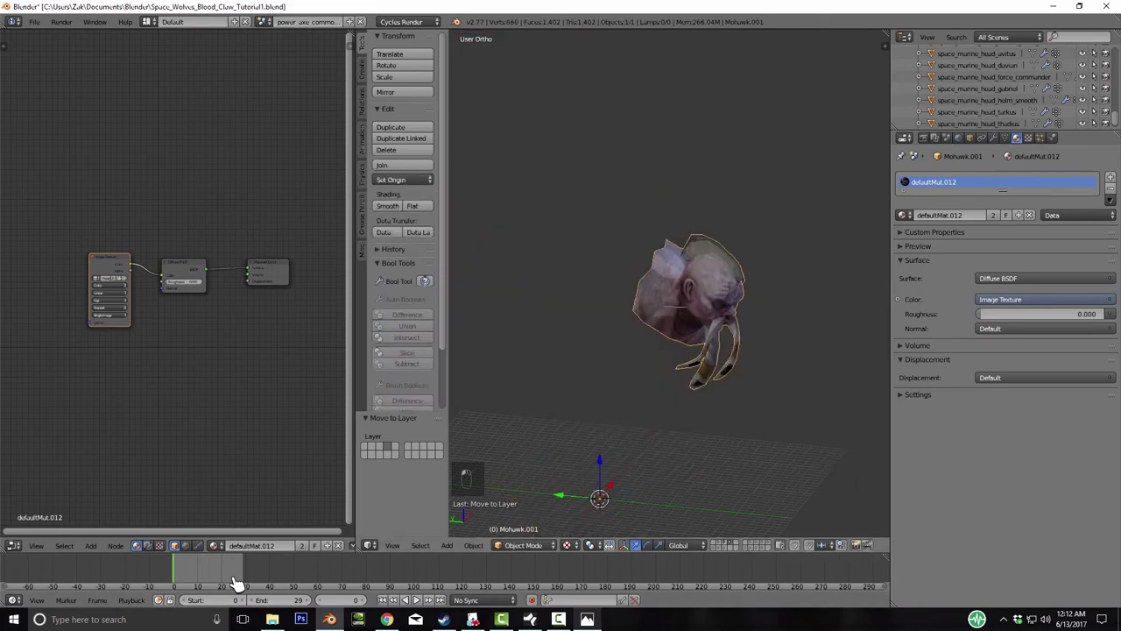
pyautogui.hotkey('shift', '2')
pyautogui.press('KP_1')
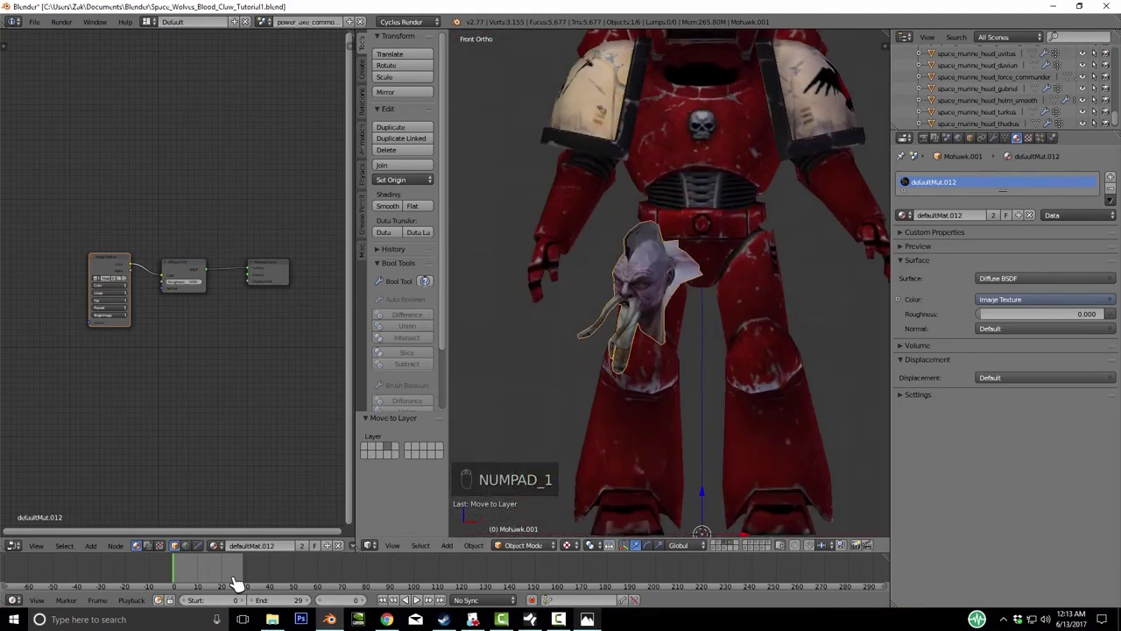
pyautogui.press('KP_Subtract')
pyautogui.press('KP_8')
pyautogui.press('KP_4')
pyautogui.press('KP_4')
pyautogui.press('KP_Decimal')
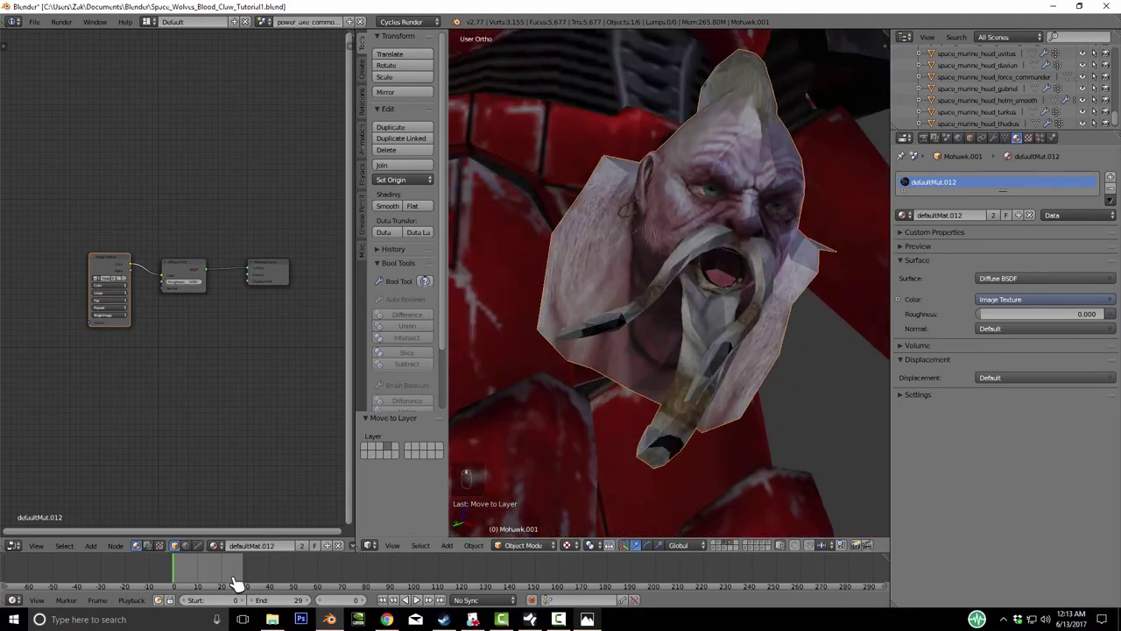
pyautogui.press('KP_4')
pyautogui.press('KP_4')
pyautogui.press('KP_Subtract')
pyautogui.press('KP_4')
pyautogui.press('KP_4')
pyautogui.press('KP_4')
pyautogui.press('KP_4')
pyautogui.press('KP_4')
pyautogui.press('KP_4')
pyautogui.press('KP_4')
pyautogui.press('KP_4')
pyautogui.press('KP_4')
pyautogui.press('KP_4')
pyautogui.press('KP_4')
pyautogui.press('KP_4')
pyautogui.press('KP_4')
pyautogui.press('KP_4')
# - In Edit Mode, select the leftover collar faces and grow the selection outward
pyautogui.press('KP_Add')
pyautogui.press('KP_Add')
pyautogui.press('Tab')
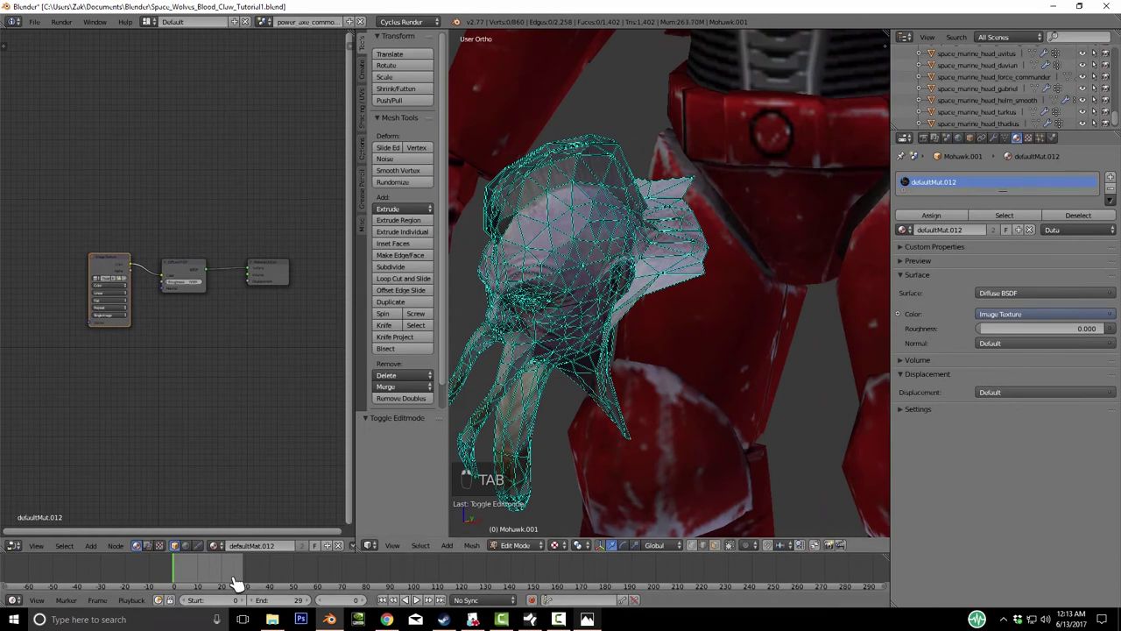
pyautogui.press('KP_4')
pyautogui.press('KP_4')
pyautogui.press('KP_4')
pyautogui.press('KP_4')
pyautogui.press('KP_Subtract')
pyautogui.press('KP_Subtract')
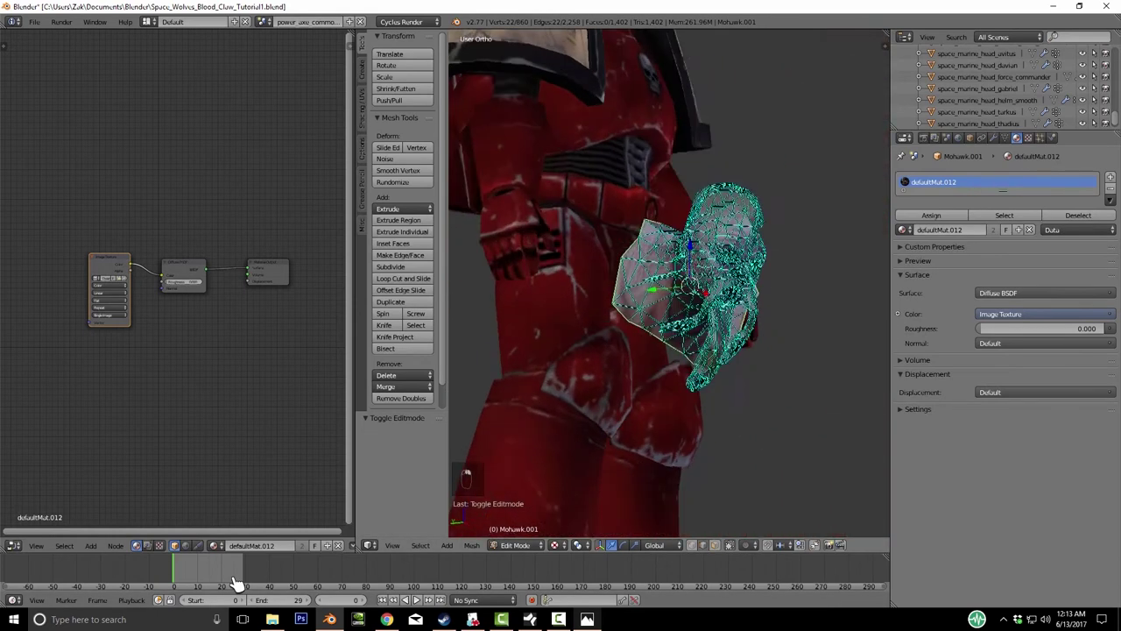
pyautogui.press('ctrl+KP_Add')
pyautogui.press('KP_4')
pyautogui.press('KP_4')
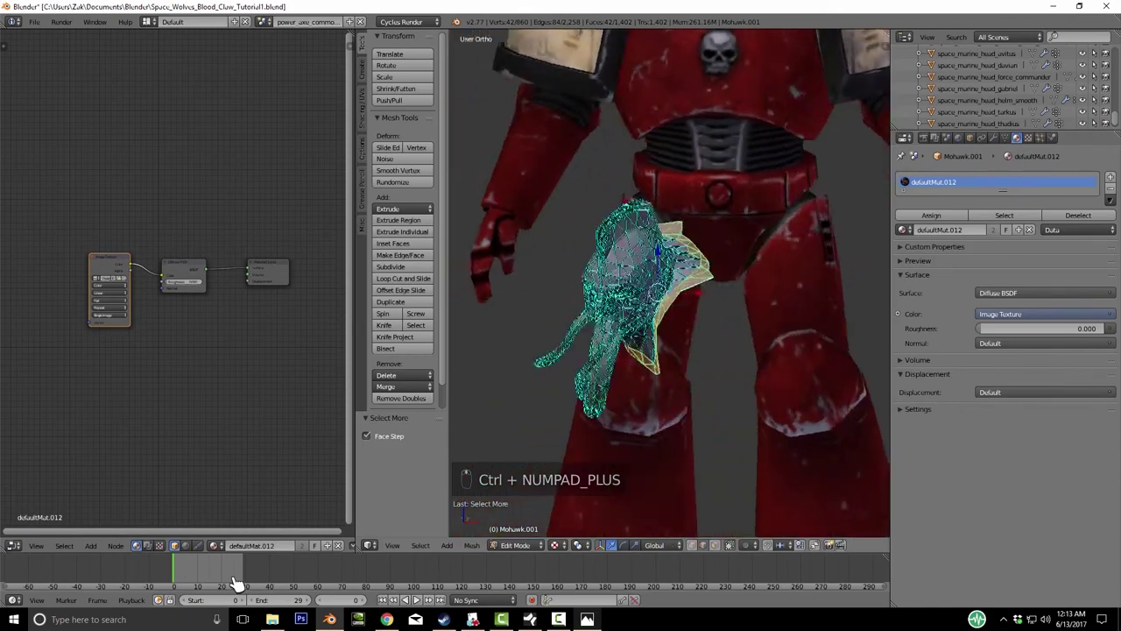
pyautogui.press('ctrl+KP_Add')
pyautogui.press('KP_6')
pyautogui.press('KP_6')
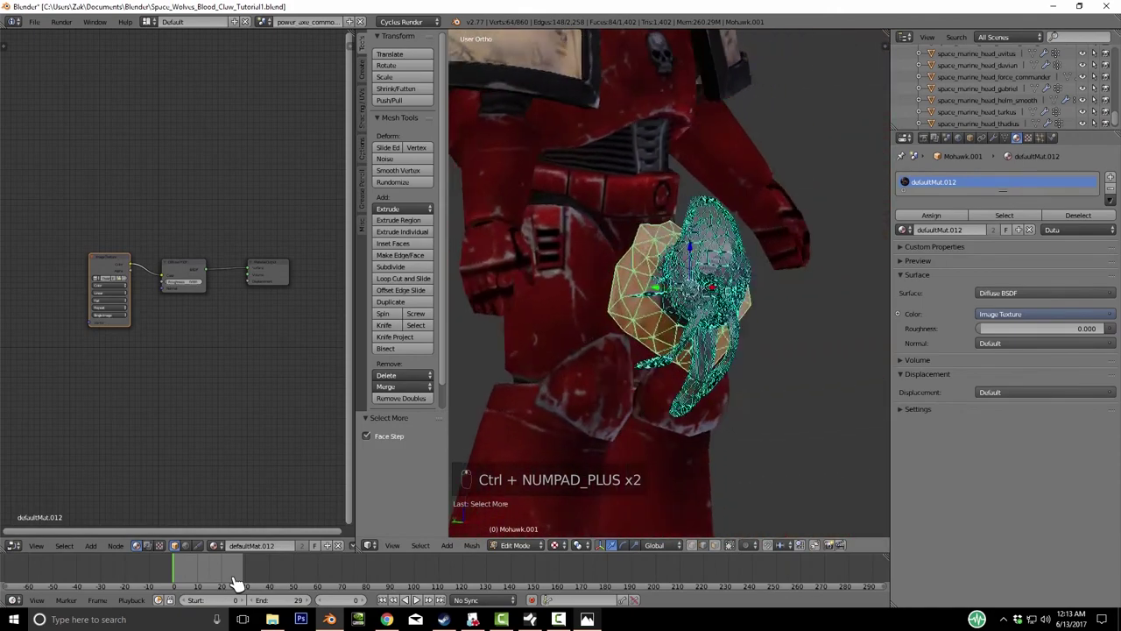
pyautogui.press('KP_4')
pyautogui.press('KP_4')
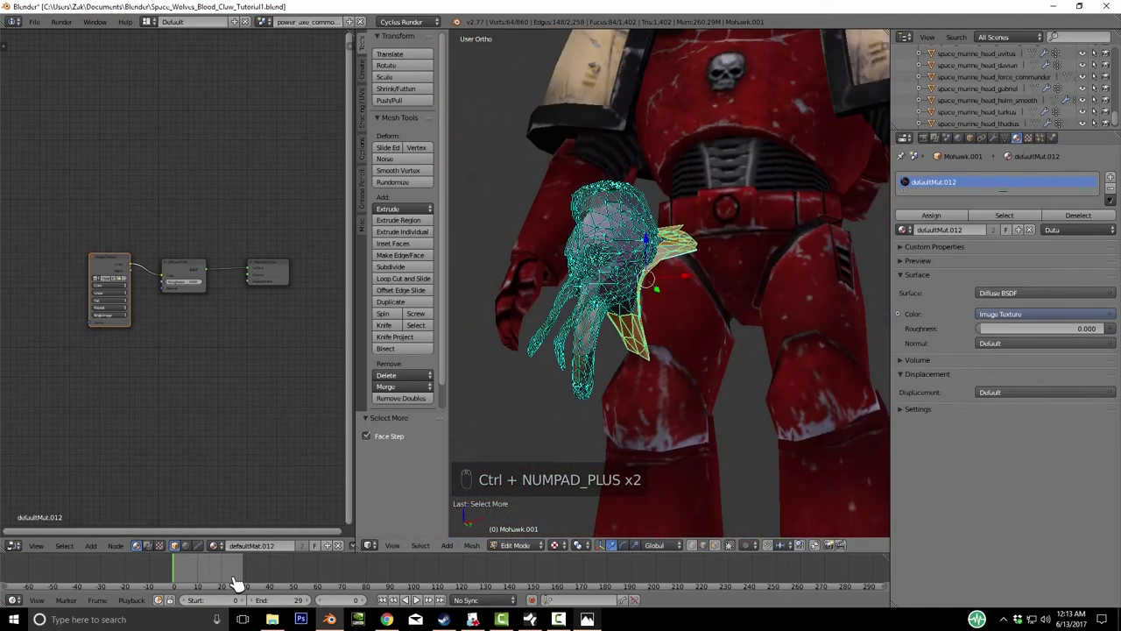
# - Delete the selected collar faces and return to Object Mode
pyautogui.press('Delete')
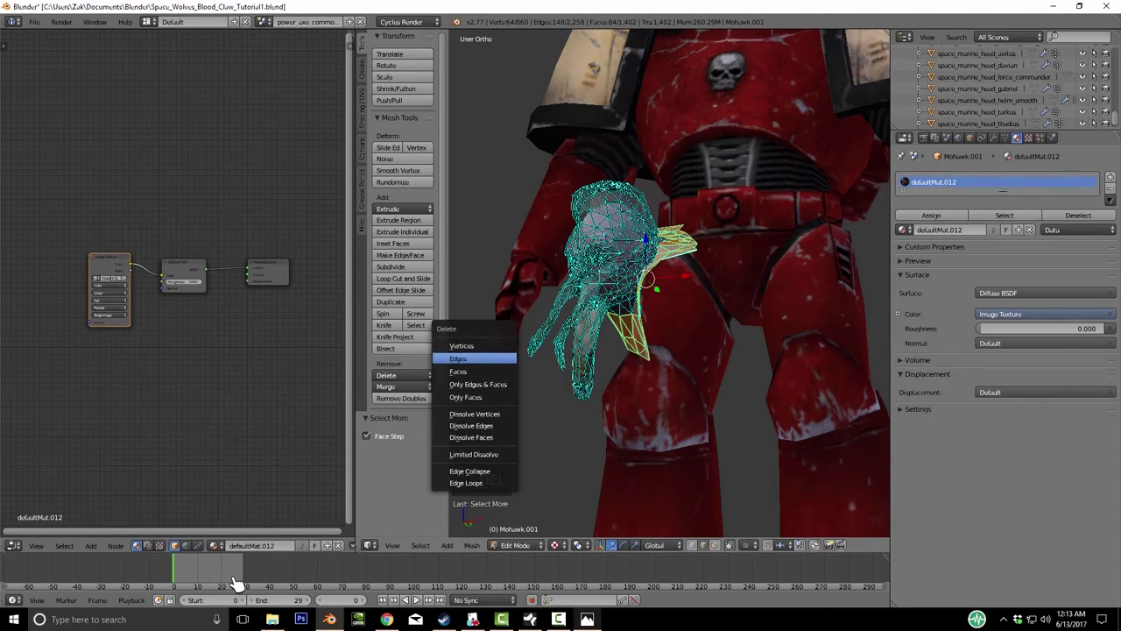
pyautogui.press('Down')
pyautogui.press('Return')
pyautogui.press('KP_6')
pyautogui.press('KP_6')
pyautogui.press('KP_6')
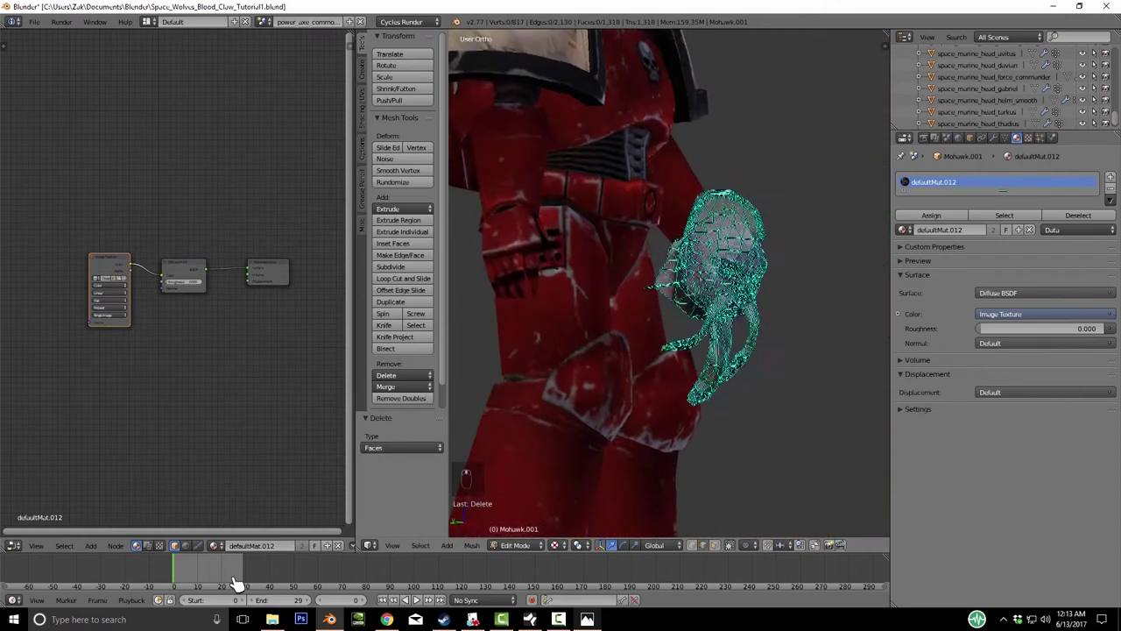
pyautogui.press('KP_4')
pyautogui.press('KP_4')
pyautogui.press('KP_4')
pyautogui.press('Tab')
pyautogui.press('space')
# - Set the Mohawk.001 head's origin to its geometry
pyautogui.write('ori')
pyautogui.press('Down')
pyautogui.press('Down')
pyautogui.press('Down')
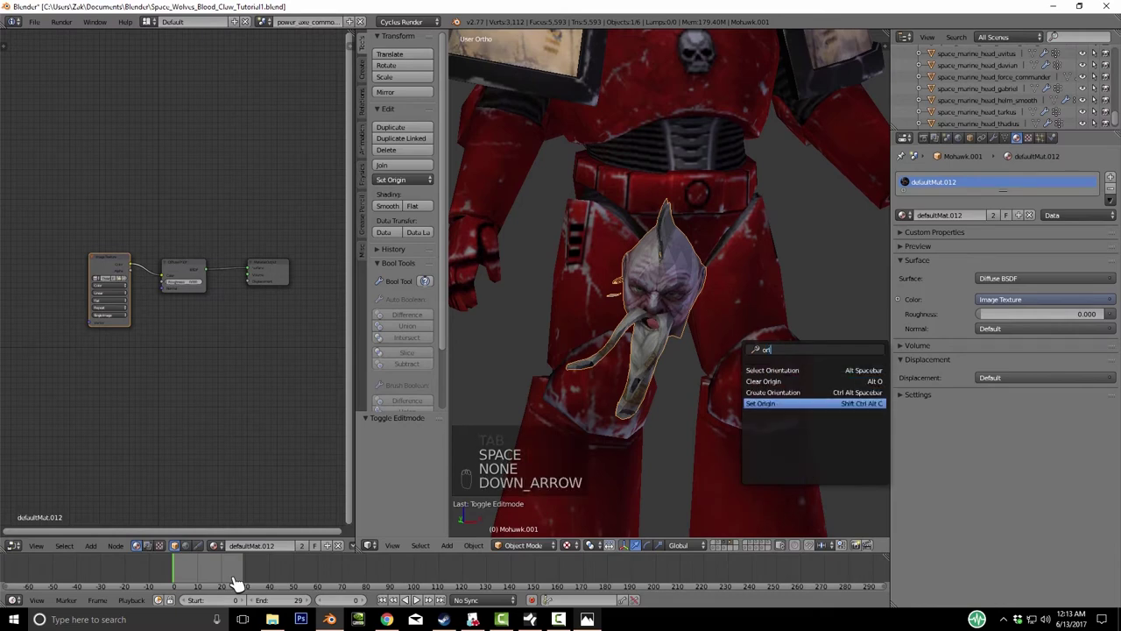
pyautogui.press('Return')
pyautogui.press('Return')
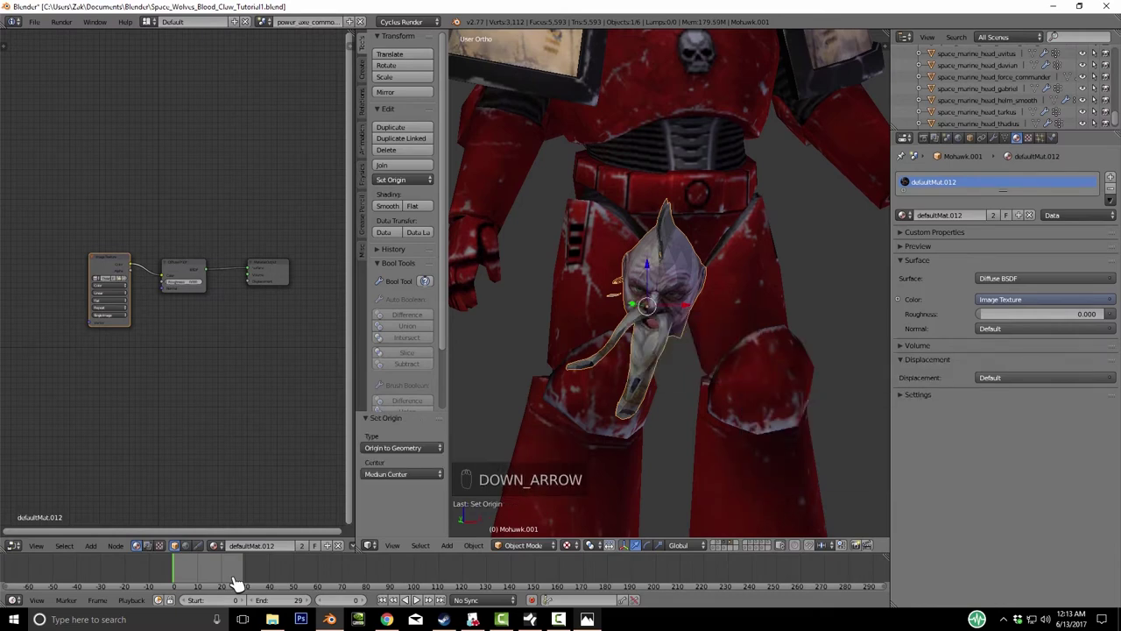
pyautogui.press('KP_1')
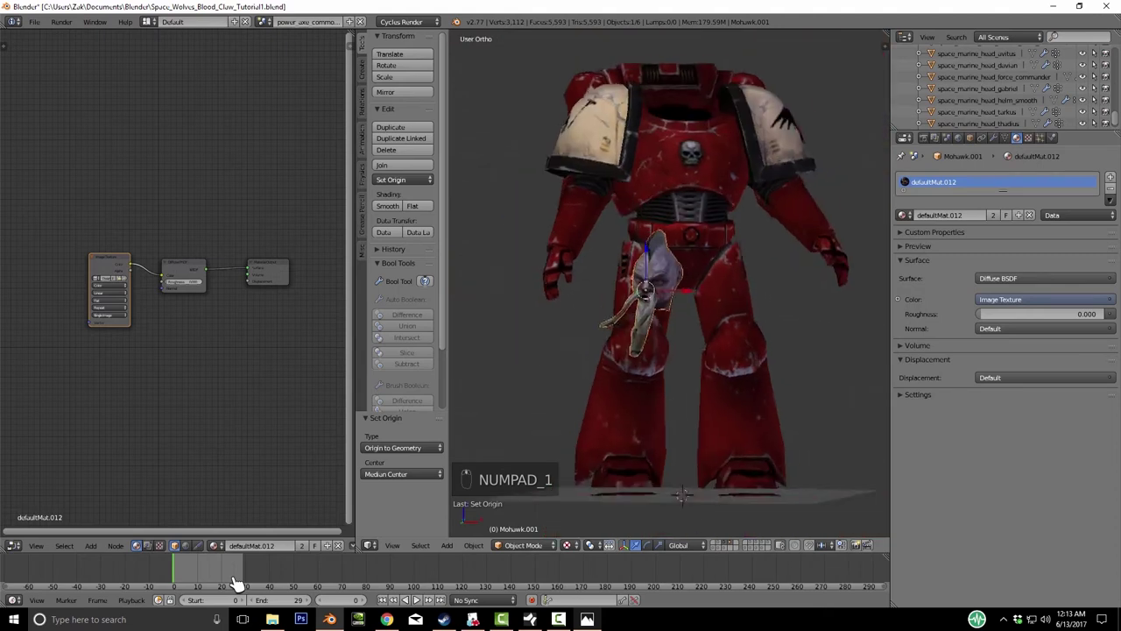
pyautogui.press('KP_7')
# - Rotate the Mohawk head about -41 degrees around the vertical axis and raise it toward the neck
pyautogui.press('r')
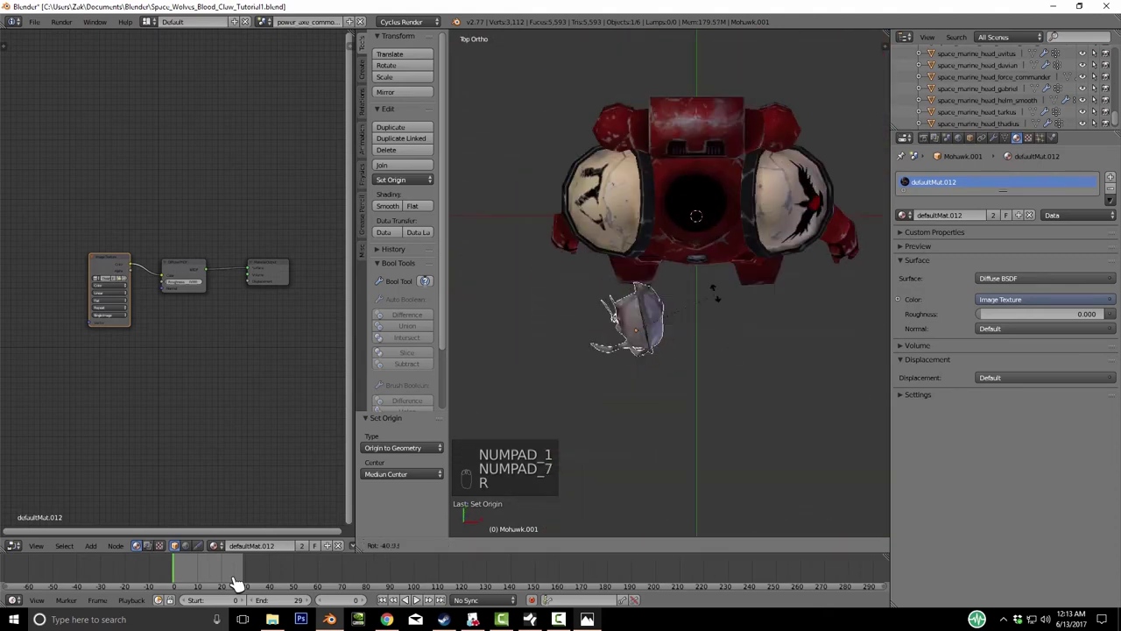
pyautogui.press('KP_1')
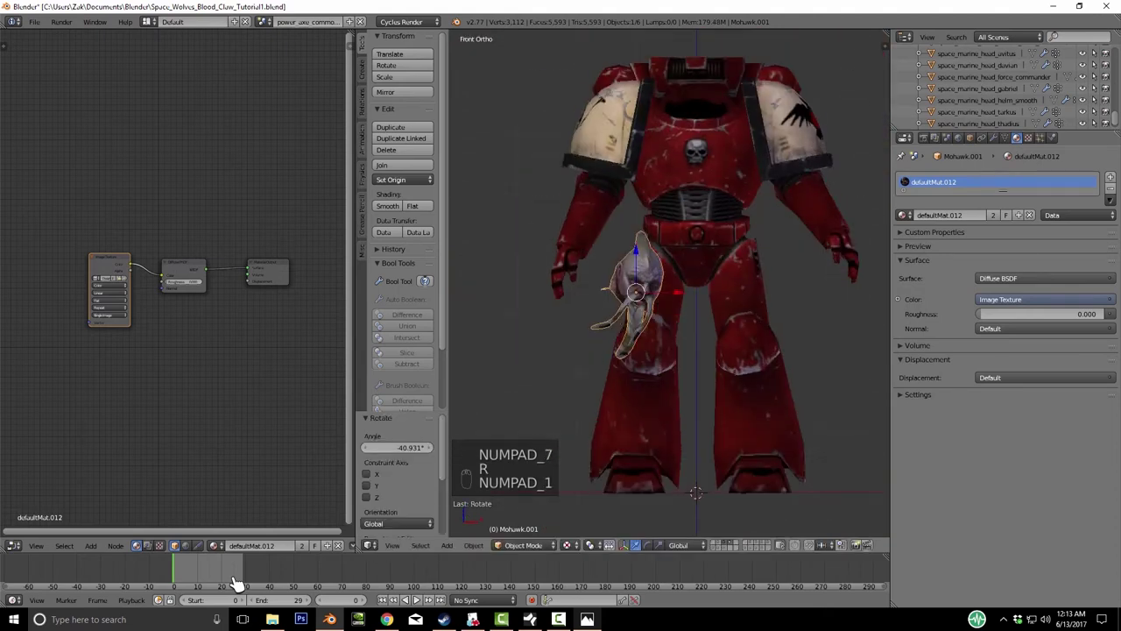
pyautogui.press('r')
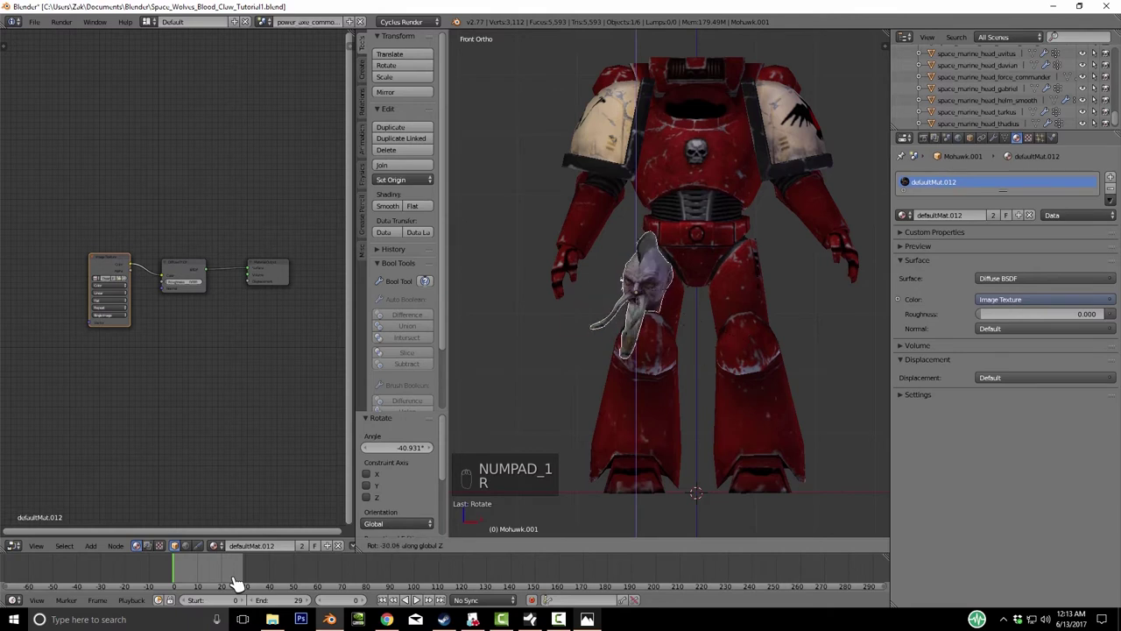
pyautogui.press('g')
pyautogui.click(236, 582)
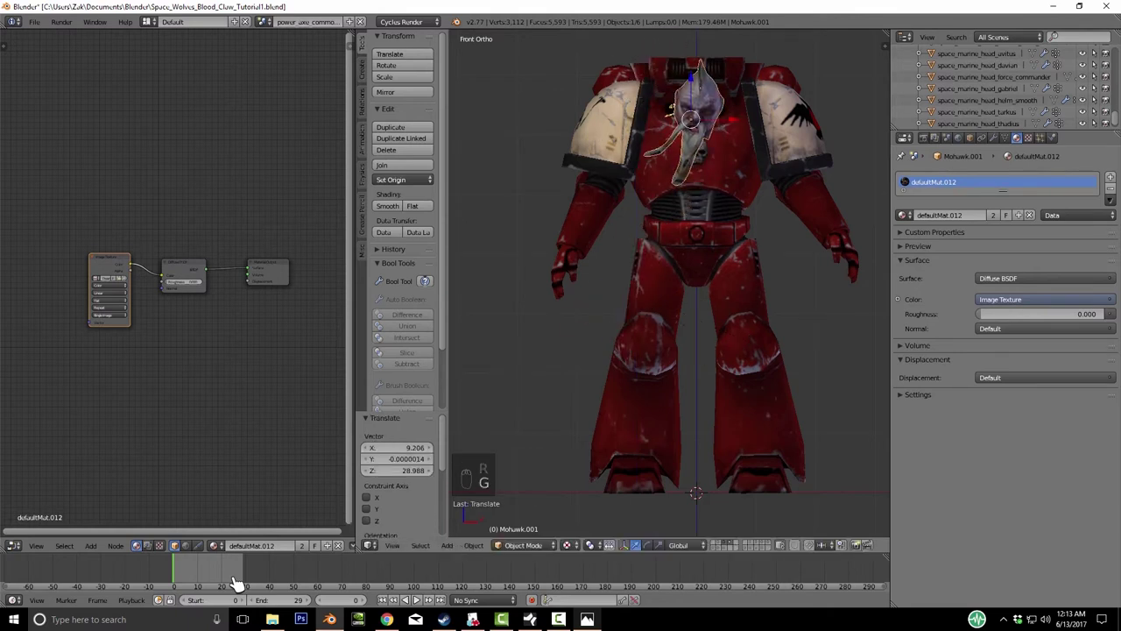
# - Adjust the head's depth from the side view and shrink it to 0.689
pyautogui.press('KP_3')
pyautogui.press('g')
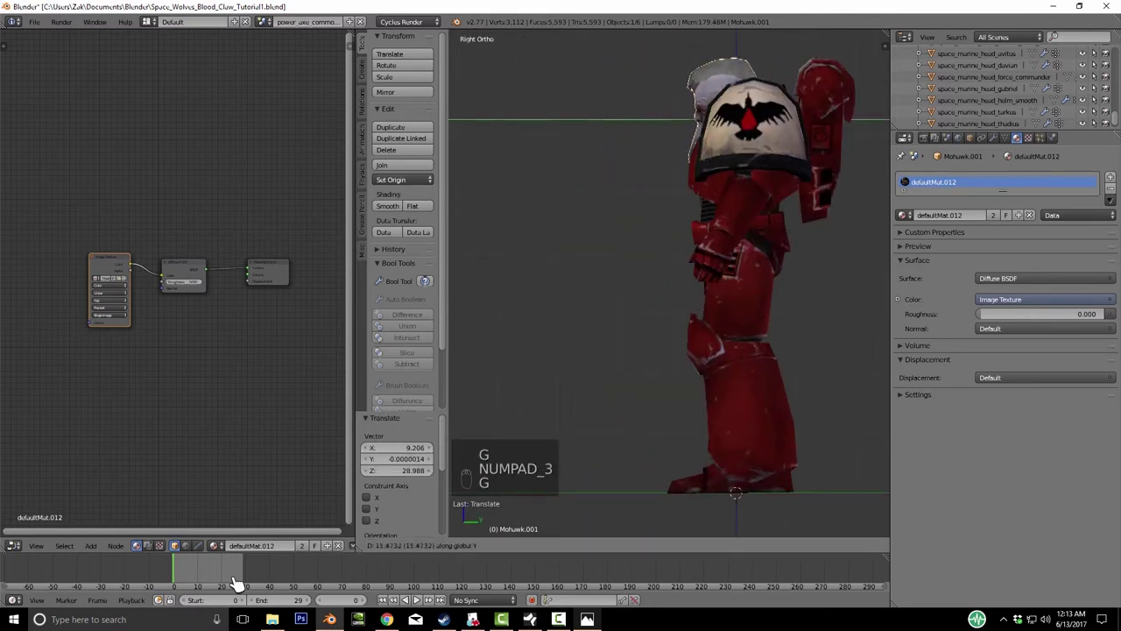
pyautogui.click(237, 583)
pyautogui.moveTo(236, 582); pyautogui.dragTo(237, 583, button='middle')
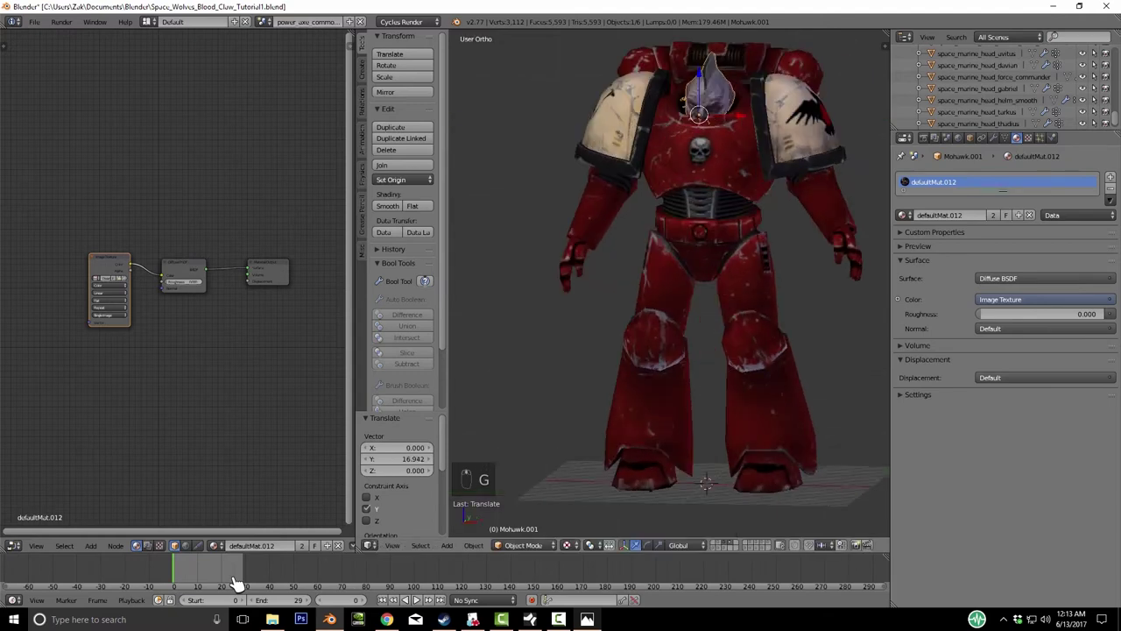
pyautogui.press('s')
pyautogui.click(236, 582)
pyautogui.press('KP_3')
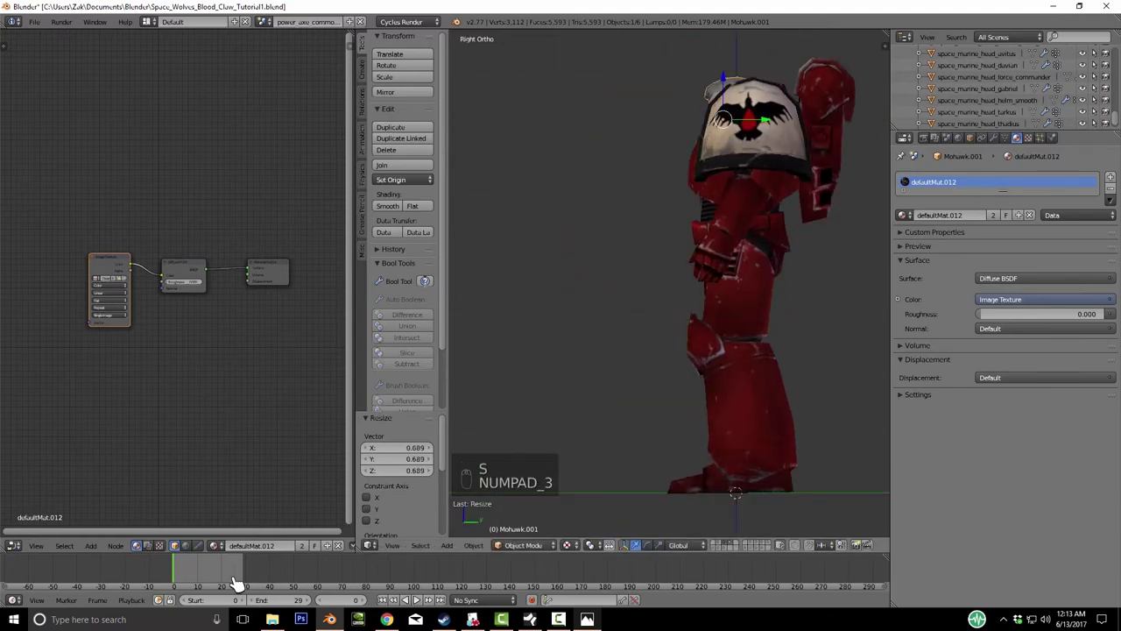
pyautogui.press('KP_1')
# - Set the head's height in the neck and tilt it forward
pyautogui.scroll(4, 237, 583)
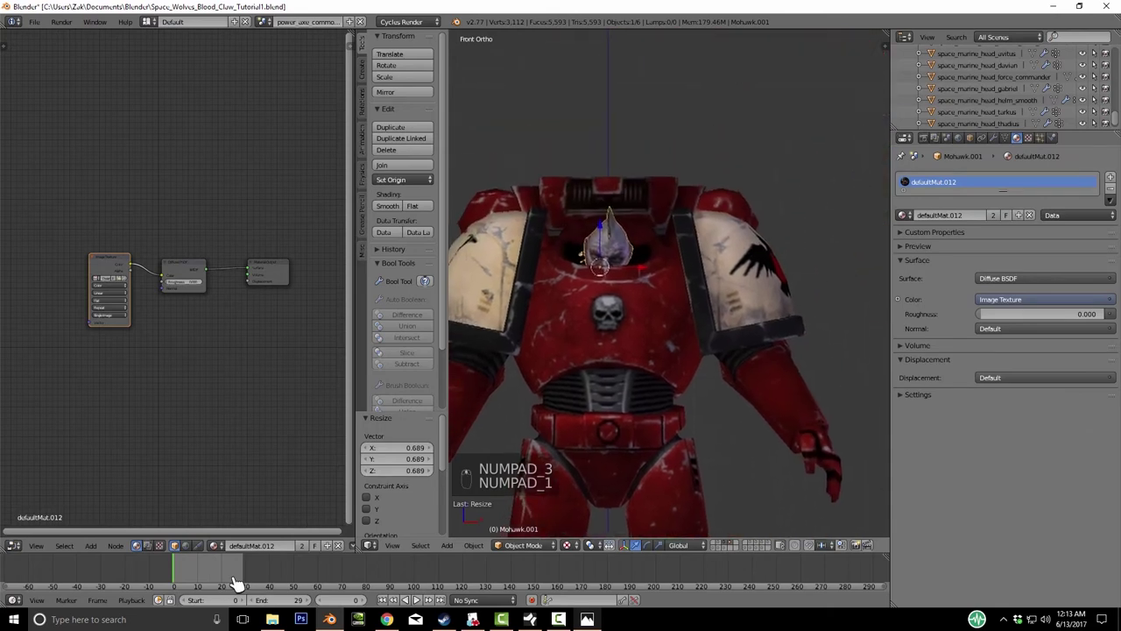
pyautogui.press('g')
pyautogui.click(237, 583)
pyautogui.scroll(2, 236, 583)
pyautogui.moveTo(236, 583); pyautogui.dragTo(237, 582, button='middle')
pyautogui.scroll(3, 237, 582)
pyautogui.press('r')
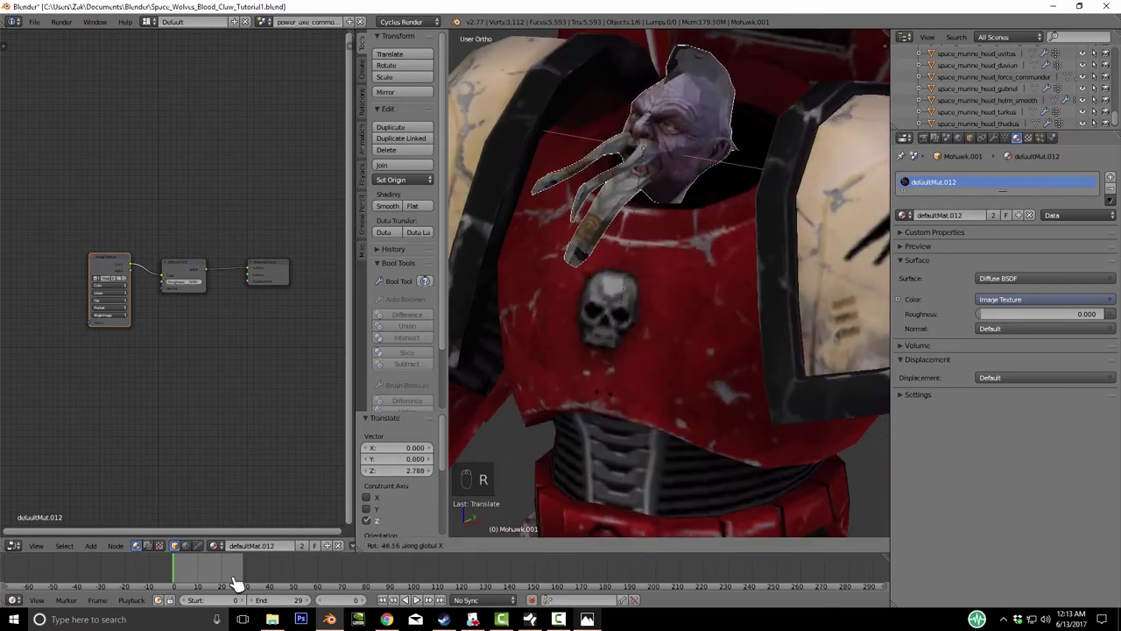
pyautogui.click(236, 582)
# - Enlarge the Mohawk head to 1.116 and check its fit from the shoulder side
pyautogui.press('s')
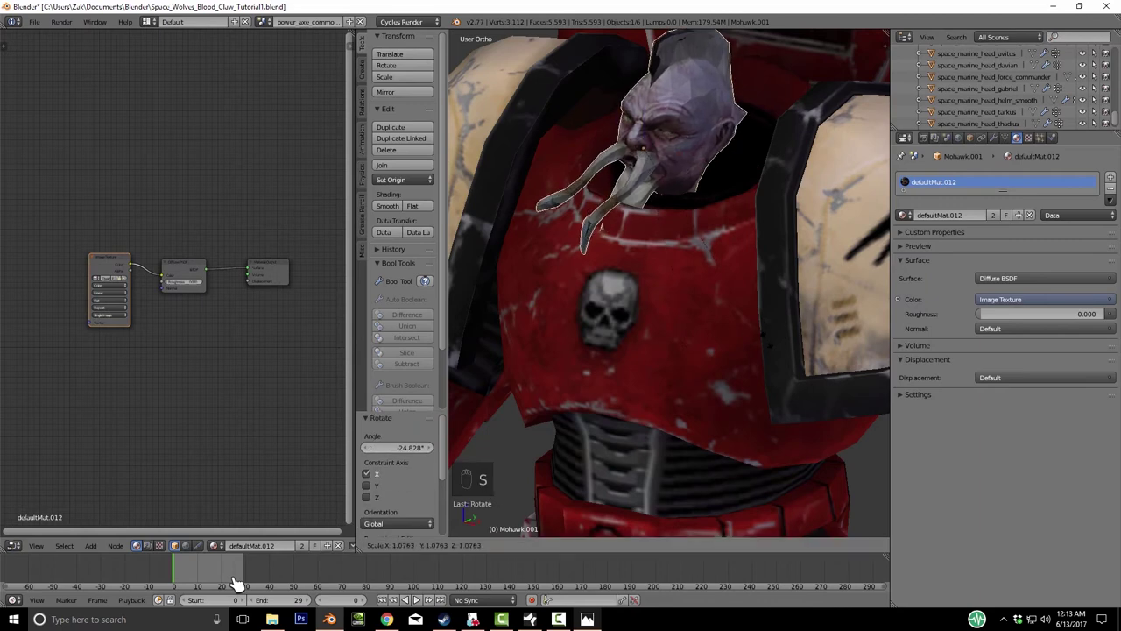
pyautogui.click(237, 583)
pyautogui.moveTo(237, 582); pyautogui.dragTo(236, 583, button='middle')
pyautogui.scroll(4, 237, 583)
pyautogui.press('r')
pyautogui.scroll(-5, 237, 583)
pyautogui.scroll(4, 236, 583)
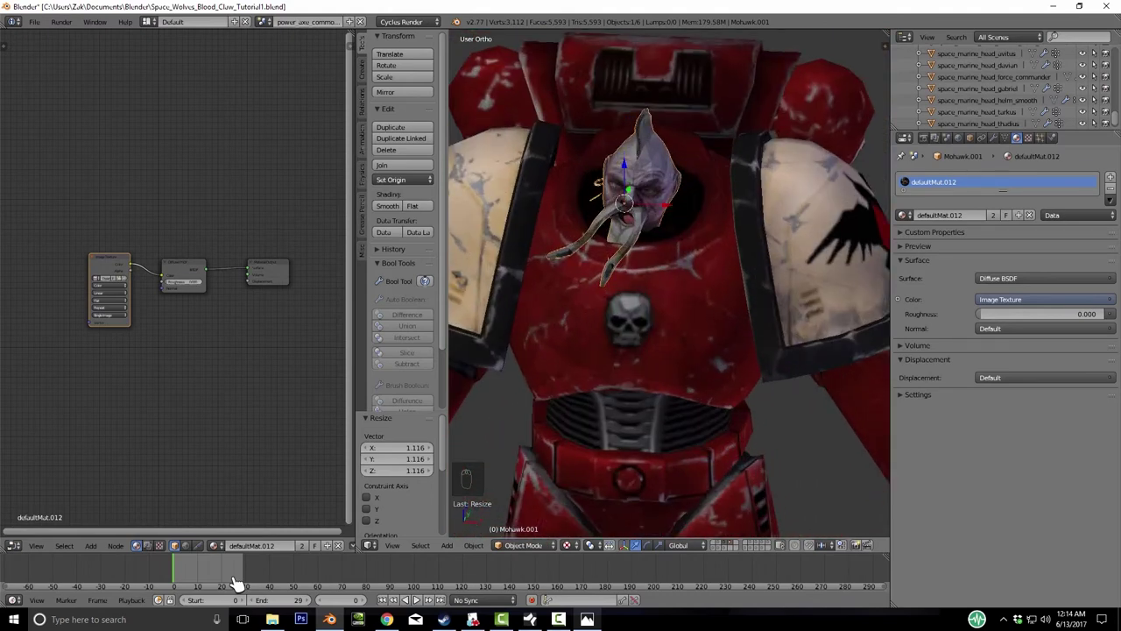
pyautogui.scroll(3, 237, 582)
pyautogui.moveTo(237, 583); pyautogui.dragTo(236, 583, button='middle')
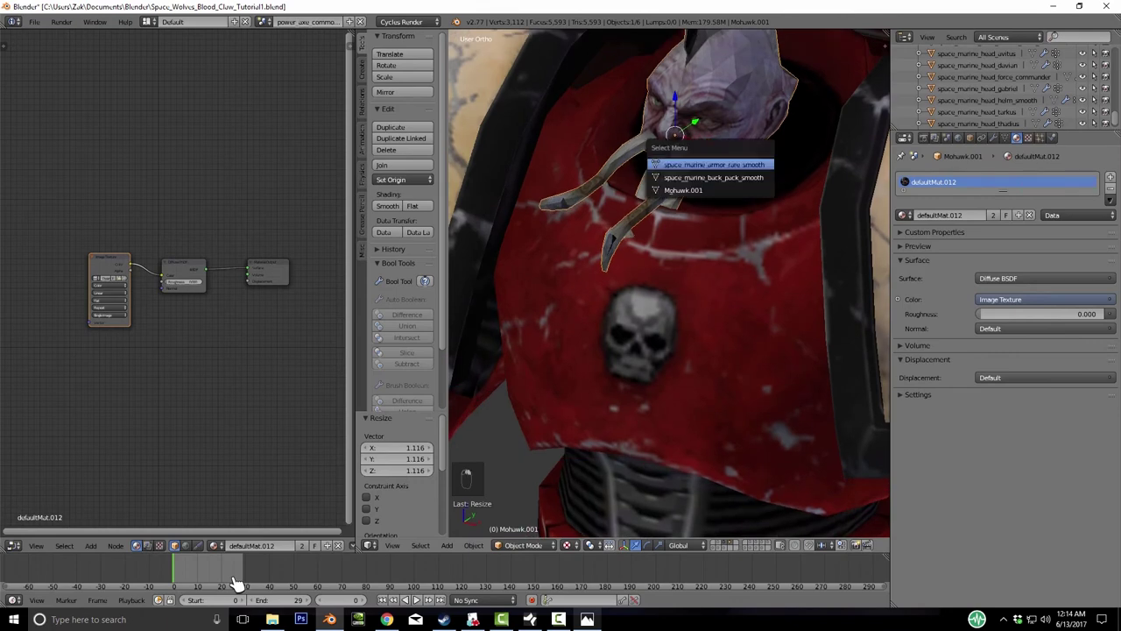
# - In Edit Mode, nudge the Mohawk head's selected vertices
pyautogui.press('Tab')
pyautogui.moveTo(236, 582); pyautogui.dragTo(236, 583, button='middle')
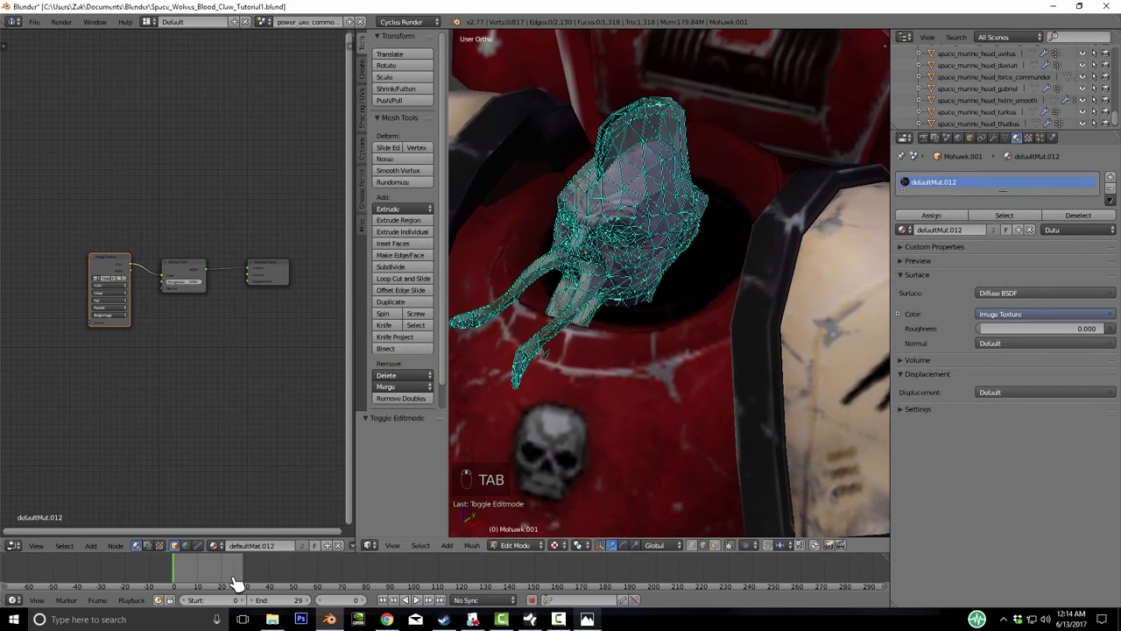
pyautogui.scroll(4, 236, 583)
pyautogui.press('g')
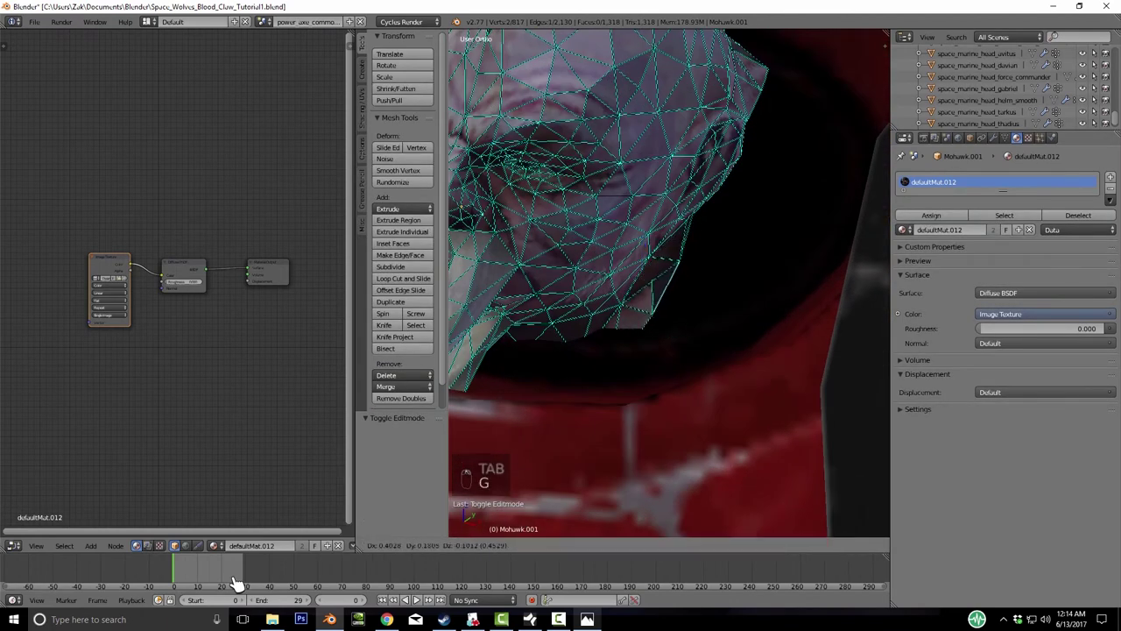
pyautogui.click(237, 583)
pyautogui.moveTo(237, 583); pyautogui.dragTo(236, 583, button='middle')
# - Switch the viewport back to textured shading and enlarge the head mesh by 1.189
pyautogui.press('z')
pyautogui.press('z')
pyautogui.click(558, 545)
pyautogui.click(576, 493)
pyautogui.press('s')
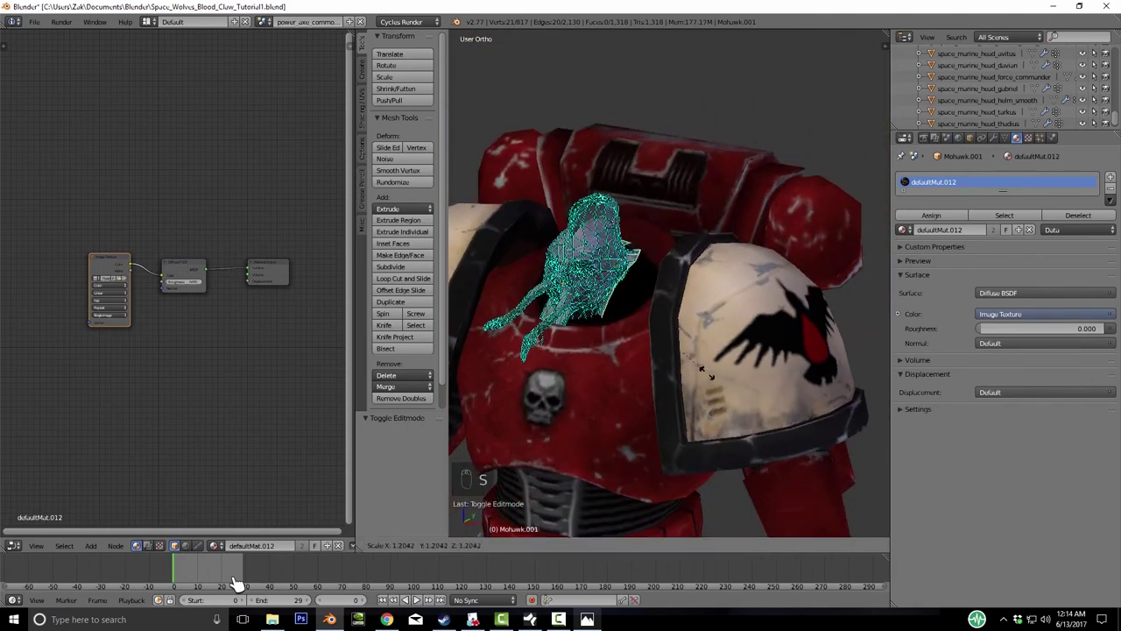
pyautogui.click(701, 370)
# - Move the head mesh along Z into the collar and return to Object Mode
pyautogui.press('g')
pyautogui.press('z')
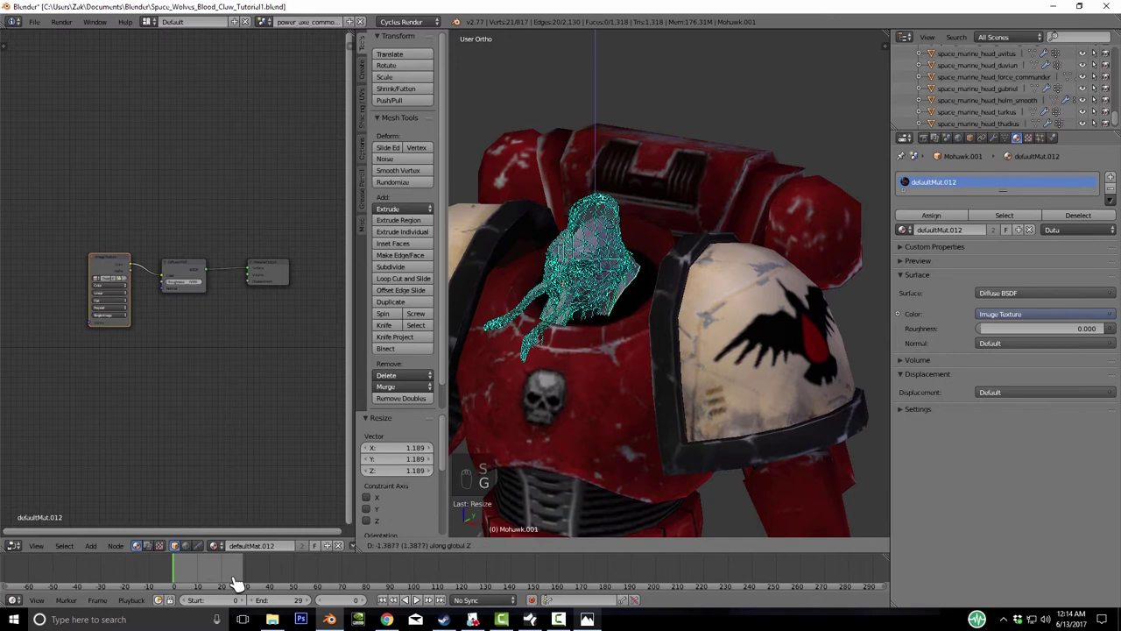
pyautogui.click(236, 582)
pyautogui.press('Tab')
pyautogui.moveTo(237, 583); pyautogui.dragTo(237, 582, button='middle')
pyautogui.scroll(2, 236, 582)
pyautogui.scroll(-3, 236, 582)
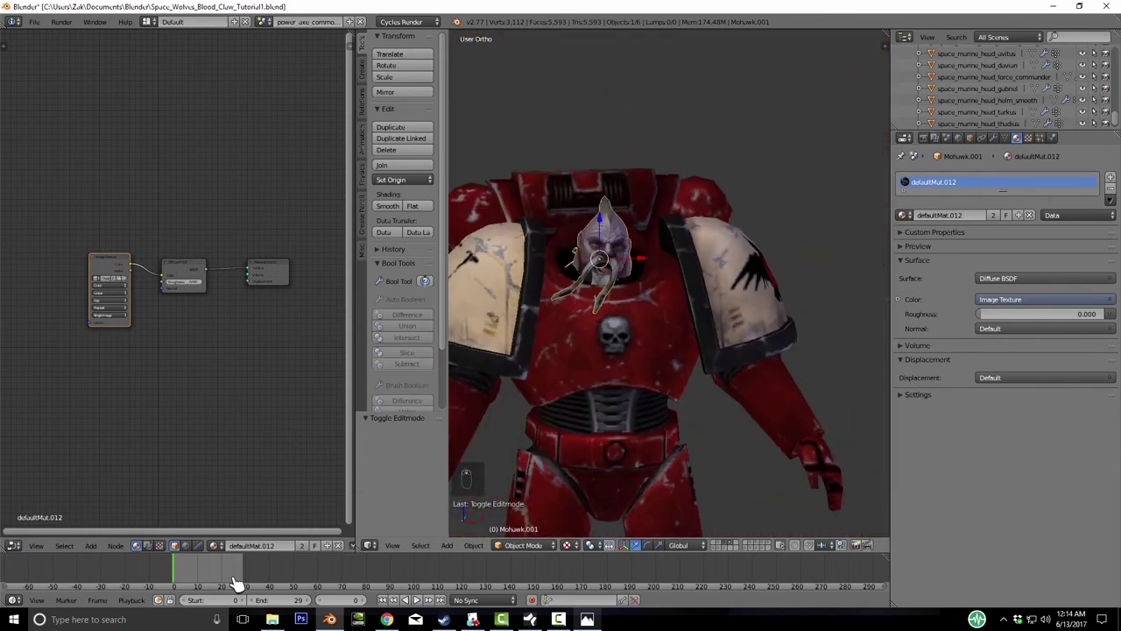
pyautogui.scroll(-2, 237, 583)
pyautogui.moveTo(237, 582); pyautogui.dragTo(237, 582, button='middle')
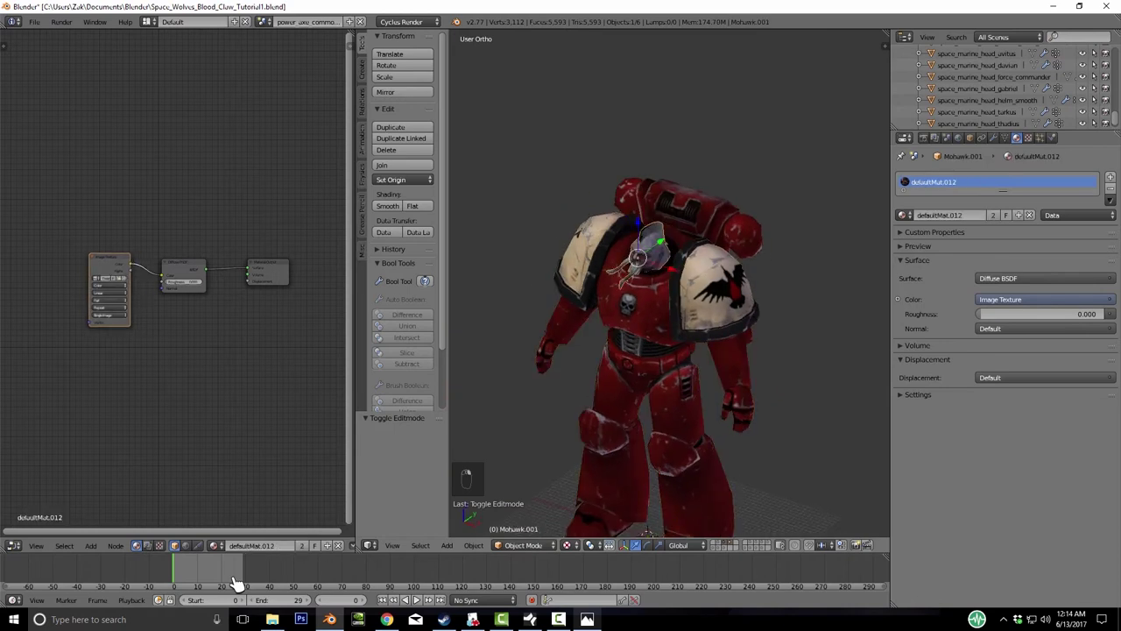
# - Move the marine body to layer 2 and the Mohawk head to layer 3
pyautogui.press('m')
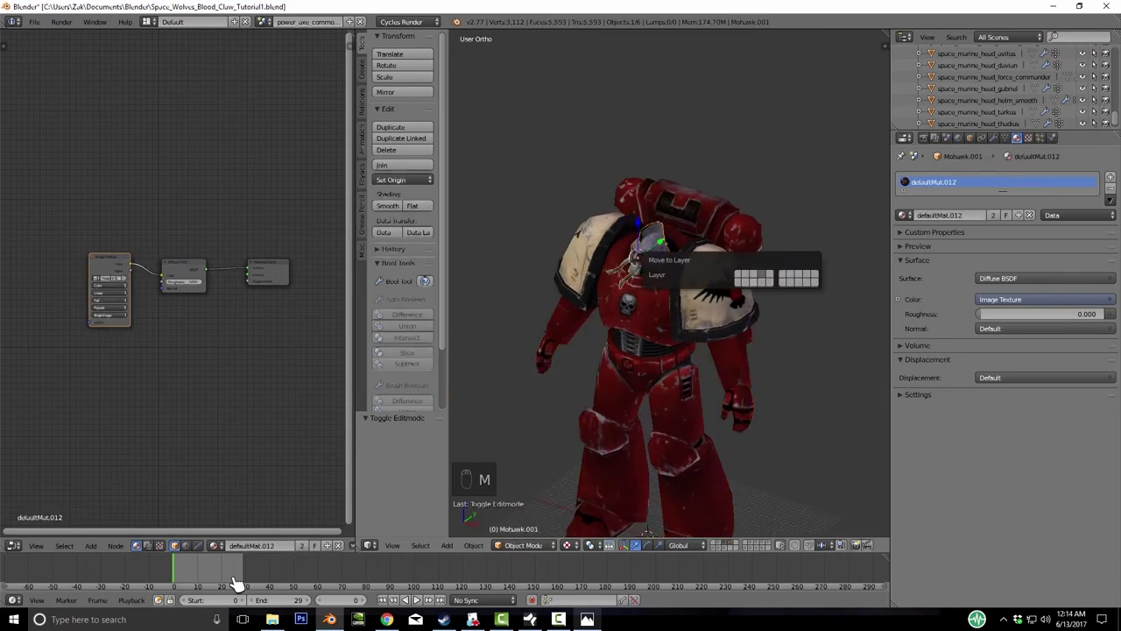
pyautogui.press('2')
pyautogui.press('2')
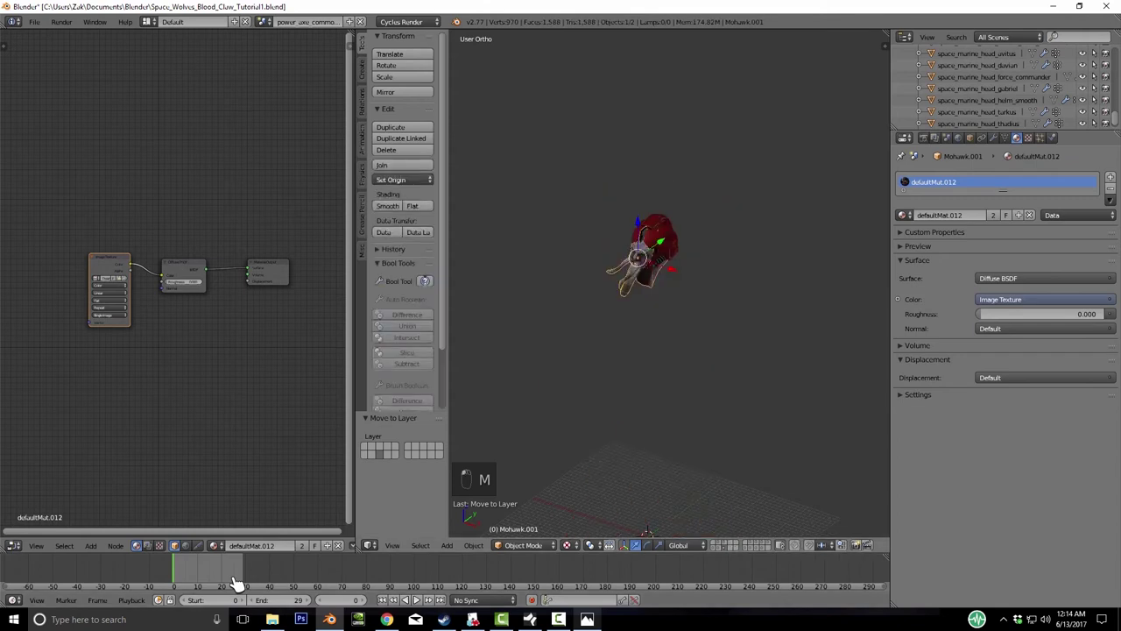
pyautogui.press('m')
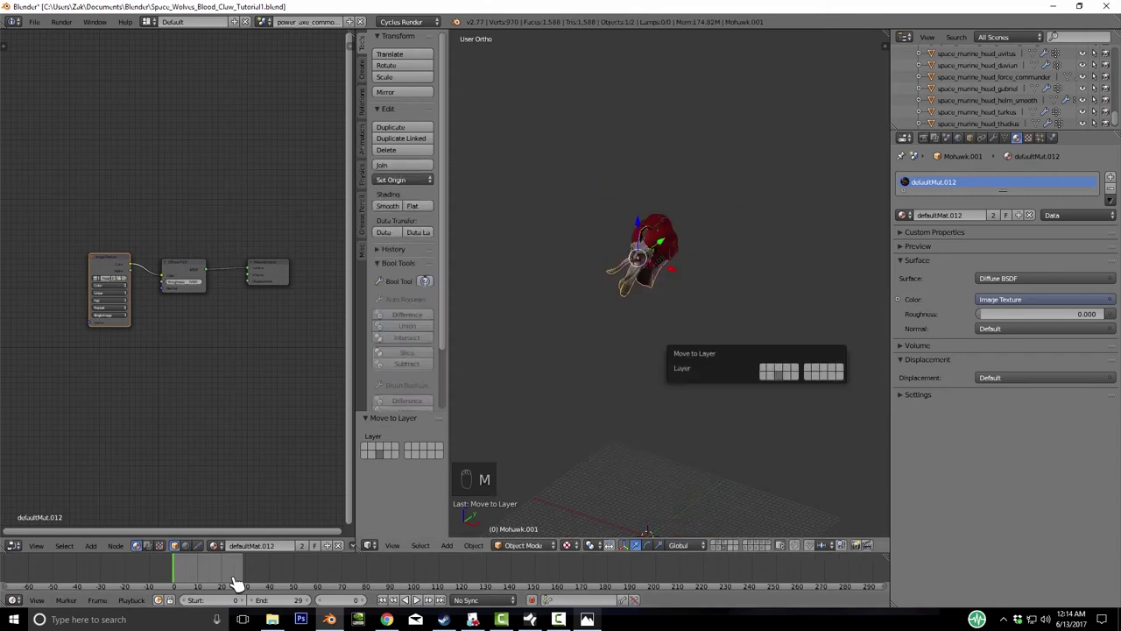
pyautogui.press('3')
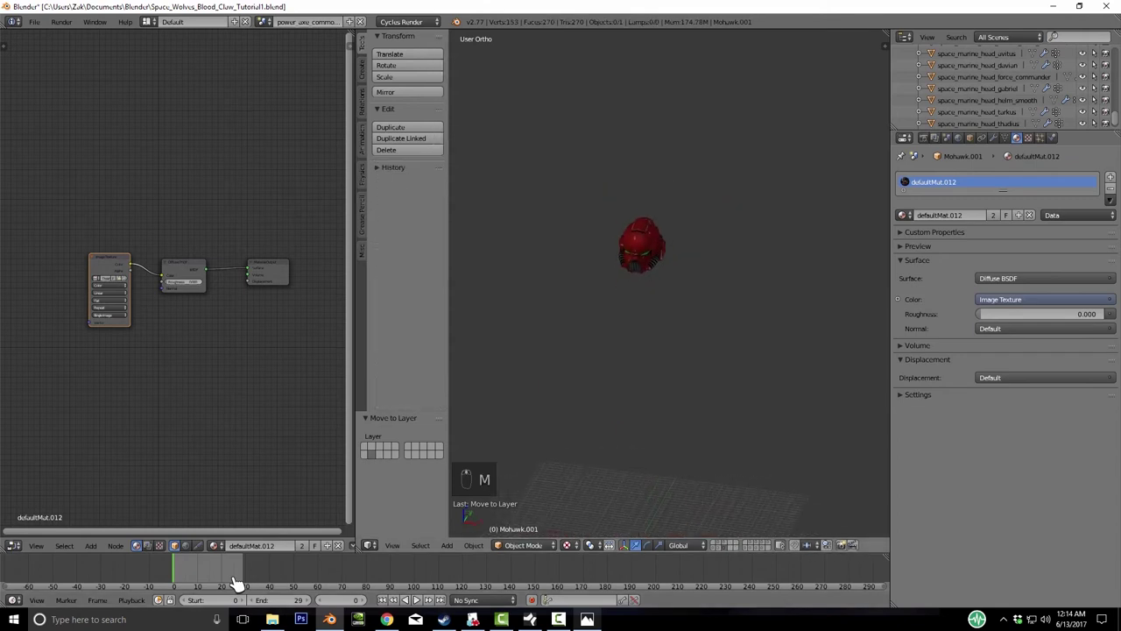
# - Delete the armoured axe body on layer 1
pyautogui.press('1')
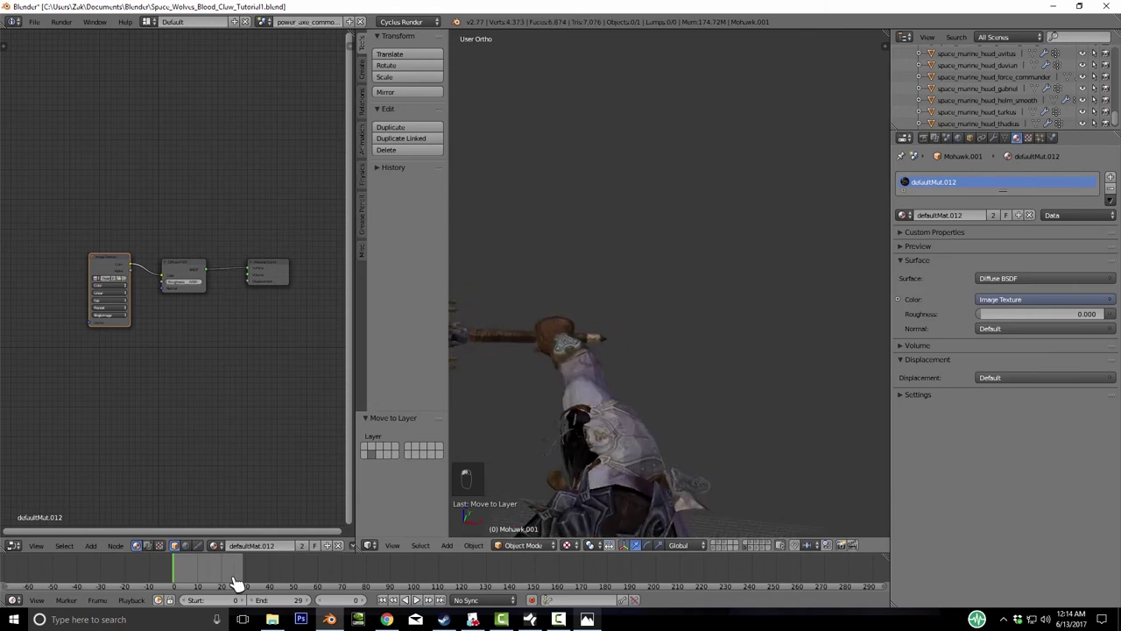
pyautogui.press('a')
pyautogui.press('Delete')
pyautogui.press('Return')
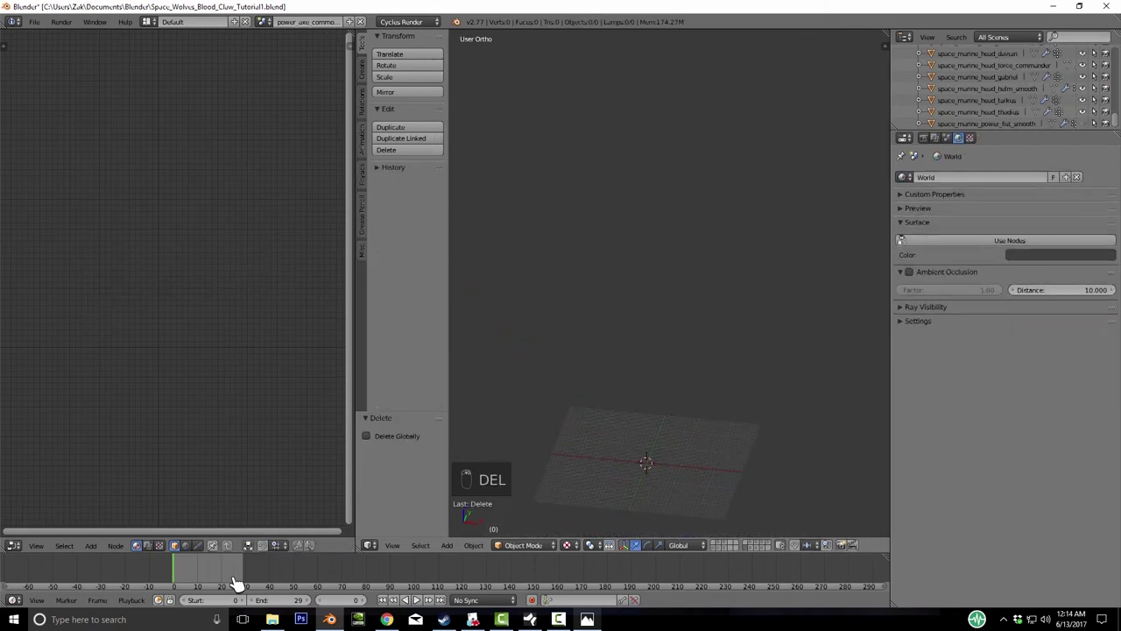
# - Show layer 2, then select and frame the TwoAxe dwarf model
pyautogui.press('2')
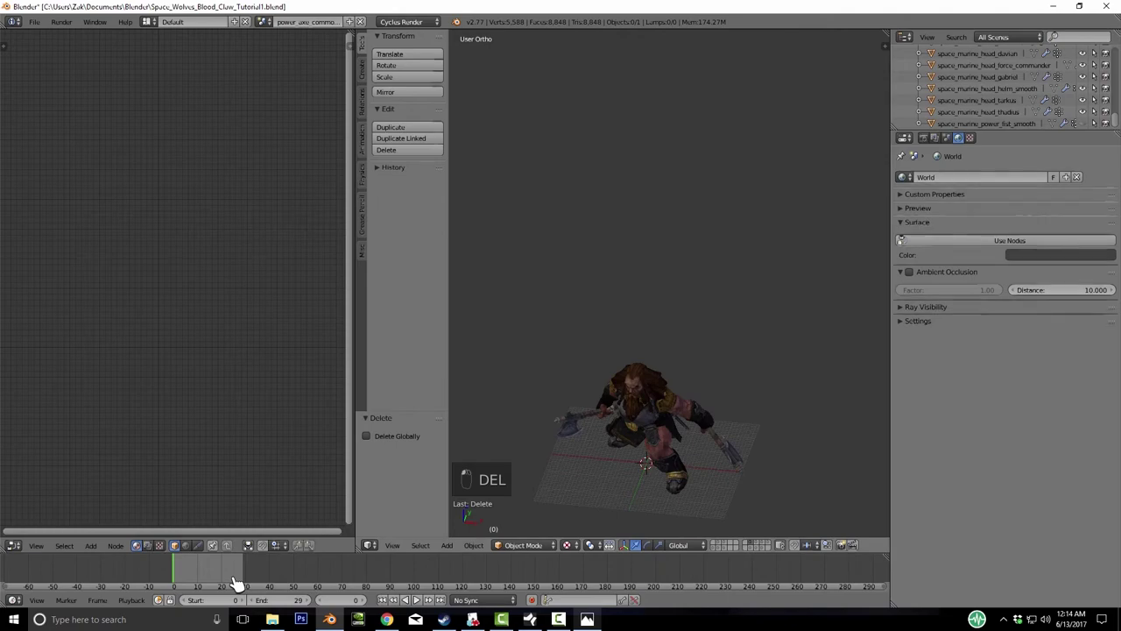
pyautogui.press('a')
pyautogui.press('KP_Decimal')
# - In Edit Mode, circle-select the dwarf's eyes and nose and grow it over the face
pyautogui.press('Tab')
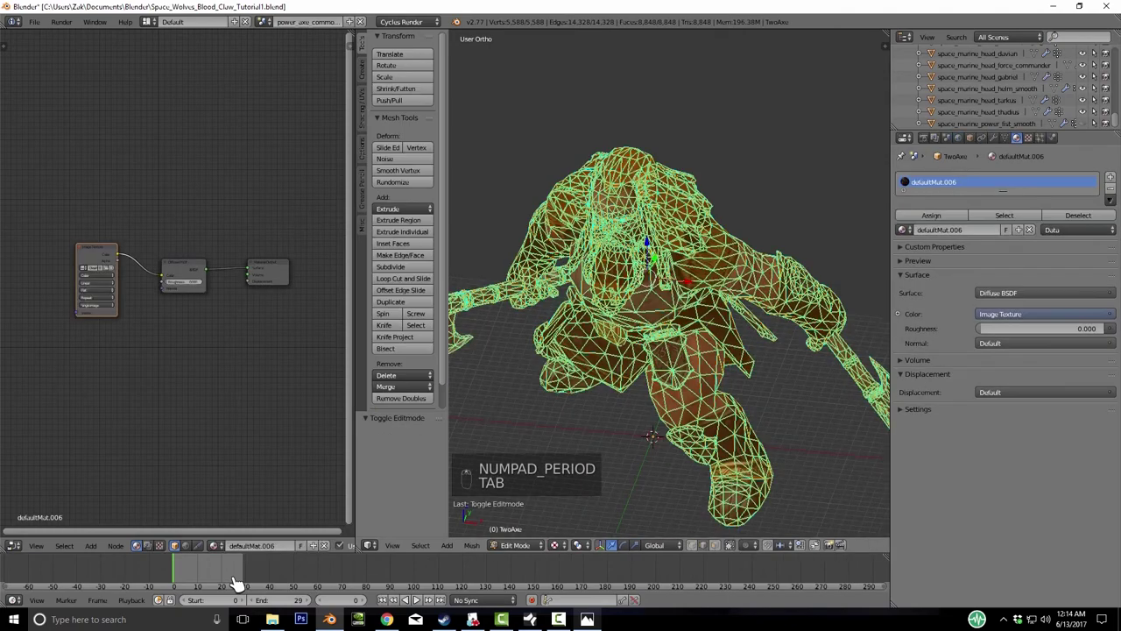
pyautogui.press('a')
pyautogui.press('a')
pyautogui.scroll(5, 669, 280)
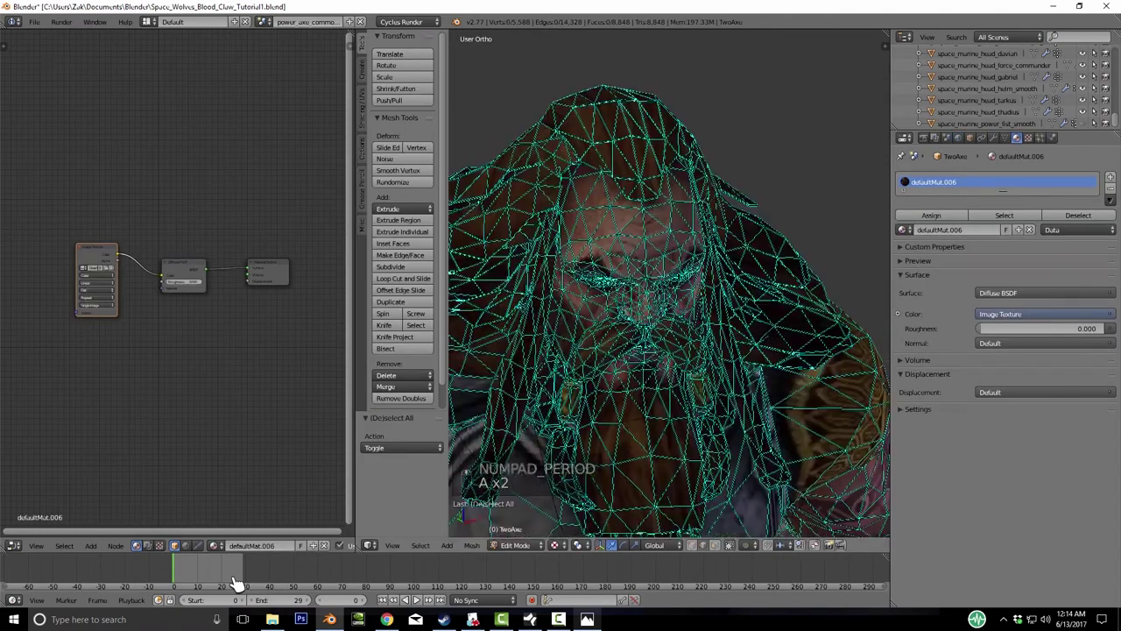
pyautogui.press('c')
pyautogui.moveTo(574, 257)
pyautogui.mouseDown()
pyautogui.moveTo(675, 263)
pyautogui.moveTo(591, 167)
pyautogui.mouseUp()
pyautogui.press('ctrl+KP_Add')
pyautogui.press('ctrl+KP_Add')
pyautogui.press('ctrl+KP_Add')
pyautogui.press('ctrl+KP_Add')
pyautogui.press('ctrl+KP_Add')
pyautogui.press('ctrl+KP_Add')
pyautogui.press('ctrl+KP_Add')
pyautogui.press('ctrl+KP_Add')
pyautogui.press('ctrl+KP_Add')
pyautogui.press('ctrl+KP_Add')
pyautogui.press('ctrl+KP_Add')
pyautogui.press('ctrl+KP_Add')
pyautogui.press('ctrl+KP_Add')
pyautogui.press('ctrl+KP_Add')
pyautogui.press('ctrl+KP_Add')
pyautogui.press('ctrl+KP_Add')
pyautogui.press('ctrl+KP_Add')
pyautogui.press('ctrl+KP_Add')
pyautogui.press('ctrl+KP_Add')
pyautogui.press('ctrl+KP_Add')
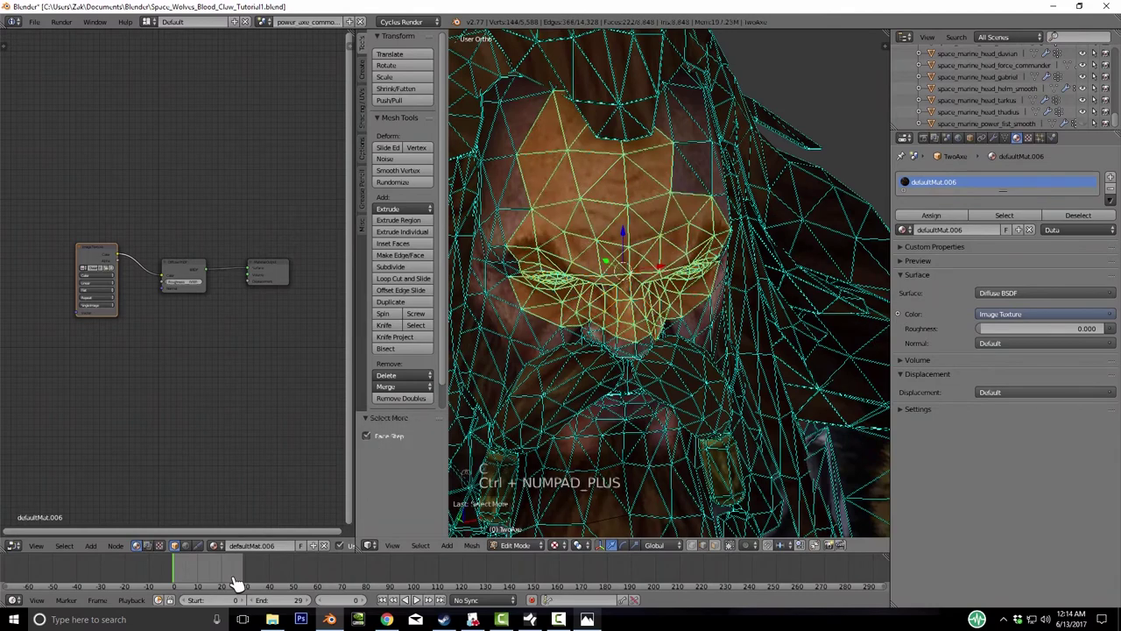
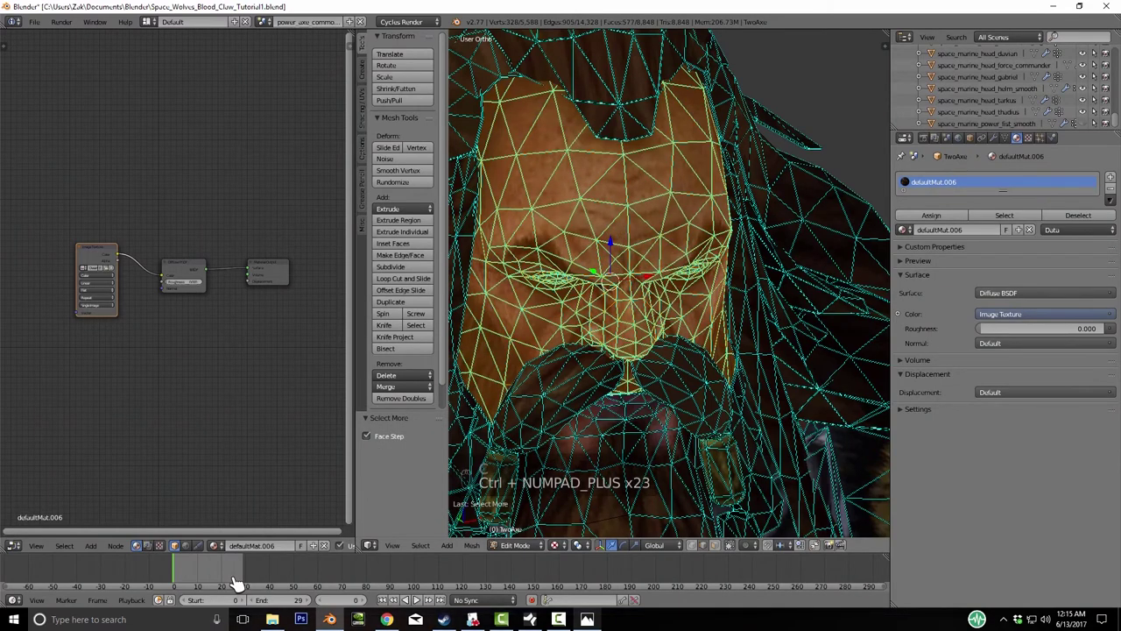
# - Box-select the forehead and hair, grow the selection across the dwarf's head, and frame it
pyautogui.scroll(-5, 670, 280)
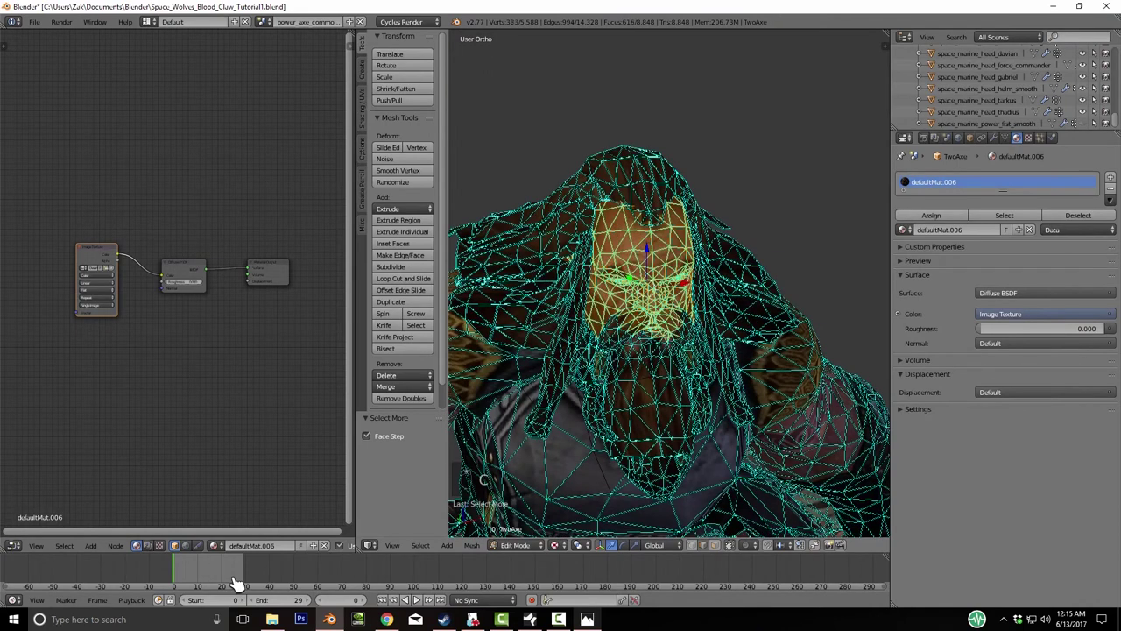
pyautogui.moveTo(627, 350)
pyautogui.mouseDown()
pyautogui.moveTo(607, 354)
pyautogui.moveTo(578, 329)
pyautogui.moveTo(550, 245)
pyautogui.moveTo(631, 175)
pyautogui.moveTo(701, 224)
pyautogui.moveTo(722, 285)
pyautogui.mouseUp()
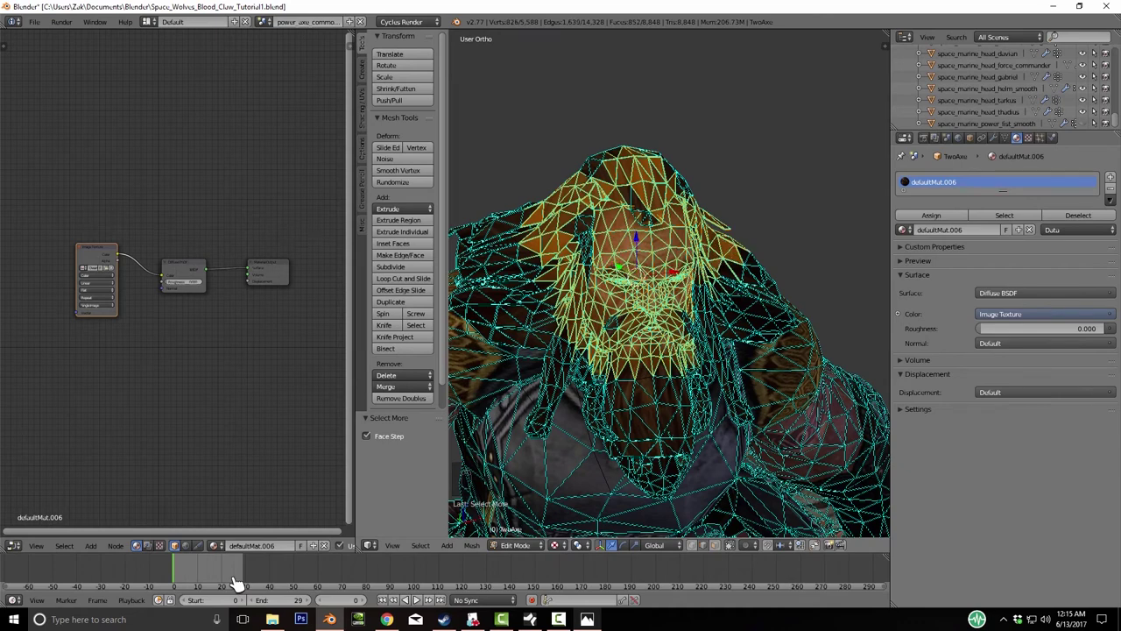
pyautogui.press('ctrl+KP_Add')
pyautogui.press('ctrl+KP_Add')
pyautogui.press('ctrl+KP_Add')
pyautogui.press('ctrl+KP_Add')
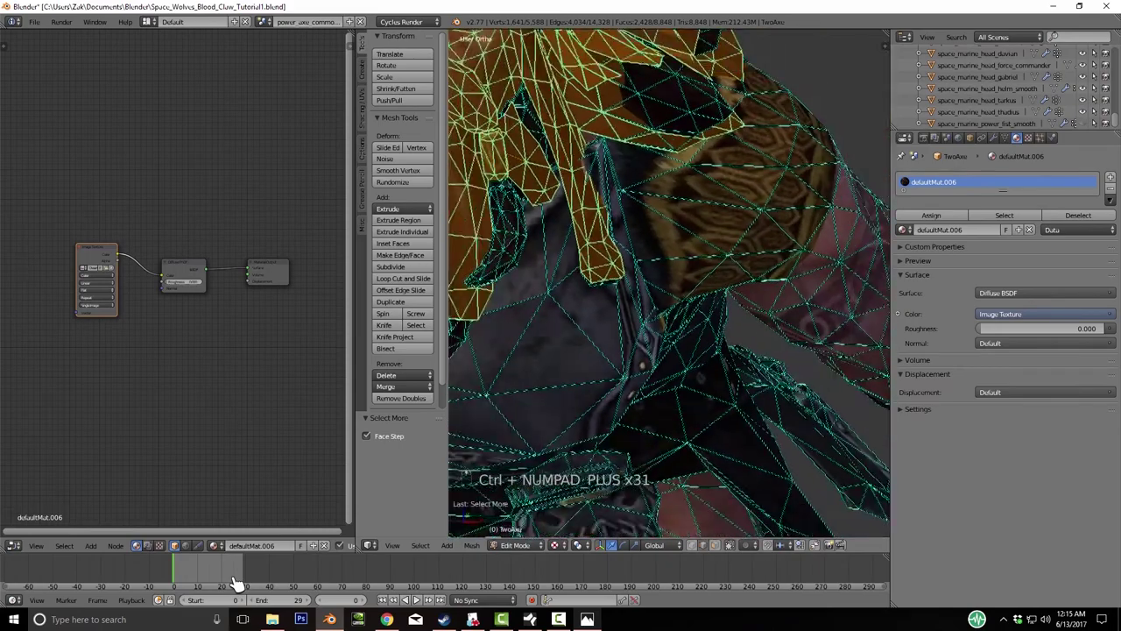
pyautogui.press('KP_Decimal')
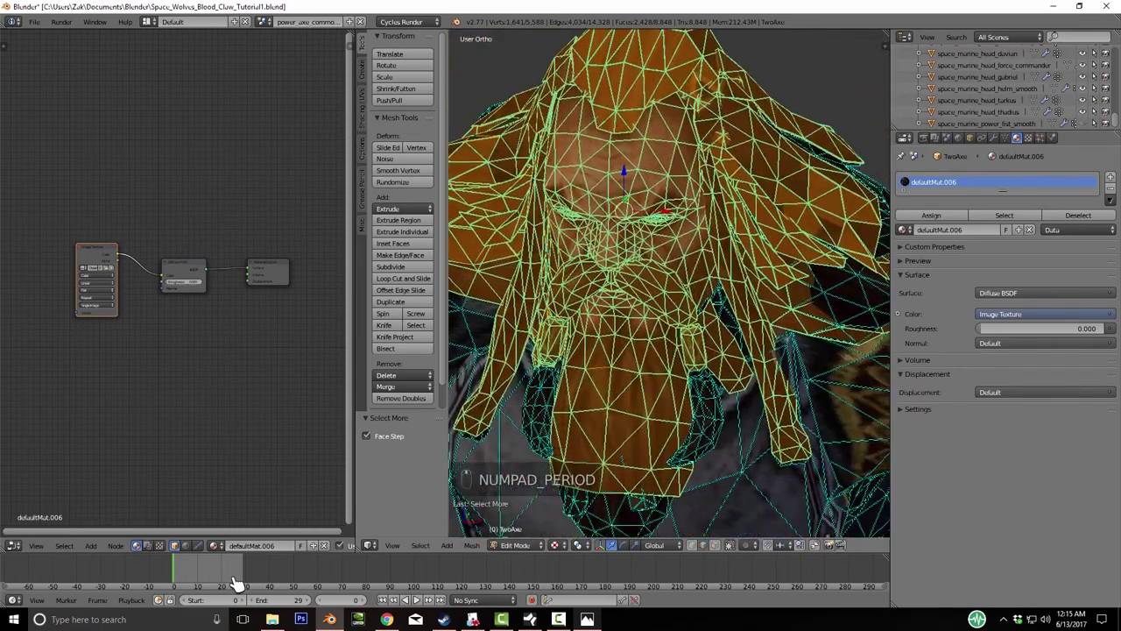
pyautogui.press('g')
pyautogui.rightClick(237, 583)
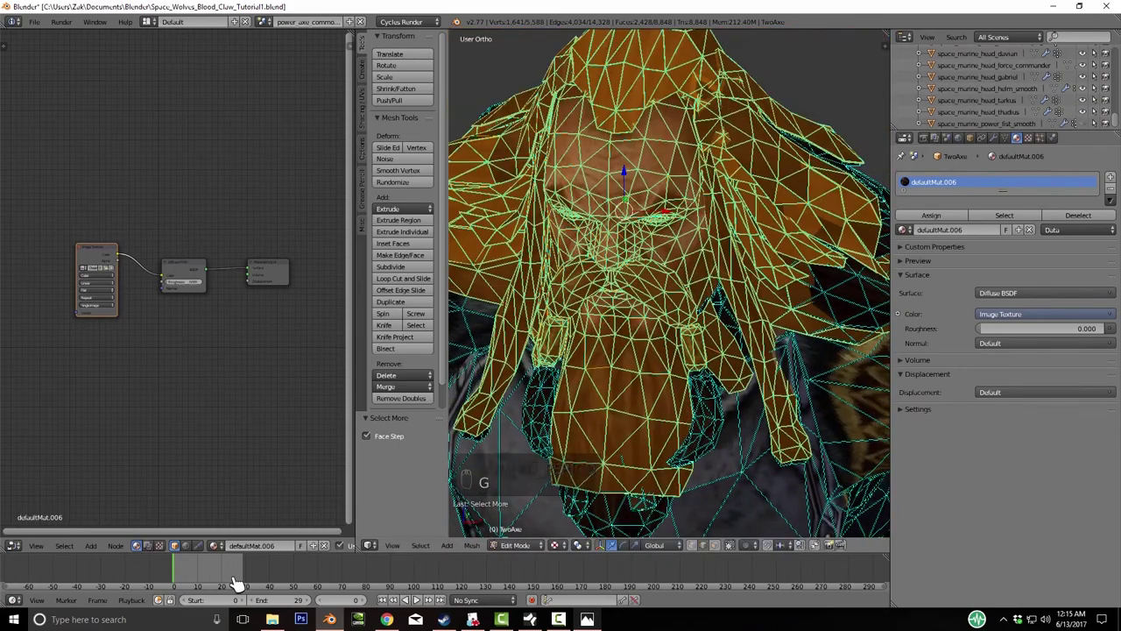
# - Add the linked hair and beard pieces to the head selection
pyautogui.press('l')
pyautogui.press('l')
pyautogui.press('l')
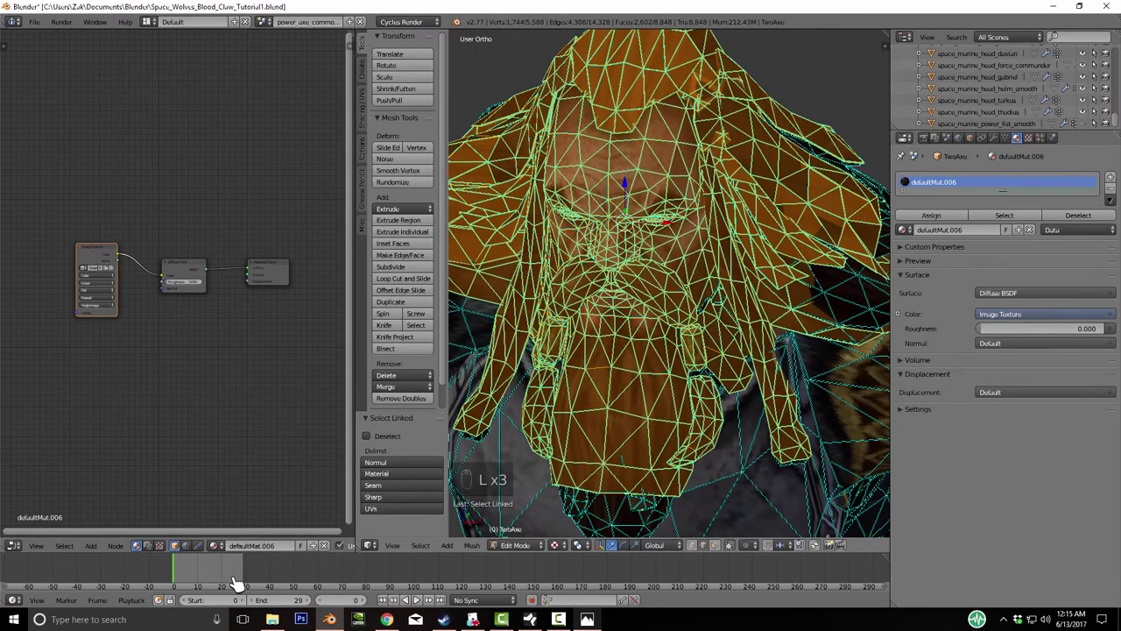
pyautogui.press('l')
pyautogui.press('l')
pyautogui.press('l')
pyautogui.moveTo(236, 582); pyautogui.dragTo(237, 583, button='middle')
pyautogui.press('l')
pyautogui.press('l')
# - Hide the selected head to check the remaining chest mesh, then undo the hide
pyautogui.press('g')
pyautogui.press('h')
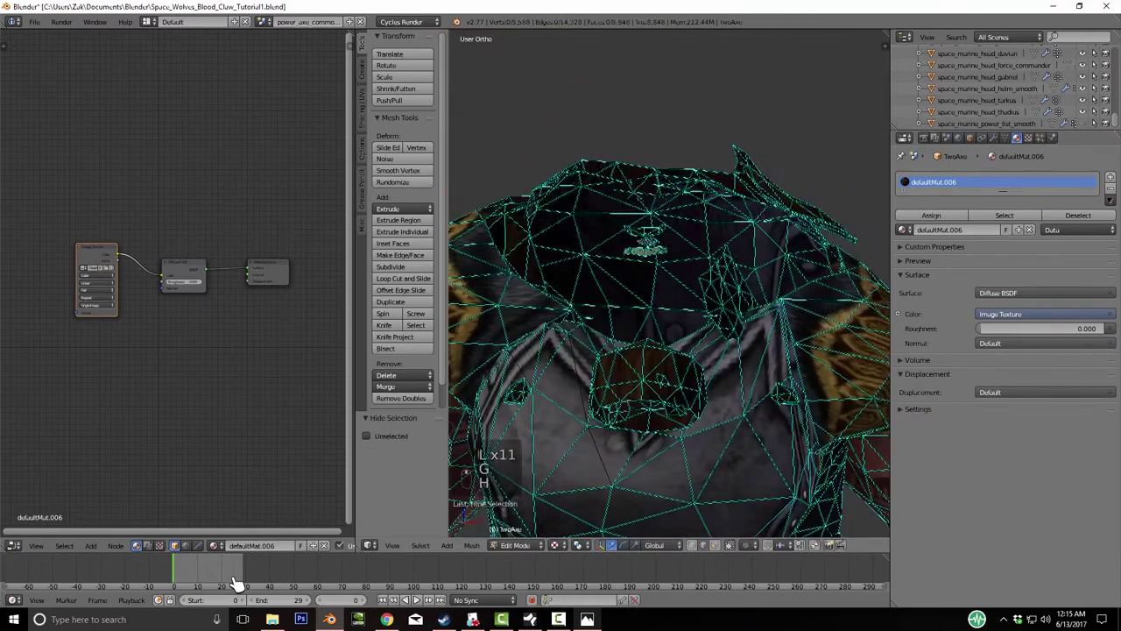
pyautogui.hotkey('ctrl', 'z')
pyautogui.moveTo(237, 583); pyautogui.dragTo(236, 583, button='middle')
# - In wireframe, grow the head selection another ring and test-lift it
pyautogui.press('z')
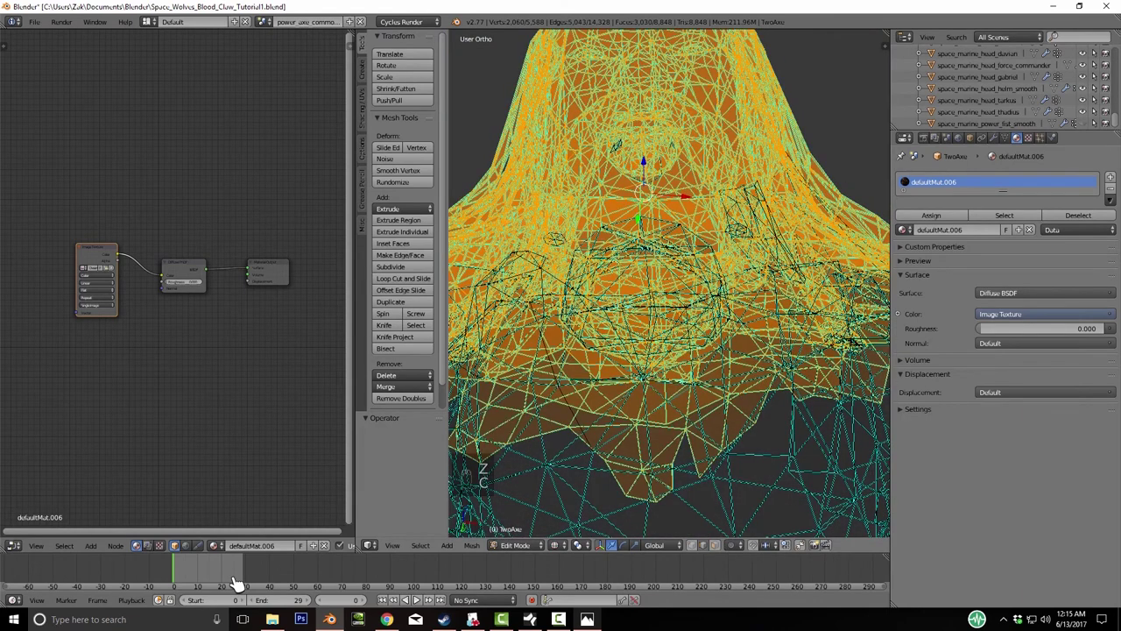
pyautogui.press('ctrl+KP_Add')
pyautogui.press('ctrl+KP_Add')
pyautogui.press('ctrl+KP_Add')
pyautogui.press('ctrl+KP_Add')
pyautogui.press('ctrl+KP_Add')
pyautogui.press('ctrl+KP_Add')
pyautogui.press('z')
pyautogui.press('g')
pyautogui.press('z')
pyautogui.press('Escape')
# - Extend the selection over the small chin and neck pieces by circle-selecting and repeatedly growing
pyautogui.scroll(6, 670, 284)
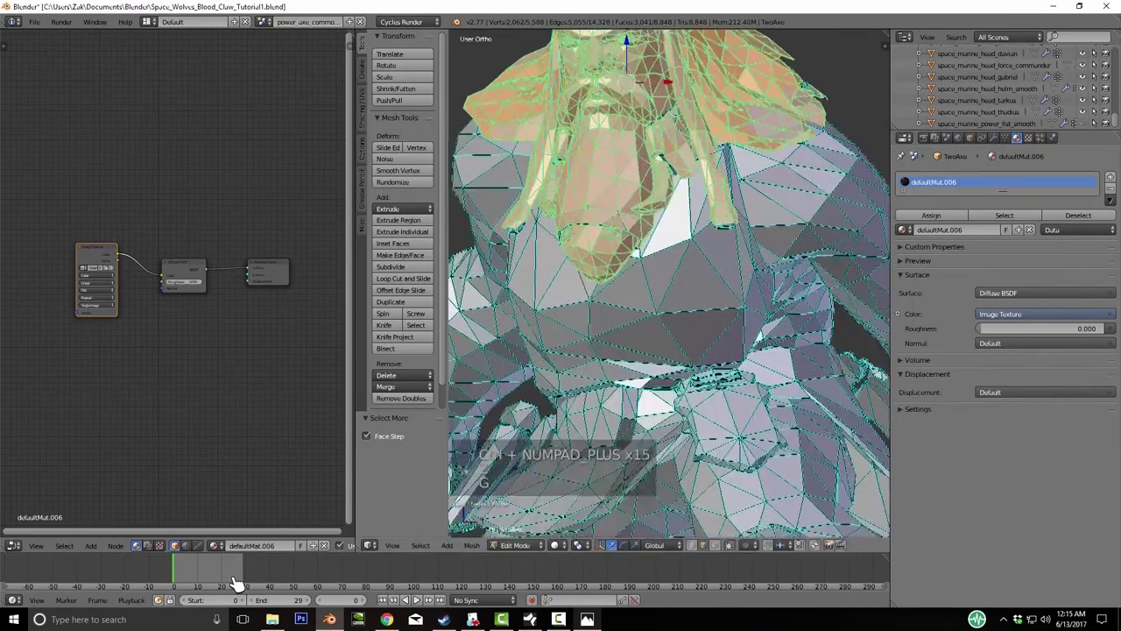
pyautogui.moveTo(670, 284); pyautogui.dragTo(648, 263, button='middle')
pyautogui.press('g')
pyautogui.rightClick(237, 583)
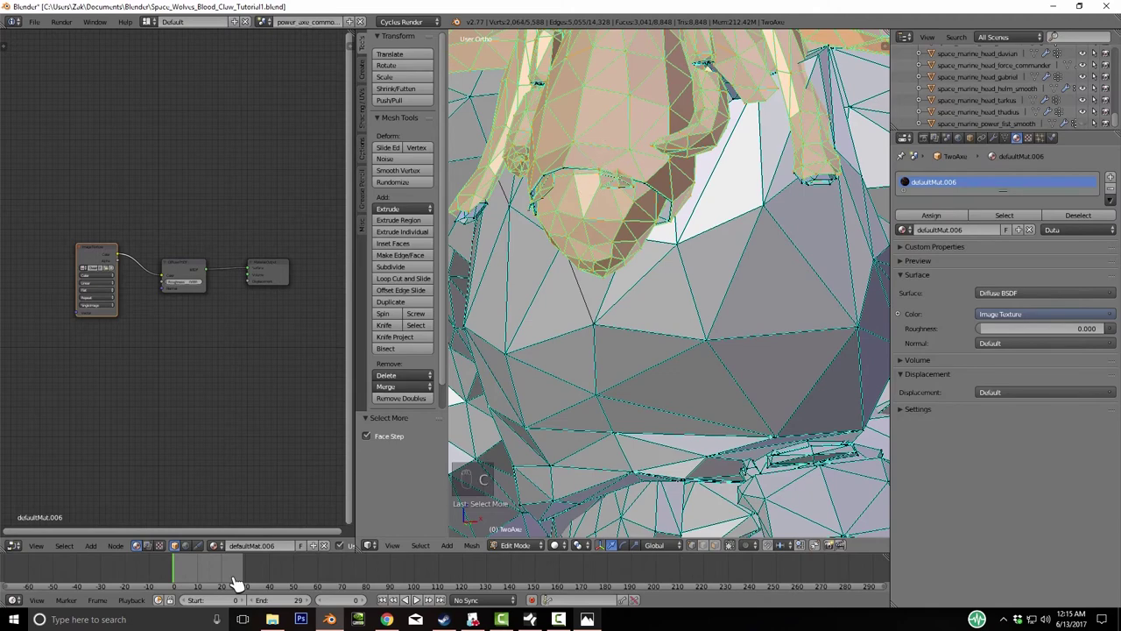
pyautogui.press('ctrl+KP_Add')
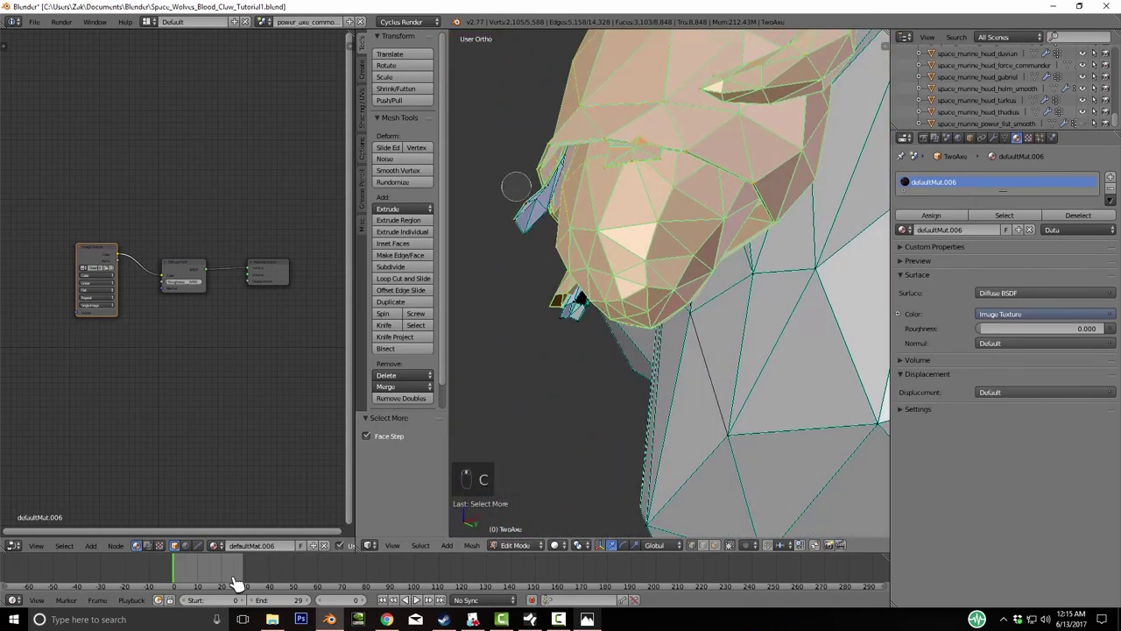
pyautogui.press('ctrl+KP_Add')
pyautogui.press('ctrl+KP_Add')
pyautogui.press('ctrl+KP_Add')
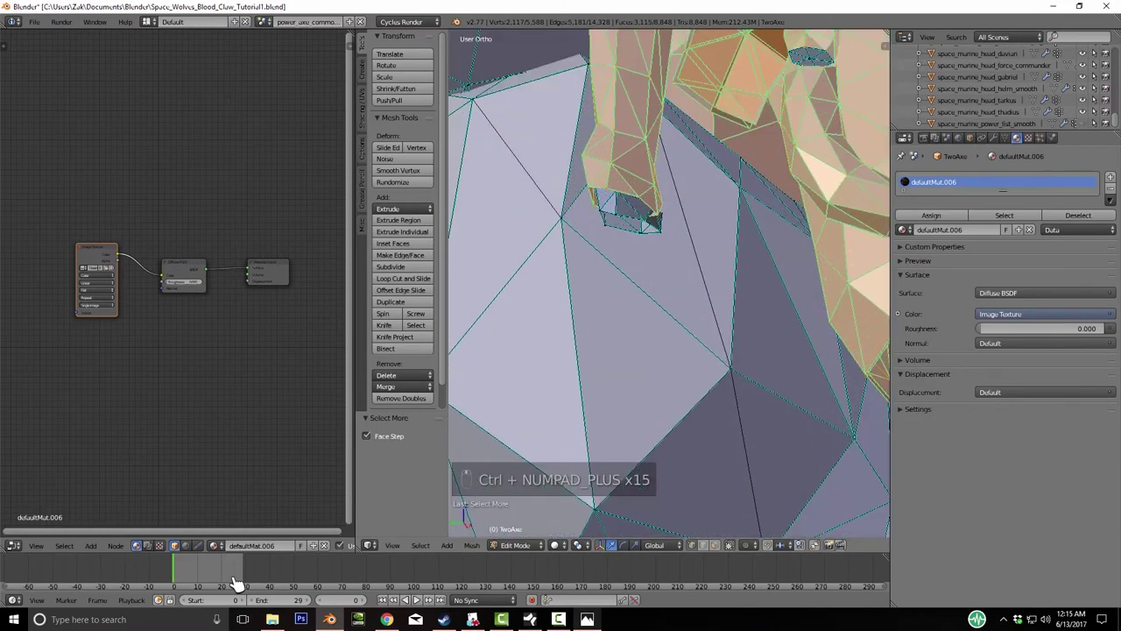
pyautogui.press('c')
pyautogui.press('ctrl+KP_Add')
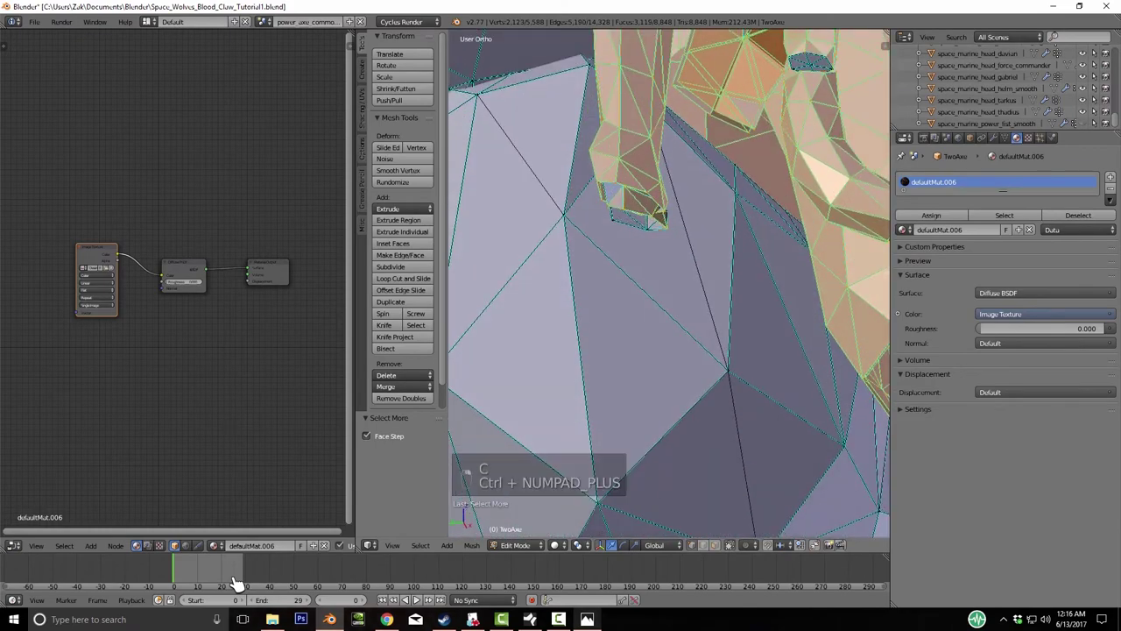
pyautogui.press('ctrl+KP_Add')
pyautogui.press('ctrl+KP_Add')
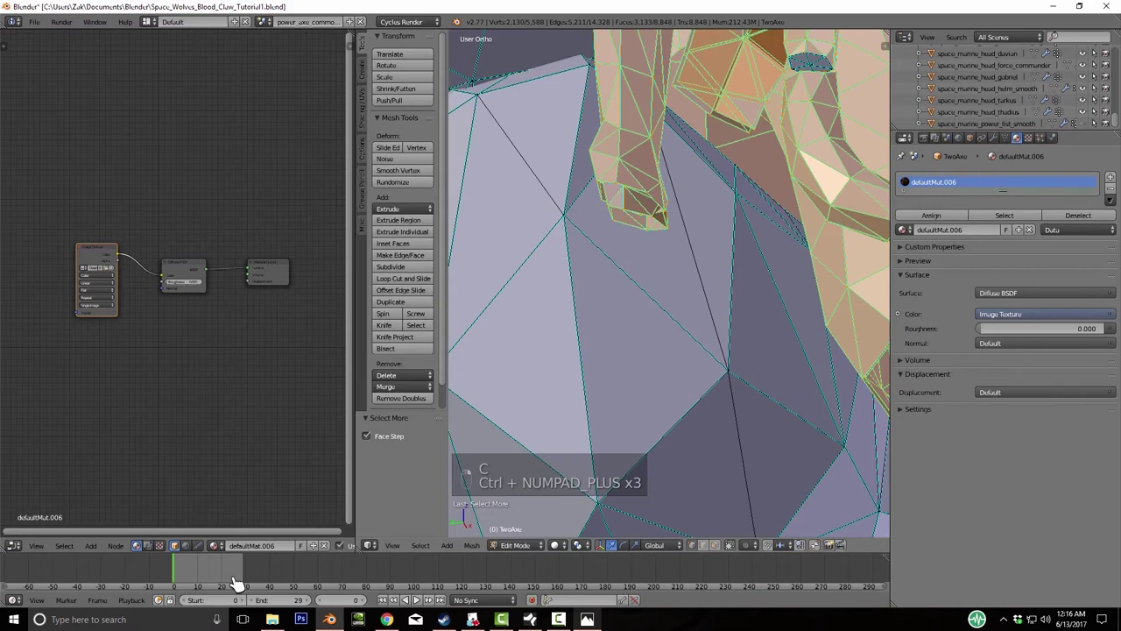
pyautogui.press('ctrl+KP_Add')
pyautogui.press('ctrl+KP_Add')
pyautogui.press('ctrl+KP_Add')
pyautogui.press('ctrl+KP_Add')
pyautogui.press('ctrl+KP_Add')
pyautogui.press('ctrl+KP_Add')
pyautogui.press('ctrl+KP_Add')
pyautogui.press('ctrl+KP_Add')
pyautogui.press('ctrl+KP_Add')
pyautogui.press('ctrl+KP_Add')
pyautogui.press('ctrl+KP_Add')
pyautogui.press('ctrl+KP_Add')
pyautogui.press('ctrl+KP_Add')
pyautogui.press('ctrl+KP_Add')
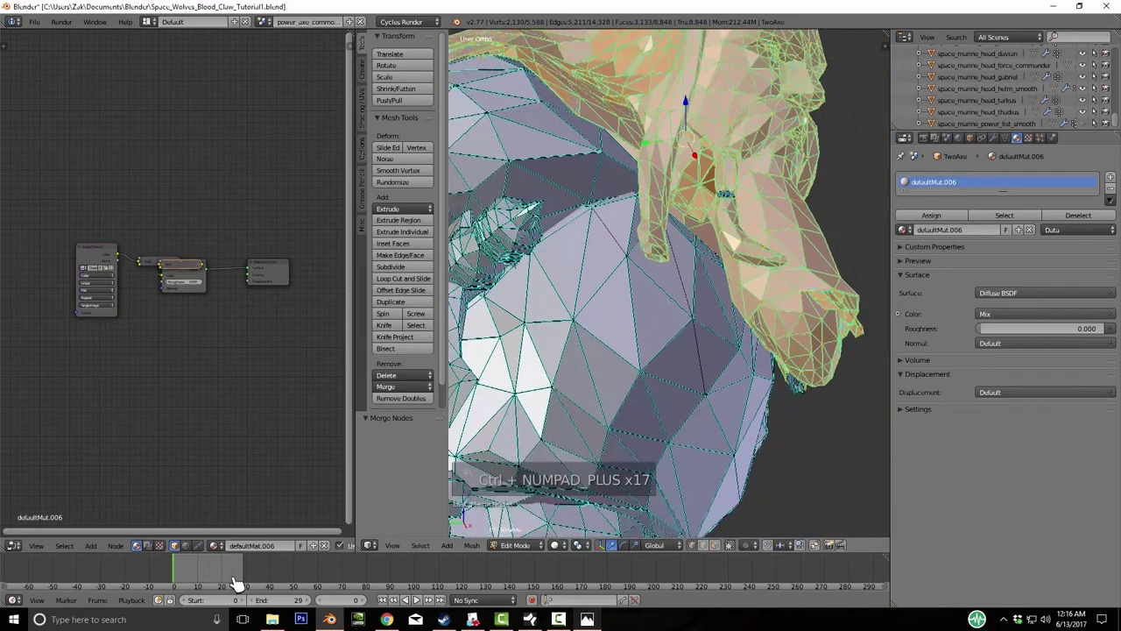
# - Delete the stray Mix node and reconnect Image Texture Color to Diffuse BSDF Color
pyautogui.moveTo(181, 263); pyautogui.dragTo(158, 210)
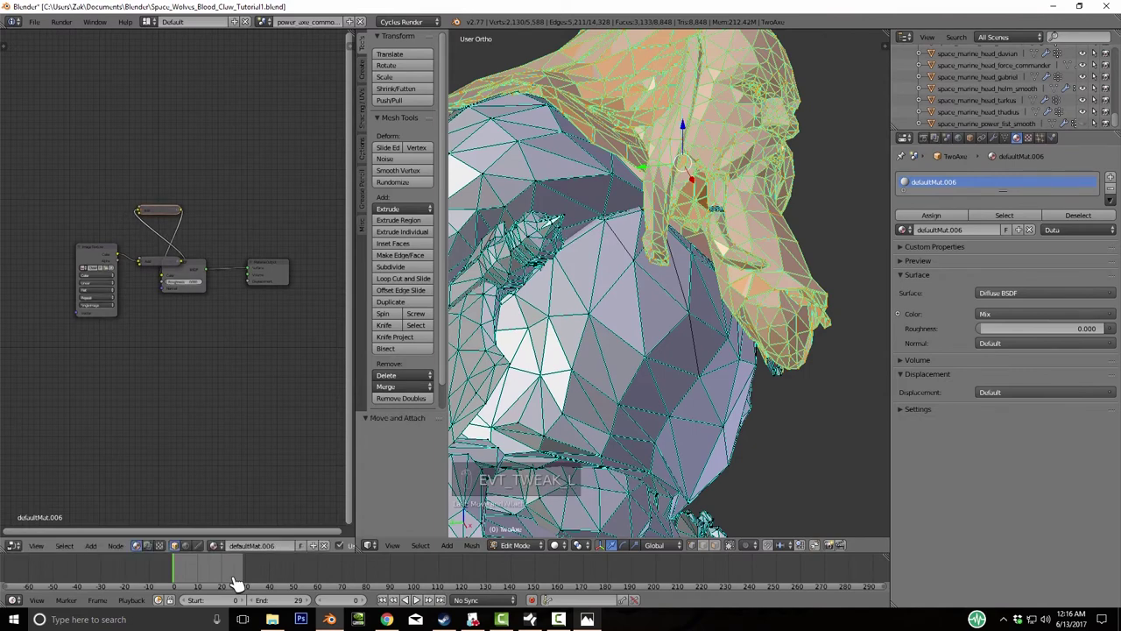
pyautogui.press('Delete')
pyautogui.press('Delete')
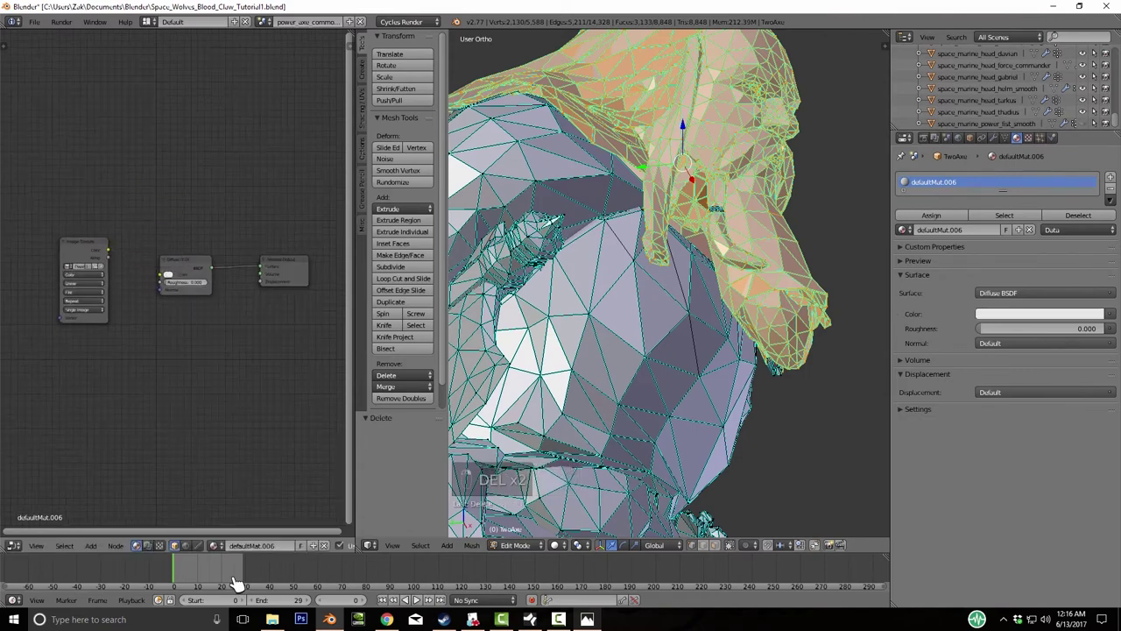
pyautogui.moveTo(109, 250); pyautogui.dragTo(161, 274)
# - Select the linked geometry around the front of the bearded face
pyautogui.moveTo(666, 289); pyautogui.dragTo(701, 263, button='middle')
pyautogui.scroll(3, 617, 259)
pyautogui.press('l')
pyautogui.press('l')
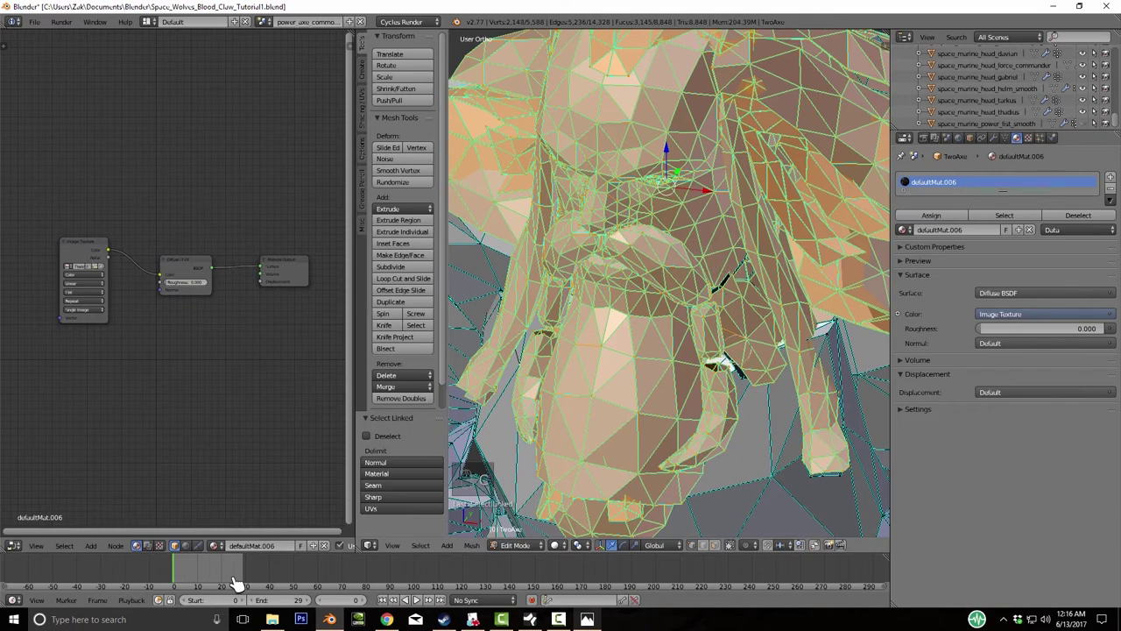
# - Grow the head selection and add linked faces, checking from side and three-quarter views
pyautogui.press('ctrl+KP_Add')
pyautogui.press('ctrl+KP_Add')
pyautogui.press('ctrl+KP_Add')
pyautogui.press('ctrl+KP_Add')
pyautogui.press('ctrl+KP_Add')
pyautogui.press('ctrl+KP_Add')
pyautogui.press('ctrl+KP_Add')
pyautogui.press('ctrl+KP_Add')
pyautogui.press('ctrl+KP_Add')
pyautogui.press('ctrl+KP_Add')
pyautogui.press('ctrl+KP_Add')
pyautogui.press('ctrl+KP_Add')
pyautogui.press('ctrl+KP_Add')
pyautogui.press('ctrl+KP_Add')
pyautogui.press('ctrl+KP_Add')
pyautogui.press('ctrl+KP_Add')
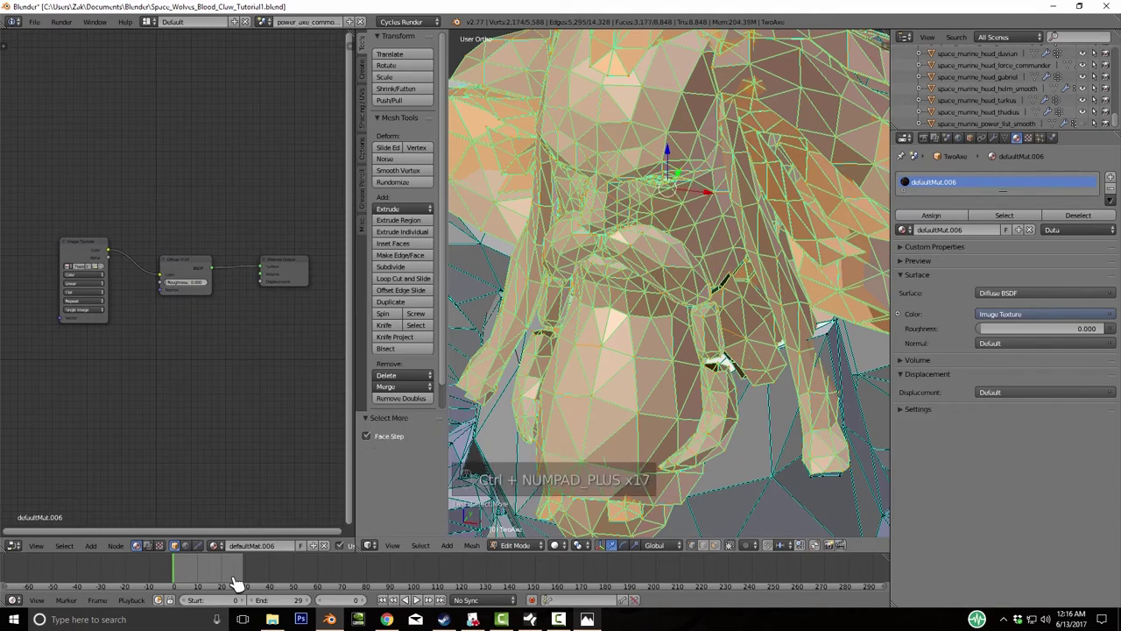
pyautogui.scroll(-5, 669, 280)
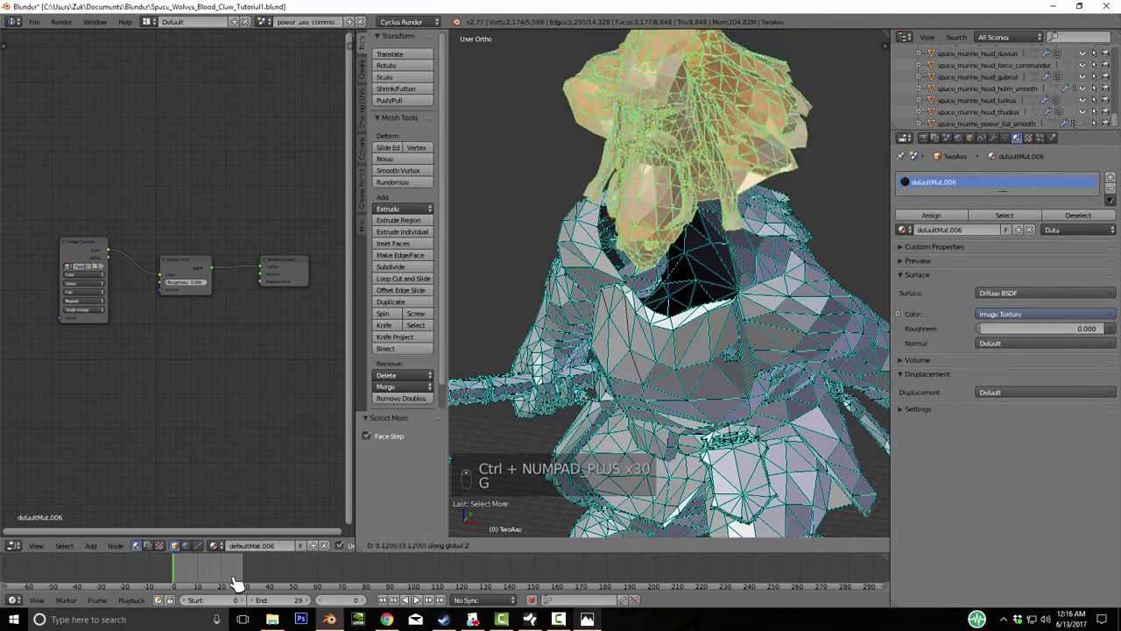
pyautogui.press('g')
pyautogui.moveTo(669, 280); pyautogui.dragTo(578, 282, button='middle')
pyautogui.scroll(6, 578, 282)
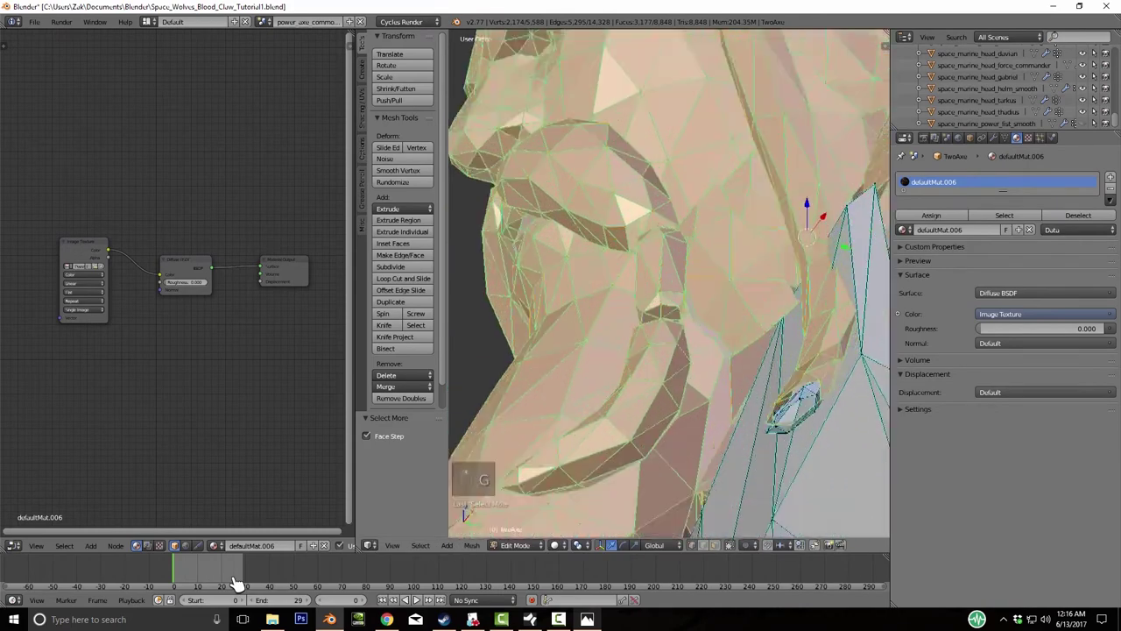
pyautogui.press('l')
pyautogui.scroll(-5, 578, 282)
pyautogui.moveTo(578, 282); pyautogui.dragTo(657, 263, button='middle')
pyautogui.scroll(5, 657, 263)
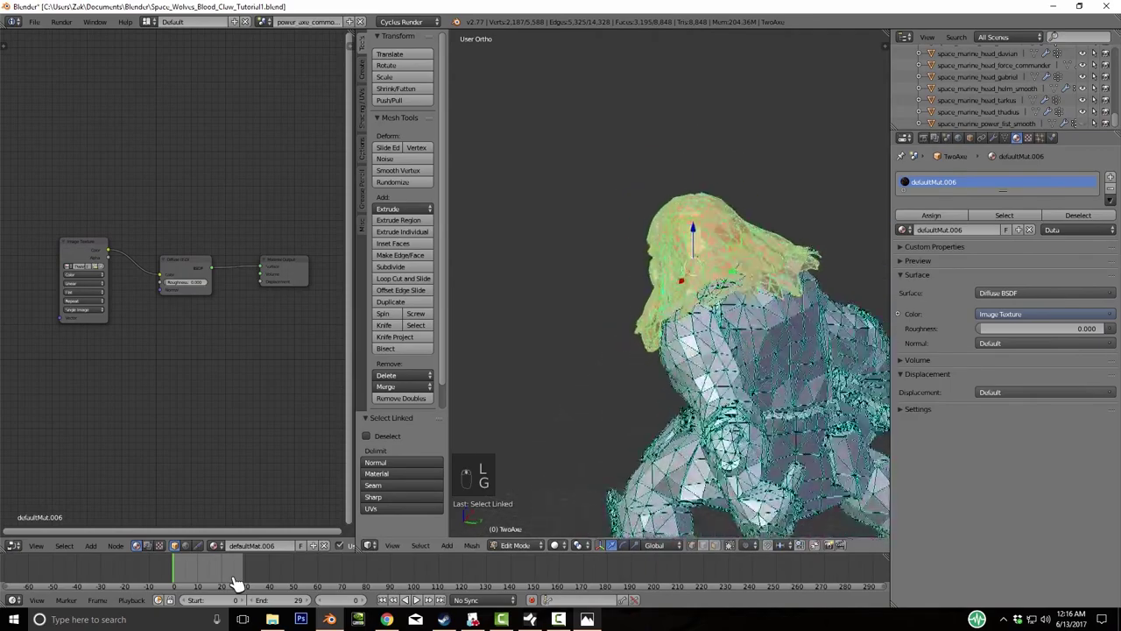
# - Grow the head selection further and deselect the linked torso faces
pyautogui.press('g')
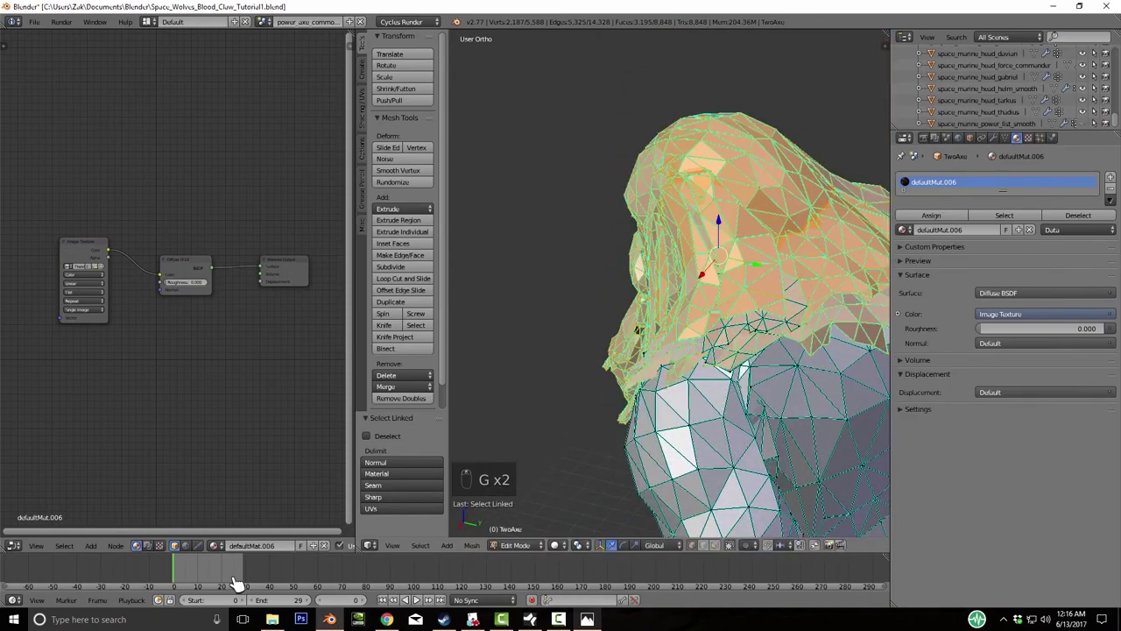
pyautogui.press('z')
pyautogui.moveTo(657, 263); pyautogui.dragTo(705, 215, button='middle')
pyautogui.press('z')
pyautogui.scroll(5, 692, 236)
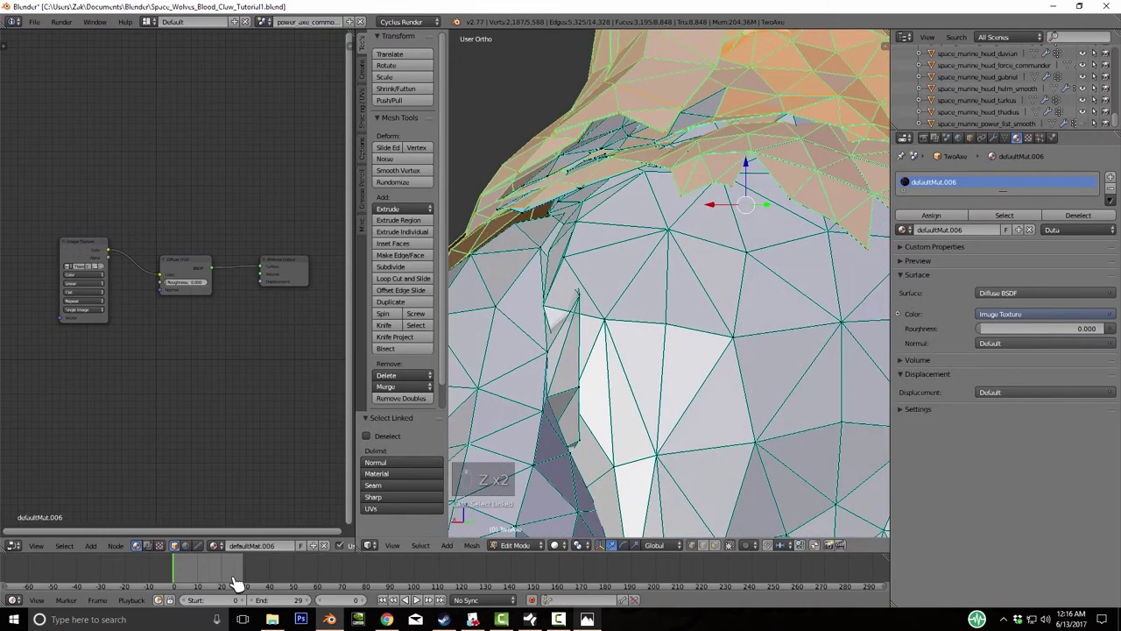
pyautogui.press('v')
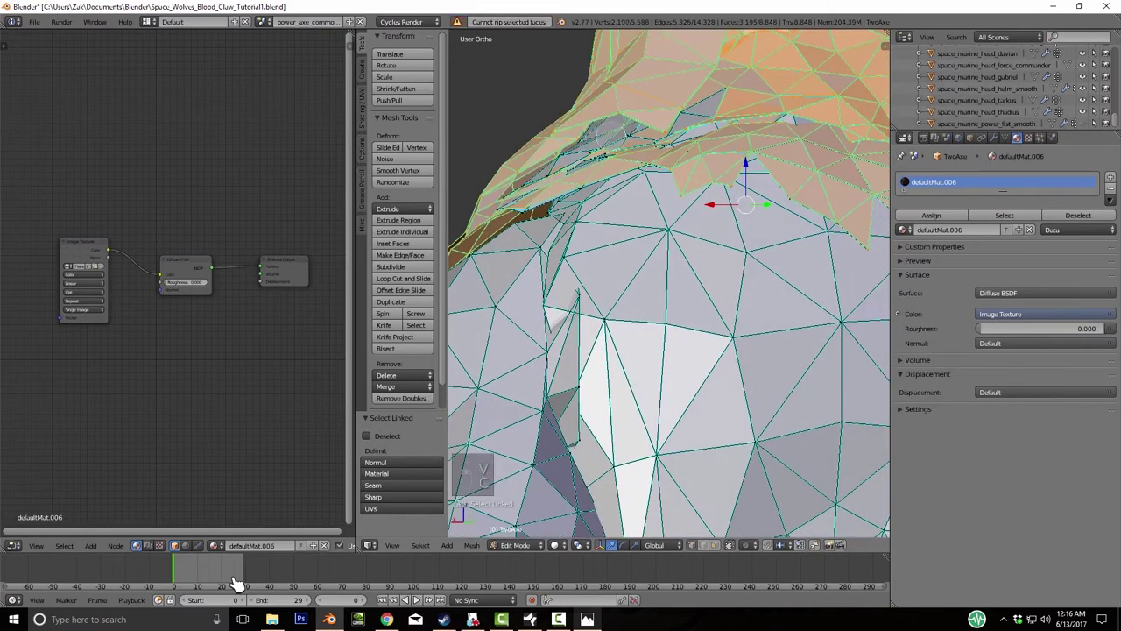
pyautogui.press('ctrl+KP_Add')
pyautogui.press('ctrl+KP_Add')
pyautogui.press('ctrl+KP_Add')
pyautogui.press('ctrl+KP_Add')
pyautogui.press('ctrl+KP_Add')
pyautogui.press('ctrl+KP_Add')
pyautogui.press('ctrl+KP_Add')
pyautogui.press('ctrl+KP_Add')
pyautogui.press('ctrl+KP_Add')
pyautogui.press('ctrl+KP_Add')
pyautogui.press('ctrl+KP_Add')
pyautogui.press('ctrl+KP_Add')
pyautogui.press('ctrl+KP_Add')
pyautogui.press('ctrl+KP_Add')
pyautogui.press('ctrl+KP_Add')
pyautogui.press('ctrl+KP_Add')
pyautogui.press('ctrl+KP_Add')
pyautogui.press('ctrl+KP_Add')
pyautogui.press('ctrl+KP_Add')
pyautogui.press('ctrl+KP_Add')
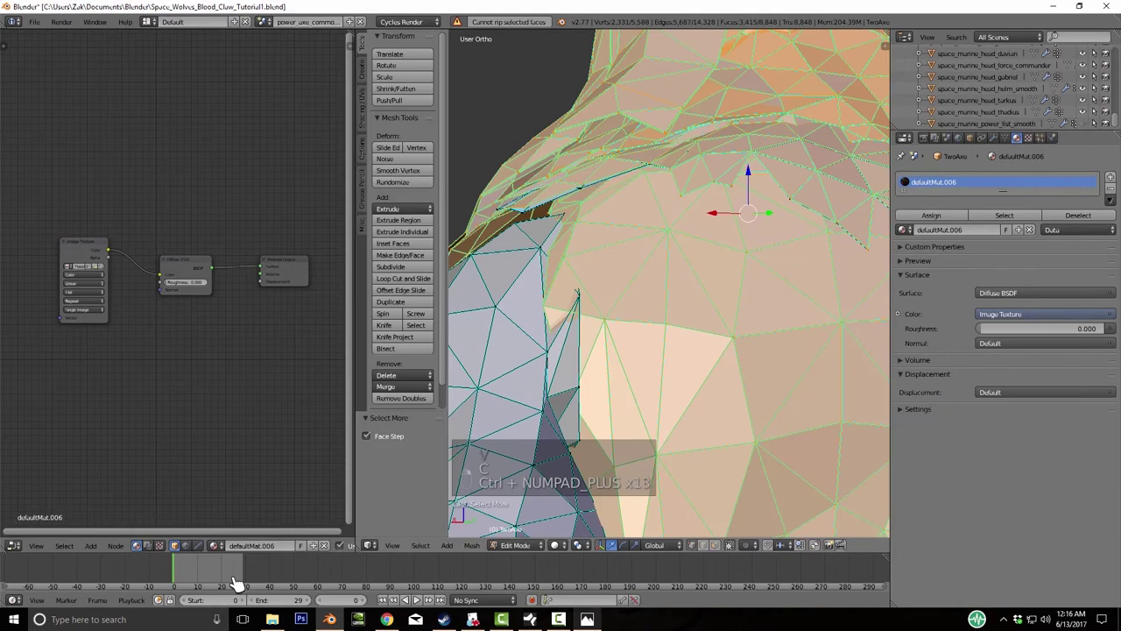
pyautogui.scroll(-7, 237, 583)
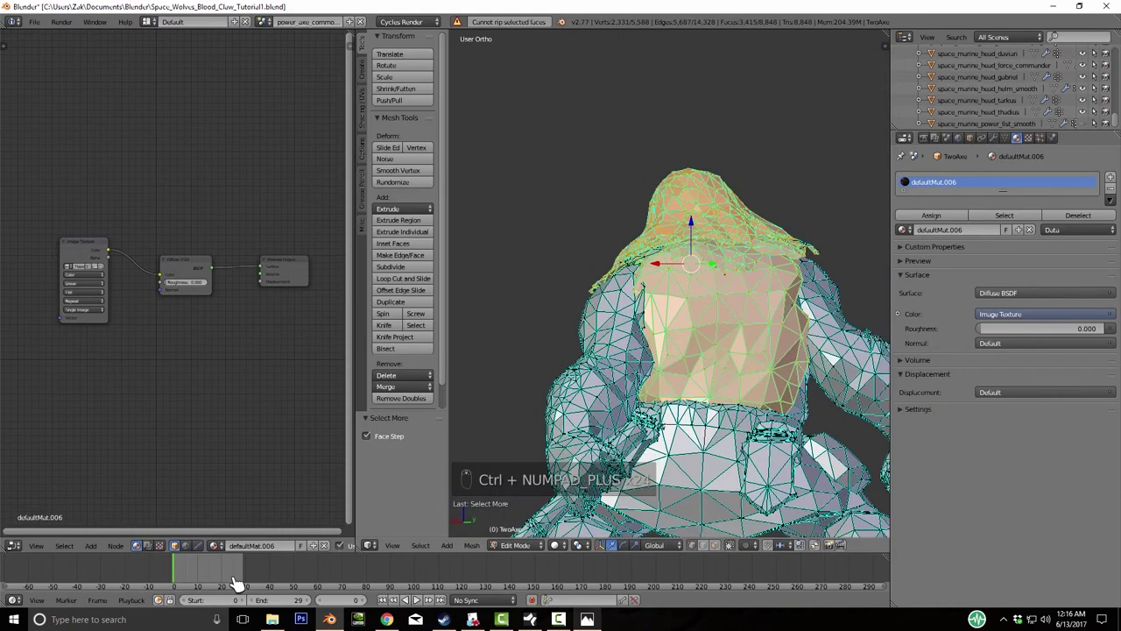
pyautogui.hotkey('shift', 'l')
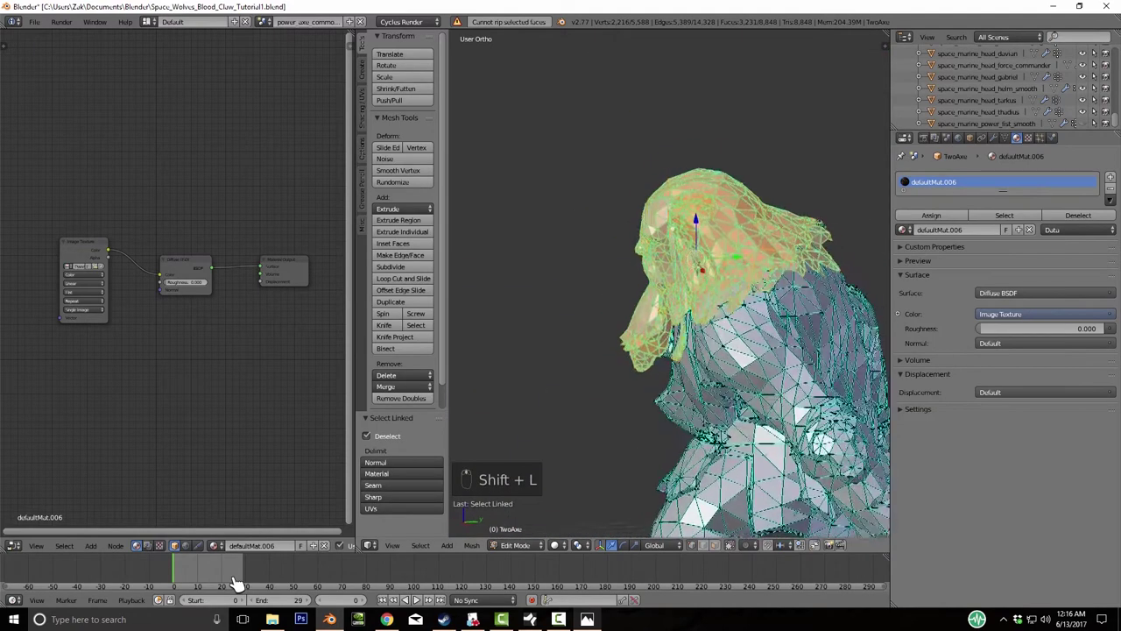
# - Grow the selection across the whole head to 2,292 vertices and bring up Separate
pyautogui.press('g')
pyautogui.press('Escape')
pyautogui.scroll(5, 237, 583)
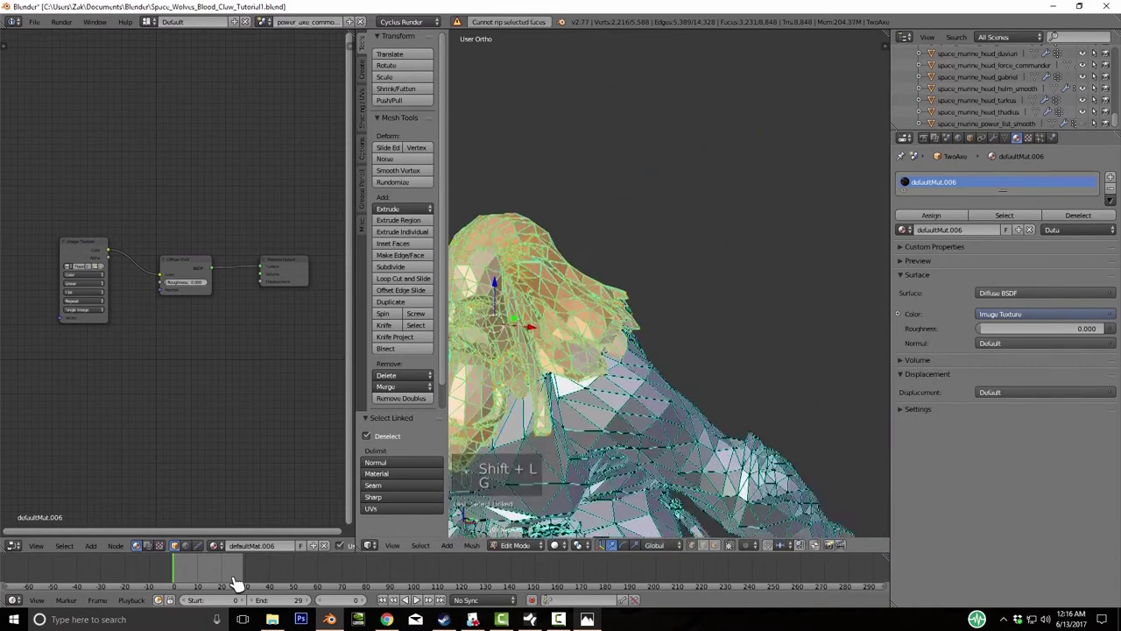
pyautogui.press('z')
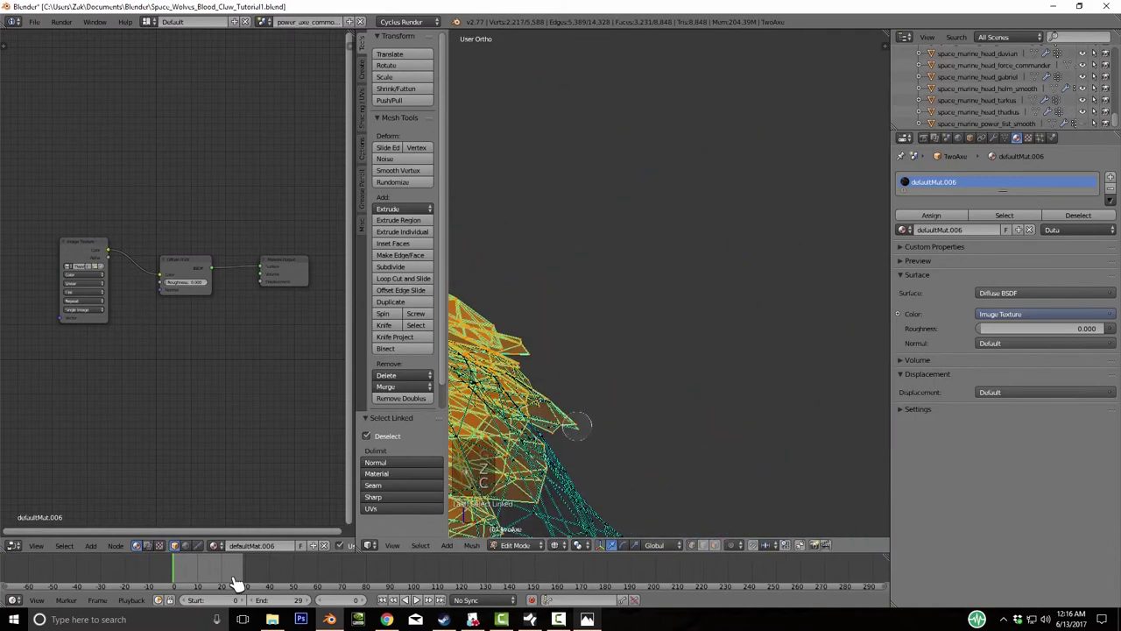
pyautogui.press('ctrl+KP_Add')
pyautogui.press('ctrl+KP_Add')
pyautogui.press('ctrl+KP_Add')
pyautogui.press('ctrl+KP_Add')
pyautogui.press('ctrl+KP_Add')
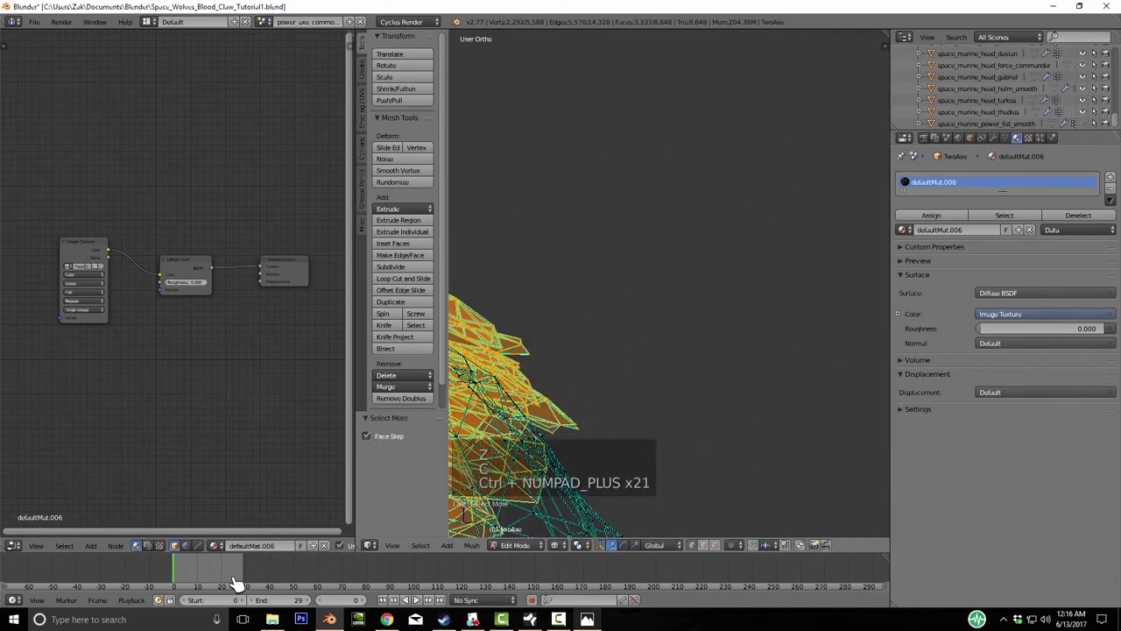
pyautogui.scroll(-5, 236, 582)
pyautogui.press('z')
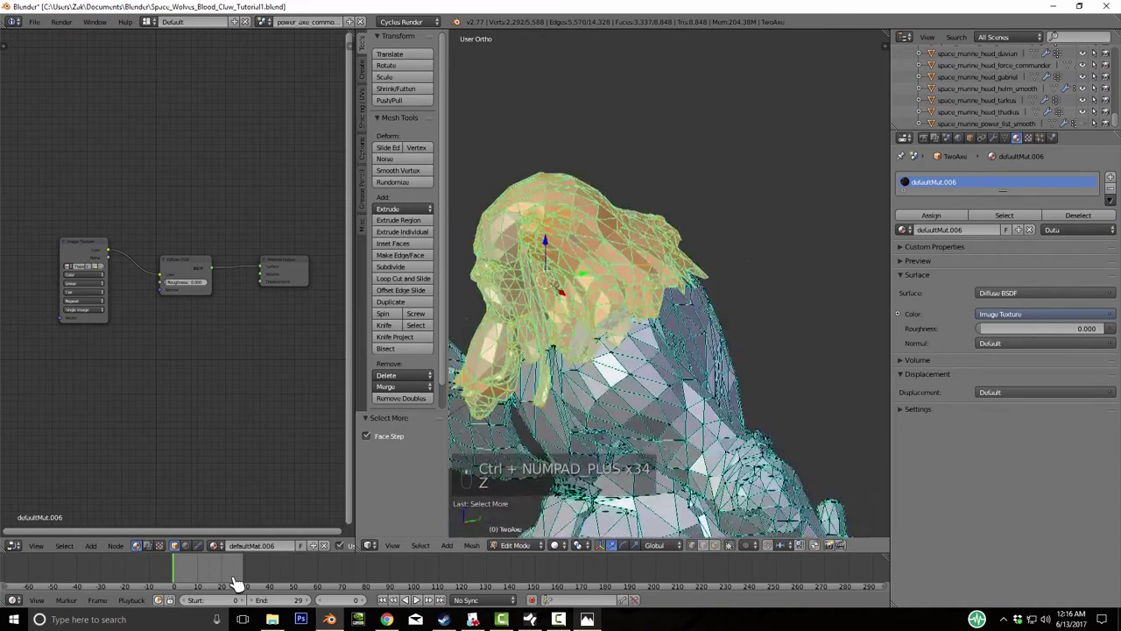
pyautogui.moveTo(237, 582); pyautogui.dragTo(236, 583, button='middle')
pyautogui.press('p')
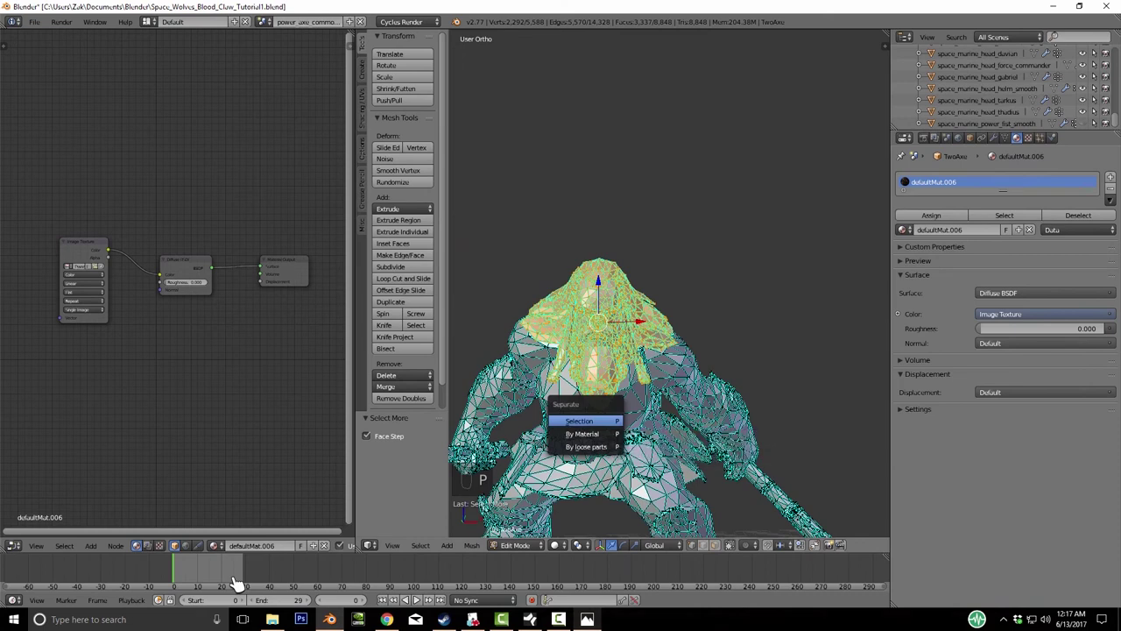
# - Separate the selected head into its own object and switch the viewport to Texture shading
pyautogui.press('Return')
pyautogui.press('Tab')
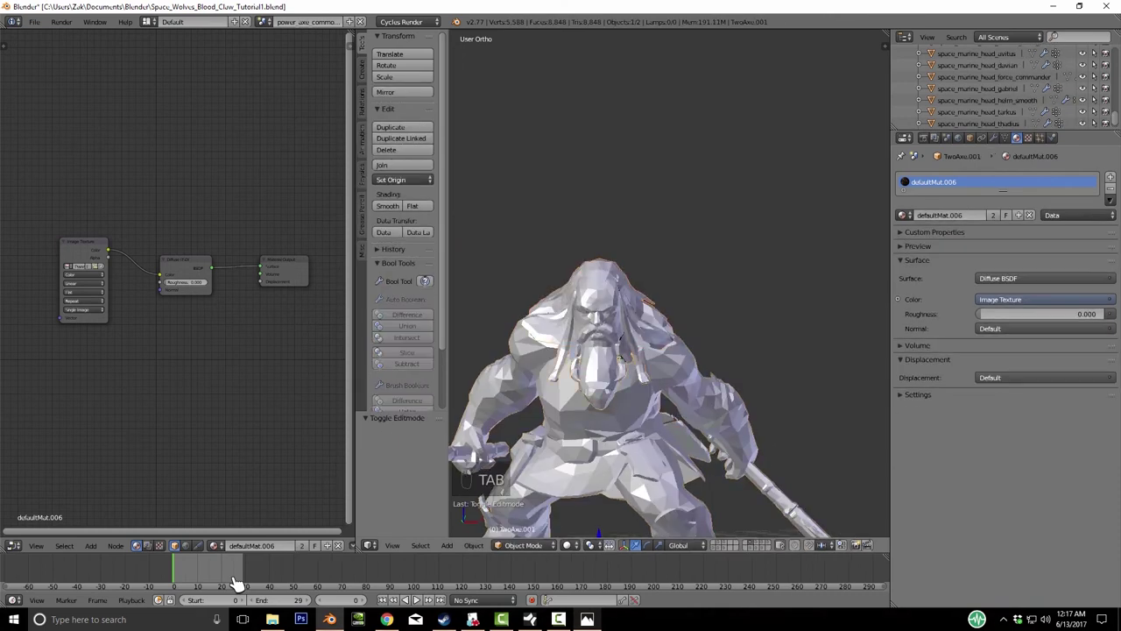
pyautogui.press('z')
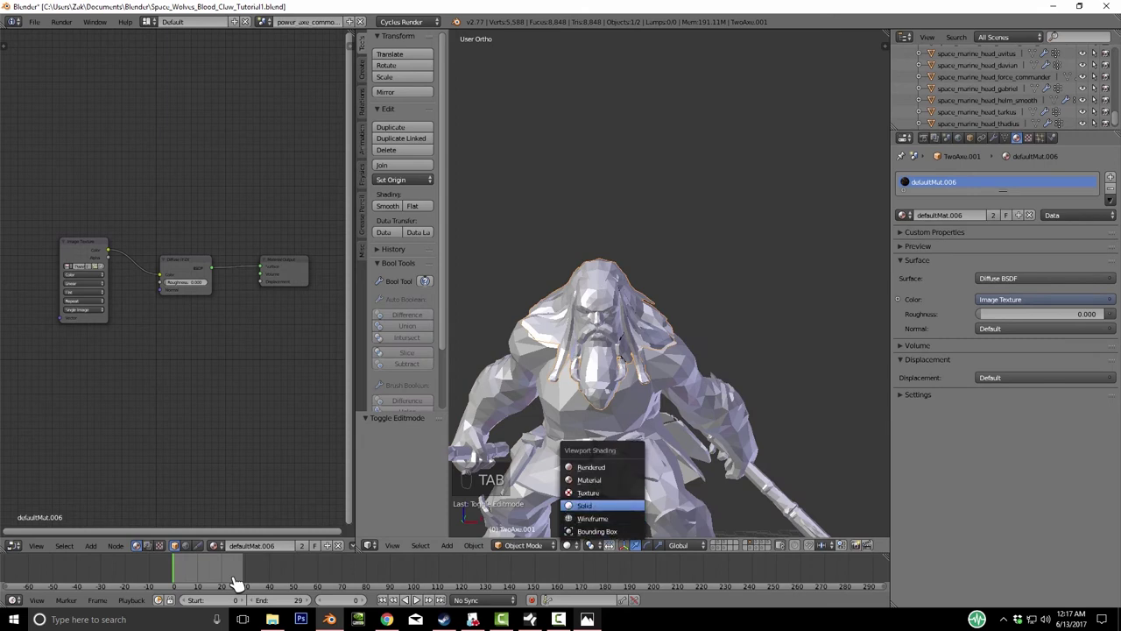
pyautogui.press('Up')
pyautogui.press('Return')
pyautogui.scroll(-2, 627, 351)
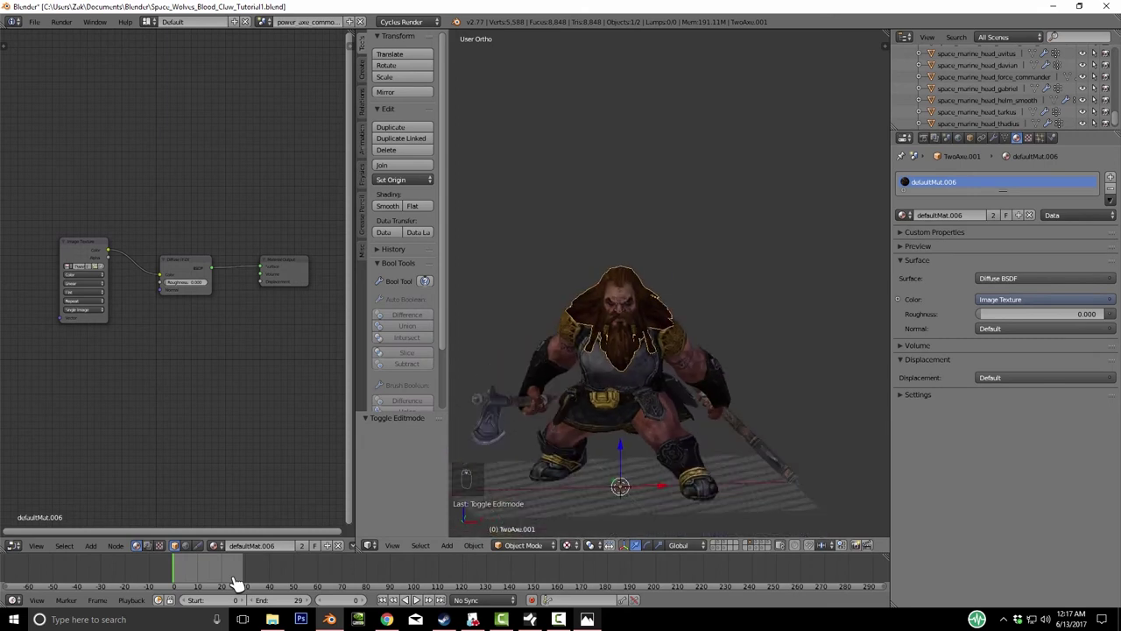
# - Send the dwarf body to layer 2 and raise the head to the red armour's shoulders
pyautogui.press('m')
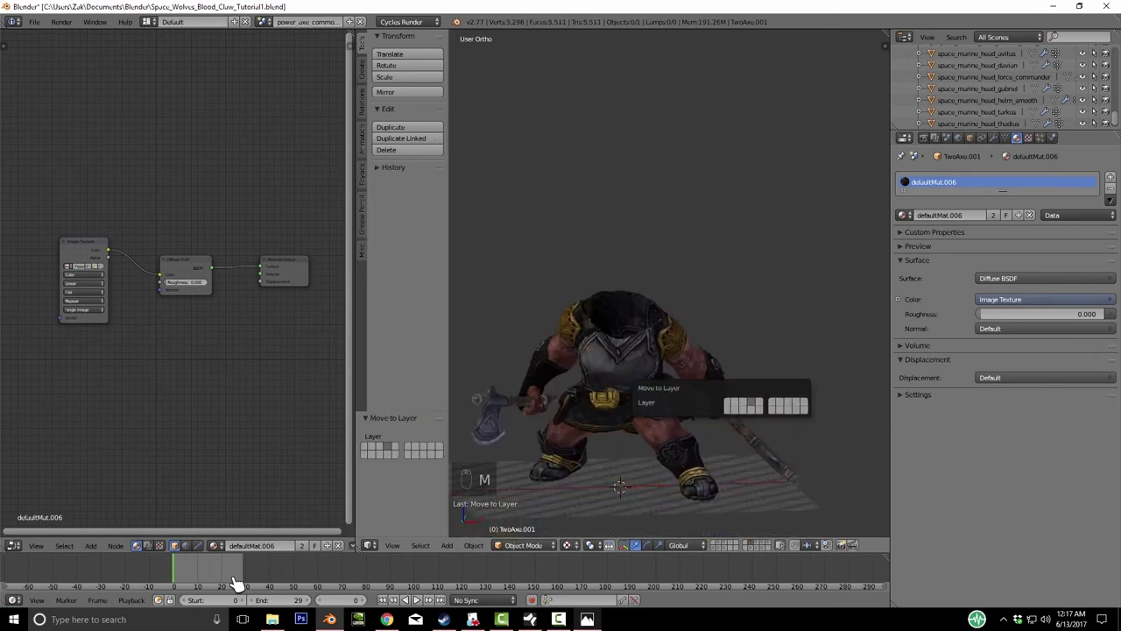
pyautogui.press('2')
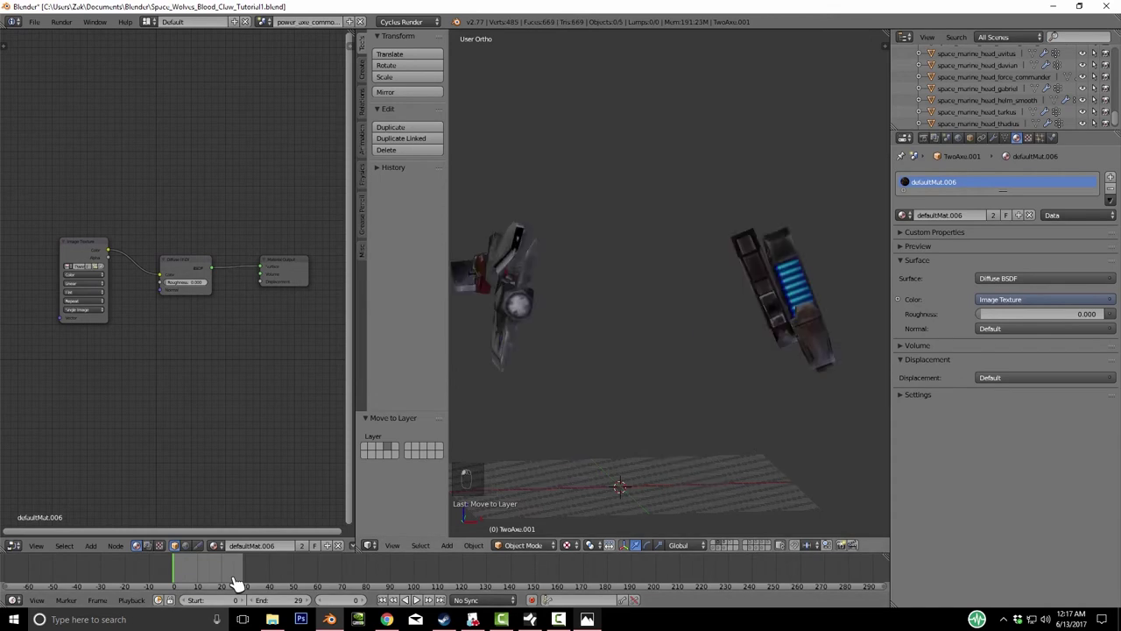
pyautogui.press('2')
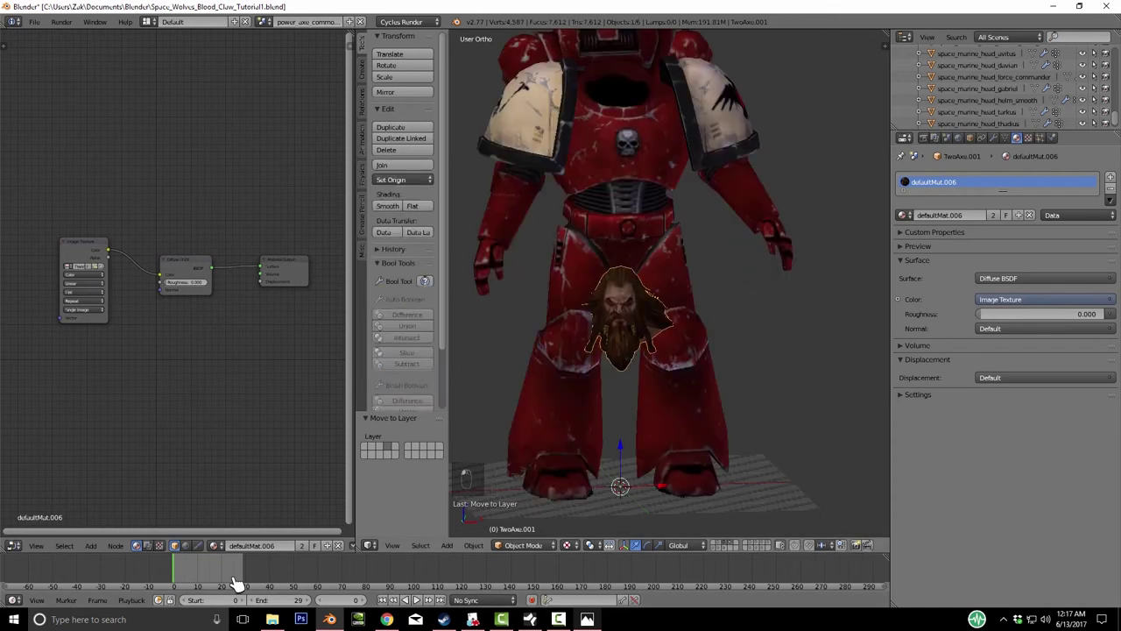
pyautogui.press('g')
pyautogui.press('Return')
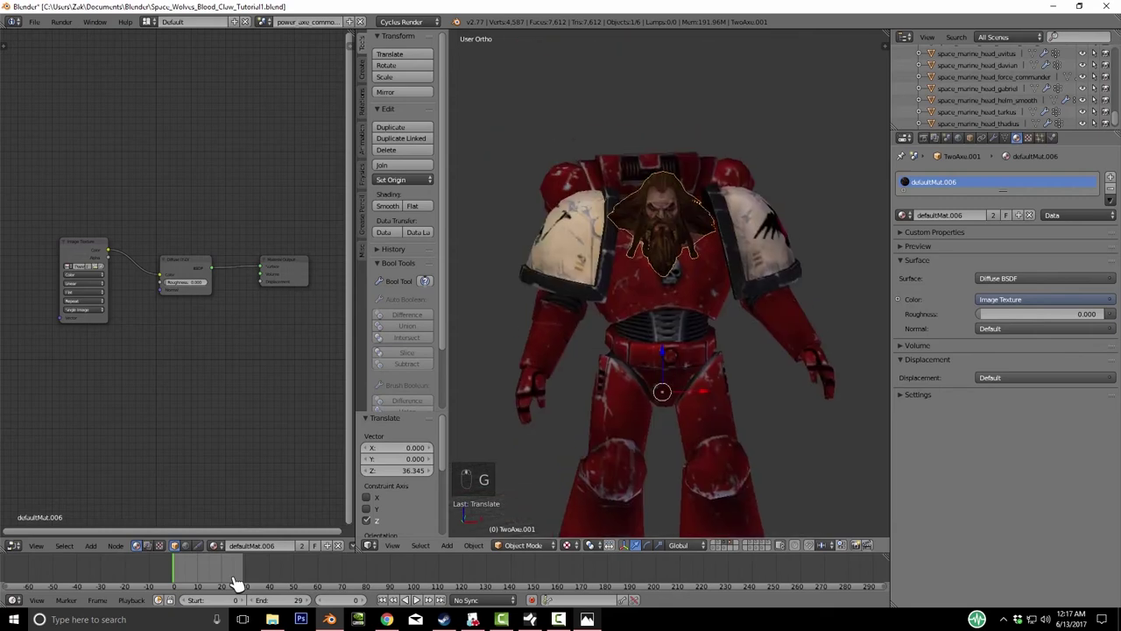
# - Set the head back into the neck, shrink it slightly, lower it, and tilt it
pyautogui.press('KP_6')
pyautogui.press('KP_6')
pyautogui.press('KP_6')
pyautogui.press('KP_6')
pyautogui.press('KP_6')
pyautogui.press('KP_6')
pyautogui.press('g')
pyautogui.press('y')
pyautogui.press('Return')
pyautogui.press('s')
pyautogui.press('Return')
pyautogui.press('g')
pyautogui.press('z')
pyautogui.press('Return')
pyautogui.press('KP_1')
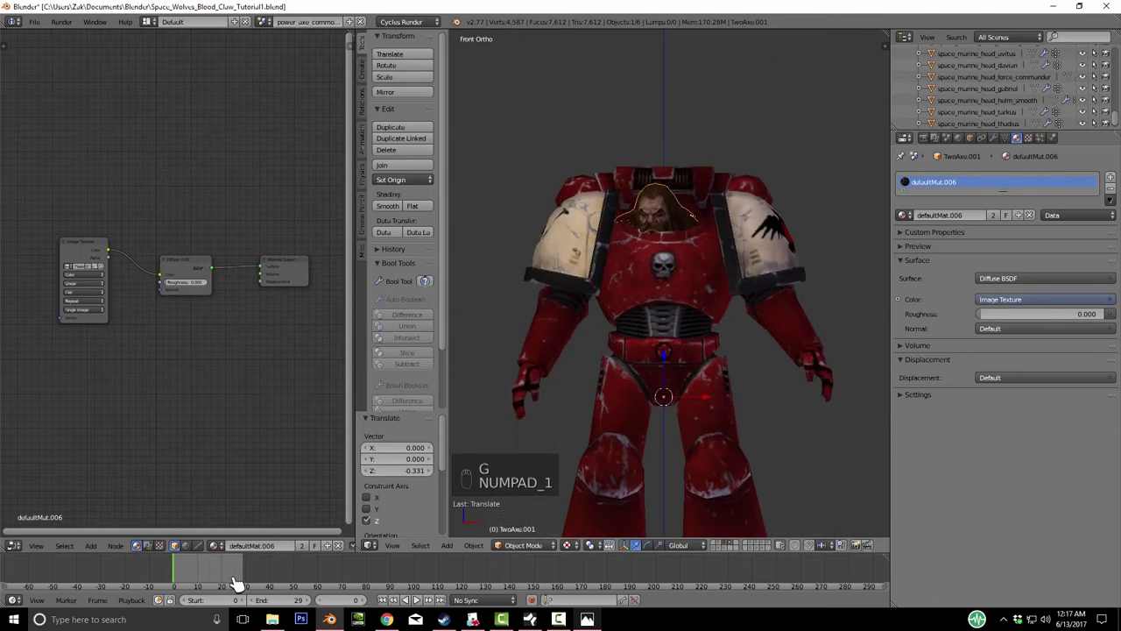
pyautogui.press('r')
pyautogui.press('Return')
# - Set the head's origin to its geometry, then rotate it slightly and nudge it sideways
pyautogui.press('space')
pyautogui.write('ori')
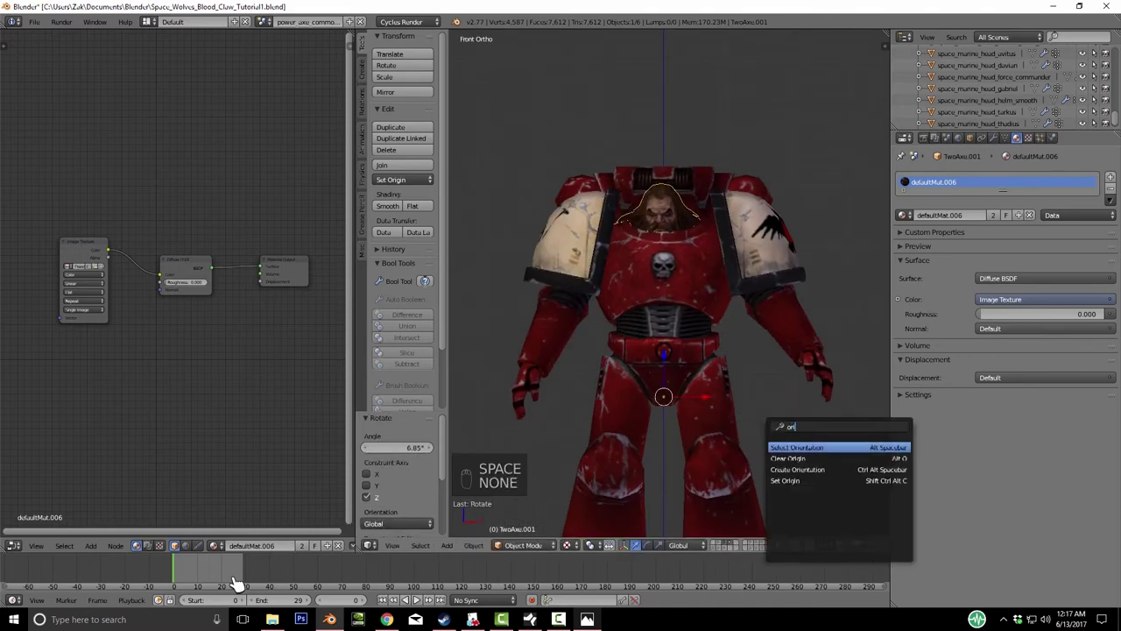
pyautogui.press('Down')
pyautogui.press('Down')
pyautogui.press('Down')
pyautogui.press('Return')
pyautogui.press('Return')
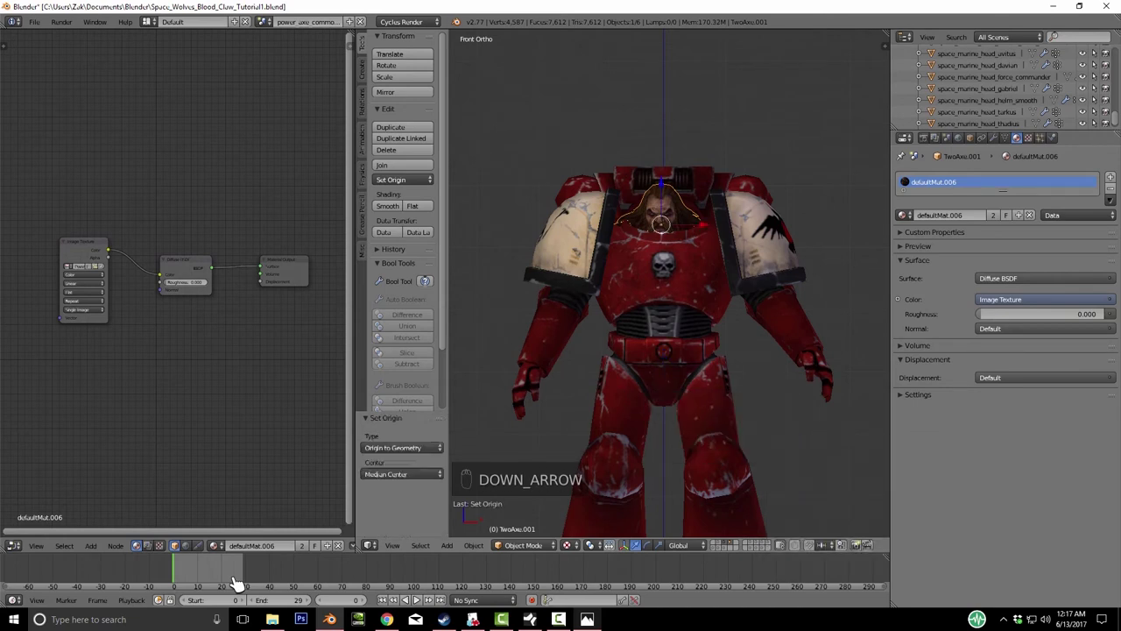
pyautogui.press('r')
pyautogui.press('r')
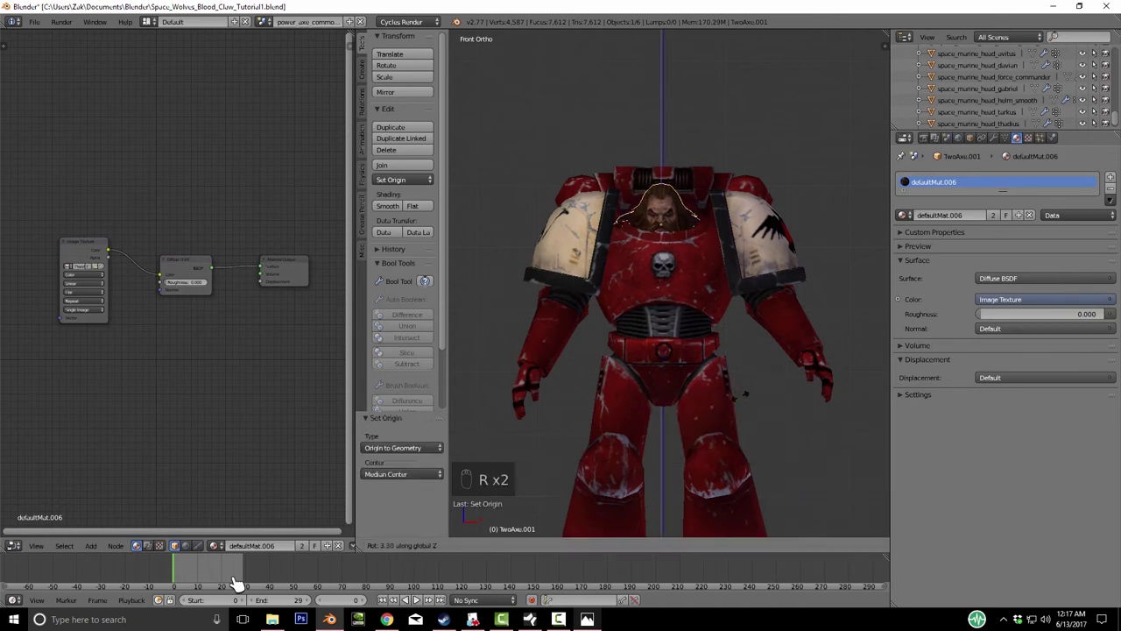
pyautogui.press('g')
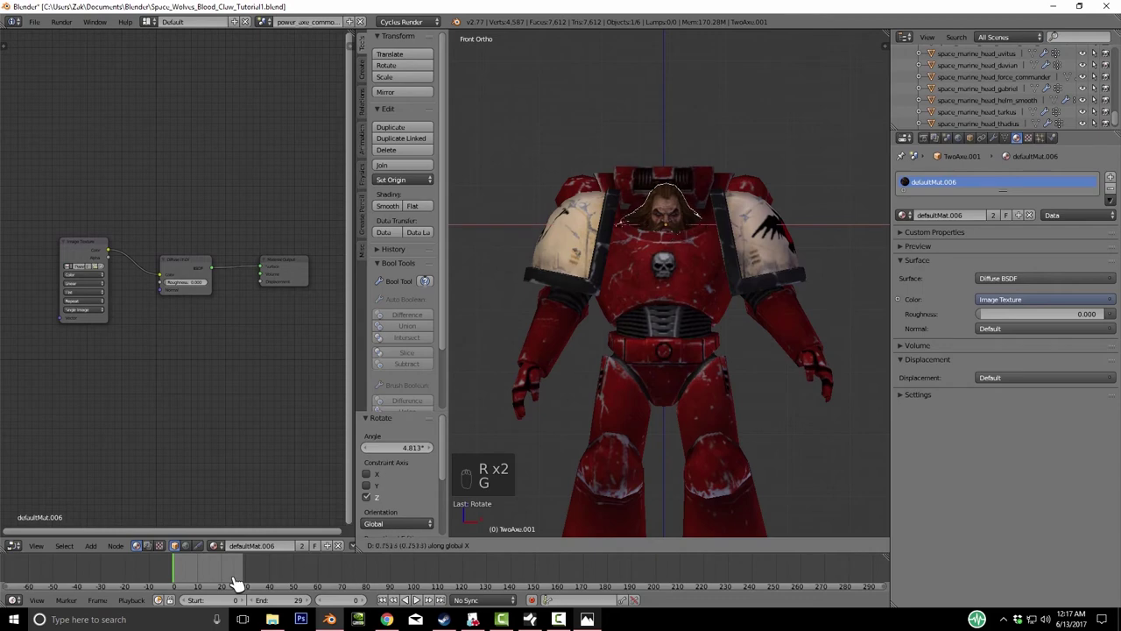
pyautogui.click(236, 582)
pyautogui.moveTo(236, 583); pyautogui.dragTo(237, 583, button='middle')
# - Resize the head piece in isolated local view to fit the armour
pyautogui.press('g')
pyautogui.press('Tab')
pyautogui.press('Tab')
pyautogui.scroll(-3, 236, 582)
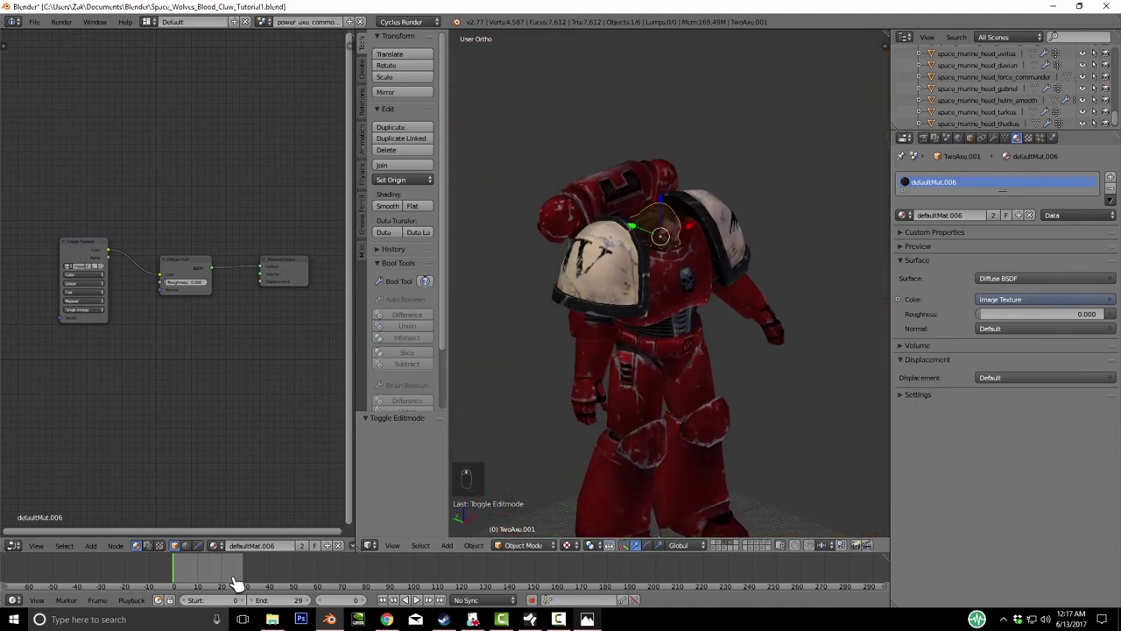
pyautogui.press('KP_Divide')
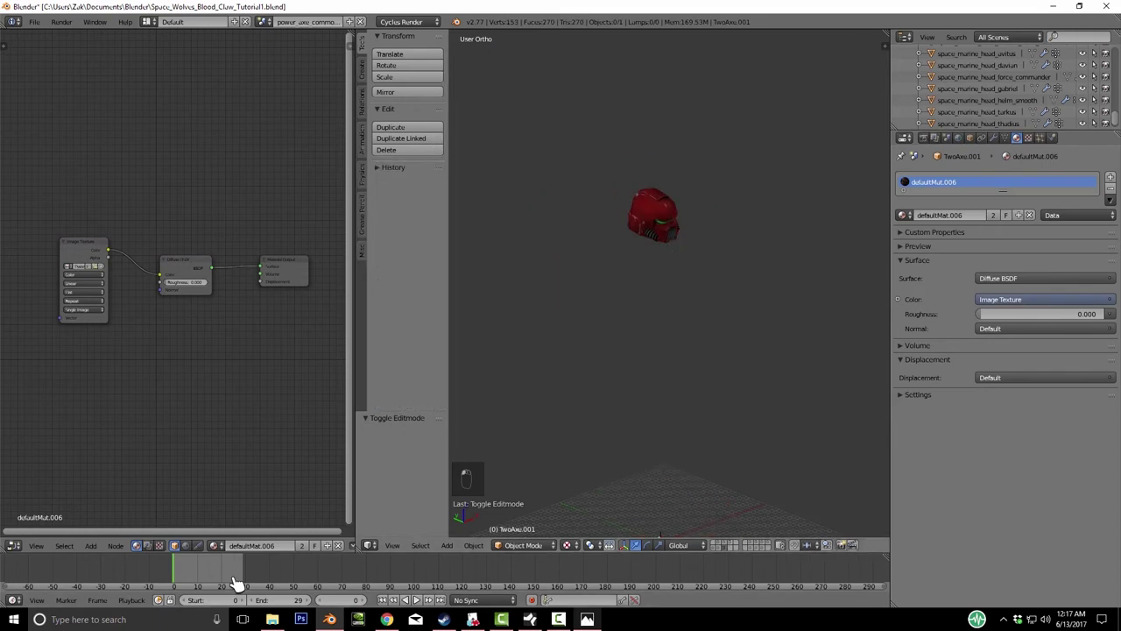
pyautogui.press('KP_6')
pyautogui.press('KP_6')
pyautogui.press('KP_6')
pyautogui.press('KP_6')
pyautogui.press('KP_6')
pyautogui.press('KP_6')
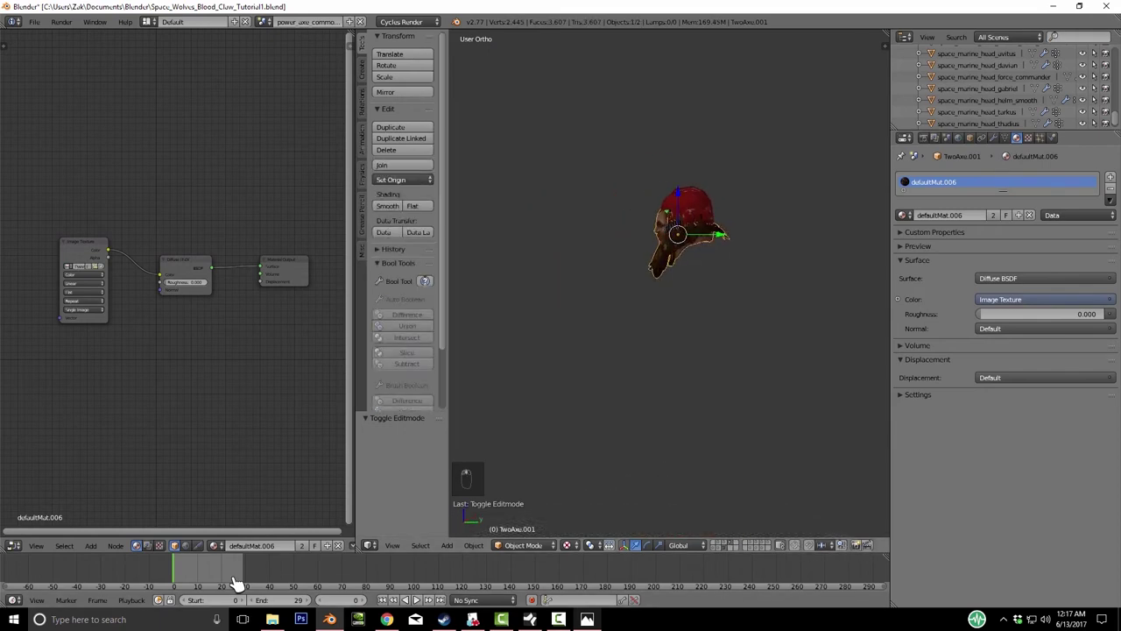
pyautogui.press('s')
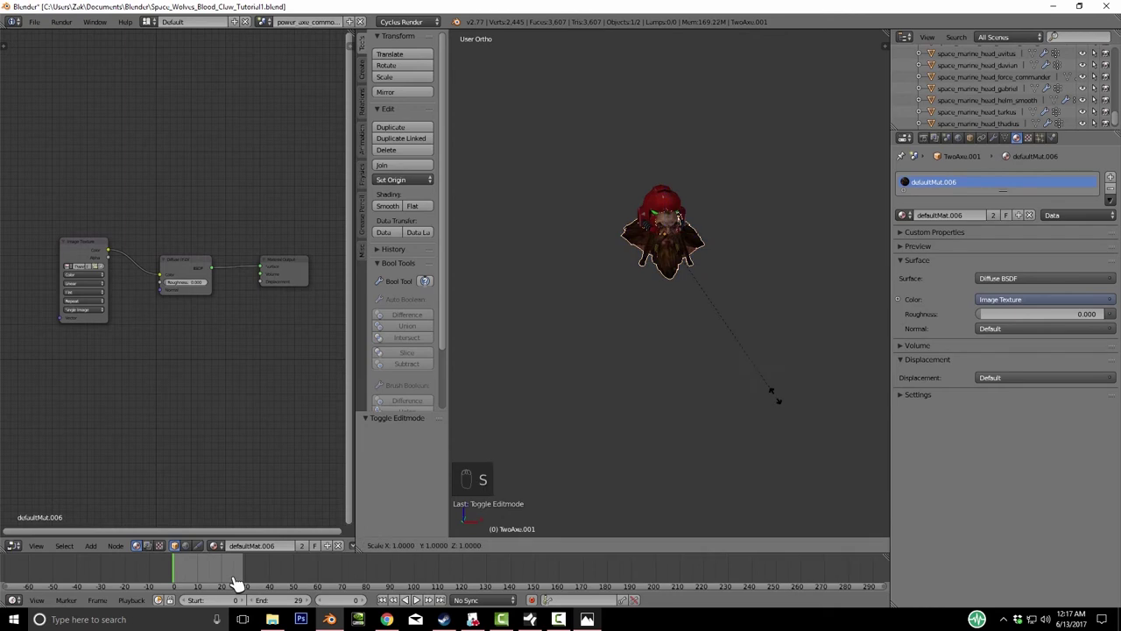
pyautogui.click(235, 583)
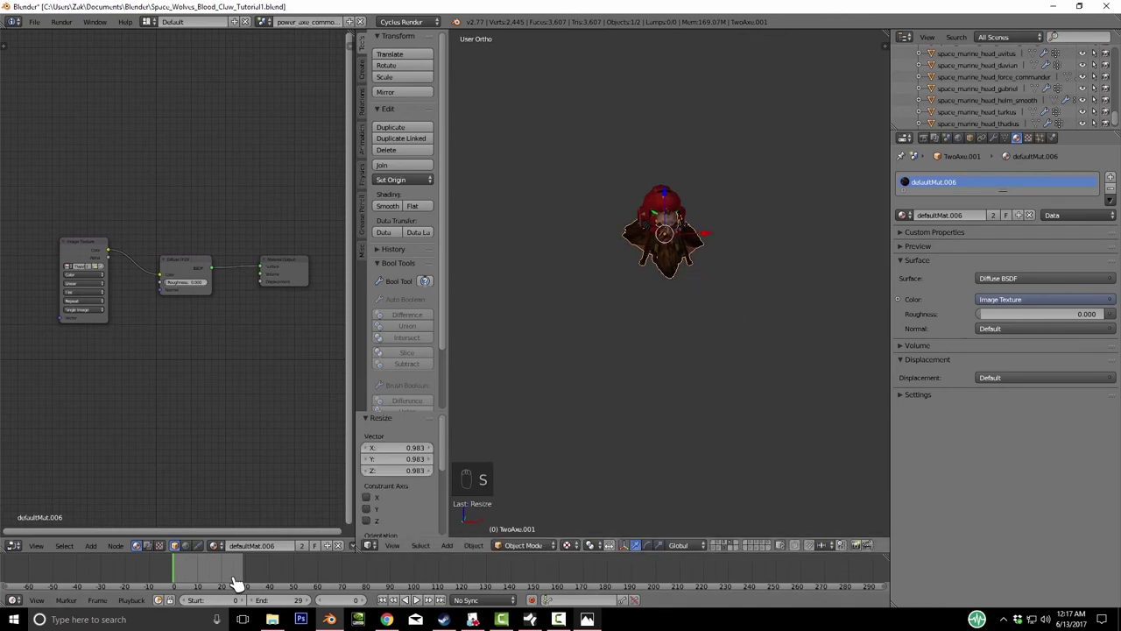
pyautogui.press('KP_Divide')
# - Reveal the head and raise it vertically into place, at 0.983 scale and 0.565 Z
pyautogui.hotkey('alt', 'h')
pyautogui.press('g')
pyautogui.press('z')
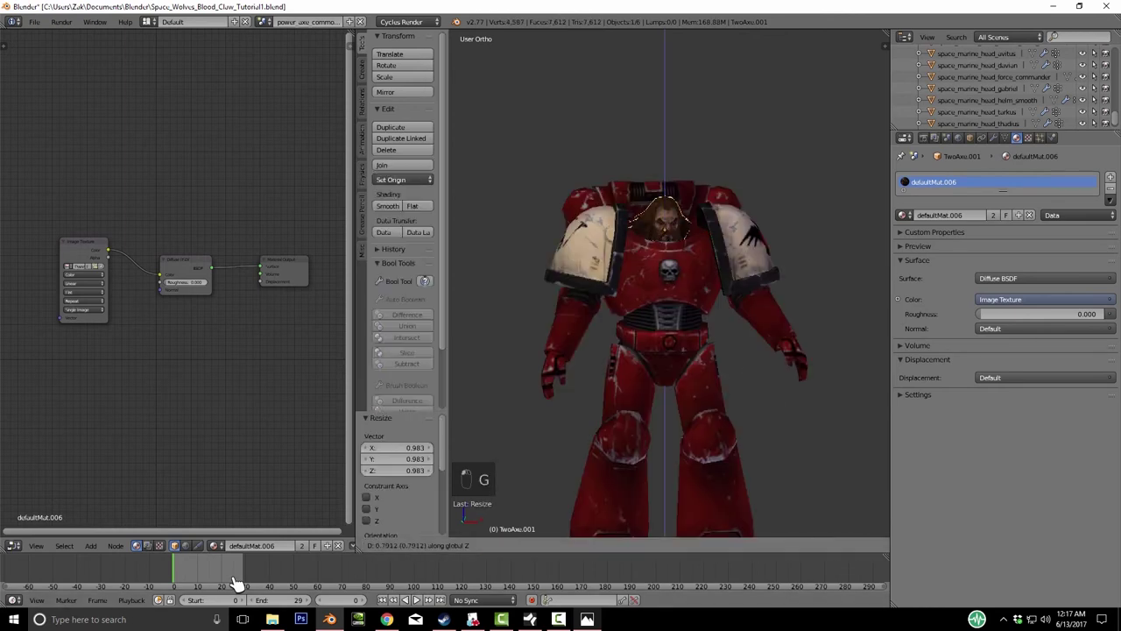
pyautogui.click(234, 583)
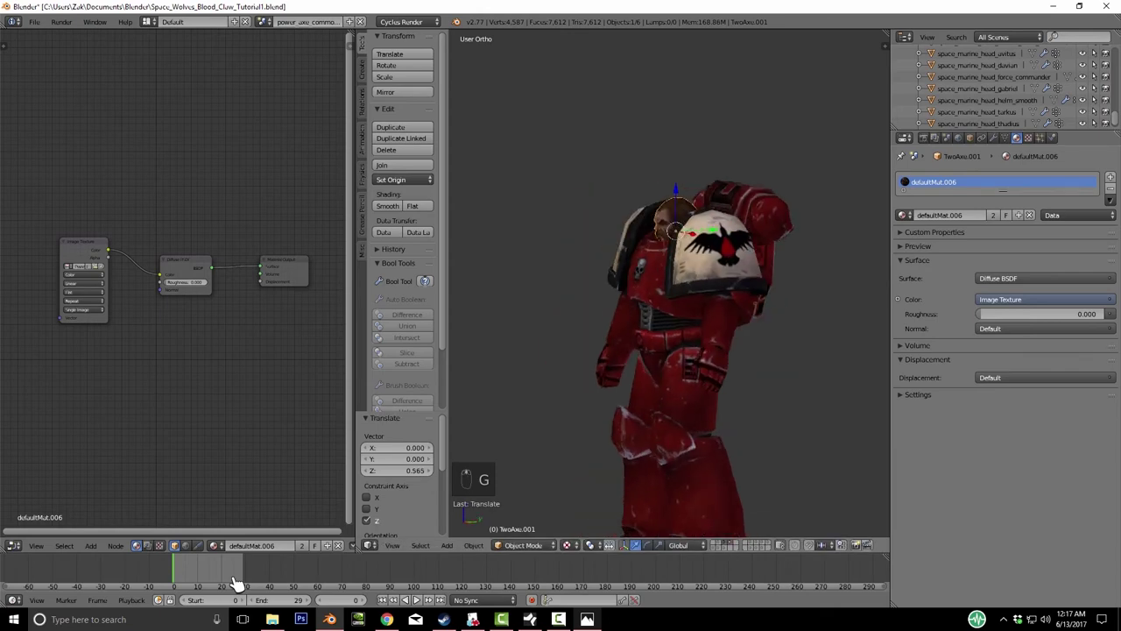
pyautogui.press('Tab')
pyautogui.press('Tab')
pyautogui.press('Tab')
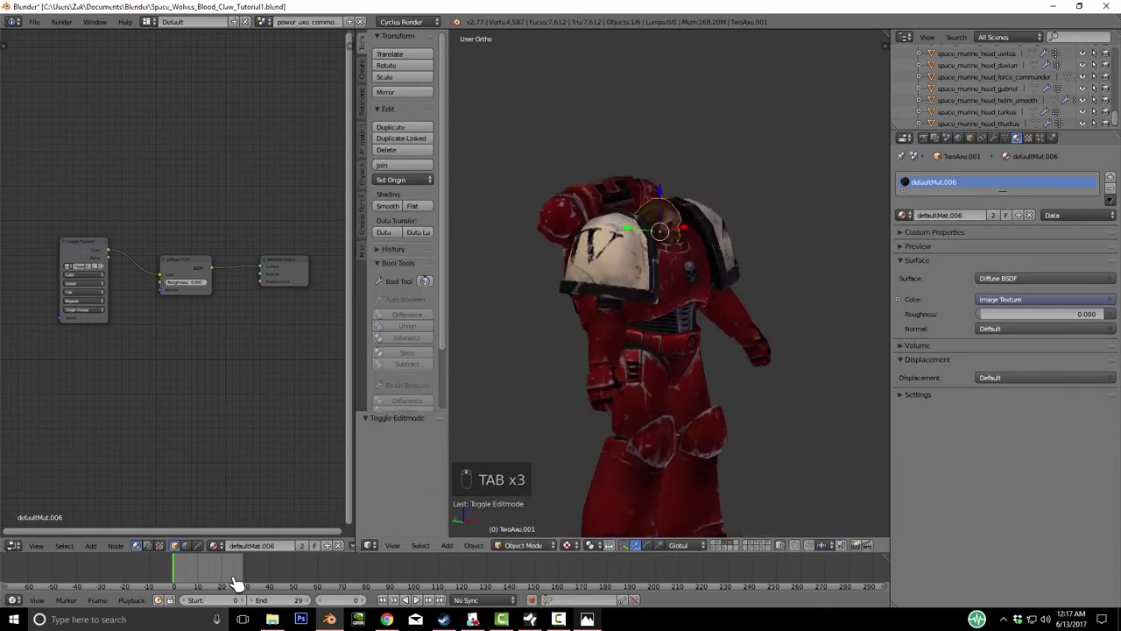
pyautogui.moveTo(613, 307); pyautogui.dragTo(683, 296, button='middle')
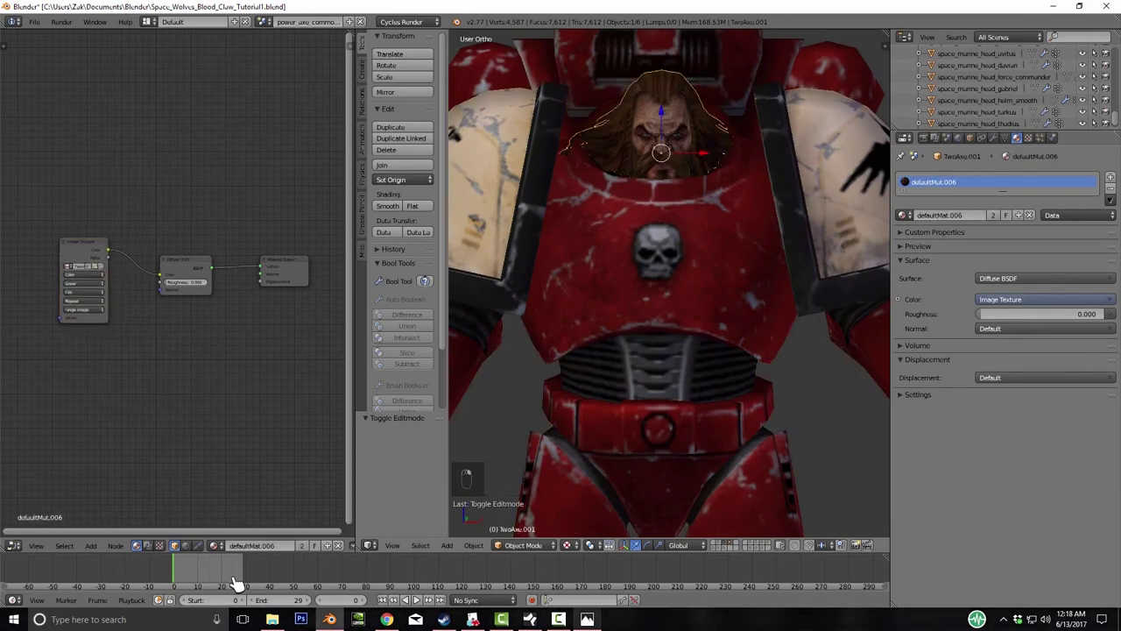
# - Move the head to layer 2 and switch between layers 3, 1 and 2
pyautogui.press('m')
pyautogui.press('m')
pyautogui.press('m')
pyautogui.press('m')
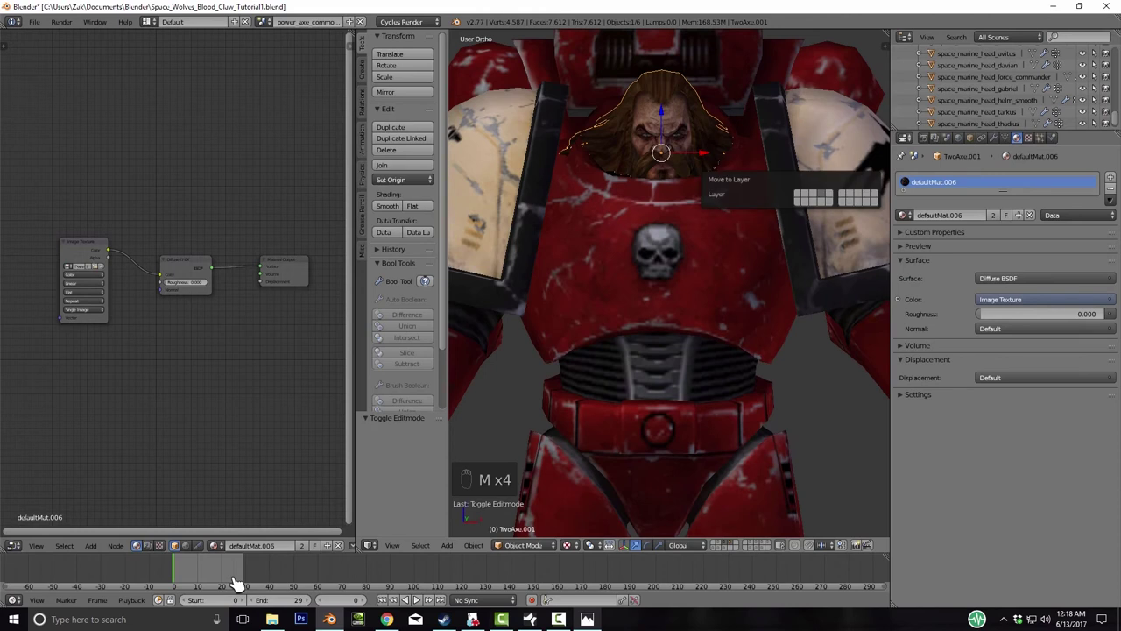
pyautogui.press('m')
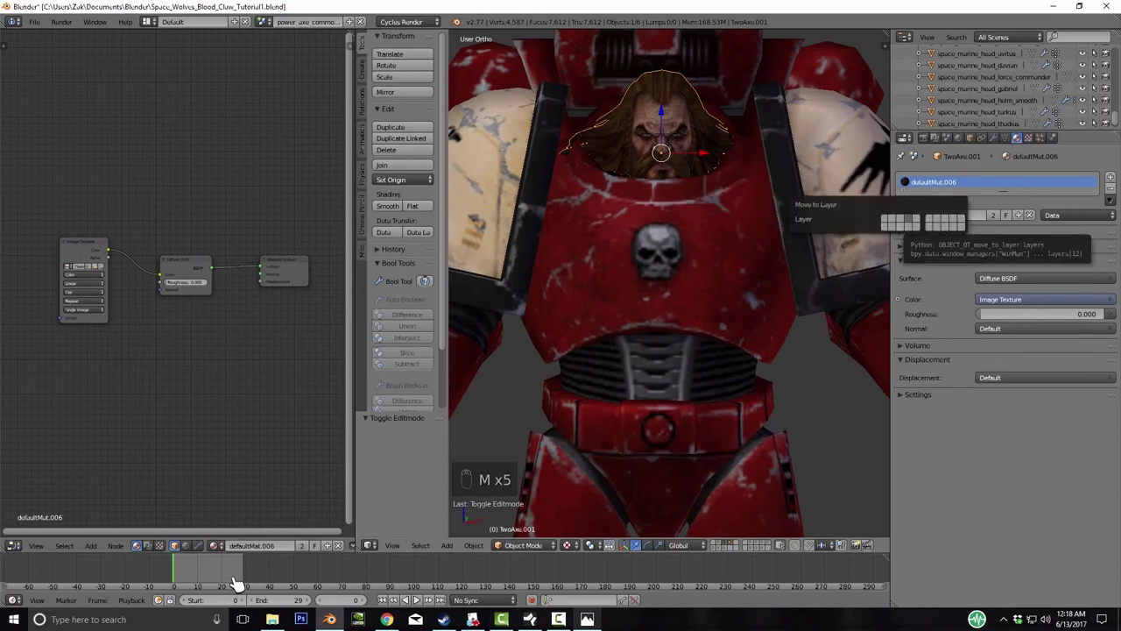
pyautogui.press('2')
pyautogui.press('2')
pyautogui.press('3')
pyautogui.press('1')
pyautogui.press('2')
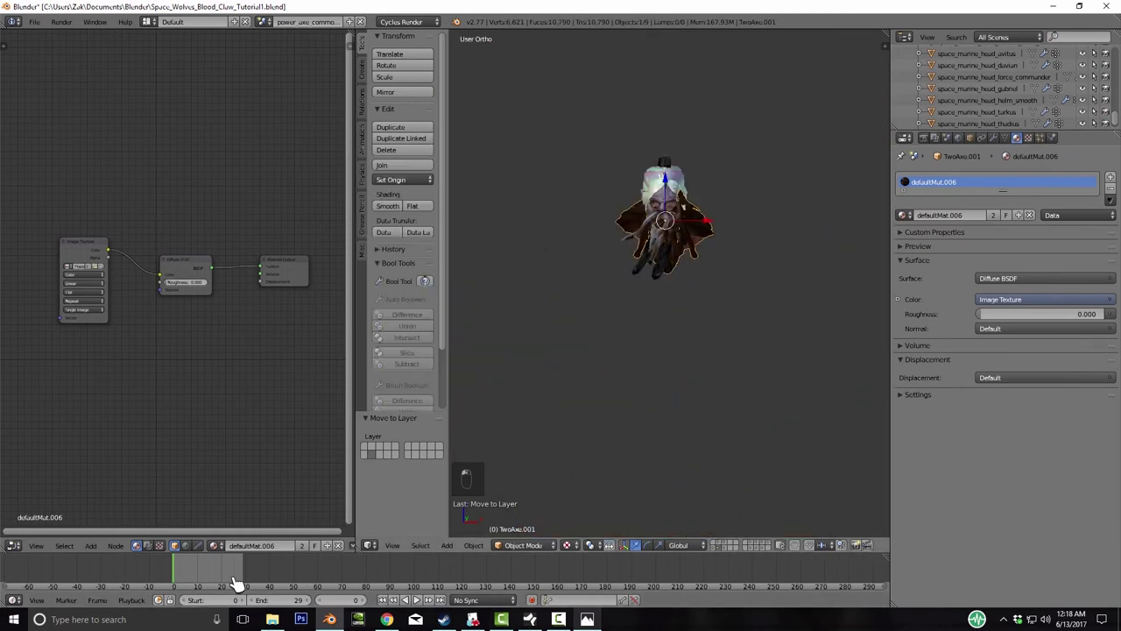
# - Inspect the separated head from several angles, then show and frame the full TwoAxe character
pyautogui.press('KP_4')
pyautogui.press('KP_6')
pyautogui.press('KP_8')
pyautogui.press('KP_8')
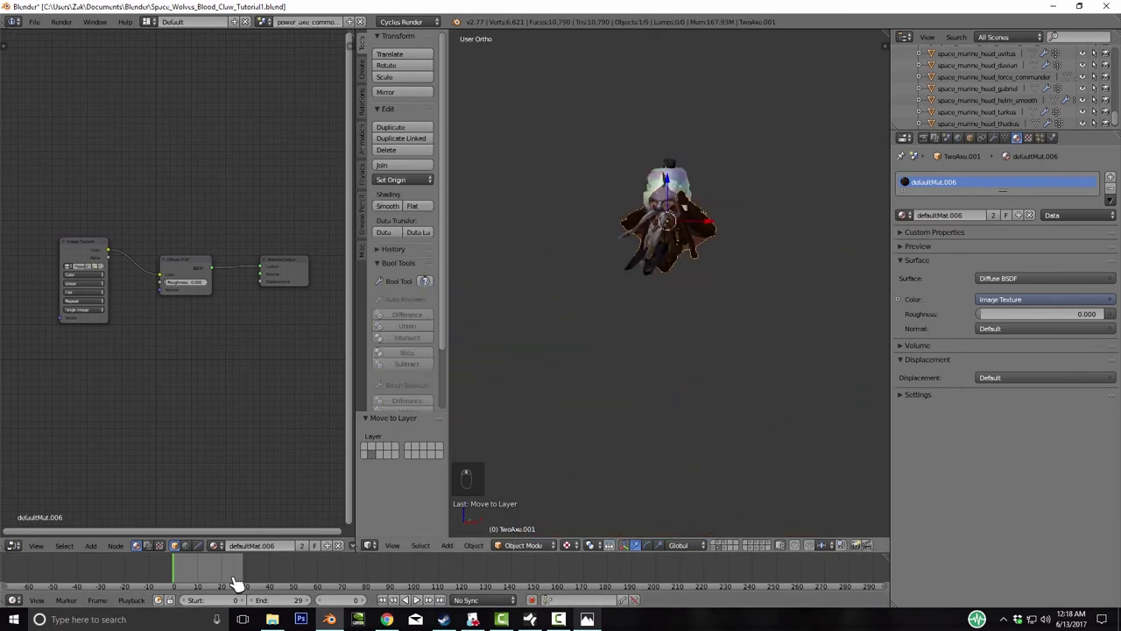
pyautogui.press('KP_8')
pyautogui.press('KP_8')
pyautogui.press('KP_Add')
pyautogui.press('KP_Add')
pyautogui.press('KP_Add')
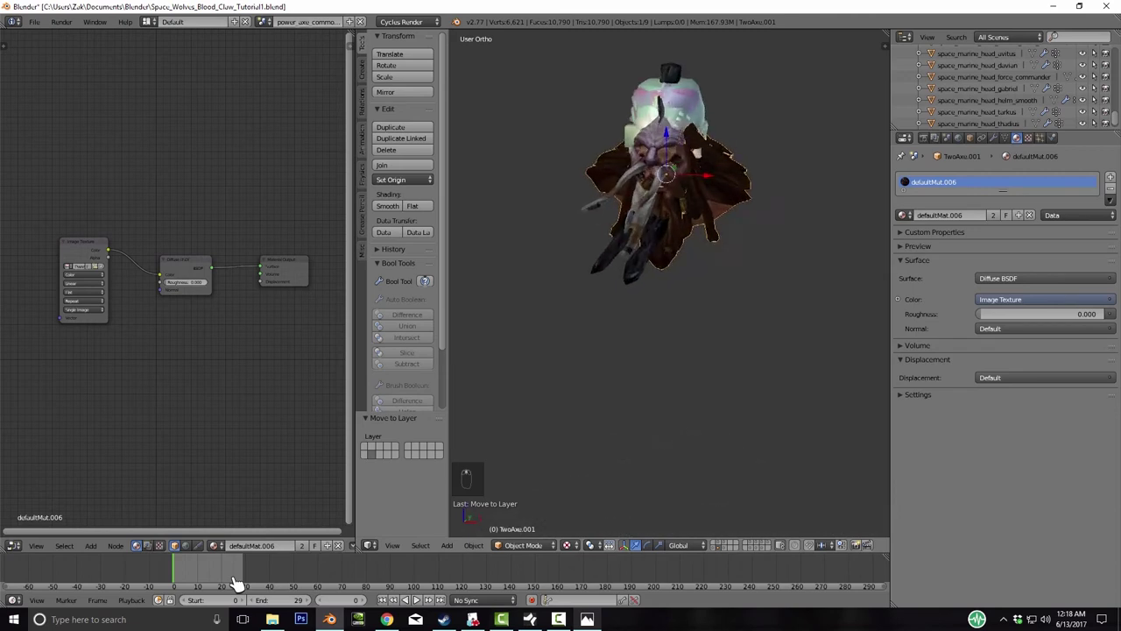
pyautogui.press('KP_4')
pyautogui.press('KP_4')
pyautogui.press('KP_4')
pyautogui.press('KP_4')
pyautogui.press('KP_4')
pyautogui.press('KP_4')
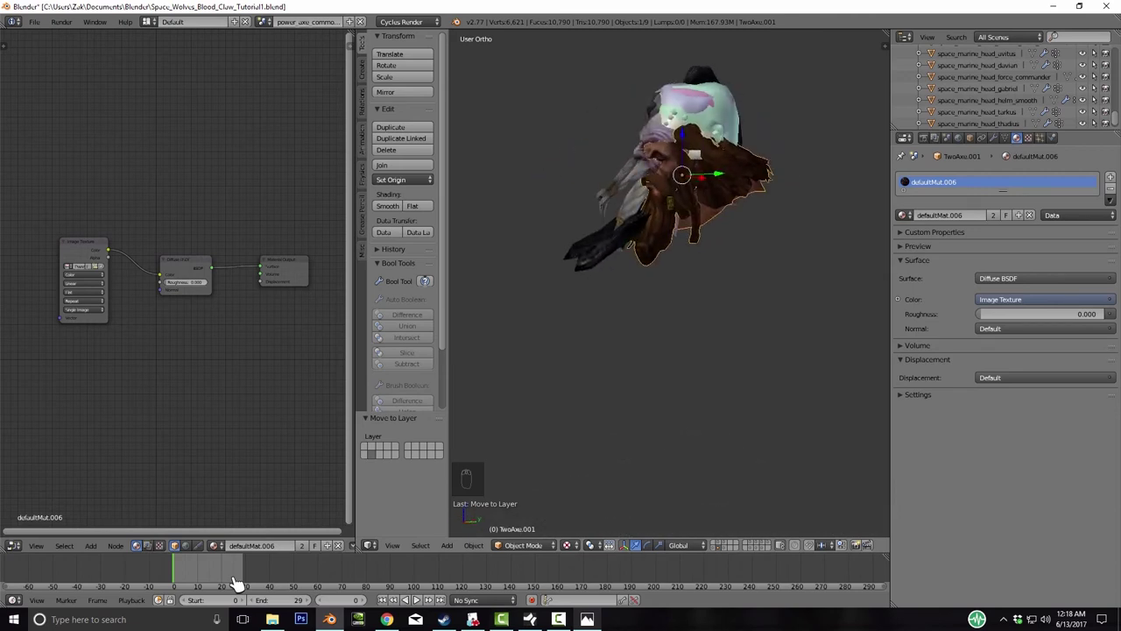
pyautogui.press('KP_4')
pyautogui.press('KP_4')
pyautogui.press('KP_4')
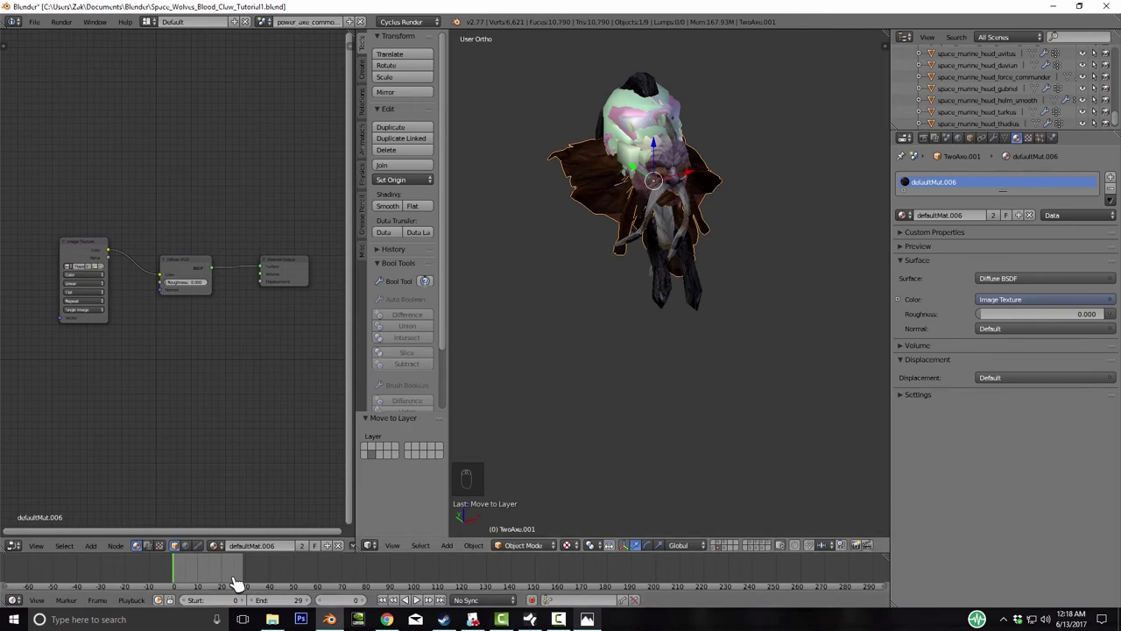
pyautogui.press('KP_8')
pyautogui.press('KP_8')
pyautogui.press('KP_8')
pyautogui.press('KP_8')
pyautogui.press('KP_8')
pyautogui.press('KP_8')
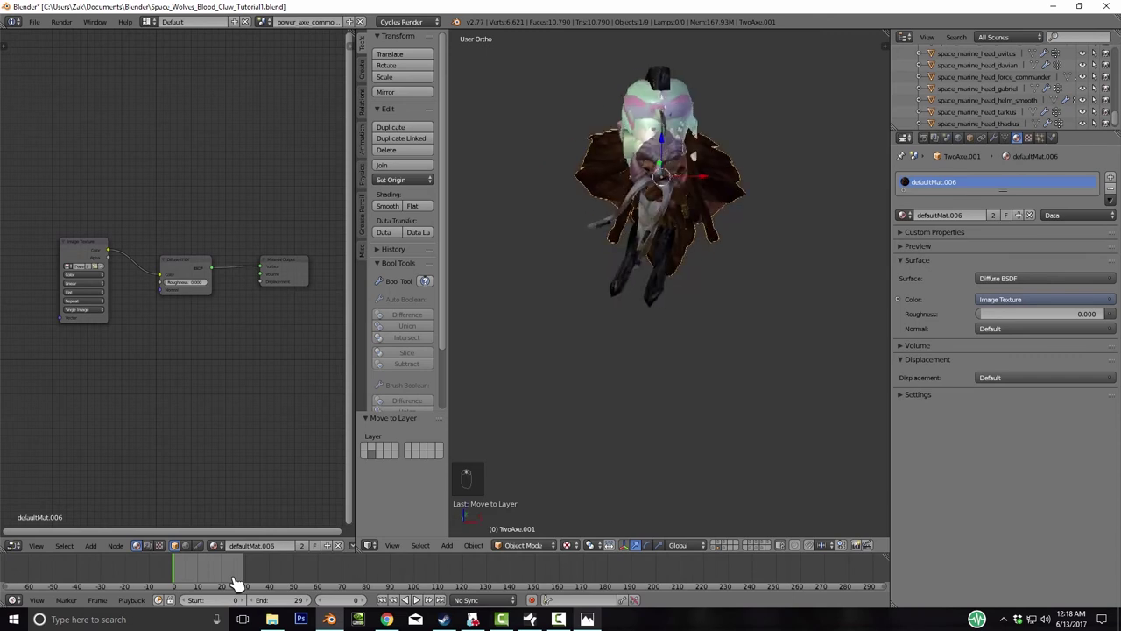
pyautogui.press('KP_8')
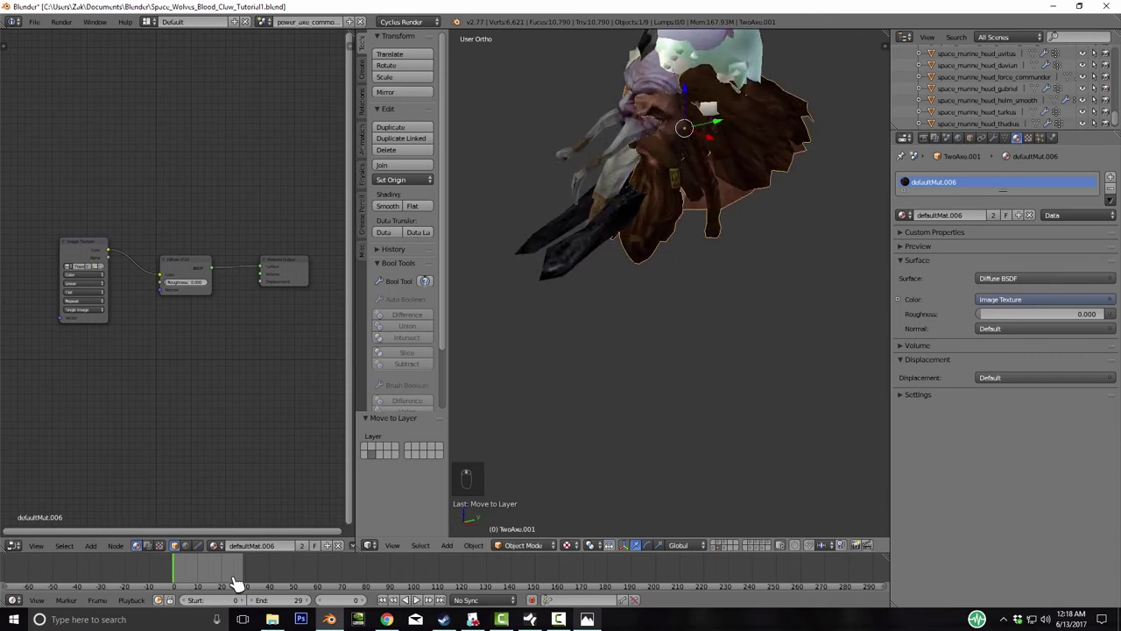
pyautogui.press('2')
pyautogui.press('Home')
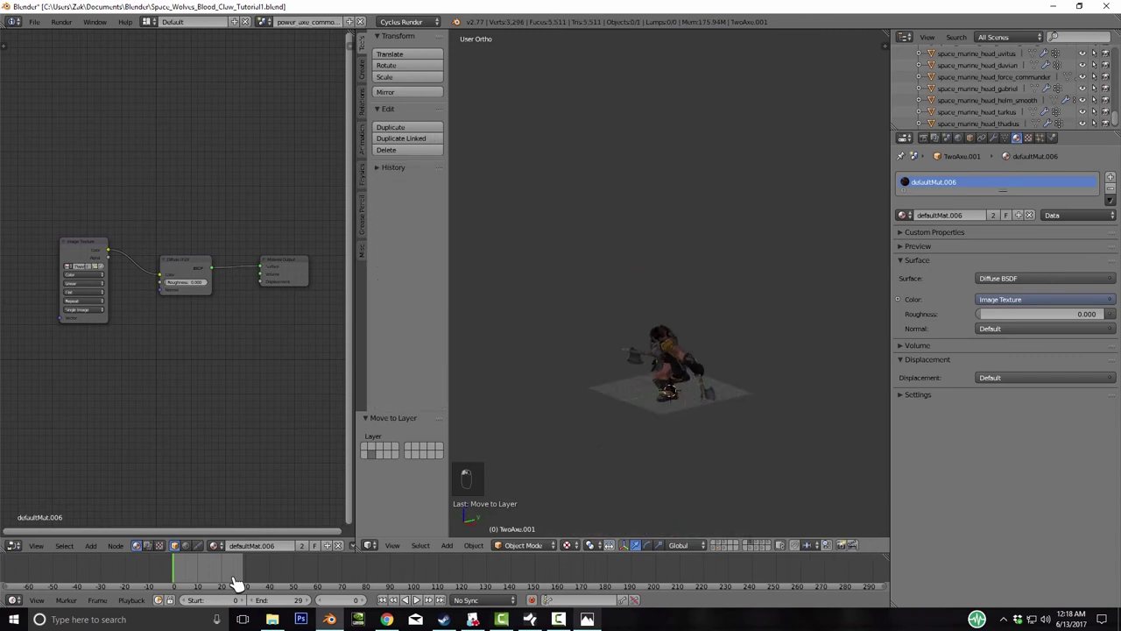
# - Delete TwoAxe, frame the OneAxe dwarf, and enter its Edit Mode
pyautogui.press('Delete')
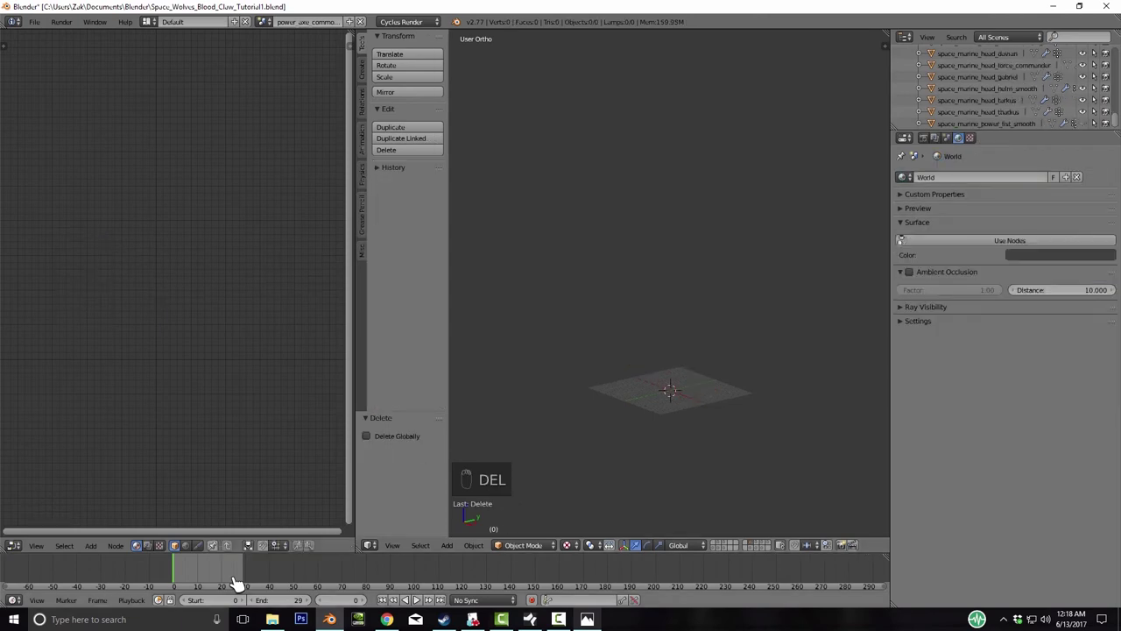
pyautogui.hotkey('ctrl', 'z')
pyautogui.press('KP_Decimal')
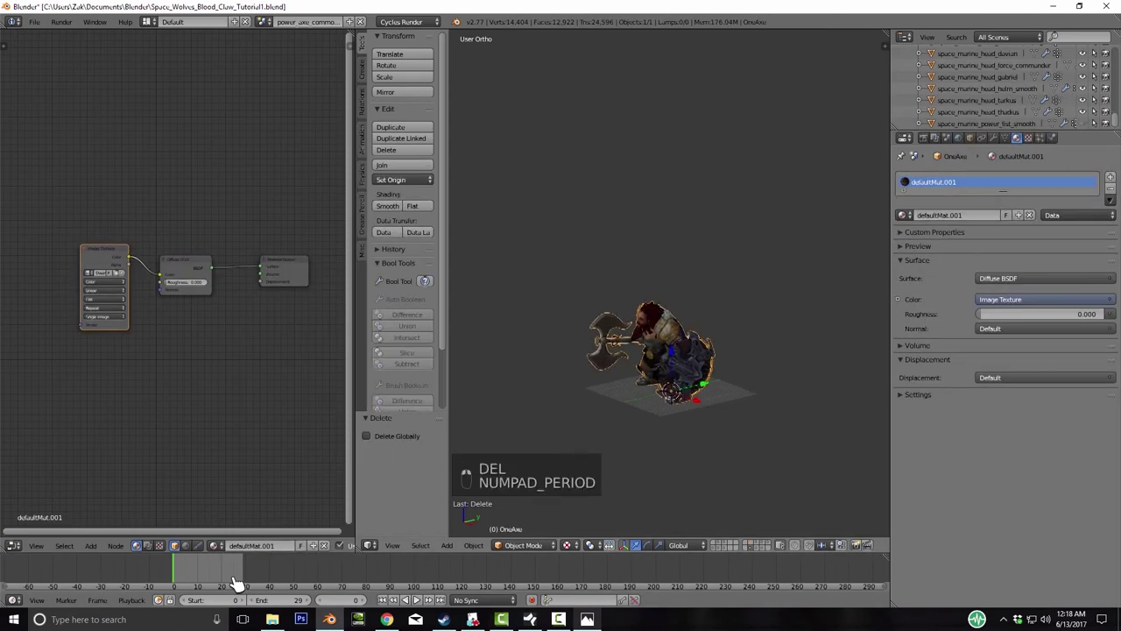
pyautogui.press('Tab')
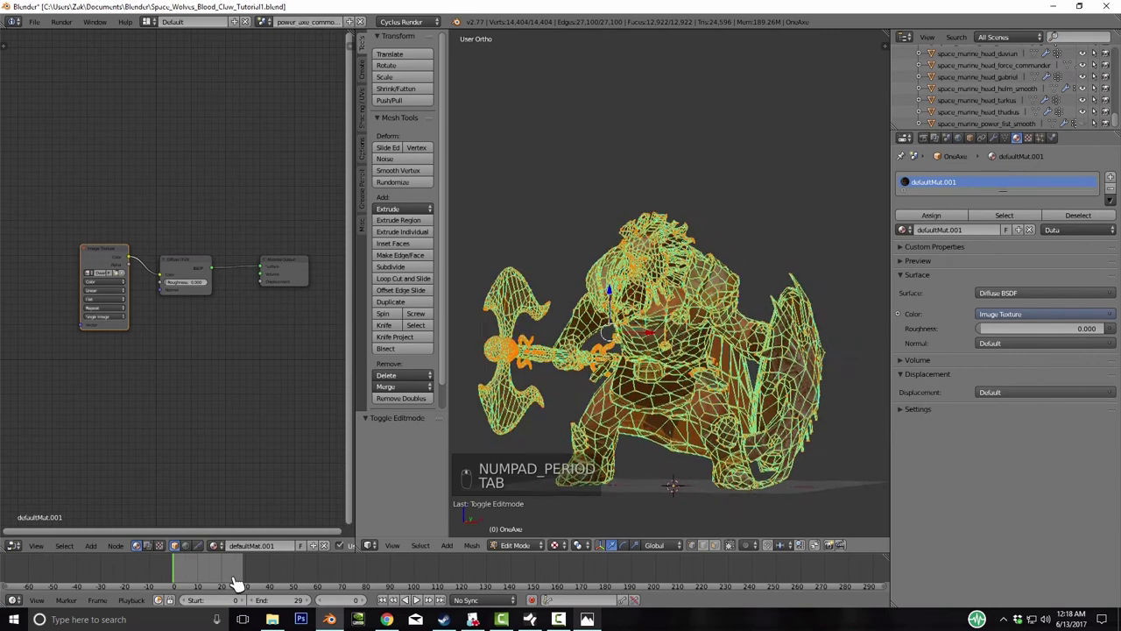
# - In wireframe, circle-deselect the middle band of OneAxe vertices, then clear the selection
pyautogui.scroll(-5, 670, 306)
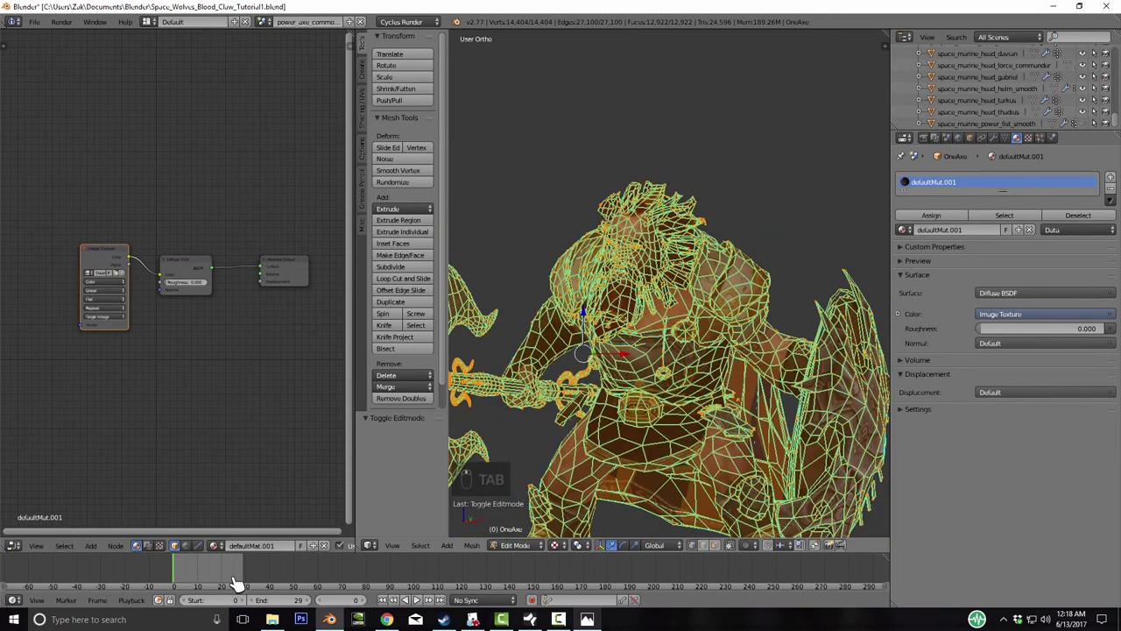
pyautogui.scroll(-4, 669, 333)
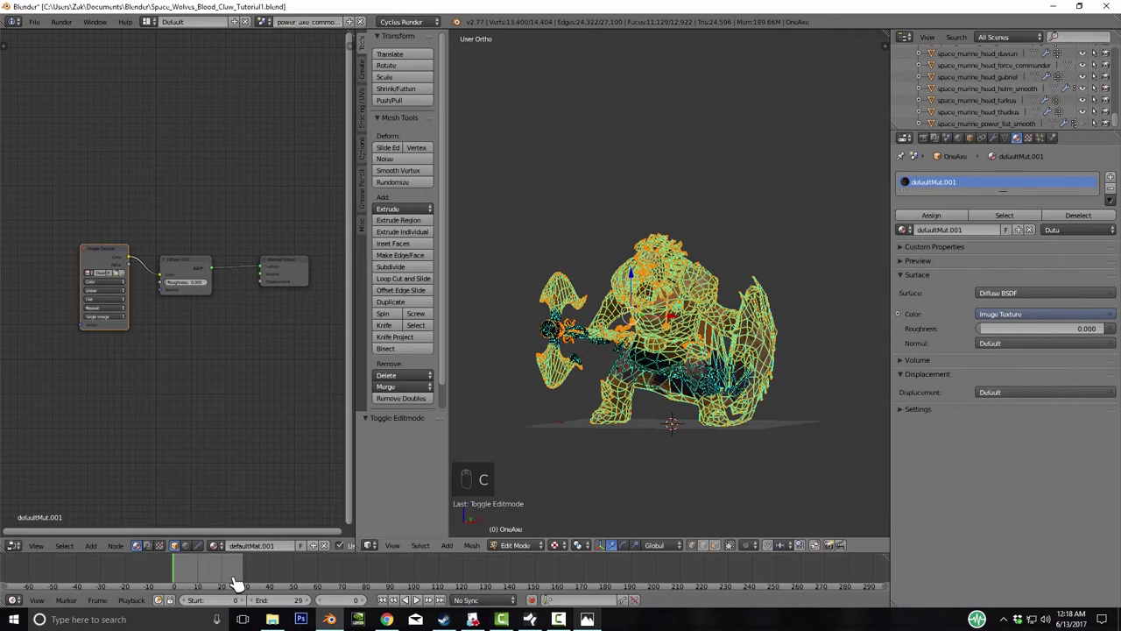
pyautogui.press('z')
pyautogui.press('c')
pyautogui.moveTo(613, 351)
pyautogui.mouseDown(button='middle')
pyautogui.moveTo(657, 368)
pyautogui.moveTo(701, 360)
pyautogui.moveTo(596, 350)
pyautogui.mouseUp(button='middle')
pyautogui.press('z')
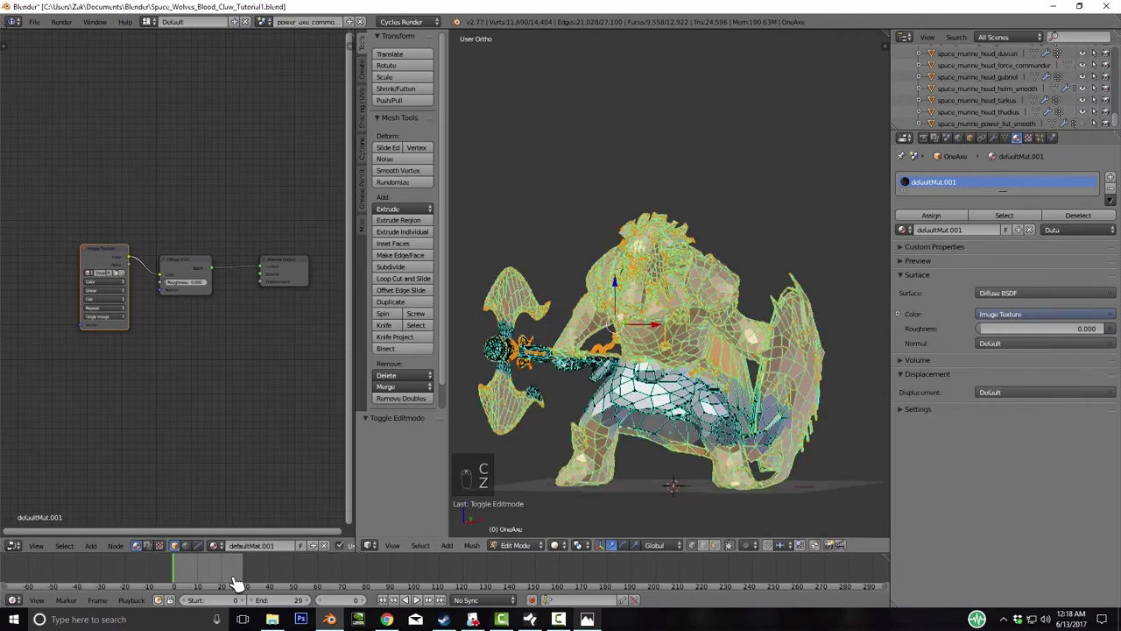
pyautogui.press('a')
pyautogui.press('KP_Add')
pyautogui.press('KP_Add')
pyautogui.press('KP_Add')
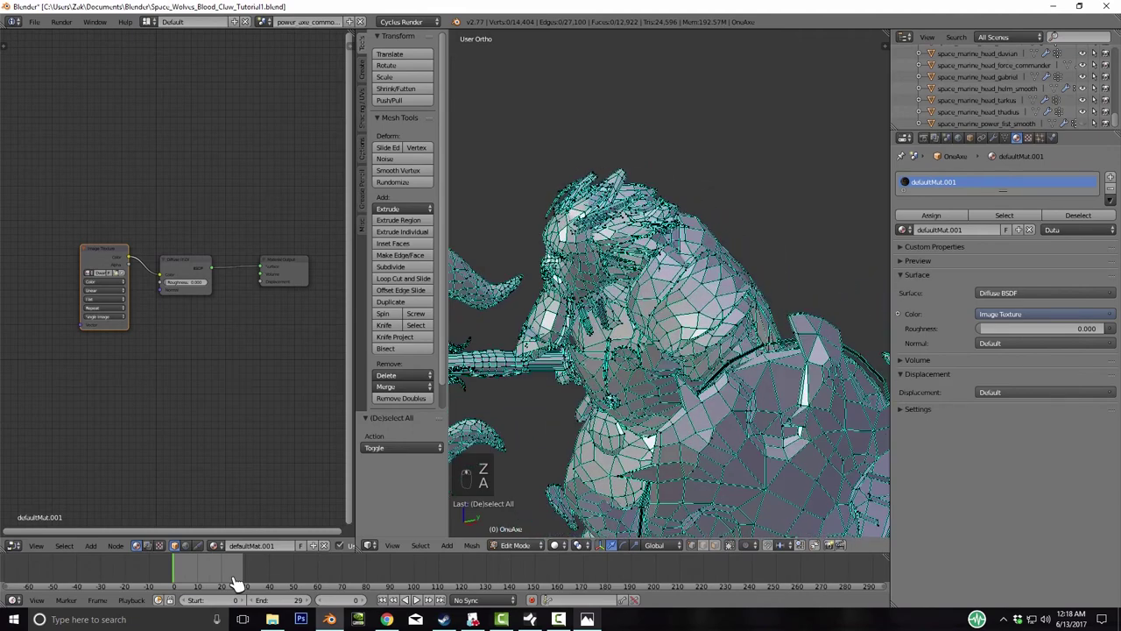
# - Brush-select the dwarf's head vertices and grow the selection over the face, chin and jaw
pyautogui.press('KP_Subtract')
pyautogui.press('c')
pyautogui.moveTo(601, 137)
pyautogui.mouseDown()
pyautogui.moveTo(653, 189)
pyautogui.moveTo(657, 237)
pyautogui.moveTo(627, 259)
pyautogui.mouseUp()
pyautogui.press('ctrl+KP_Add')
pyautogui.press('ctrl+KP_Add')
pyautogui.press('ctrl+KP_Add')
pyautogui.press('ctrl+KP_Add')
pyautogui.press('ctrl+KP_Add')
pyautogui.press('ctrl+KP_Add')
pyautogui.press('ctrl+KP_Add')
pyautogui.press('ctrl+KP_Add')
pyautogui.press('ctrl+KP_Add')
pyautogui.press('ctrl+KP_Add')
pyautogui.press('ctrl+KP_Add')
pyautogui.press('ctrl+KP_Add')
pyautogui.press('ctrl+KP_Add')
pyautogui.press('ctrl+KP_Add')
pyautogui.press('ctrl+KP_Add')
pyautogui.press('ctrl+KP_Add')
pyautogui.press('ctrl+KP_Add')
pyautogui.press('ctrl+KP_Add')
pyautogui.press('ctrl+KP_Add')
pyautogui.press('ctrl+KP_Add')
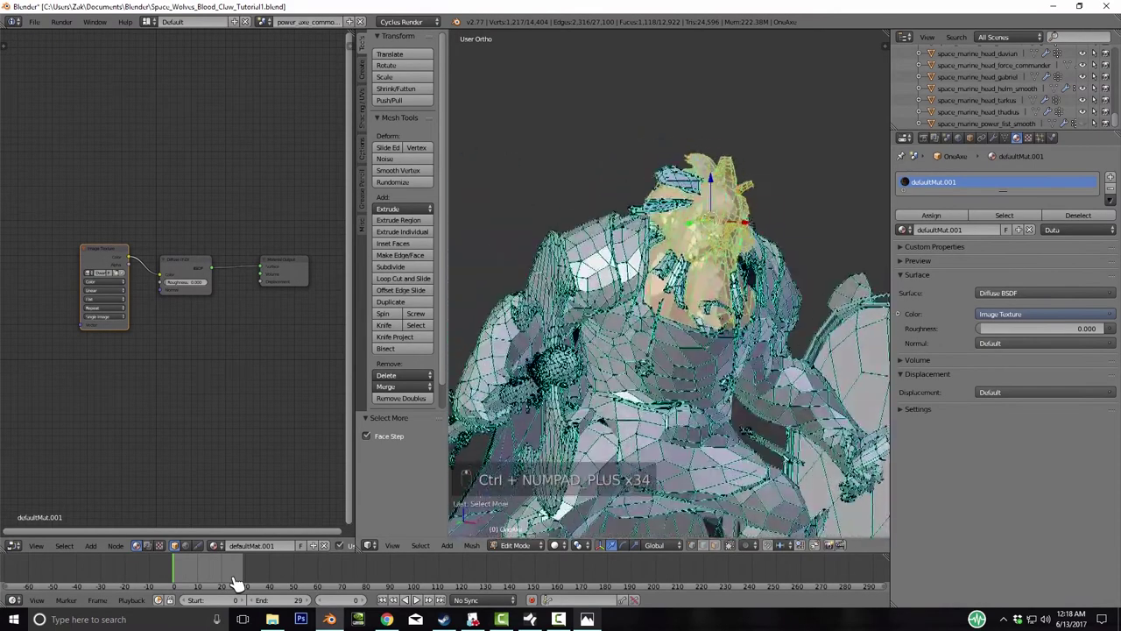
pyautogui.press('g')
pyautogui.press('KP_Decimal')
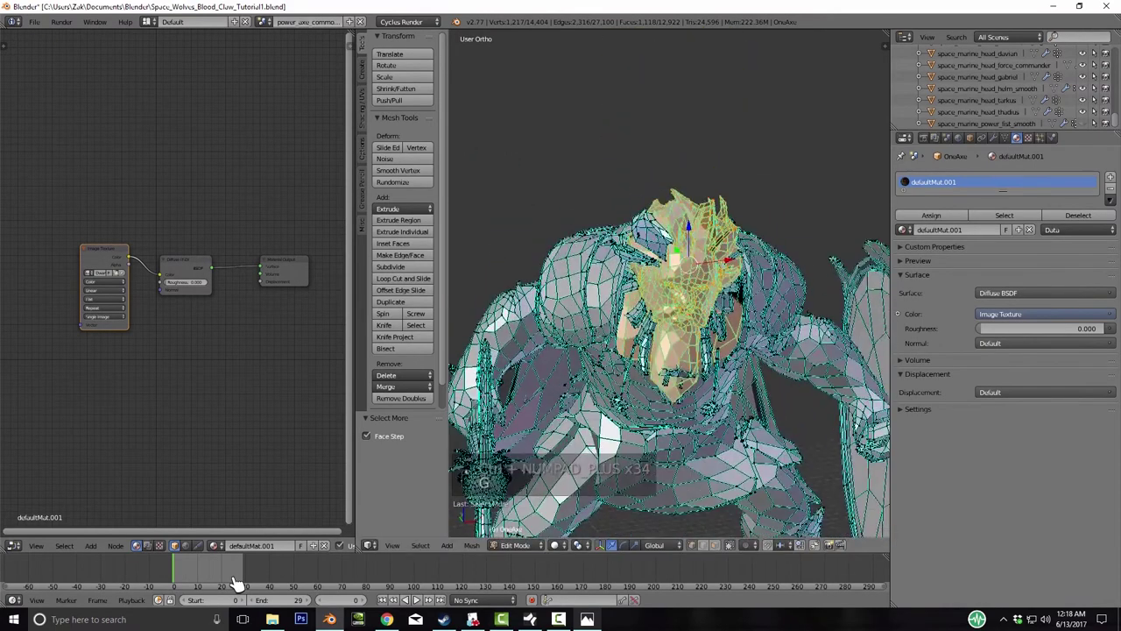
pyautogui.press('ctrl+KP_Add')
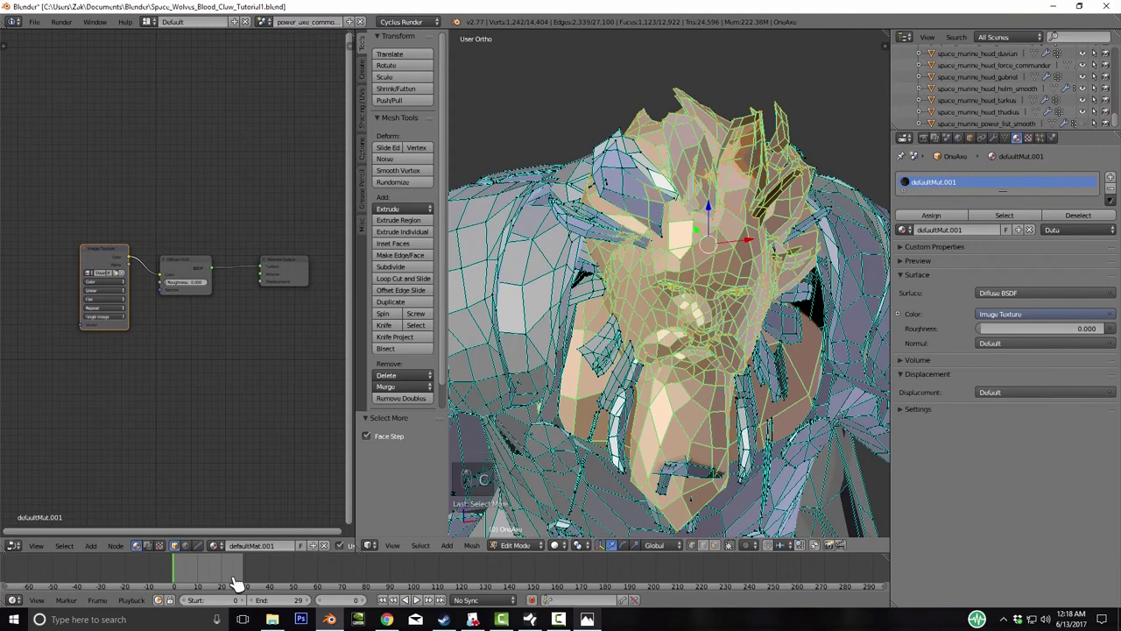
pyautogui.click(608, 305)
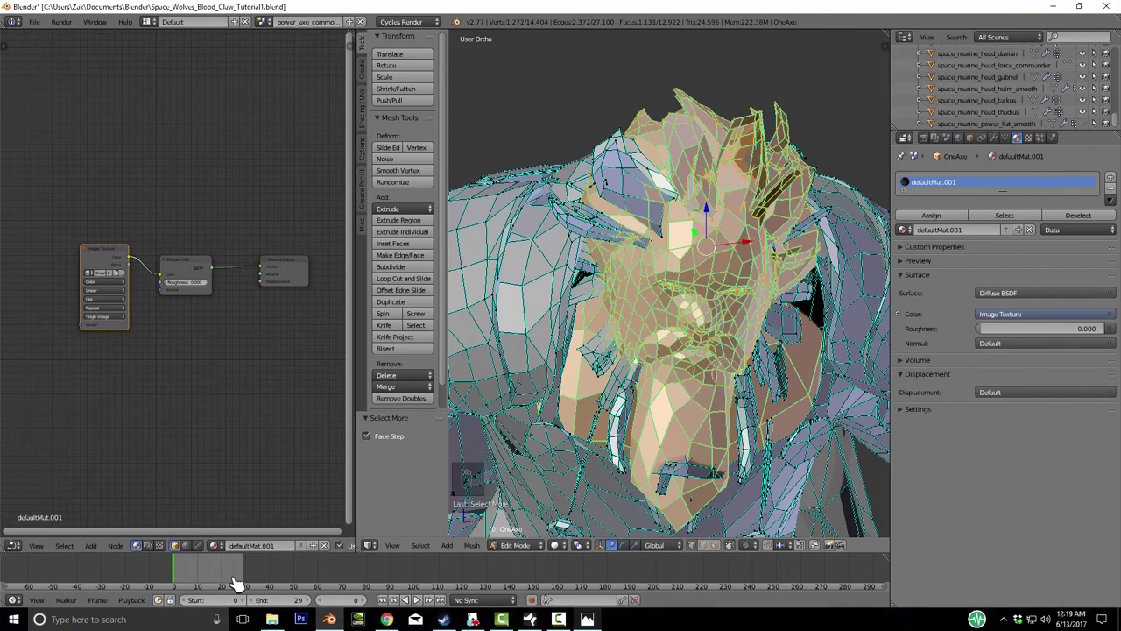
pyautogui.click(627, 390)
pyautogui.moveTo(764, 386); pyautogui.dragTo(771, 359)
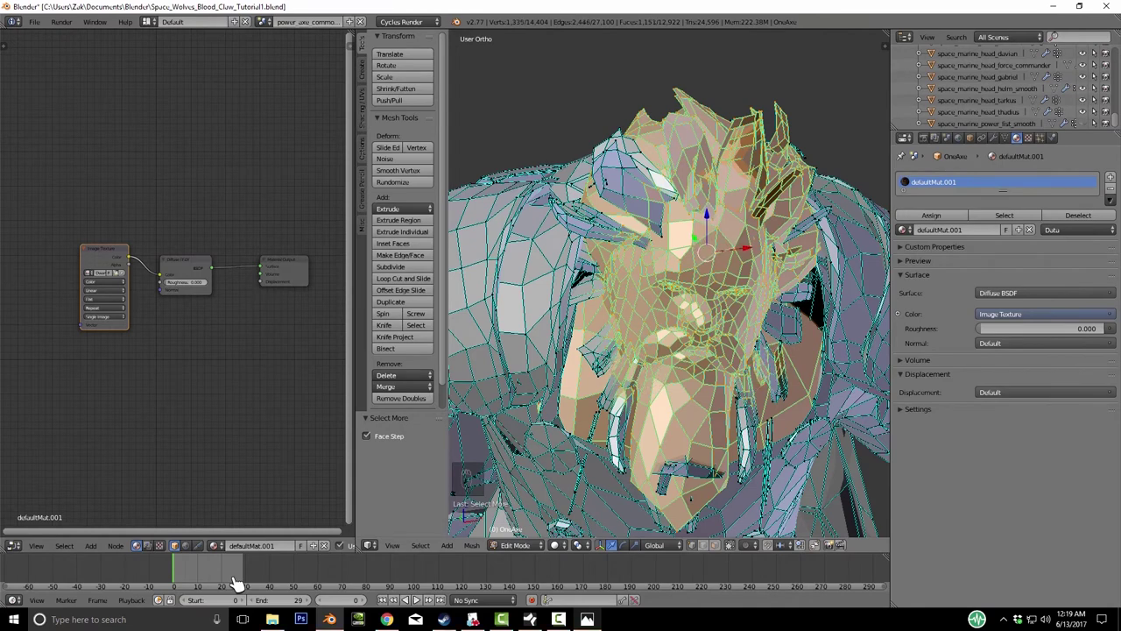
# - Add the linked head parts, nose and neck faces, checking the selection with a cancelled test move
pyautogui.moveTo(666, 307); pyautogui.dragTo(614, 298, button='middle')
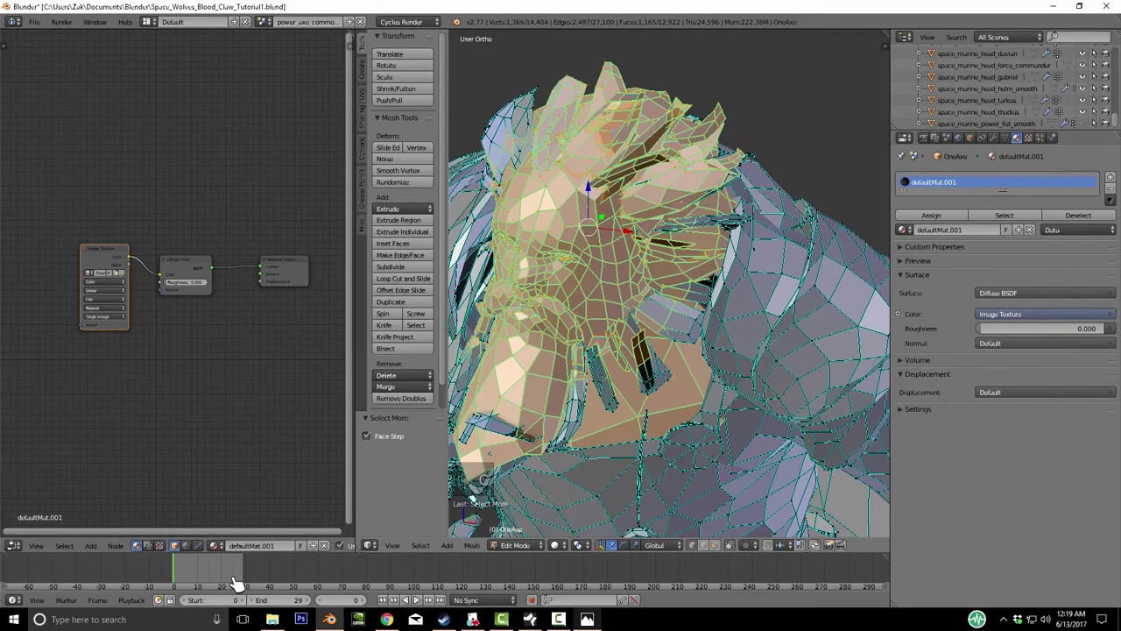
pyautogui.press('ctrl+KP_Add')
pyautogui.press('ctrl+KP_Add')
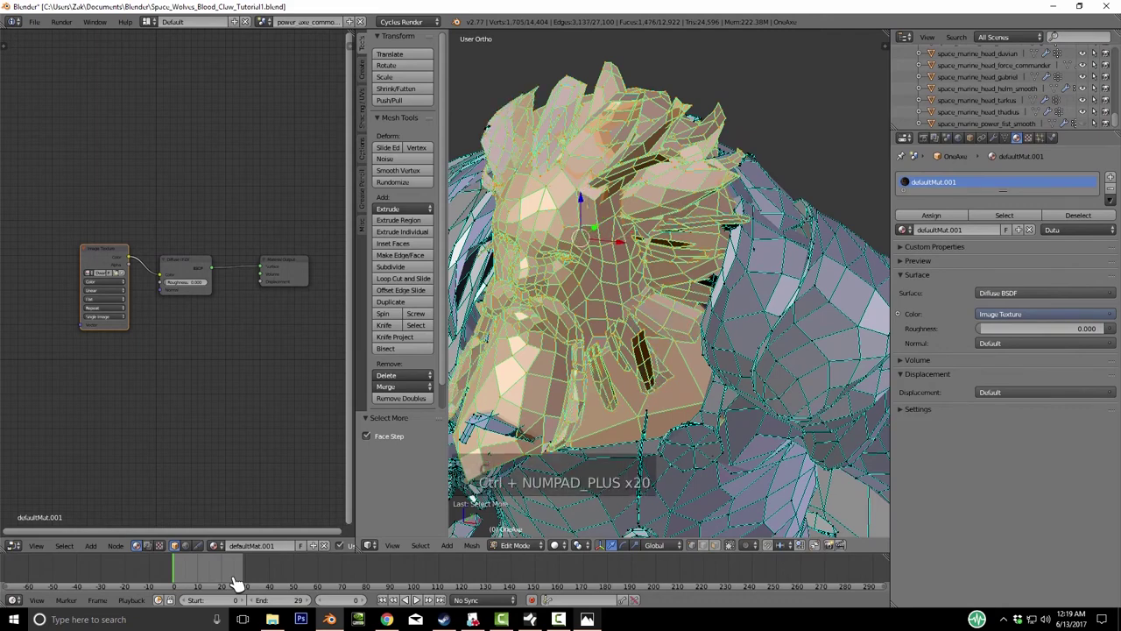
pyautogui.press('ctrl+KP_Add')
pyautogui.press('ctrl+KP_Add')
pyautogui.press('ctrl+KP_Add')
pyautogui.press('ctrl+KP_Add')
pyautogui.press('ctrl+KP_Add')
pyautogui.press('ctrl+KP_Add')
pyautogui.press('ctrl+KP_Add')
pyautogui.press('ctrl+KP_Add')
pyautogui.press('ctrl+KP_Add')
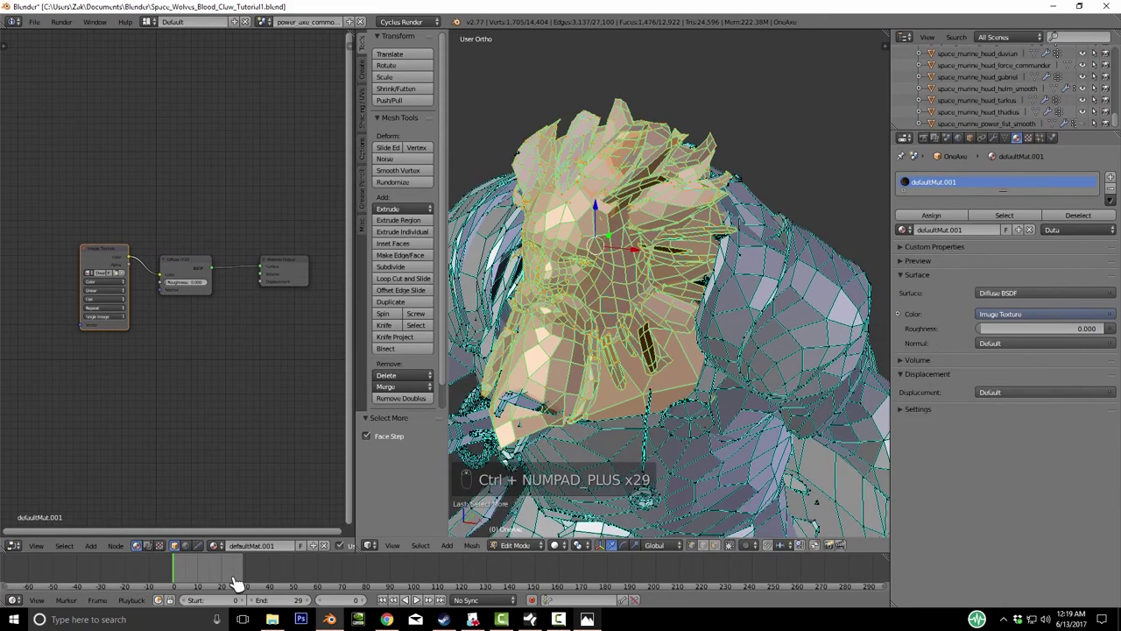
pyautogui.hotkey('ctrl', 'l')
pyautogui.press('l')
pyautogui.press('g')
pyautogui.rightClick(234, 582)
pyautogui.scroll(6, 669, 284)
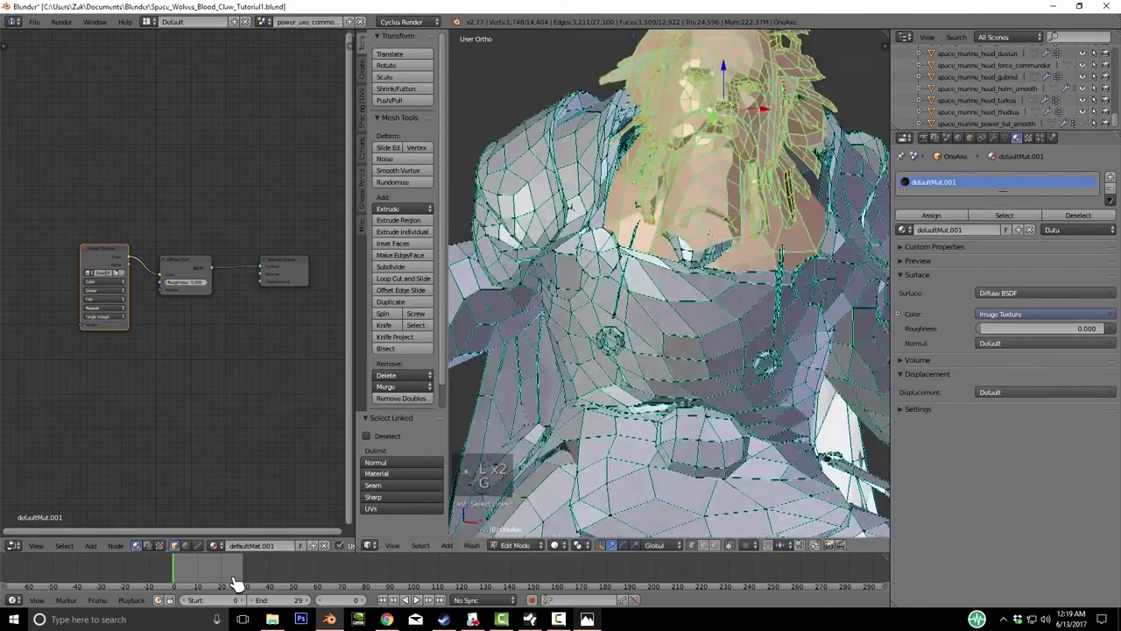
pyautogui.press('l')
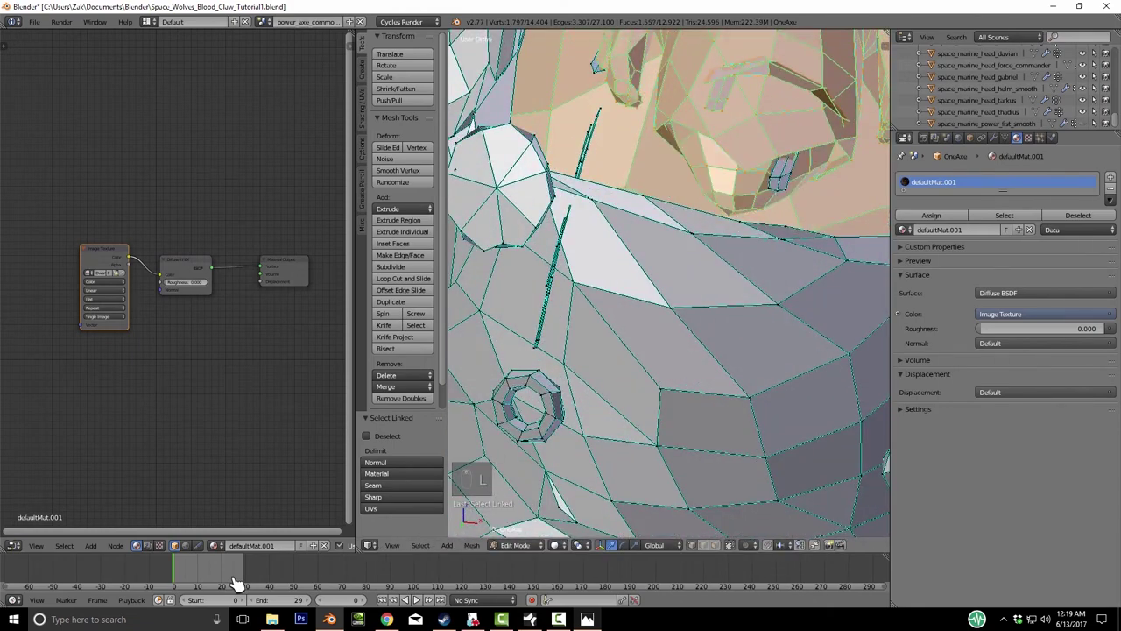
pyautogui.press('l')
pyautogui.moveTo(670, 284); pyautogui.dragTo(627, 250, button='middle')
pyautogui.scroll(5, 669, 284)
pyautogui.press('z')
pyautogui.press('z')
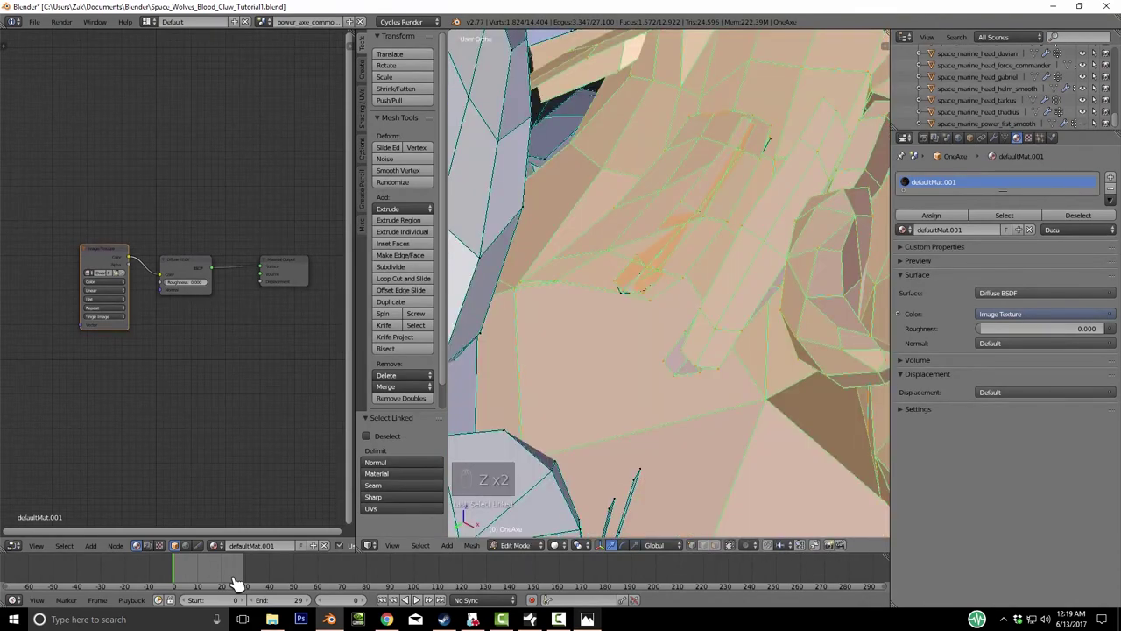
pyautogui.scroll(-5, 669, 283)
pyautogui.moveTo(669, 284); pyautogui.dragTo(629, 268, button='middle')
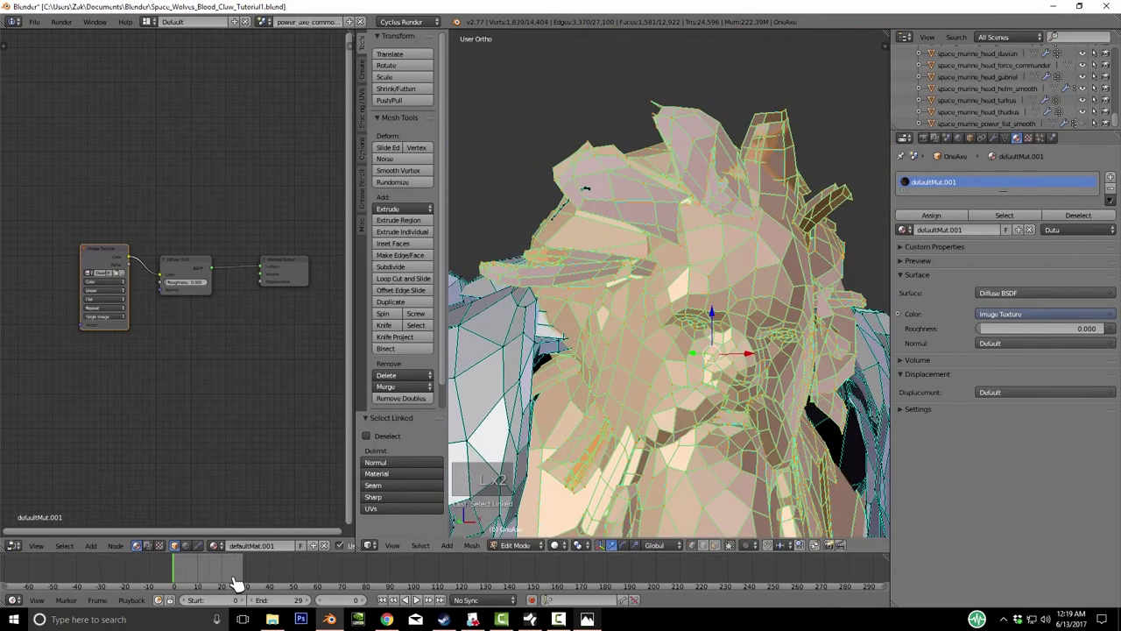
# - Switch to textured shading and add the linked hair pieces to the head selection
pyautogui.click(554, 545)
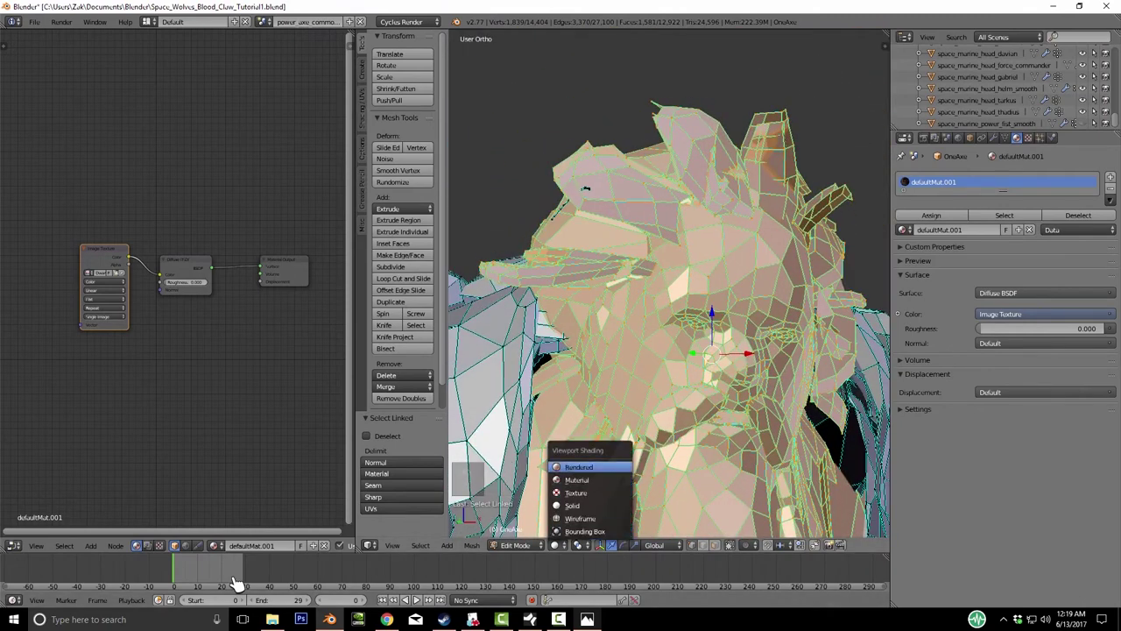
pyautogui.click(575, 492)
pyautogui.scroll(5, 670, 284)
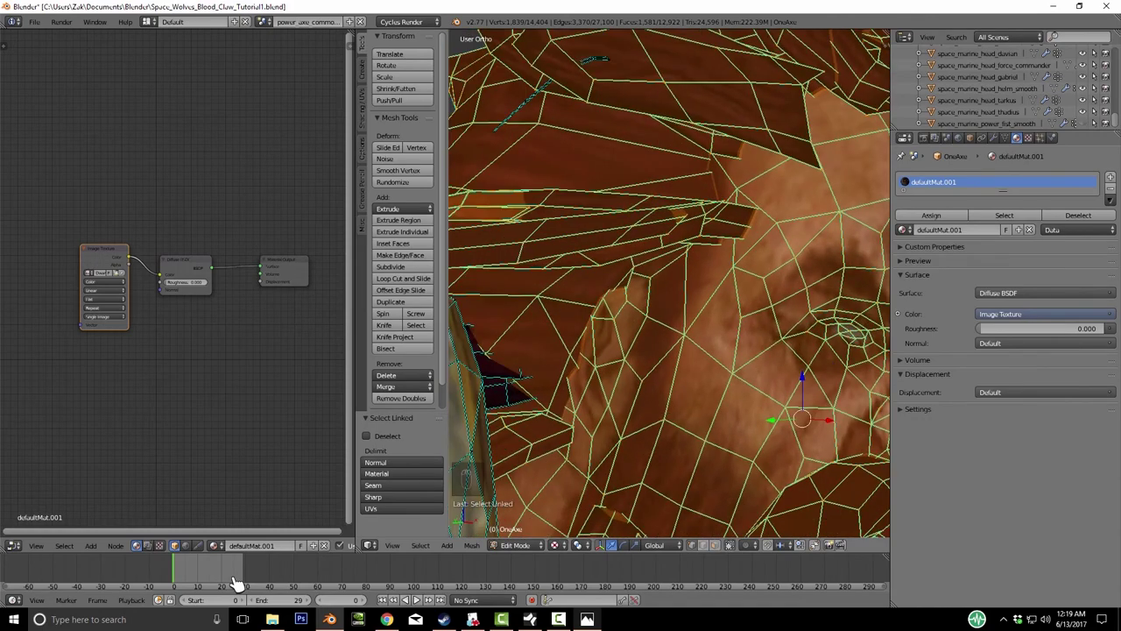
pyautogui.press('l')
pyautogui.press('l')
pyautogui.scroll(-5, 670, 284)
pyautogui.press('g')
pyautogui.press('z')
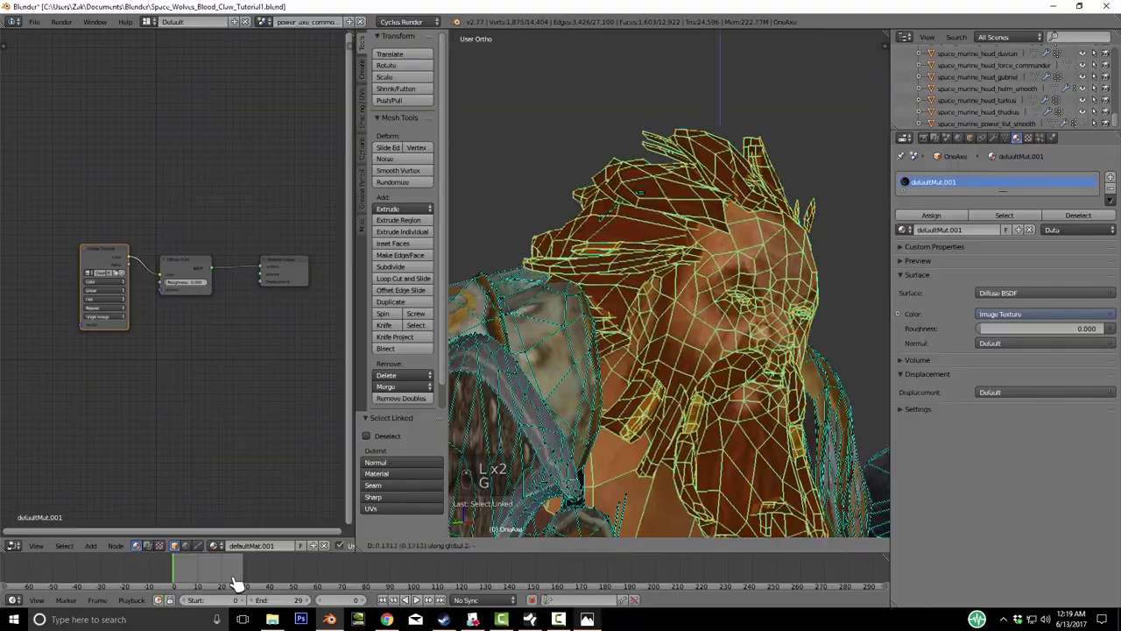
pyautogui.rightClick(235, 582)
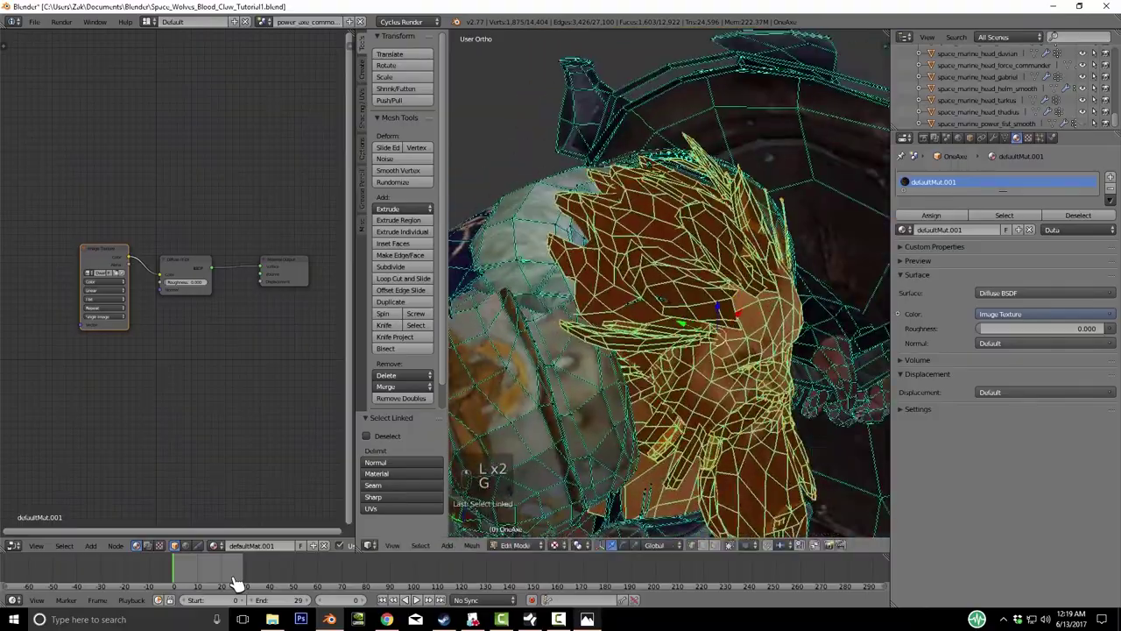
# - Inspect the selection from all sides, then separate it into OneAxe.001 and return to Object Mode
pyautogui.press('KP_4')
pyautogui.press('KP_4')
pyautogui.press('KP_4')
pyautogui.press('KP_4')
pyautogui.press('KP_4')
pyautogui.press('KP_4')
pyautogui.press('KP_4')
pyautogui.press('KP_4')
pyautogui.press('KP_Subtract')
pyautogui.press('KP_Subtract')
pyautogui.press('KP_Add')
pyautogui.press('KP_Add')
pyautogui.press('KP_Add')
pyautogui.press('KP_Add')
pyautogui.press('KP_Add')
pyautogui.press('KP_Add')
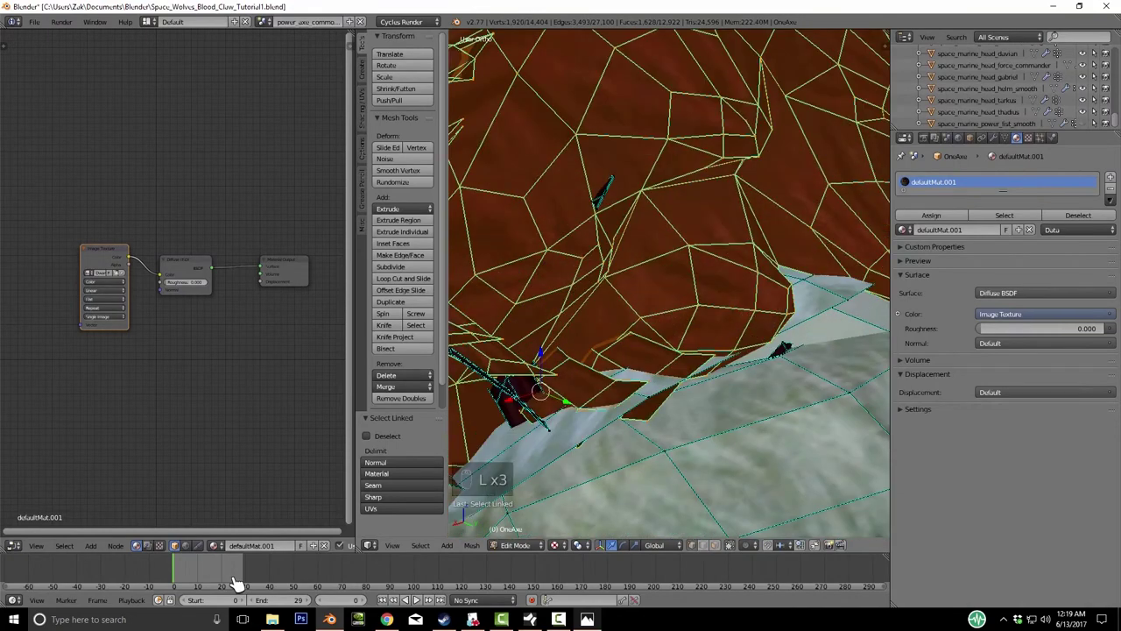
pyautogui.press('KP_Subtract')
pyautogui.press('KP_Subtract')
pyautogui.press('KP_Subtract')
pyautogui.press('KP_4')
pyautogui.press('KP_4')
pyautogui.press('KP_4')
pyautogui.press('KP_4')
pyautogui.press('KP_4')
pyautogui.press('KP_4')
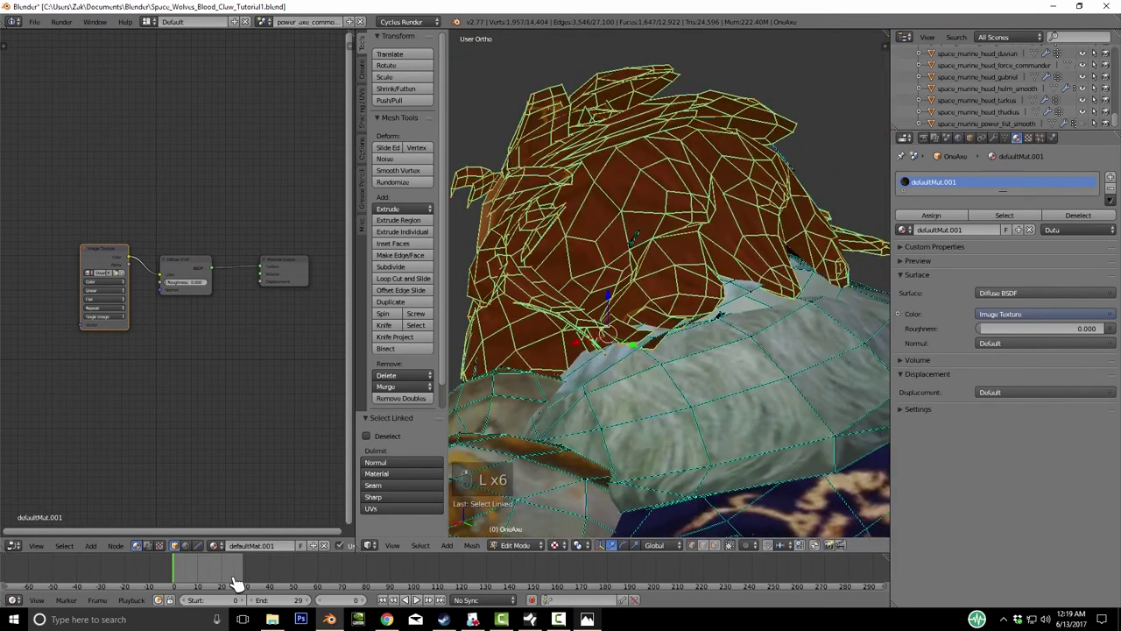
pyautogui.press('KP_4')
pyautogui.press('KP_4')
pyautogui.press('KP_4')
pyautogui.press('KP_4')
pyautogui.press('KP_4')
pyautogui.press('KP_4')
pyautogui.press('KP_4')
pyautogui.press('KP_4')
pyautogui.press('KP_4')
pyautogui.press('KP_4')
pyautogui.press('KP_4')
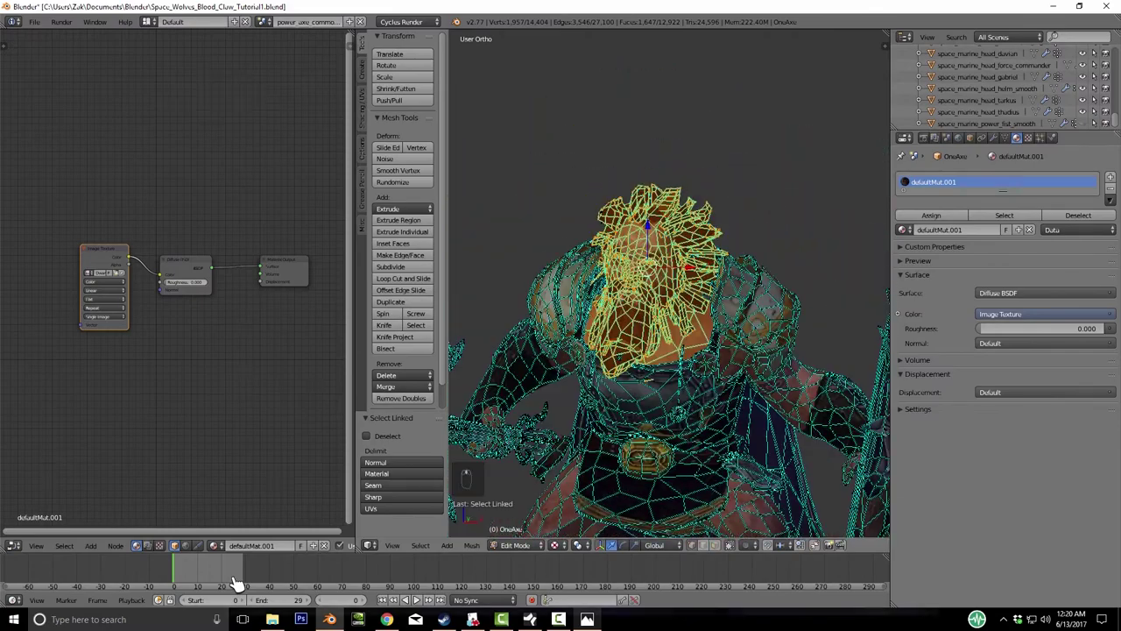
pyautogui.press('KP_4')
pyautogui.press('KP_4')
pyautogui.press('KP_4')
pyautogui.press('KP_4')
pyautogui.press('KP_4')
pyautogui.press('KP_4')
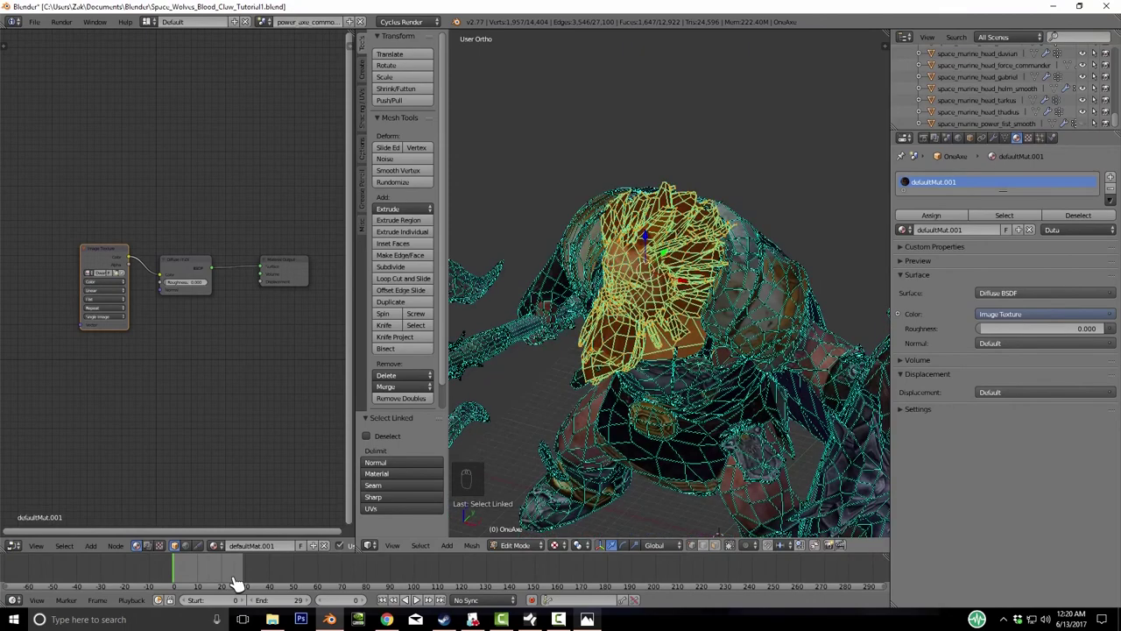
pyautogui.press('KP_4')
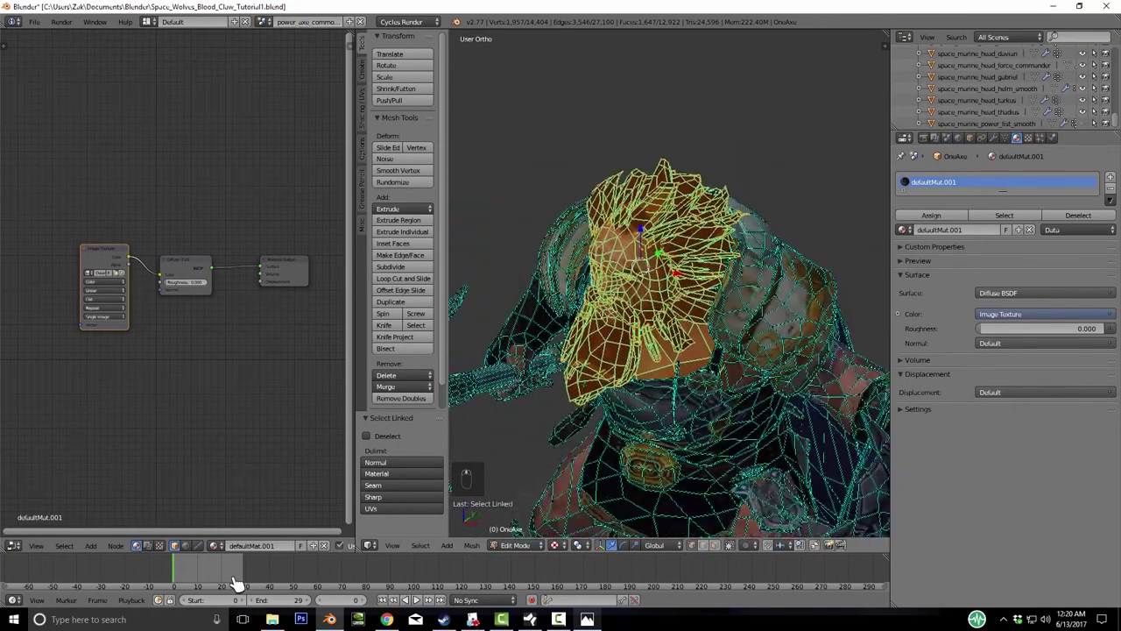
pyautogui.press('Return')
pyautogui.press('Tab')
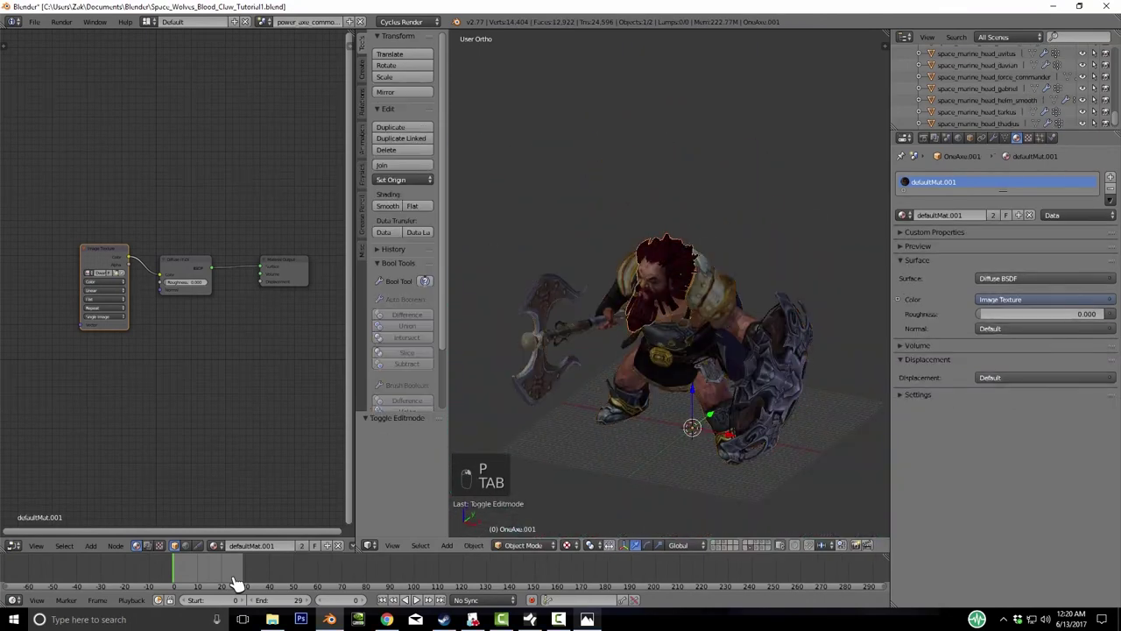
# - Send the separated head to layer 2, inspect the character, then undo the move
pyautogui.press('m')
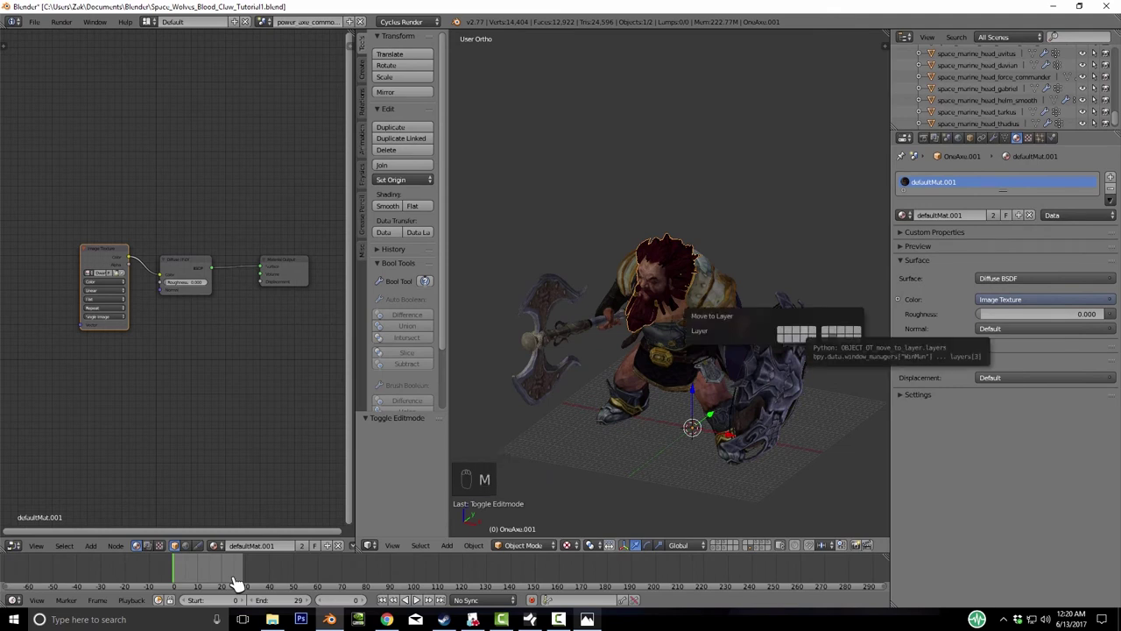
pyautogui.press('2')
pyautogui.press('KP_Decimal')
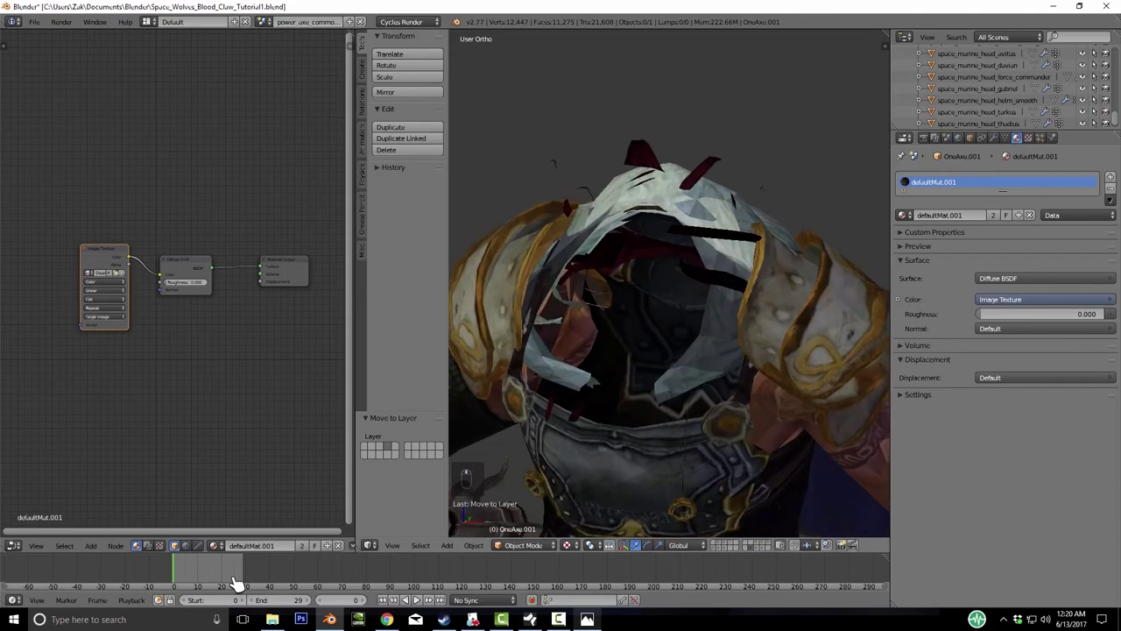
pyautogui.press('KP_2')
pyautogui.press('KP_2')
pyautogui.press('KP_2')
pyautogui.press('KP_2')
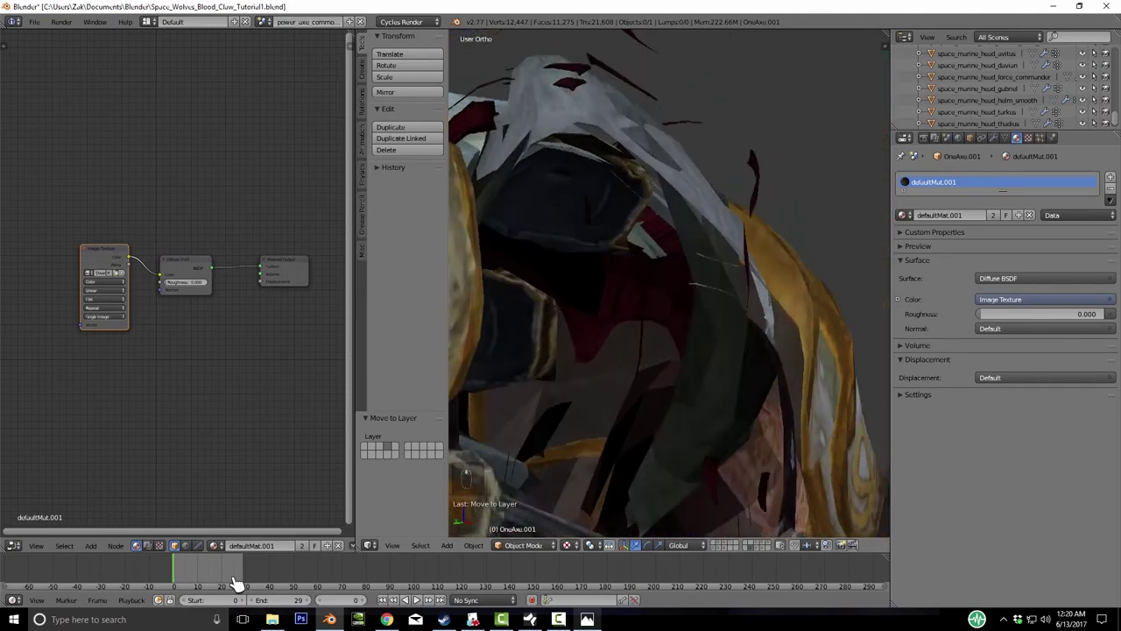
pyautogui.press('KP_Subtract')
pyautogui.press('KP_4')
pyautogui.press('KP_4')
pyautogui.press('KP_4')
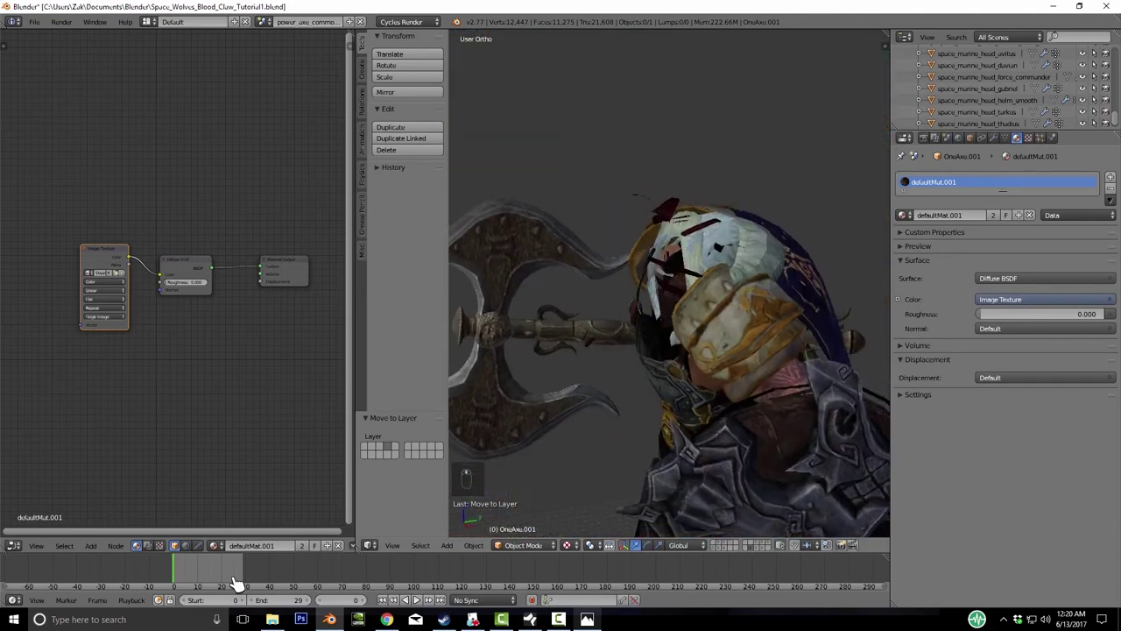
pyautogui.hotkey('ctrl', 'z')
pyautogui.hotkey('ctrl', 'z')
# - Move the head to layer 2 again and display that layer
pyautogui.press('m')
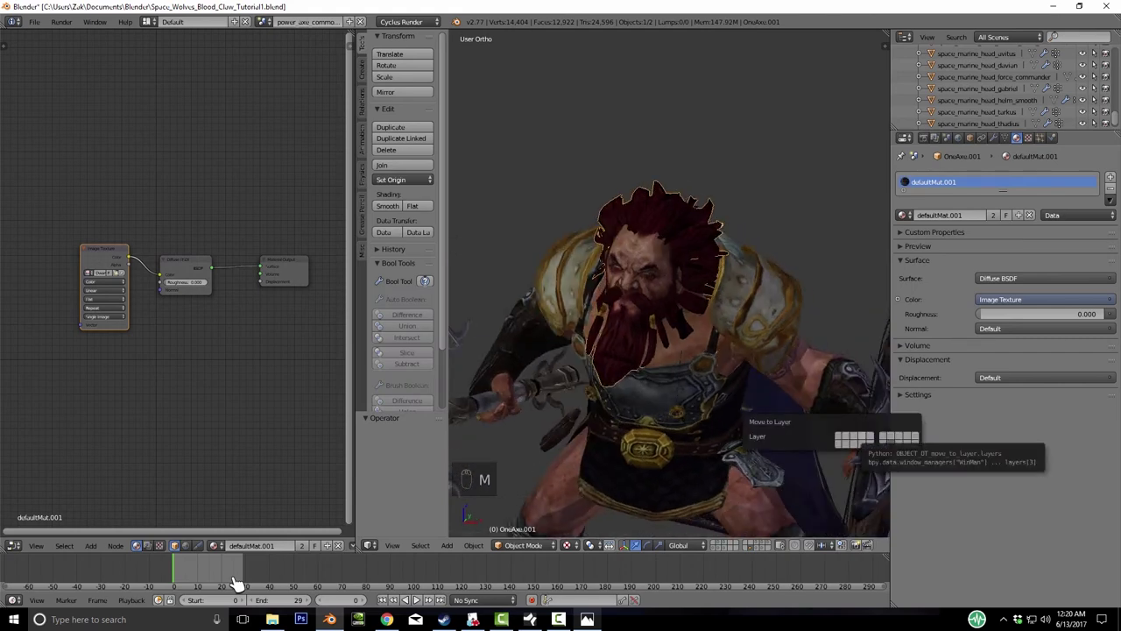
pyautogui.press('2')
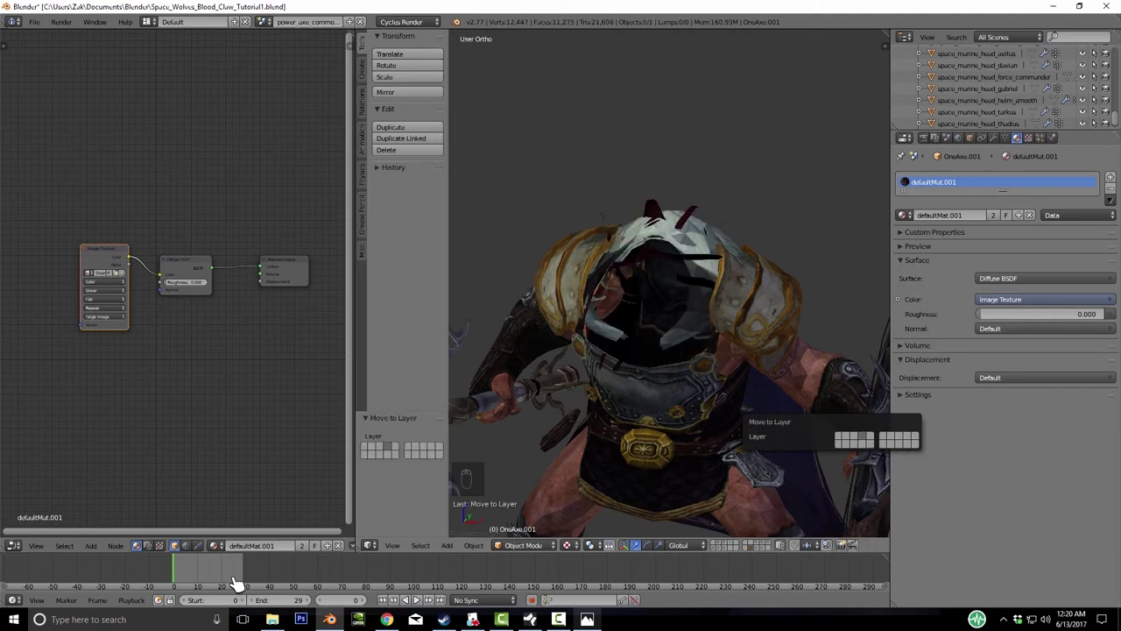
pyautogui.press('2')
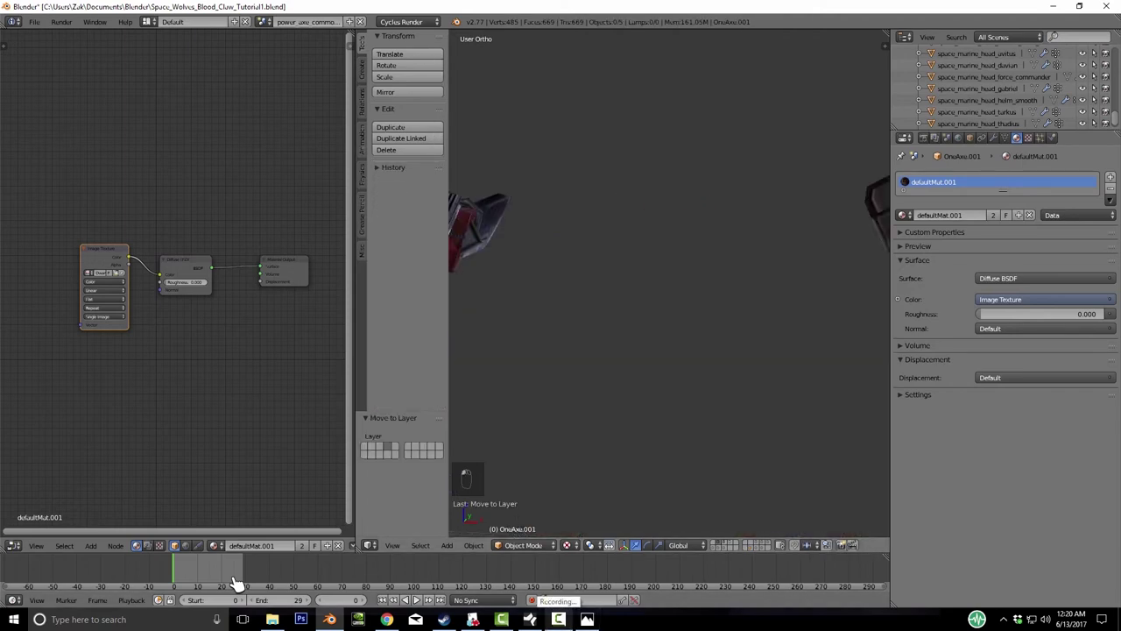
pyautogui.hotkey('shift', '2')
# - Show the red armour layer with the head layer and set the head's origin to geometry
pyautogui.press('Home')
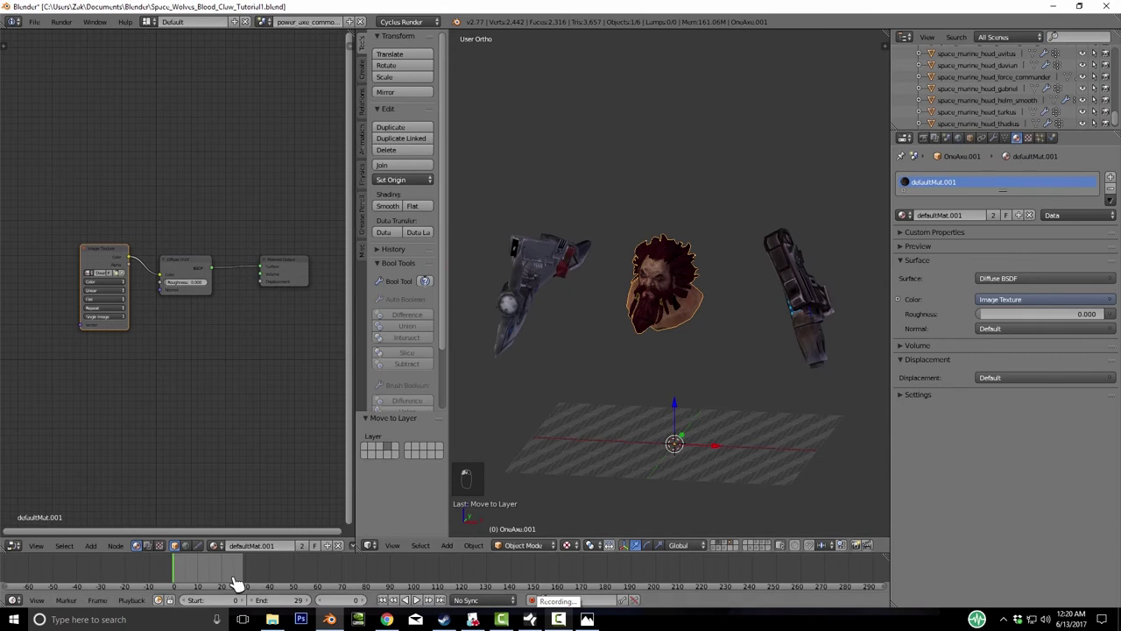
pyautogui.press('1')
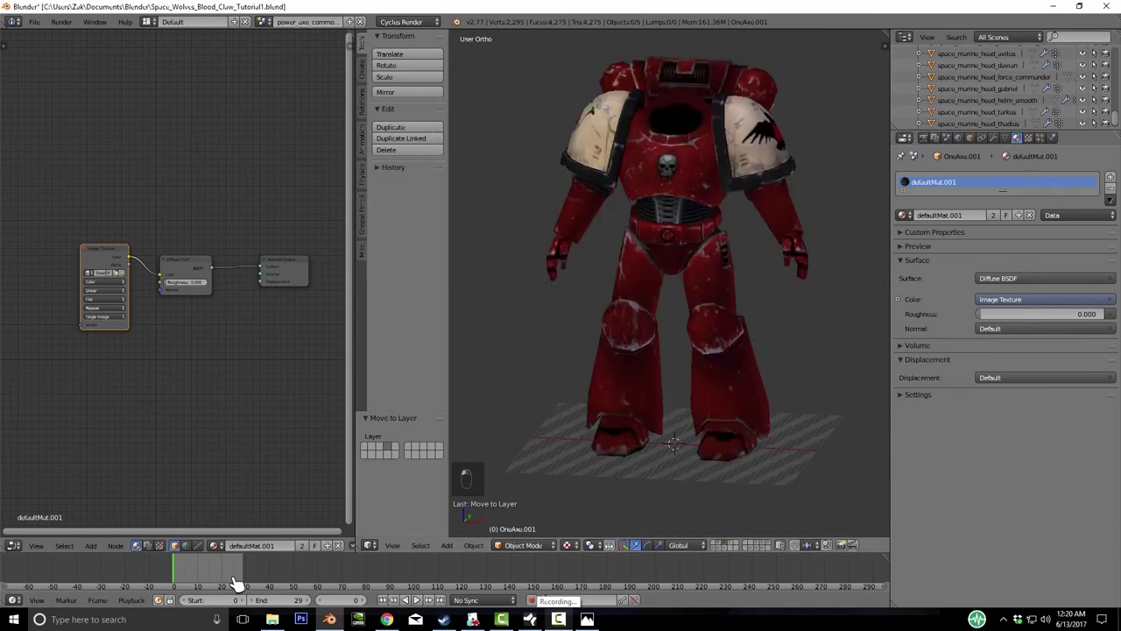
pyautogui.hotkey('shift', '2')
pyautogui.press('space')
pyautogui.write('Set Origi')
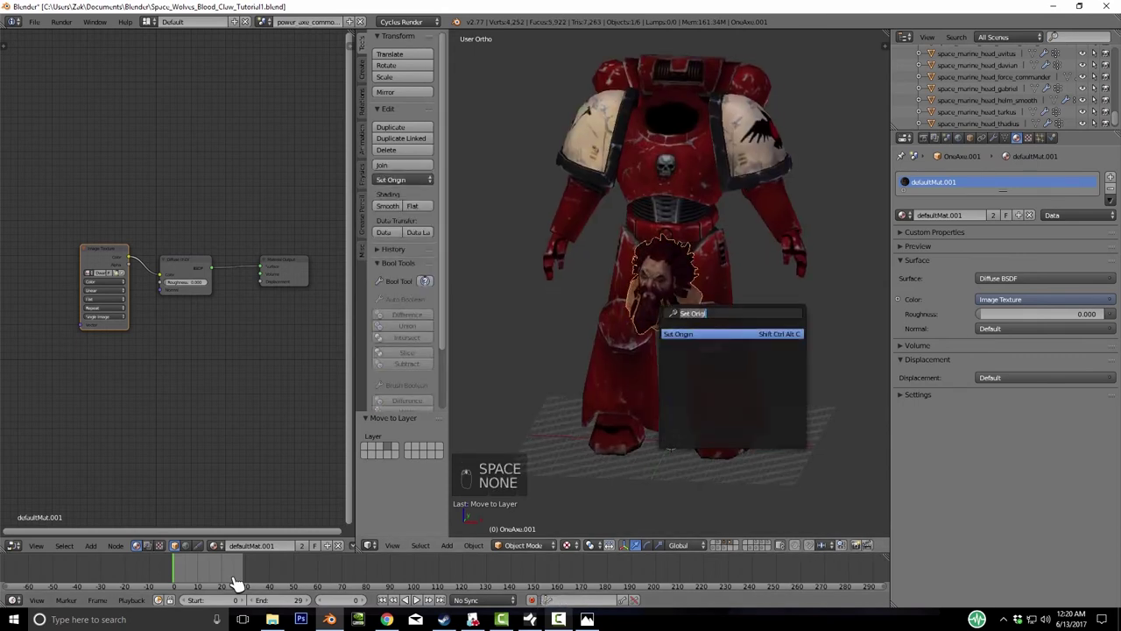
pyautogui.press('Return')
pyautogui.press('Return')
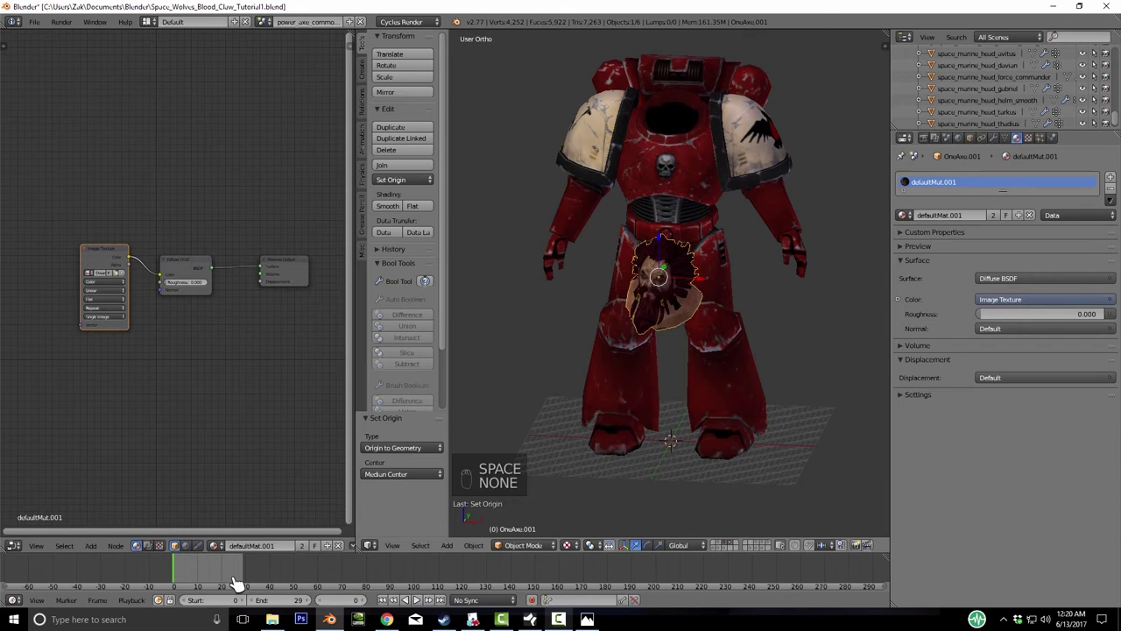
# - Raise the head onto the armour, shift it front-to-back, scale it to 0.743 and rotate slightly
pyautogui.press('KP_1')
pyautogui.press('g')
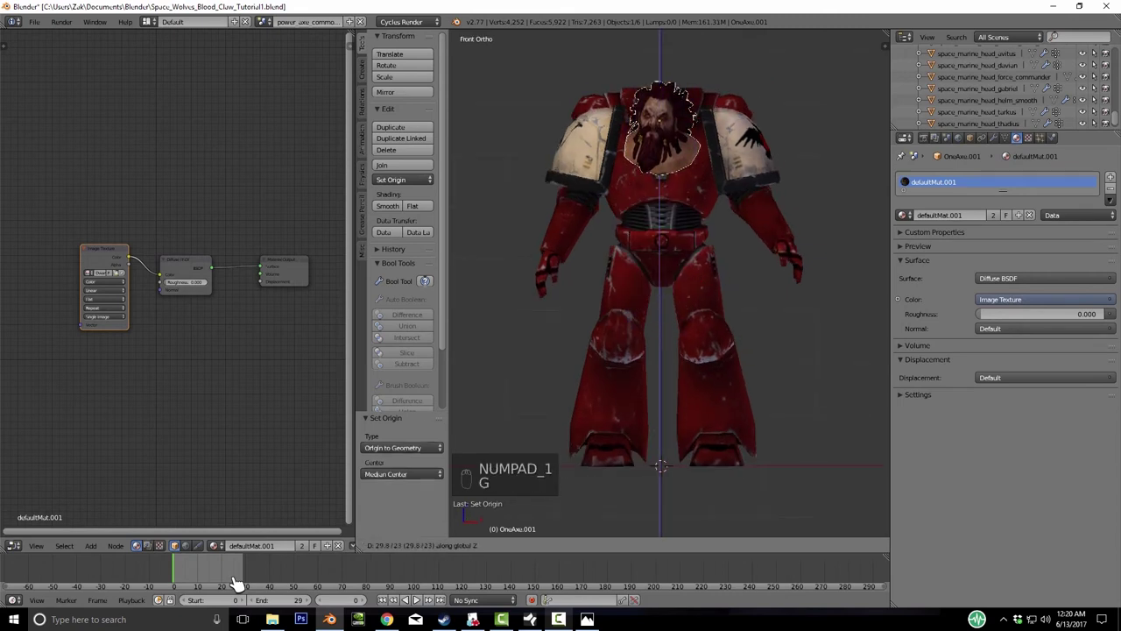
pyautogui.click(237, 584)
pyautogui.press('KP_3')
pyautogui.press('g')
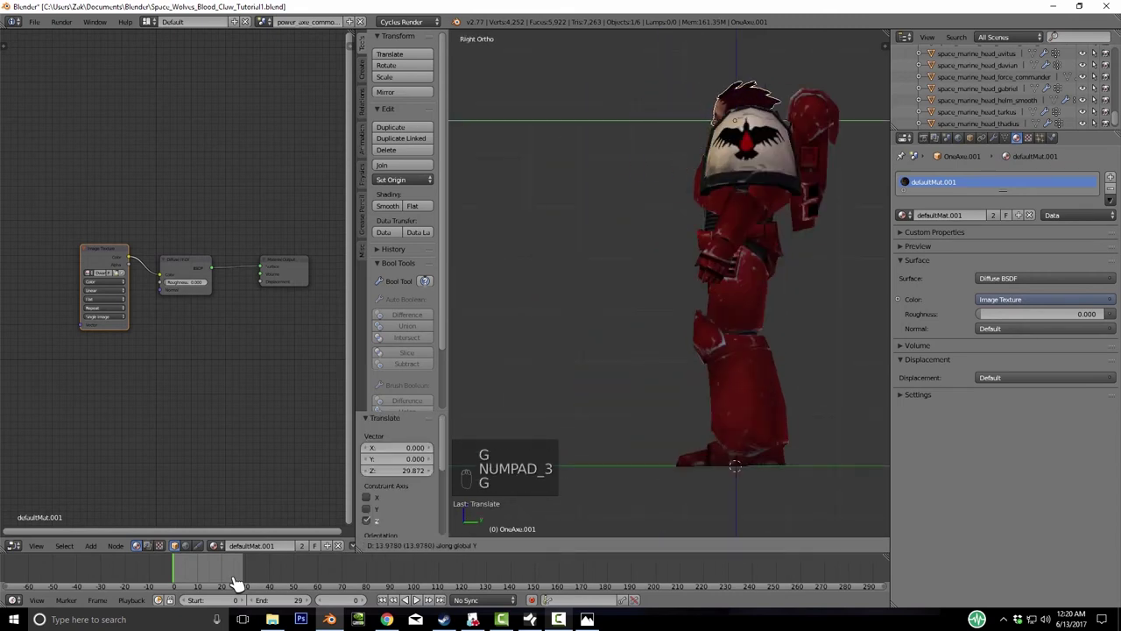
pyautogui.click(236, 584)
pyautogui.press('s')
pyautogui.click(237, 584)
pyautogui.moveTo(666, 281); pyautogui.dragTo(596, 291, button='middle')
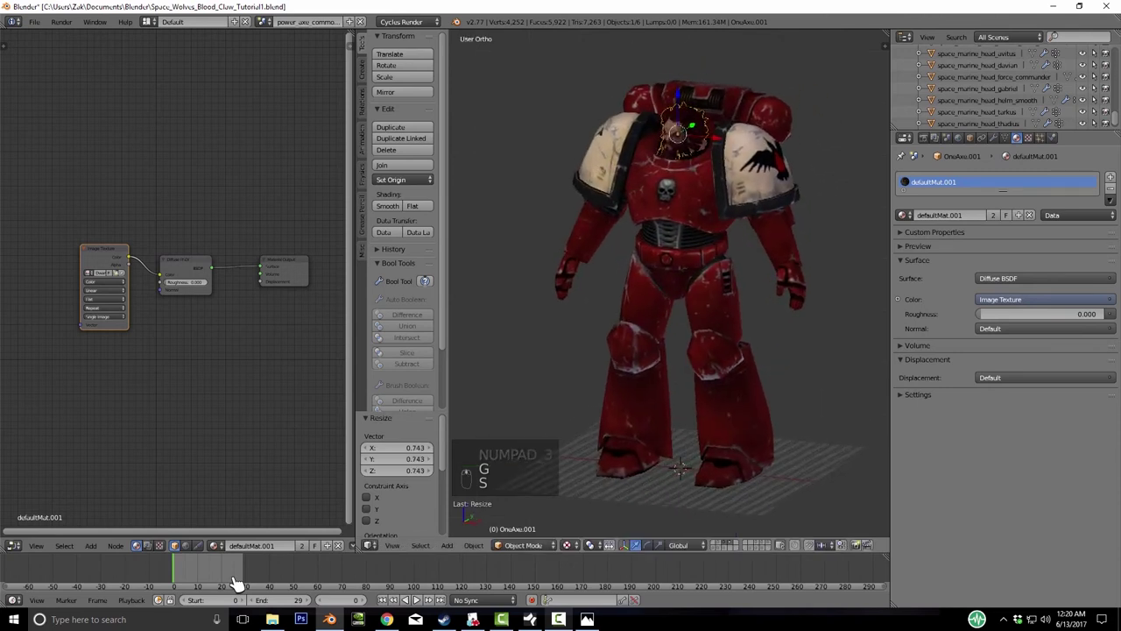
pyautogui.scroll(3, 666, 263)
pyautogui.press('r')
pyautogui.click(236, 584)
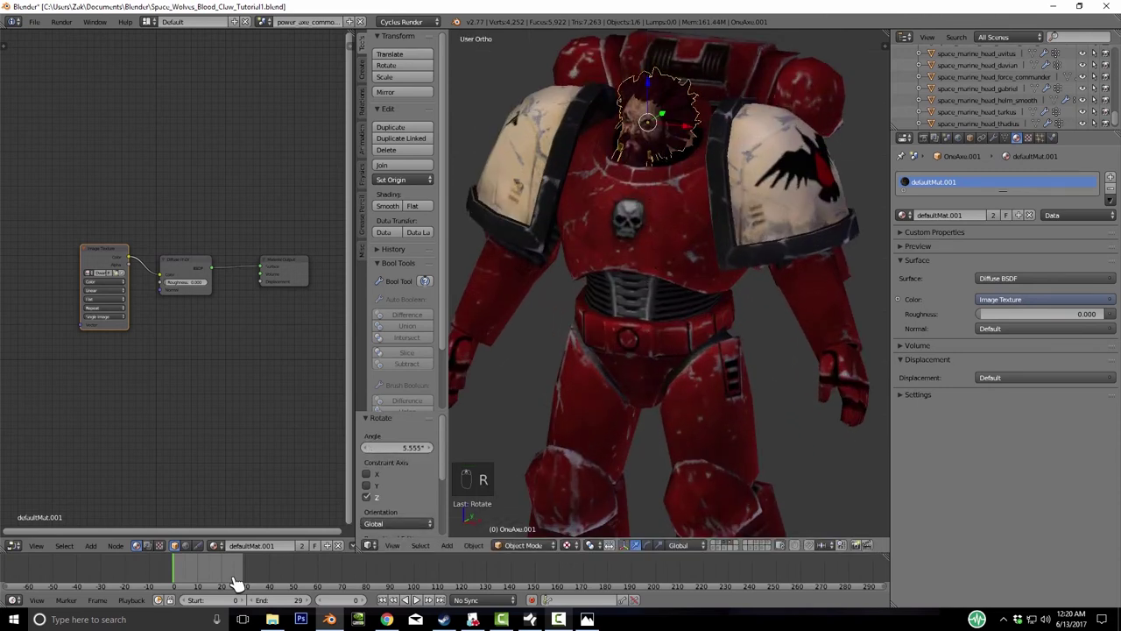
# - In front view, lower the head slightly along the Z axis
pyautogui.press('KP_1')
pyautogui.press('r')
pyautogui.press('g')
pyautogui.press('x')
pyautogui.press('z')
pyautogui.click(237, 584)
# - With the helmet references shown, nudge the head front-to-back and vertically, then hide them and check the fit
pyautogui.hotkey('shift', '2')
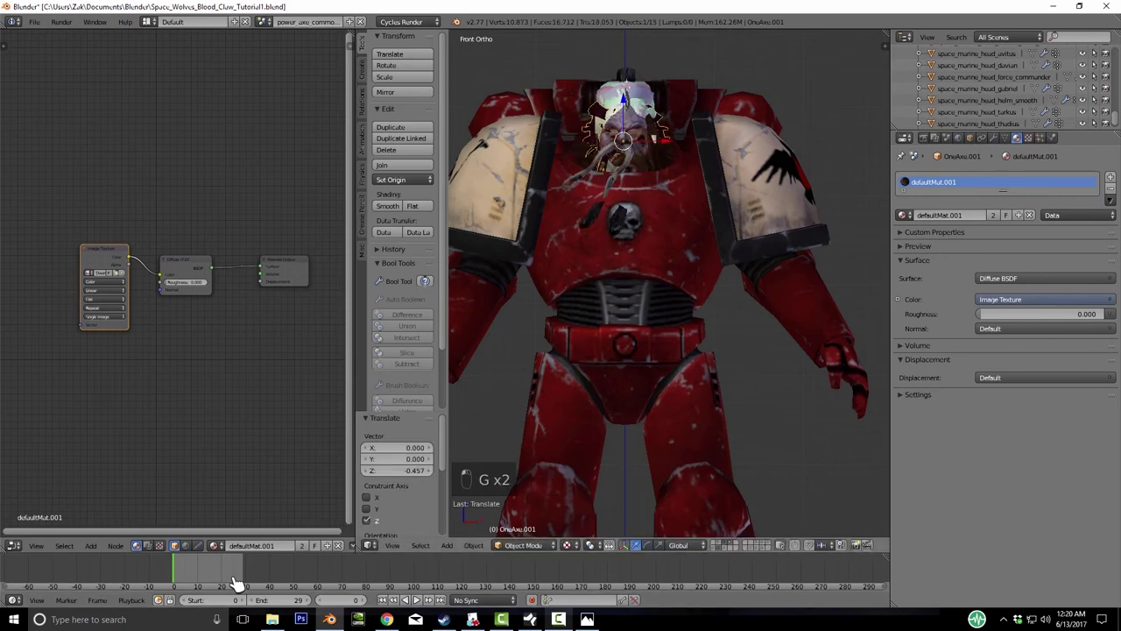
pyautogui.press('KP_Decimal')
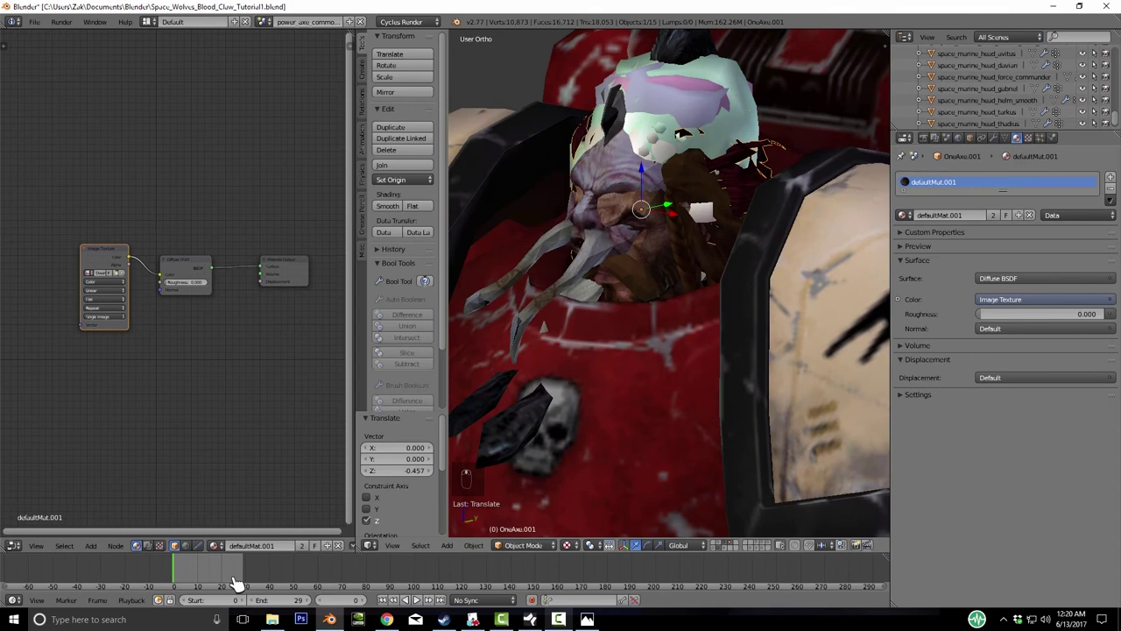
pyautogui.press('g')
pyautogui.press('g')
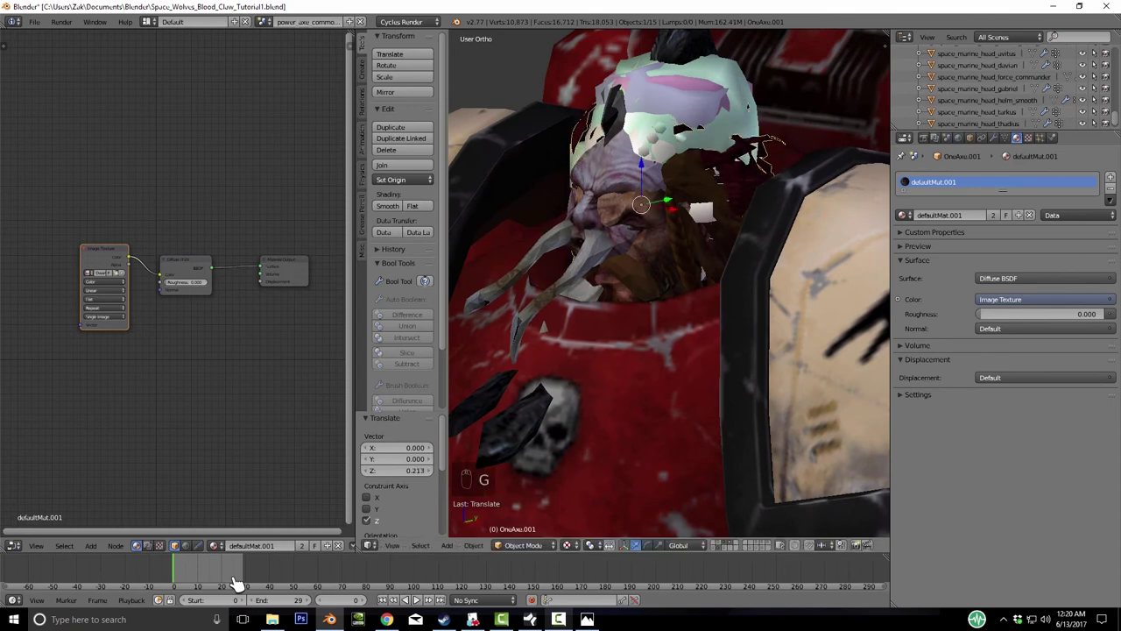
pyautogui.click(237, 582)
pyautogui.press('s')
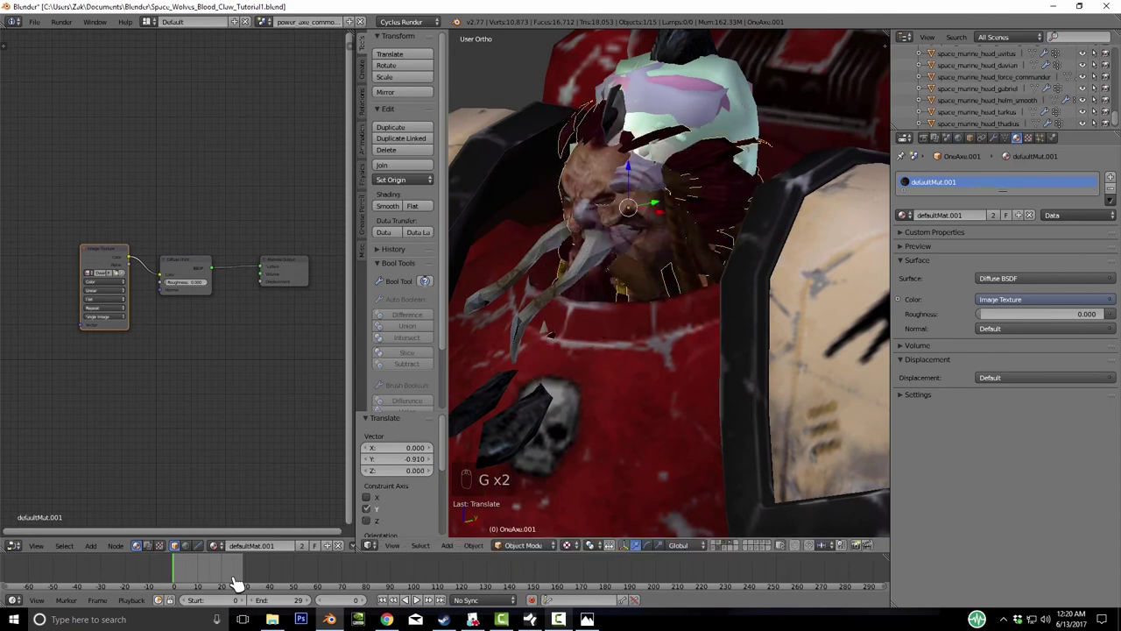
pyautogui.rightClick(236, 583)
pyautogui.press('g')
pyautogui.press('z')
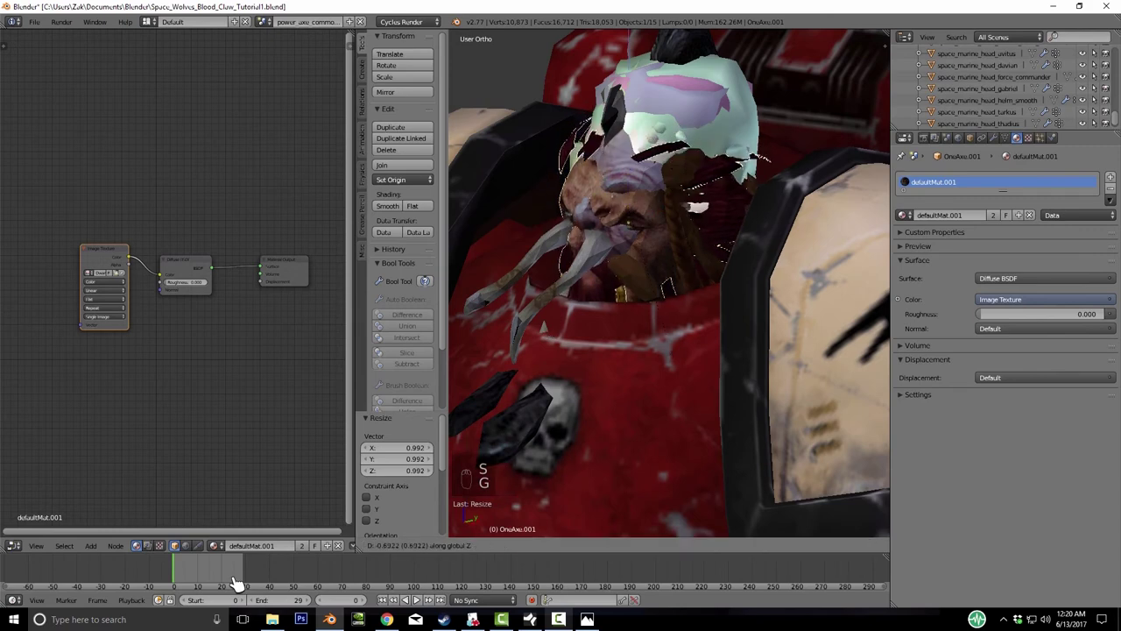
pyautogui.click(237, 583)
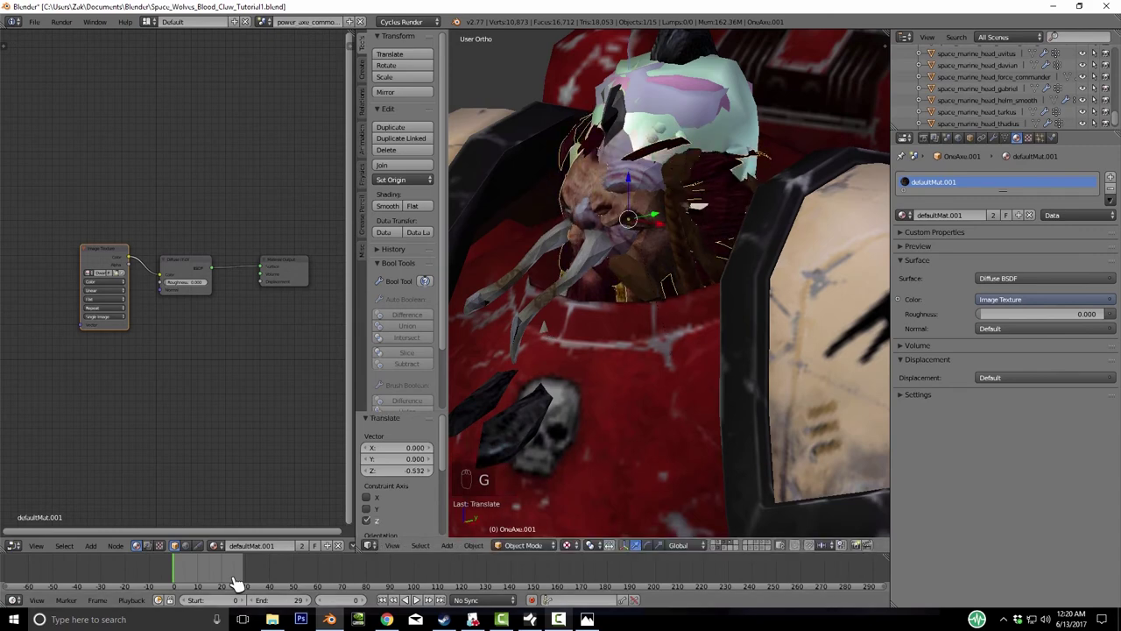
pyautogui.press('h')
pyautogui.scroll(3, 669, 282)
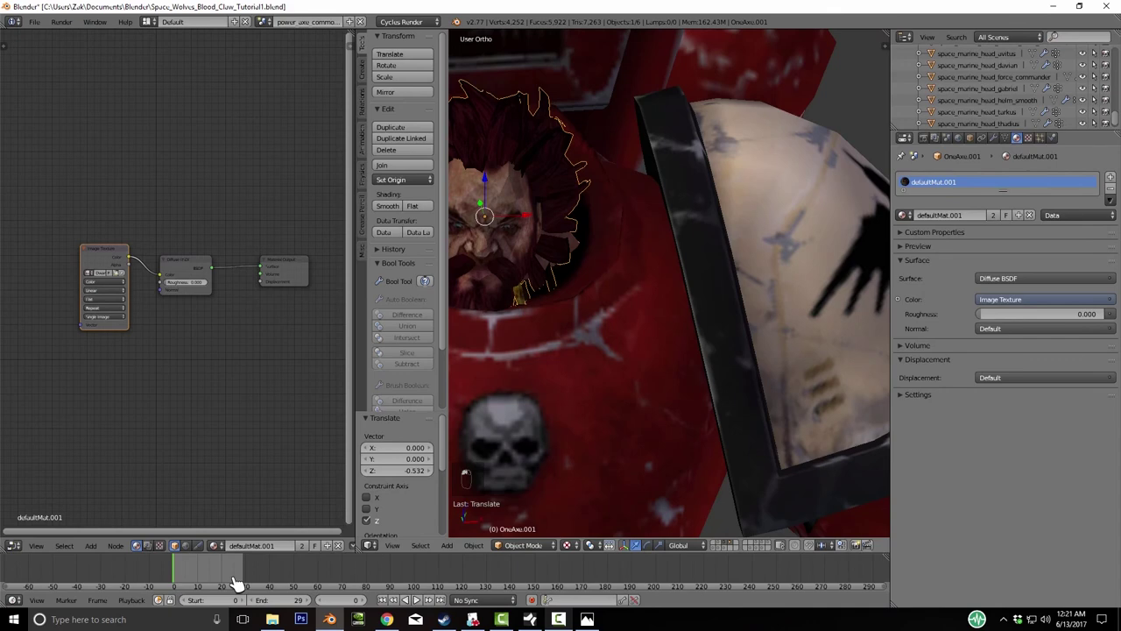
pyautogui.press('KP_8')
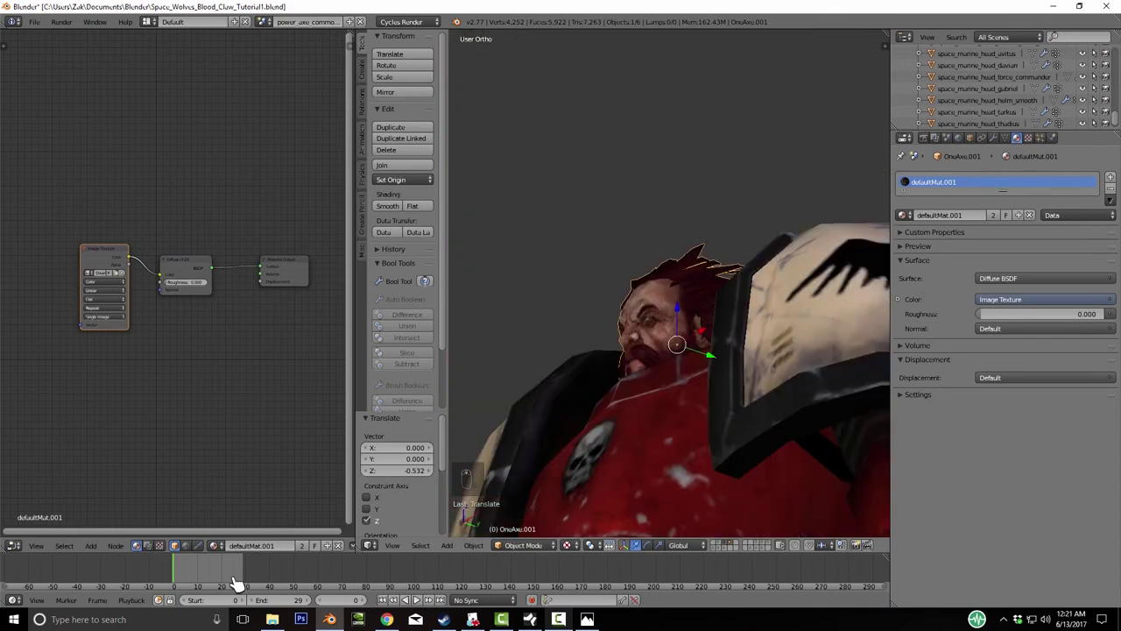
pyautogui.press('KP_6')
pyautogui.press('KP_6')
pyautogui.press('KP_6')
pyautogui.press('KP_6')
pyautogui.press('KP_6')
pyautogui.press('KP_6')
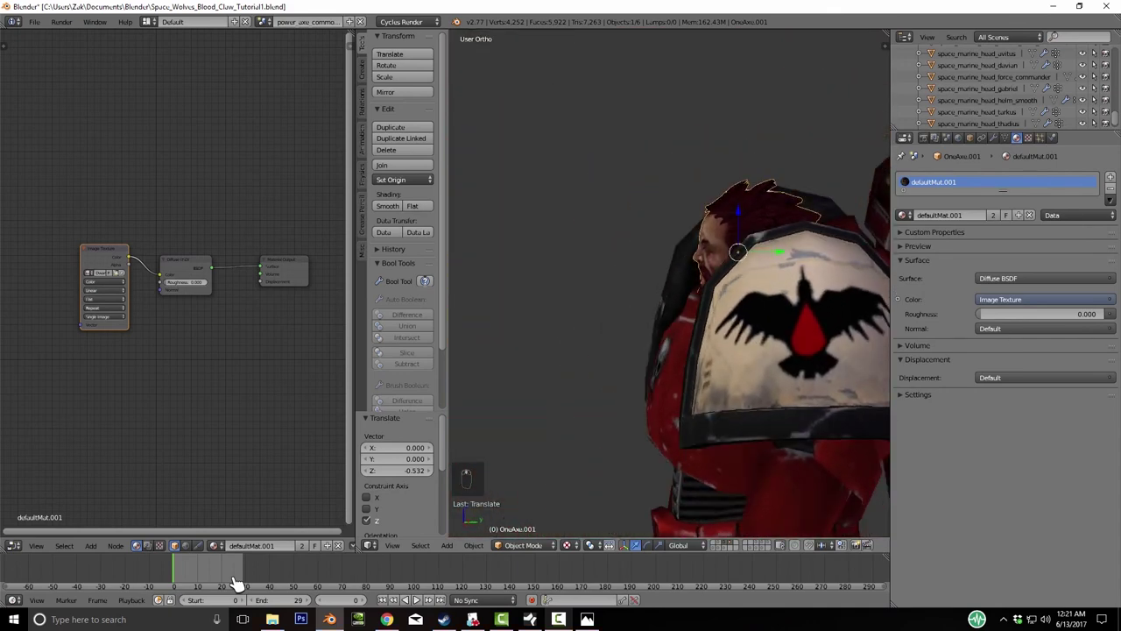
pyautogui.press('KP_6')
pyautogui.press('KP_6')
pyautogui.press('KP_6')
pyautogui.press('KP_6')
pyautogui.press('KP_6')
pyautogui.press('KP_6')
pyautogui.press('KP_6')
pyautogui.press('KP_6')
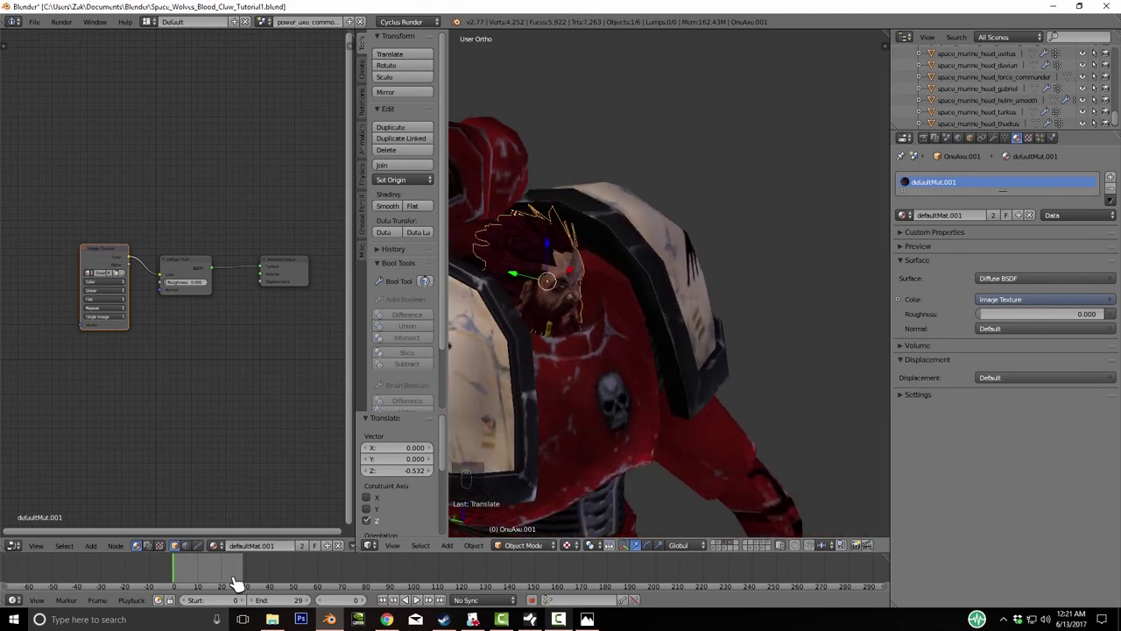
pyautogui.press('KP_6')
pyautogui.press('KP_6')
pyautogui.press('KP_6')
pyautogui.press('KP_6')
pyautogui.press('KP_6')
pyautogui.press('KP_6')
pyautogui.press('KP_6')
pyautogui.press('KP_6')
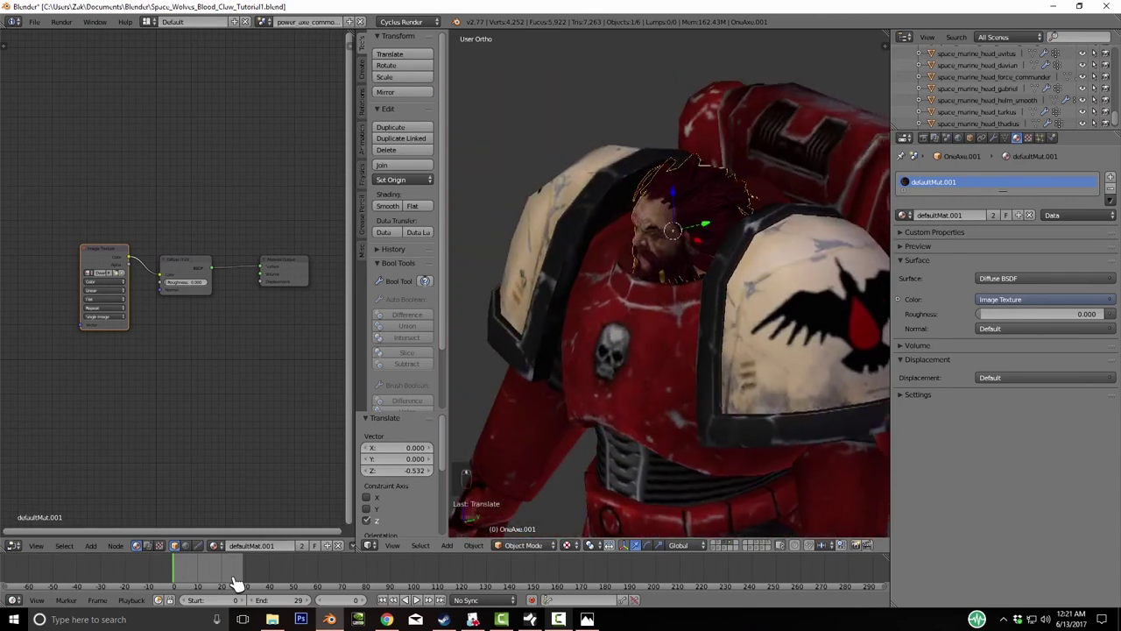
# - Delete the leftover axe, gnoll, goblin and red-haired robed character models one by one
pyautogui.press('2')
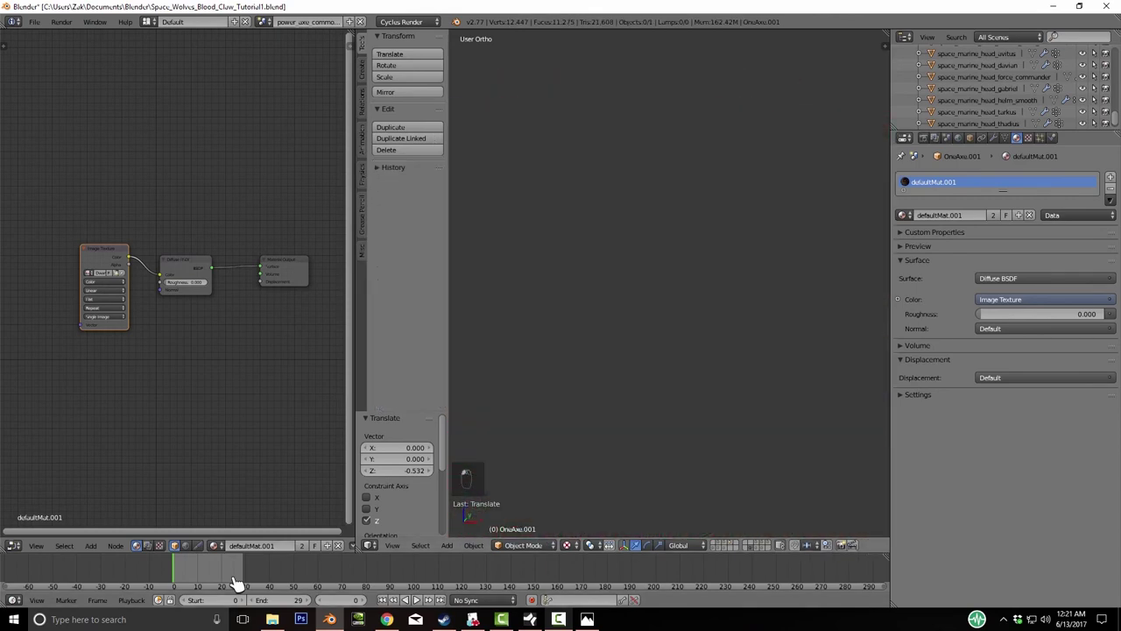
pyautogui.press('Delete')
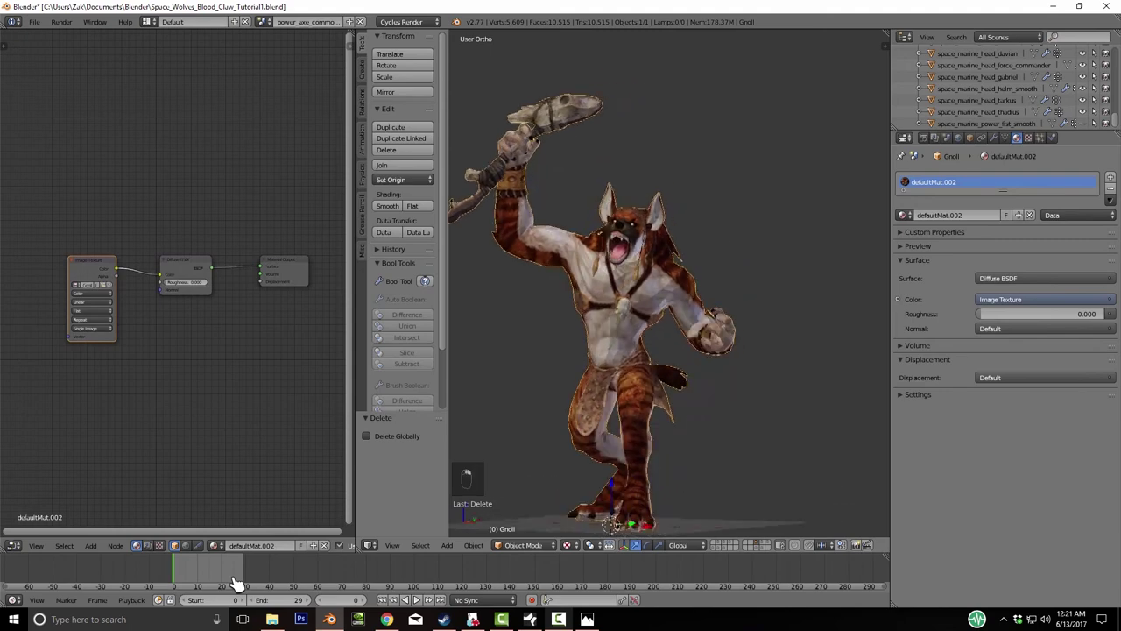
pyautogui.press('Delete')
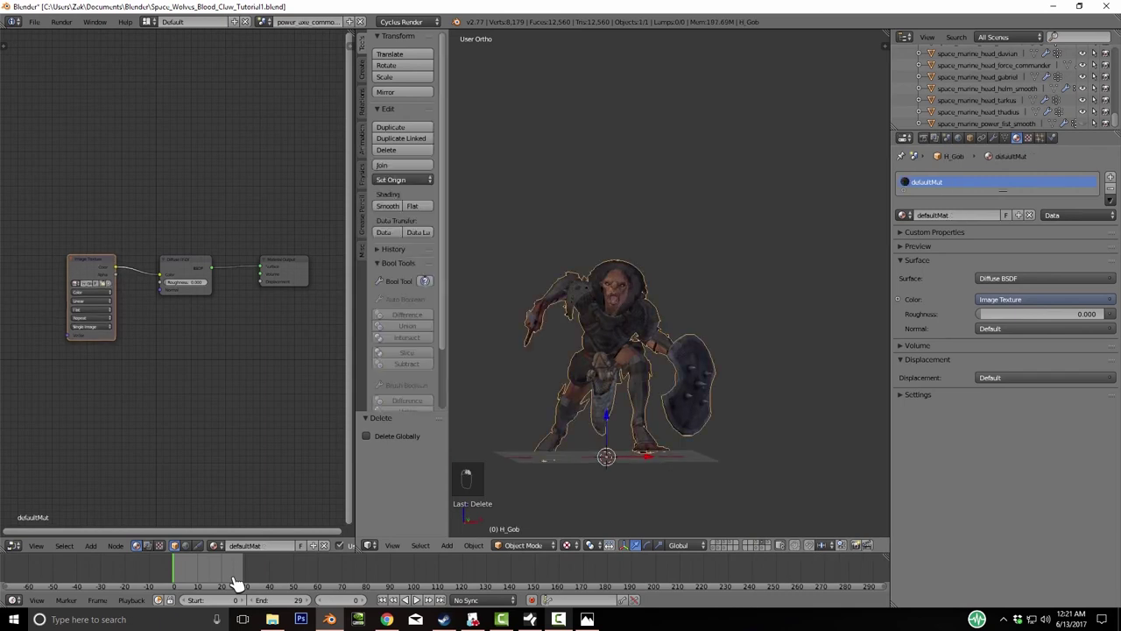
pyautogui.press('KP_Decimal')
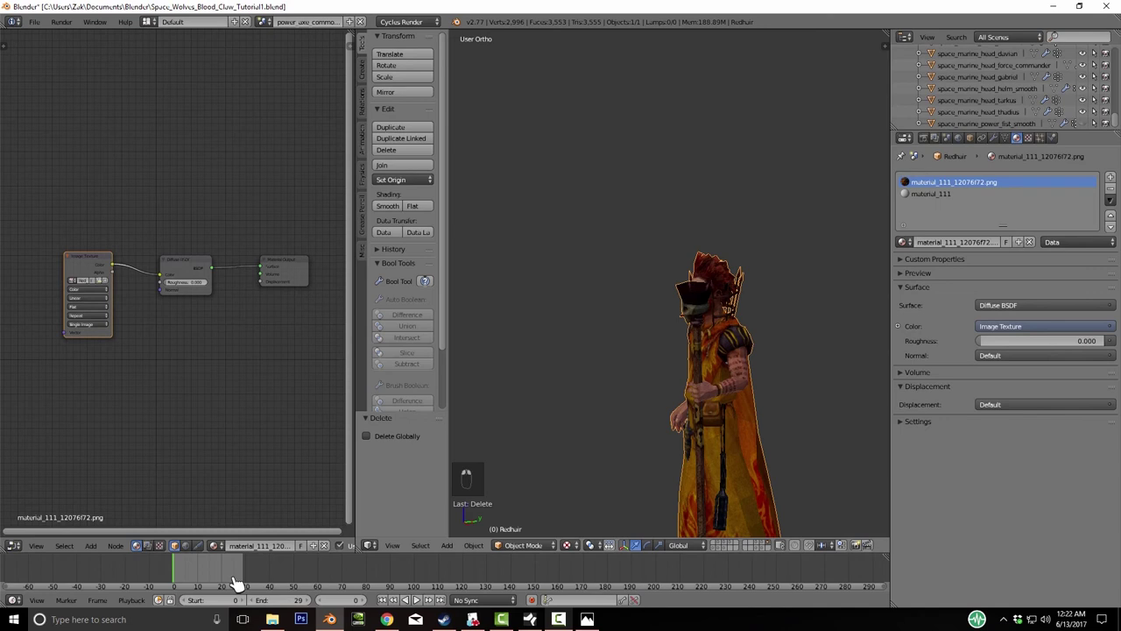
pyautogui.press('Delete')
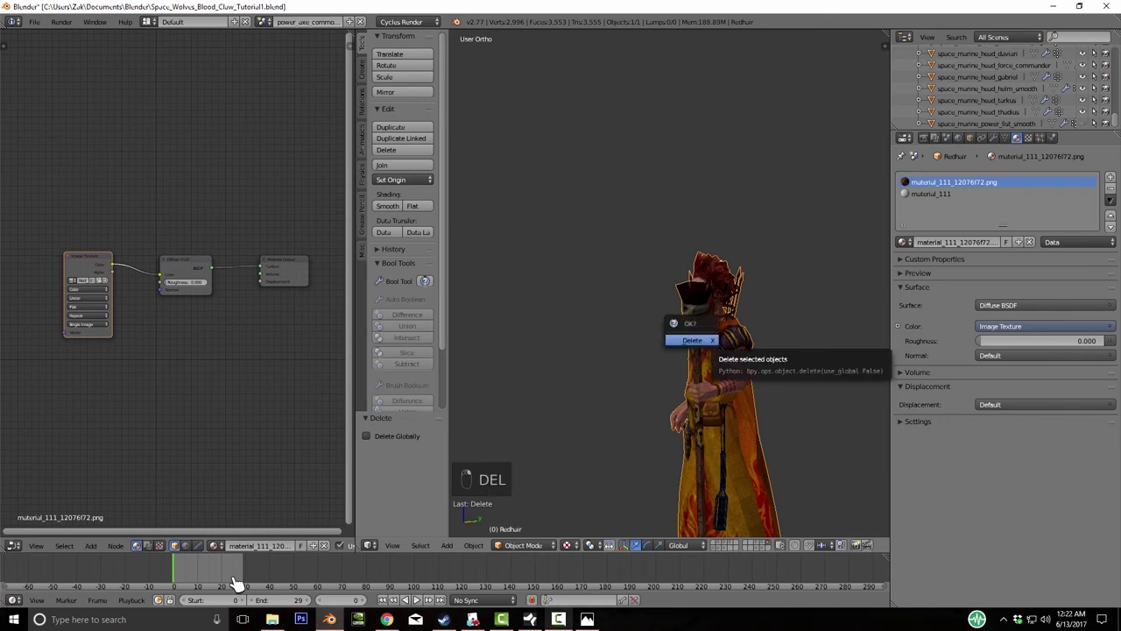
pyautogui.press('Escape')
pyautogui.press('Delete')
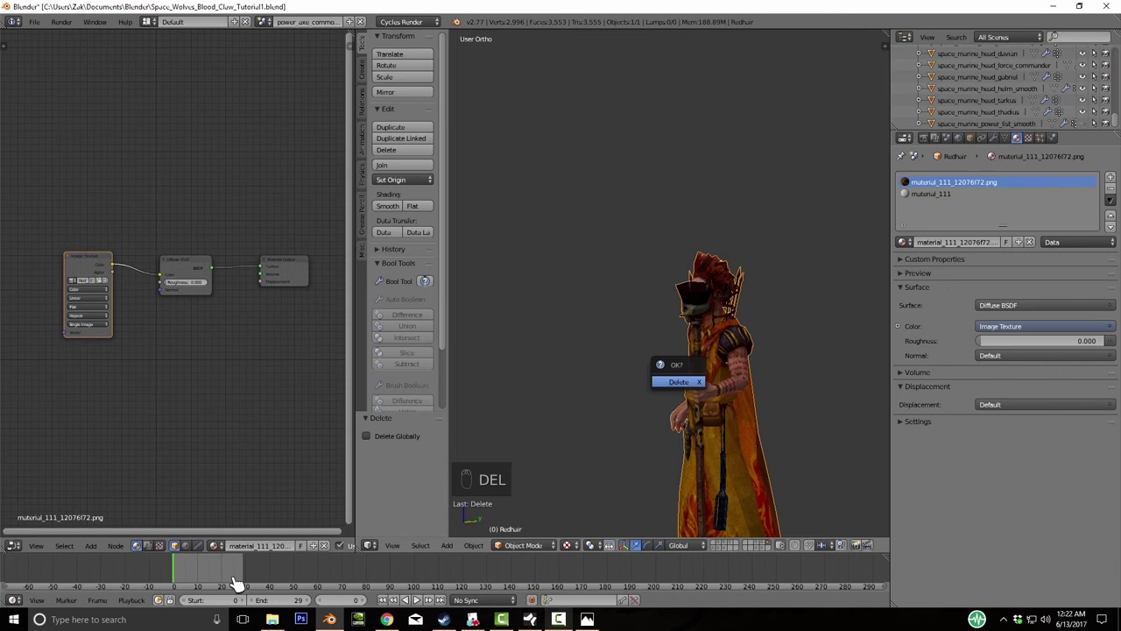
pyautogui.press('Delete')
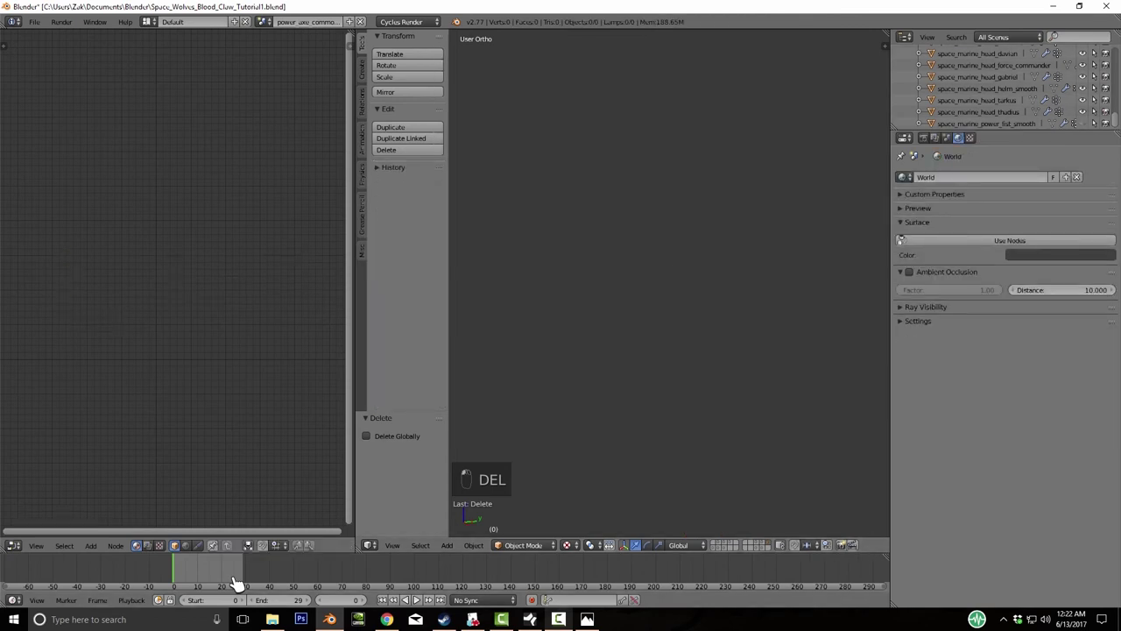
# - Select the avitus head and give avitus_head_dif an Image Texture node feeding Diffuse BSDF Color
pyautogui.hotkey('ctrl', 'z')
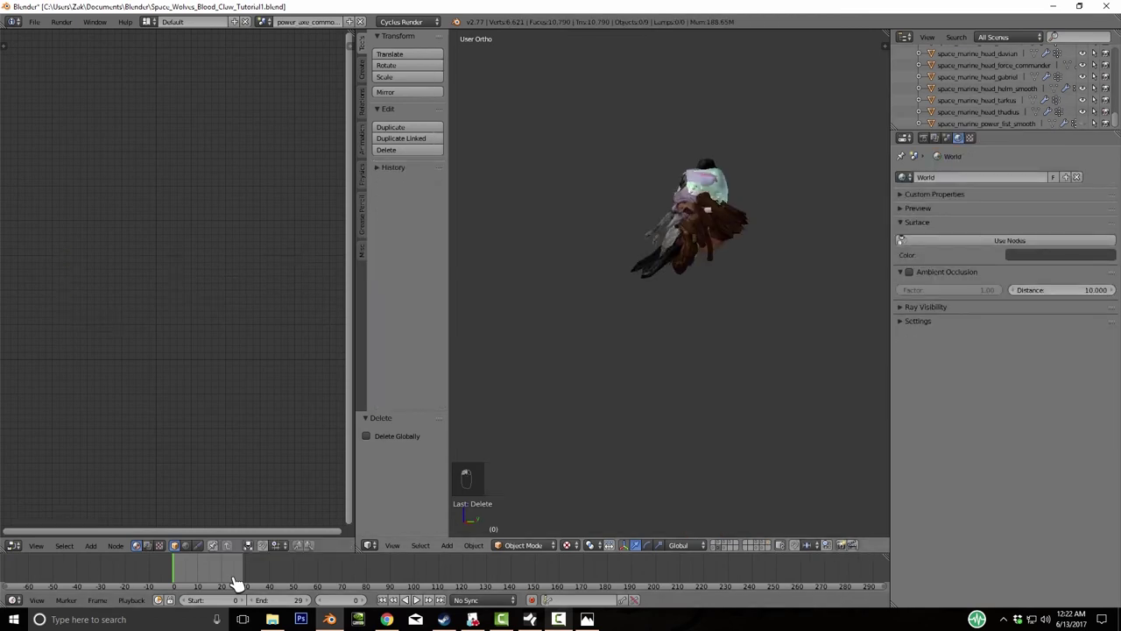
pyautogui.hotkey('ctrl', 'z')
pyautogui.press('KP_Decimal')
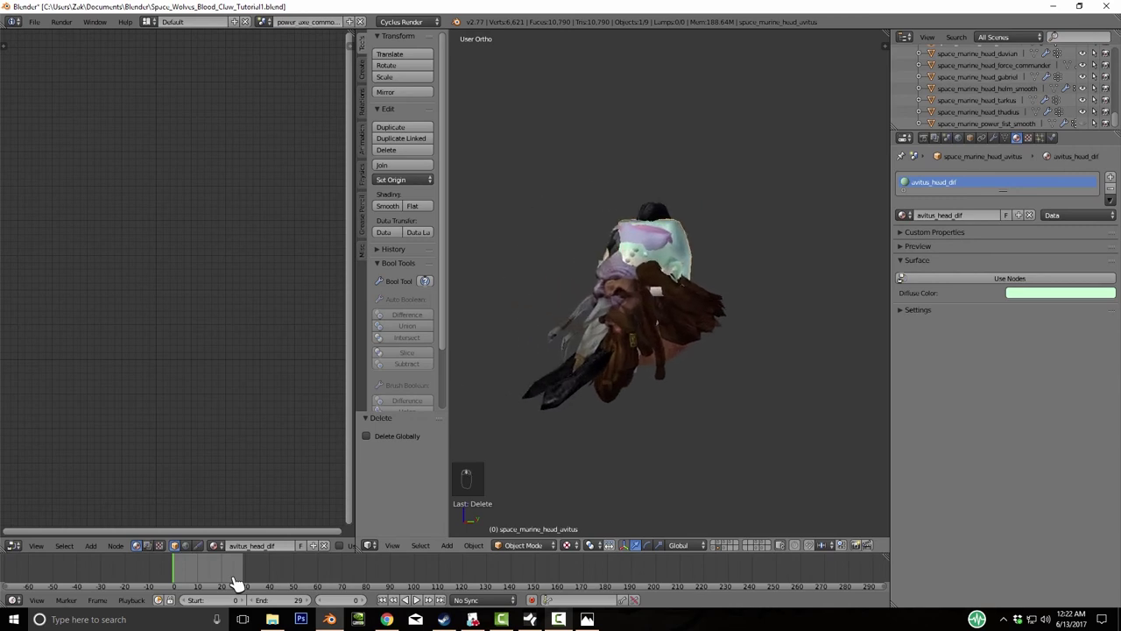
pyautogui.click(1011, 278)
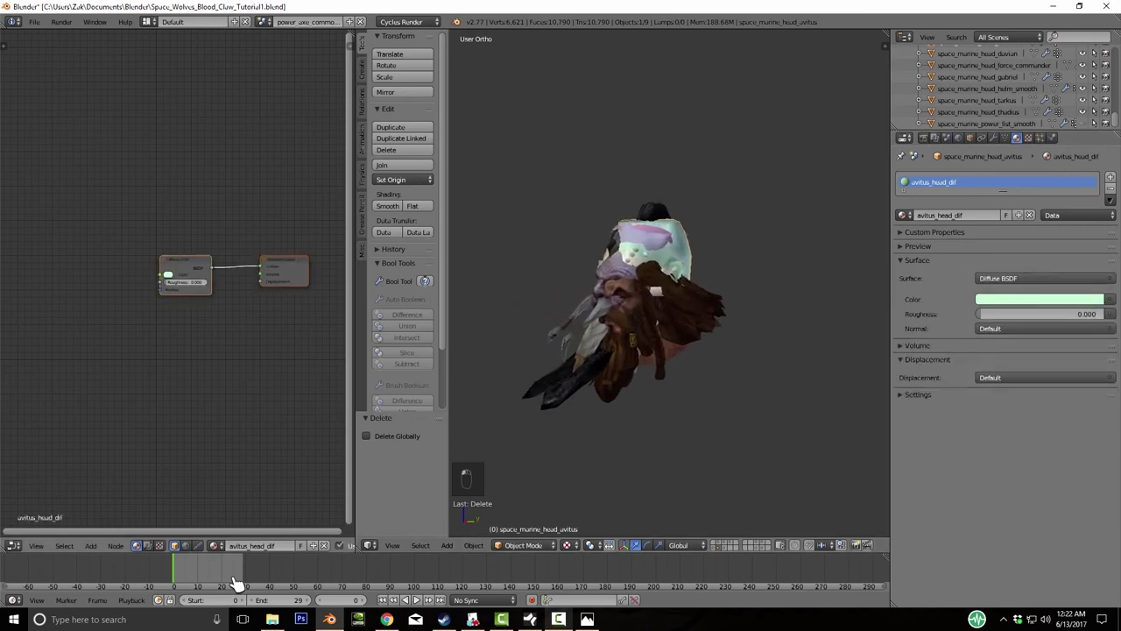
pyautogui.hotkey('shift', 'a')
pyautogui.moveTo(90, 299)
pyautogui.click(158, 326)
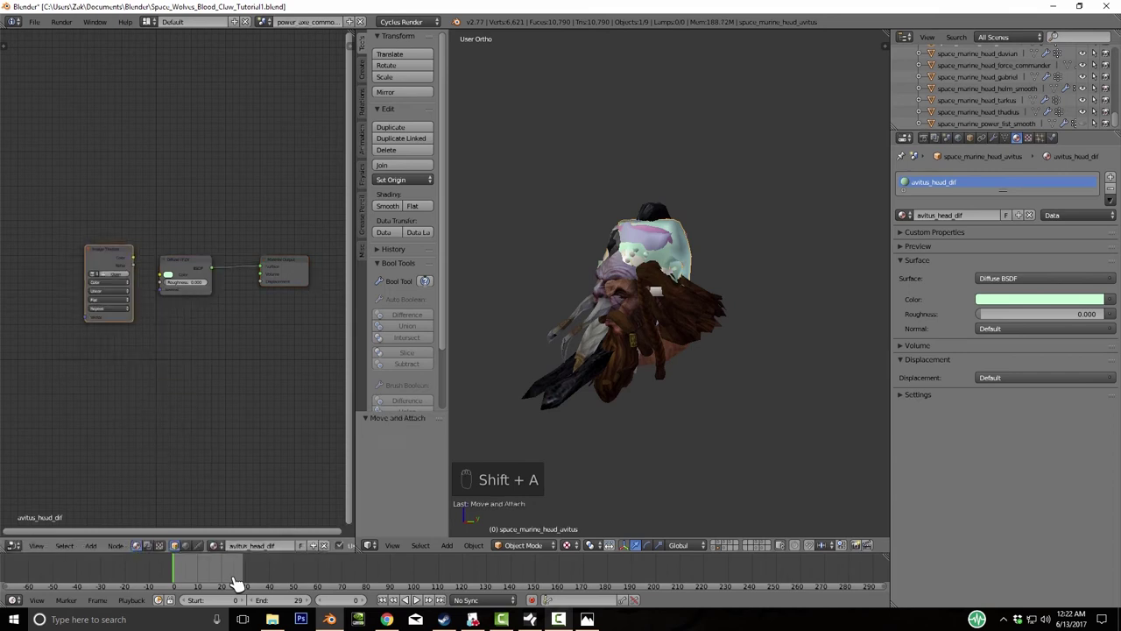
pyautogui.moveTo(133, 256); pyautogui.dragTo(162, 275)
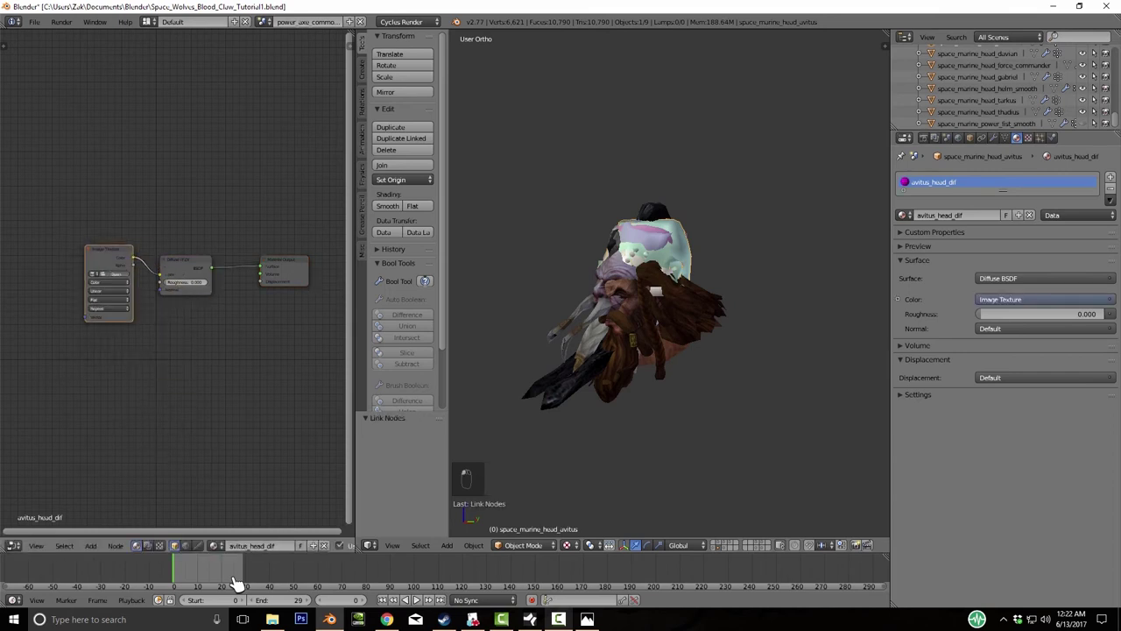
pyautogui.click(121, 260)
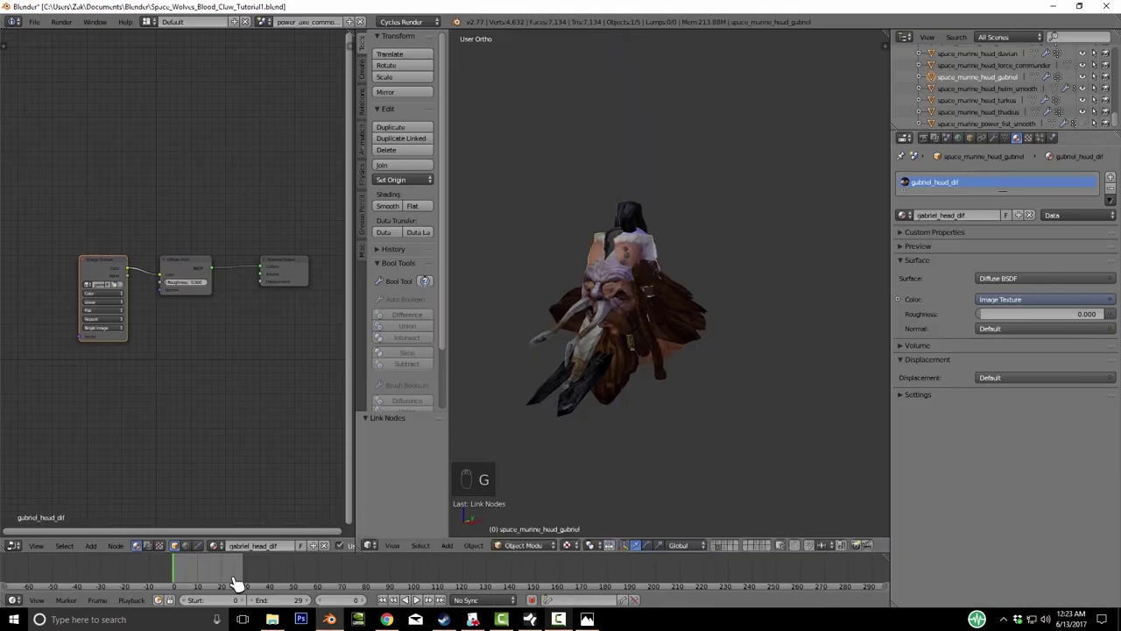
# - Move the white-haired gabriel head to layer 2
pyautogui.hotkey('shift', 'a')
pyautogui.press('m')
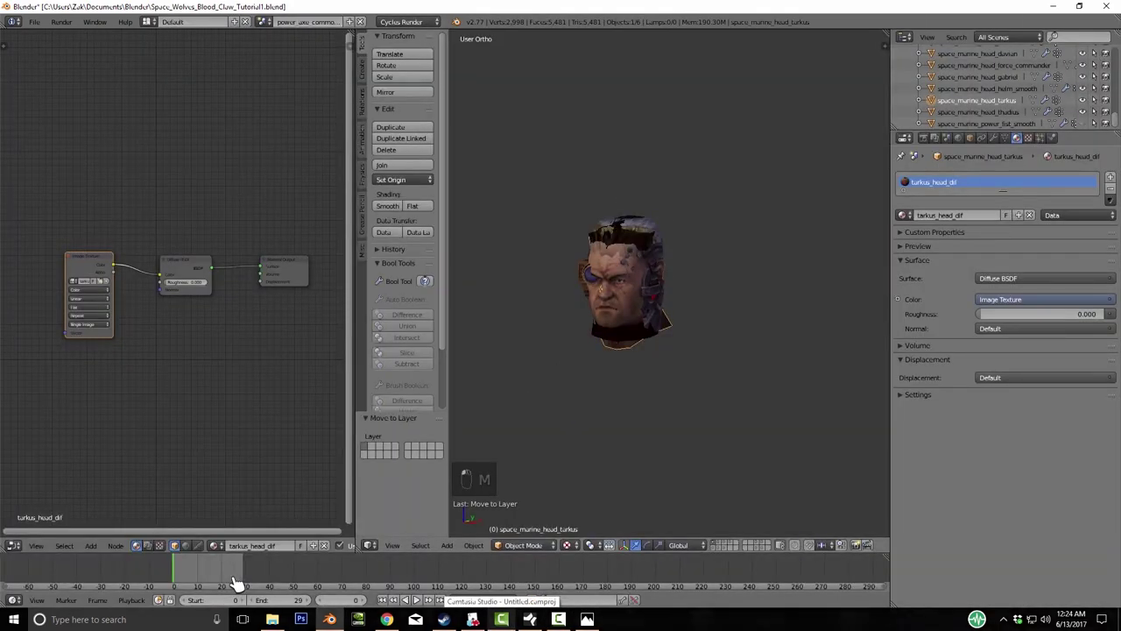
pyautogui.press('KP_Decimal')
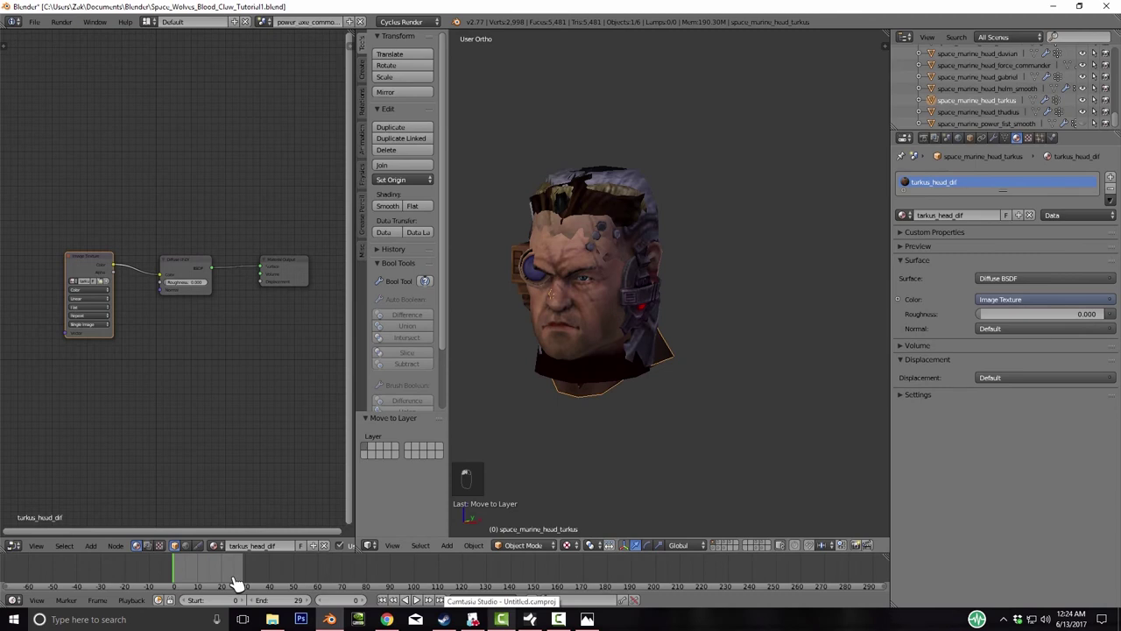
pyautogui.hotkey('ctrl', 'z')
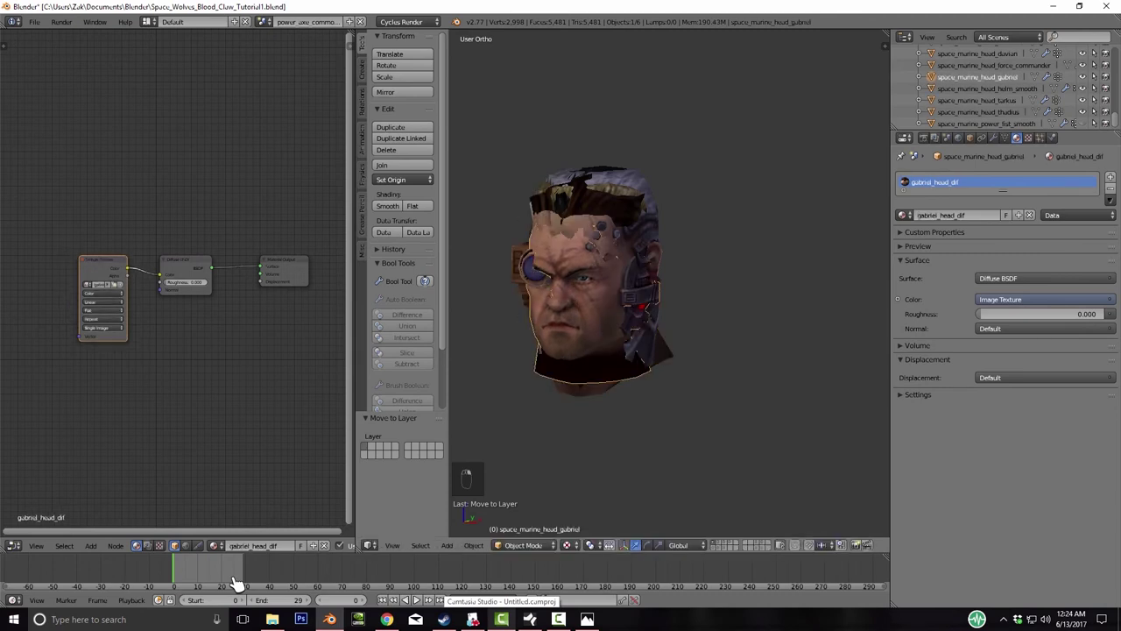
pyautogui.press('KP_Subtract')
pyautogui.press('KP_Subtract')
pyautogui.press('KP_Subtract')
pyautogui.press('g')
pyautogui.press('x')
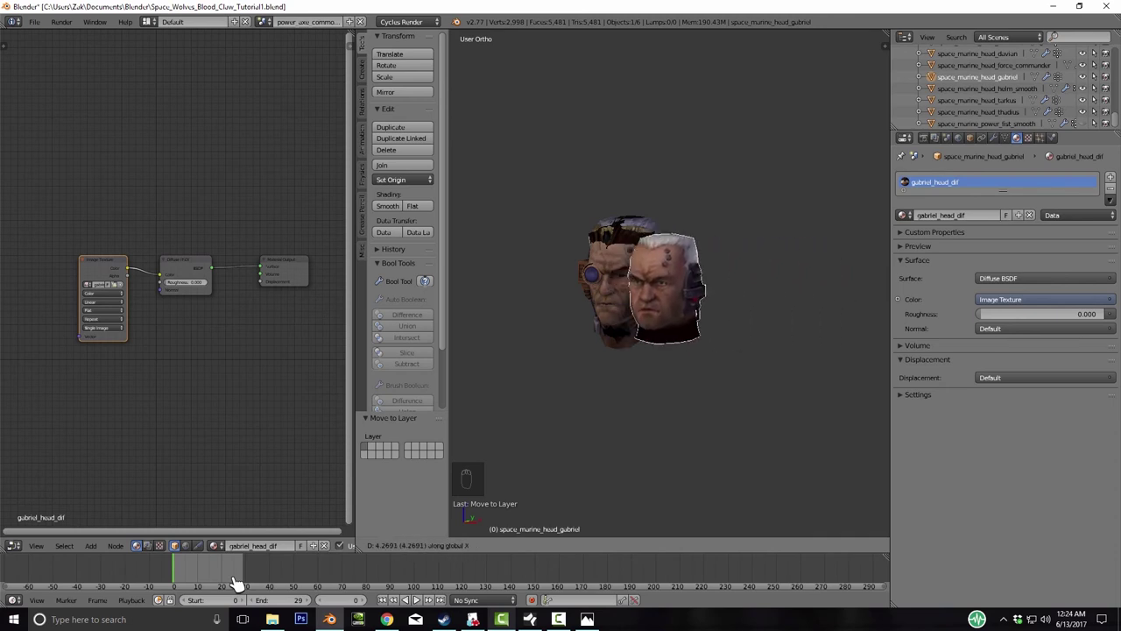
pyautogui.press('Return')
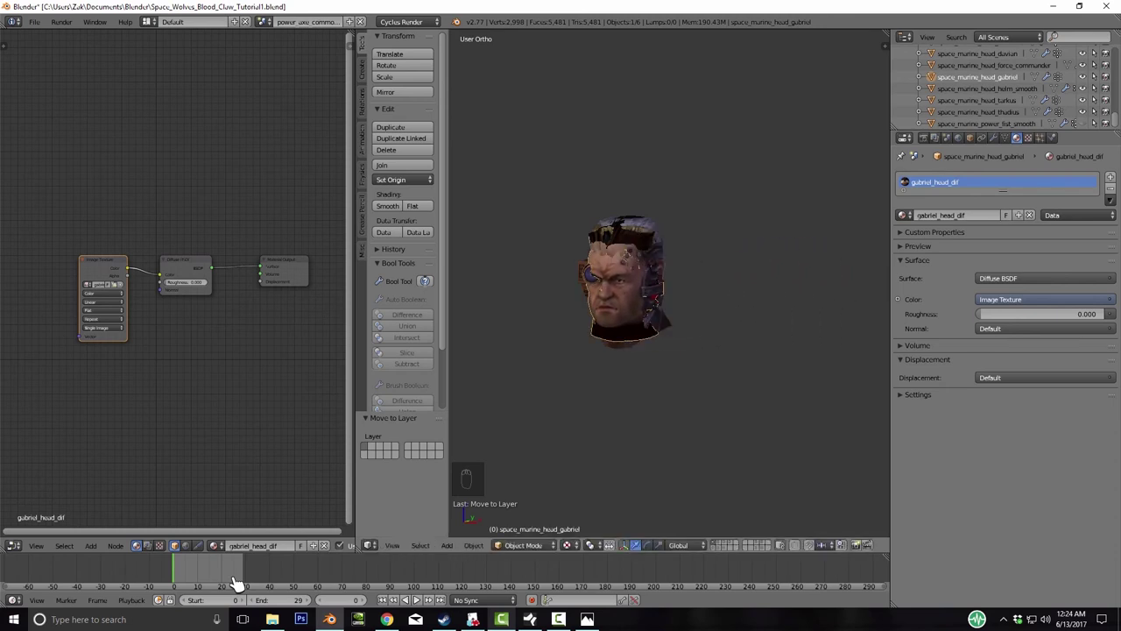
pyautogui.press('m')
pyautogui.press('m')
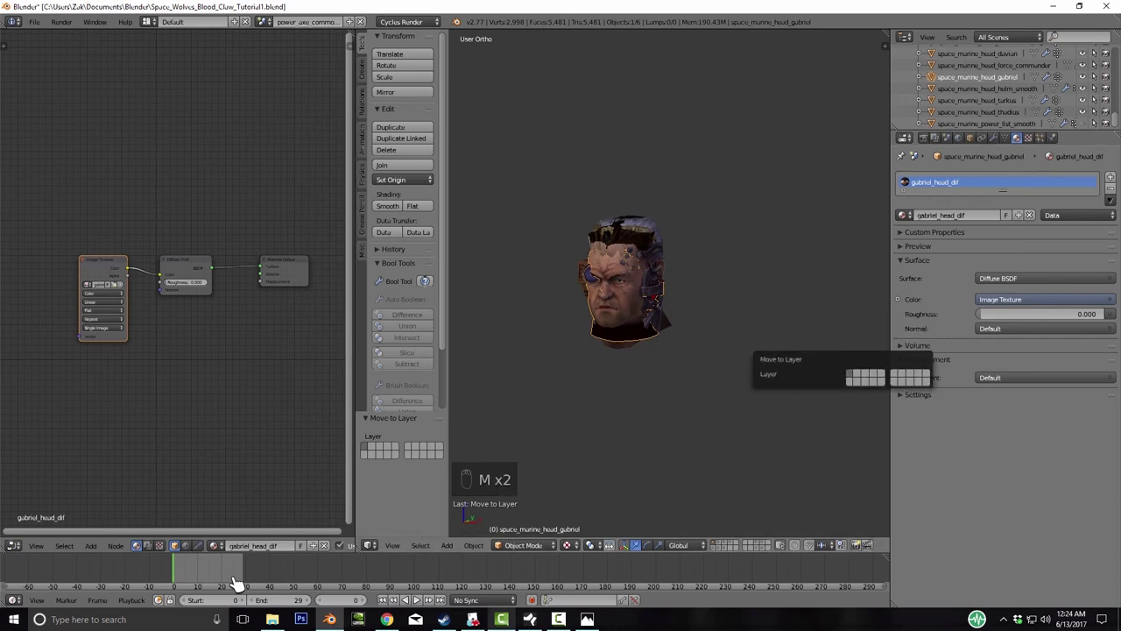
pyautogui.press('2')
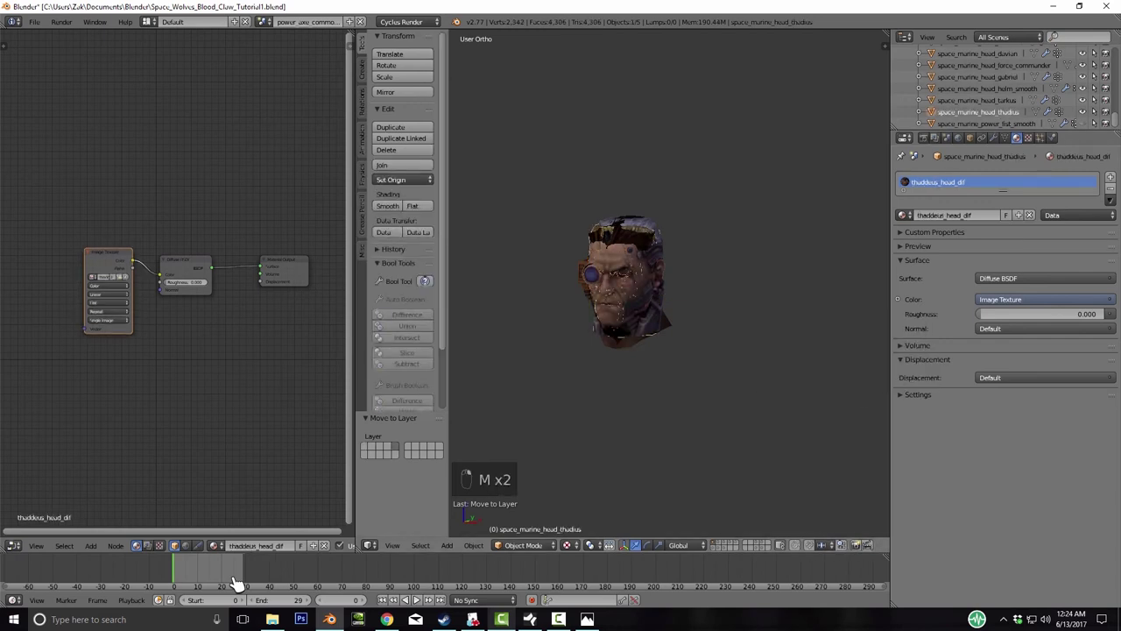
# - Delete the thaddeus head from the stack of space marine heads
pyautogui.press('g')
pyautogui.press('x')
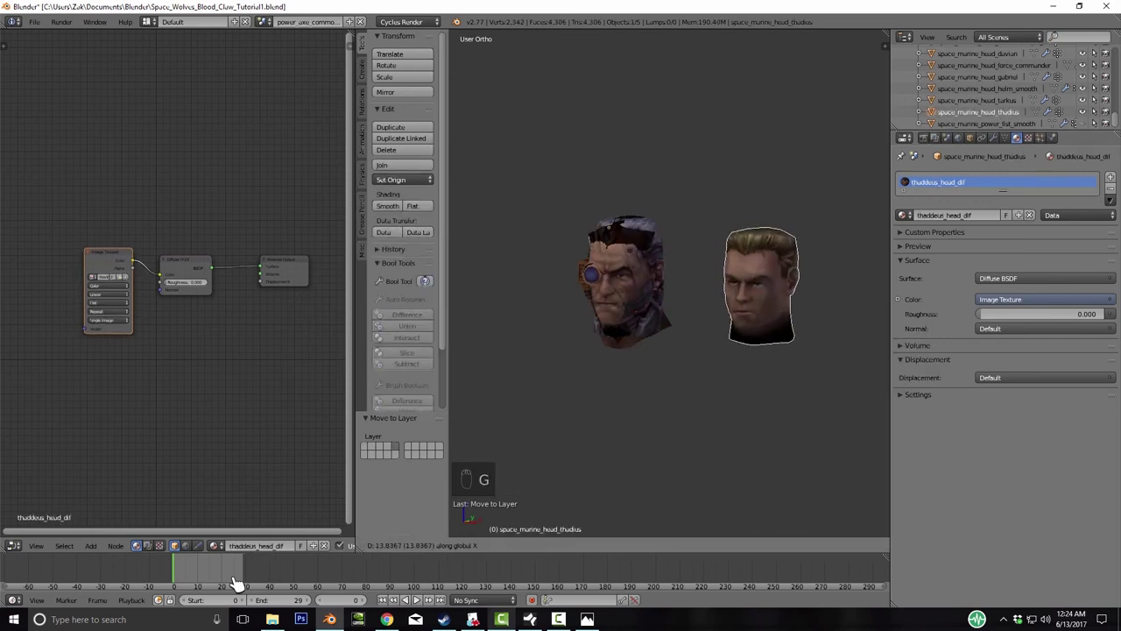
pyautogui.press('Escape')
pyautogui.press('Delete')
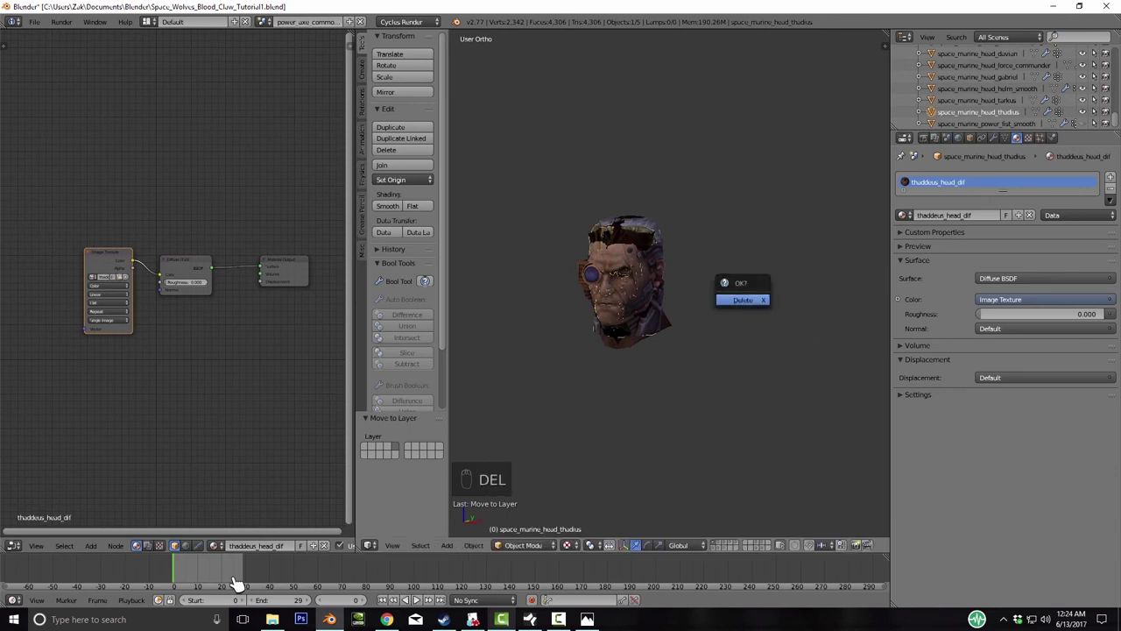
pyautogui.press('Return')
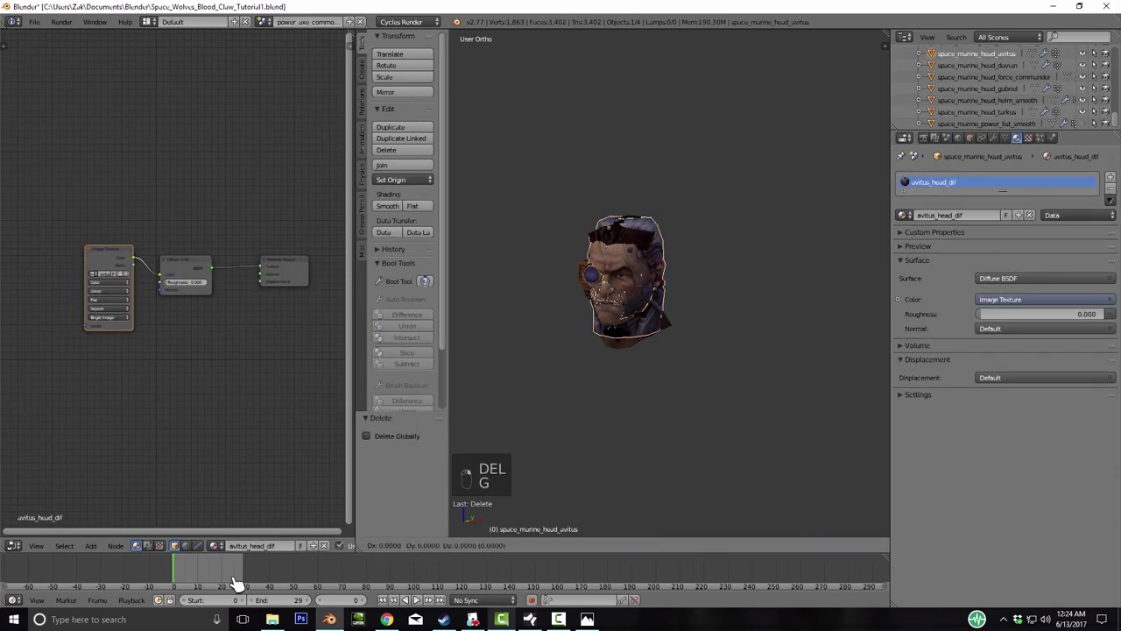
# - Delete the avitus, force commander and davian heads
pyautogui.press('g')
pyautogui.press('x')
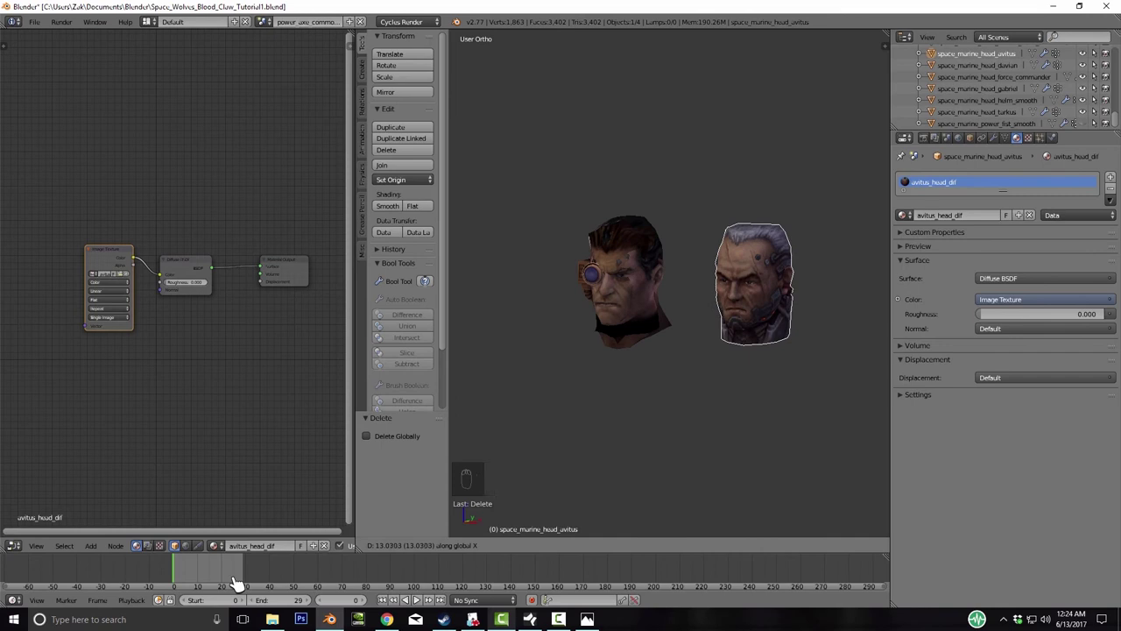
pyautogui.press('Escape')
pyautogui.press('Delete')
pyautogui.press('Return')
pyautogui.press('g')
pyautogui.press('x')
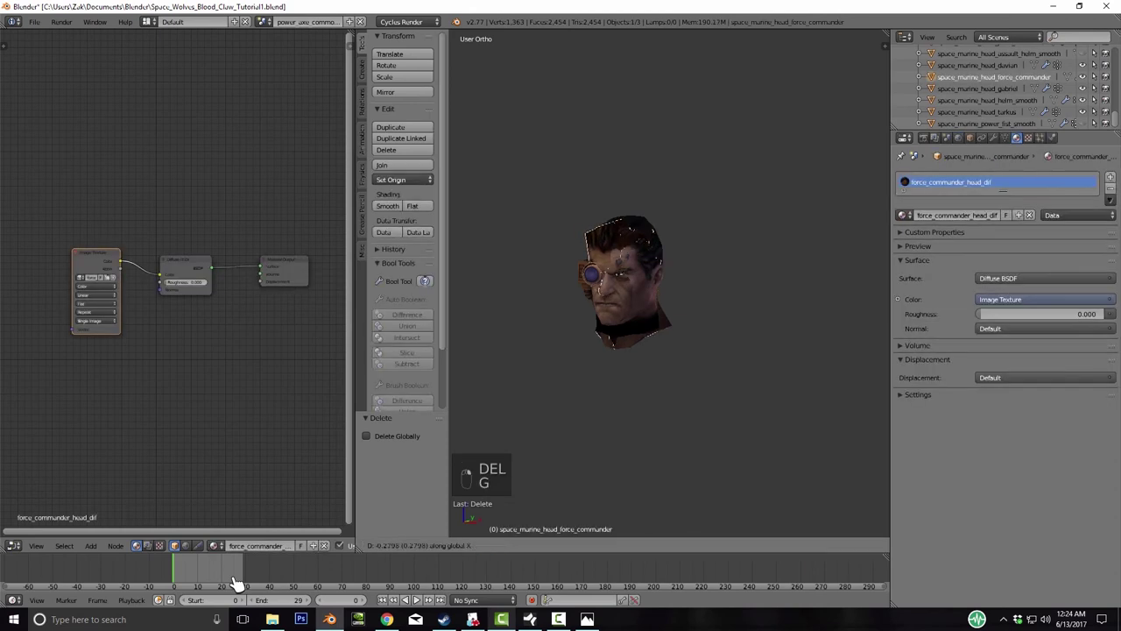
pyautogui.press('Escape')
pyautogui.press('Delete')
pyautogui.press('Return')
pyautogui.press('g')
pyautogui.press('x')
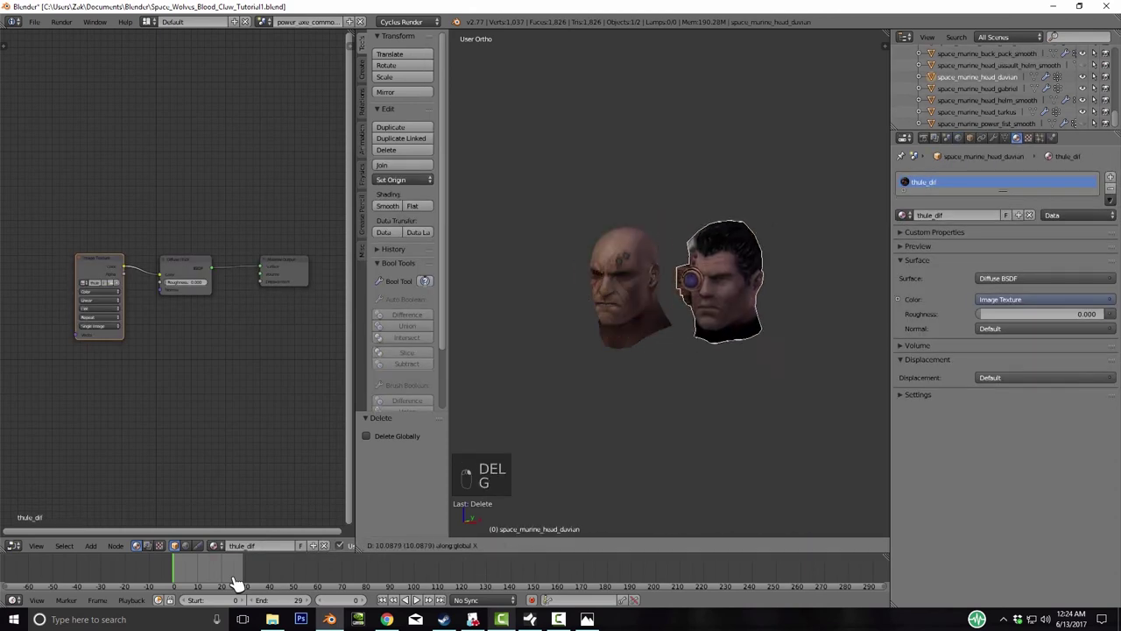
pyautogui.press('Escape')
pyautogui.press('Delete')
pyautogui.press('Return')
# - Move the turkus head to layer 2
pyautogui.press('g')
pyautogui.press('x')
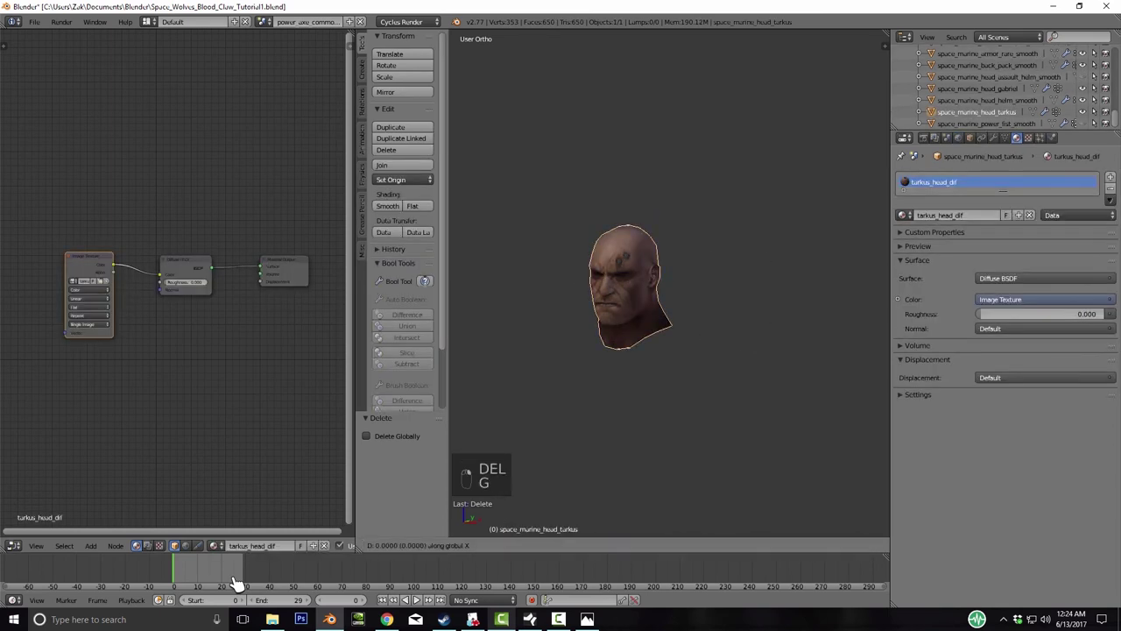
pyautogui.click(235, 583)
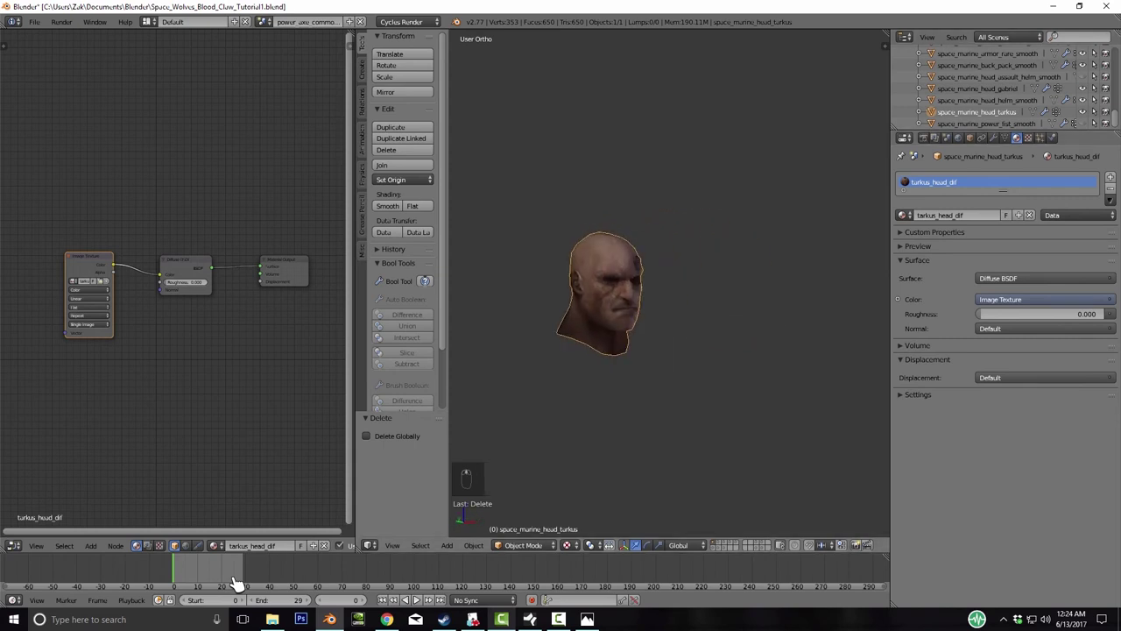
pyautogui.press('m')
pyautogui.press('m')
pyautogui.press('2')
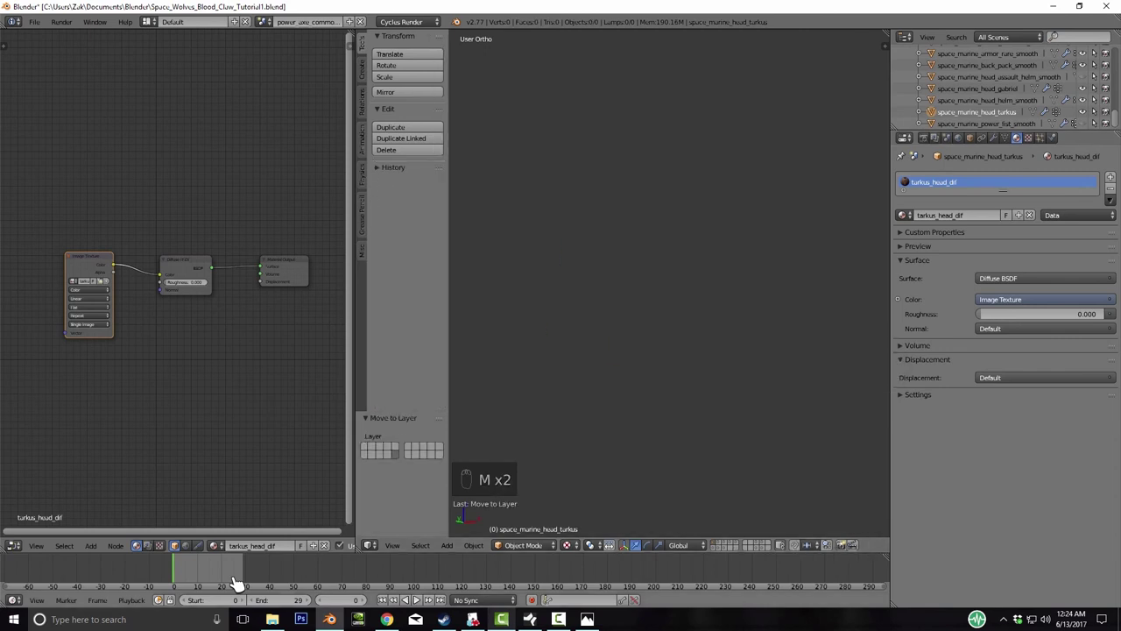
# - Check the bald head on layer 4, then return to layer 1 with the dwarf head
pyautogui.press('3')
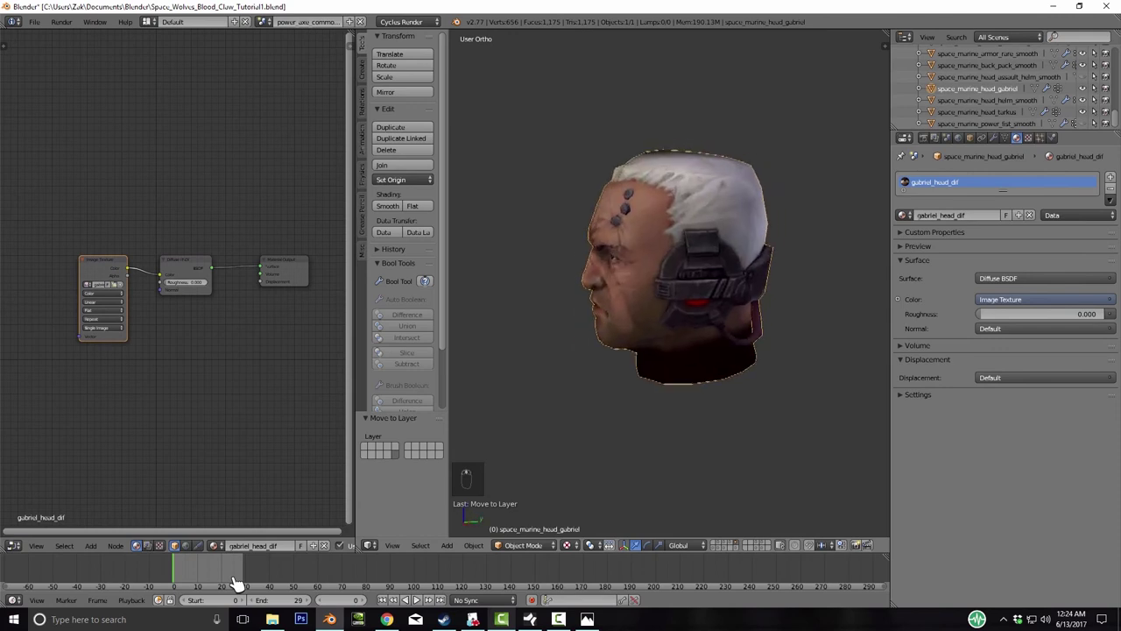
pyautogui.press('4')
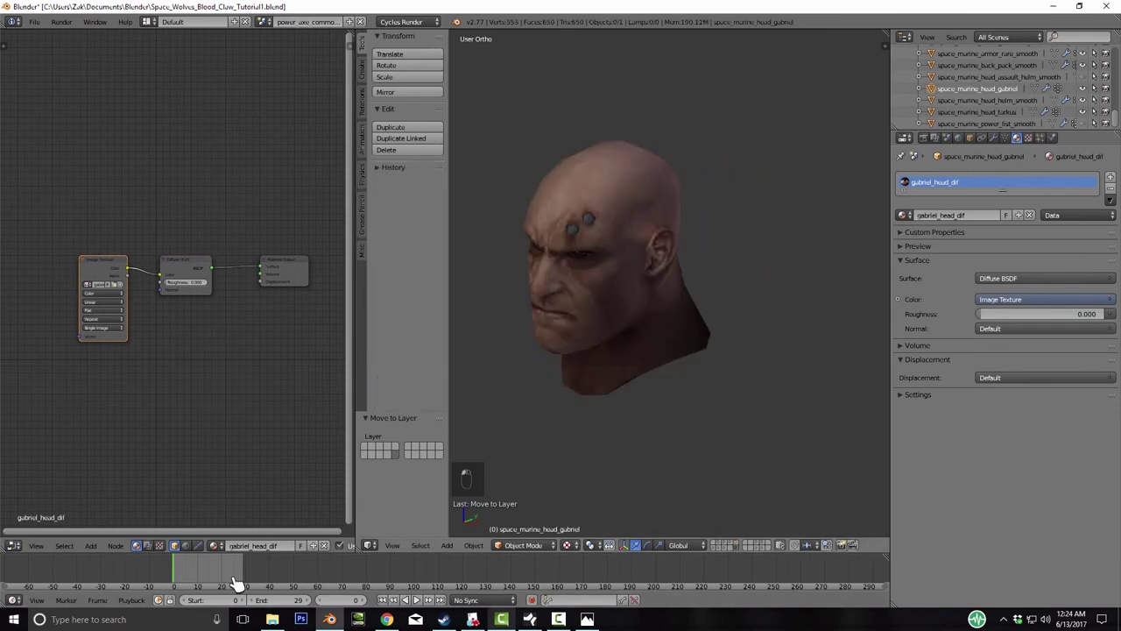
pyautogui.press('1')
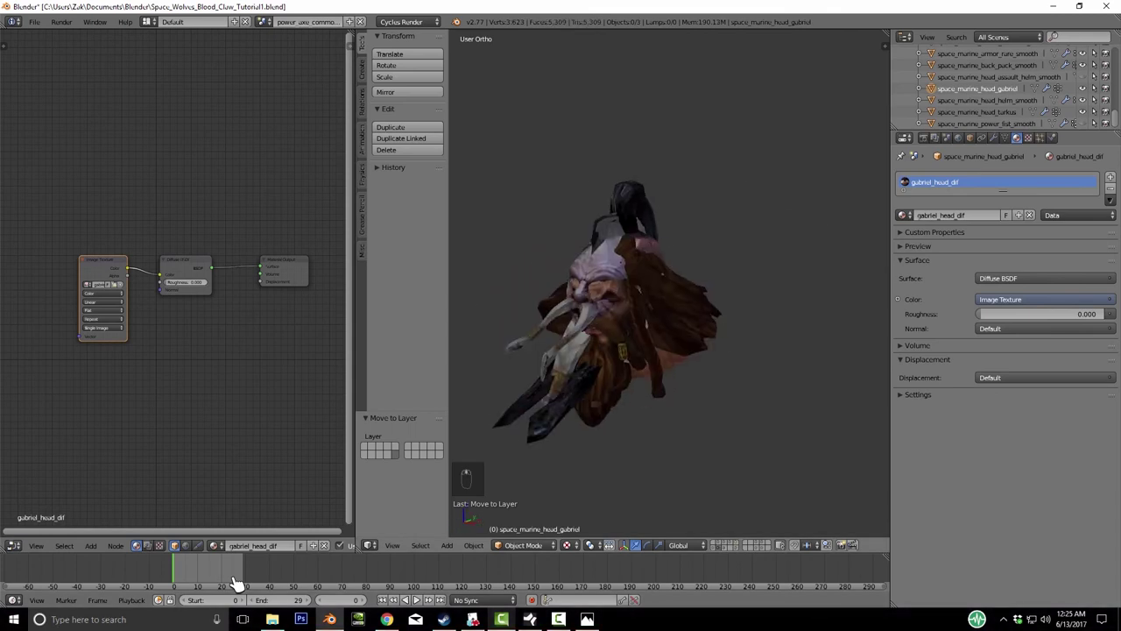
# - Send the Mohawk.001 head to empty layer 2 and view it alone
pyautogui.press('m')
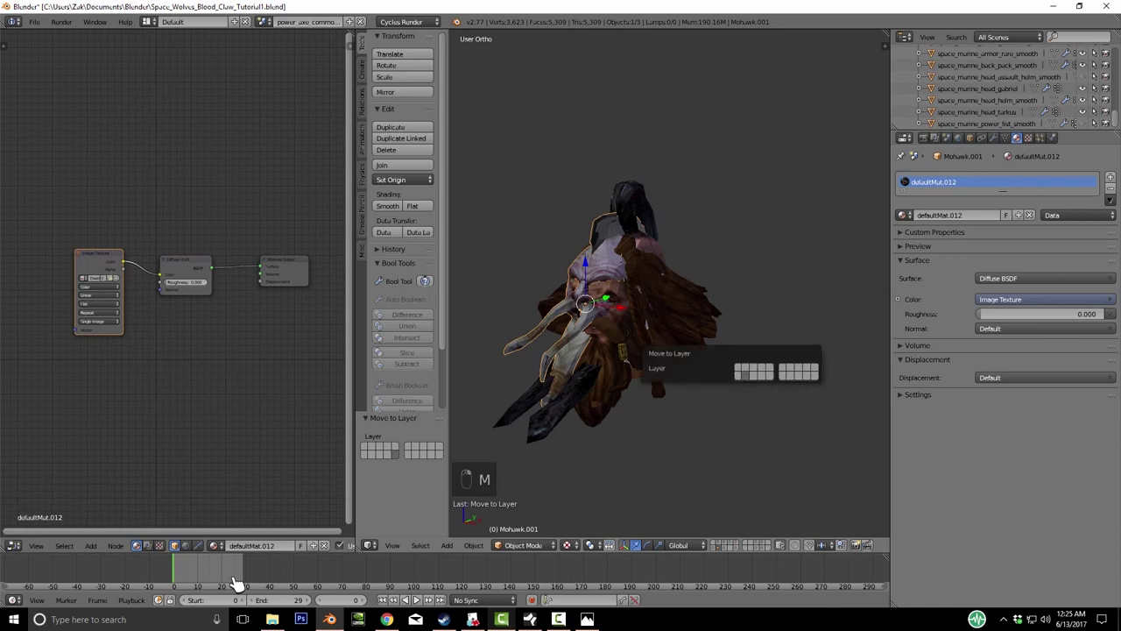
pyautogui.press('2')
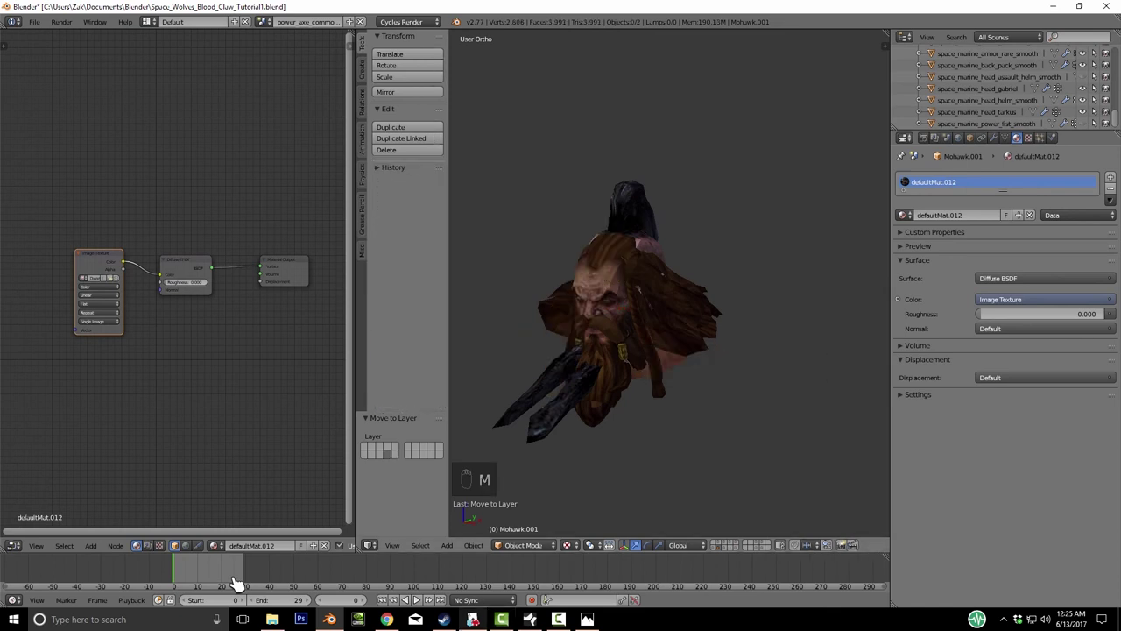
pyautogui.press('2')
pyautogui.press('KP_6')
pyautogui.press('KP_6')
pyautogui.press('KP_6')
pyautogui.press('KP_6')
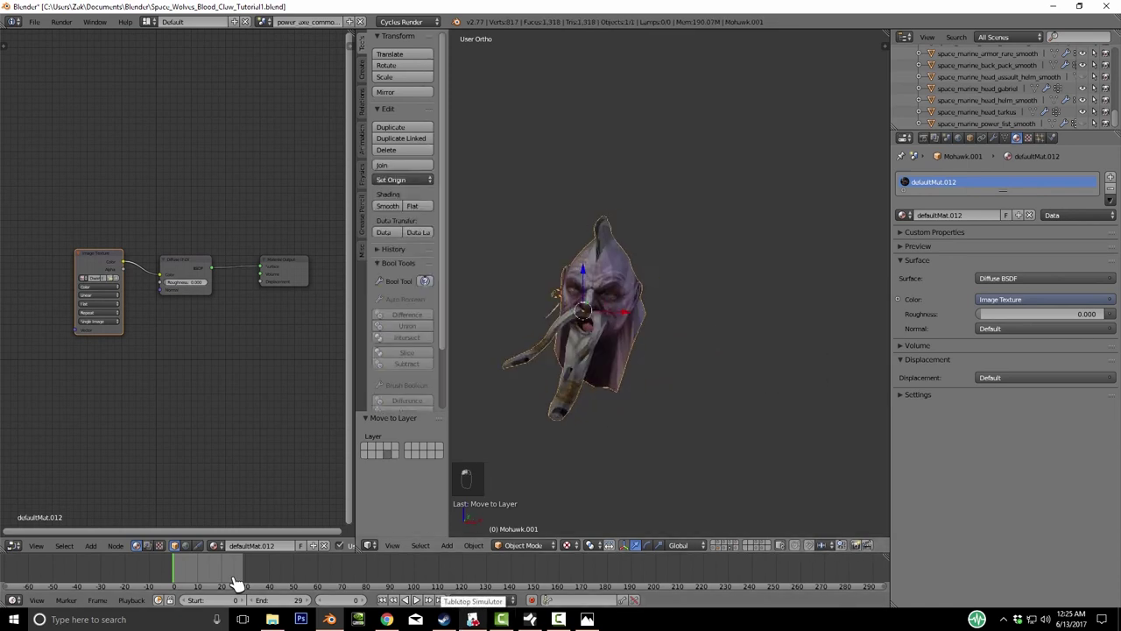
pyautogui.press('KP_6')
pyautogui.press('KP_6')
pyautogui.press('KP_6')
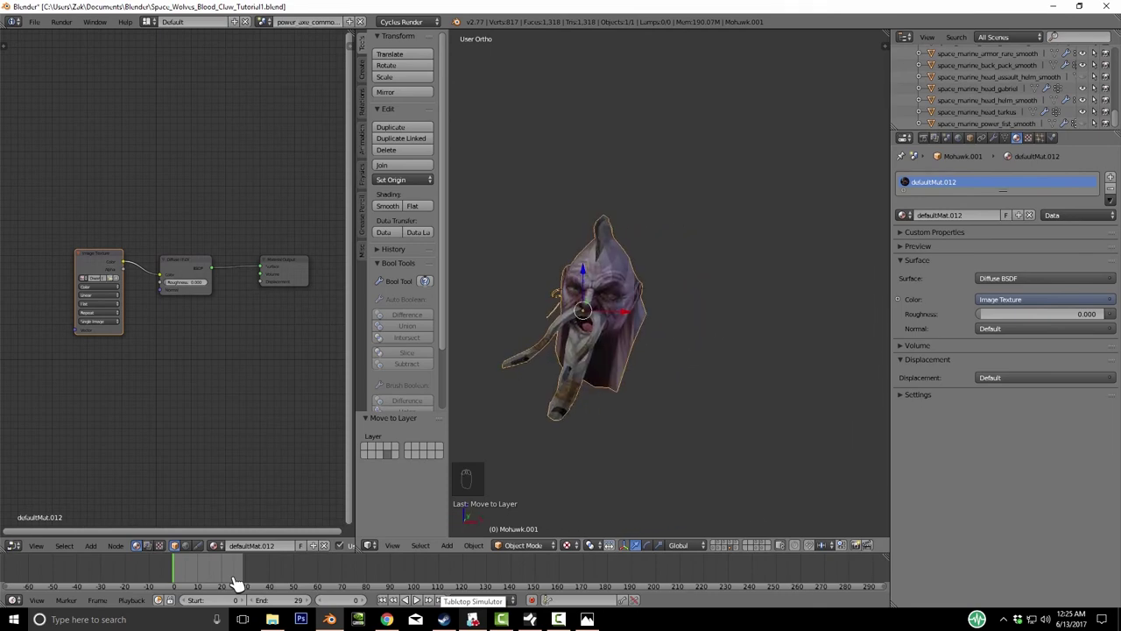
# - In Edit Mode, select the connected beard strands of the mohawk head
pyautogui.press('Tab')
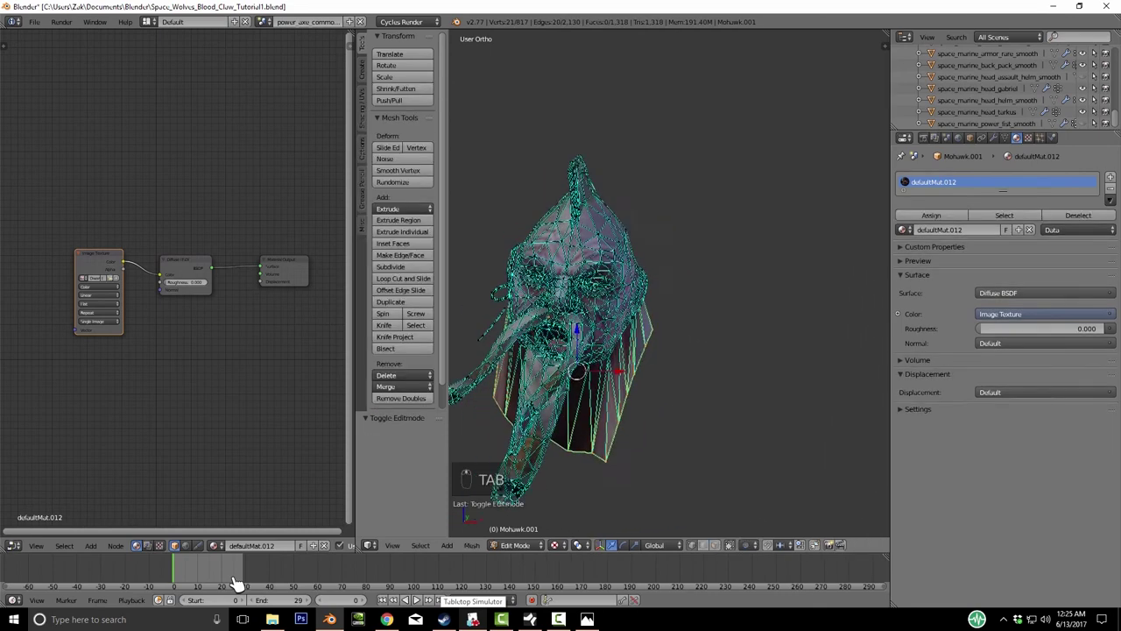
pyautogui.press('l')
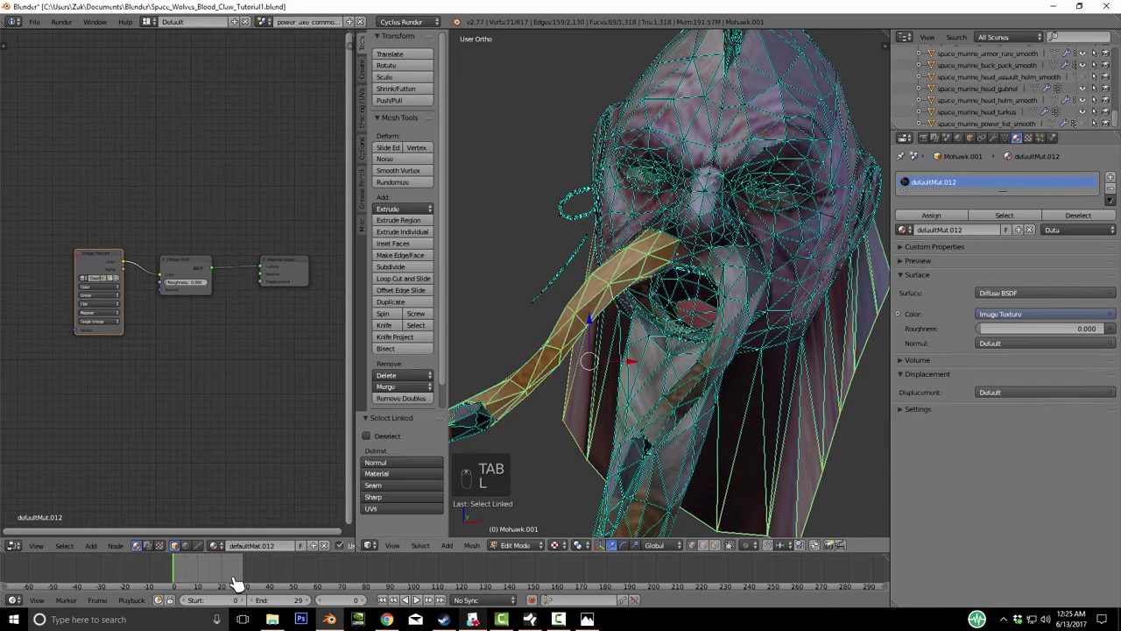
pyautogui.press('l')
pyautogui.press('l')
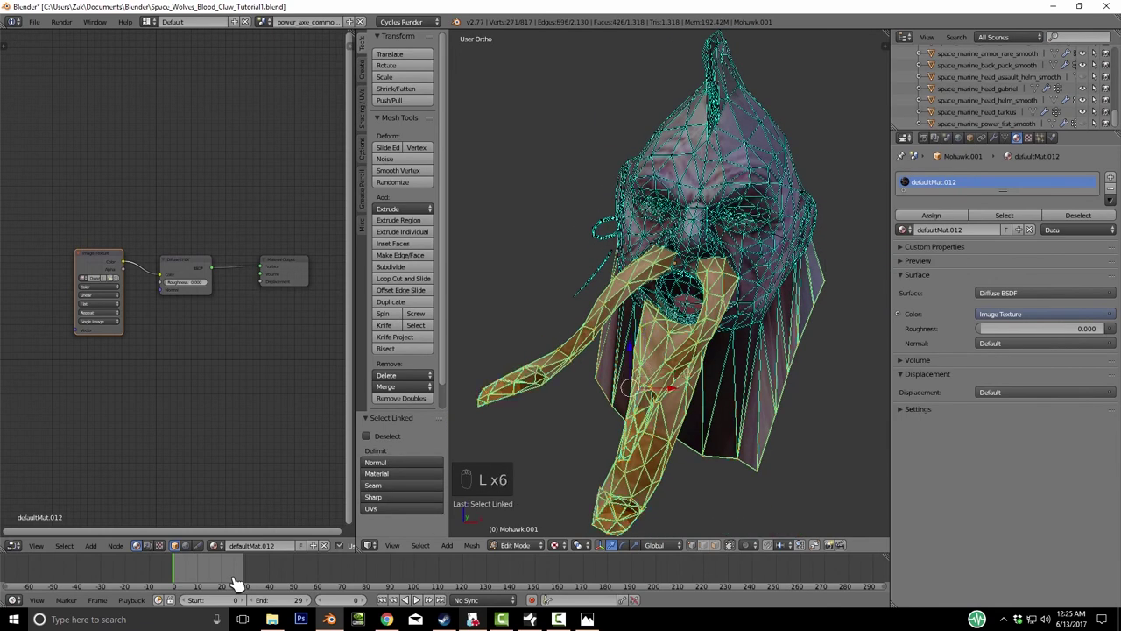
pyautogui.press('g')
pyautogui.rightClick(235, 584)
pyautogui.moveTo(235, 584); pyautogui.dragTo(235, 583, button='middle')
pyautogui.press('g')
# - Add the mohawk strip to the selection and separate it with the beard into a new object
pyautogui.press('l')
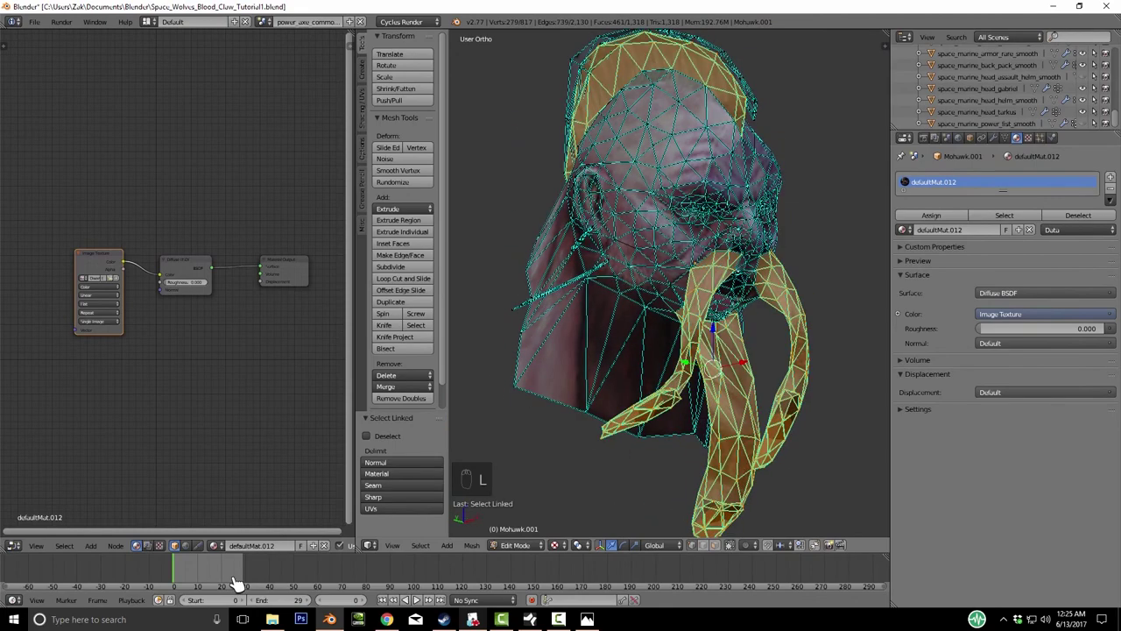
pyautogui.press('l')
pyautogui.moveTo(235, 584); pyautogui.dragTo(235, 583, button='middle')
pyautogui.press('l')
pyautogui.press('l')
pyautogui.press('g')
pyautogui.press('p')
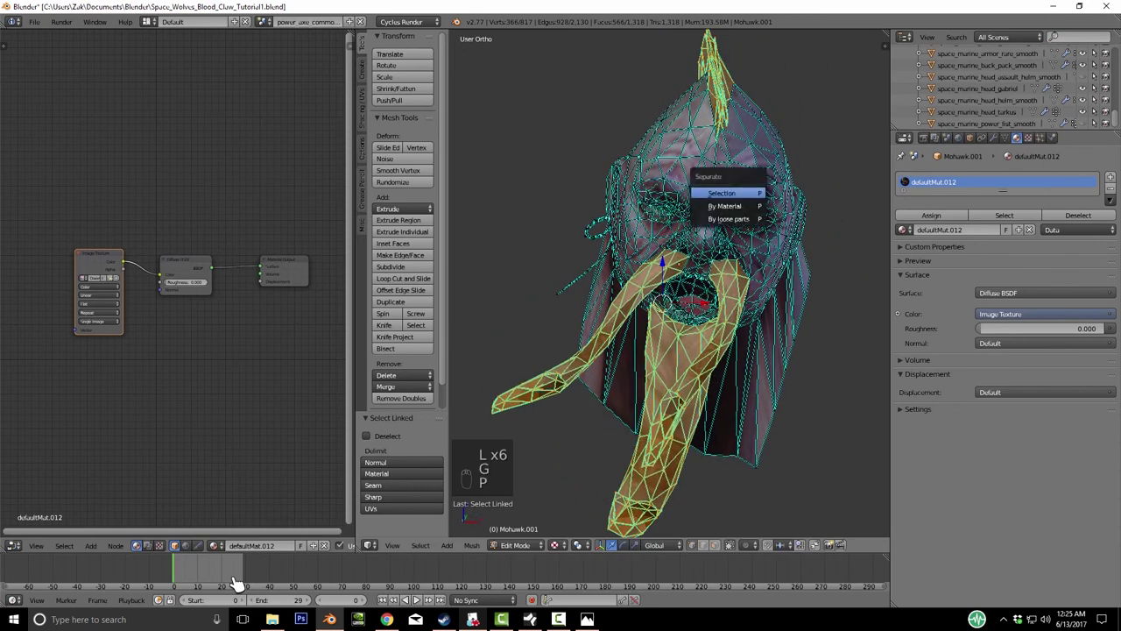
pyautogui.press('Return')
pyautogui.press('Tab')
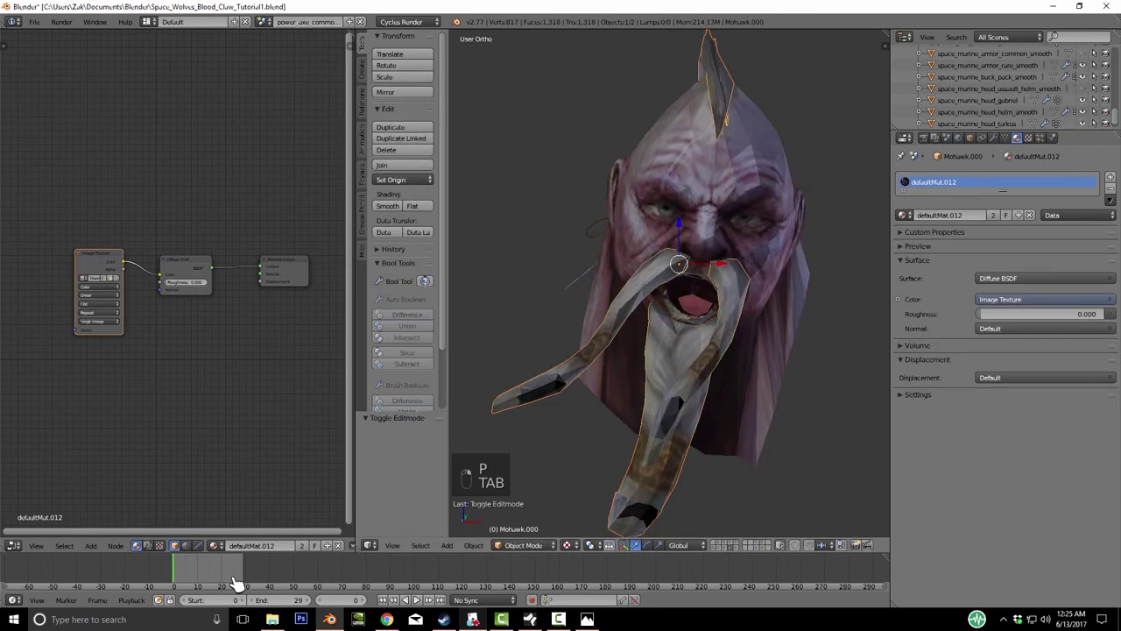
# - Move the separated beard and mohawk onto the bald head's layer 2
pyautogui.press('m')
pyautogui.press('2')
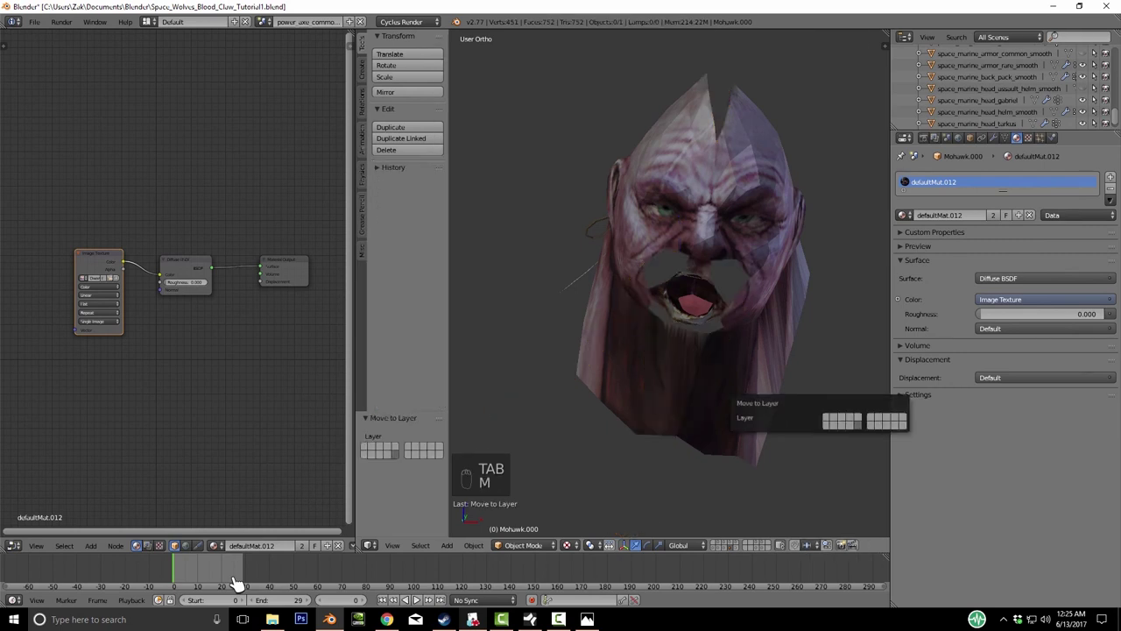
pyautogui.press('Return')
pyautogui.press('2')
pyautogui.moveTo(235, 584); pyautogui.dragTo(235, 584, button='middle')
# - Separate two side mustache strands off Mohawk.000 into their own object
pyautogui.press('Tab')
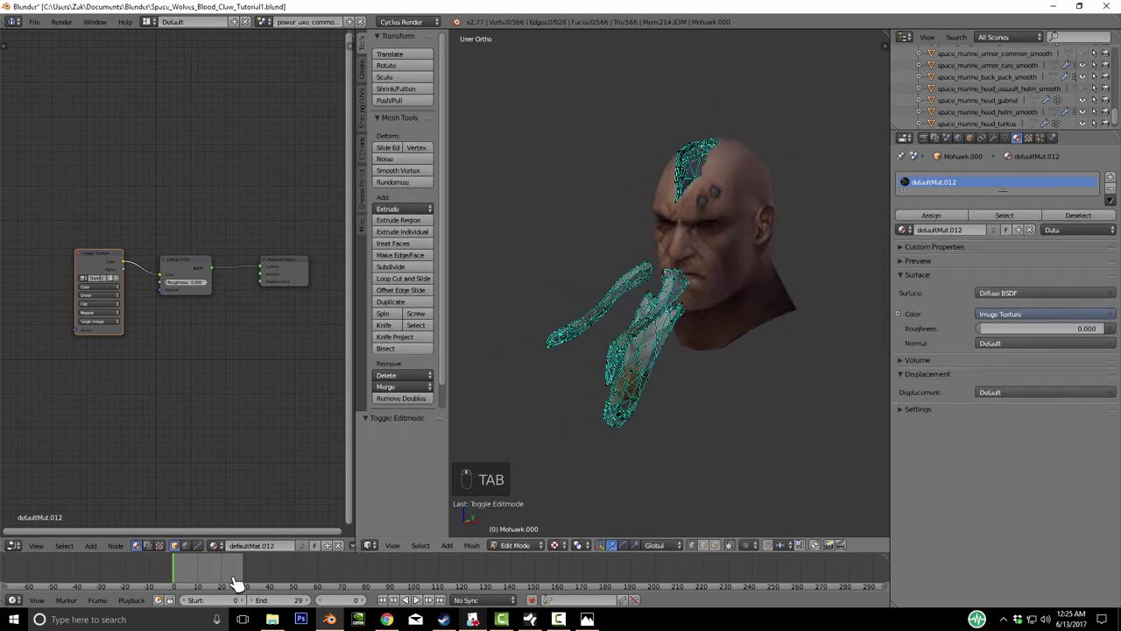
pyautogui.press('l')
pyautogui.press('l')
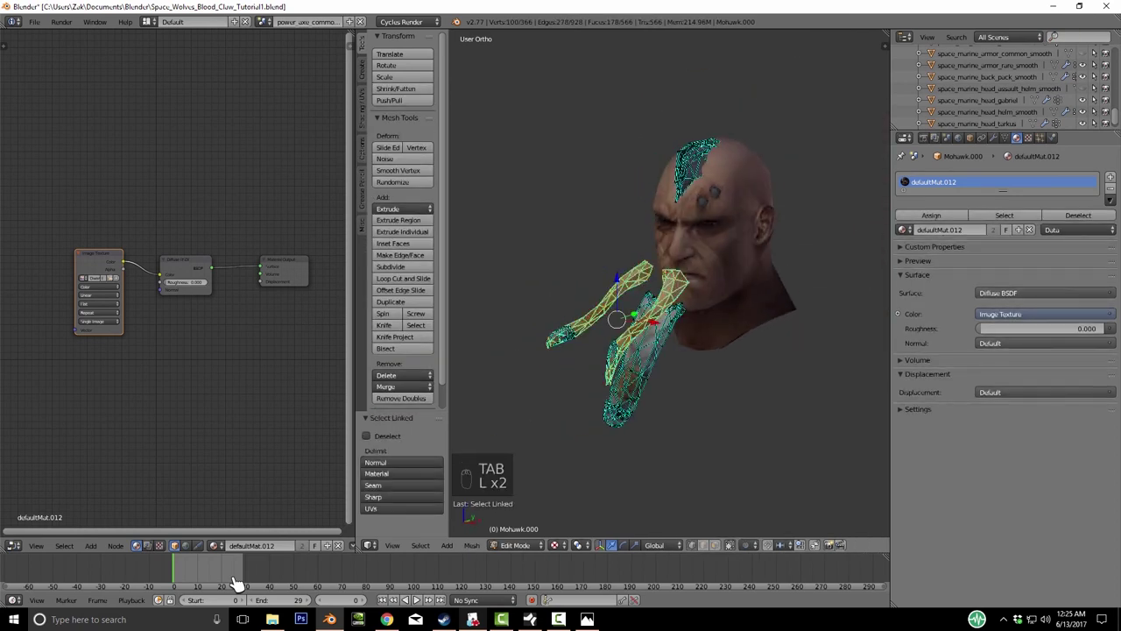
pyautogui.moveTo(235, 585); pyautogui.dragTo(235, 585, button='middle')
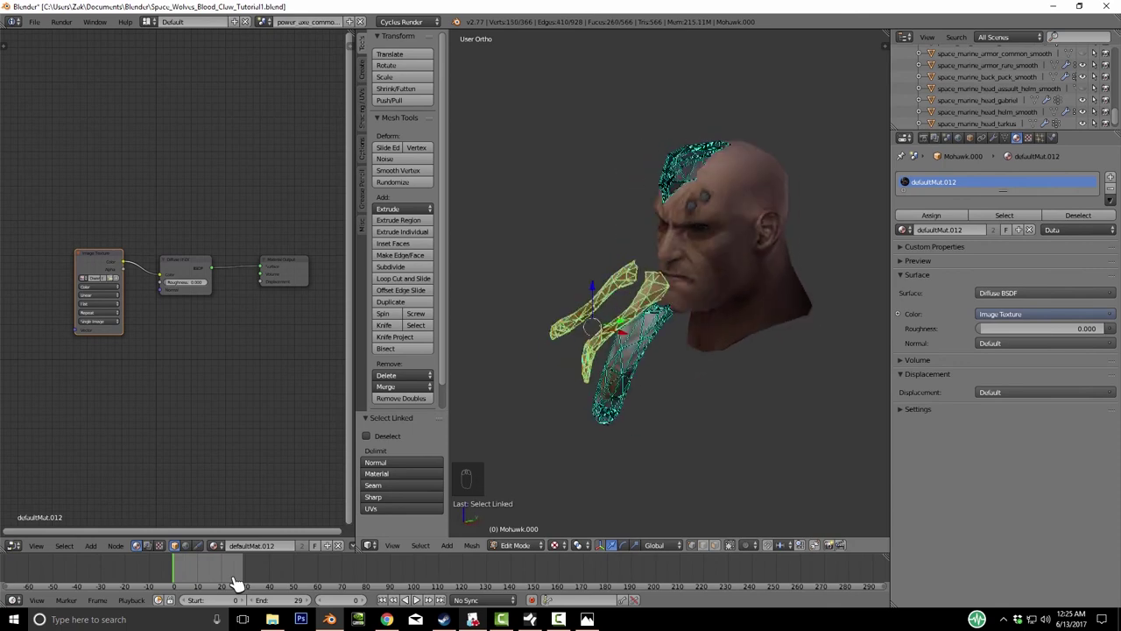
pyautogui.press('p')
pyautogui.click(653, 388)
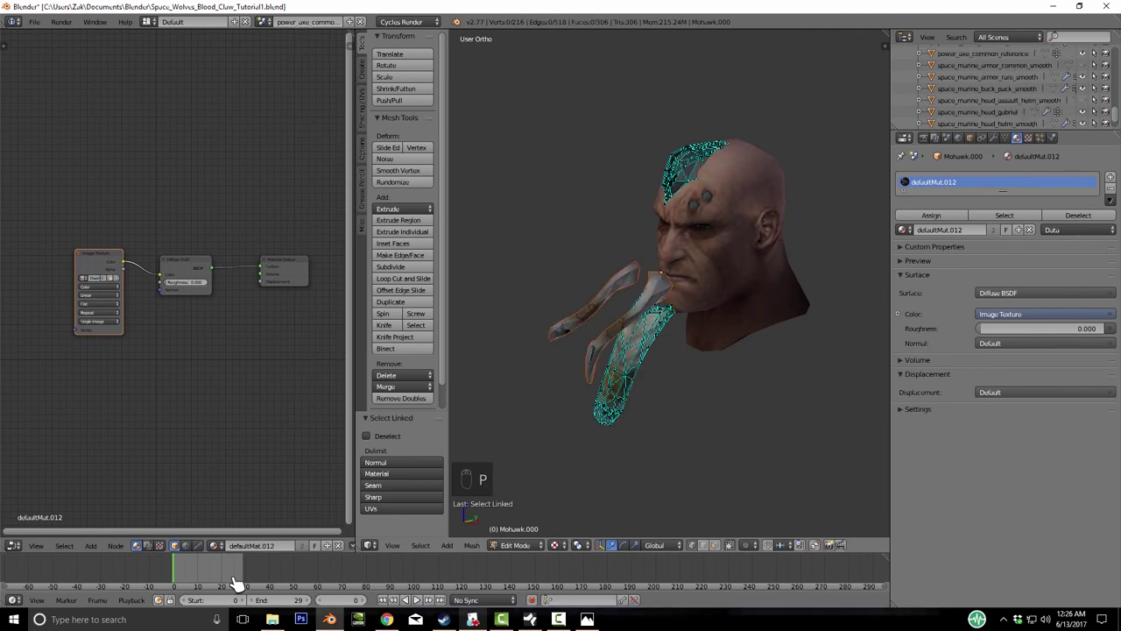
pyautogui.press('Tab')
pyautogui.press('Tab')
pyautogui.press('Tab')
# - Re-enter Edit Mode on the remaining beard and mohawk mesh and toggle select all
pyautogui.press('Tab')
pyautogui.moveTo(235, 585); pyautogui.dragTo(235, 585, button='middle')
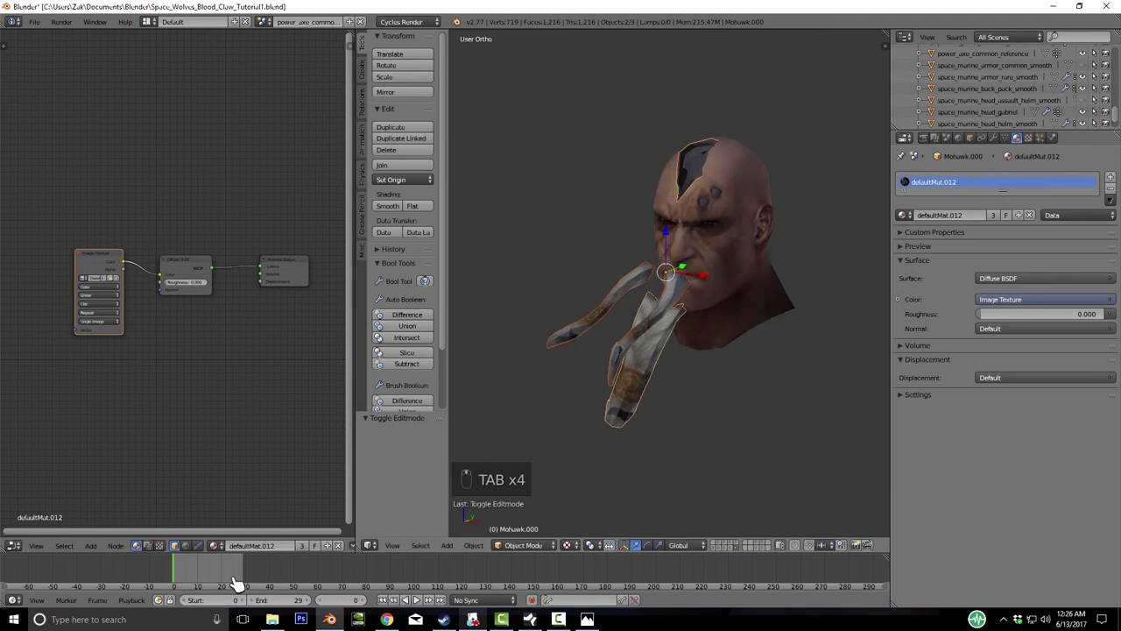
pyautogui.press('Tab')
pyautogui.press('a')
pyautogui.press('a')
# - Select the connected mohawk mesh and, in wireframe, box-select the strip on the scalp
pyautogui.press('l')
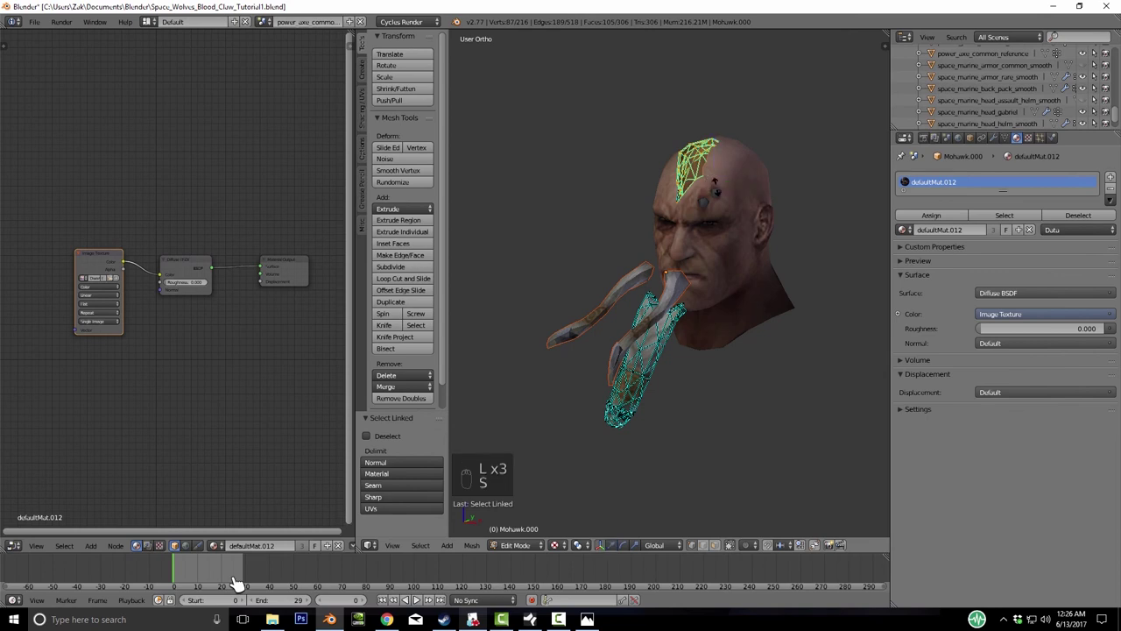
pyautogui.press('x')
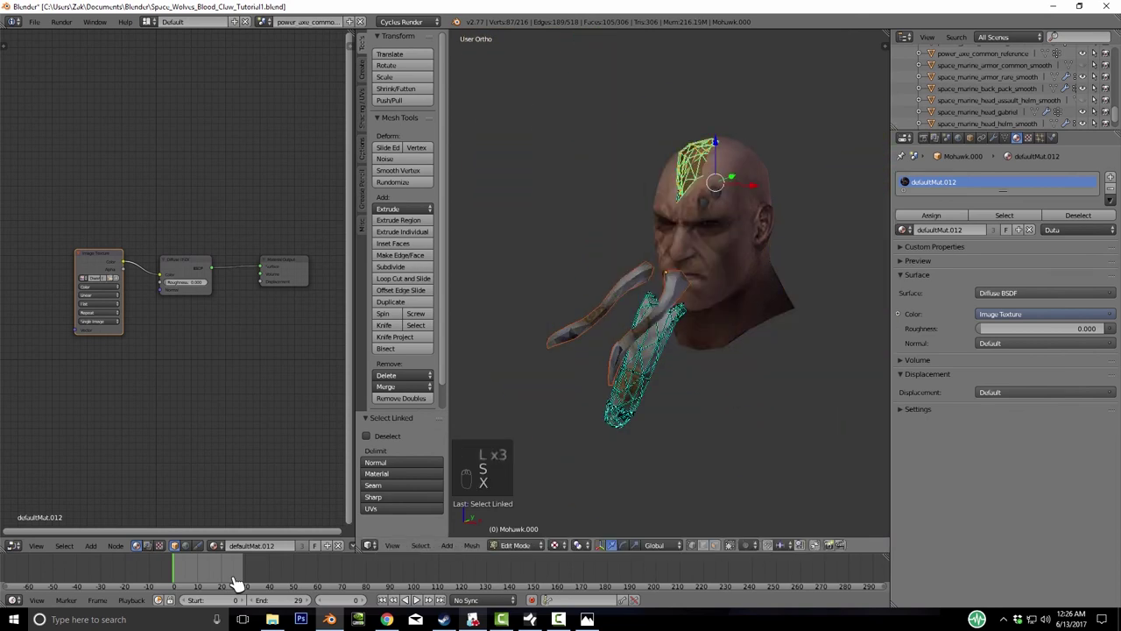
pyautogui.press('x')
pyautogui.press('Escape')
pyautogui.press('z')
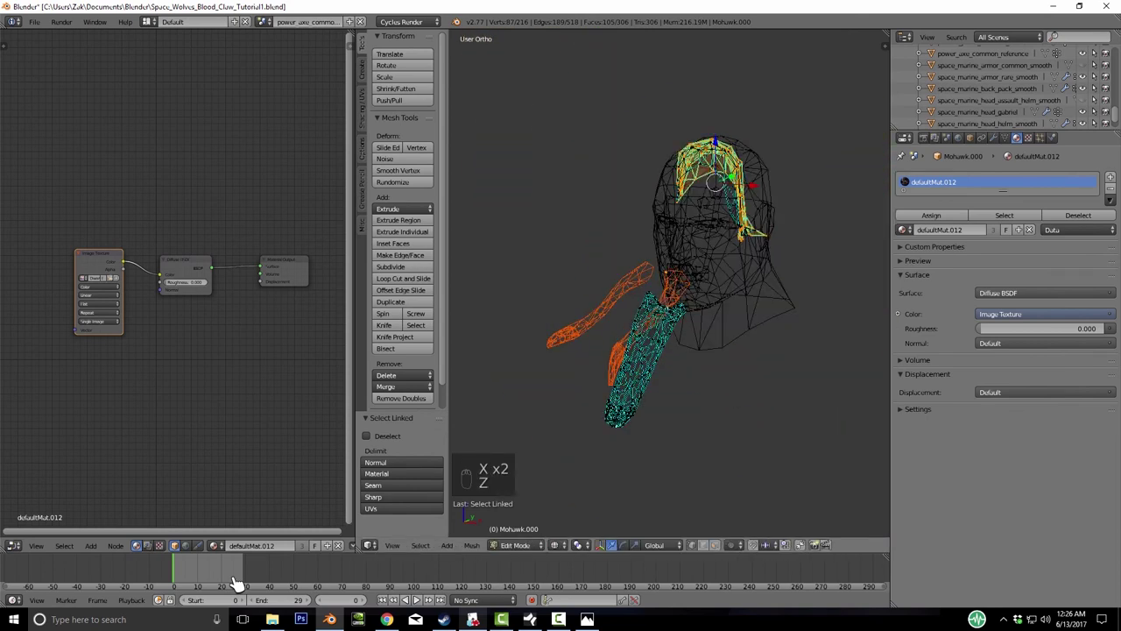
pyautogui.press('b')
pyautogui.moveTo(669, 137); pyautogui.dragTo(761, 203)
# - Box-select the remaining mohawk vertices and separate the strip into its own object
pyautogui.press('b')
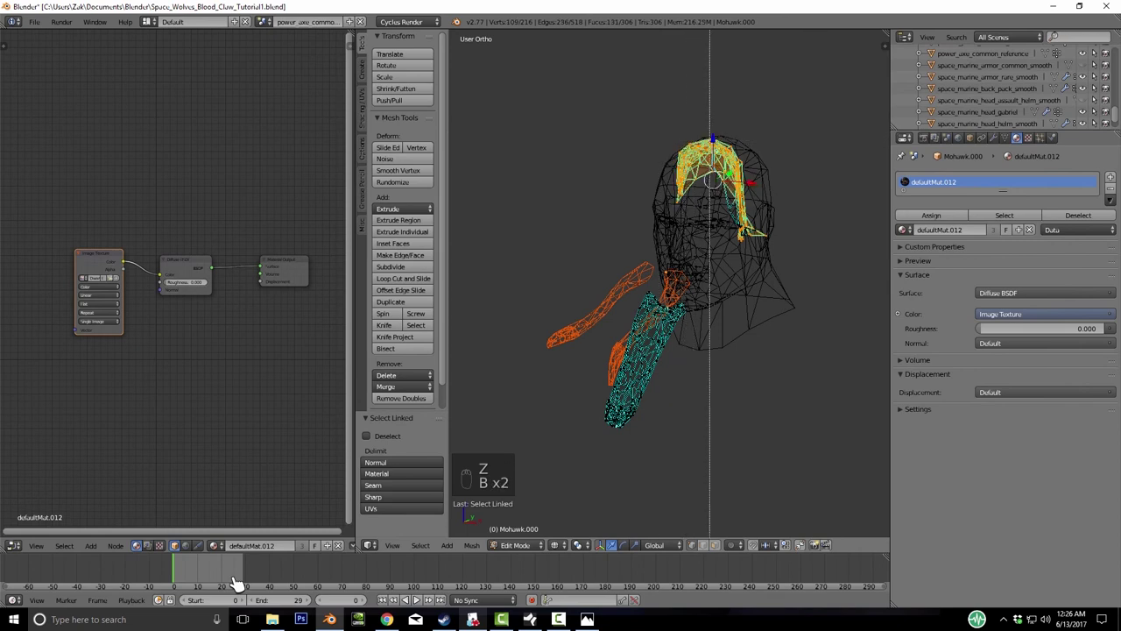
pyautogui.moveTo(657, 118); pyautogui.dragTo(840, 204)
pyautogui.press('n')
pyautogui.press('n')
pyautogui.press('b')
pyautogui.moveTo(772, 214); pyautogui.dragTo(809, 255)
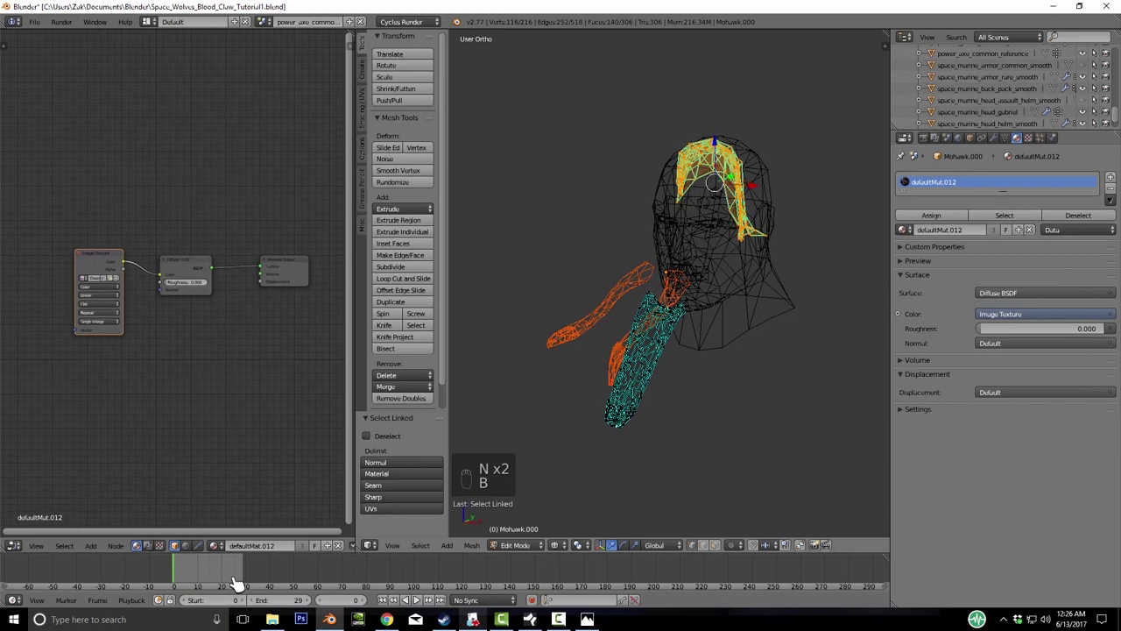
pyautogui.moveTo(236, 583); pyautogui.dragTo(236, 583, button='middle')
pyautogui.press('p')
pyautogui.press('Return')
pyautogui.press('Tab')
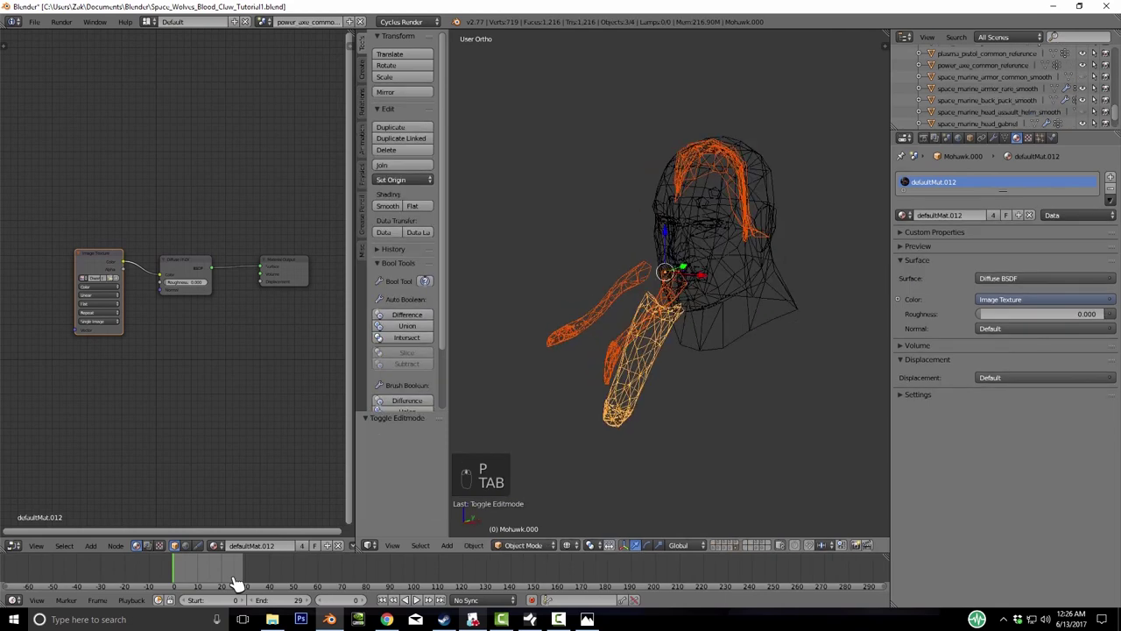
# - Switch to textured shading, view from the right, and set the mohawk's origin to its geometry
pyautogui.click(571, 545)
pyautogui.click(590, 480)
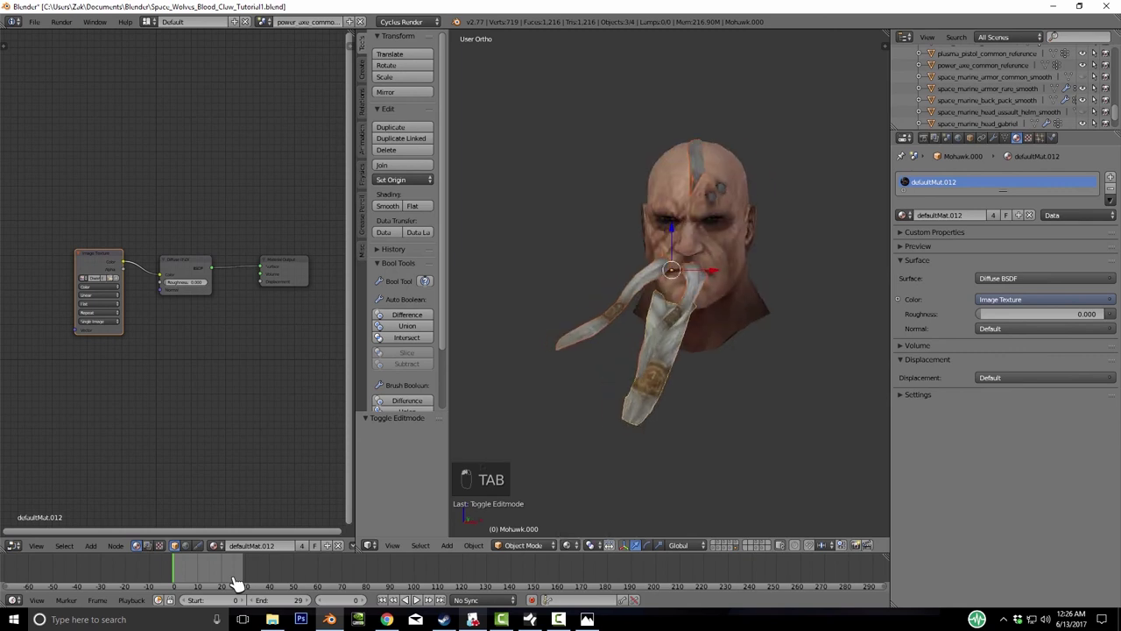
pyautogui.press('KP_3')
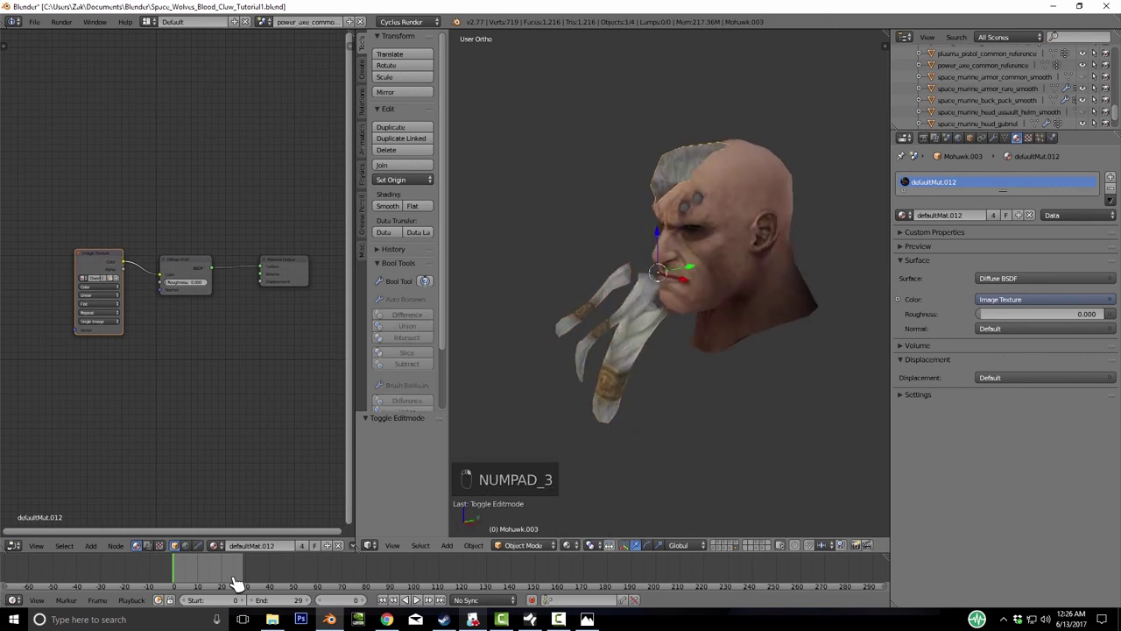
pyautogui.press('space')
pyautogui.write('Set Origi')
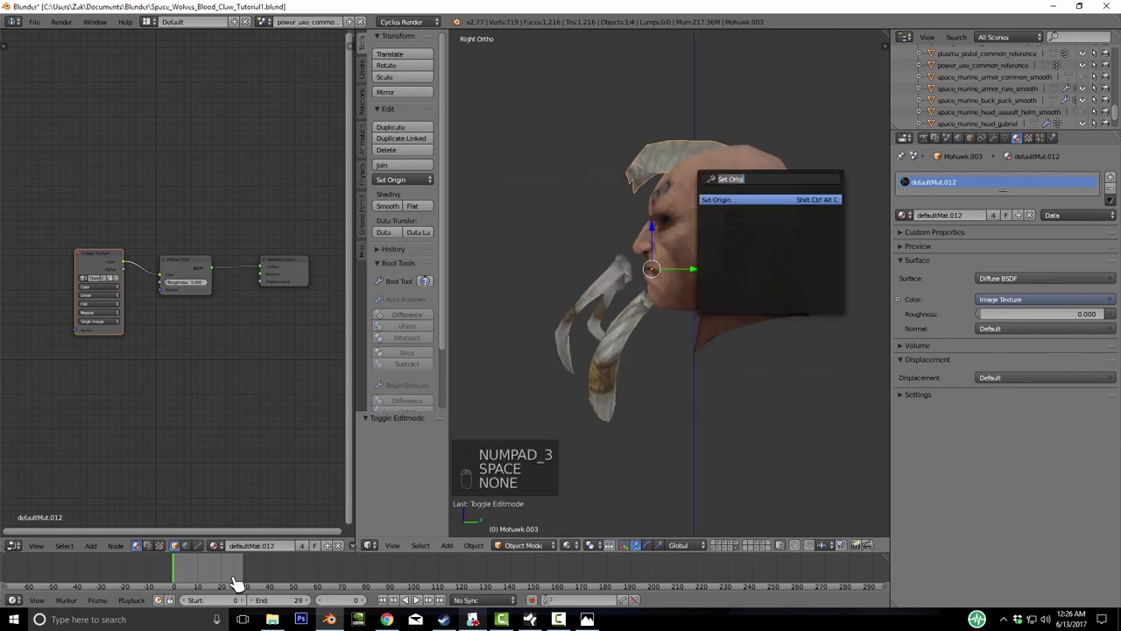
pyautogui.press('Return')
pyautogui.press('Return')
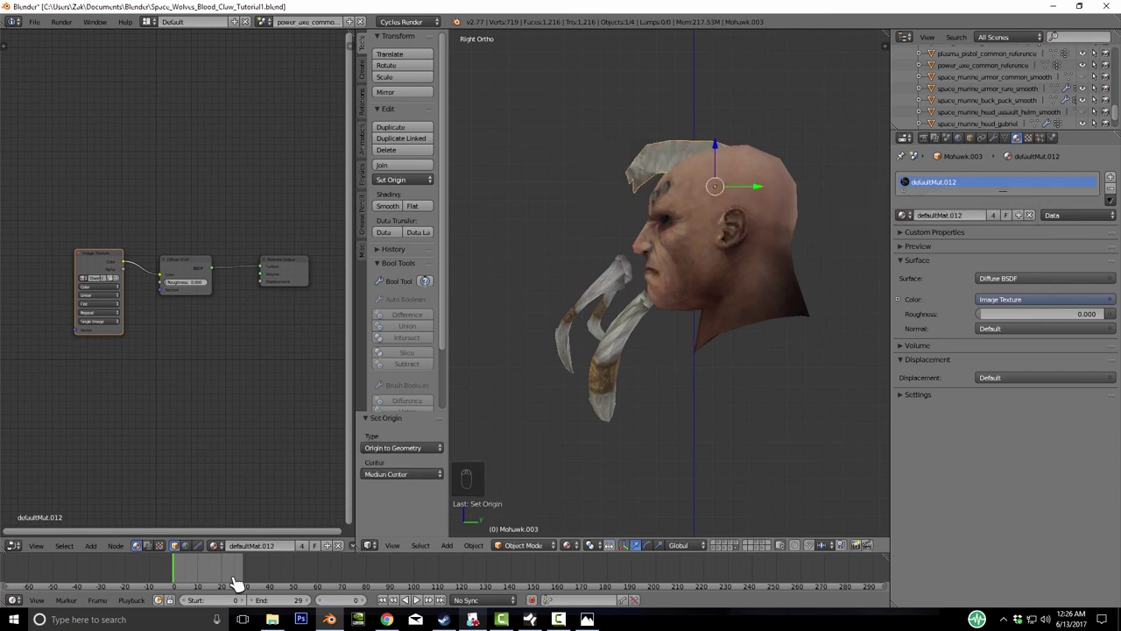
# - Rotate, scale and reposition the mohawk over the bald head, settling on scale 1.060
pyautogui.press('r')
pyautogui.press('s')
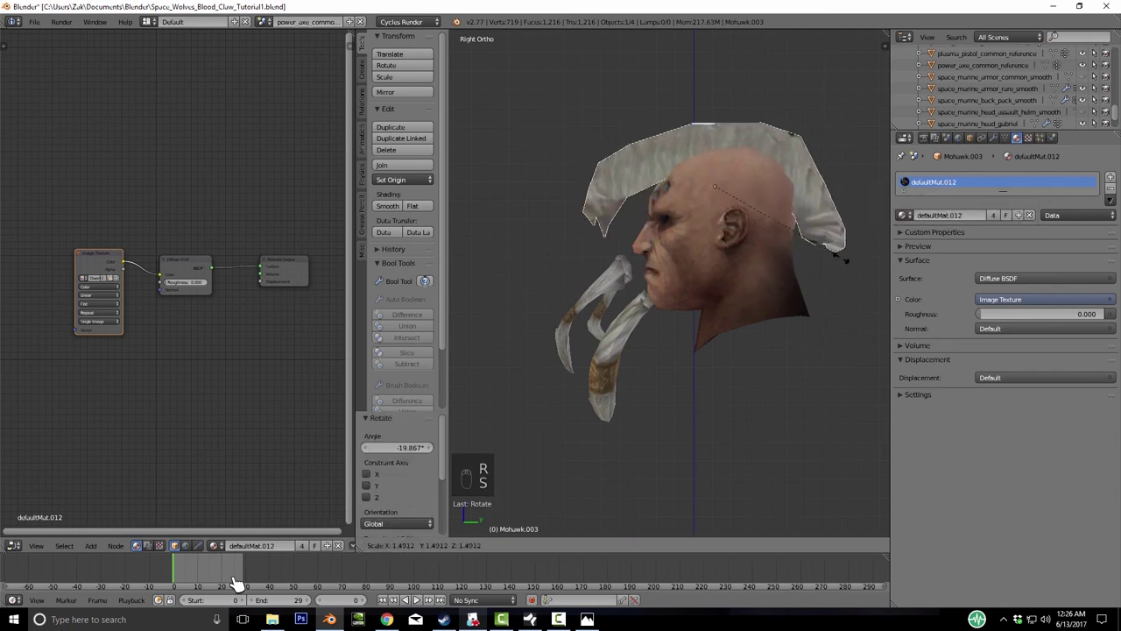
pyautogui.click(237, 582)
pyautogui.press('g')
pyautogui.click(837, 246)
pyautogui.press('s')
pyautogui.click(236, 583)
pyautogui.press('s')
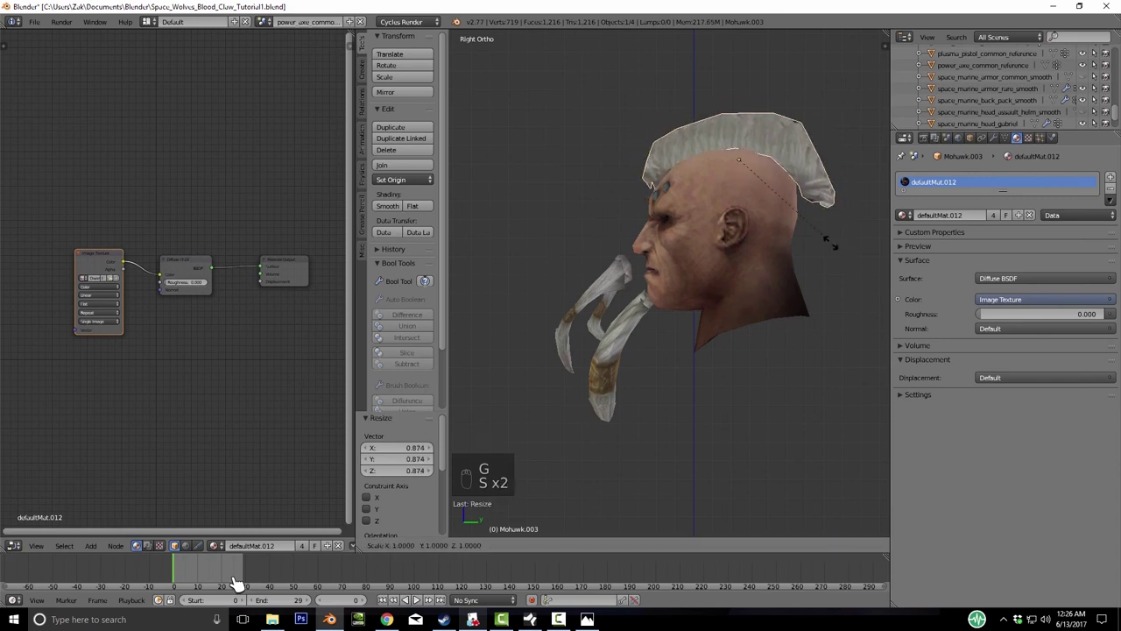
pyautogui.click(236, 583)
# - Lower the mohawk 0.409 on Z onto the scalp and centre it in Front view
pyautogui.press('g')
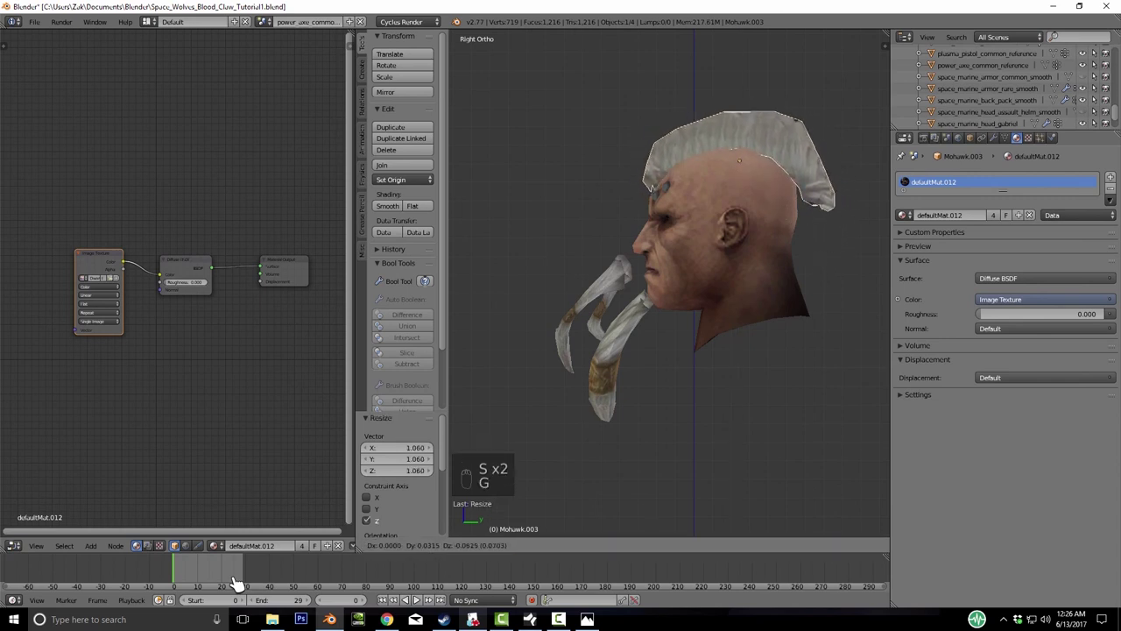
pyautogui.click(236, 583)
pyautogui.press('KP_1')
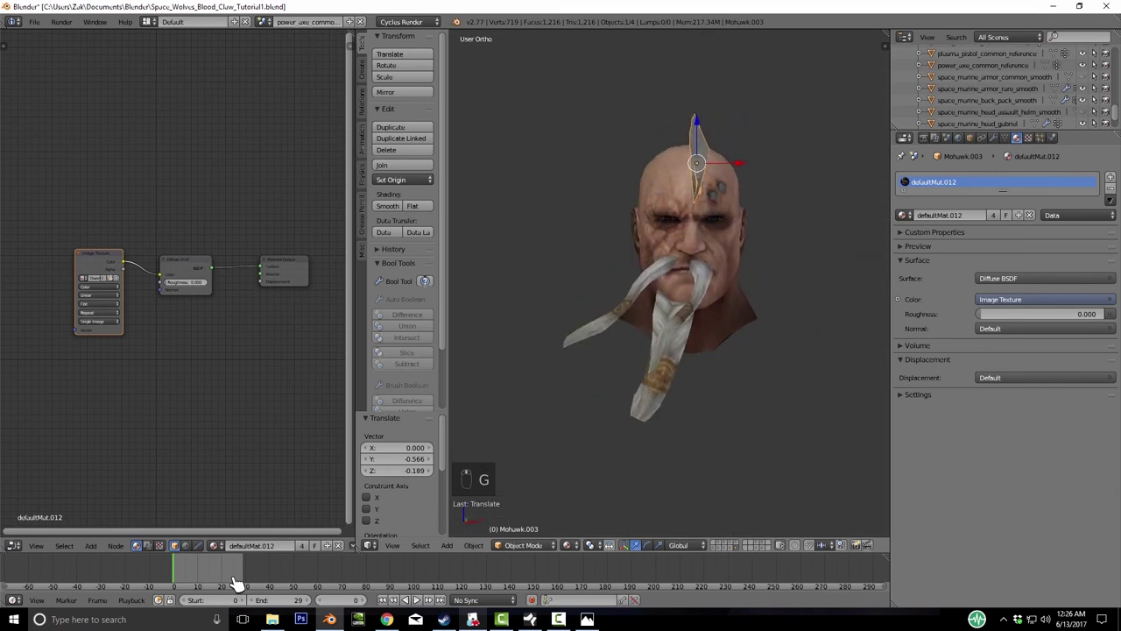
pyautogui.press('g')
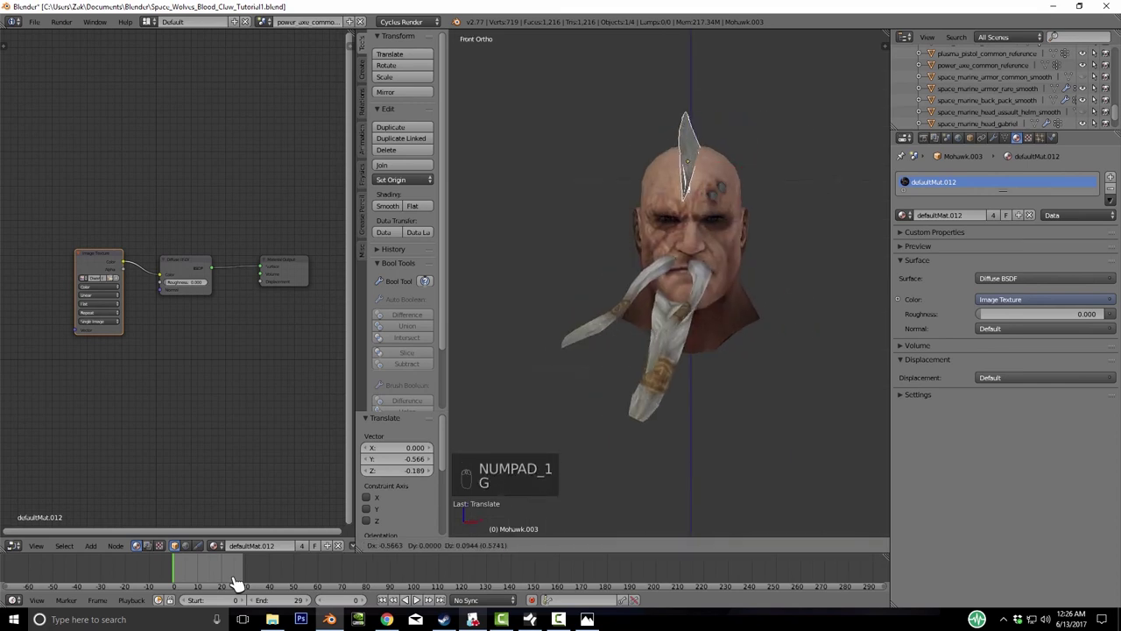
pyautogui.click(236, 583)
pyautogui.moveTo(236, 582); pyautogui.dragTo(237, 582, button='middle')
pyautogui.press('g')
pyautogui.middleClick(237, 583)
pyautogui.click(237, 582)
# - Zoom in and enter Edit Mode on the mohawk mesh
pyautogui.scroll(3, 237, 582)
pyautogui.press('g')
pyautogui.rightClick(237, 582)
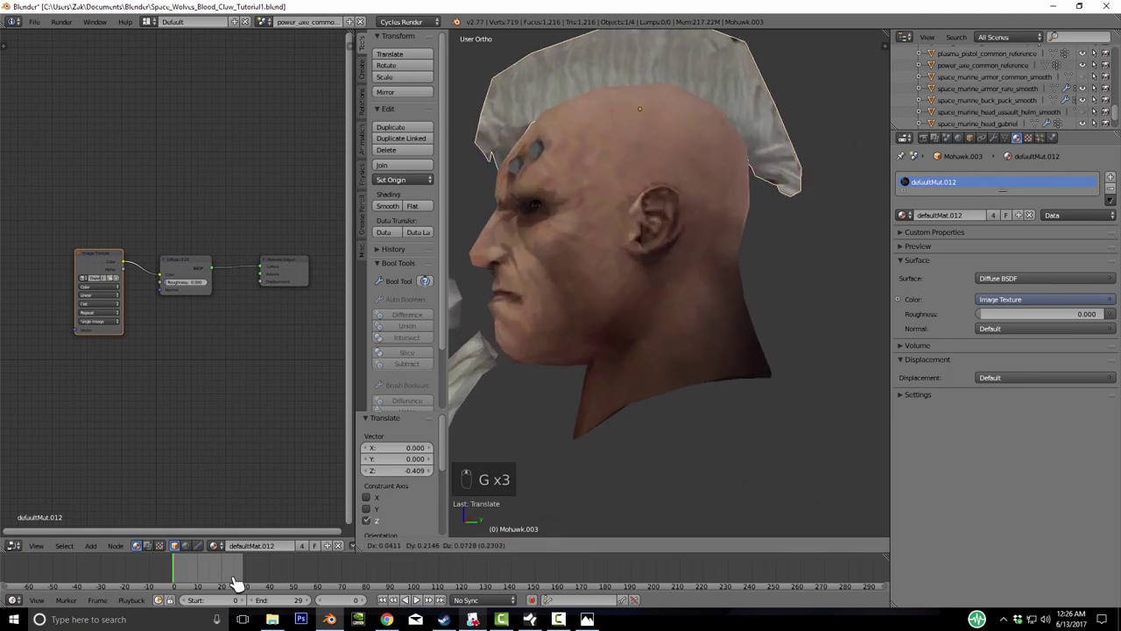
pyautogui.press('Tab')
# - In wireframe, box-select the two vertices at the mohawk's back tip
pyautogui.press('z')
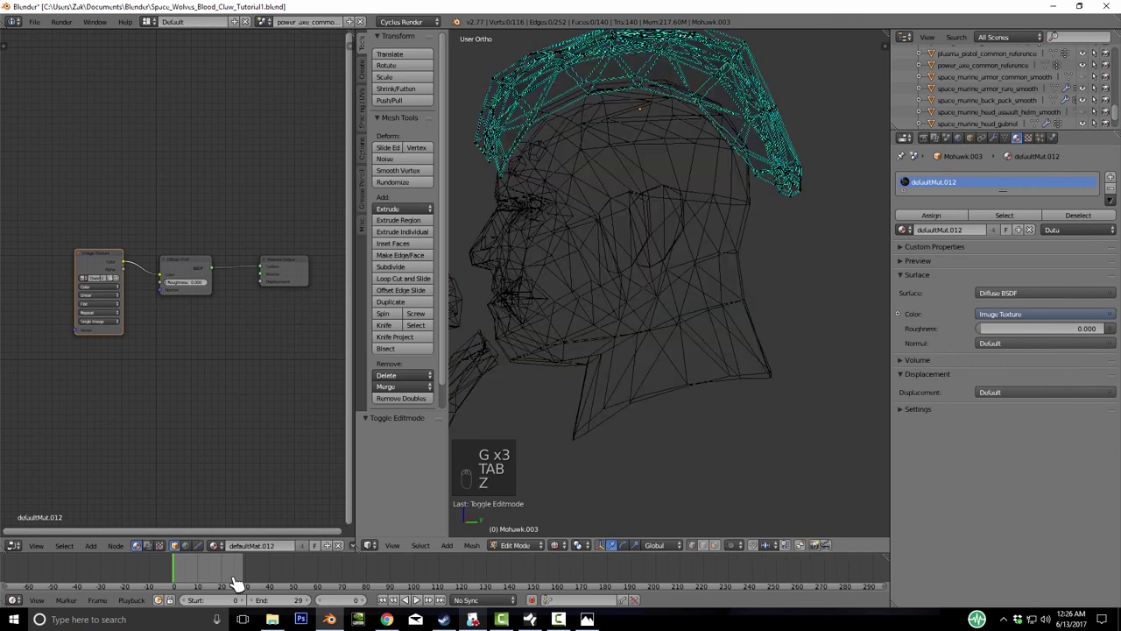
pyautogui.press('b')
pyautogui.moveTo(741, 156); pyautogui.dragTo(802, 194)
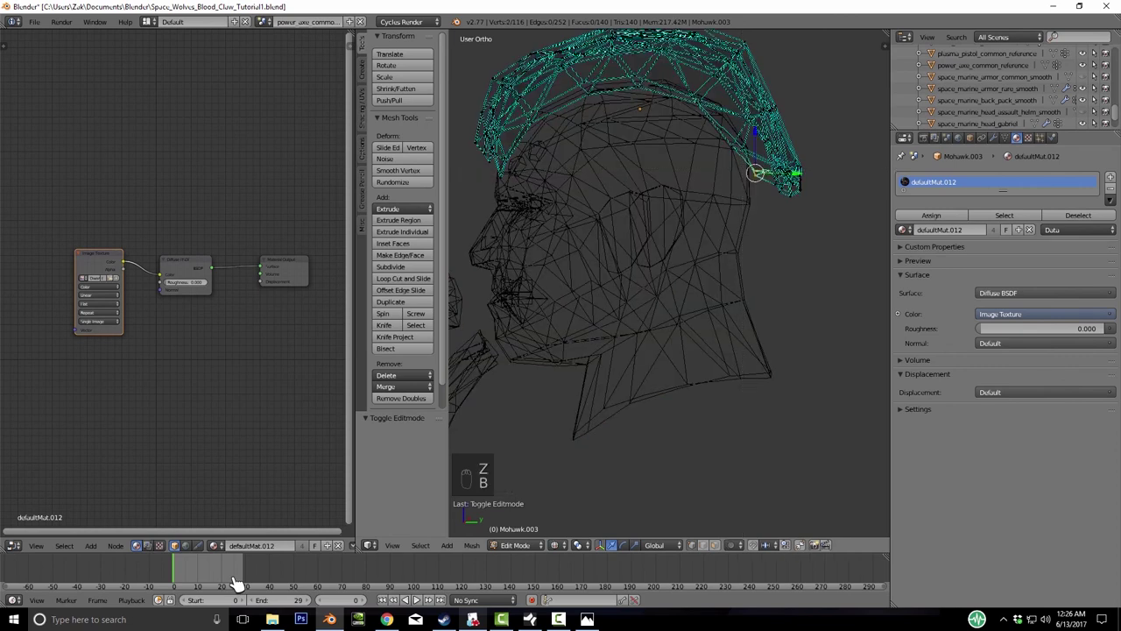
pyautogui.click(732, 544)
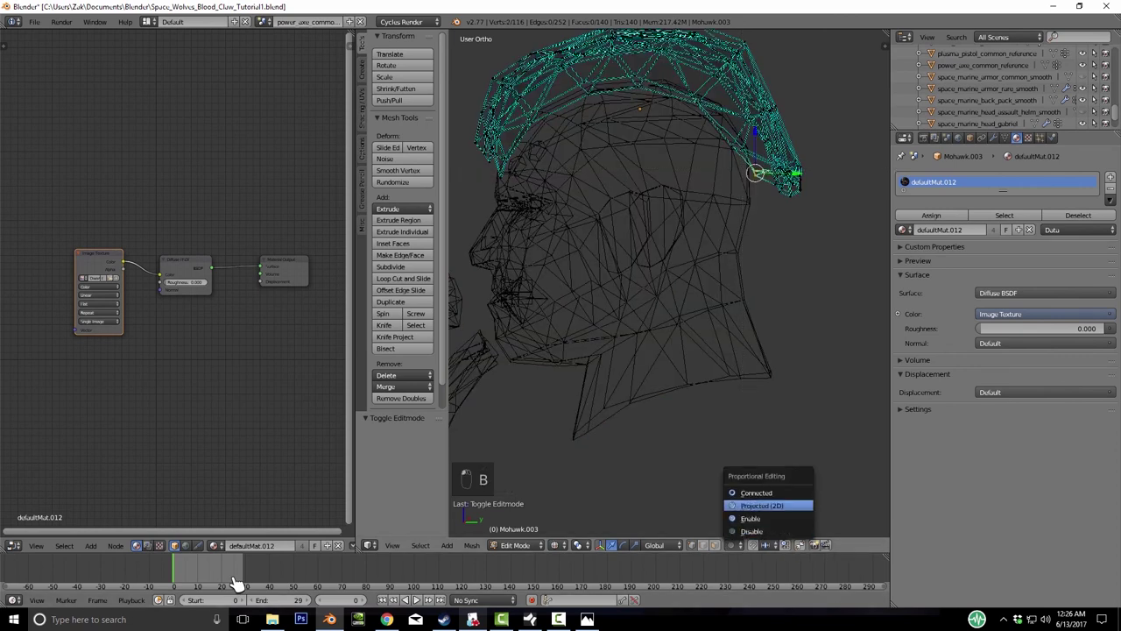
pyautogui.press('Escape')
pyautogui.press('g')
pyautogui.scroll(-5, 236, 582)
pyautogui.click(237, 582)
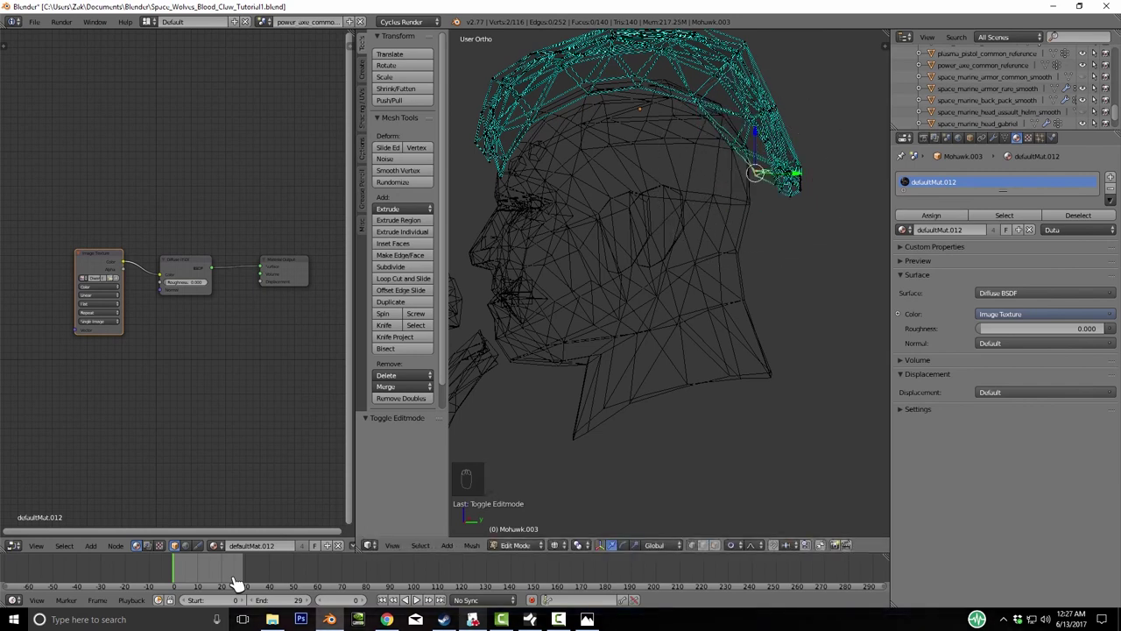
# - Turn on proportional editing and pull the back tip down to hug the head
pyautogui.press('o')
pyautogui.press('Down')
pyautogui.press('Return')
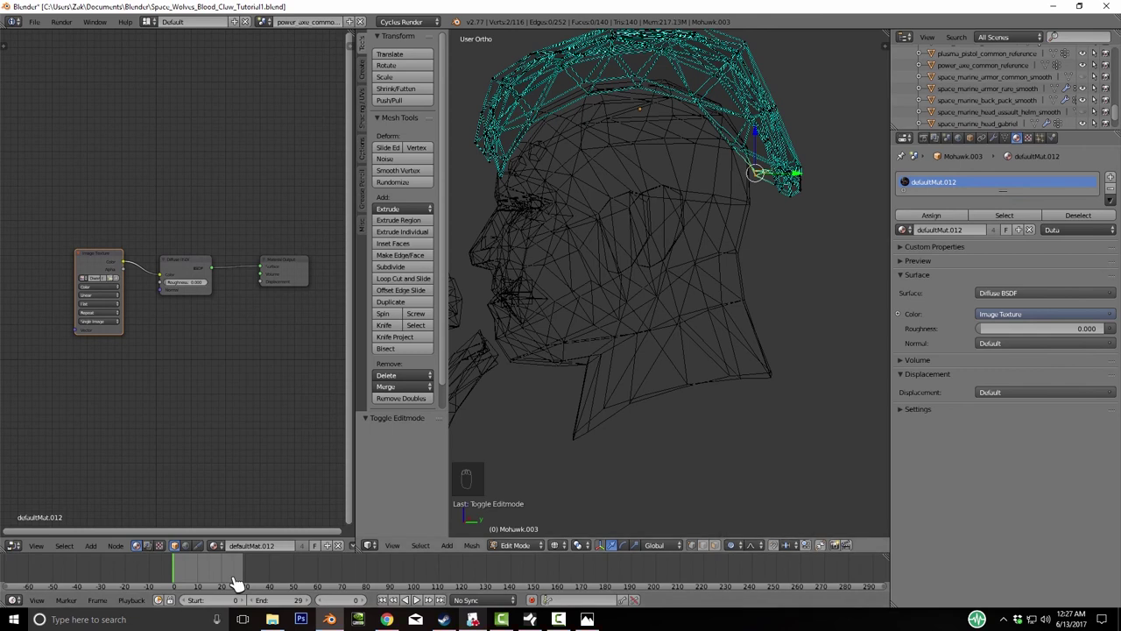
pyautogui.press('g')
pyautogui.click(235, 582)
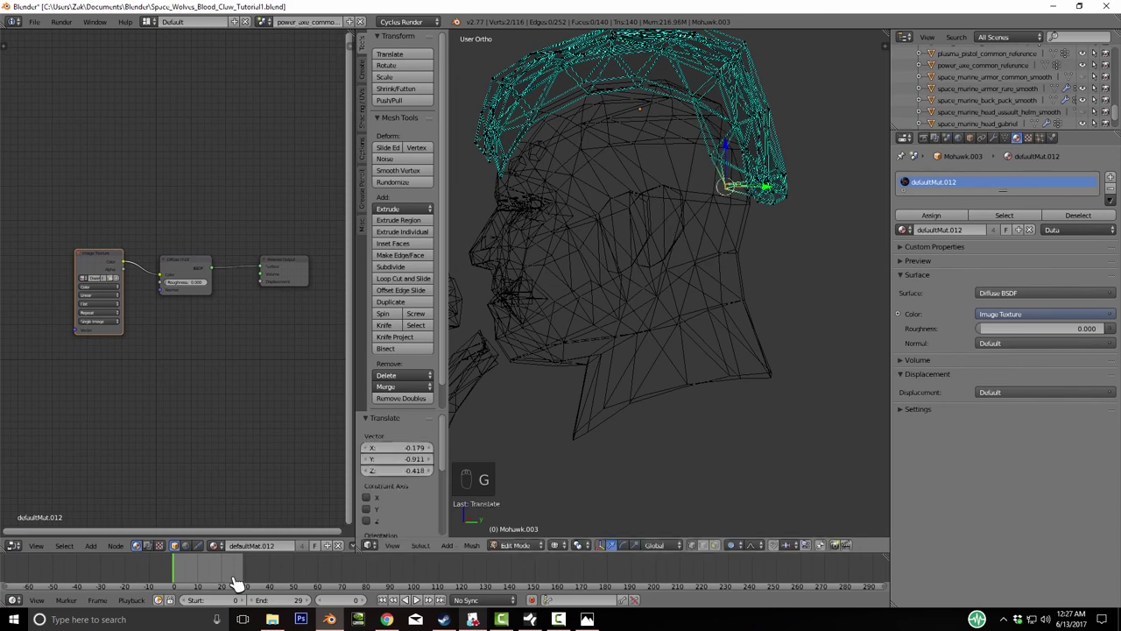
# - Return to textured shading and go back to Object Mode
pyautogui.press('z')
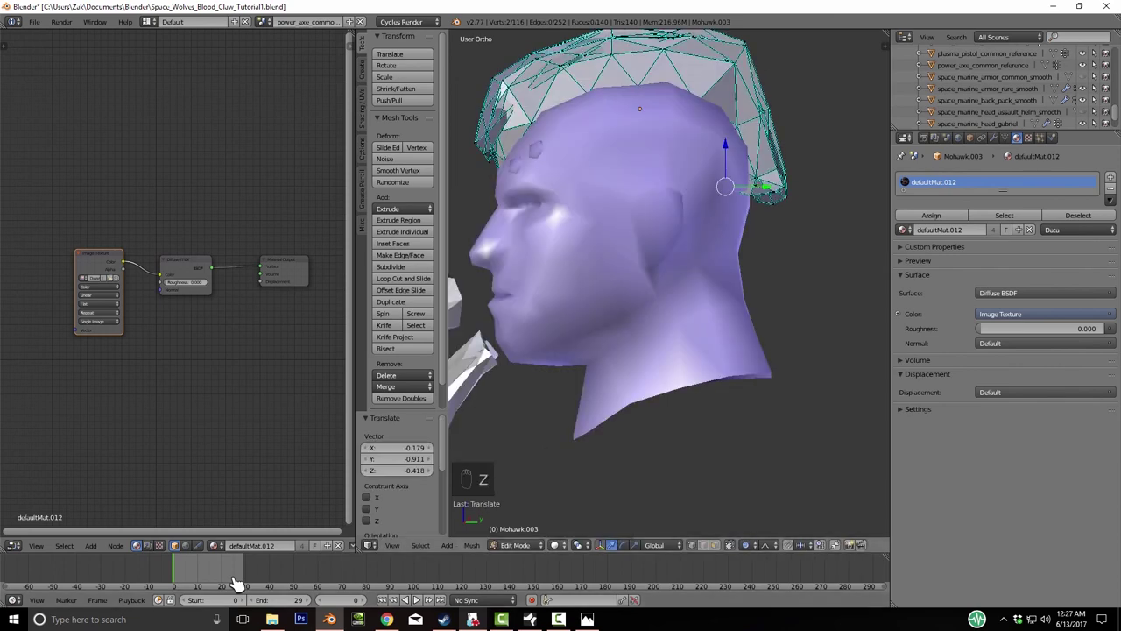
pyautogui.press('z')
pyautogui.press('Return')
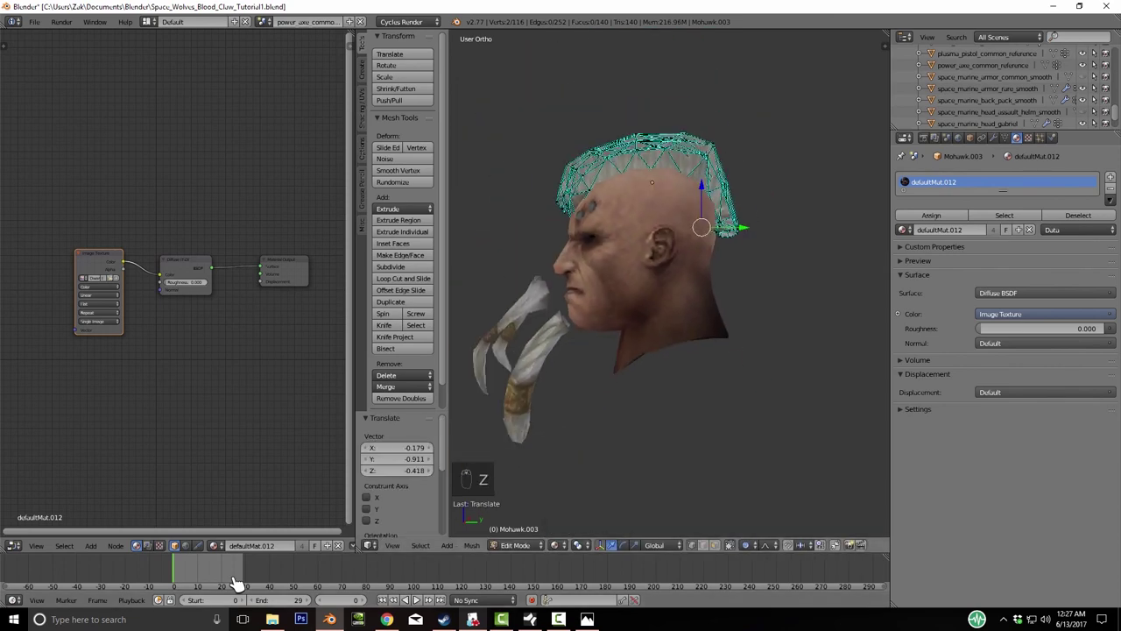
pyautogui.press('Tab')
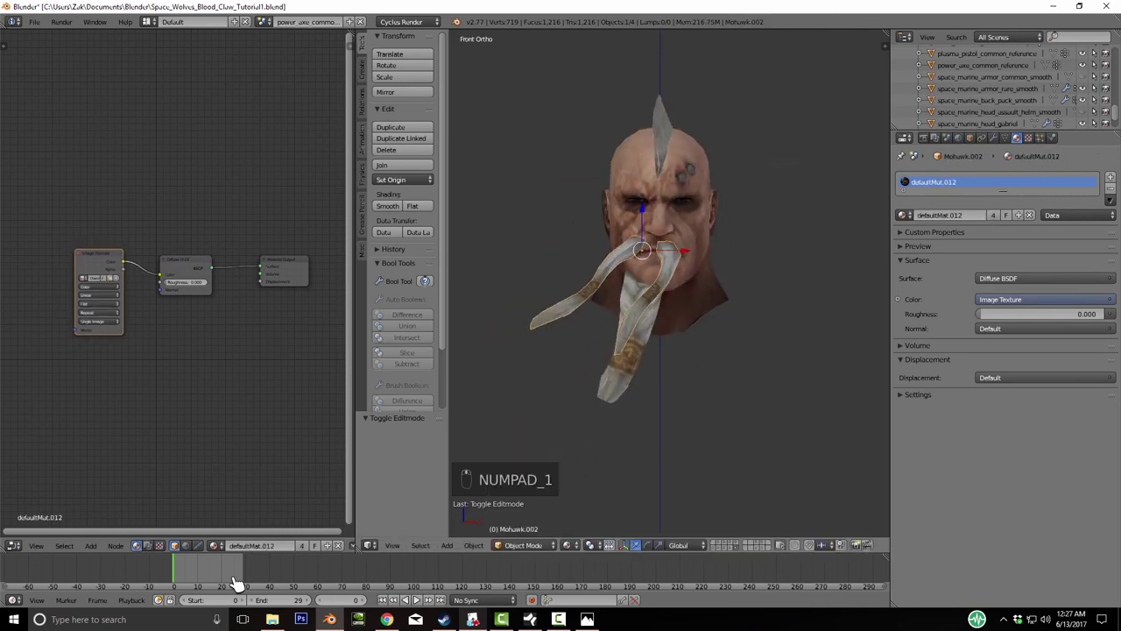
# - Rotate, scale and slide the mustache piece along Y to sit against the face
pyautogui.press('r')
pyautogui.press('g')
pyautogui.press('s')
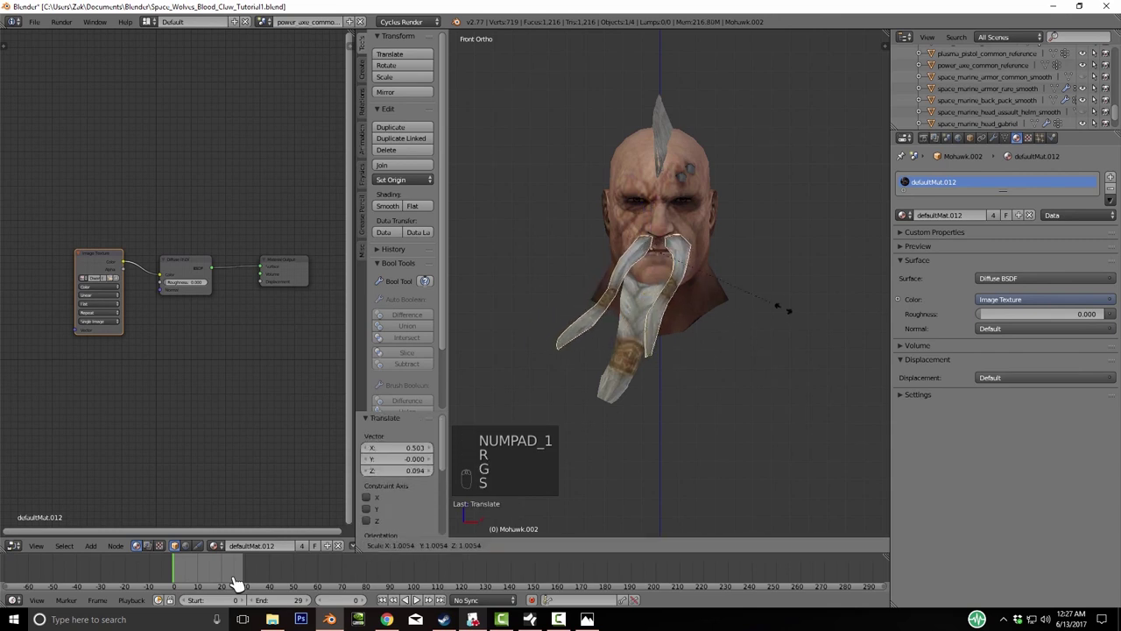
pyautogui.click(236, 584)
pyautogui.moveTo(237, 584); pyautogui.dragTo(236, 584, button='middle')
pyautogui.press('g')
pyautogui.click(237, 585)
pyautogui.press('g')
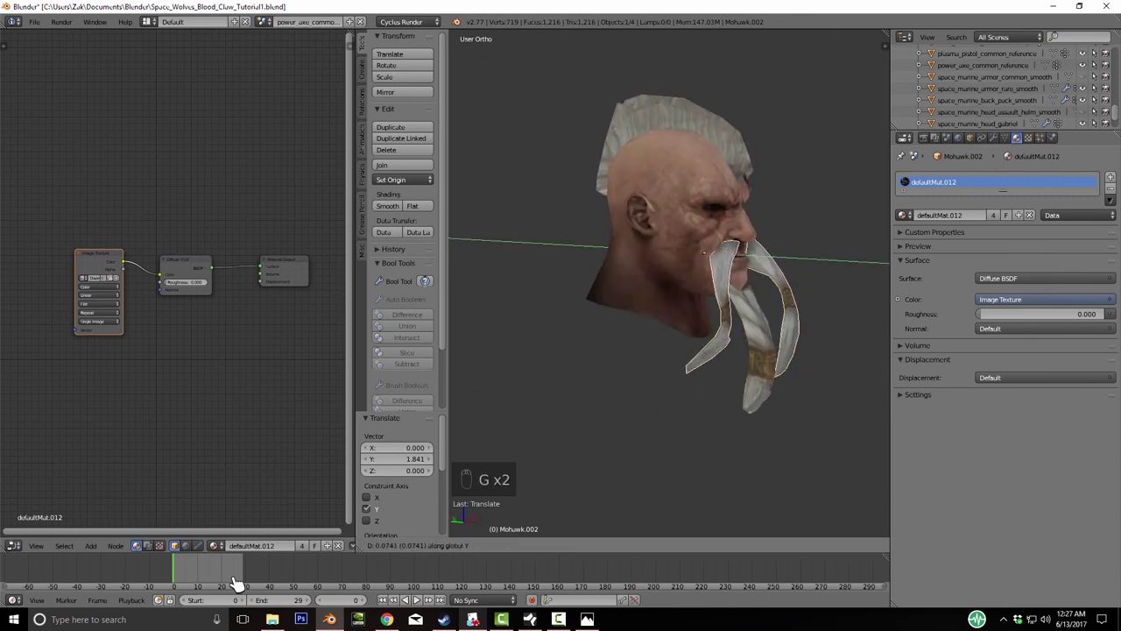
pyautogui.click(237, 585)
pyautogui.moveTo(237, 584); pyautogui.dragTo(237, 585, button='middle')
# - Set the beard piece's origin to its geometry and enlarge it to 1.105
pyautogui.press('s')
pyautogui.rightClick(237, 585)
pyautogui.press('space')
pyautogui.write('Set Origi')
pyautogui.press('Return')
pyautogui.press('Return')
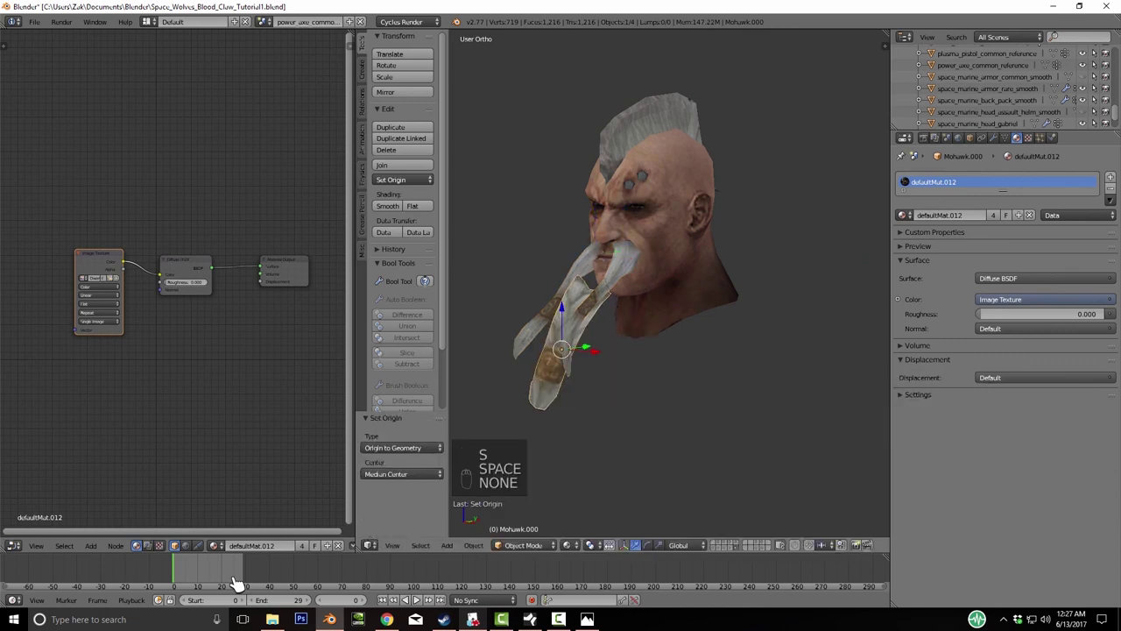
pyautogui.press('s')
pyautogui.click(236, 585)
# - In front view, shift the beard sideways and tilt it slightly
pyautogui.press('KP_1')
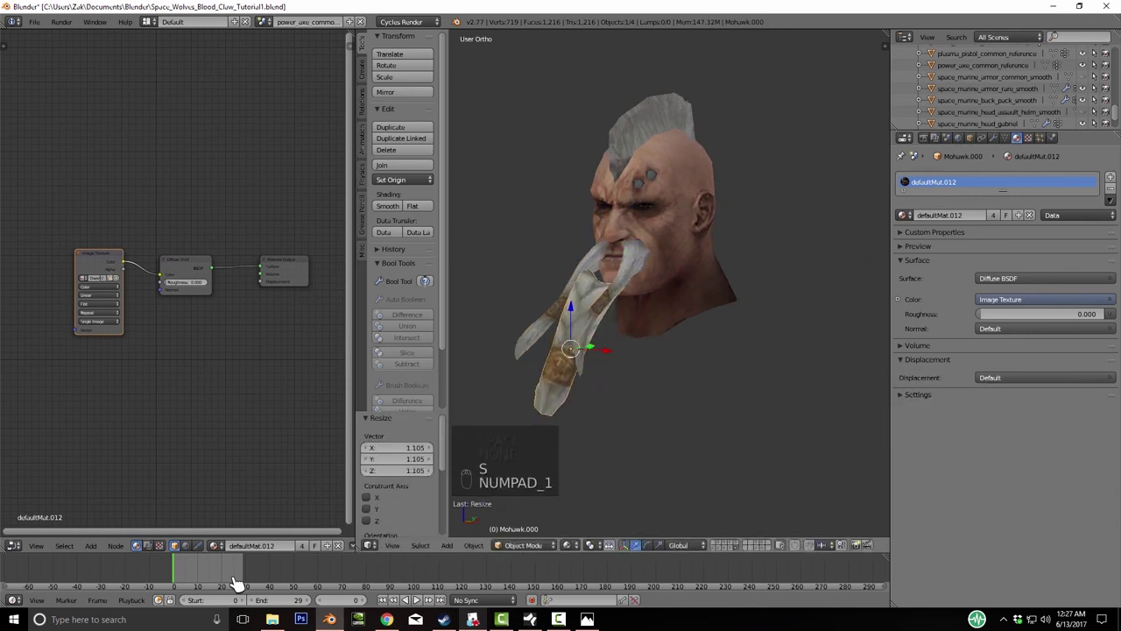
pyautogui.press('g')
pyautogui.click(236, 584)
pyautogui.press('r')
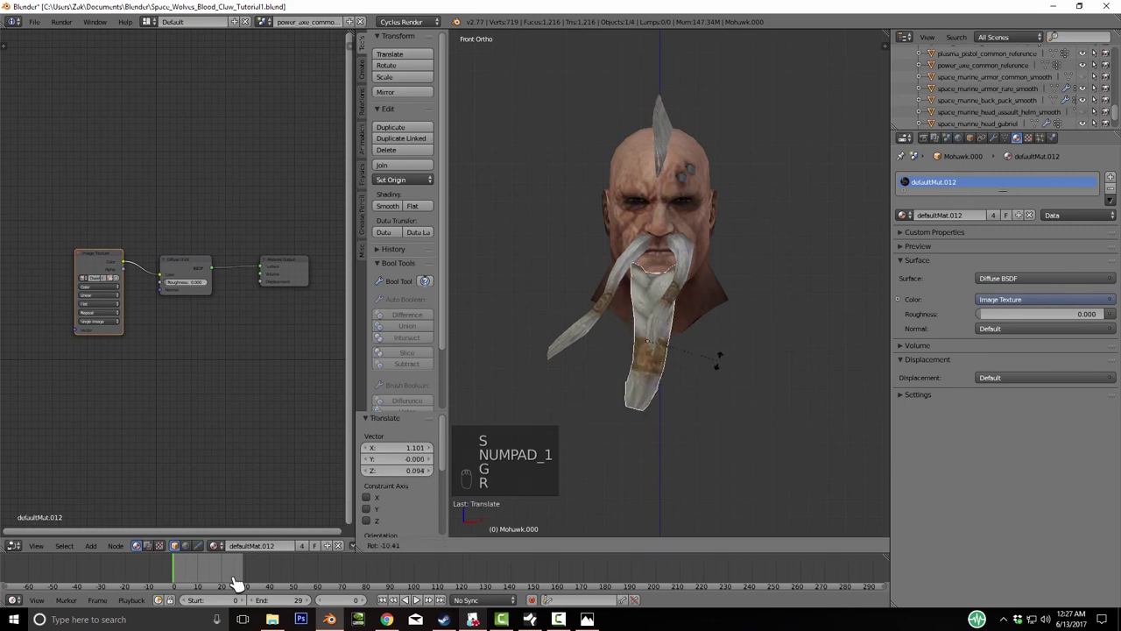
pyautogui.click(236, 585)
# - In right view, slide the beard 0.440 along Y to sit under the chin
pyautogui.press('KP_3')
pyautogui.press('g')
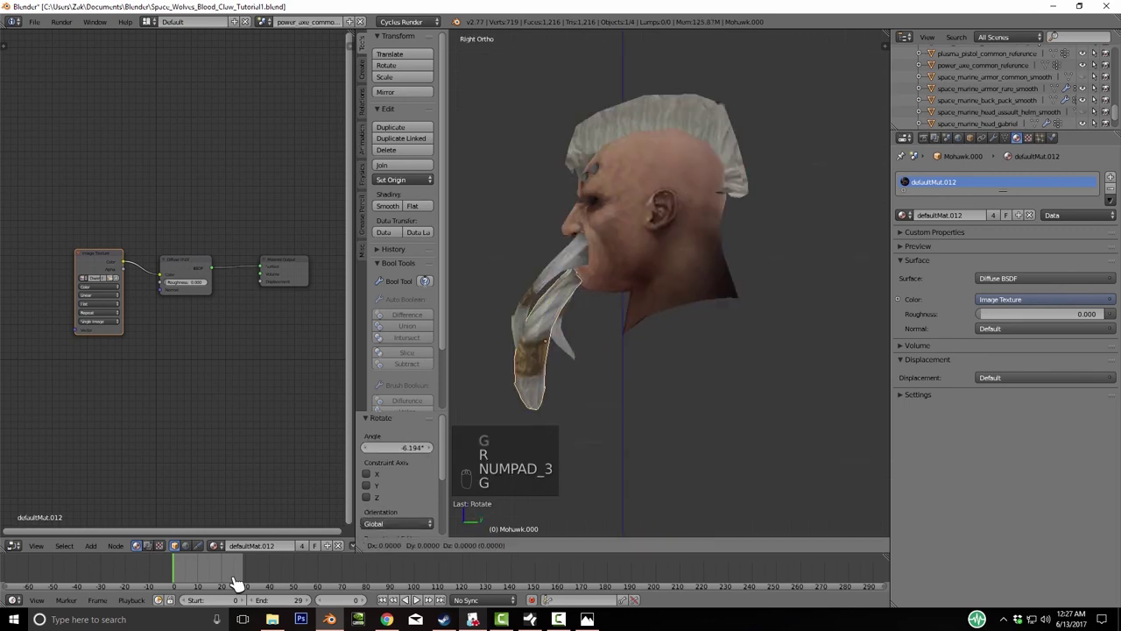
pyautogui.press('y')
pyautogui.click(237, 584)
pyautogui.moveTo(237, 585); pyautogui.dragTo(236, 585, button='middle')
pyautogui.press('g')
pyautogui.press('y')
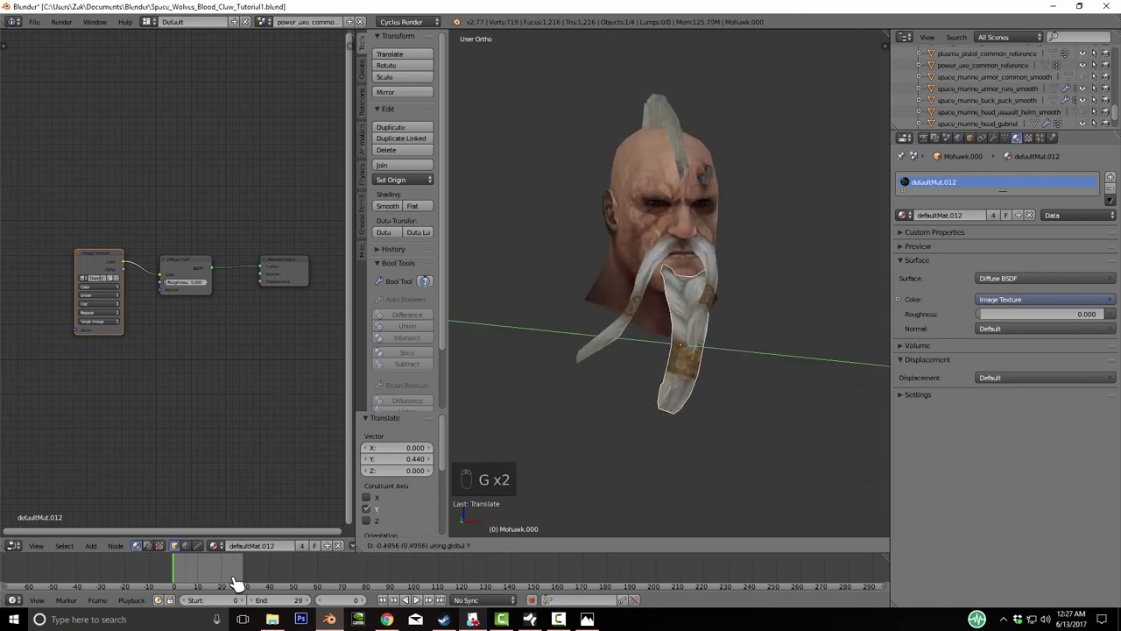
pyautogui.click(237, 584)
# - Check the beard's fit in Edit Mode, then select the hair pieces with the head
pyautogui.press('Tab')
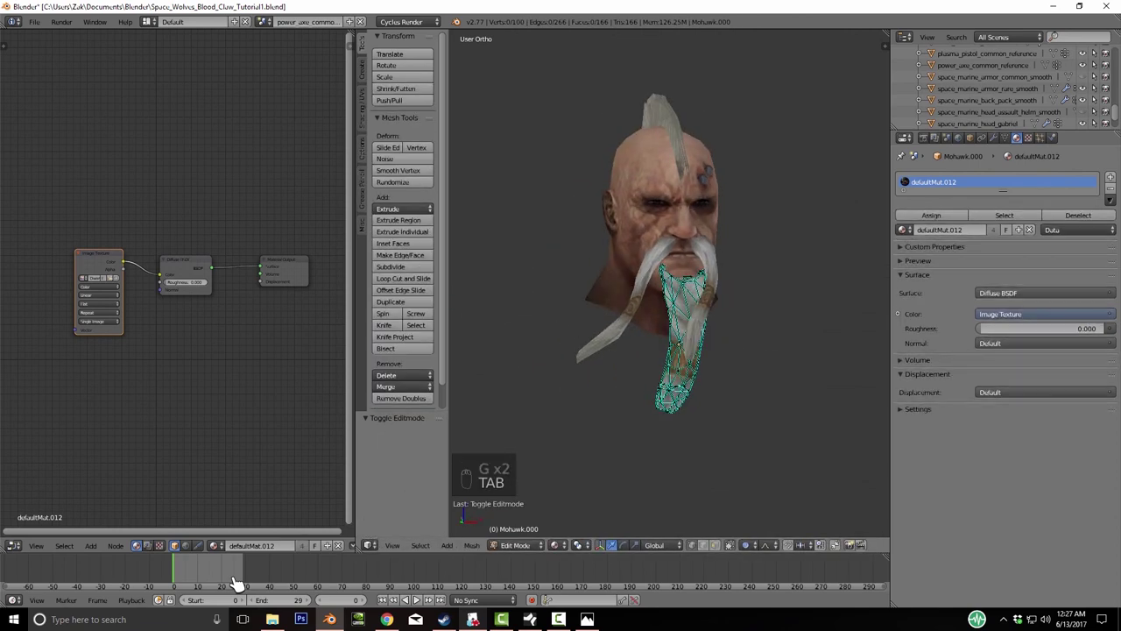
pyautogui.moveTo(237, 584); pyautogui.dragTo(237, 585, button='middle')
pyautogui.press('Tab')
pyautogui.hotkey('shift', 'g')
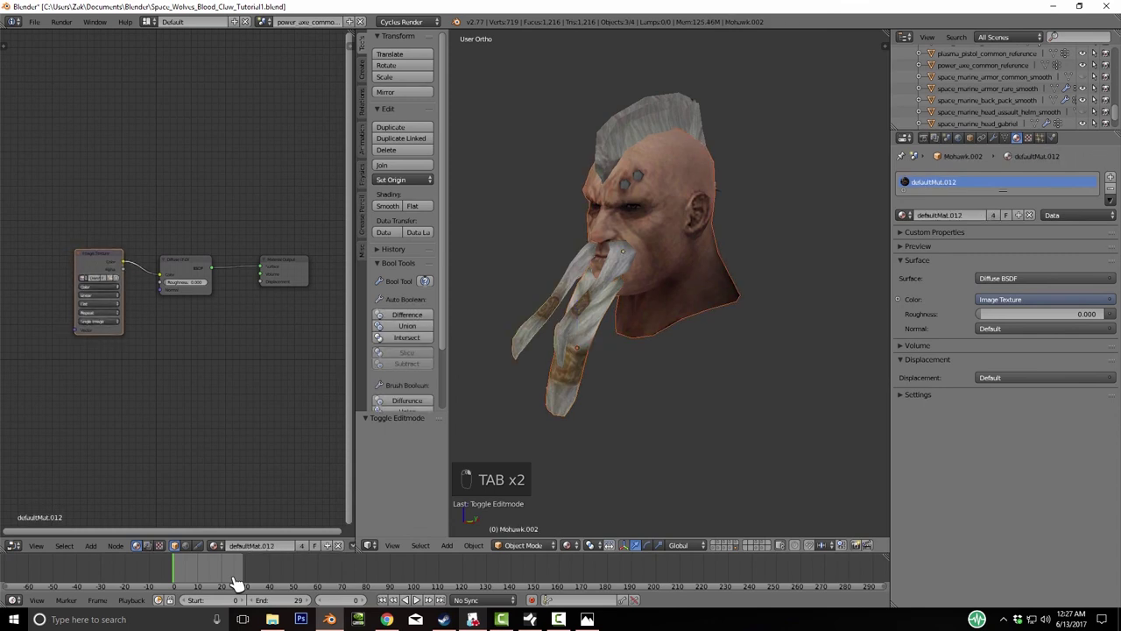
# - Join the head, mohawk, mustache and beard into one object, Mohawk.003, and inspect it
pyautogui.hotkey('ctrl', 'j')
pyautogui.moveTo(236, 584); pyautogui.dragTo(236, 585, button='middle')
pyautogui.press('h')
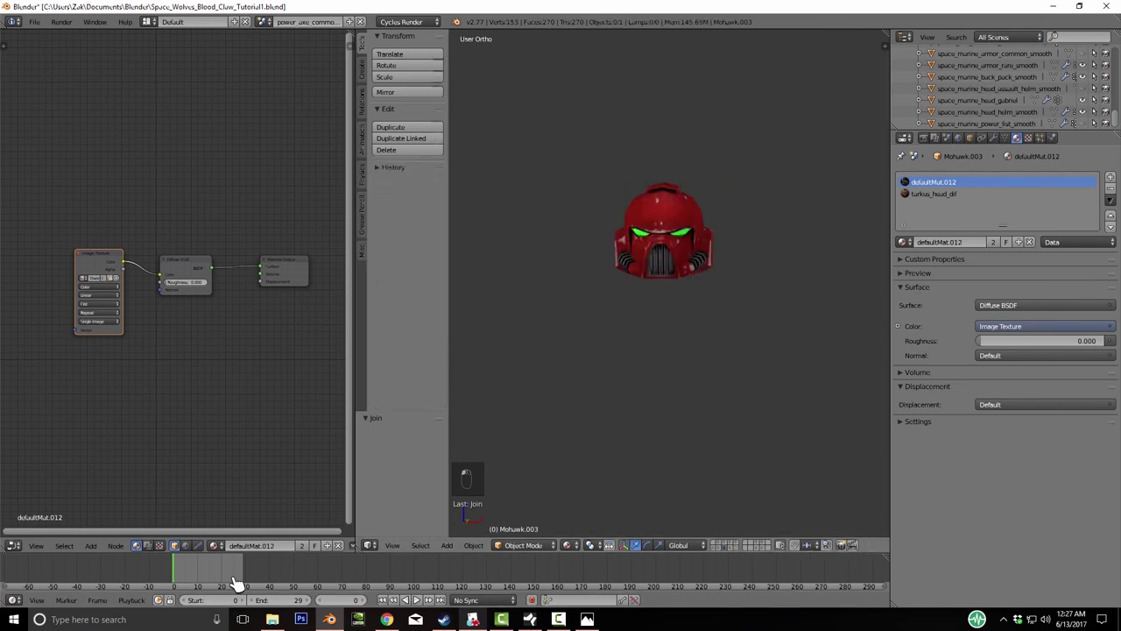
pyautogui.hotkey('alt', 'h')
pyautogui.moveTo(237, 584); pyautogui.dragTo(237, 585, button='middle')
# - Browse layers 2 and 3 to view the white-bearded head, claw weapons and red marine body
pyautogui.press('2')
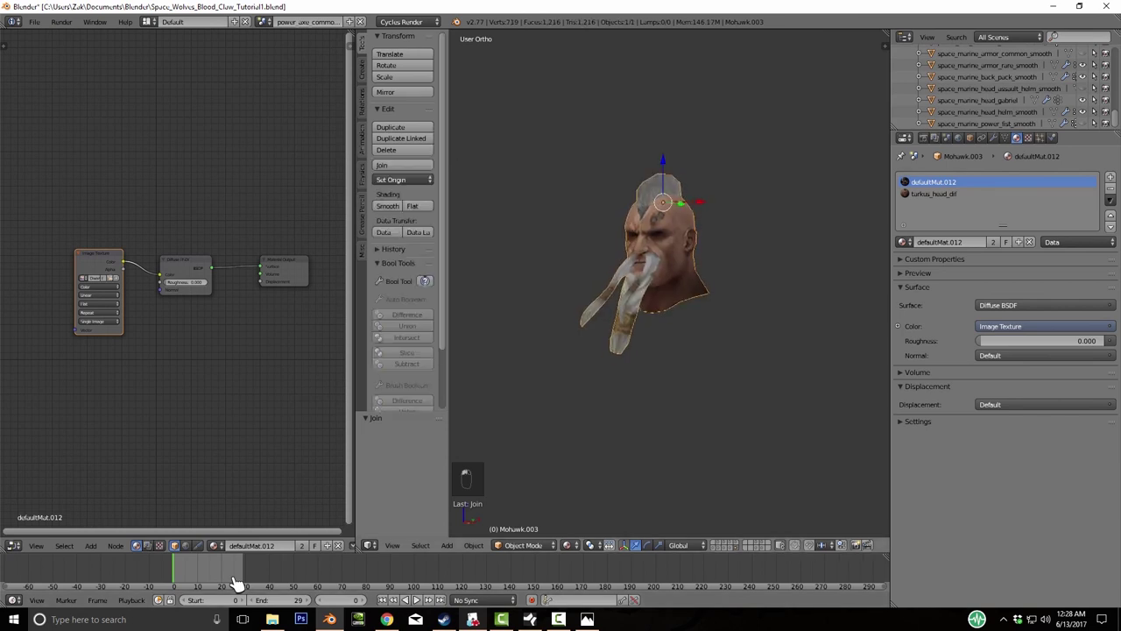
pyautogui.moveTo(237, 585); pyautogui.dragTo(236, 585, button='middle')
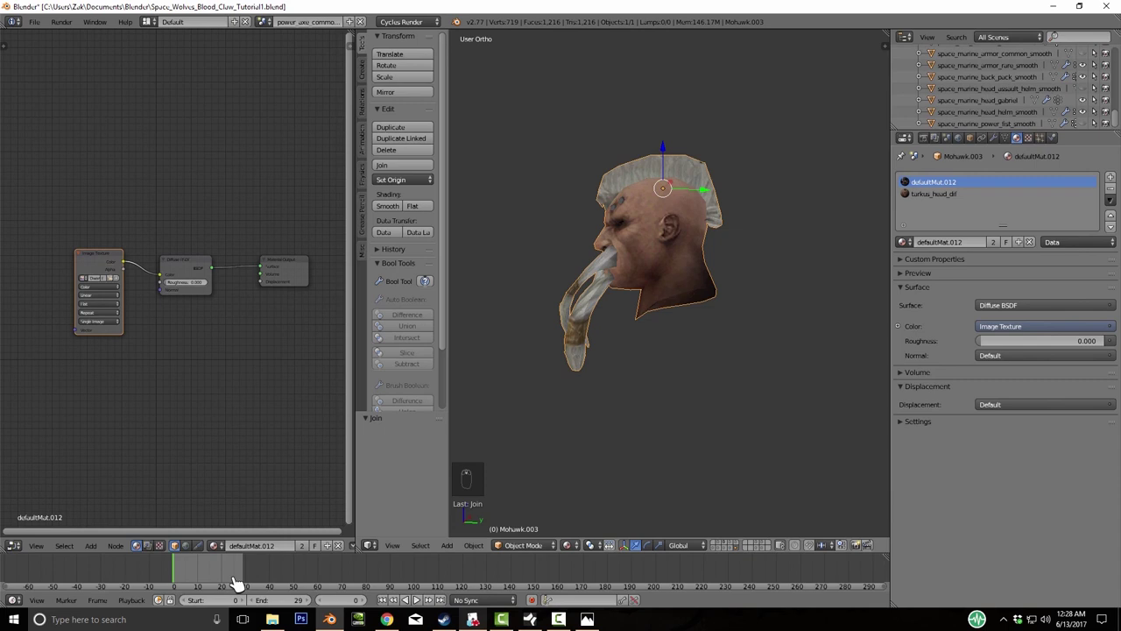
pyautogui.press('3')
pyautogui.press('Home')
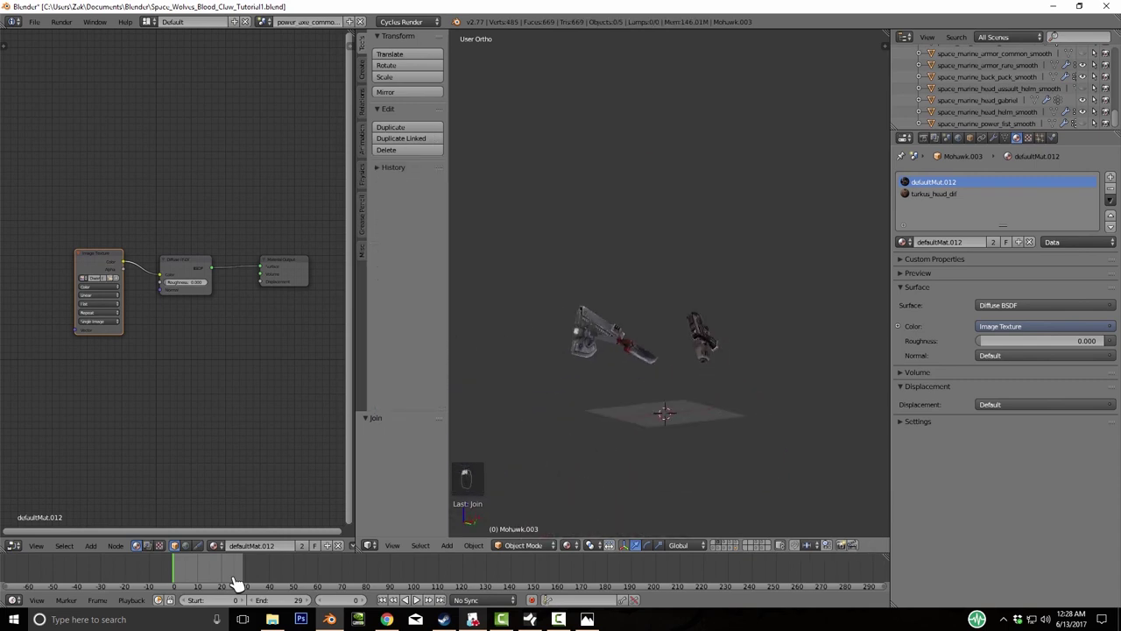
pyautogui.press('2')
pyautogui.moveTo(236, 585); pyautogui.dragTo(237, 585, button='middle')
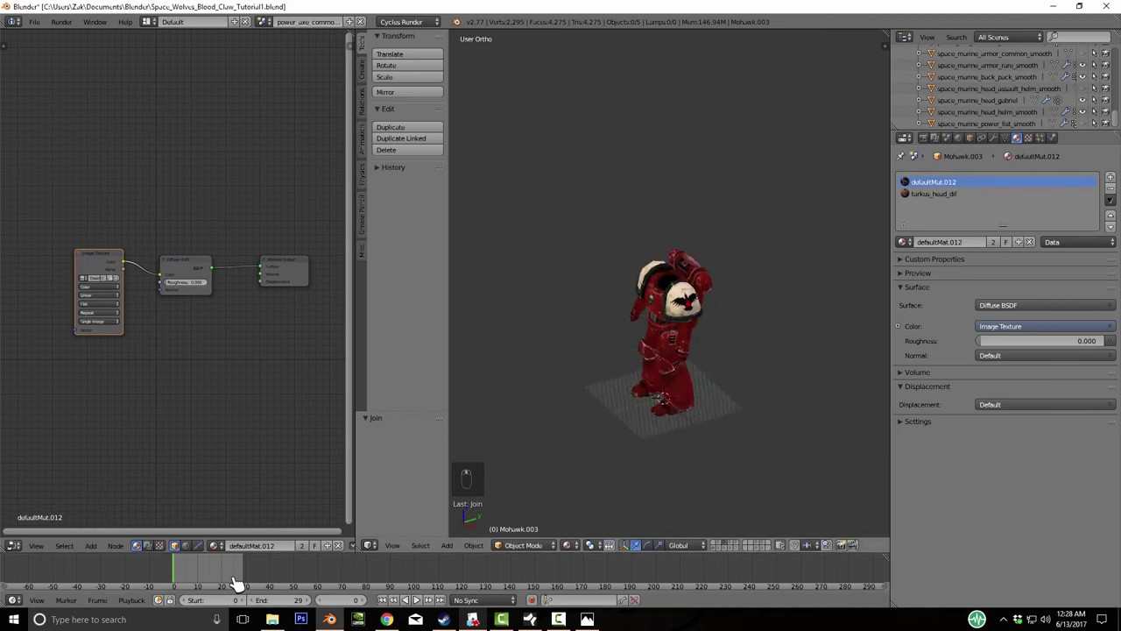
# - Switch to the rig on layer 3, then layer 1 showing the brown-bearded dwarf head
pyautogui.press('3')
pyautogui.press('1')
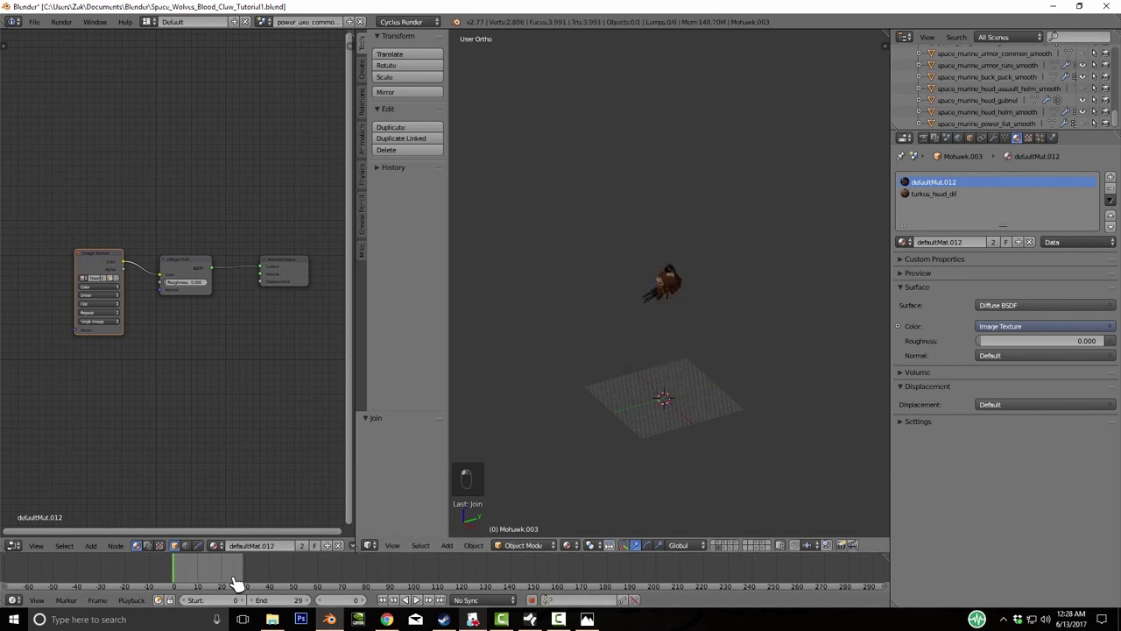
pyautogui.scroll(6, 237, 585)
pyautogui.moveTo(237, 584); pyautogui.dragTo(236, 584, button='middle')
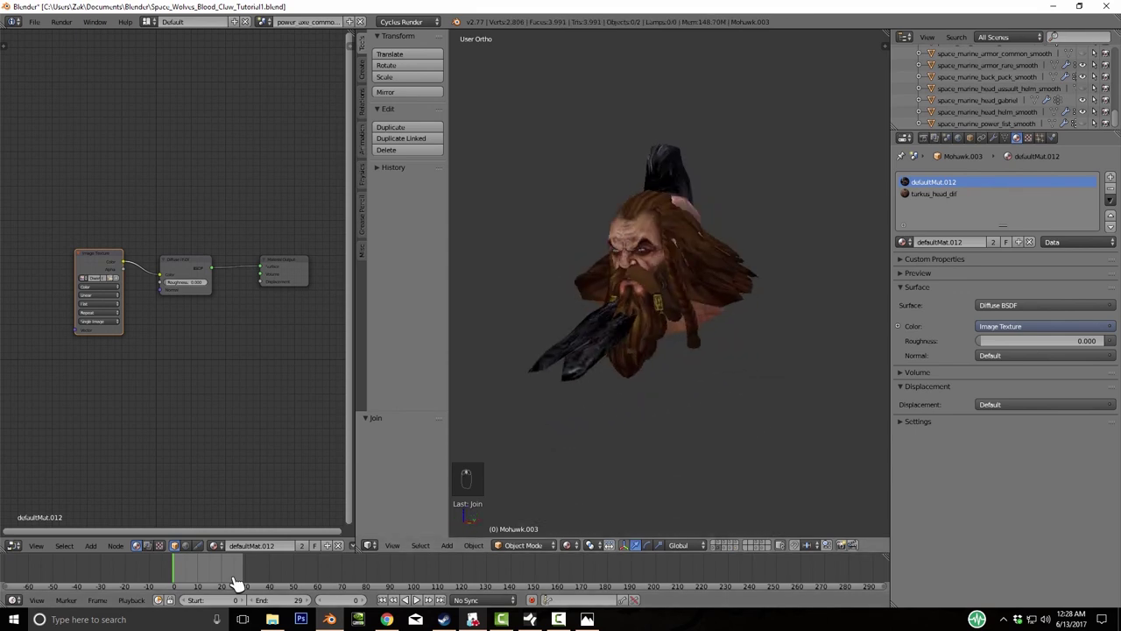